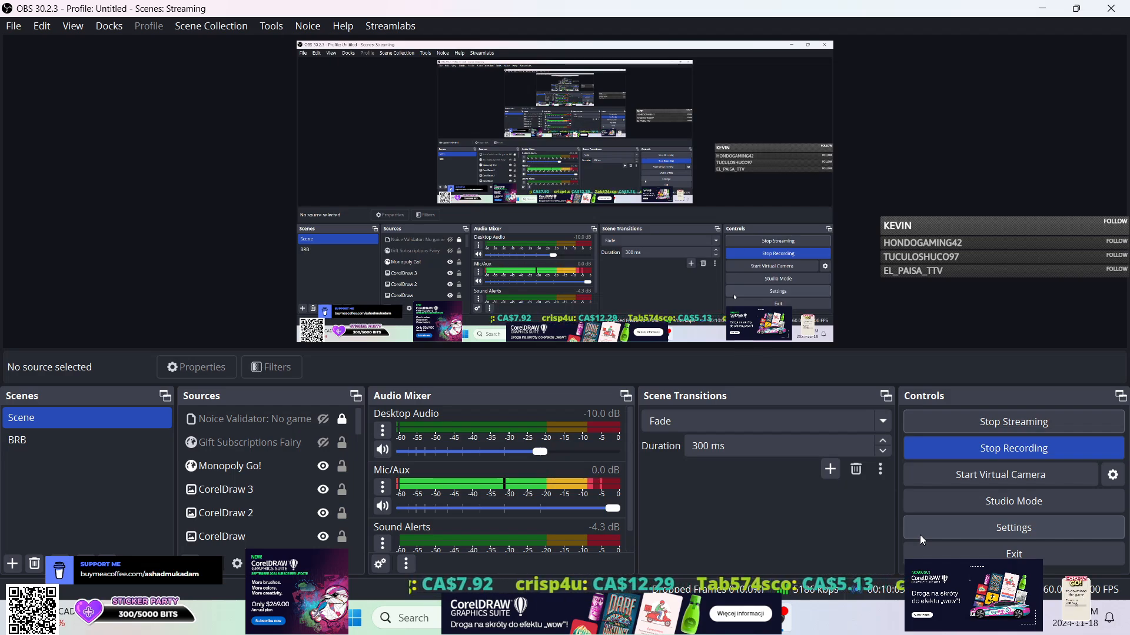
Switch to Corel Font Manager 2024 and check the actions available for the Agency FB font family.
click(1128, 633)
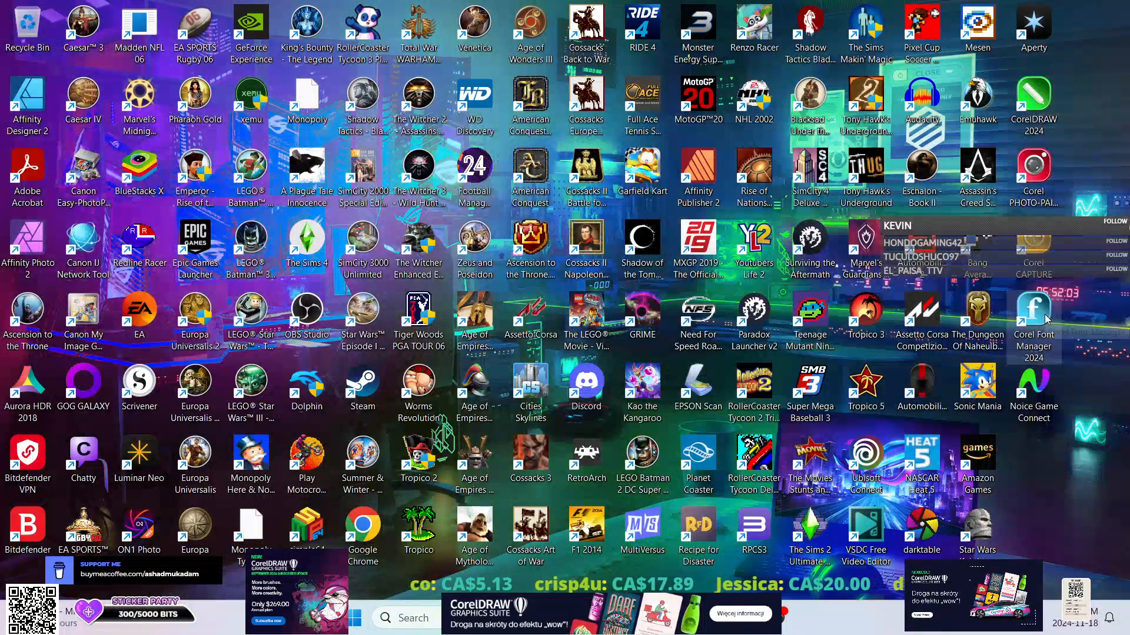
double_click(1034, 312)
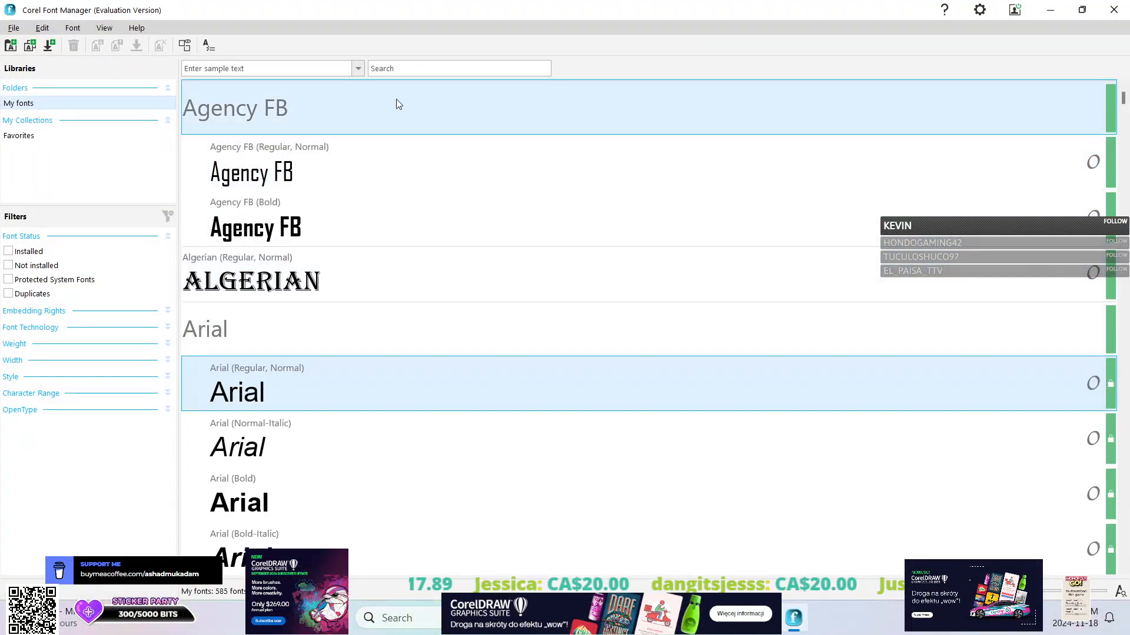
right_click(393, 101)
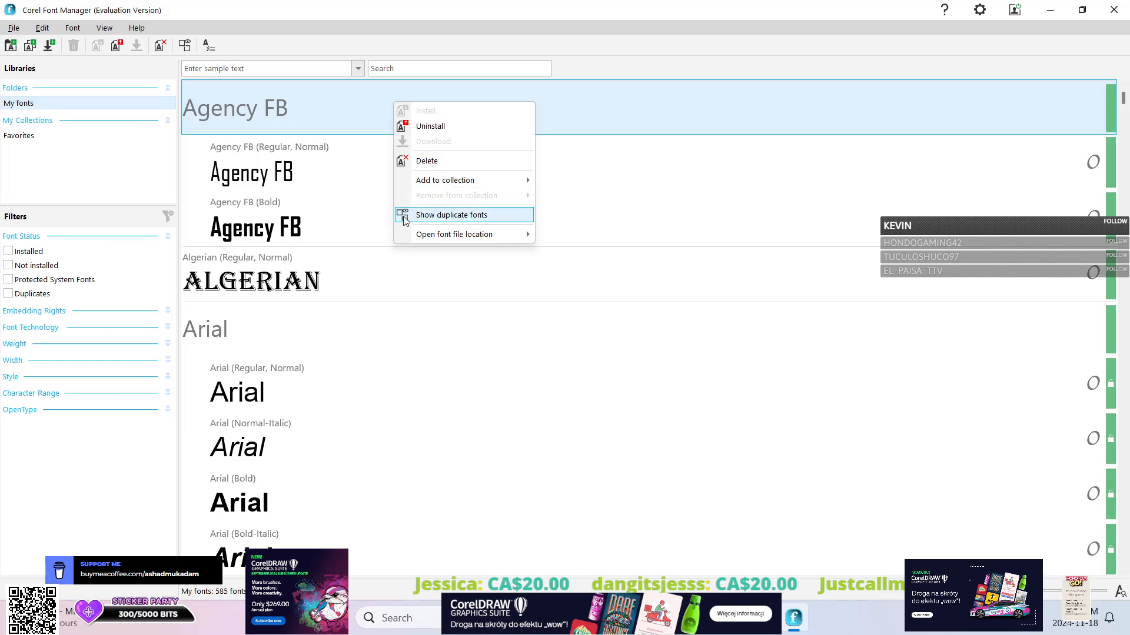
click(322, 234)
Examine the typefaces and style previews throughout the My fonts library, from Arial to Times New Roman.
scroll(322, 236, down, 15)
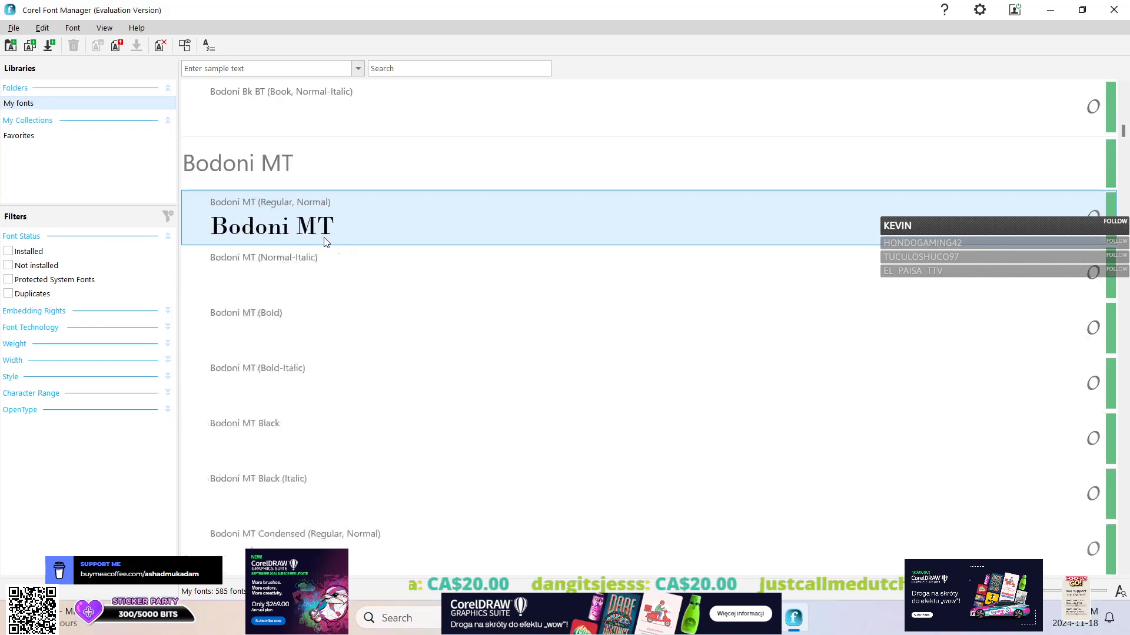
scroll(323, 244, up, 5)
scroll(322, 244, up, 10)
scroll(360, 382, down, 5)
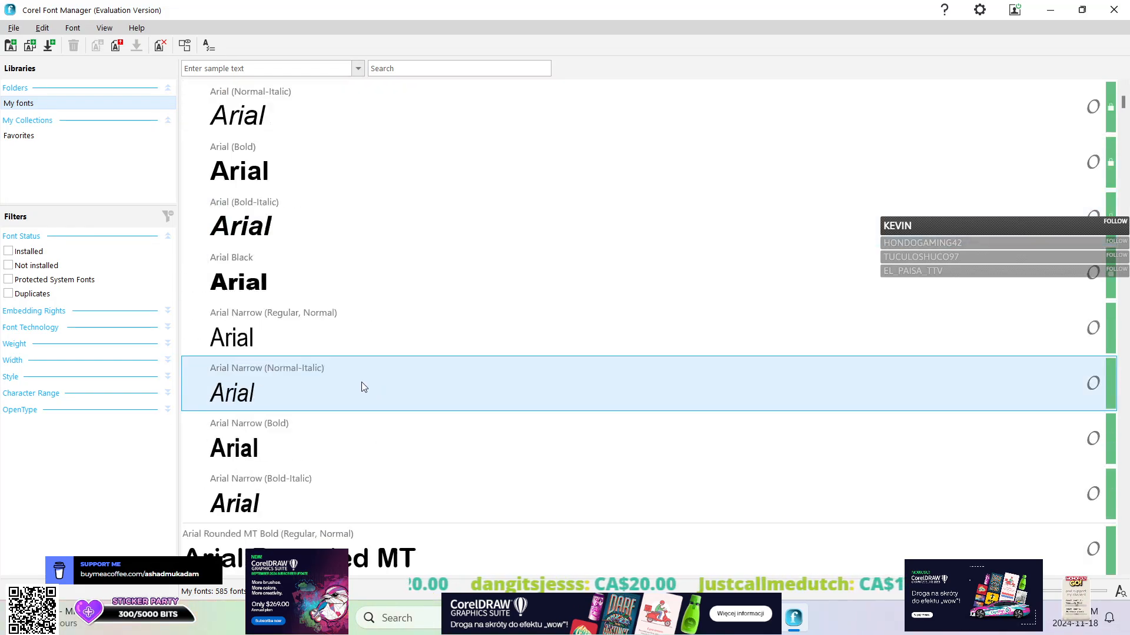
scroll(315, 288, down, 8)
scroll(327, 302, up, 4)
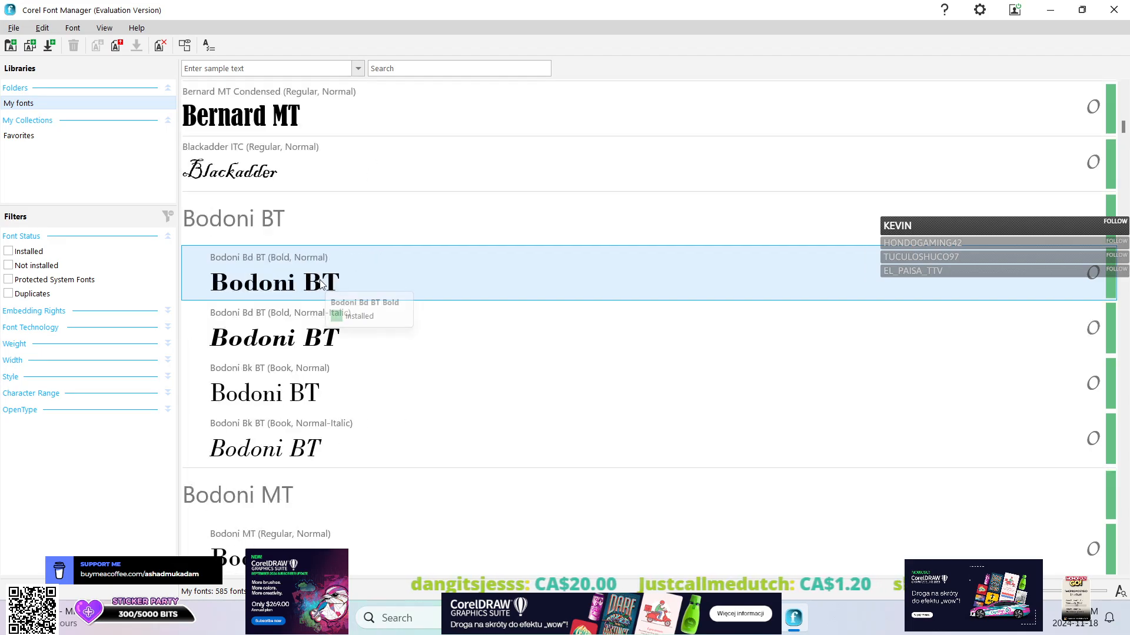
scroll(366, 265, up, 10)
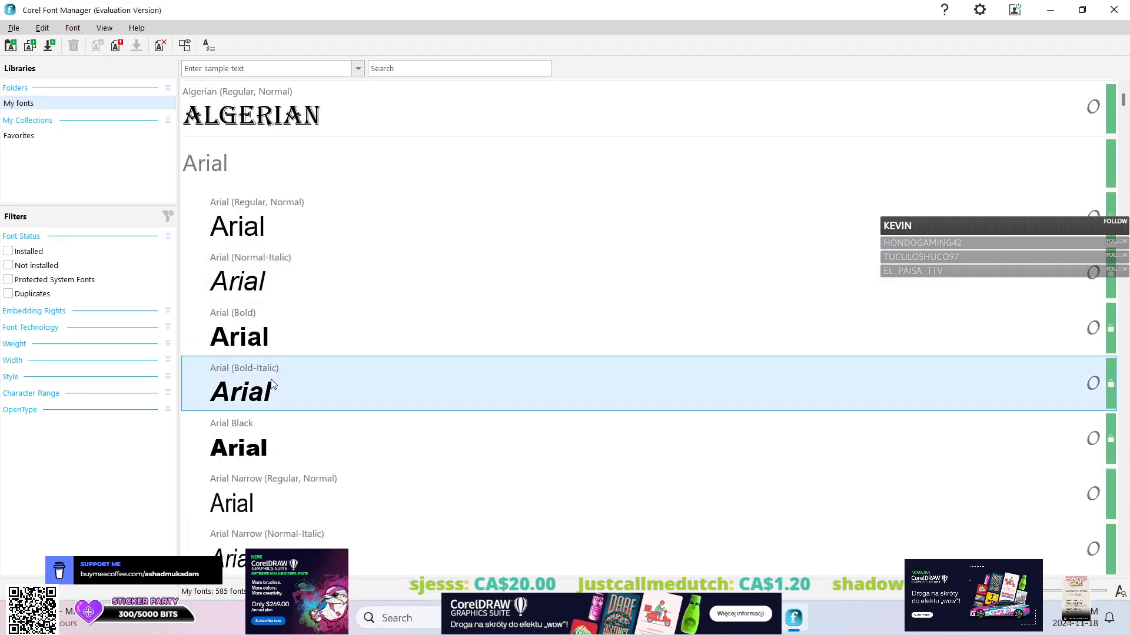
scroll(348, 275, down, 12)
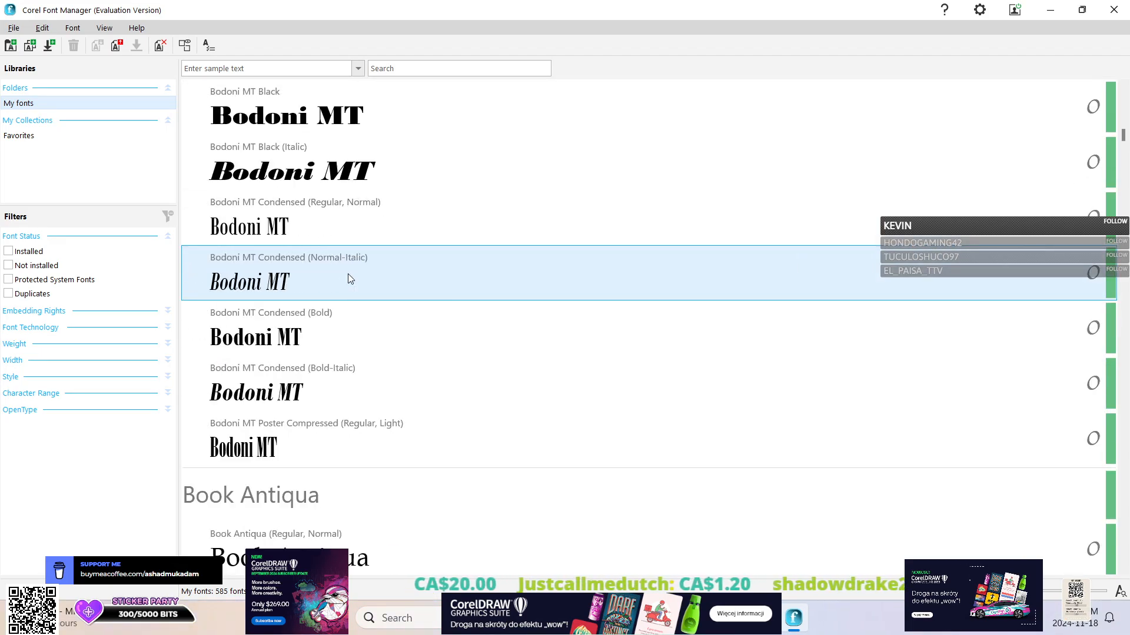
scroll(353, 393, down, 14)
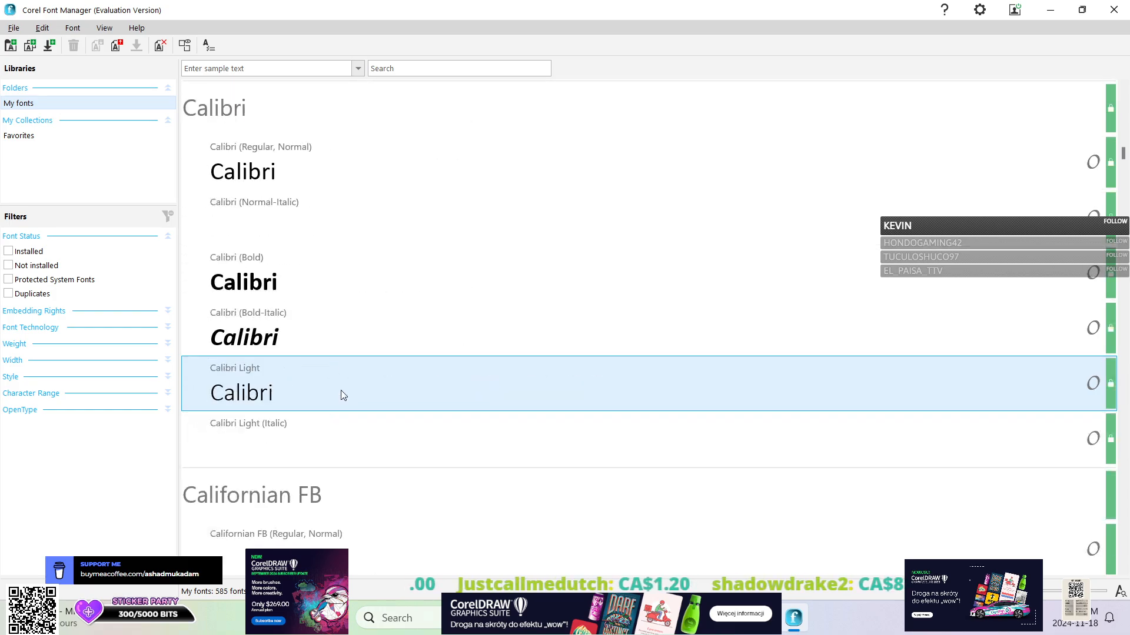
scroll(319, 353, up, 5)
scroll(308, 346, down, 3)
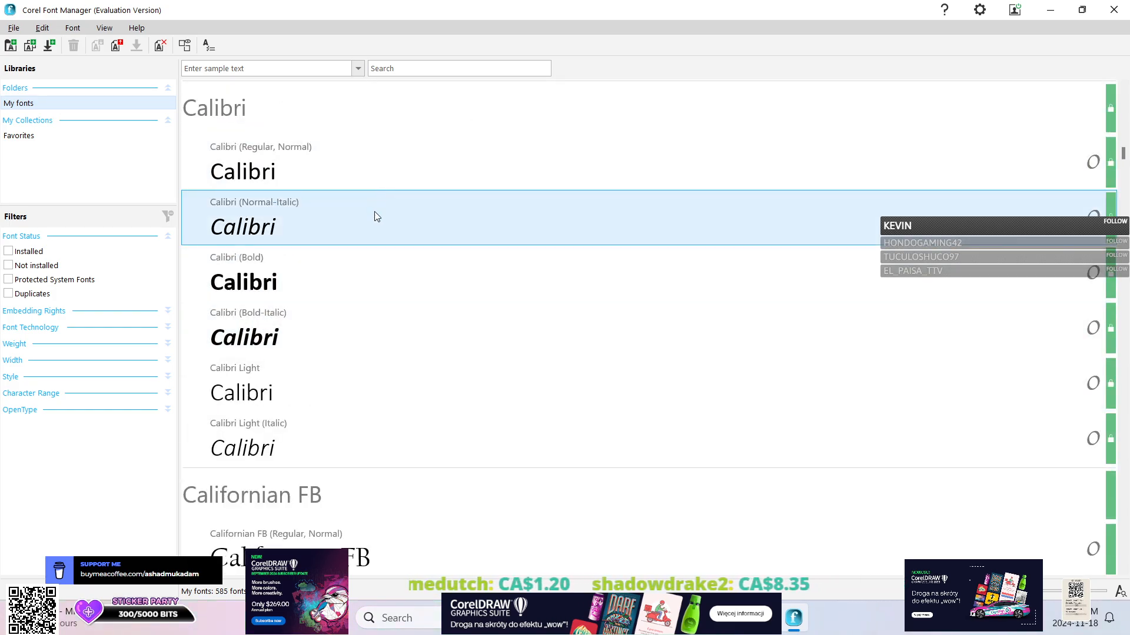
scroll(373, 217, down, 10)
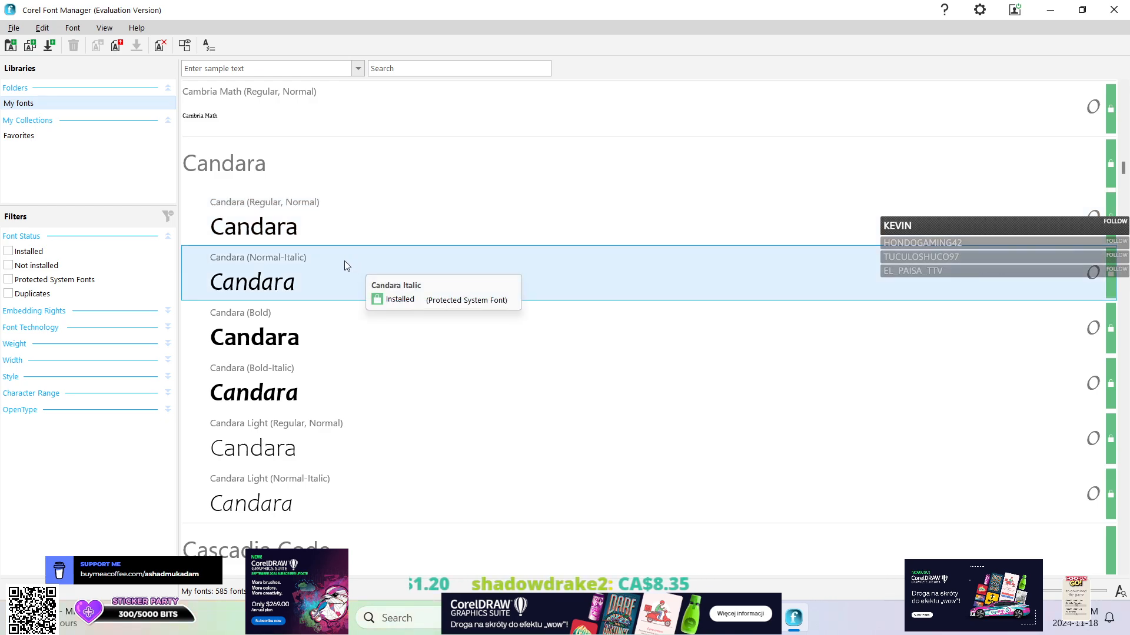
scroll(353, 265, down, 10)
scroll(979, 203, down, 20)
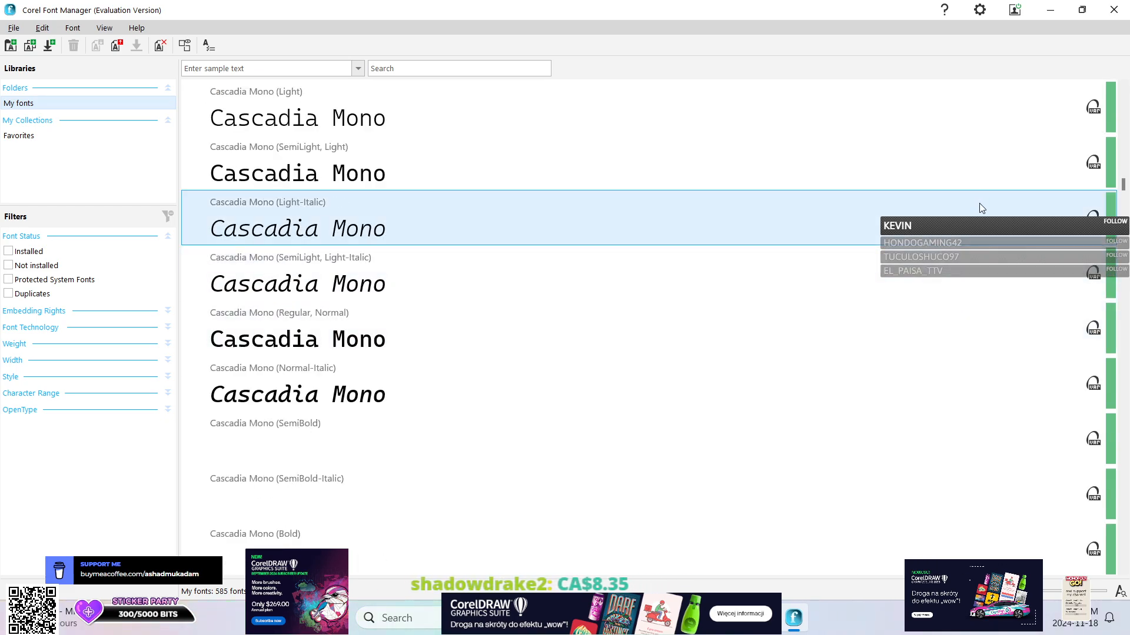
scroll(1095, 528, down, 10)
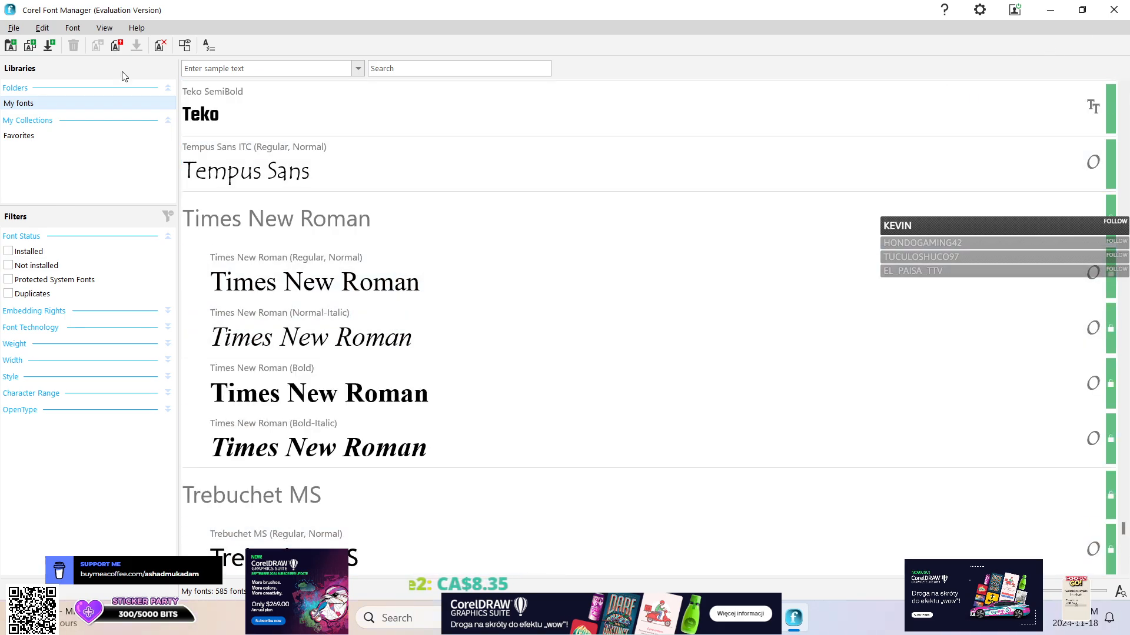
Filter the library to fonts that are not installed, install Noto Sans (Normal-Italic), and clear the filter.
click(38, 267)
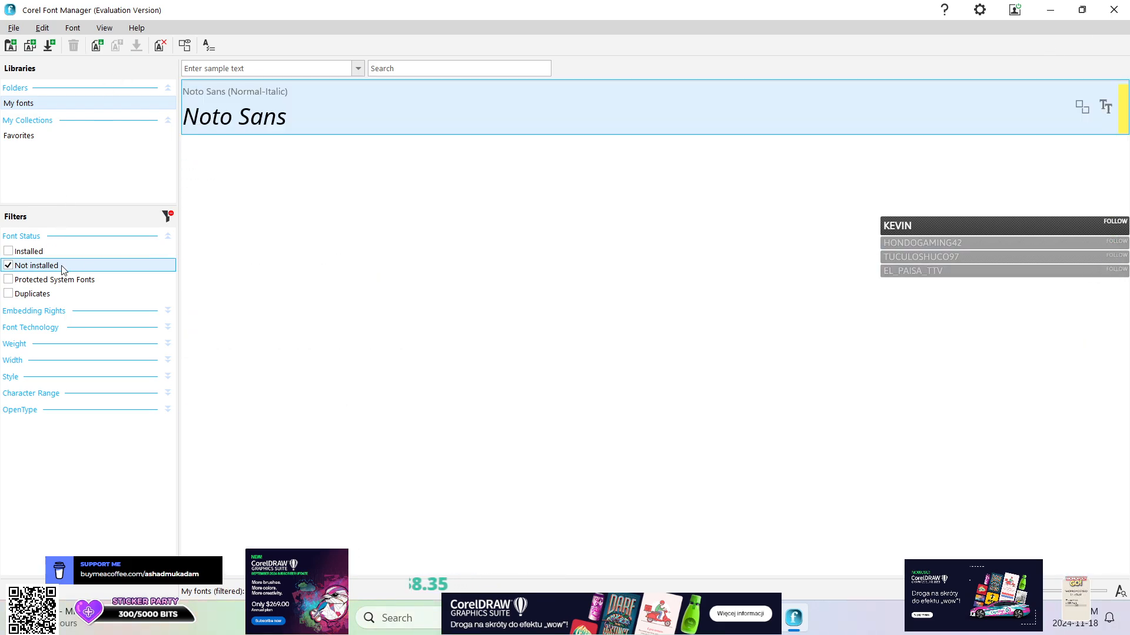
right_click(269, 124)
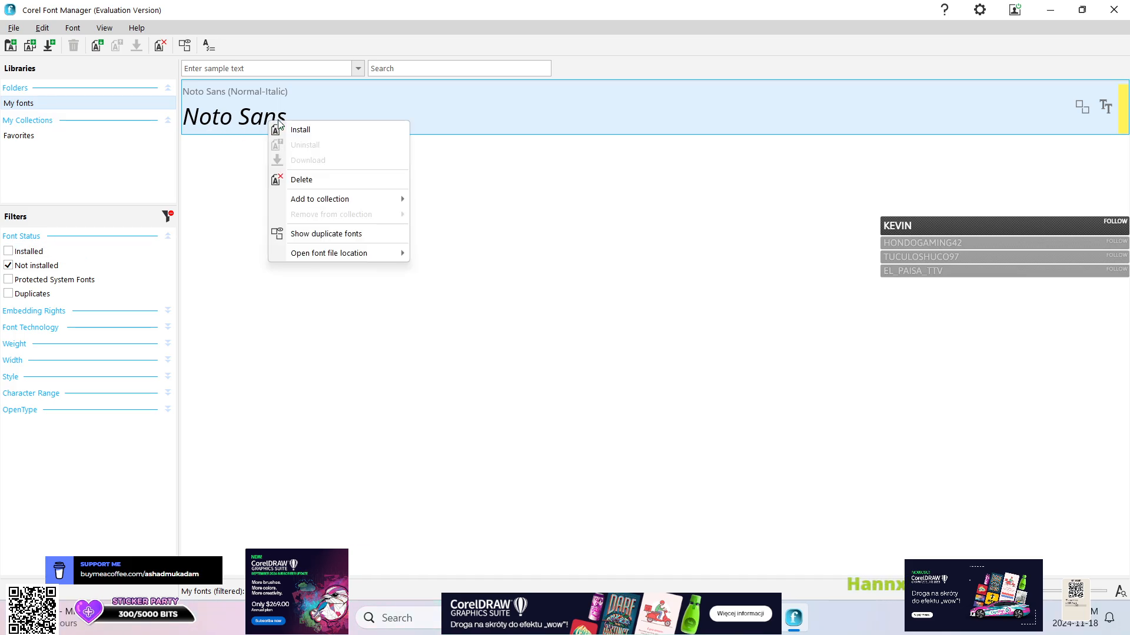
click(282, 130)
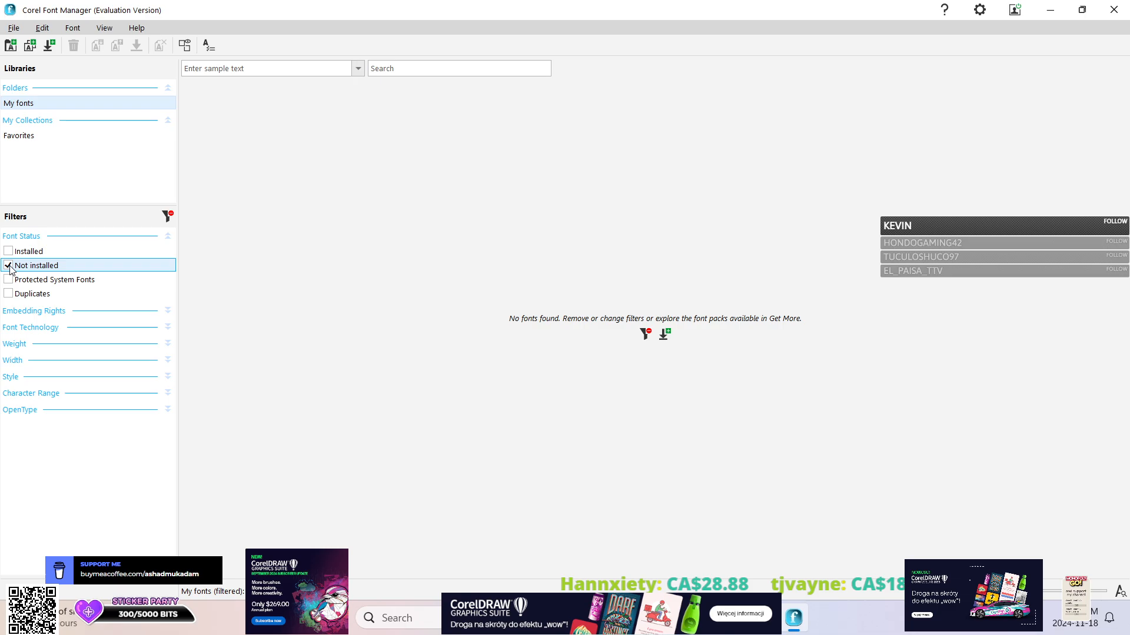
click(8, 266)
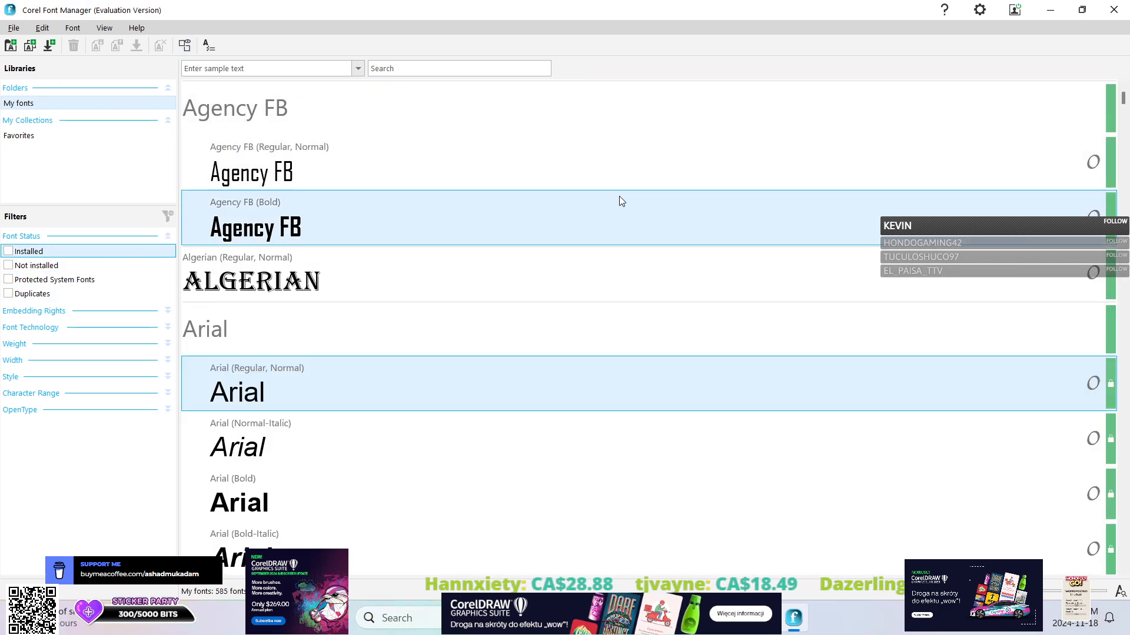
Browse the font packs offered in the Get More store, trying the Free filter.
scroll(606, 200, down, 10)
scroll(600, 204, down, 12)
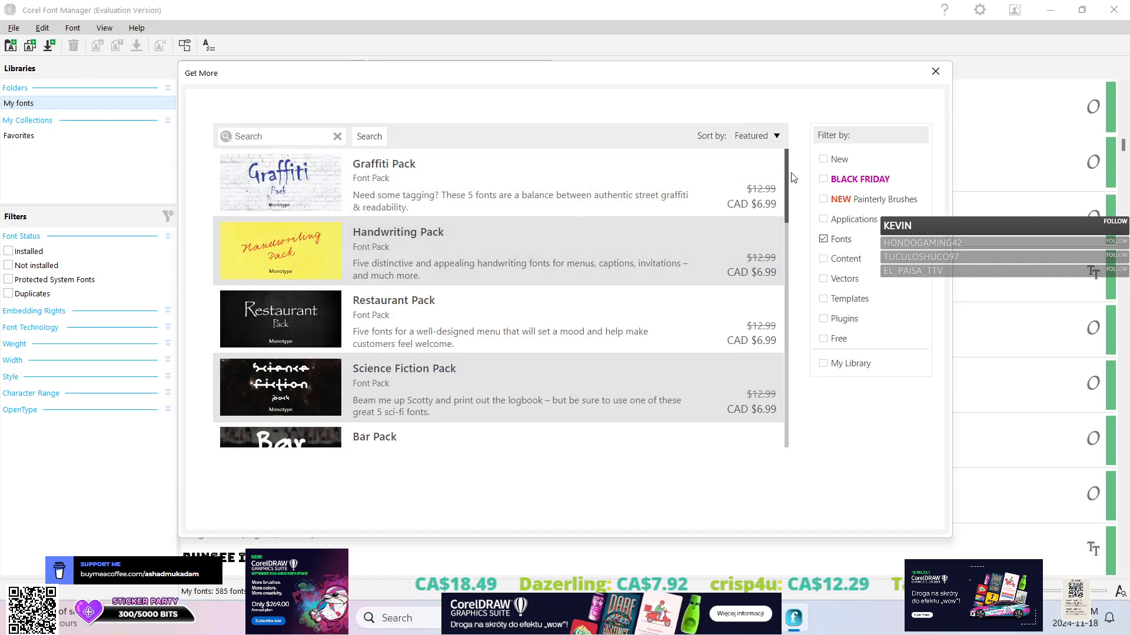
mouse_move(792, 177)
mouse_down()
mouse_move(790, 392)
mouse_move(791, 176)
mouse_up()
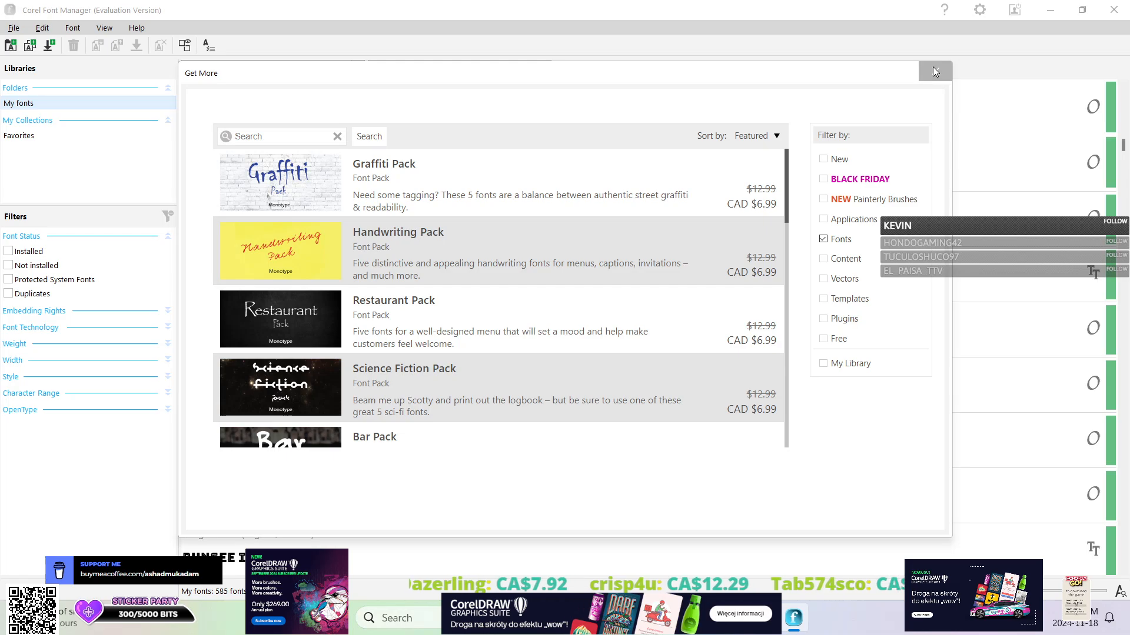
scroll(750, 235, down, 10)
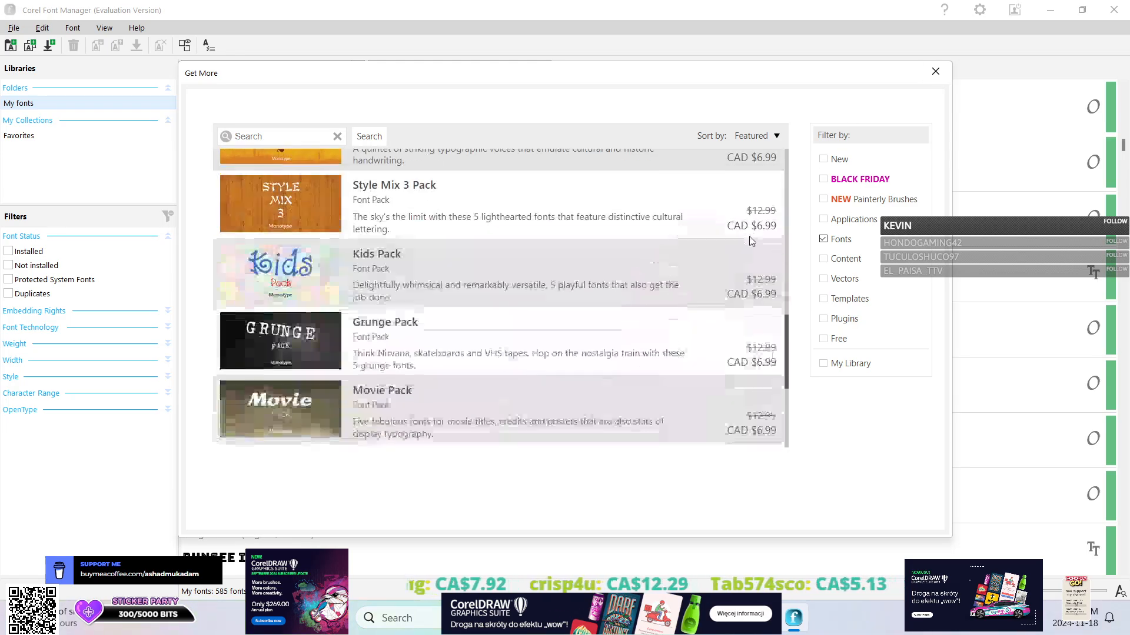
scroll(750, 240, up, 10)
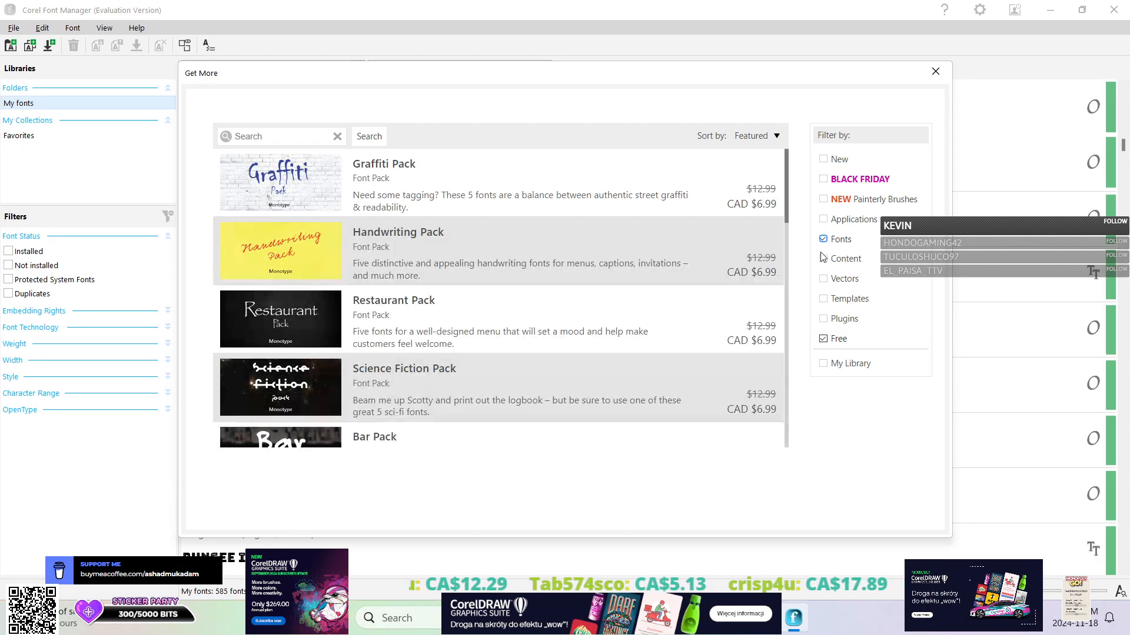
scroll(630, 290, down, 6)
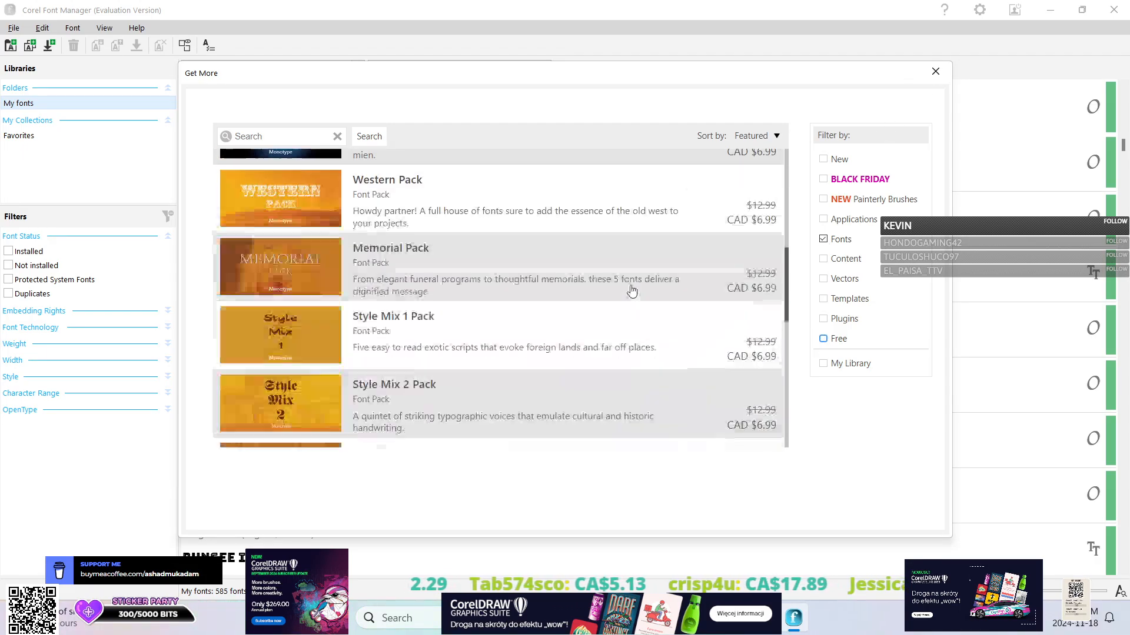
Close the Get More store and exit Corel Font Manager, dismissing the trial reminder.
click(935, 71)
scroll(486, 264, down, 12)
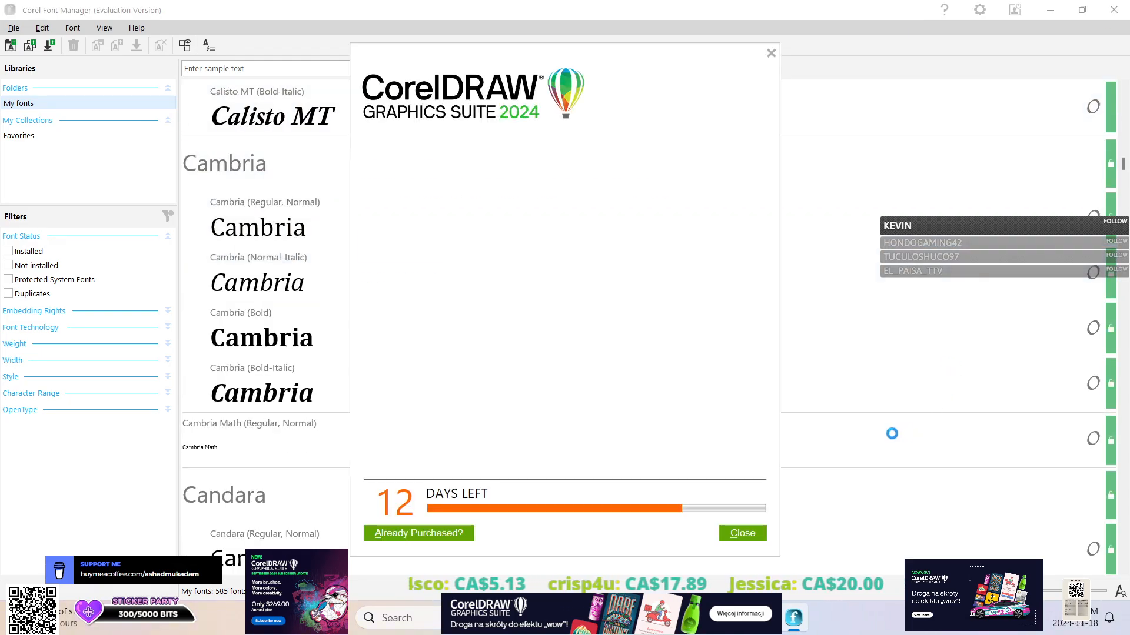
click(742, 534)
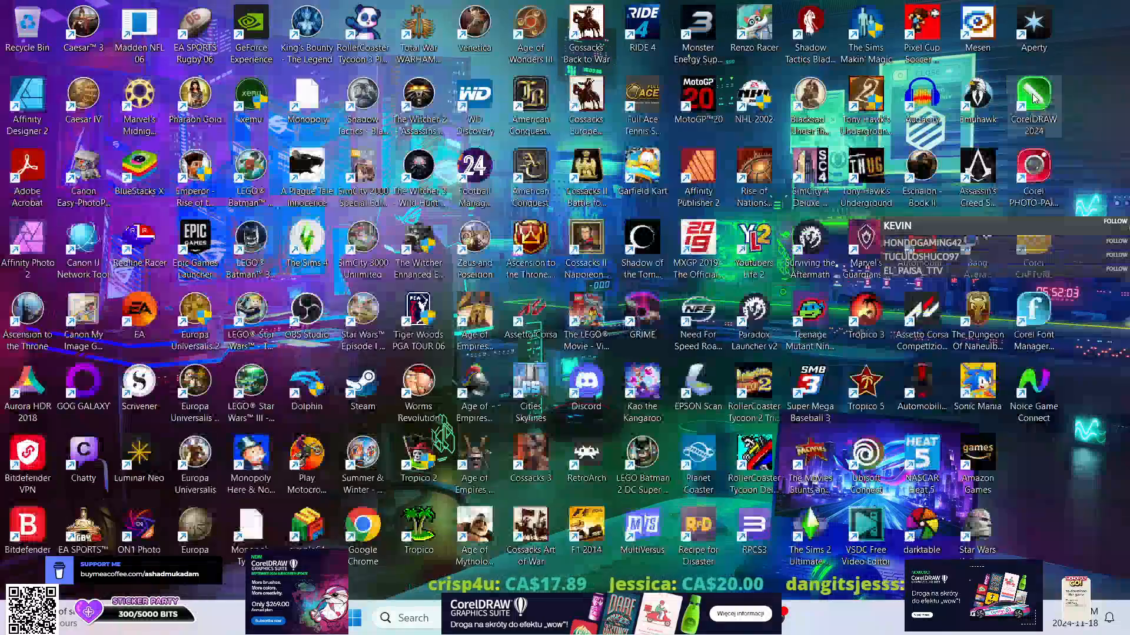
double_click(1034, 98)
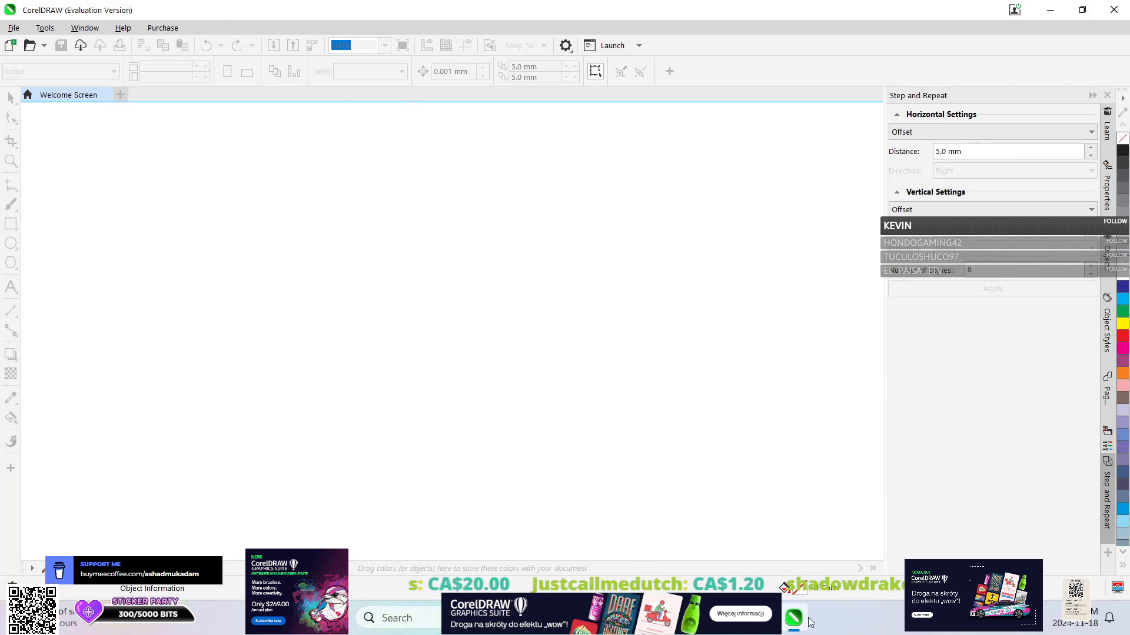
click(792, 621)
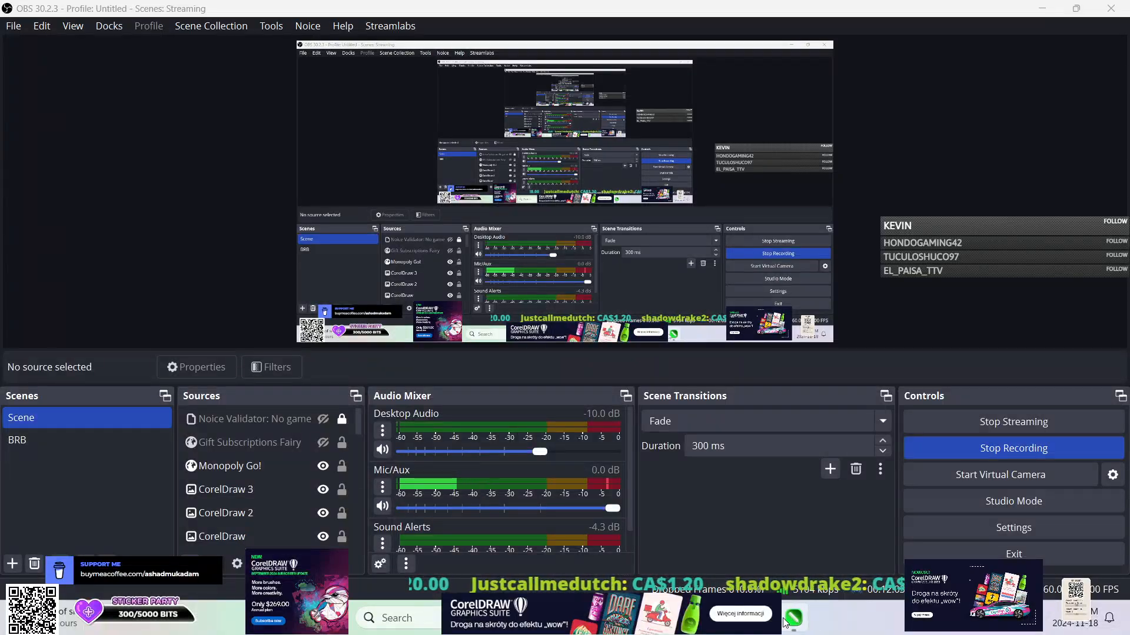
mouse_move(793, 619)
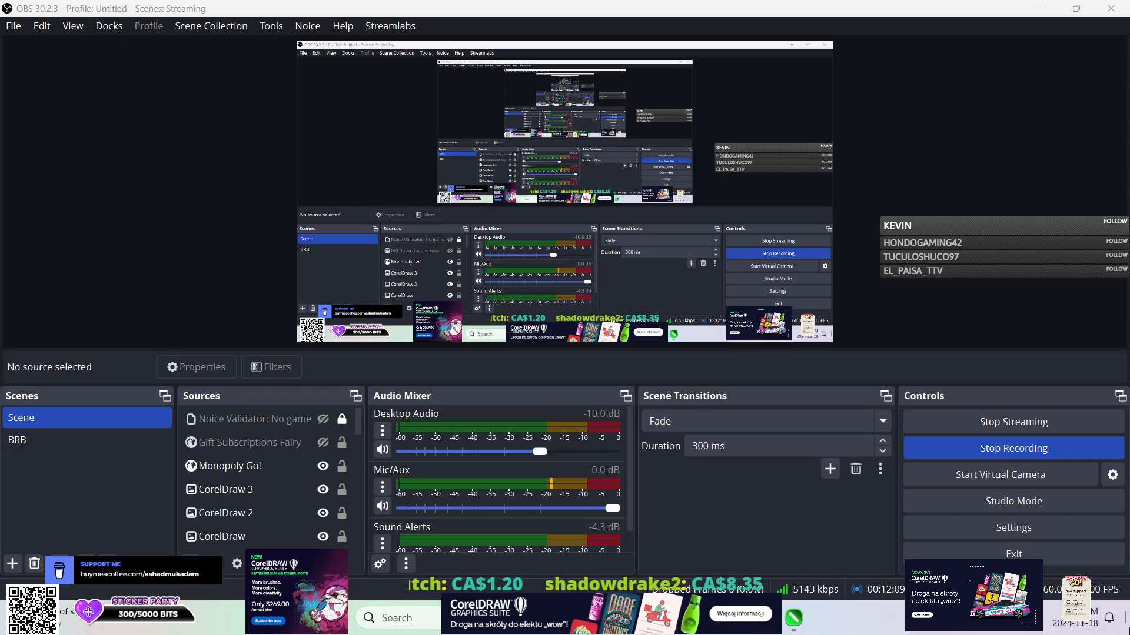
click(1127, 629)
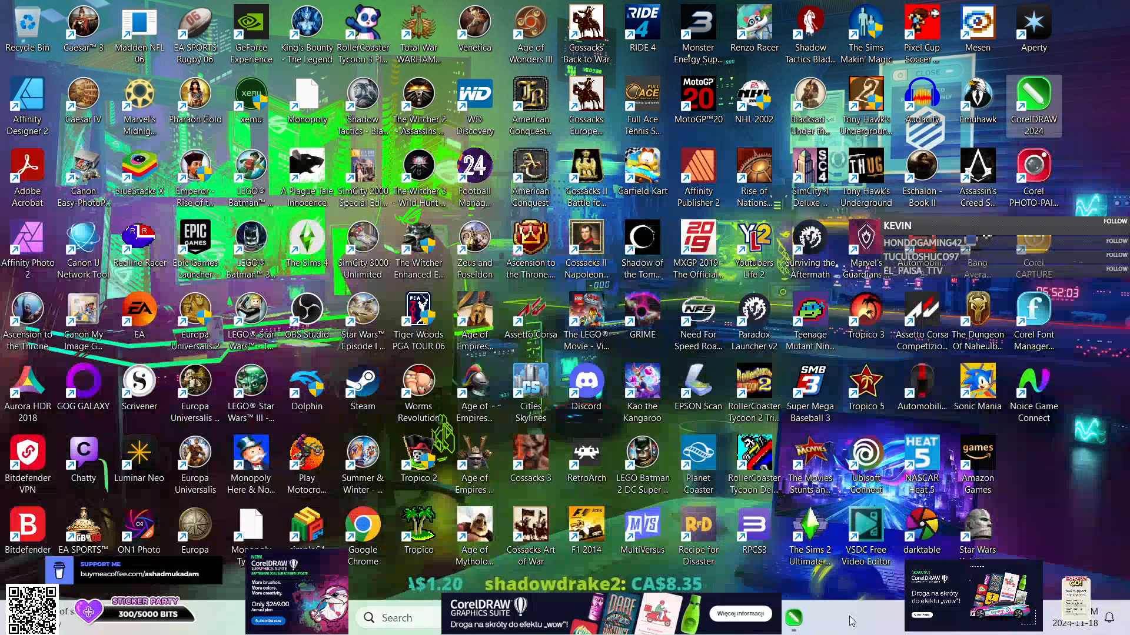
right_click(794, 622)
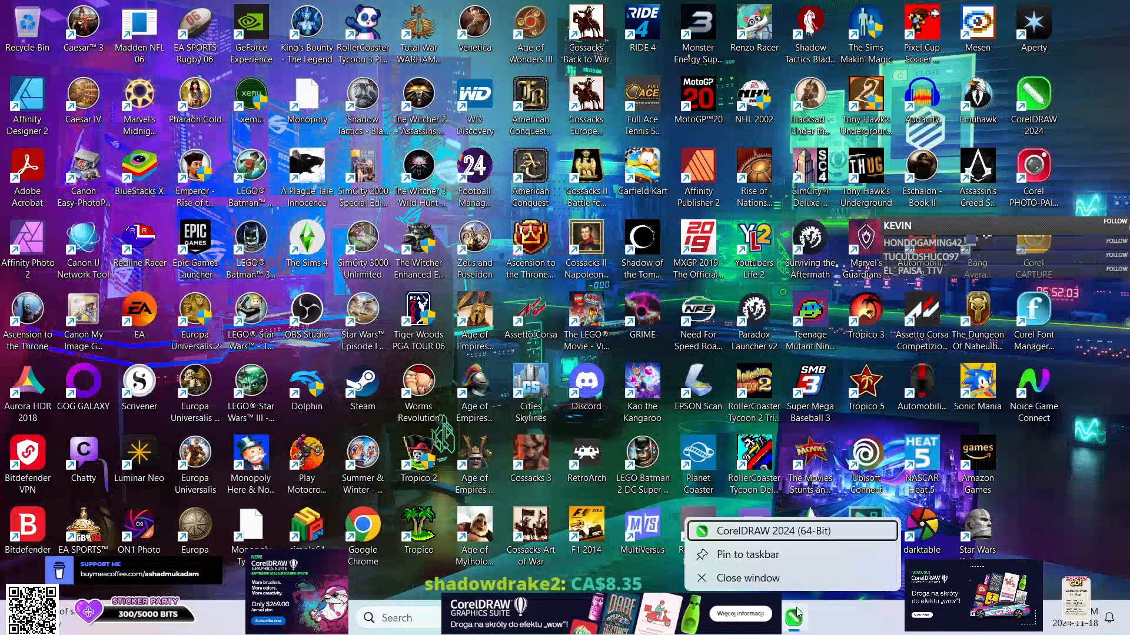
click(797, 579)
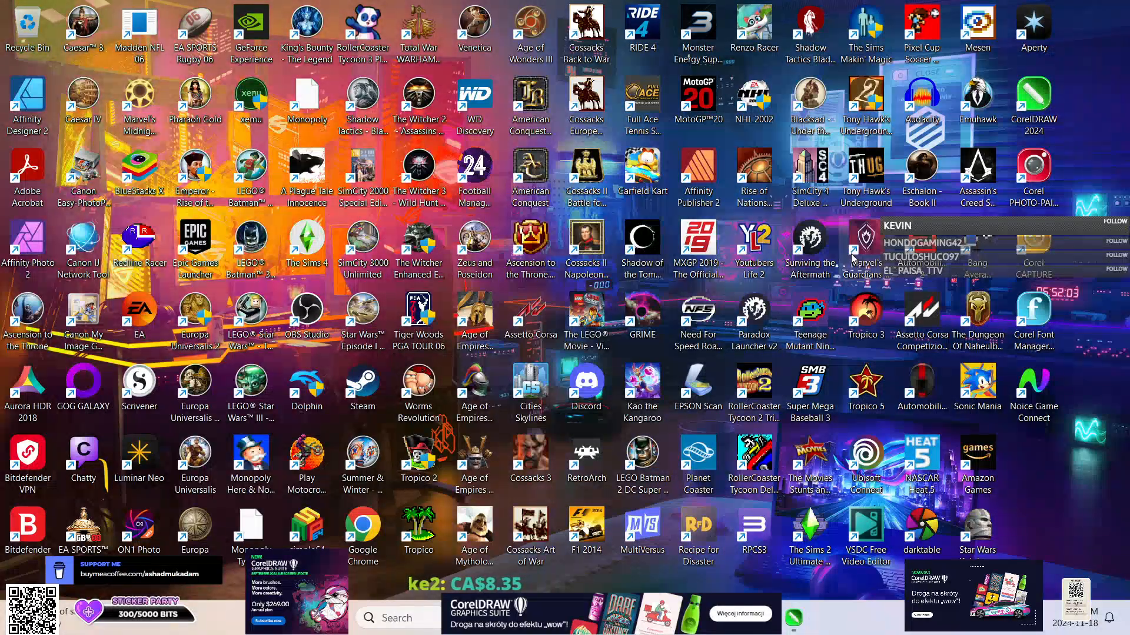
mouse_move(799, 625)
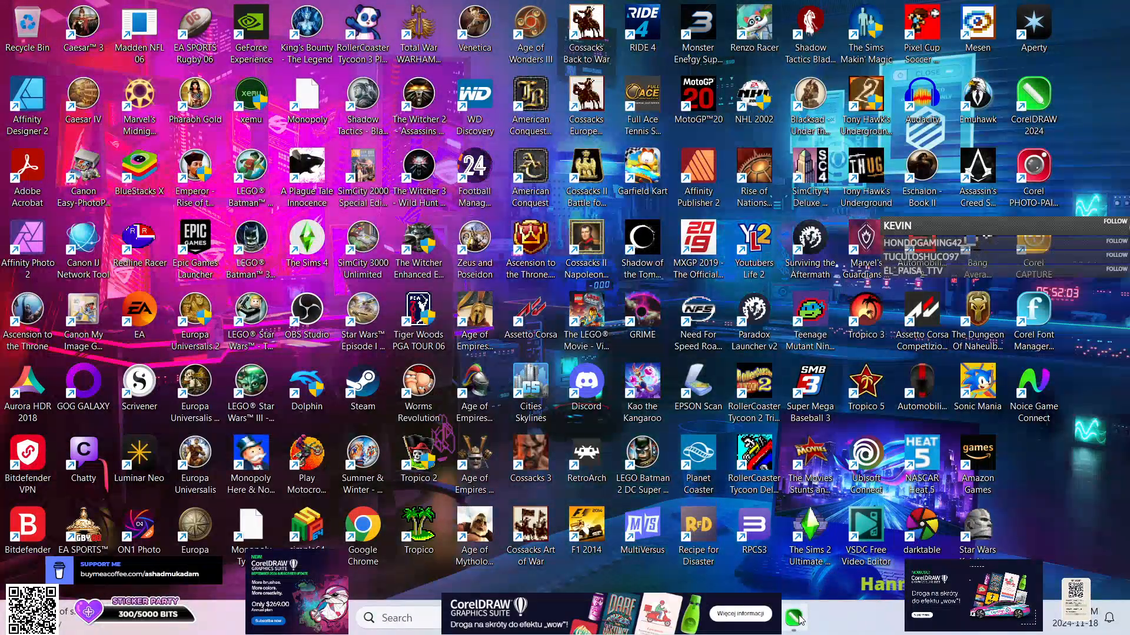
mouse_move(861, 493)
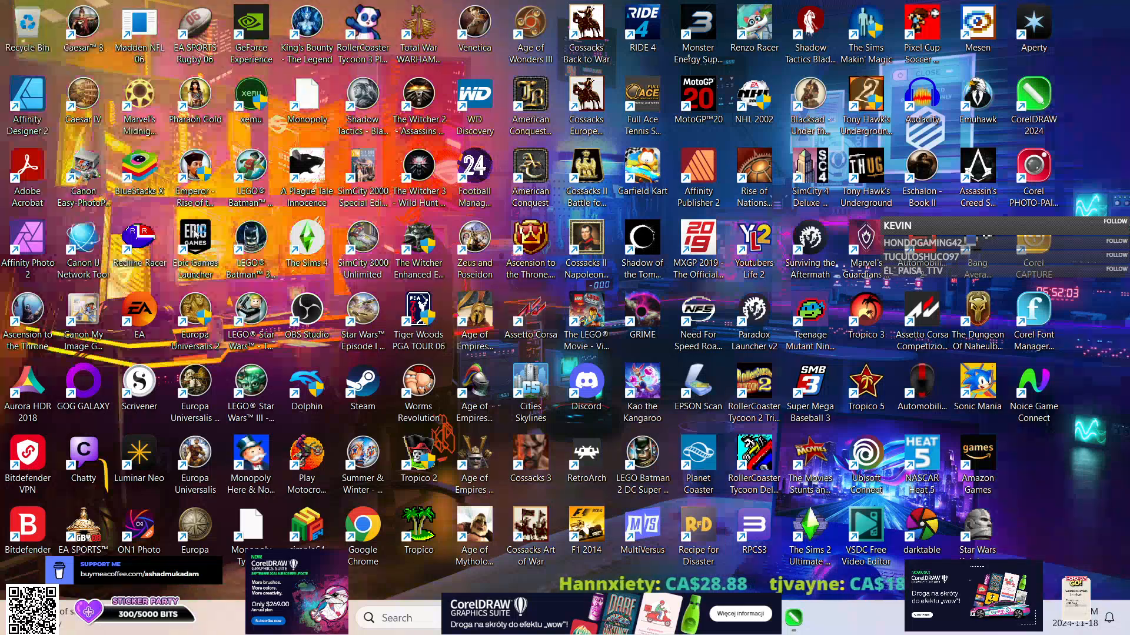
key(ctrl+shift+Escape)
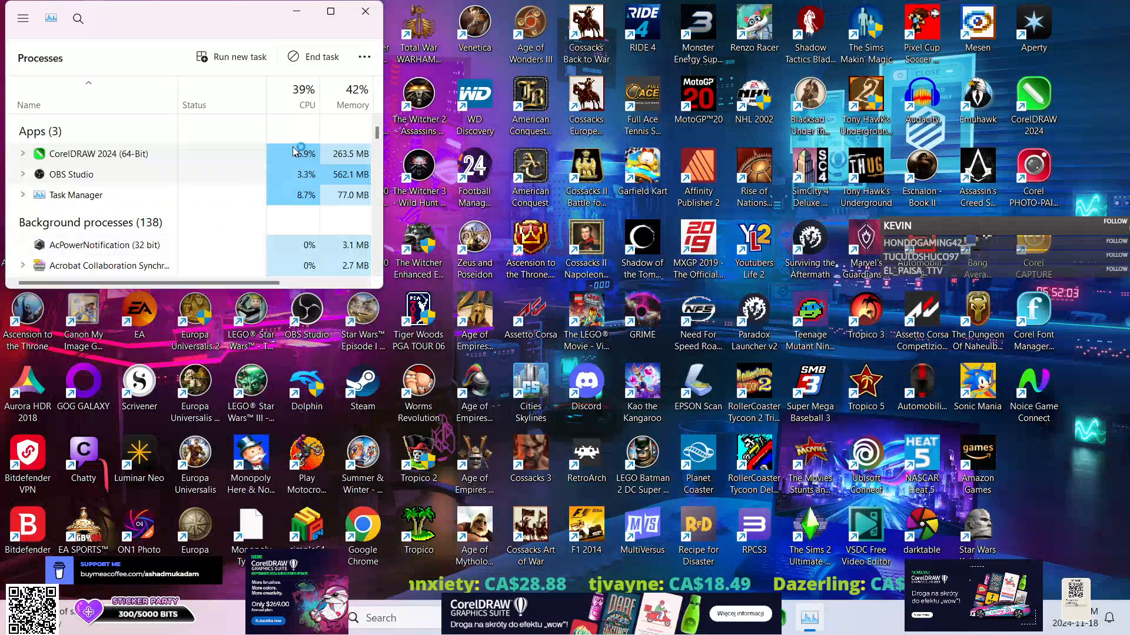
click(366, 11)
Switch to CorelDRAW 2024 and filter the Welcome Screen store to Black Friday offers.
double_click(1023, 93)
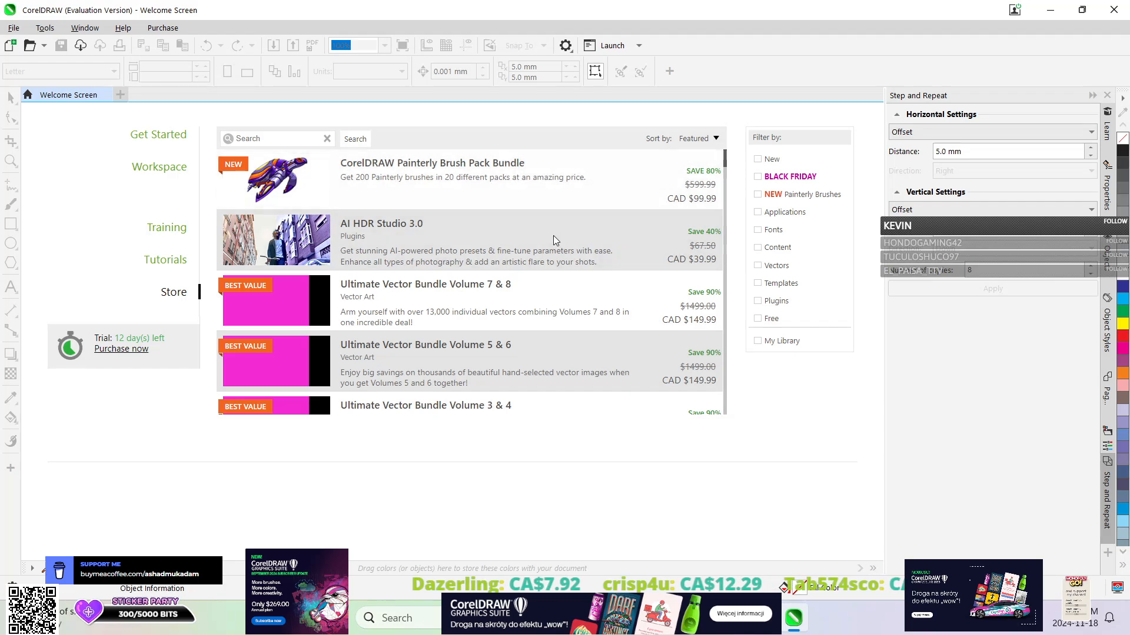
click(758, 177)
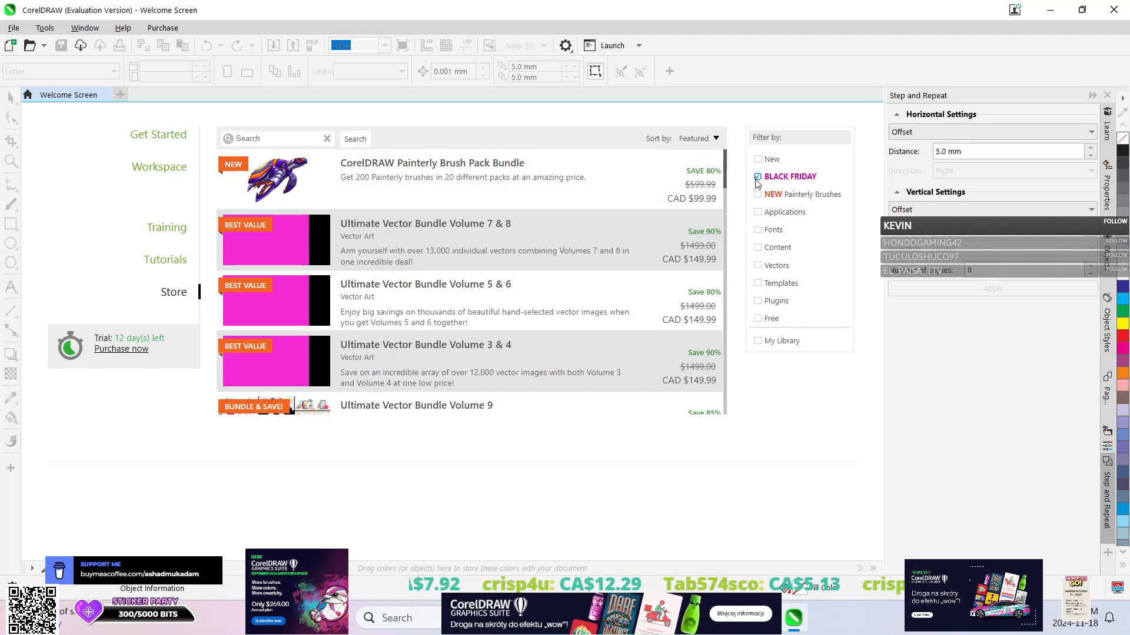
Compare the store's offers with the Black Friday and Free filters, ending with the Black Friday filter off.
click(757, 177)
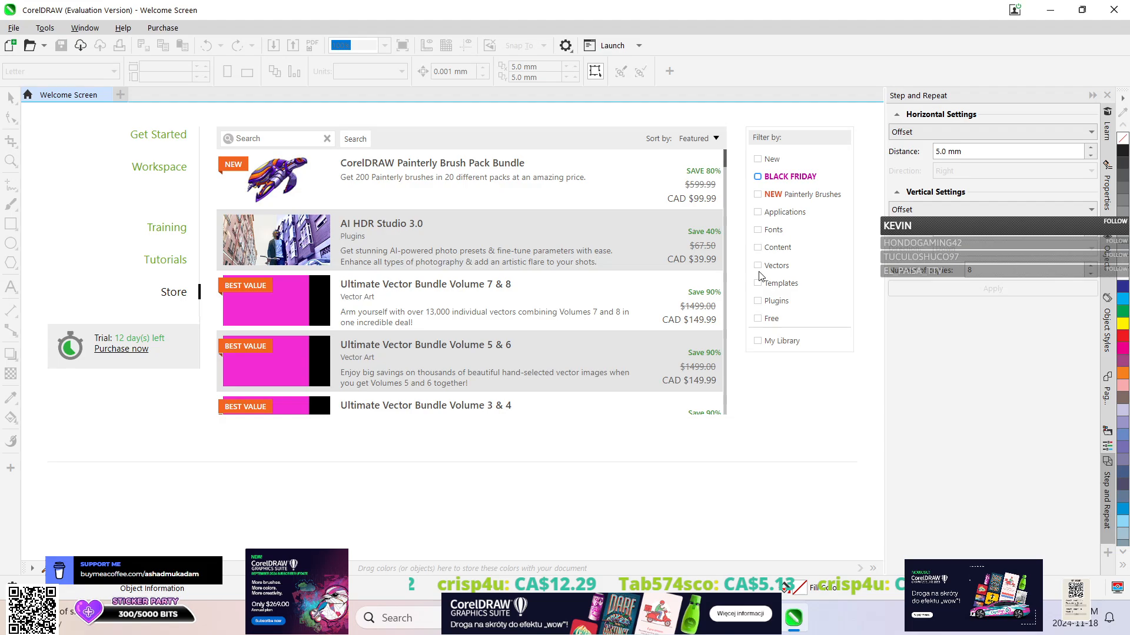
click(760, 321)
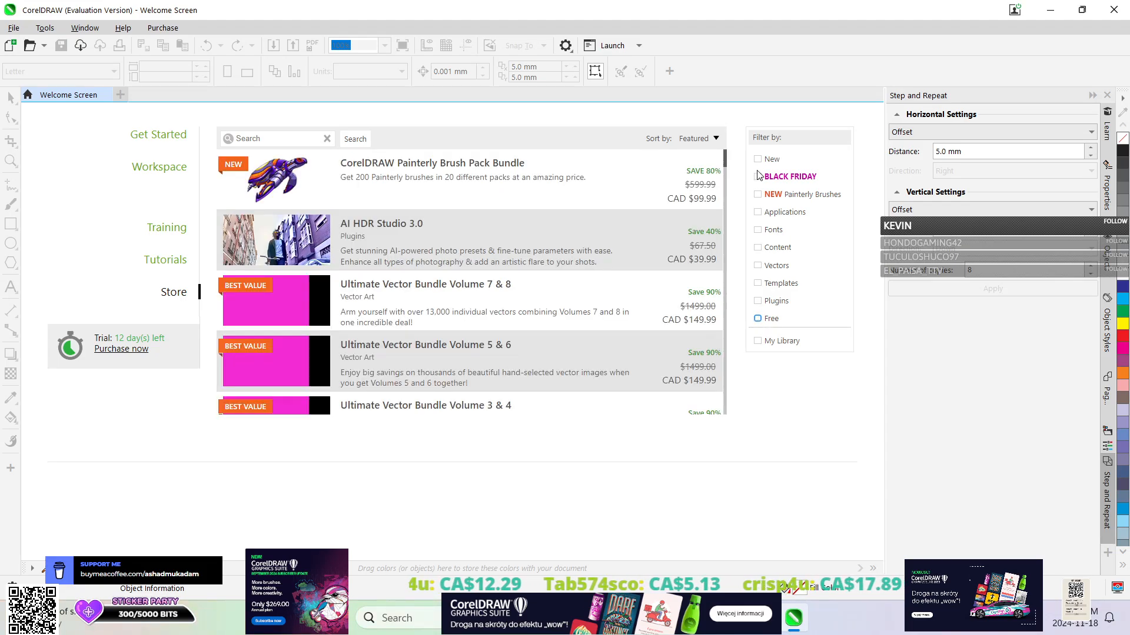
click(757, 178)
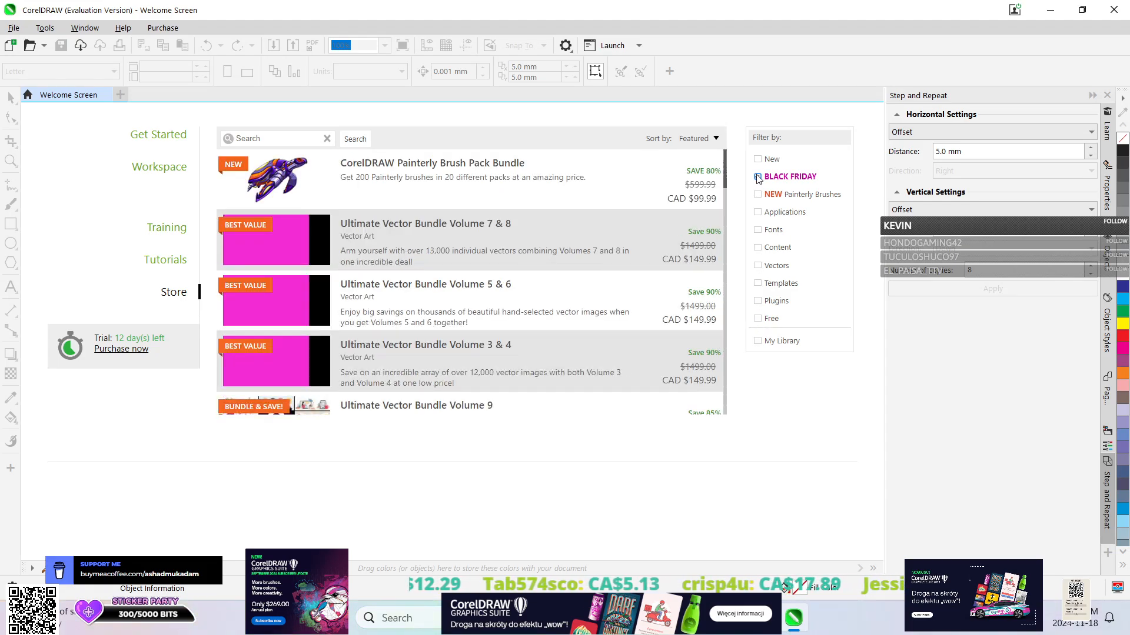
click(758, 179)
Filter the store to Content, look through the template packs, and clear the filter.
click(766, 253)
click(765, 253)
click(765, 253)
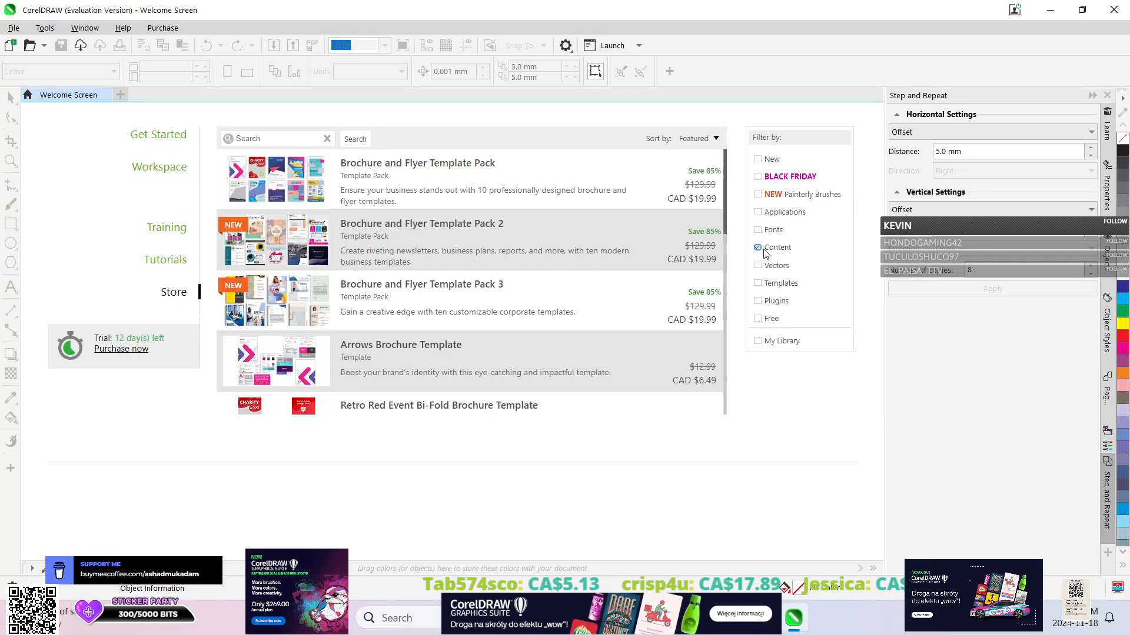
scroll(523, 254, down, 5)
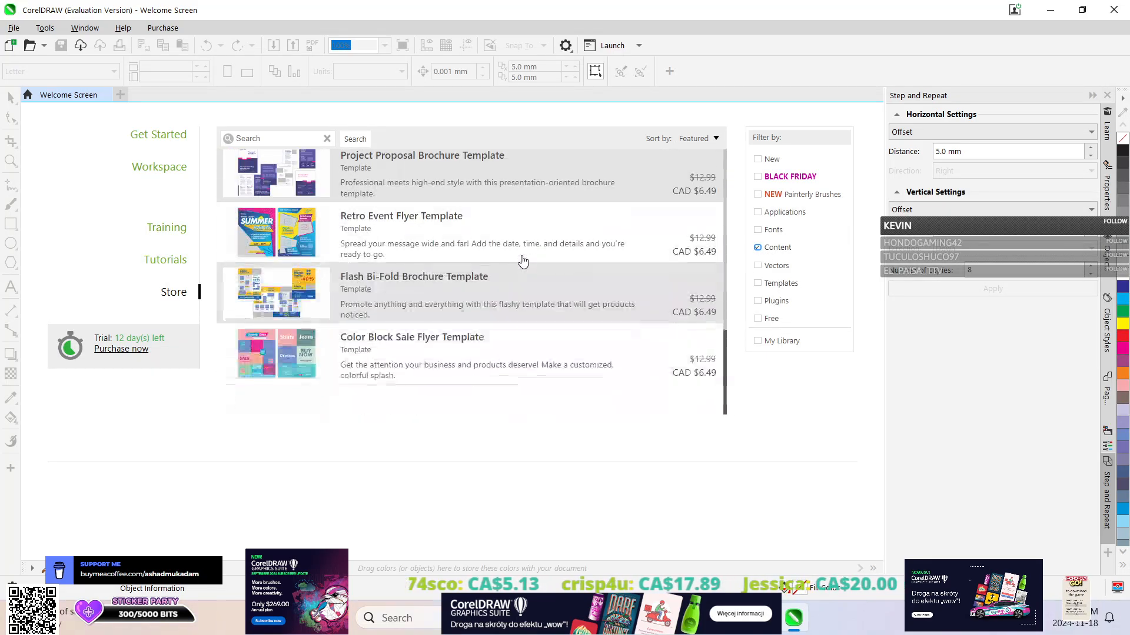
scroll(521, 260, up, 5)
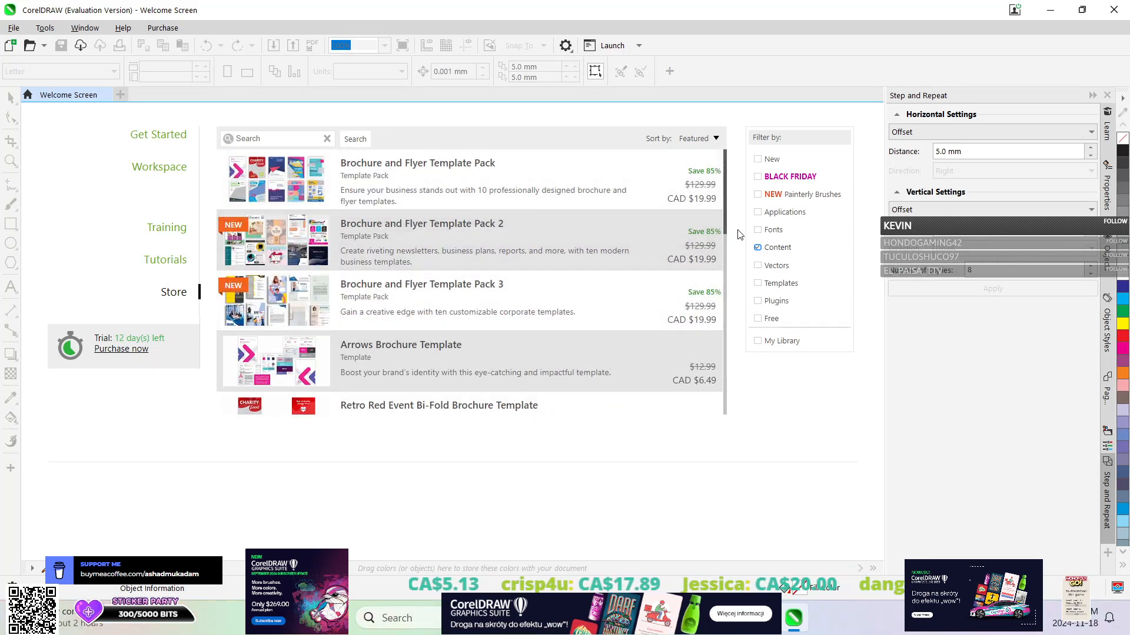
click(759, 250)
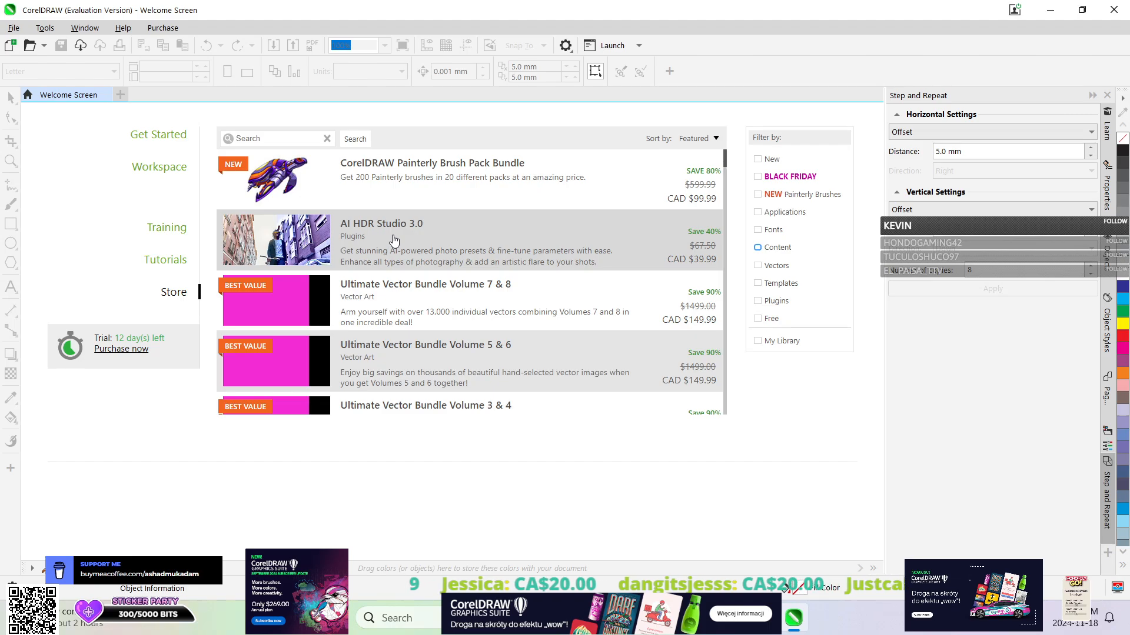
Look through the unfiltered store catalogue and return to the start of the list.
scroll(552, 235, down, 15)
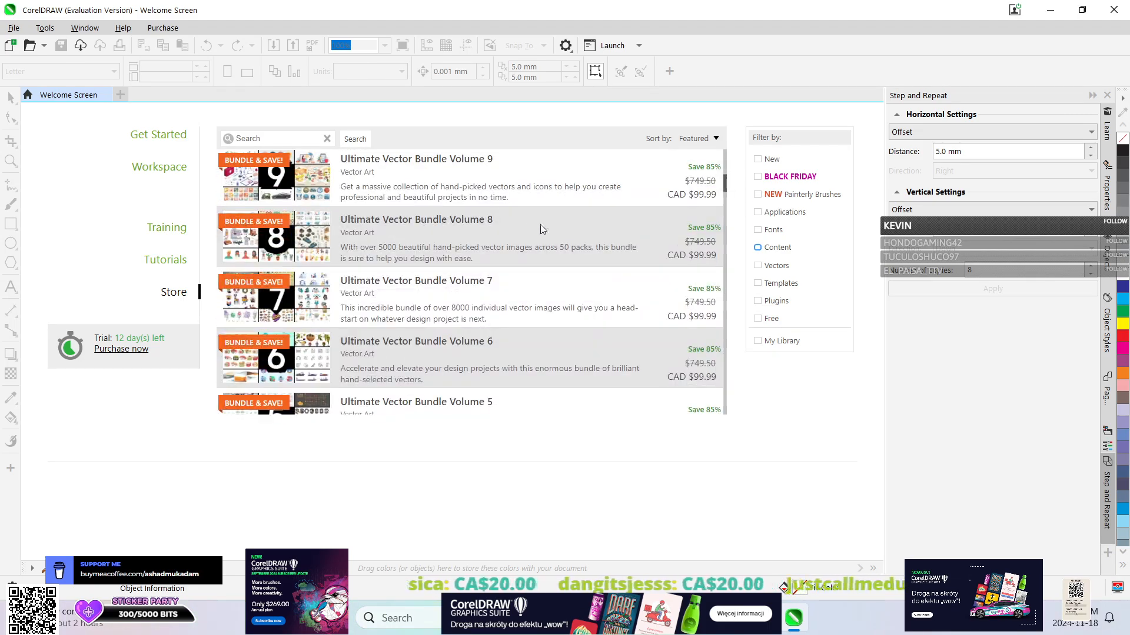
scroll(582, 241, down, 20)
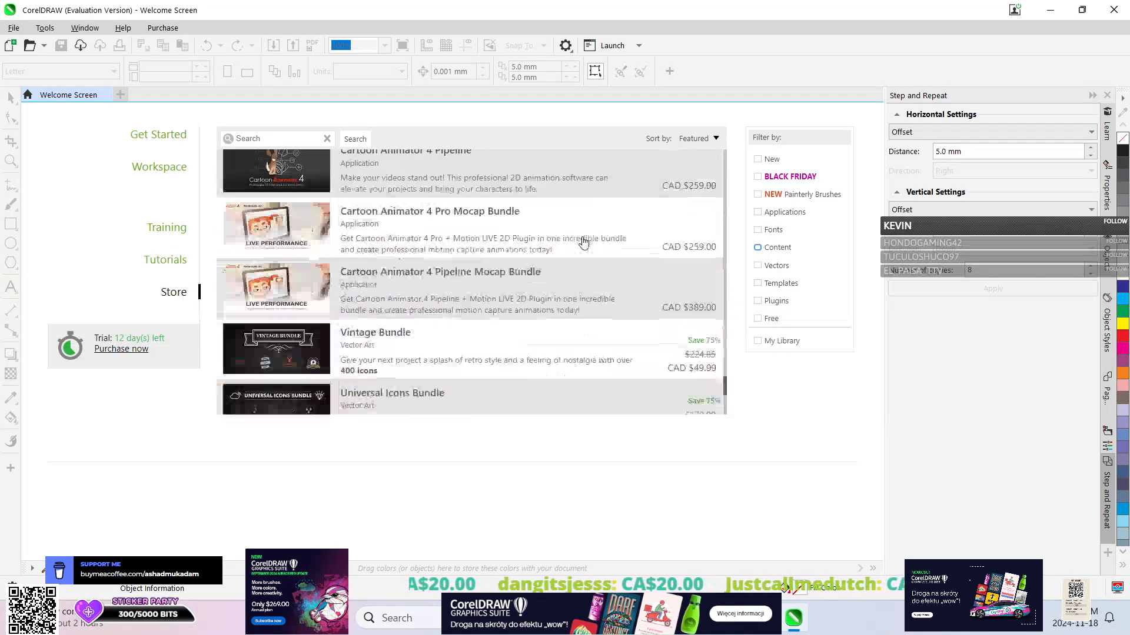
scroll(576, 241, up, 20)
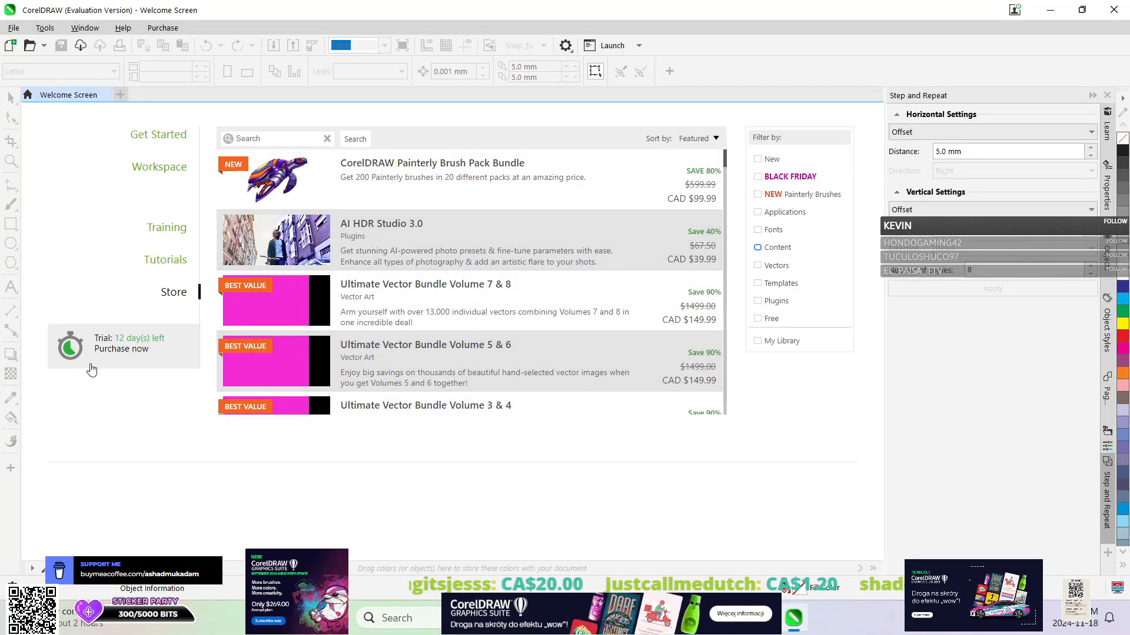
Open the Painterly brushes tutorial from the Tutorials section and accept all cookies on its page.
click(171, 266)
scroll(377, 305, down, 5)
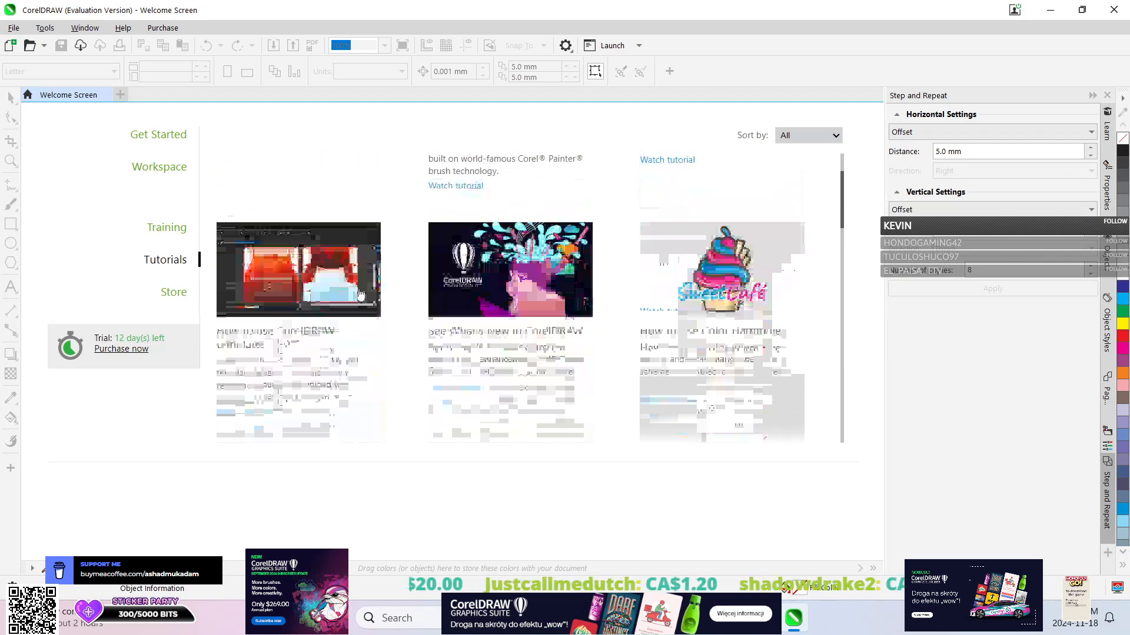
scroll(420, 286, up, 3)
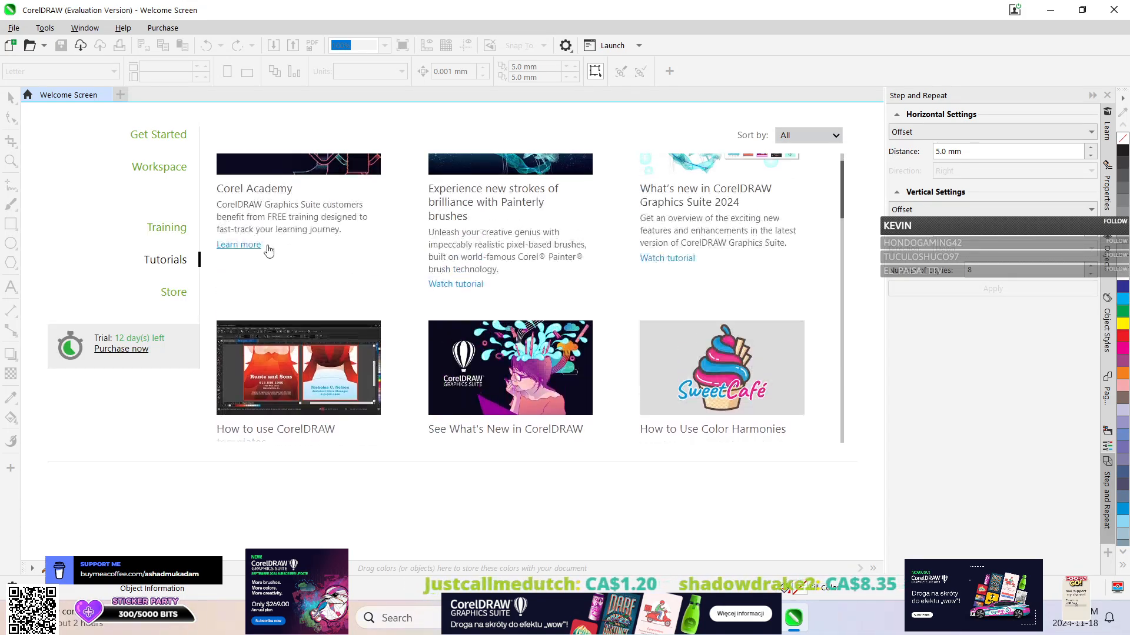
click(447, 285)
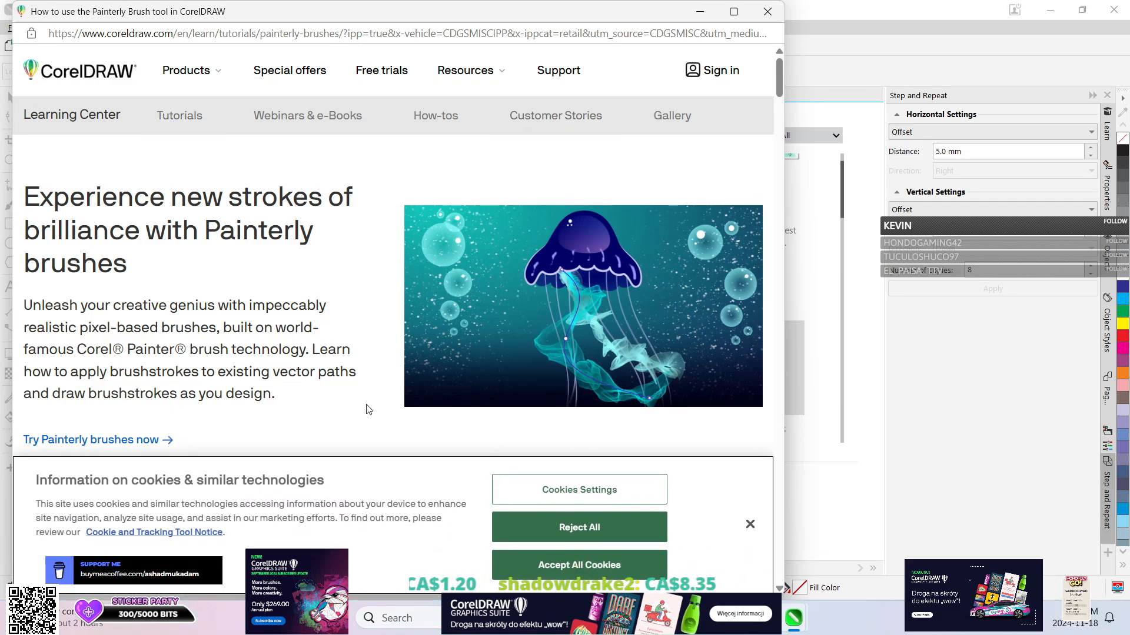
click(560, 564)
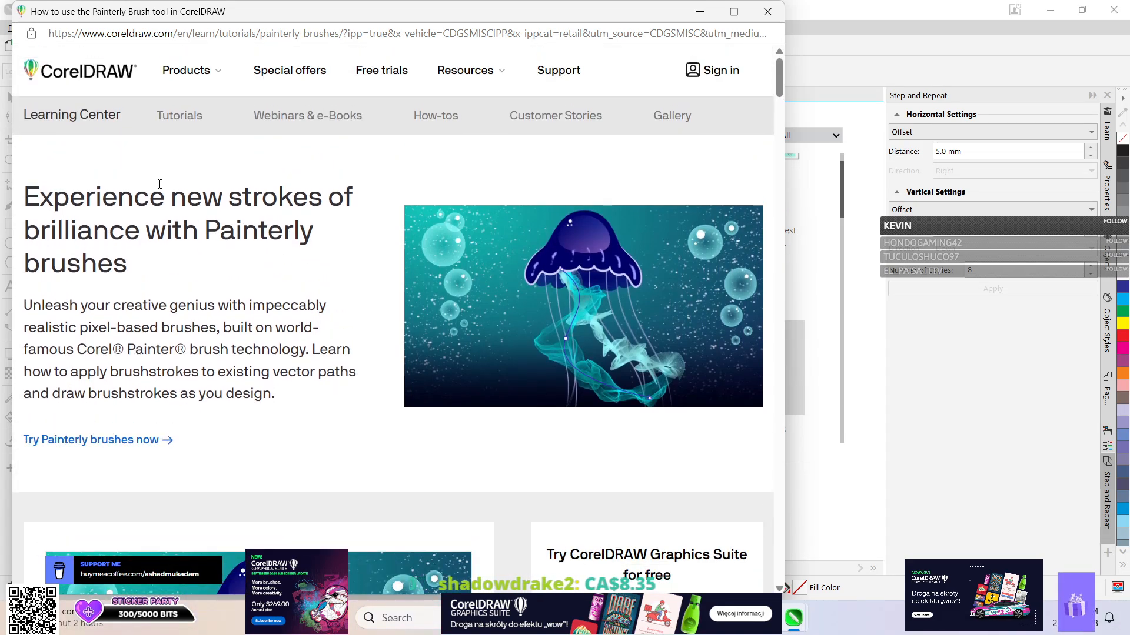
Skim the instructions for using the Painterly Brush tool and close the tutorial window.
scroll(523, 251, down, 15)
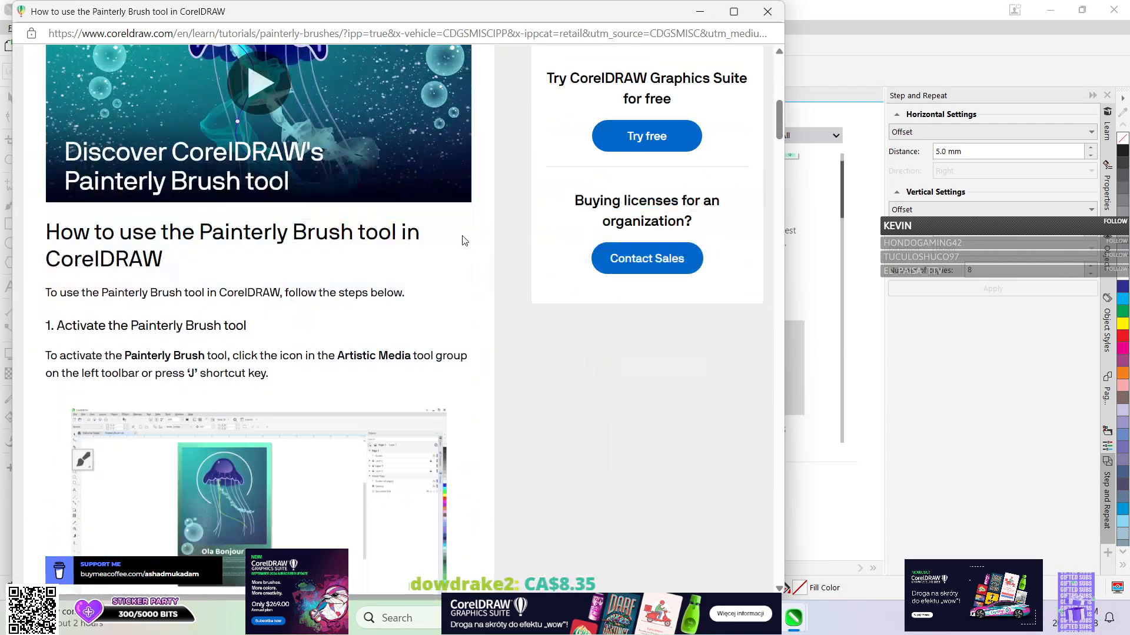
scroll(205, 207, up, 10)
scroll(206, 207, up, 5)
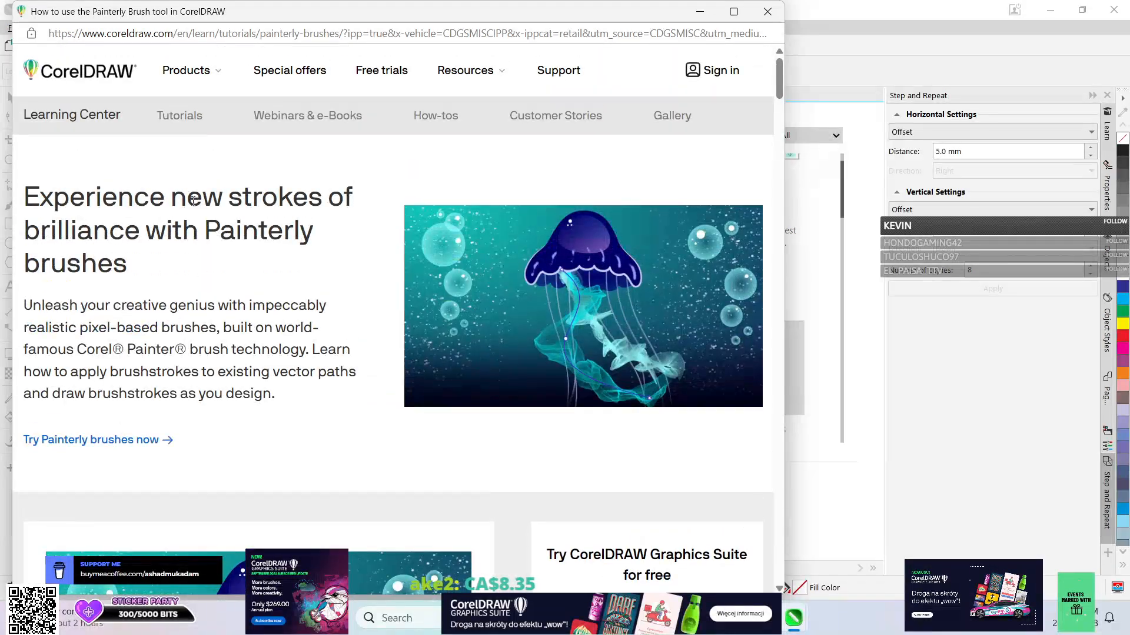
scroll(185, 203, down, 9)
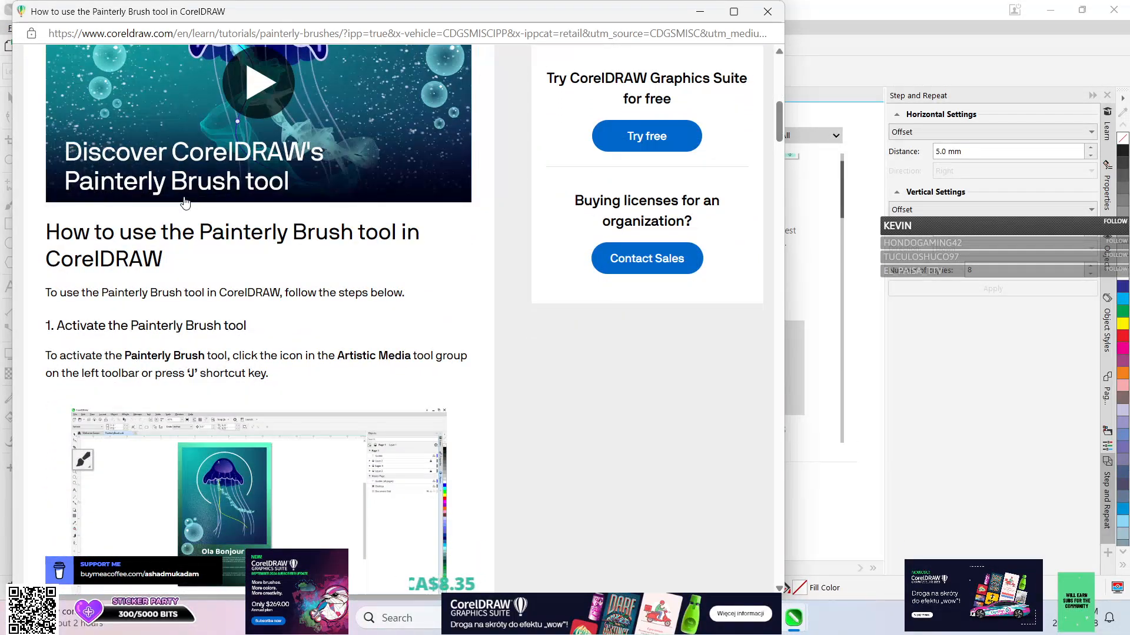
scroll(184, 203, down, 10)
scroll(165, 315, down, 20)
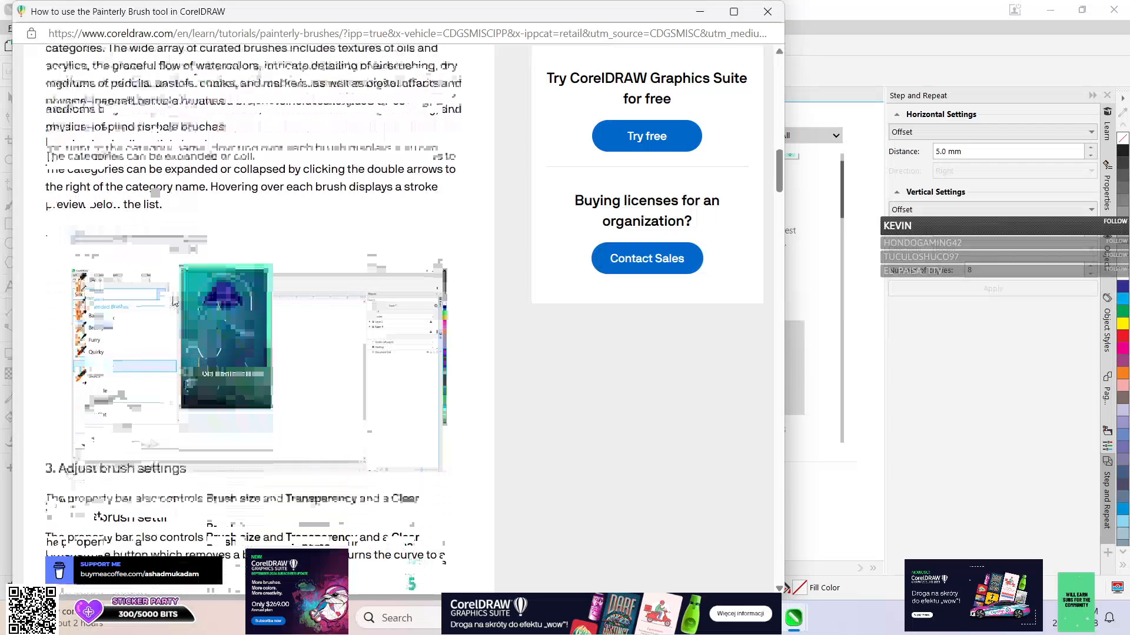
click(767, 12)
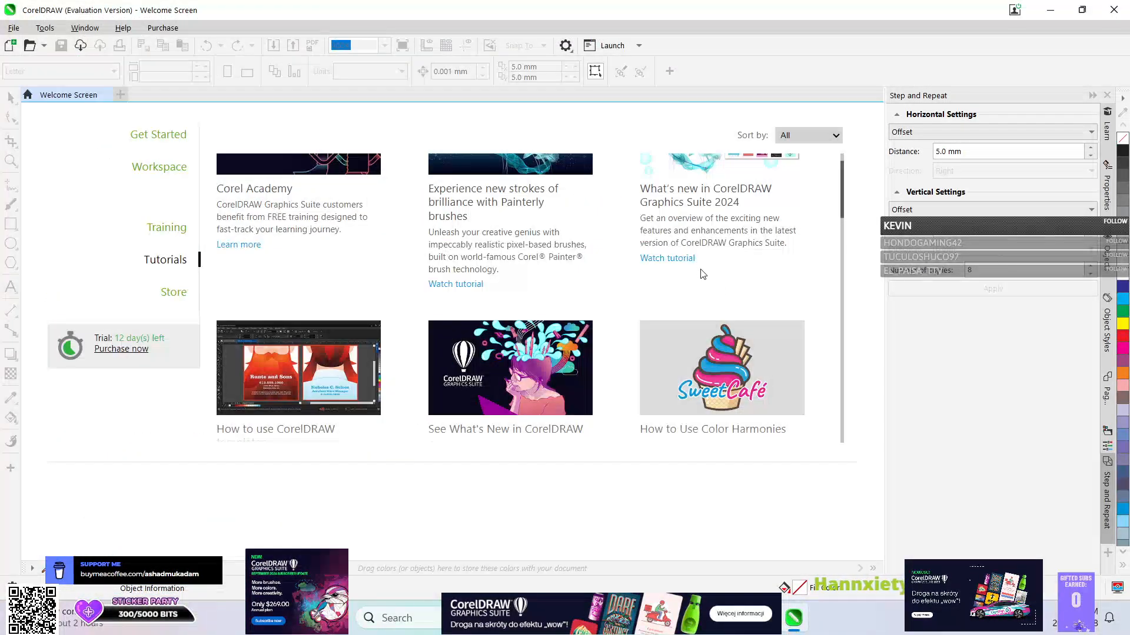
View the What's new in CorelDRAW Graphics Suite 2024 tutorial and close its window.
click(652, 256)
scroll(247, 262, down, 8)
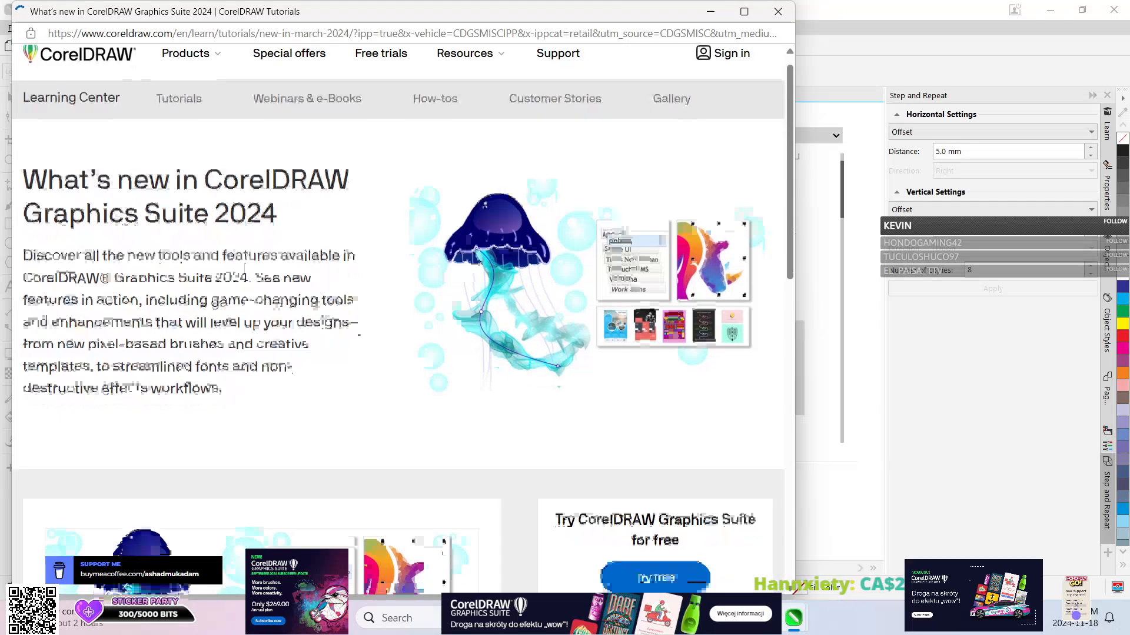
scroll(318, 267, up, 4)
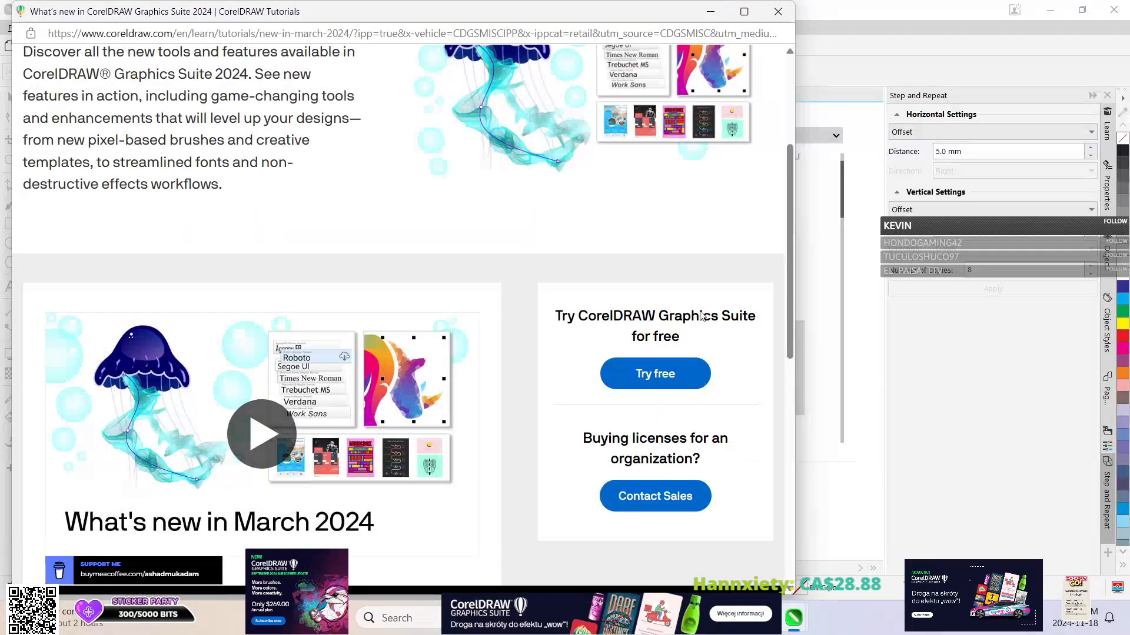
click(778, 12)
Find and open the How to Make Clipart tutorial, rejecting the cookies on its page.
scroll(332, 351, down, 6)
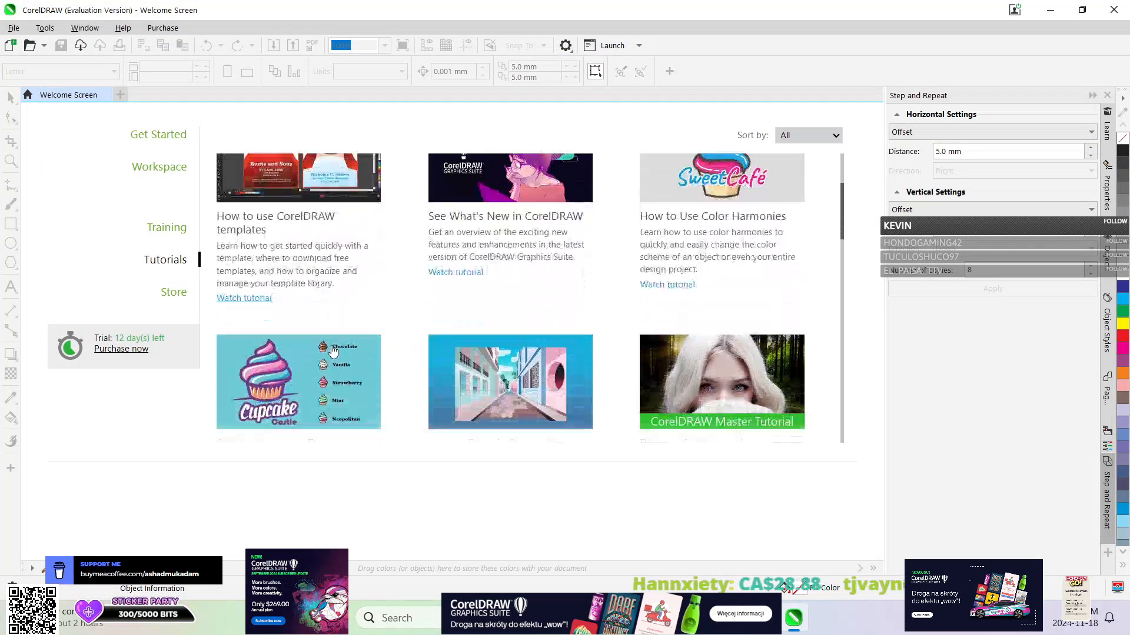
scroll(427, 347, down, 4)
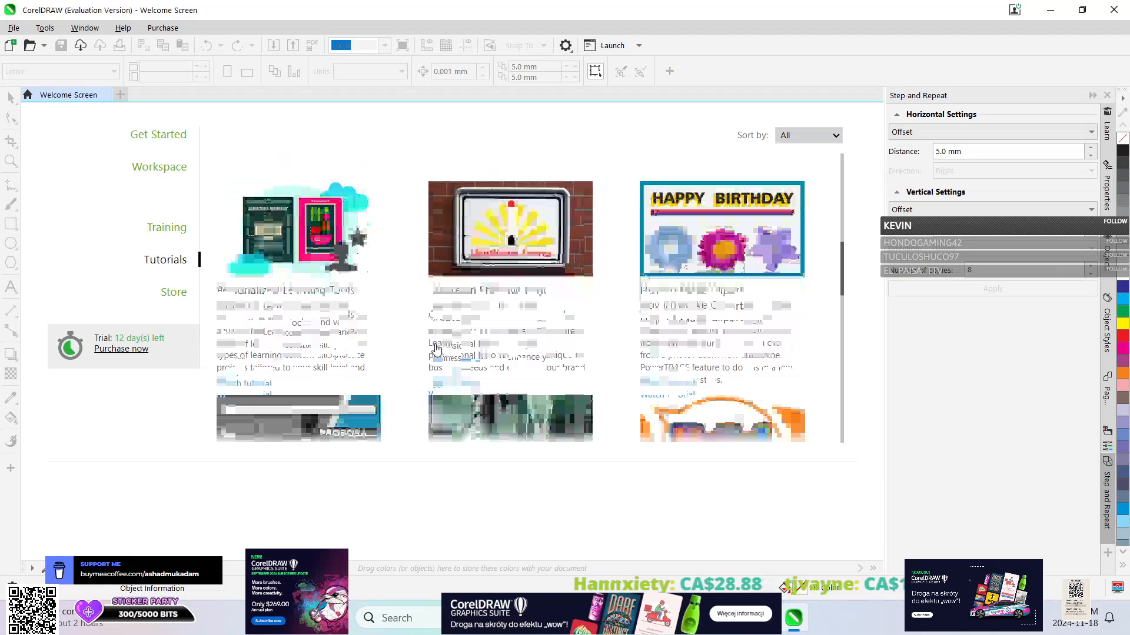
scroll(497, 336, up, 2)
click(693, 244)
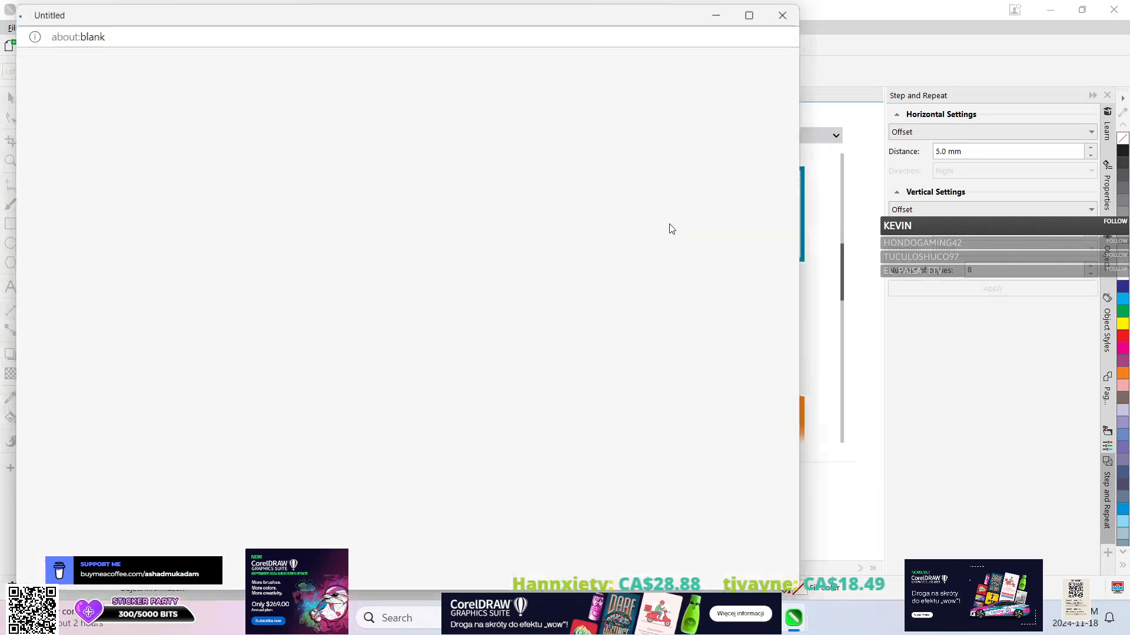
scroll(261, 296, down, 5)
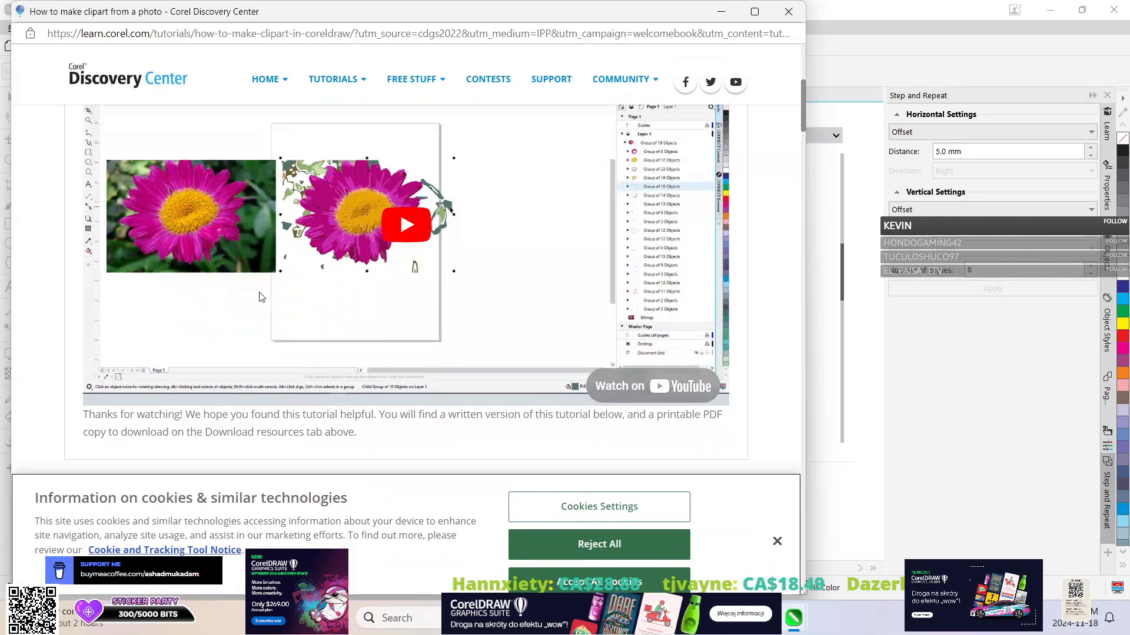
scroll(444, 278, up, 3)
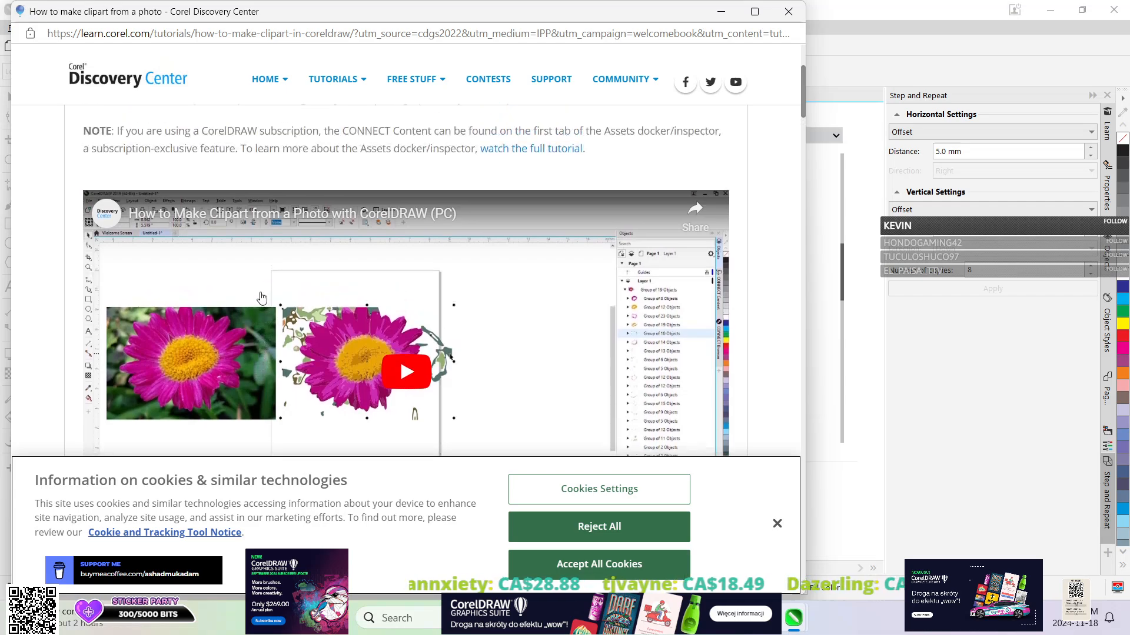
scroll(444, 429, down, 6)
click(532, 540)
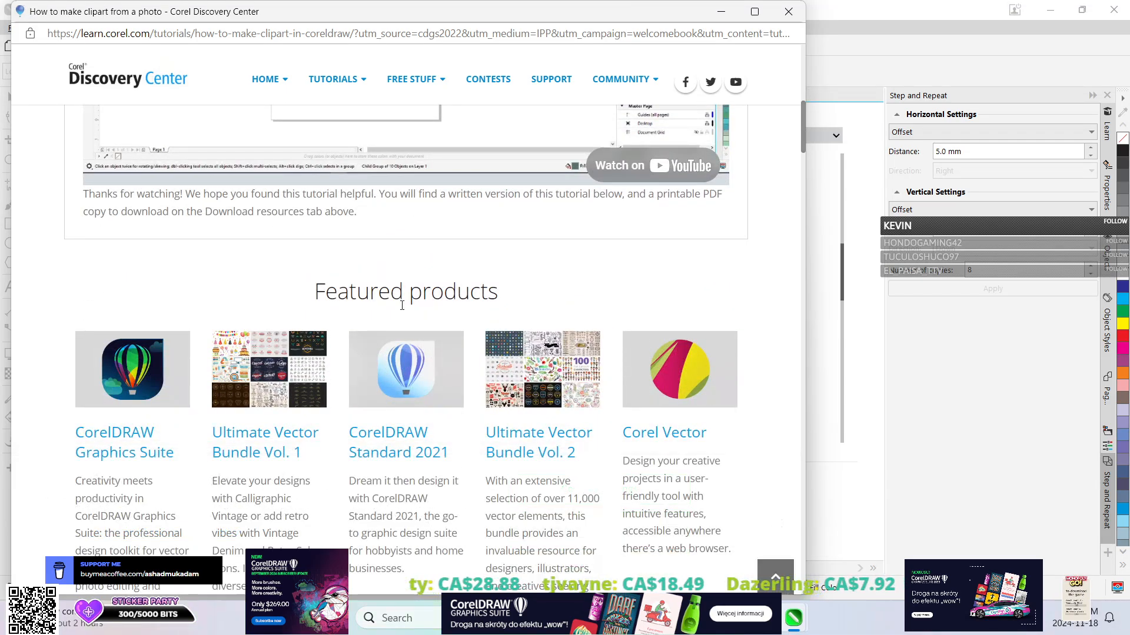
Skim the written clipart tutorial down to its comments and close the window.
scroll(412, 353, down, 4)
scroll(386, 287, up, 7)
scroll(353, 277, down, 6)
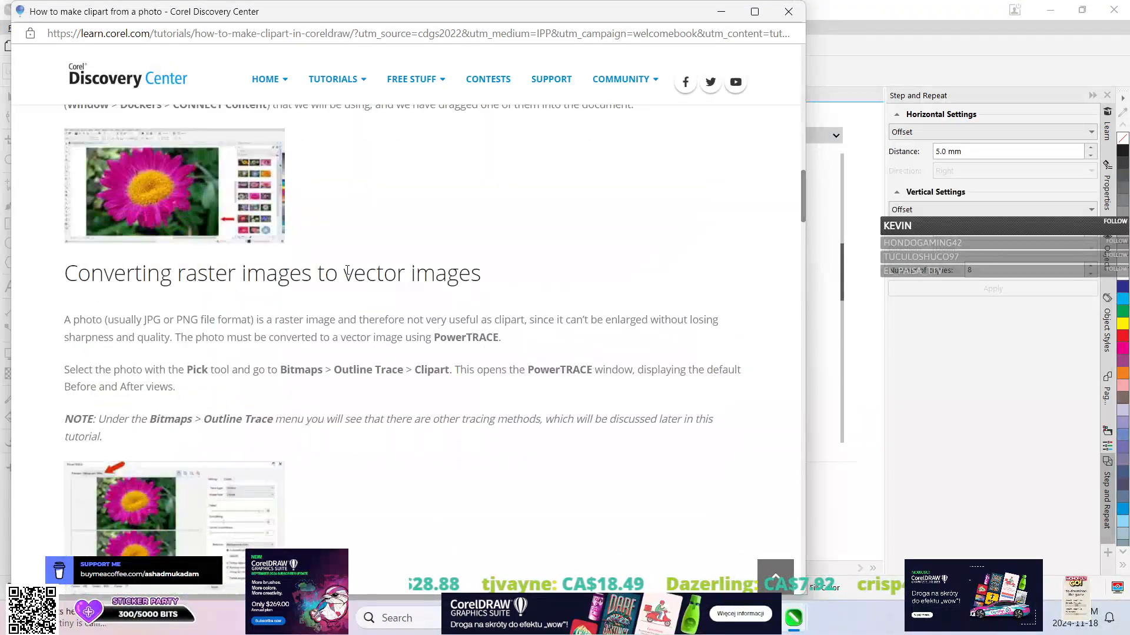
scroll(330, 266, down, 15)
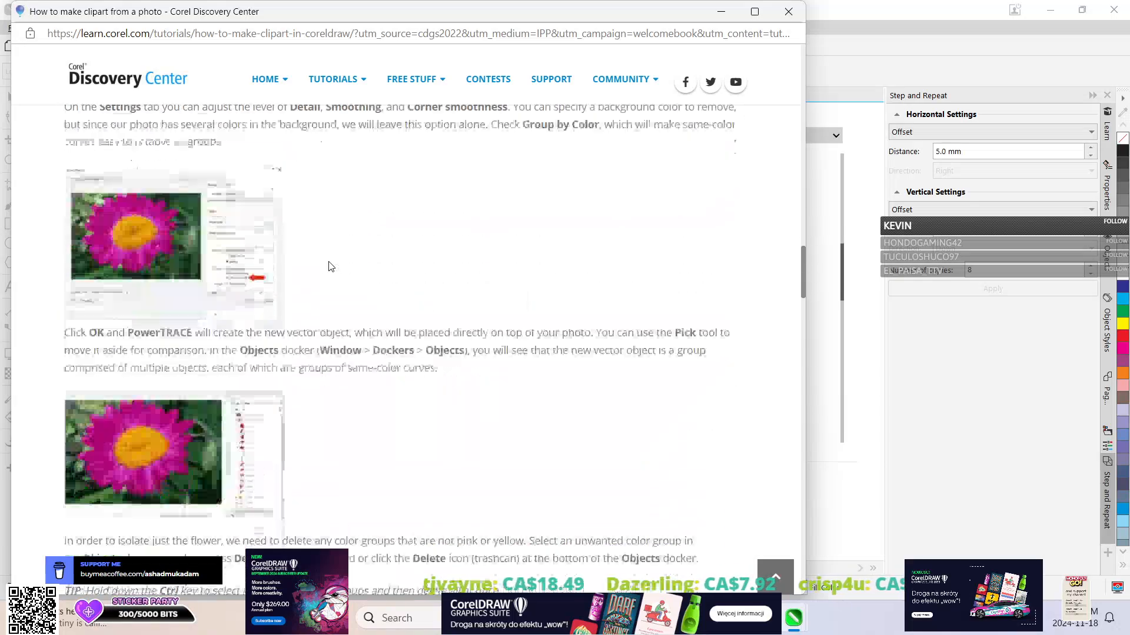
scroll(331, 266, down, 10)
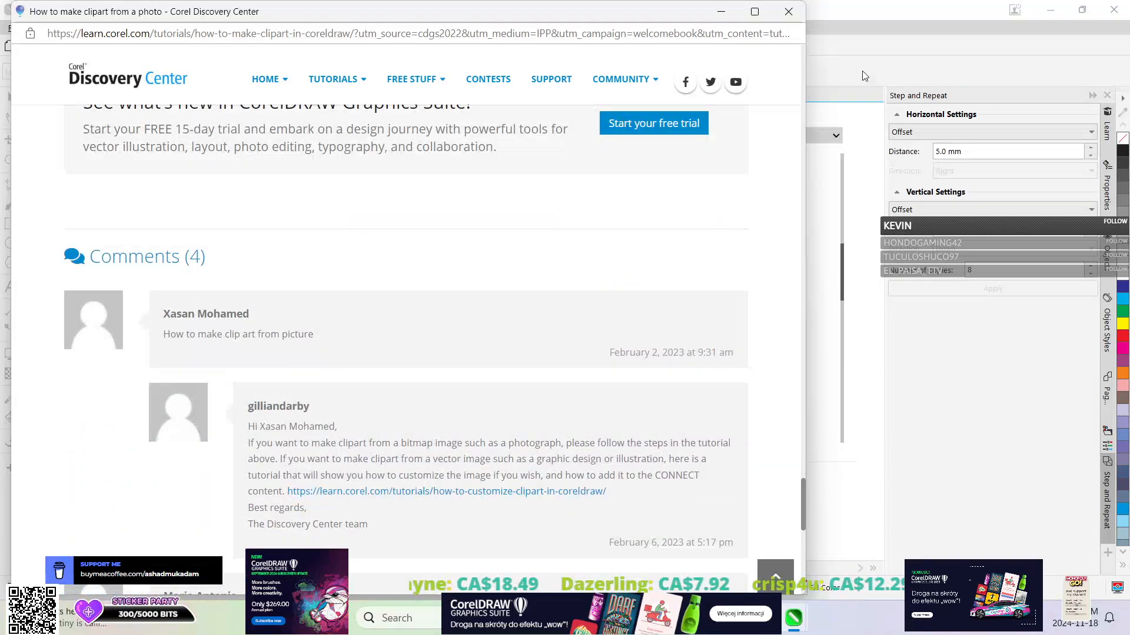
click(789, 11)
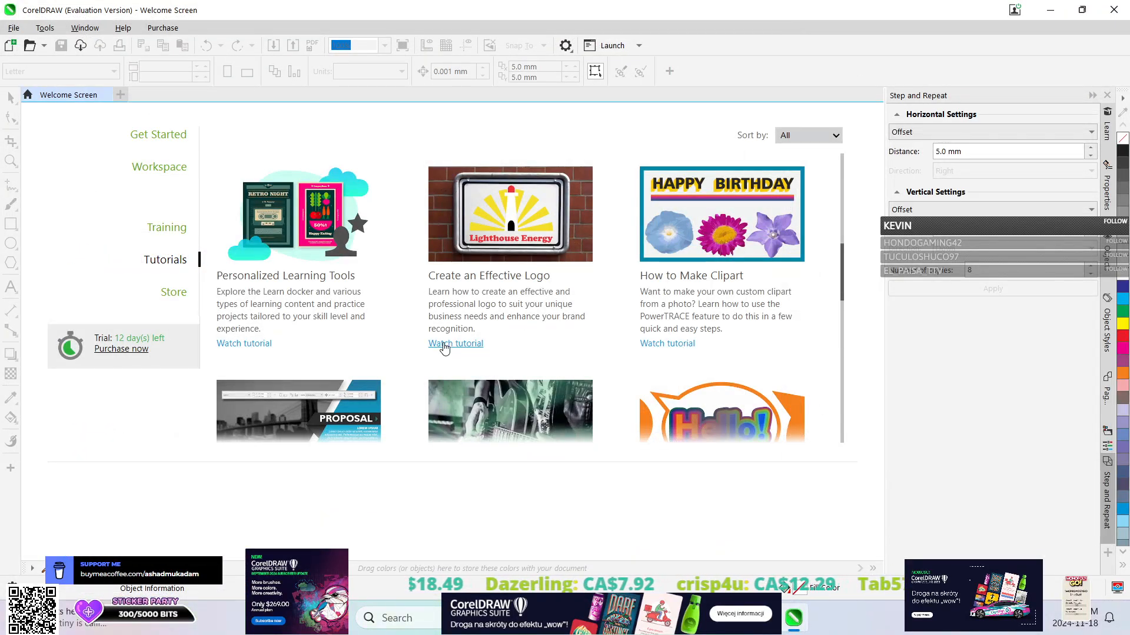
Open the Training section, start learning from the trial welcome message, and browse the suggested tutorials.
click(147, 228)
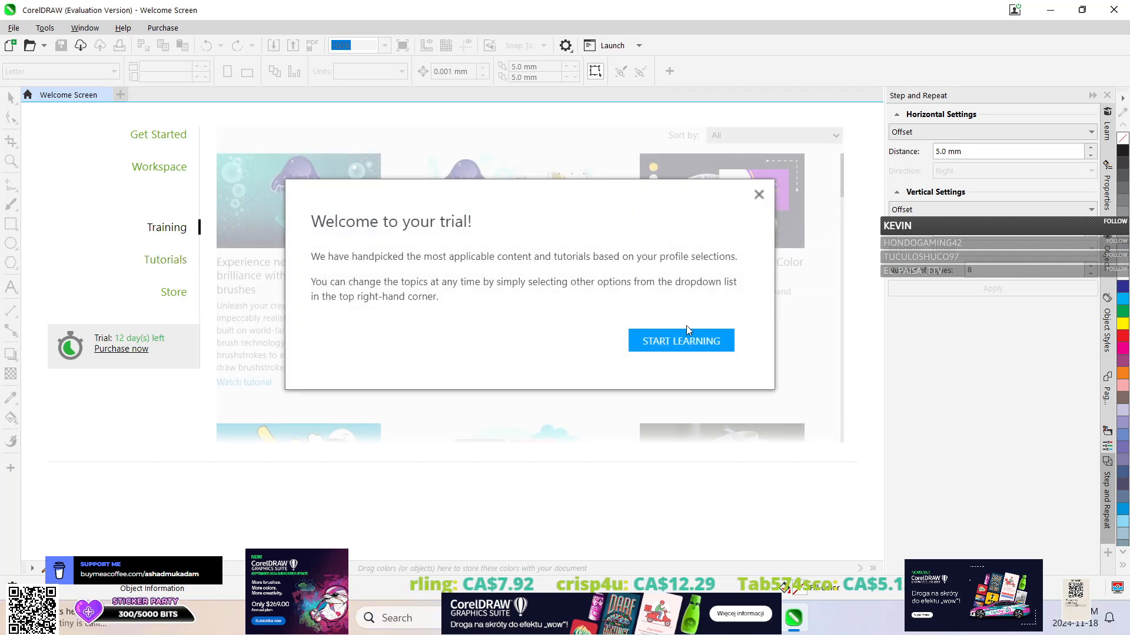
click(682, 341)
scroll(711, 312, down, 3)
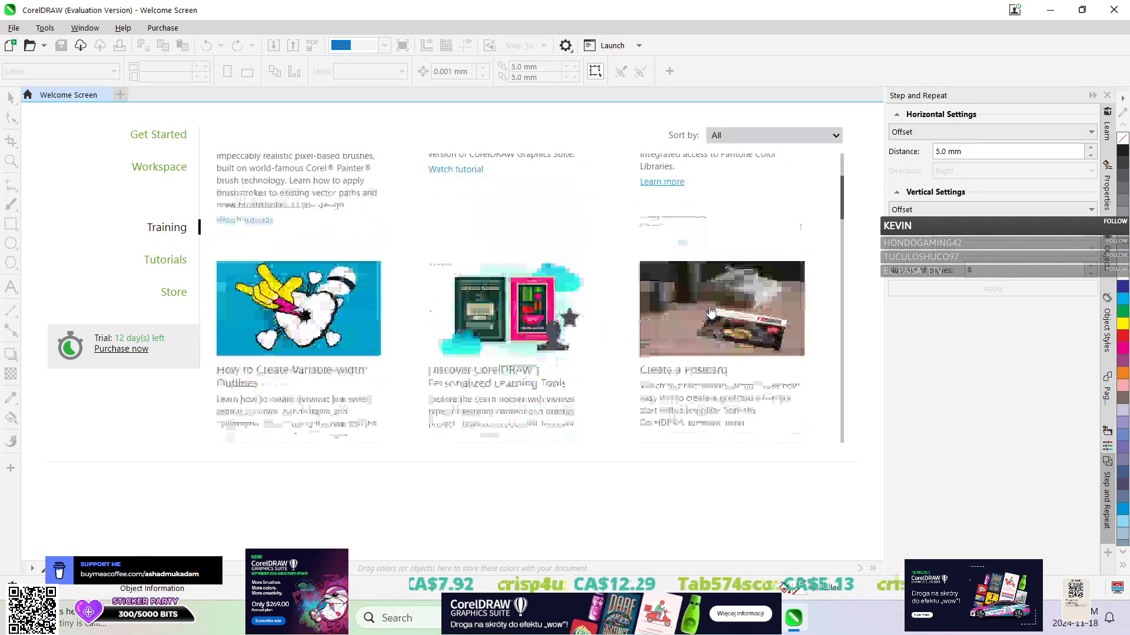
scroll(711, 313, down, 5)
scroll(711, 313, up, 8)
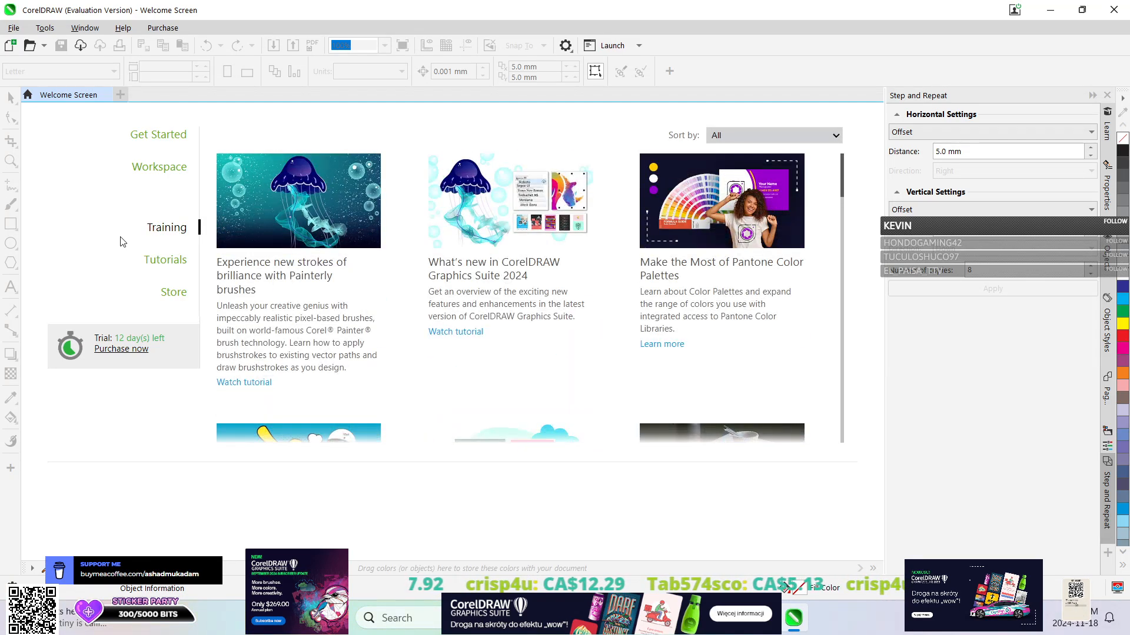
Show the available workspaces on the Welcome Screen.
click(158, 167)
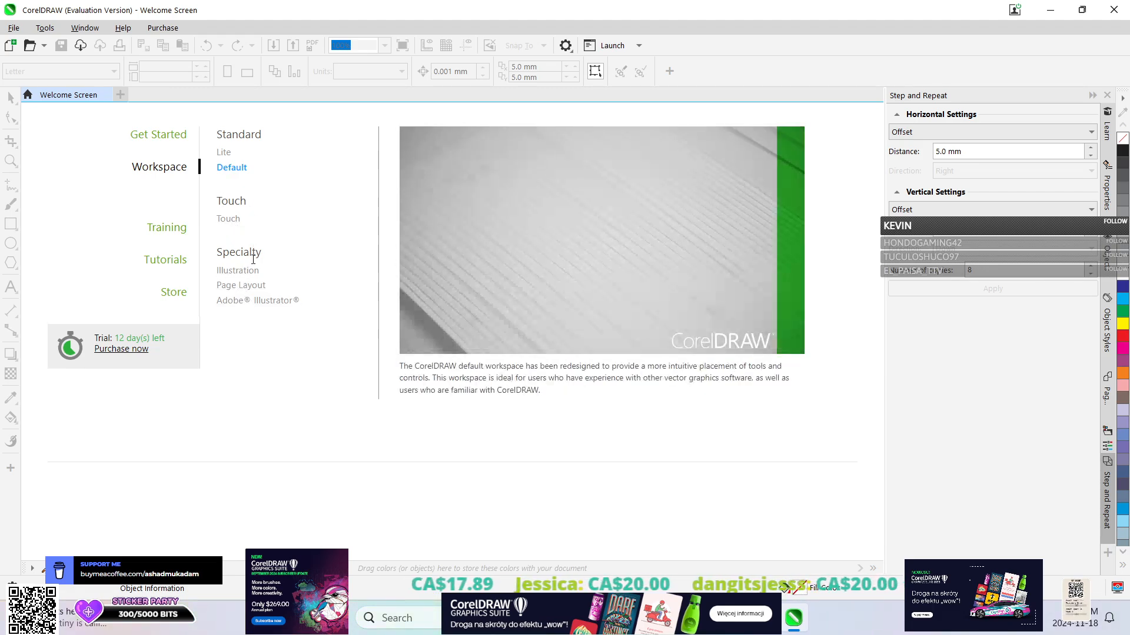
Start a new document from the Get Started section and look through the available page presets.
click(171, 140)
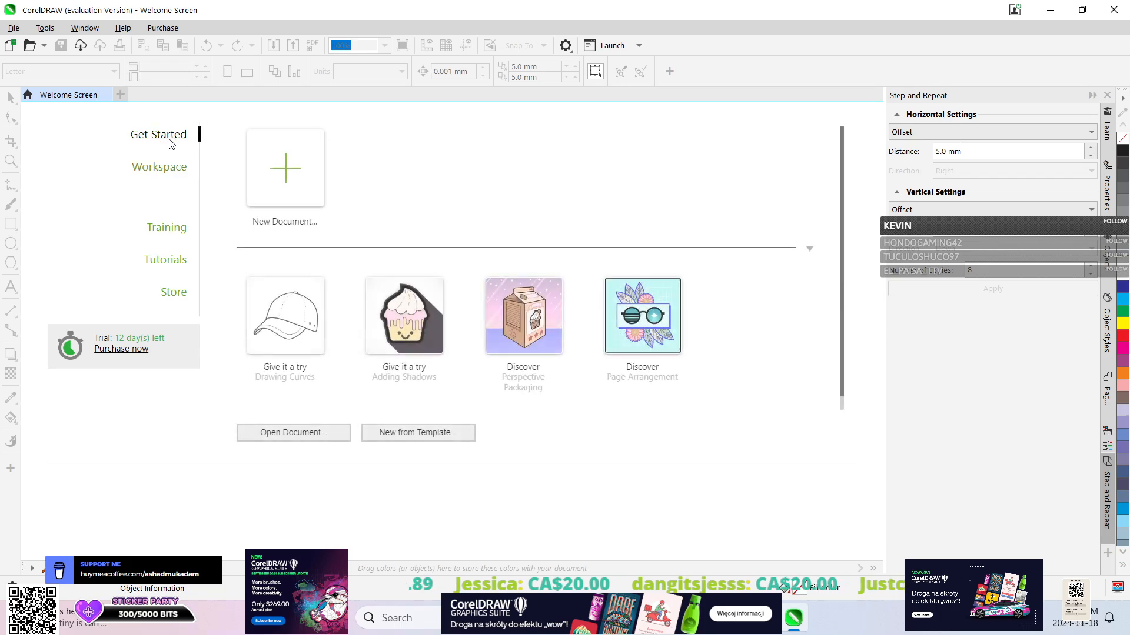
click(278, 178)
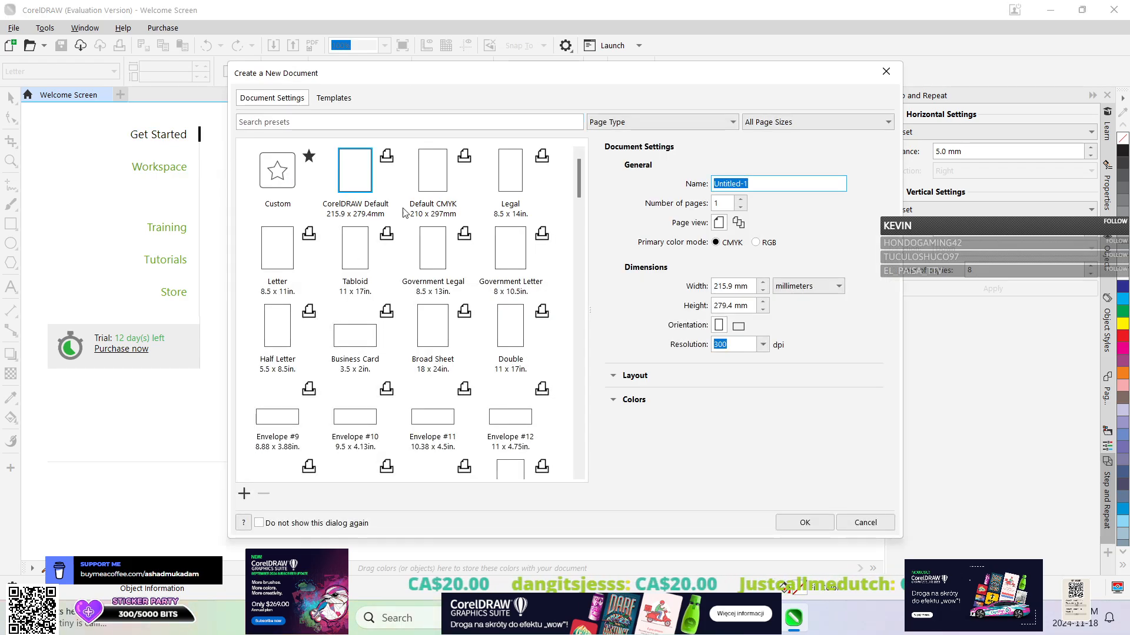
scroll(431, 285, down, 10)
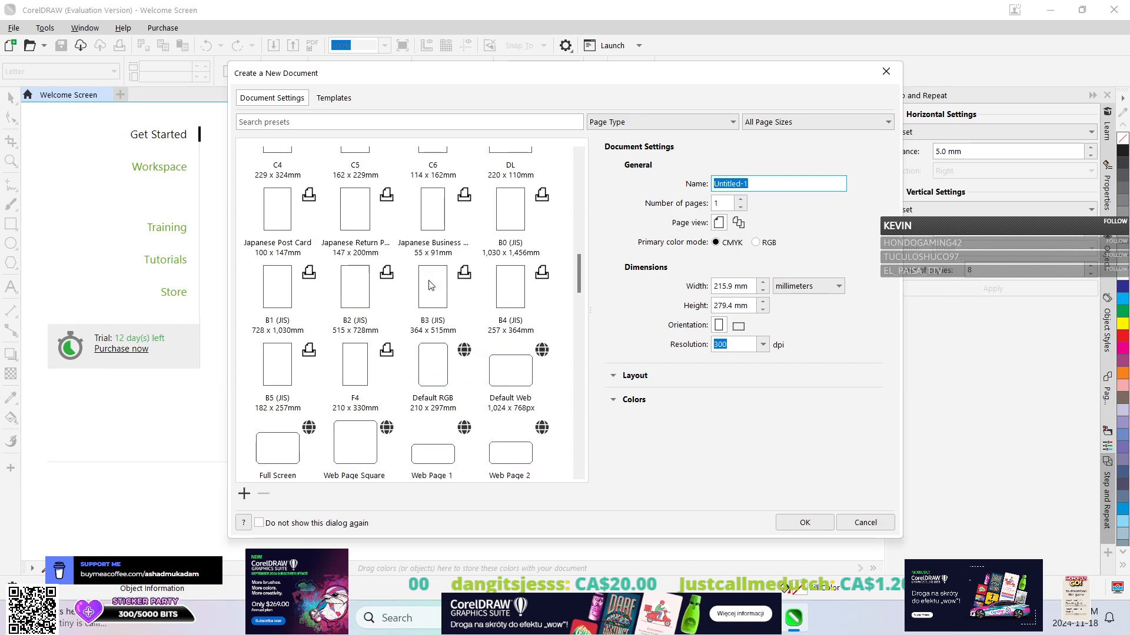
scroll(434, 214, up, 10)
scroll(436, 219, down, 20)
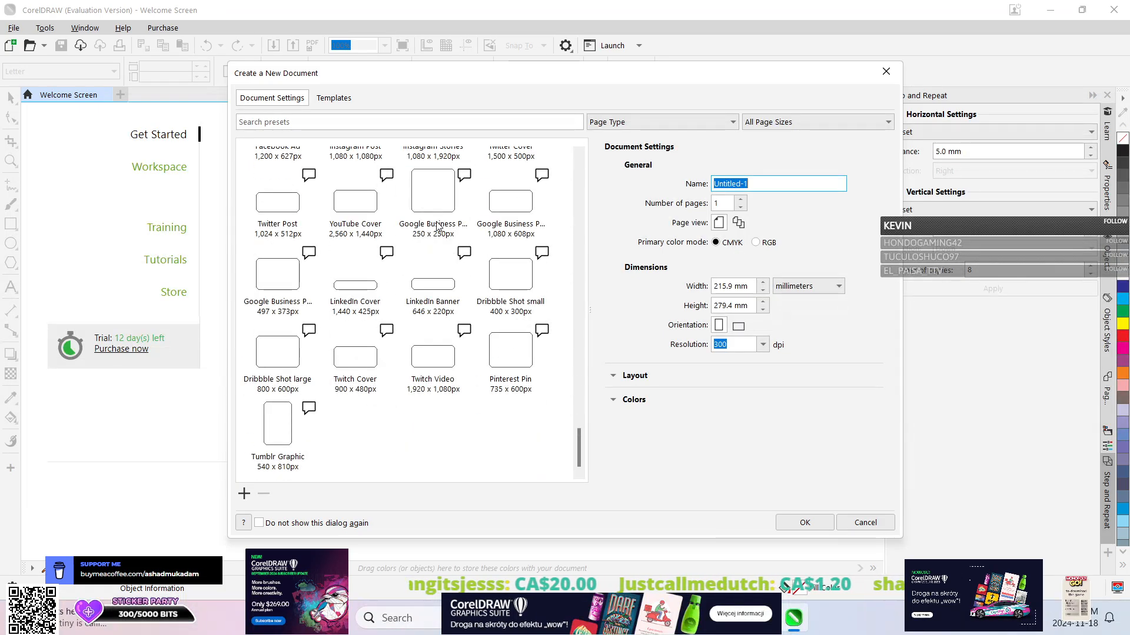
scroll(441, 229, up, 20)
Browse the recommended document templates for the new document.
click(335, 101)
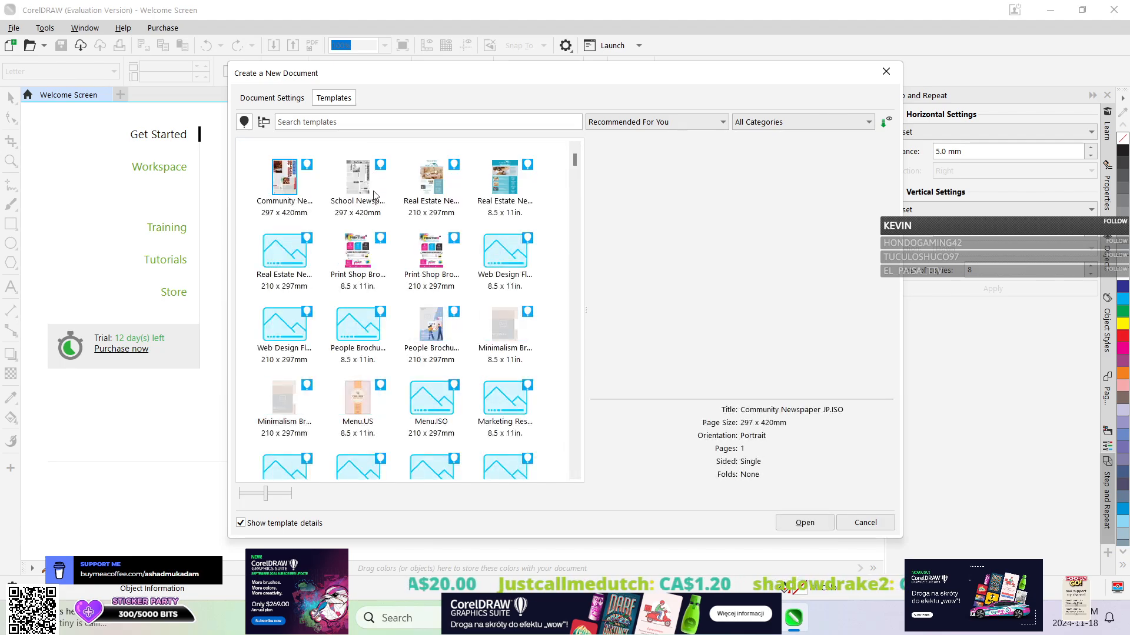
scroll(376, 224, down, 2)
scroll(376, 225, up, 2)
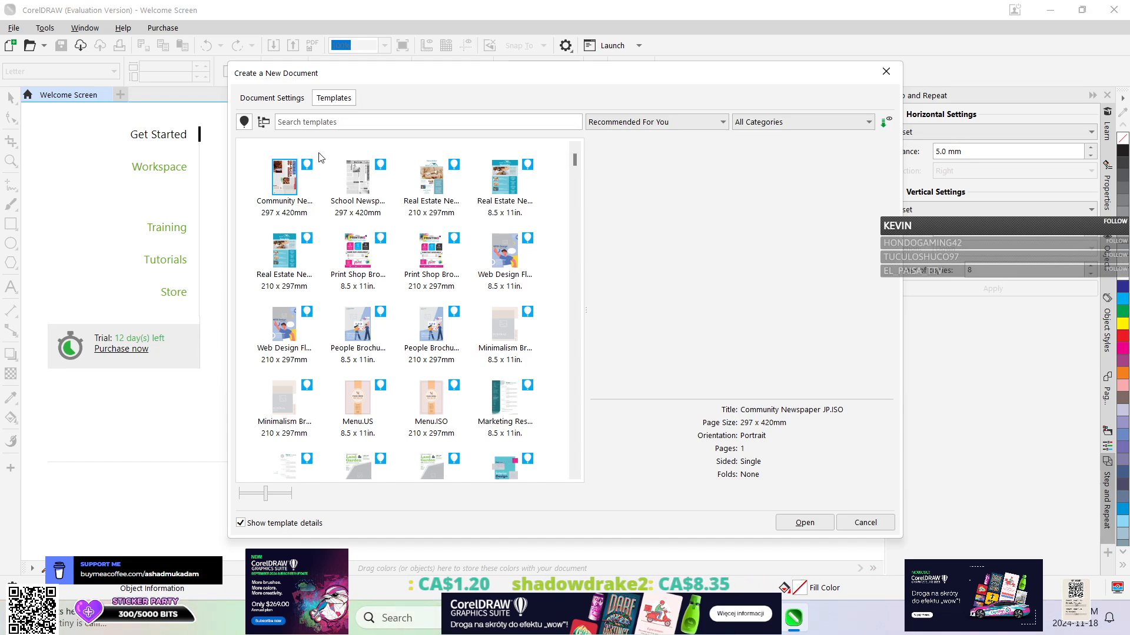
scroll(329, 312, down, 5)
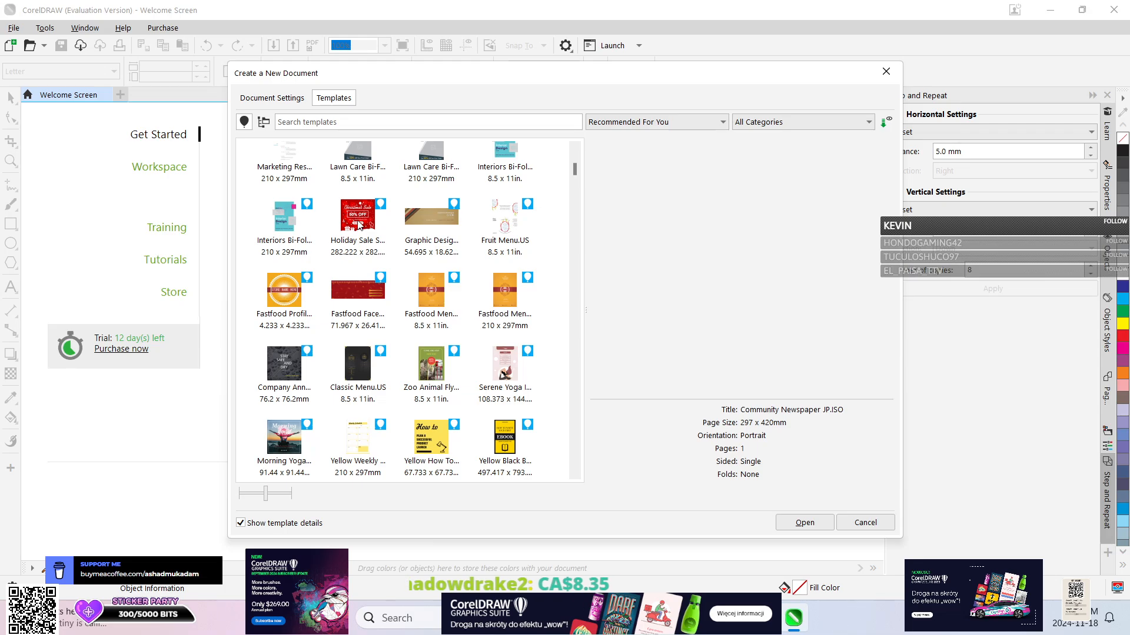
scroll(350, 268, down, 4)
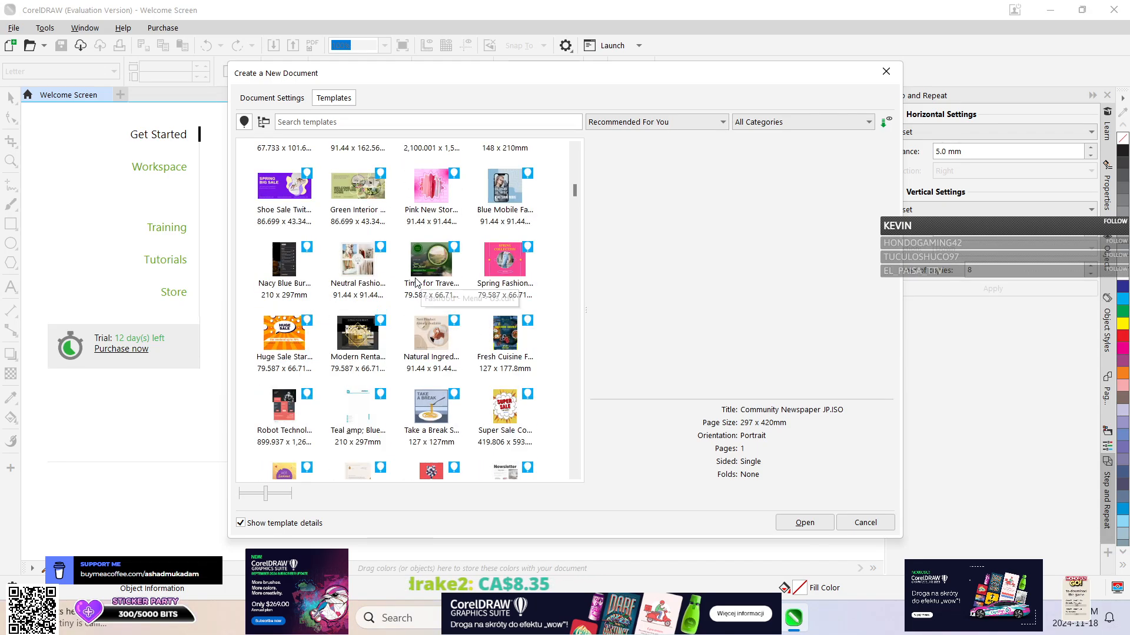
scroll(377, 271, up, 9)
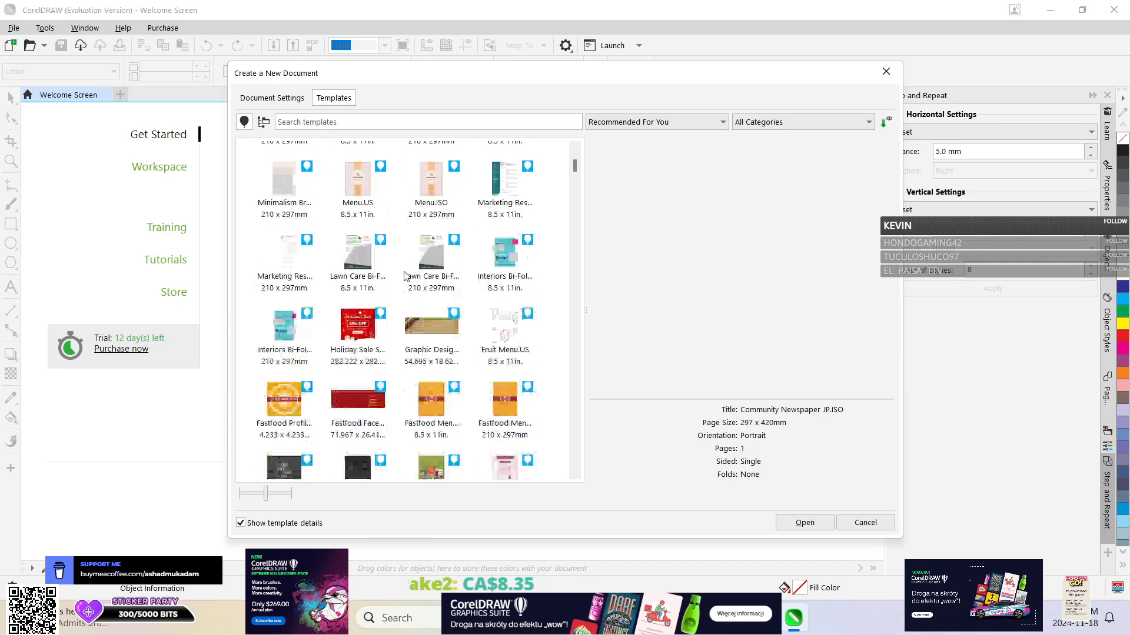
Return to the document settings and compare the dimensions of the CorelDRAW Default and Letter presets.
click(263, 102)
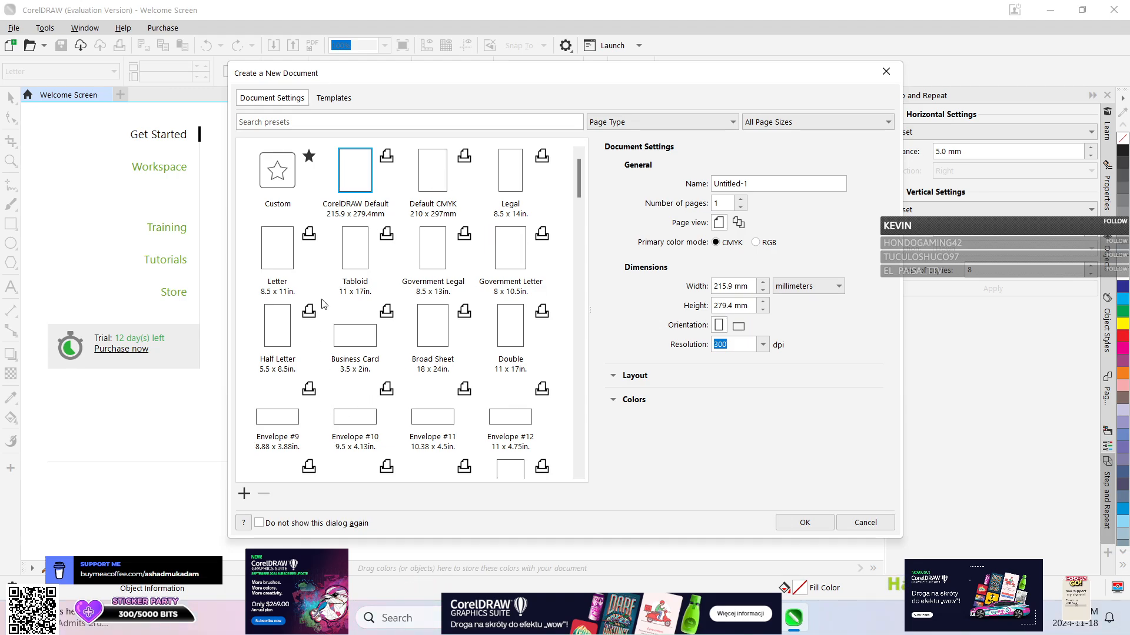
click(276, 259)
click(360, 160)
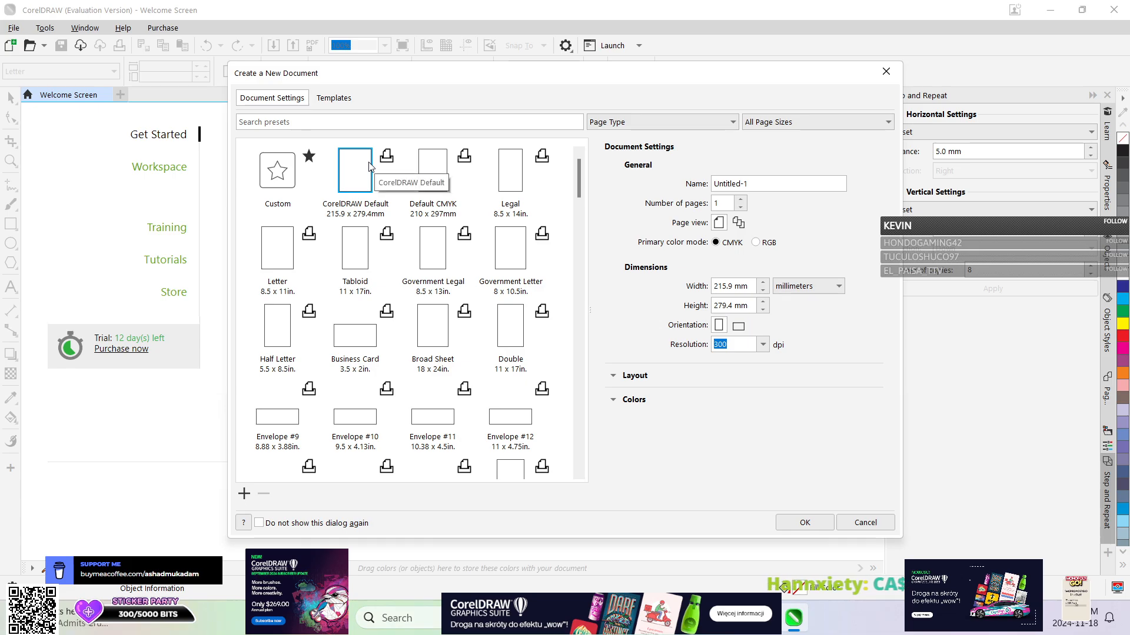
click(277, 259)
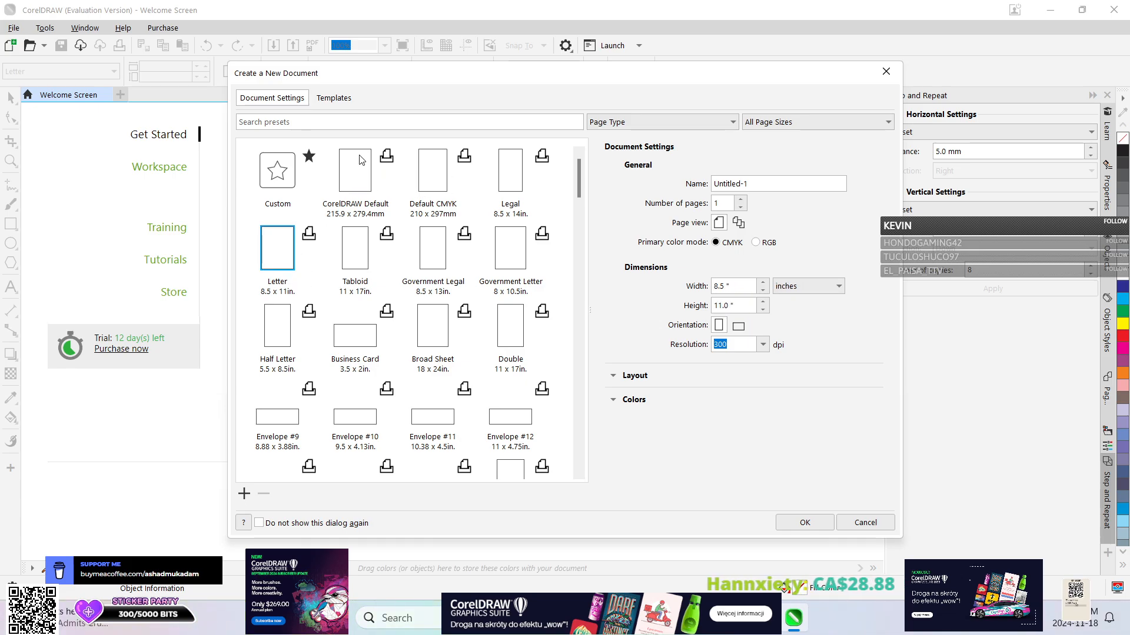
click(360, 160)
click(277, 253)
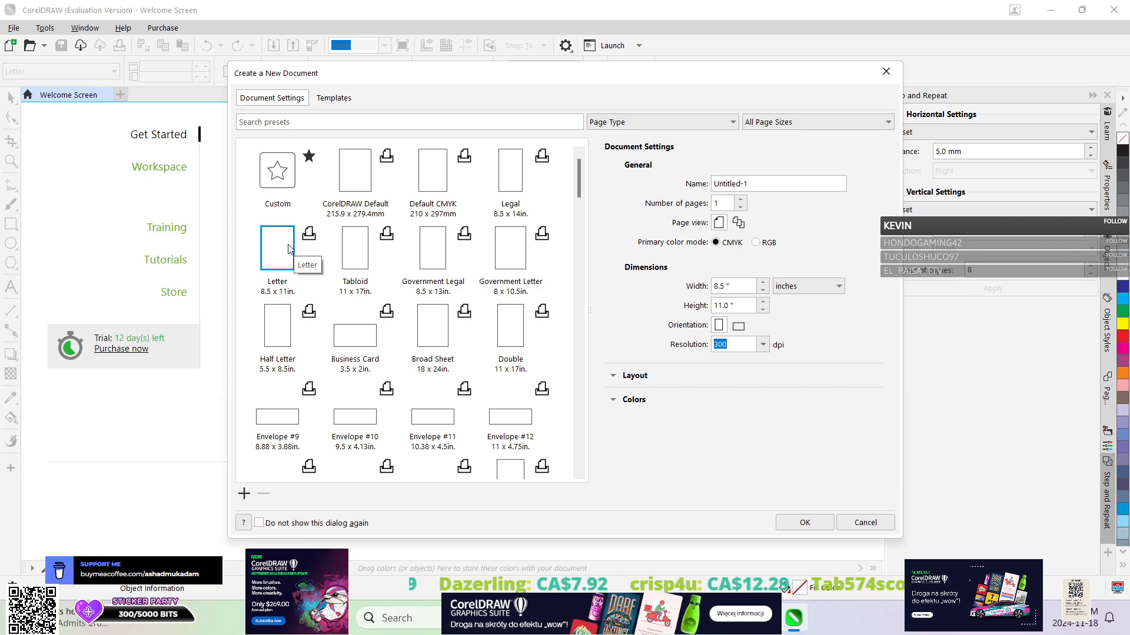
Look through the remaining page presets, from envelopes and ISO sizes down to the social media formats.
scroll(453, 218, down, 5)
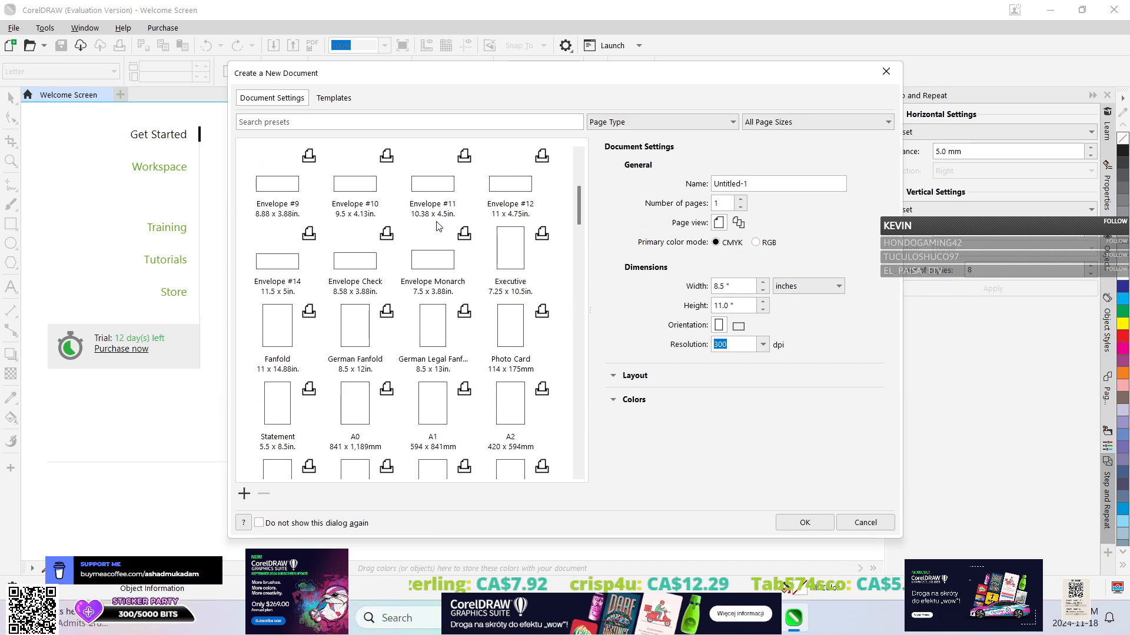
scroll(436, 226, up, 5)
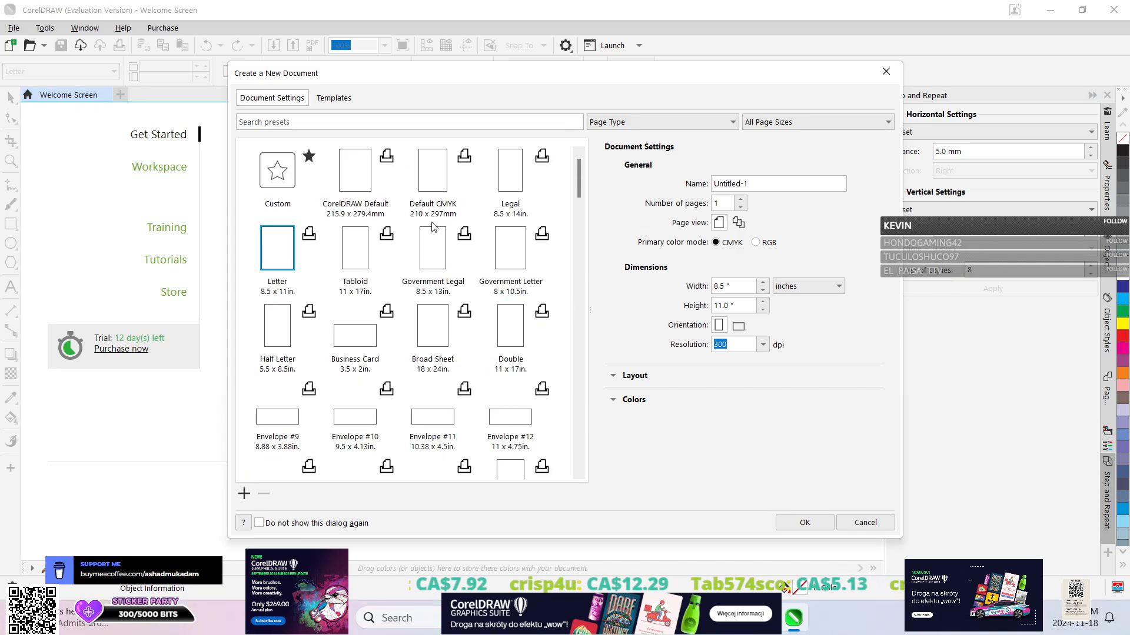
scroll(433, 226, down, 8)
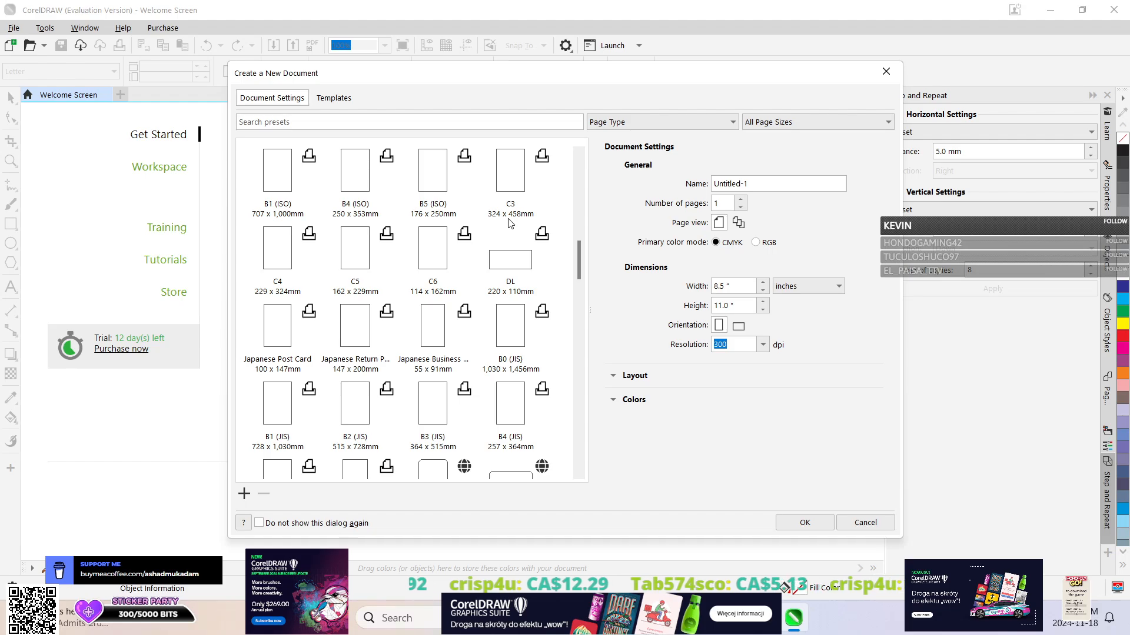
scroll(509, 222, down, 10)
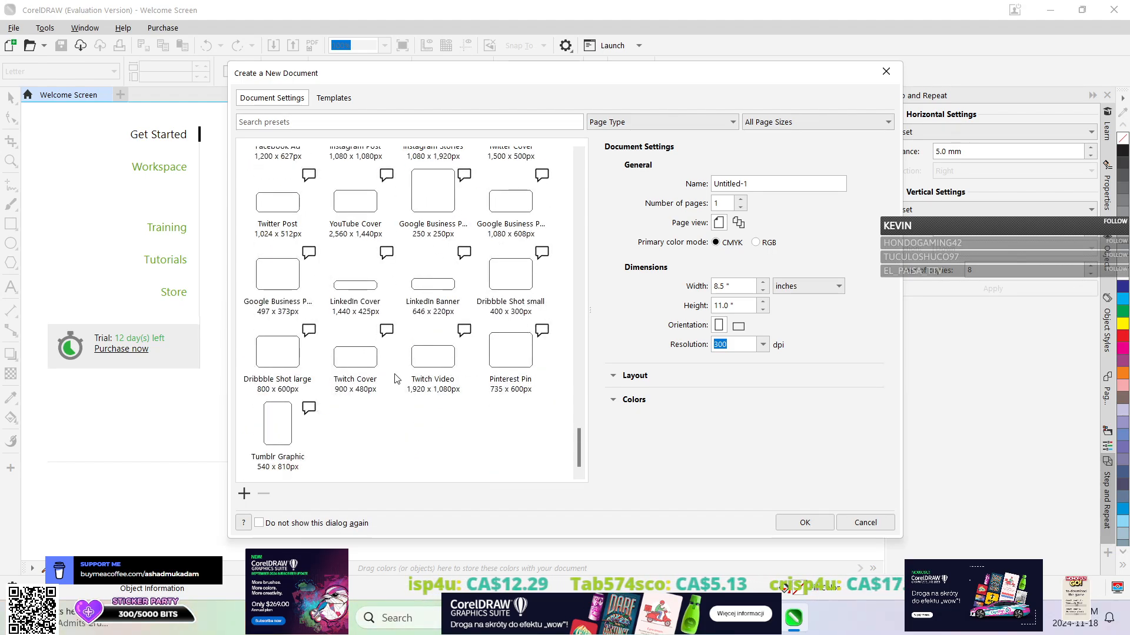
scroll(335, 459, up, 20)
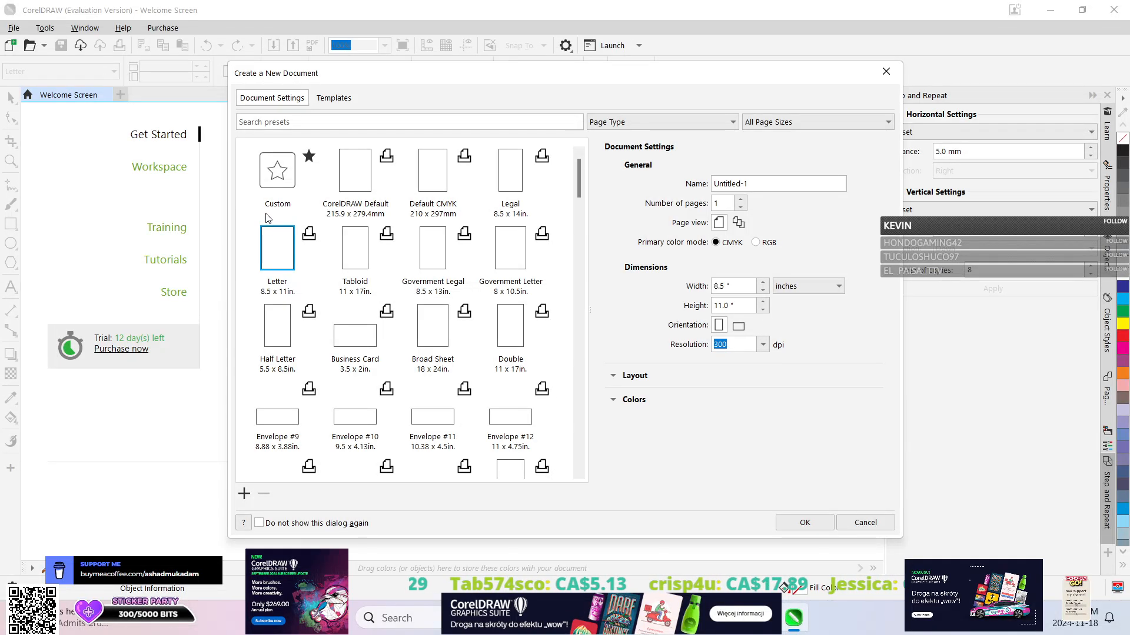
Create a document from the CorelDRAW Default preset and draw an ellipse about 95 by 89 mm on the page.
click(360, 177)
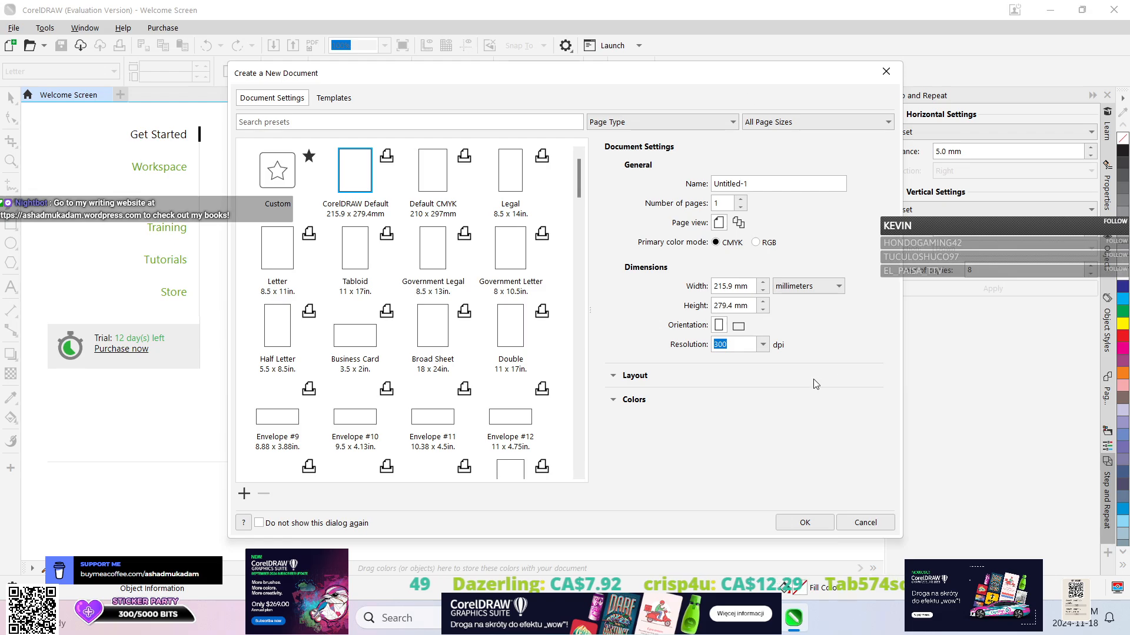
click(804, 523)
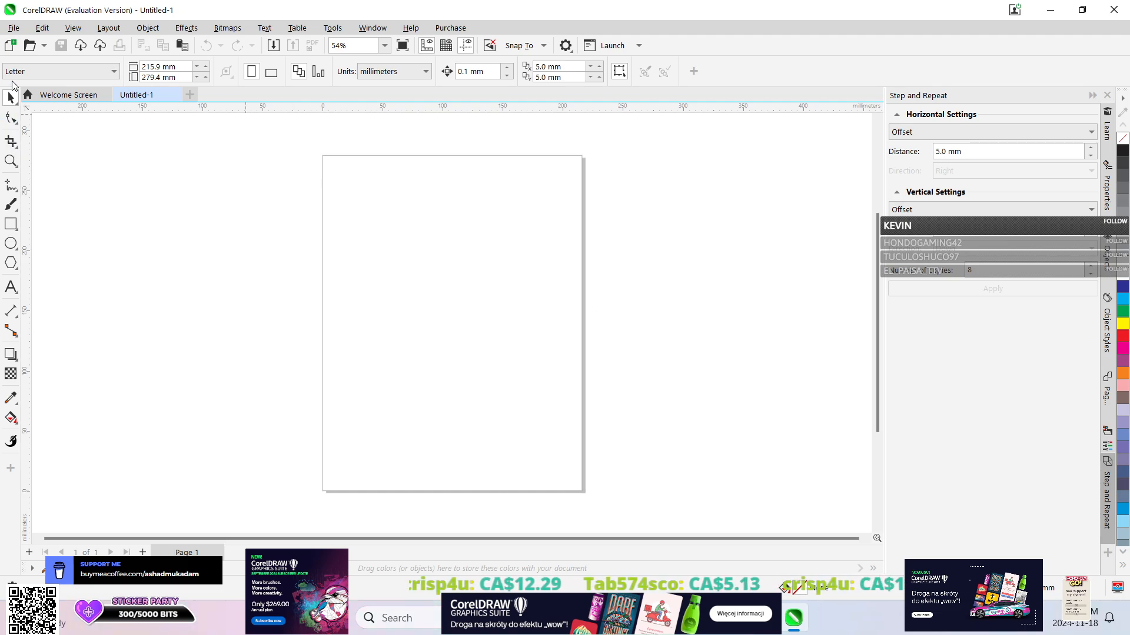
click(10, 244)
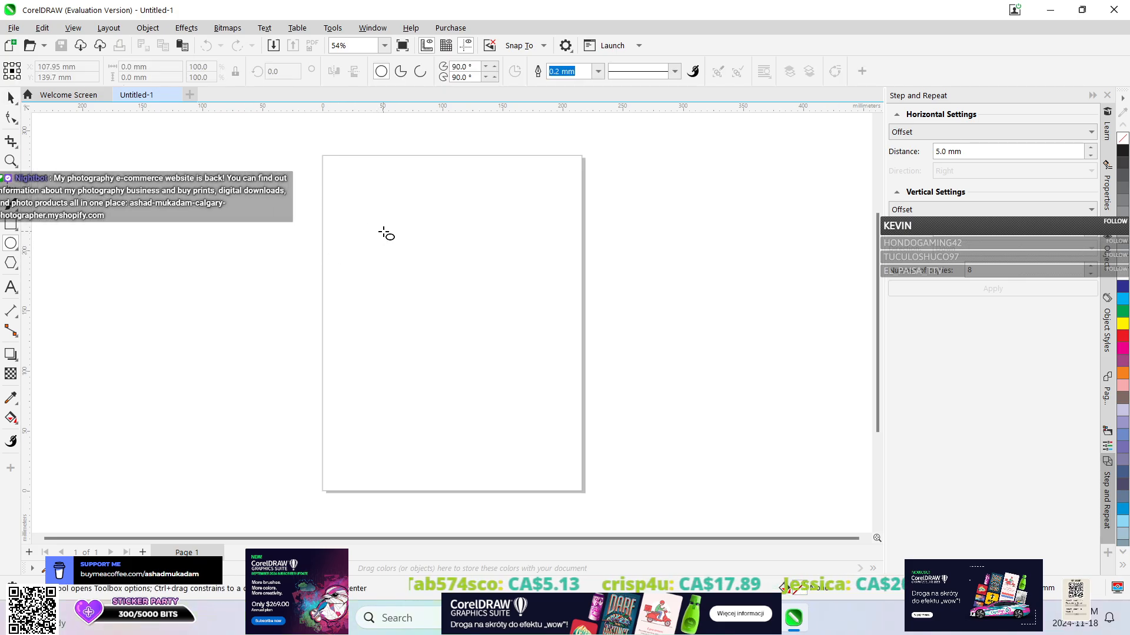
drag(383, 230, 499, 336)
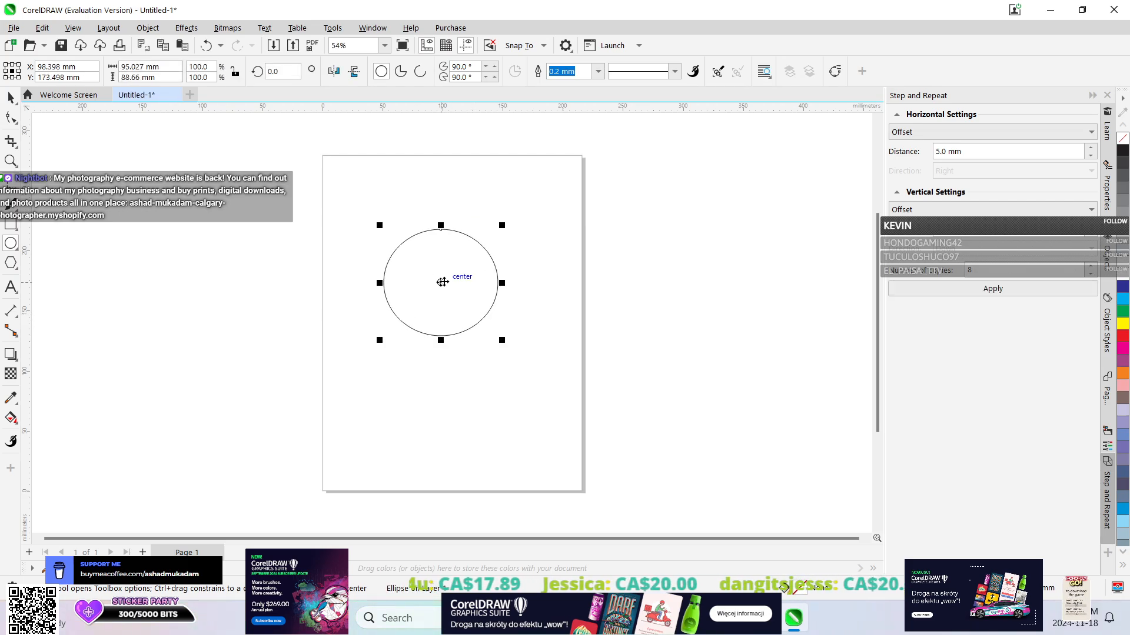
click(10, 98)
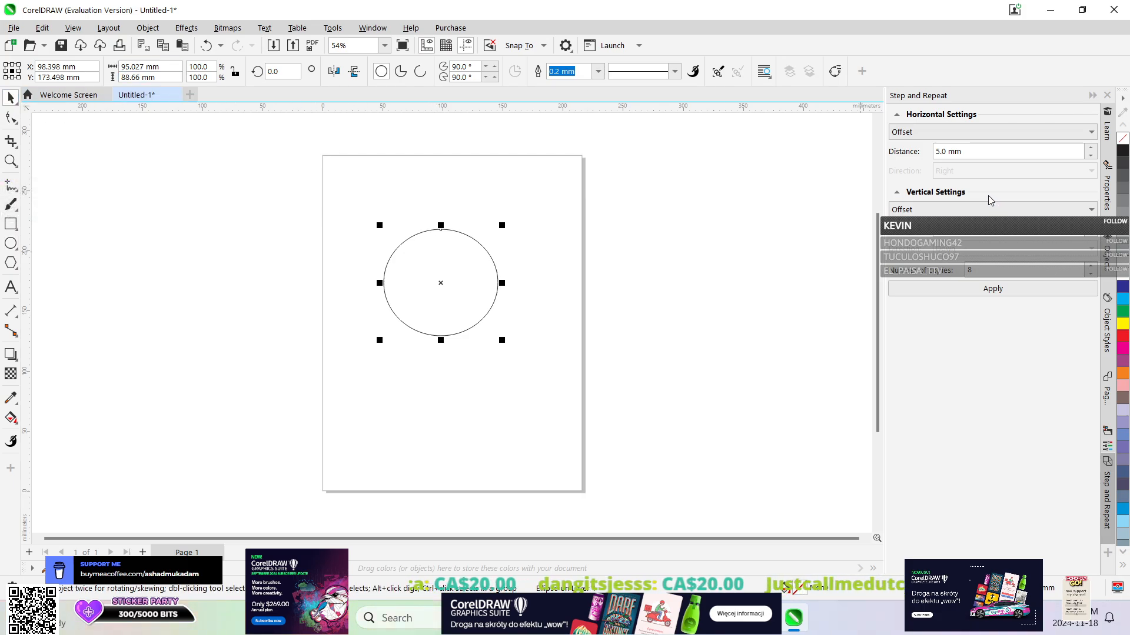
Apply the Zig Zag 3D effect to the ellipse with 83 waves and a strength of 100.
click(186, 29)
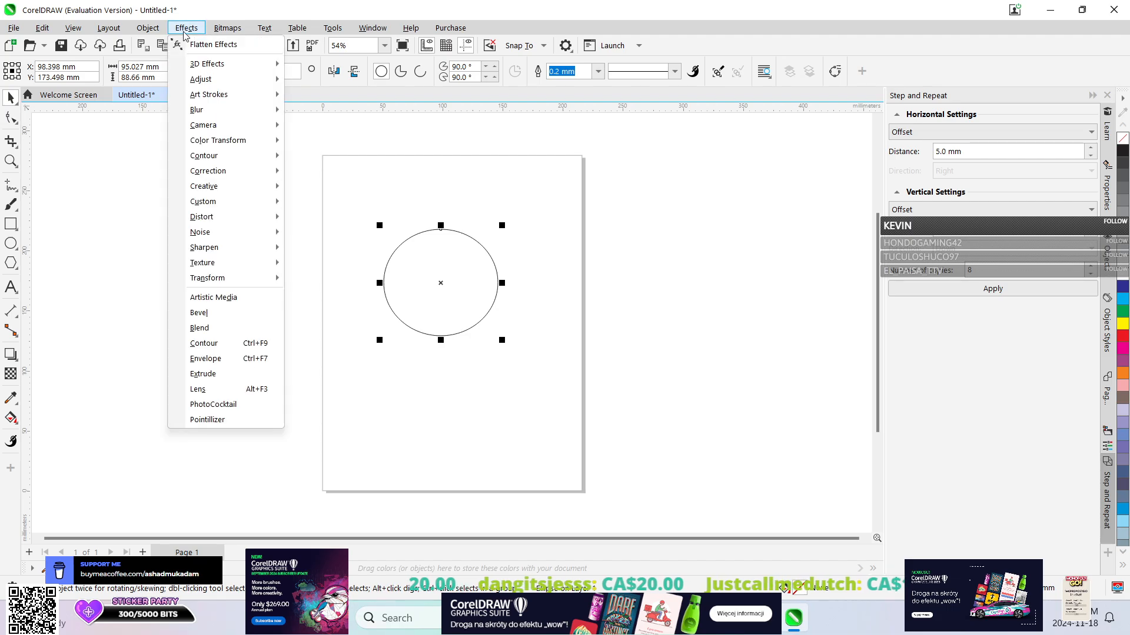
mouse_move(199, 64)
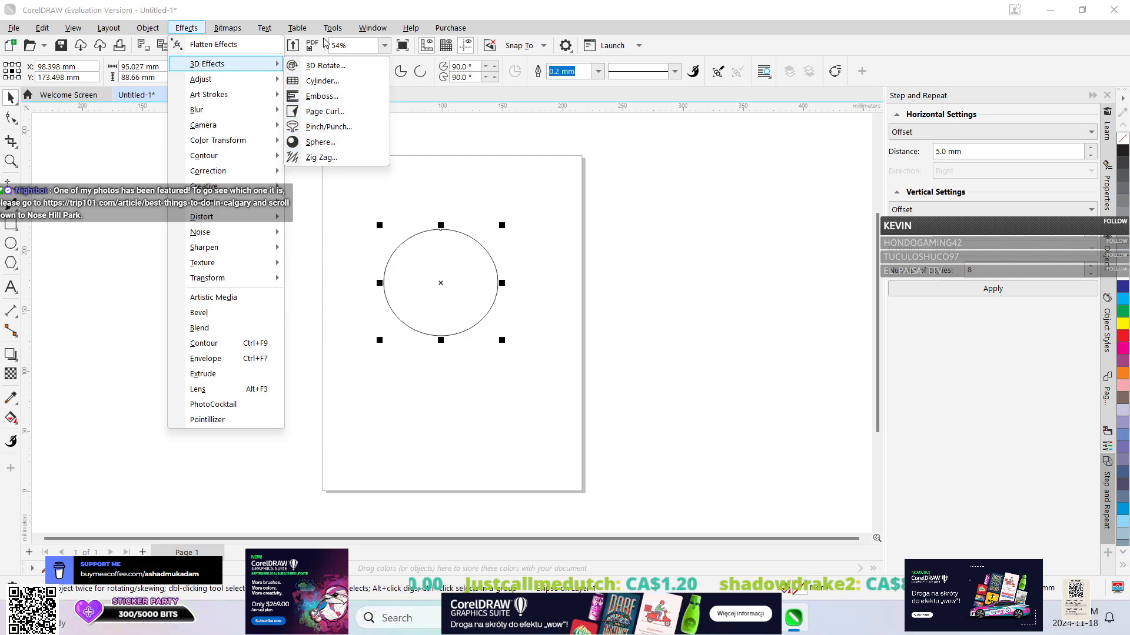
click(326, 159)
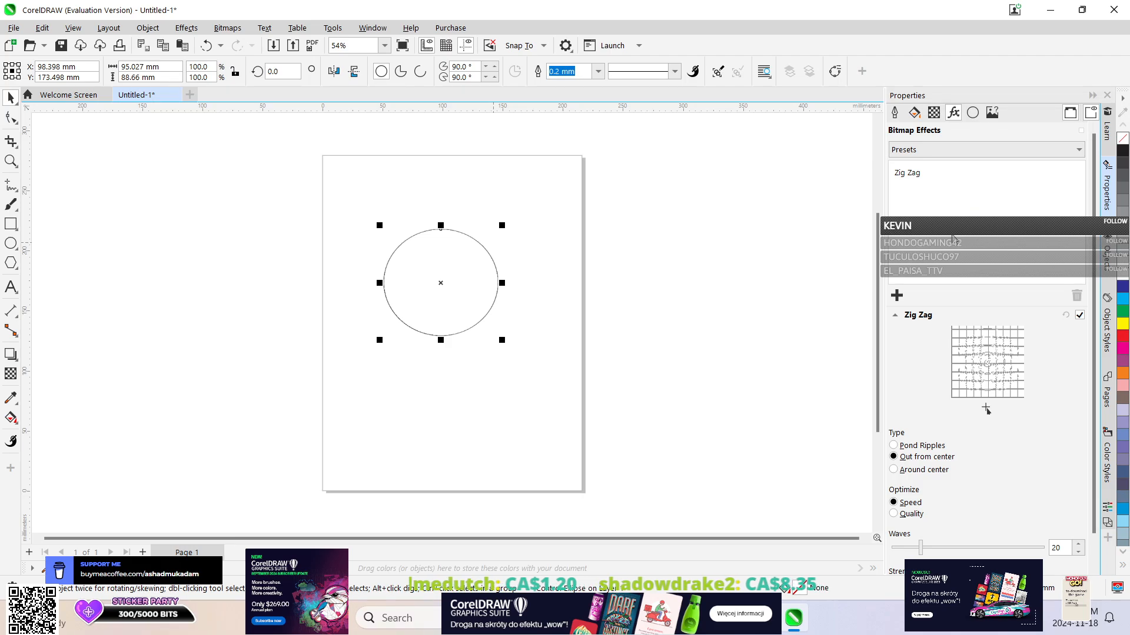
scroll(998, 408, down, 1)
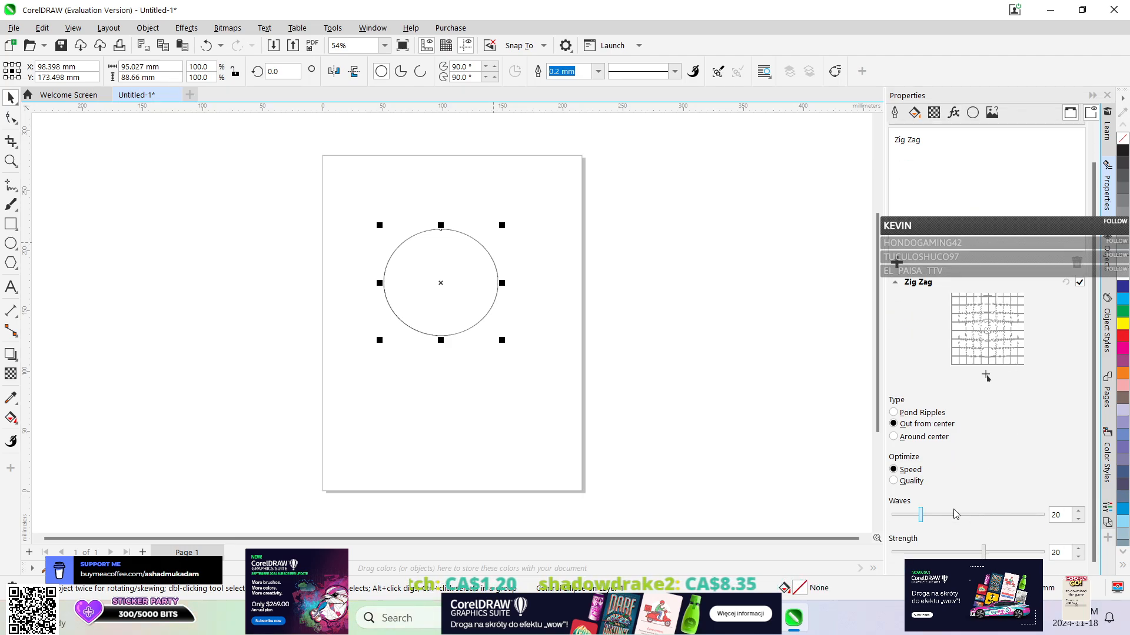
drag(920, 514, 1018, 516)
drag(983, 552, 1051, 552)
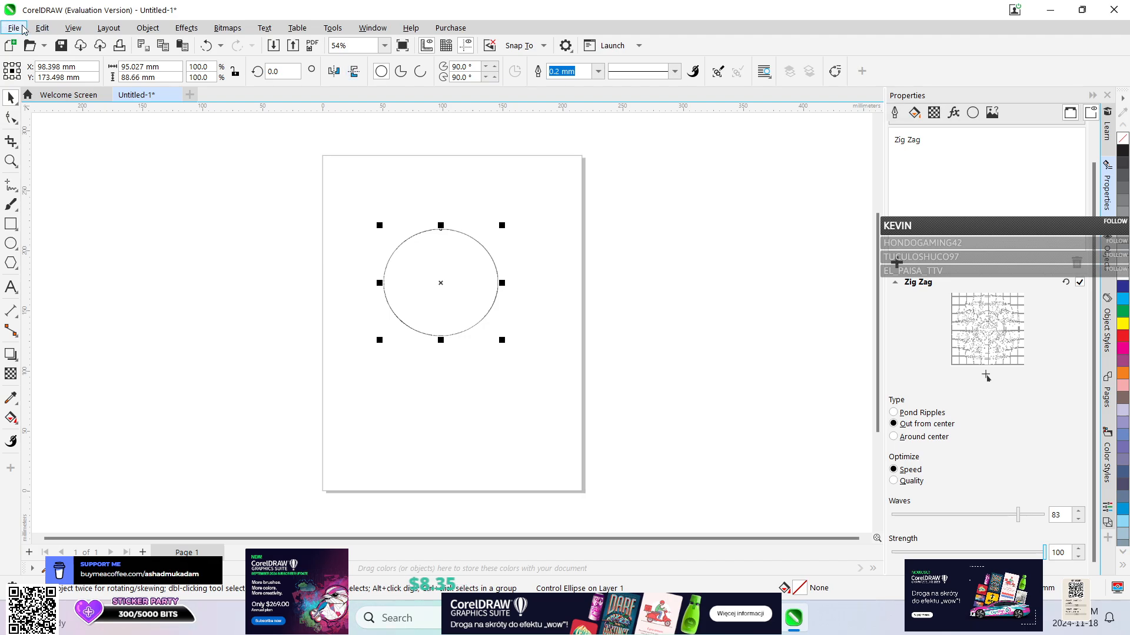
Close the Untitled-1 document without saving its changes.
click(174, 95)
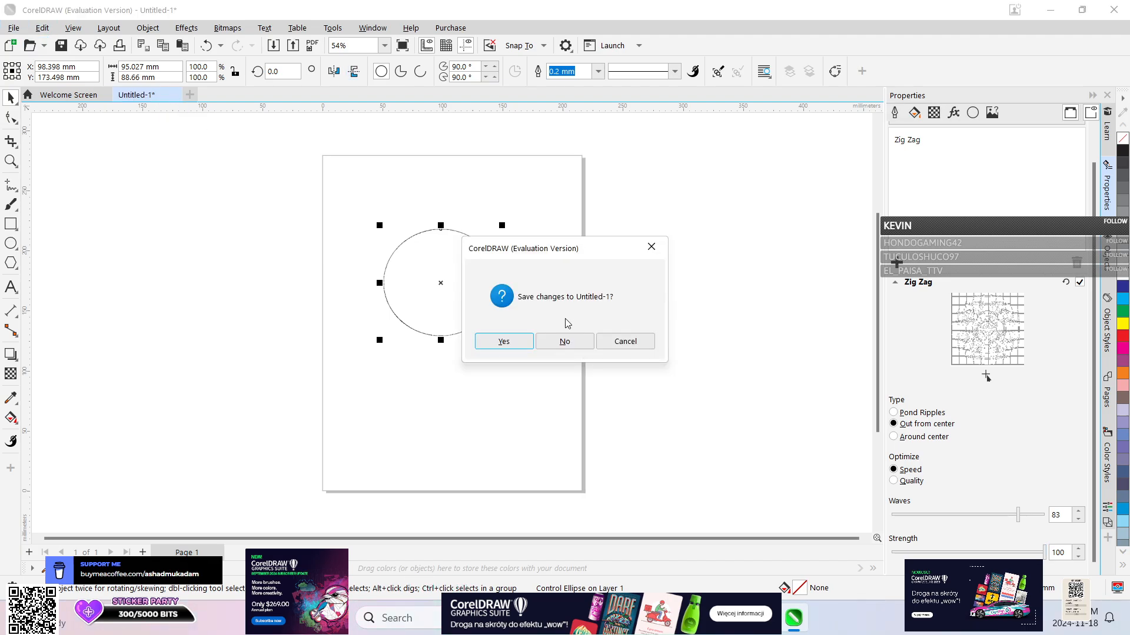
click(560, 339)
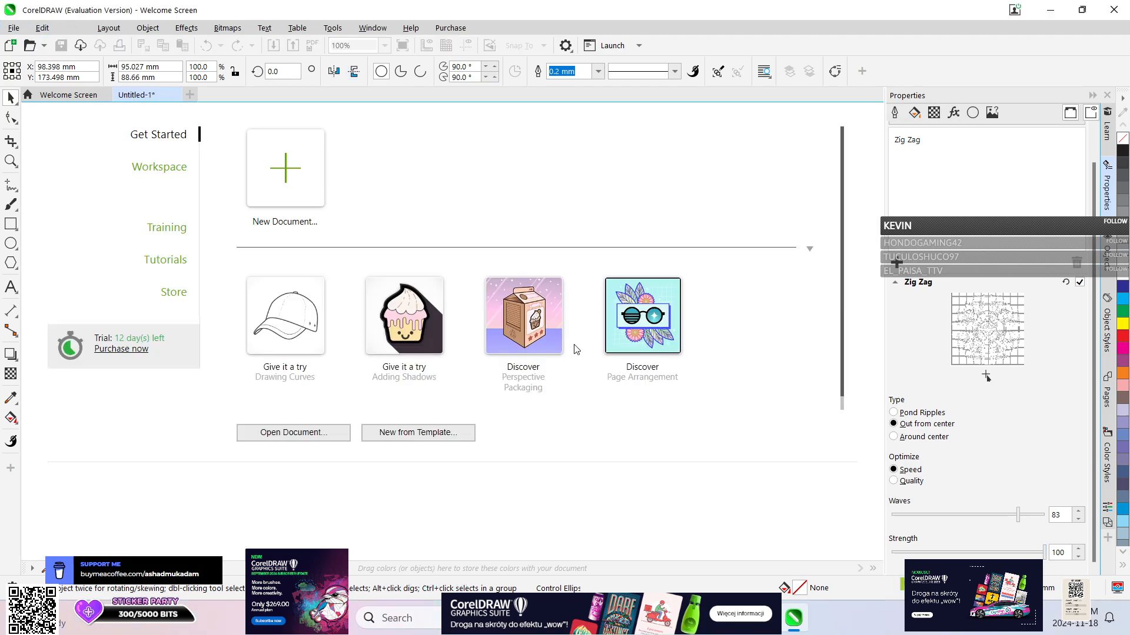
Create another document with the default settings and draw an ellipse about 97 by 95 mm on the page.
click(286, 168)
click(804, 522)
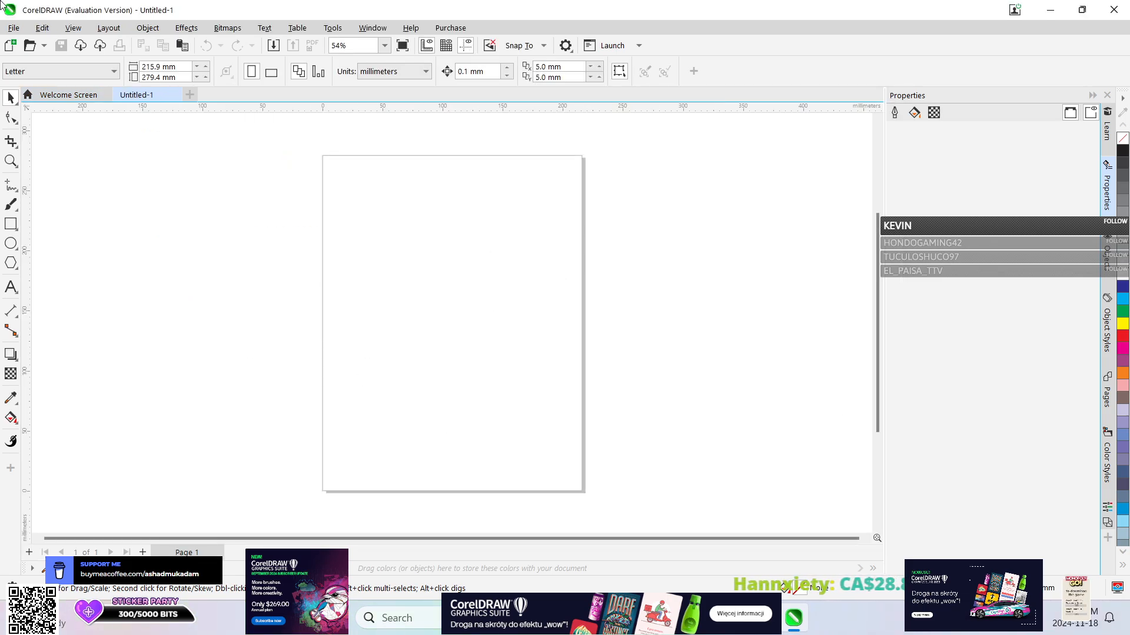
click(10, 243)
drag(370, 253, 489, 369)
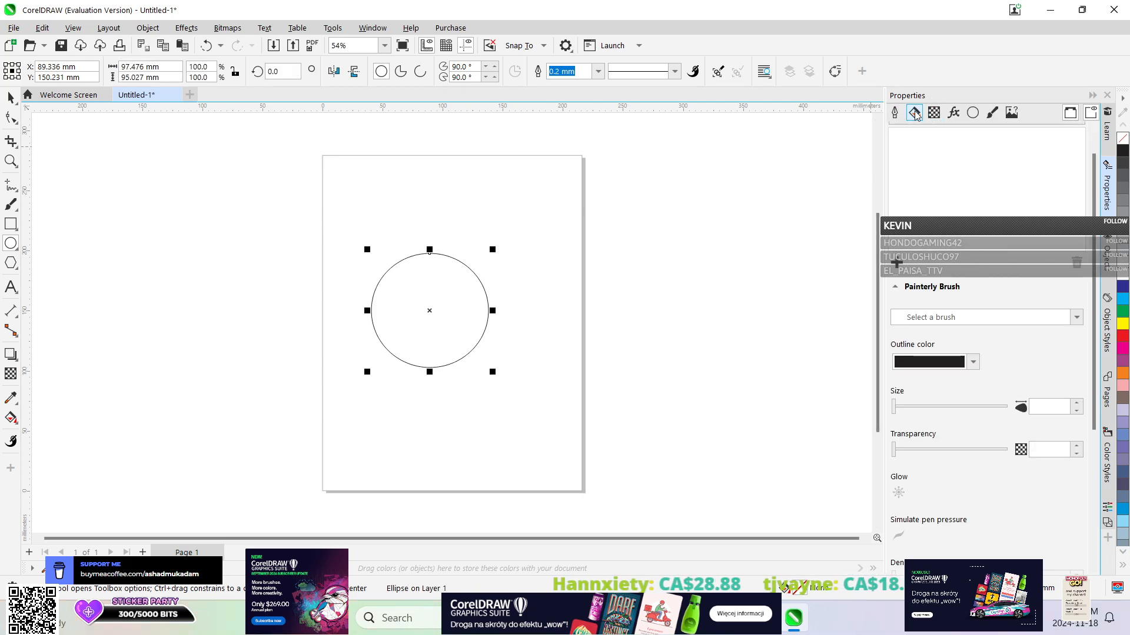
Give the ellipse a uniform crimson fill of about C12 M100 Y49 K1.
click(915, 113)
click(916, 150)
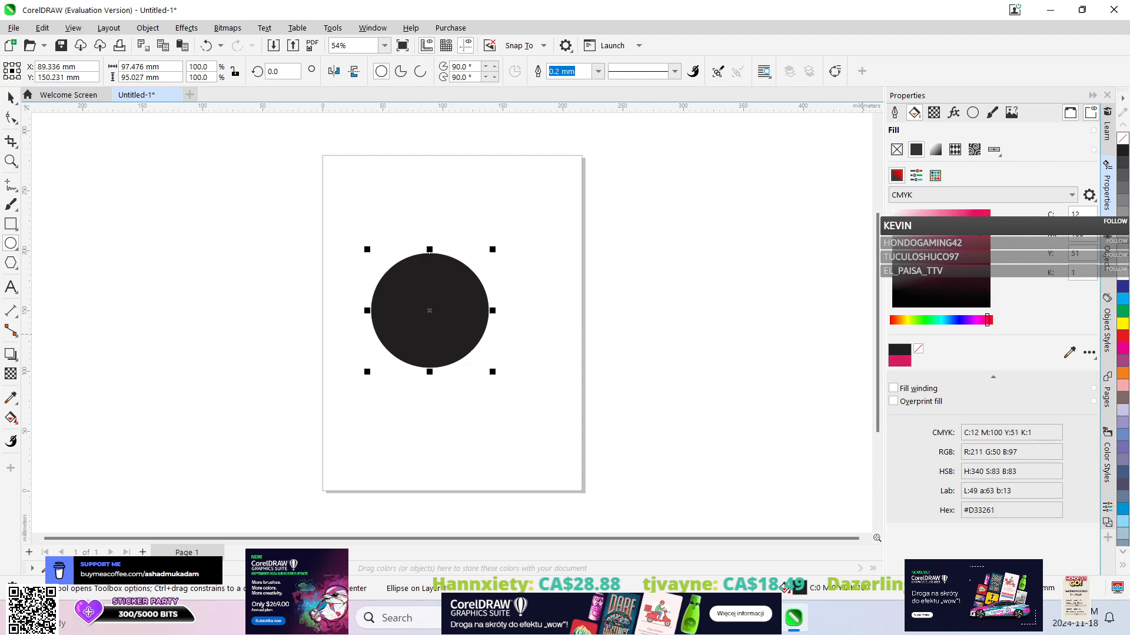
click(979, 227)
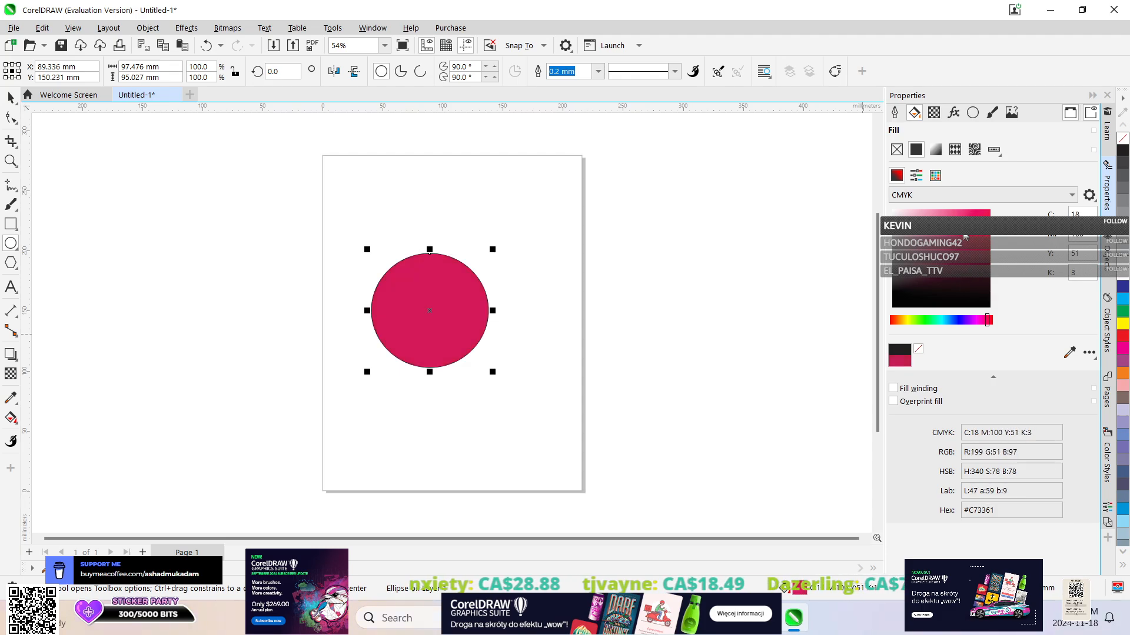
Switch the uniform fill's color model to RGB and set the ellipse's color to teal #22B5A6.
click(979, 195)
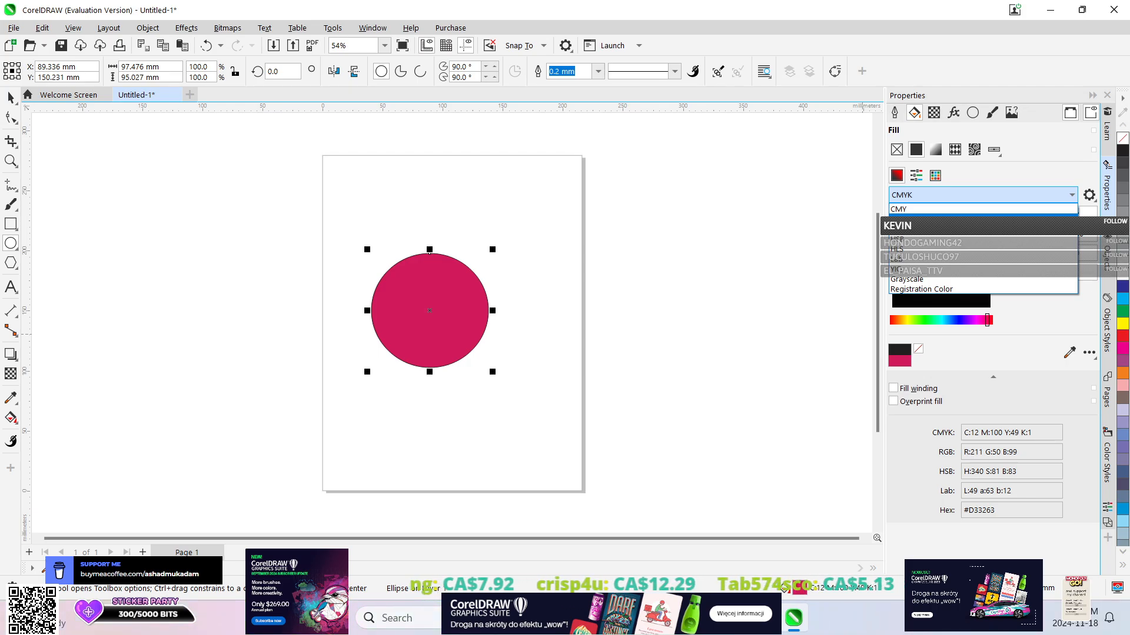
click(922, 230)
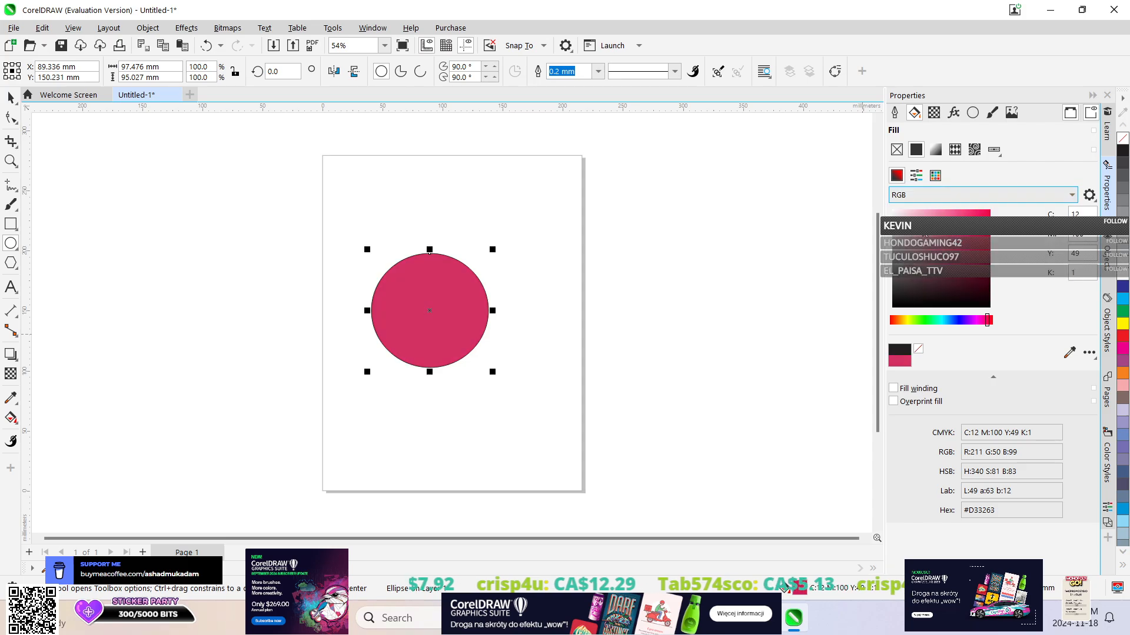
mouse_move(960, 234)
mouse_down()
mouse_move(935, 267)
mouse_move(946, 292)
mouse_move(972, 238)
mouse_up()
mouse_move(937, 324)
mouse_down()
mouse_move(965, 321)
mouse_move(941, 323)
mouse_up()
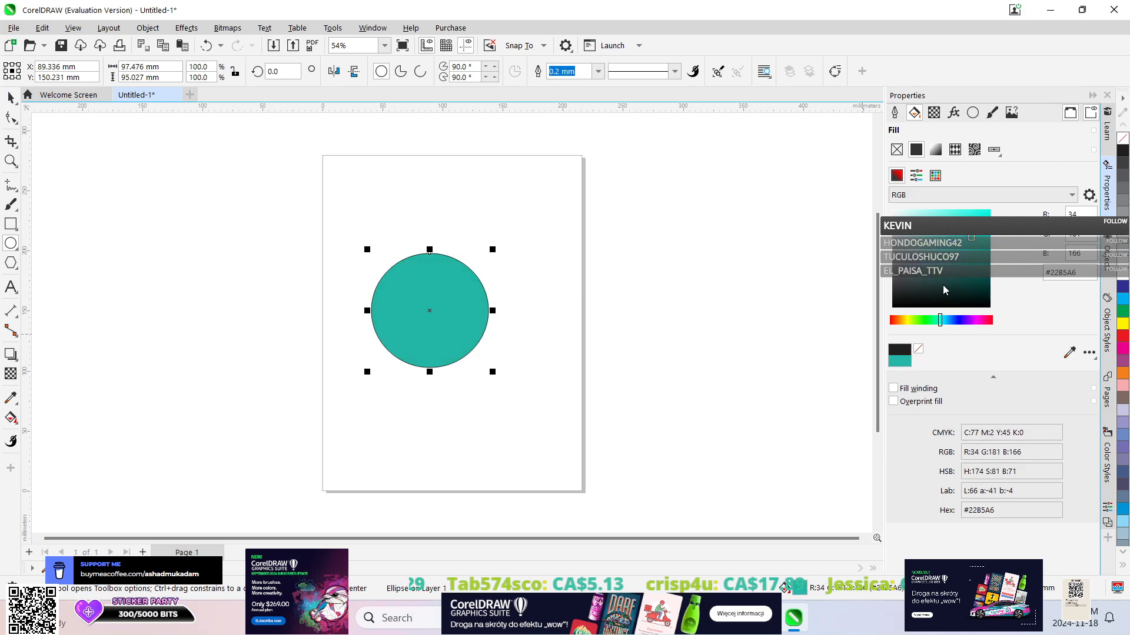
Try a teal-to-white fountain fill on the ellipse, then fill it with yellow from the color palette.
click(935, 150)
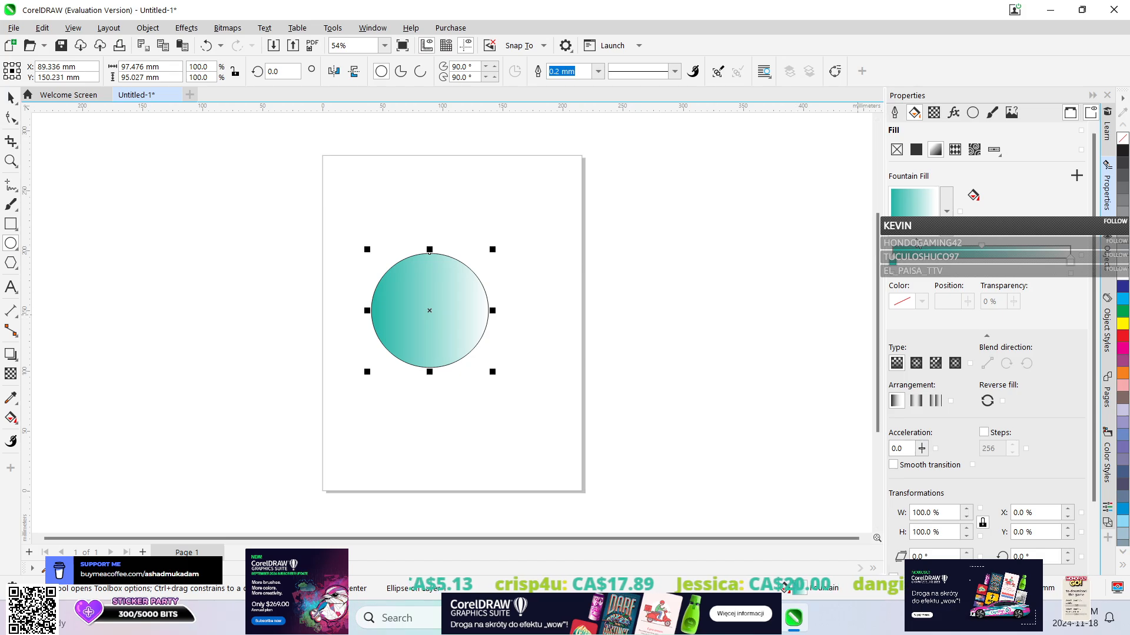
click(1073, 268)
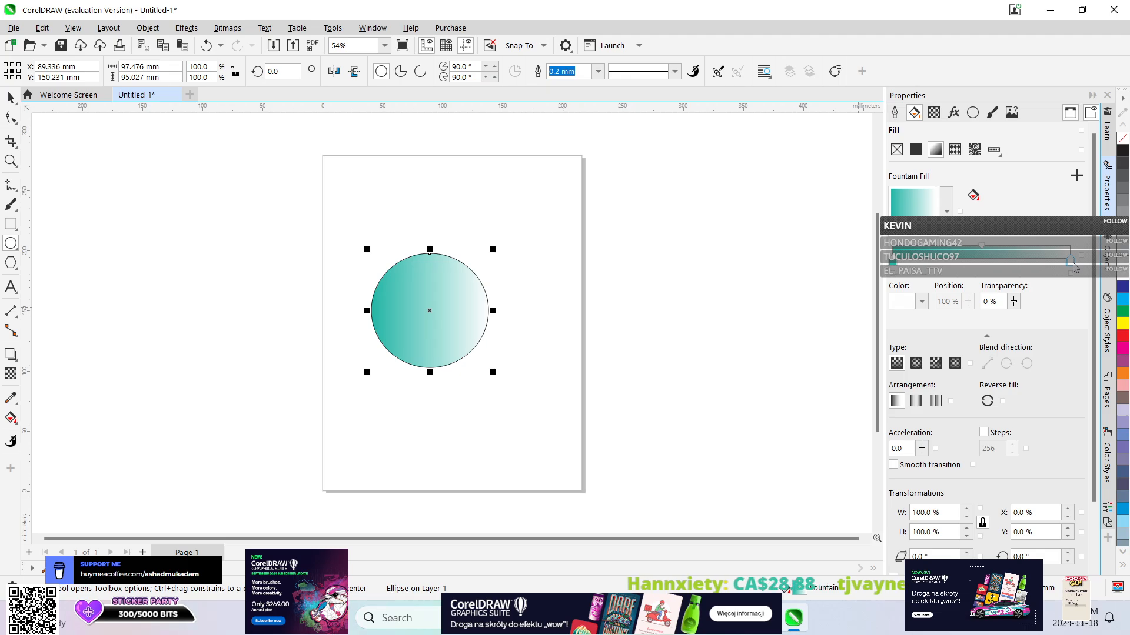
click(1121, 325)
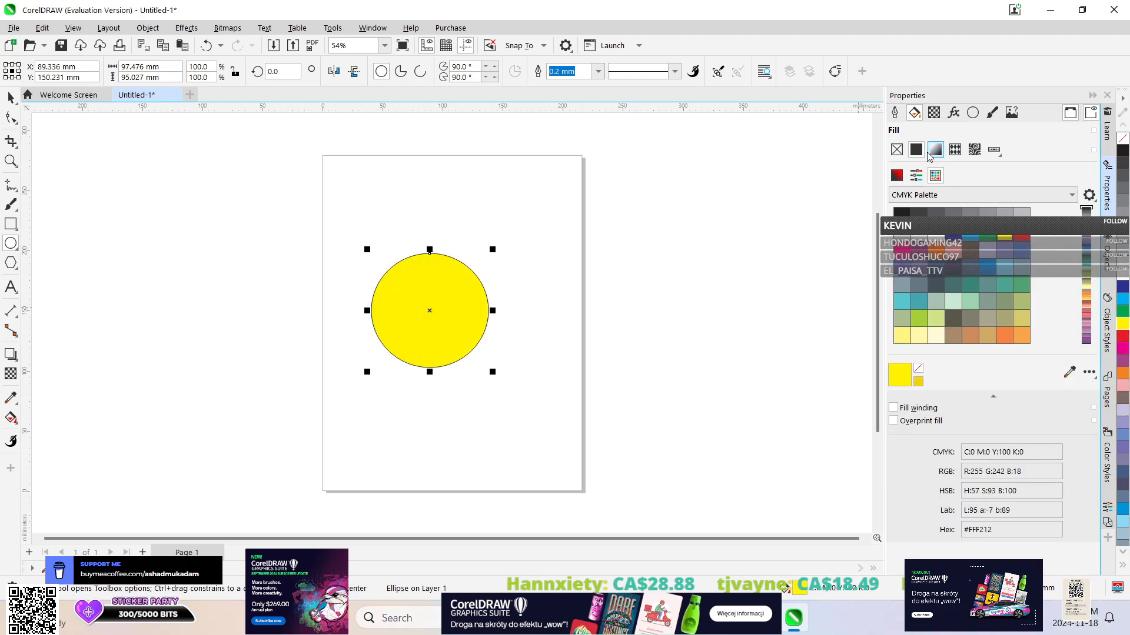
Apply the dark-blue horizon fountain fill preset to the ellipse and recolor its starting node to red #D92929.
click(935, 150)
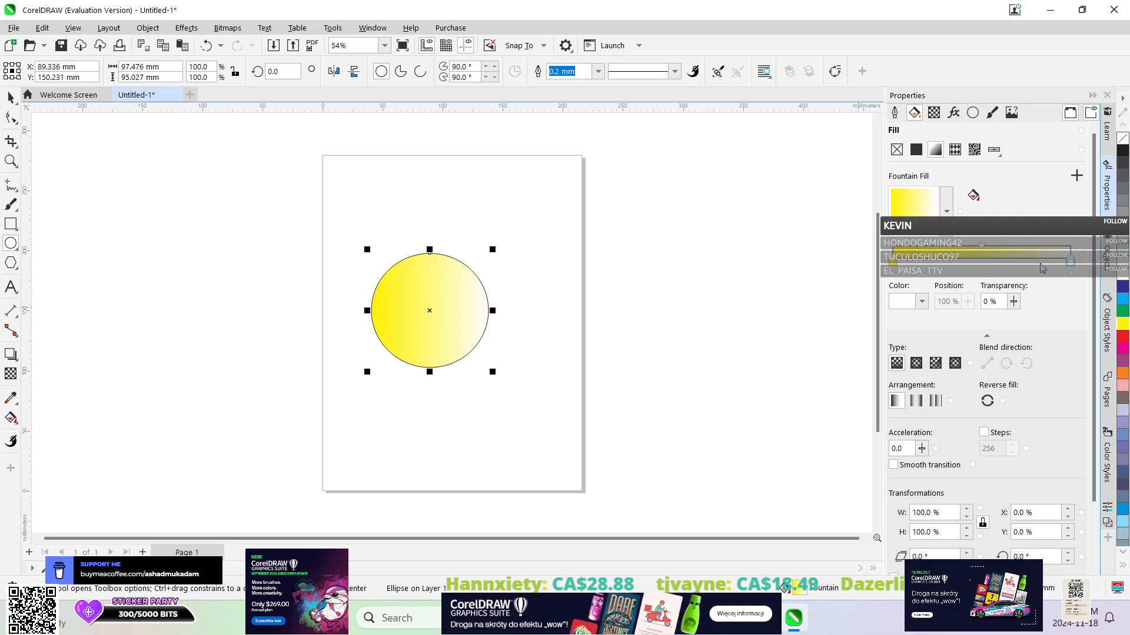
click(946, 211)
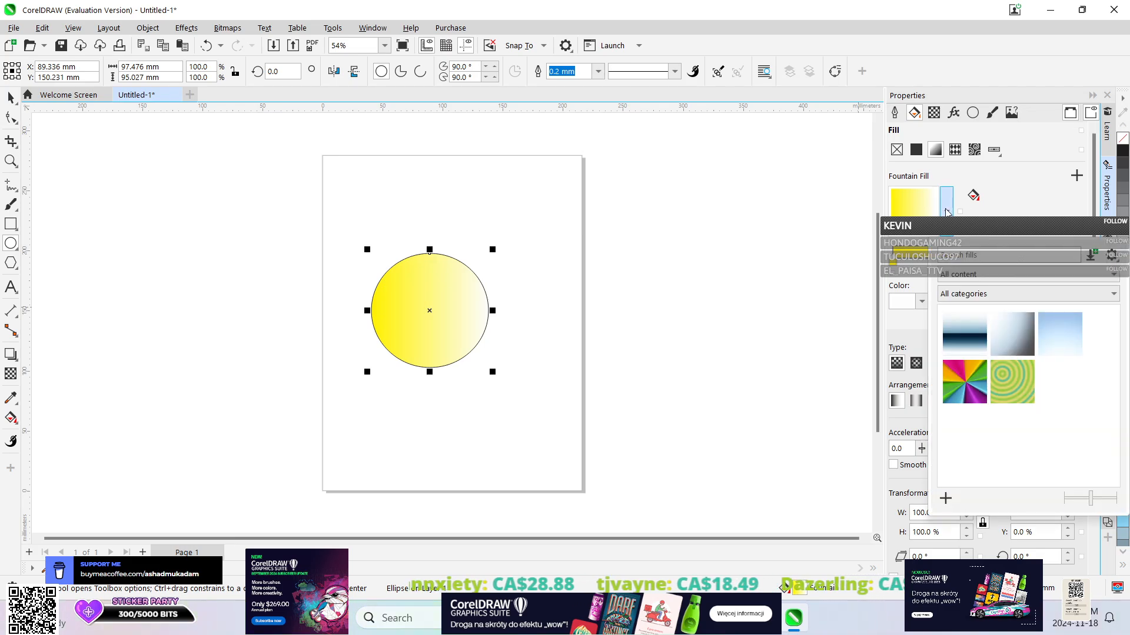
click(982, 341)
click(915, 239)
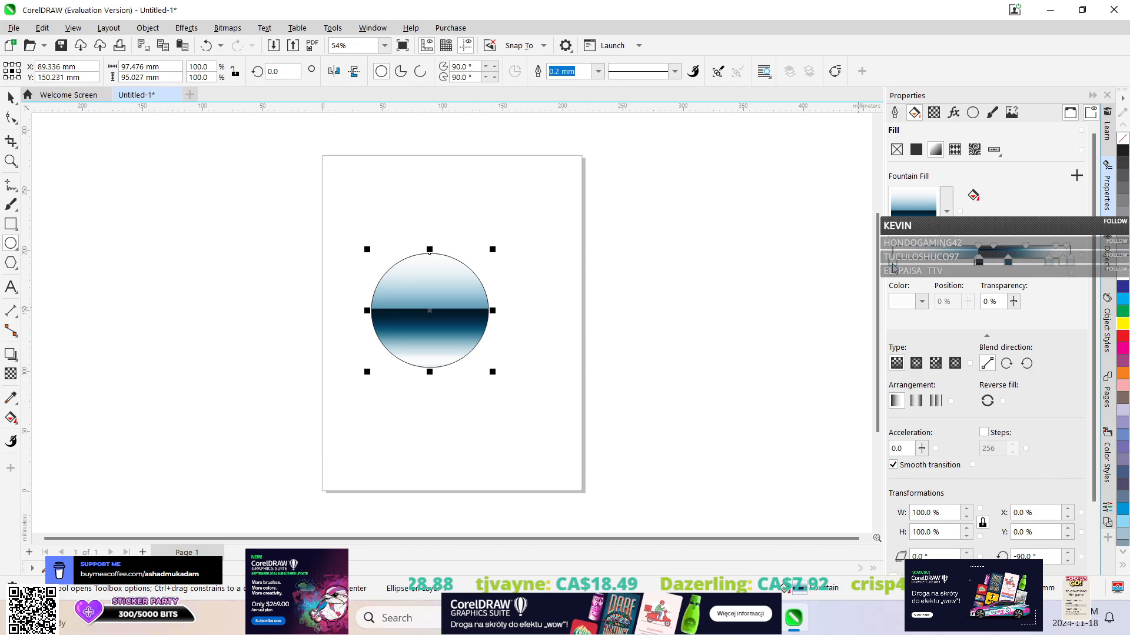
click(922, 302)
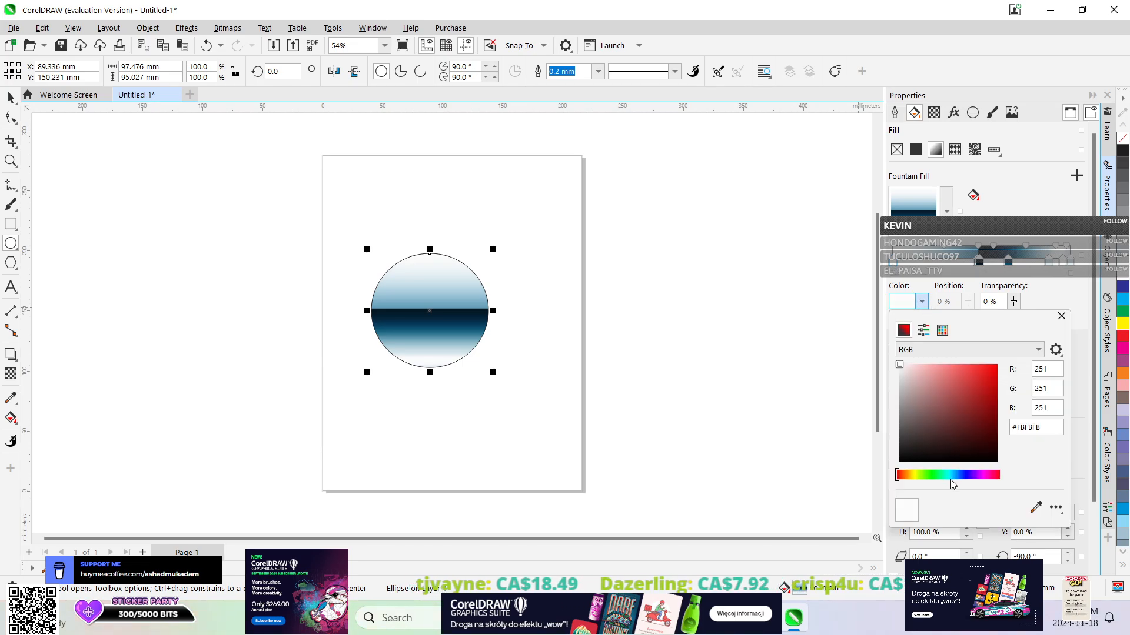
drag(942, 433, 979, 380)
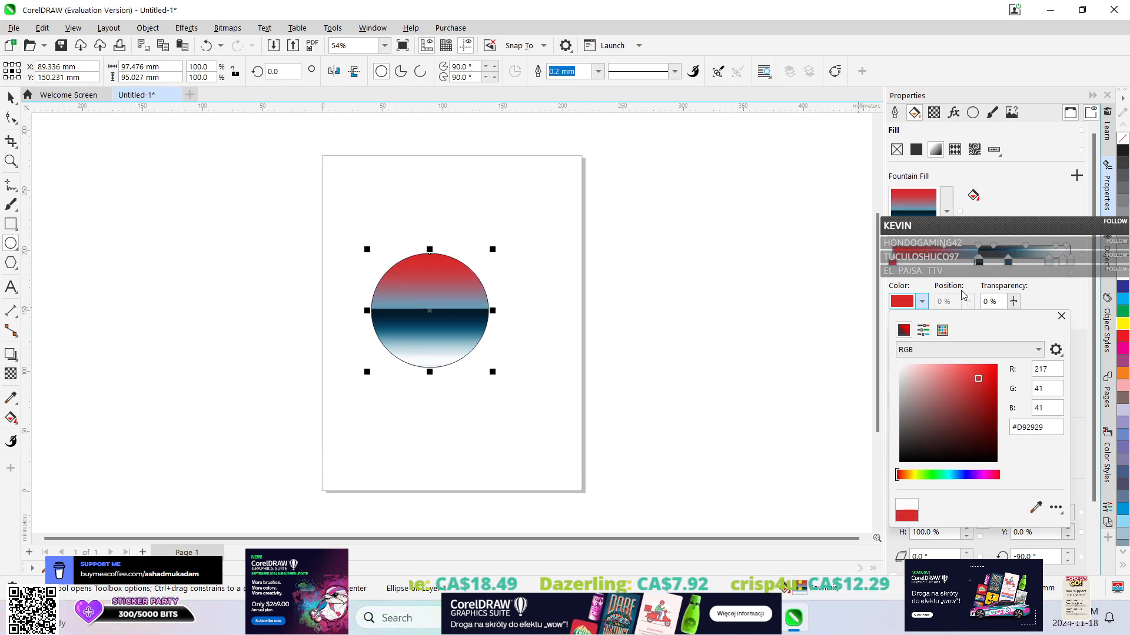
Recolor the fountain fill's dark node at the 49% position to bright green.
click(979, 265)
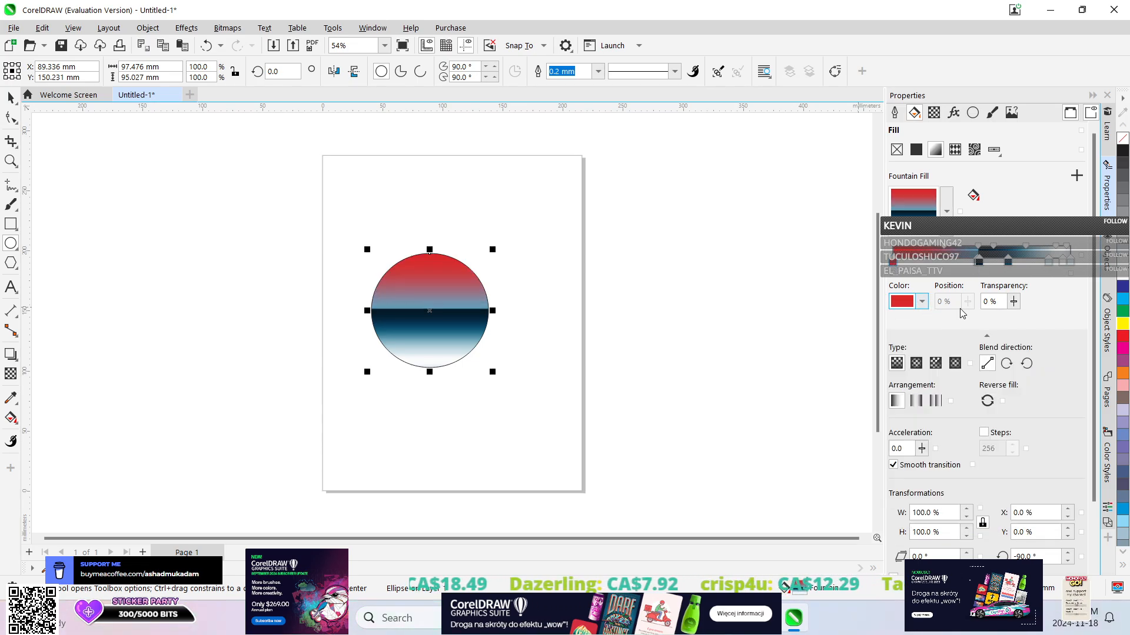
click(921, 301)
click(979, 261)
click(979, 262)
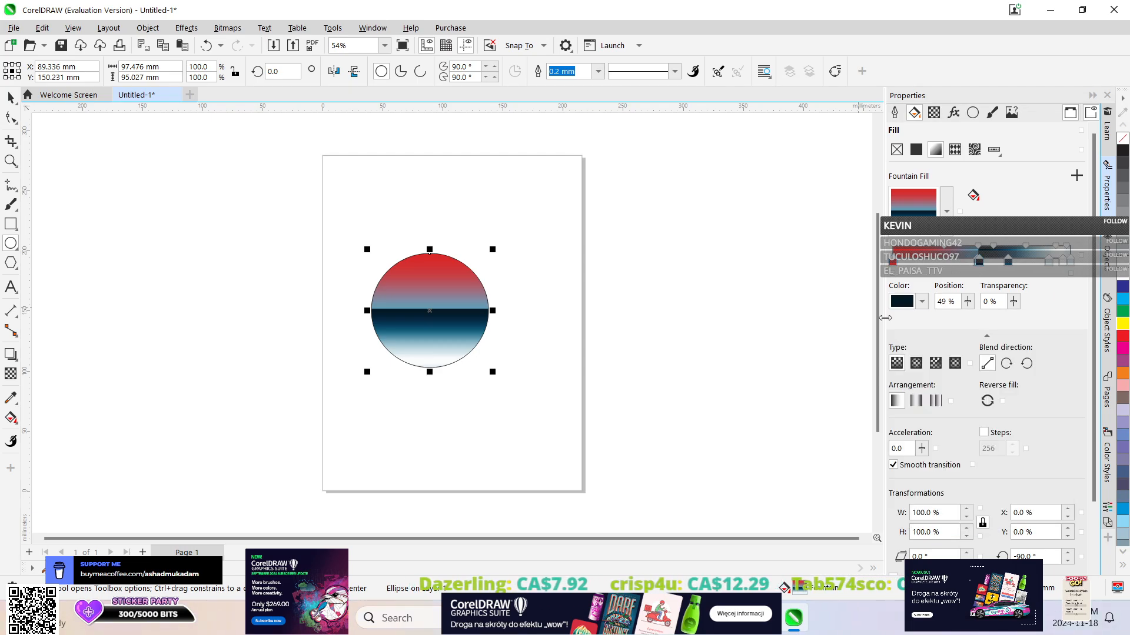
click(921, 301)
click(931, 474)
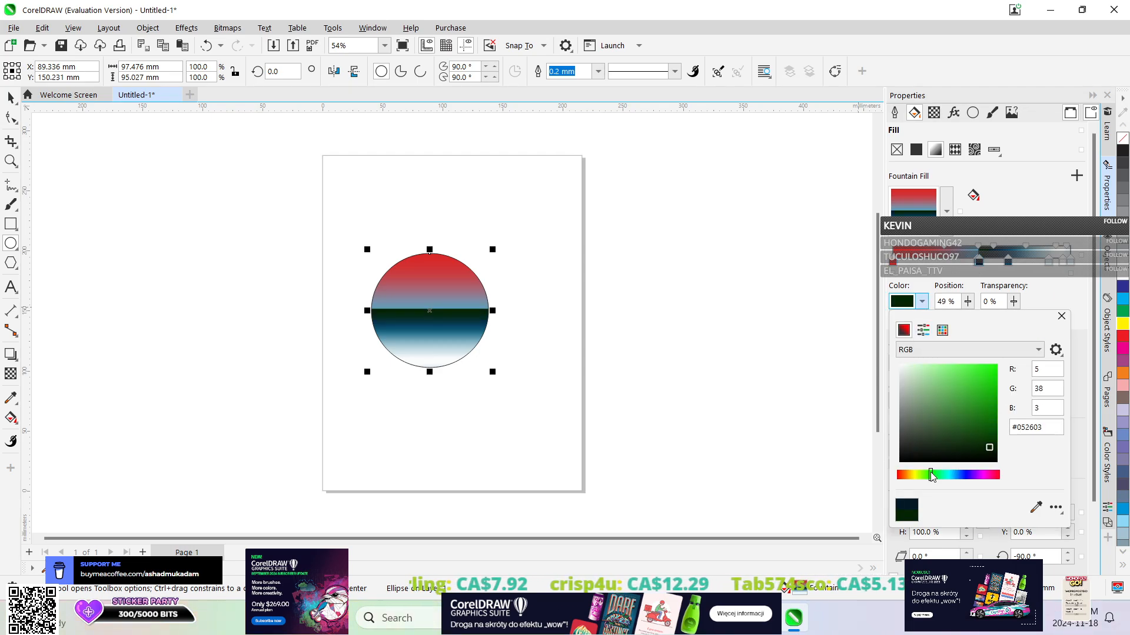
click(946, 356)
click(946, 355)
click(949, 390)
click(974, 384)
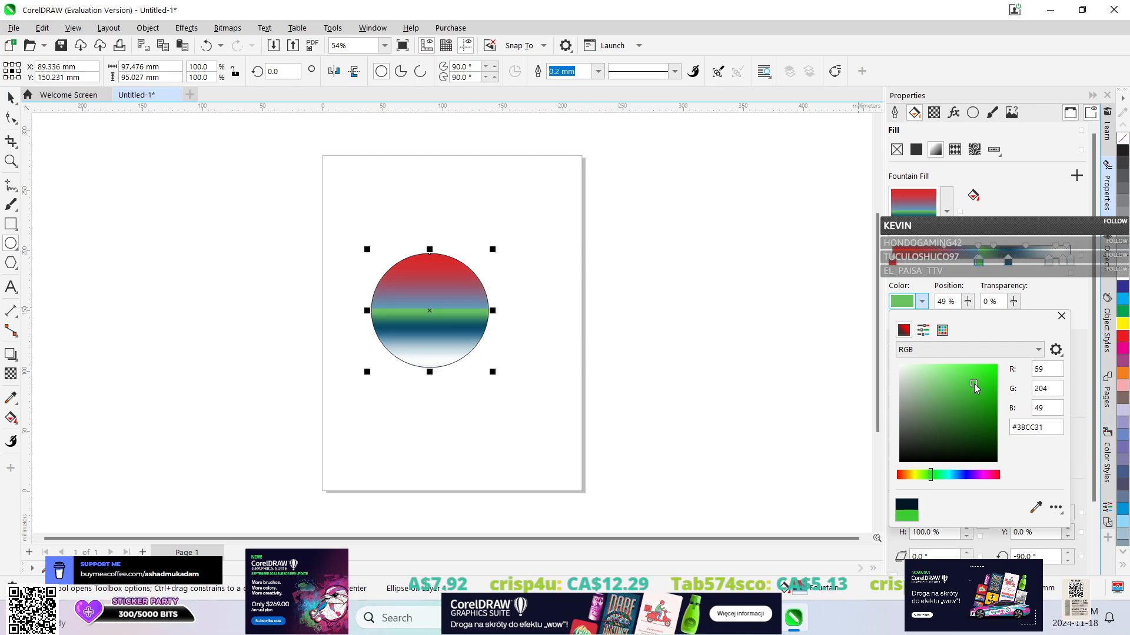
drag(974, 384, 981, 379)
Recolor the fountain fill's blue node at the 65% position to yellow #FFF759.
click(1008, 260)
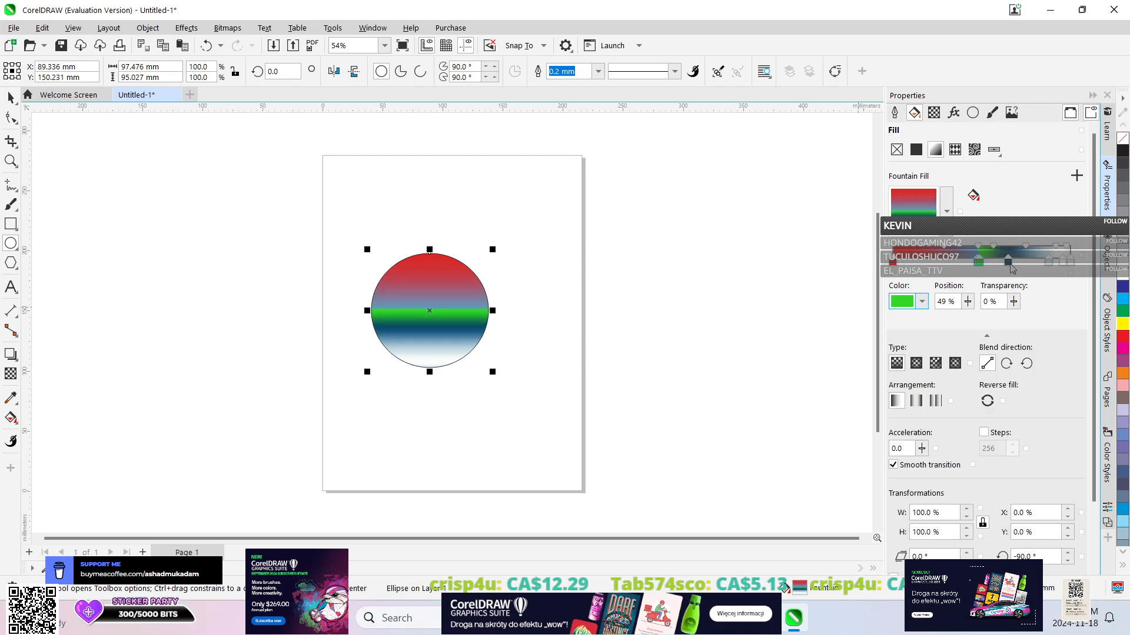
click(922, 302)
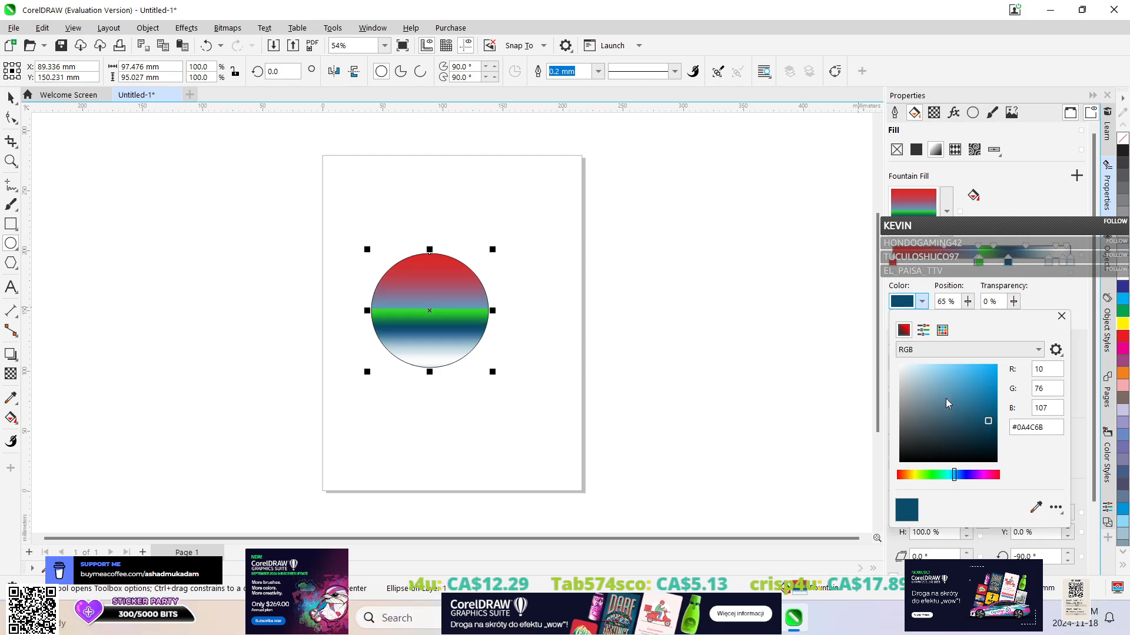
click(913, 474)
click(963, 365)
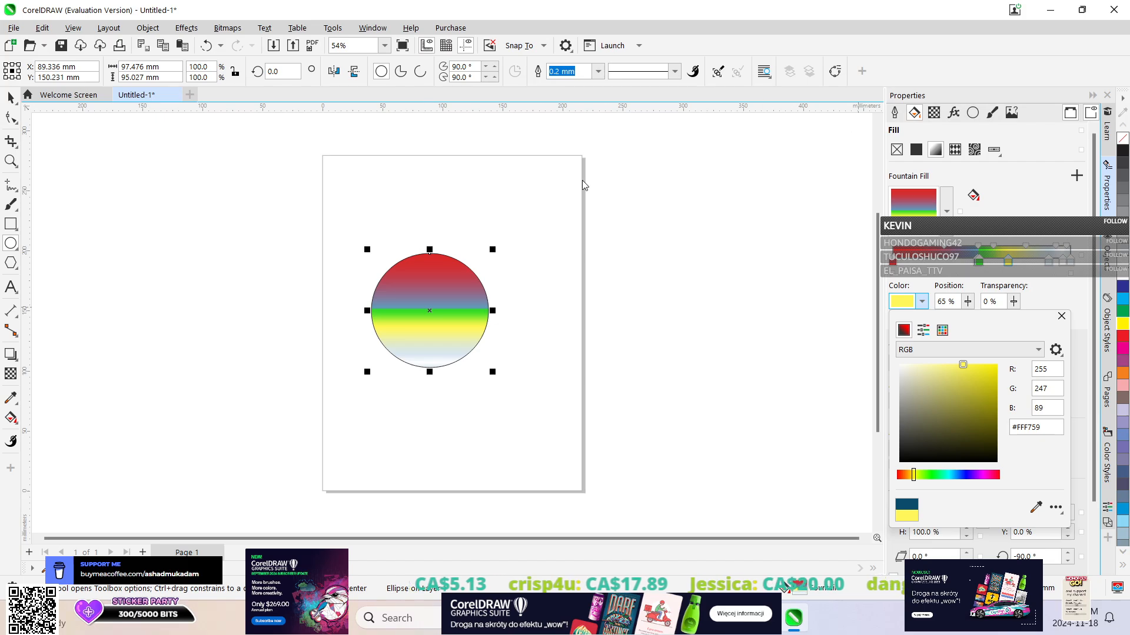
Try the two repeating arrangements for the fountain fill and return it to the default arrangement.
click(1050, 268)
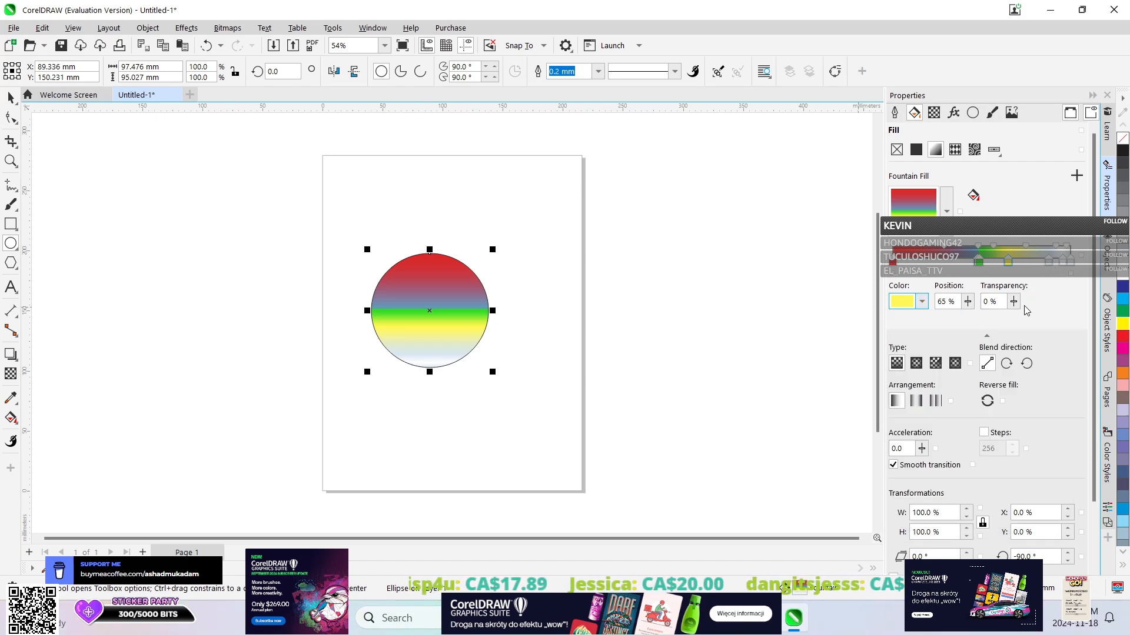
click(917, 402)
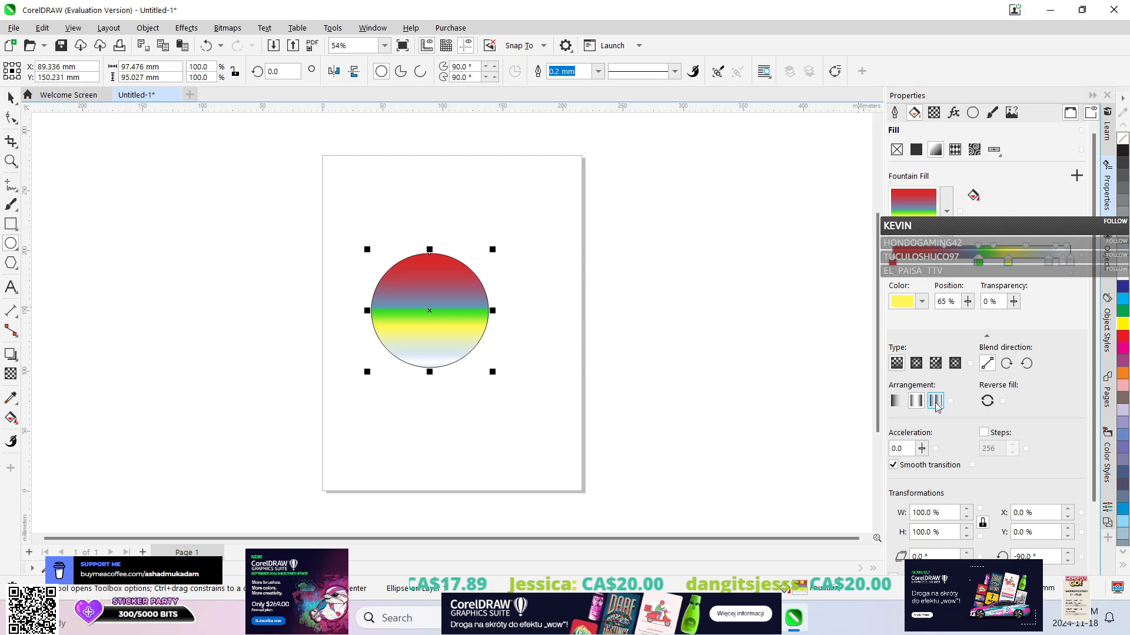
click(936, 402)
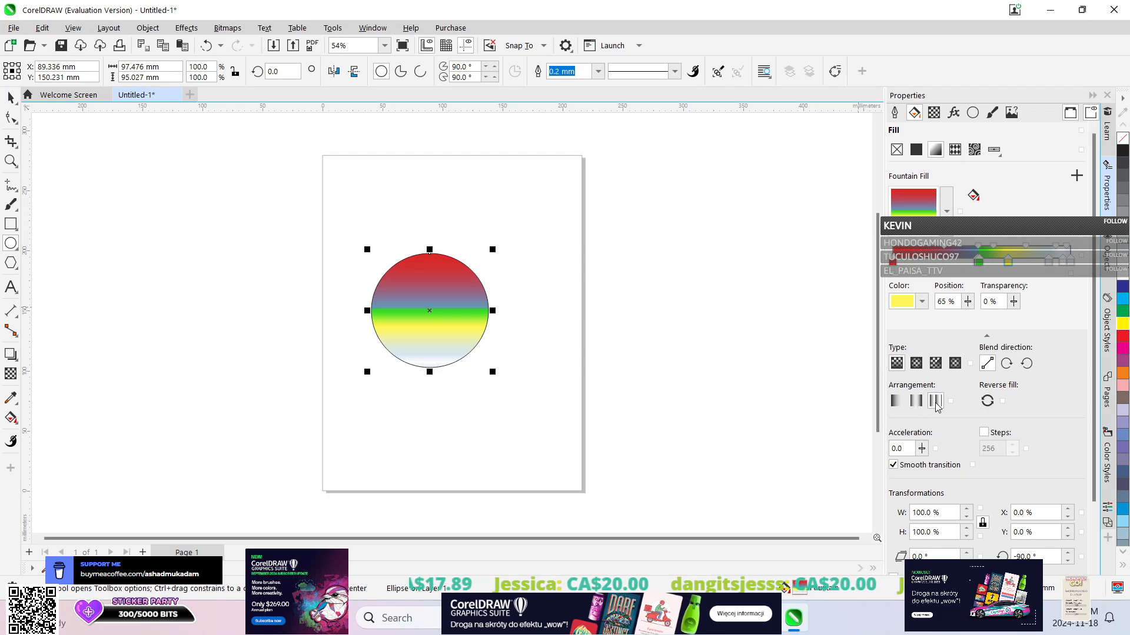
click(902, 408)
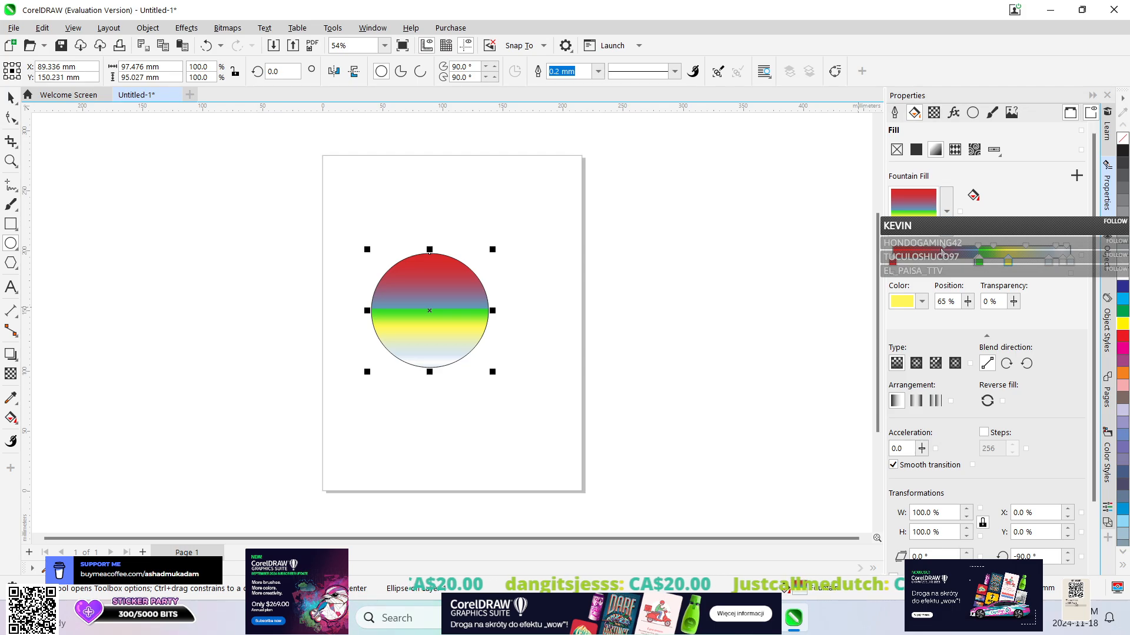
Apply the shaded gray-blue fountain fill preset to the ellipse and open the color settings of its dark starting node.
click(946, 211)
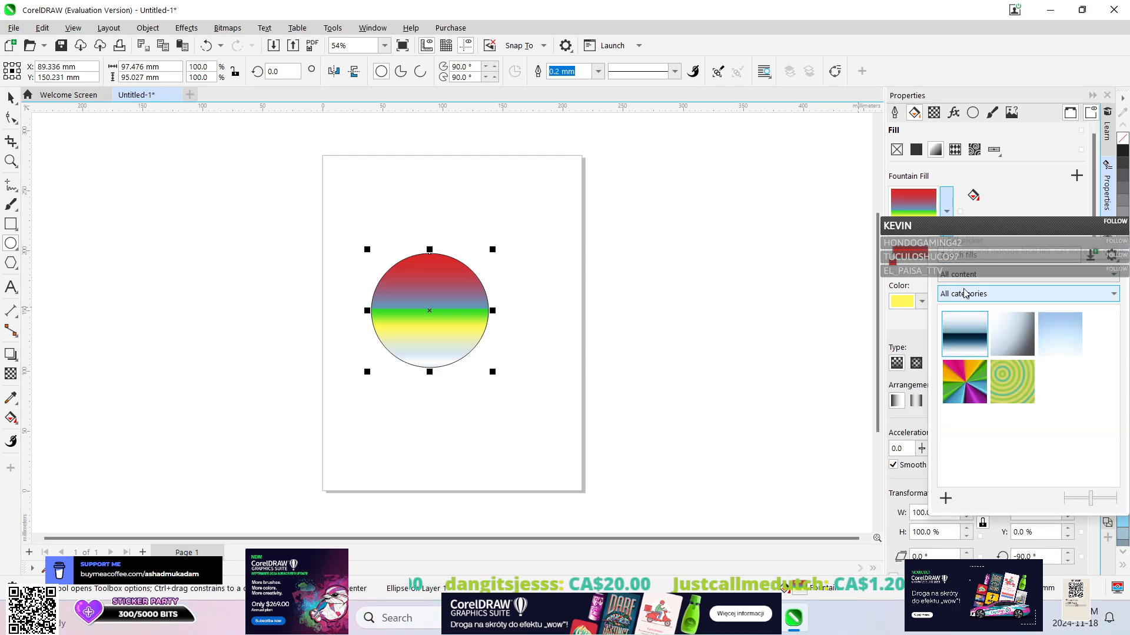
click(1009, 331)
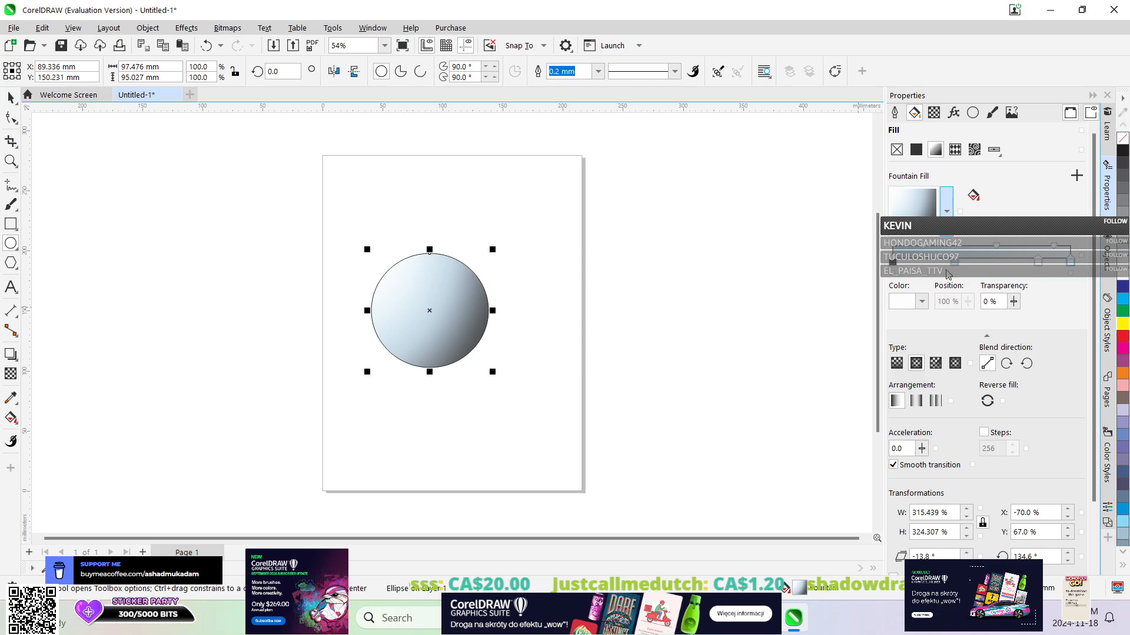
click(893, 262)
click(921, 301)
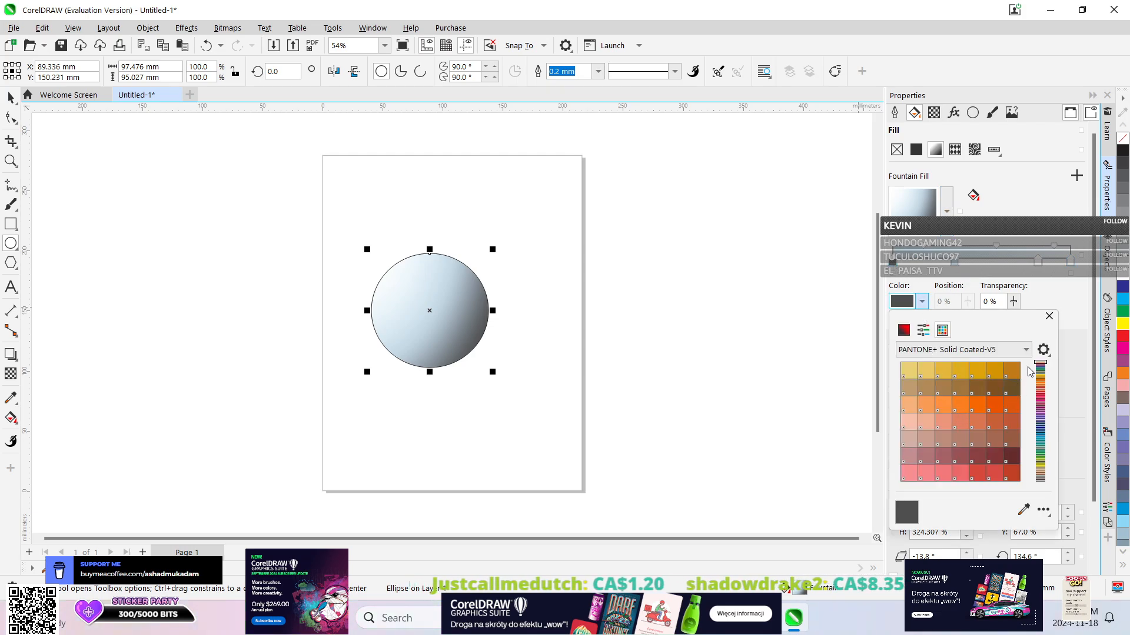
Compare the CMYK and RGB color models and the PANTONE+ Solid Coated-V5 palette for the fountain fill's dark starting node.
click(903, 331)
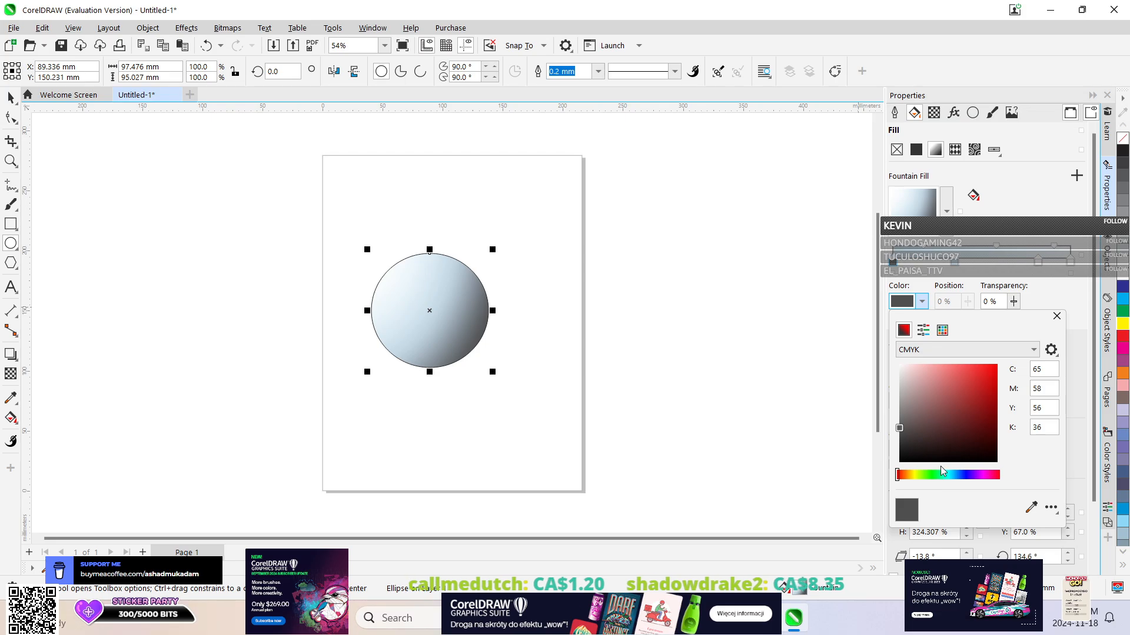
click(935, 350)
click(932, 382)
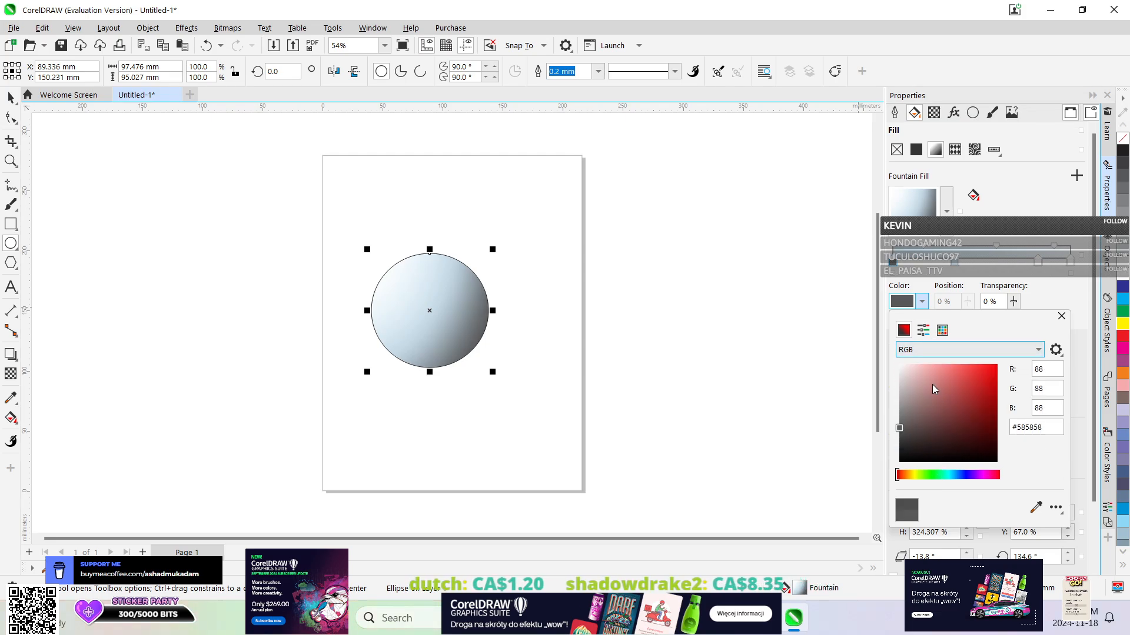
click(938, 334)
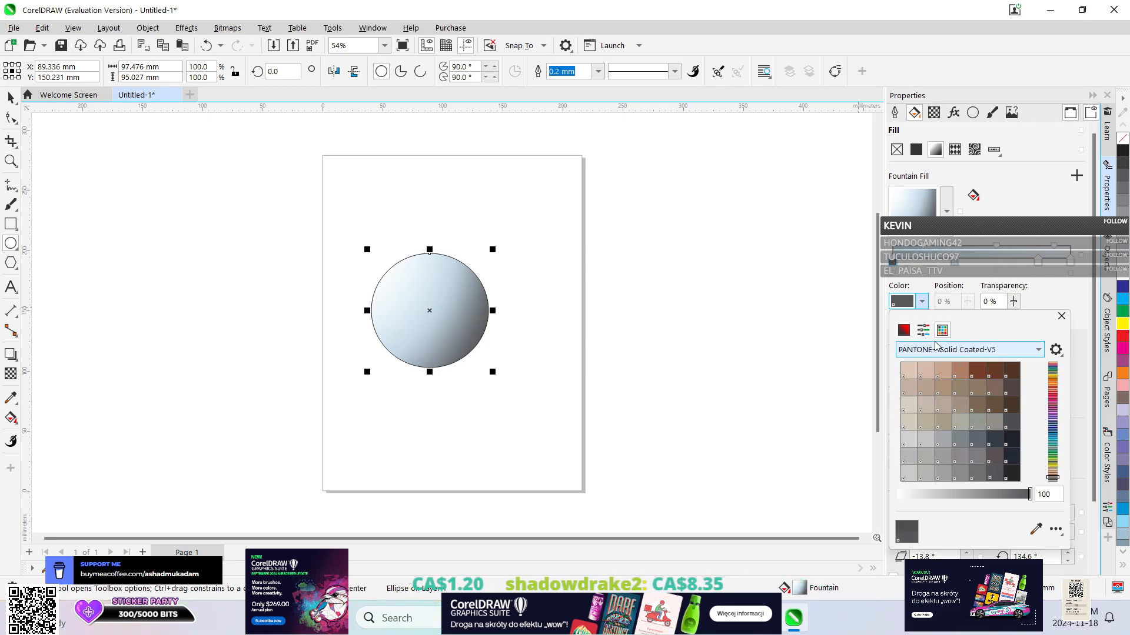
click(908, 334)
click(936, 351)
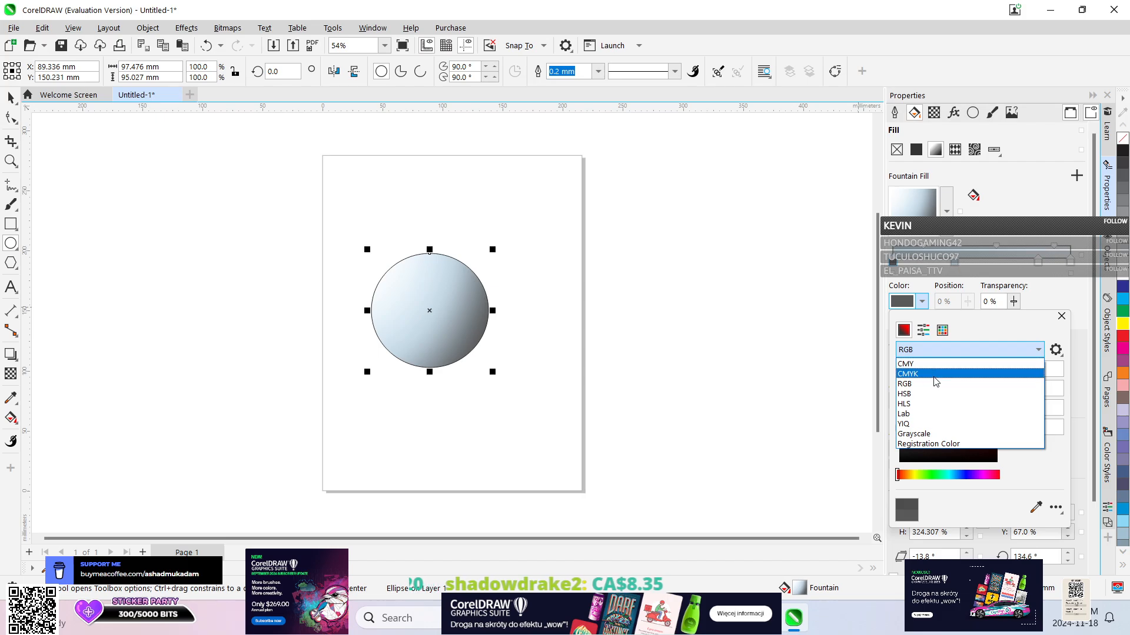
click(993, 366)
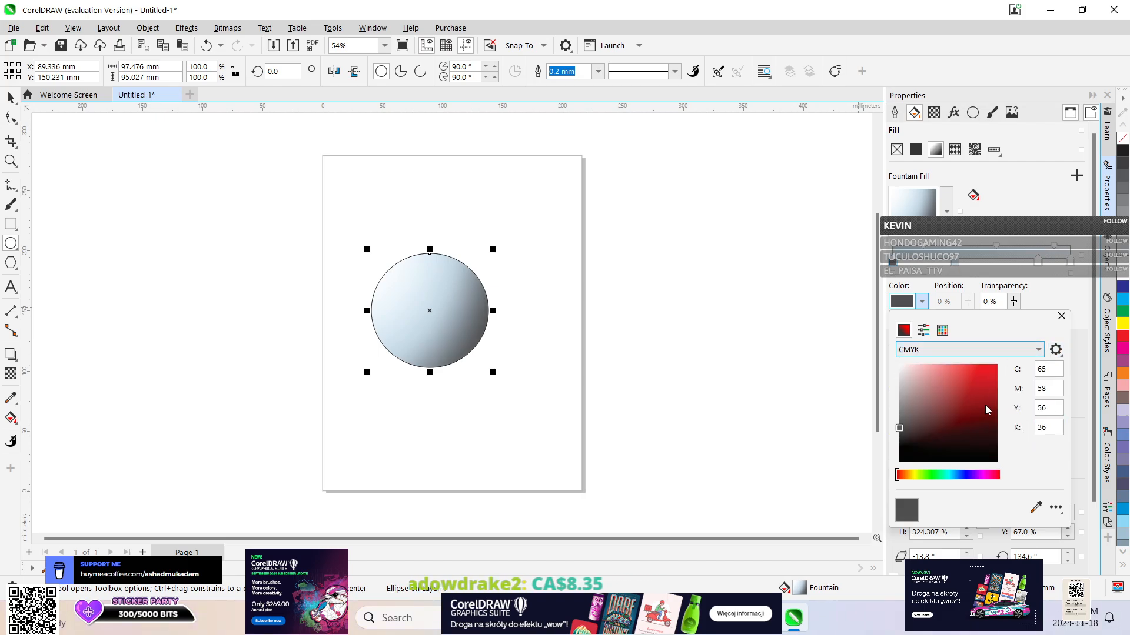
click(970, 352)
click(935, 387)
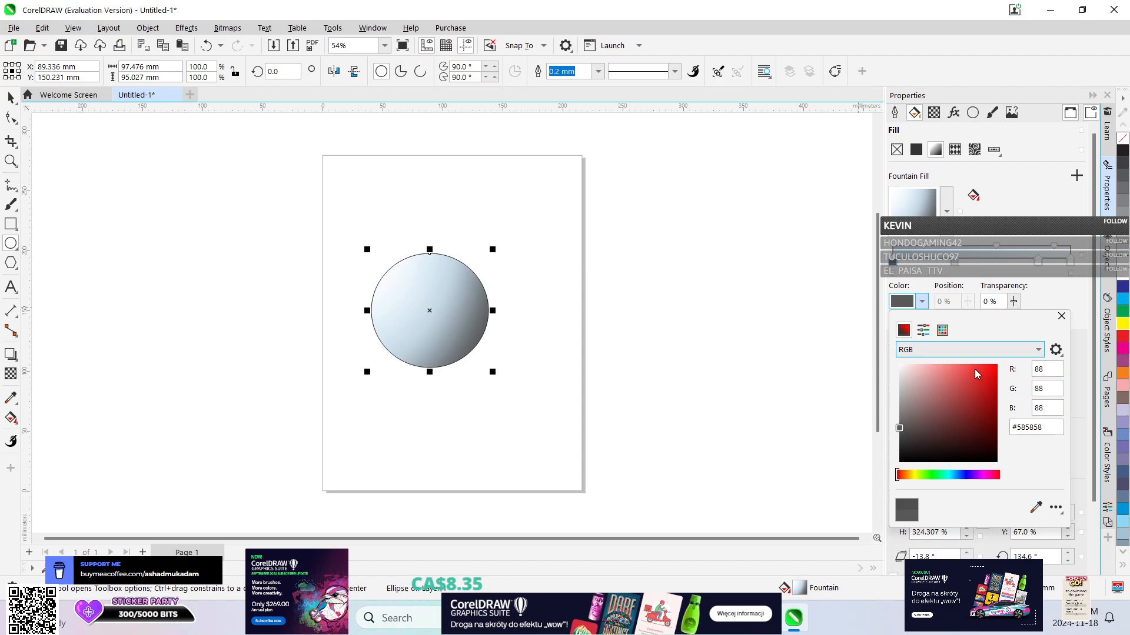
click(965, 351)
click(1007, 368)
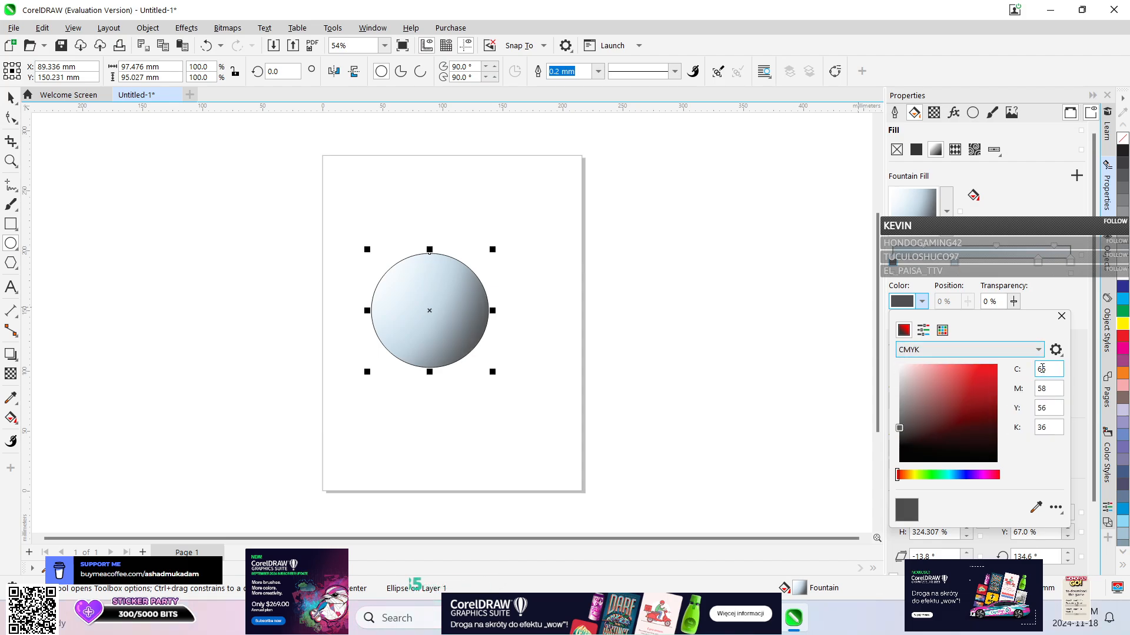
Switch the starting node's color model to RGB and recolor the node to red #FF0000.
click(1007, 350)
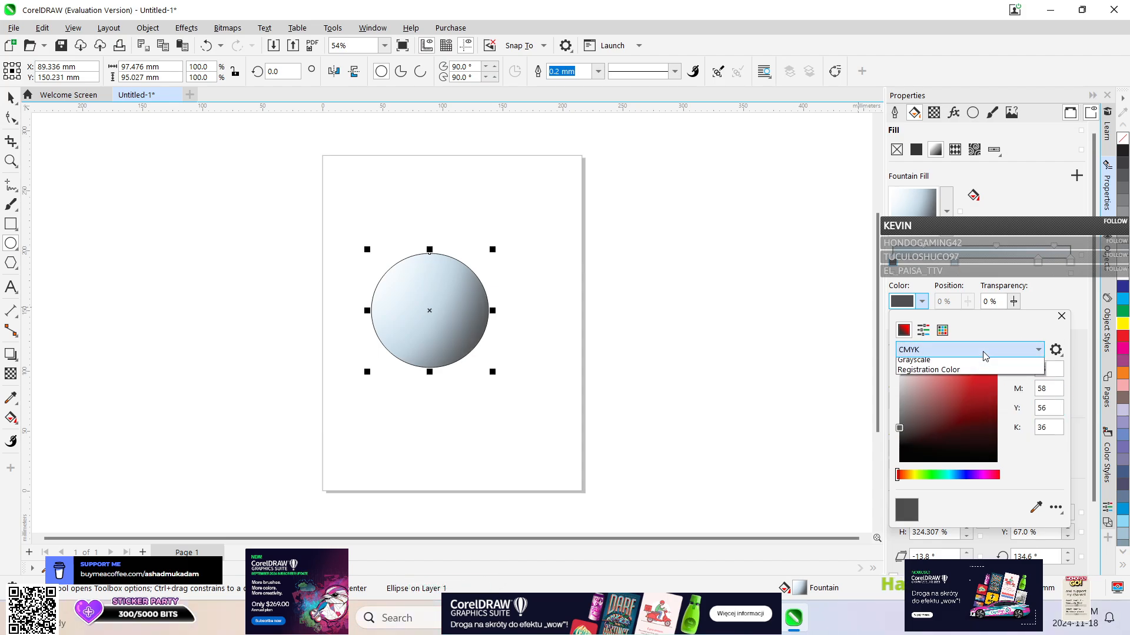
click(1035, 382)
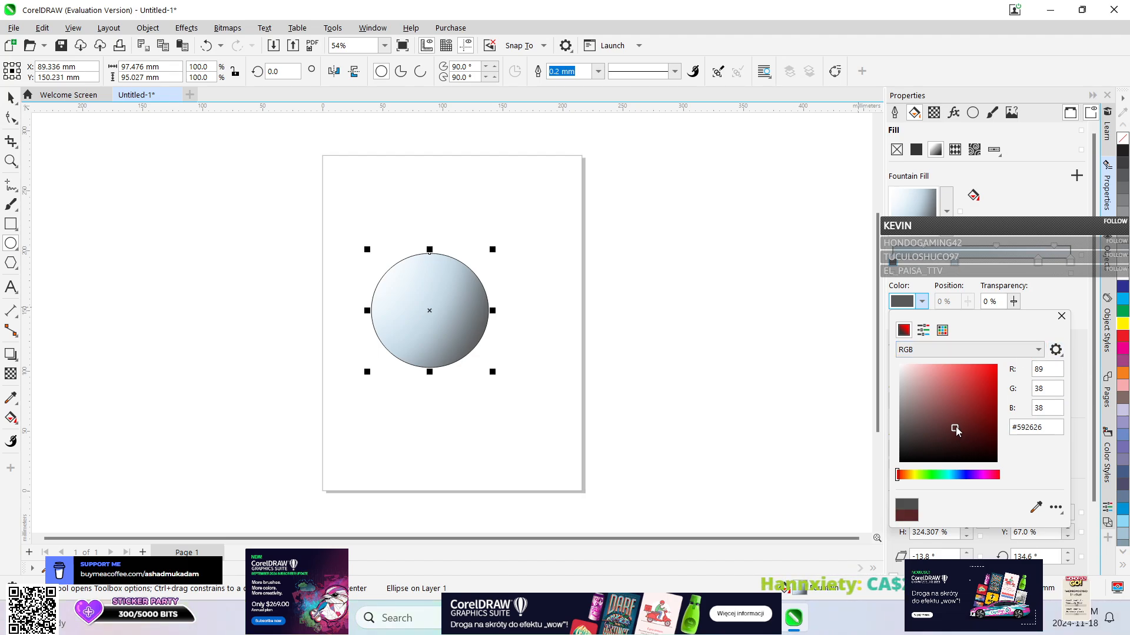
drag(953, 432, 997, 365)
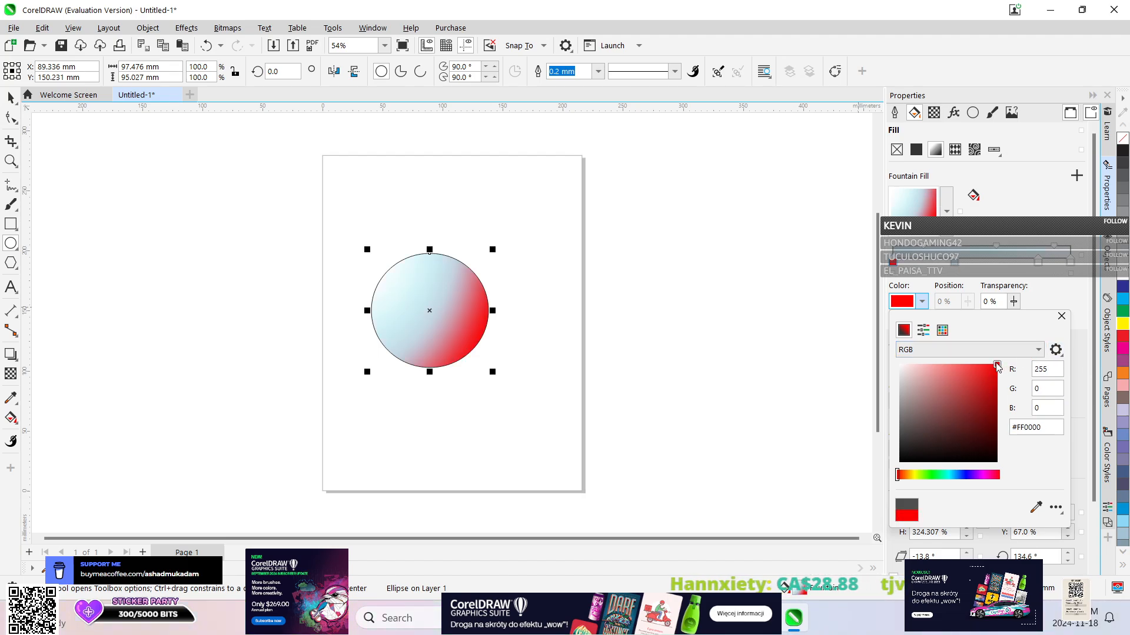
Recolor the fountain fill's light blue node at the 35% position to blue #0F75BA using the RGB model.
click(956, 272)
click(956, 264)
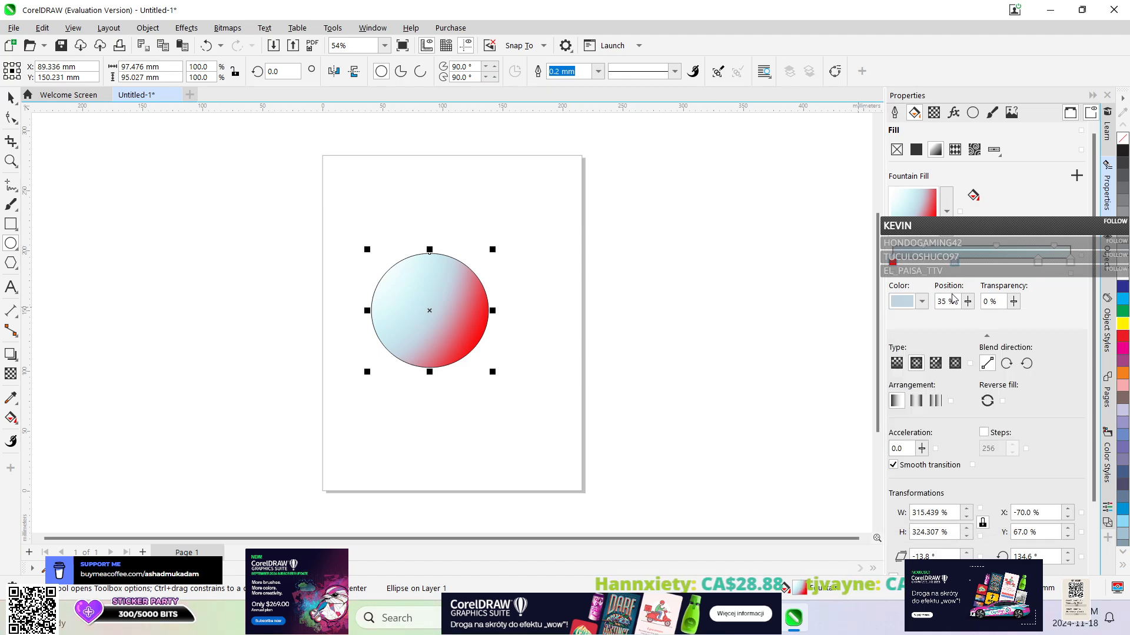
click(921, 302)
click(904, 330)
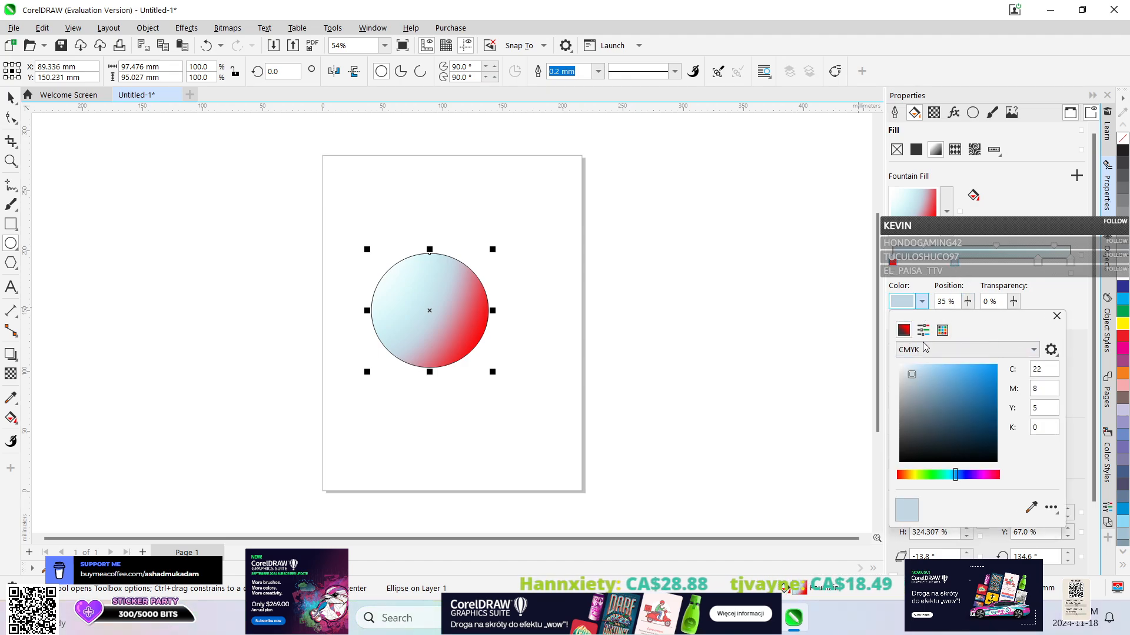
click(953, 350)
click(942, 383)
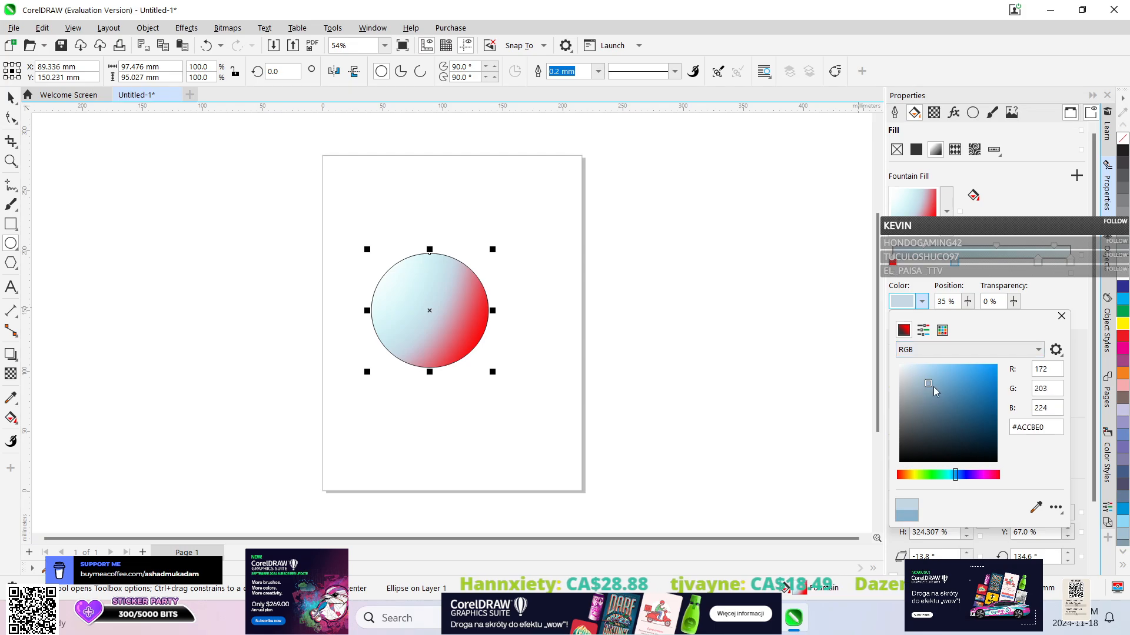
click(988, 390)
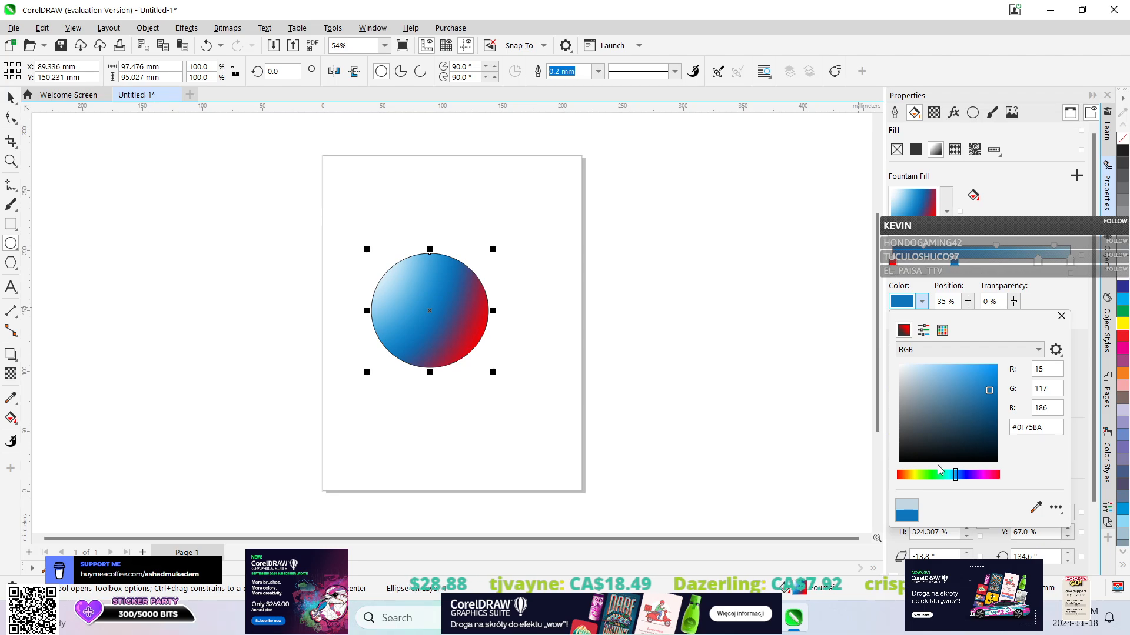
Recolor the fountain fill's white node at the 82% position to cyan #0CF5F5 using the RGB model.
click(1040, 268)
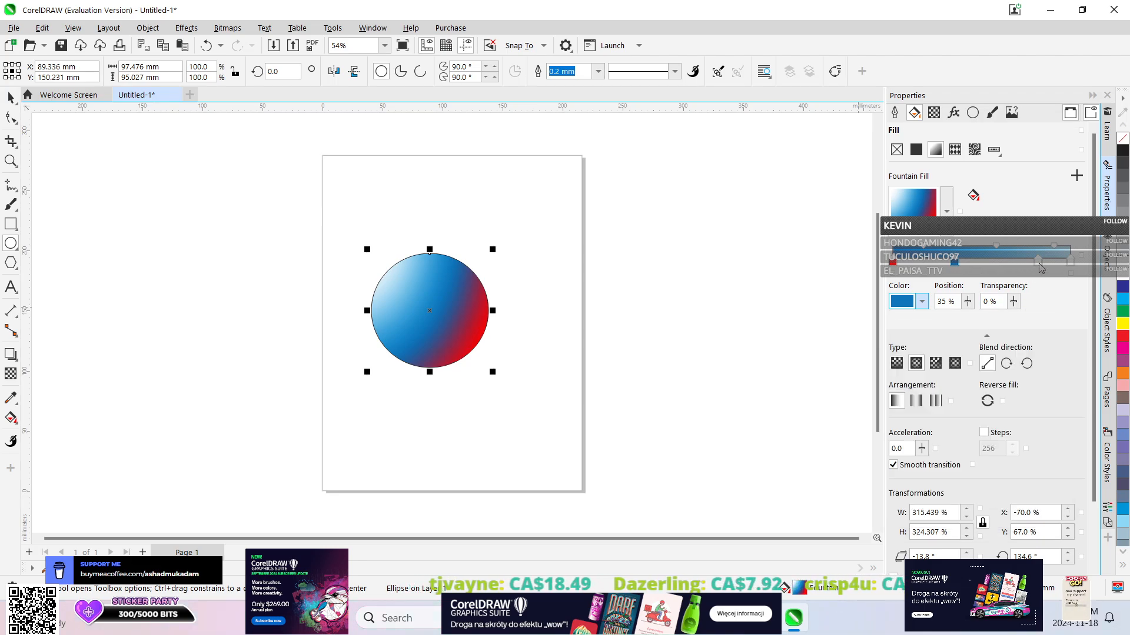
click(1036, 267)
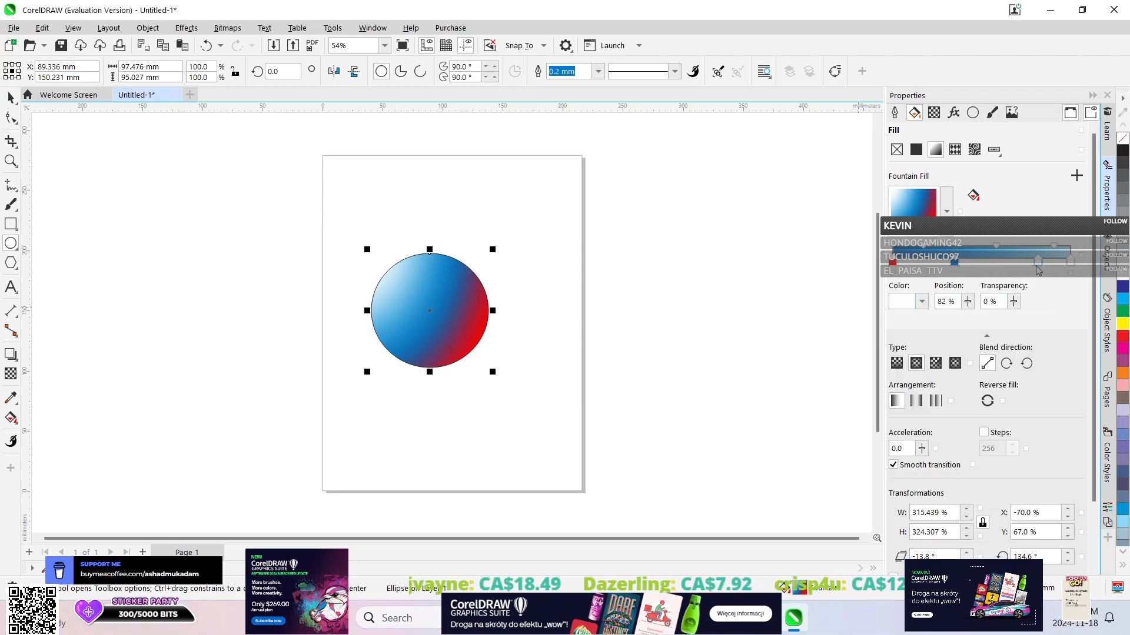
click(922, 302)
click(903, 331)
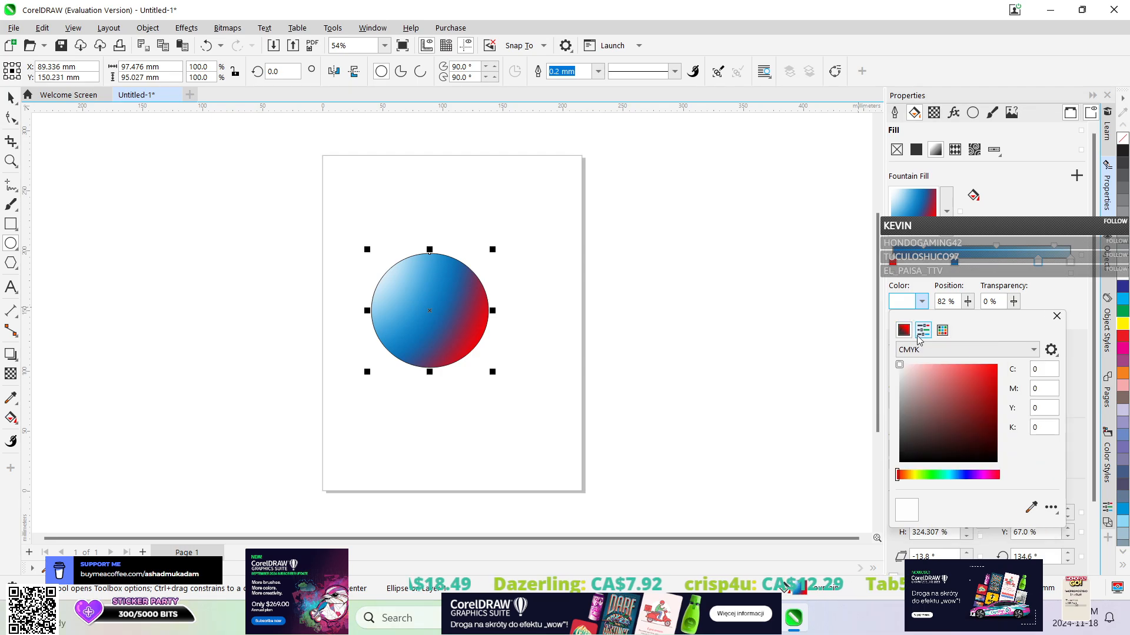
click(952, 350)
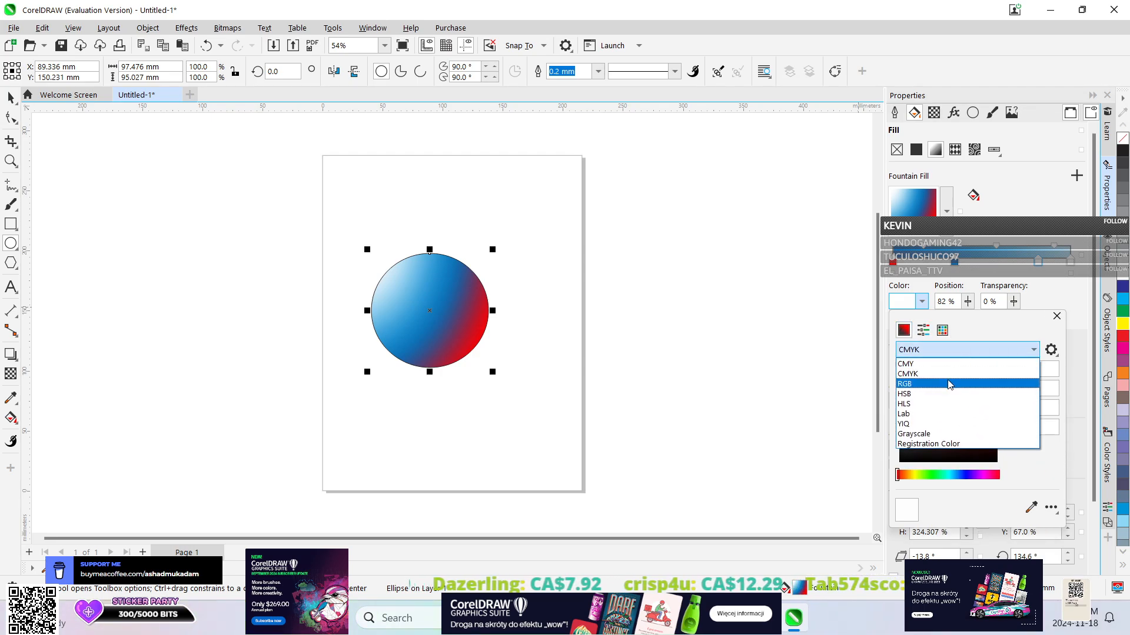
click(947, 384)
drag(943, 477, 949, 478)
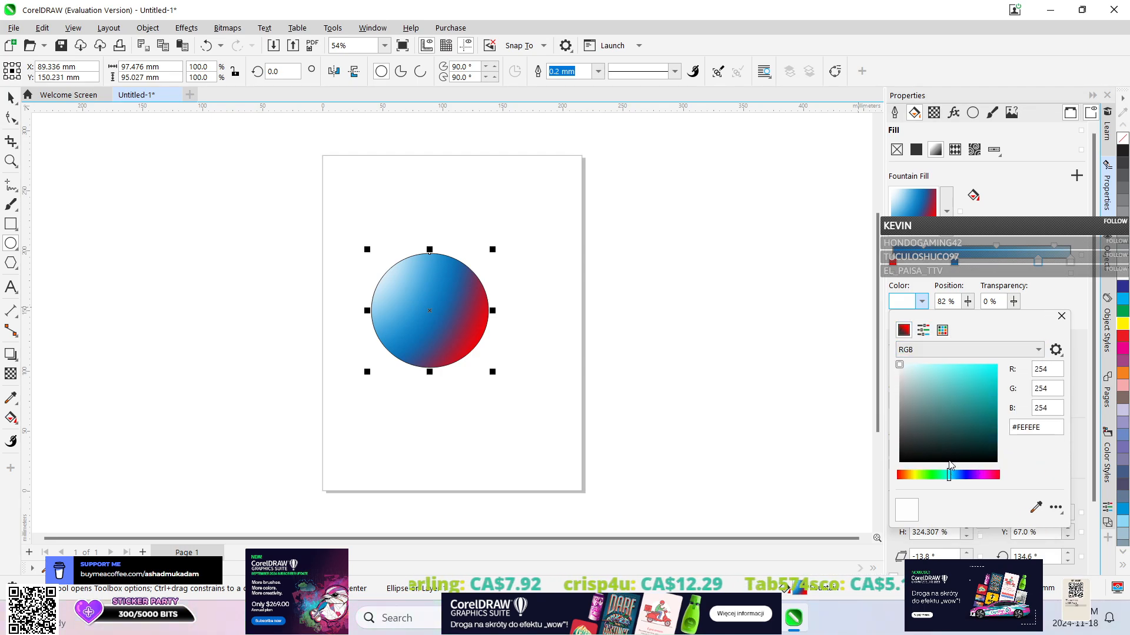
drag(986, 368, 988, 370)
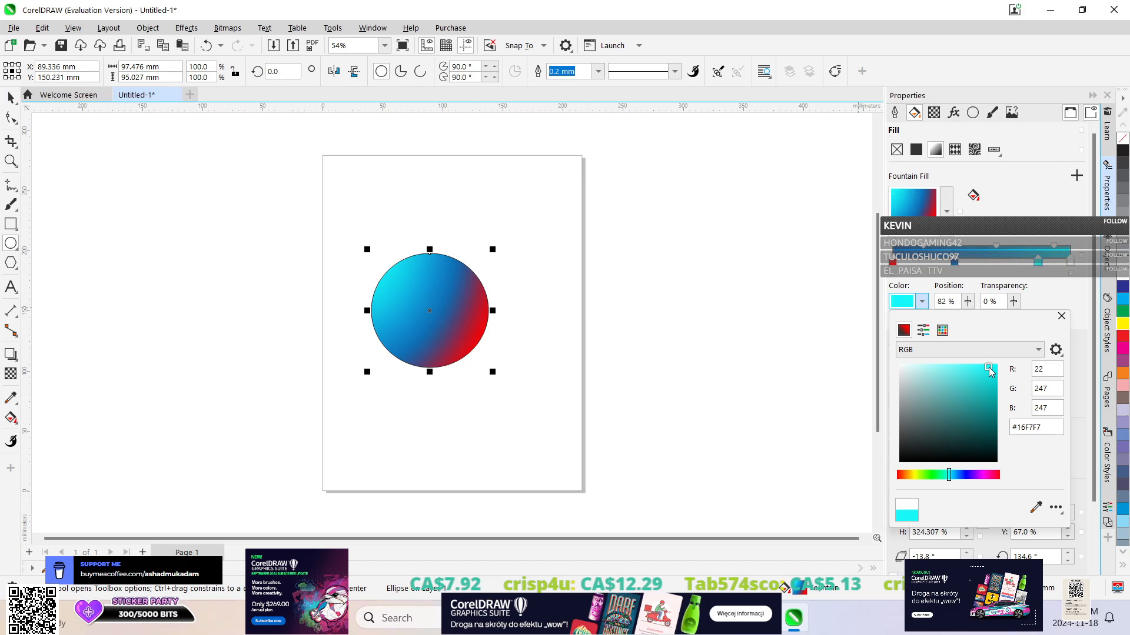
click(996, 251)
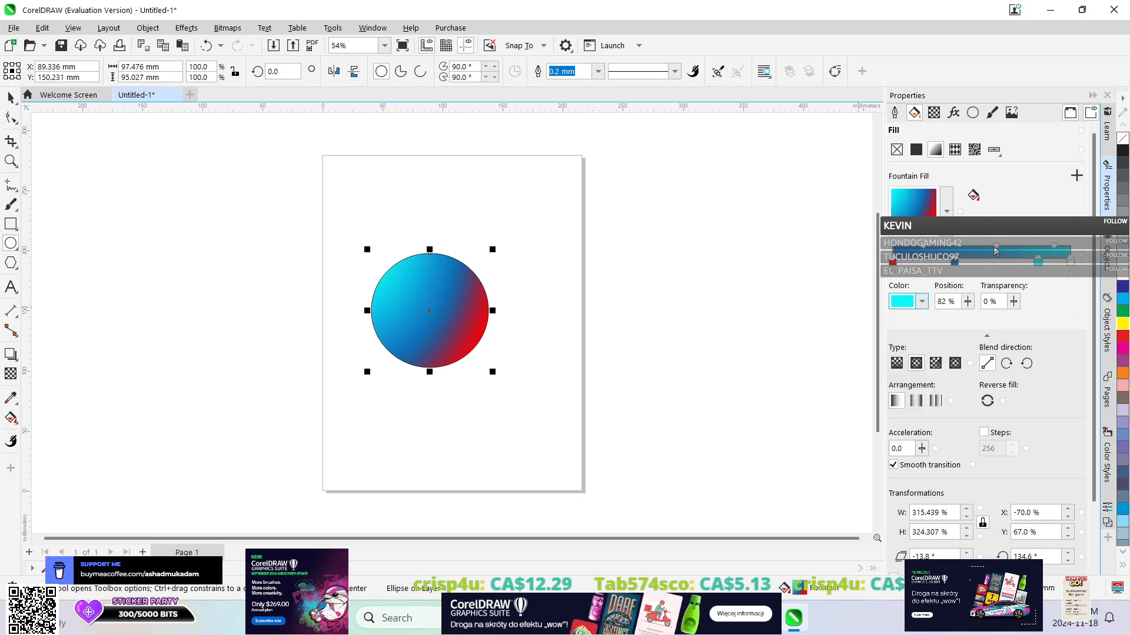
Recolor the fountain fill's white end node at the 100% position to green #0FD65B using the RGB model.
click(1068, 263)
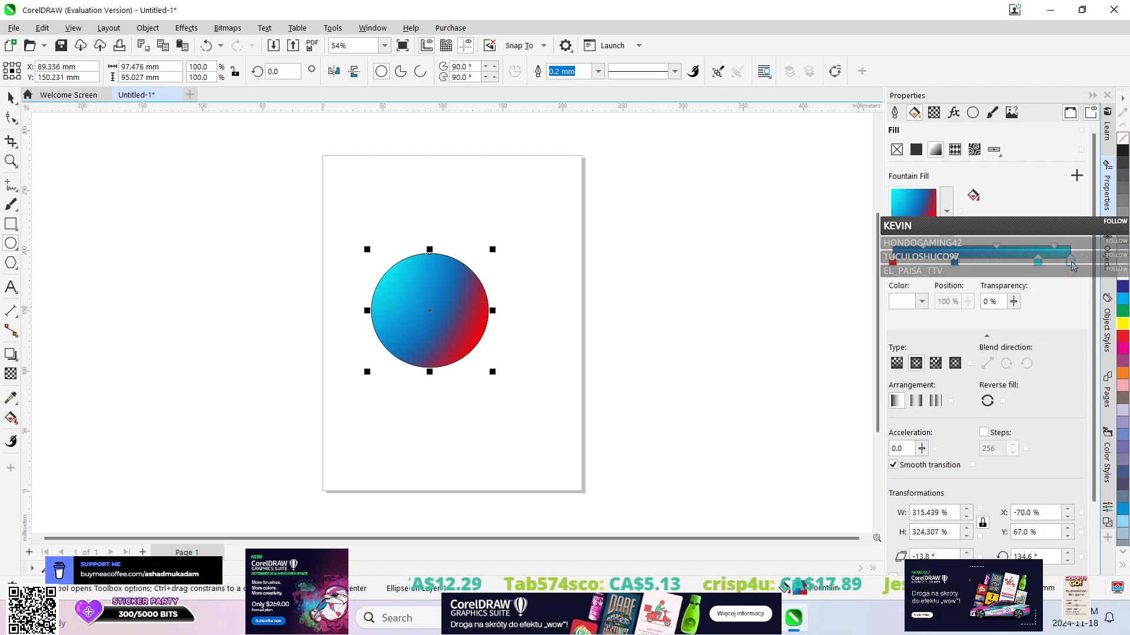
click(922, 301)
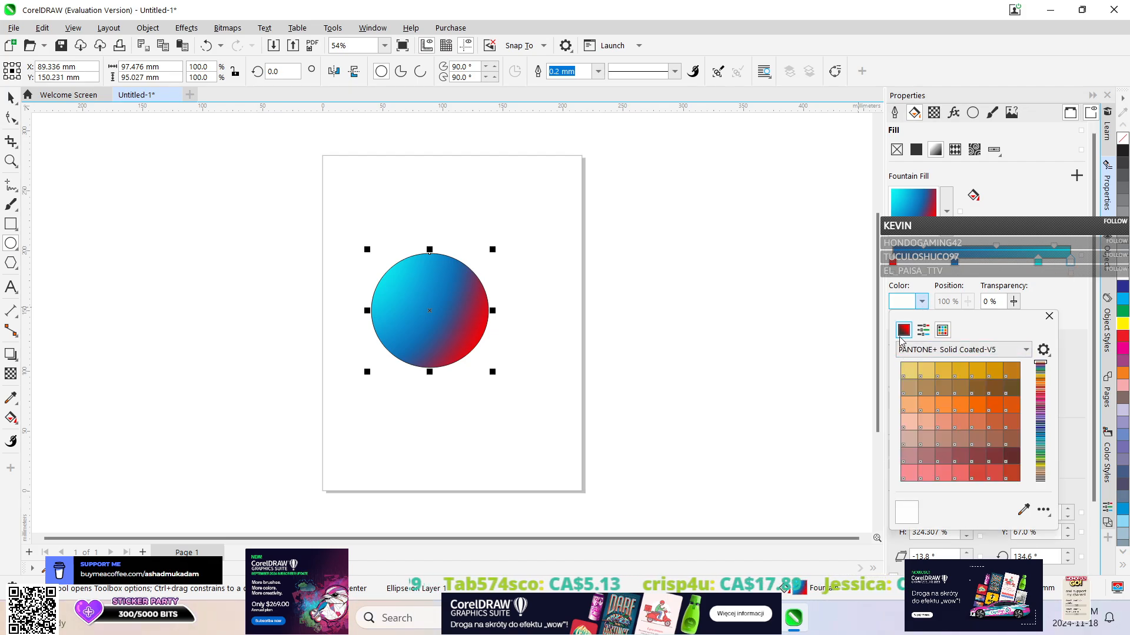
click(901, 335)
click(941, 350)
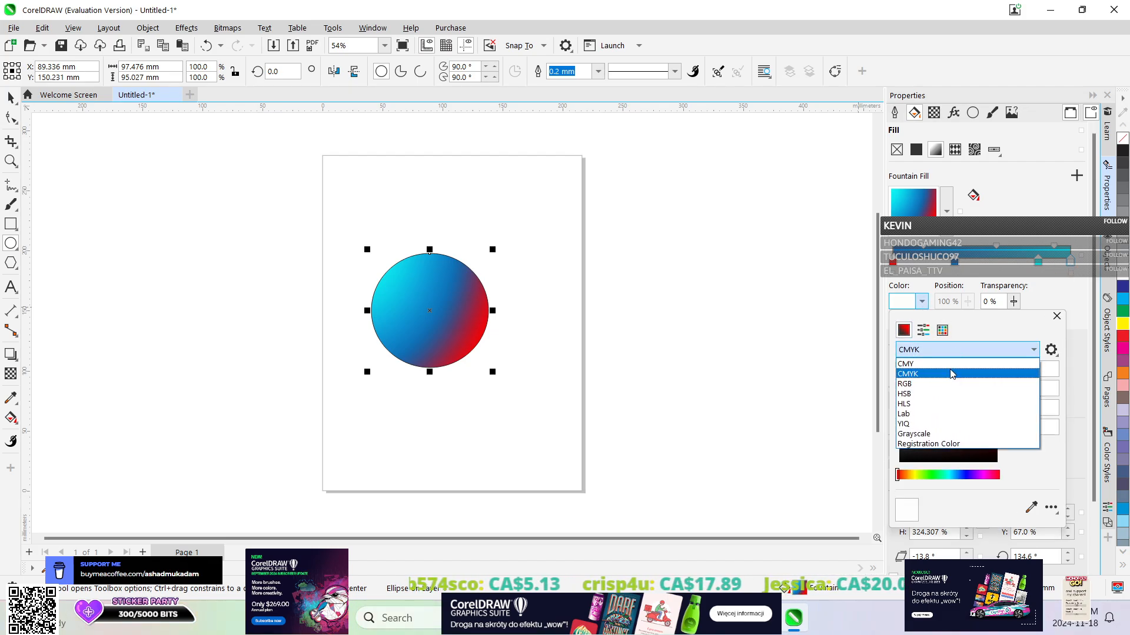
click(904, 383)
drag(953, 389, 940, 431)
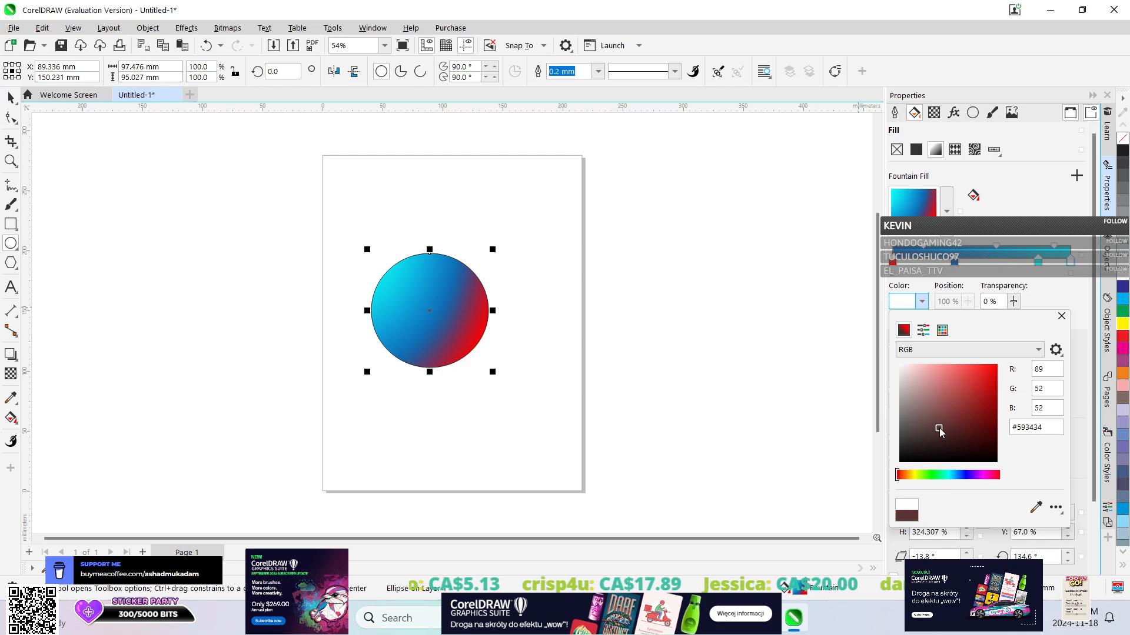
click(938, 474)
drag(953, 391, 990, 382)
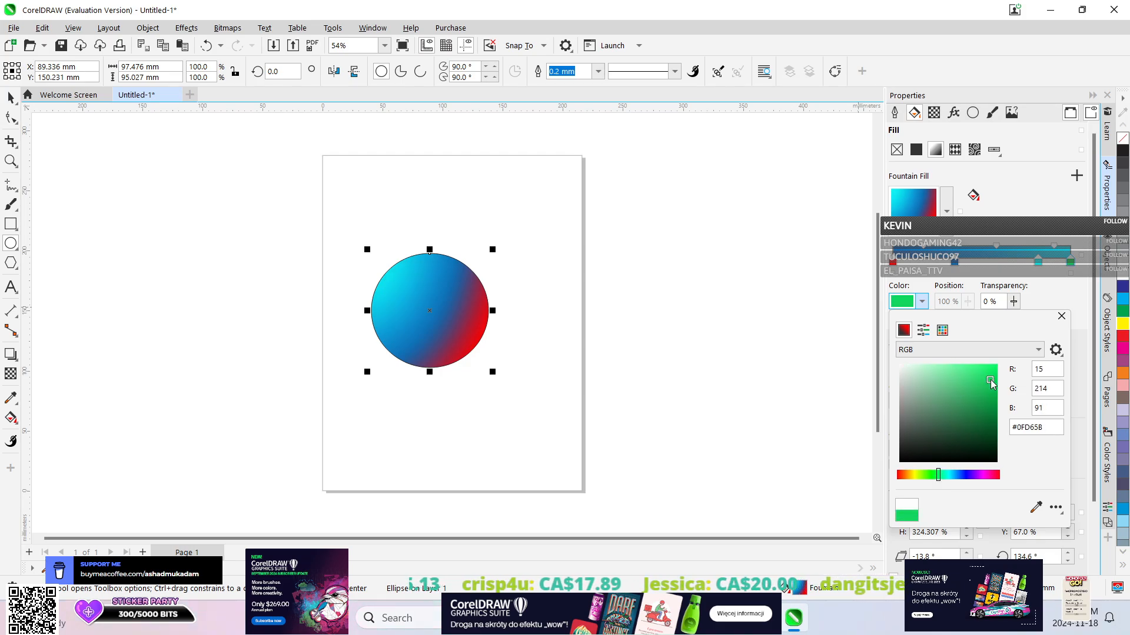
click(818, 162)
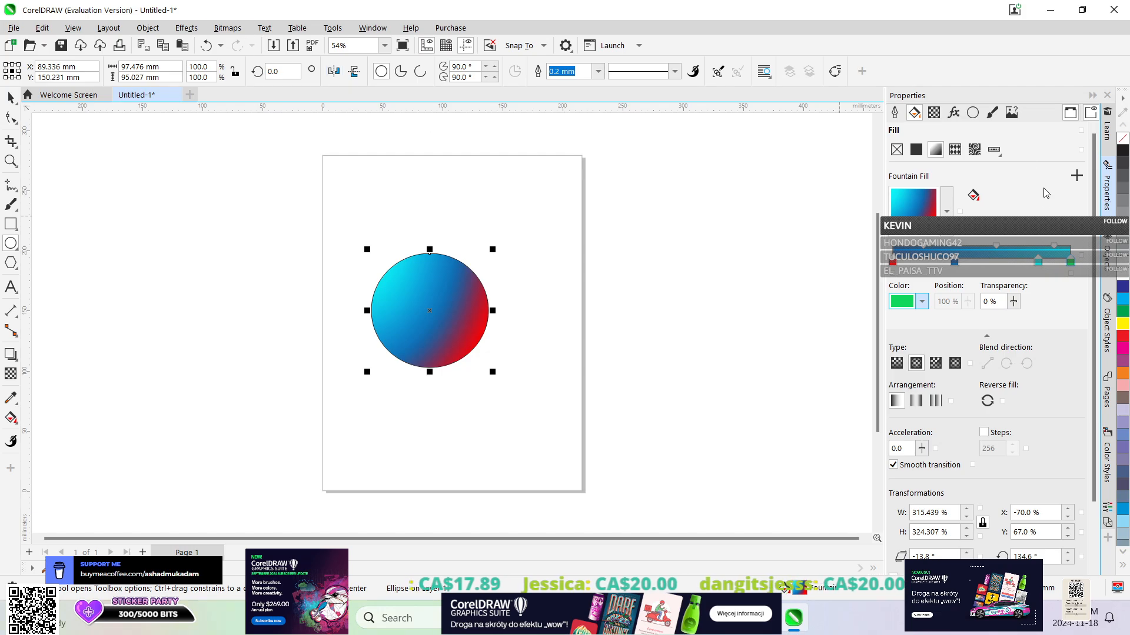
Browse the bitmap effect presets for the ellipse, filtering by the Uncategorized and Color categories and returning to all categories.
click(953, 112)
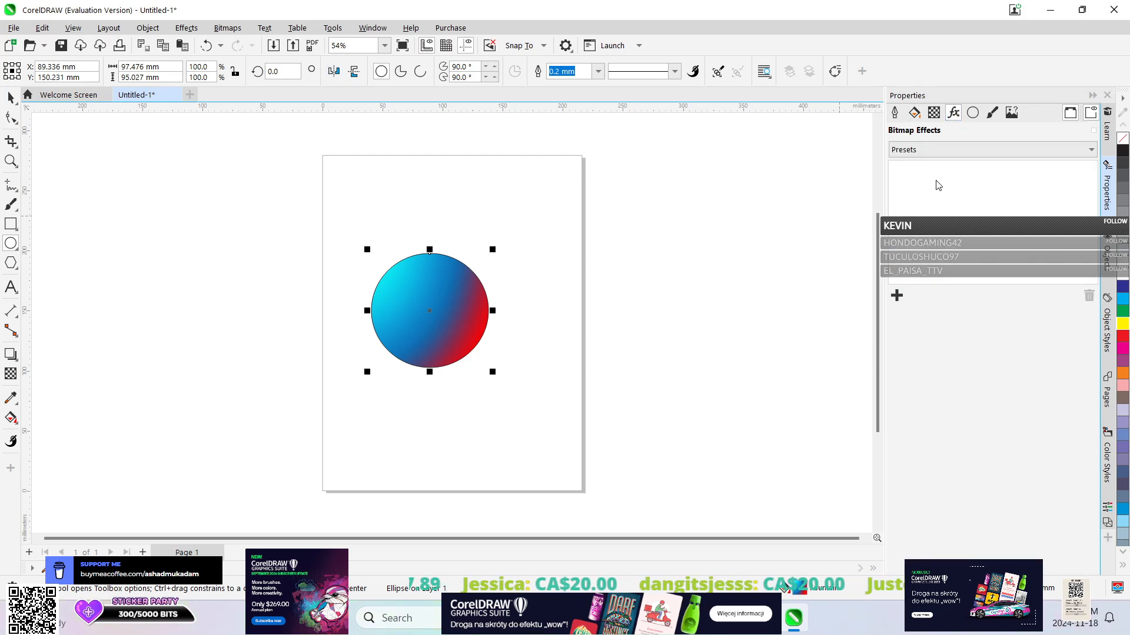
click(955, 152)
scroll(1006, 287, down, 5)
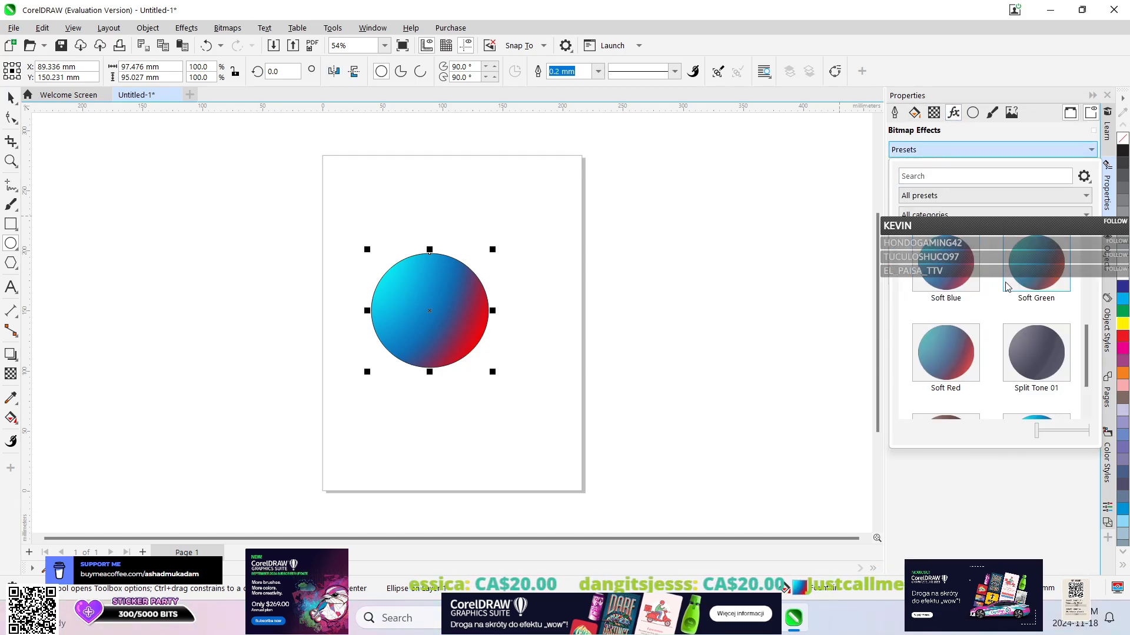
scroll(1006, 287, up, 5)
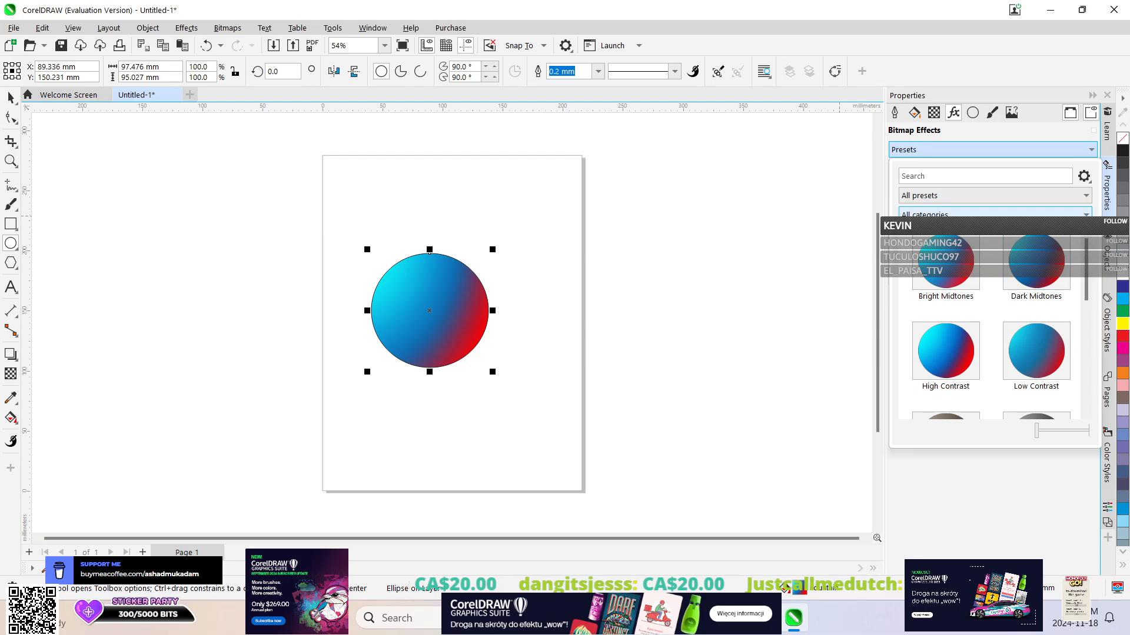
click(976, 215)
click(970, 247)
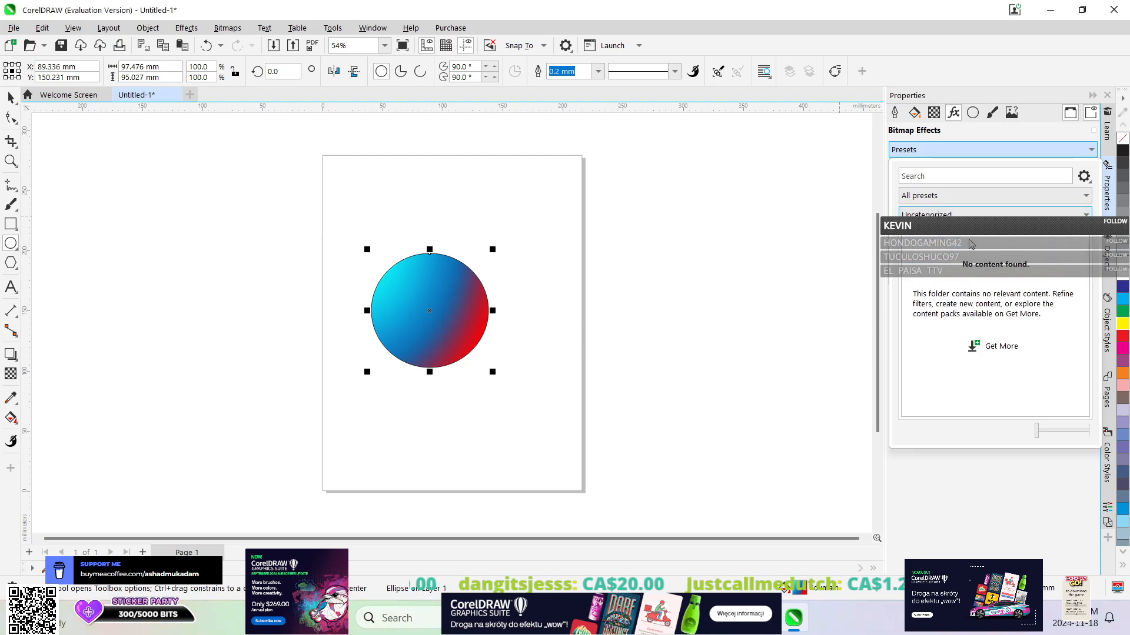
click(967, 215)
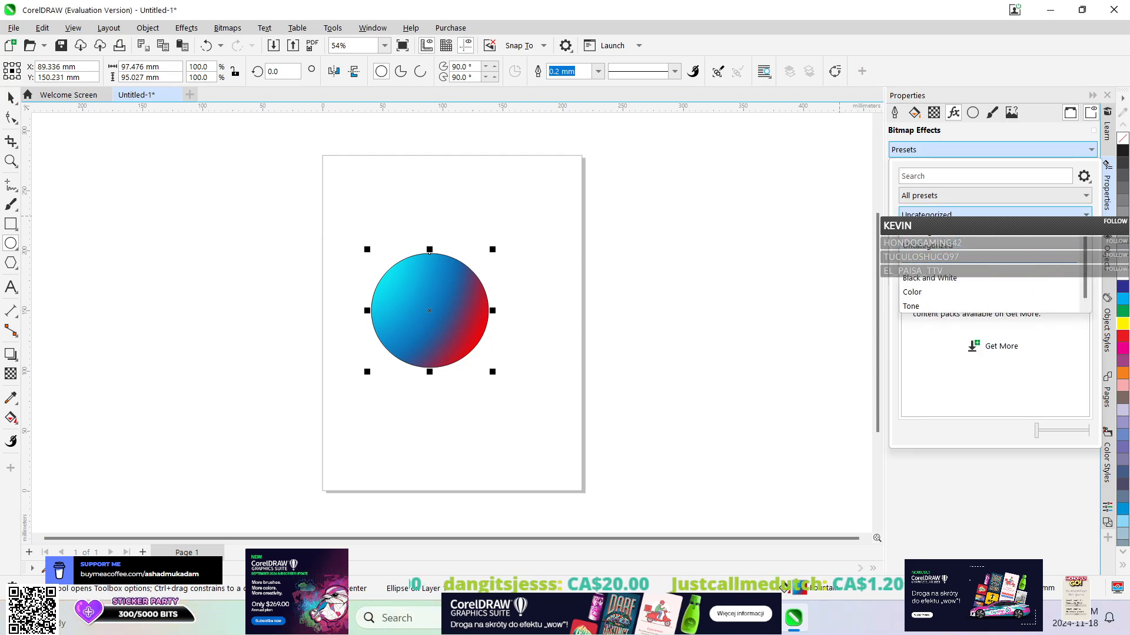
click(969, 294)
click(965, 215)
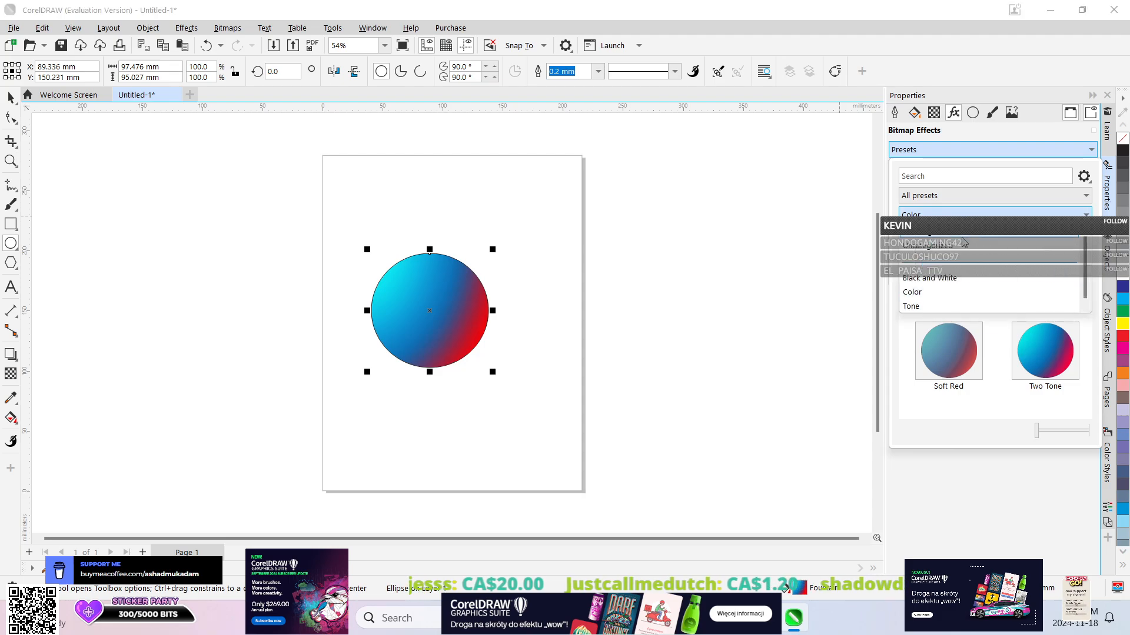
click(967, 234)
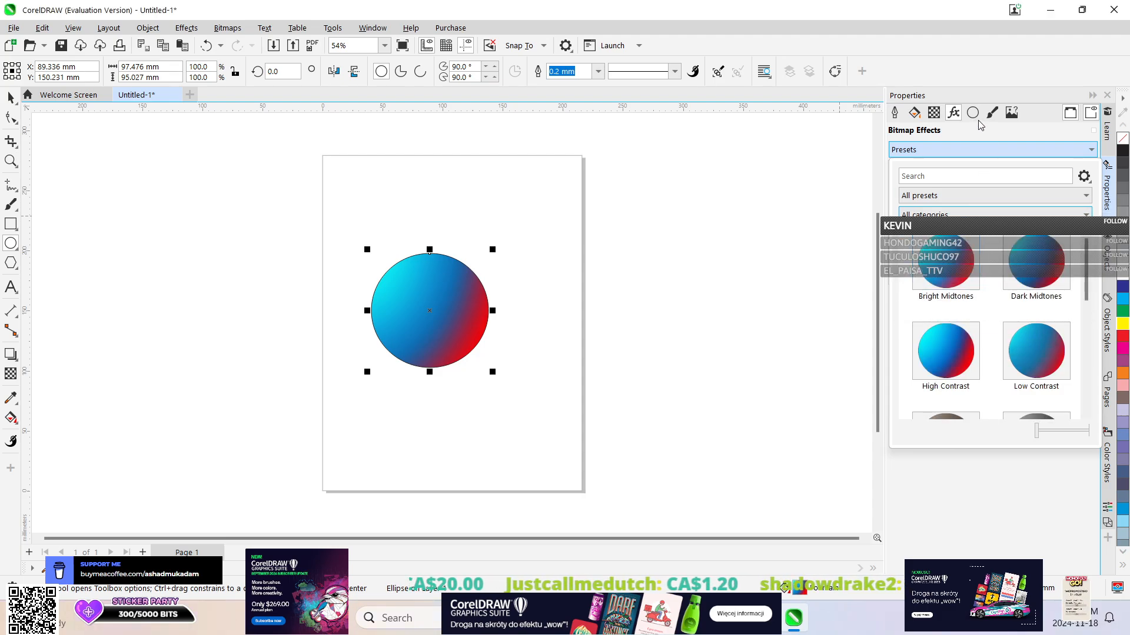
click(947, 200)
click(948, 203)
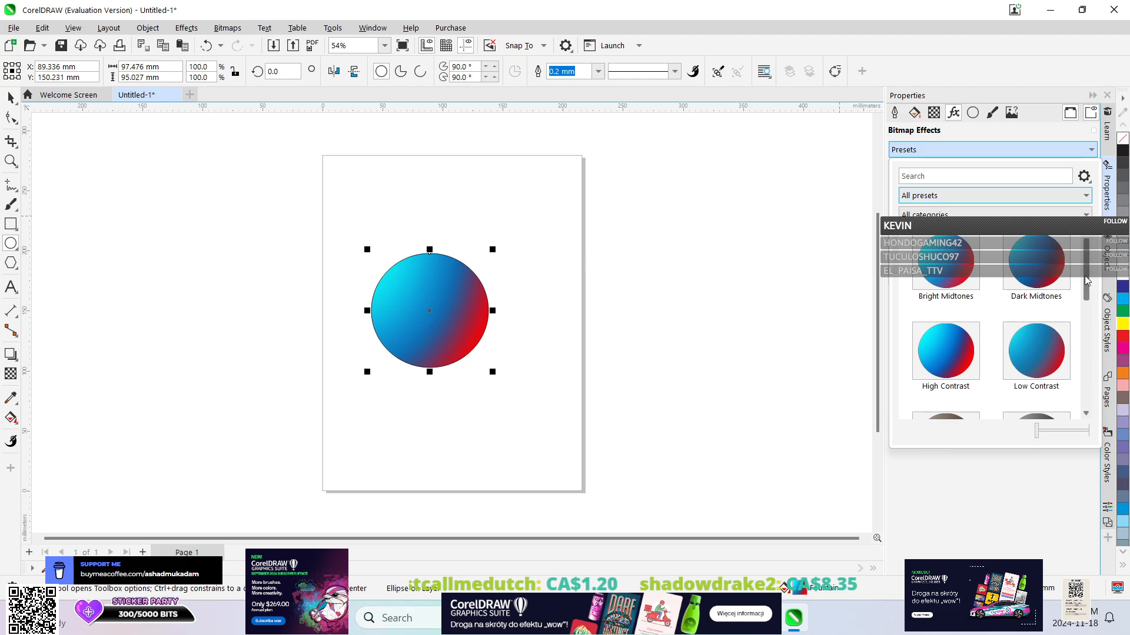
Apply the Sphere 3D effect to the fountain-filled ellipse with the percentage set to 49.
scroll(1071, 371, down, 5)
scroll(1071, 405, up, 5)
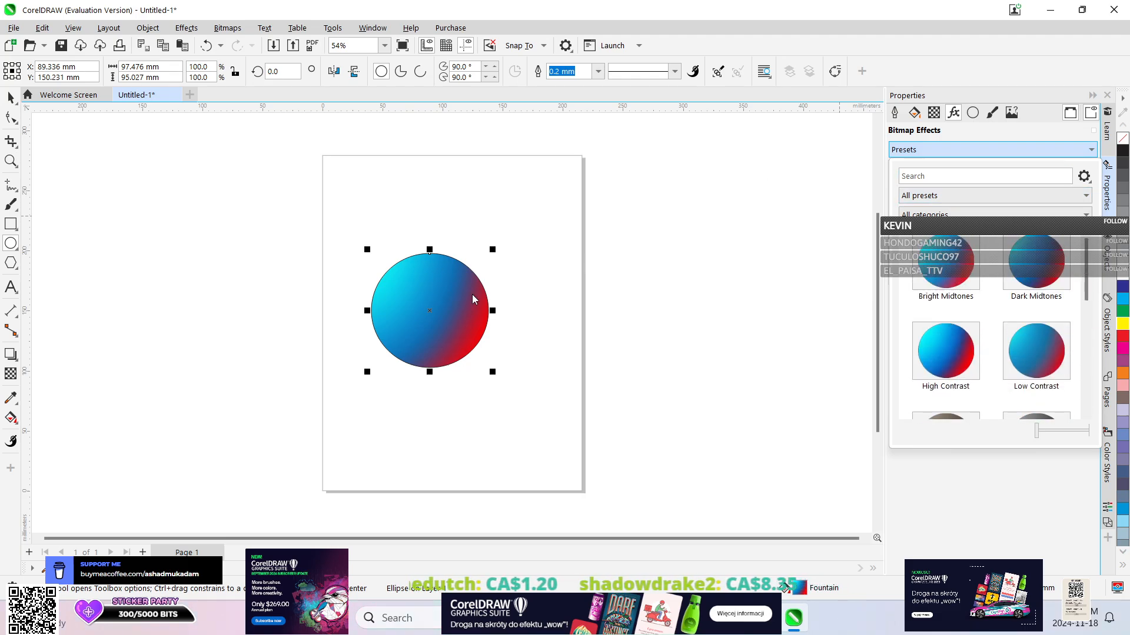
click(920, 116)
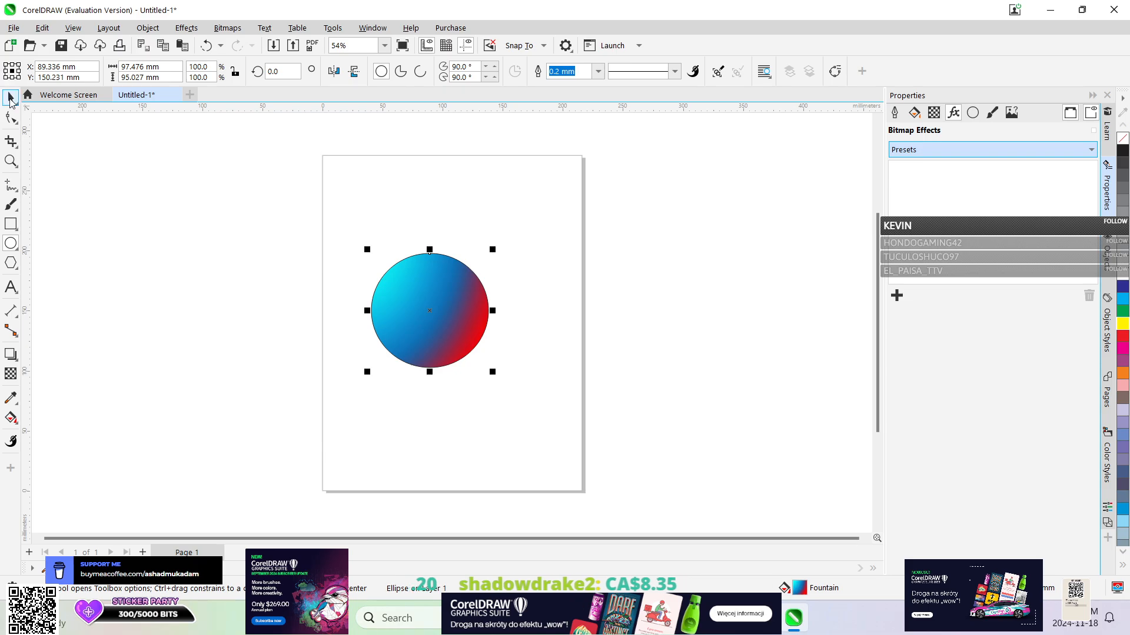
drag(341, 214, 523, 407)
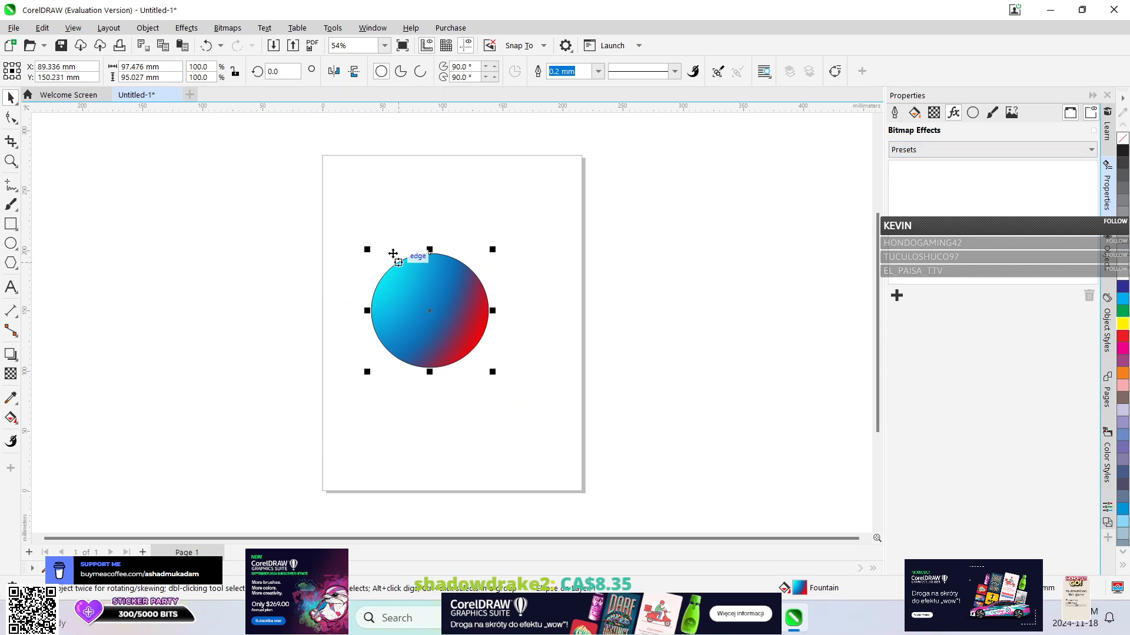
click(258, 29)
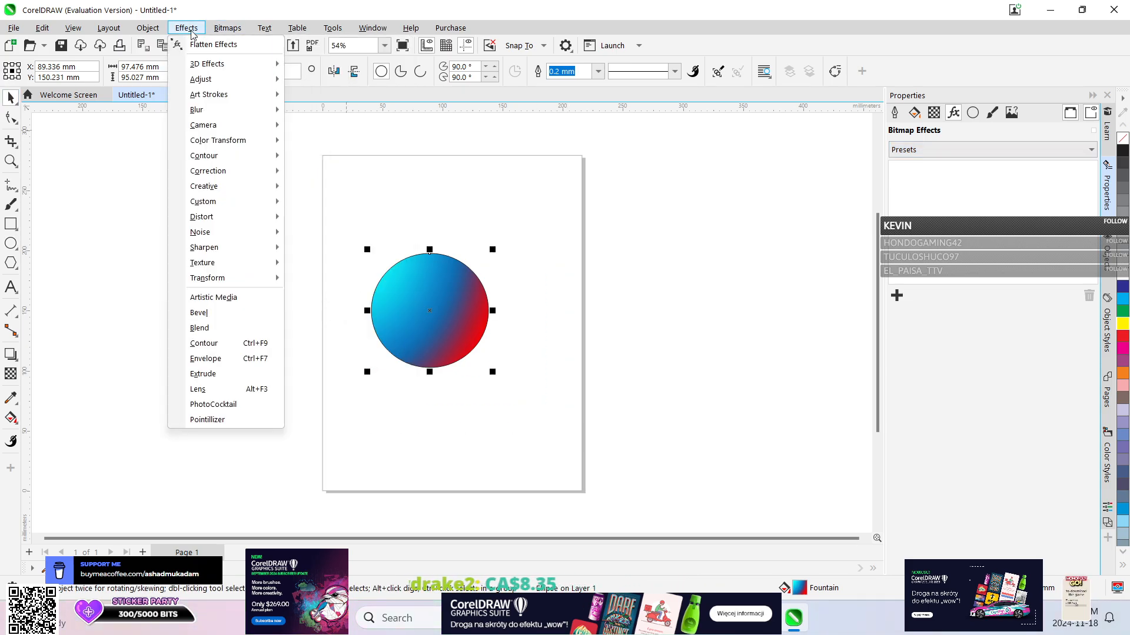
mouse_move(230, 63)
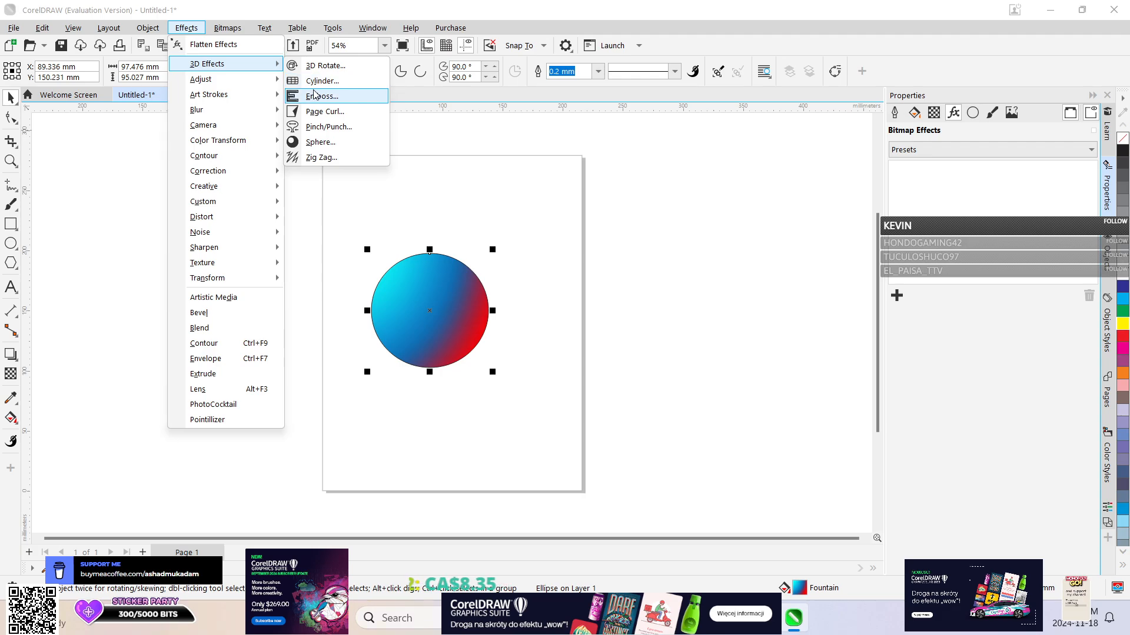
click(337, 147)
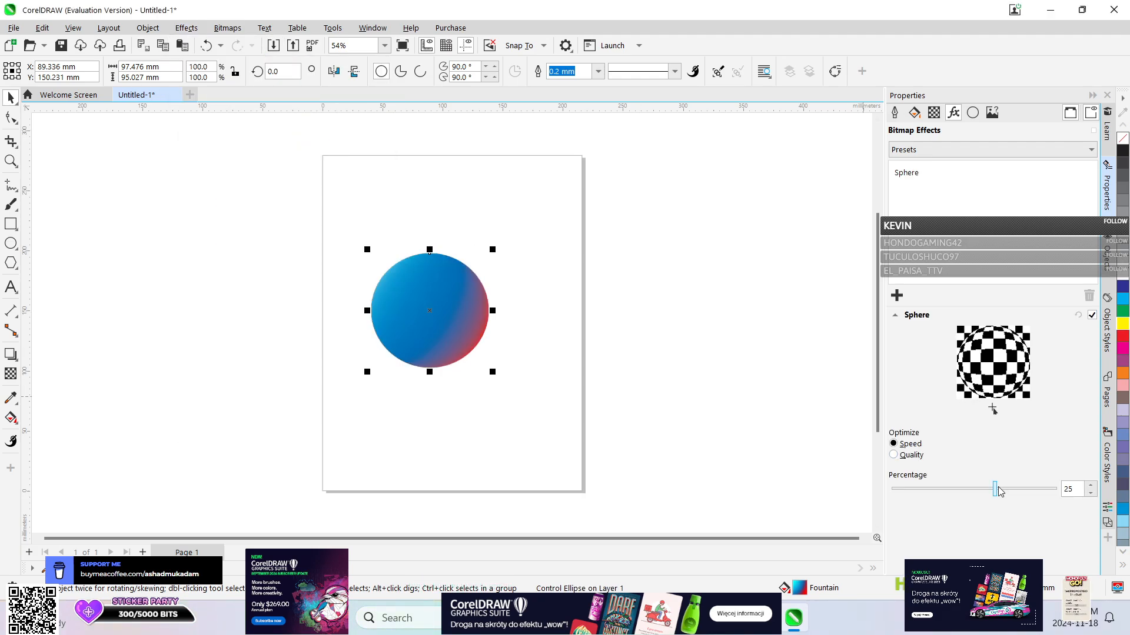
mouse_move(998, 492)
mouse_down()
mouse_move(882, 497)
mouse_move(1031, 488)
mouse_move(1014, 485)
mouse_up()
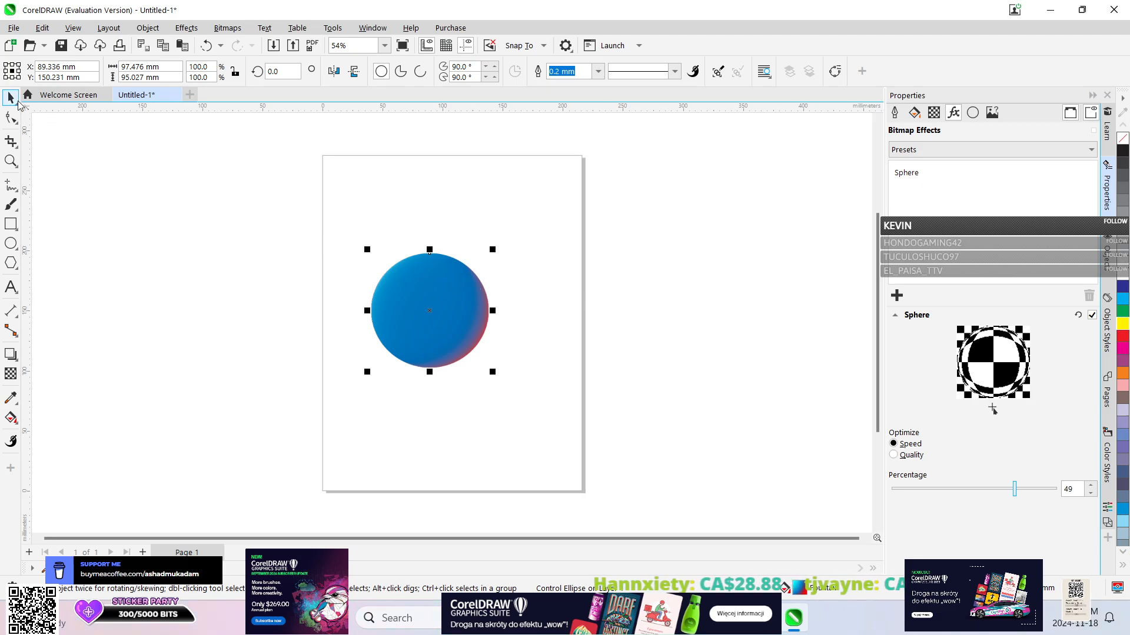
Reselect the ellipse and rotate it freehand to an angle of about 237 degrees.
click(447, 303)
click(444, 288)
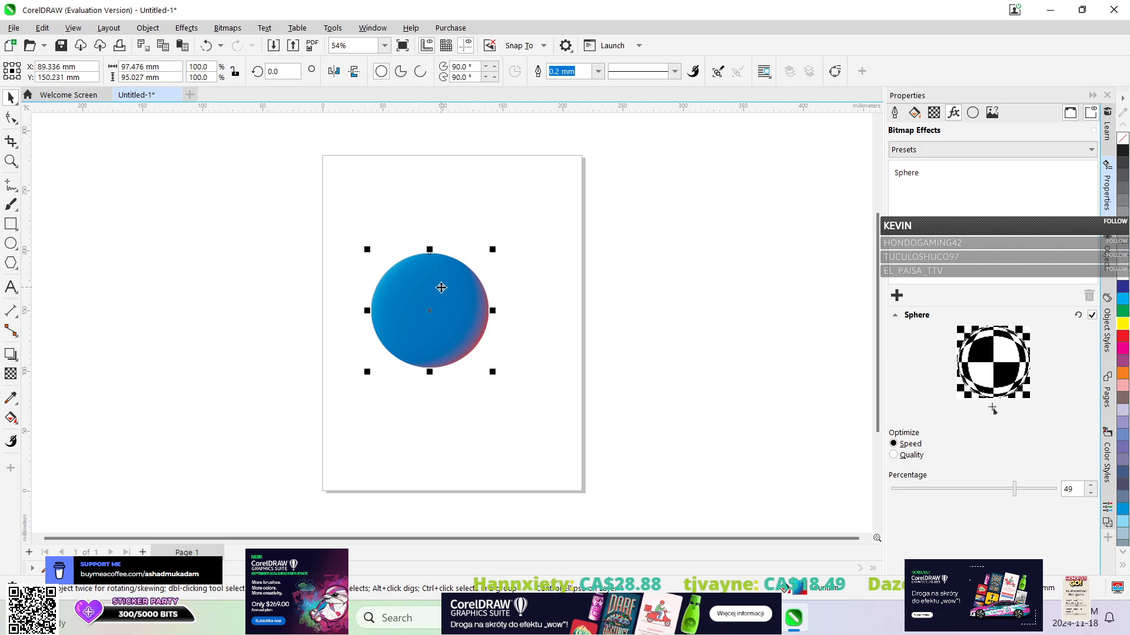
click(485, 442)
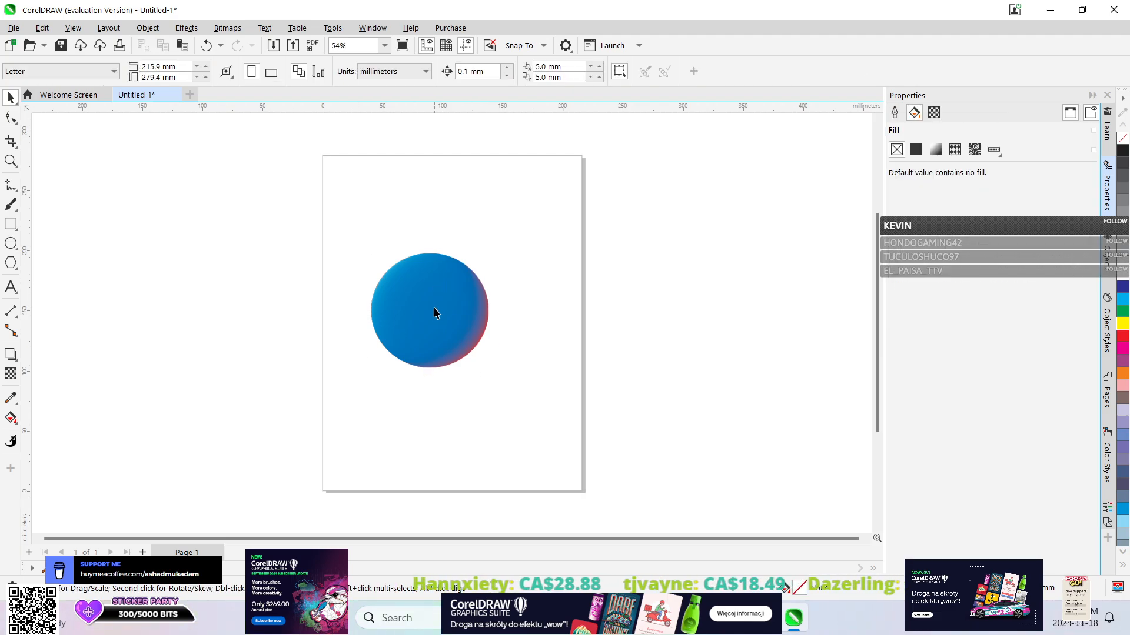
click(436, 299)
click(433, 283)
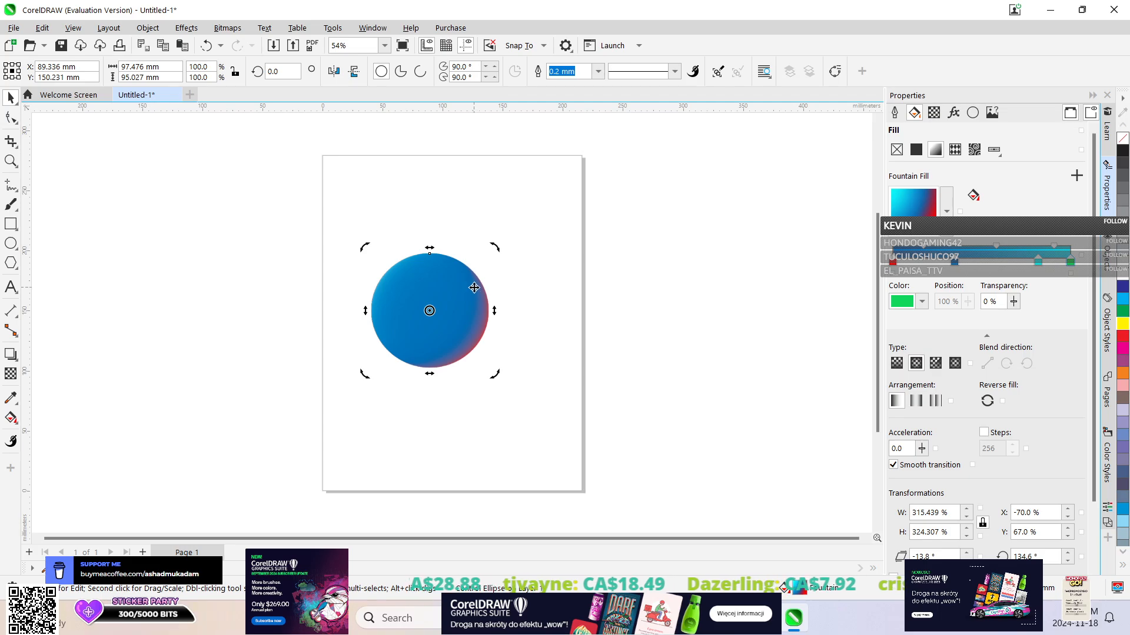
drag(494, 243, 443, 356)
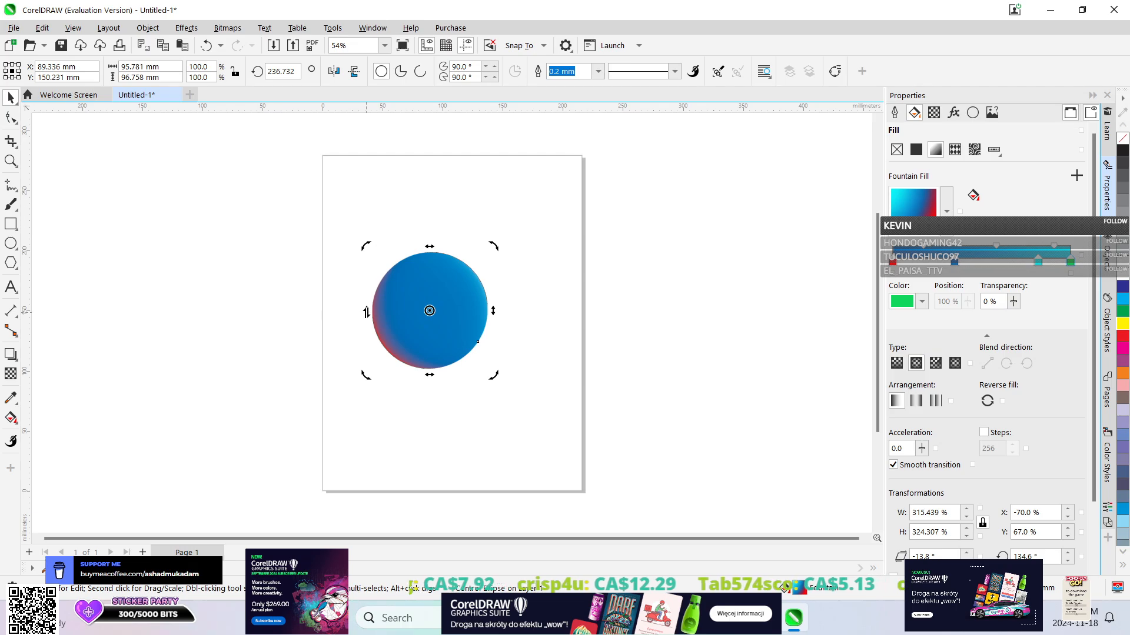
Skew the ellipse vertically and horizontally into a slanted shape about 231 by 83 mm, moving it back across the page.
drag(366, 312, 493, 386)
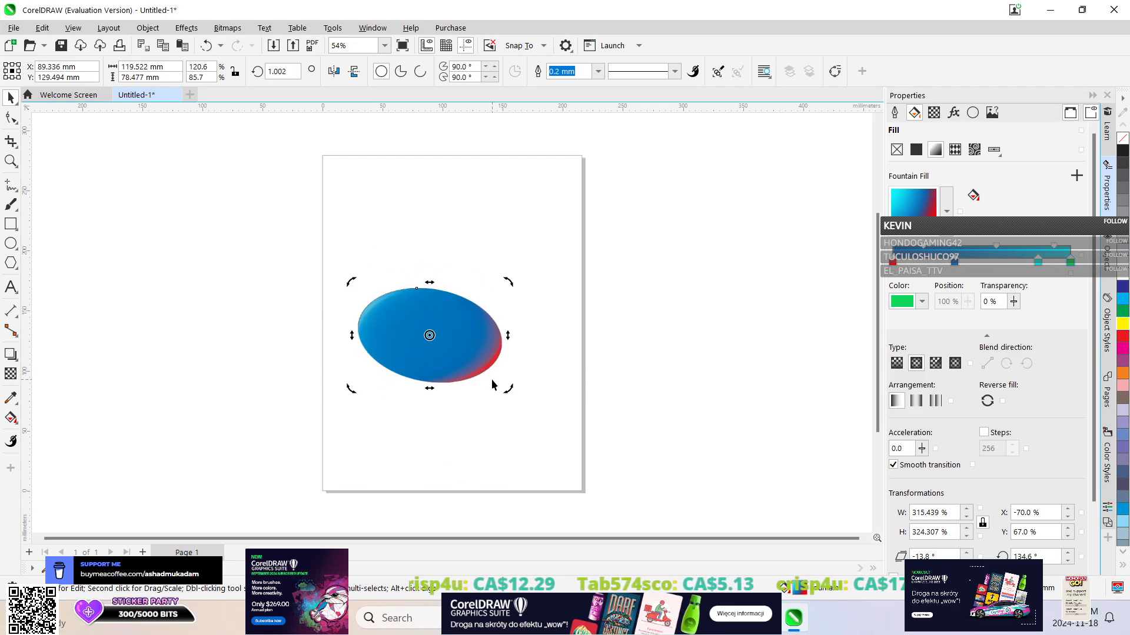
drag(429, 286, 200, 361)
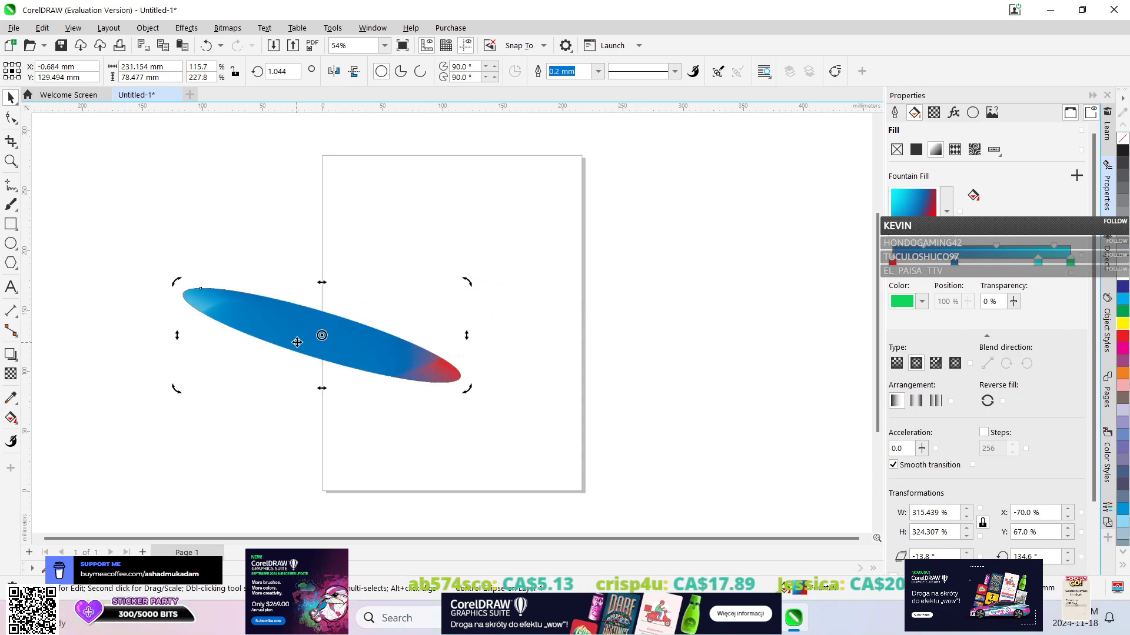
drag(297, 335, 421, 309)
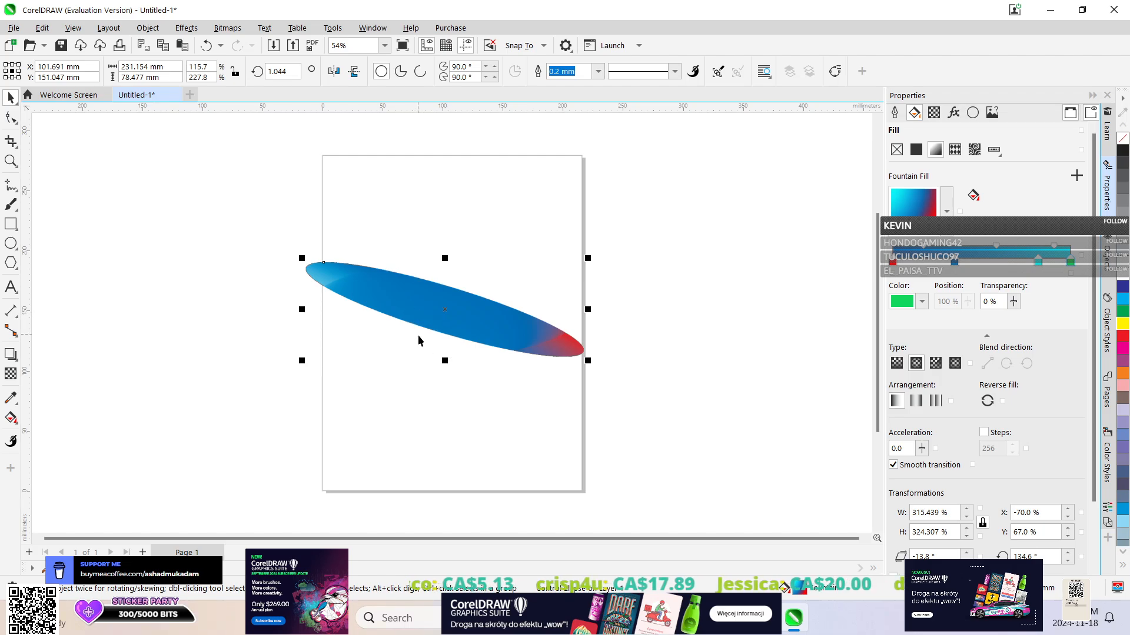
click(439, 300)
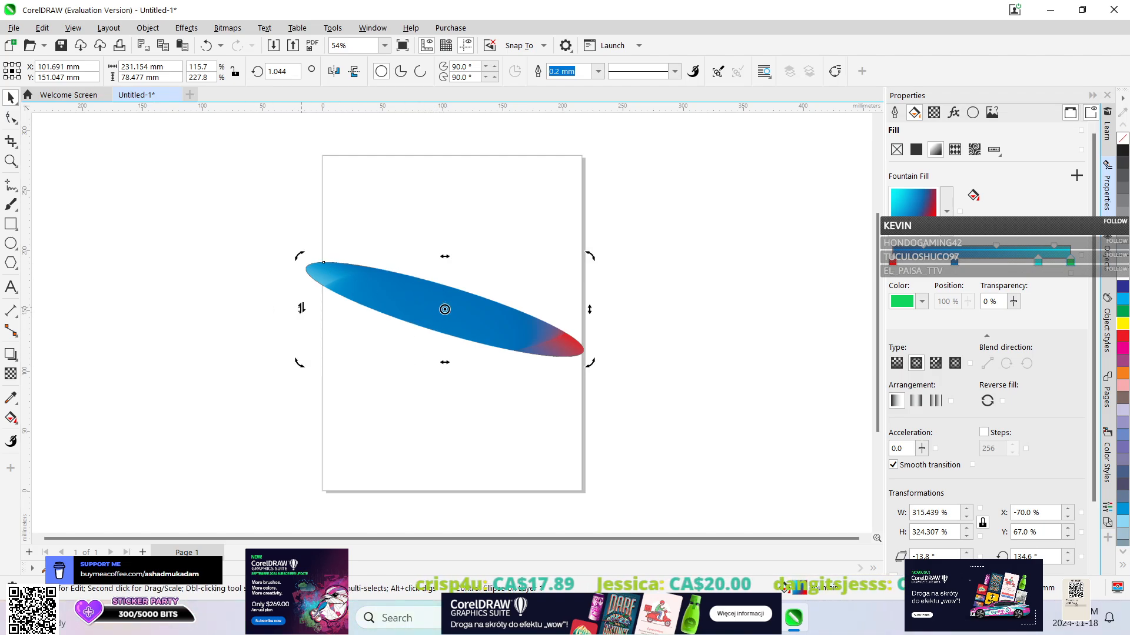
drag(301, 308, 286, 480)
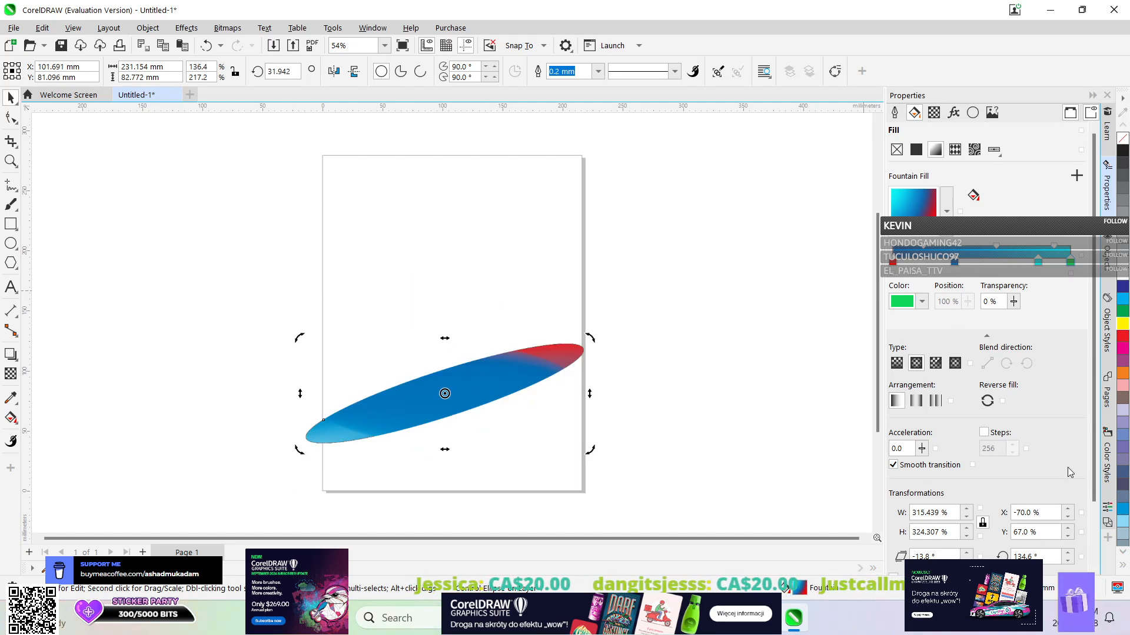
Set the percentage of the skewed ellipse's Sphere effect to 100.
click(953, 112)
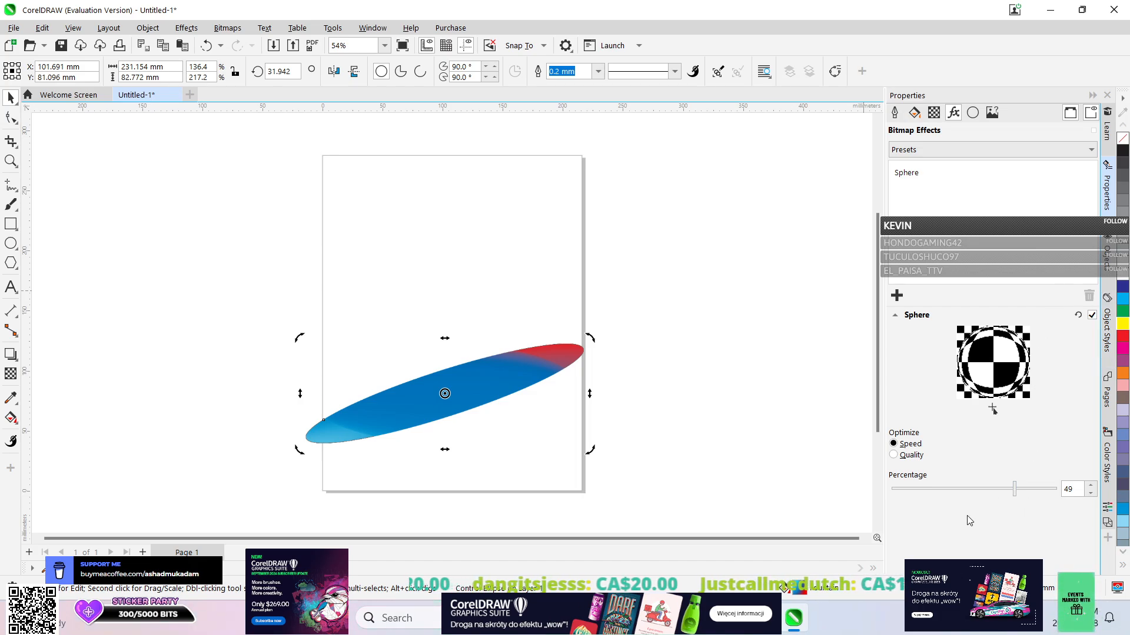
drag(1015, 489, 1057, 489)
Close the ellipse document without saving and create a new blank Letter document in portrait orientation.
click(174, 96)
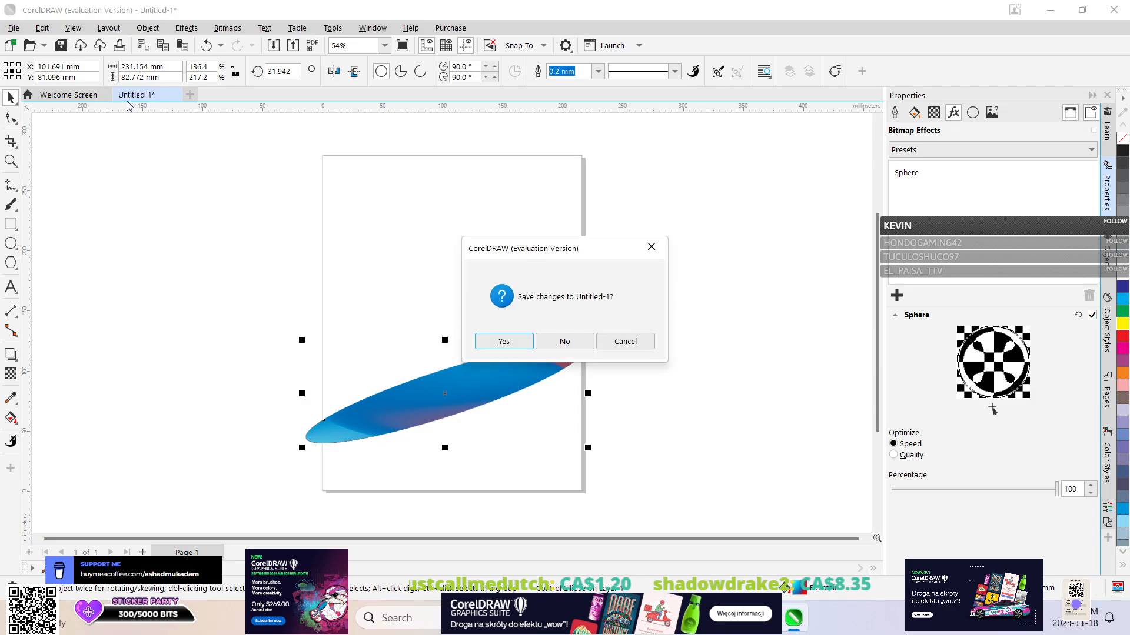
click(560, 339)
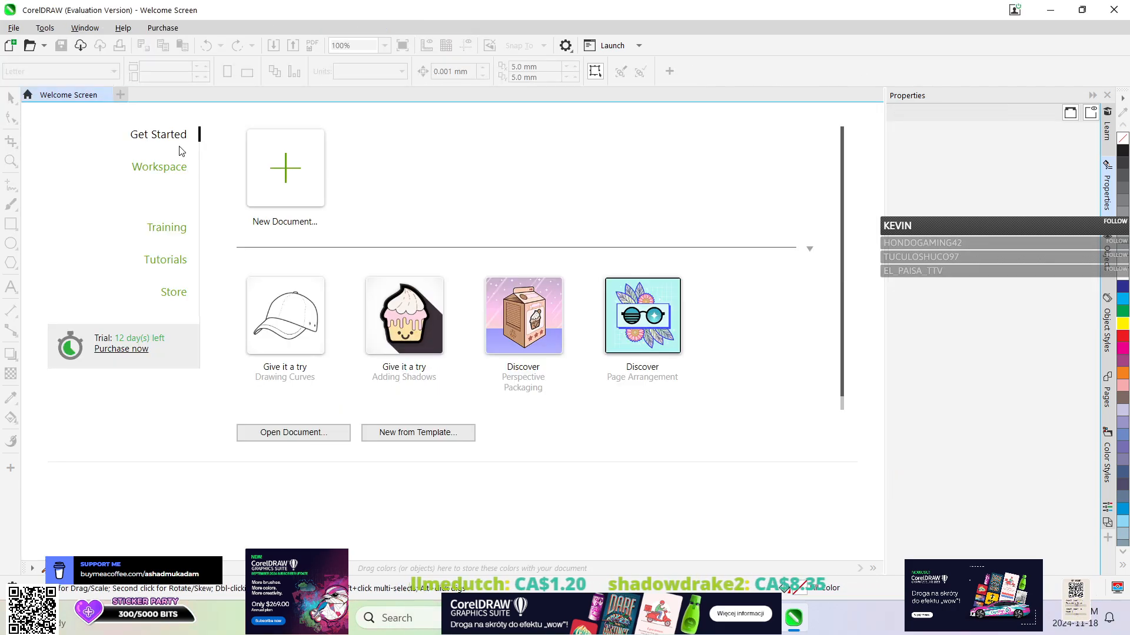
click(291, 172)
click(804, 523)
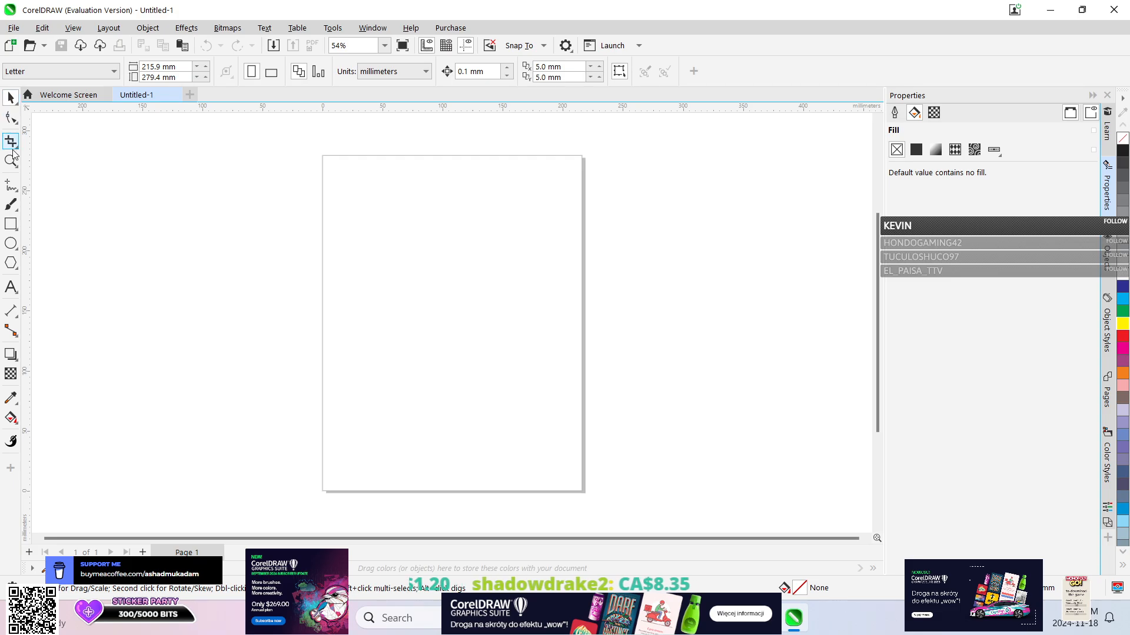
Draw a rectangle about 155 mm wide and 115 mm high near the middle of the page.
click(10, 160)
key(F6)
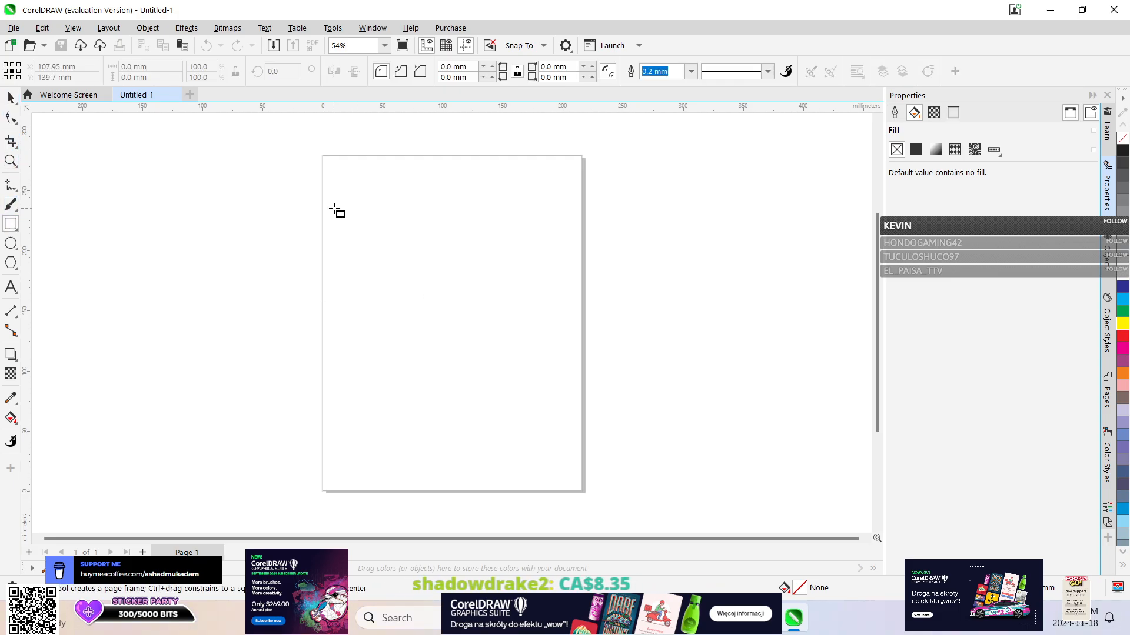
drag(352, 242, 538, 380)
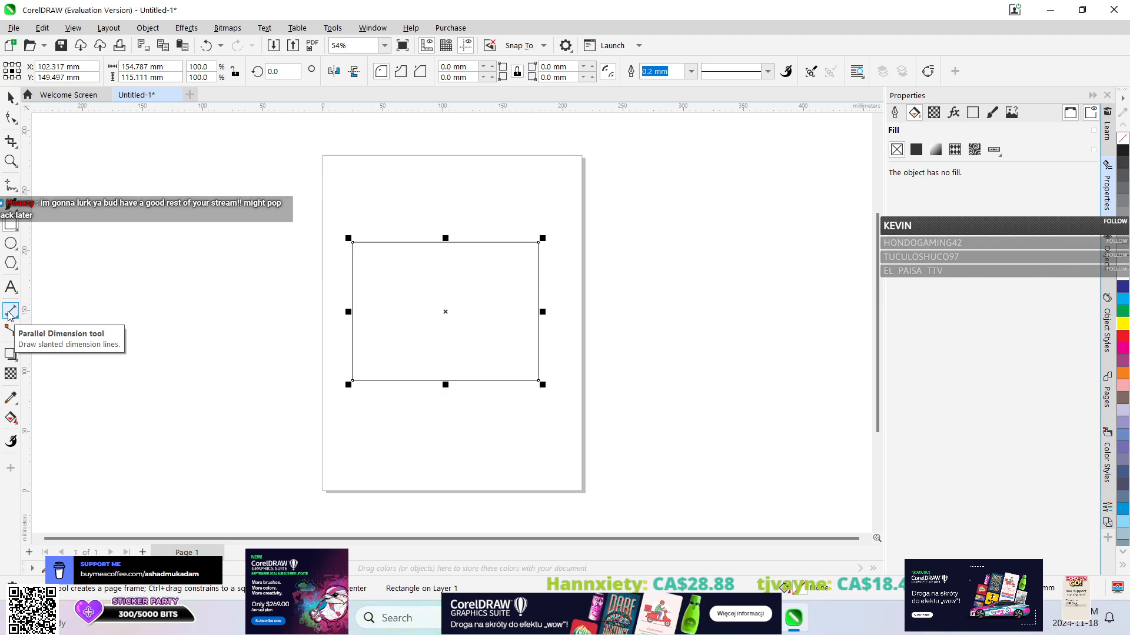
Try uniform transparency and a short black-to-white fountain fill on the rectangle, and undo the fill.
click(11, 374)
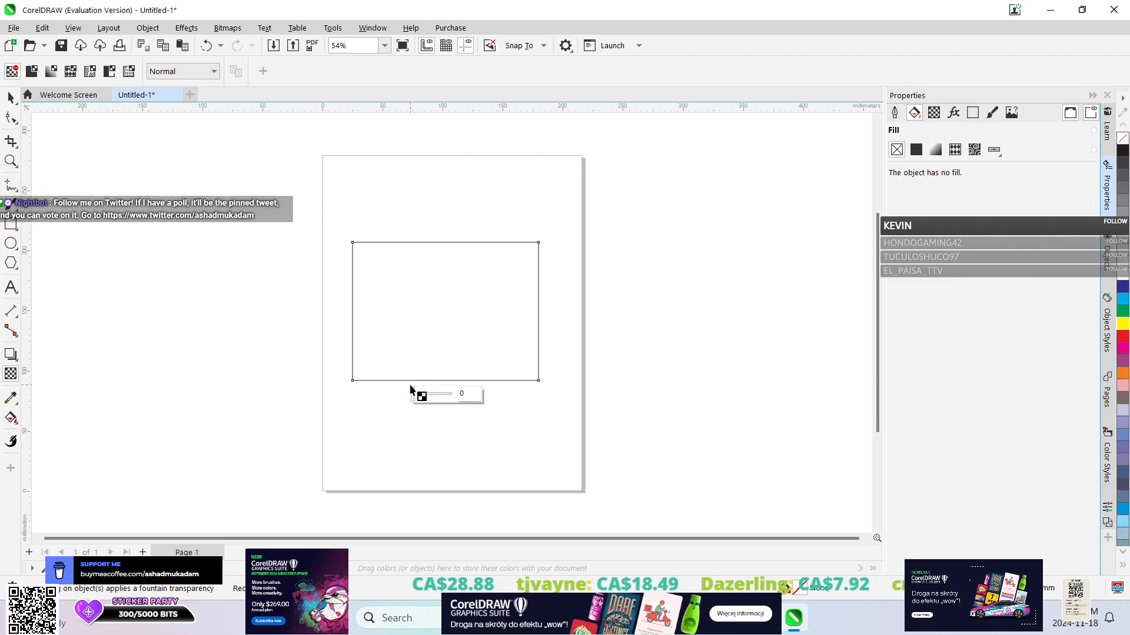
drag(414, 397, 383, 398)
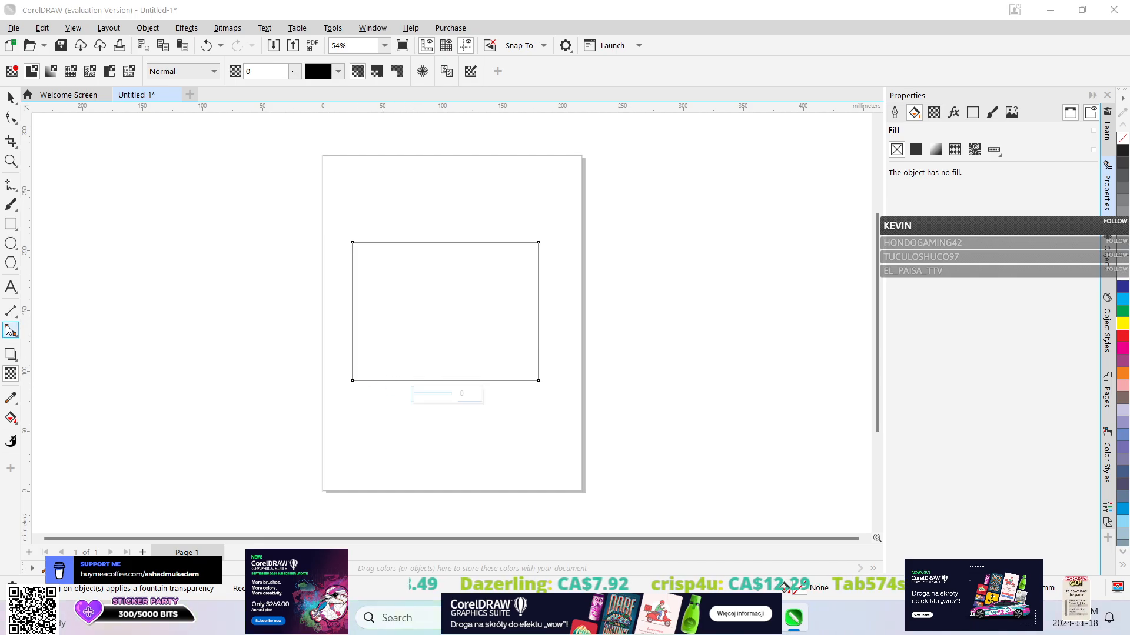
click(10, 421)
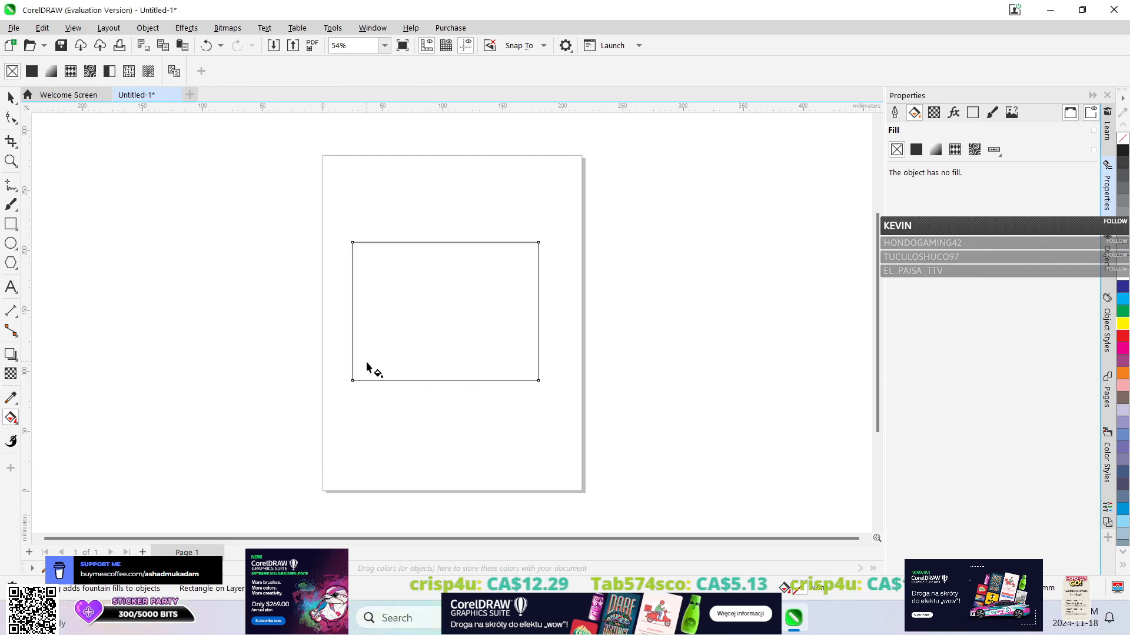
drag(366, 364, 442, 324)
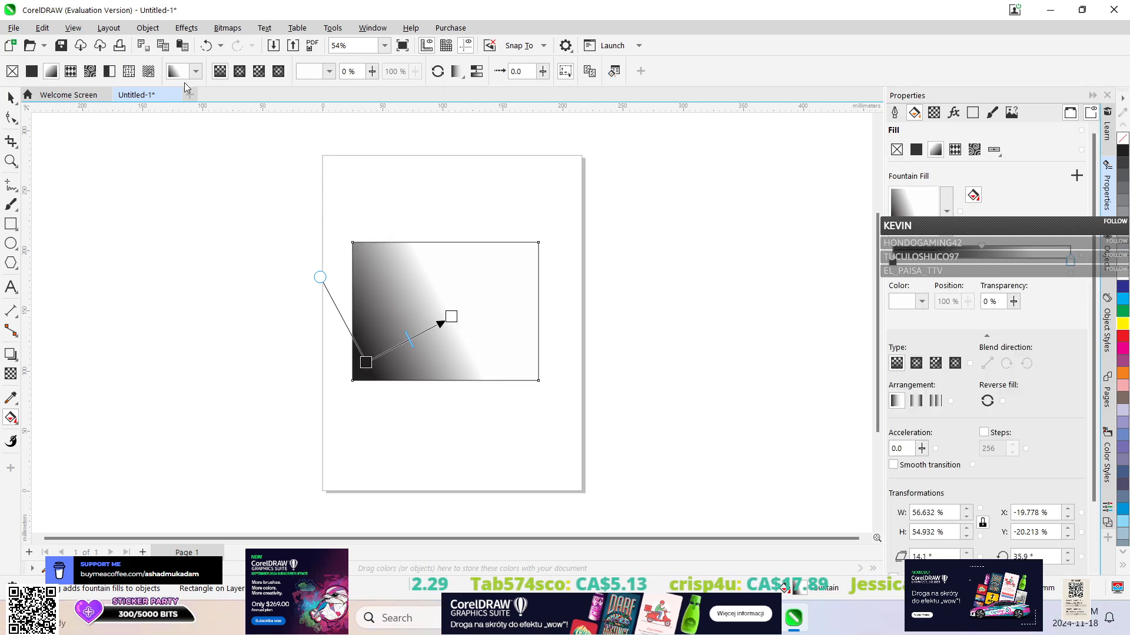
click(205, 46)
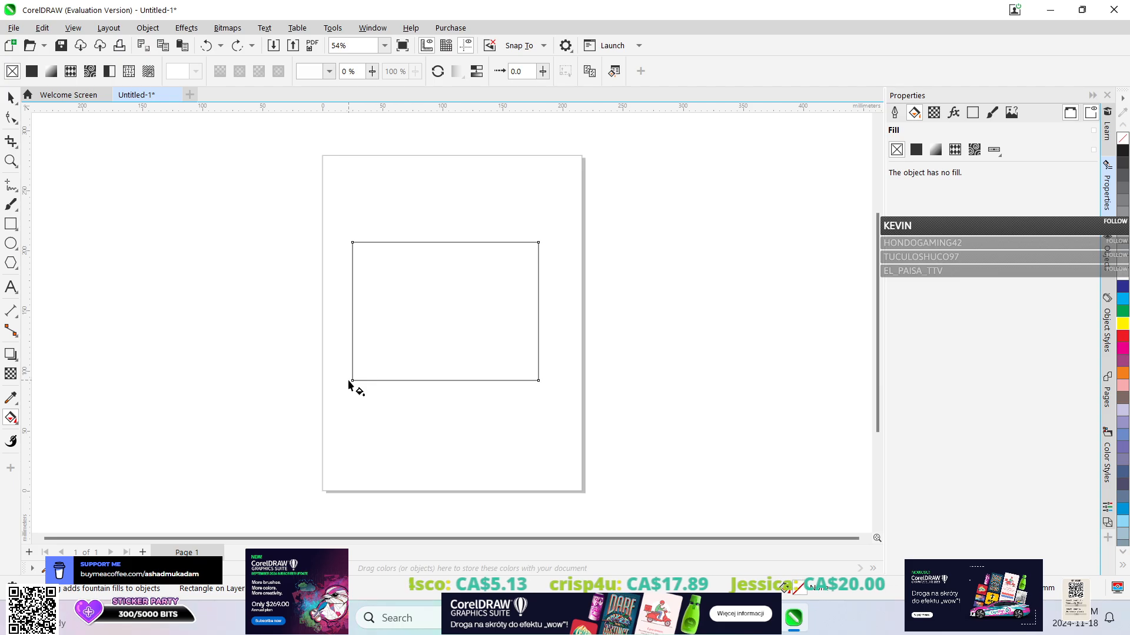
Apply a linear black-to-white fountain fill diagonally from the rectangle's lower-left corner to its upper-right corner.
drag(354, 382, 547, 240)
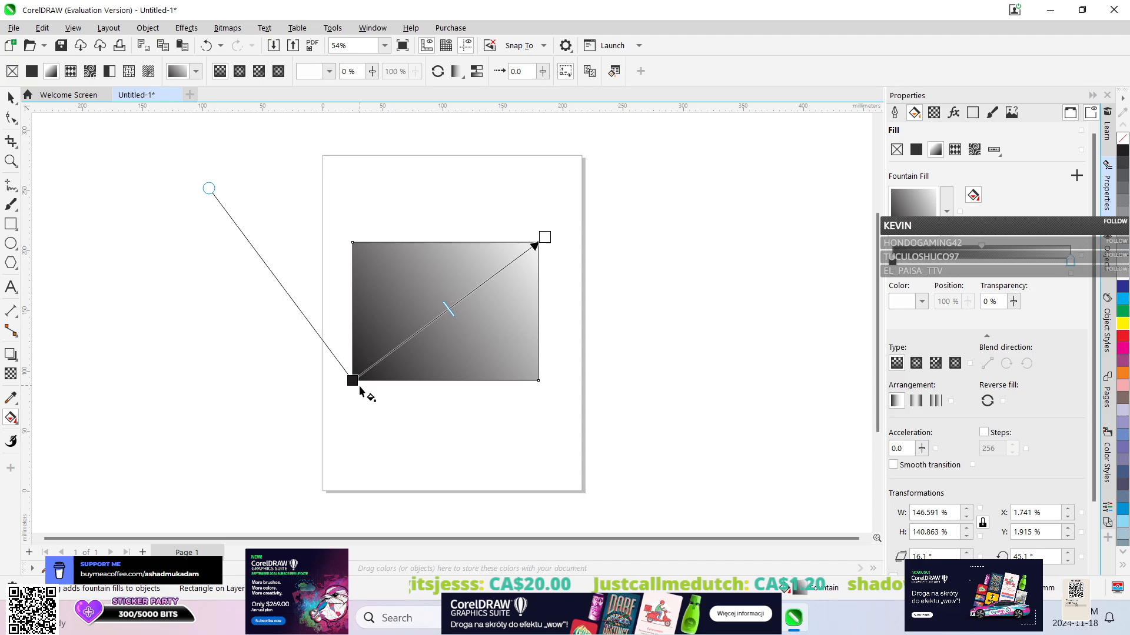
click(10, 97)
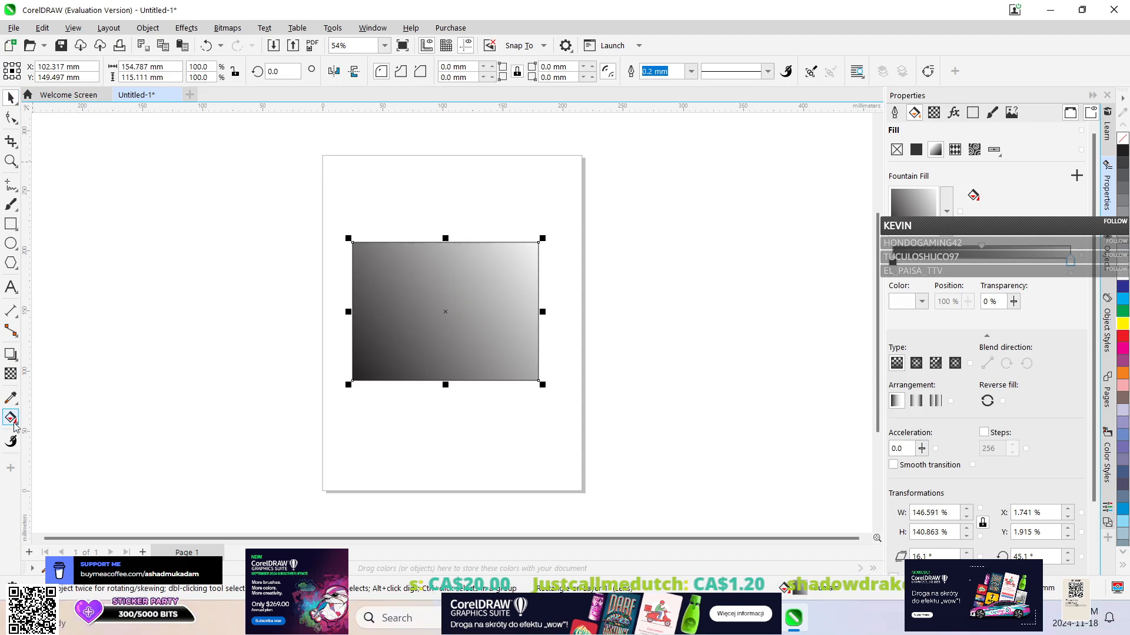
Recolor the fountain fill's black start node at the rectangle's lower-left corner to teal C60 M0 Y21 K0 using the CMYK model.
click(11, 419)
click(355, 382)
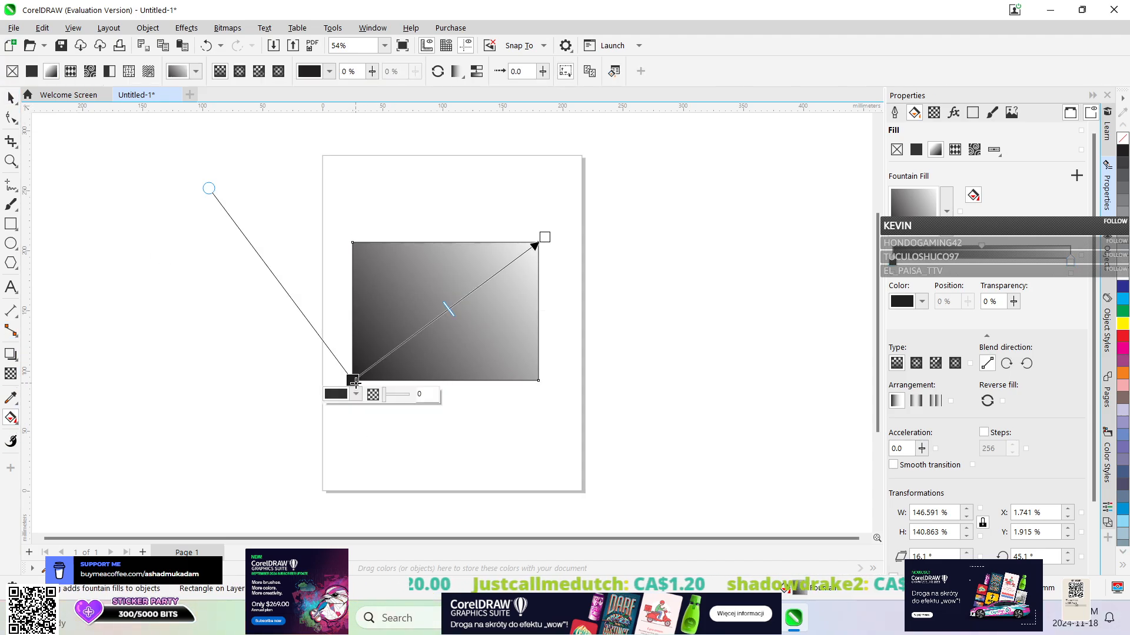
click(357, 394)
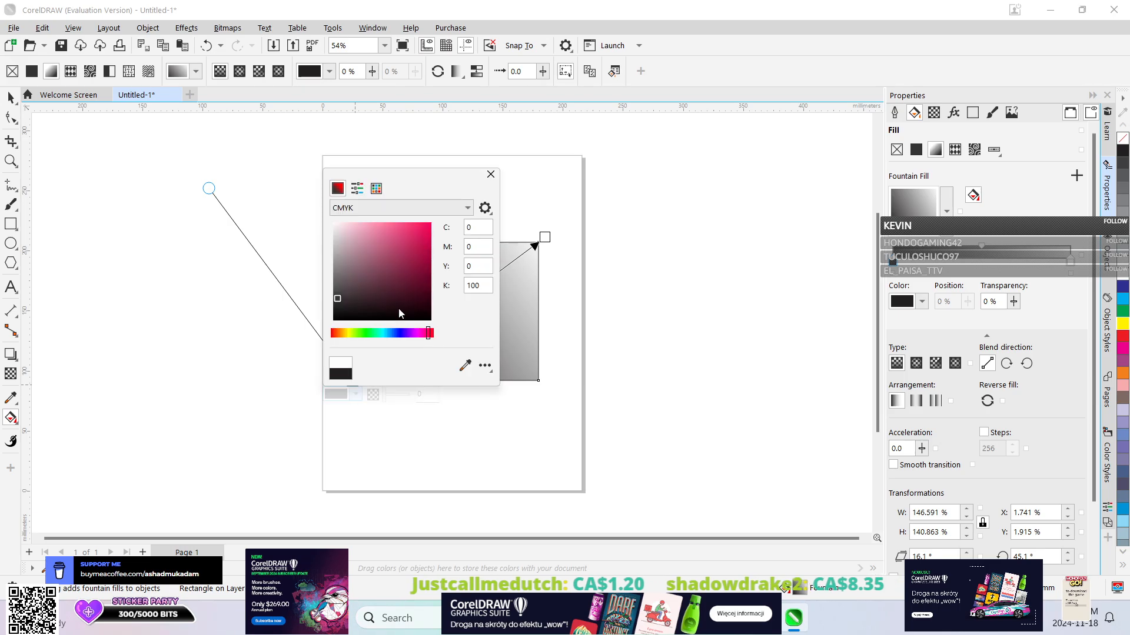
drag(370, 330, 383, 330)
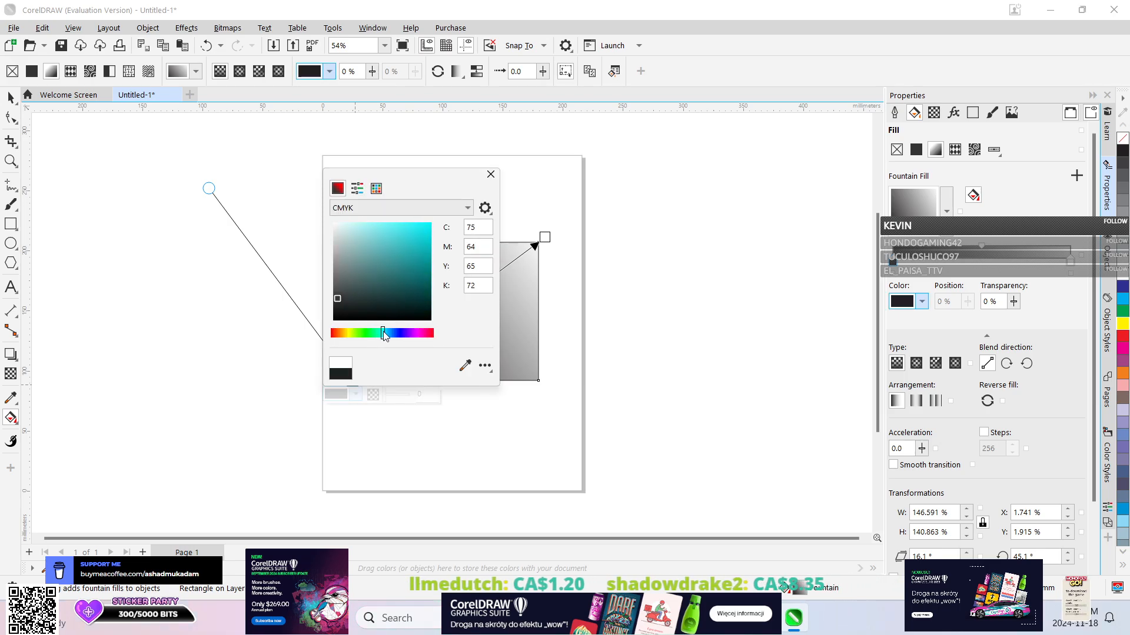
click(423, 208)
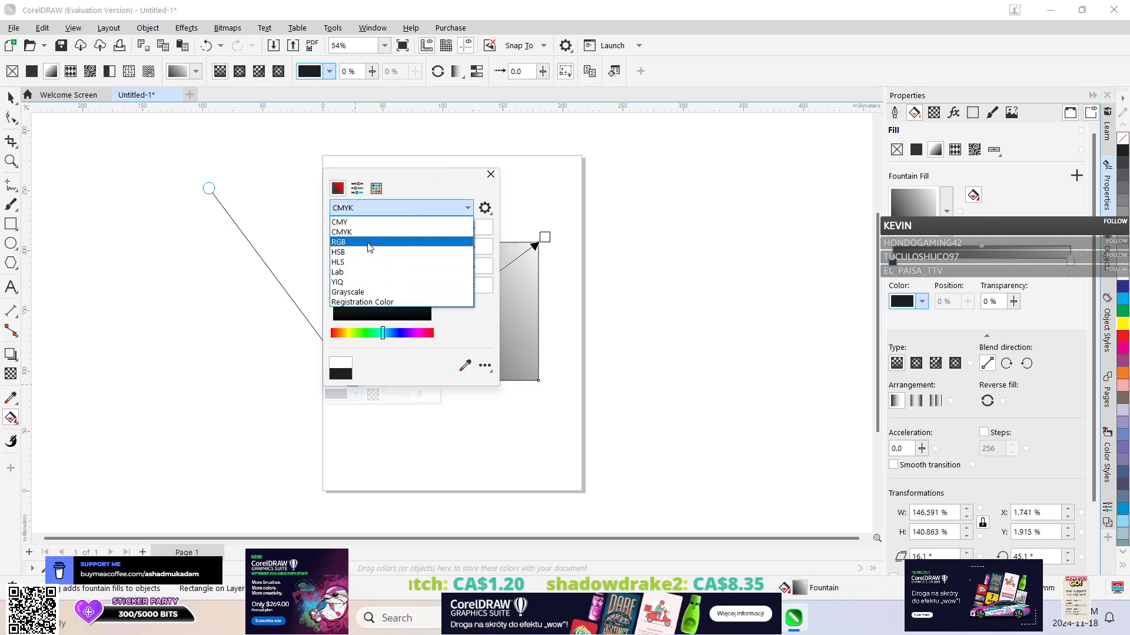
click(355, 273)
click(405, 208)
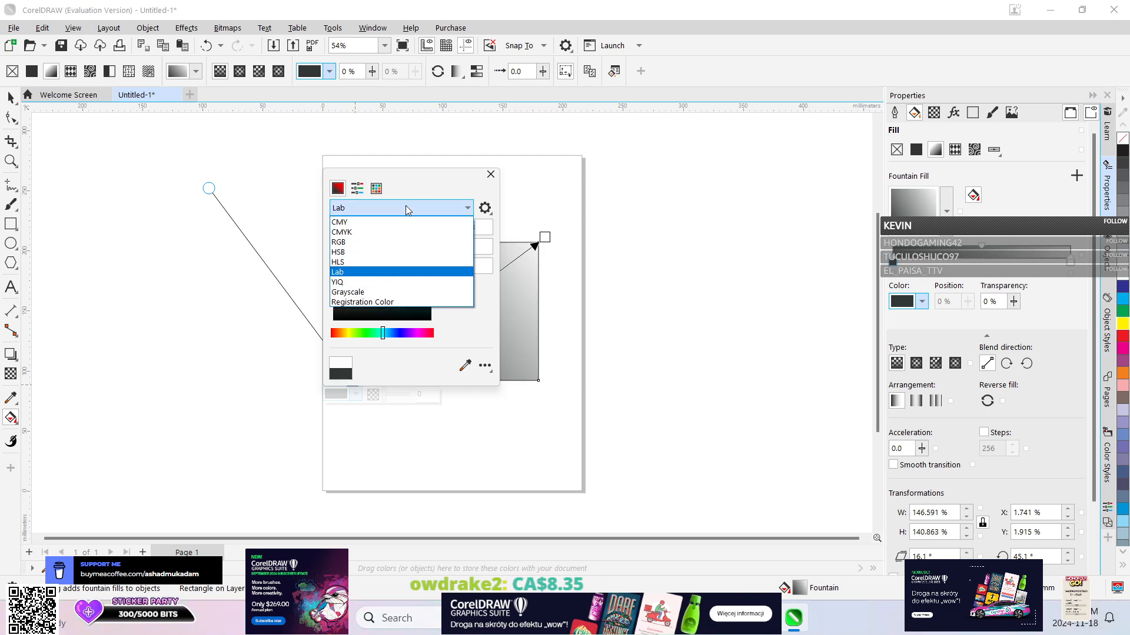
click(353, 232)
drag(342, 300, 408, 233)
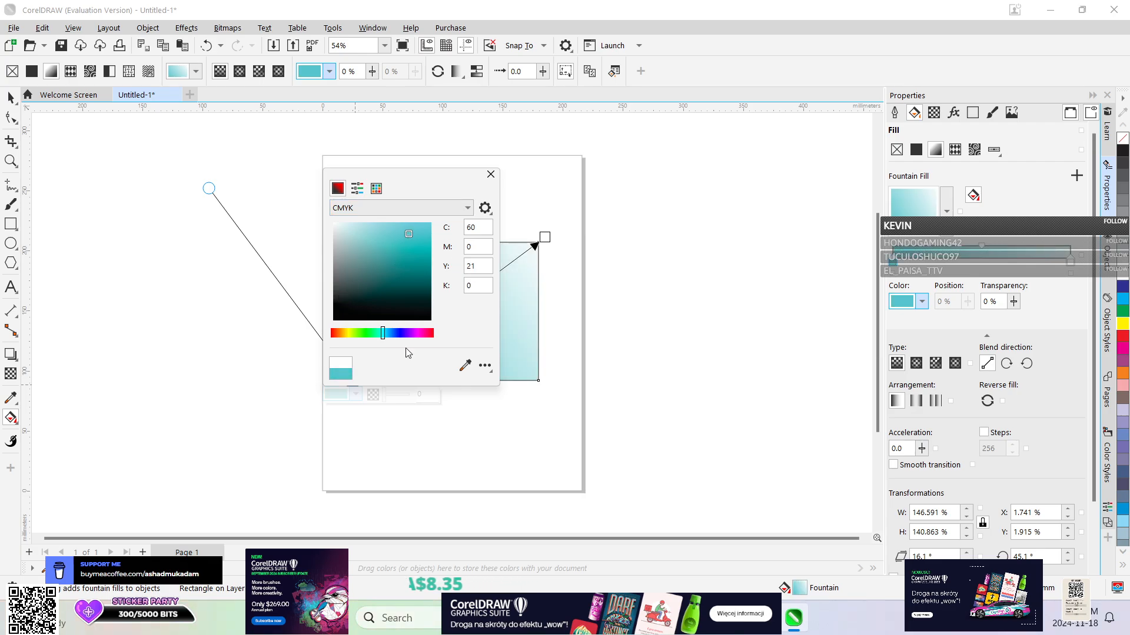
Add a fountain fill node at 42% along the rectangle's gradient and color it purple, C76 M87 Y0 K0.
click(487, 415)
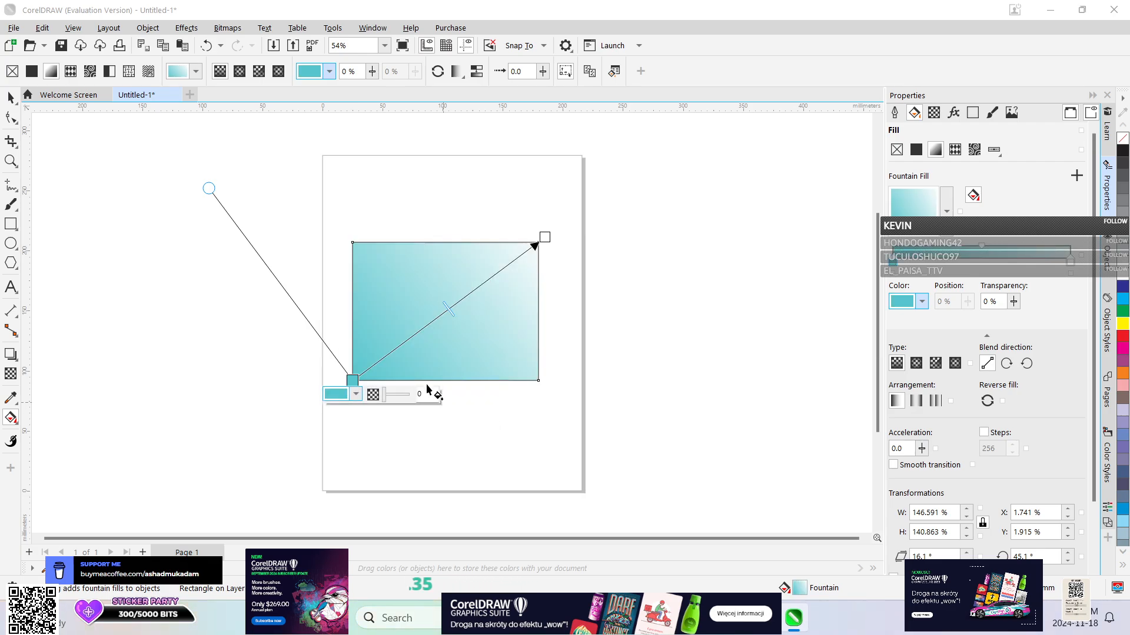
double_click(433, 320)
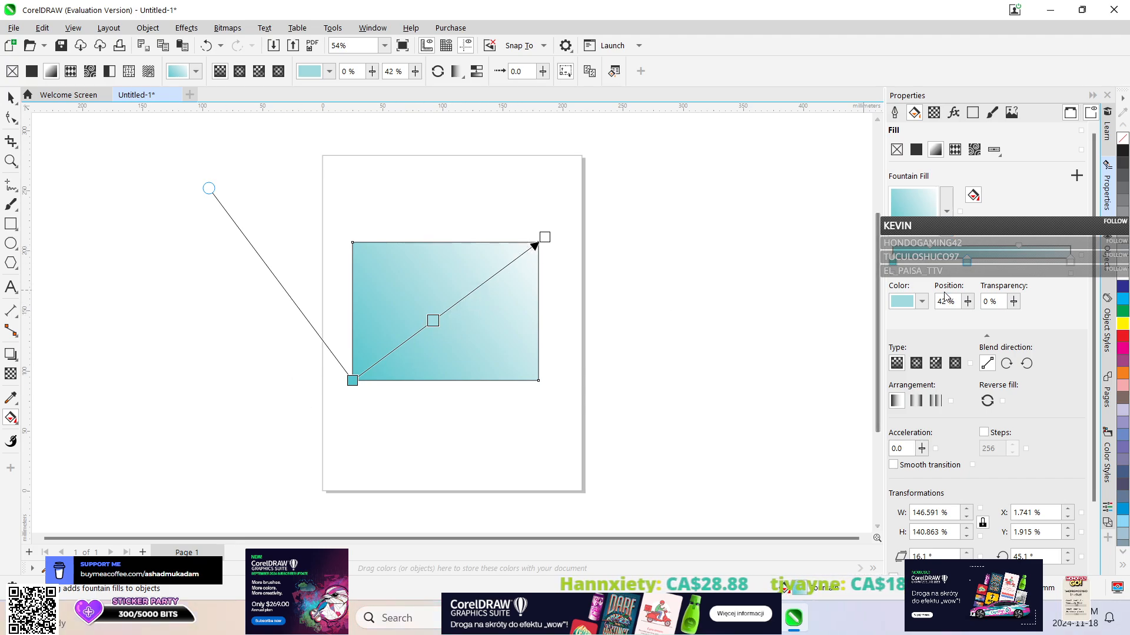
click(434, 319)
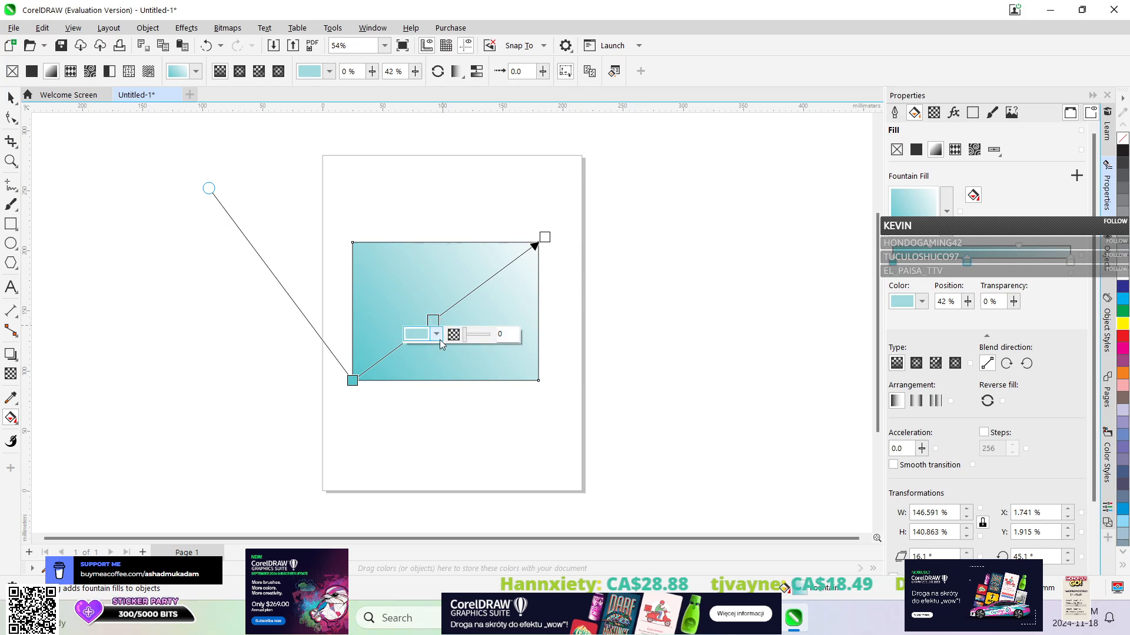
click(436, 334)
click(487, 506)
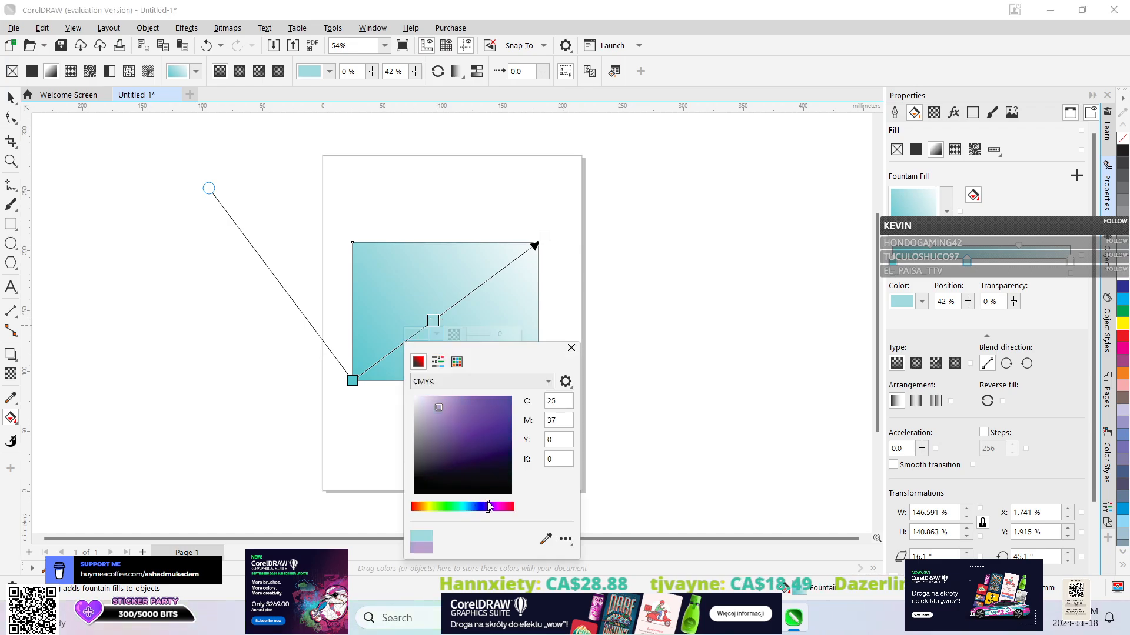
mouse_move(463, 422)
mouse_down()
mouse_move(495, 402)
mouse_move(498, 411)
mouse_up()
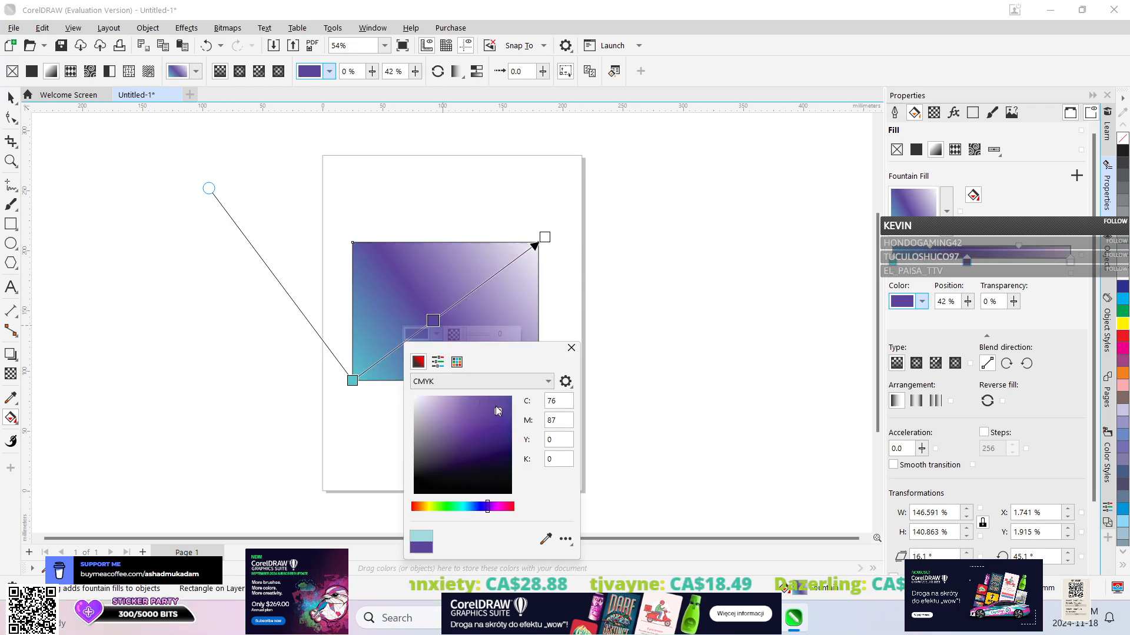
click(504, 262)
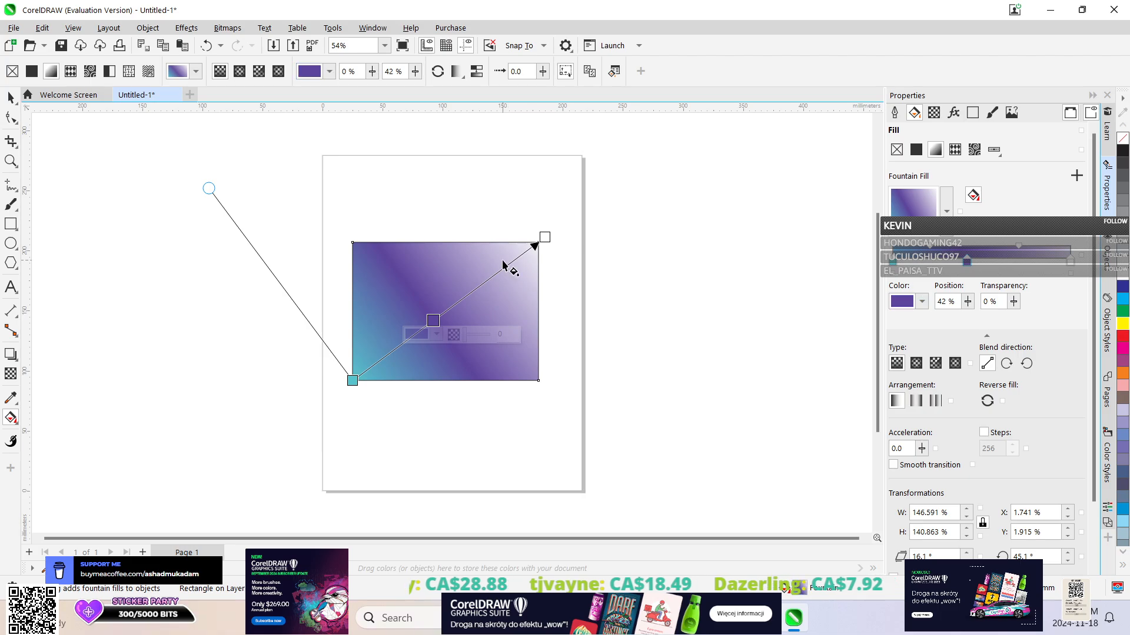
Add a fountain fill node at 81% near the rectangle's upper-right corner and color it yellow-green, C24 M0 Y92 K0.
double_click(508, 265)
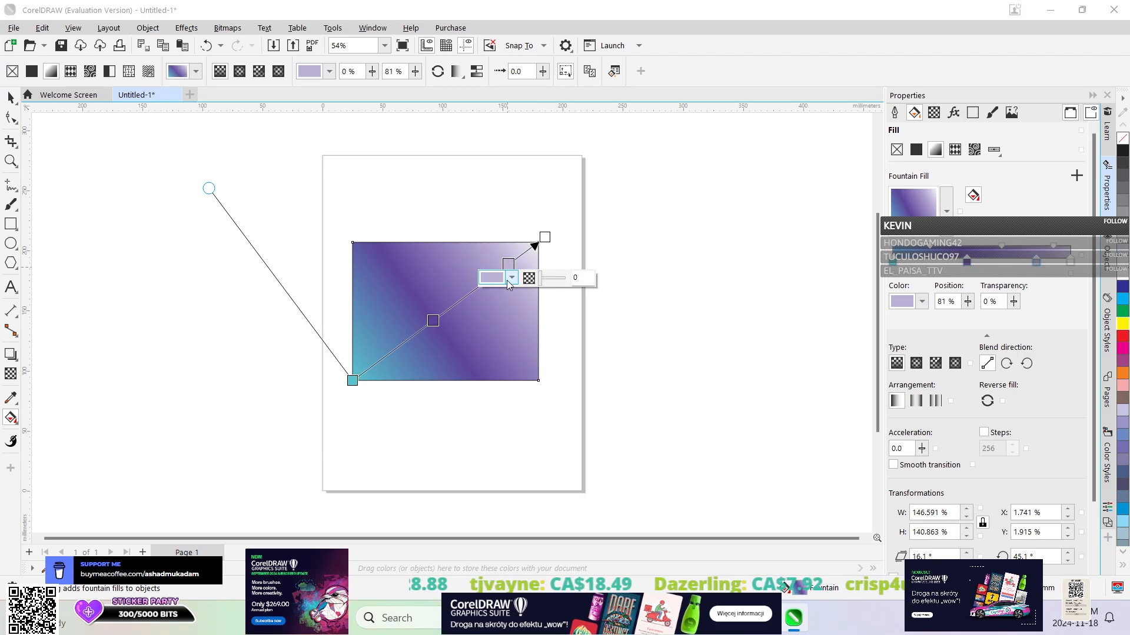
click(510, 278)
drag(511, 450, 506, 450)
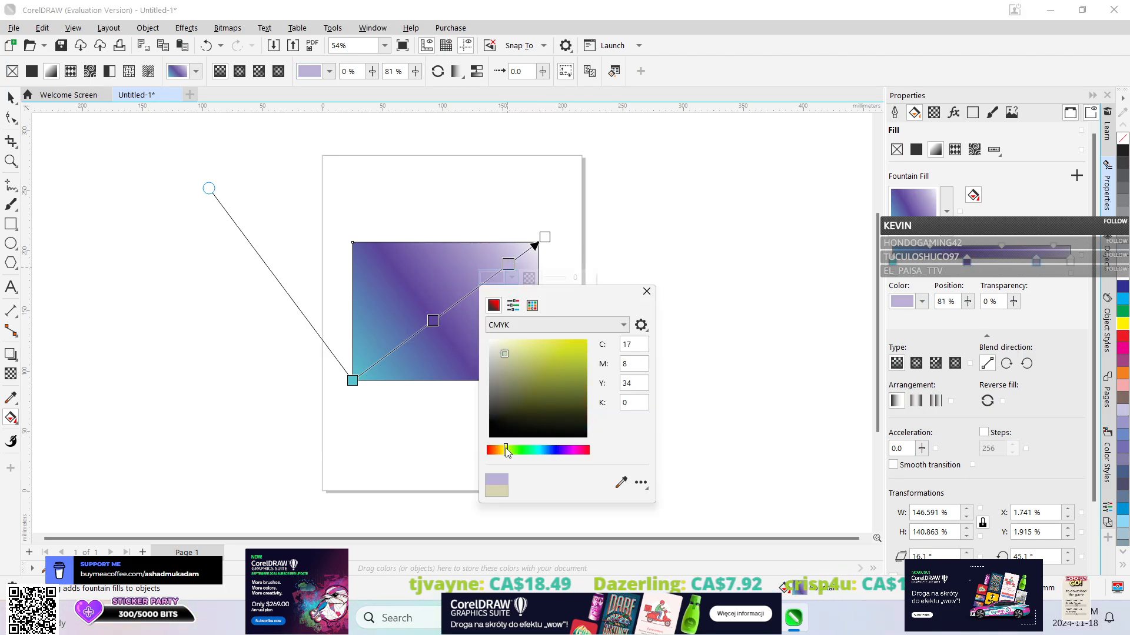
drag(512, 376, 559, 350)
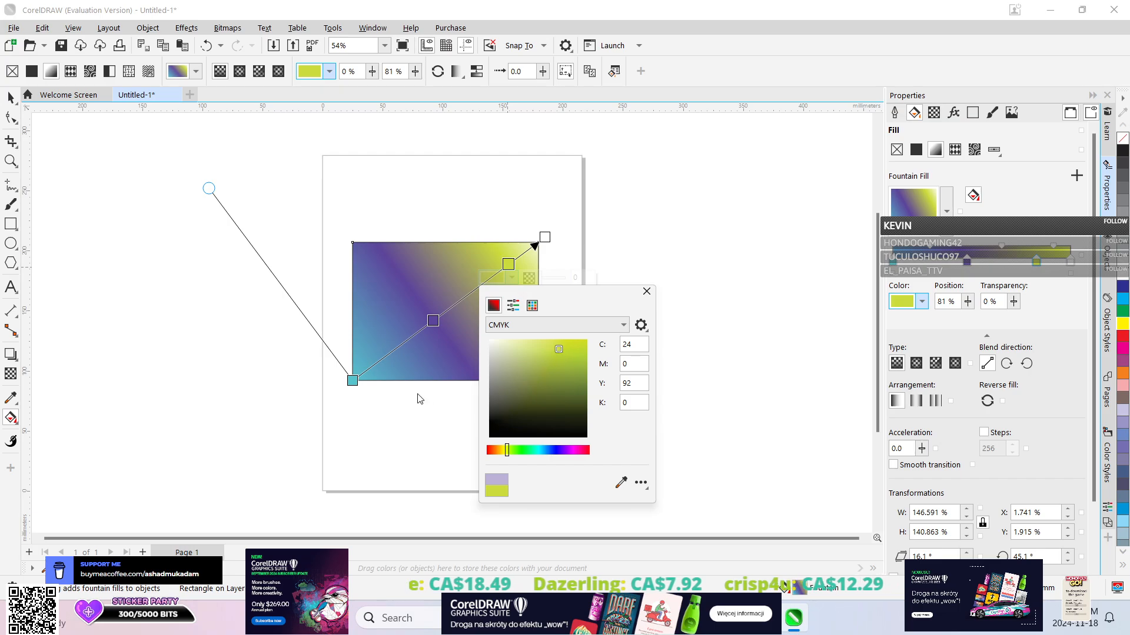
click(386, 361)
Add a fountain fill node at 17% near the rectangle's lower-left corner and color it red, C0 M100 Y100 K0.
double_click(384, 356)
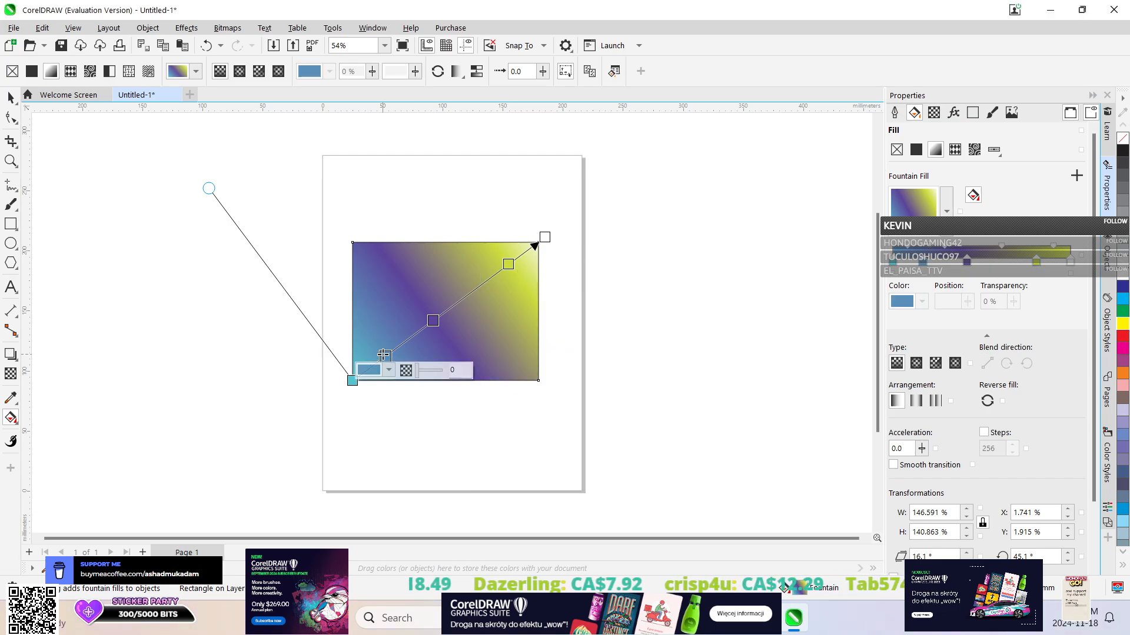
click(388, 370)
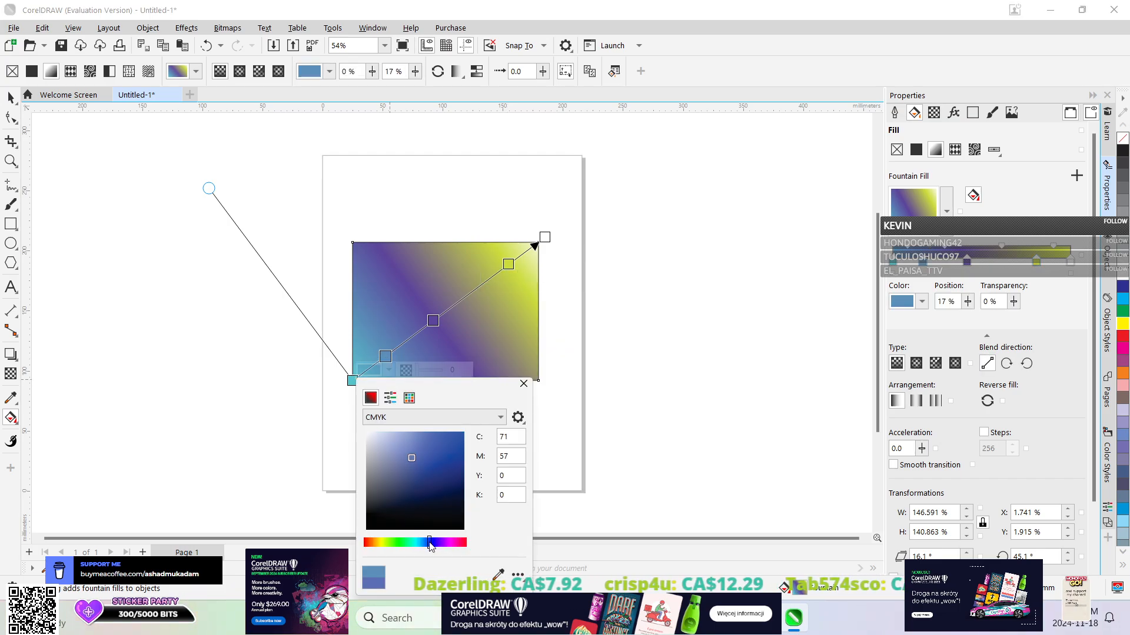
drag(430, 546, 466, 543)
click(448, 437)
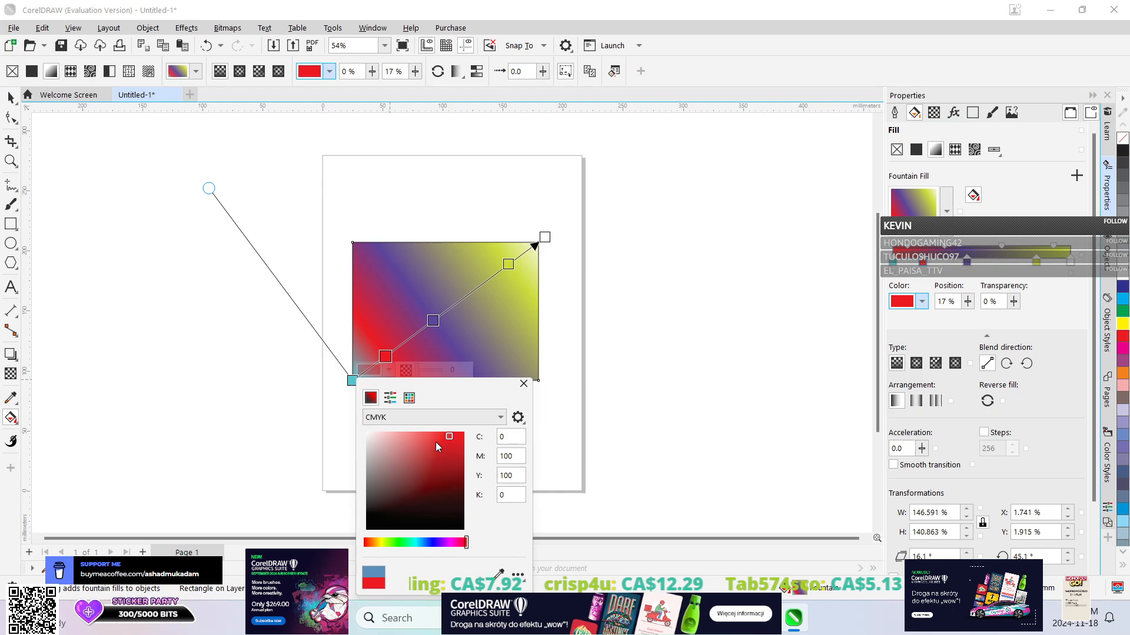
click(485, 283)
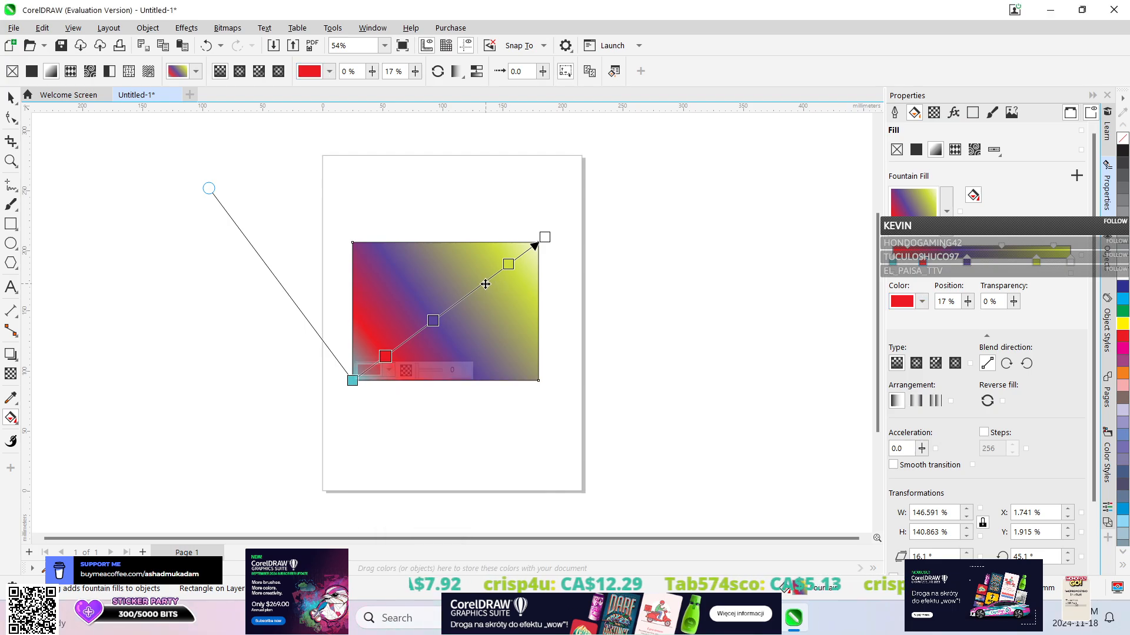
Add a fountain fill node at 67%, between the purple and yellow-green nodes, and color it green, C68 M0 Y100 K0.
double_click(482, 284)
click(485, 299)
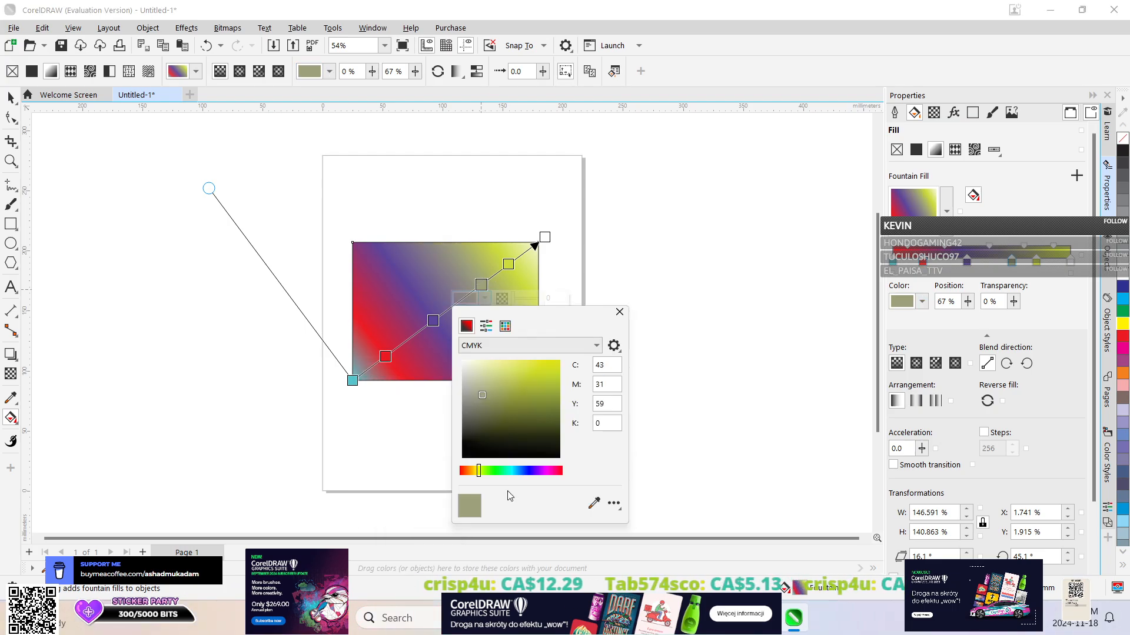
click(468, 471)
drag(469, 472, 493, 466)
drag(516, 389, 550, 369)
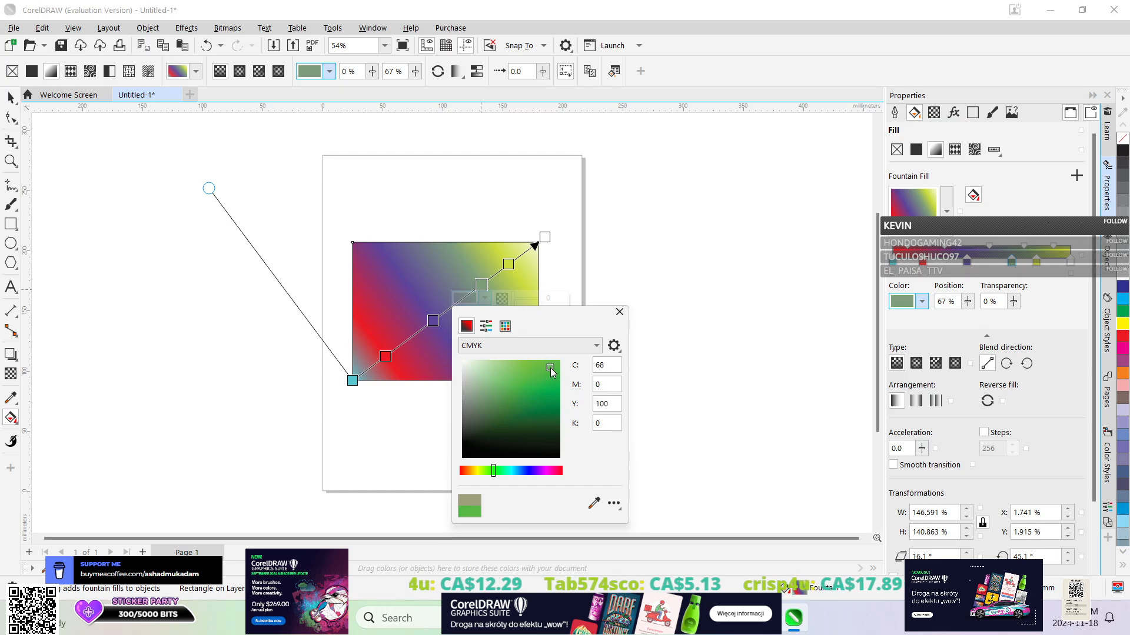
click(619, 312)
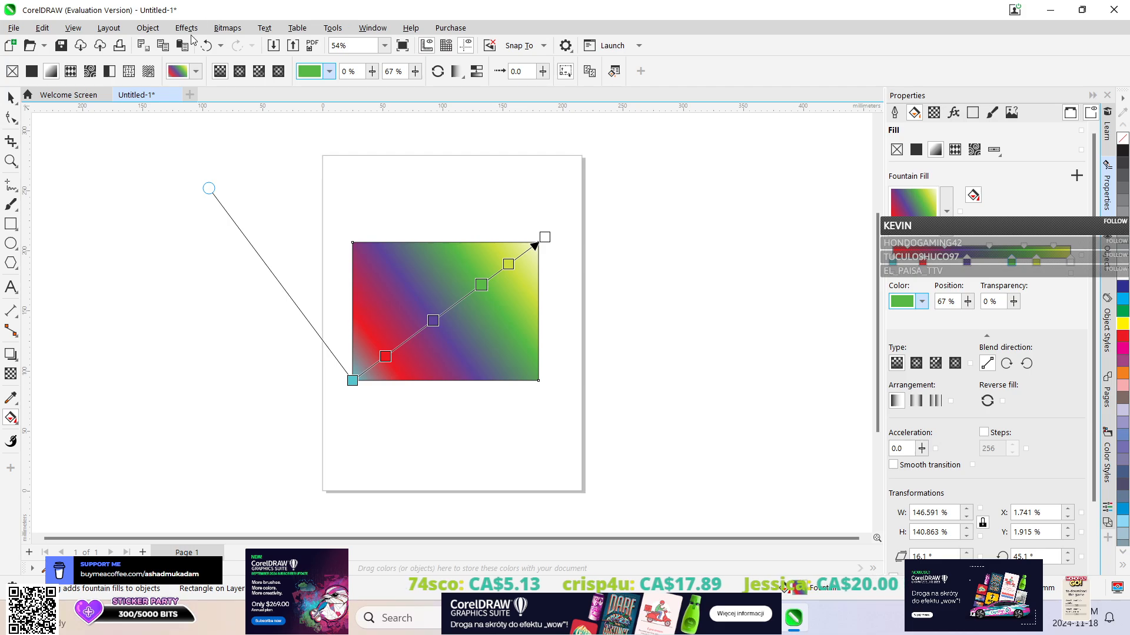
Apply the Page Curl 3D effect to the gradient-filled rectangle.
click(187, 28)
mouse_move(206, 96)
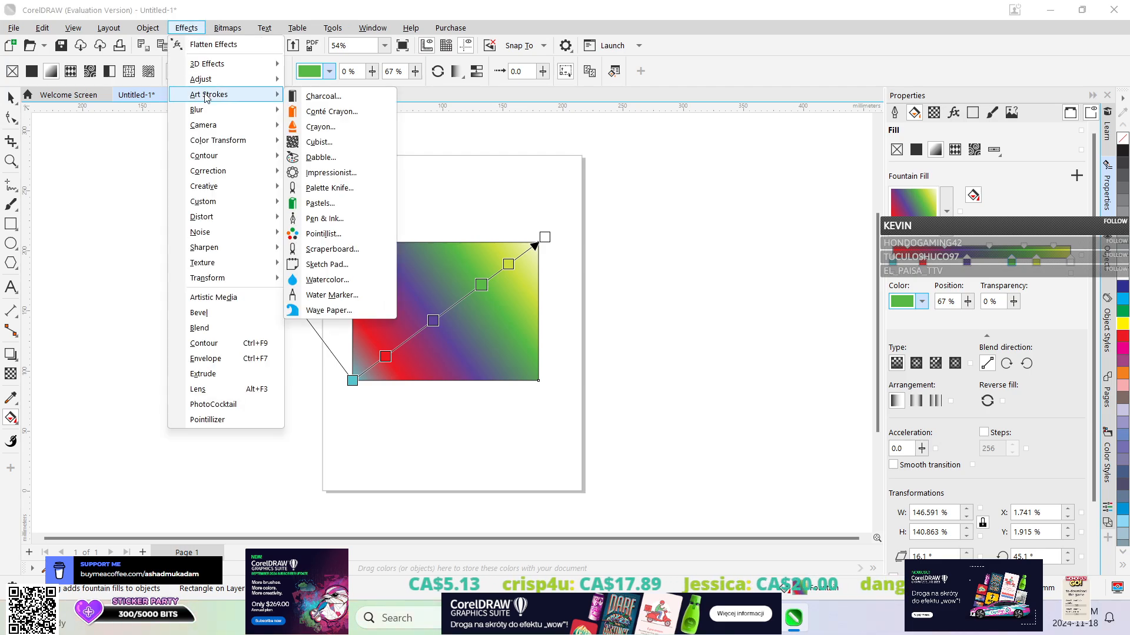
mouse_move(207, 63)
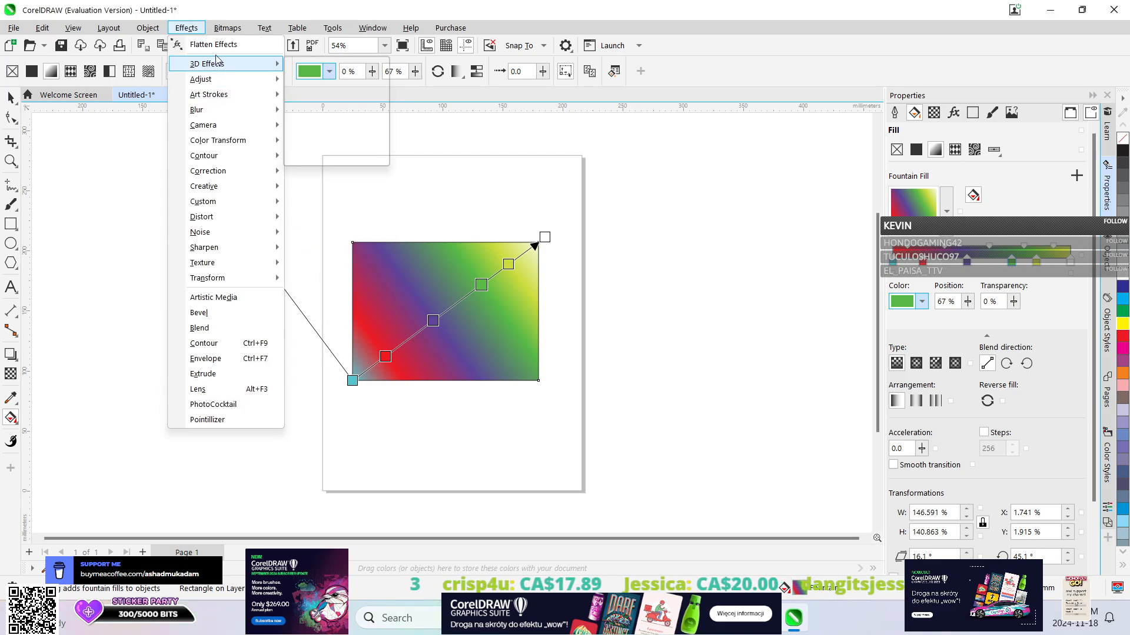
click(325, 111)
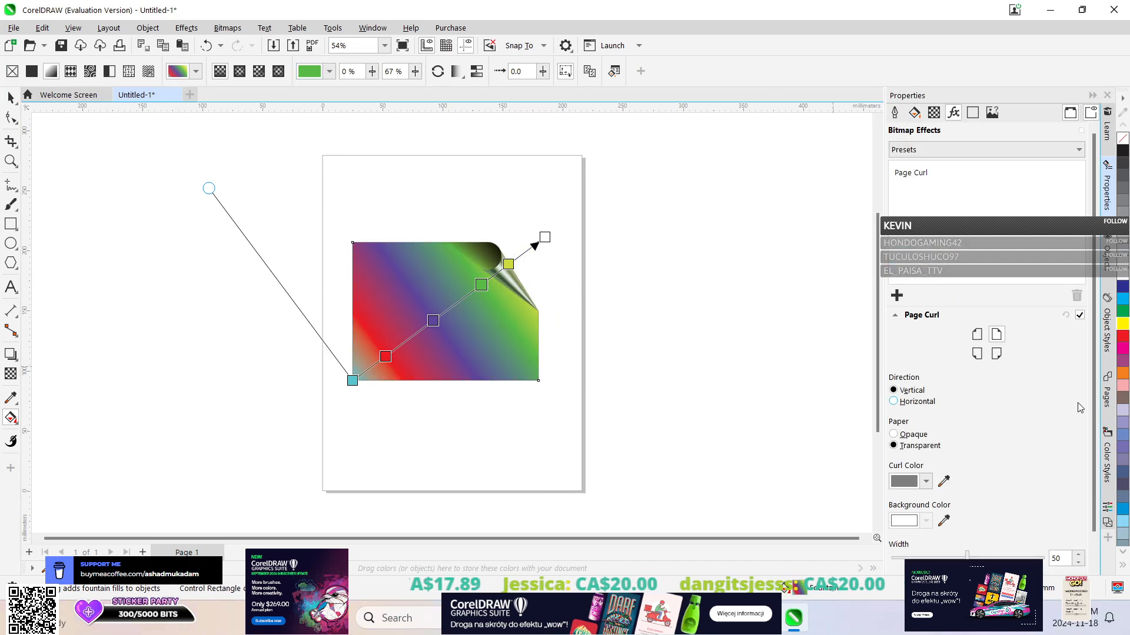
Set the Page Curl effect's curl color to teal green, C85 M12 Y68 K1.
scroll(988, 412, down, 1)
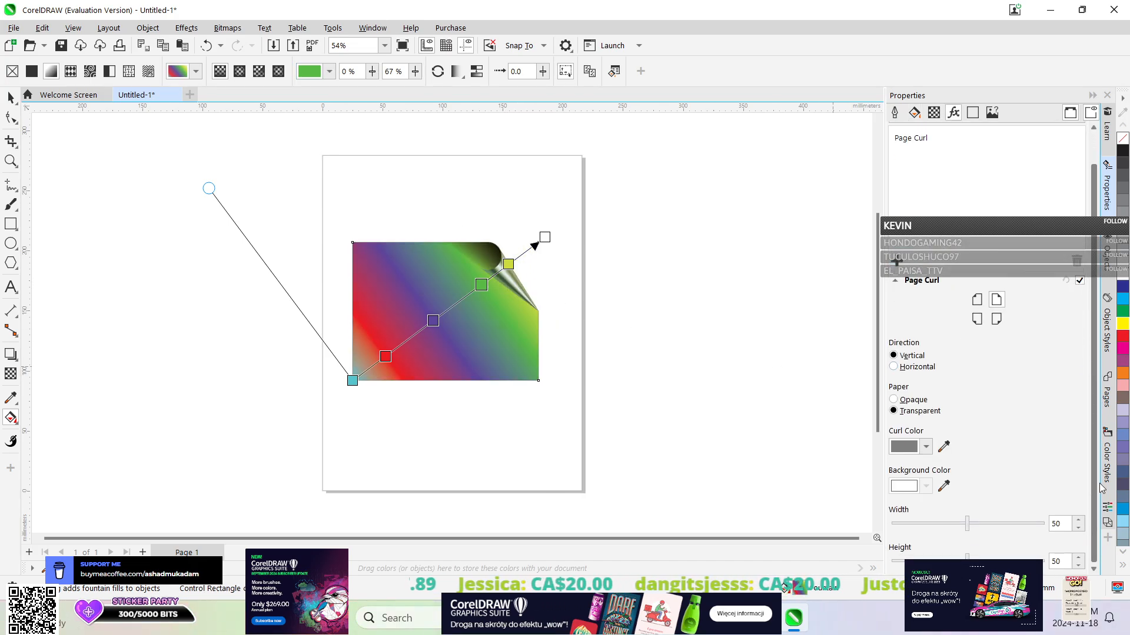
click(926, 446)
click(945, 387)
click(988, 279)
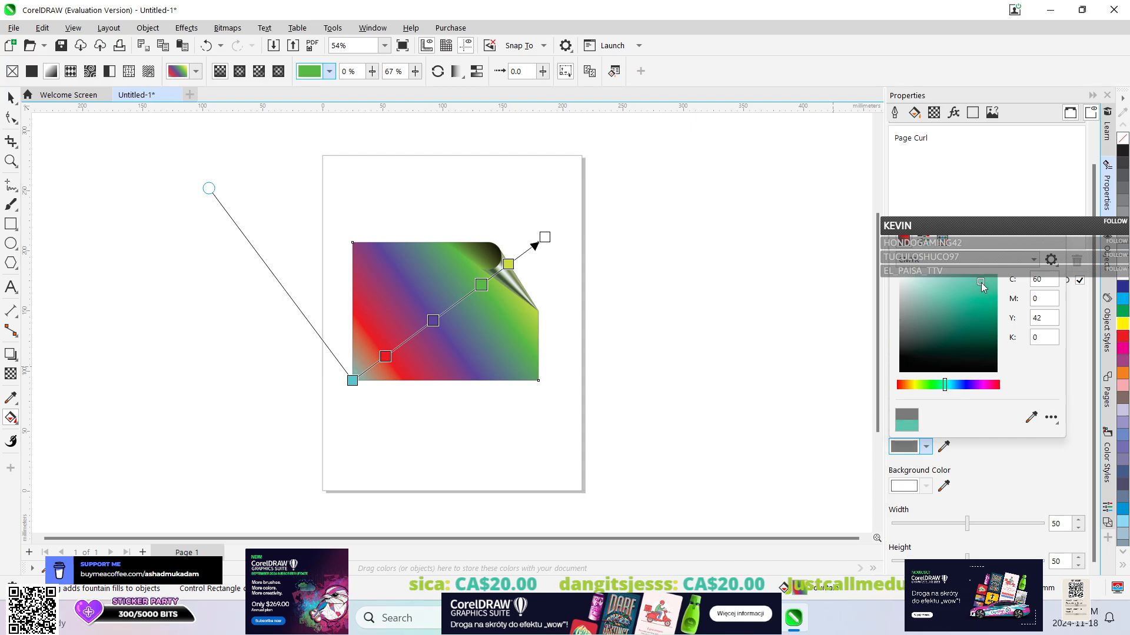
click(990, 311)
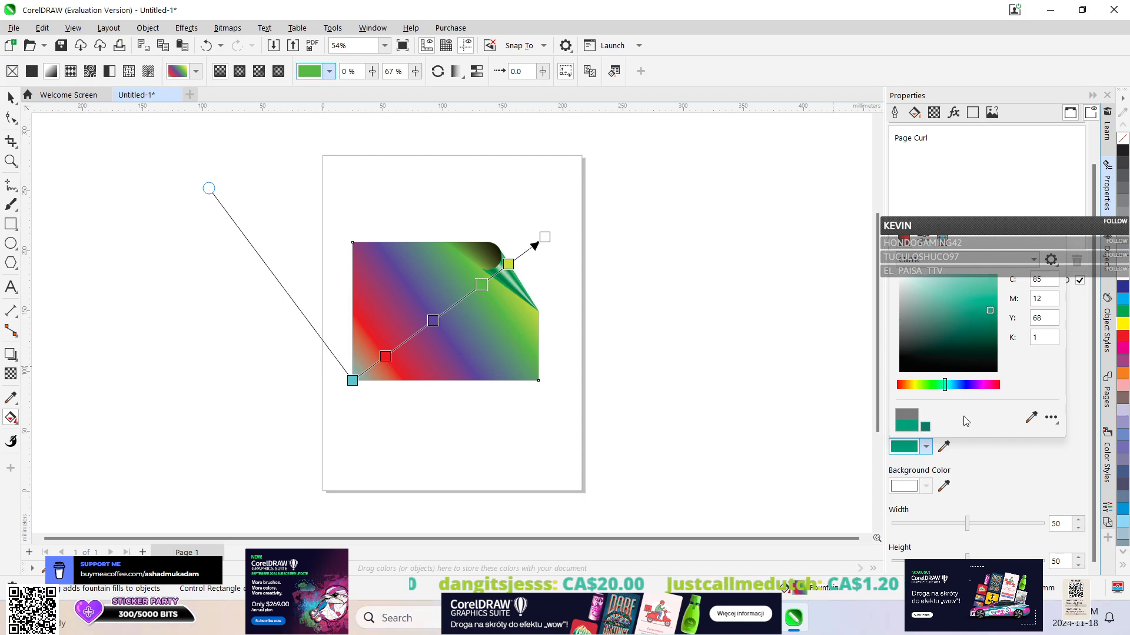
click(1061, 232)
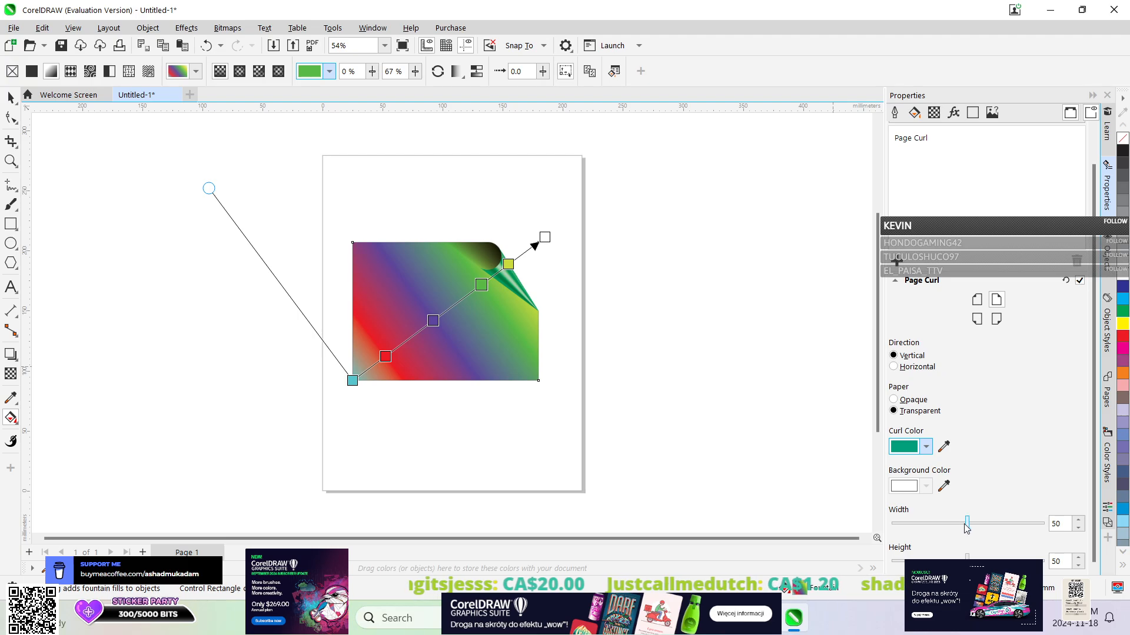
Set both the width and the height of the rectangle's page curl to 100.
drag(965, 523, 1113, 519)
click(960, 524)
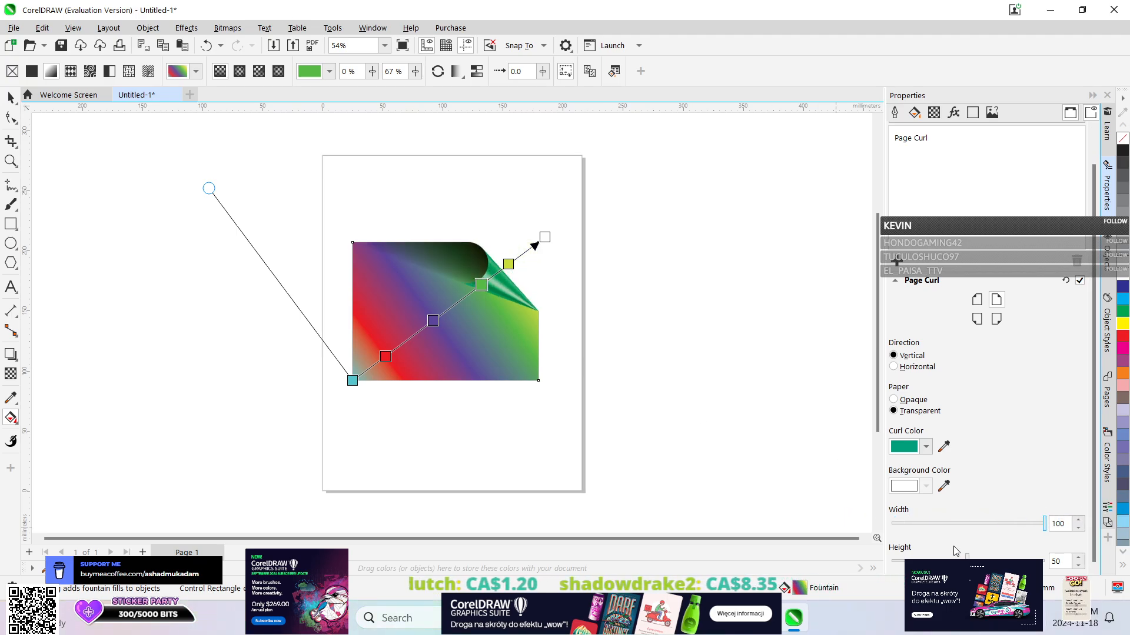
drag(967, 556, 822, 552)
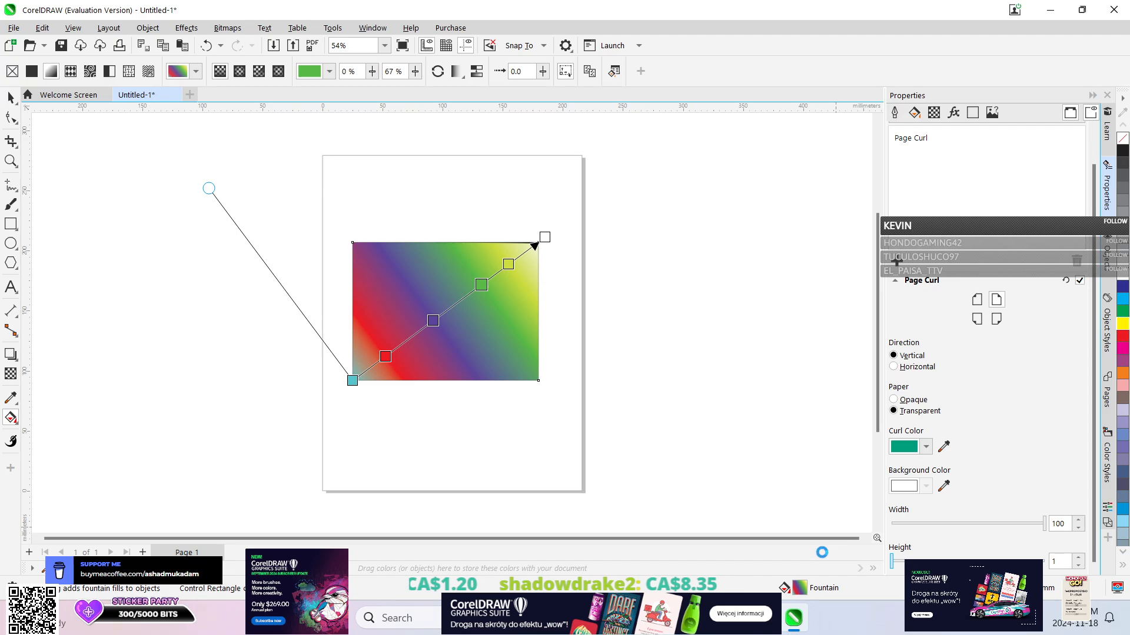
drag(893, 557, 1010, 557)
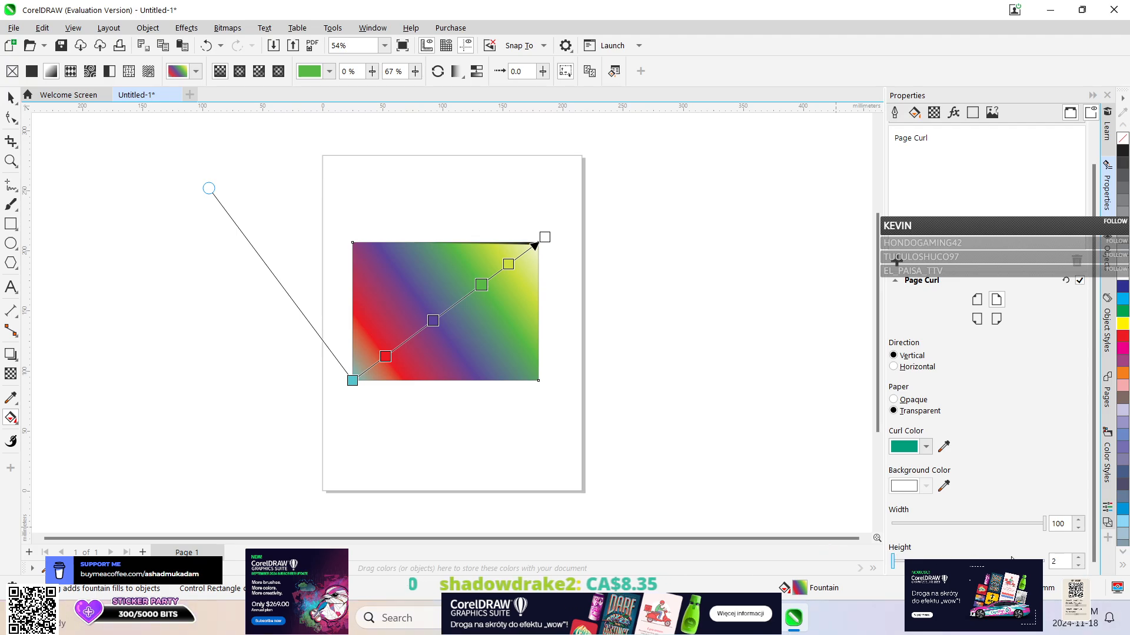
drag(894, 562, 1077, 563)
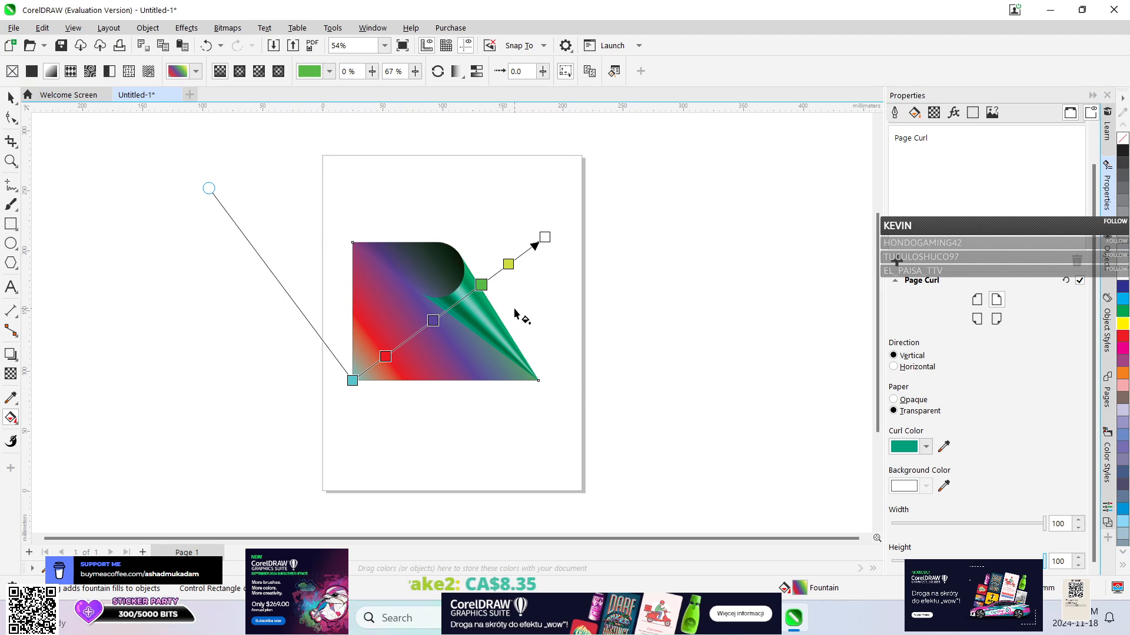
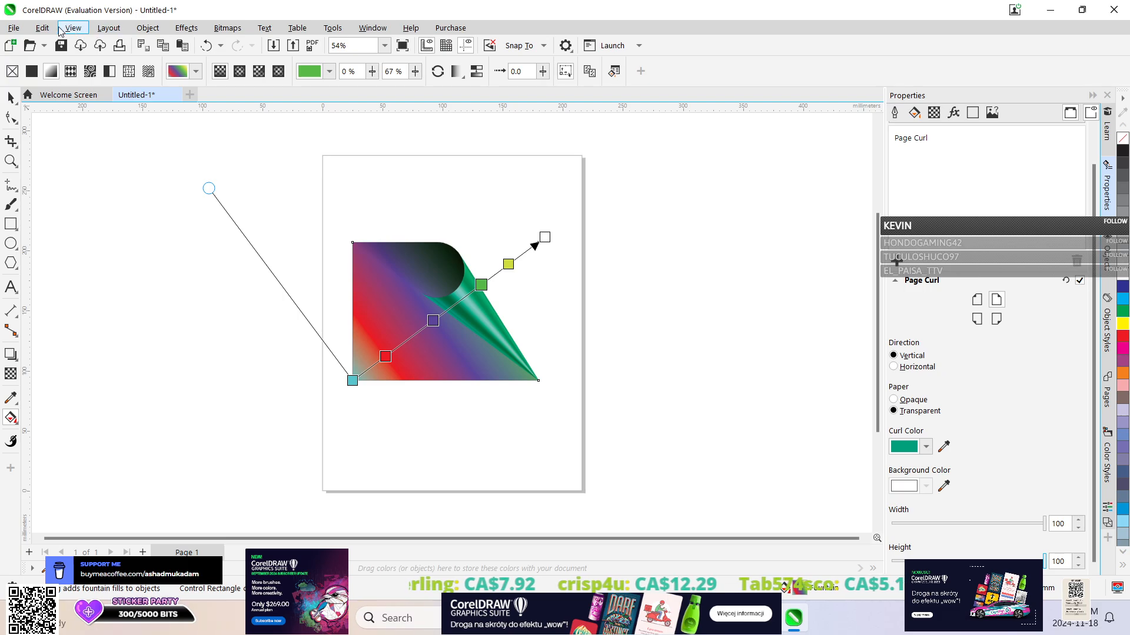
Close the page curl document without saving and create a new 215.9 × 279.4 mm CMYK document at 300 dpi.
click(176, 94)
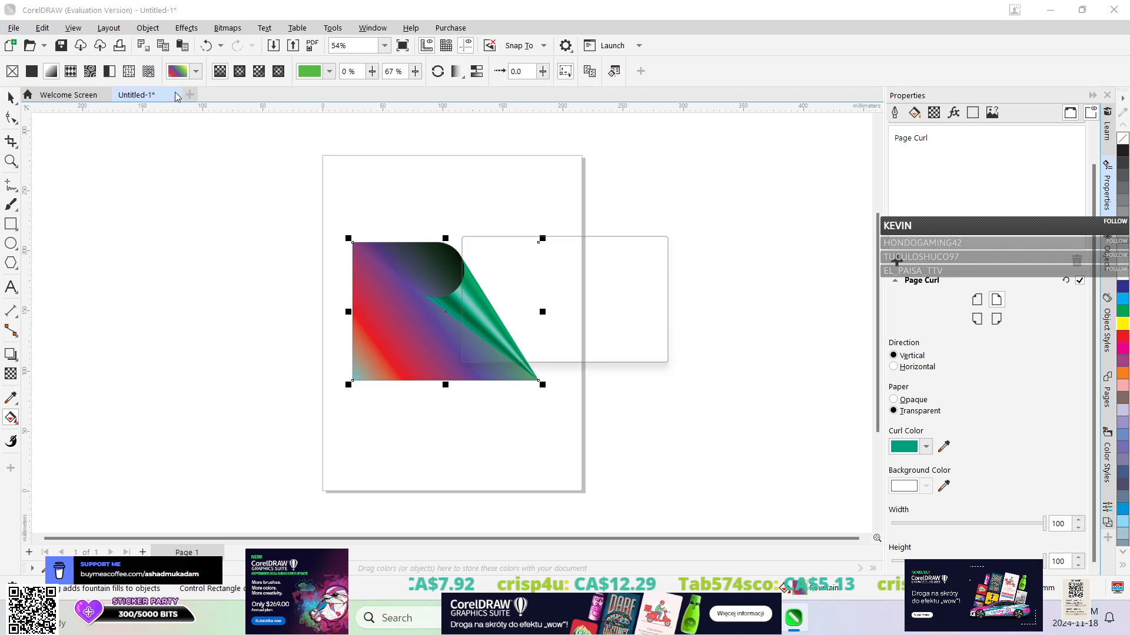
click(584, 347)
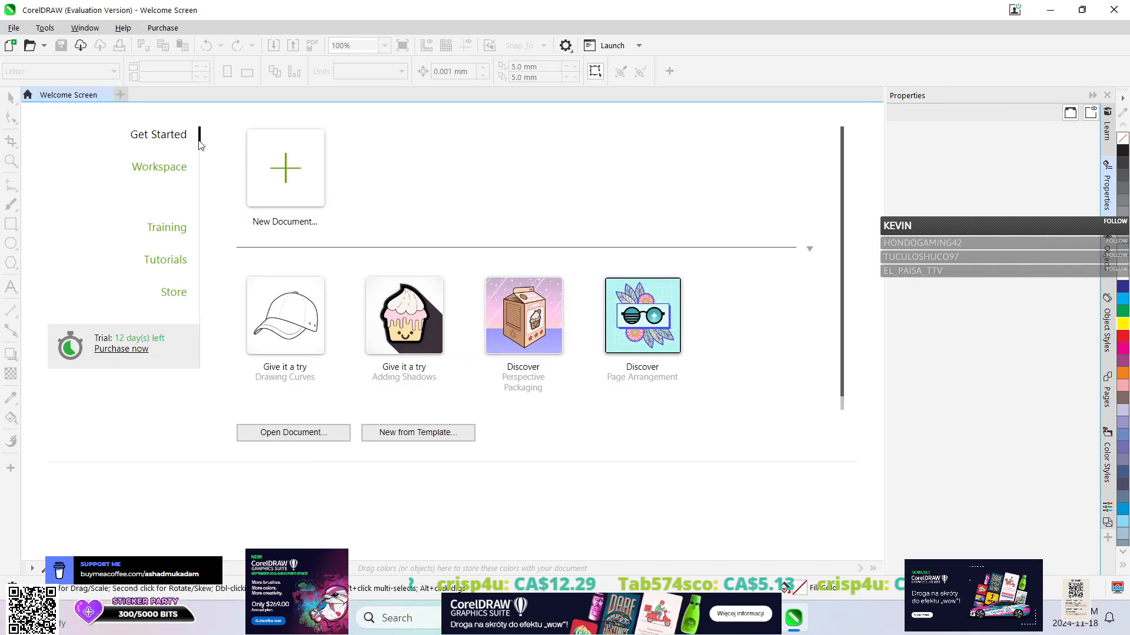
click(322, 179)
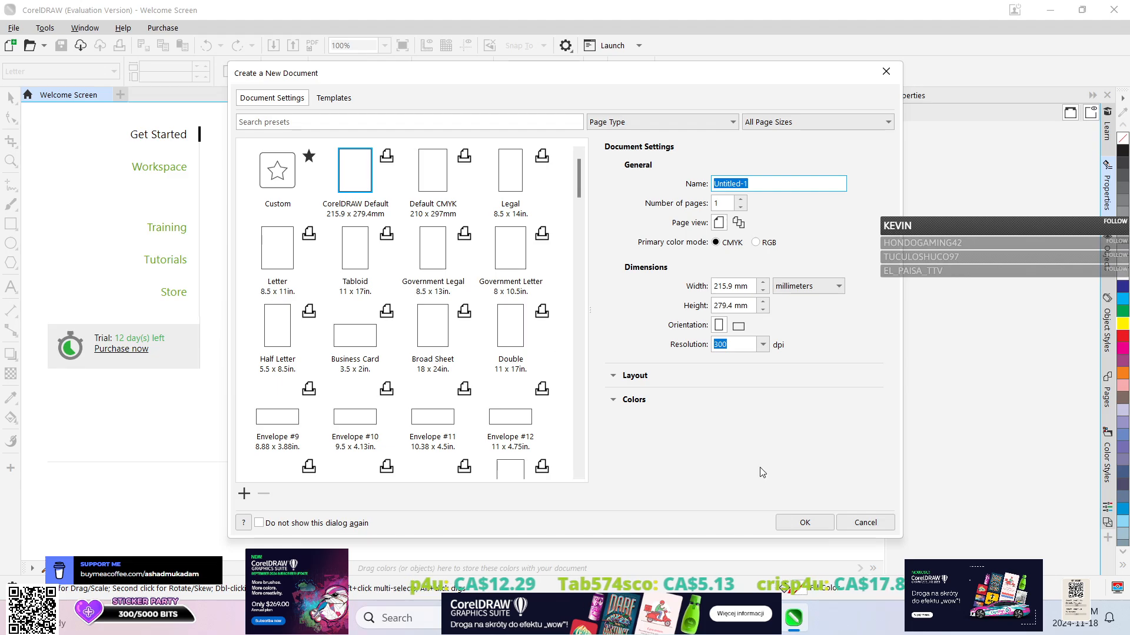
click(803, 523)
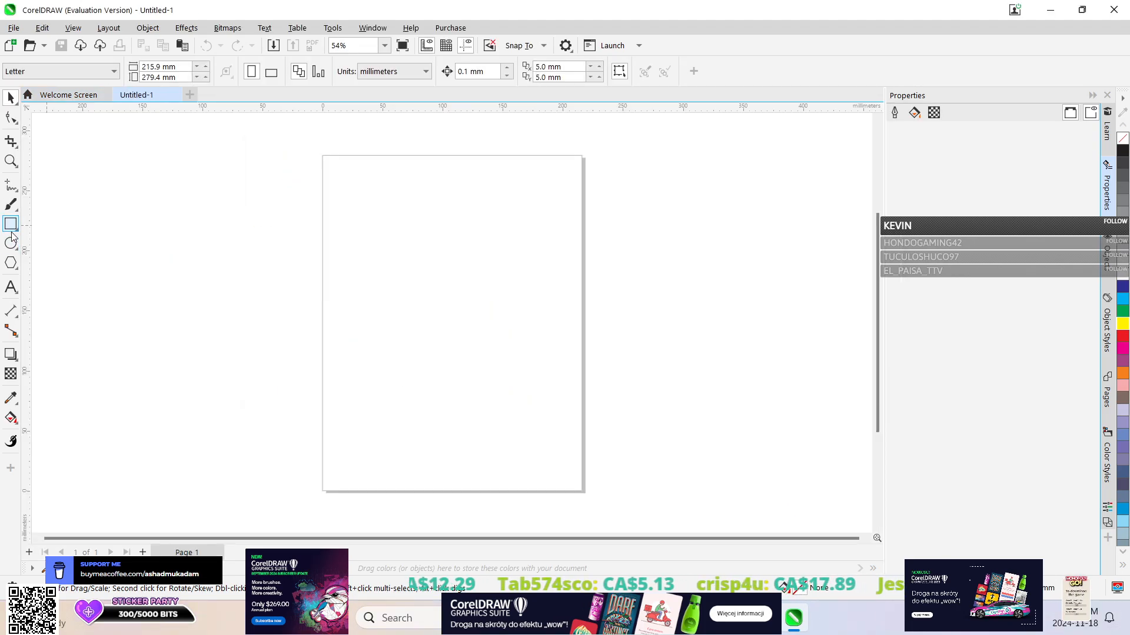
Draw an ellipse about 111 mm wide and 98 mm high in the upper middle of the page.
click(11, 244)
drag(388, 238, 521, 356)
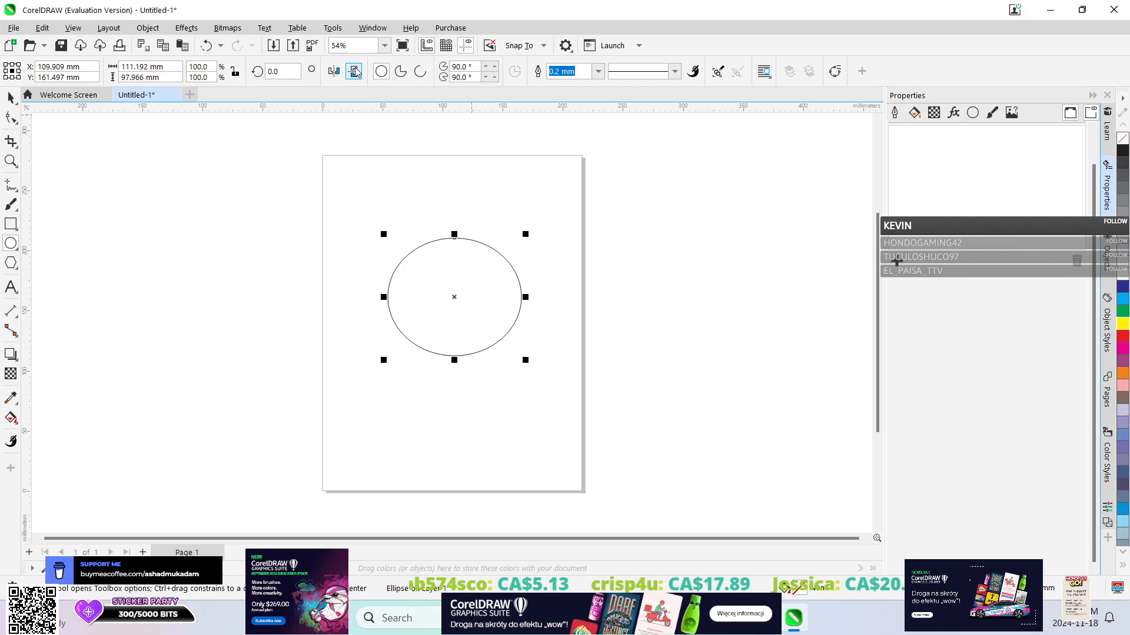
Open the Assets docker and check its category filter choices.
click(411, 28)
mouse_move(372, 28)
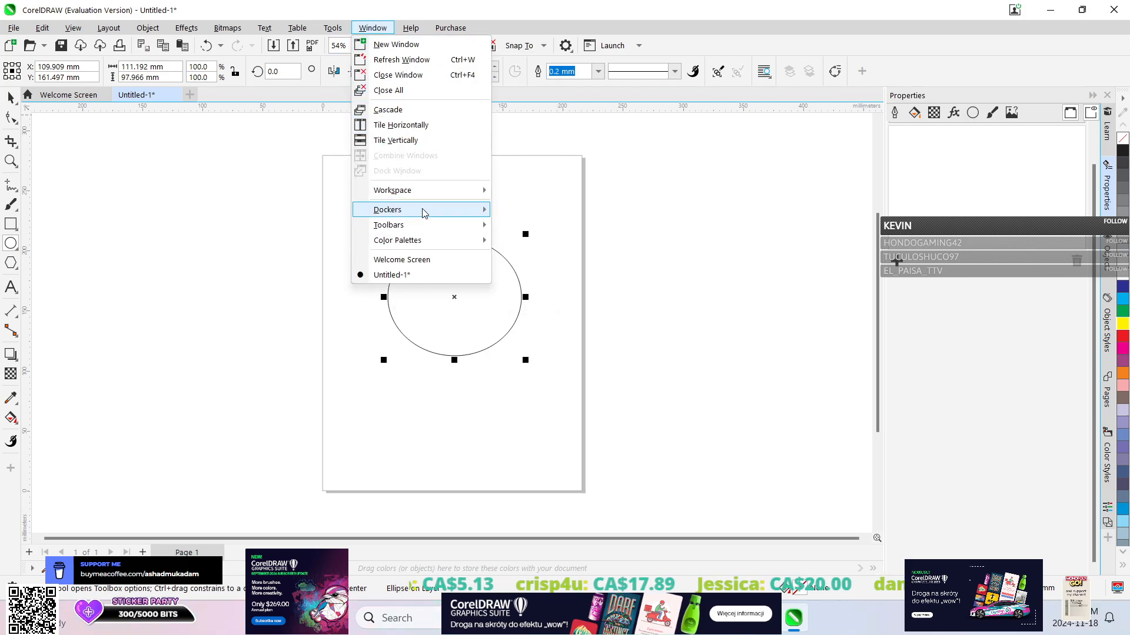
mouse_move(424, 212)
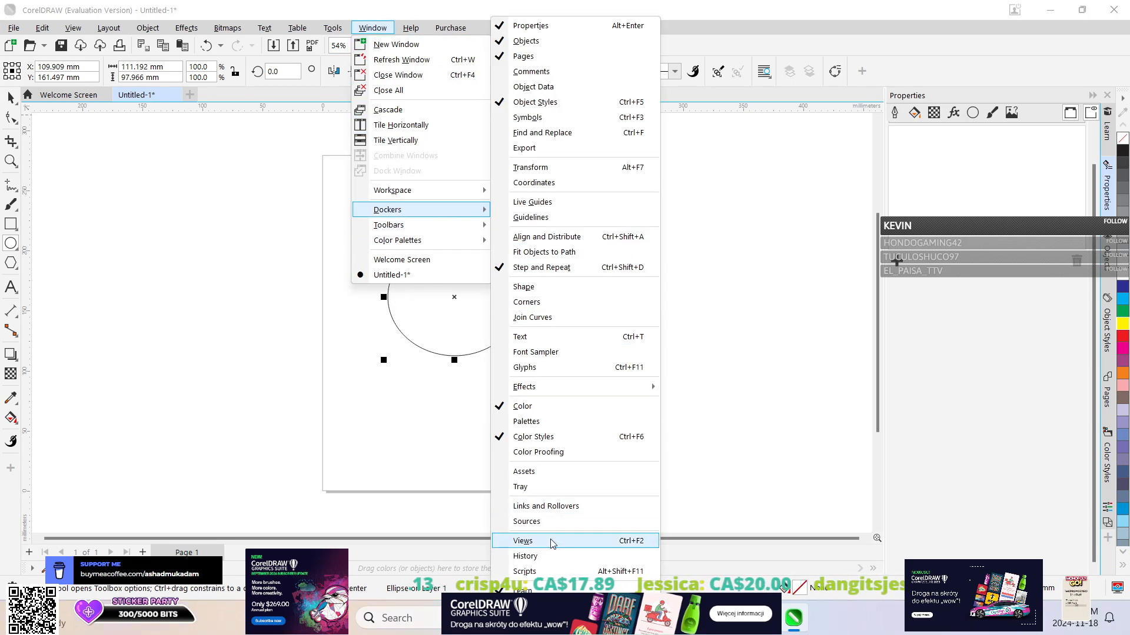
click(546, 473)
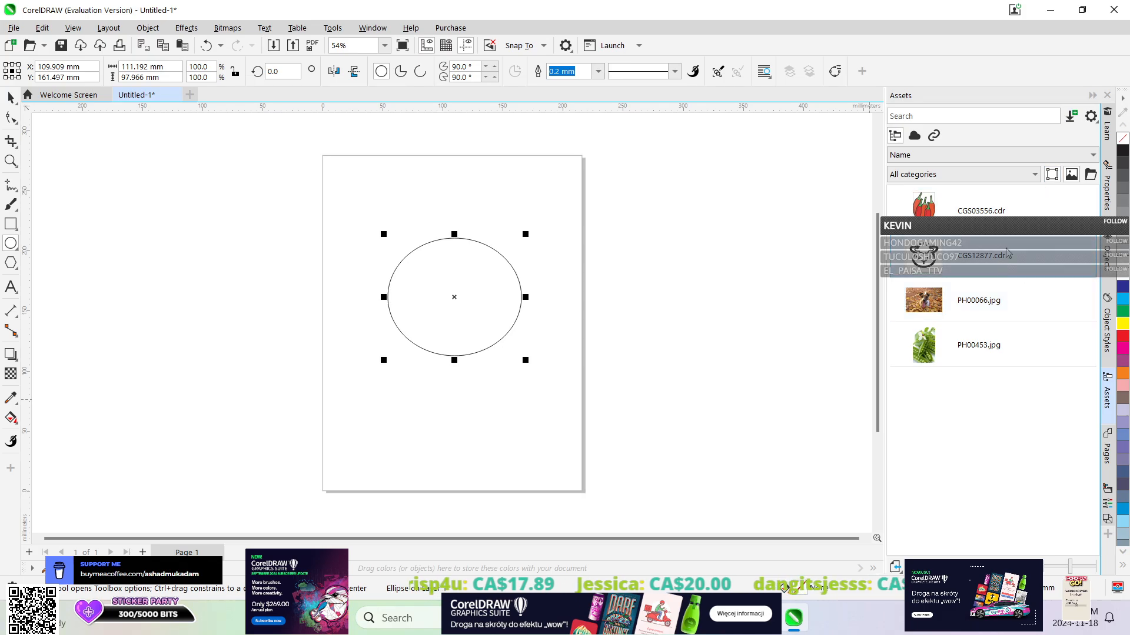
click(973, 174)
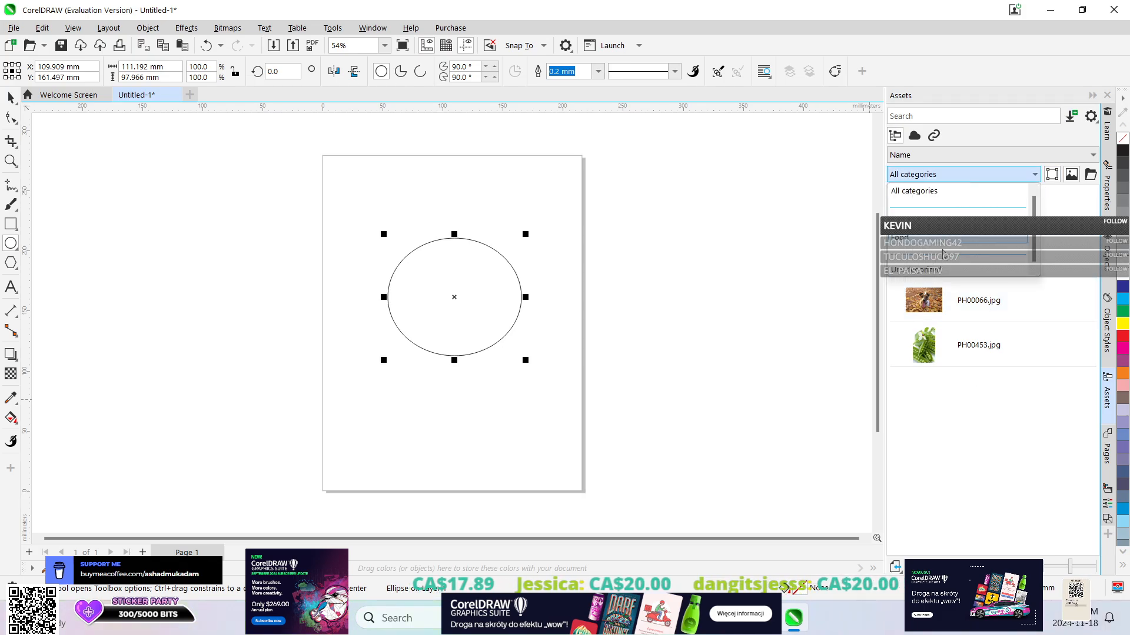
click(962, 441)
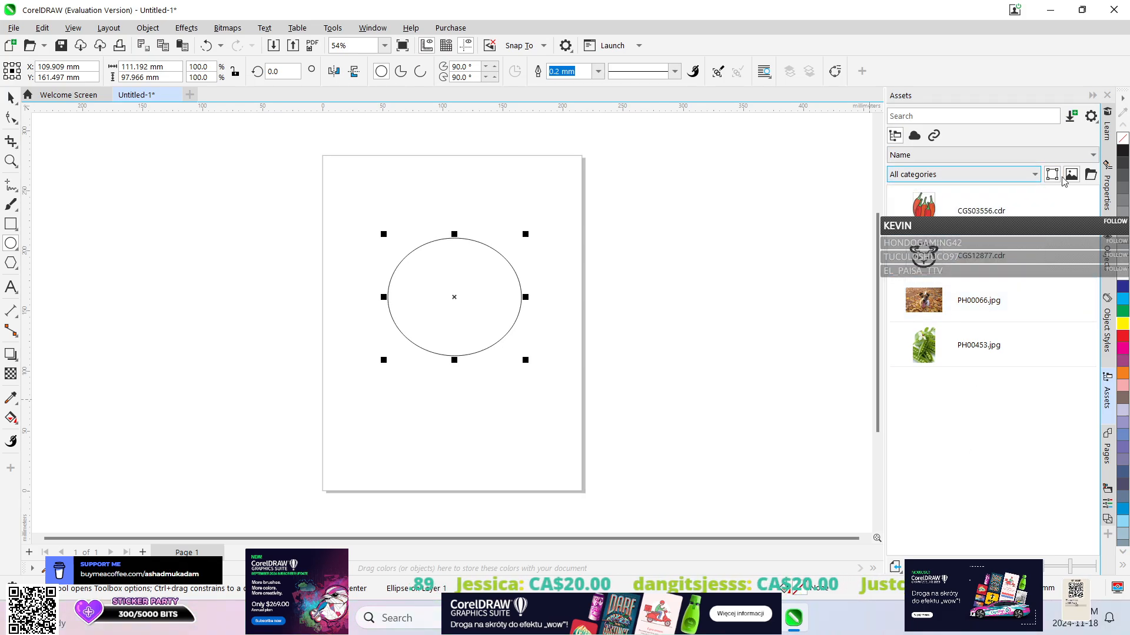
Open the Get More store from the Assets docker and look through its Content listings.
click(1071, 116)
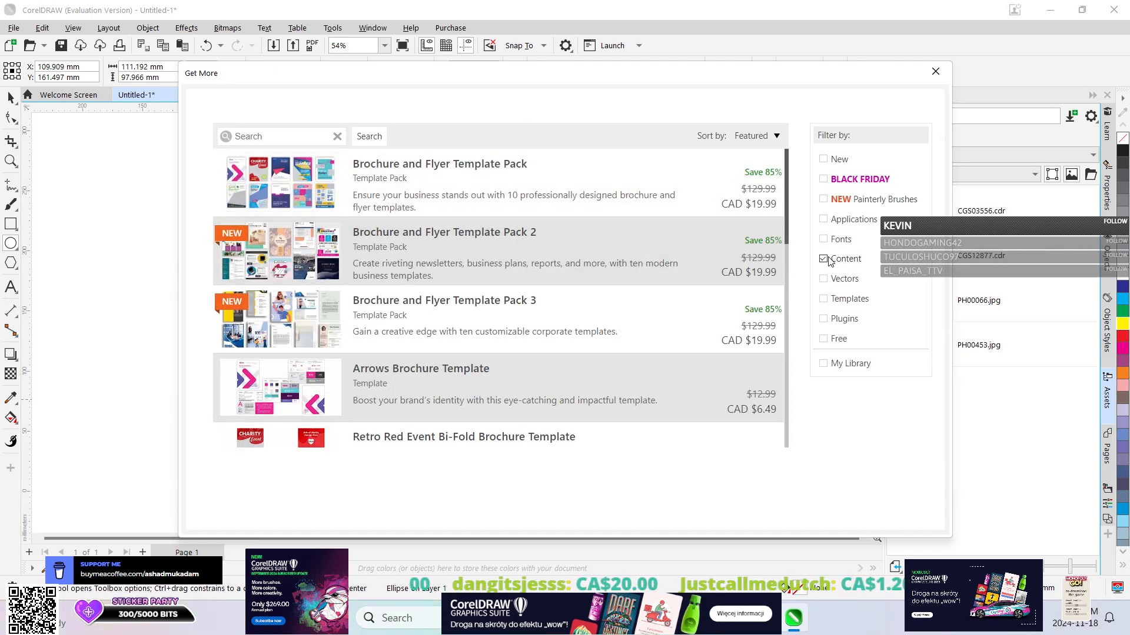
scroll(650, 255, down, 10)
scroll(647, 253, up, 8)
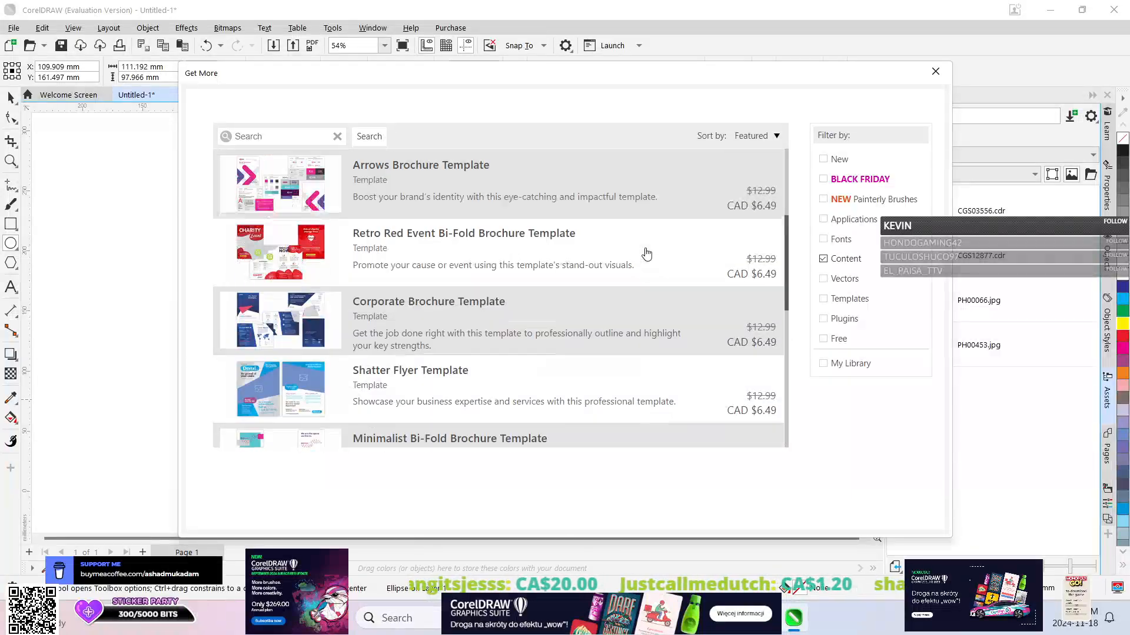
scroll(783, 290, up, 2)
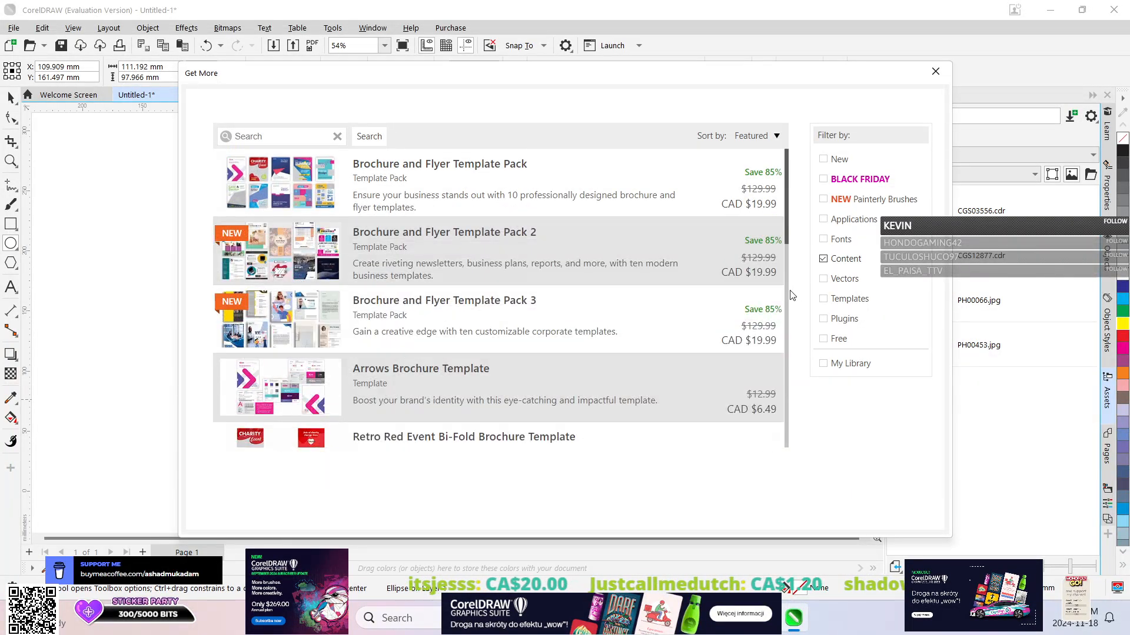
Clear the Content filter, browse the store's full catalog of vector bundles and brush packs, and close the store.
click(823, 259)
scroll(623, 230, down, 8)
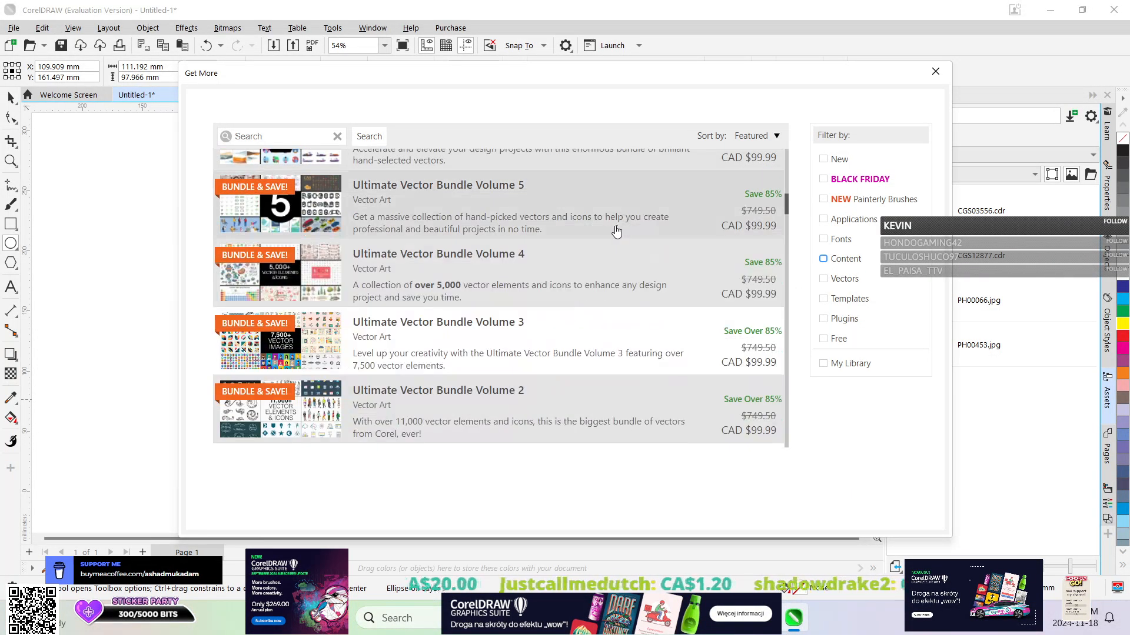
scroll(617, 224, down, 1)
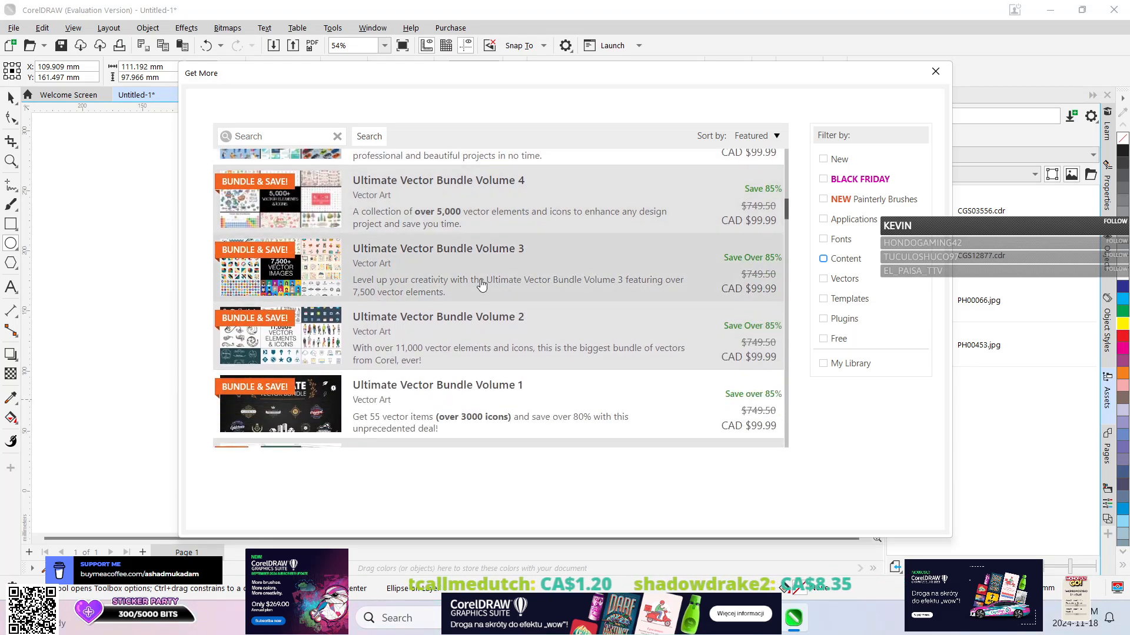
scroll(489, 271, down, 4)
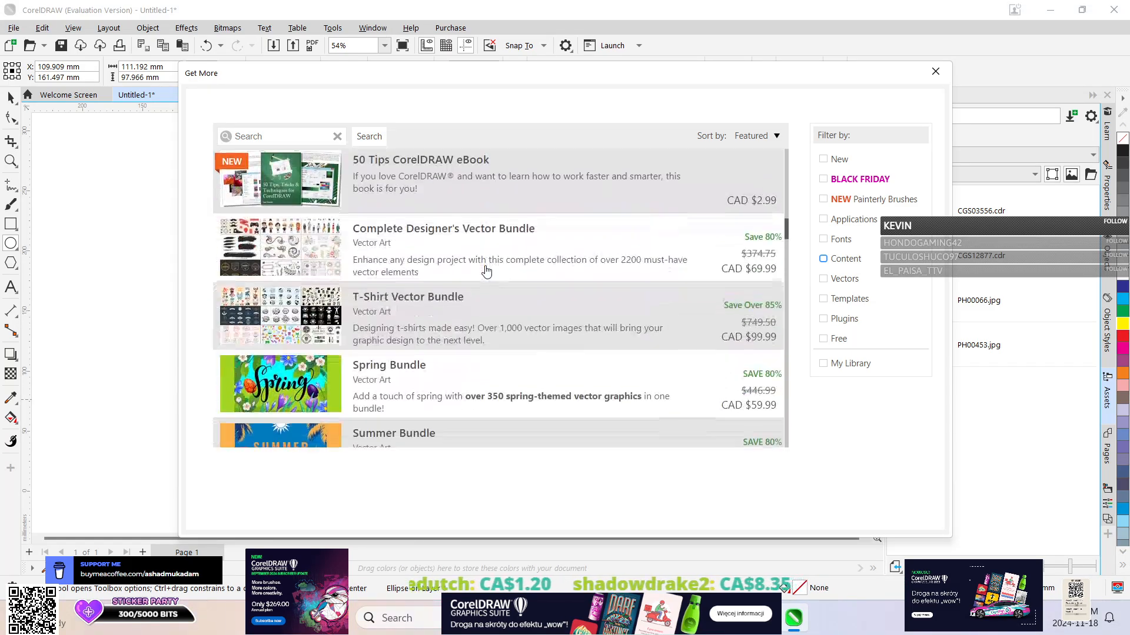
scroll(492, 269, down, 3)
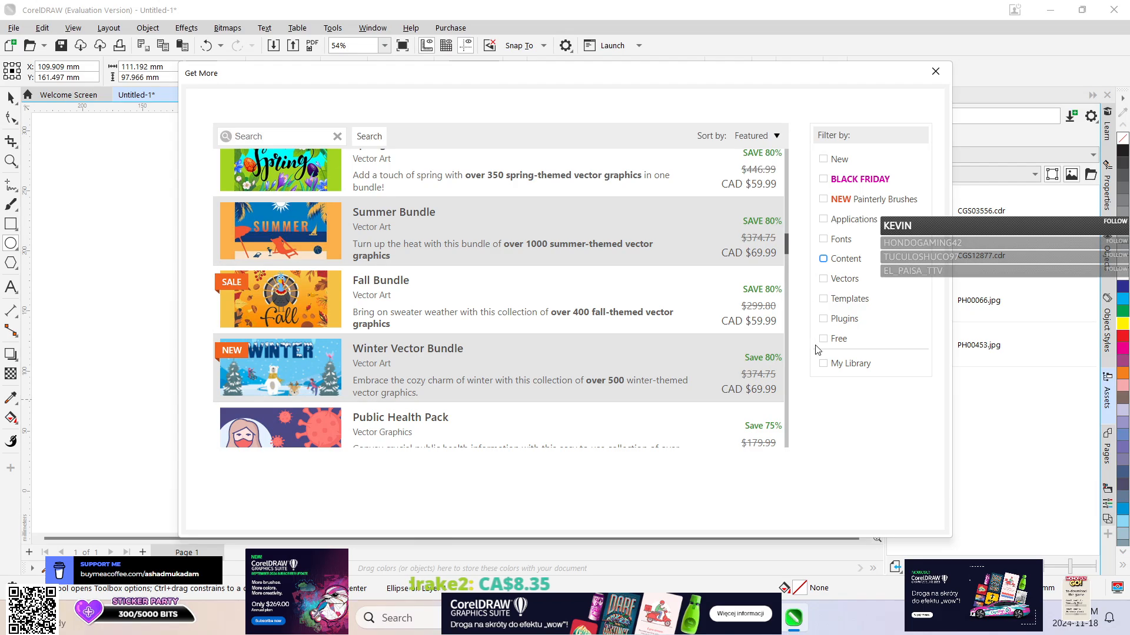
scroll(474, 277, down, 15)
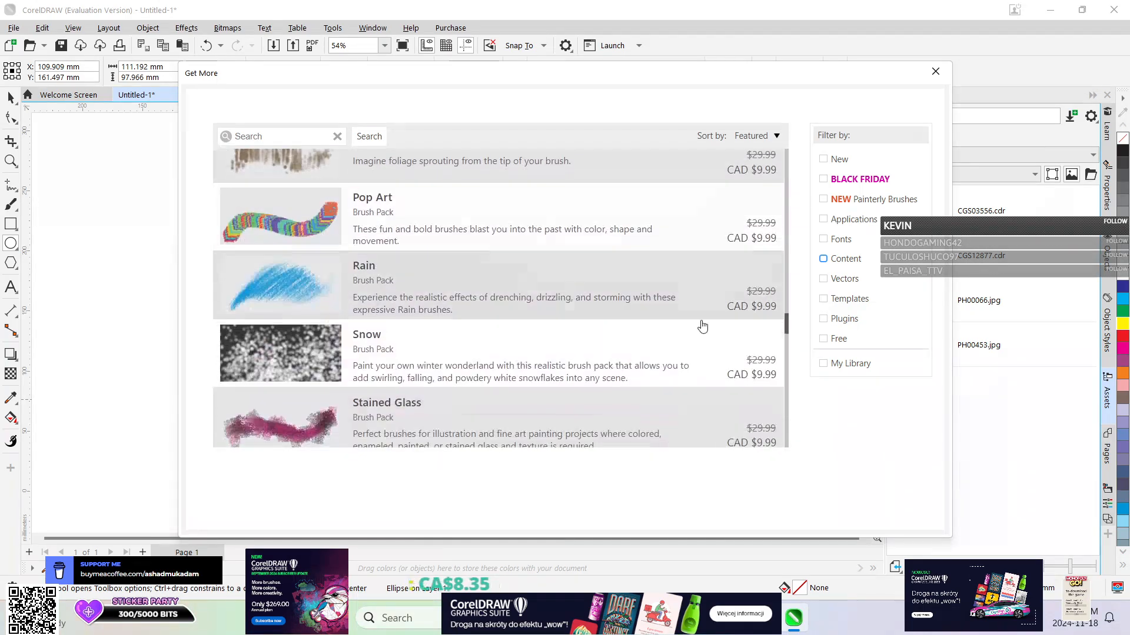
click(822, 363)
click(823, 364)
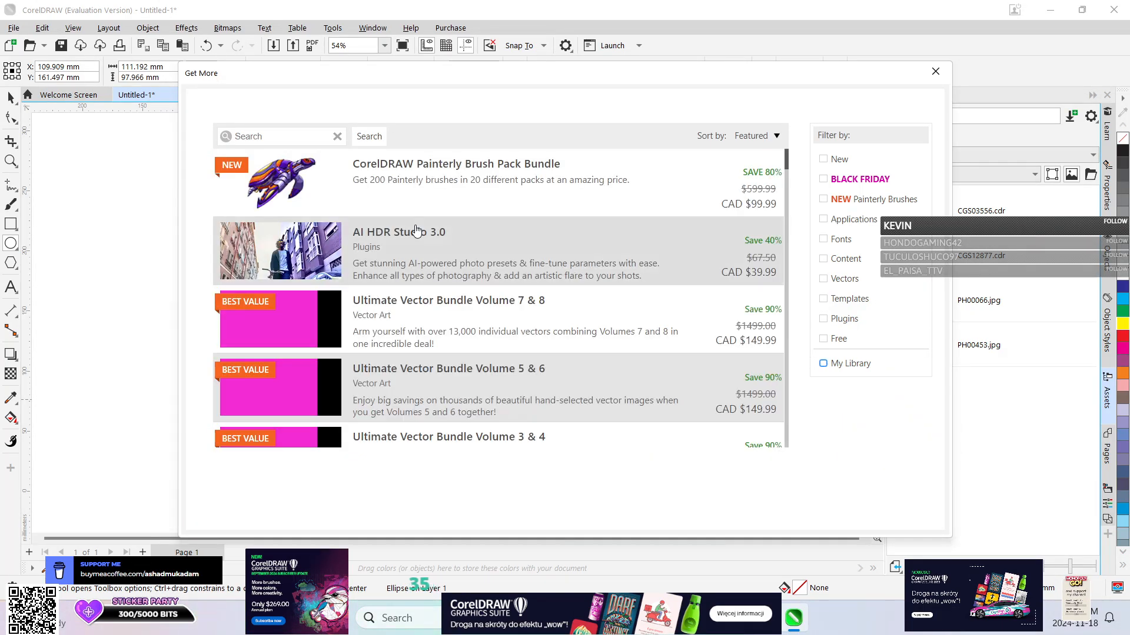
scroll(418, 229, down, 3)
scroll(418, 229, down, 10)
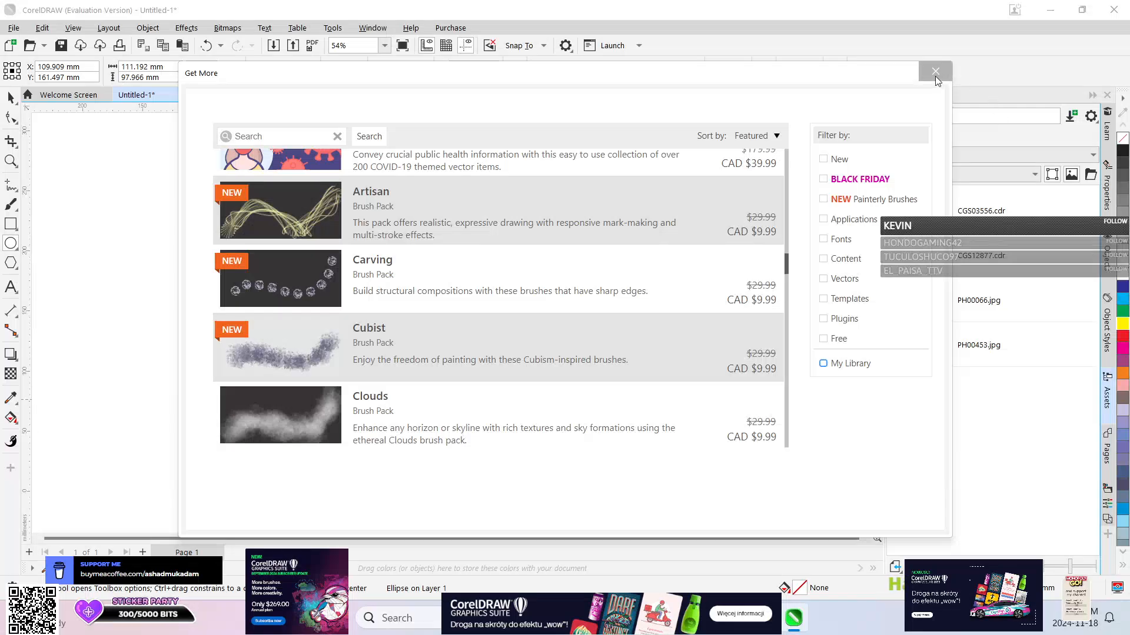
click(935, 73)
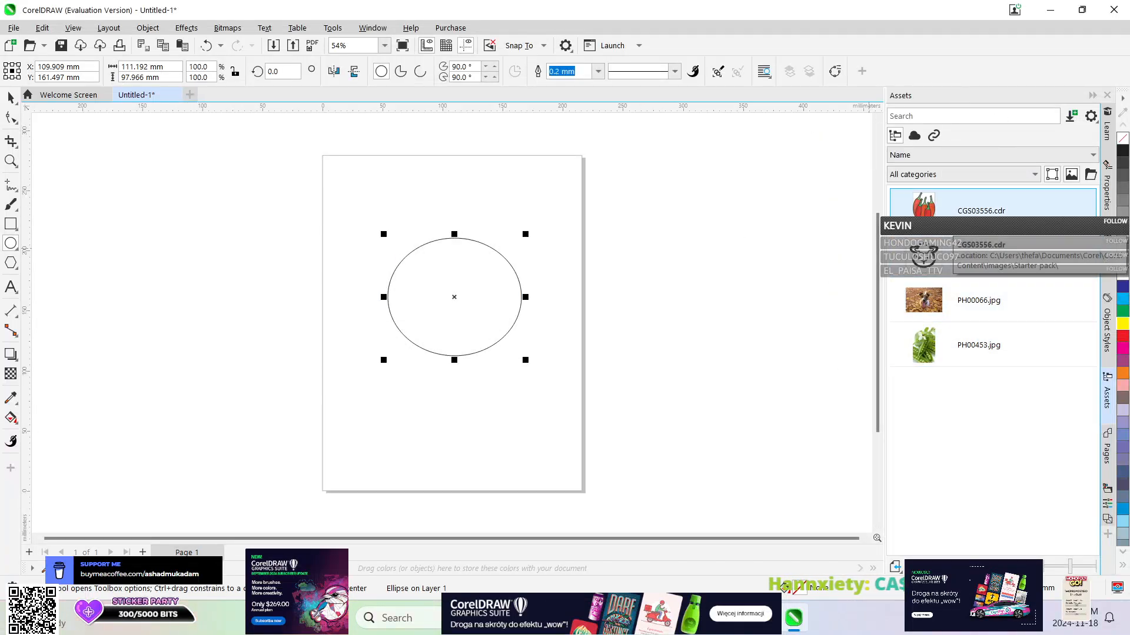
click(945, 160)
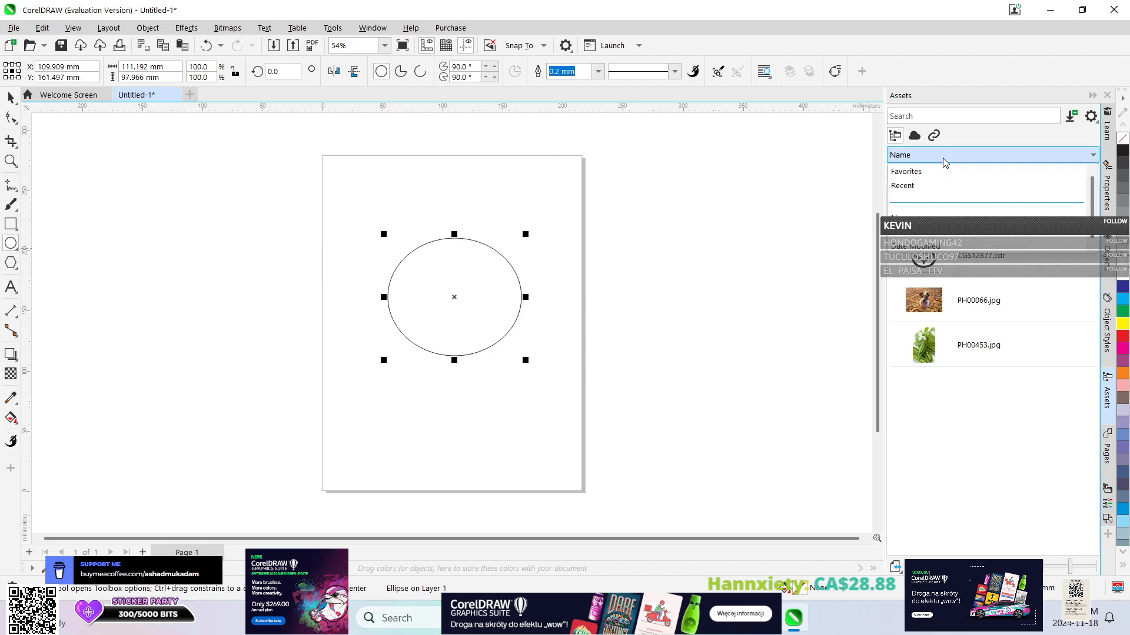
click(941, 158)
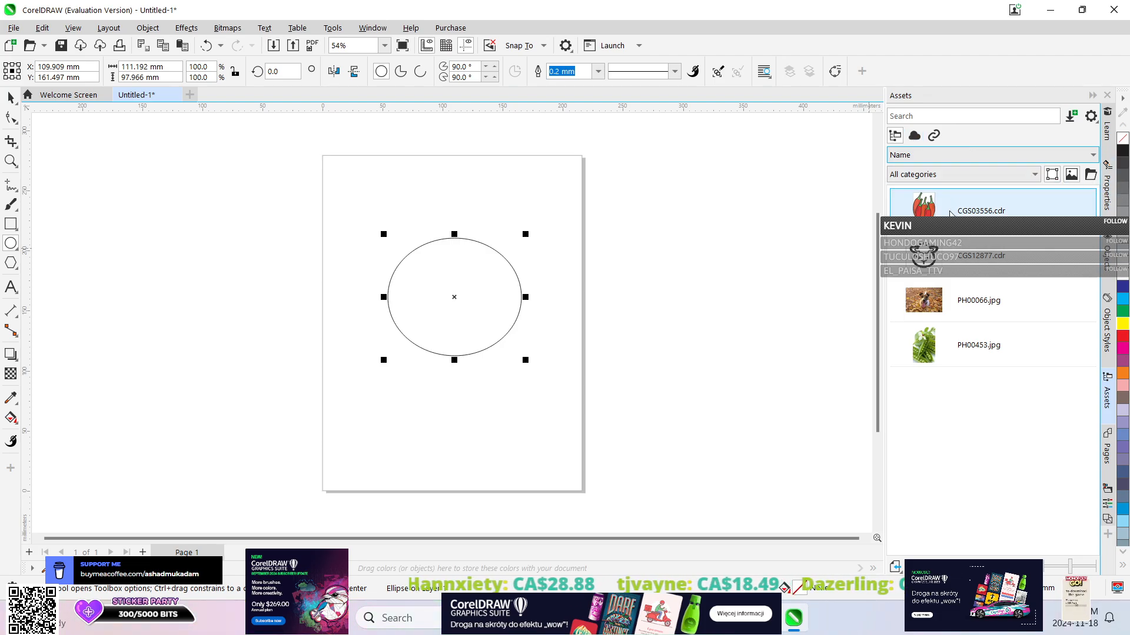
click(1090, 115)
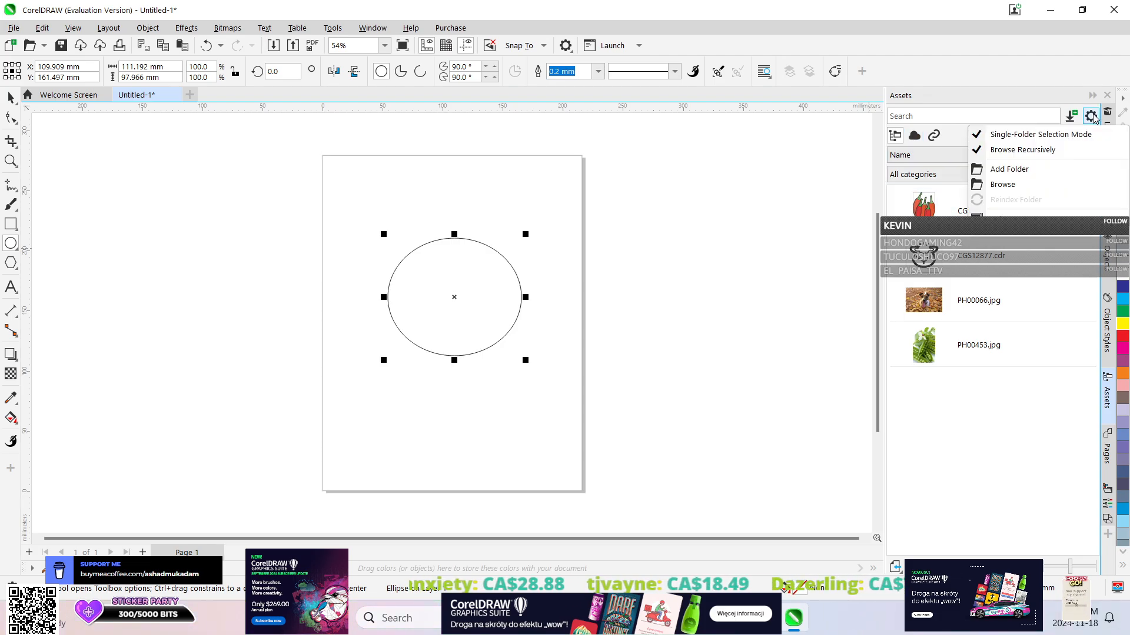
click(1039, 171)
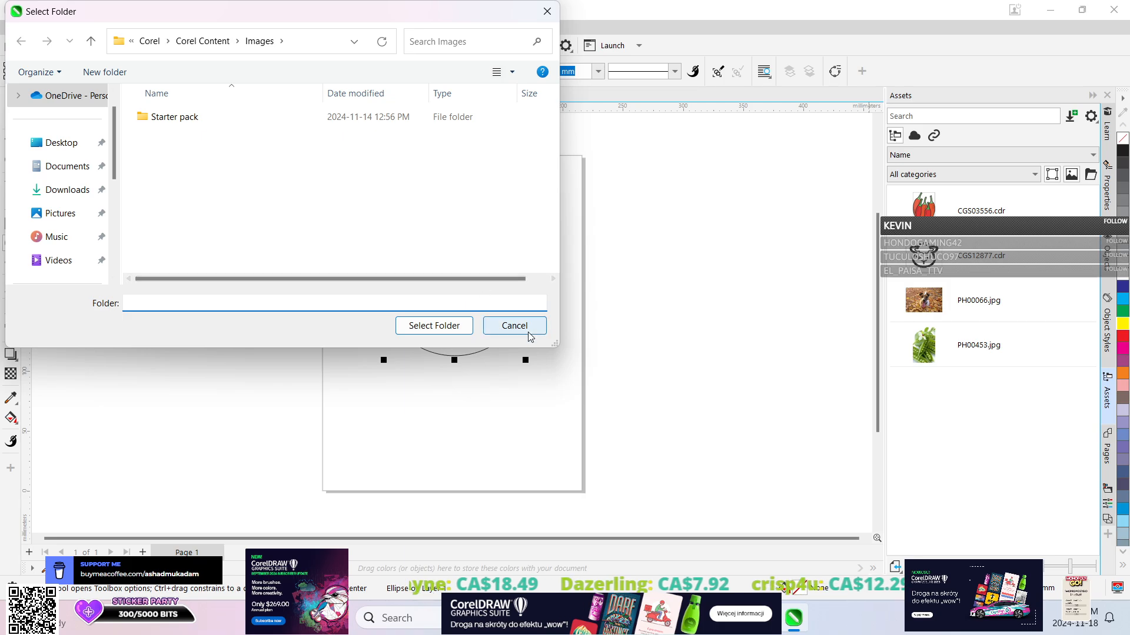
click(513, 325)
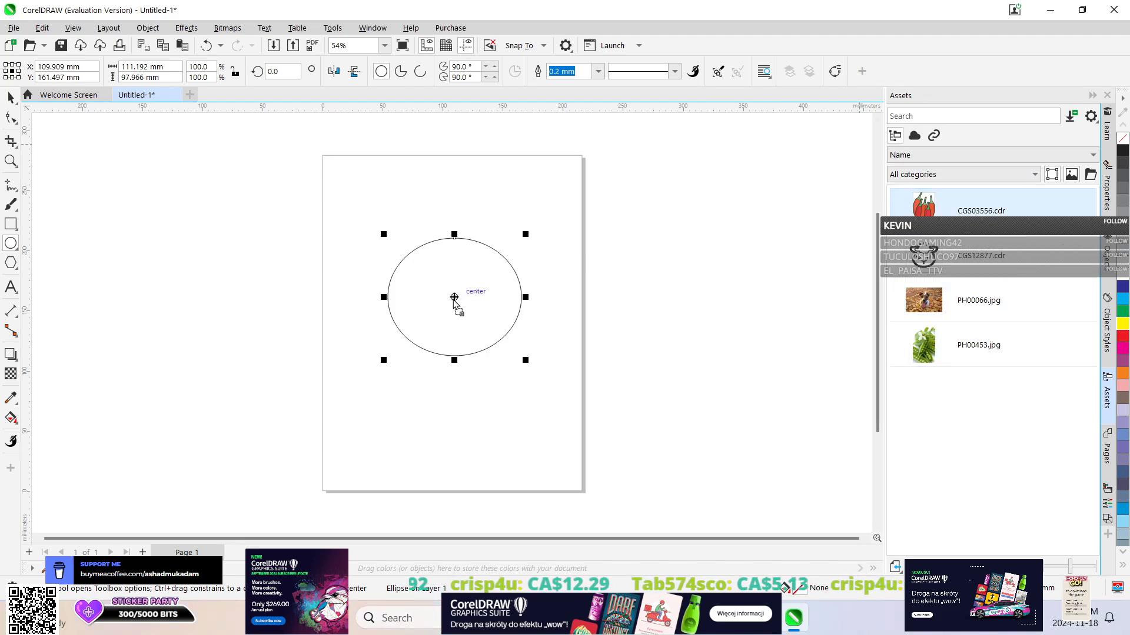
Fill the ellipse with the chili pepper asset CGS03556.cdr and move it about 23 mm to the left.
drag(453, 300, 425, 304)
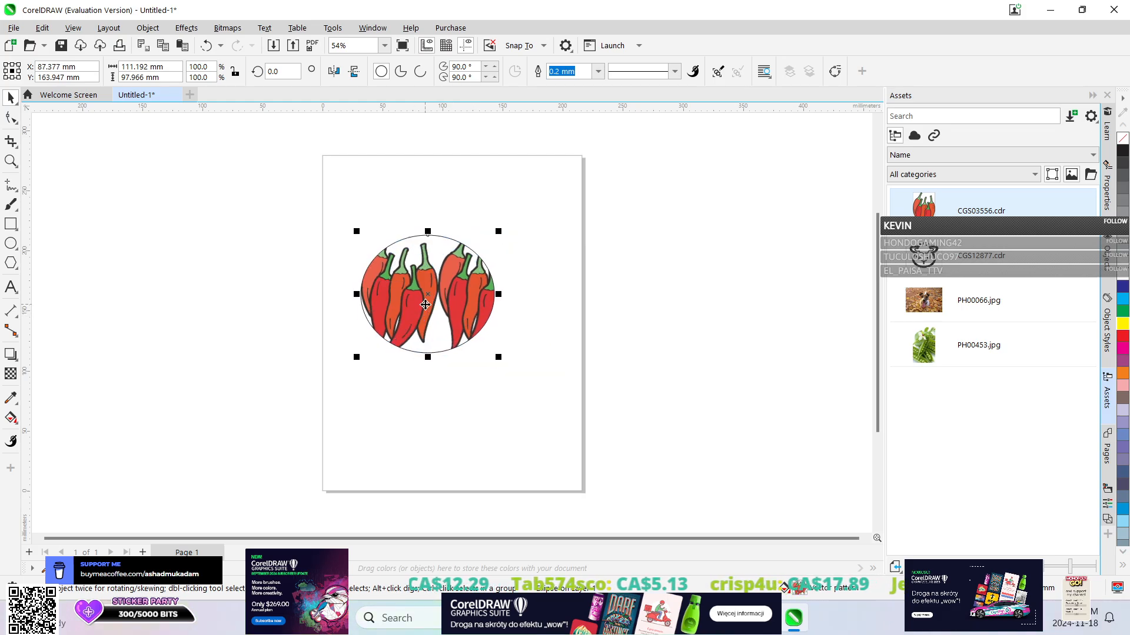
click(417, 283)
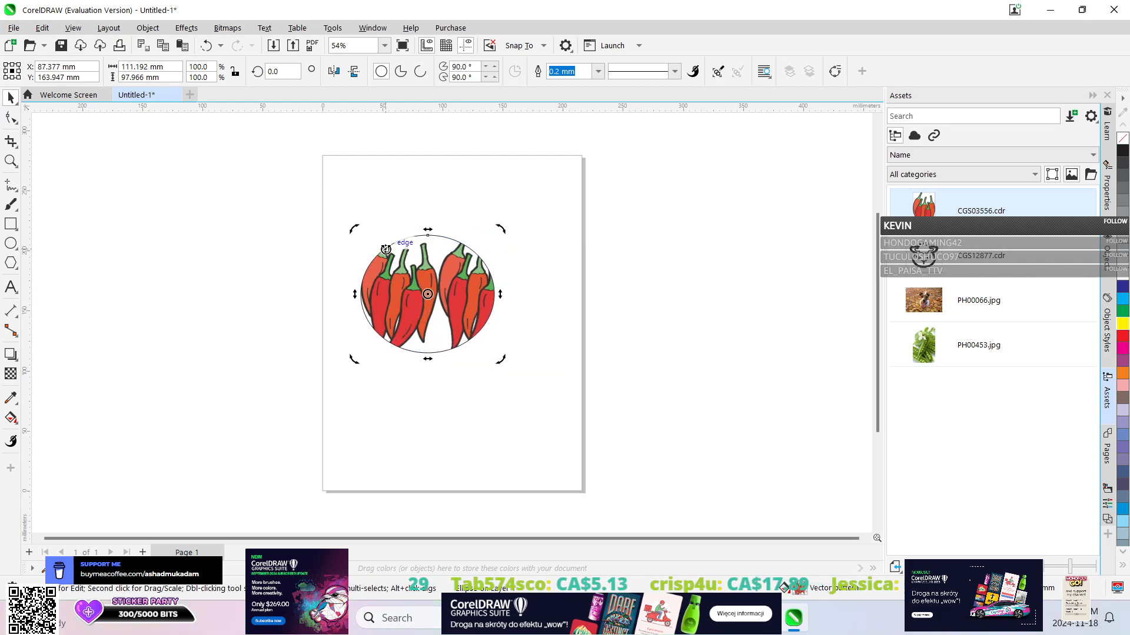
click(385, 249)
click(147, 27)
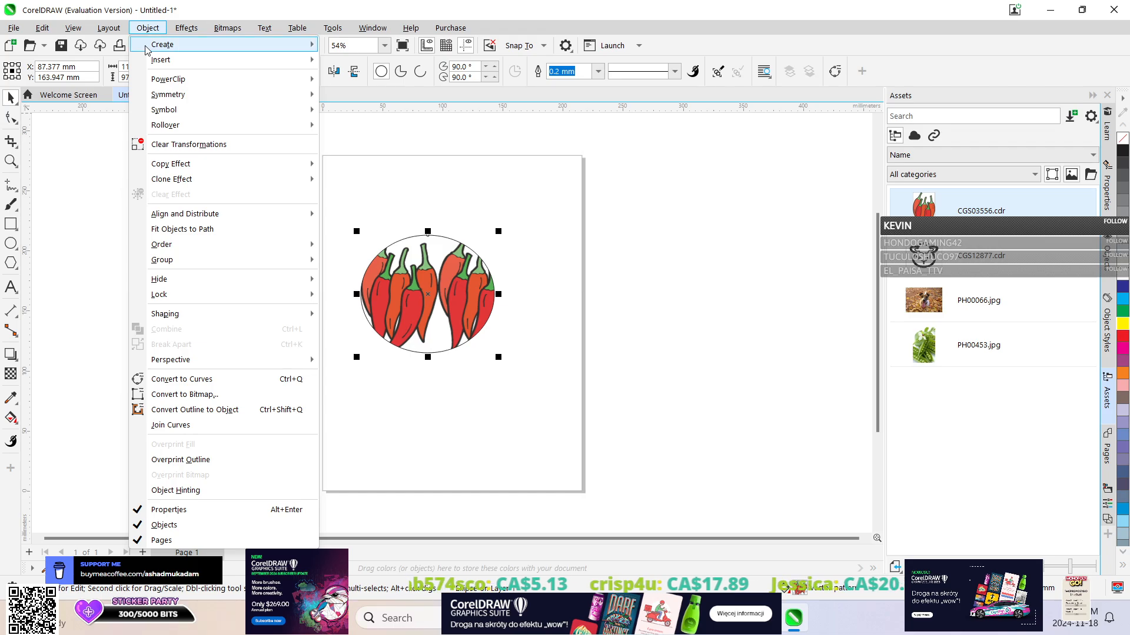
click(421, 187)
click(147, 28)
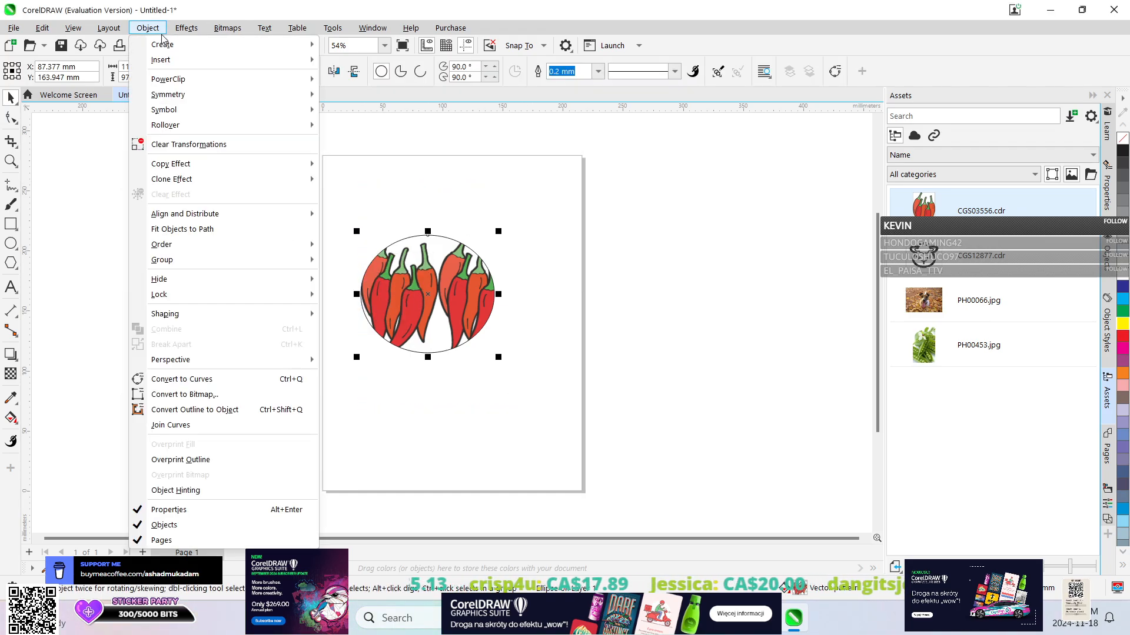
mouse_move(205, 263)
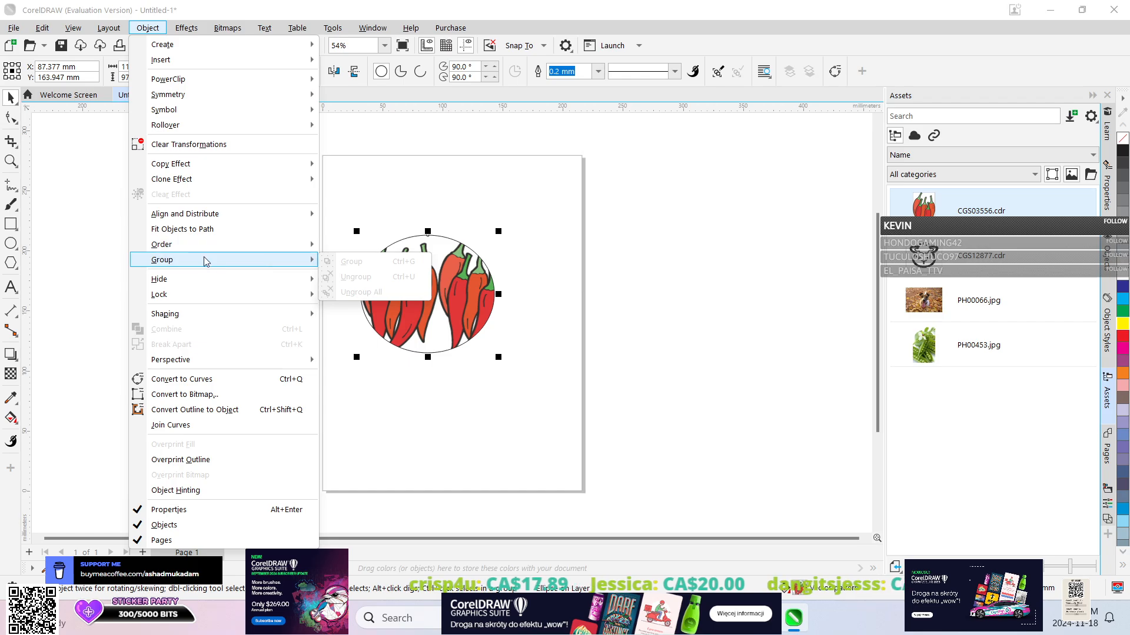
mouse_move(207, 298)
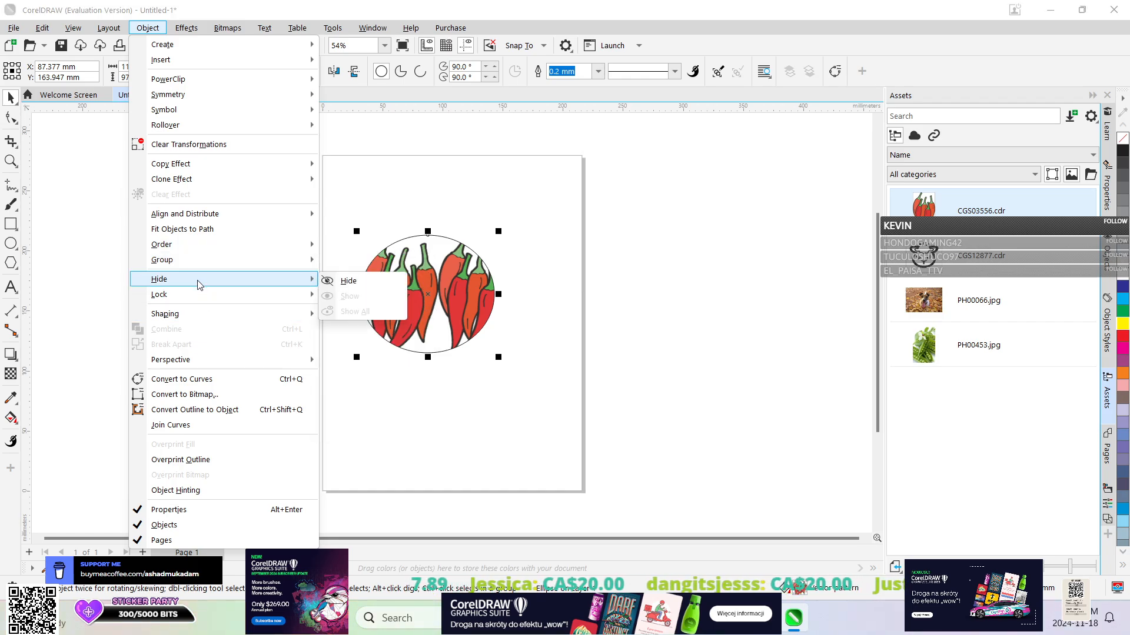
mouse_move(189, 243)
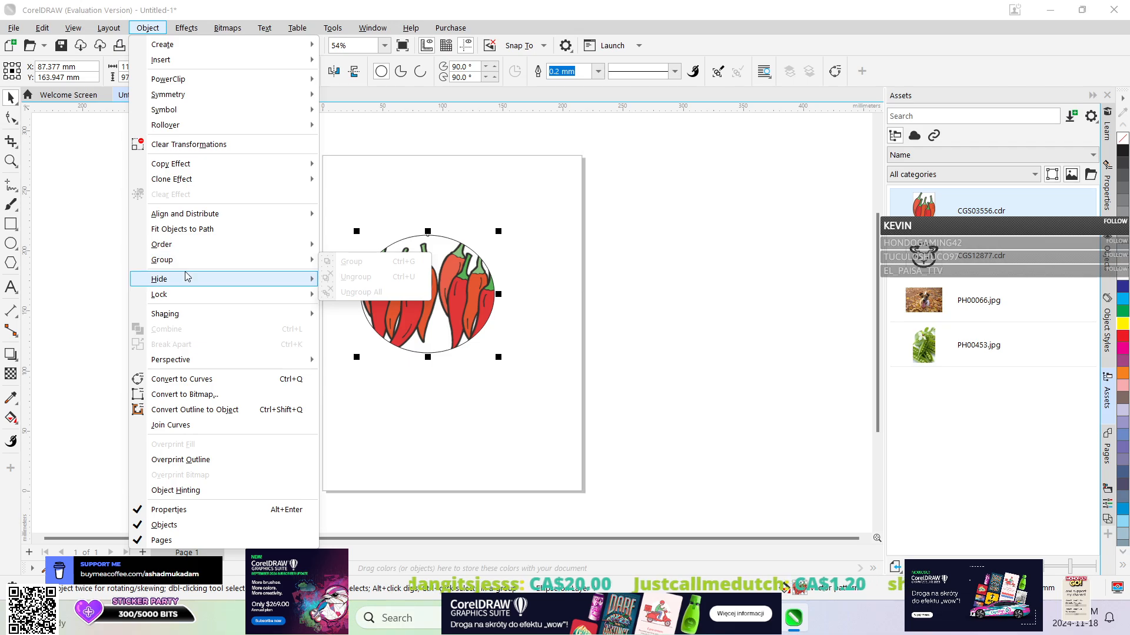
click(449, 330)
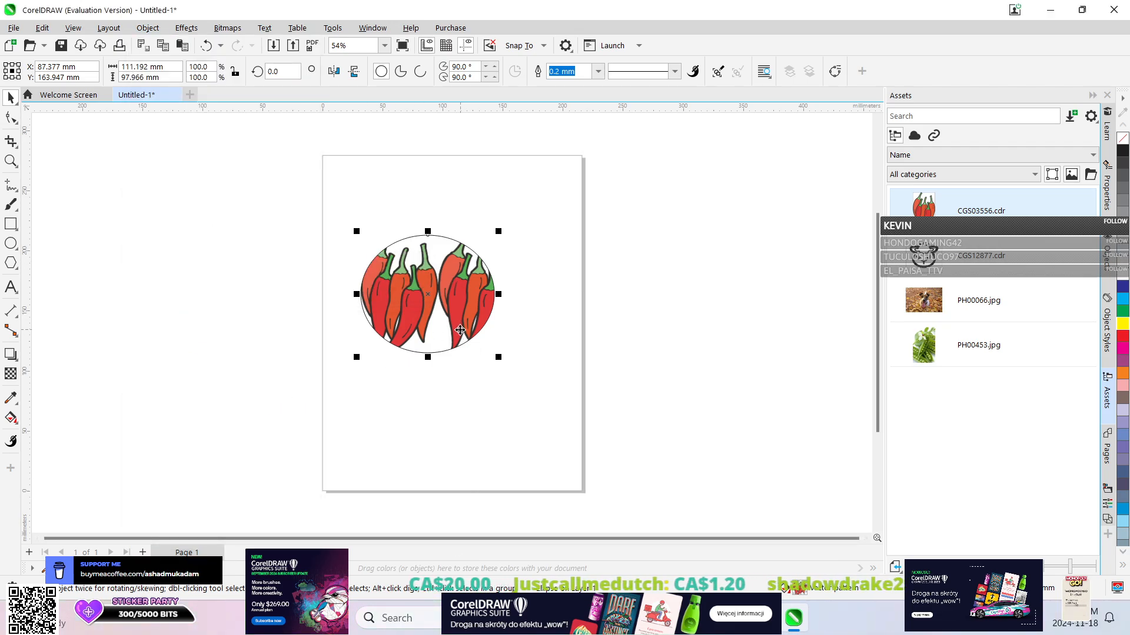
Close the untitled drawing without saving and create a new 215.9 x 279.4 mm CorelDRAW Default document.
click(174, 97)
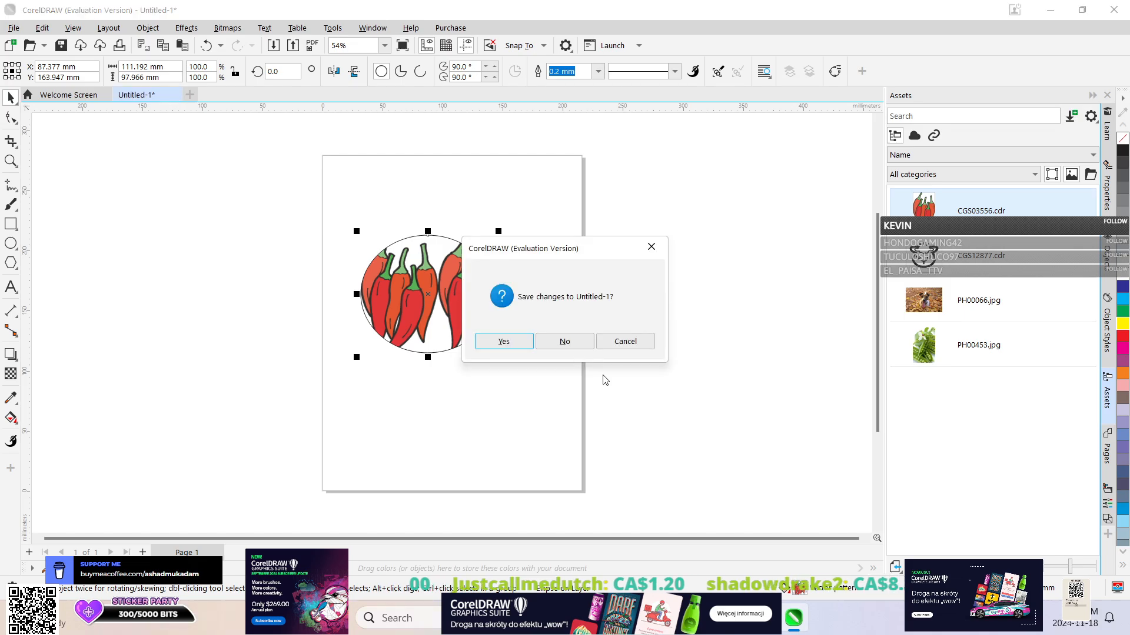
click(562, 338)
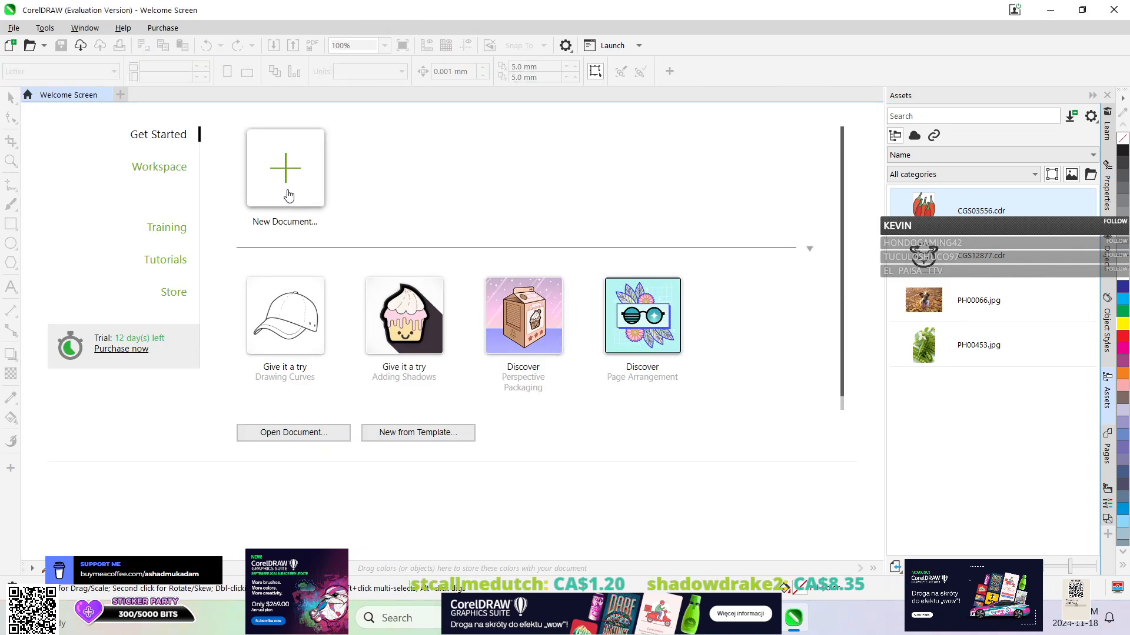
click(285, 169)
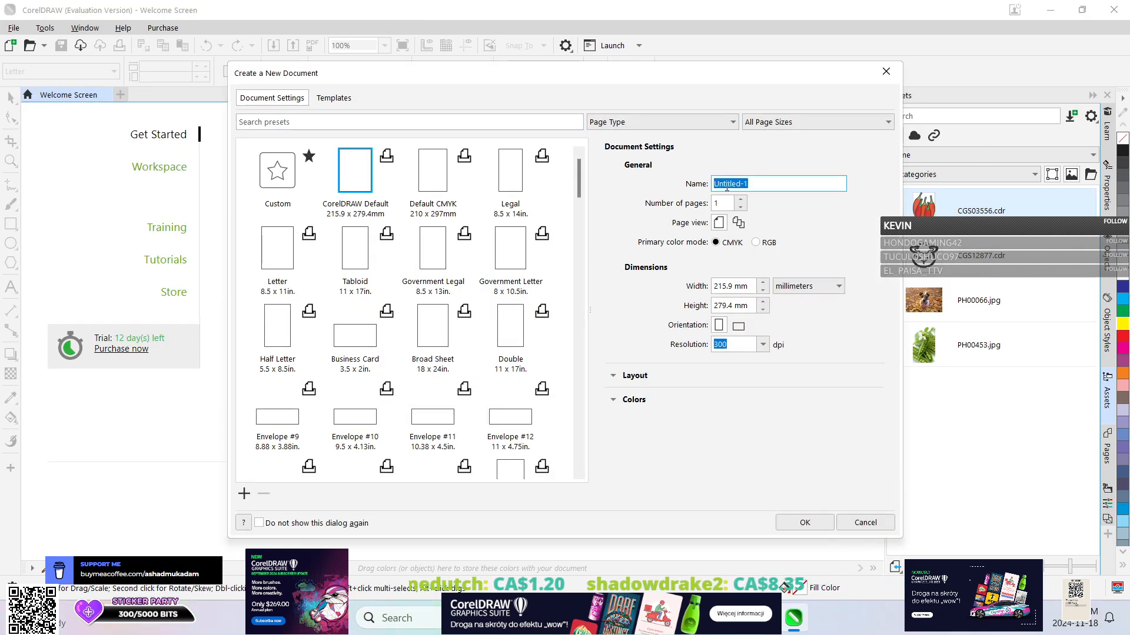
click(804, 522)
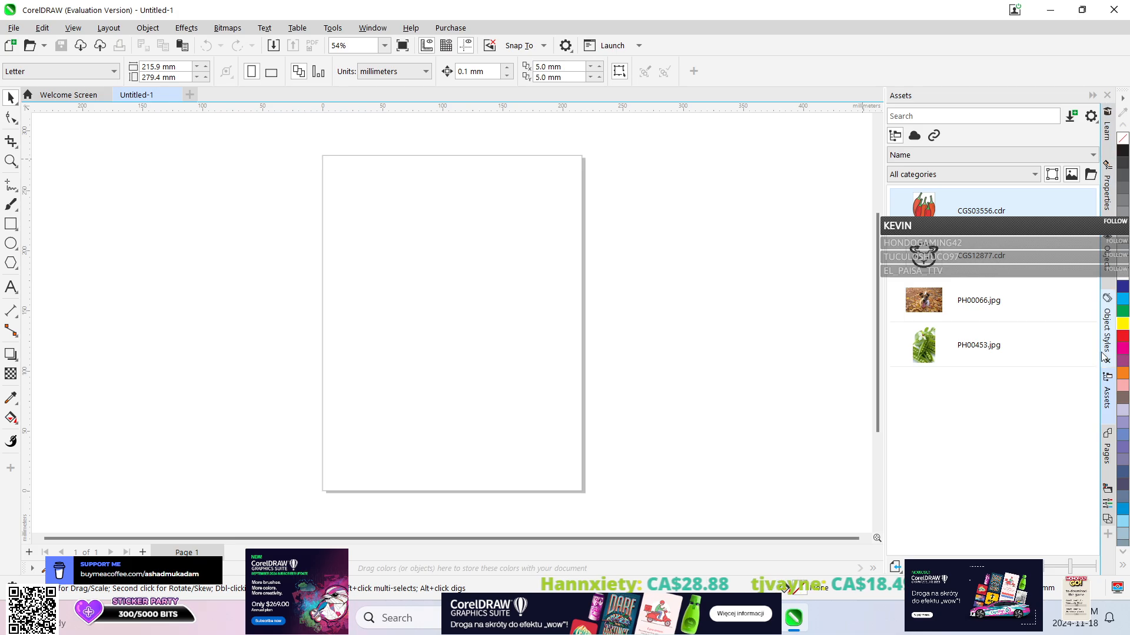
View the Object Styles docker, close the Assets docker and show the Pages docker.
click(1108, 321)
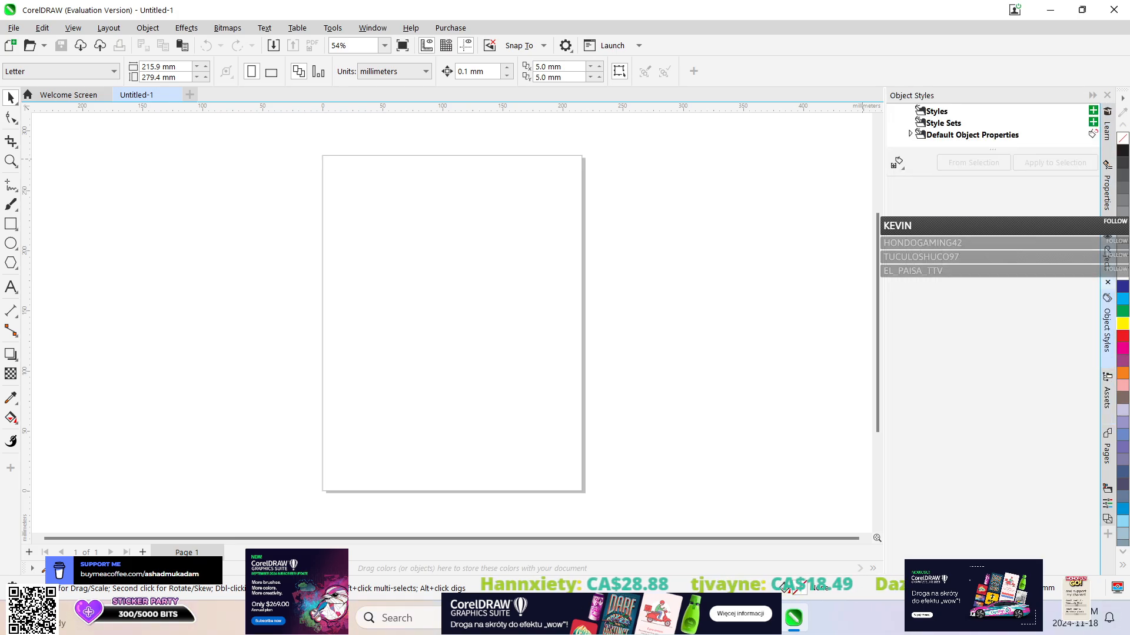
click(1108, 400)
click(1108, 419)
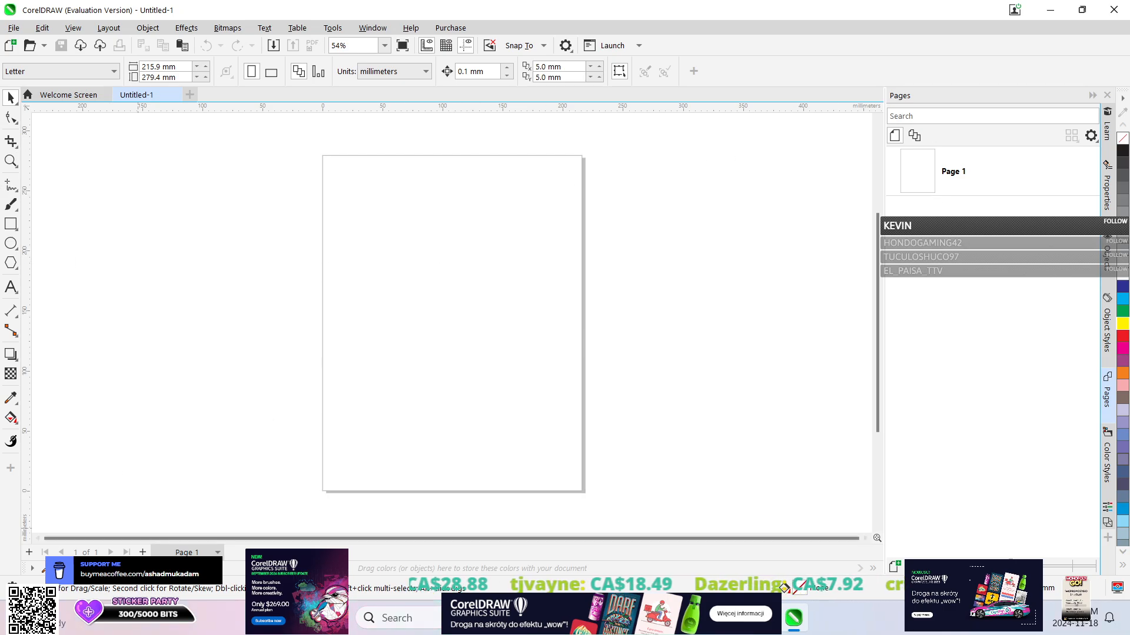
Add a second page after Page 1, delete it and check the page options of Page 1.
click(142, 553)
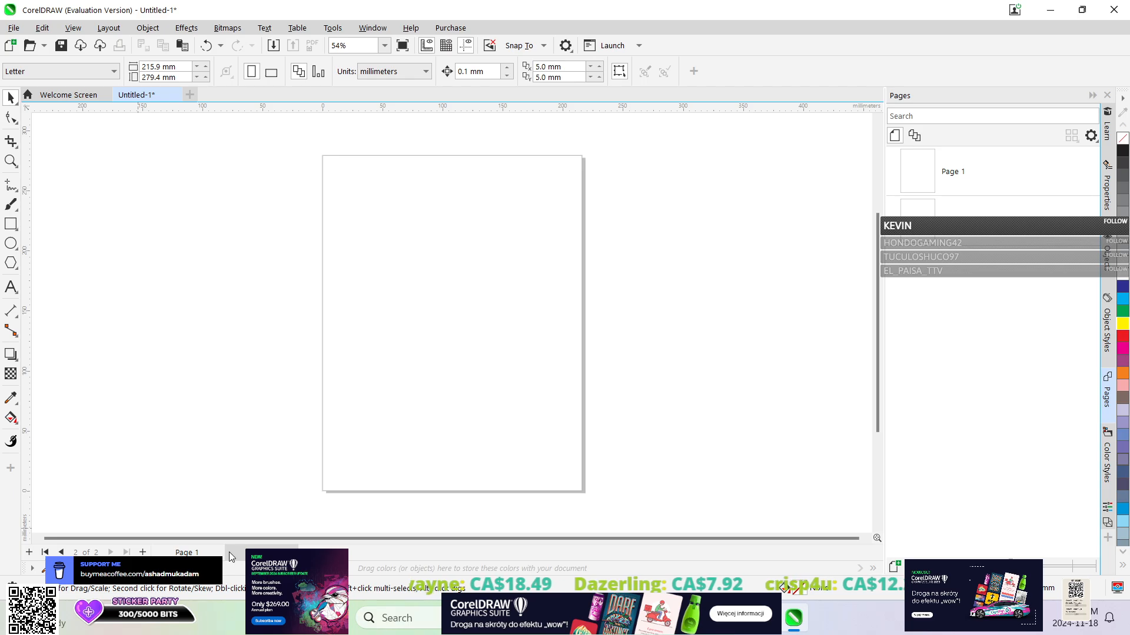
right_click(284, 553)
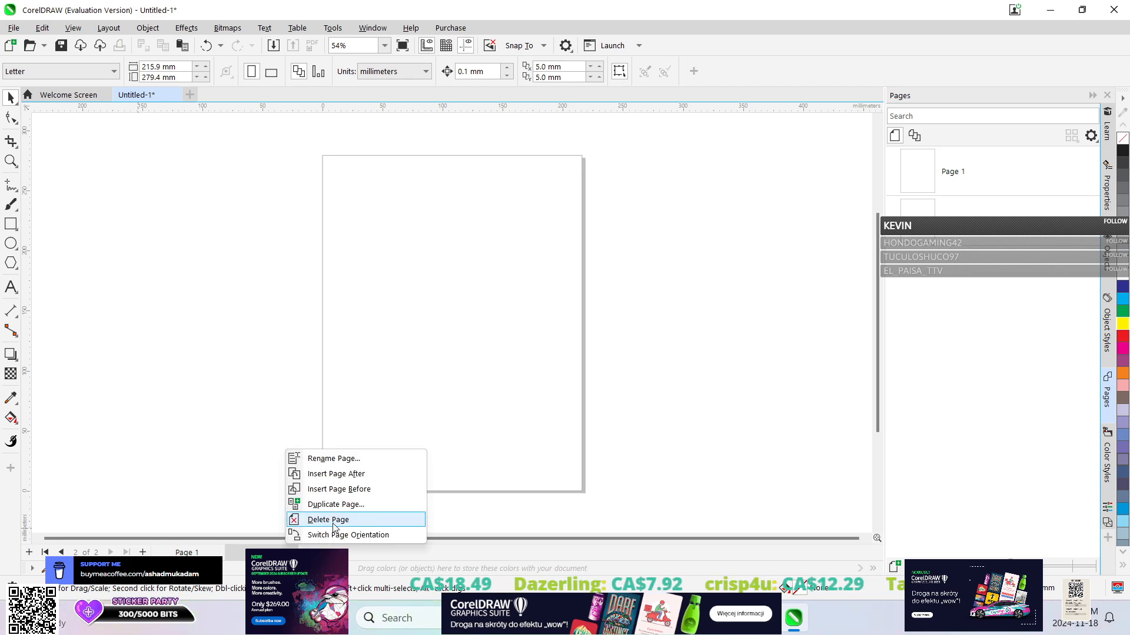
click(327, 520)
right_click(210, 555)
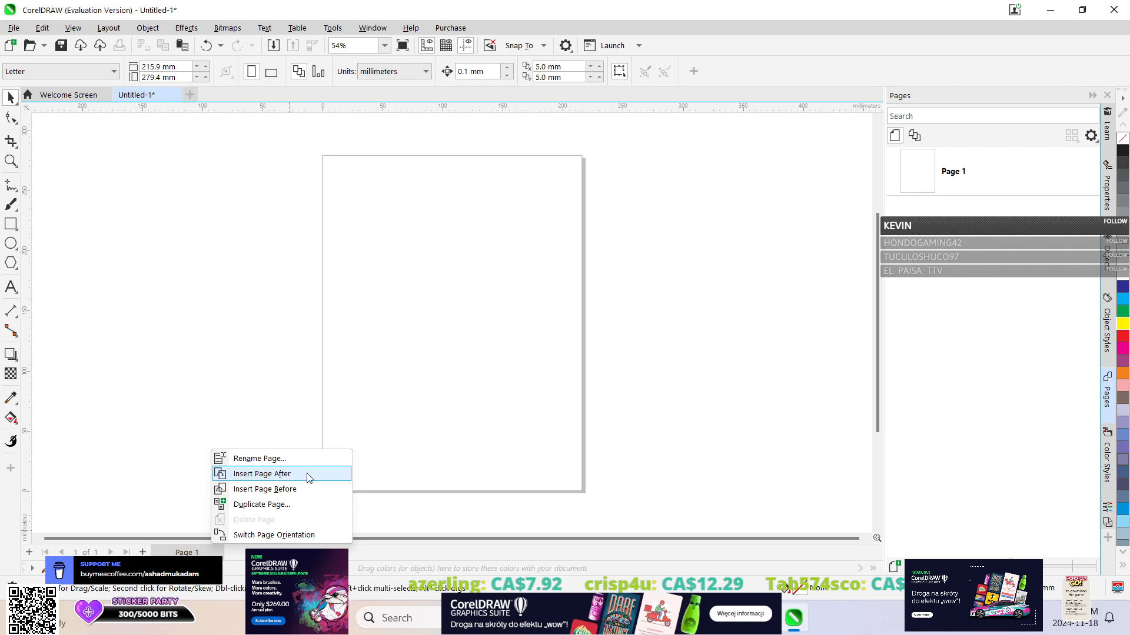
click(214, 546)
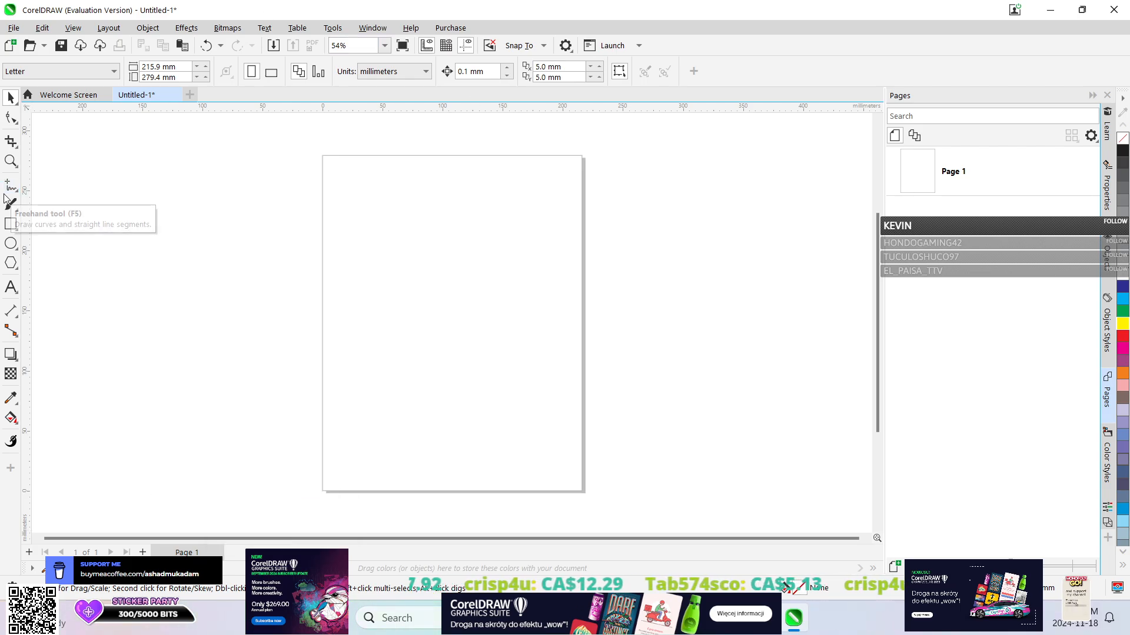
Draw an ellipse about 105 x 100 mm in the middle of the page and set its outline width to 10 mm.
click(11, 242)
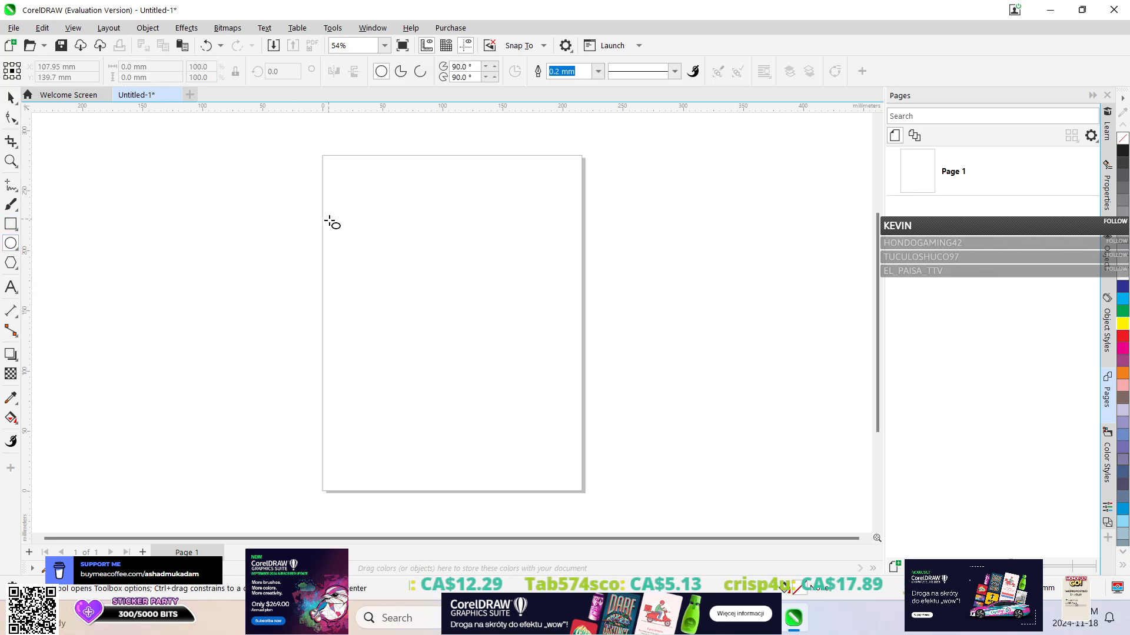
drag(380, 242, 512, 367)
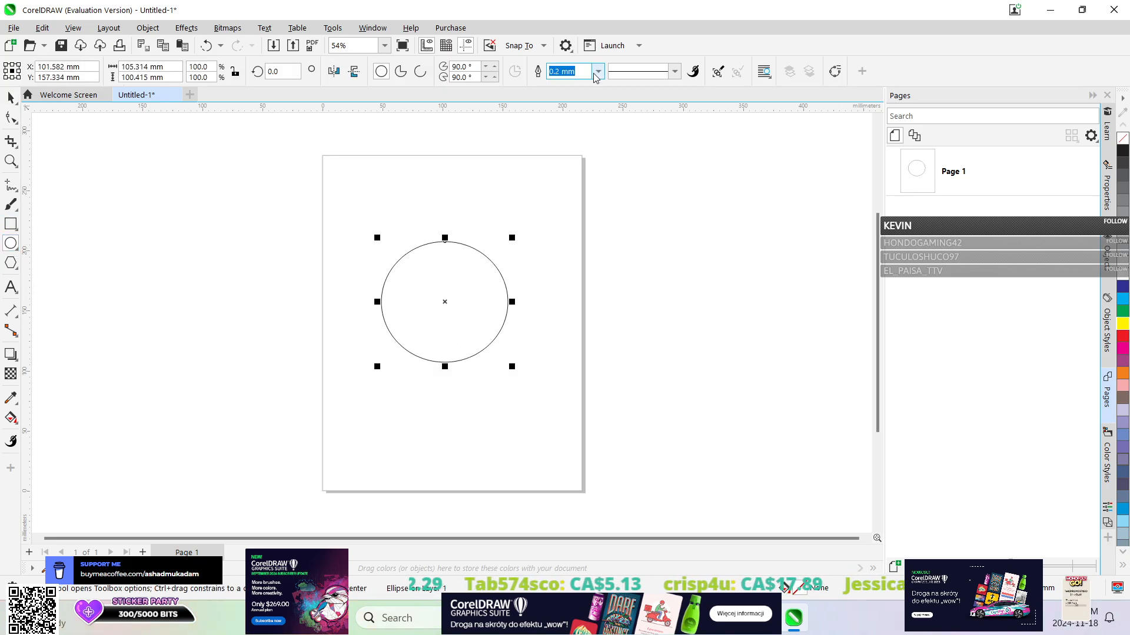
click(597, 71)
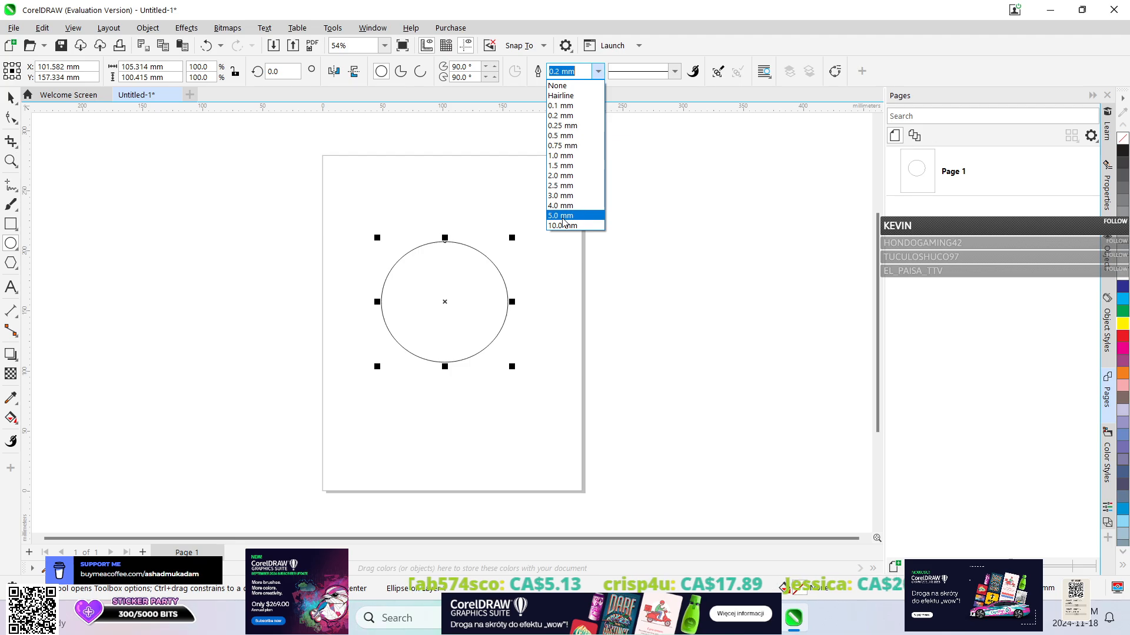
click(564, 226)
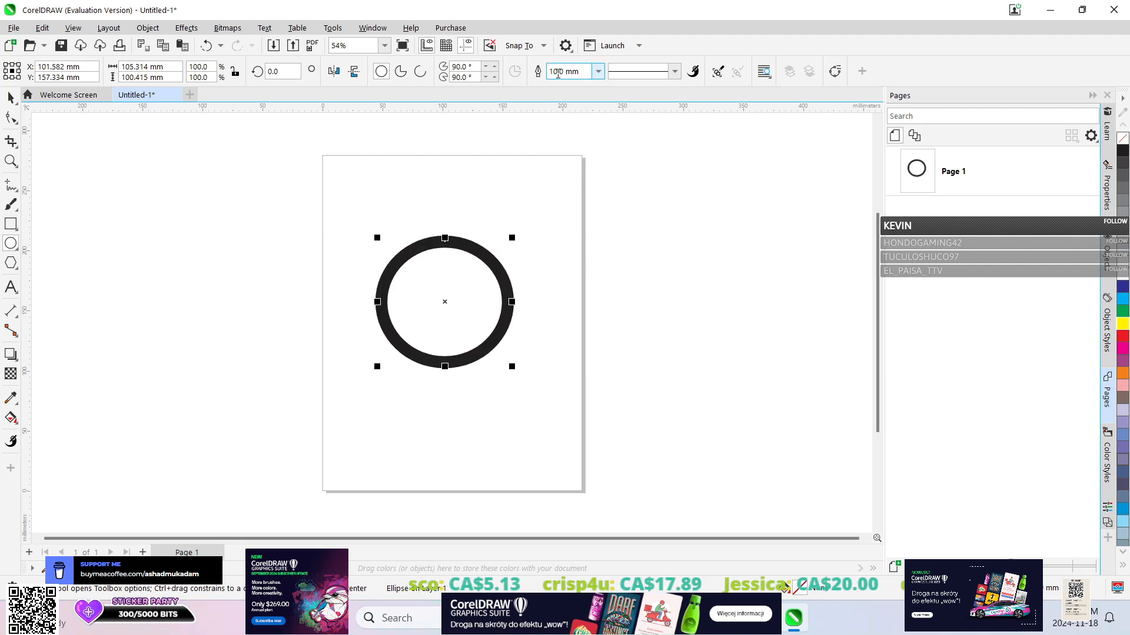
Remove the ellipse's outline by choosing None, and give it a 0.25 mm outline instead.
click(598, 72)
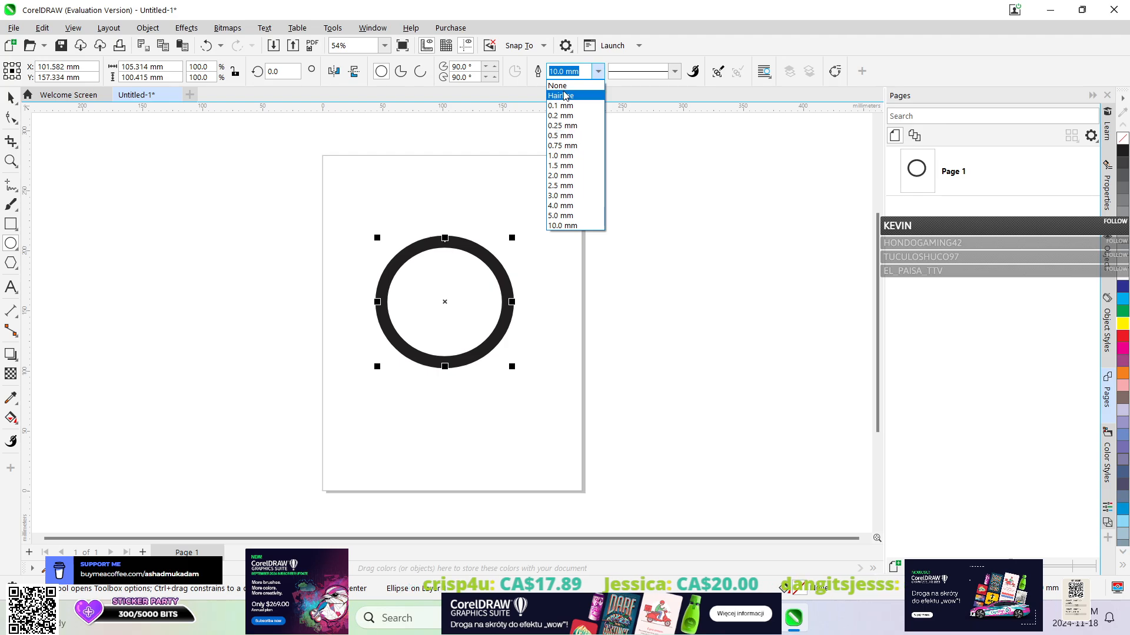
click(557, 85)
click(598, 71)
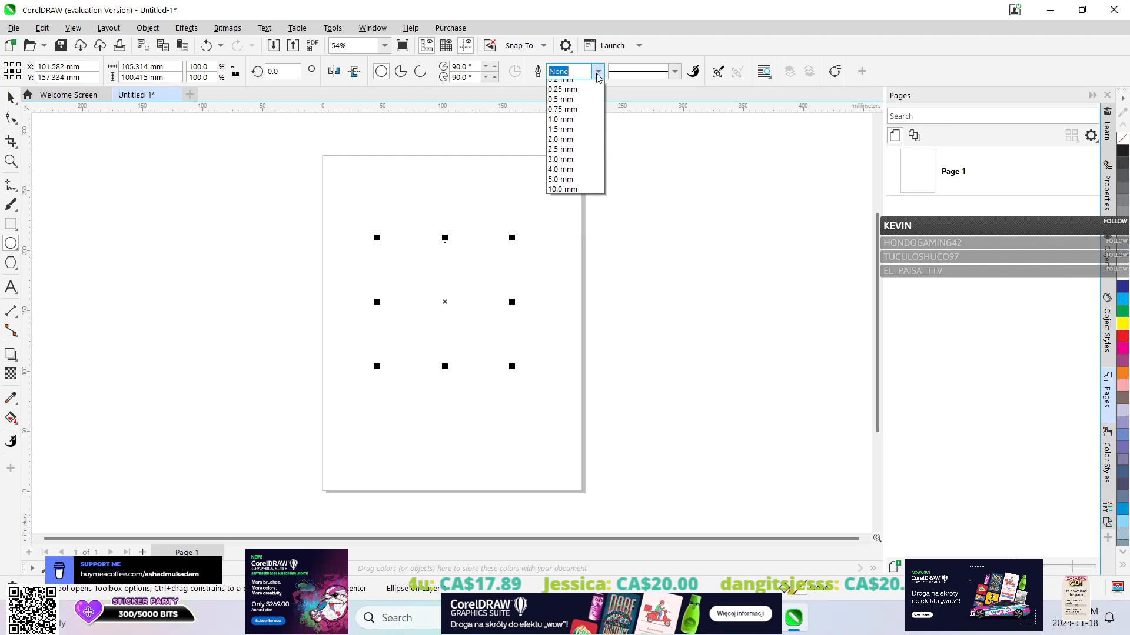
click(565, 125)
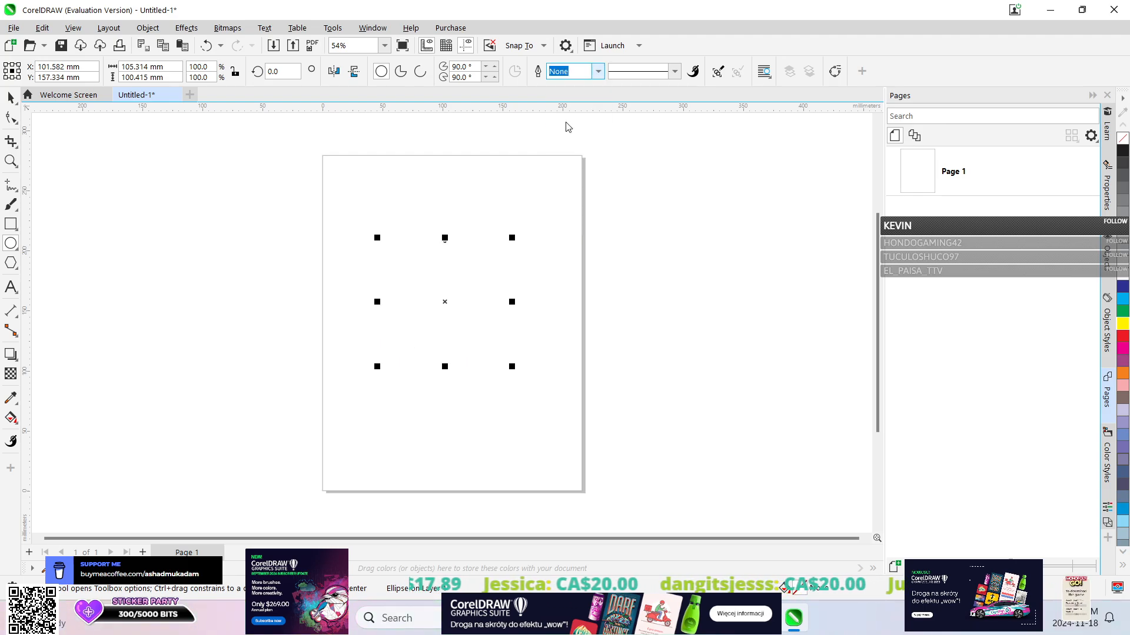
Try a dash-dot line style on the ellipse's outline and restore the solid line style.
click(664, 76)
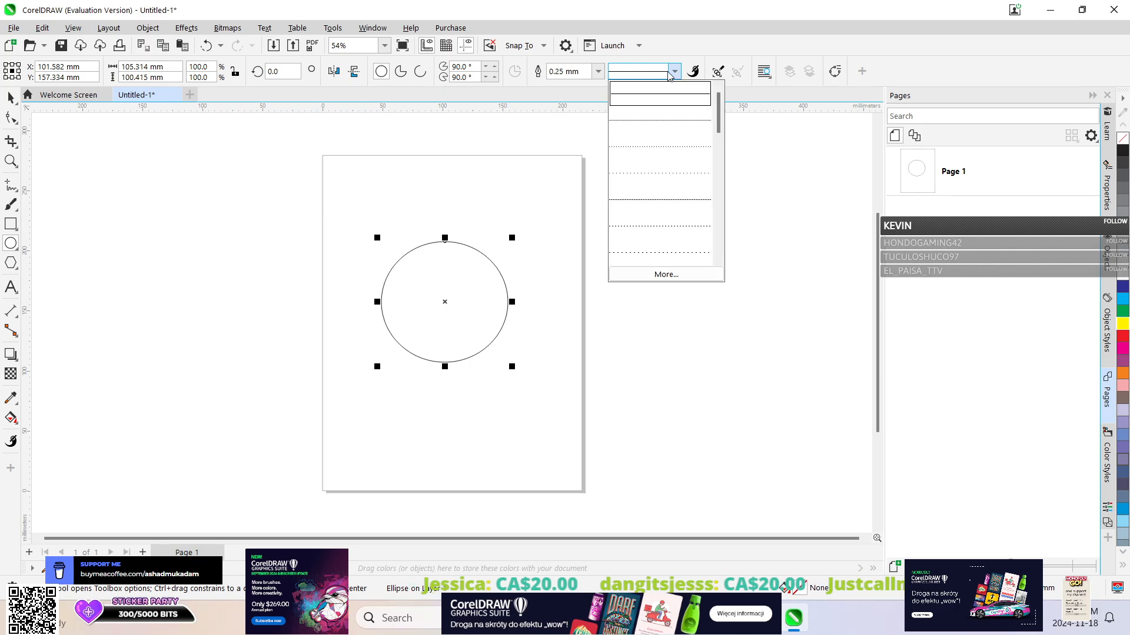
scroll(664, 229, down, 5)
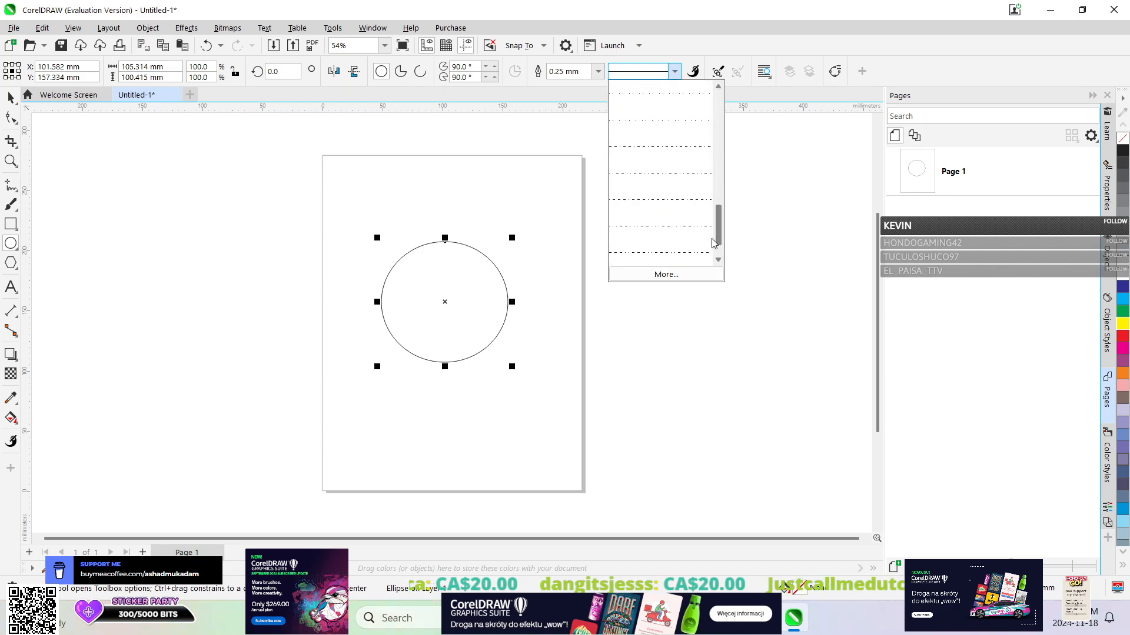
click(651, 251)
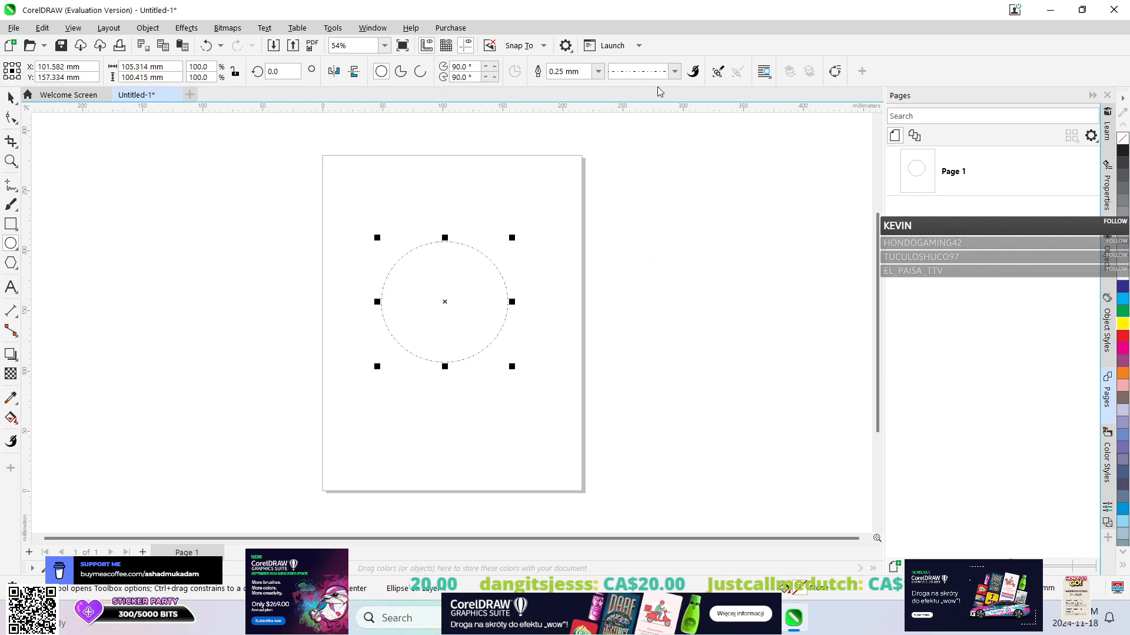
click(674, 72)
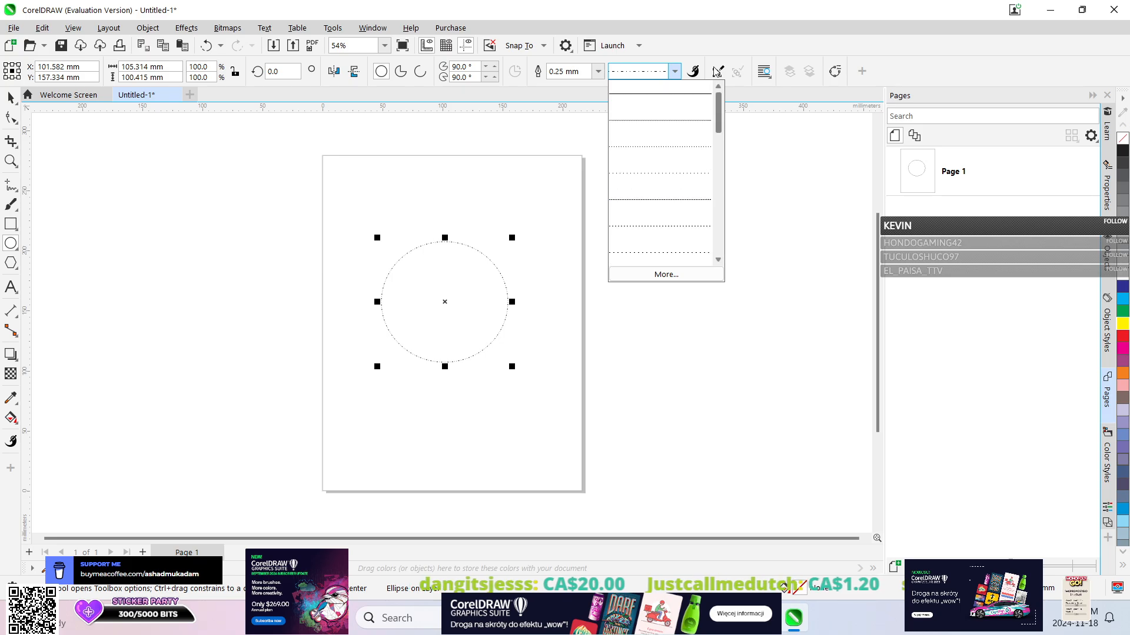
scroll(664, 177, down, 5)
scroll(665, 177, up, 5)
click(681, 96)
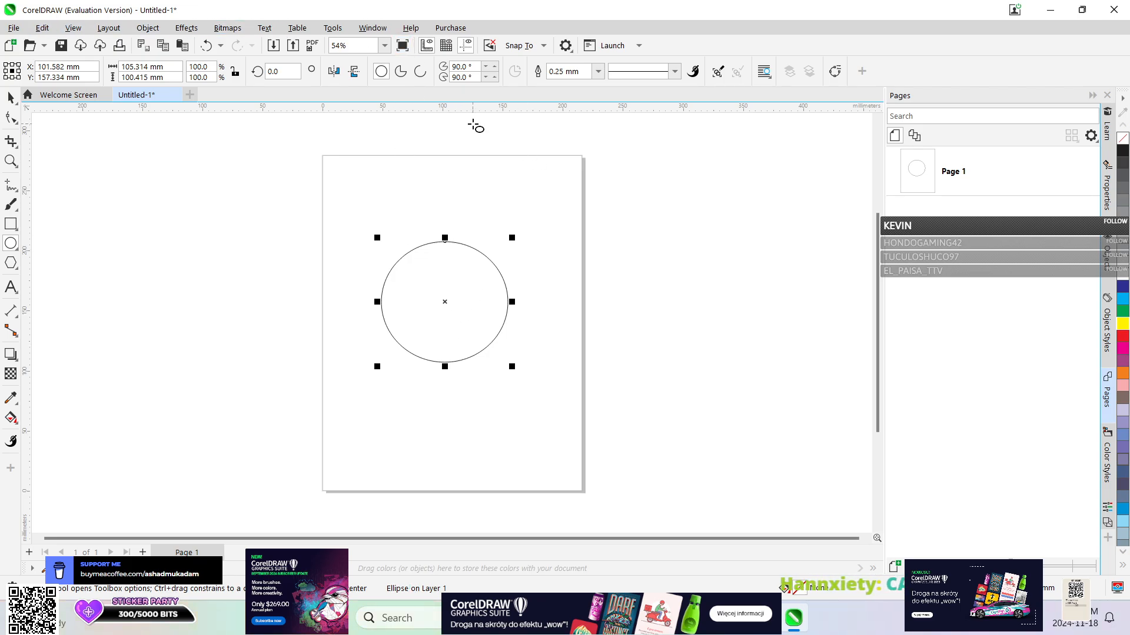
Switch to the Pick tool with the ellipse selected and view the Objects and Learn dockers.
click(12, 100)
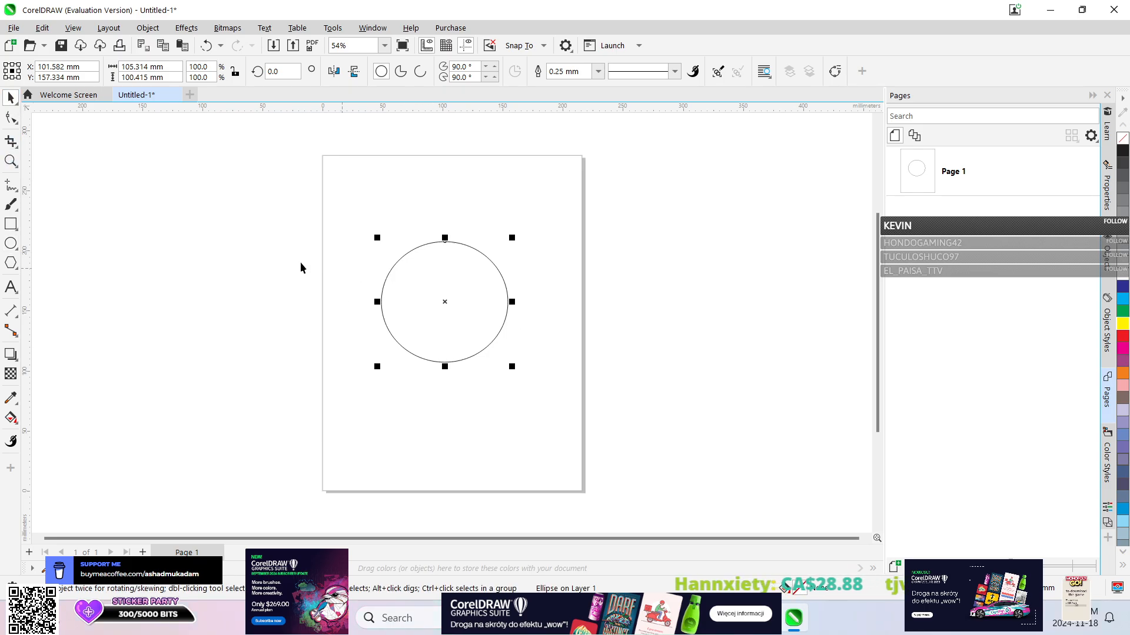
click(419, 288)
click(438, 291)
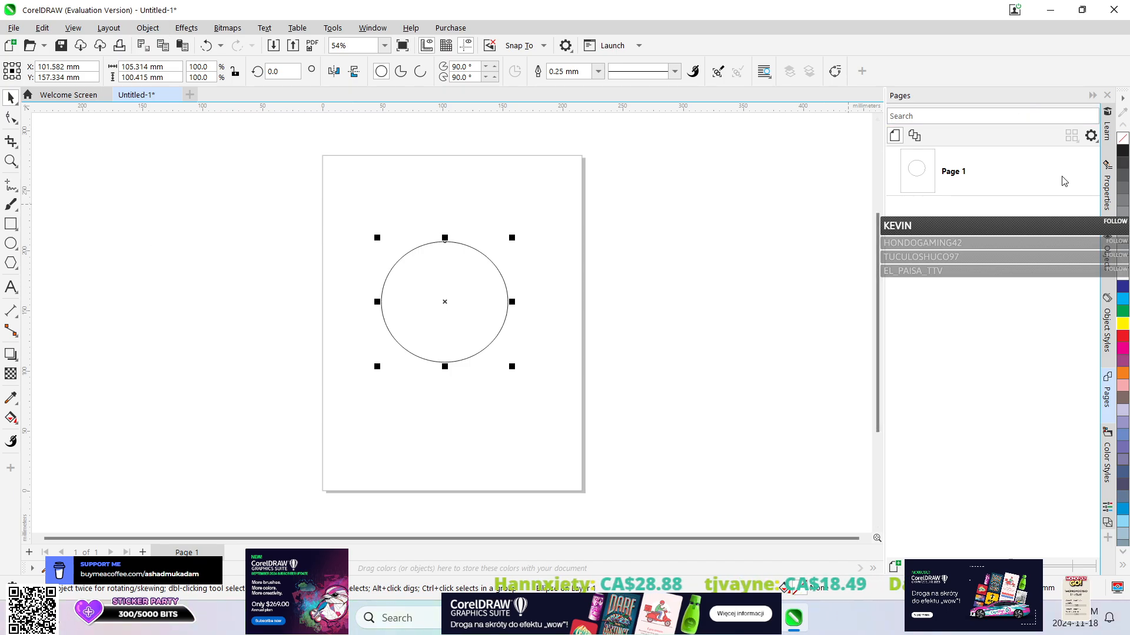
click(1108, 272)
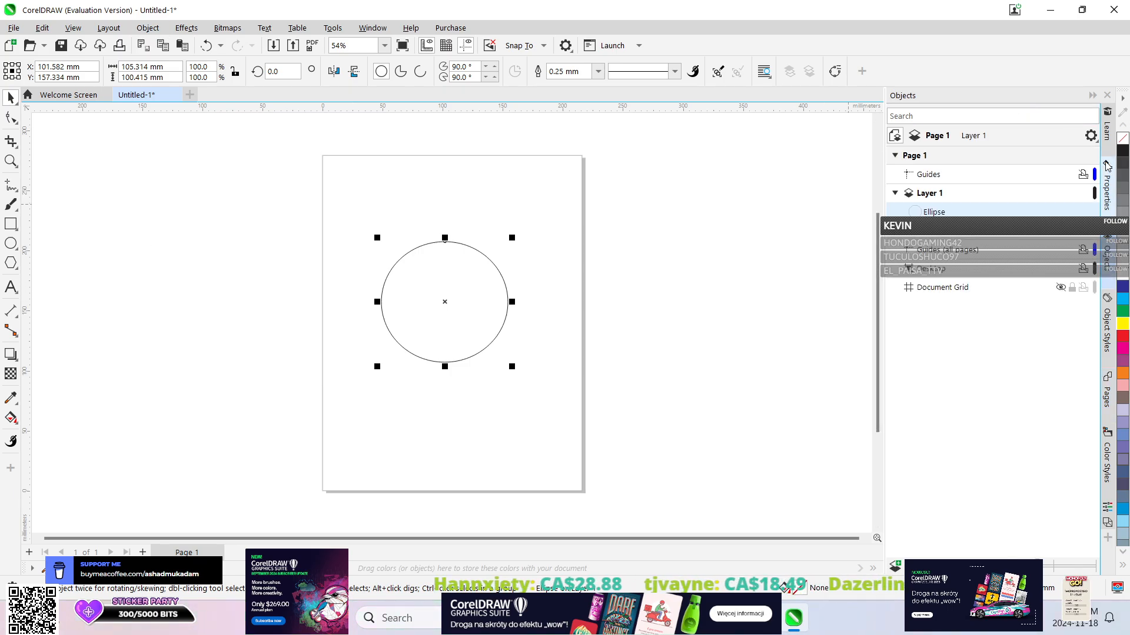
click(1106, 126)
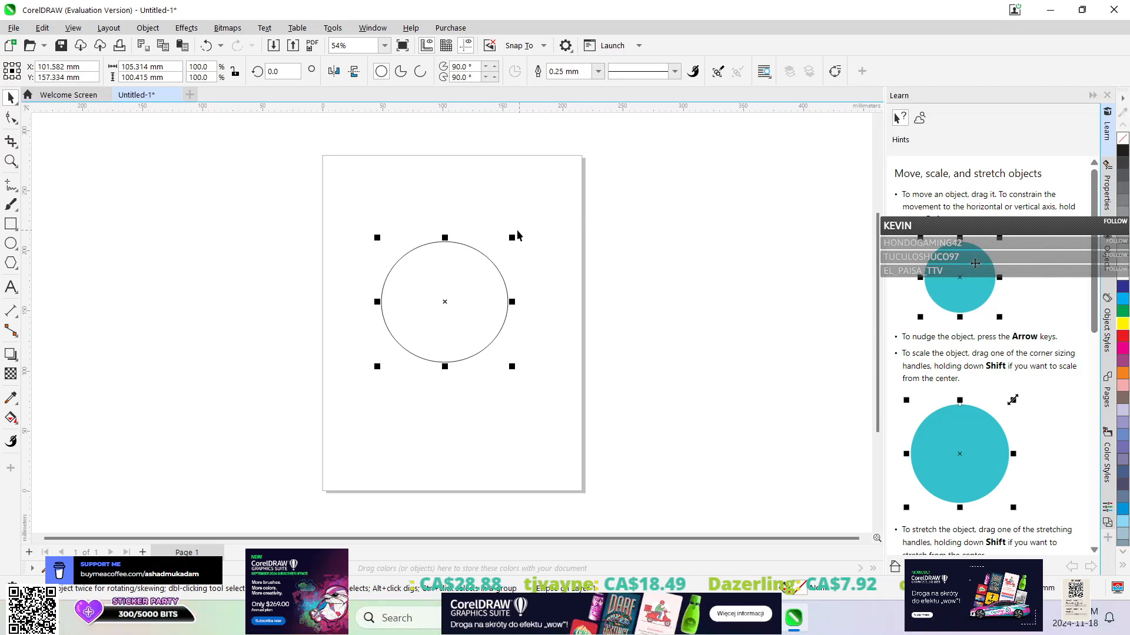
Scale the ellipse to about 126 x 123 mm and move its center to about X 97, Y 150 mm.
drag(514, 237, 556, 213)
mouse_move(467, 212)
mouse_down()
mouse_move(469, 157)
mouse_move(457, 158)
mouse_move(421, 430)
mouse_move(459, 209)
mouse_up()
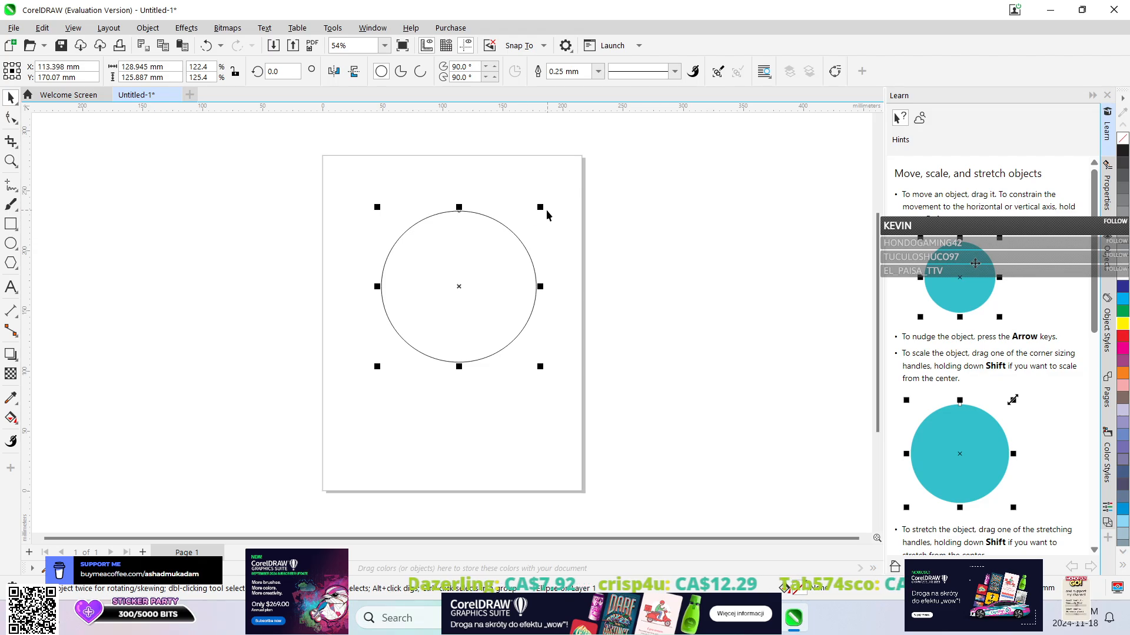
mouse_move(540, 207)
mouse_down()
mouse_move(515, 229)
mouse_move(554, 210)
mouse_up()
drag(457, 288, 439, 311)
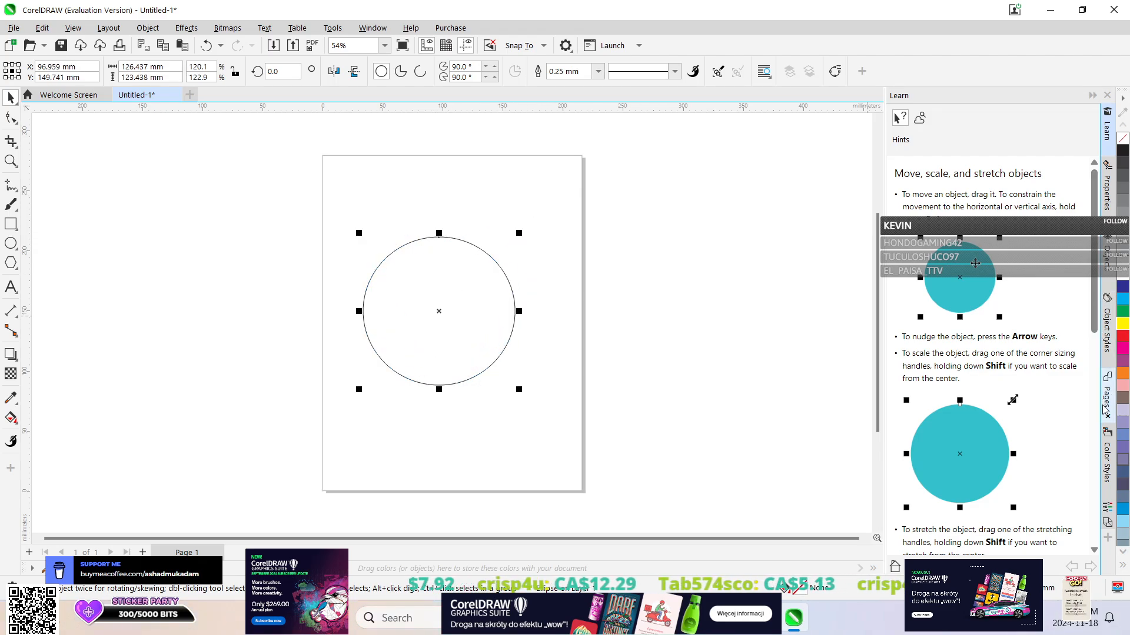
Look through the new color style options in the Color Styles docker and return to the Pages docker.
click(1111, 471)
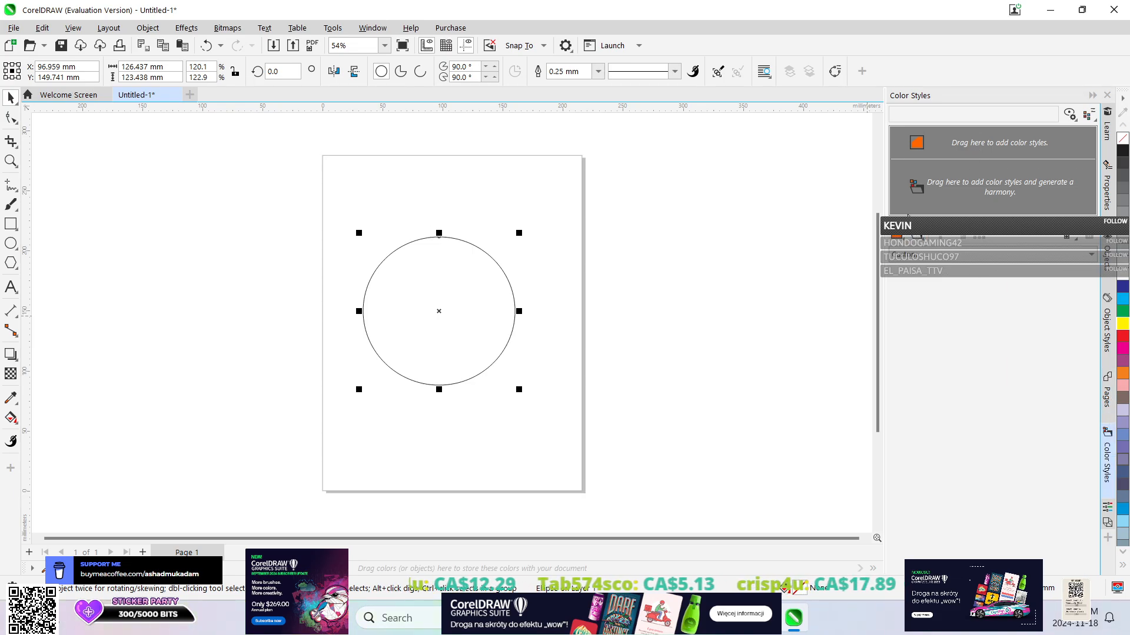
click(898, 247)
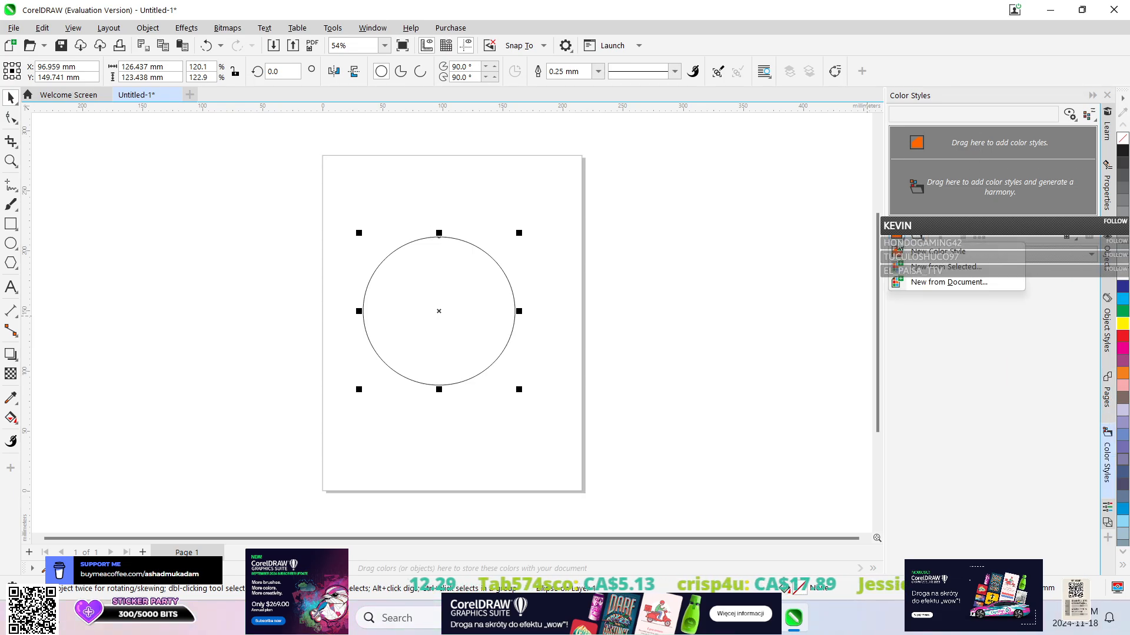
click(927, 381)
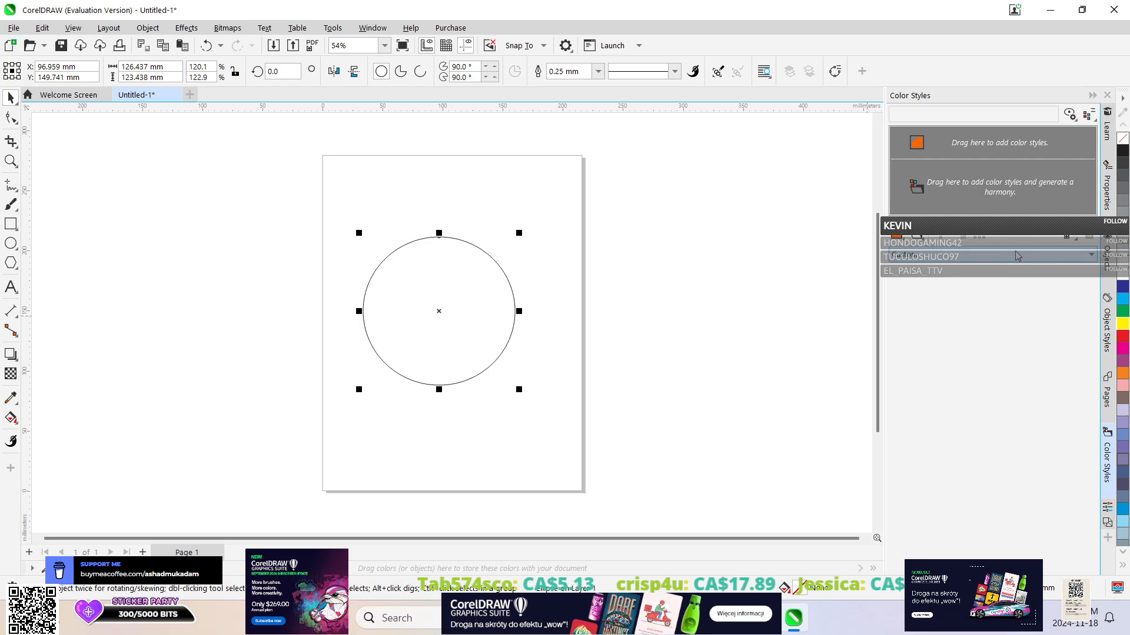
click(1107, 393)
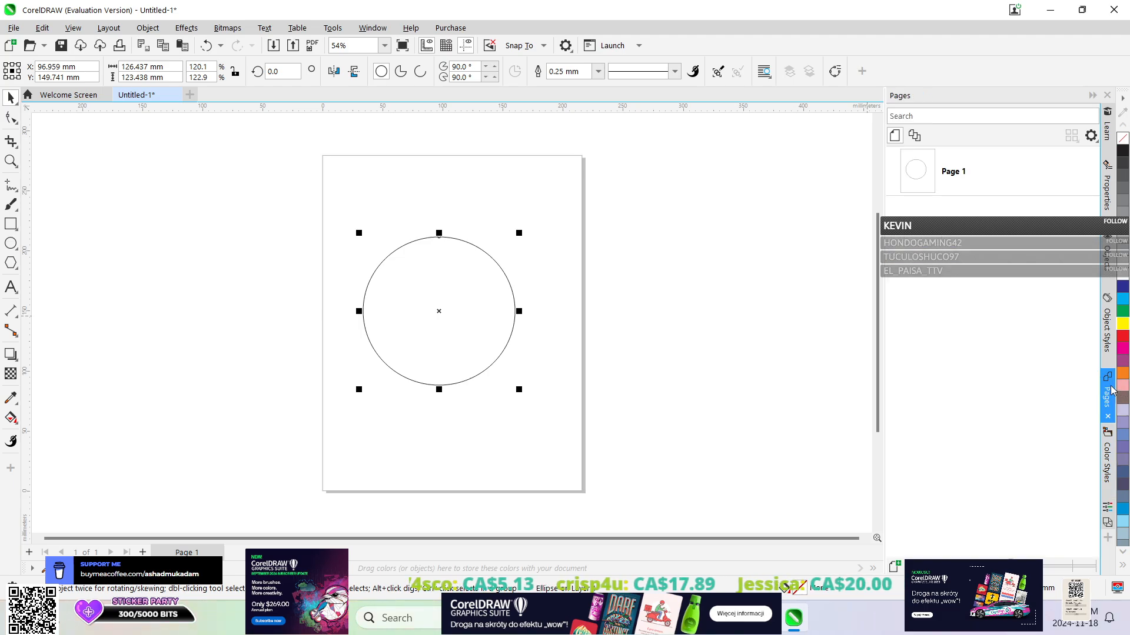
Try a black uniform fill and a fountain fill on the ellipse, and apply the chili pepper vector pattern fill.
click(1107, 191)
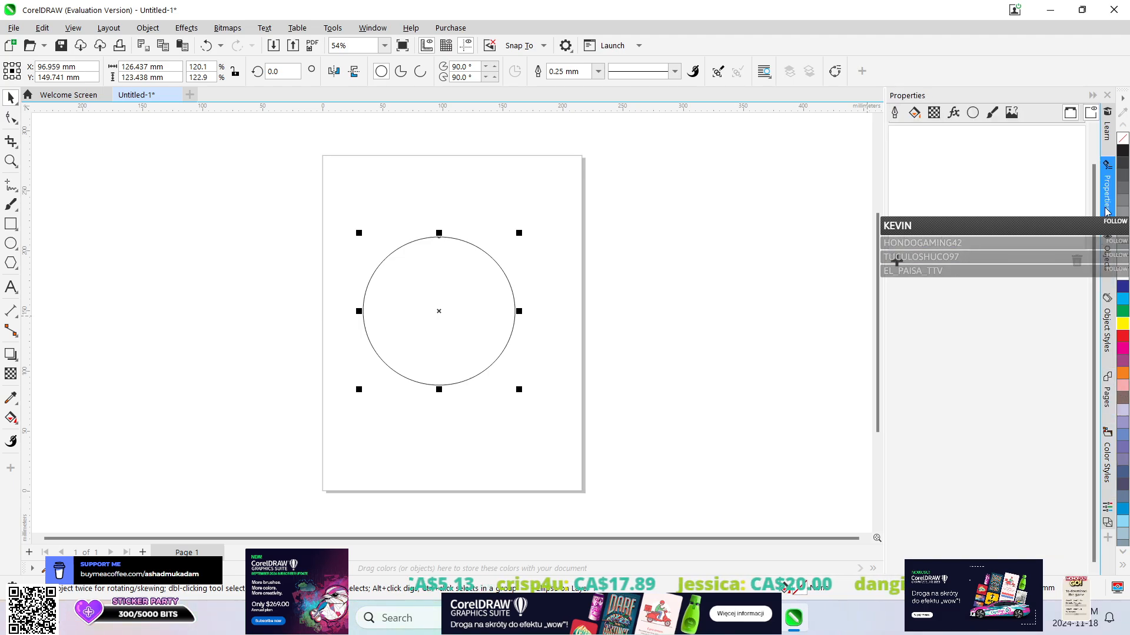
click(913, 111)
click(916, 149)
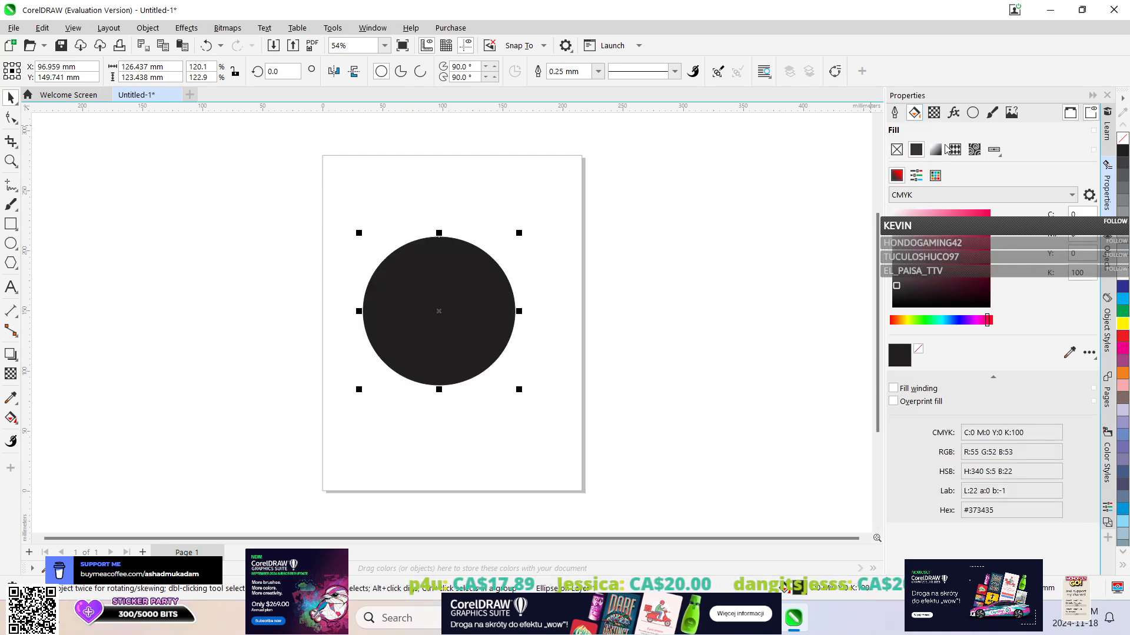
click(936, 149)
click(954, 150)
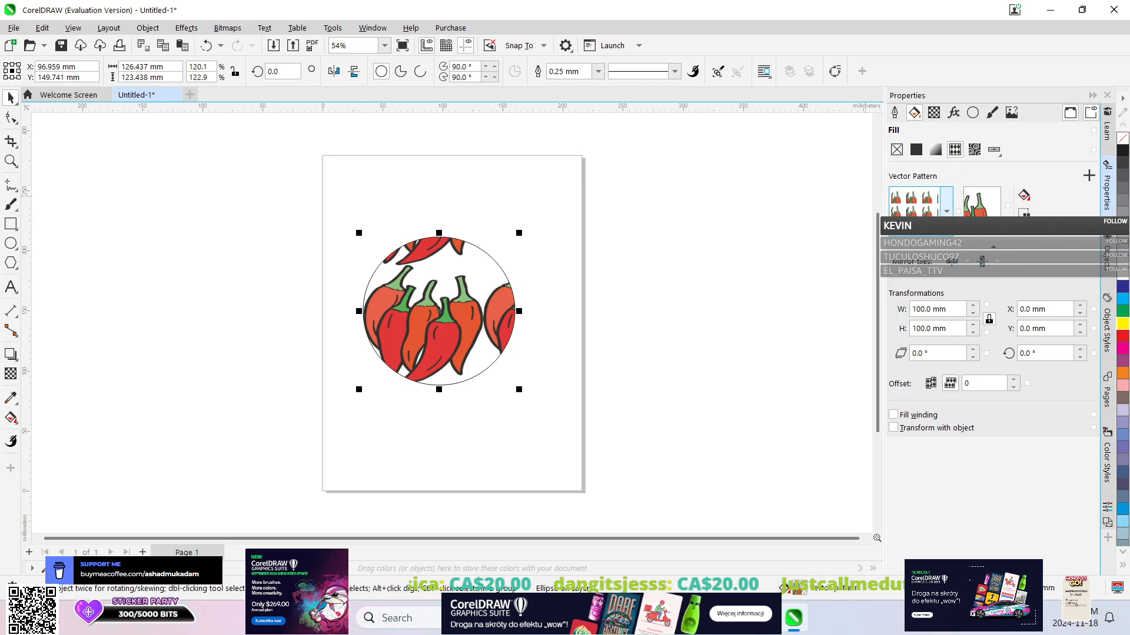
Try several preset vector pattern fills on the ellipse, ending with the blue overlapping circles pattern.
click(946, 210)
click(922, 332)
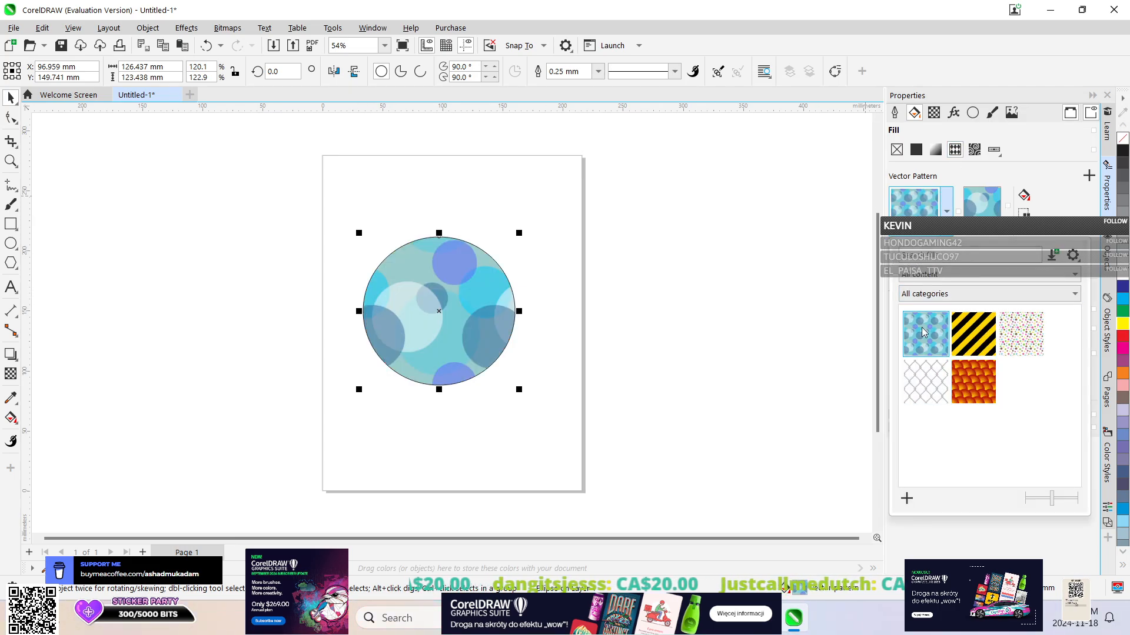
click(969, 343)
click(1036, 343)
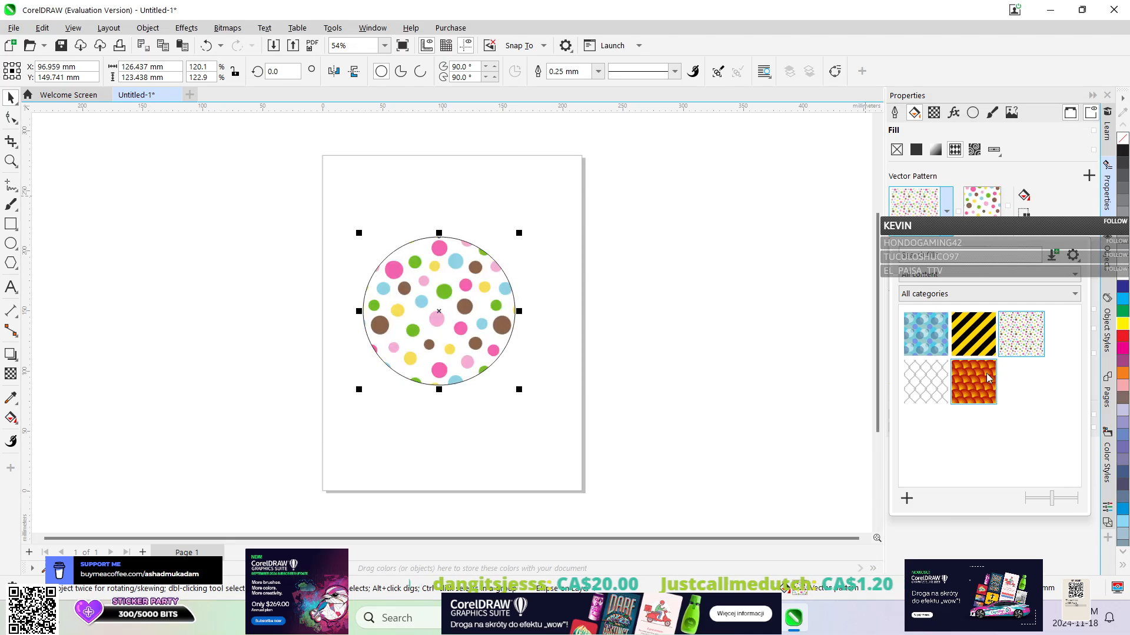
click(989, 379)
click(944, 383)
click(943, 345)
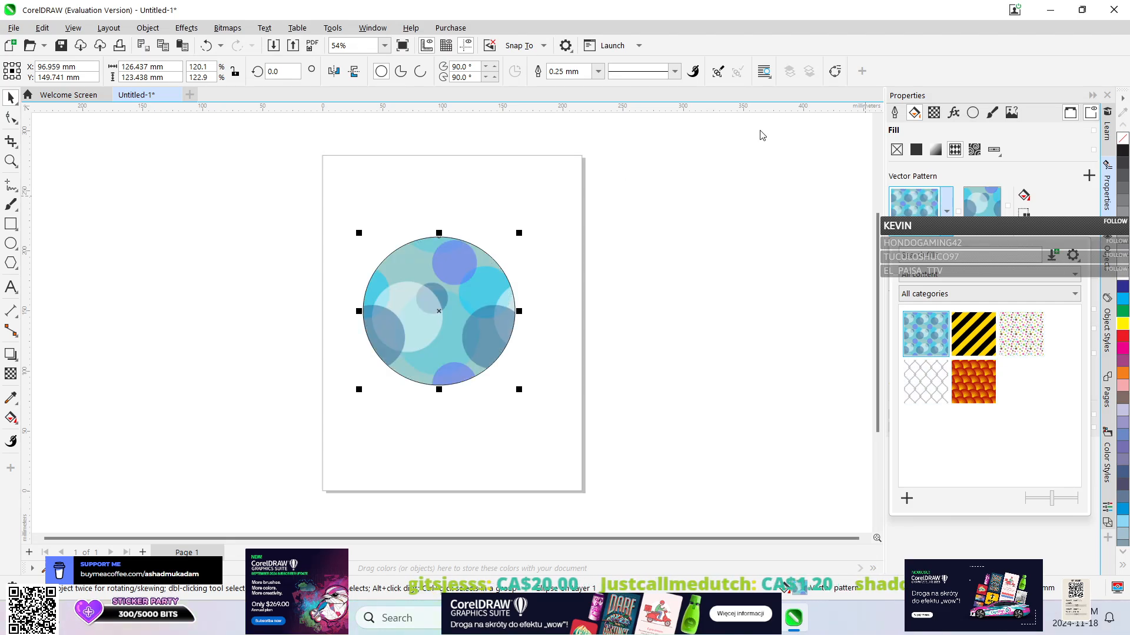
click(980, 154)
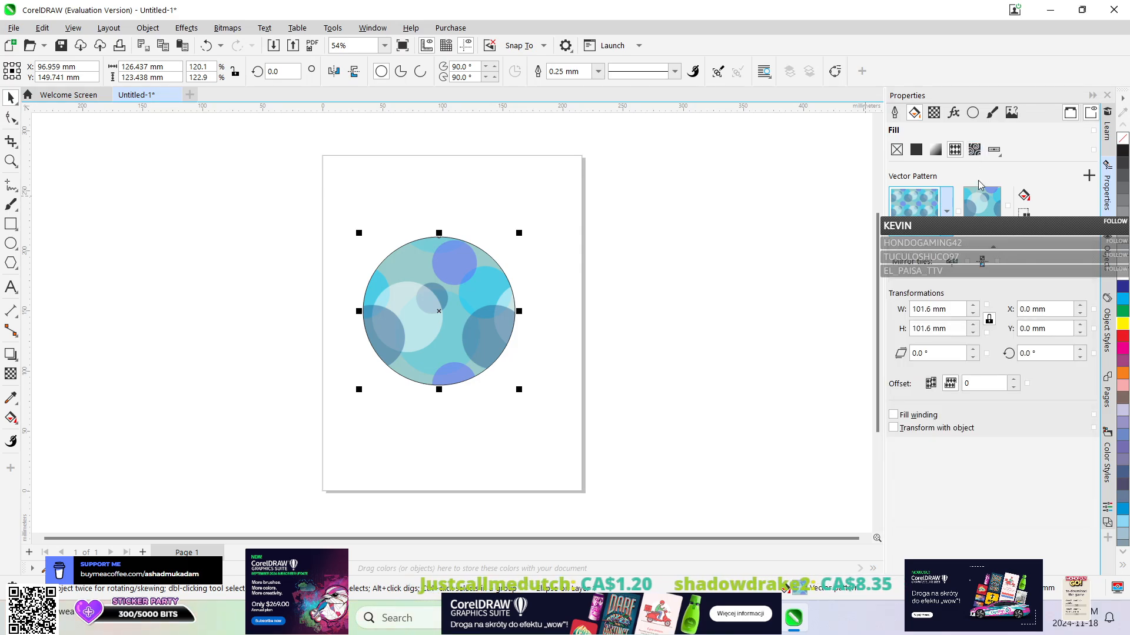
Switch the ellipse to a bitmap pattern fill and try the stone and gravel presets, ending with the red brick pattern.
click(974, 149)
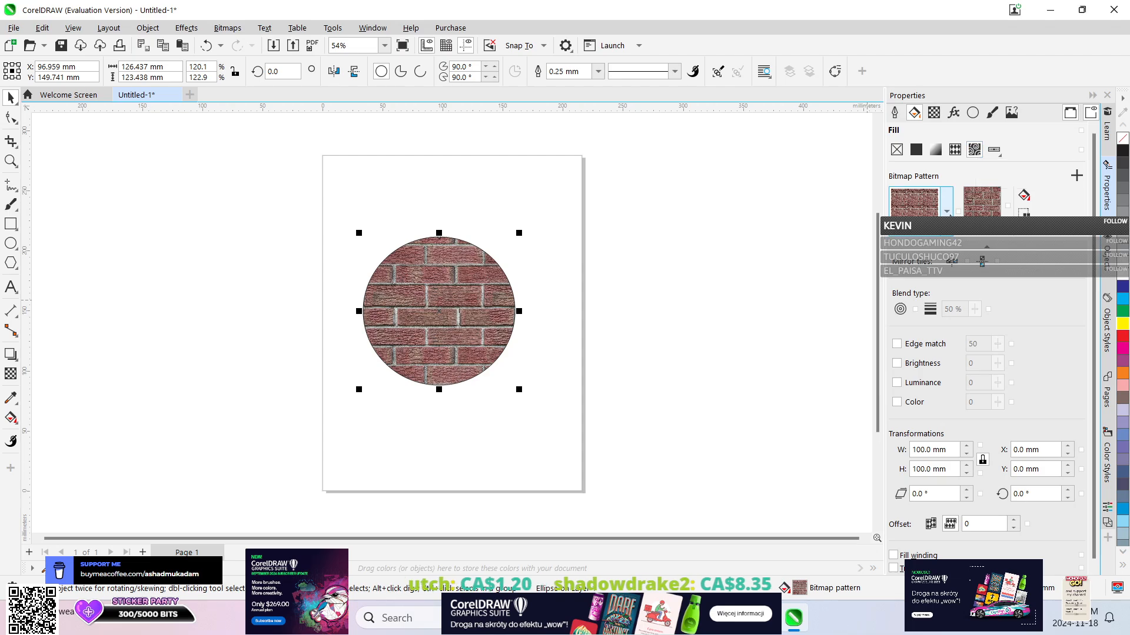
click(946, 211)
click(930, 371)
click(1003, 344)
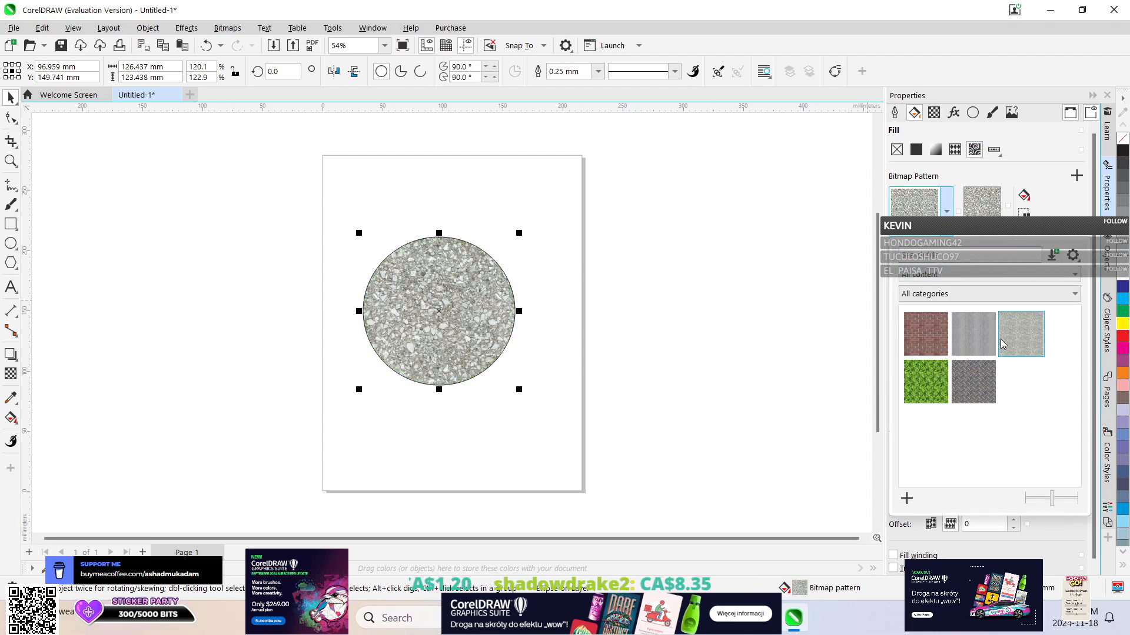
click(974, 383)
click(925, 334)
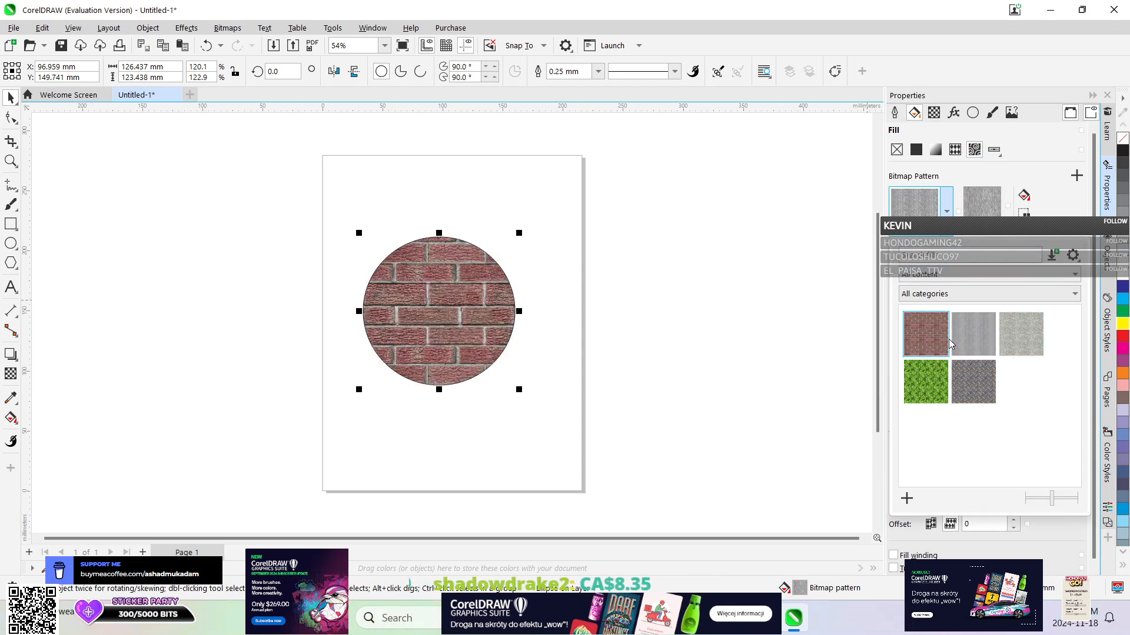
Change the ellipse to a texture fill and apply the multicolored rainbow cloud texture from the Samples library.
click(994, 150)
click(994, 150)
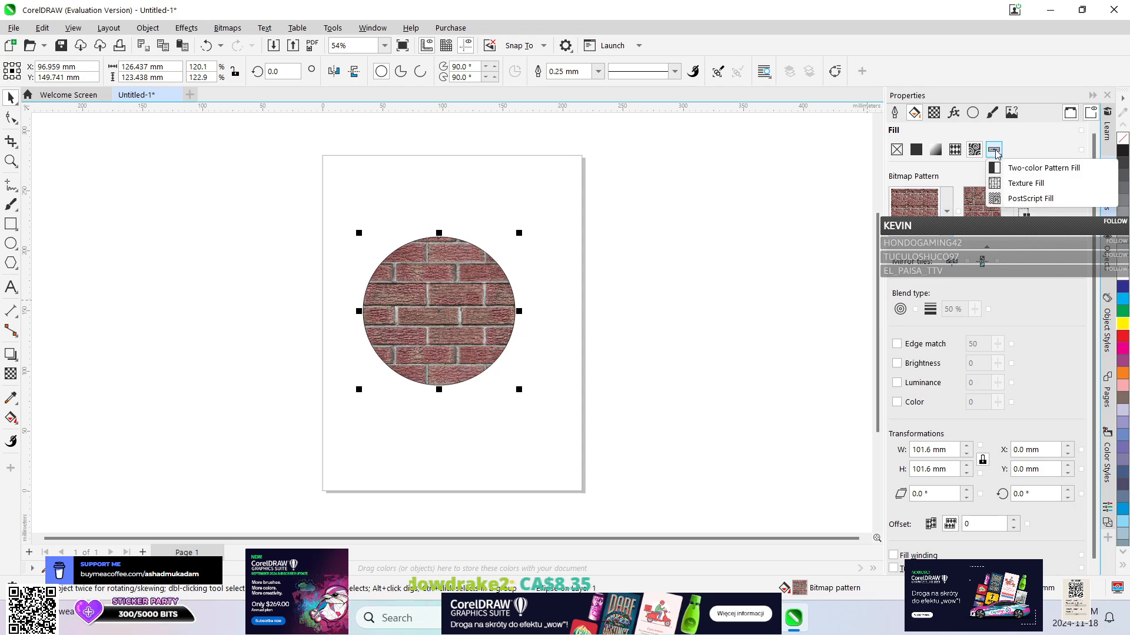
click(1015, 183)
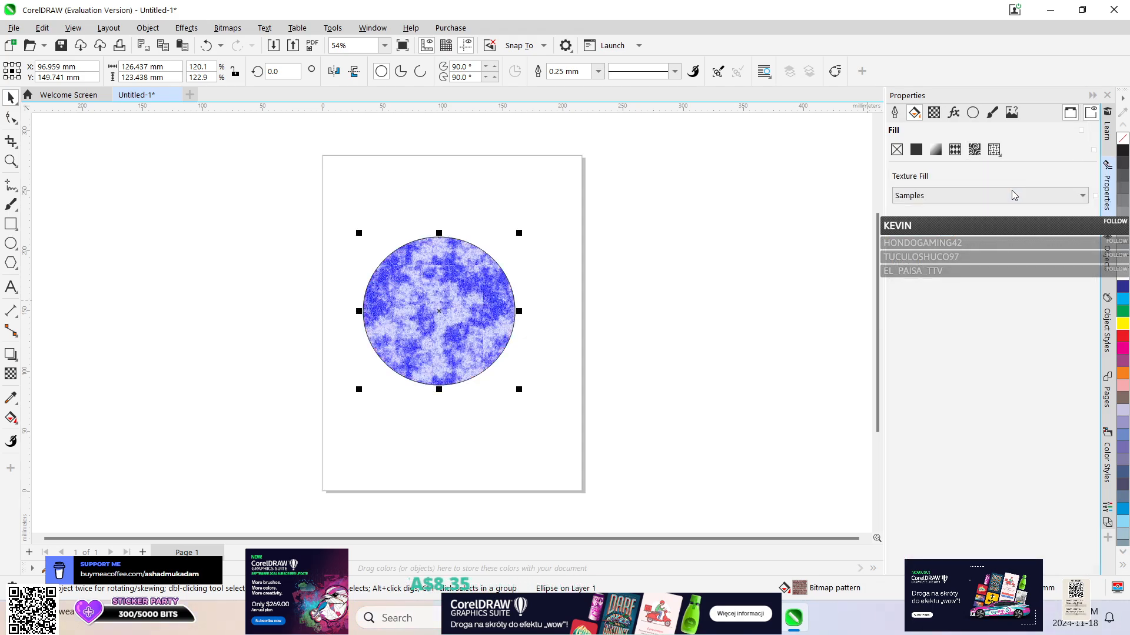
click(950, 239)
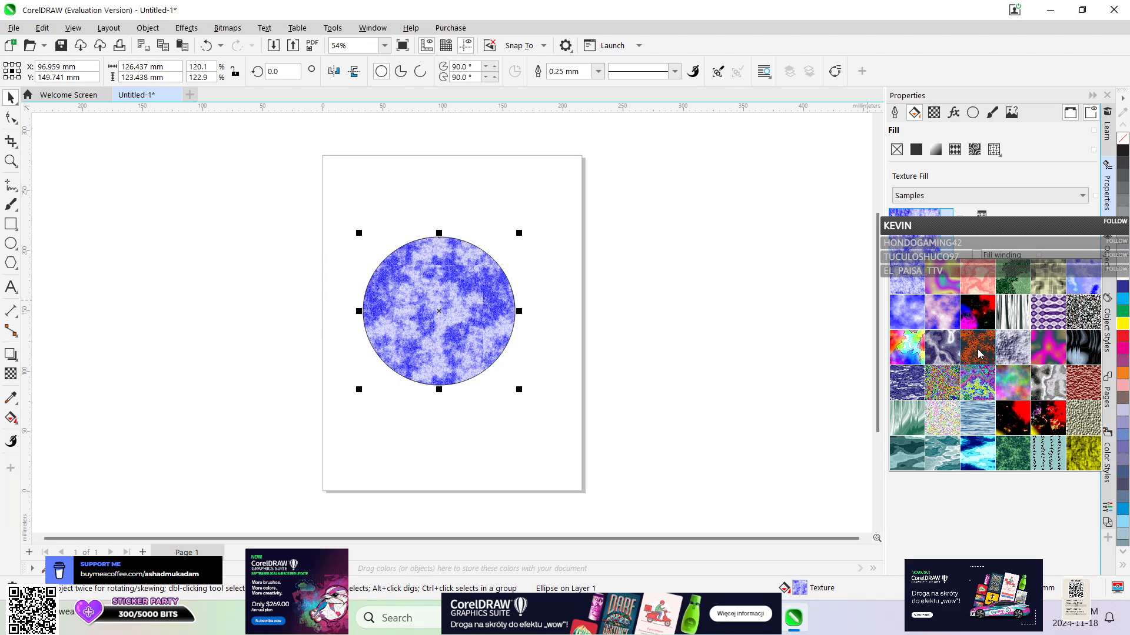
click(909, 357)
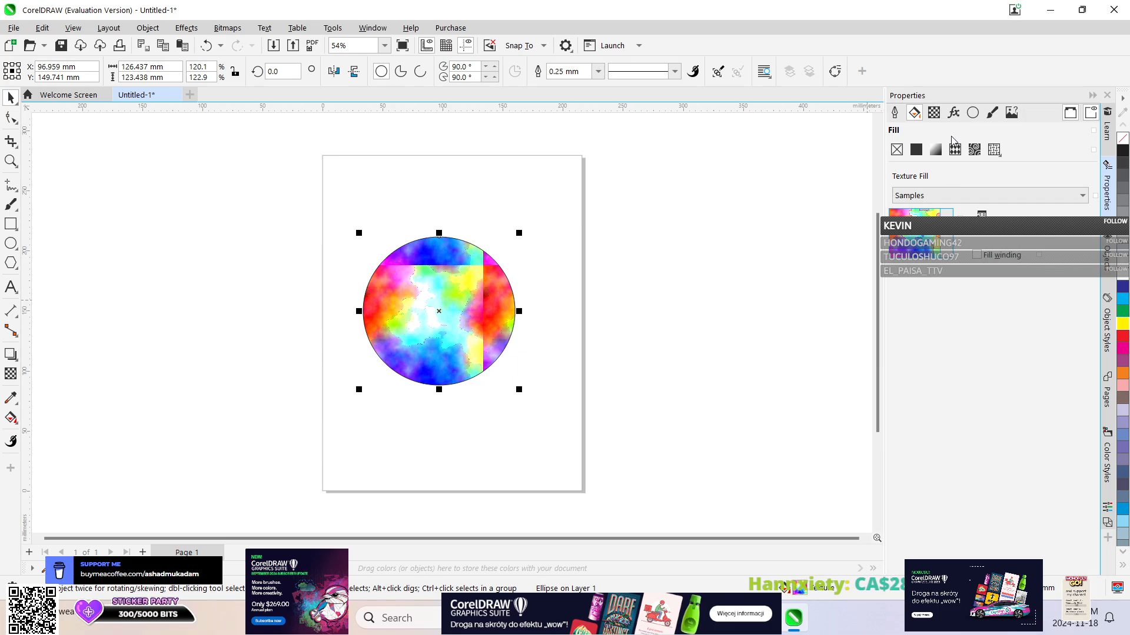
Try the Posterize effect on the texture-filled ellipse at level 2 and cancel it.
click(266, 29)
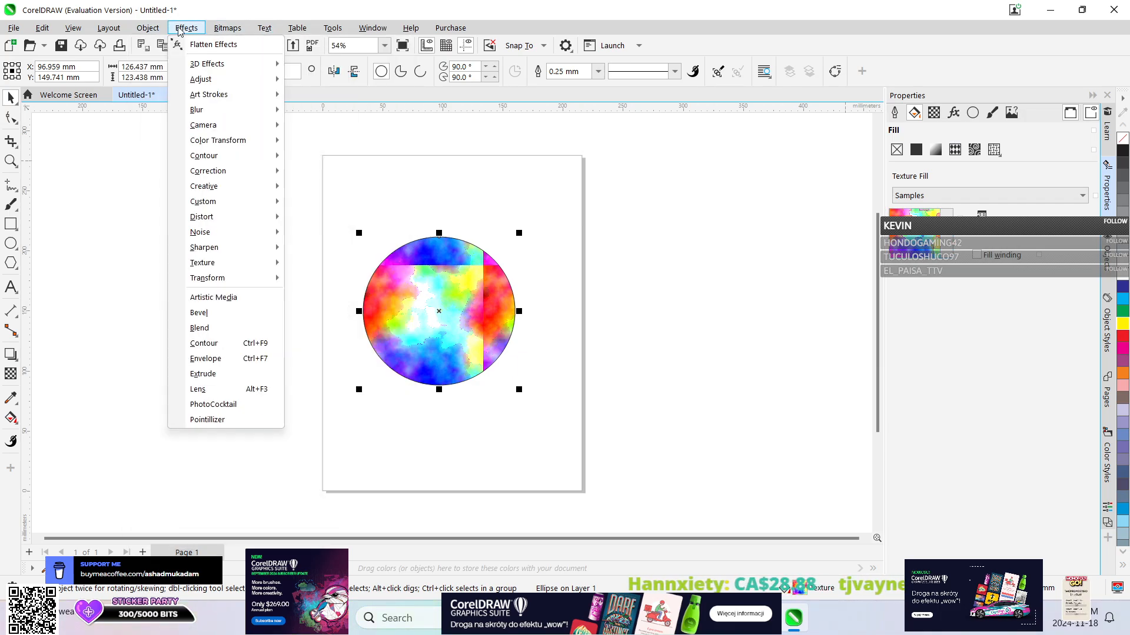
mouse_move(207, 251)
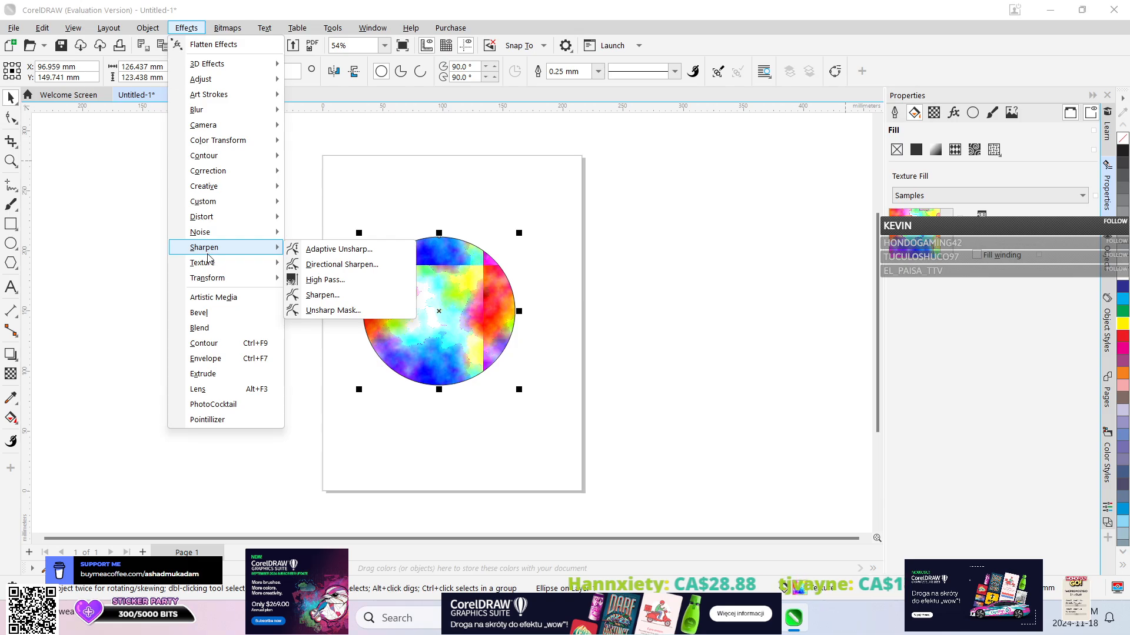
mouse_move(218, 277)
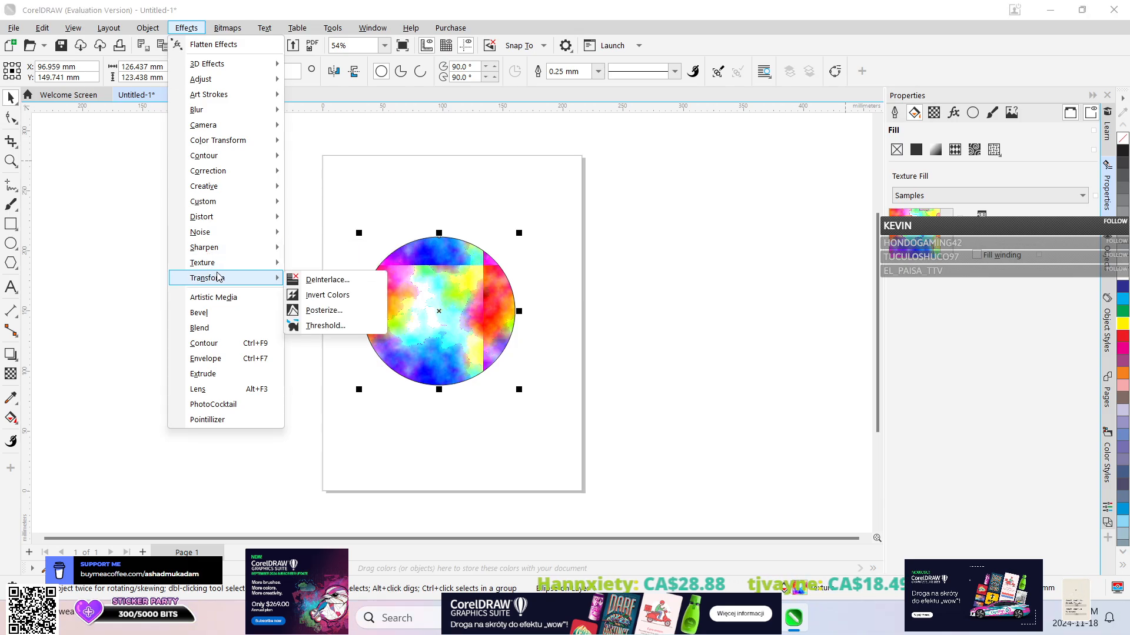
click(324, 310)
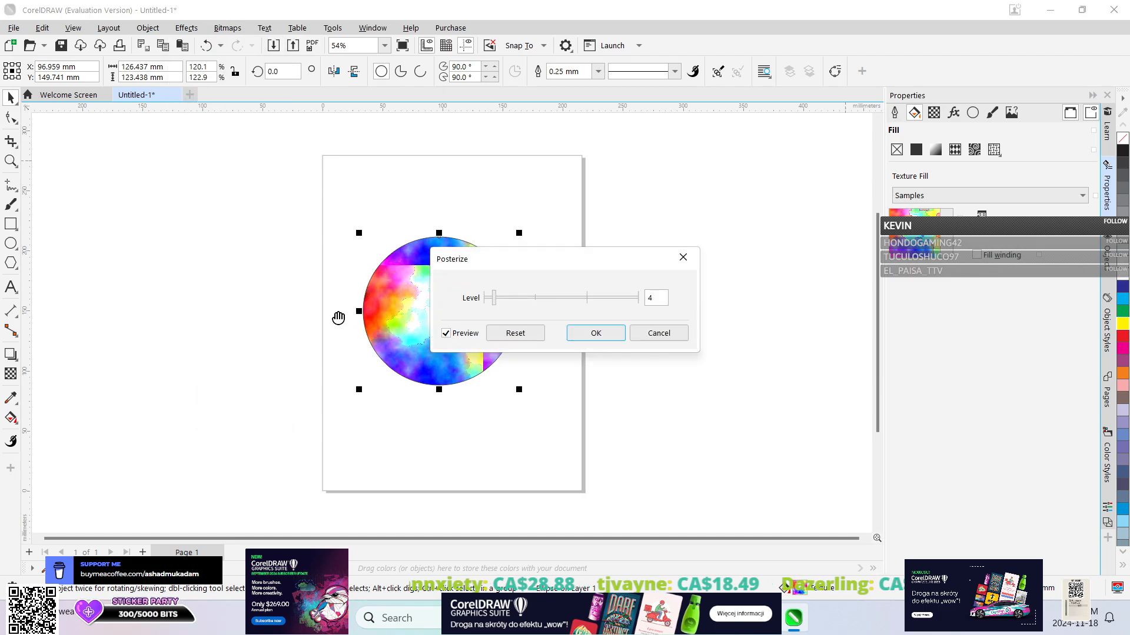
drag(501, 302, 587, 307)
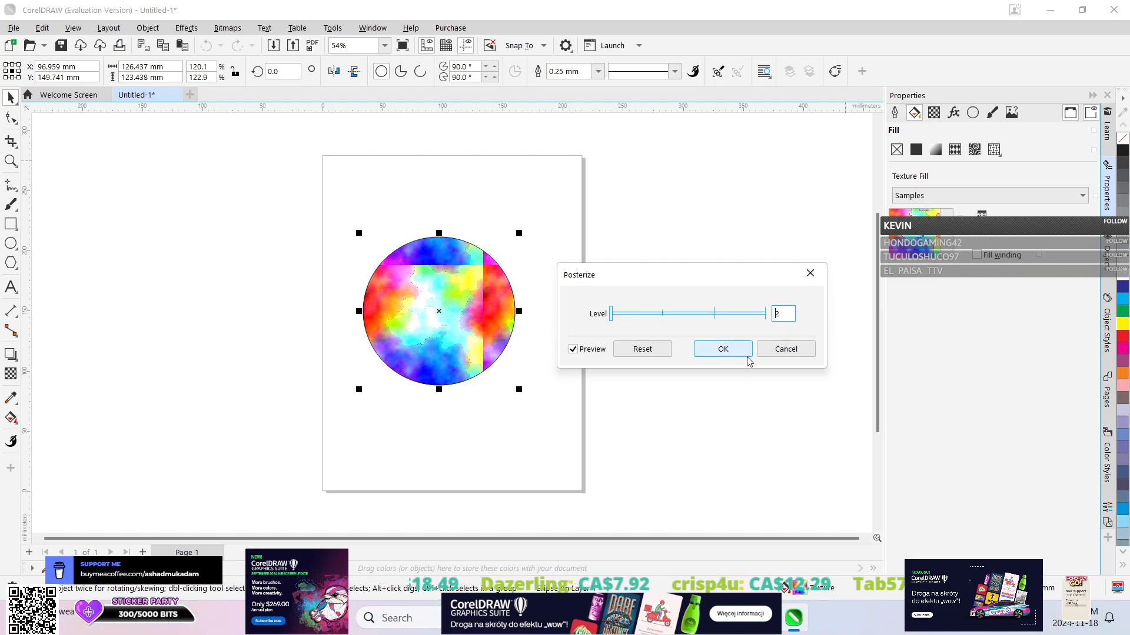
click(796, 354)
Apply a fountain fill to the ellipse and set its start color to teal, CMYK 59, 0, 35, 0.
click(935, 149)
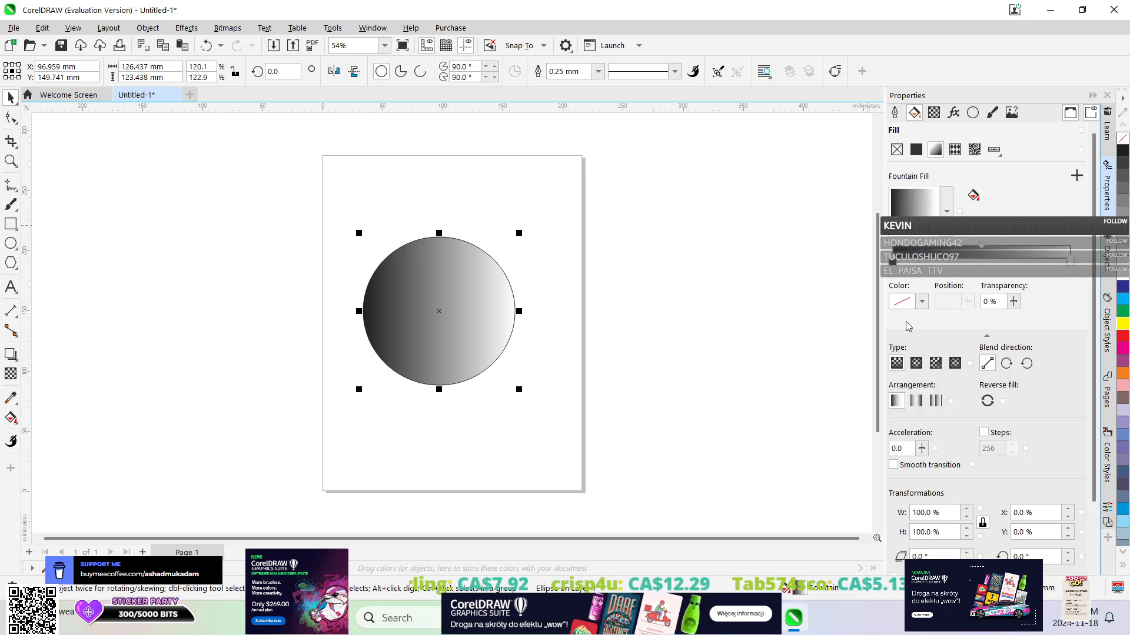
click(921, 302)
click(920, 303)
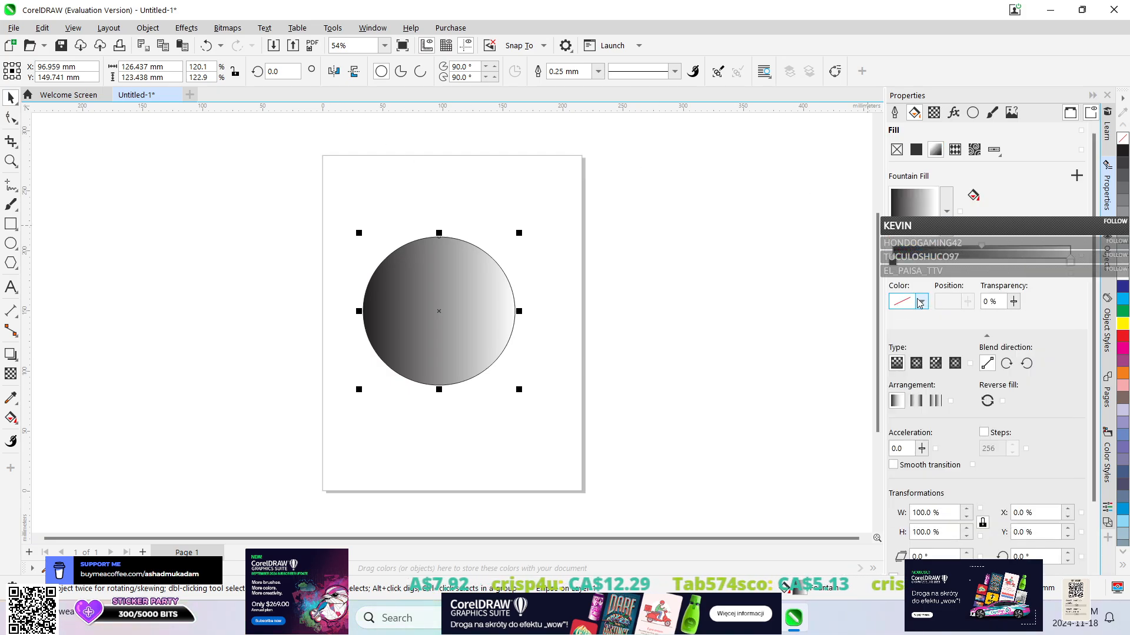
click(892, 263)
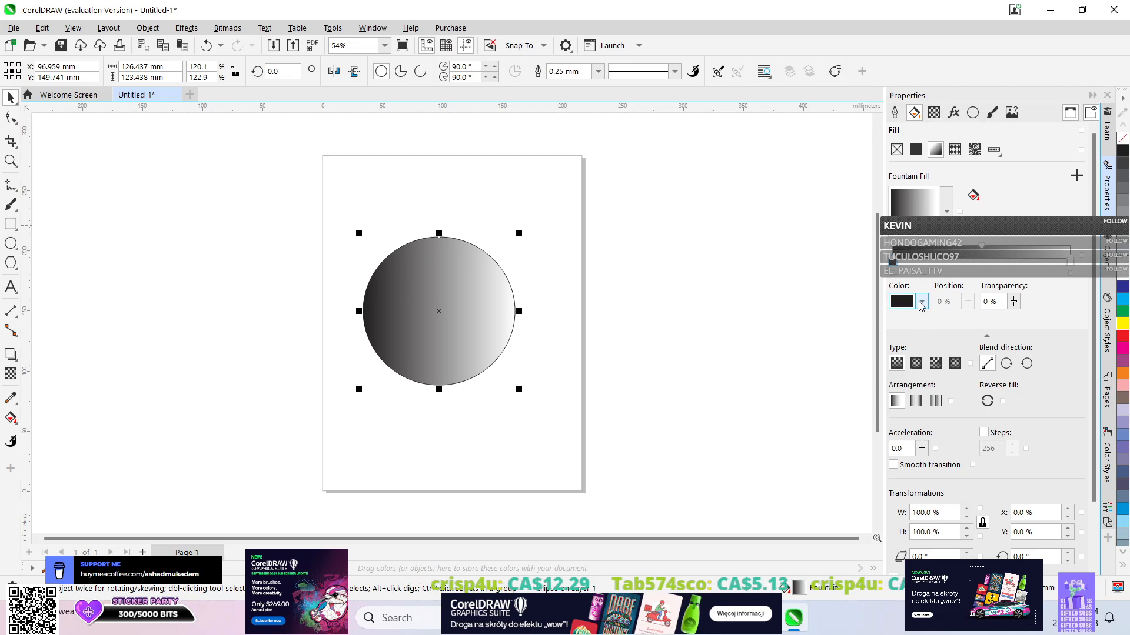
click(921, 302)
click(946, 475)
click(975, 373)
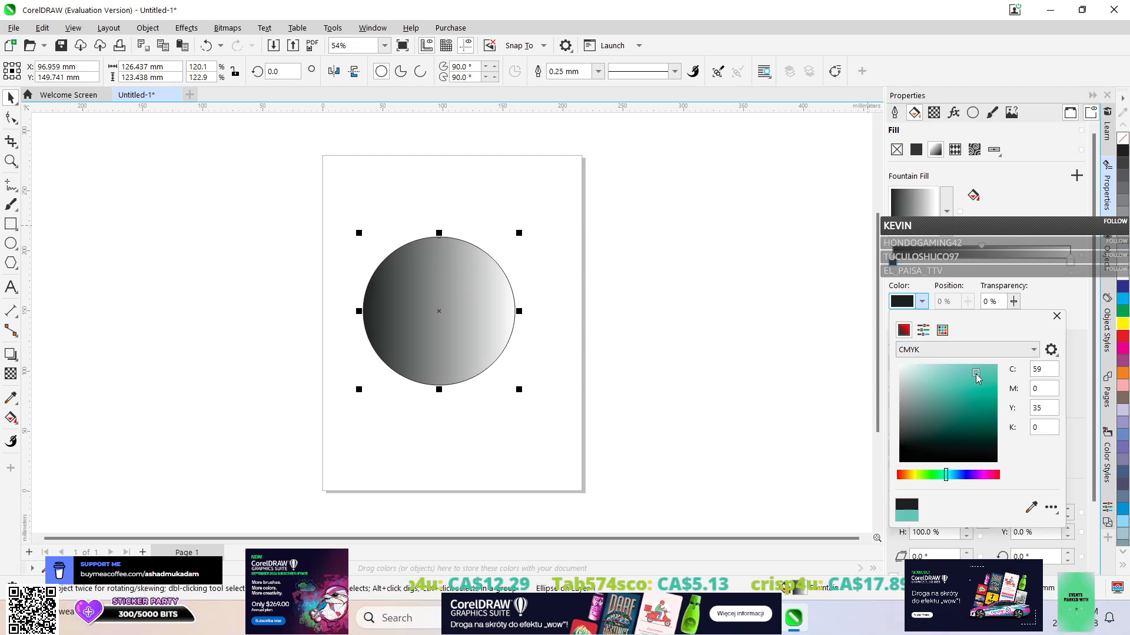
click(1008, 192)
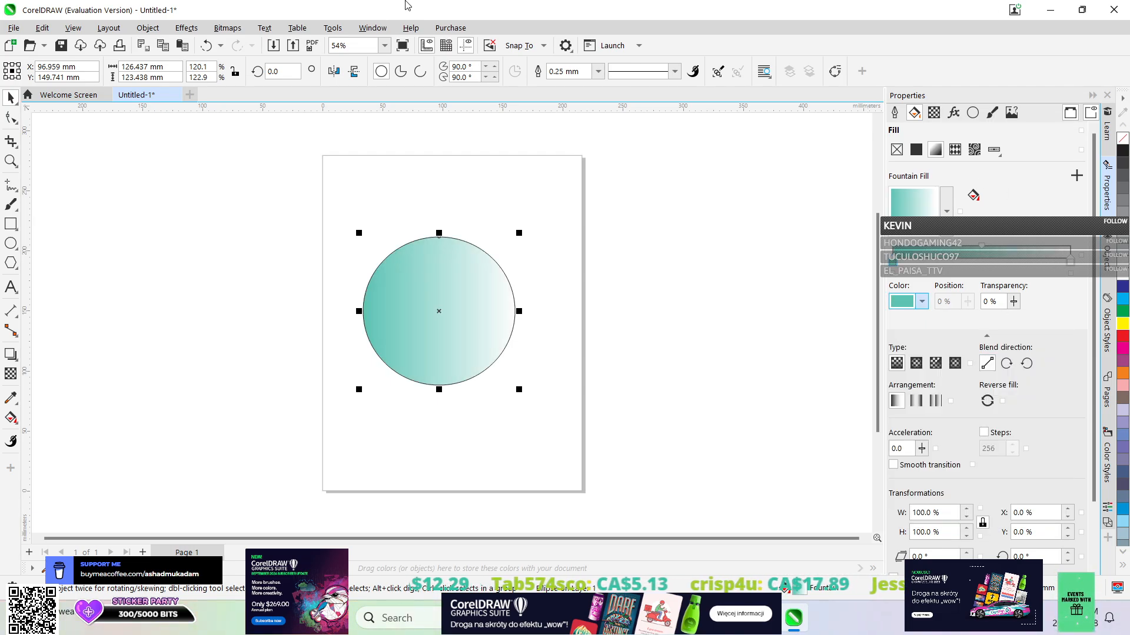
Apply the Posterize effect to the teal gradient ellipse with level 4.
click(187, 28)
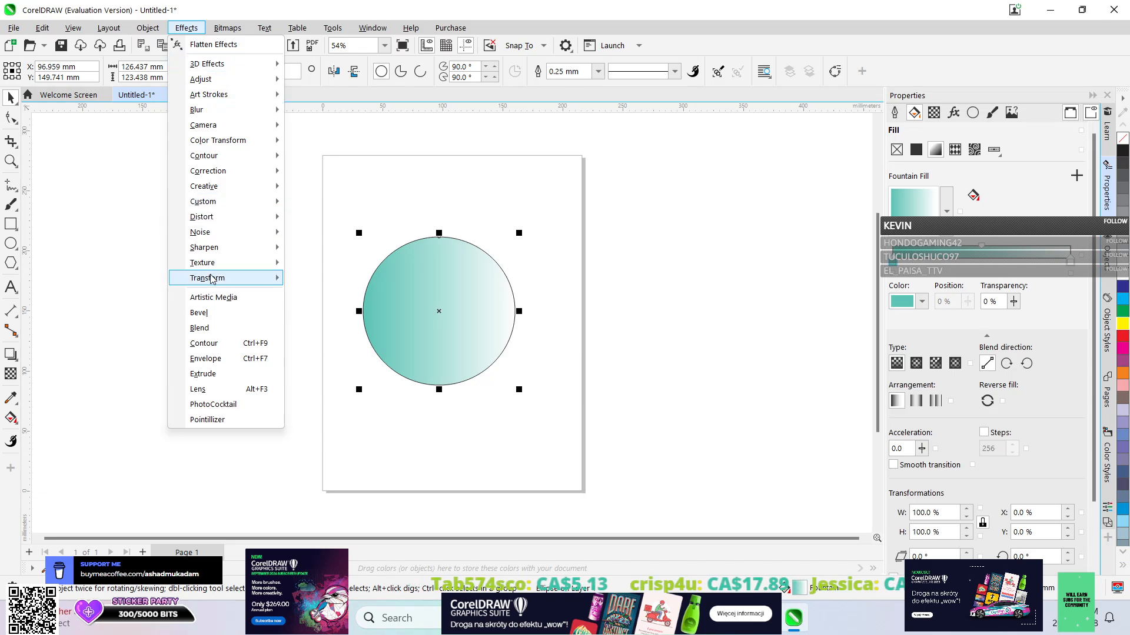
mouse_move(211, 279)
click(325, 310)
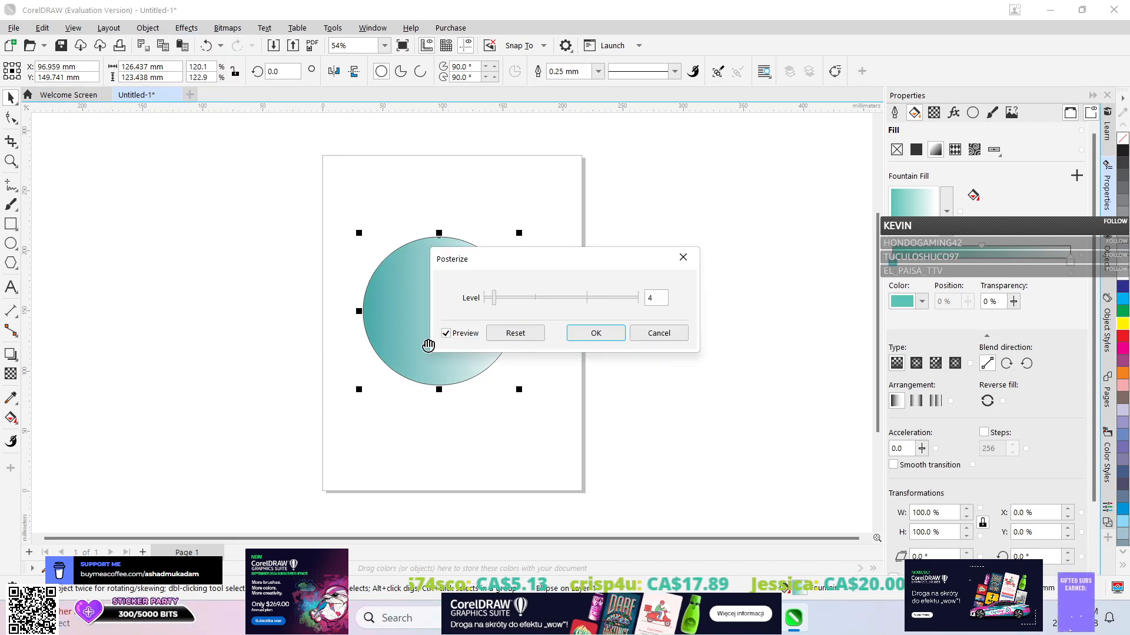
drag(566, 265, 758, 265)
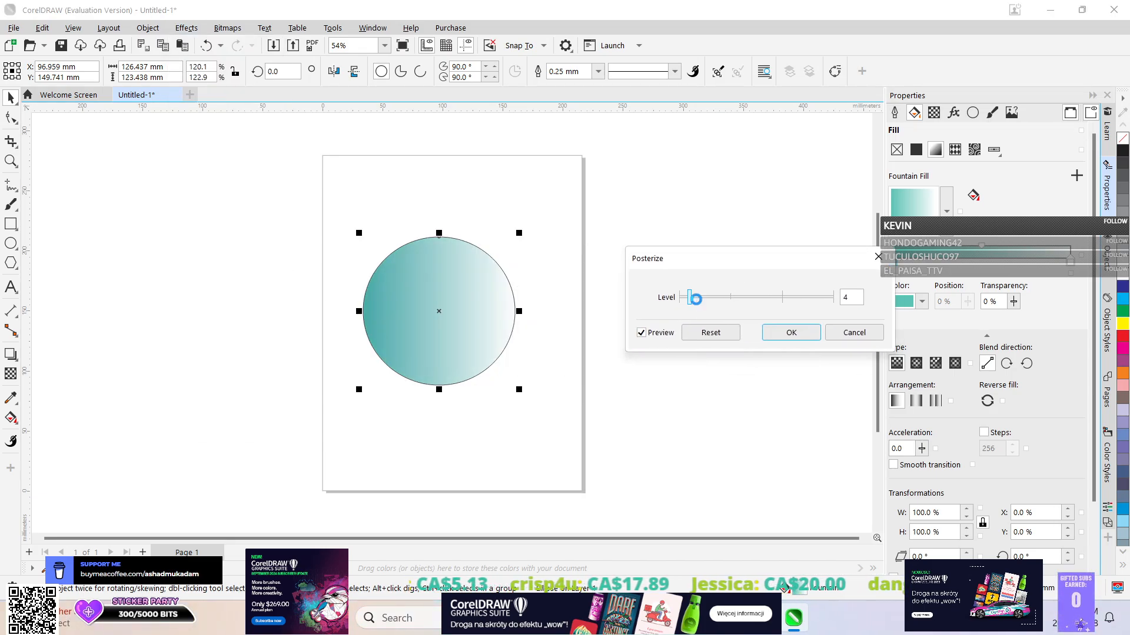
mouse_move(695, 299)
mouse_down()
mouse_move(837, 301)
mouse_move(689, 300)
mouse_up()
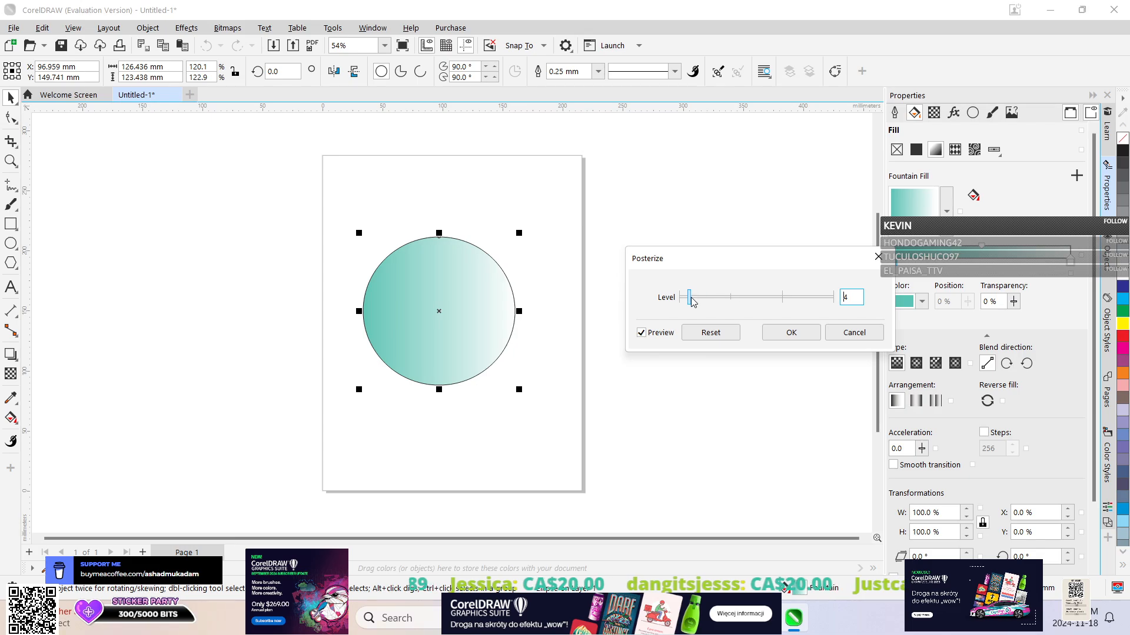
click(778, 339)
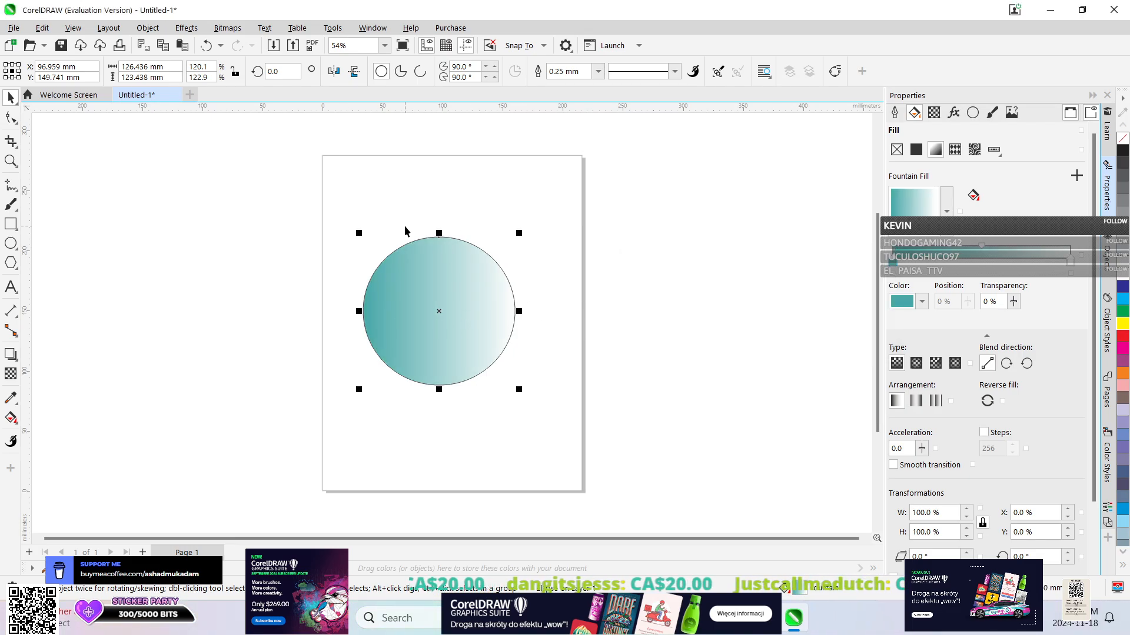
Add a Levels adjustment to the ellipse with input black 18, midtone 0.8 and input white 198.
click(185, 27)
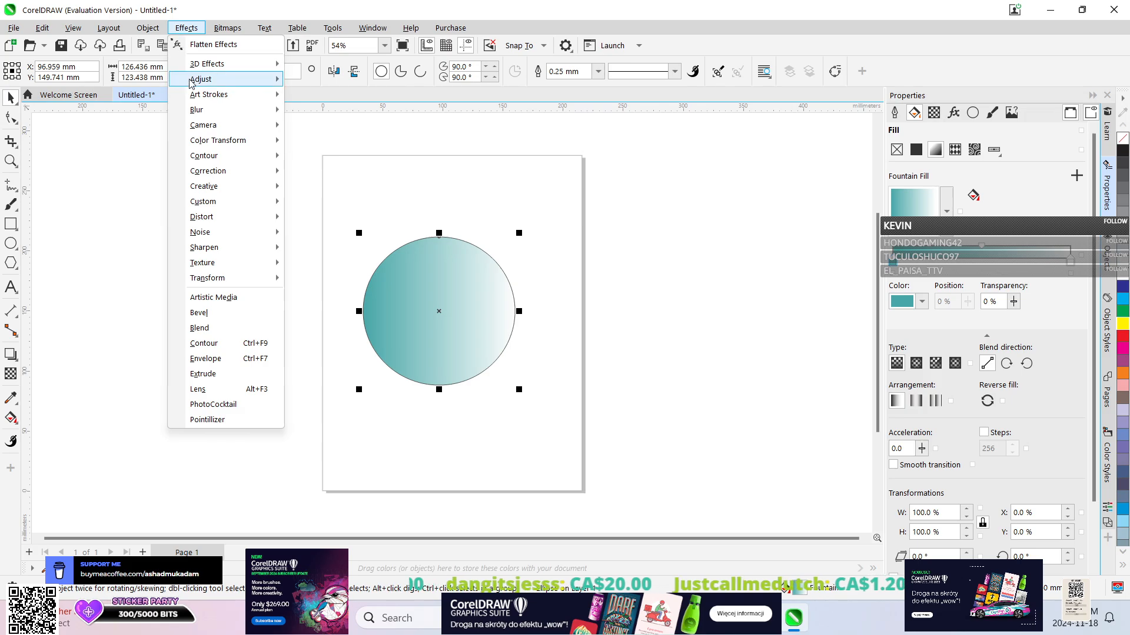
mouse_move(192, 83)
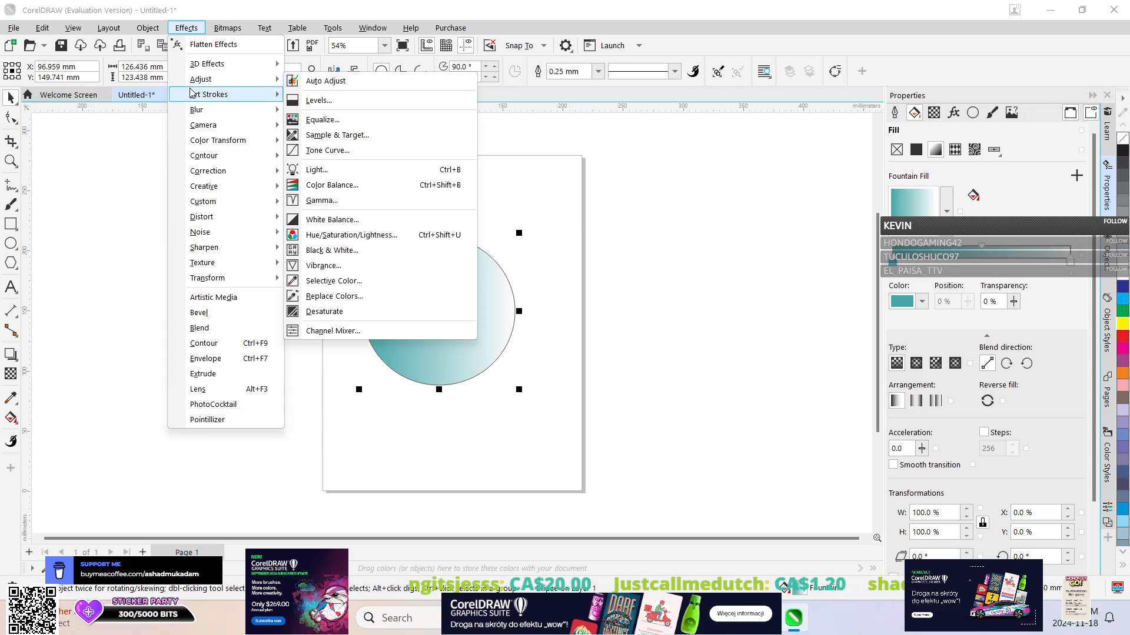
click(355, 104)
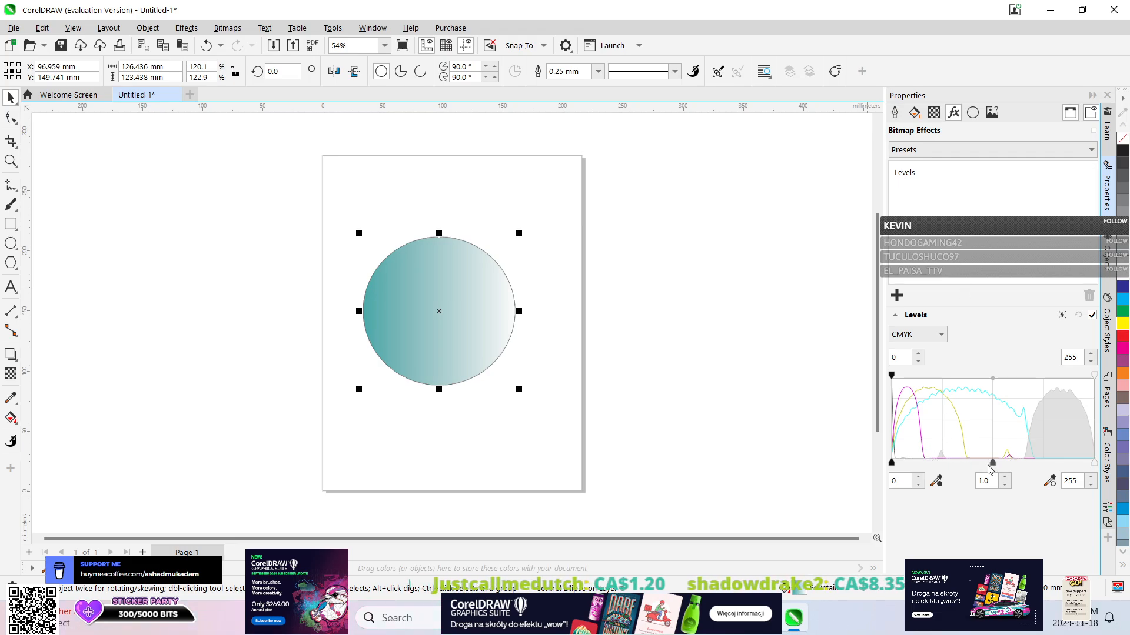
drag(993, 464, 968, 451)
mouse_move(892, 463)
mouse_down()
mouse_move(926, 463)
mouse_move(906, 463)
mouse_up()
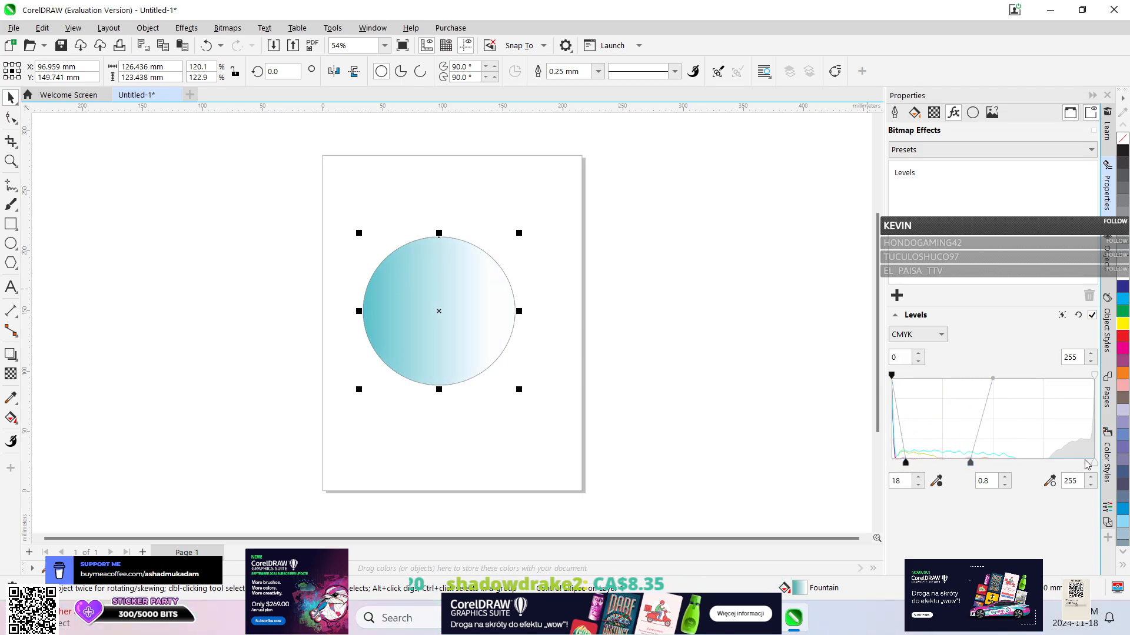
drag(1092, 463, 1048, 463)
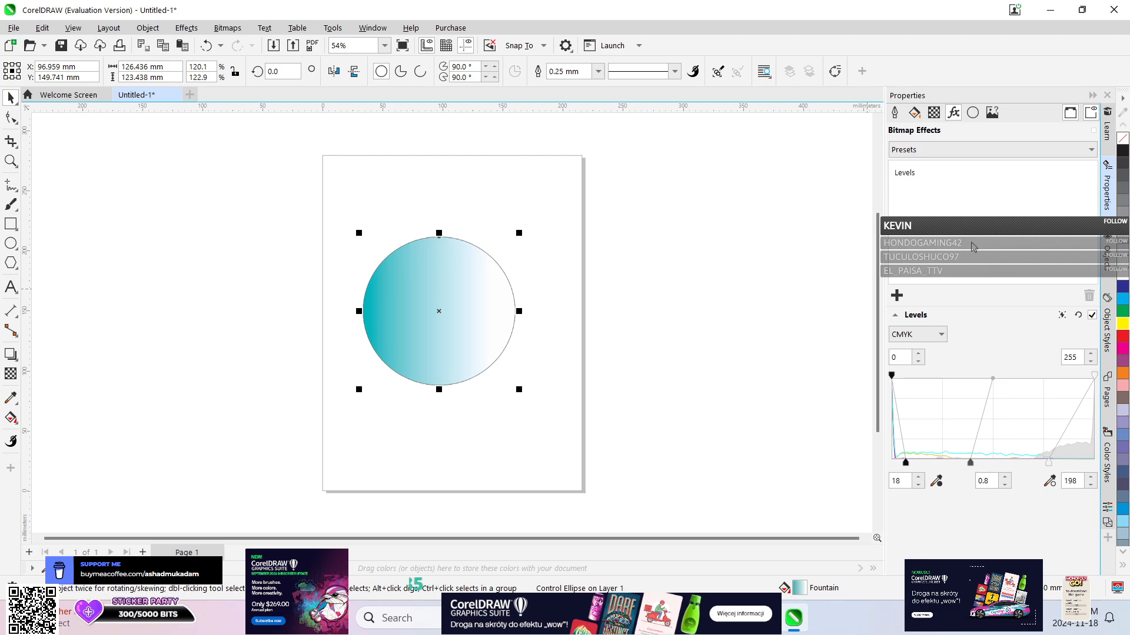
Add a color node at 26% of the ellipse's fountain fill with the Interactive Fill tool and color it magenta, CMYK 2, 97, 15, 0.
click(913, 113)
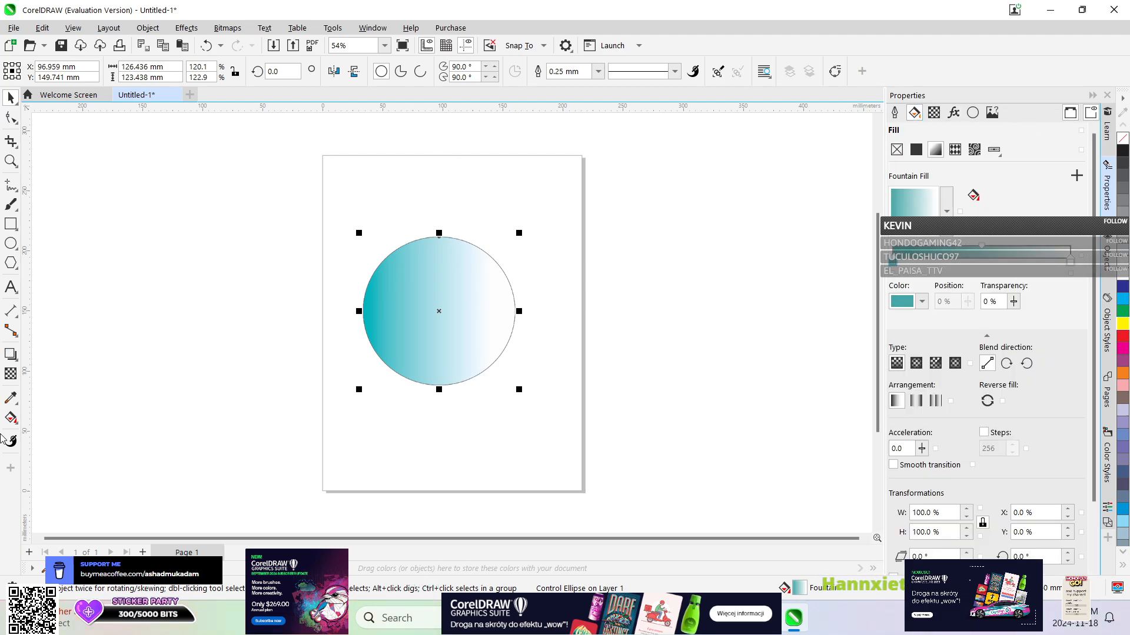
click(11, 417)
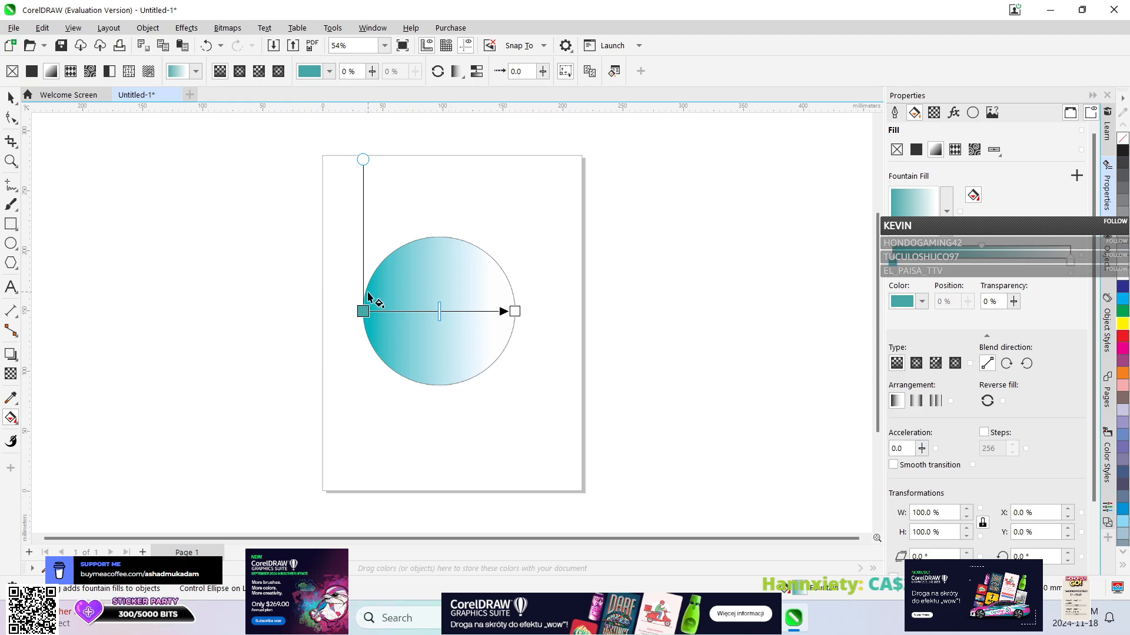
double_click(403, 312)
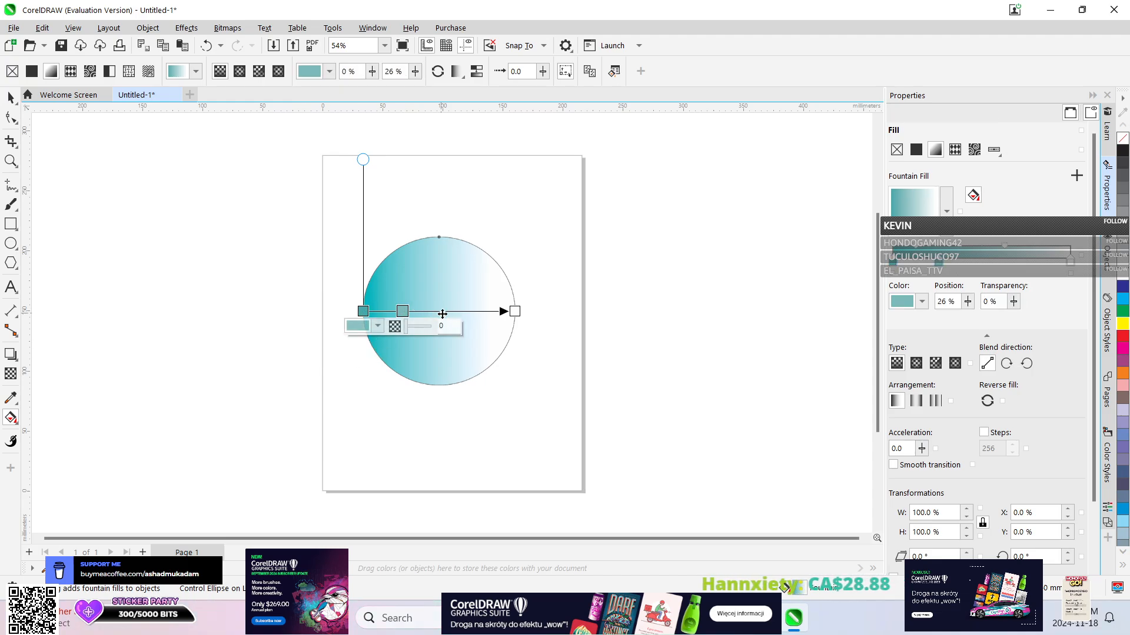
click(378, 327)
drag(431, 499, 449, 499)
click(430, 396)
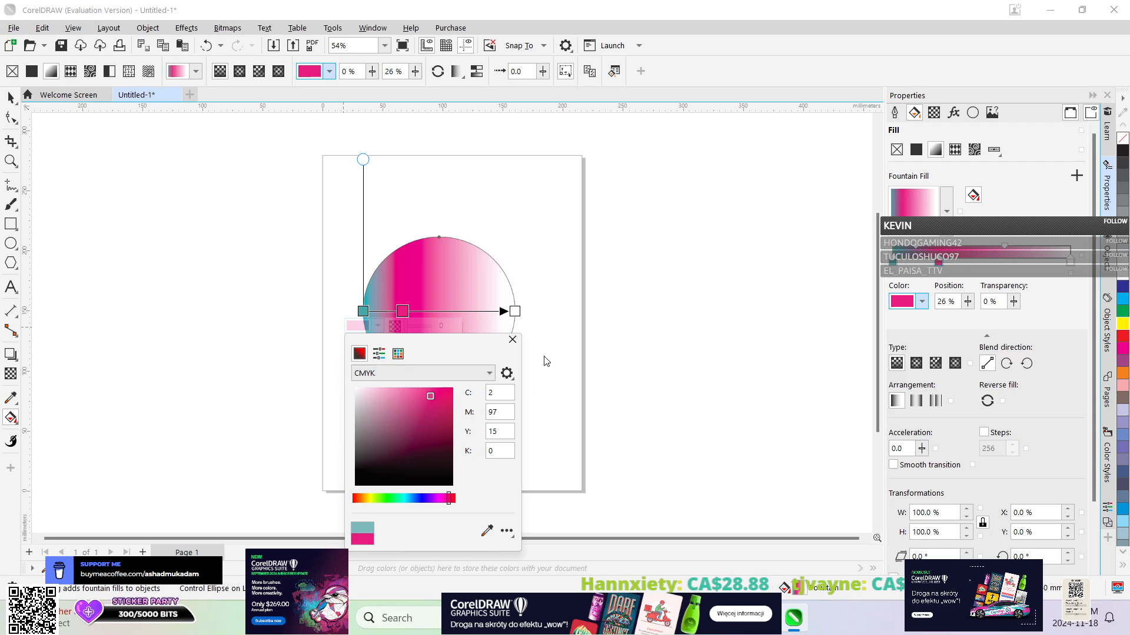
Set the end node of the ellipse's fountain fill to green, CMYK 60, 0, 100, 0.
click(516, 311)
click(514, 310)
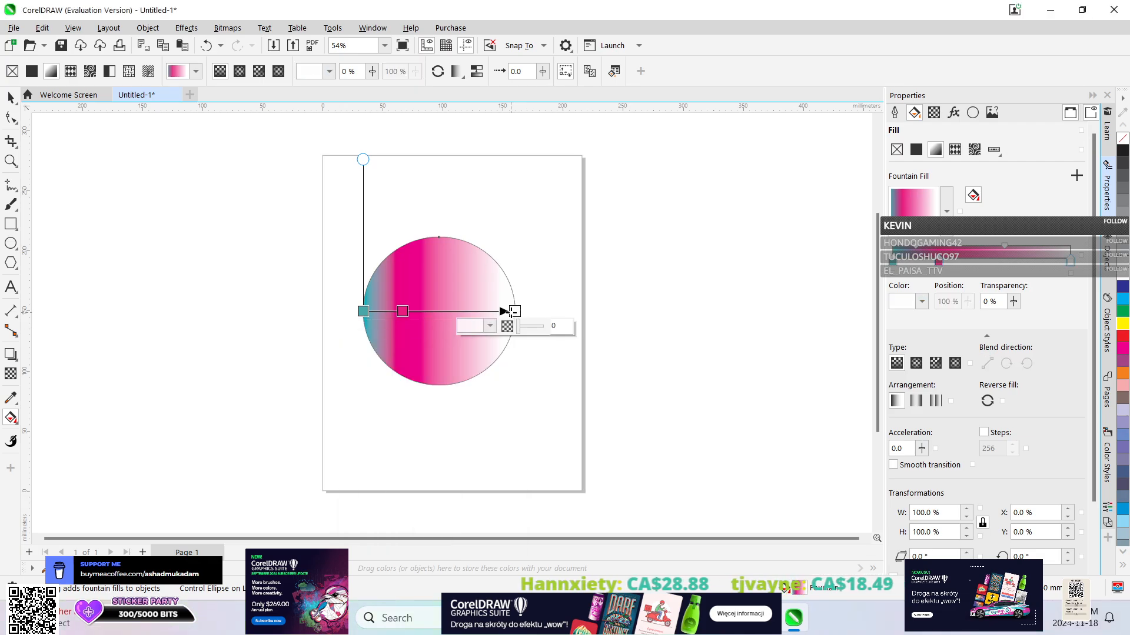
click(490, 325)
click(494, 498)
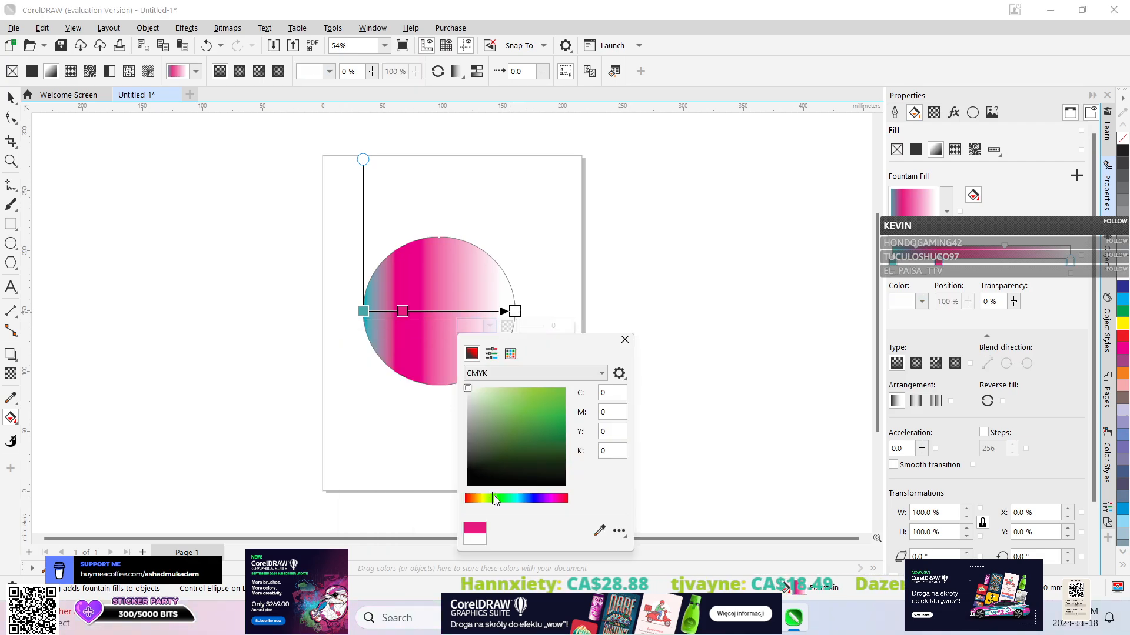
drag(529, 397, 549, 391)
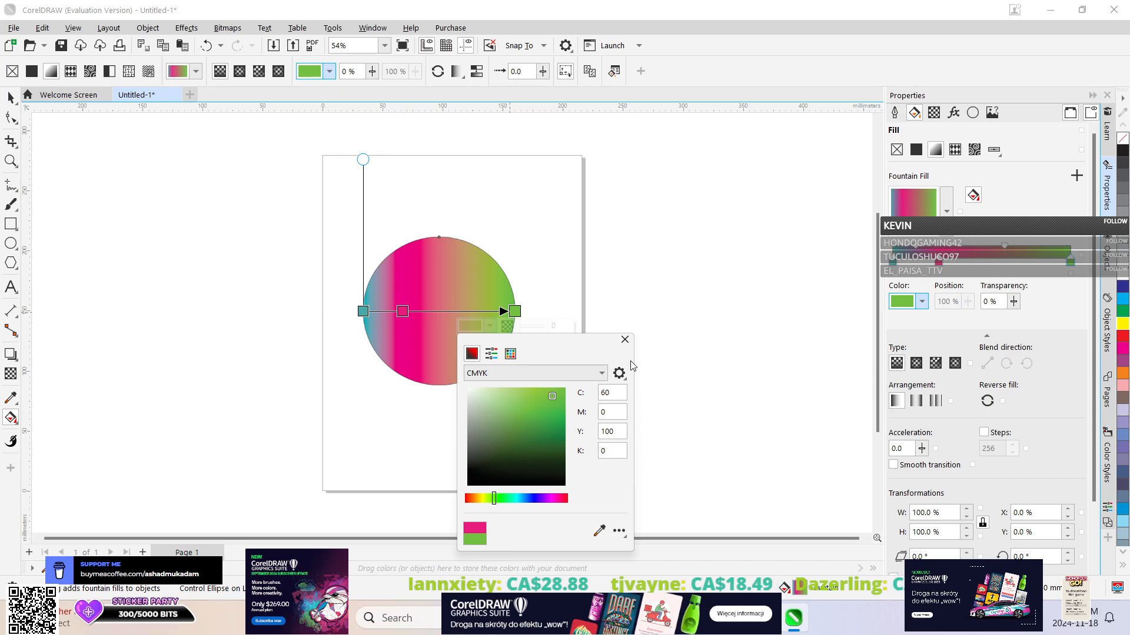
click(625, 340)
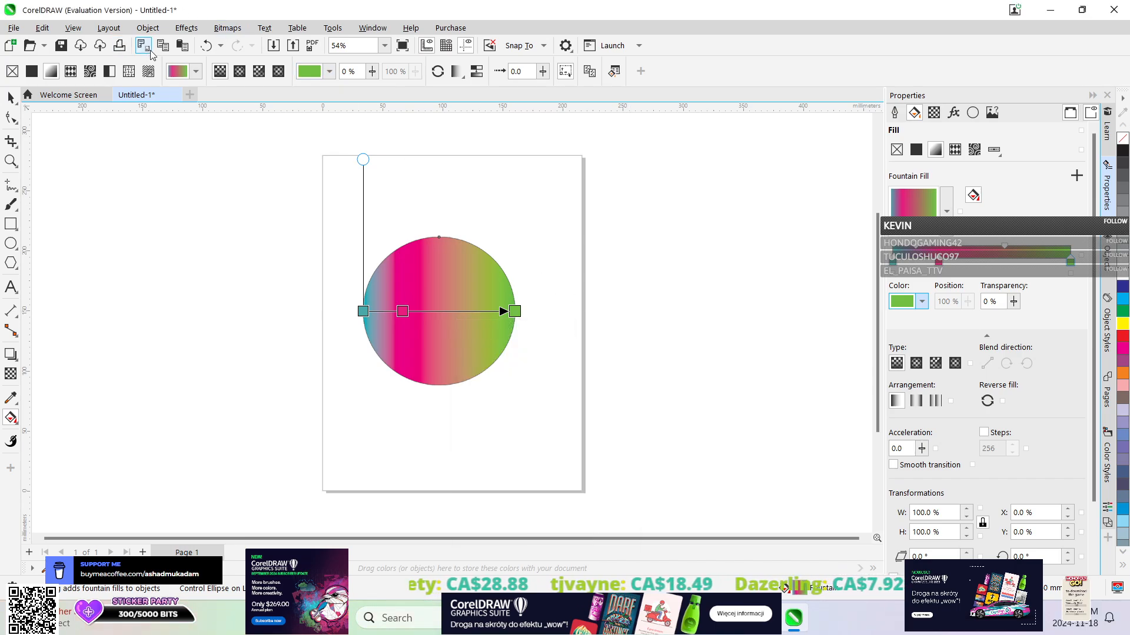
Add a Color Balance adjustment to the ellipse with shadows Cyan-Red 53, Magenta-Green -57 and Yellow-Blue 88.
click(12, 98)
click(186, 28)
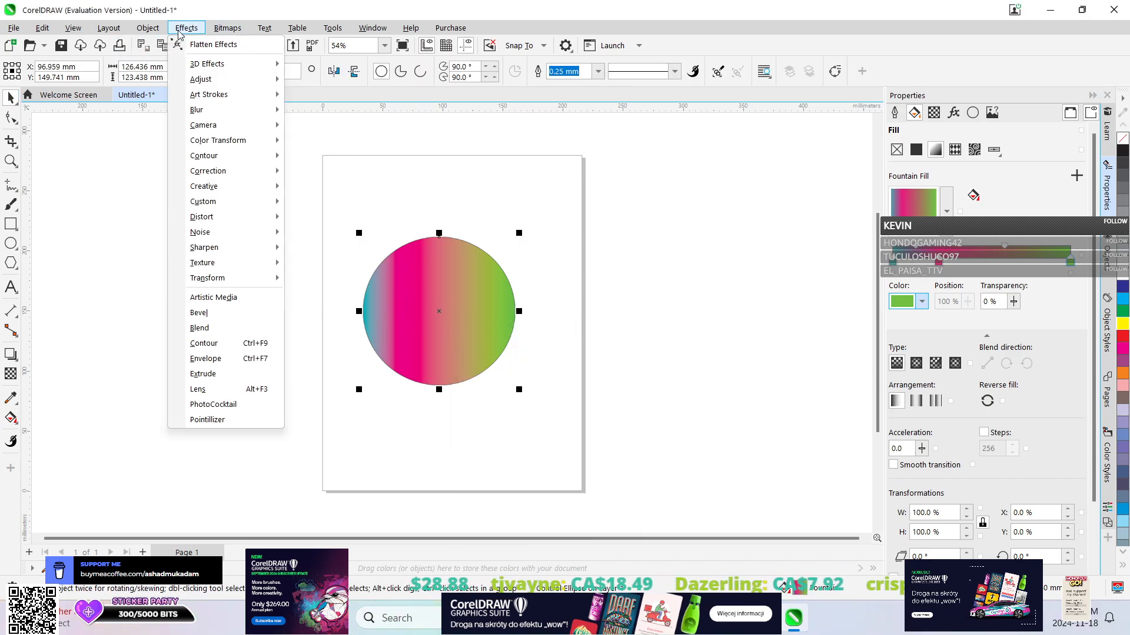
mouse_move(217, 81)
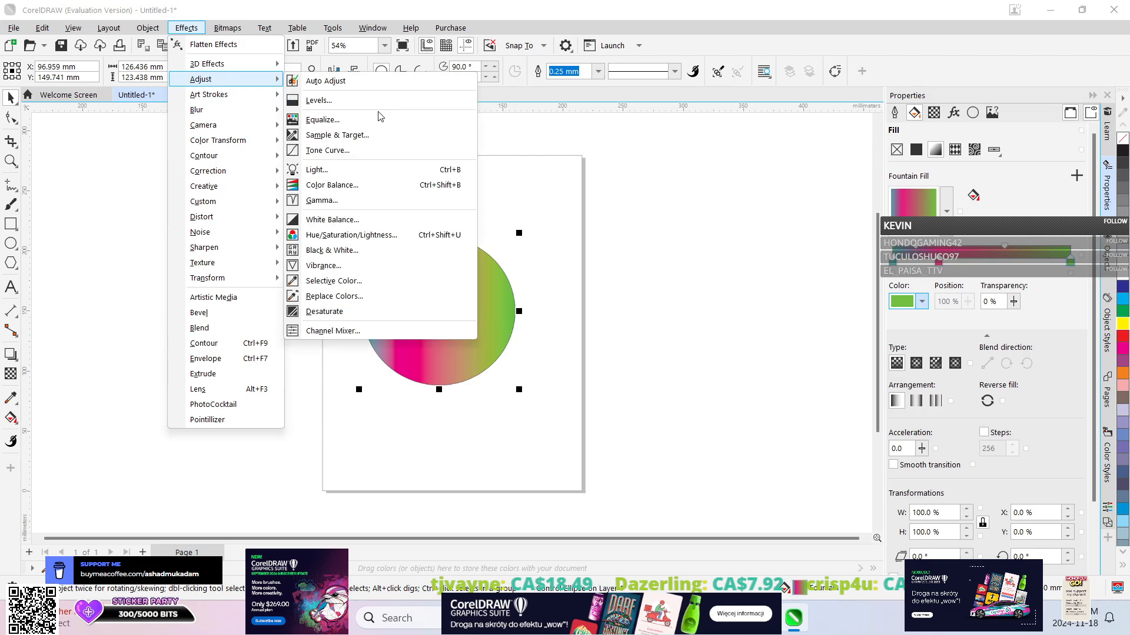
click(360, 187)
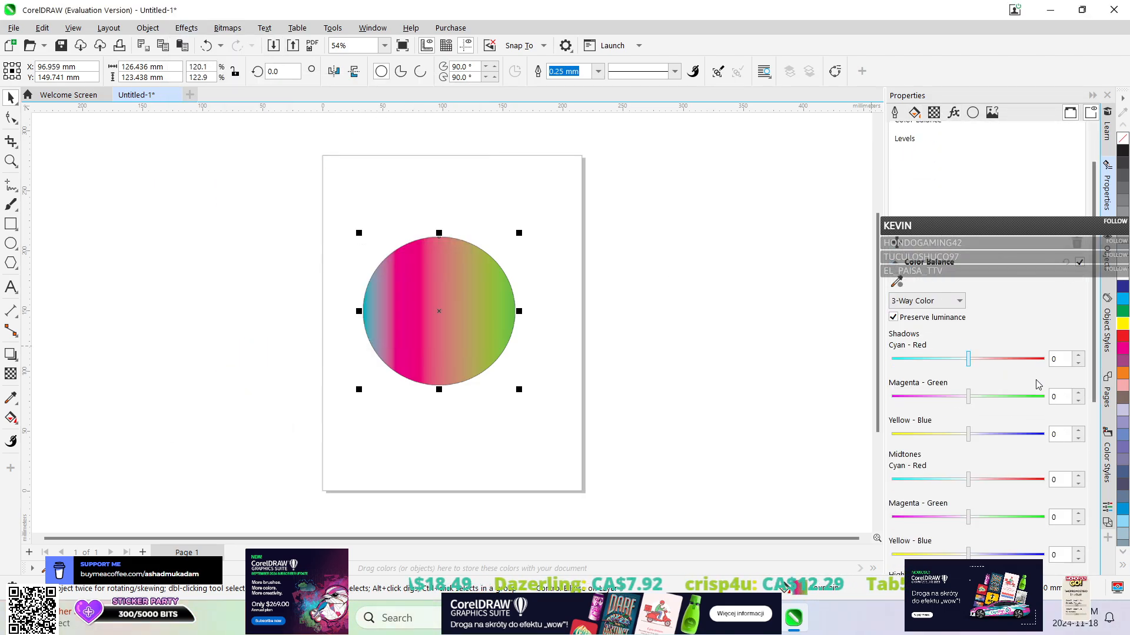
scroll(982, 347, down, 1)
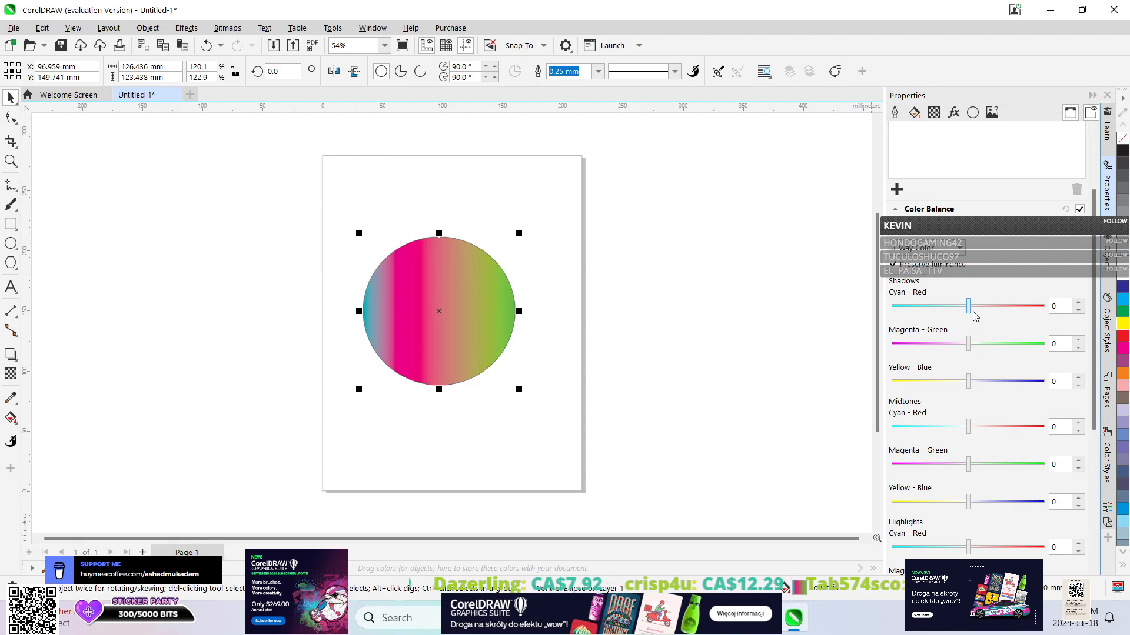
drag(968, 306, 1004, 296)
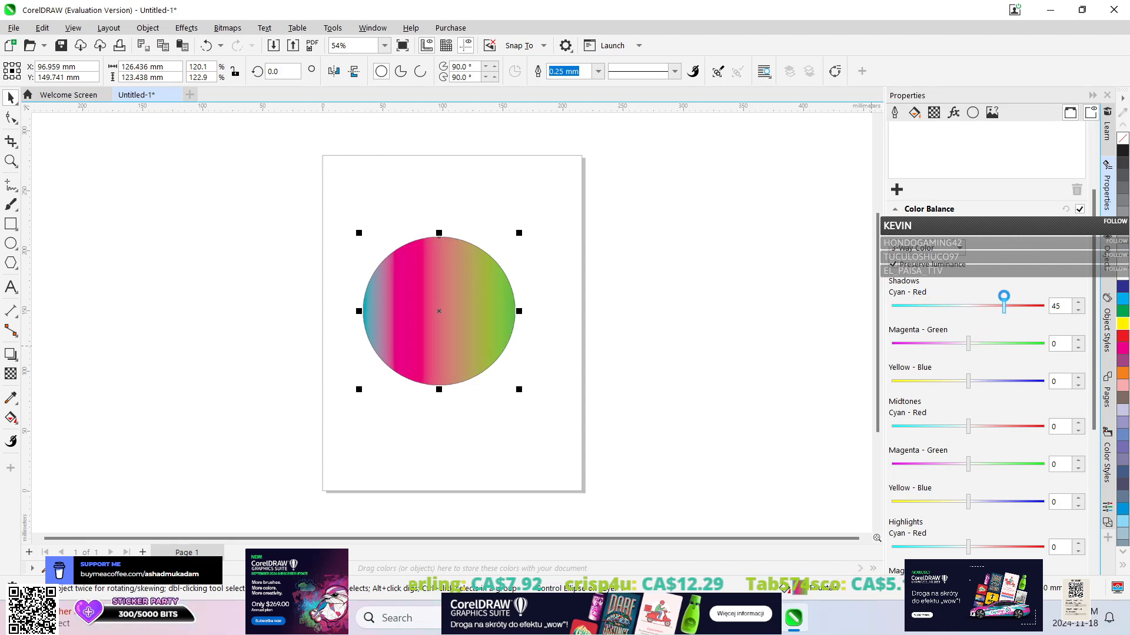
drag(969, 345, 929, 345)
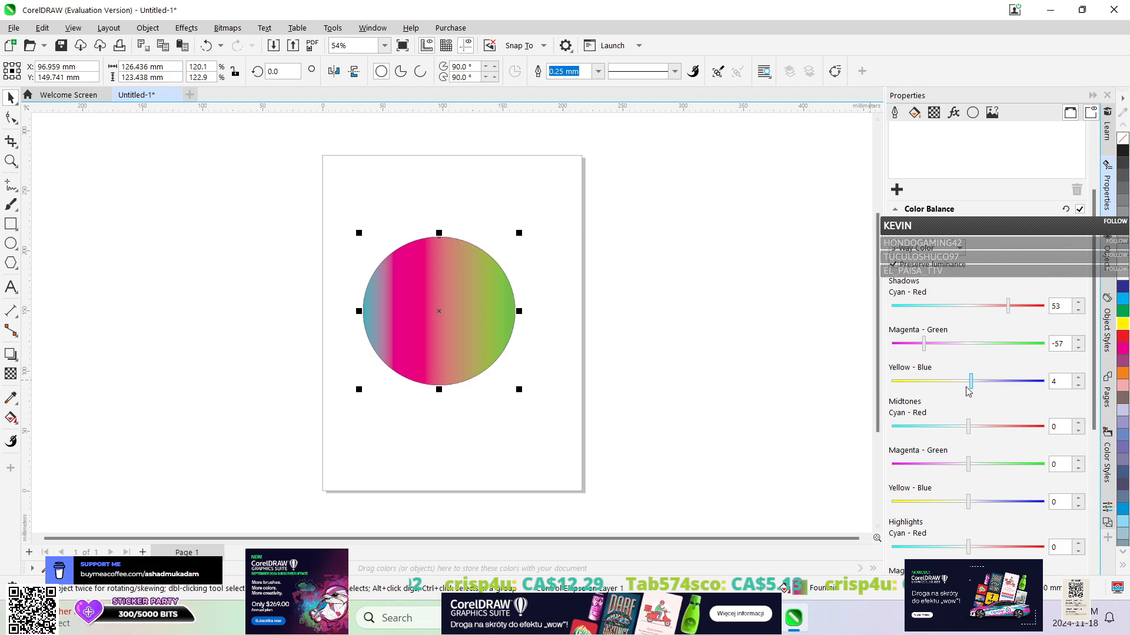
drag(968, 381, 1035, 388)
Set the Color Balance midtones to Cyan-Red 48, Magenta-Green -52 and Yellow-Blue 52, keeping the 3-Way Color mode.
scroll(1000, 393, down, 2)
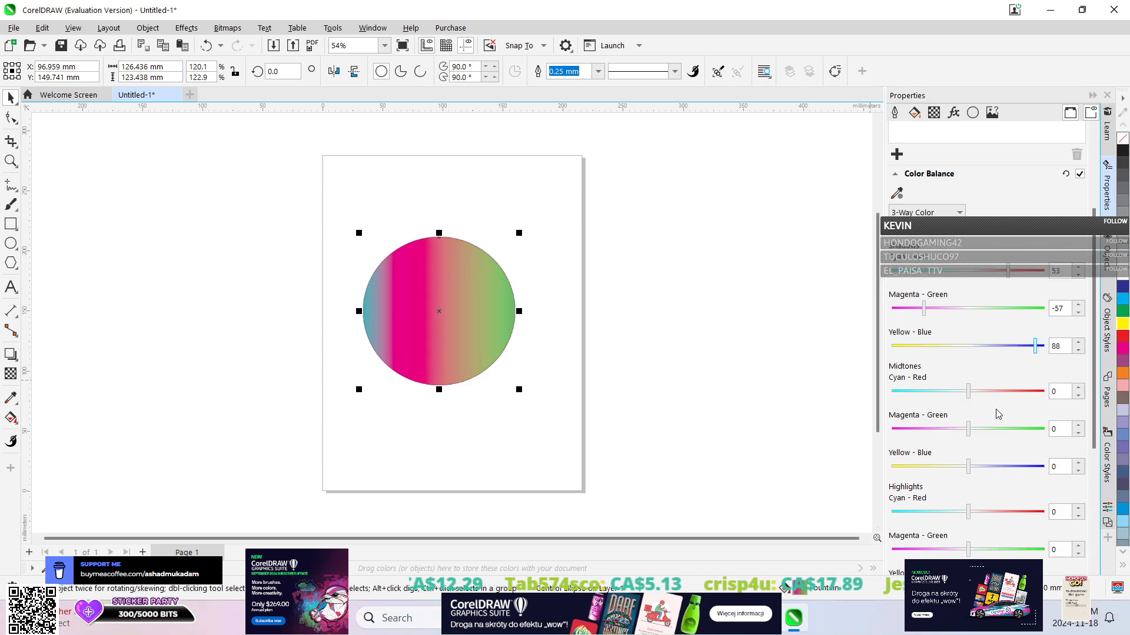
drag(971, 373, 972, 373)
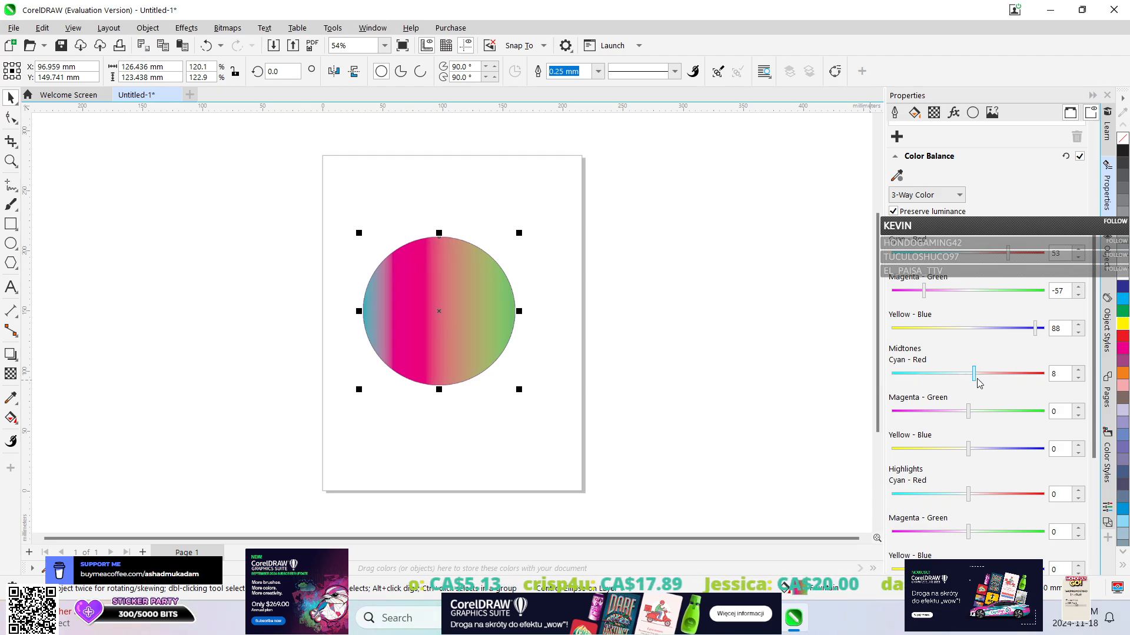
click(1005, 376)
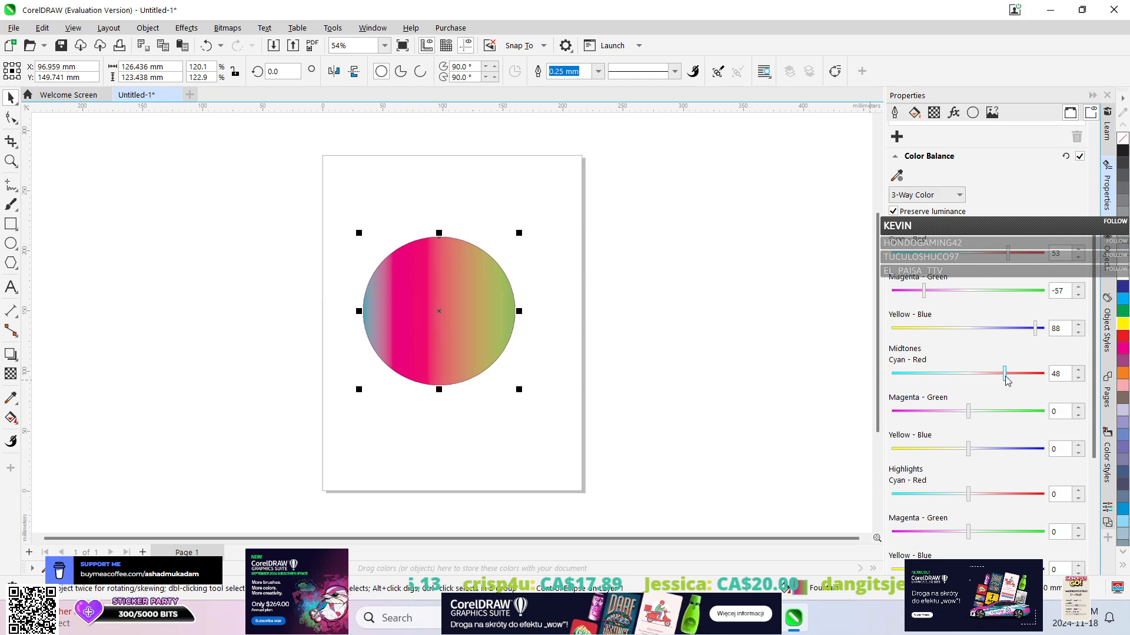
click(928, 411)
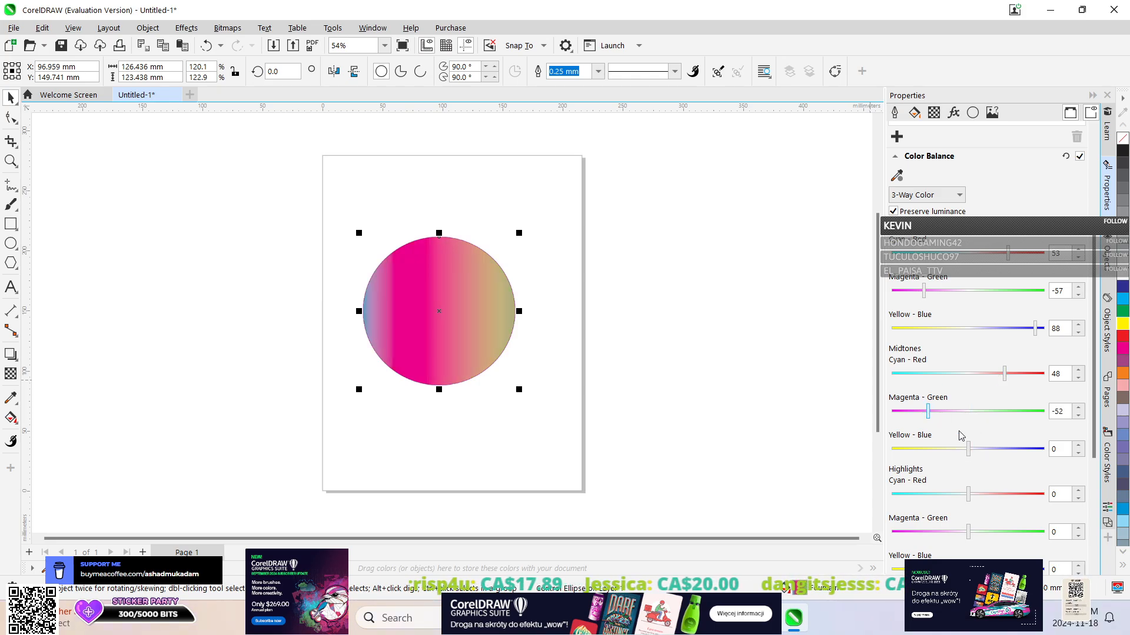
click(1008, 449)
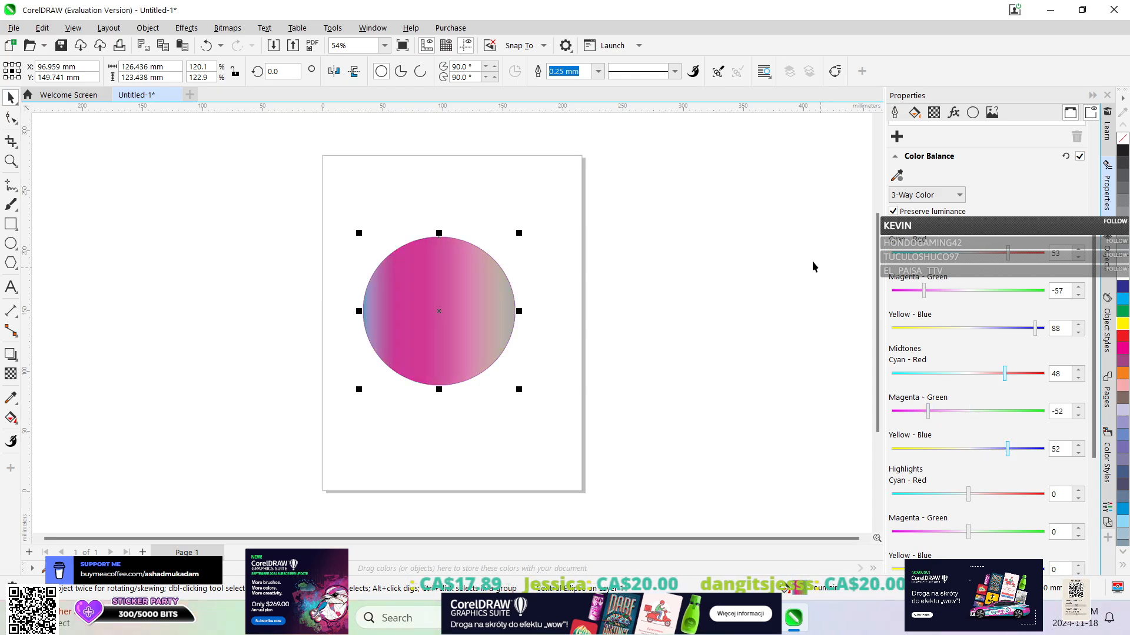
scroll(1011, 182, down, 1)
scroll(942, 157, up, 1)
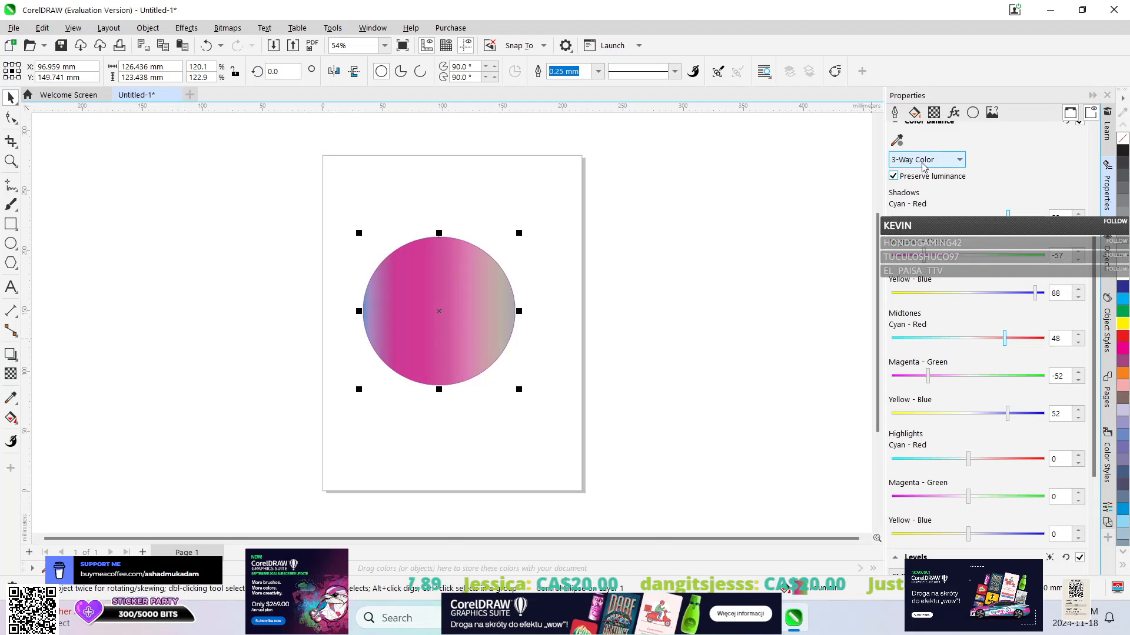
click(922, 159)
click(1008, 189)
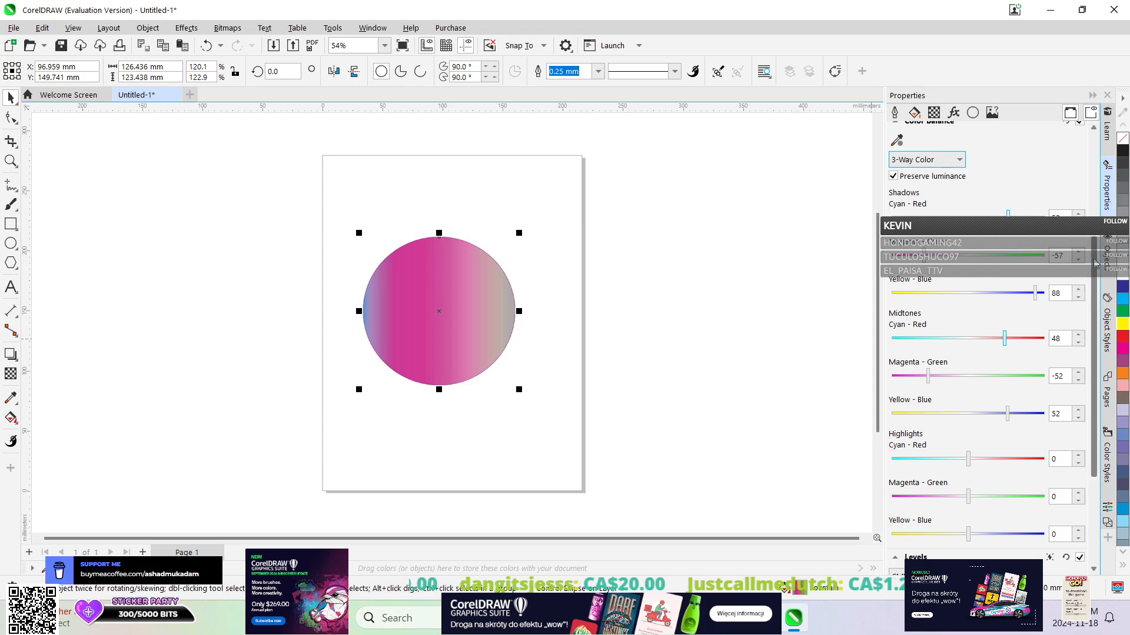
scroll(980, 128, up, 5)
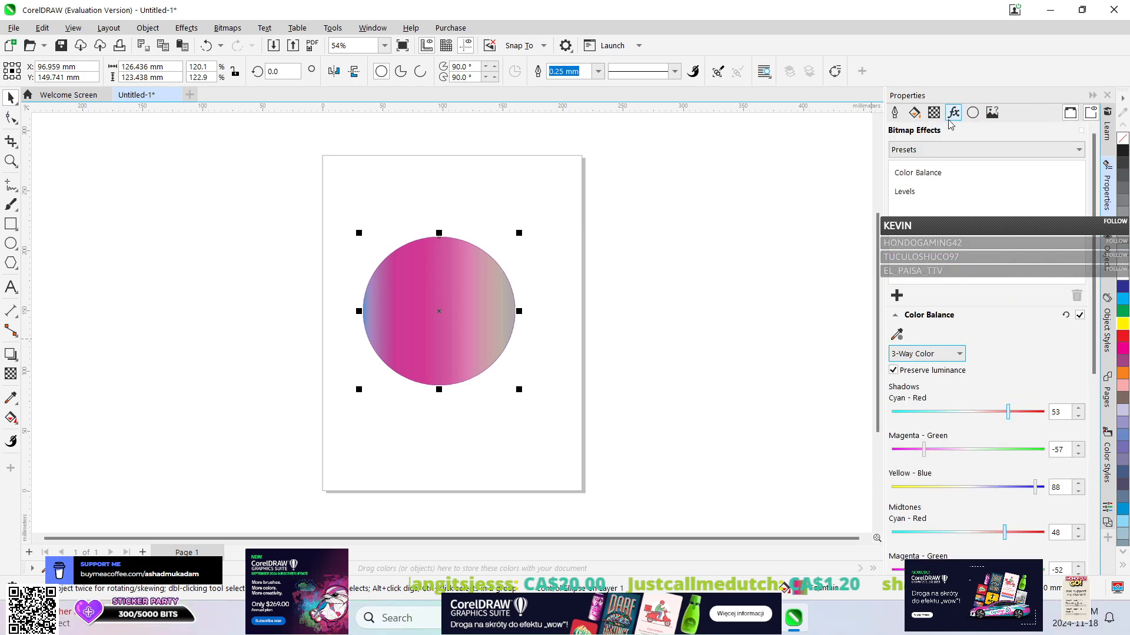
Apply the Crystalize creative effect to the ellipse with size 10.
click(226, 28)
mouse_move(187, 29)
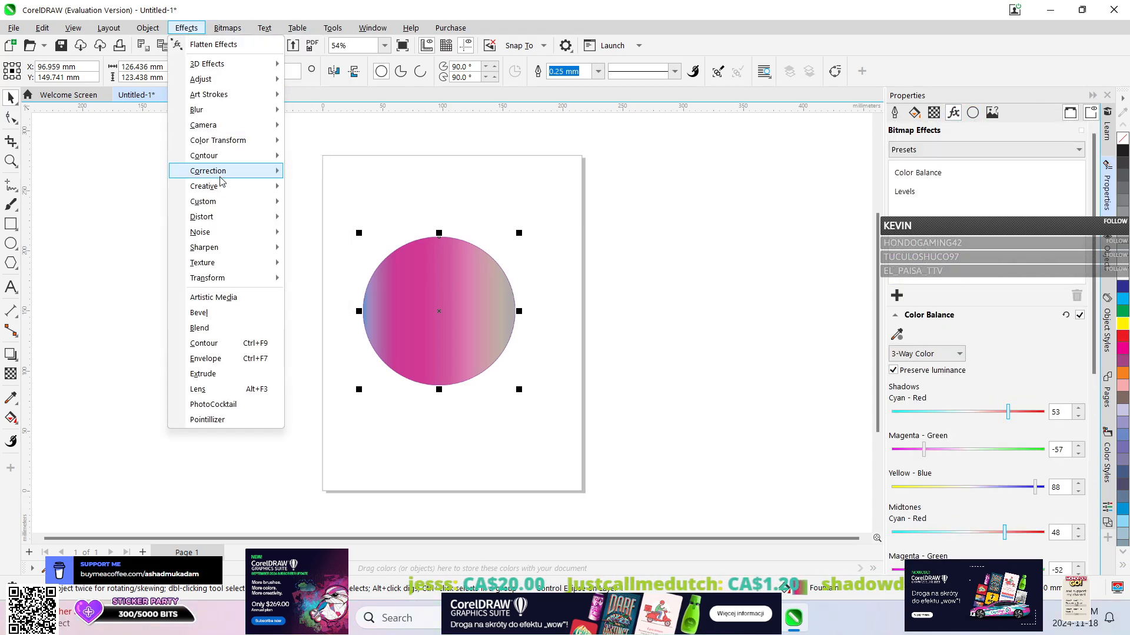
mouse_move(221, 185)
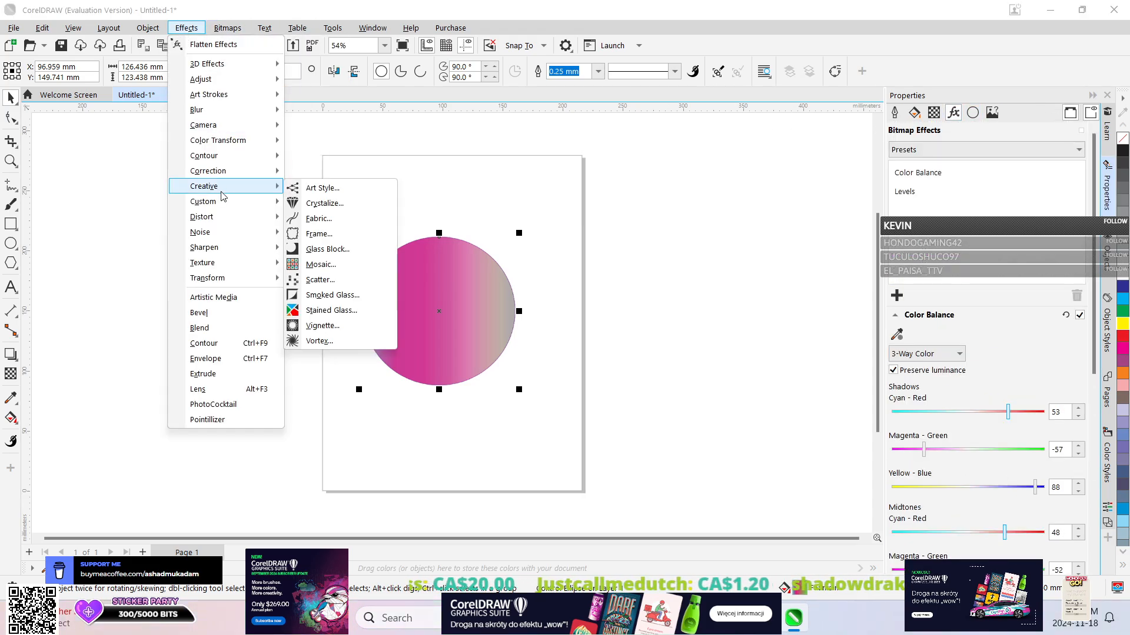
click(321, 208)
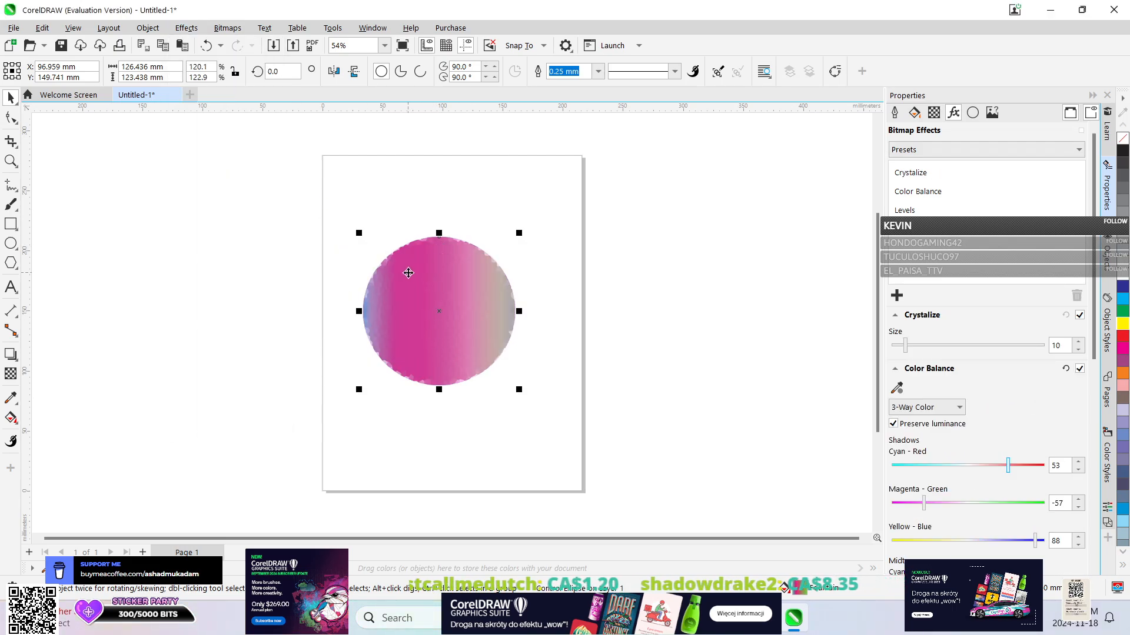
Apply the Solarize color transform effect to the ellipse with level 127.
click(186, 27)
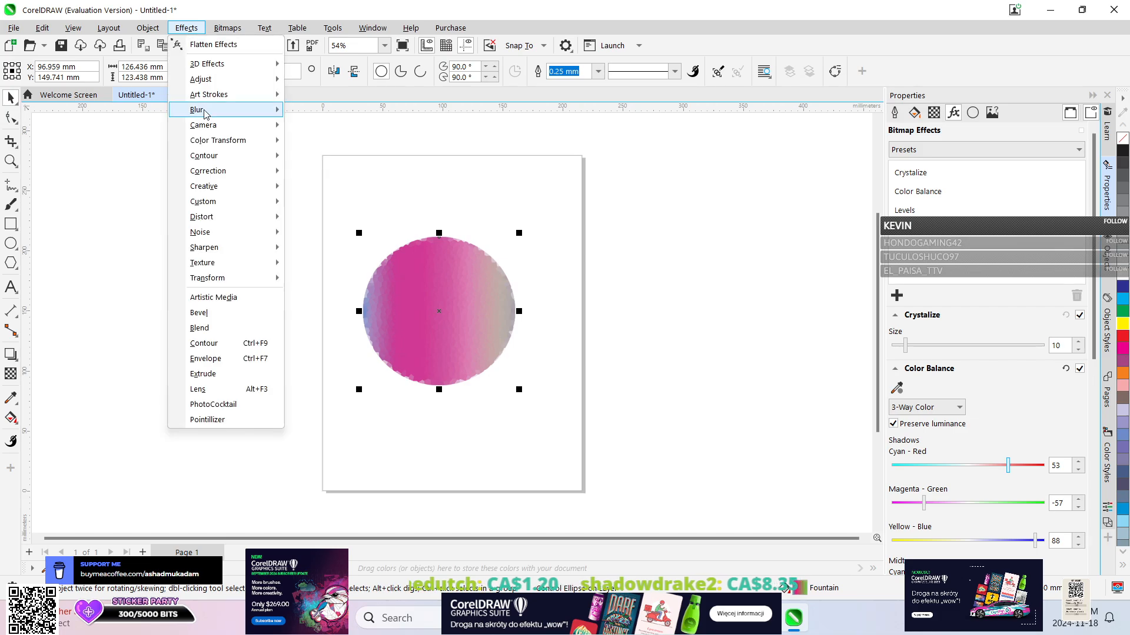
mouse_move(229, 141)
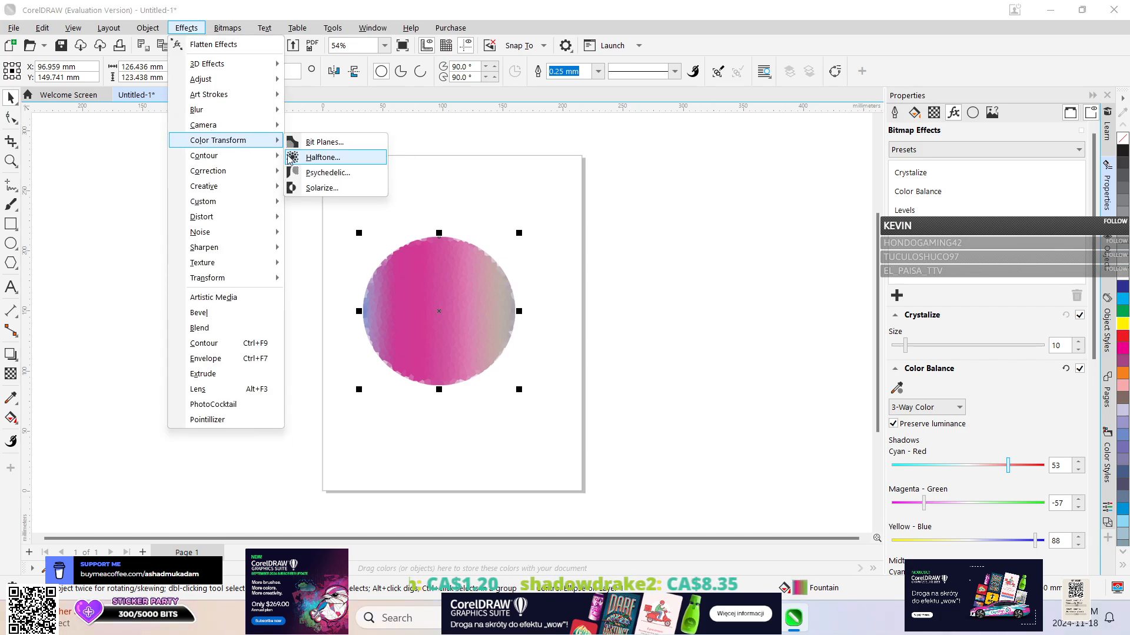
click(318, 188)
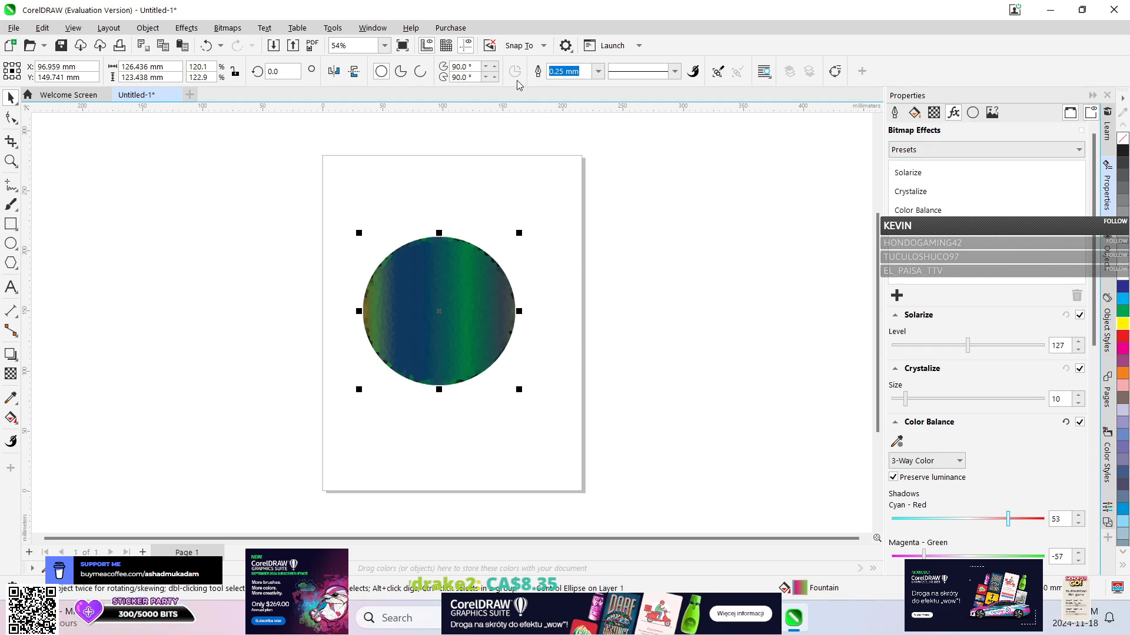
Set the ellipse's outline width to None and deselect the ellipse.
click(675, 71)
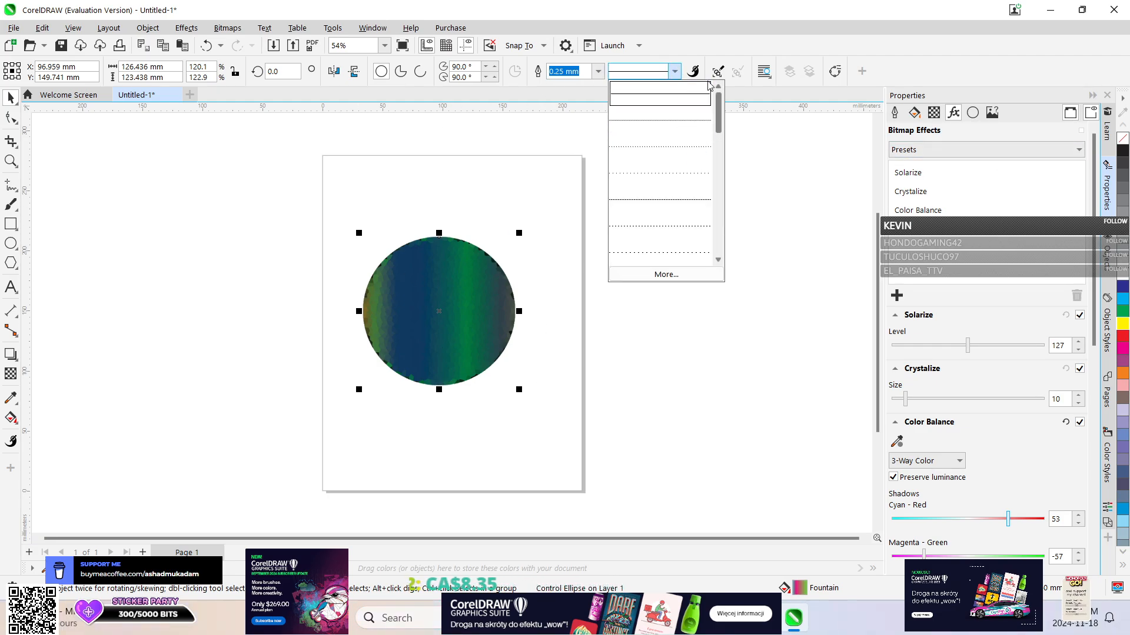
drag(718, 120, 705, 95)
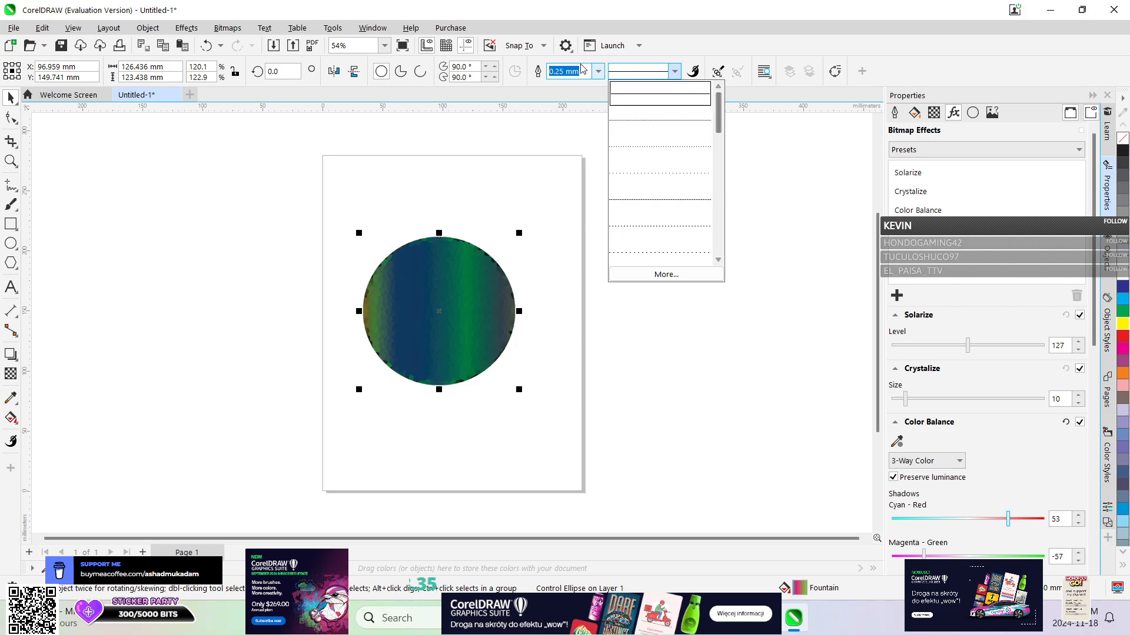
click(597, 71)
click(597, 71)
click(563, 82)
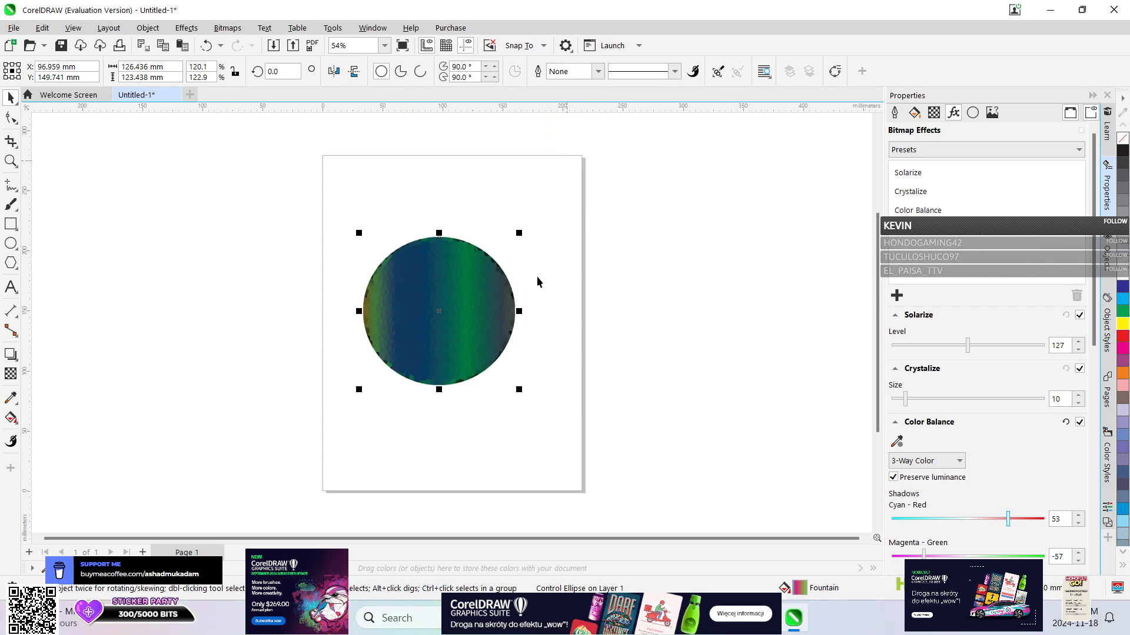
click(443, 447)
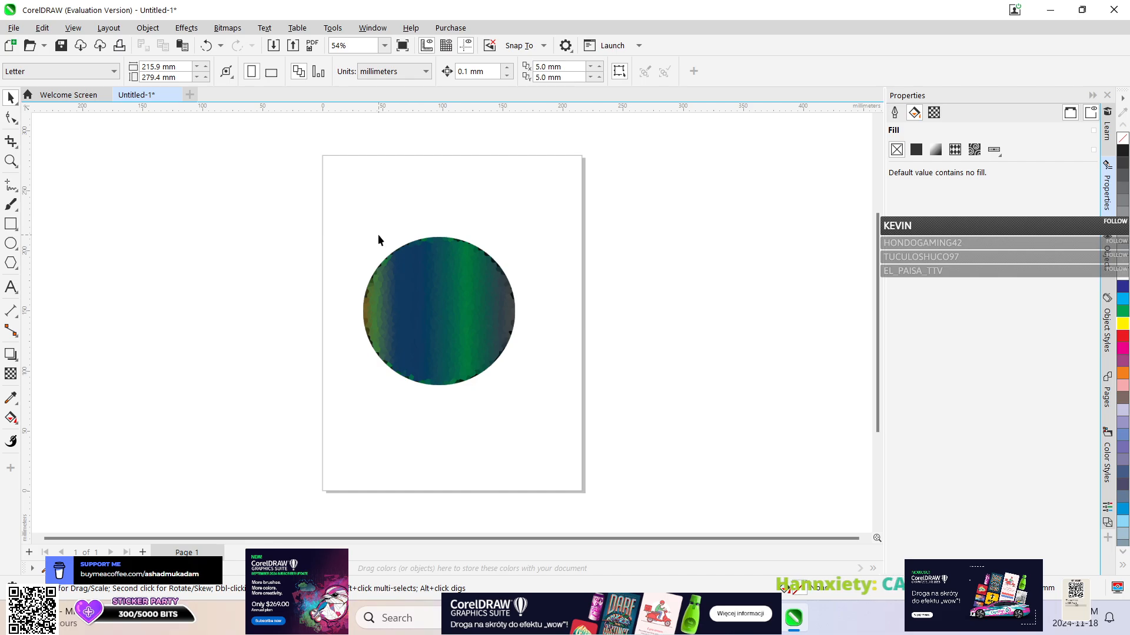
Close the Untitled-1 document without saving and create a new Letter-size document.
click(175, 94)
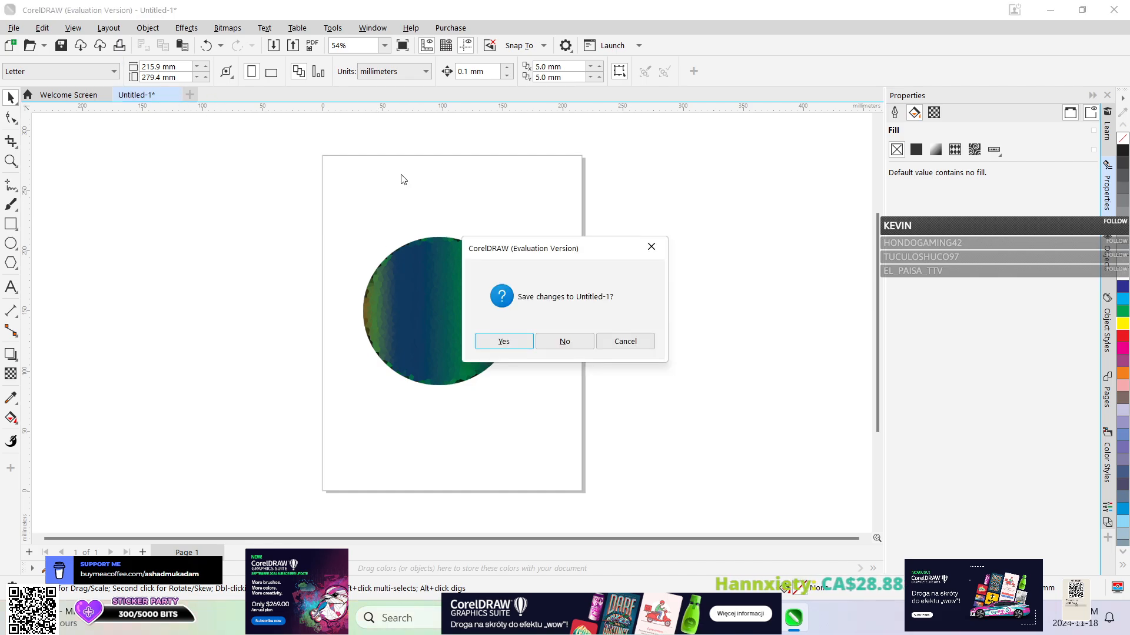
click(550, 342)
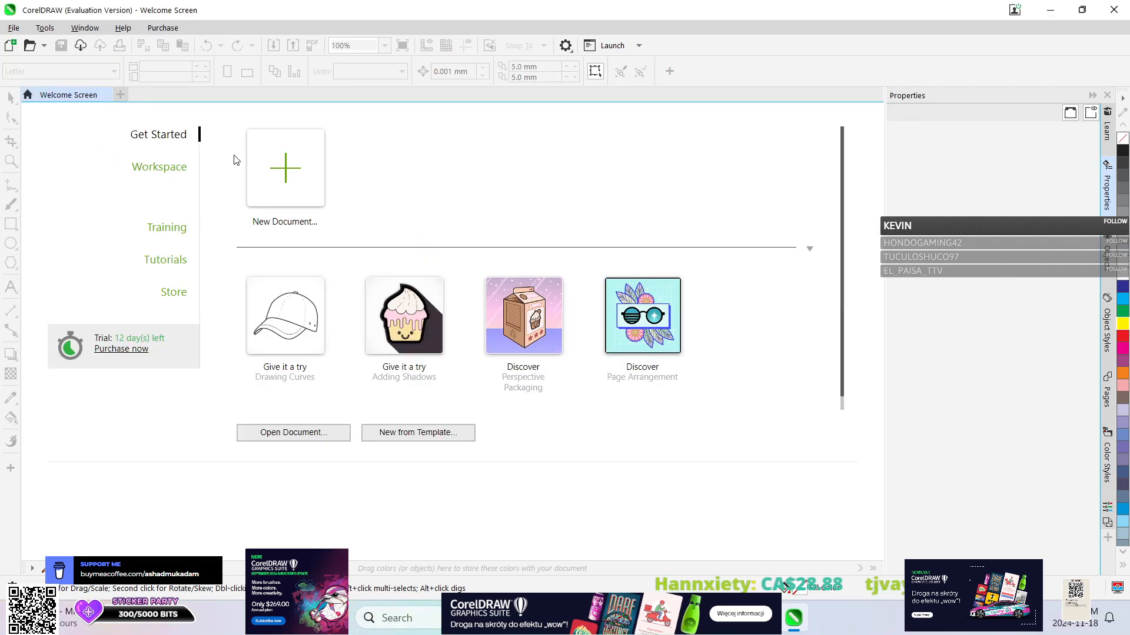
click(265, 176)
click(776, 517)
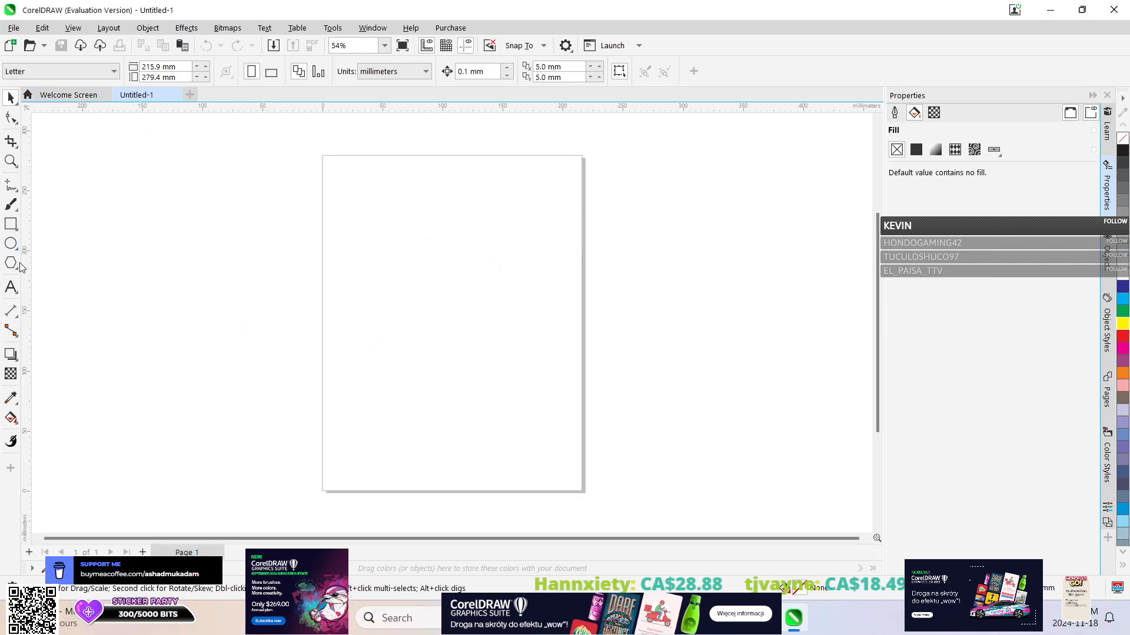
Draw a five-sided polygon stretched to about 143 by 126 mm and a smaller one about 26 by 44 mm beside its lower-left edge.
click(11, 263)
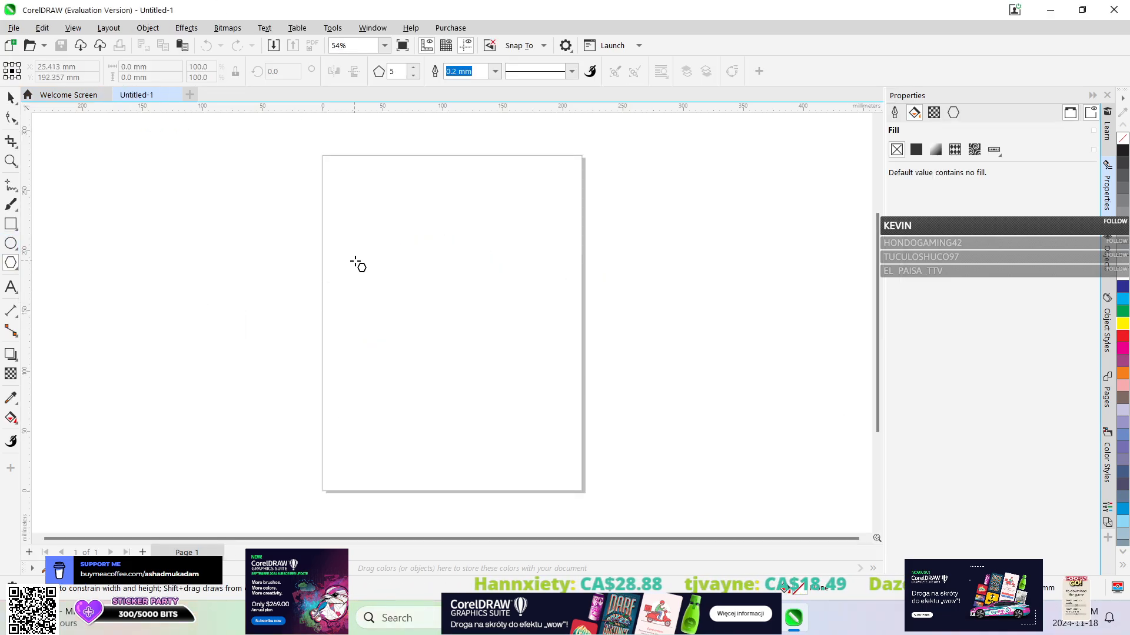
drag(354, 261, 533, 361)
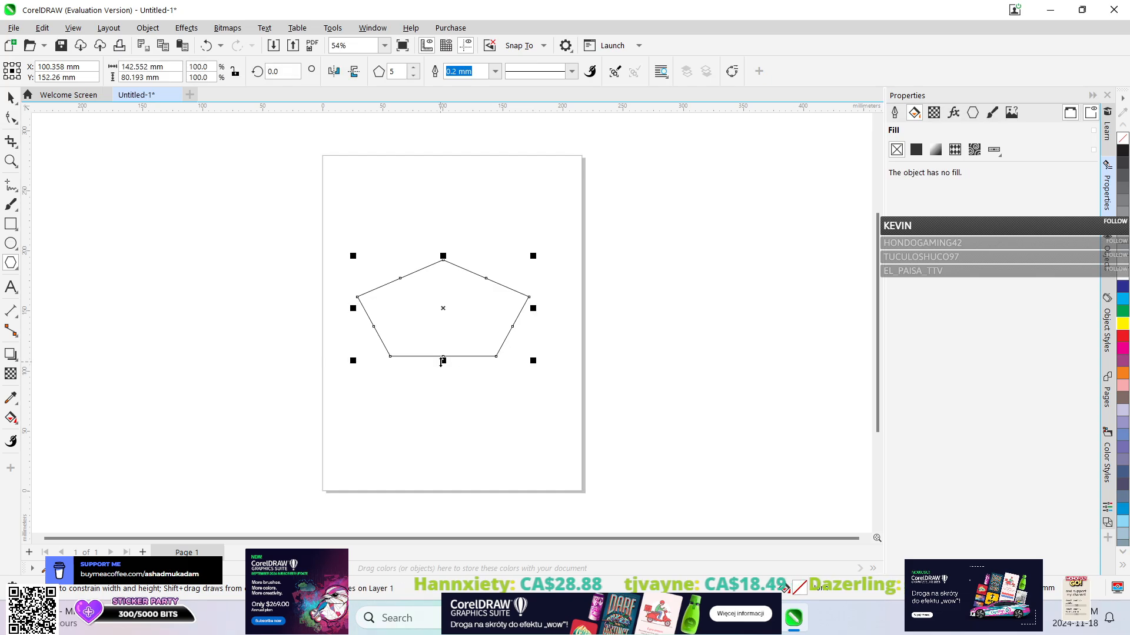
drag(443, 361, 441, 418)
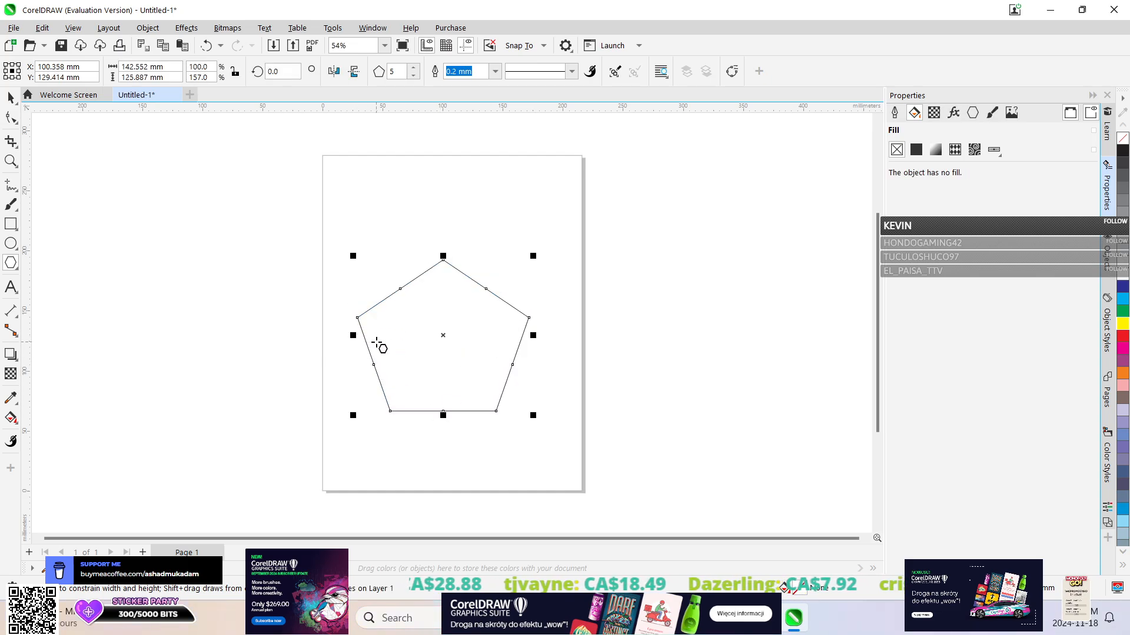
drag(370, 353, 333, 409)
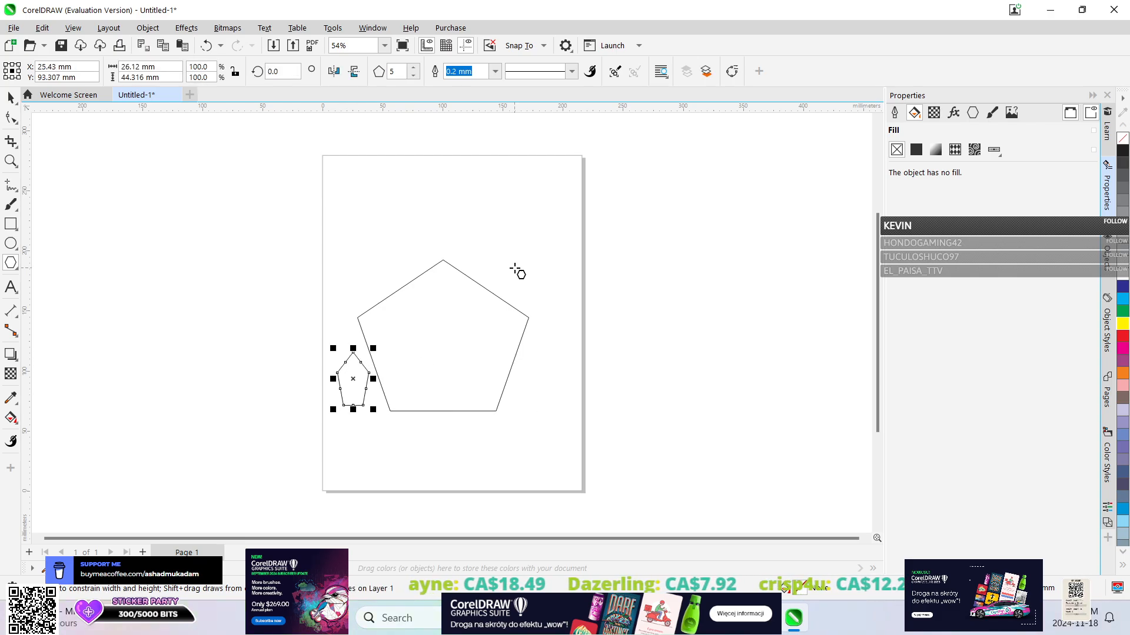
Undo the small polygon and narrow the large pentagon to about 141 mm wide.
key(ctrl+z)
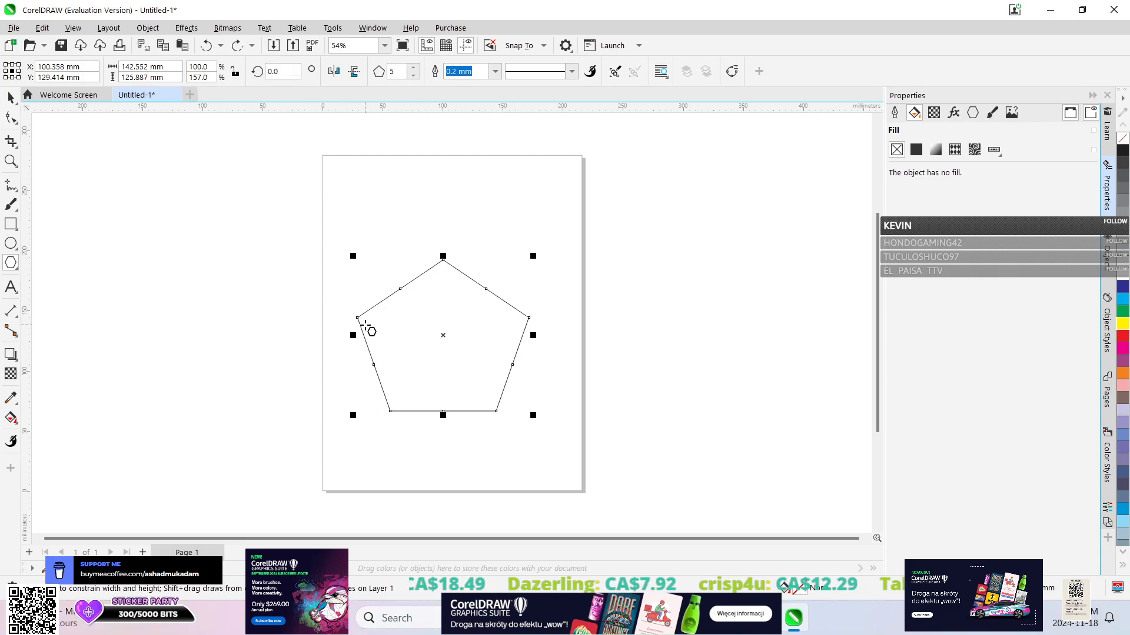
click(361, 330)
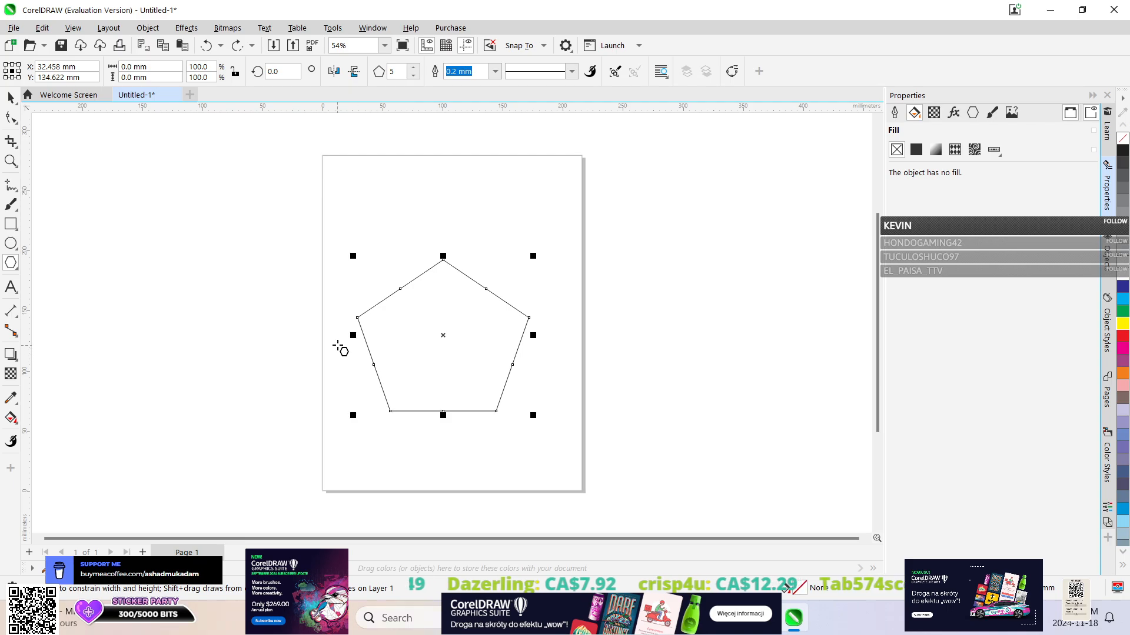
drag(353, 335, 354, 386)
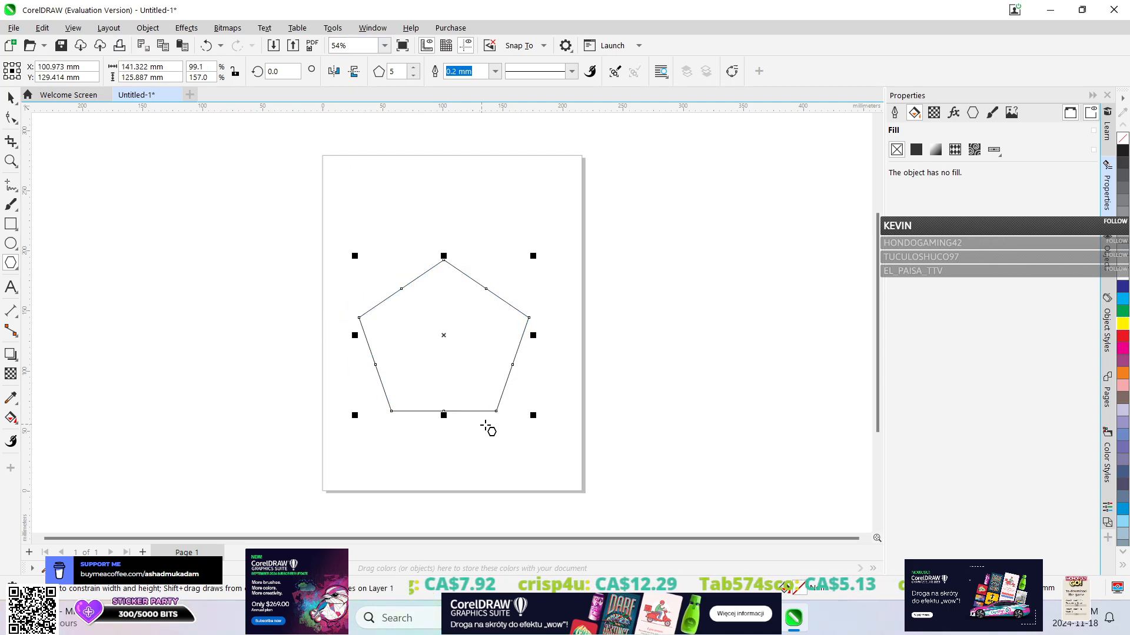
click(434, 348)
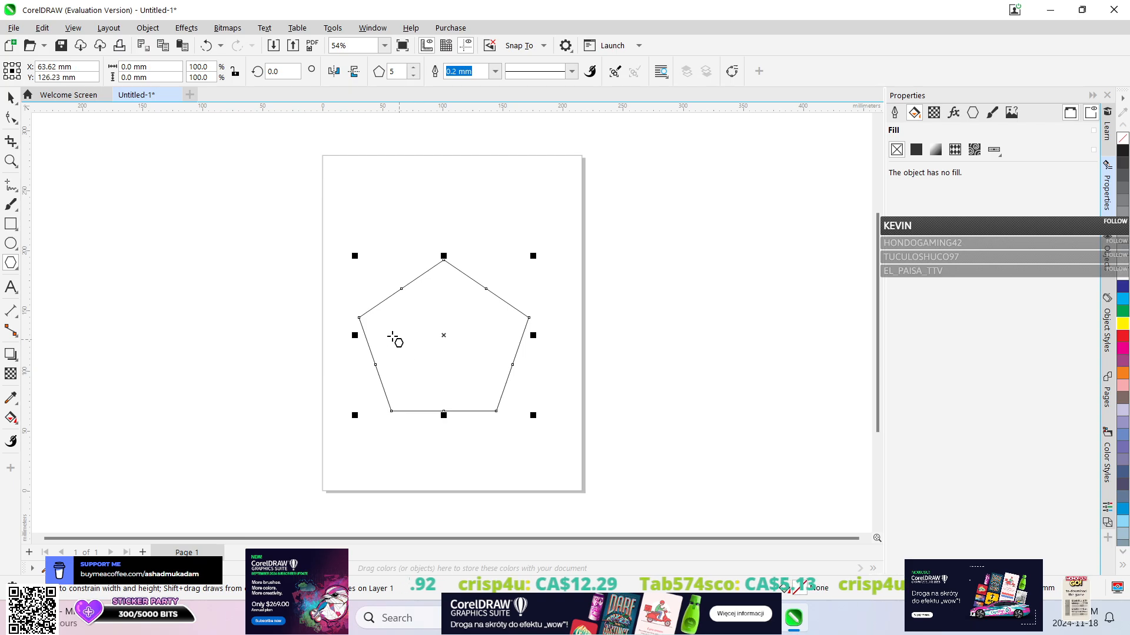
Skew the pentagon vertically from both sides and scale it up to about 154 by 223 mm.
click(10, 98)
click(394, 324)
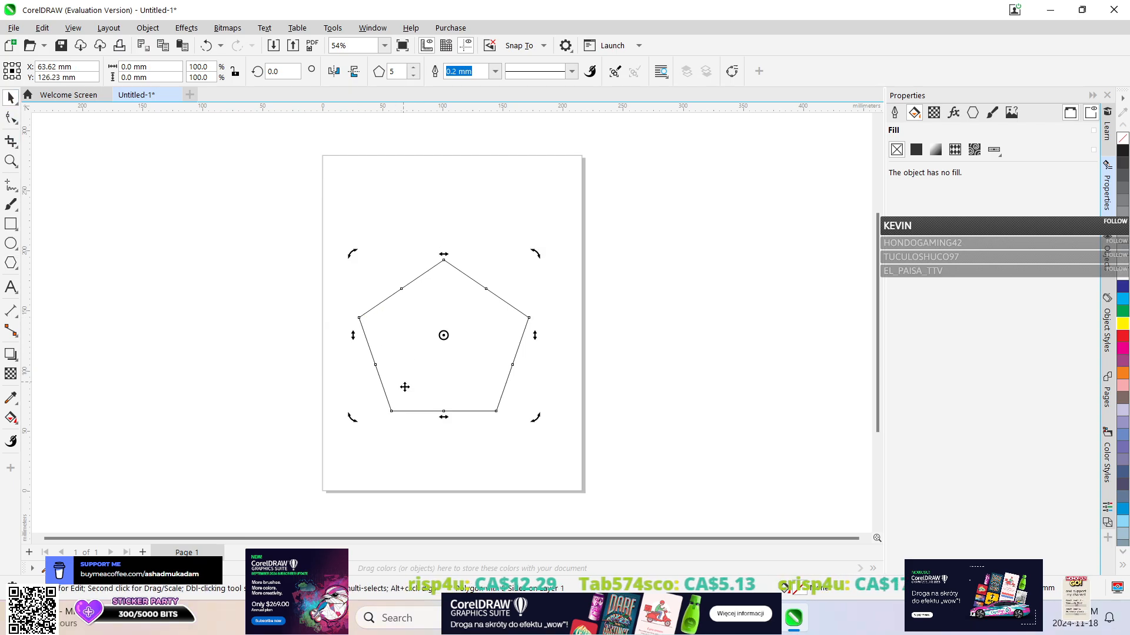
drag(537, 335, 539, 247)
drag(446, 399, 489, 468)
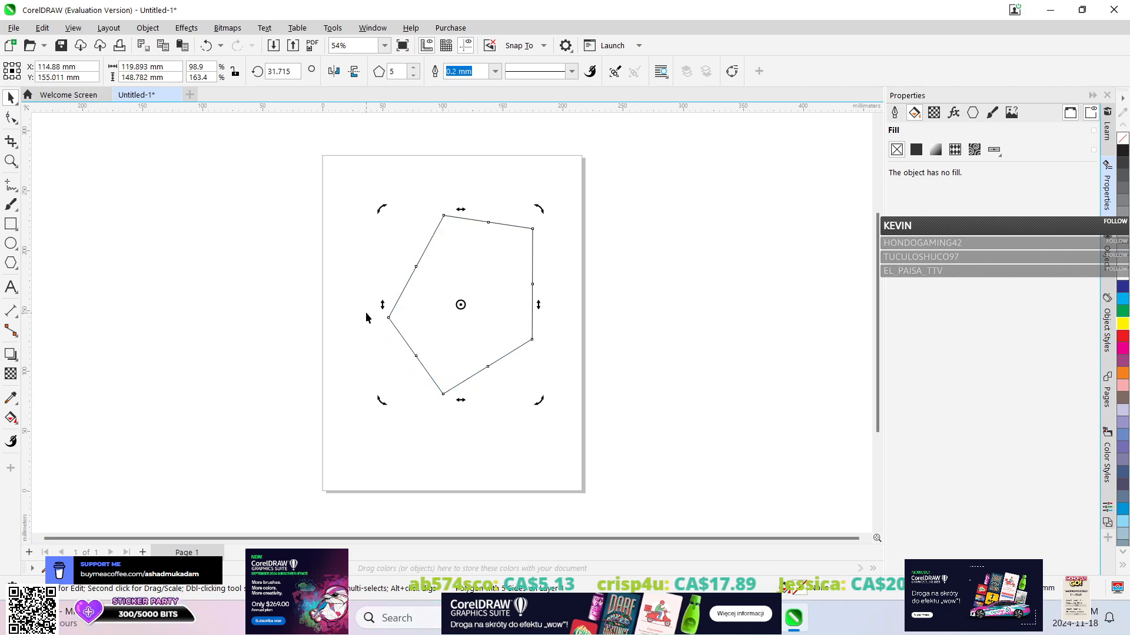
drag(382, 304, 377, 369)
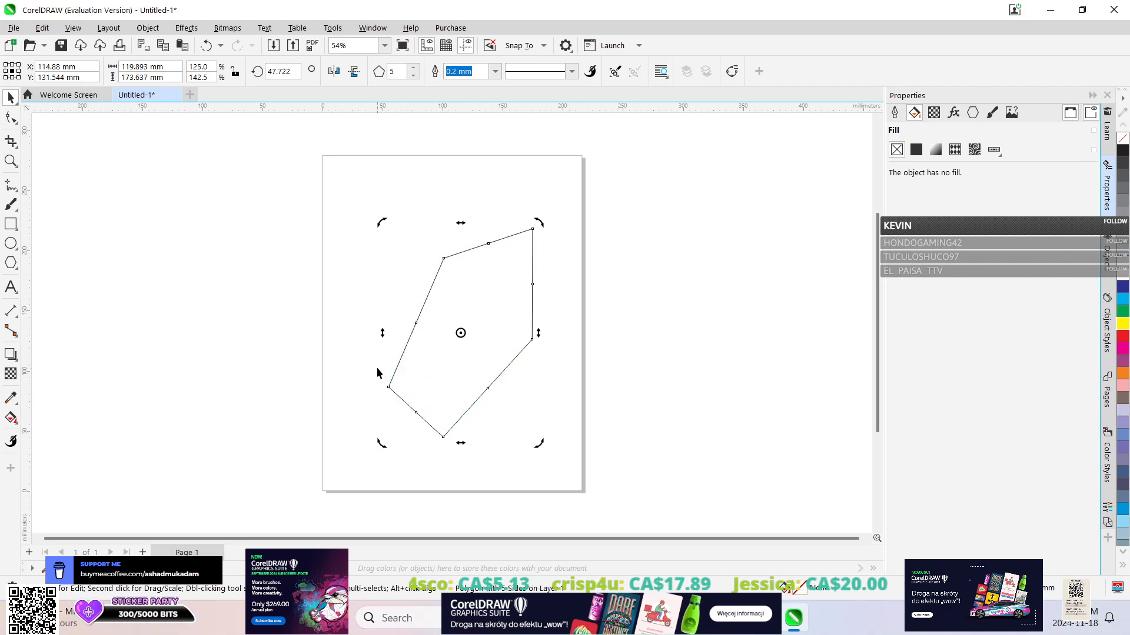
click(462, 329)
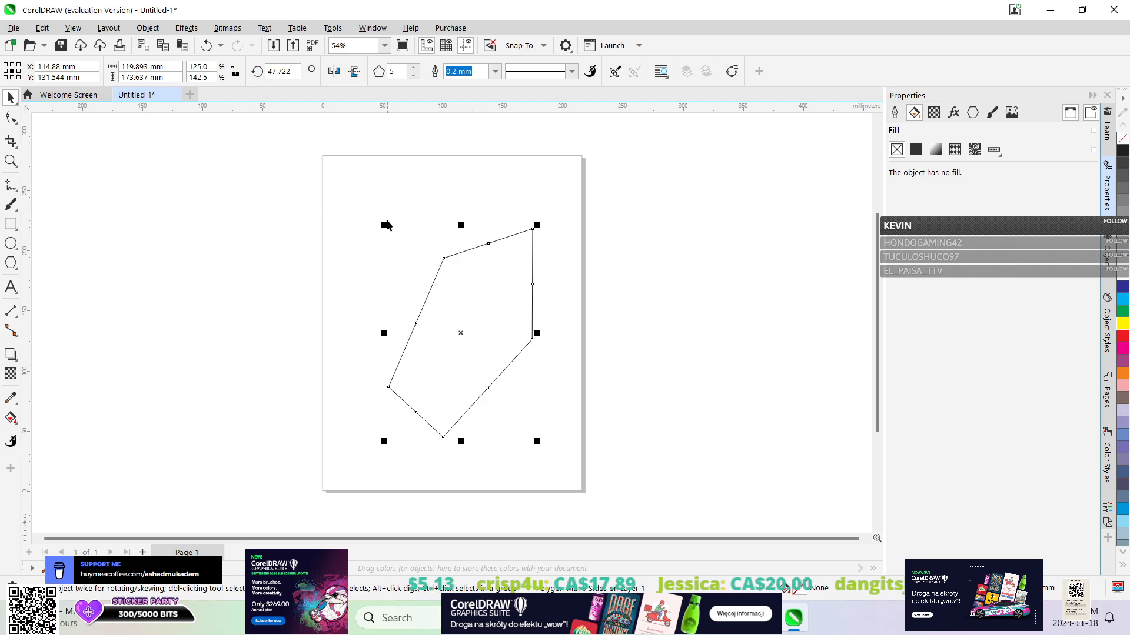
drag(384, 224, 294, 175)
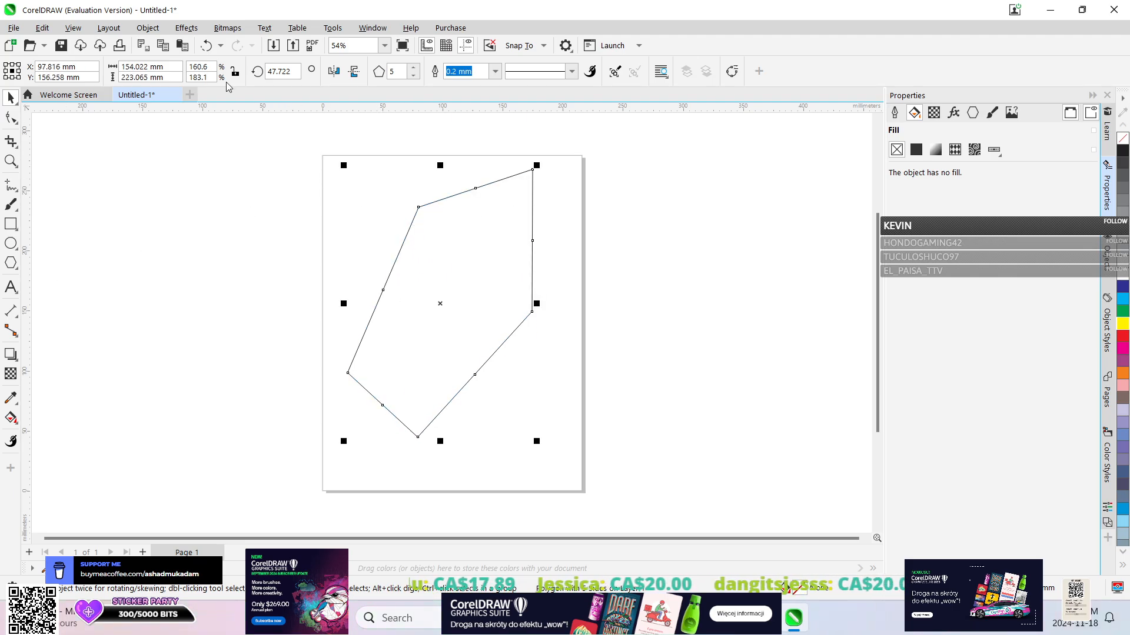
Close the pentagon document without saving and create a new document with the CorelDRAW Default preset.
click(175, 95)
click(565, 340)
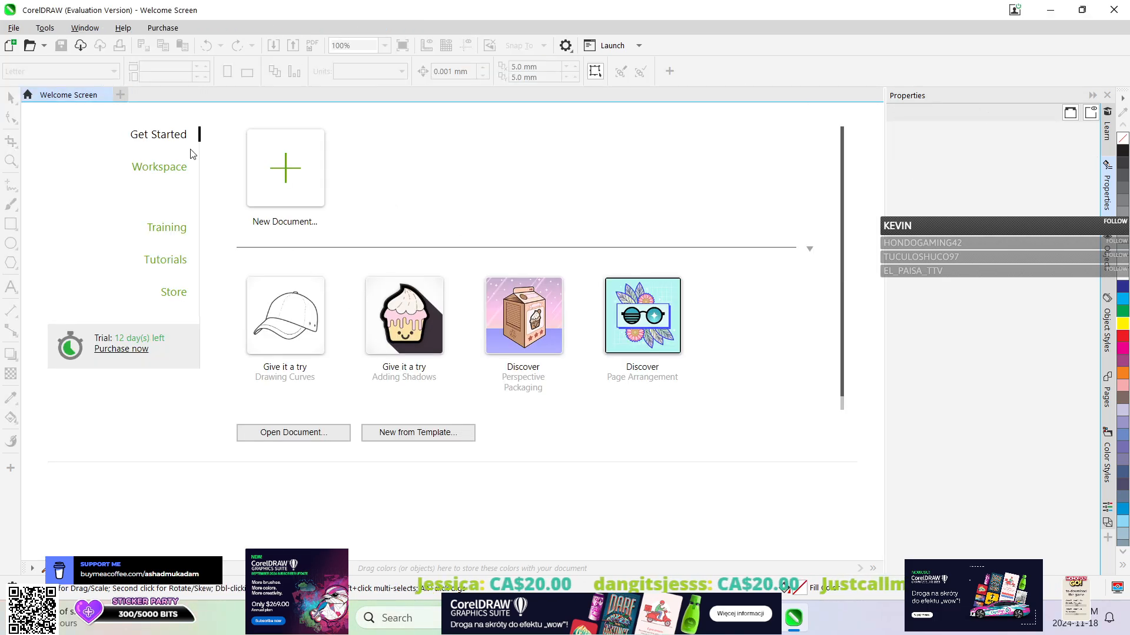
click(315, 200)
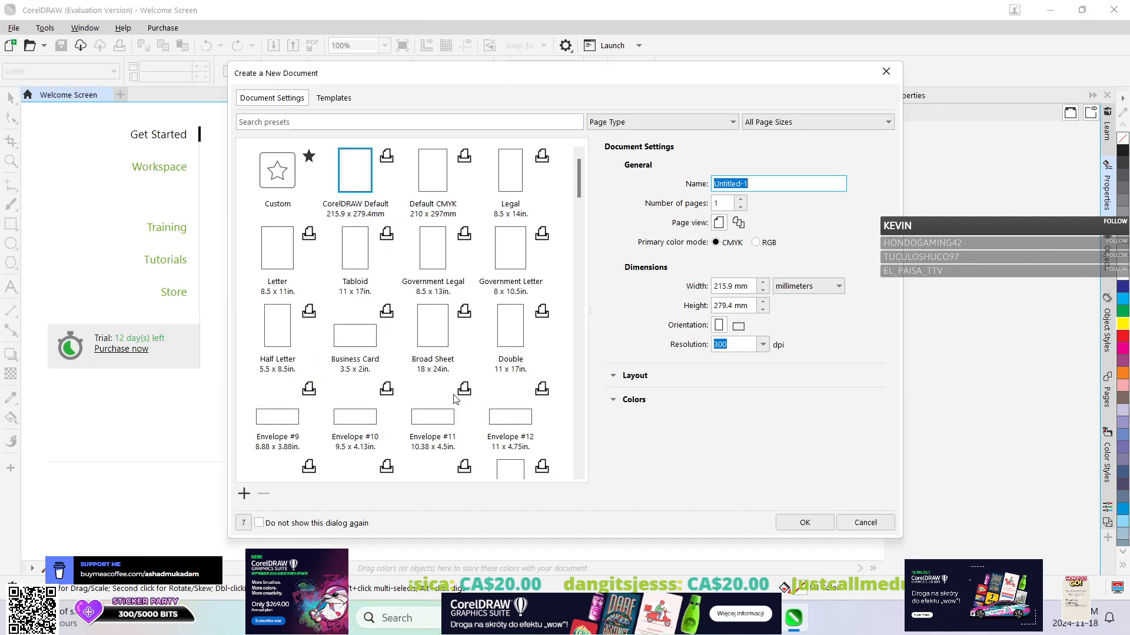
click(797, 522)
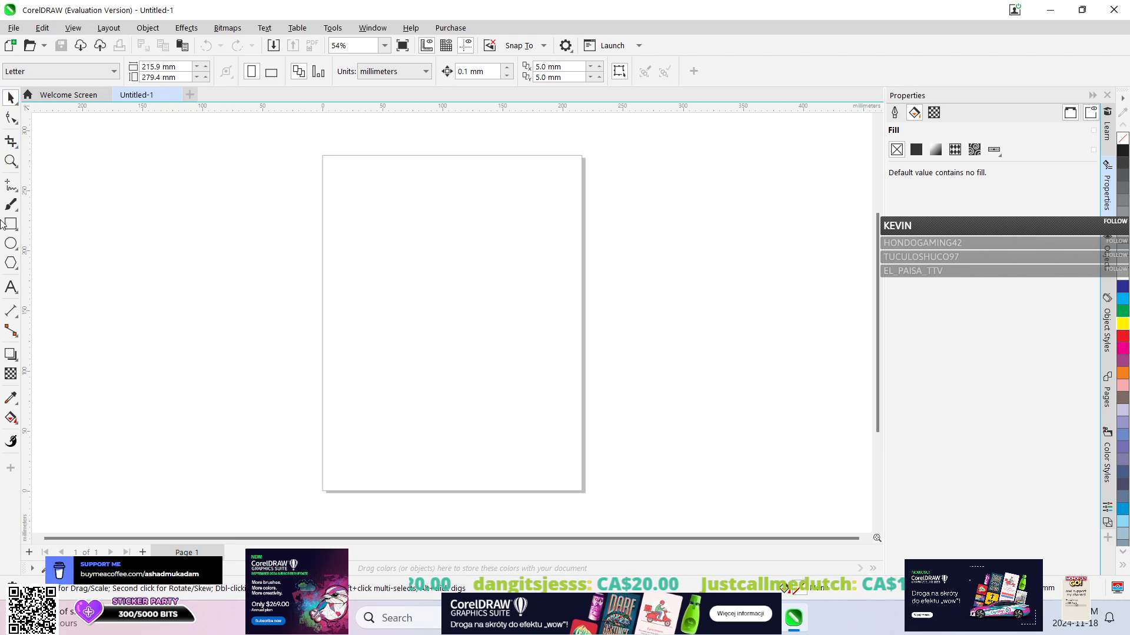
Draw a tall, narrow parallelogram about 44 by 181 mm with the Common Shapes tool, extending above the page.
click(13, 264)
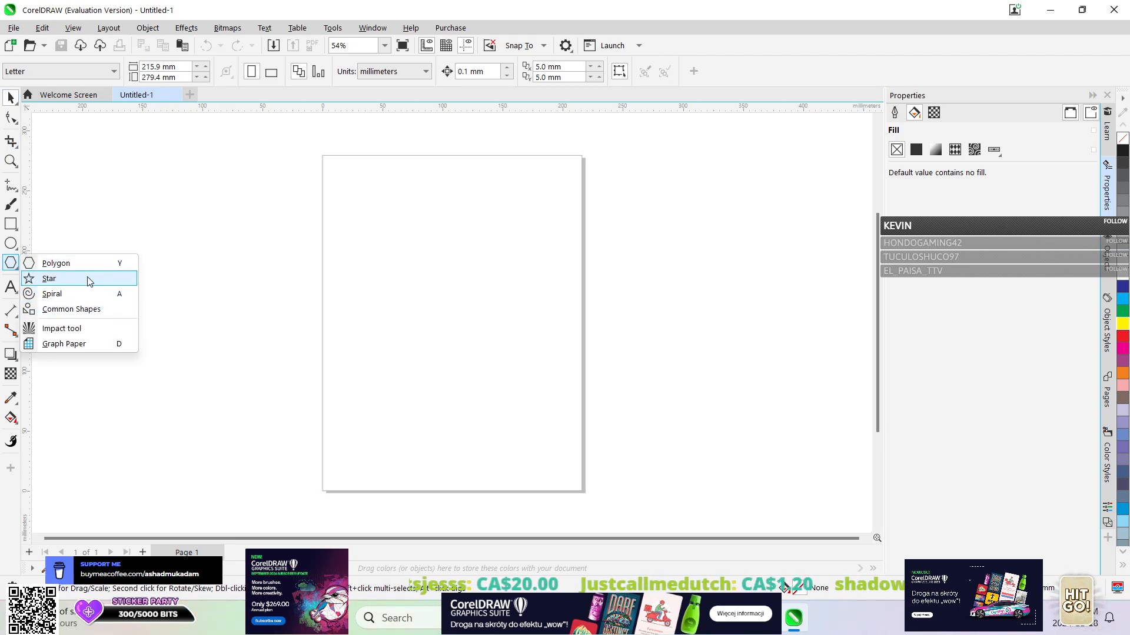
click(83, 309)
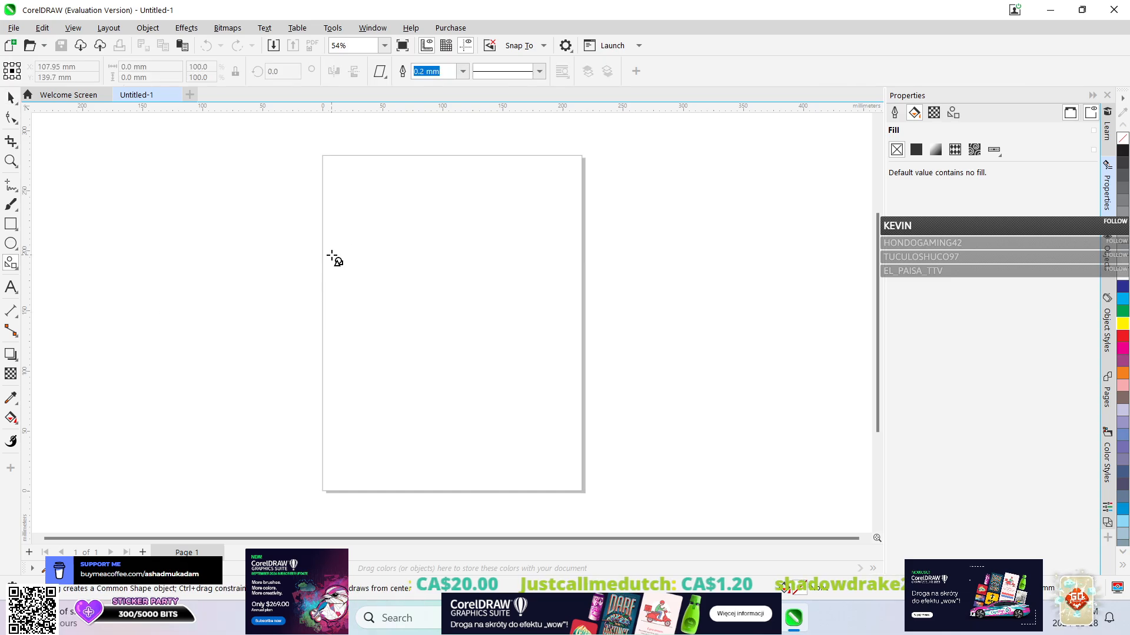
mouse_move(390, 241)
mouse_down()
mouse_move(536, 372)
mouse_move(441, 277)
mouse_move(431, 244)
mouse_move(330, 192)
mouse_move(457, 381)
mouse_move(512, 421)
mouse_move(522, 399)
mouse_move(475, 383)
mouse_move(550, 398)
mouse_move(363, 351)
mouse_up()
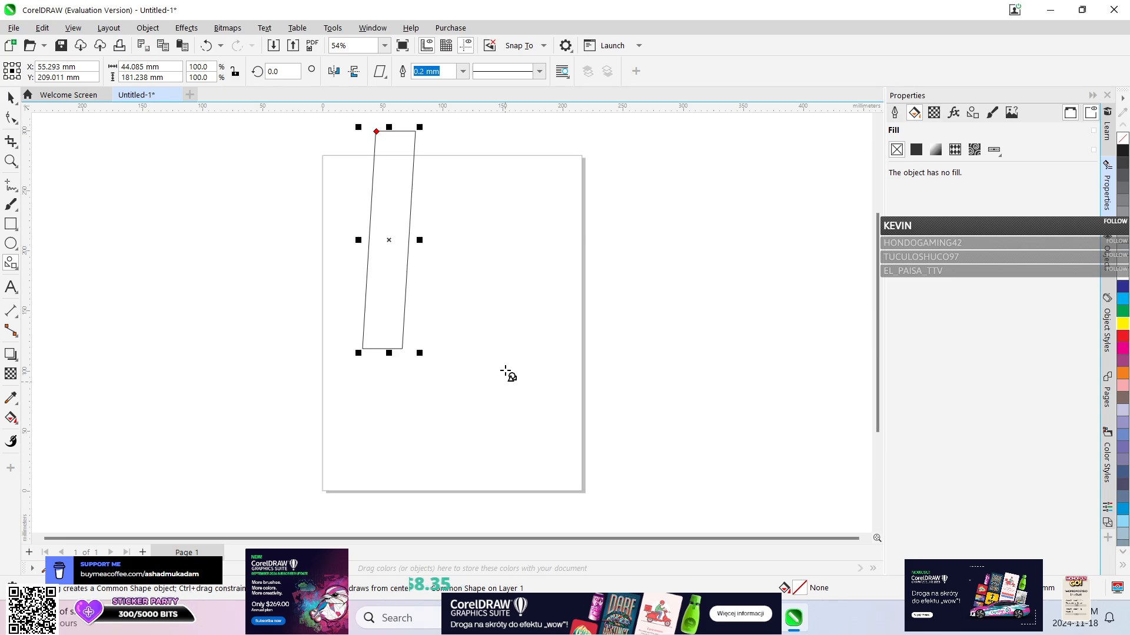
Discard the document with the tall parallelogram and create a new 215.9 by 279.4 mm document.
click(174, 95)
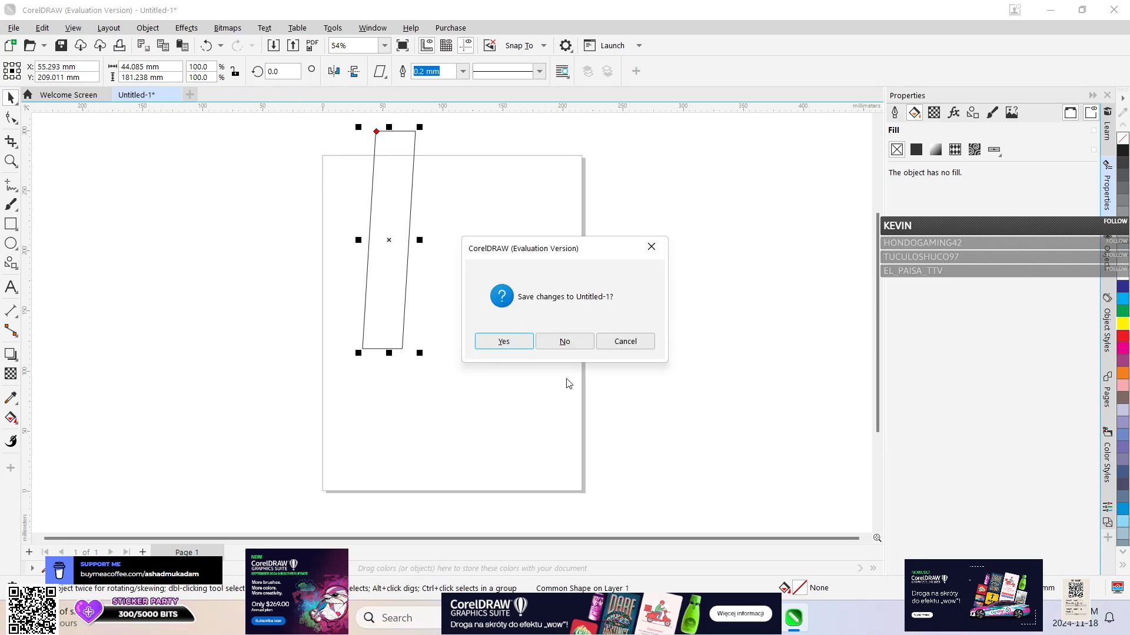
click(563, 341)
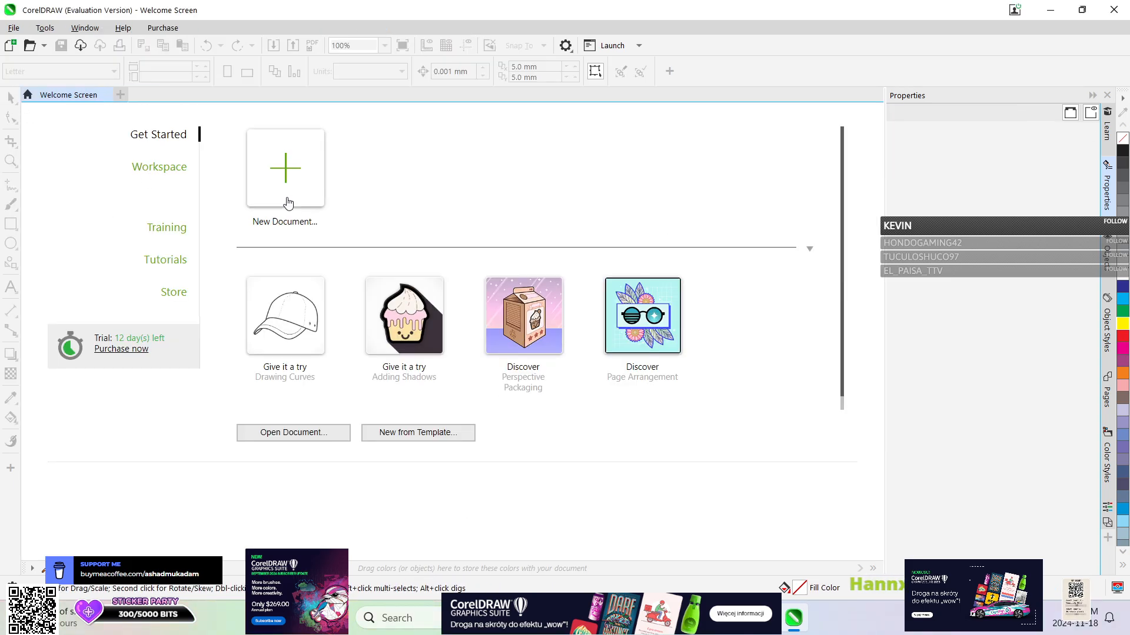
click(285, 170)
click(787, 526)
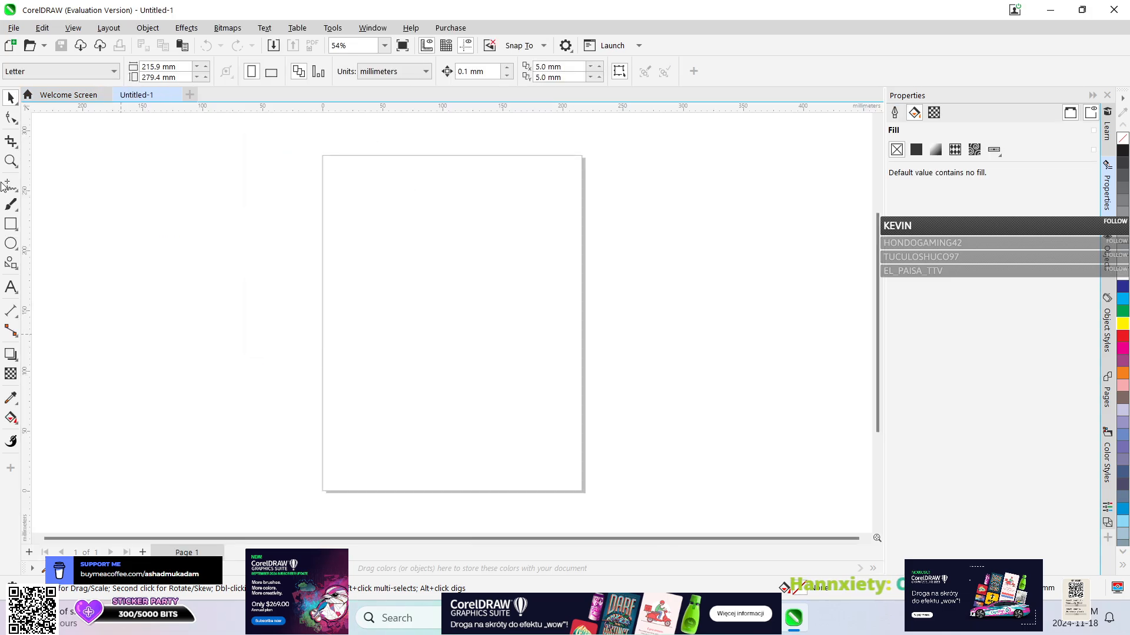
Draw a parallelogram about 44 by 38 mm on the page with the Common Shapes tool.
click(17, 270)
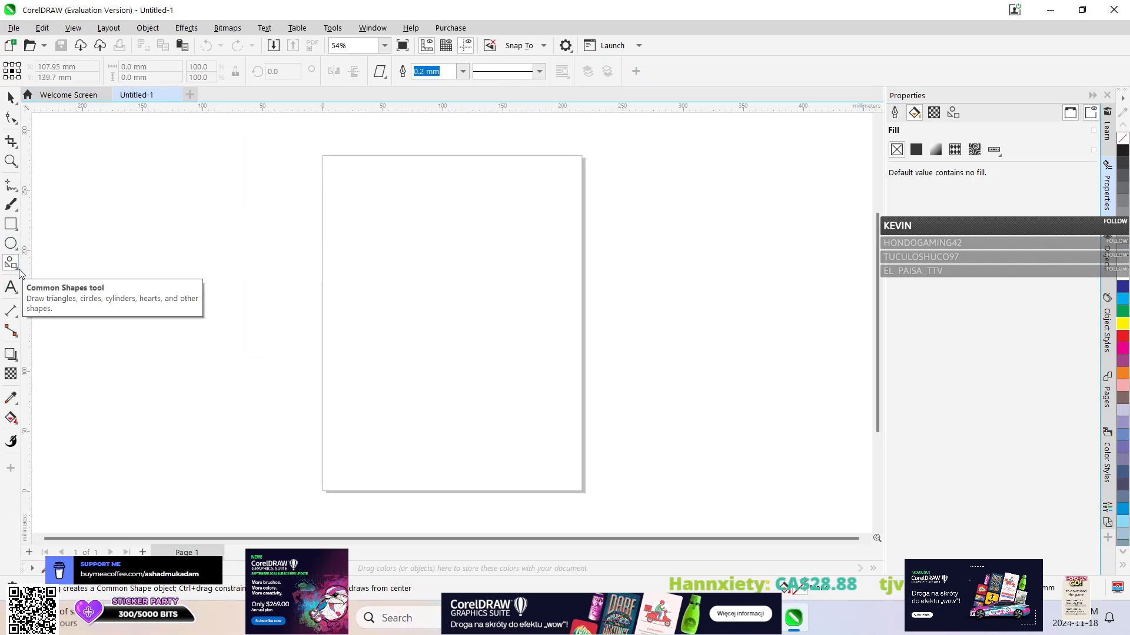
click(18, 270)
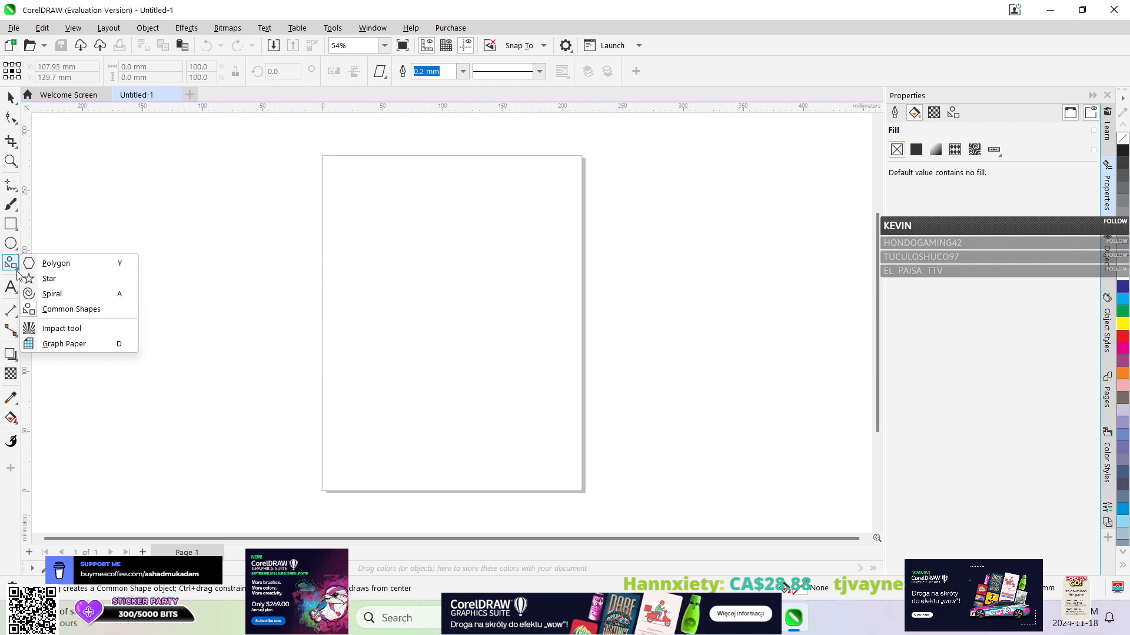
click(90, 310)
drag(427, 257, 366, 311)
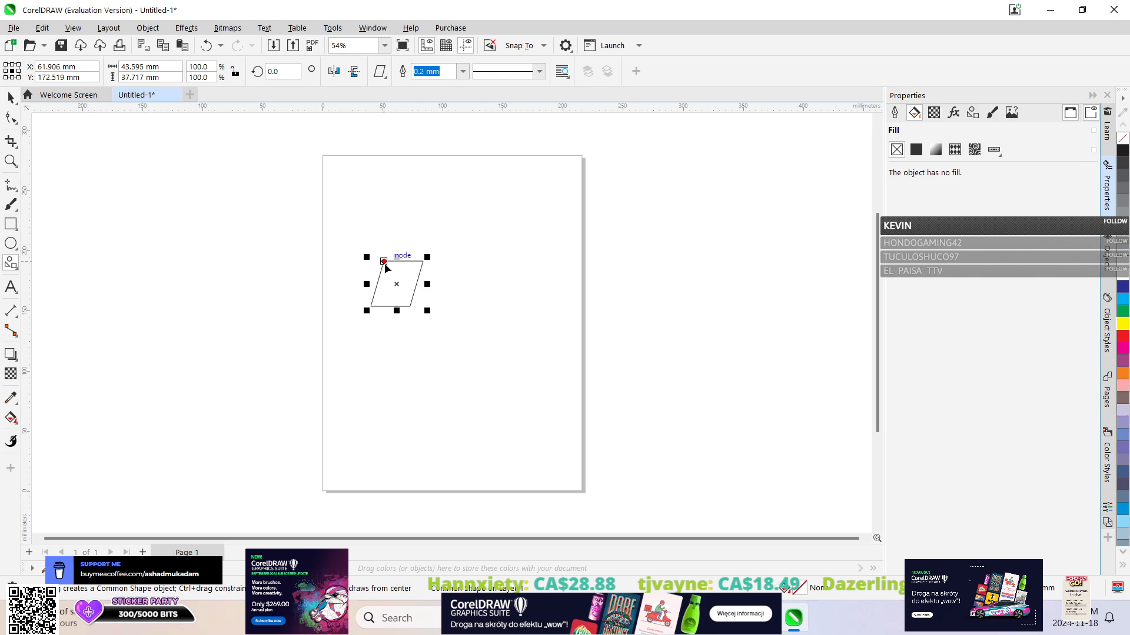
Straighten the parallelogram into a rectangle with its glyph, slant it again, and stretch its height to about 89 mm.
drag(384, 262, 307, 242)
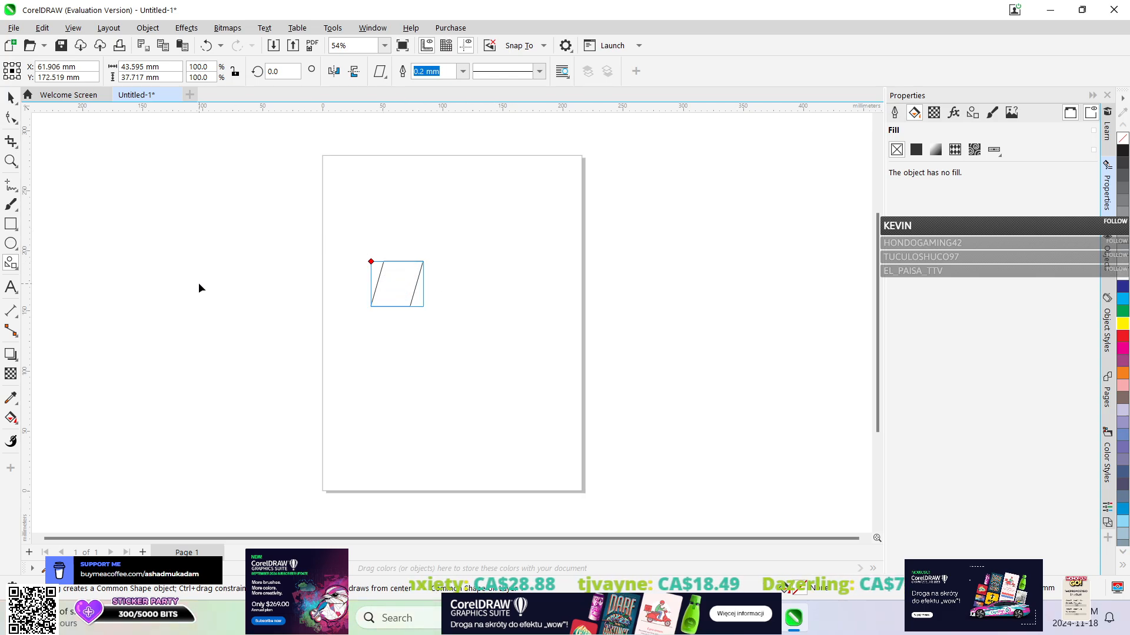
drag(199, 287, 235, 288)
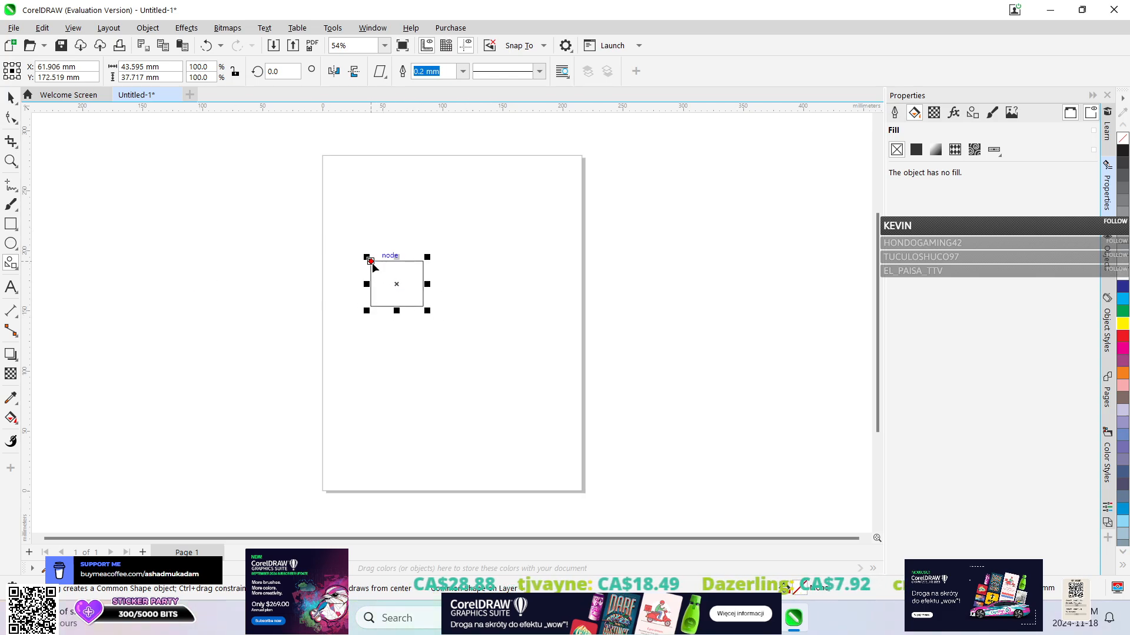
mouse_move(371, 262)
mouse_down()
mouse_move(432, 266)
mouse_move(386, 255)
mouse_up()
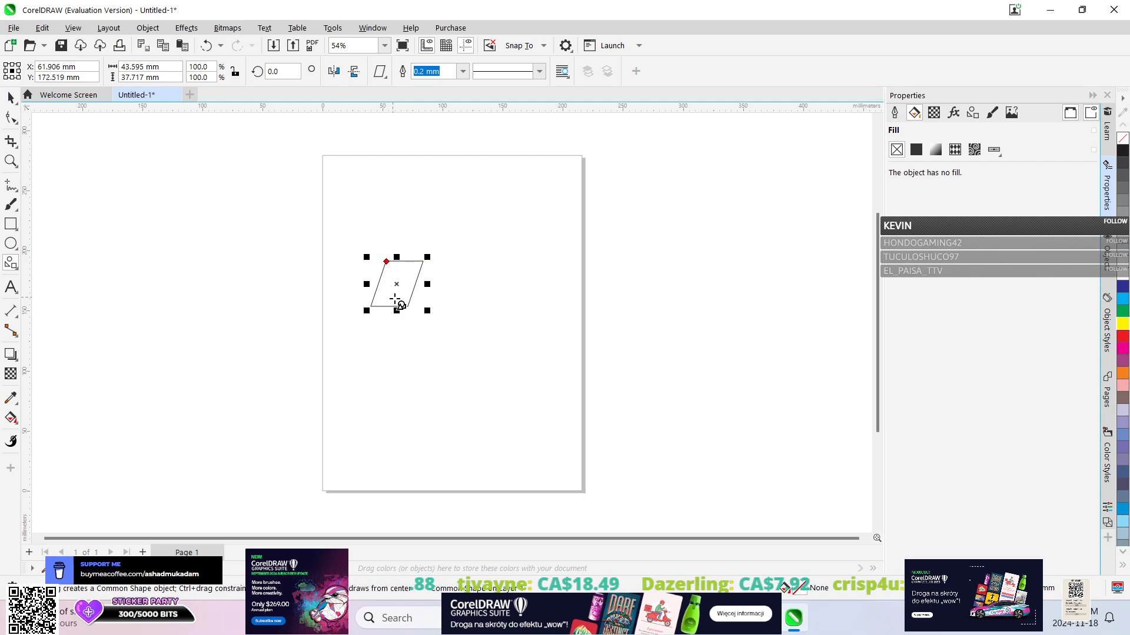
drag(396, 310, 396, 372)
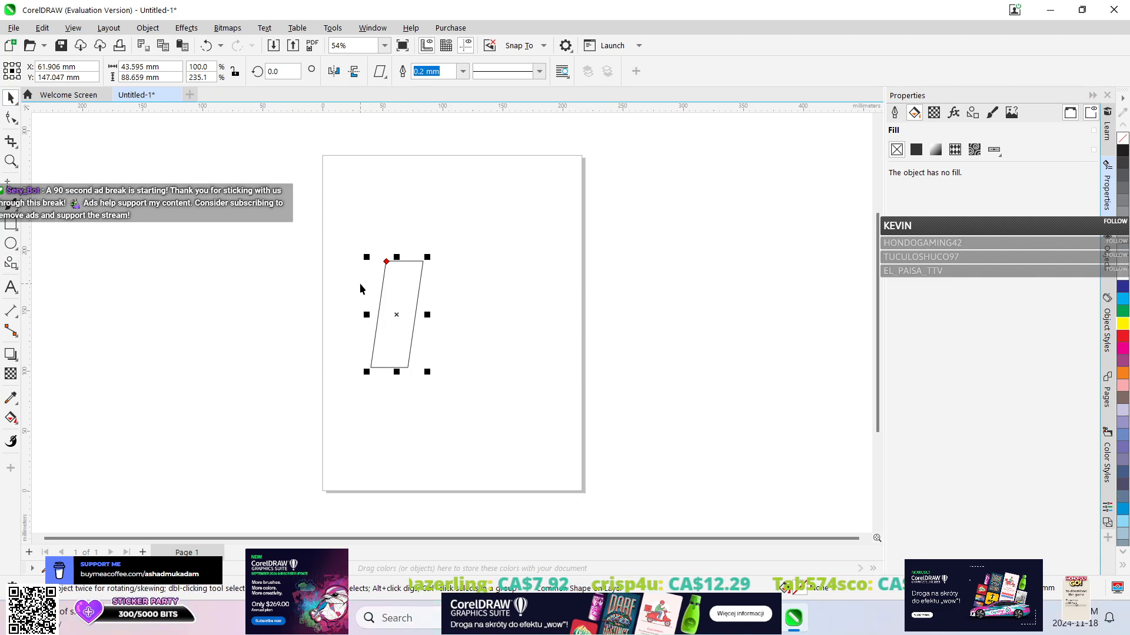
Skew the parallelogram into a wide, flat shape about 107 by 41 mm.
click(404, 286)
drag(365, 314, 445, 275)
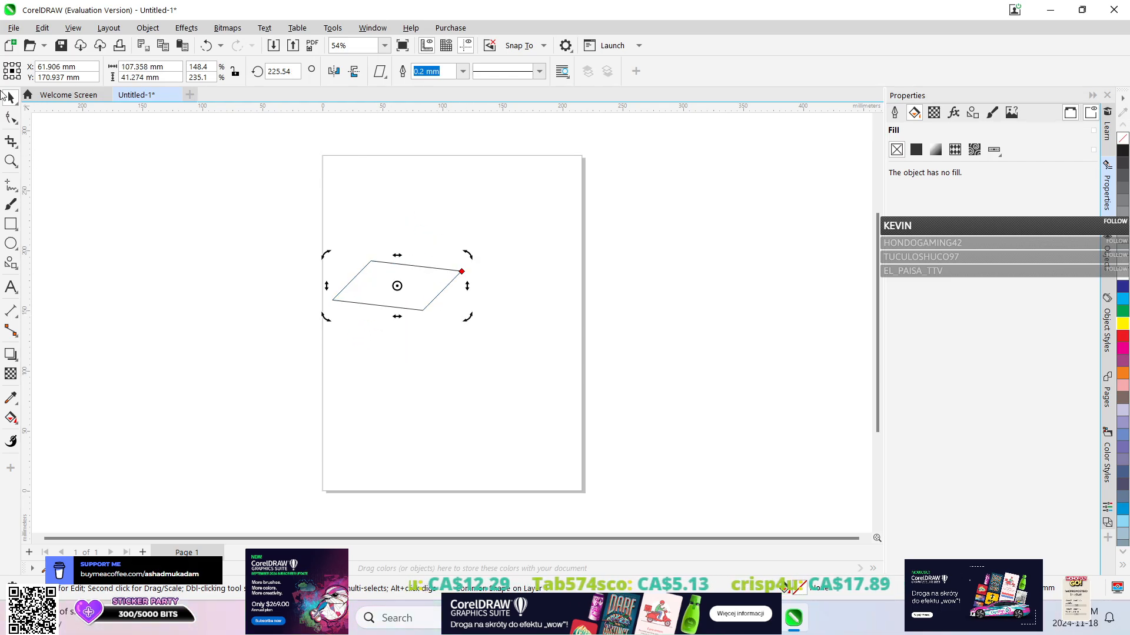
click(390, 276)
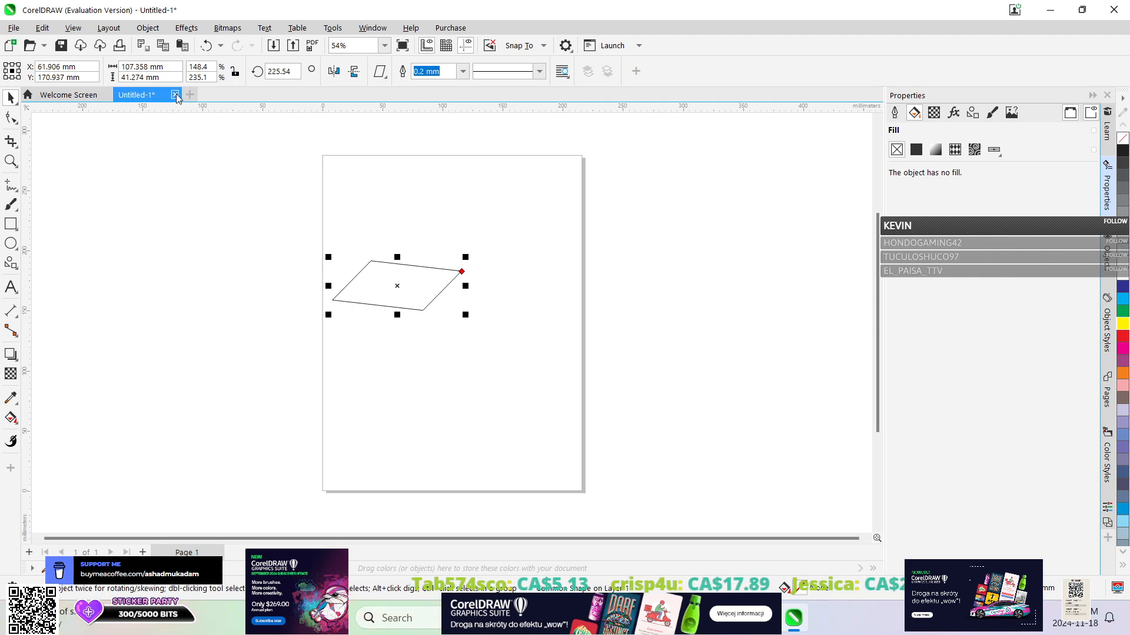
Close the skewed parallelogram's document without saving and create a new Letter-size document.
click(175, 95)
click(567, 344)
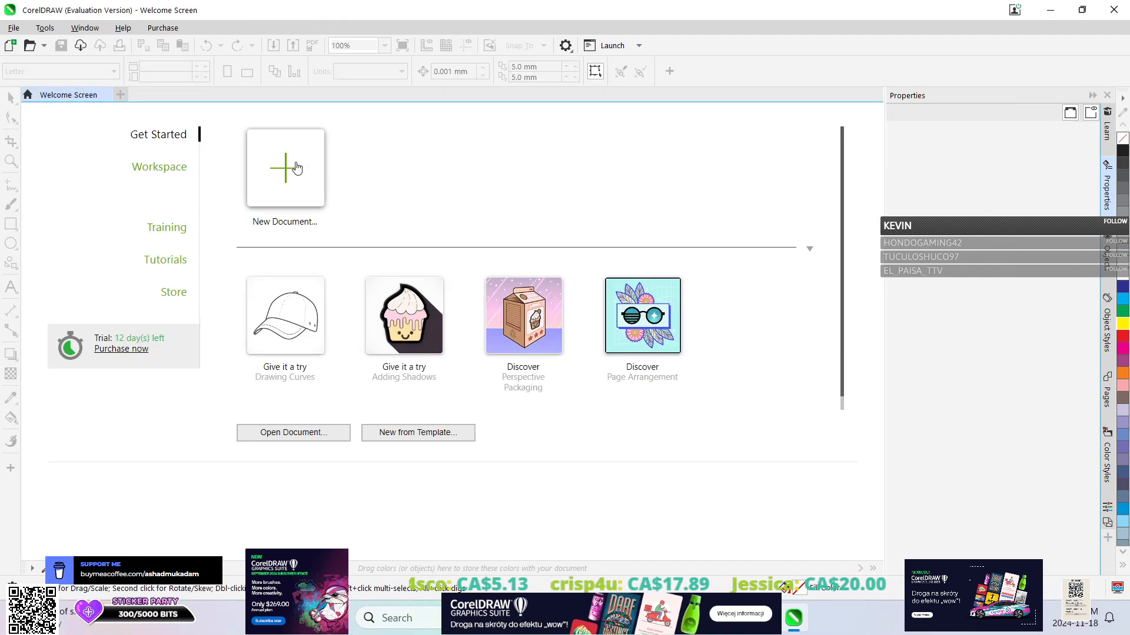
click(296, 169)
click(795, 530)
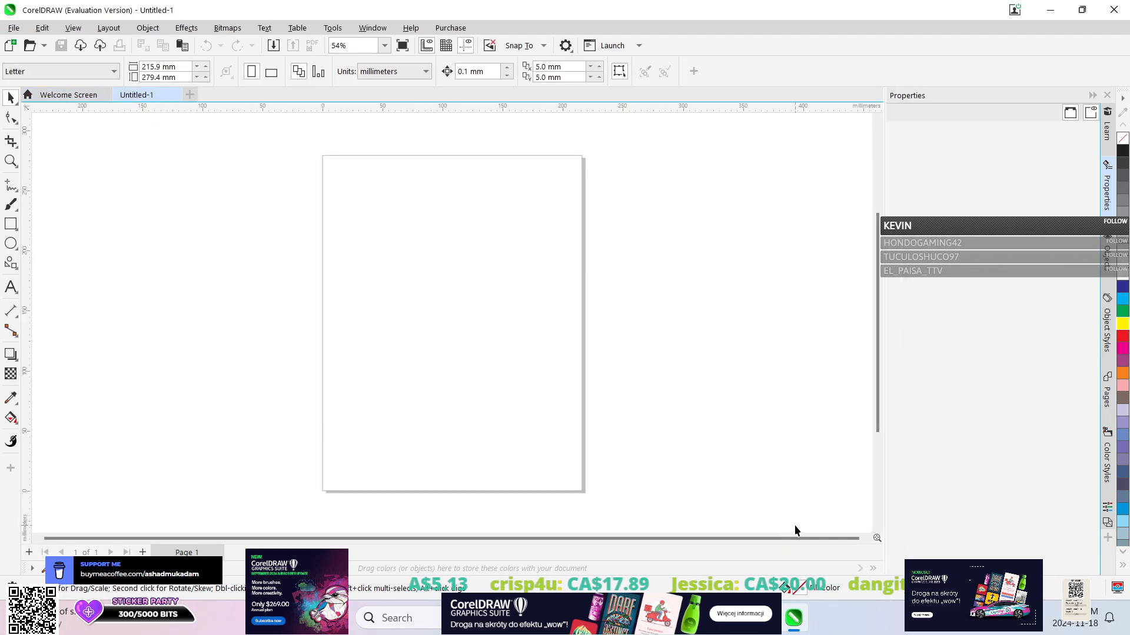
Activate the Common Shapes tool and switch the status bar information to Object Details and back to Tool Hints.
click(12, 264)
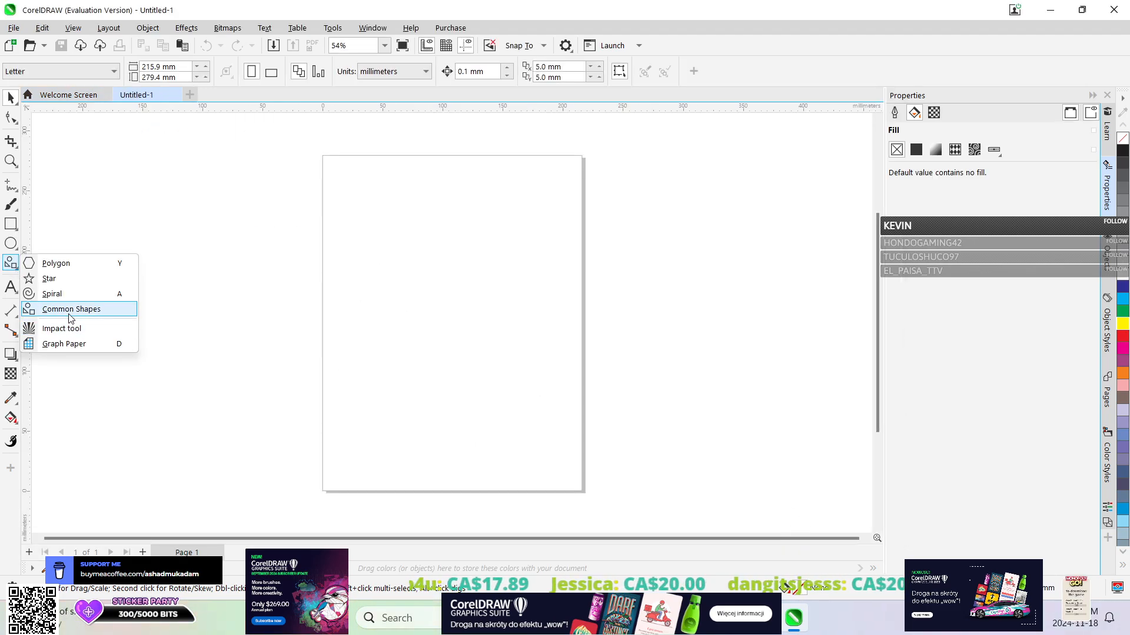
click(69, 319)
click(12, 586)
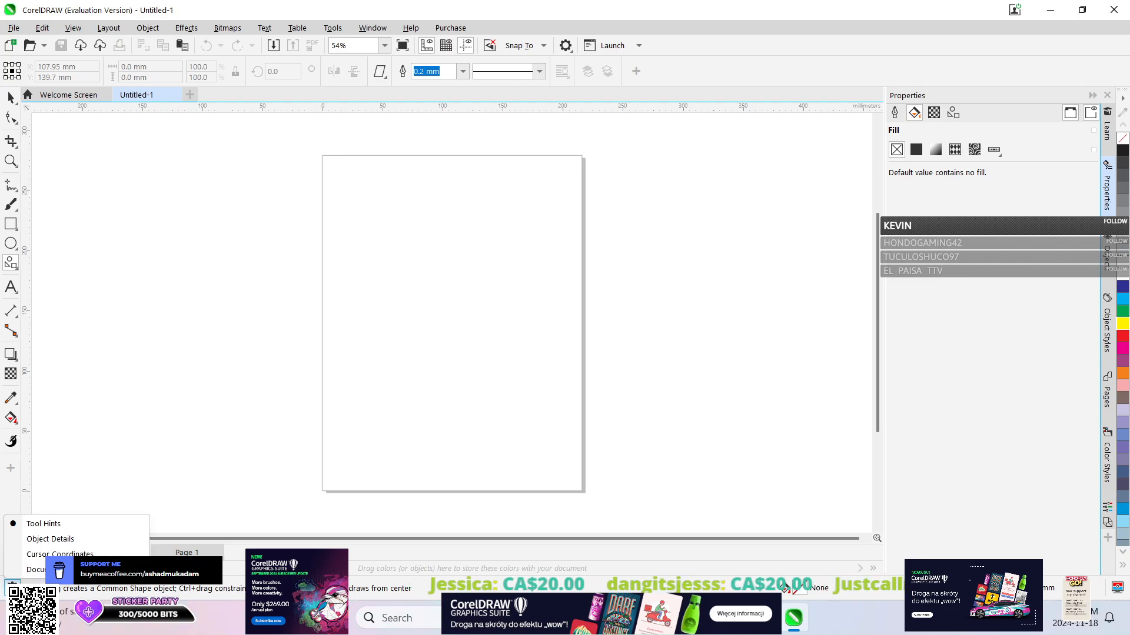
click(53, 539)
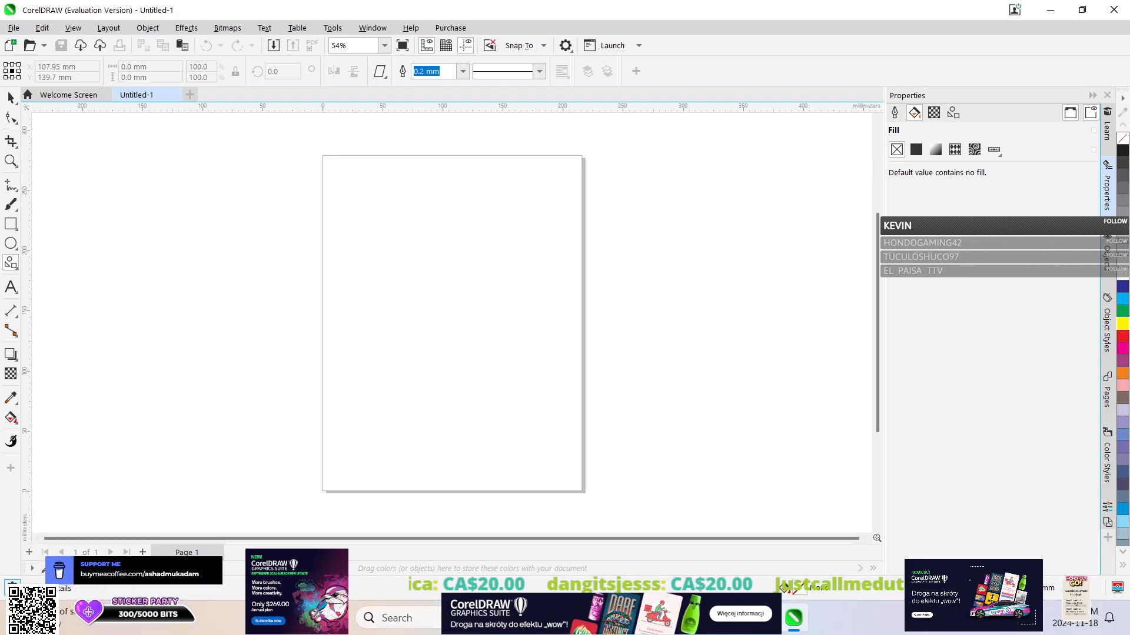
click(12, 585)
click(54, 525)
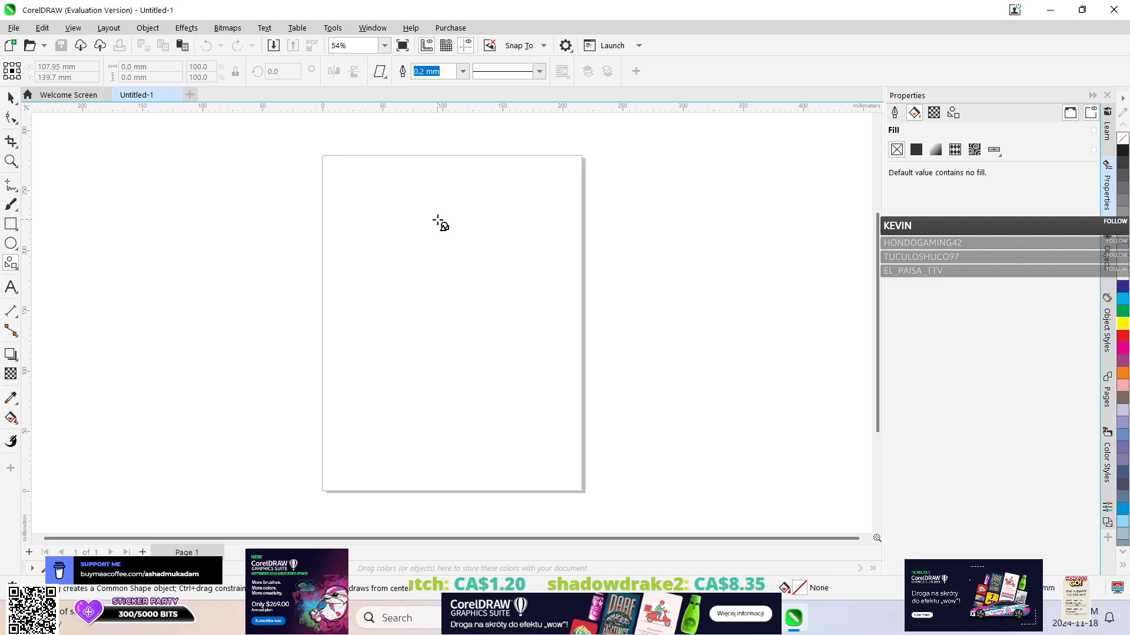
Show the Learn hints for the Common Shapes tool and read how basic shapes are drawn and adjusted.
click(1107, 130)
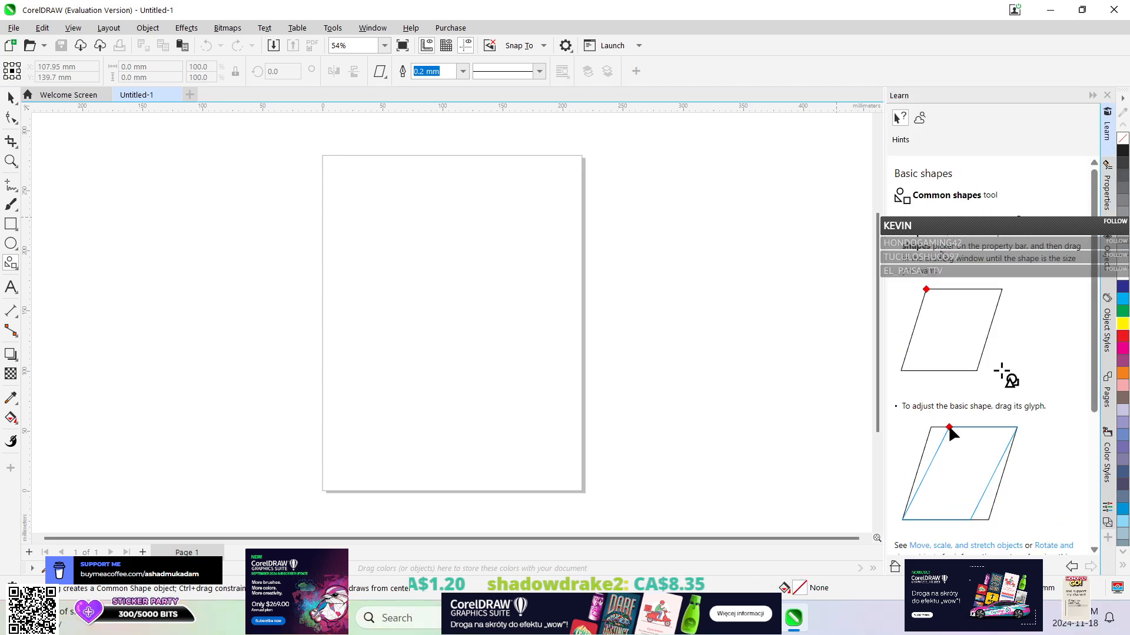
scroll(955, 275, down, 5)
scroll(954, 275, up, 5)
scroll(954, 275, down, 2)
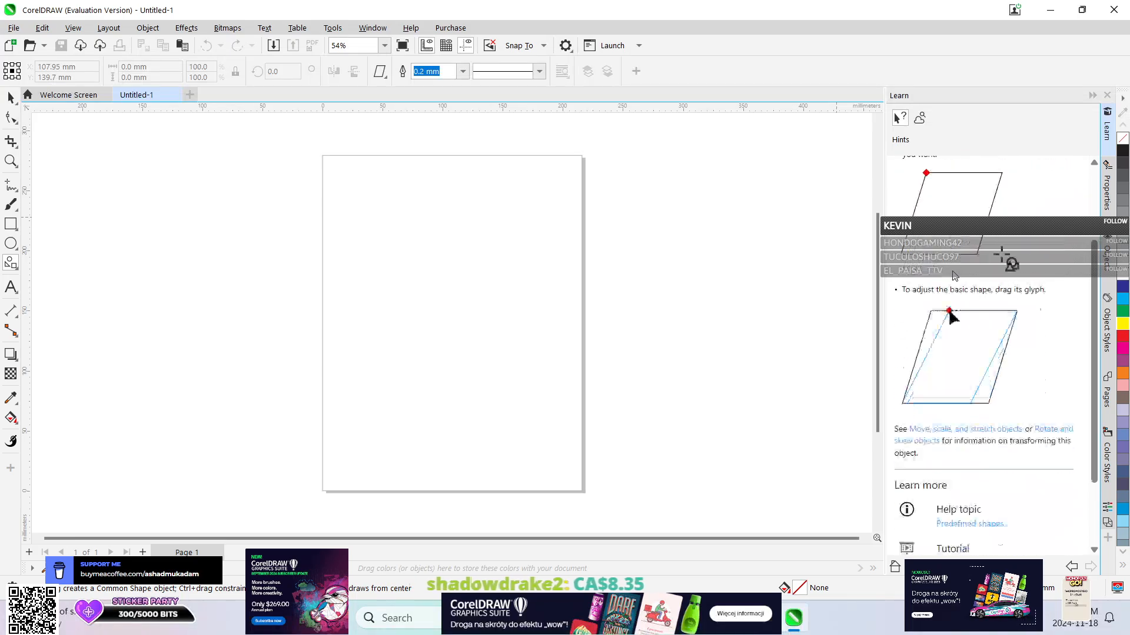
scroll(955, 275, down, 1)
scroll(954, 276, up, 3)
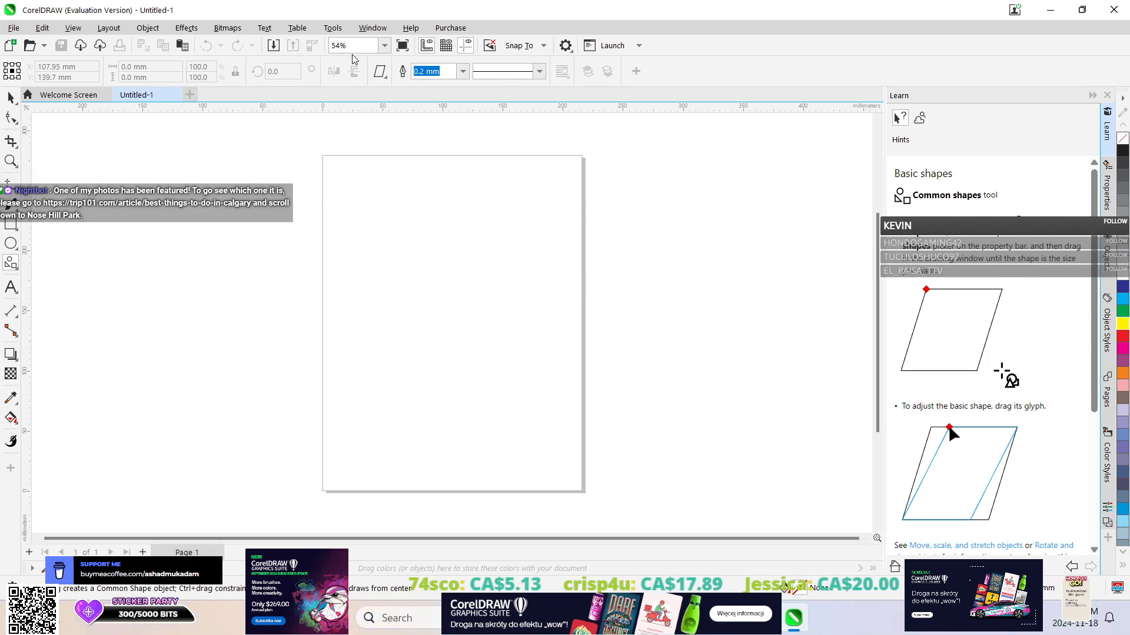
click(446, 45)
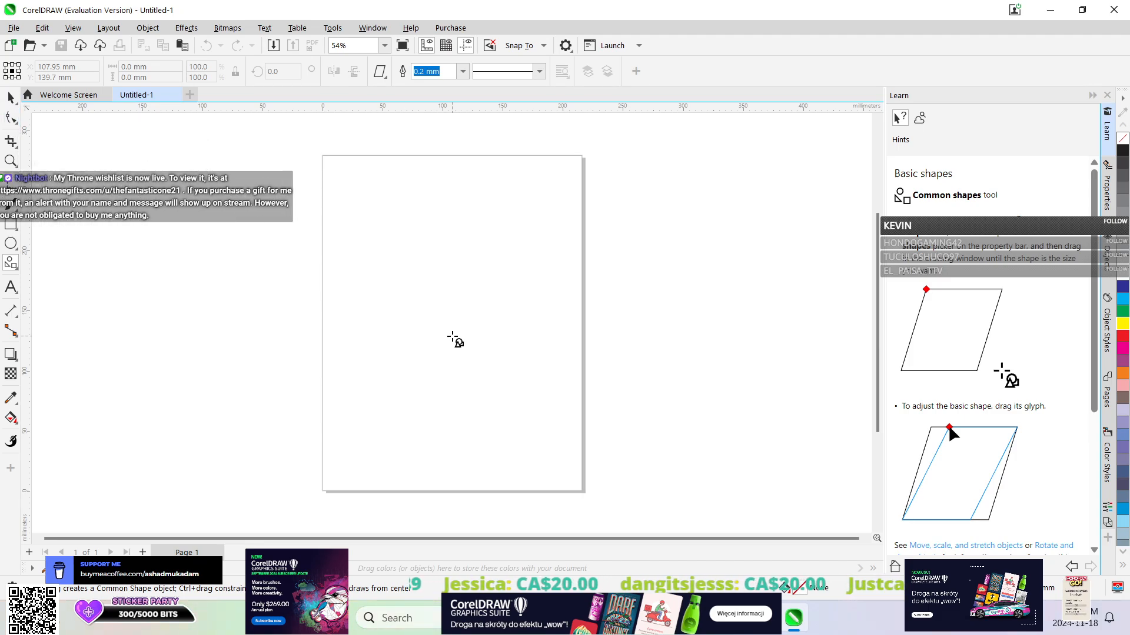
Draw two overlapping right triangles from the Basic Shapes, about 128 by 132 mm and 167 by 71 mm, sharing the same upper-left corner.
click(380, 72)
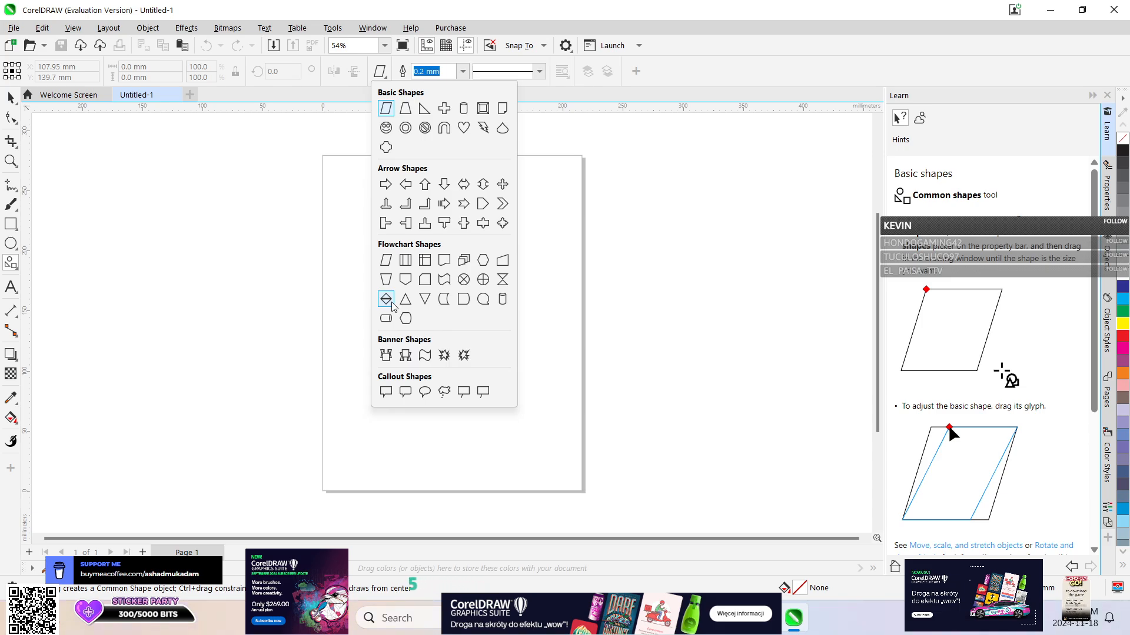
click(428, 111)
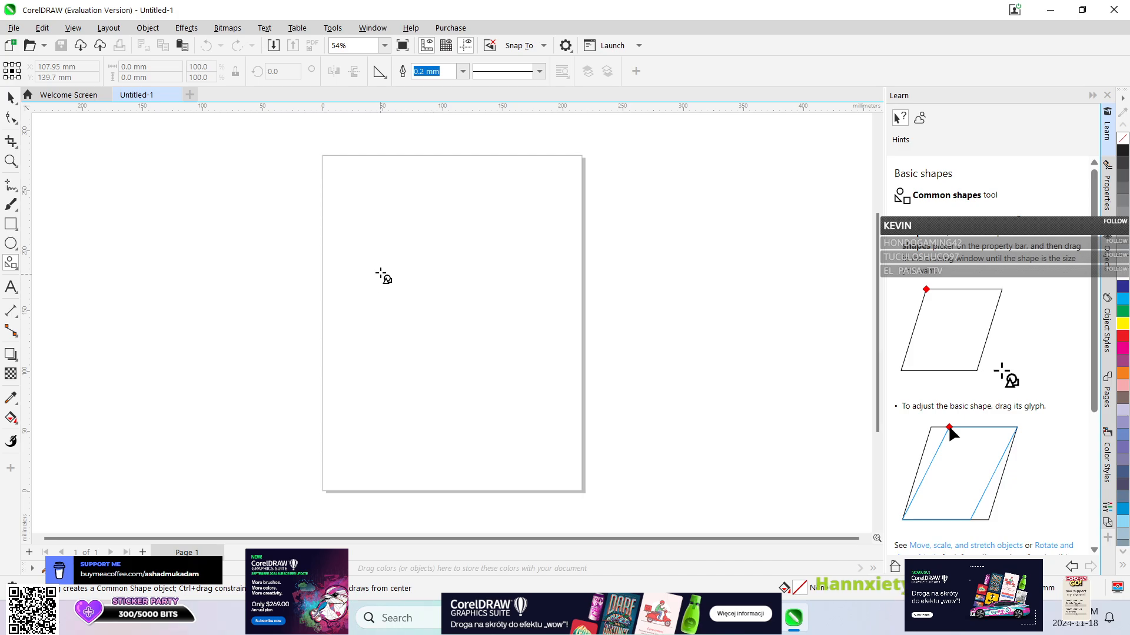
drag(375, 262, 528, 419)
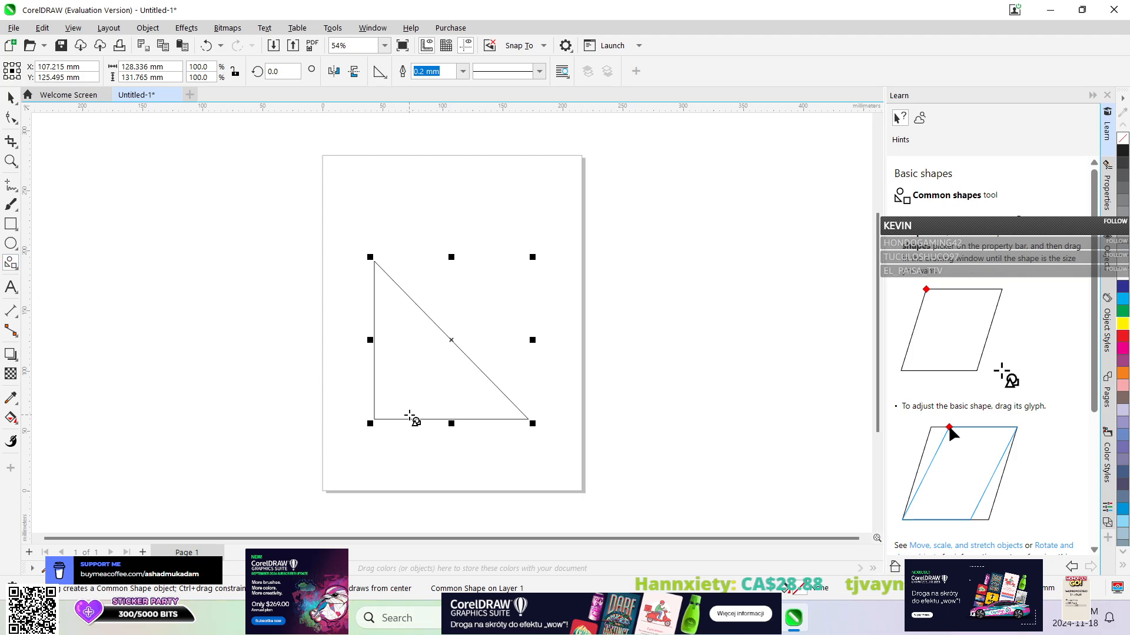
drag(374, 261, 576, 347)
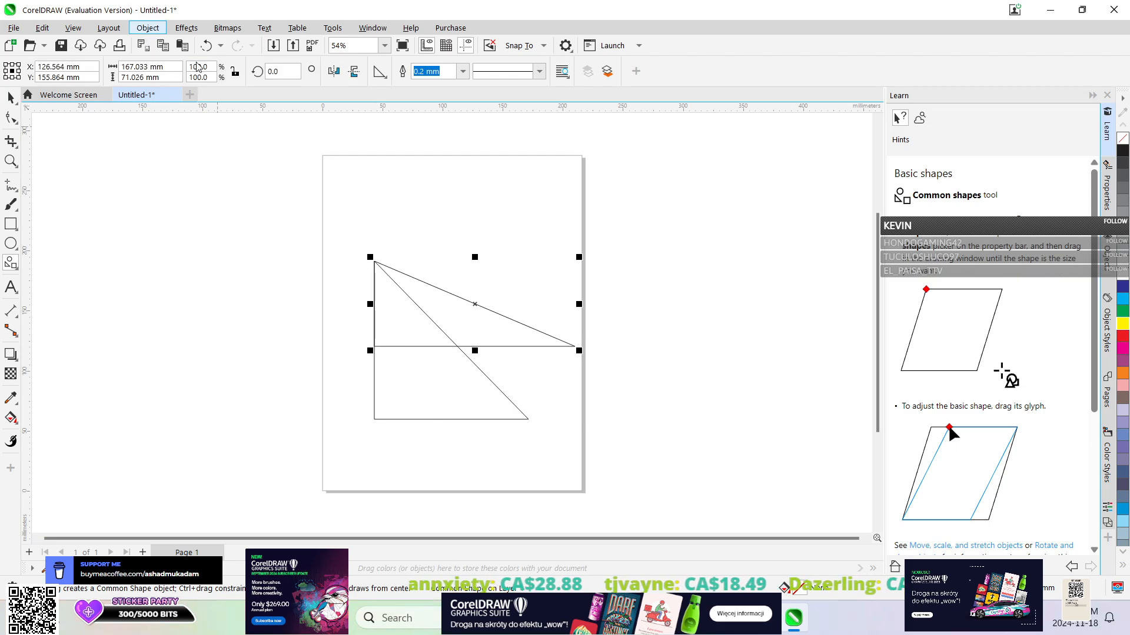
Group the two right triangles, move the group to the upper part of the page and deselect it.
click(10, 97)
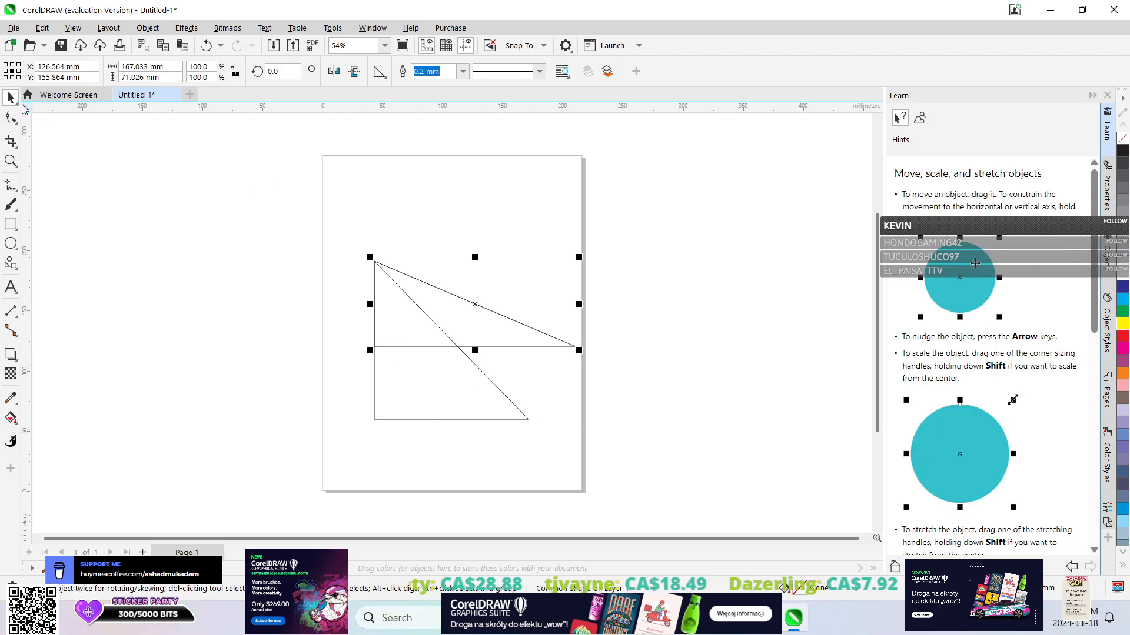
drag(342, 222, 606, 485)
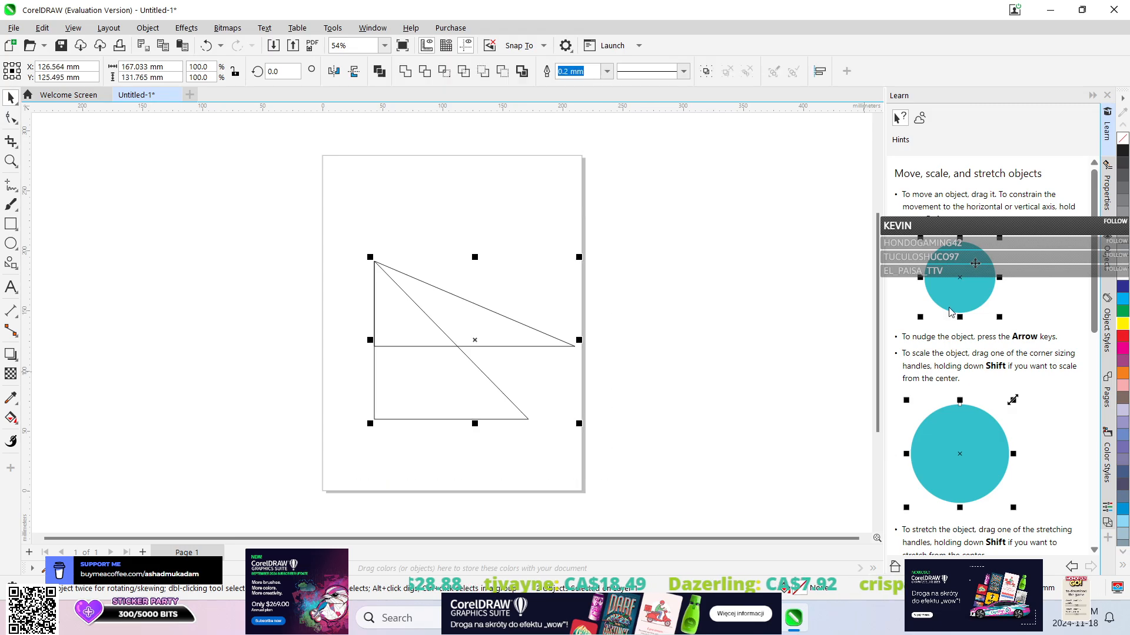
click(147, 28)
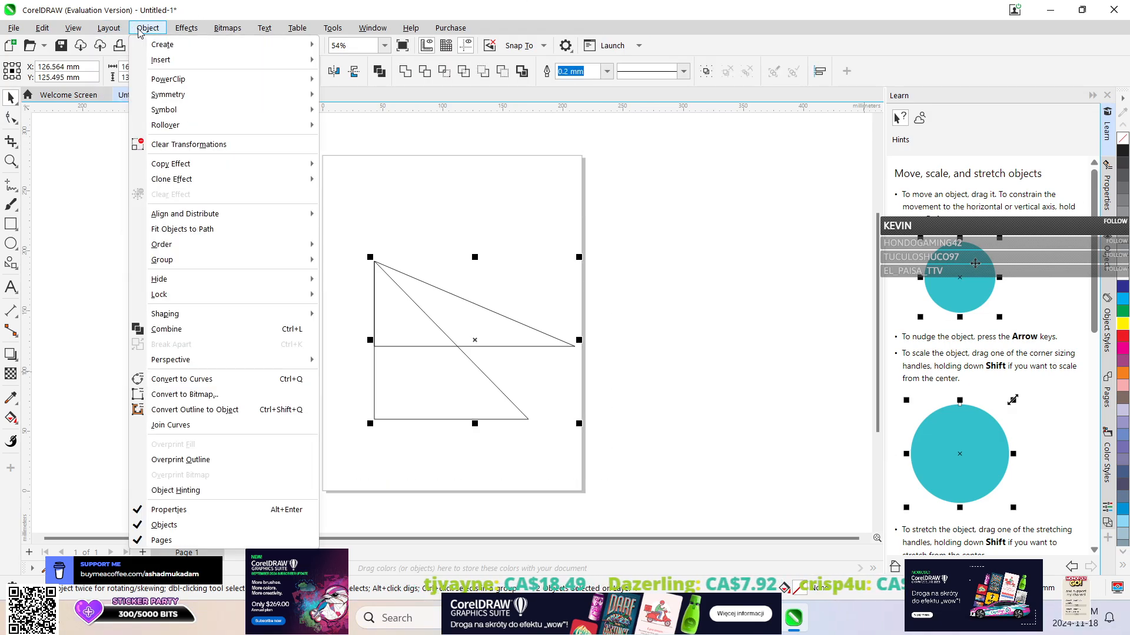
mouse_move(189, 261)
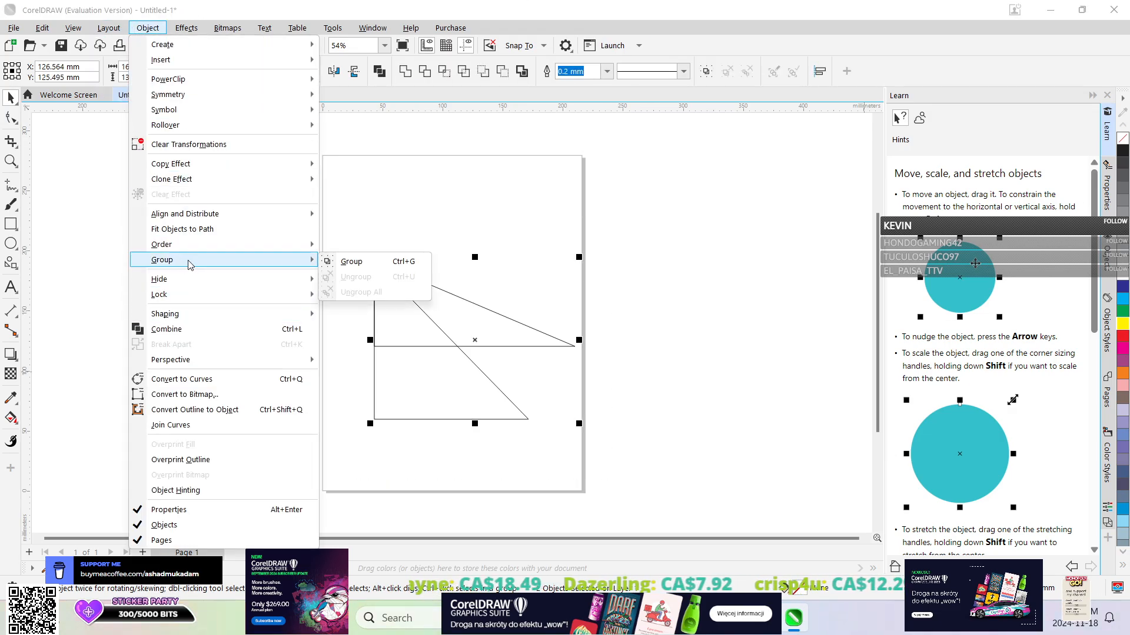
click(353, 266)
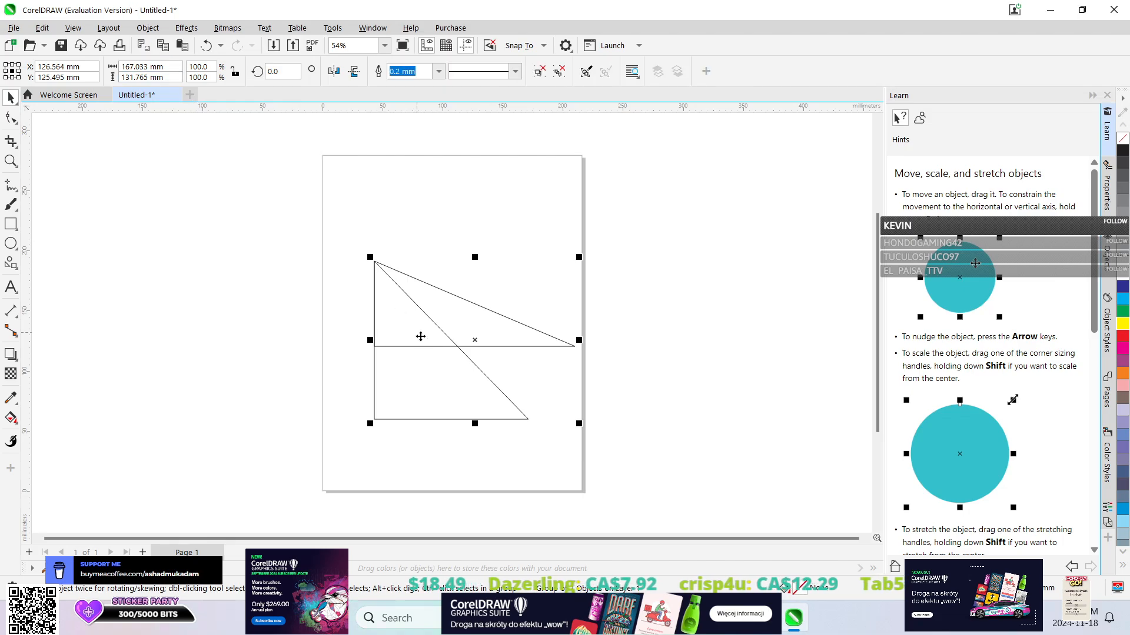
drag(425, 344, 416, 263)
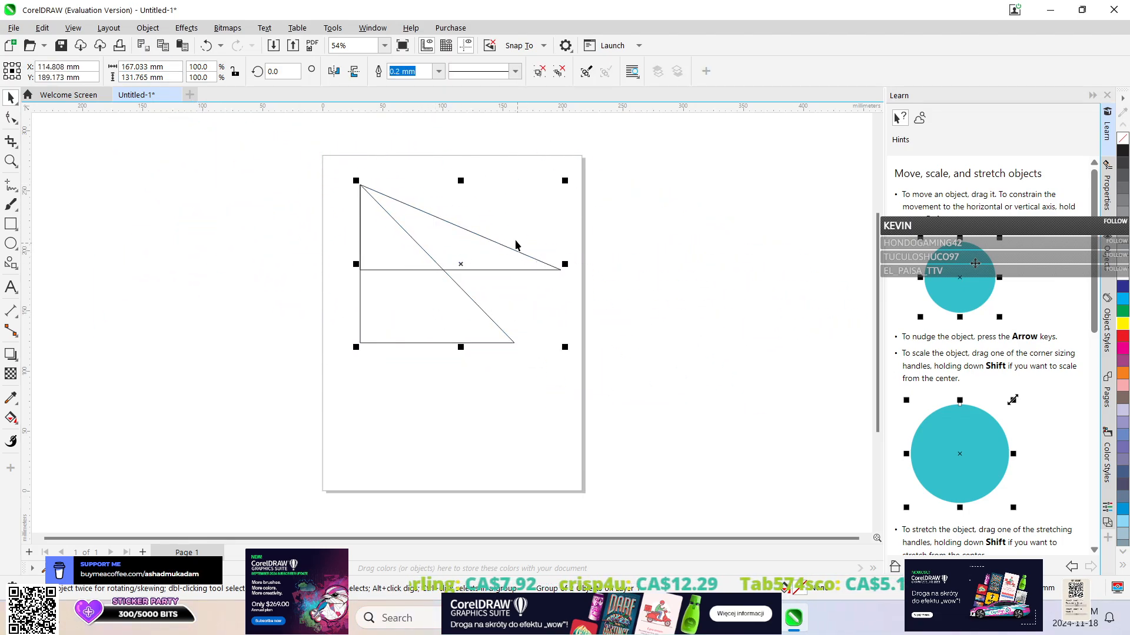
click(448, 212)
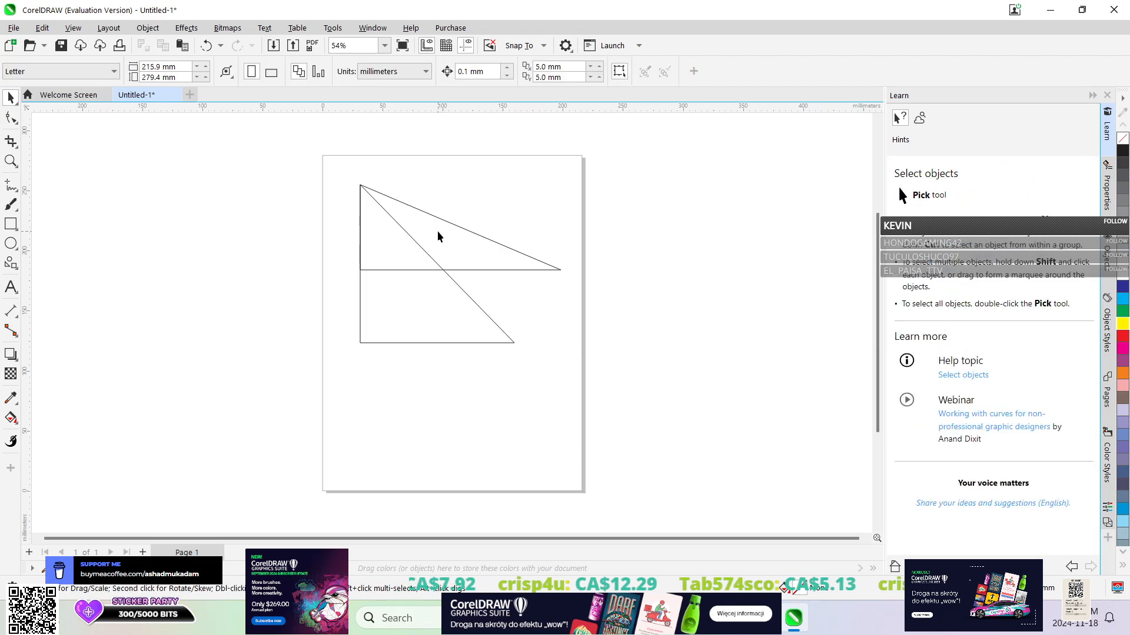
Close the grouped triangles' document without saving and create a new Letter-size document.
click(176, 95)
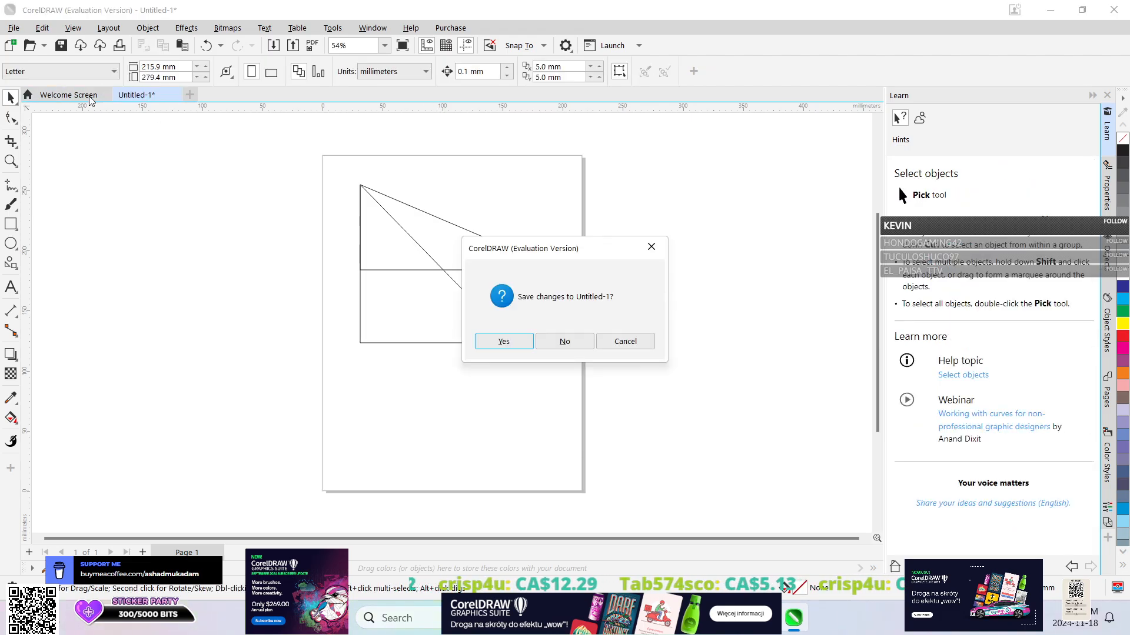
click(578, 346)
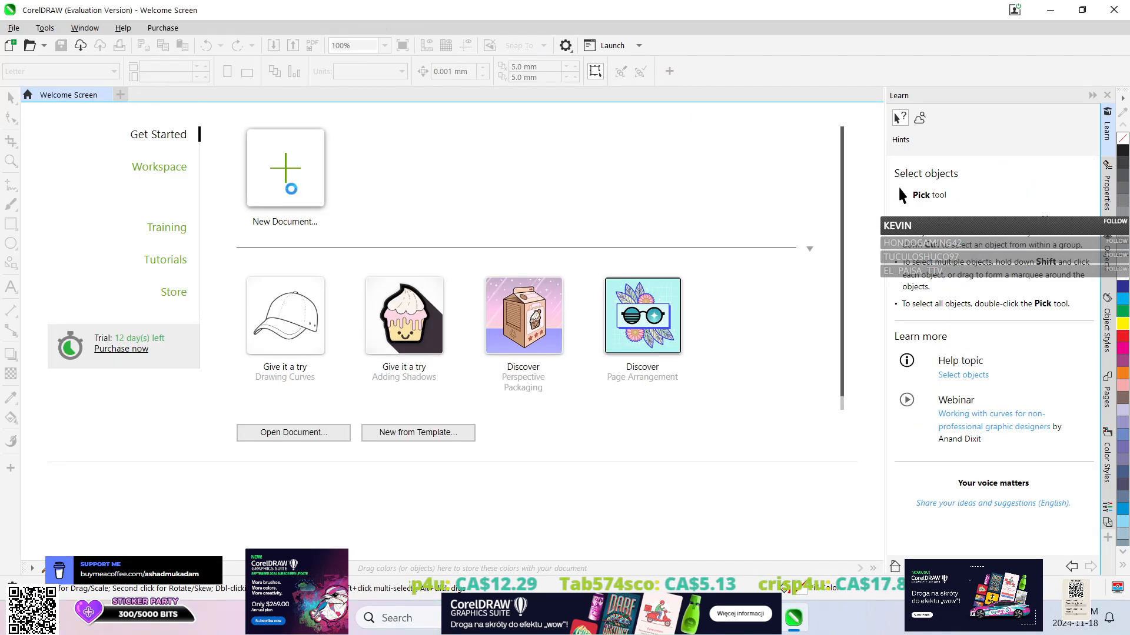
click(288, 182)
click(801, 522)
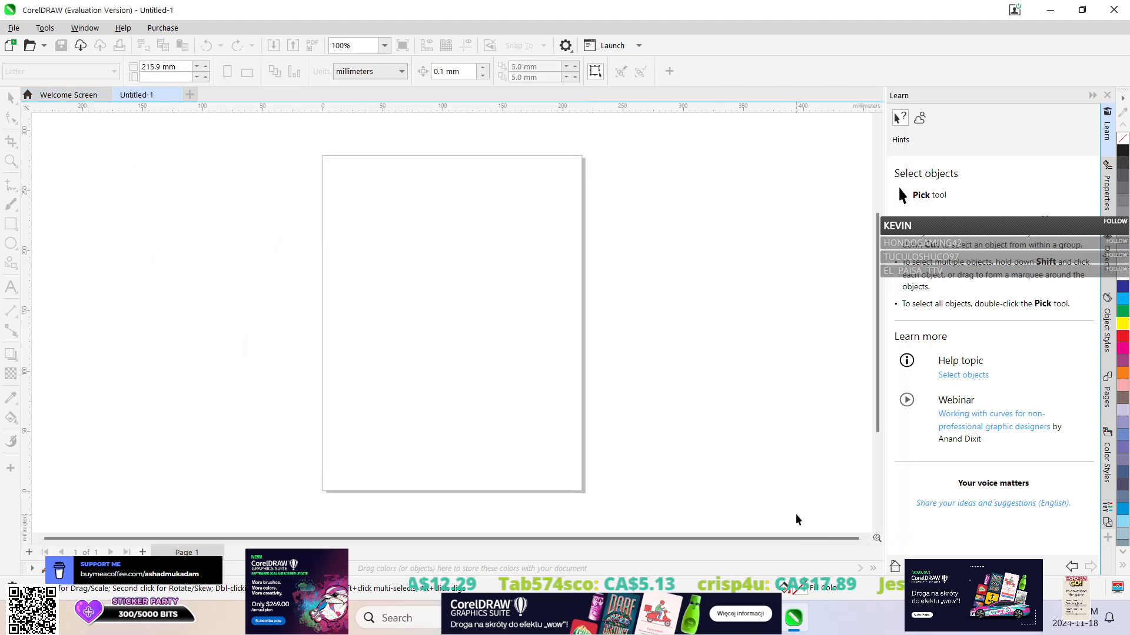
Draw a right triangle about 113 by 118 mm near the middle of the page with the Common Shapes tool.
click(10, 263)
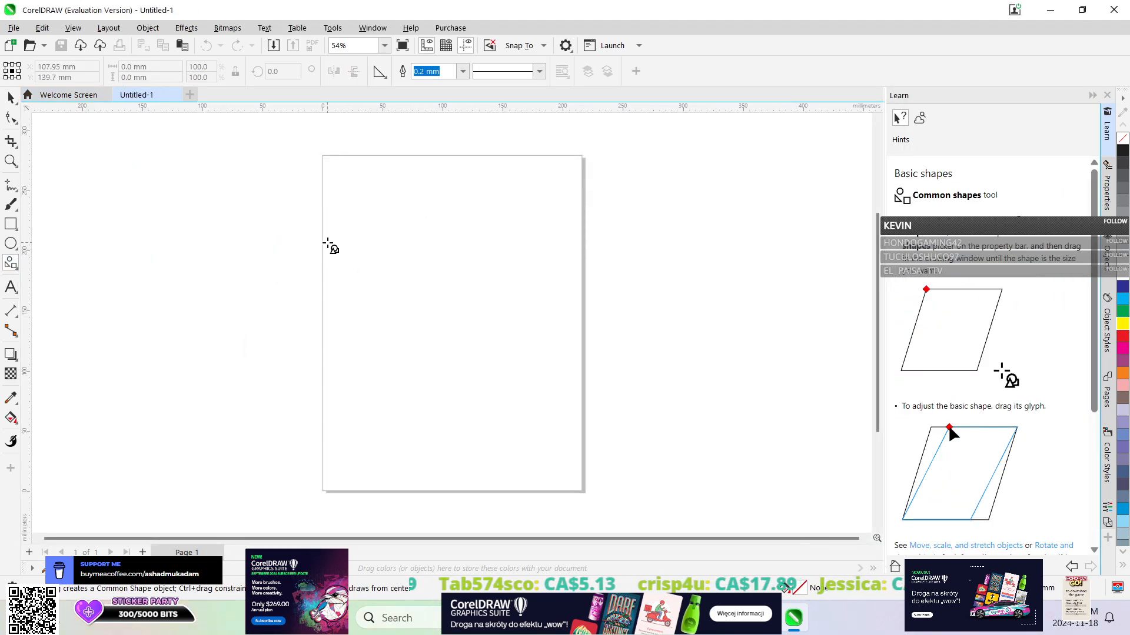
drag(392, 230, 531, 375)
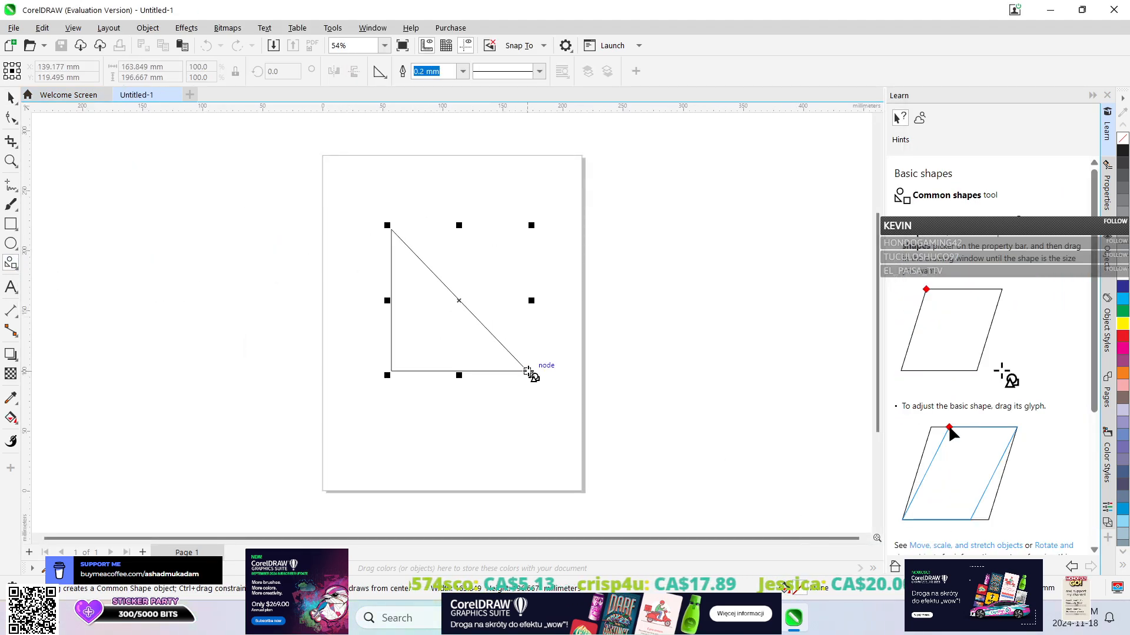
click(11, 97)
Skew the right triangle vertically from both sides into a tilted triangle and move it back to the middle of the page.
click(449, 315)
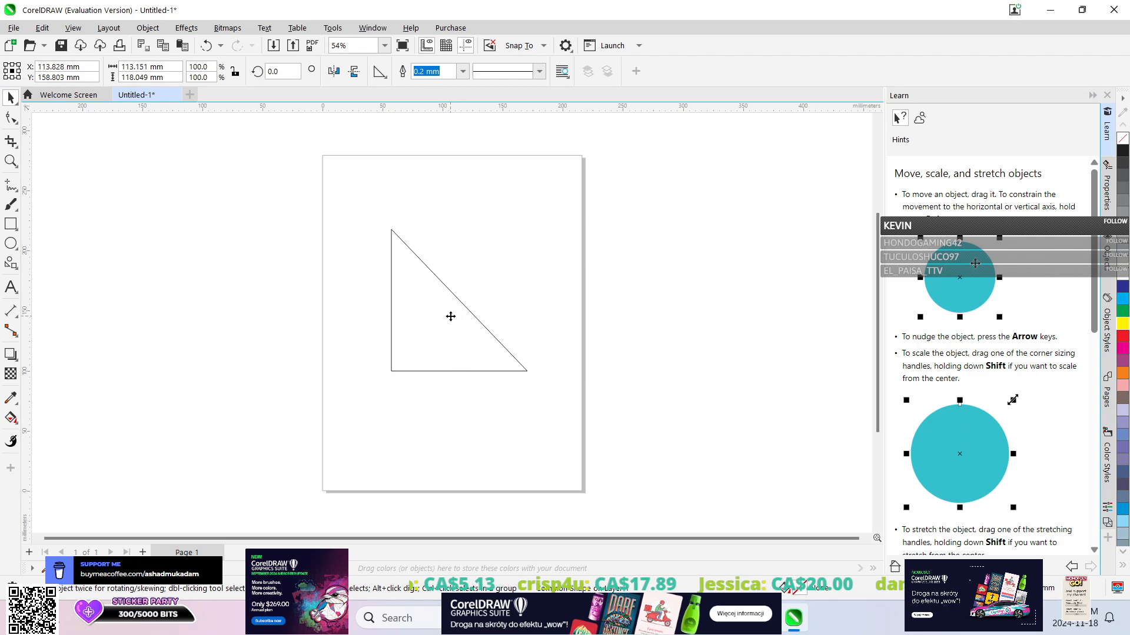
drag(386, 301, 382, 394)
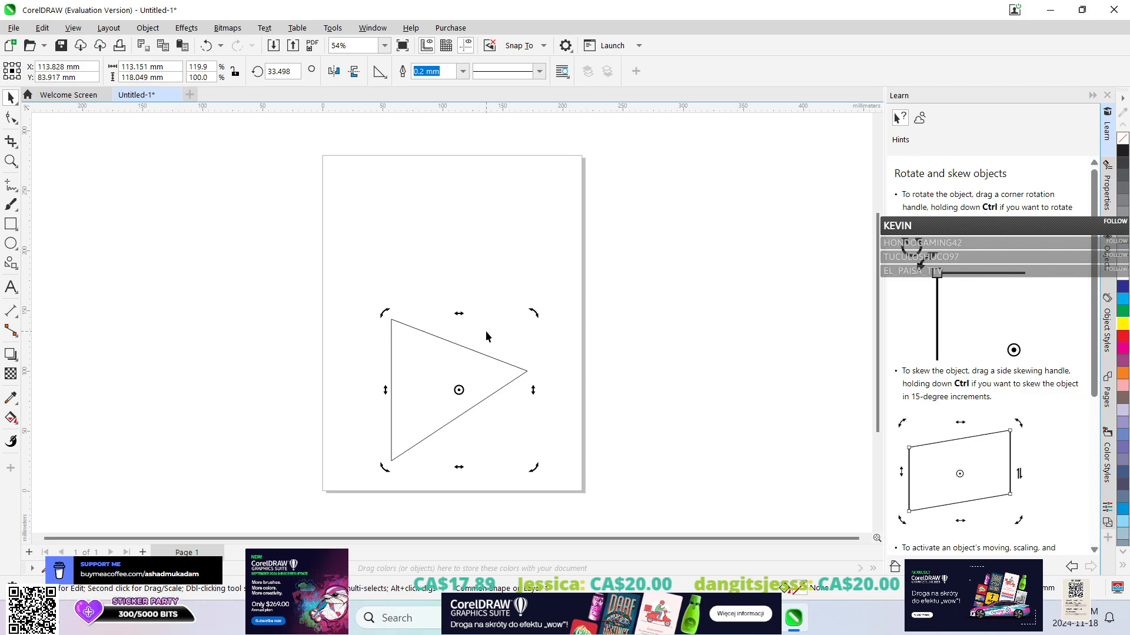
drag(533, 390, 480, 199)
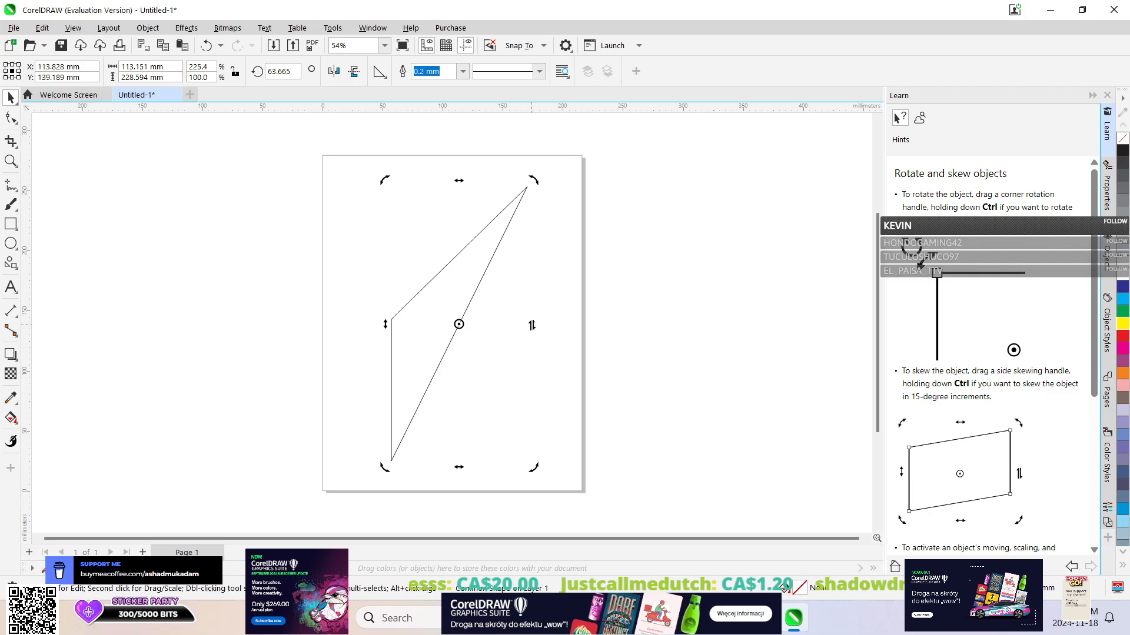
drag(532, 325, 494, 407)
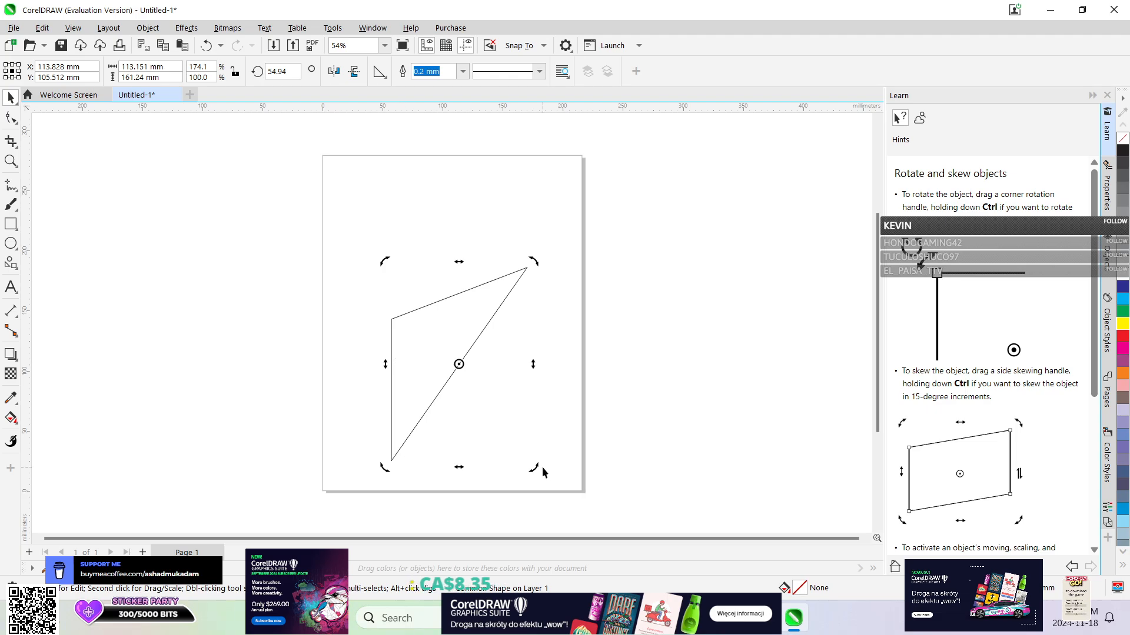
drag(385, 363, 349, 202)
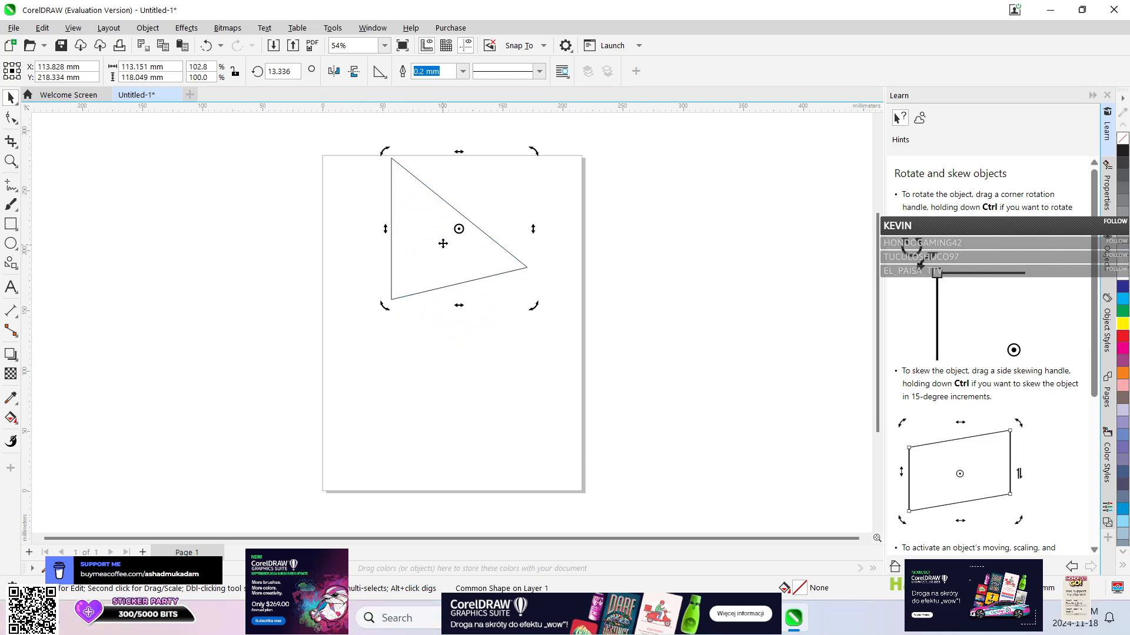
drag(437, 234, 441, 312)
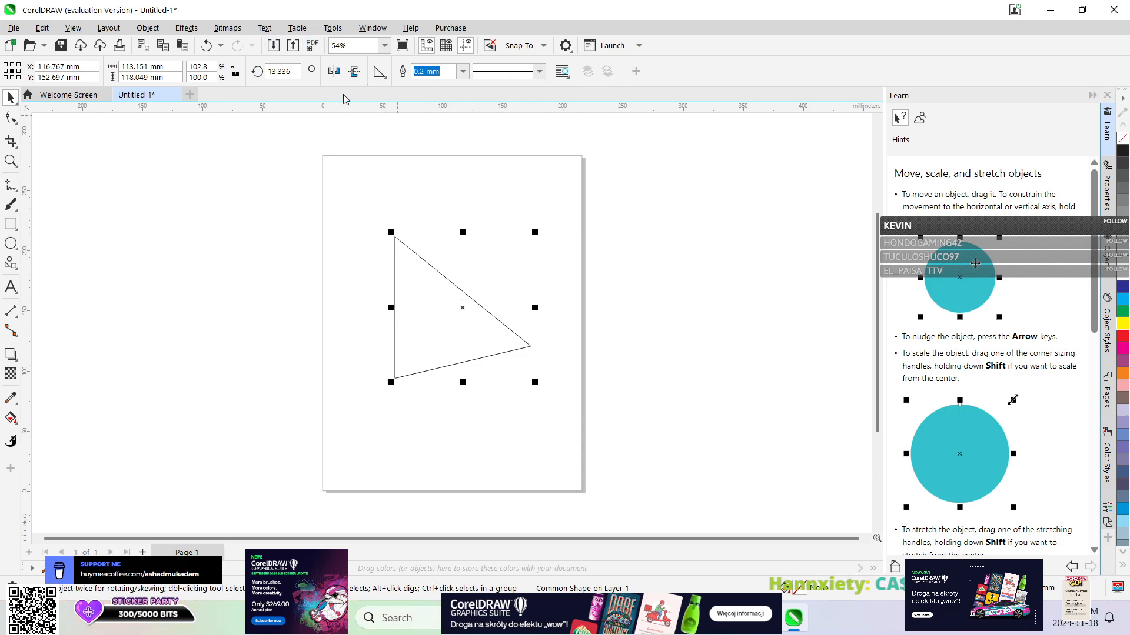
Replace the skewed triangle's document with a new default 215.9 by 279.4 mm one without saving, and activate the Polygon tool.
click(175, 95)
click(566, 344)
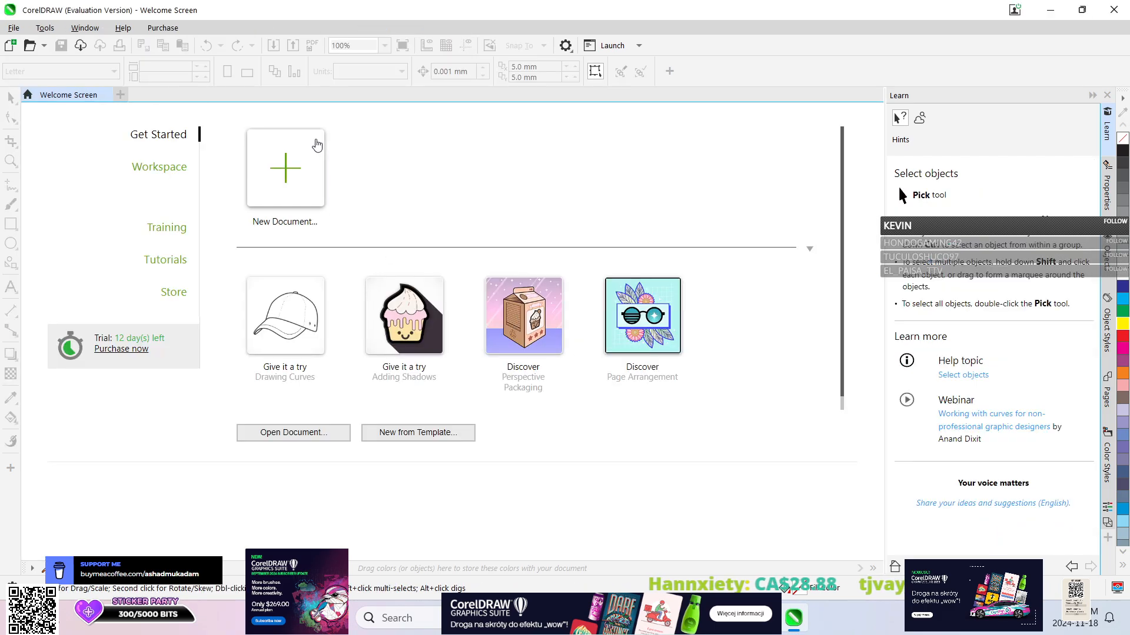
click(290, 165)
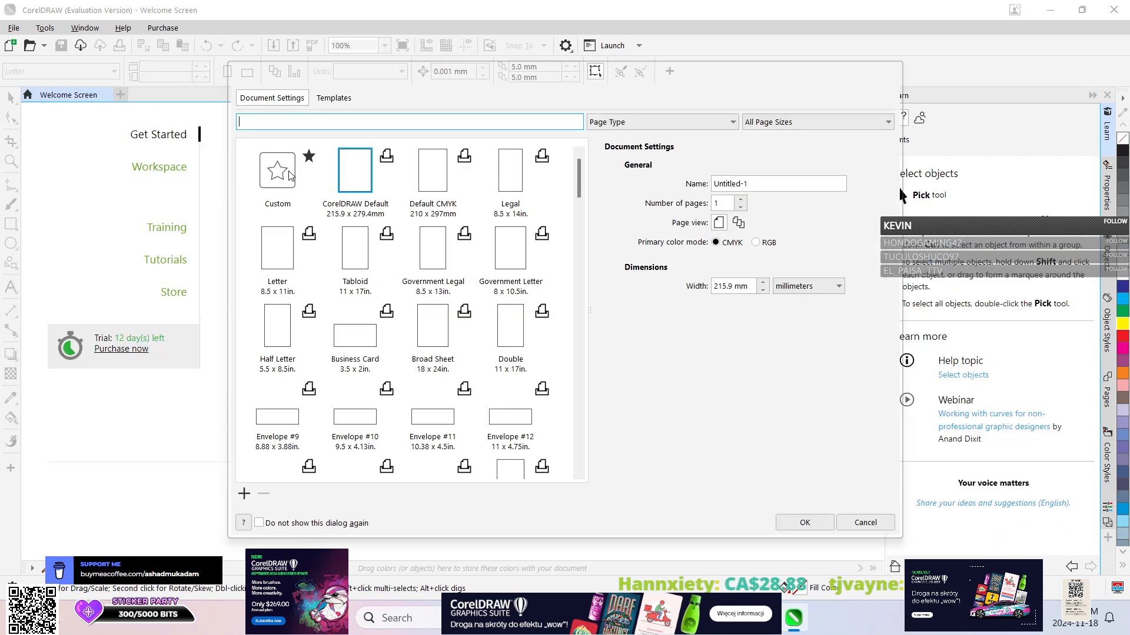
click(805, 523)
click(14, 268)
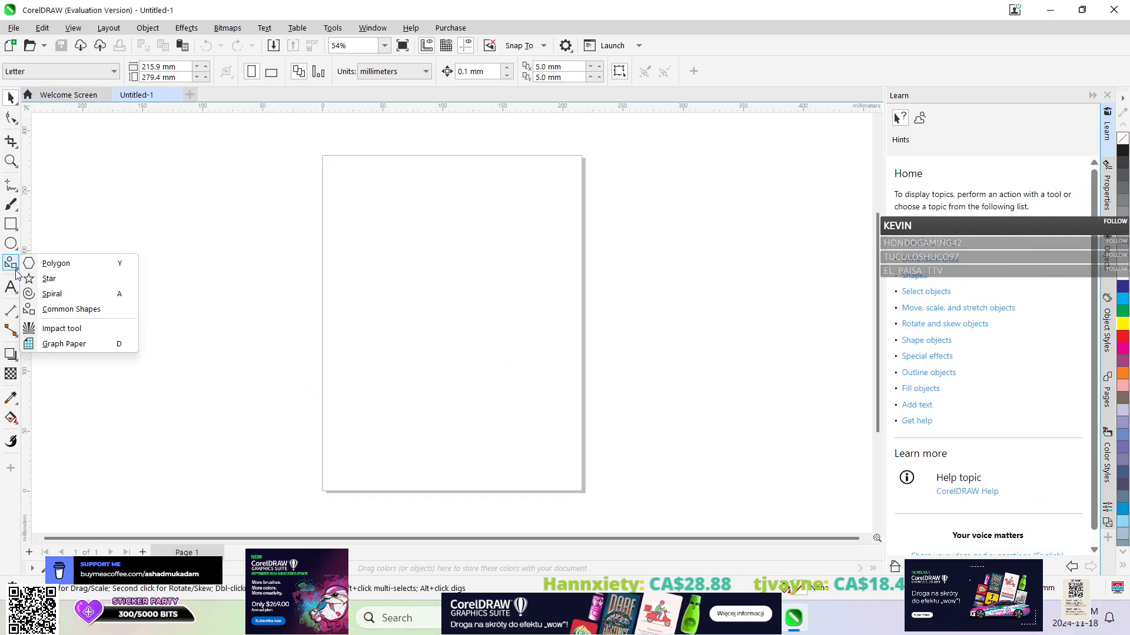
click(65, 261)
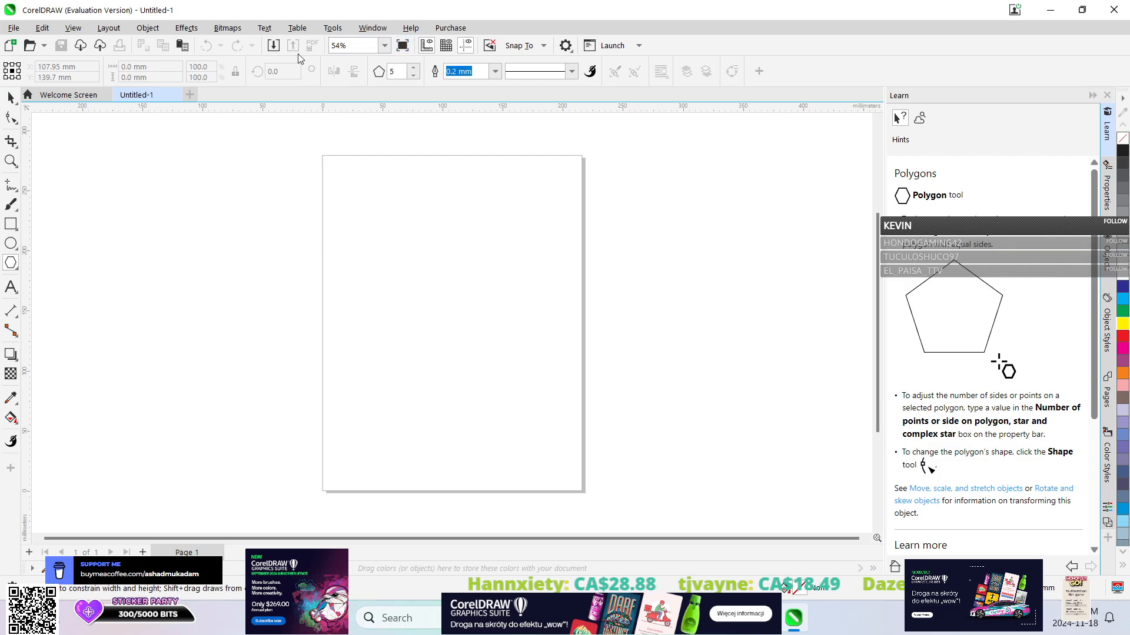
Try drawing a 20-sided polygon about 135 by 128 mm in the upper half of the page, and undo it.
click(417, 67)
click(417, 67)
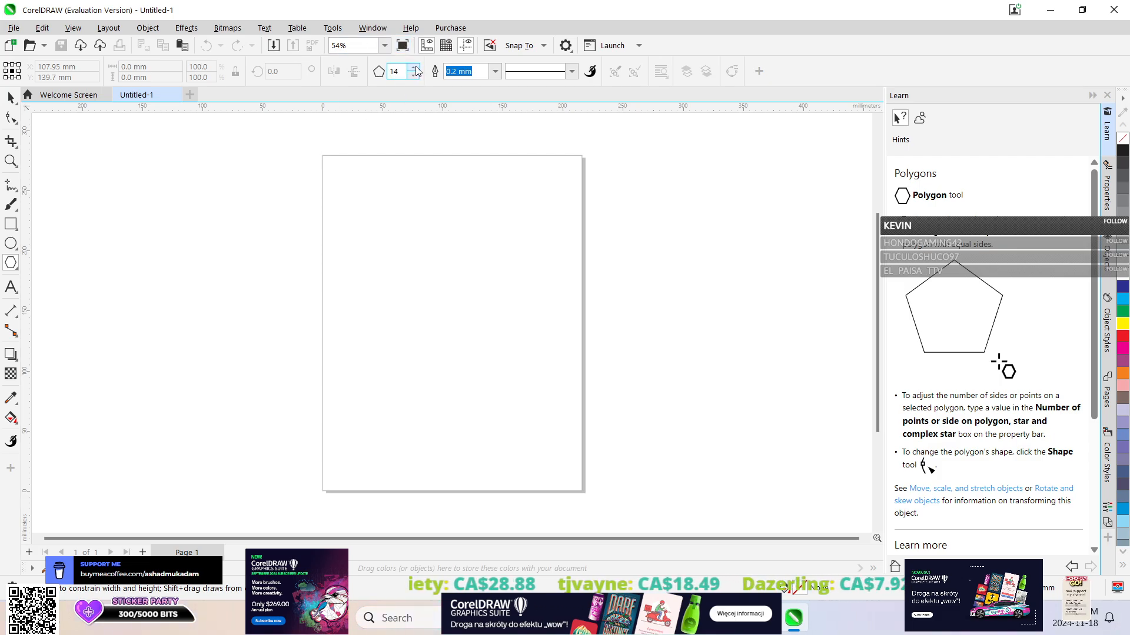
drag(355, 193, 516, 348)
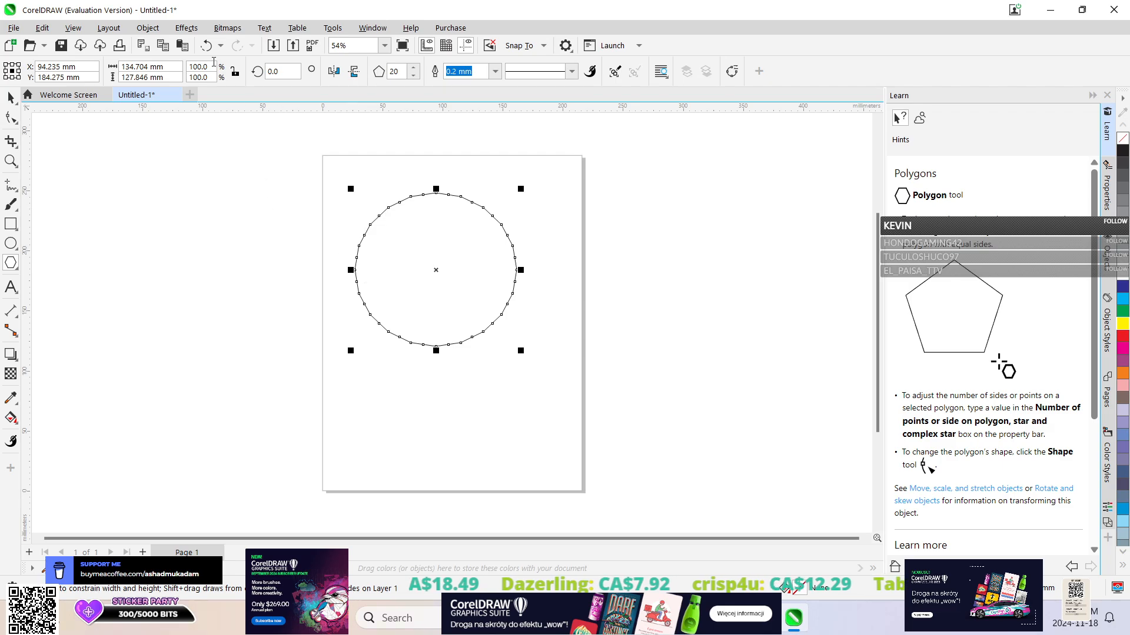
click(205, 46)
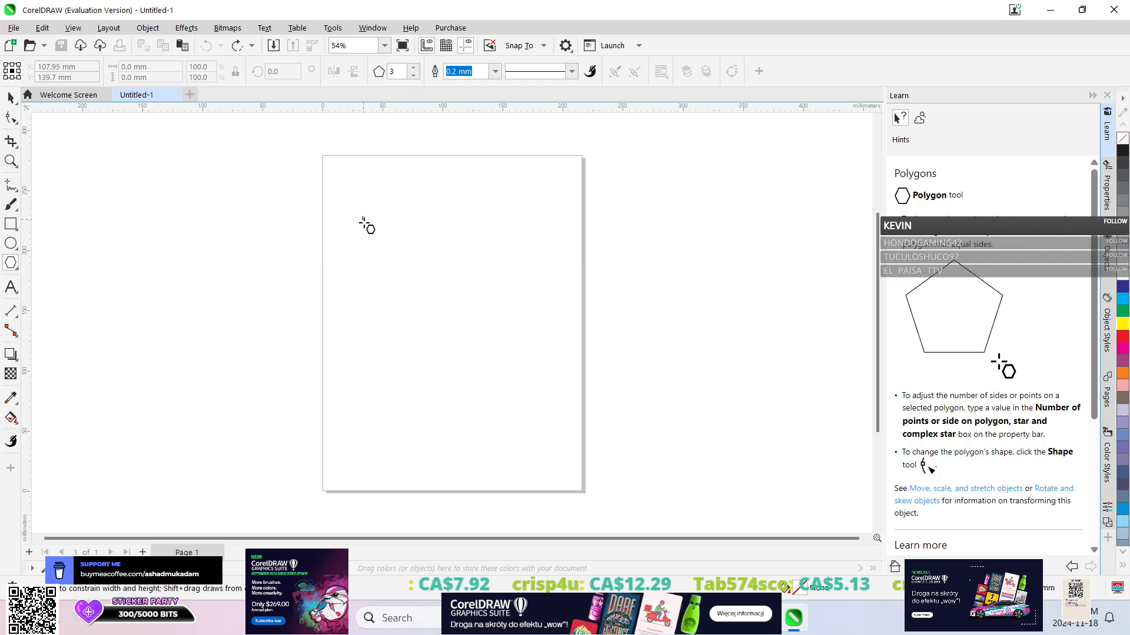
Try drawing three-sided polygons on the page, the first about 139 by 136 mm, undoing each one.
mouse_move(371, 213)
mouse_down()
mouse_move(508, 365)
mouse_move(555, 437)
mouse_move(542, 416)
mouse_up()
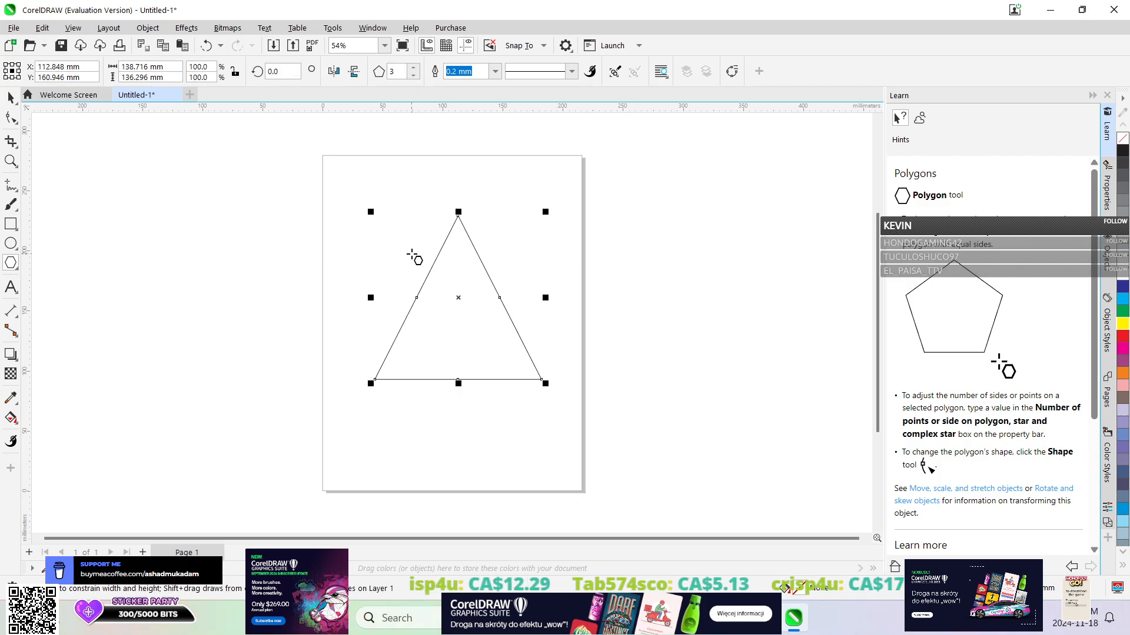
click(206, 47)
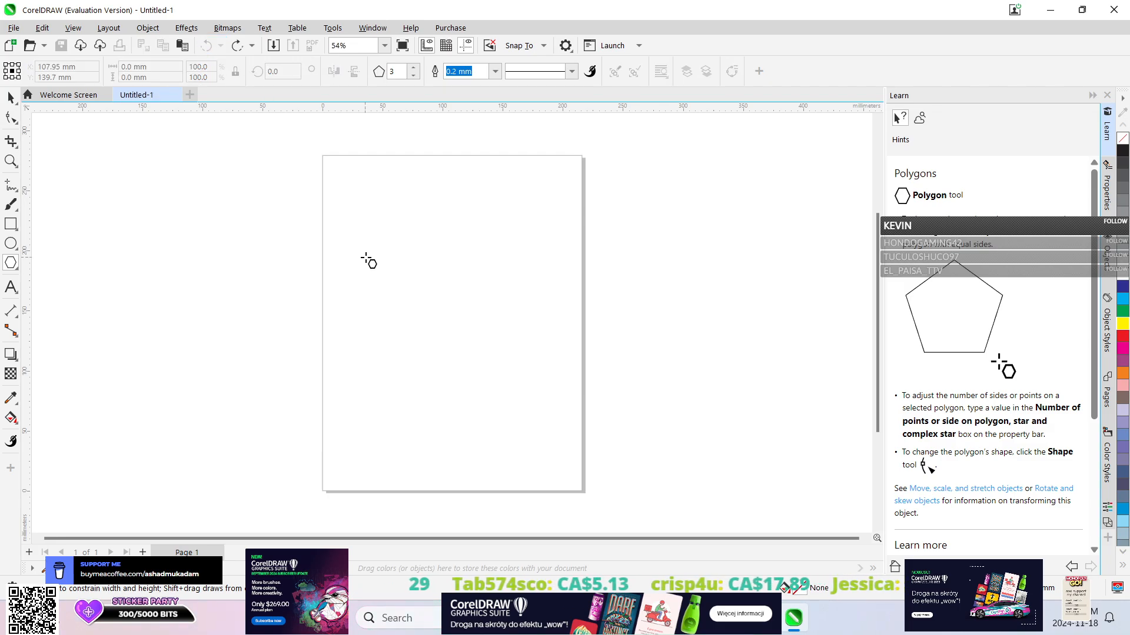
drag(366, 259, 484, 361)
click(207, 46)
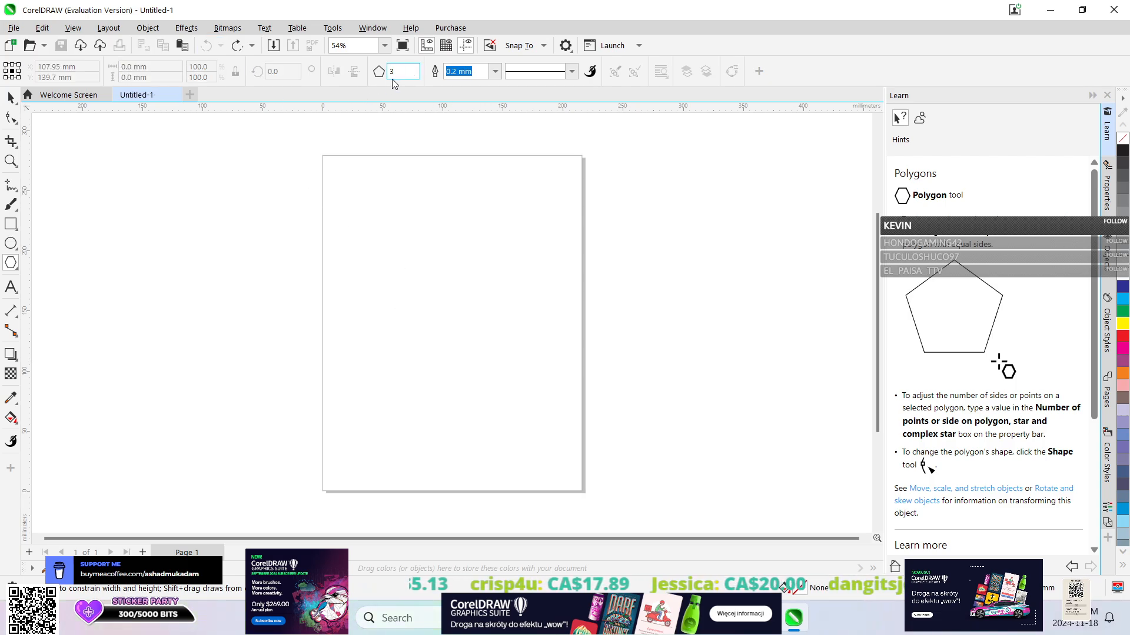
Try drawing an eight-sided polygon about 169 by 161 mm and a seven-sided one about 123 by 111 mm, undoing each.
click(415, 73)
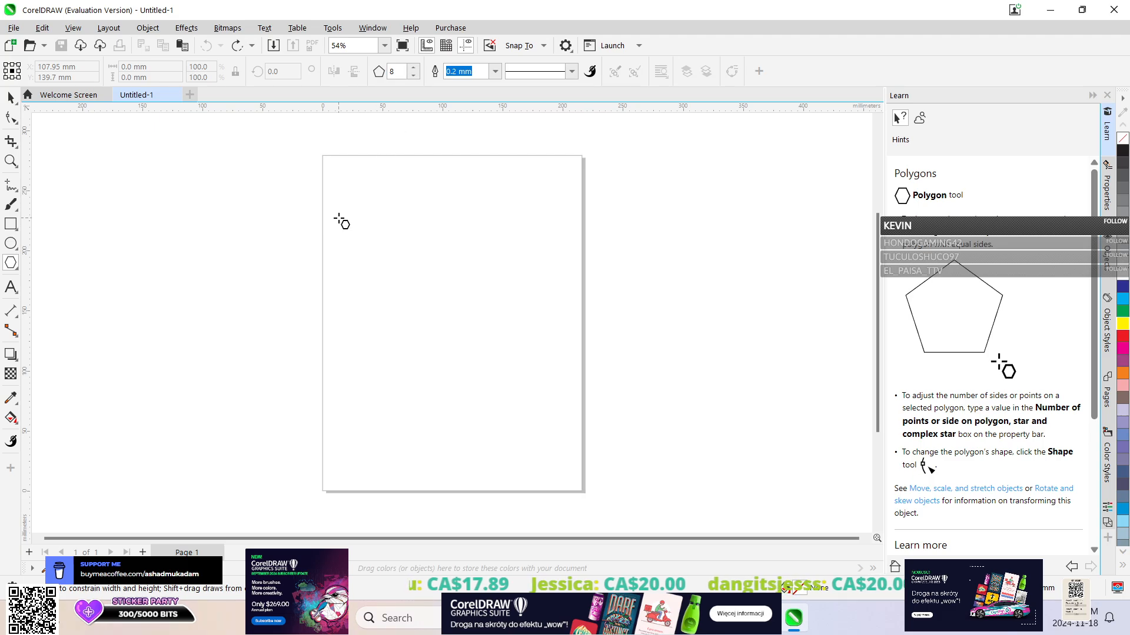
drag(339, 222, 546, 420)
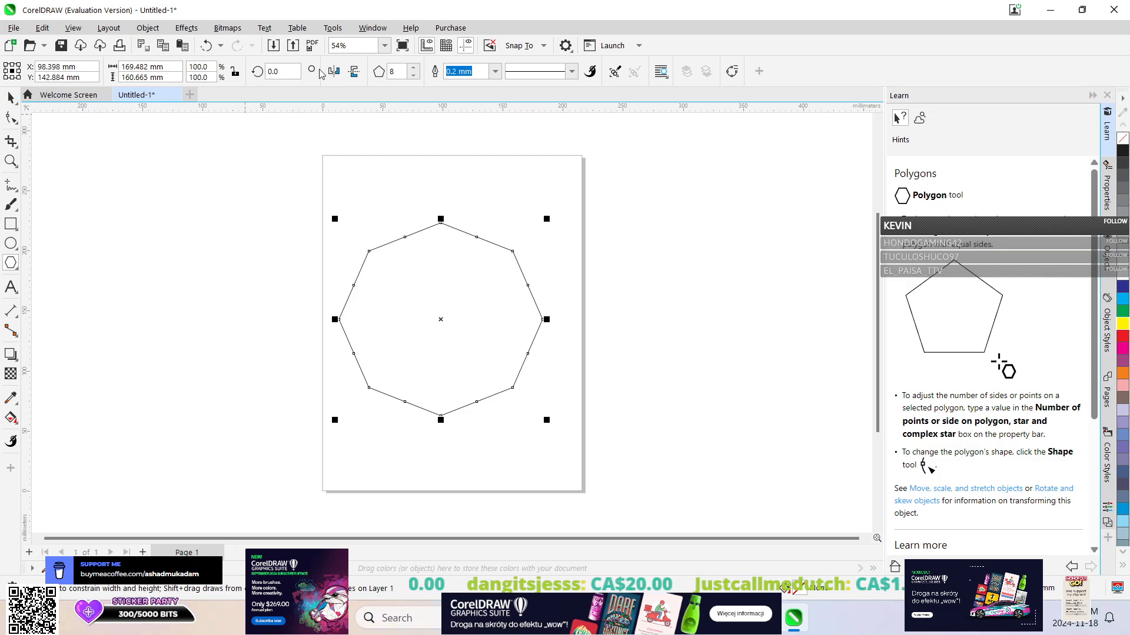
click(205, 50)
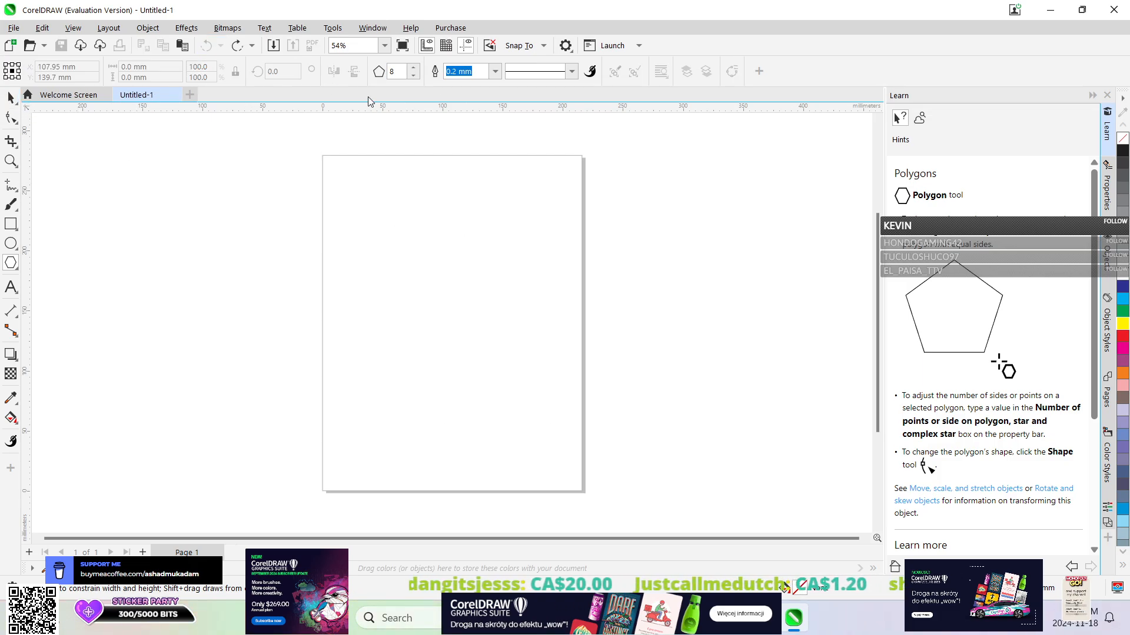
mouse_move(388, 231)
mouse_down()
mouse_move(418, 273)
mouse_move(544, 372)
mouse_up()
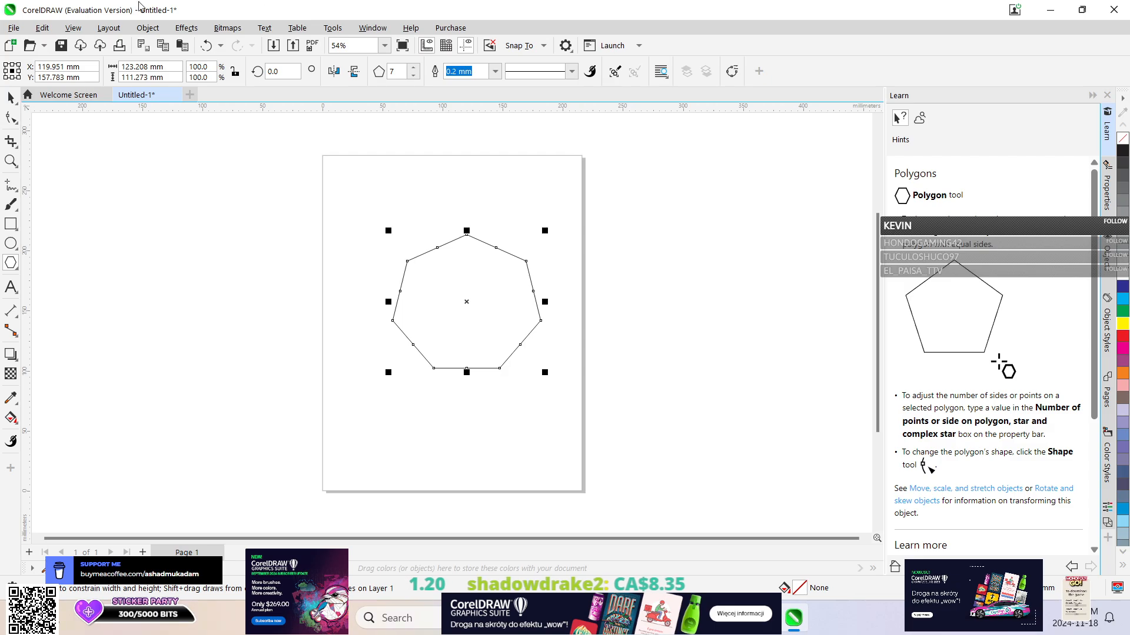
click(217, 44)
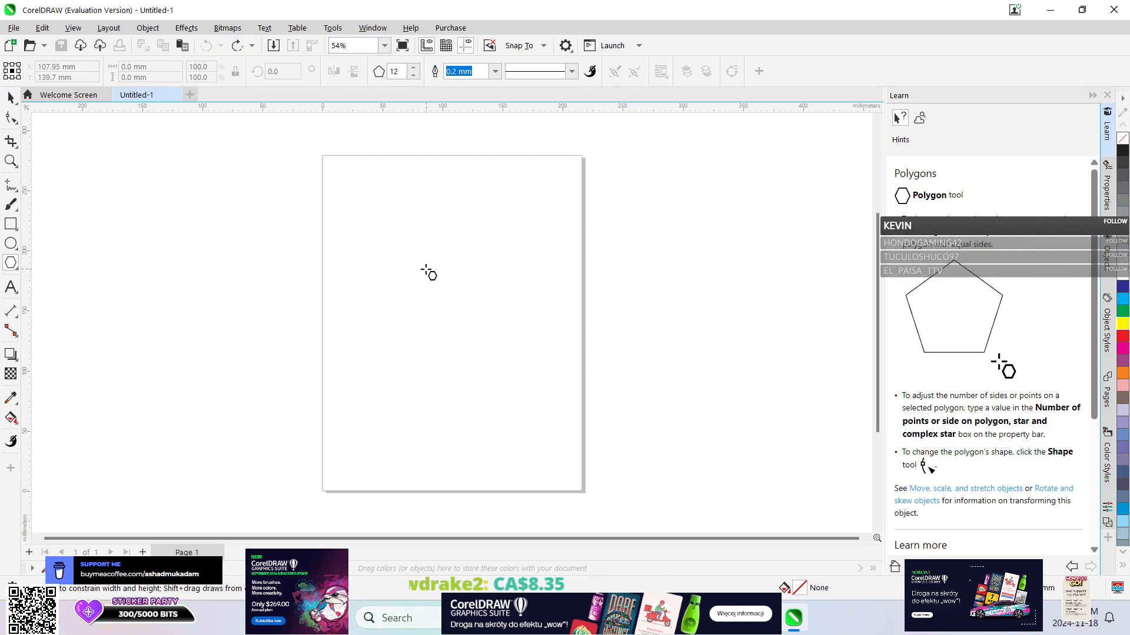
Draw a 12-sided polygon about 139 by 133 mm and move it toward the upper-left part of the page.
drag(377, 247, 542, 406)
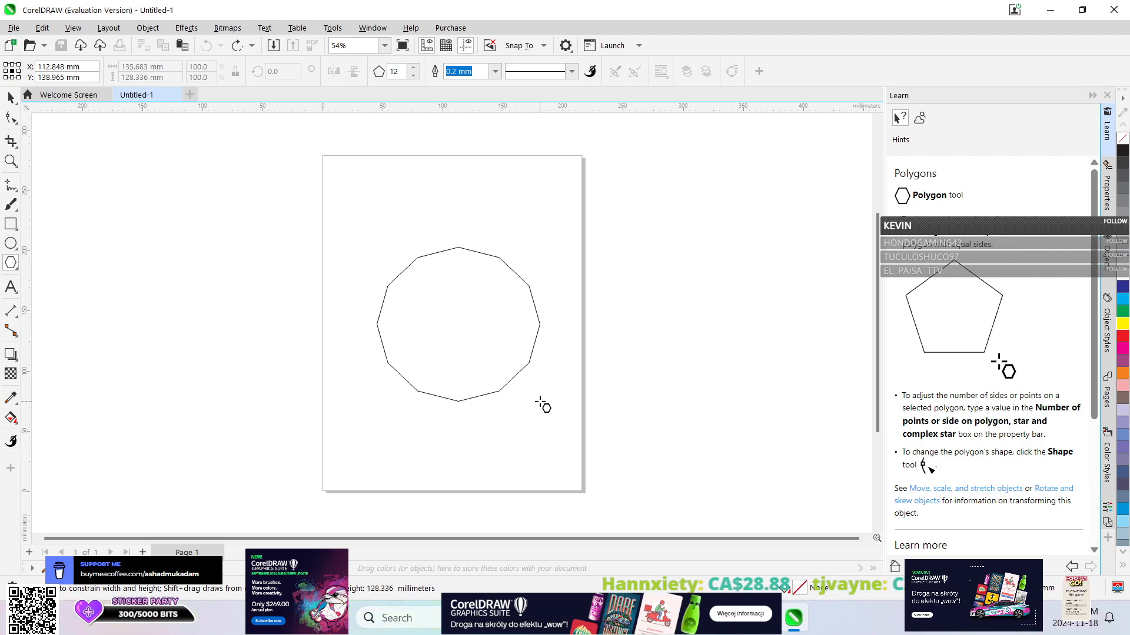
drag(543, 406, 542, 407)
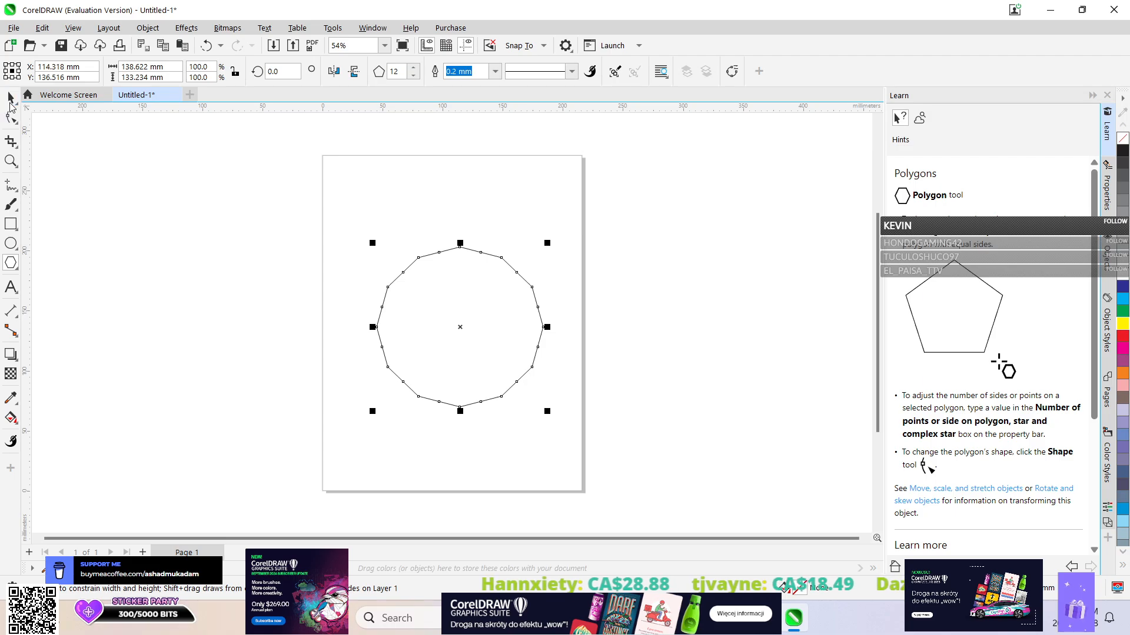
click(10, 101)
drag(512, 333, 480, 300)
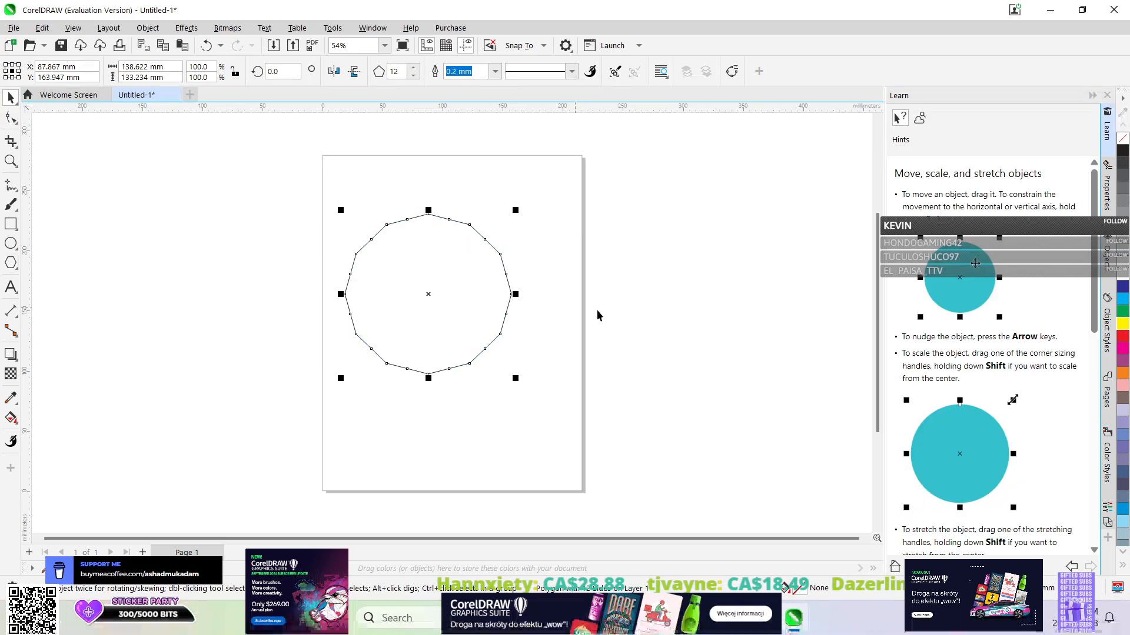
Apply the Emboss 3D effect to the 12-sided polygon.
click(1108, 182)
click(187, 28)
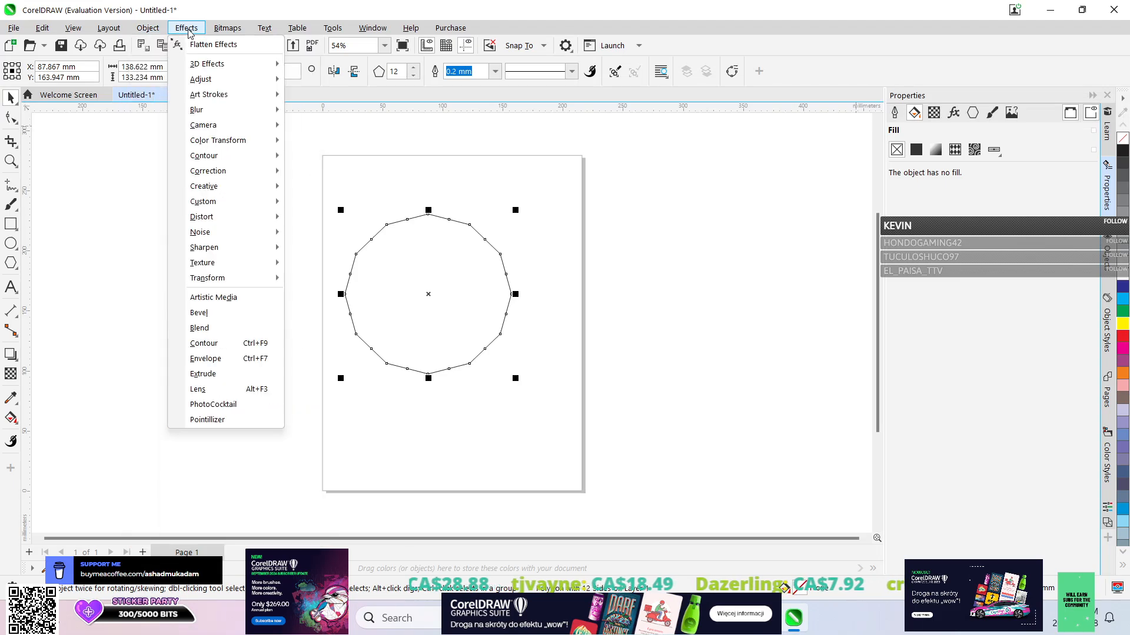
mouse_move(224, 64)
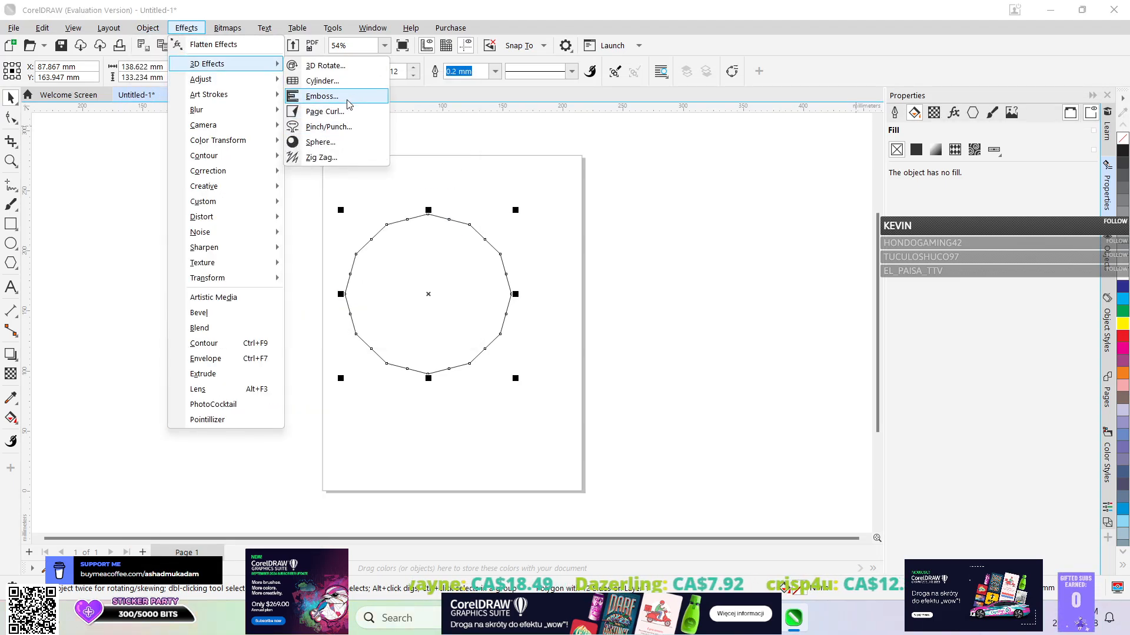
click(322, 96)
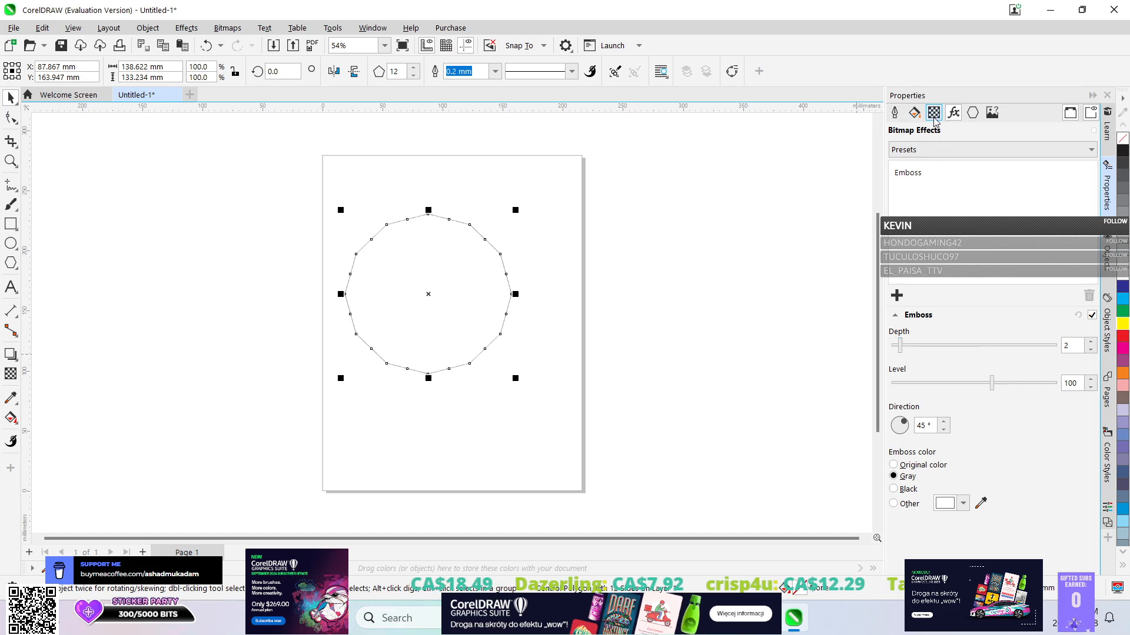
Give the embossed polygon a uniform fill of C:16 M:100 Y:47 K:2, trying a fountain fill in between.
click(914, 112)
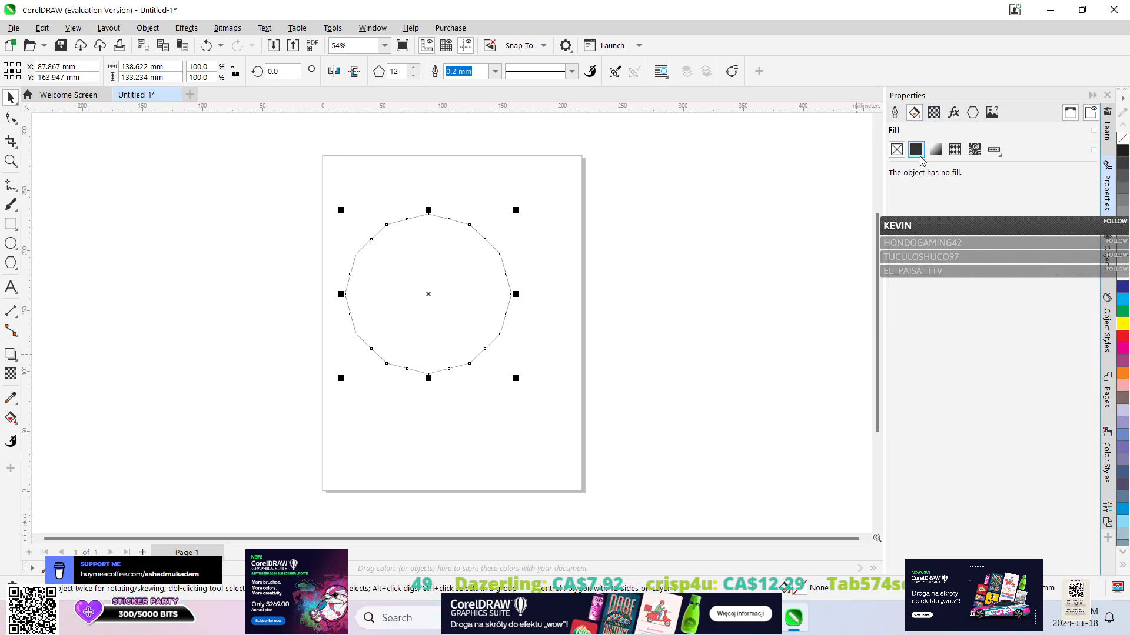
click(917, 151)
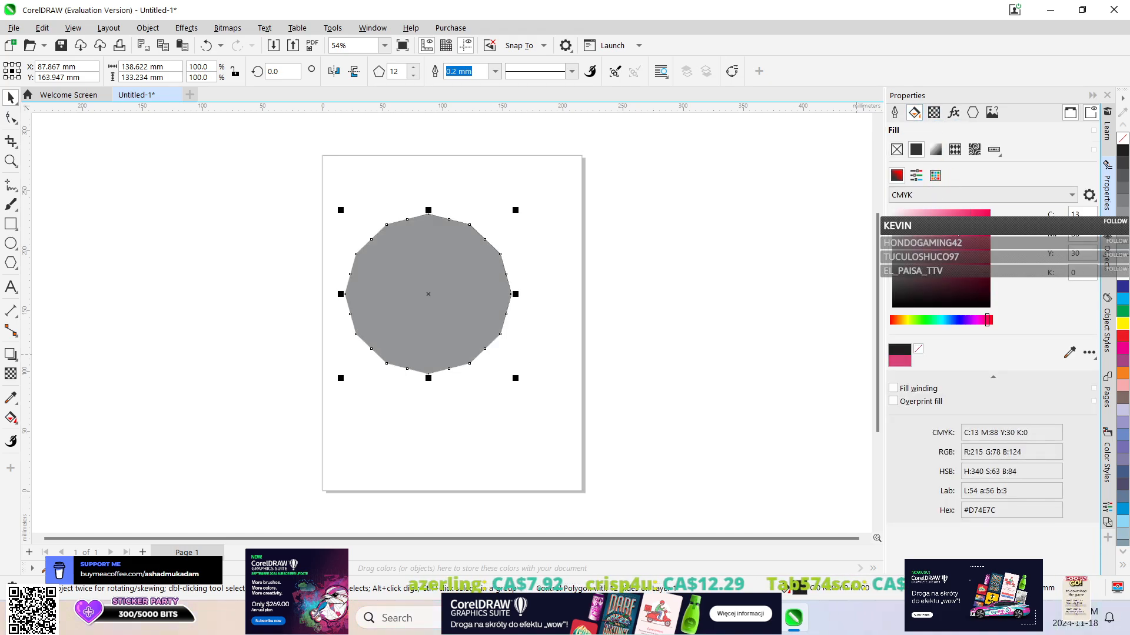
click(960, 230)
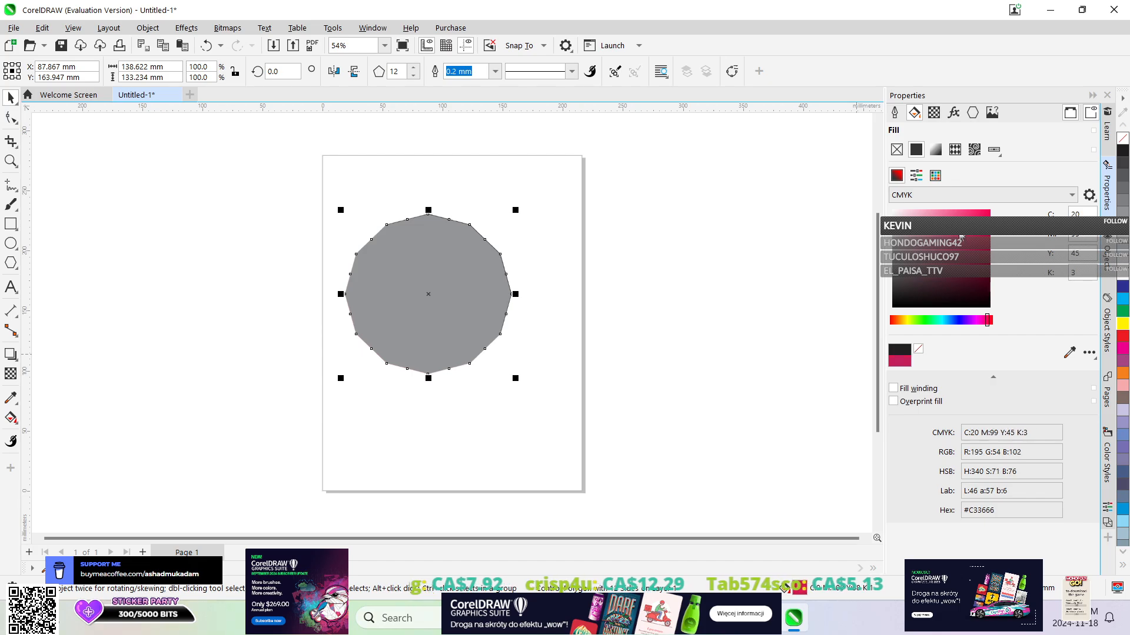
drag(962, 237, 961, 217)
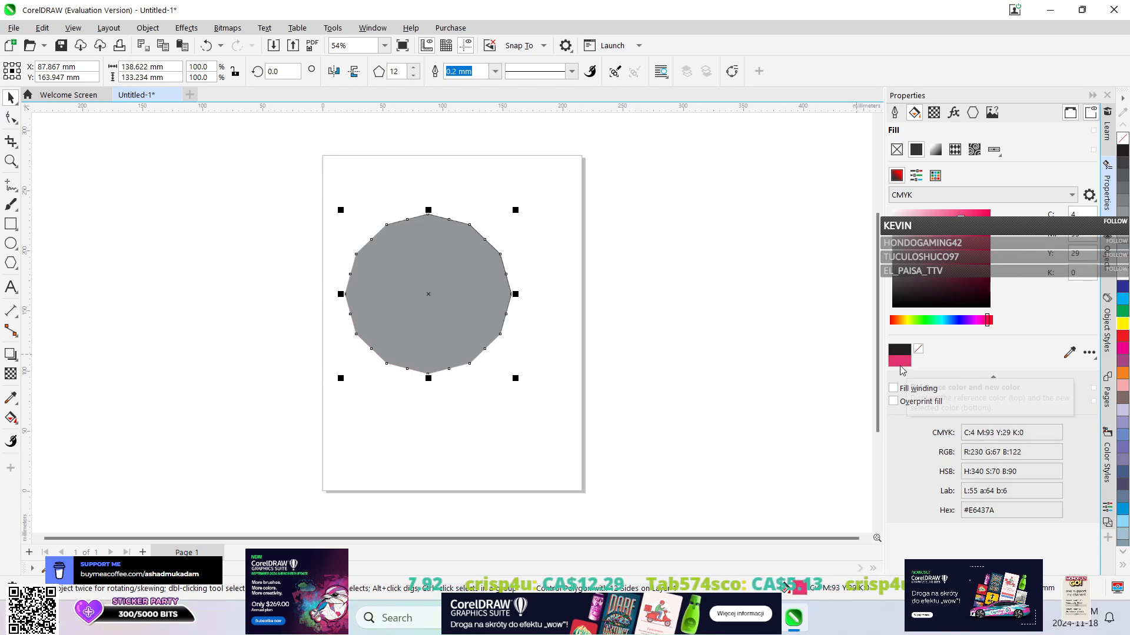
drag(967, 228, 968, 214)
click(934, 152)
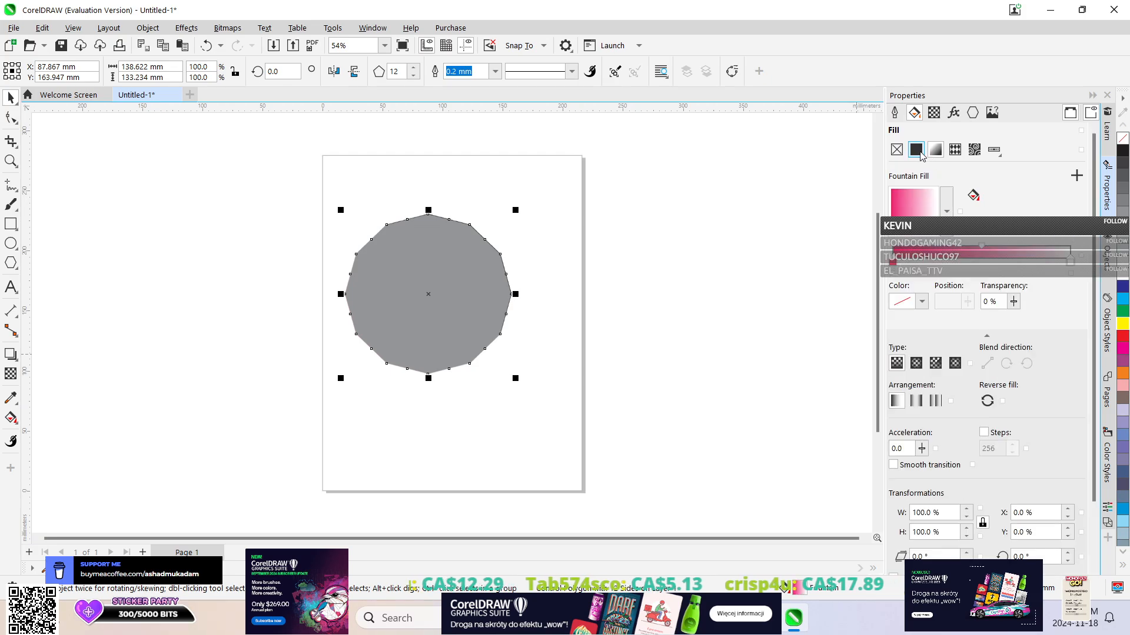
click(917, 152)
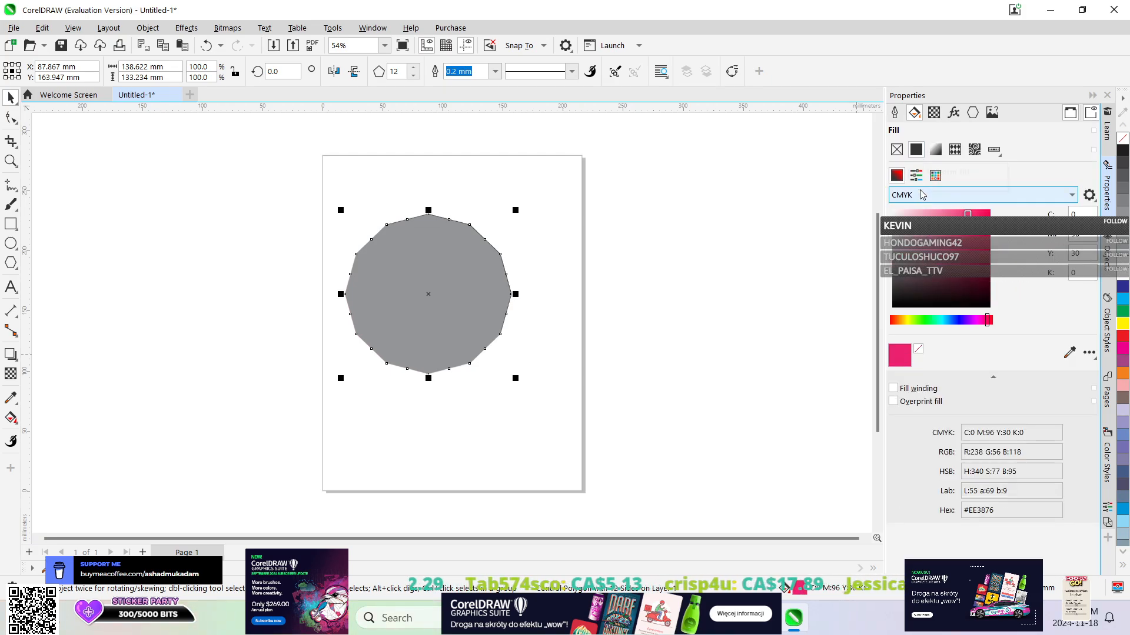
drag(929, 242, 967, 229)
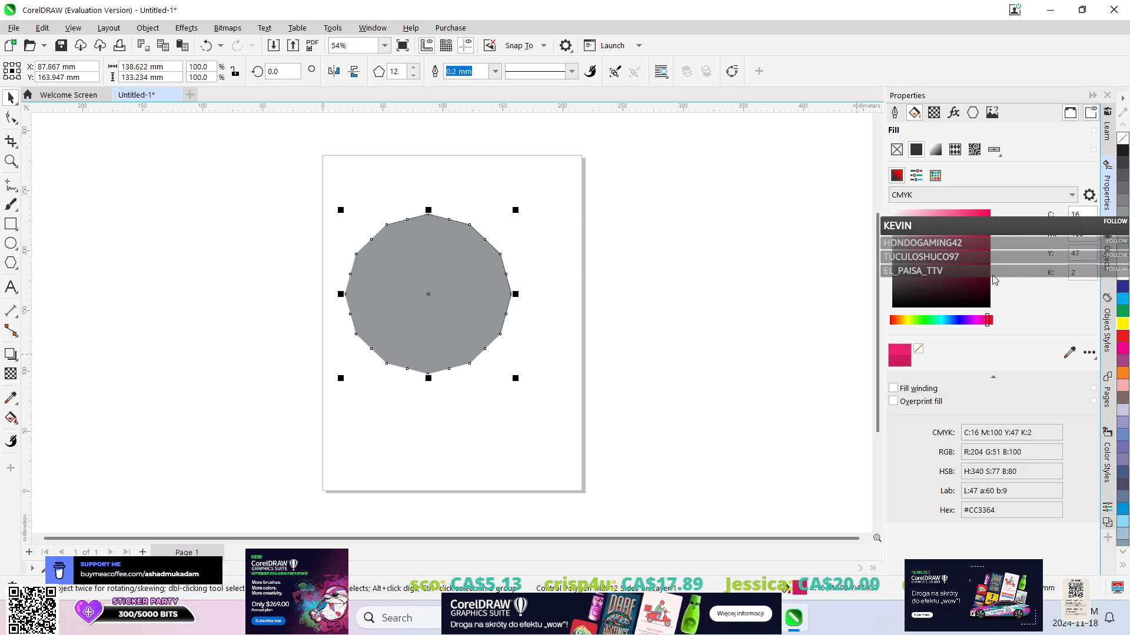
Move the embossed polygon slightly down the page.
click(414, 281)
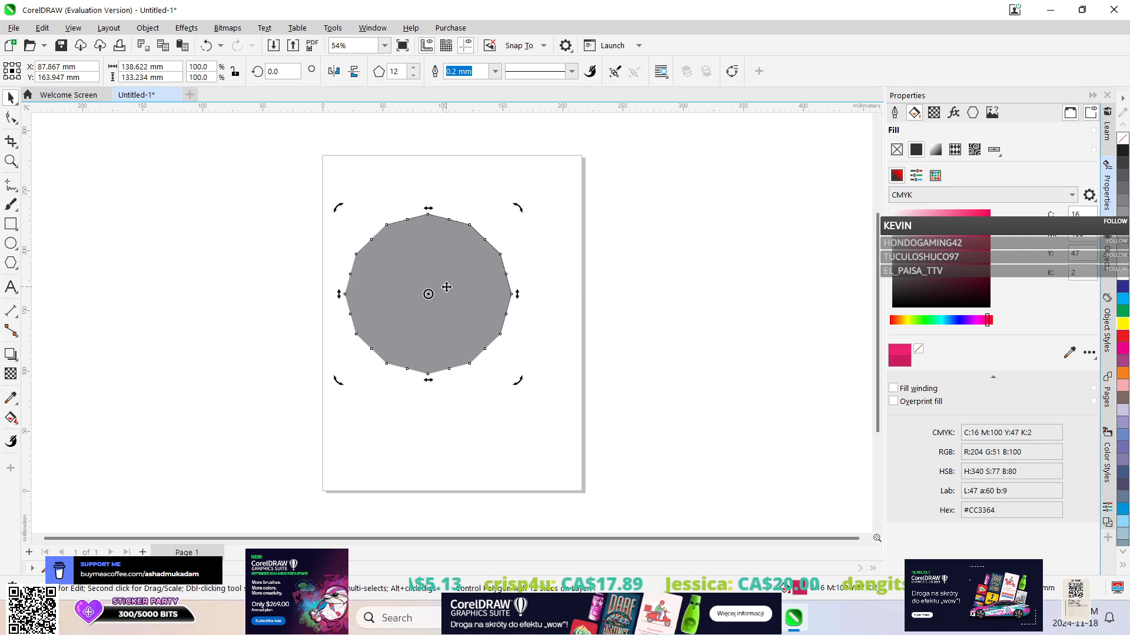
click(414, 282)
mouse_move(414, 282)
mouse_down()
mouse_move(457, 284)
mouse_move(410, 292)
mouse_up()
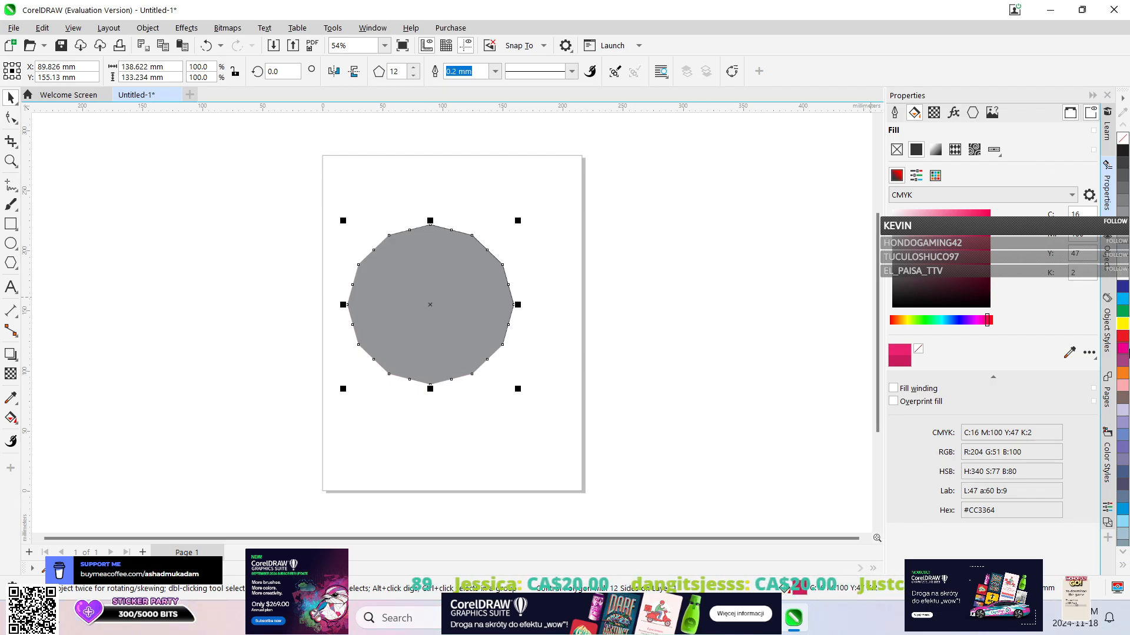
Close the embossed polygon's document without saving and create a new 215.9 by 279.4 mm Letter document.
click(176, 95)
click(562, 341)
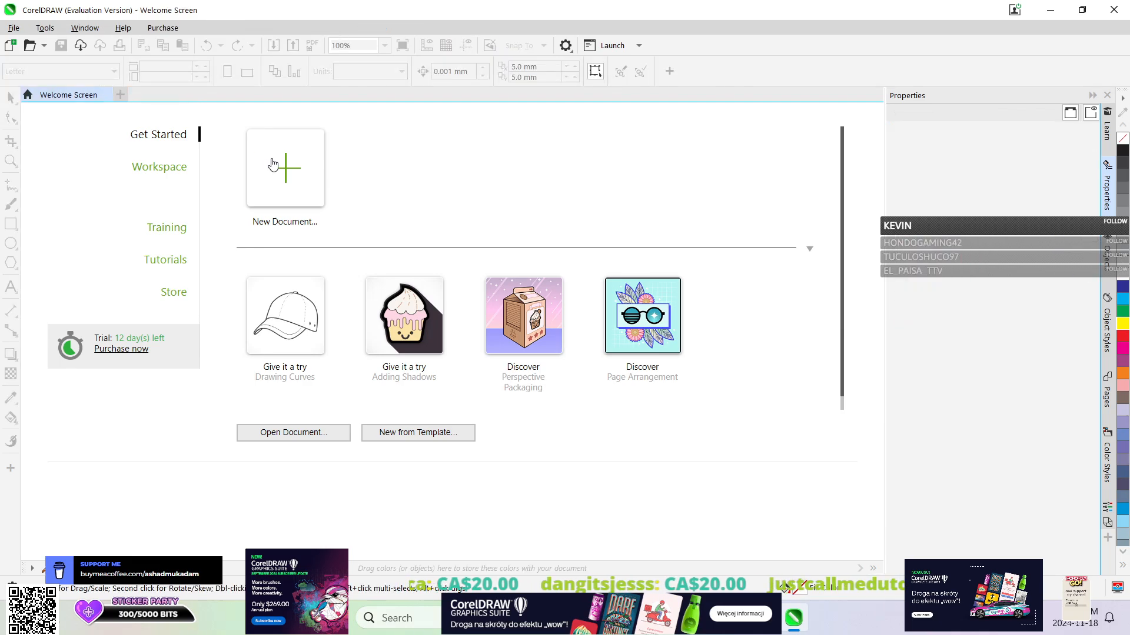
click(284, 168)
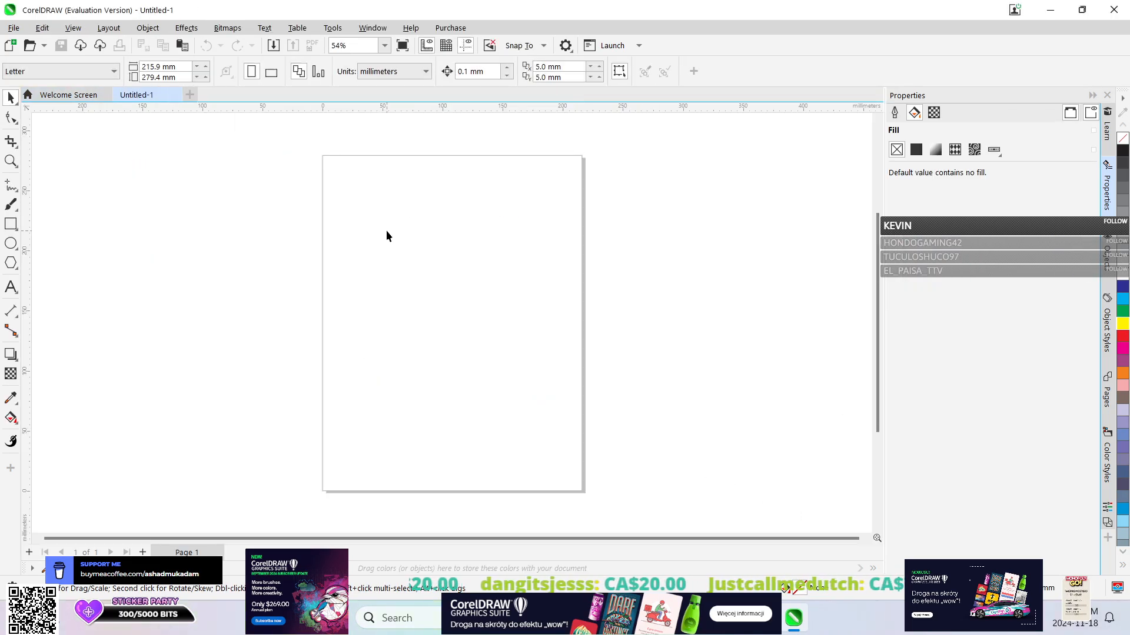
Draw a 12-sided polygon about 135 by 130 mm mid-page and fill it uniformly with C:2 M:100 Y:40 K:0.
click(10, 264)
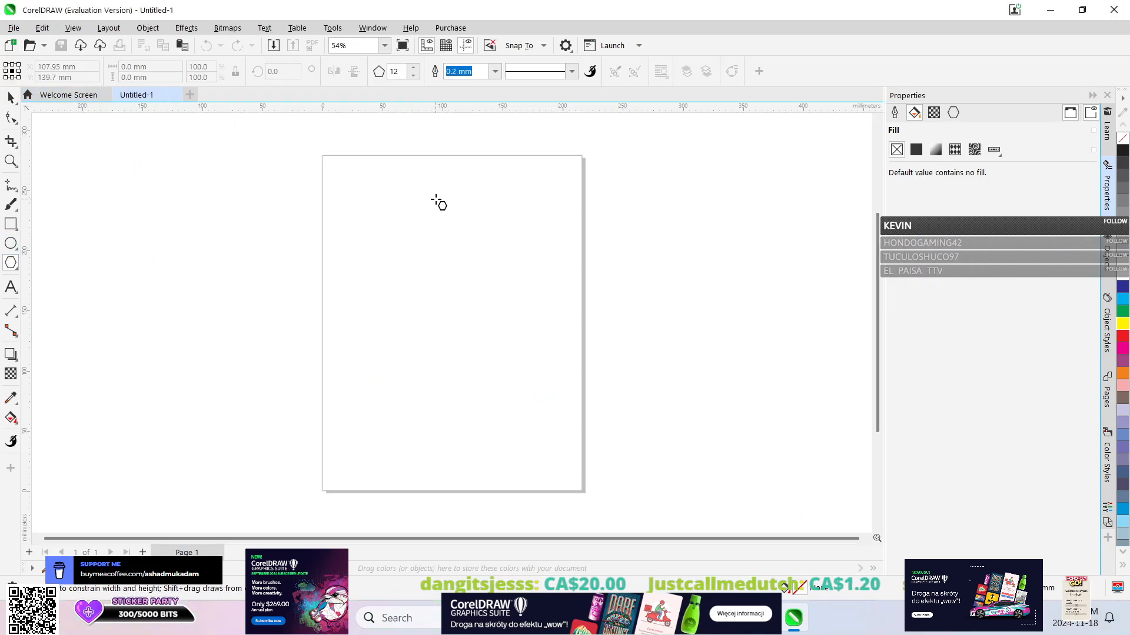
drag(372, 253, 537, 412)
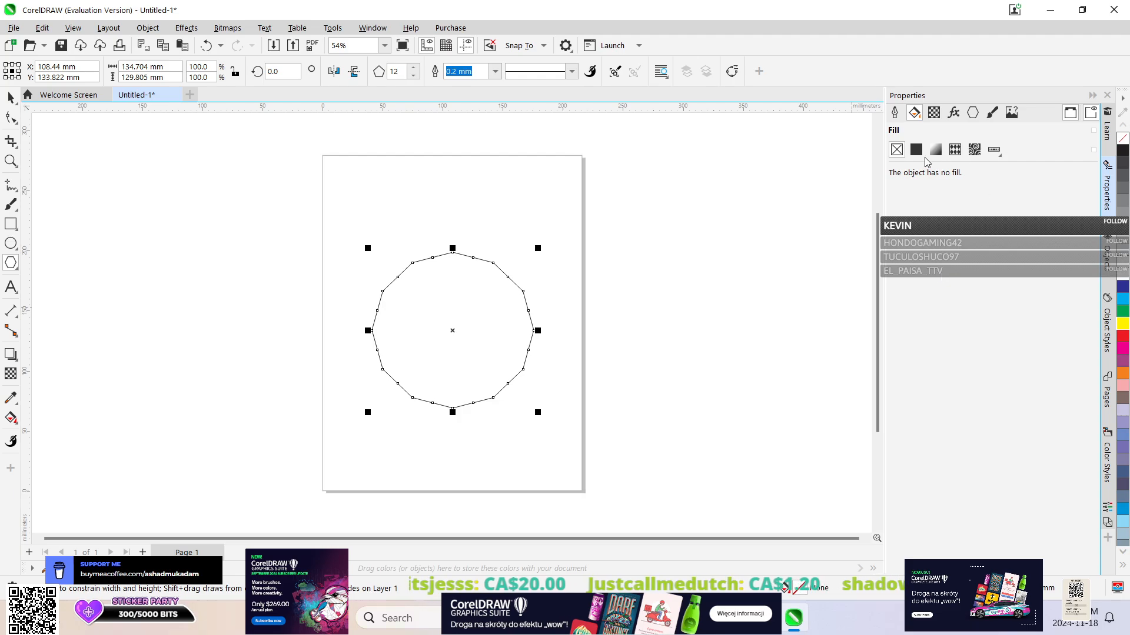
click(916, 150)
drag(963, 302, 970, 211)
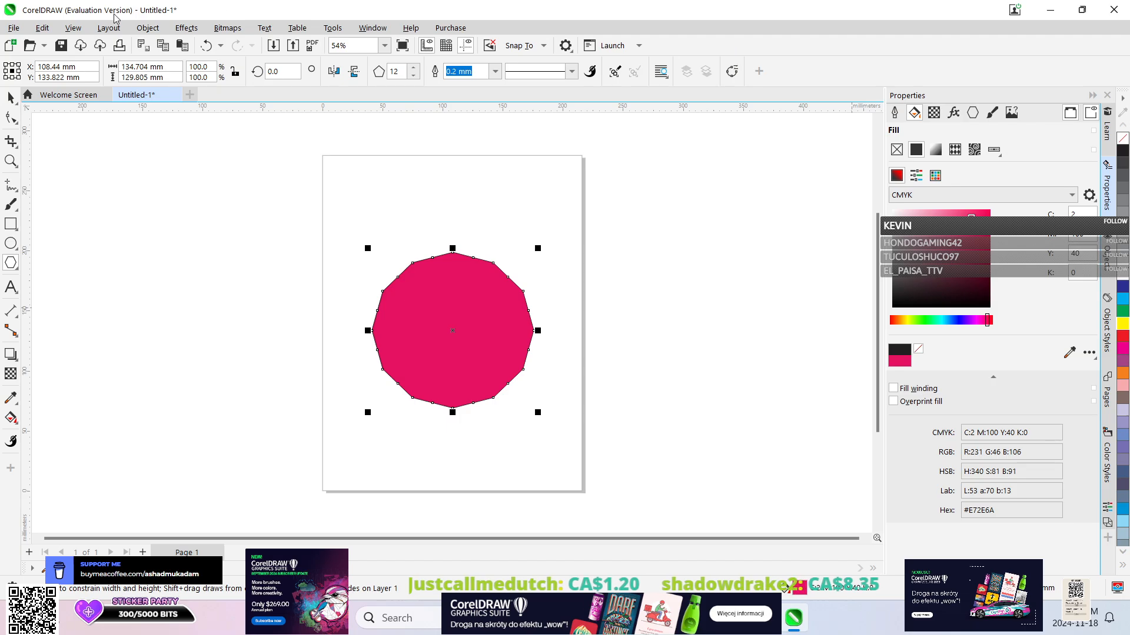
Apply the Emboss 3D effect to the pink polygon.
click(186, 28)
click(147, 27)
click(186, 28)
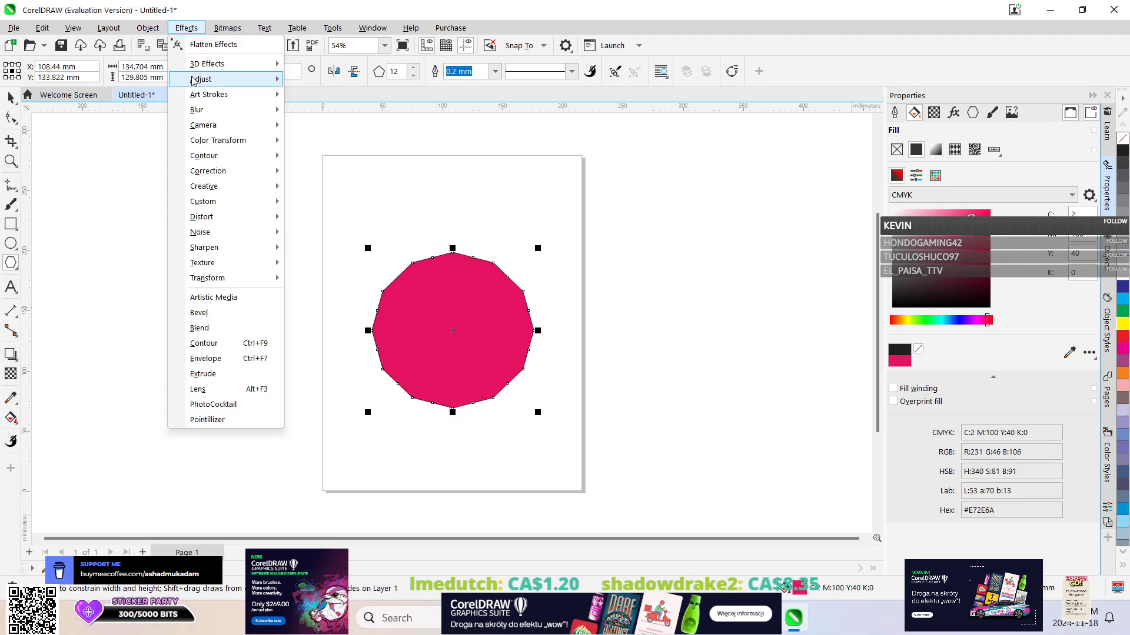
mouse_move(205, 78)
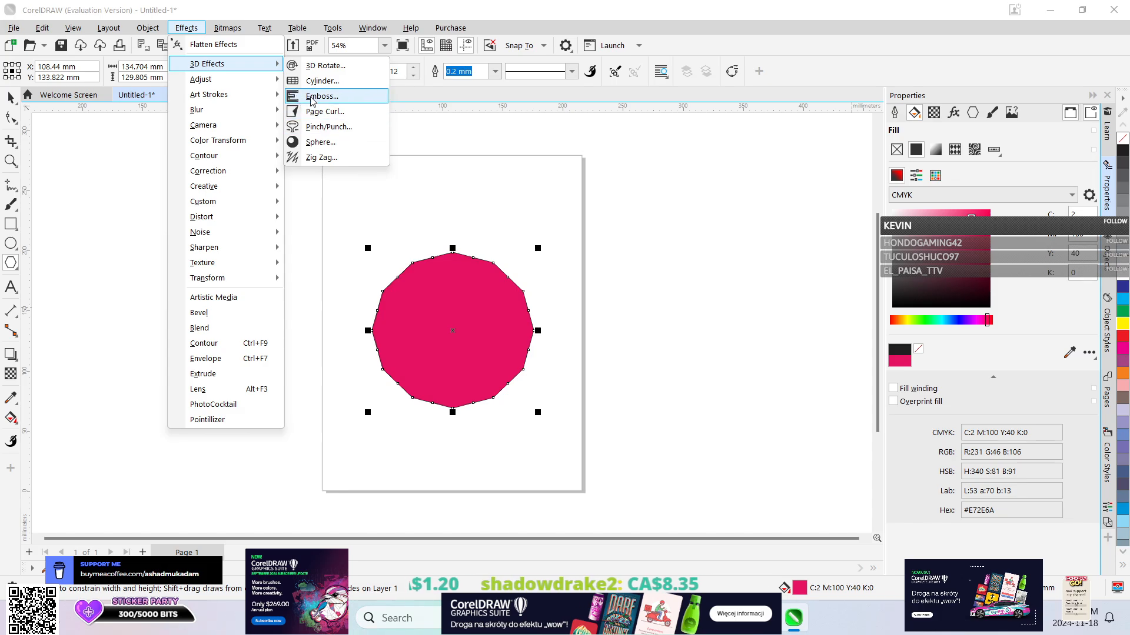
click(309, 97)
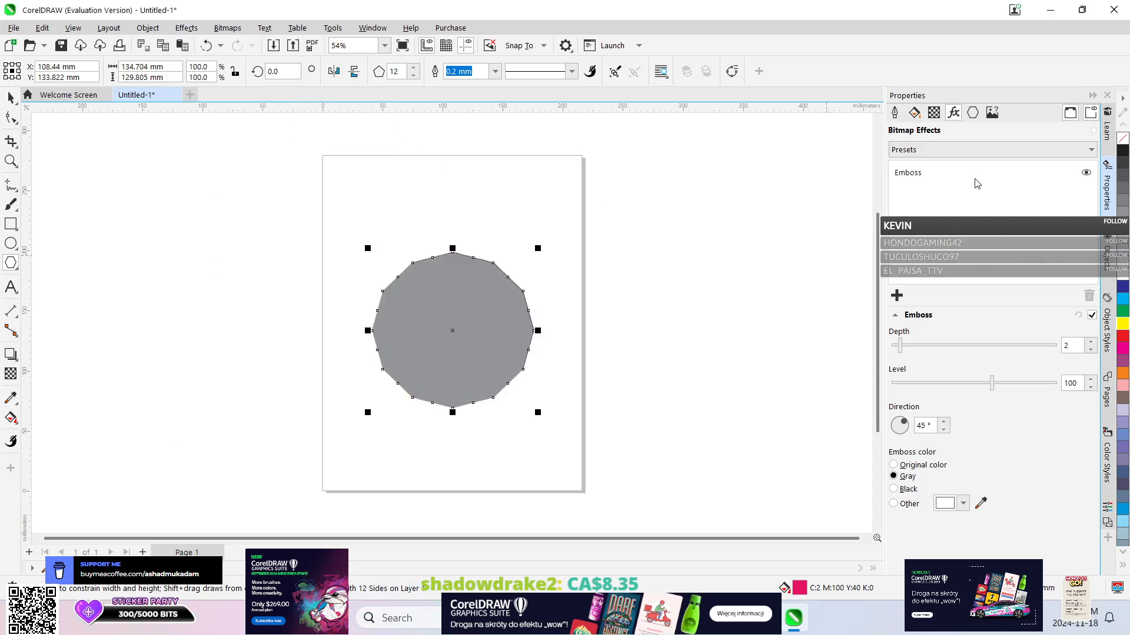
Try the original color and black as the emboss color, and return it to gray.
click(930, 466)
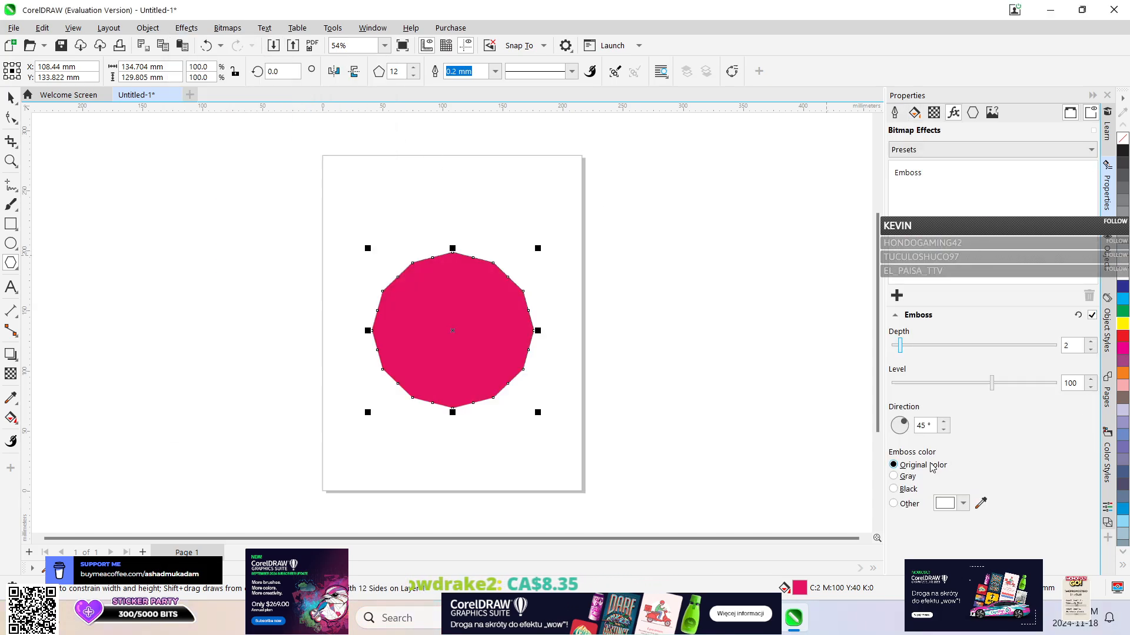
click(907, 489)
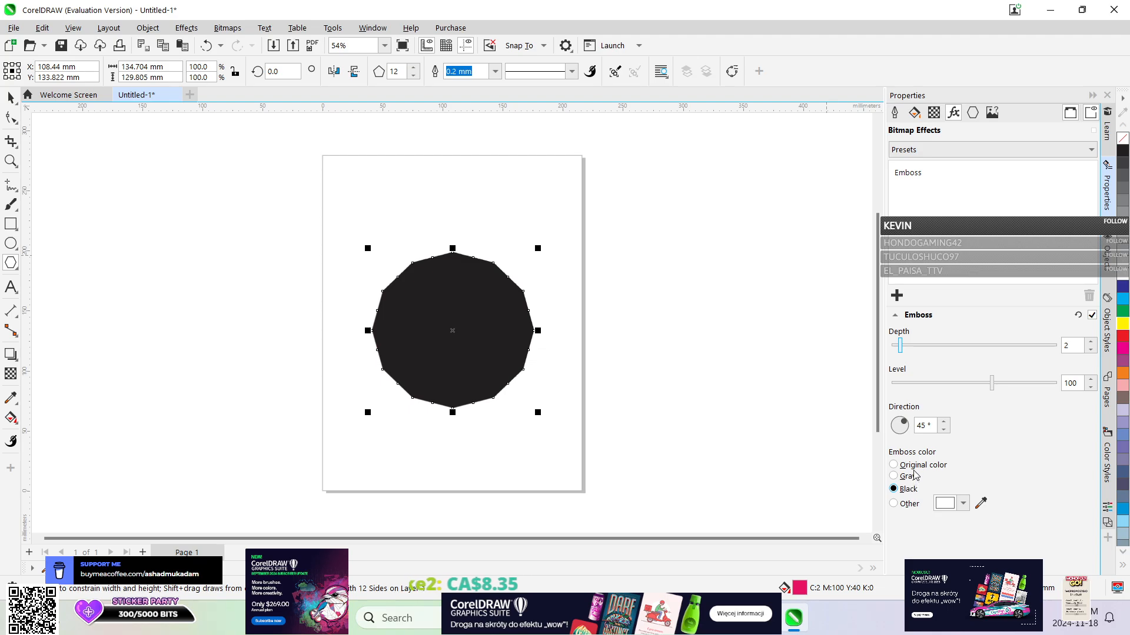
click(915, 474)
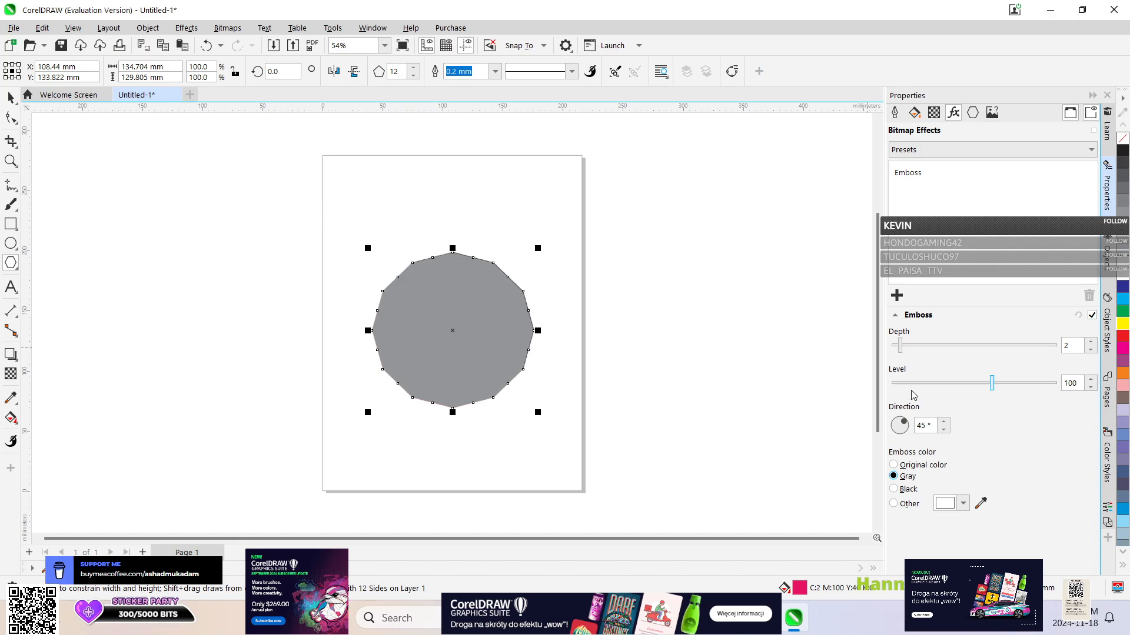
Set the emboss color to the original color and the depth to 19, trying a depth of 6 in between.
drag(899, 345, 1048, 346)
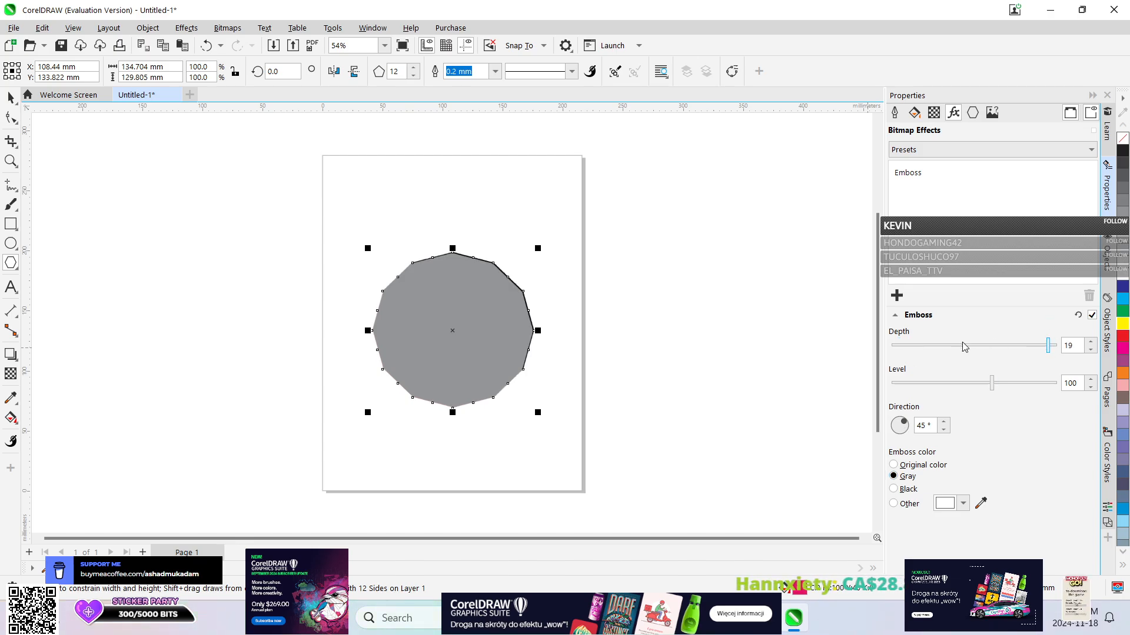
click(922, 466)
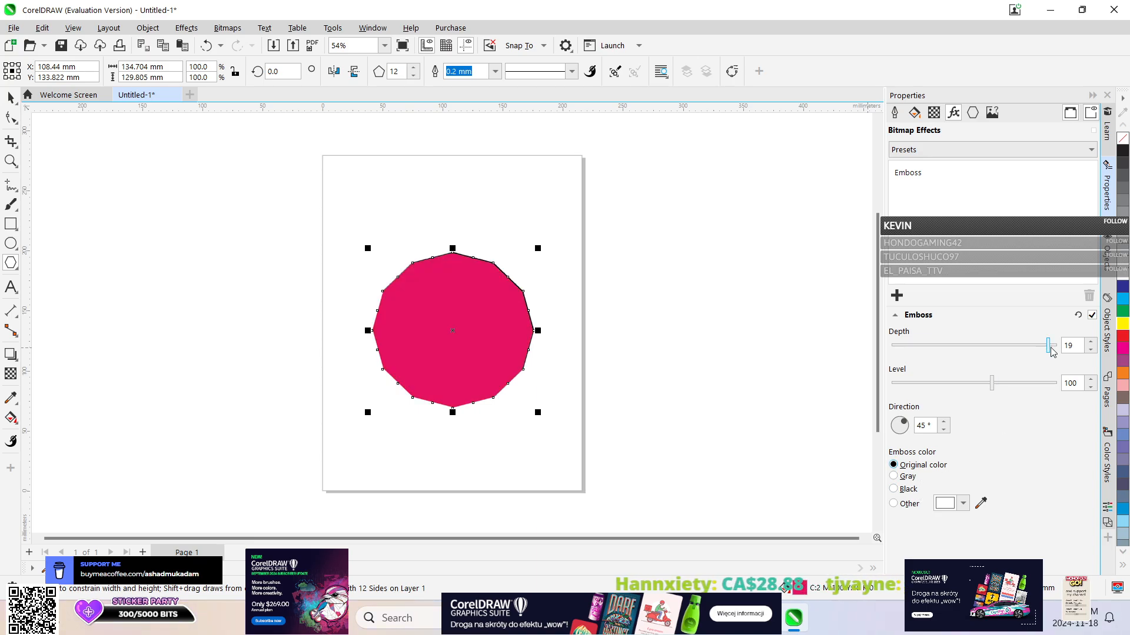
drag(1051, 348, 932, 345)
right_click(878, 349)
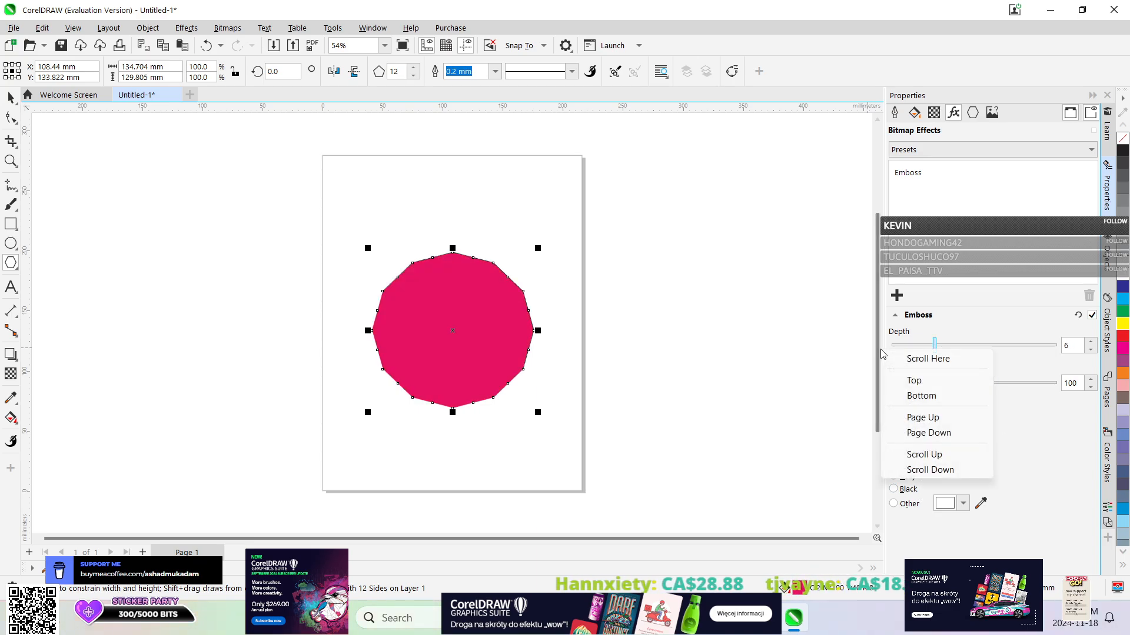
click(979, 341)
drag(978, 347, 1048, 346)
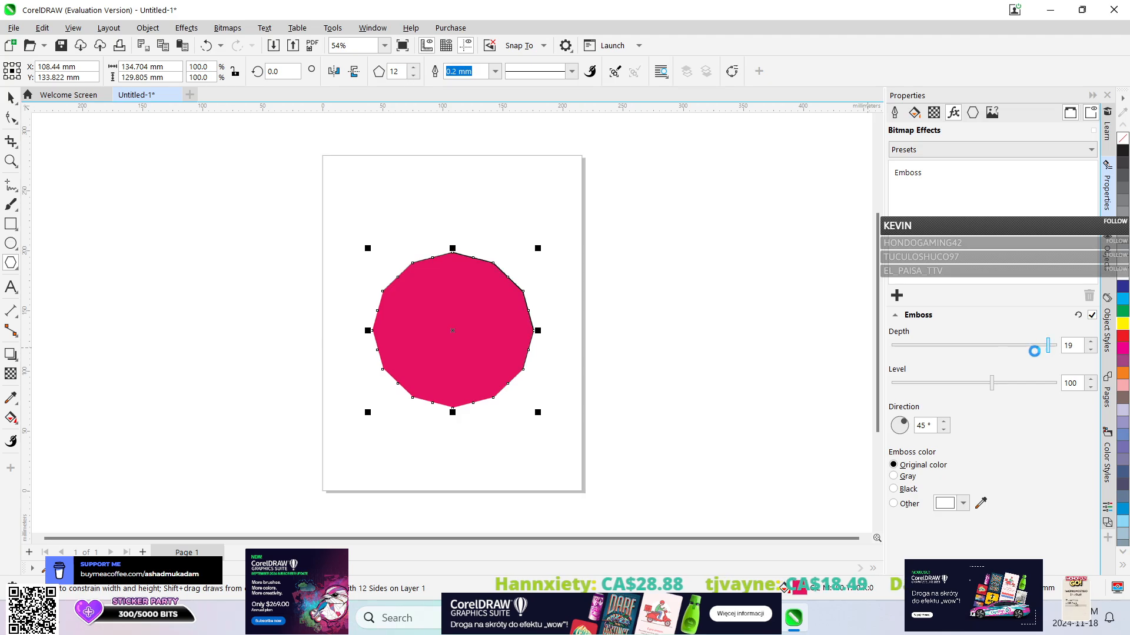
Set the emboss level to 360, trying 98 and a much lower level first.
drag(992, 383, 991, 384)
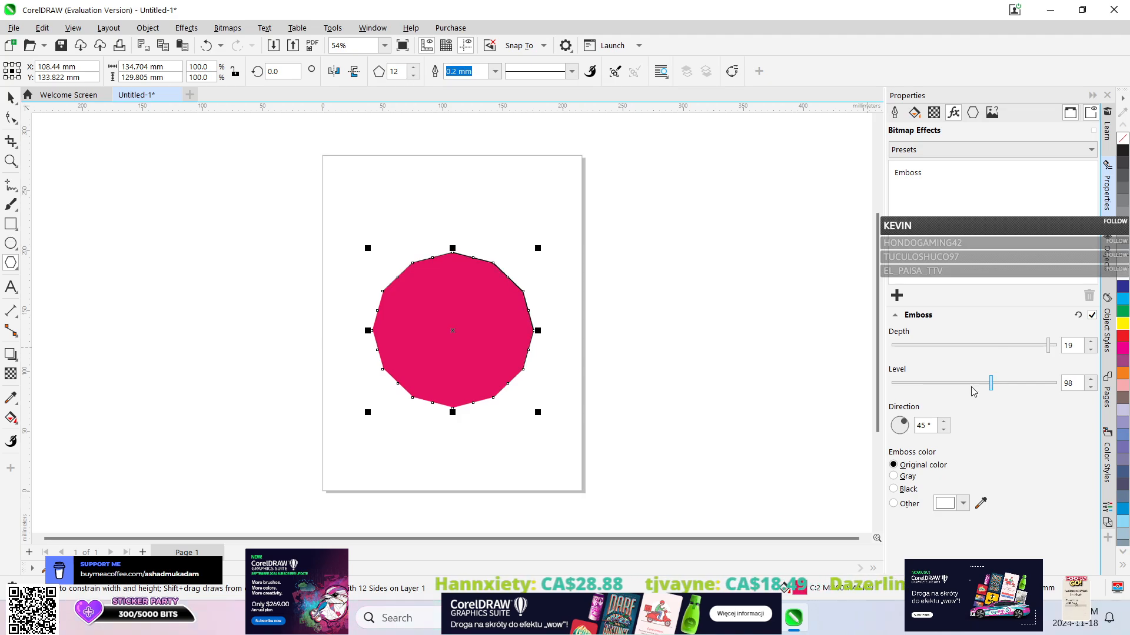
click(926, 383)
click(908, 385)
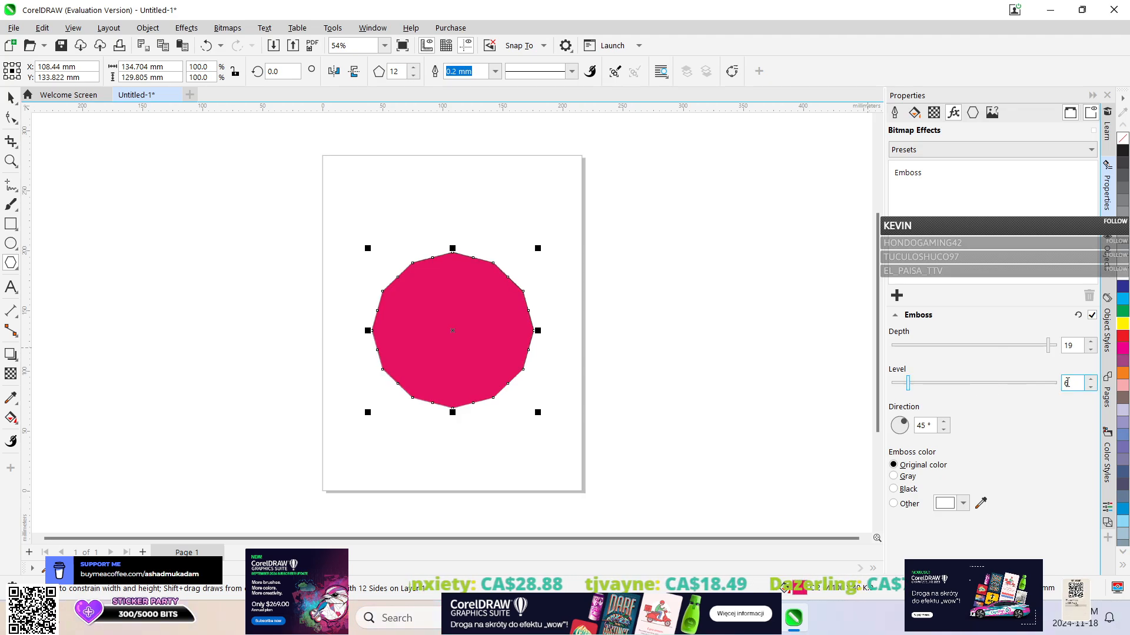
click(1036, 386)
drag(1043, 384, 1045, 388)
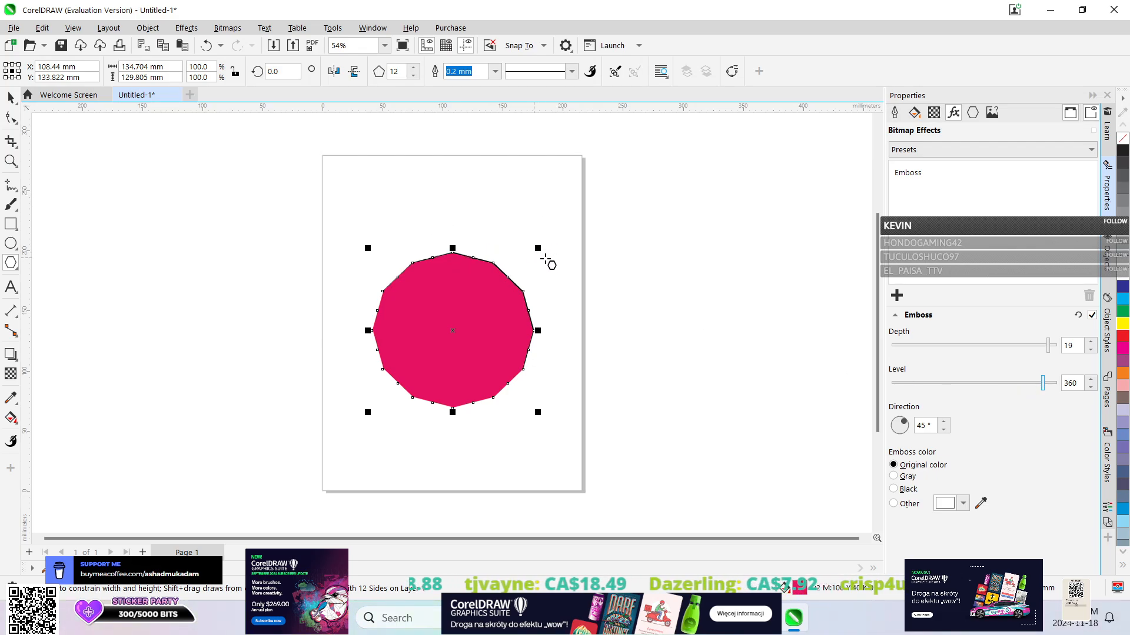
Enlarge the embossed polygon to about 159 by 153 mm, undo the last change and reselect the polygon.
drag(535, 247, 512, 249)
click(206, 45)
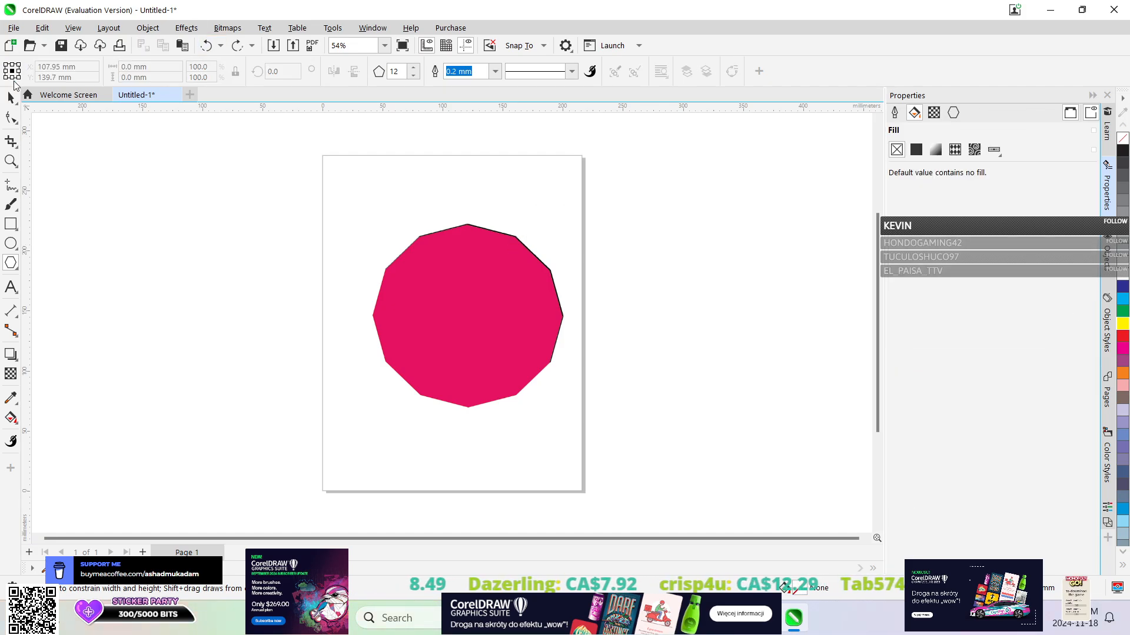
click(449, 295)
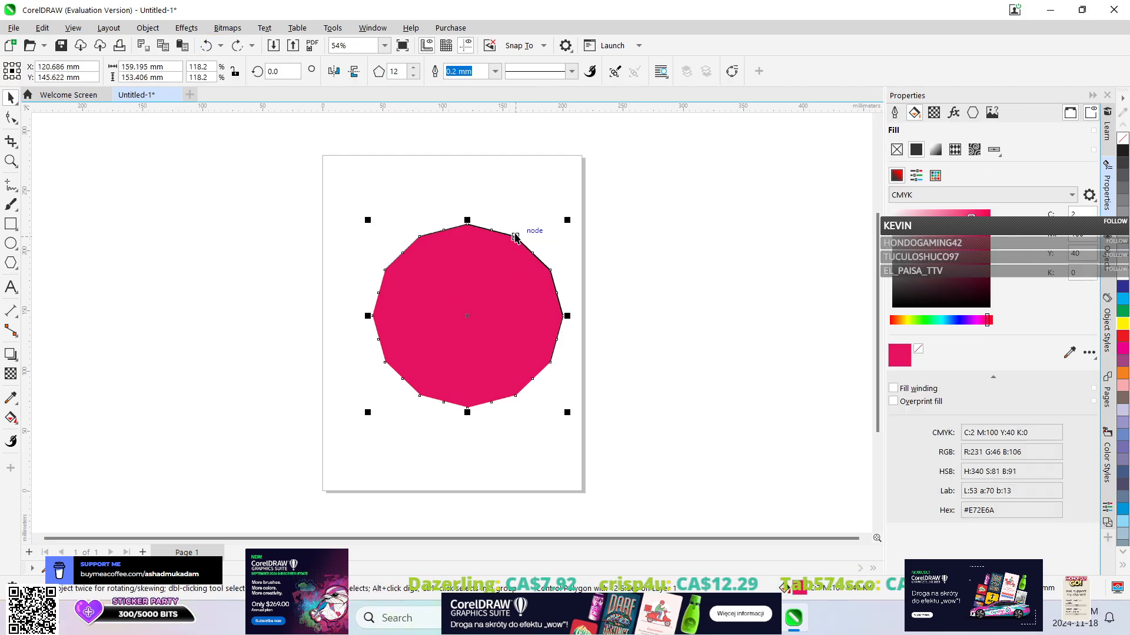
Move the polygon lower on the page, rotate it about 15 degrees and skew it slightly in the vertical direction.
drag(515, 237, 484, 253)
click(488, 292)
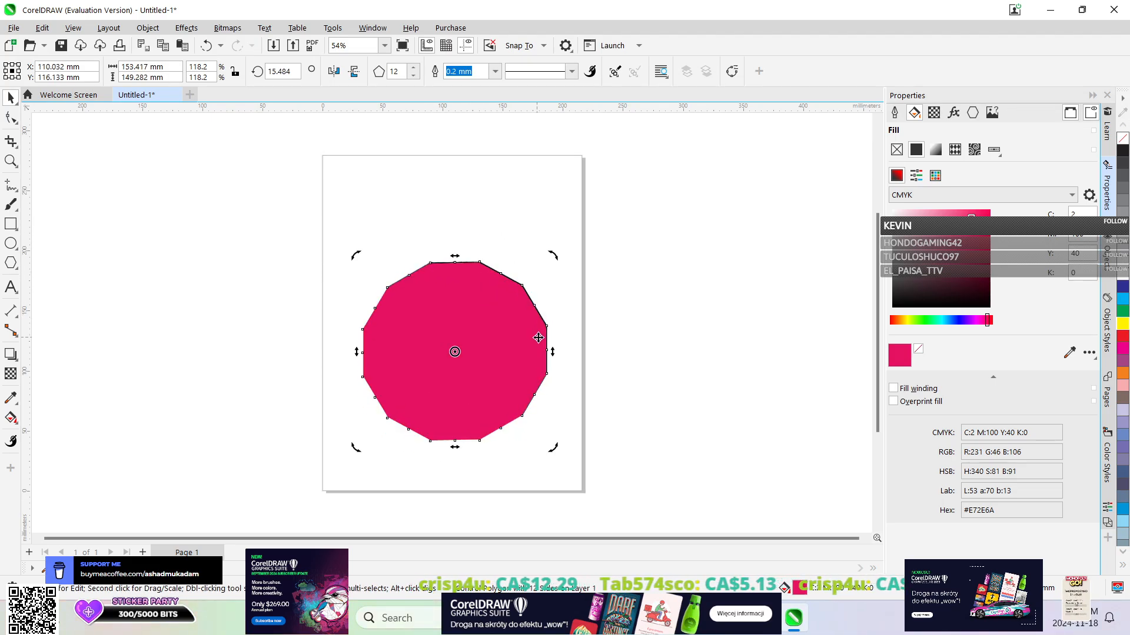
drag(552, 351, 551, 380)
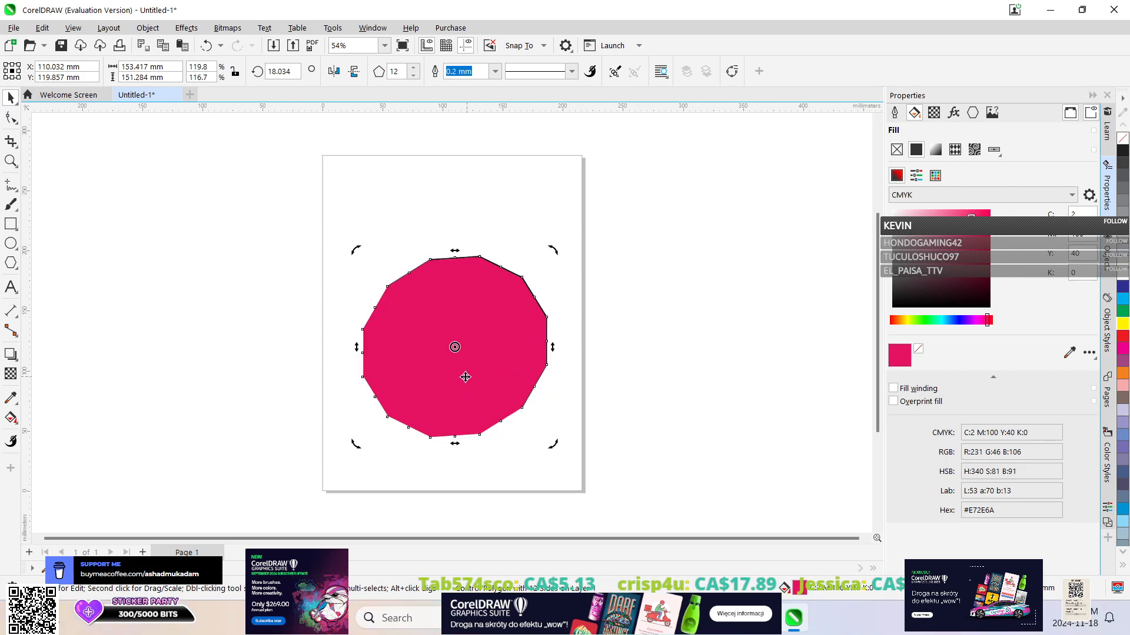
Squeeze the polygon horizontally and reshape it to about 123 mm wide by 151 mm high on the page's left half.
click(529, 328)
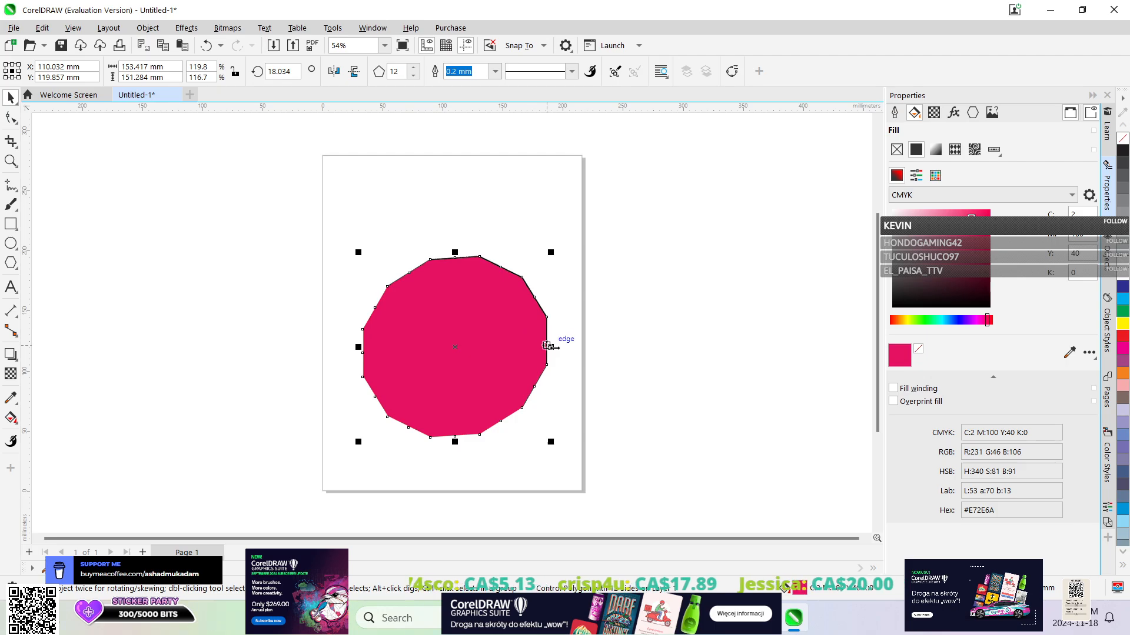
mouse_move(549, 347)
mouse_down()
mouse_move(455, 347)
mouse_move(559, 357)
mouse_up()
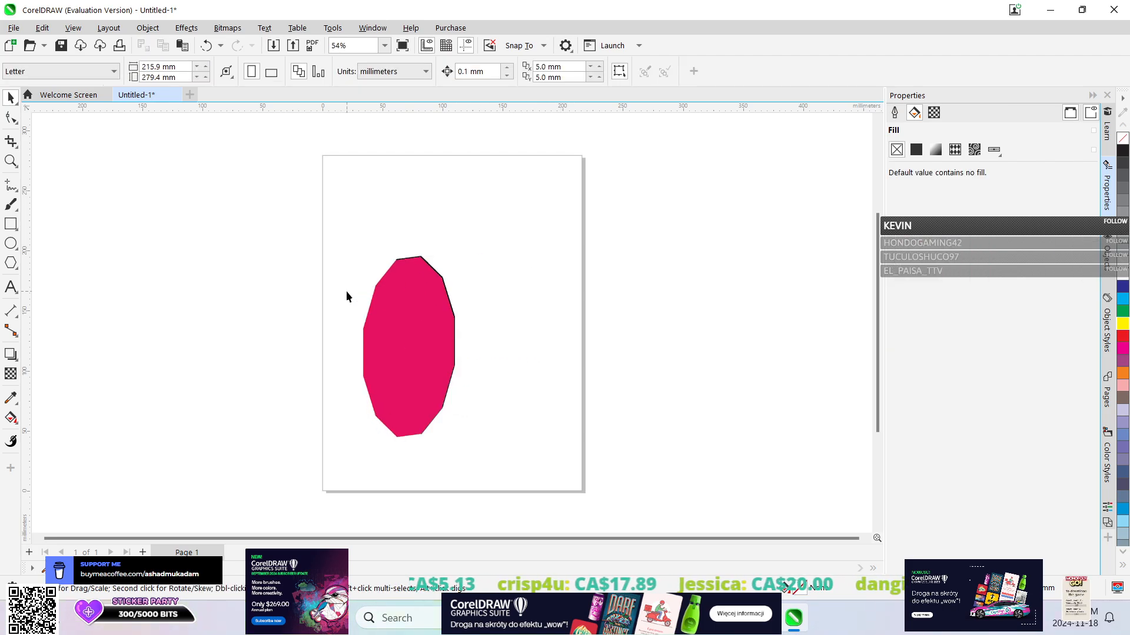
click(447, 327)
drag(459, 347, 417, 340)
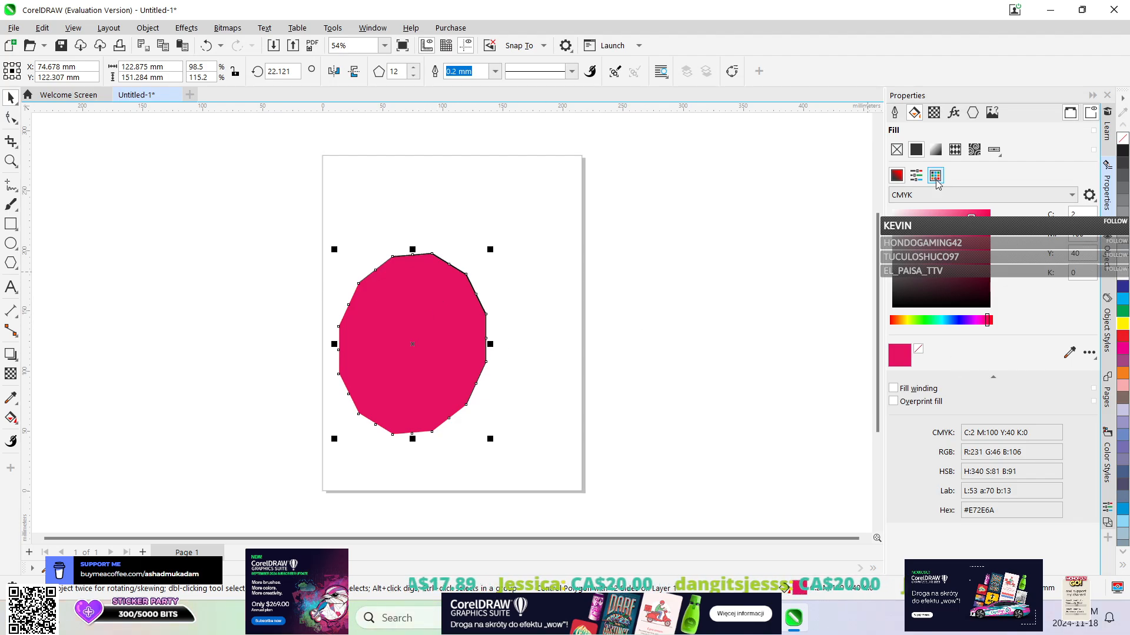
Set the polygon's emboss direction to 60°, trying 85° and 130° first.
click(955, 113)
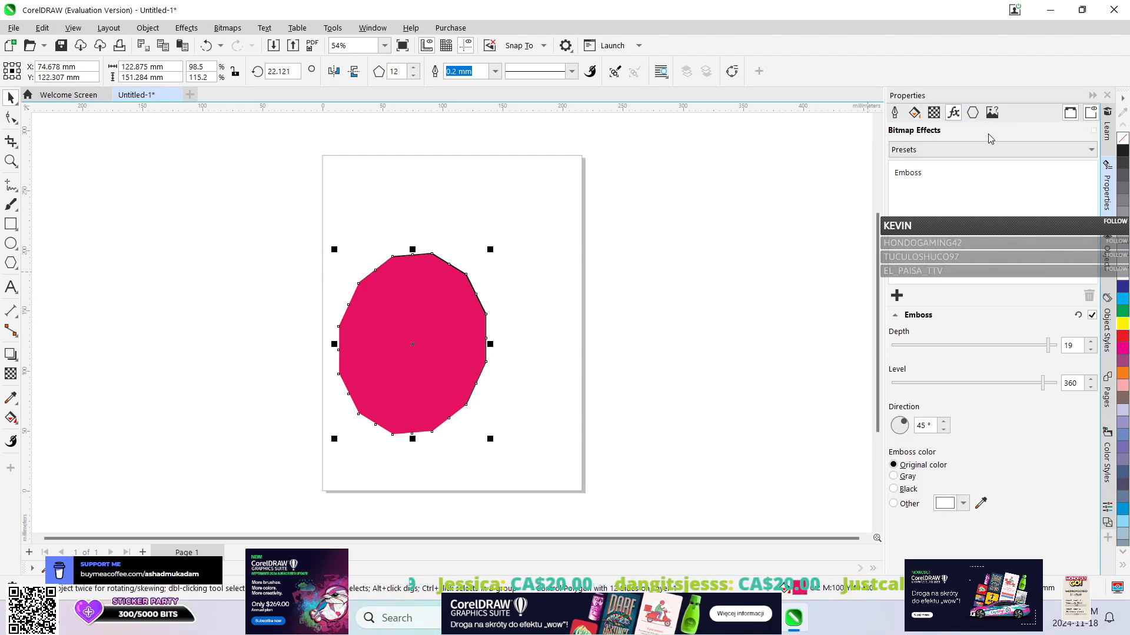
click(943, 423)
click(943, 424)
click(943, 424)
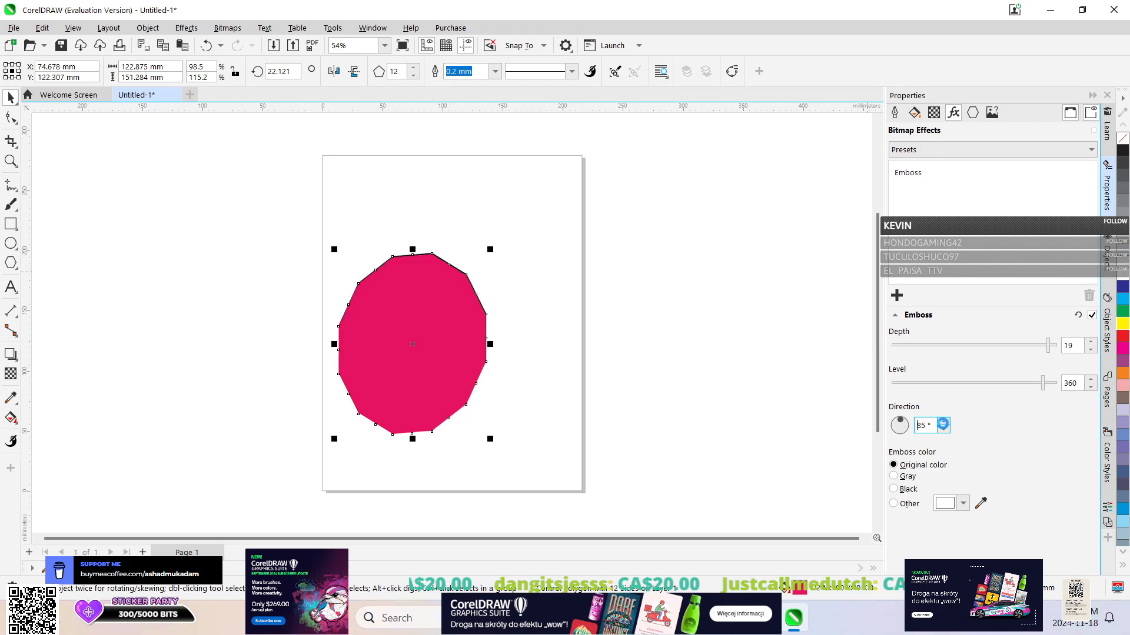
click(943, 424)
click(943, 424)
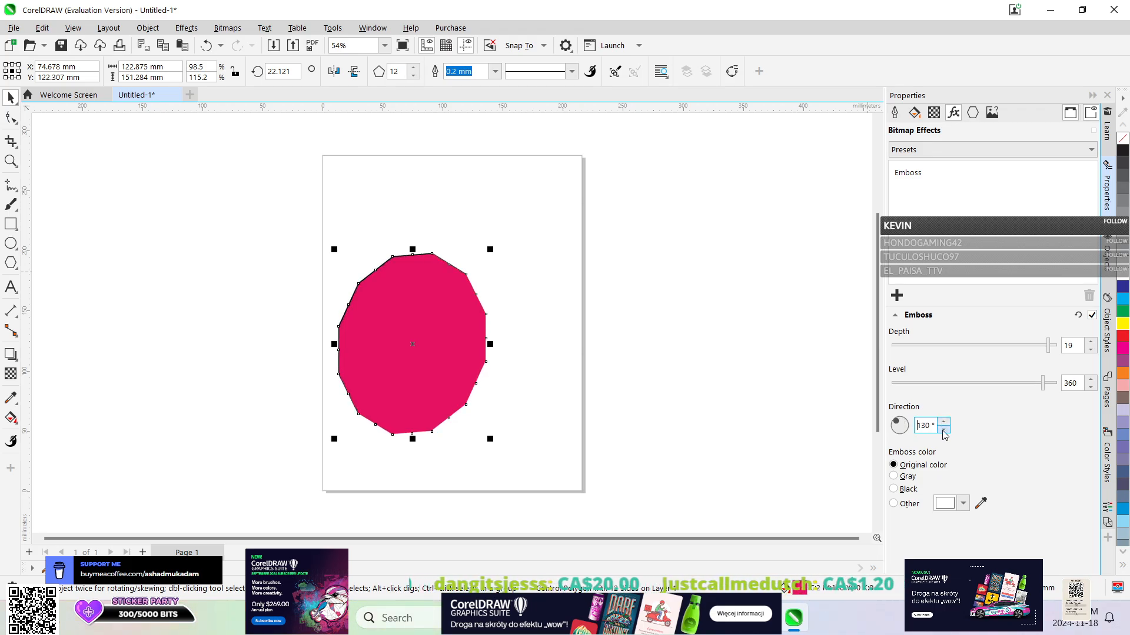
click(943, 430)
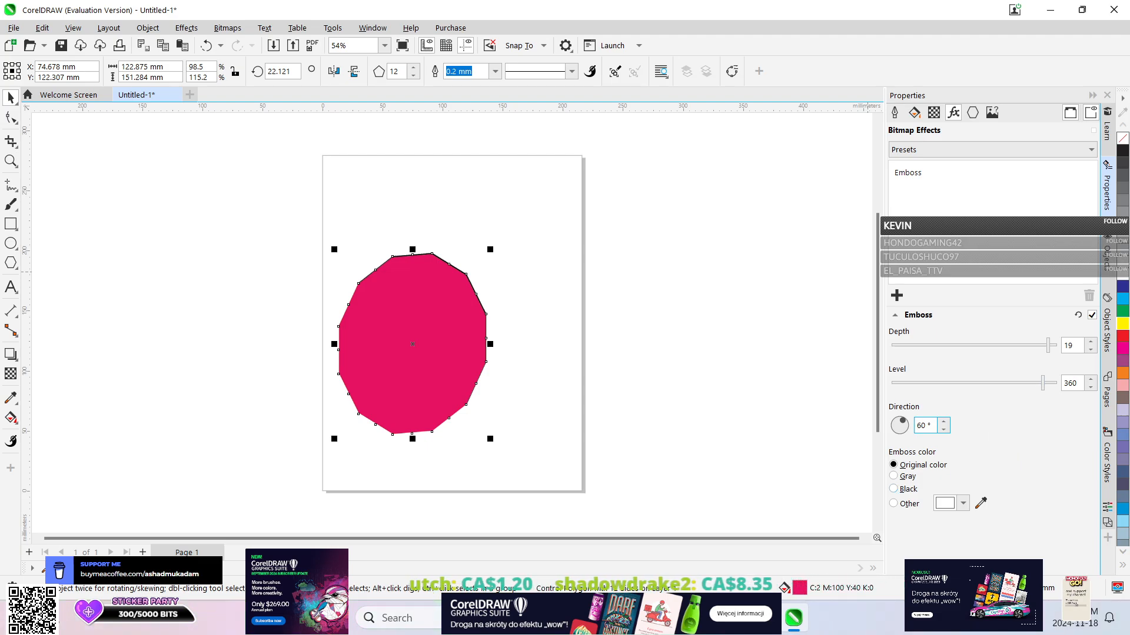
Set the emboss depth to 20 and move the polygon to about X 128 mm, Y 152 mm.
double_click(1071, 345)
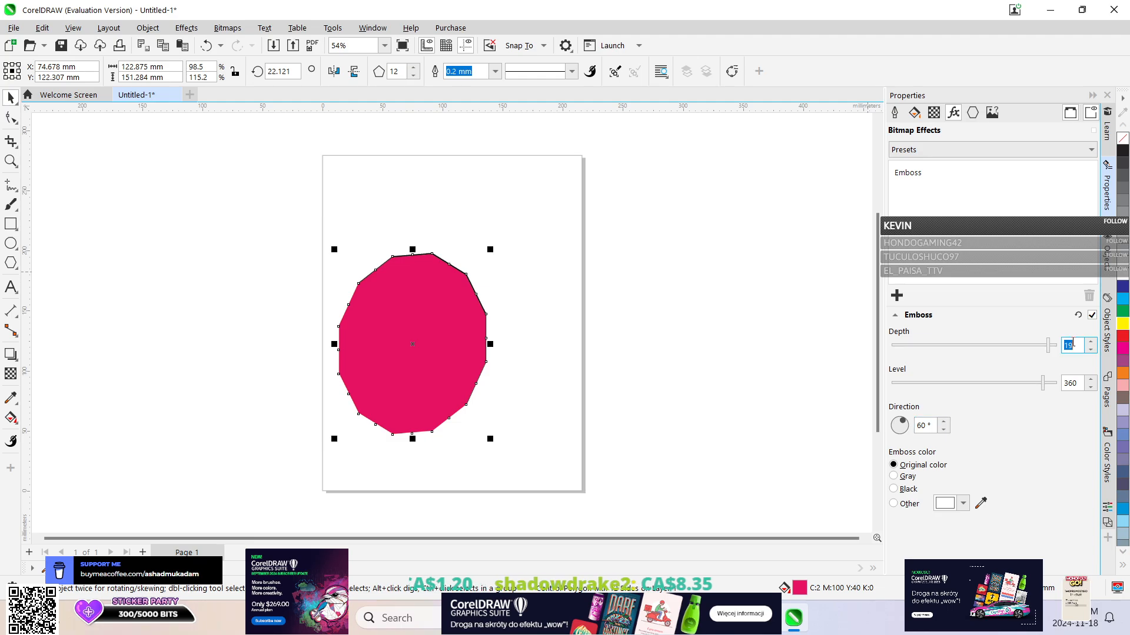
text(70)
key(Return)
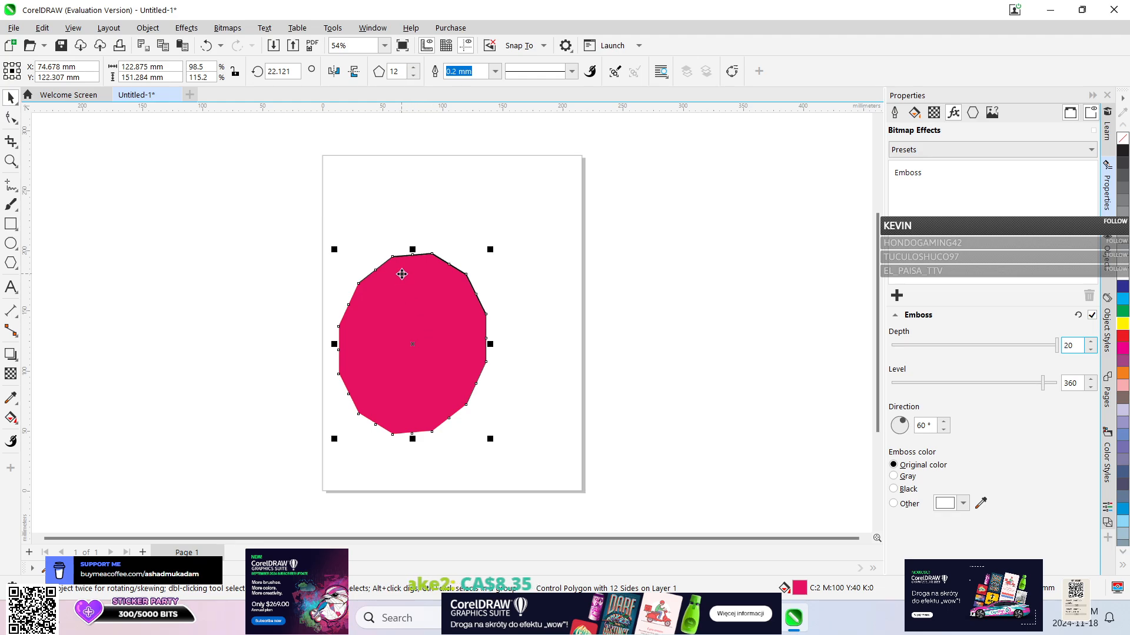
drag(402, 274, 465, 238)
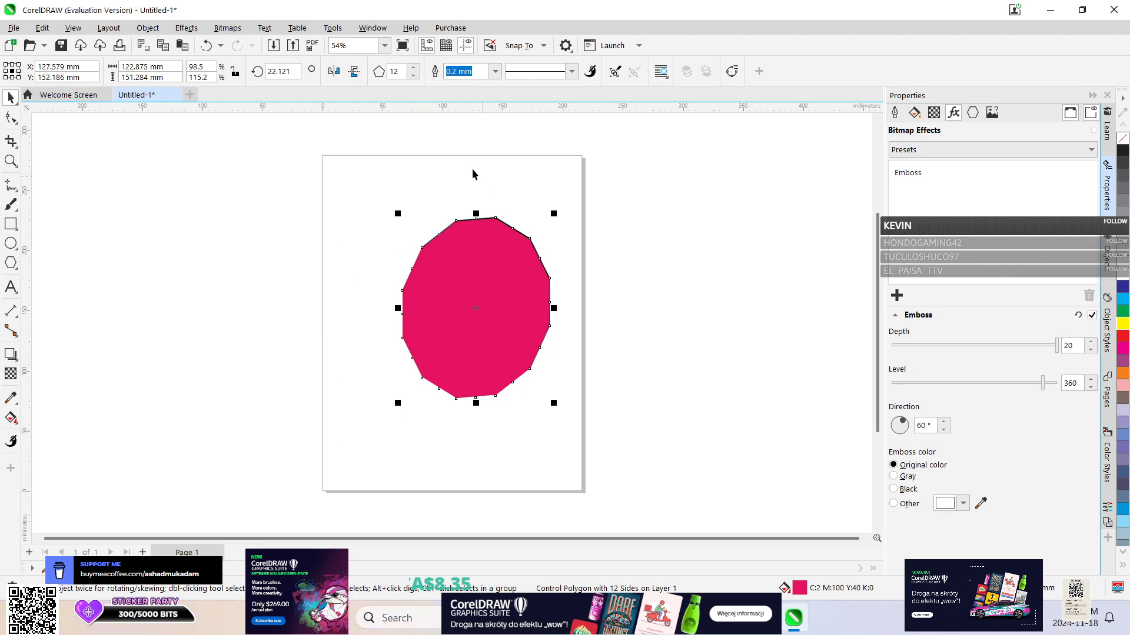
Close the drawing without saving and create a new document with the CorelDRAW Default preset, 215.9 × 279.4 mm, CMYK, 300 dpi.
click(175, 95)
click(564, 341)
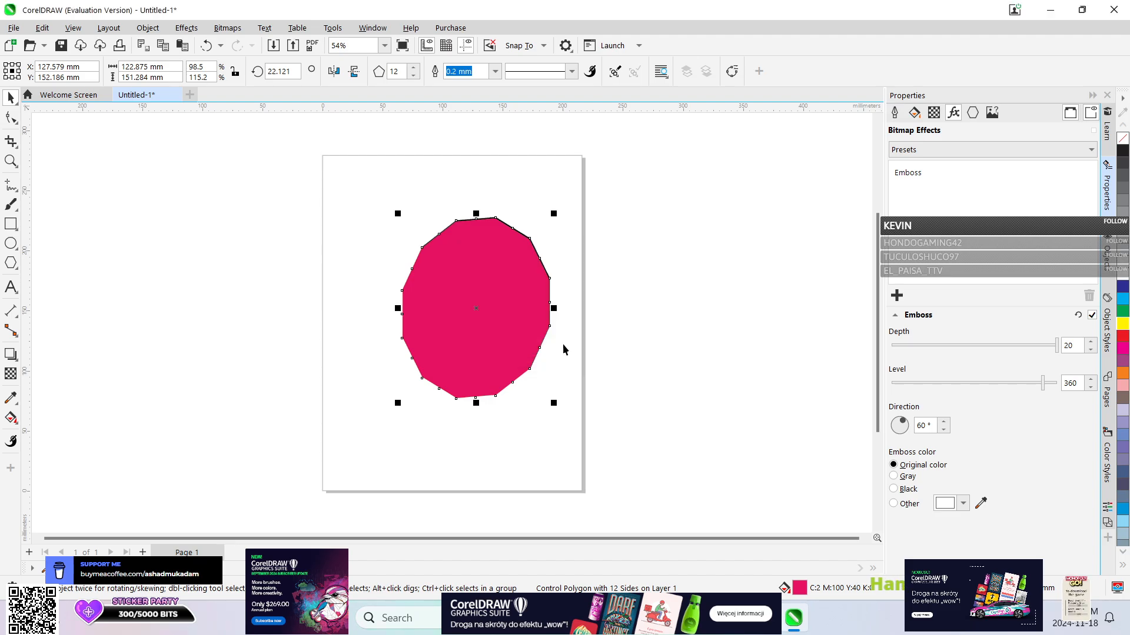
click(254, 172)
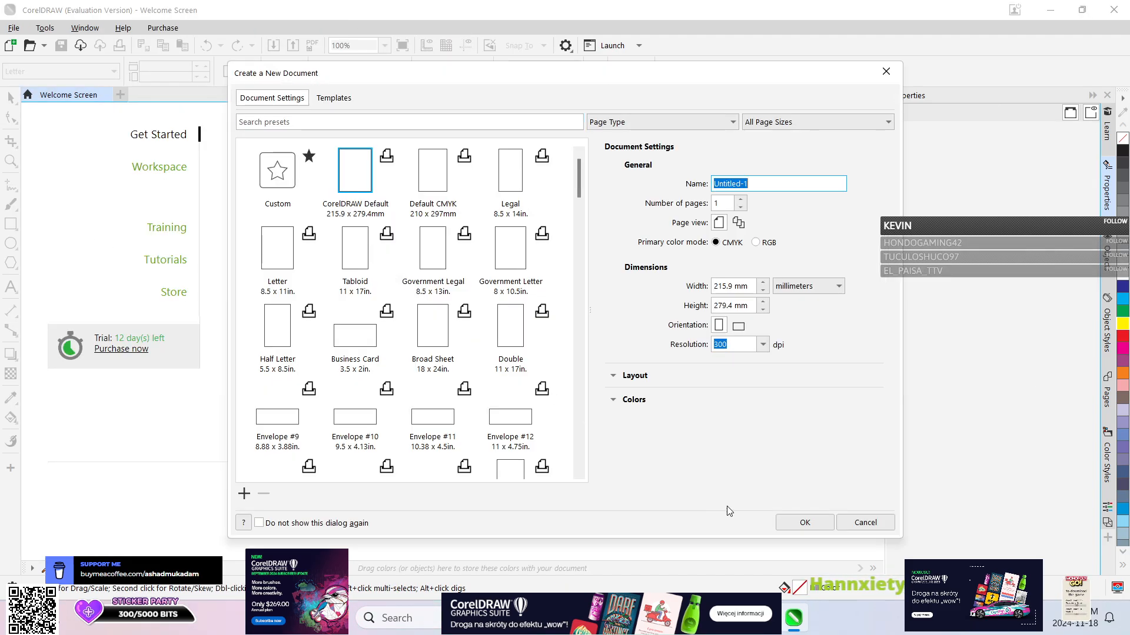
click(797, 522)
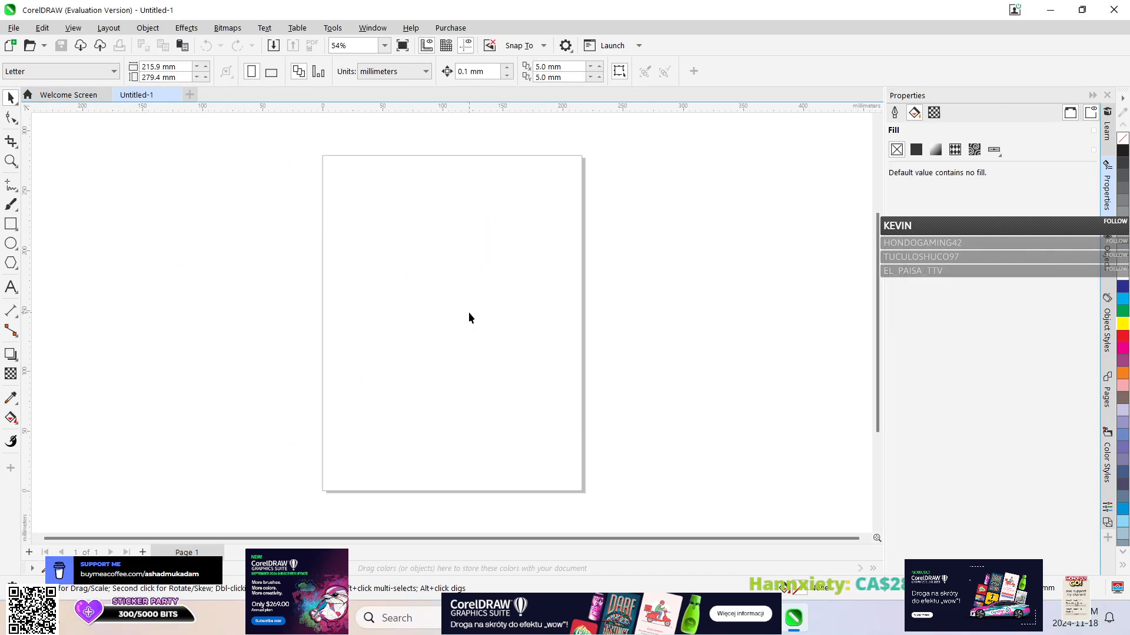
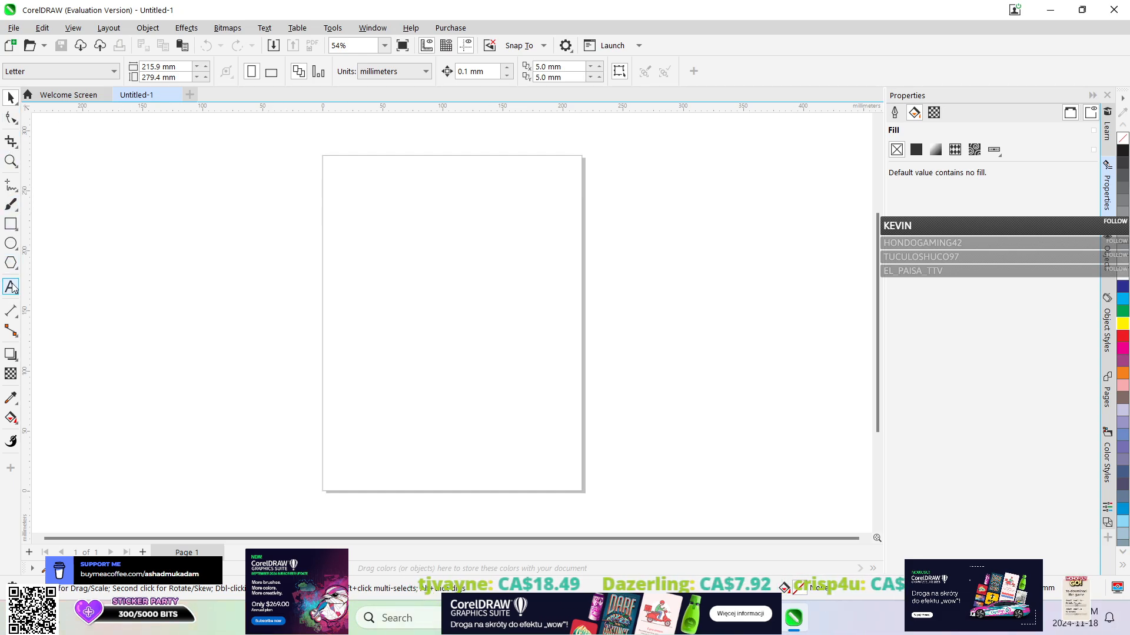
Add a paragraph text frame about 182 mm wide by 80 mm high across the middle of the page, containing "Test".
key(F8)
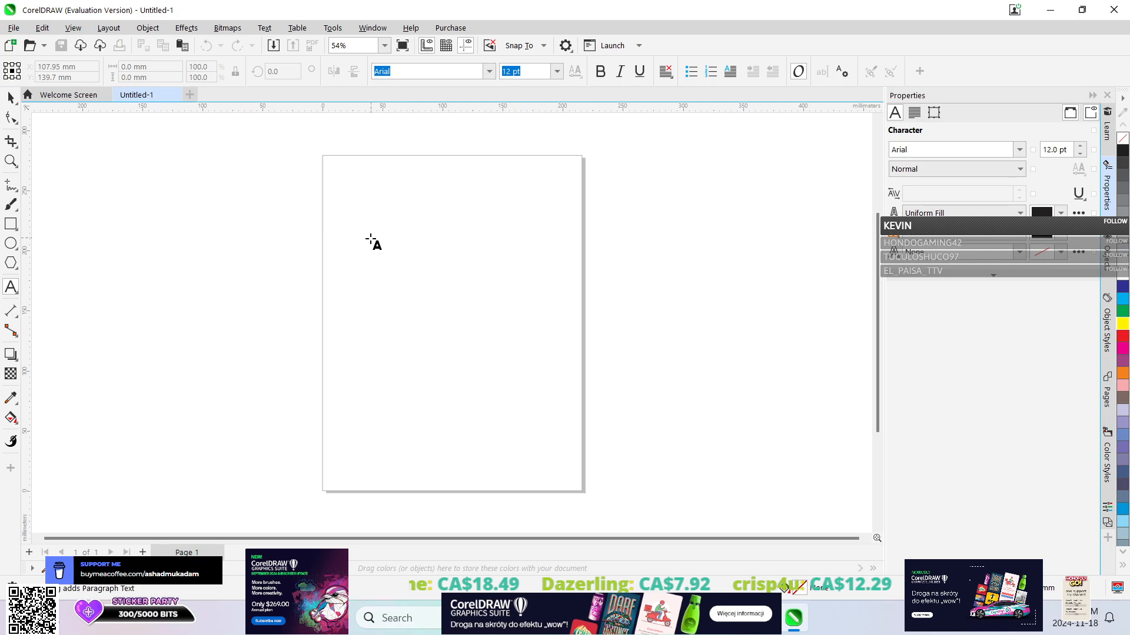
drag(351, 244, 571, 342)
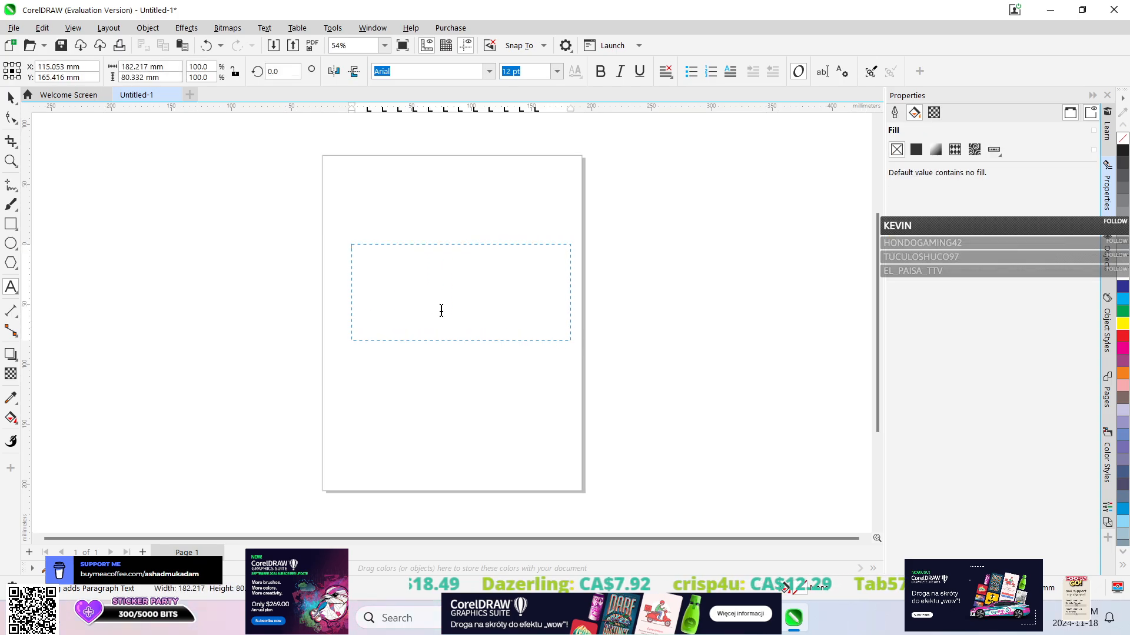
click(447, 302)
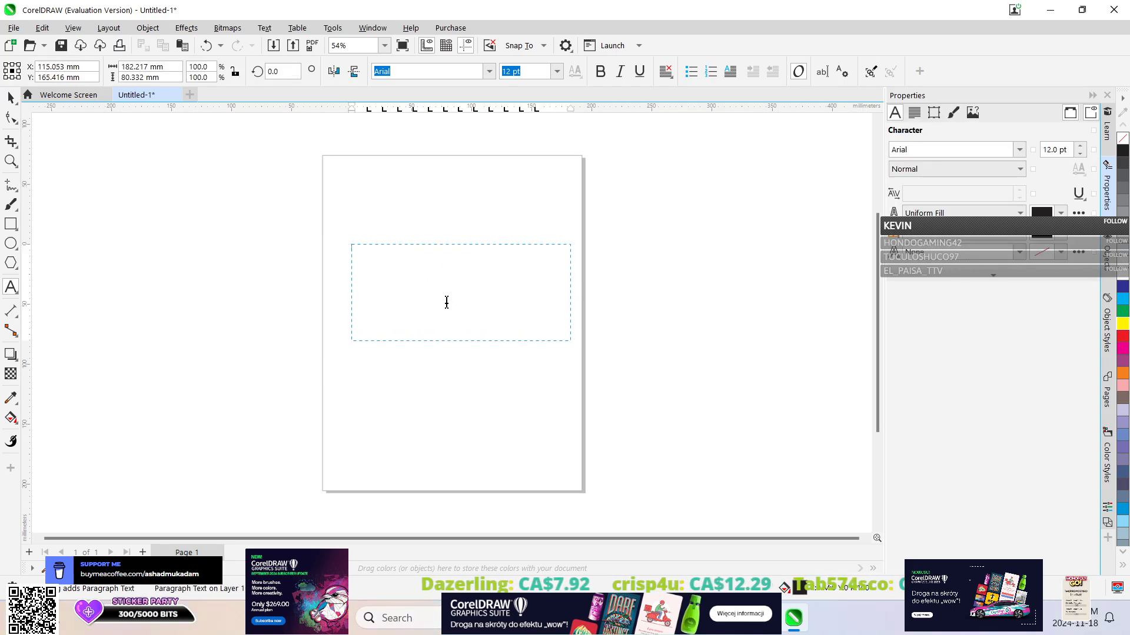
text(Test)
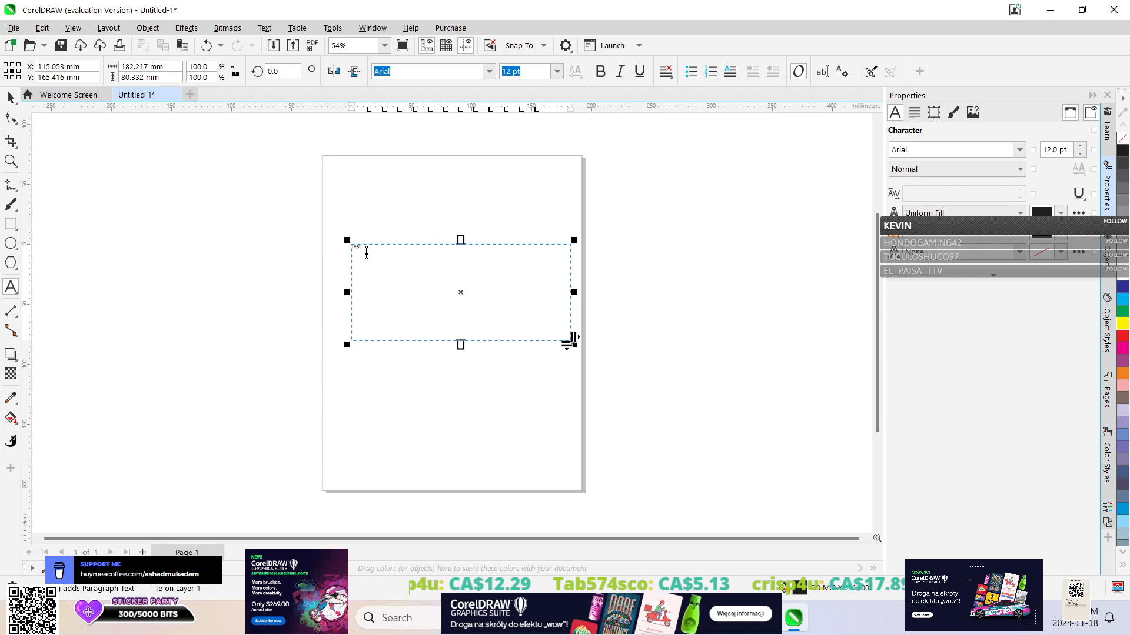
Set the font size of the word "Test" to 100 pt, trying 60 pt first.
drag(366, 253, 241, 188)
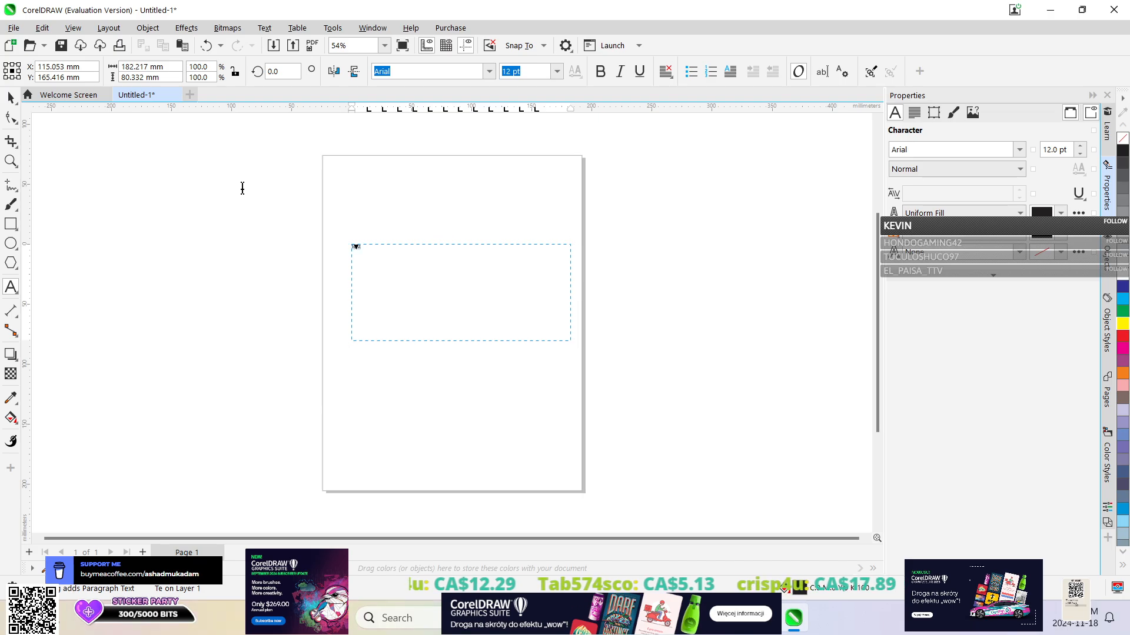
double_click(1059, 149)
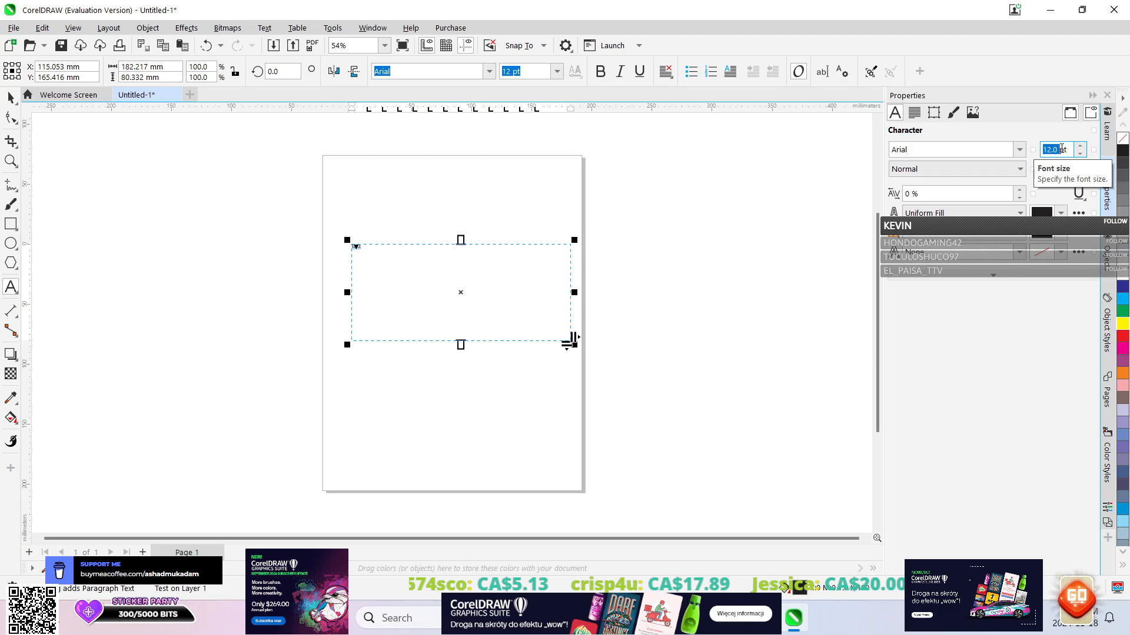
text(60)
key(Return)
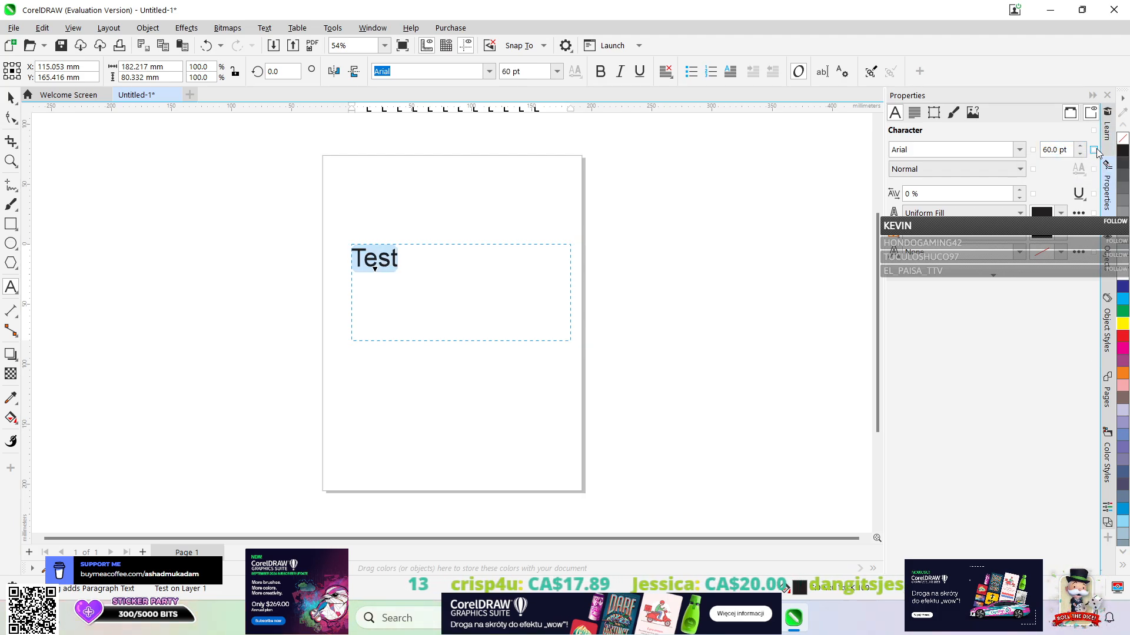
double_click(1050, 150)
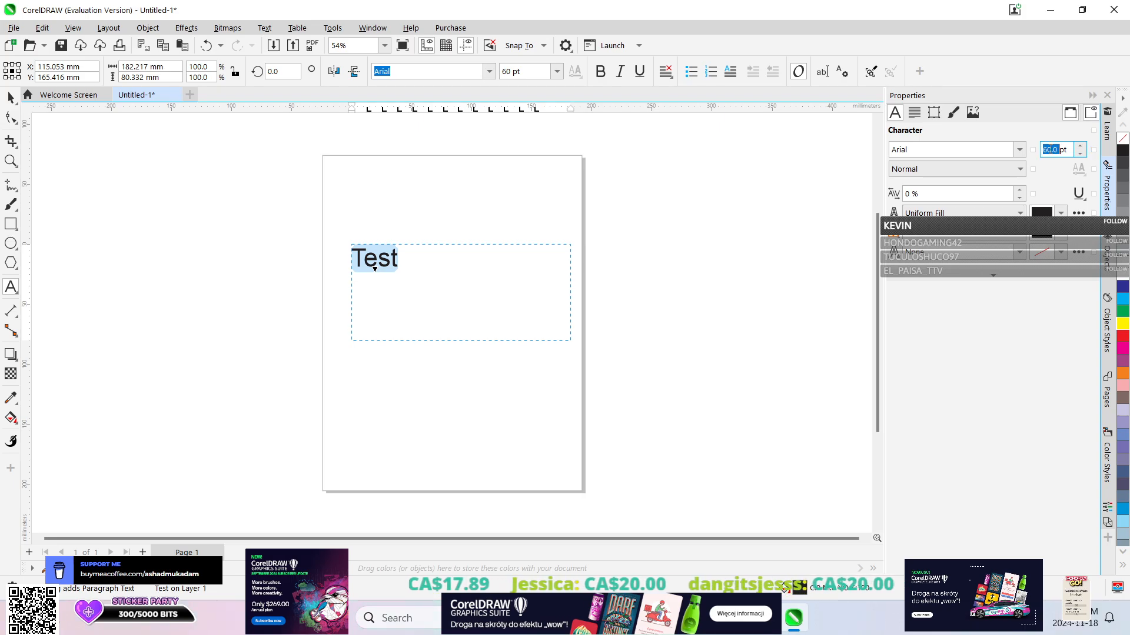
text(100)
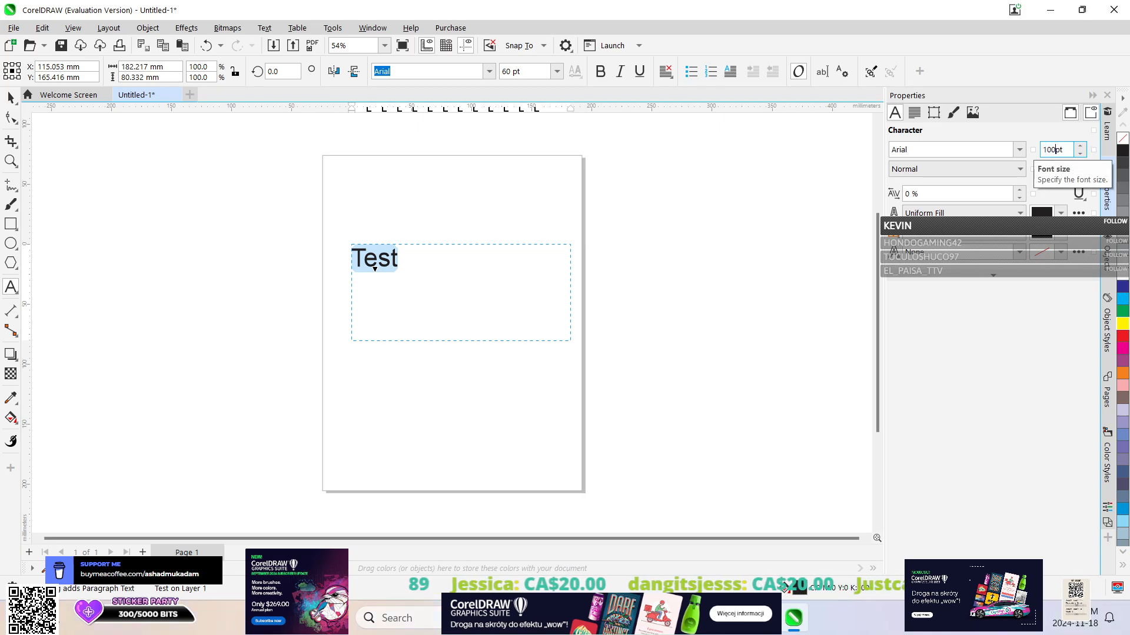
key(Return)
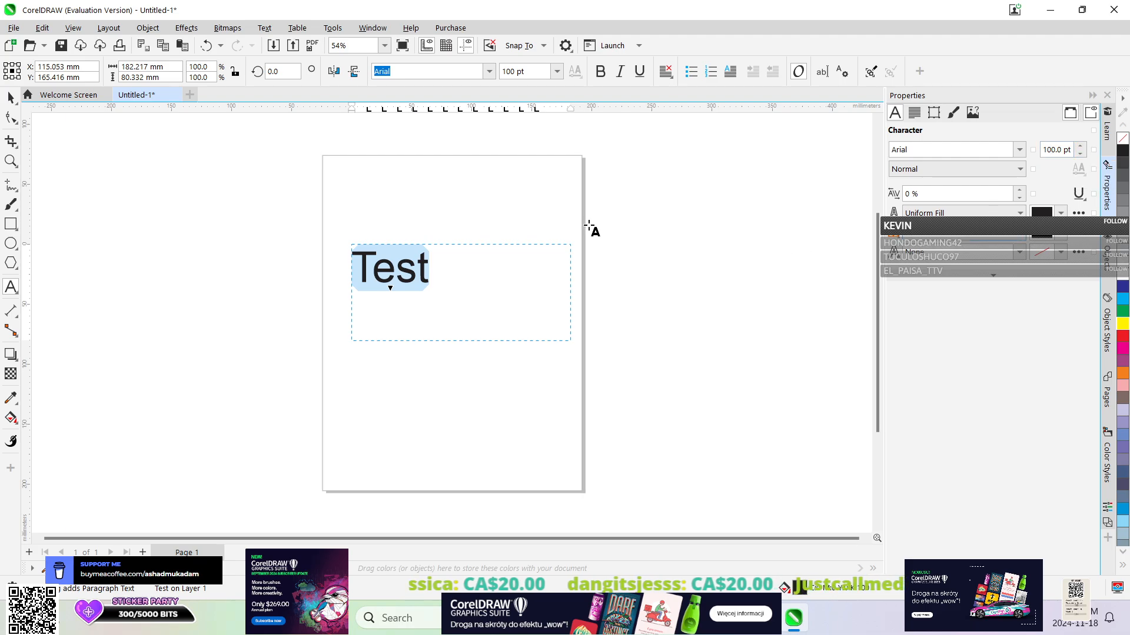
click(479, 333)
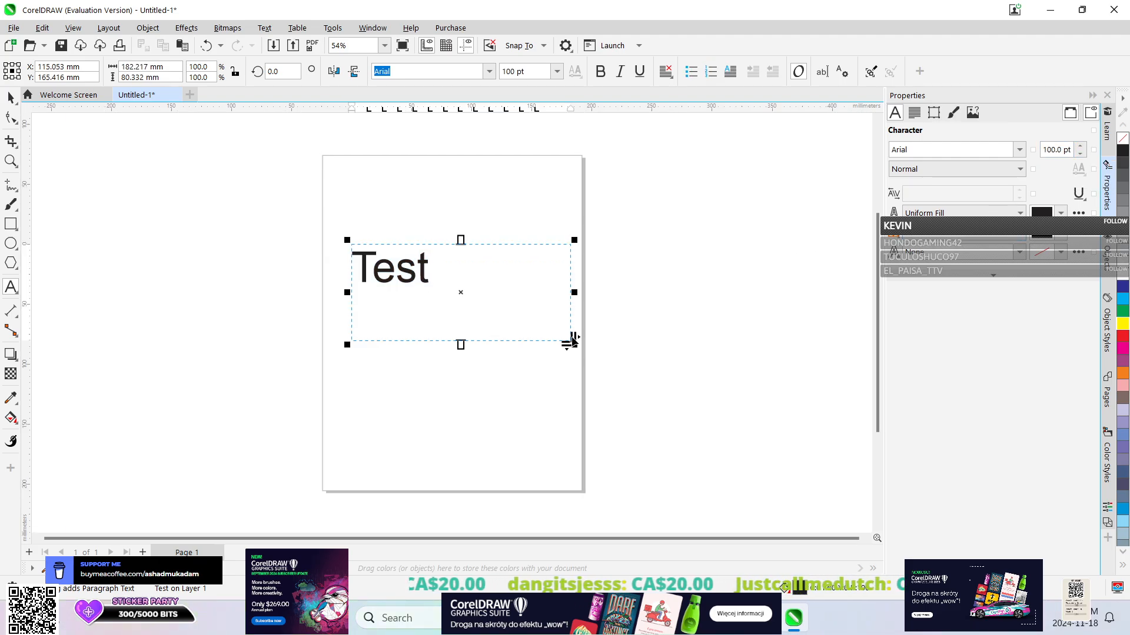
Shrink the text frame to about 68 mm wide by 42 mm high and move it to about X 89 mm, Y 157 mm.
click(11, 97)
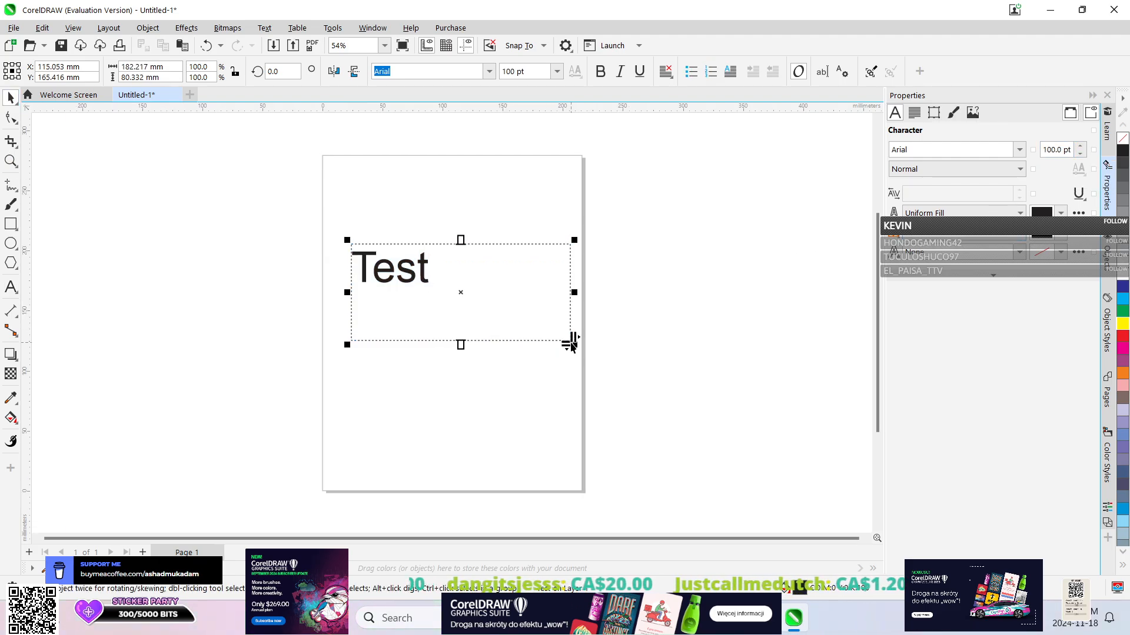
drag(571, 342, 476, 274)
click(476, 274)
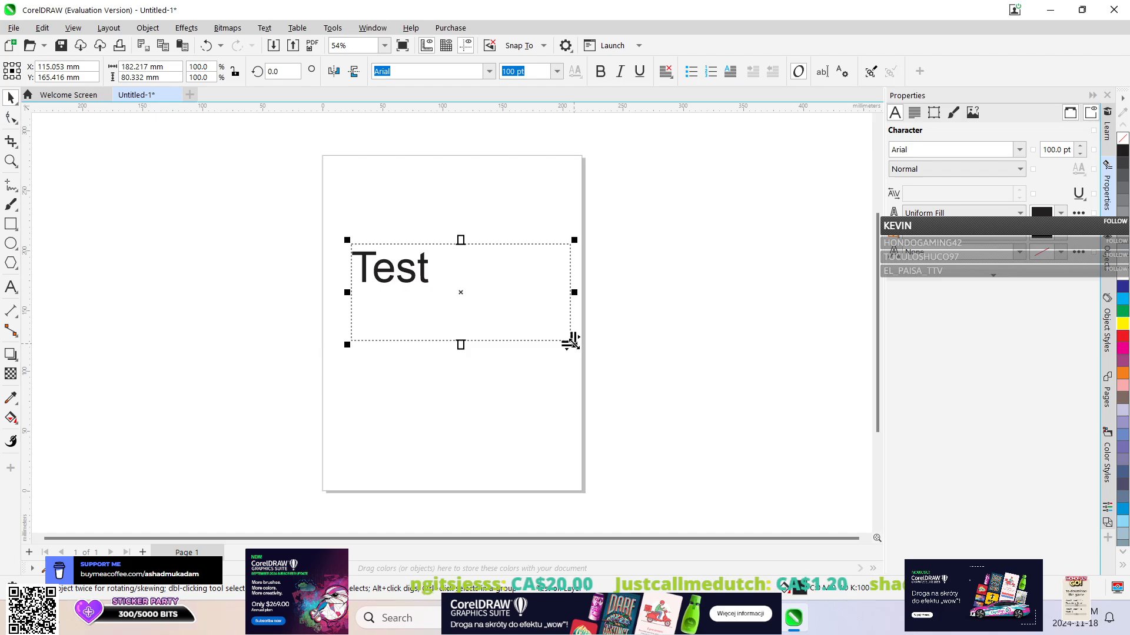
drag(572, 341, 478, 323)
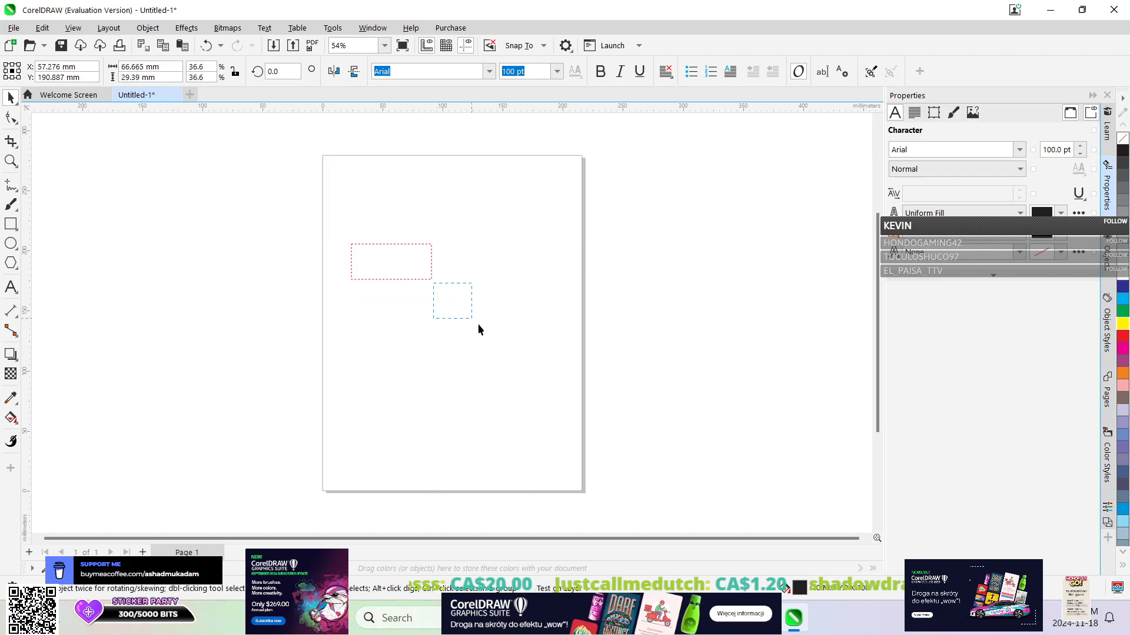
click(361, 256)
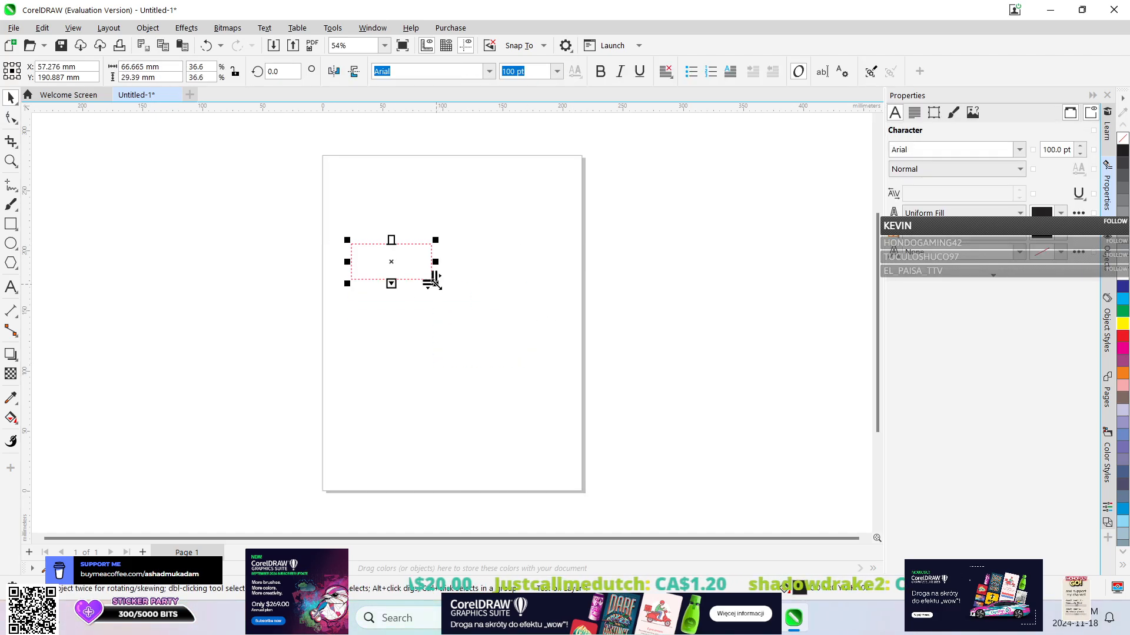
drag(431, 277, 467, 382)
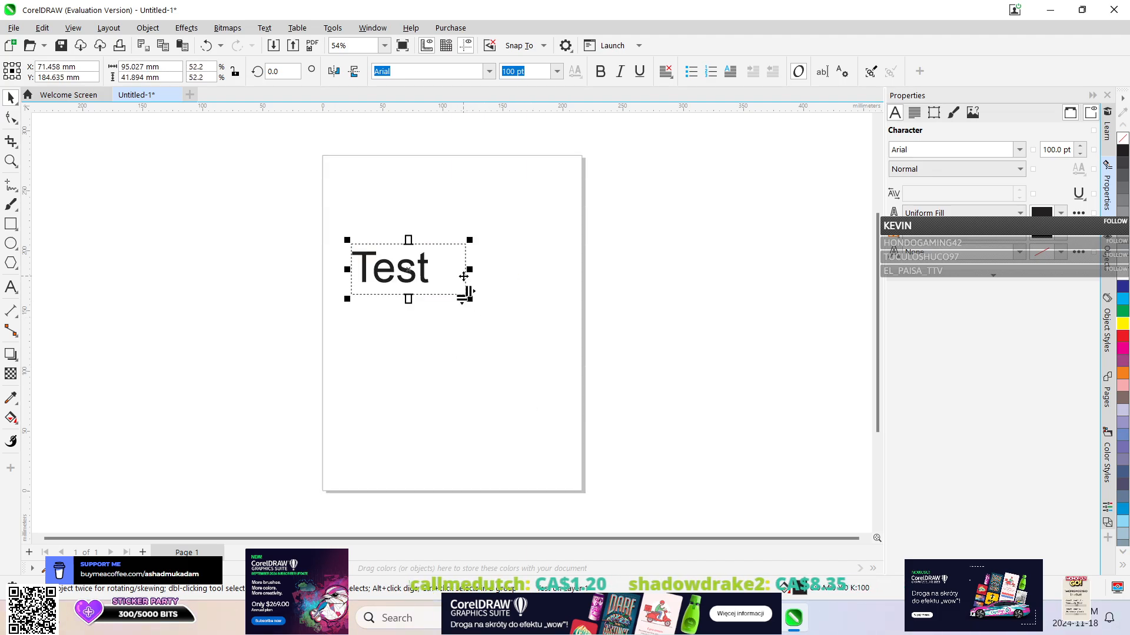
drag(471, 270, 429, 307)
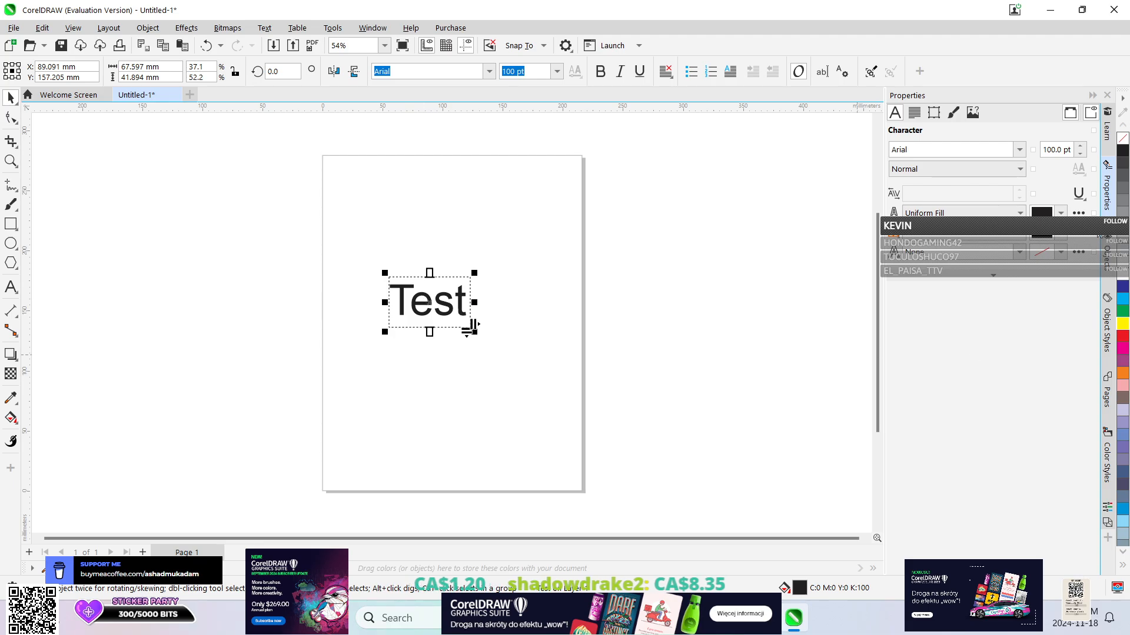
Set the text style to Bold-Italic and widen the frame to about 93 mm so the whole word fits.
click(1020, 170)
click(942, 221)
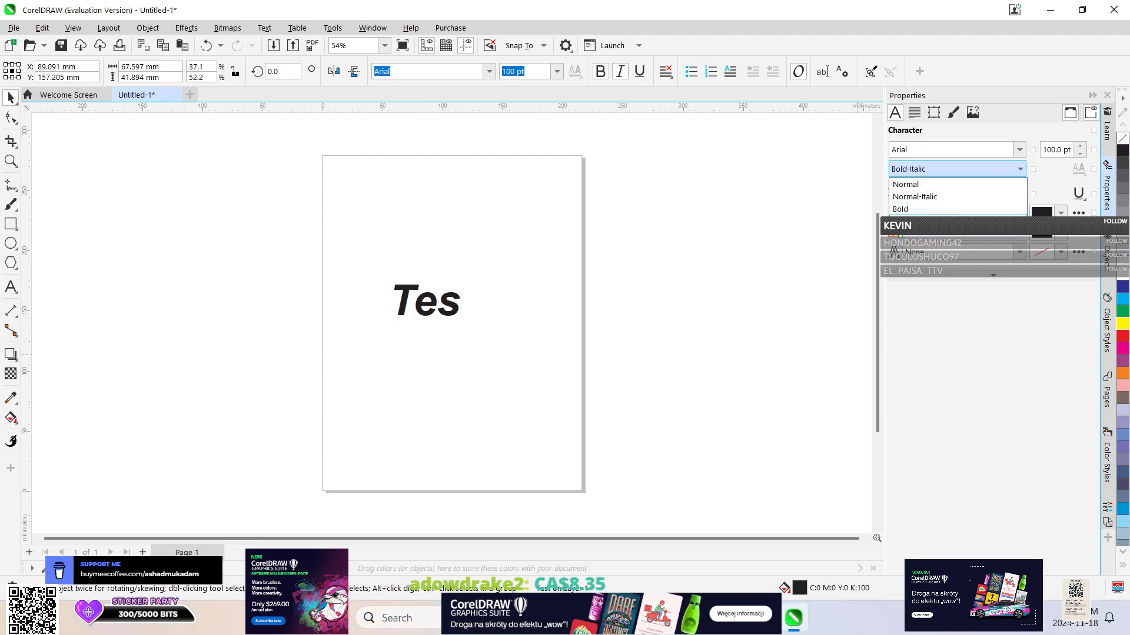
text(t)
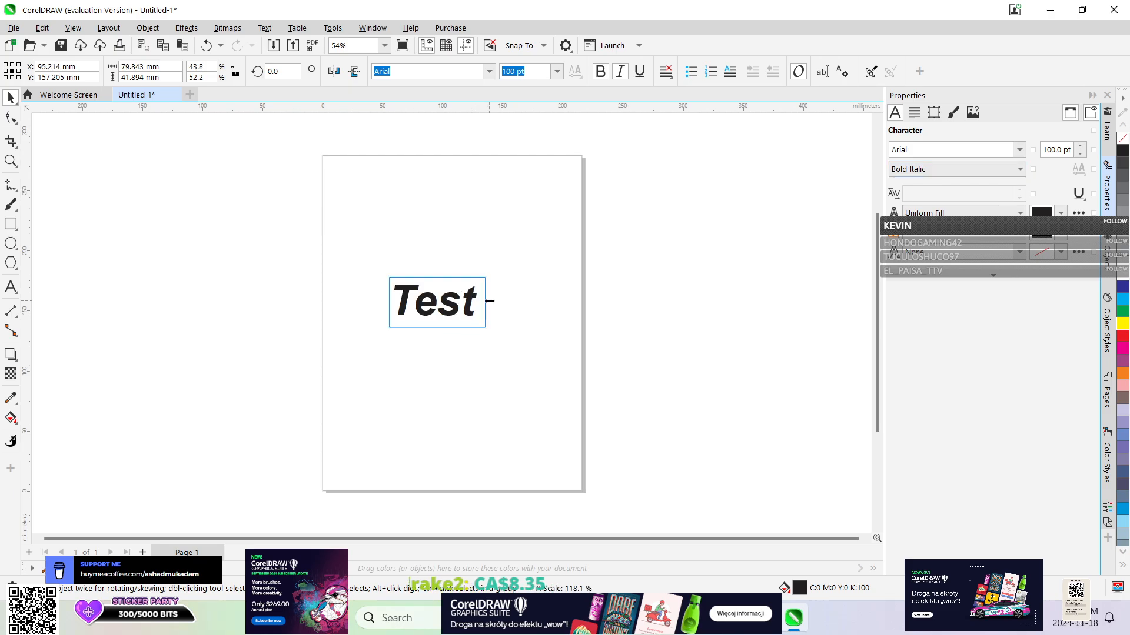
key(Escape)
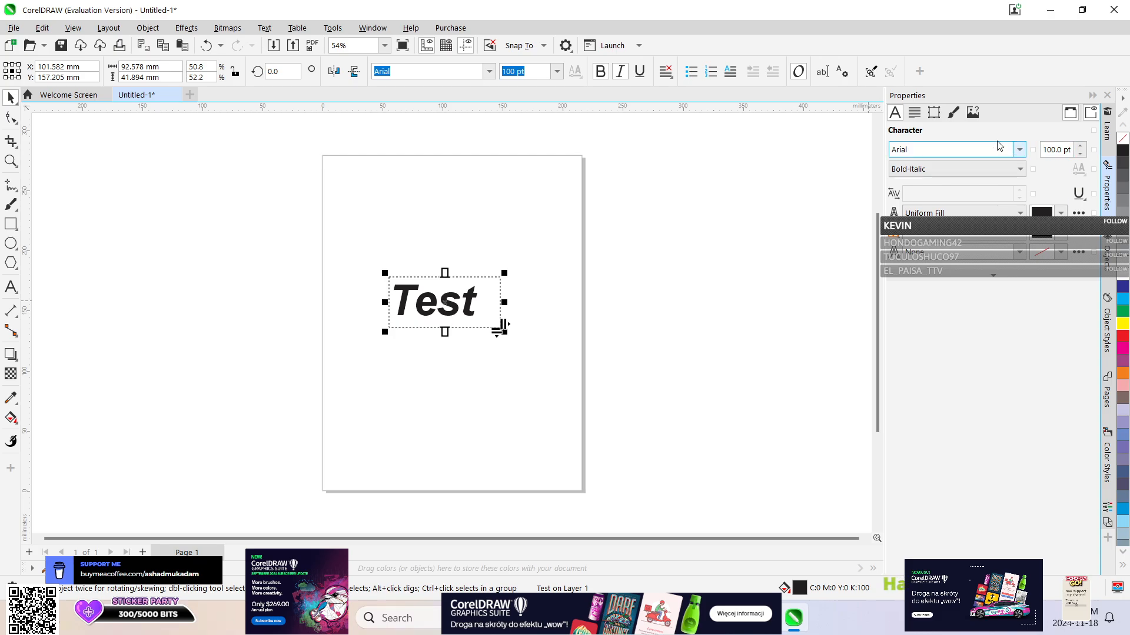
Centre the text horizontally in its frame and give the frame a red background colour.
click(913, 115)
click(934, 149)
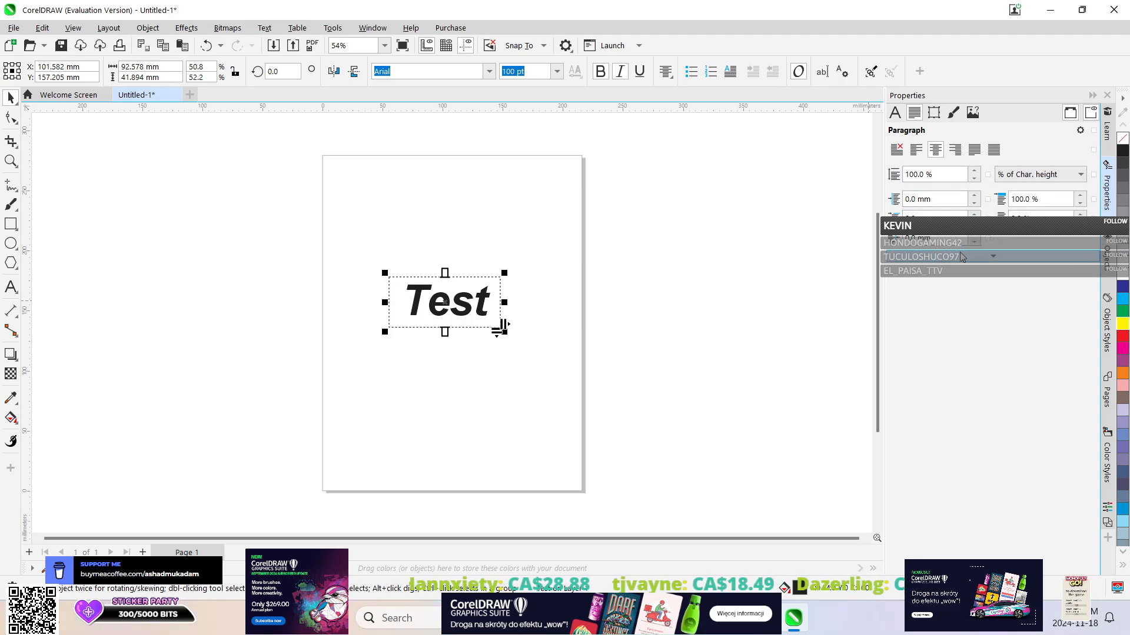
click(933, 112)
click(936, 151)
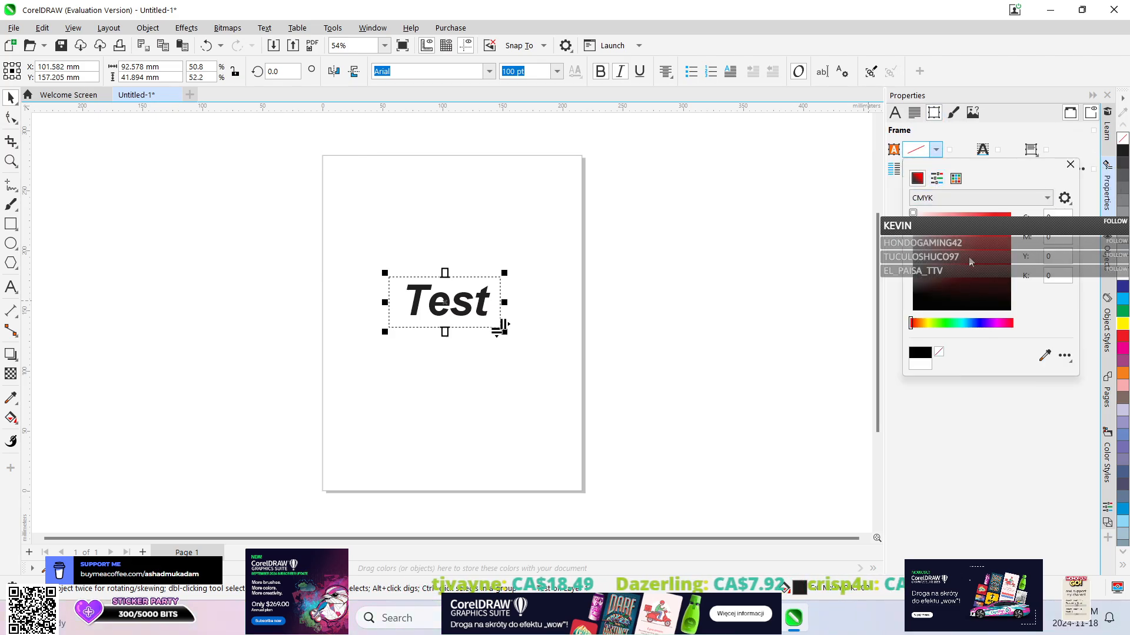
drag(963, 245, 1007, 217)
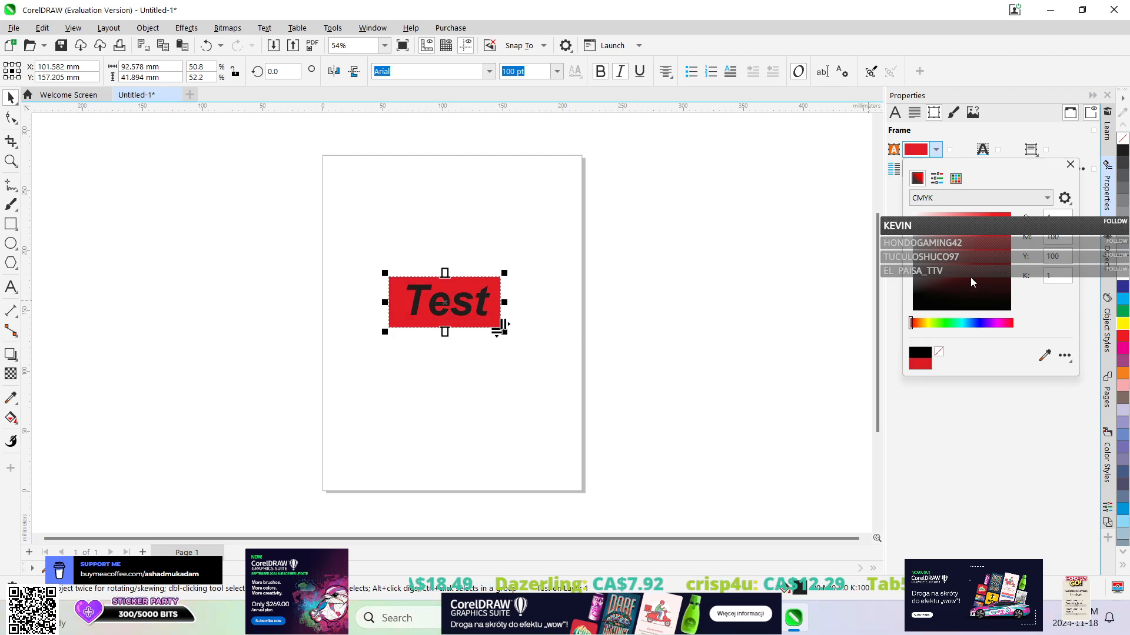
click(936, 150)
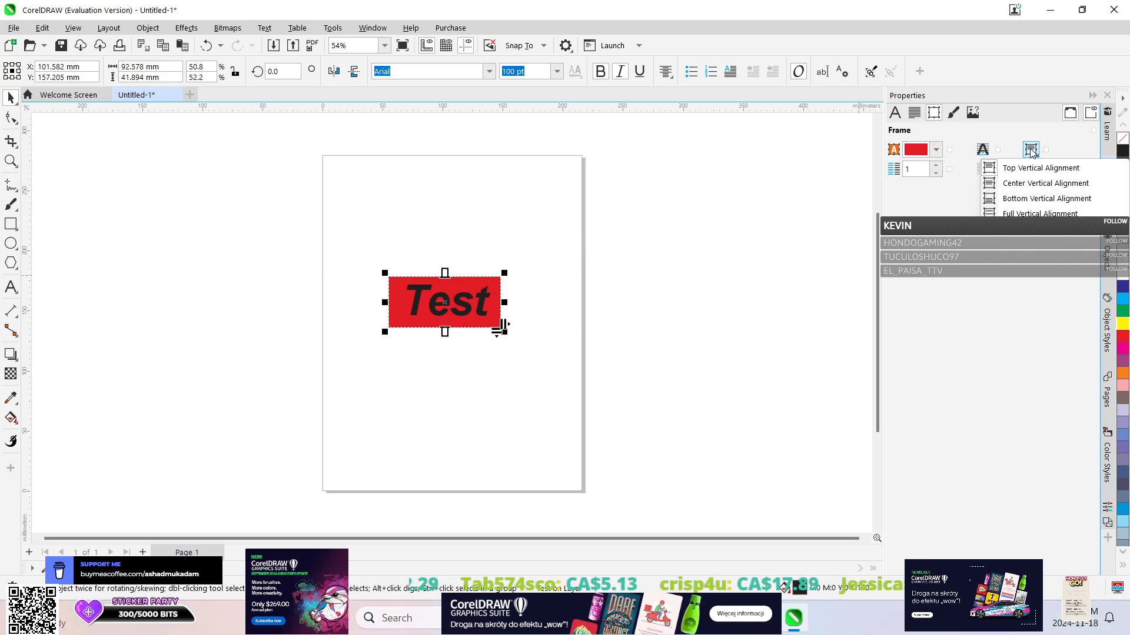
Apply Center Vertical Alignment to the text and make its frame about 150 mm wide, placed at about X 96 mm, Y 165 mm.
click(1029, 187)
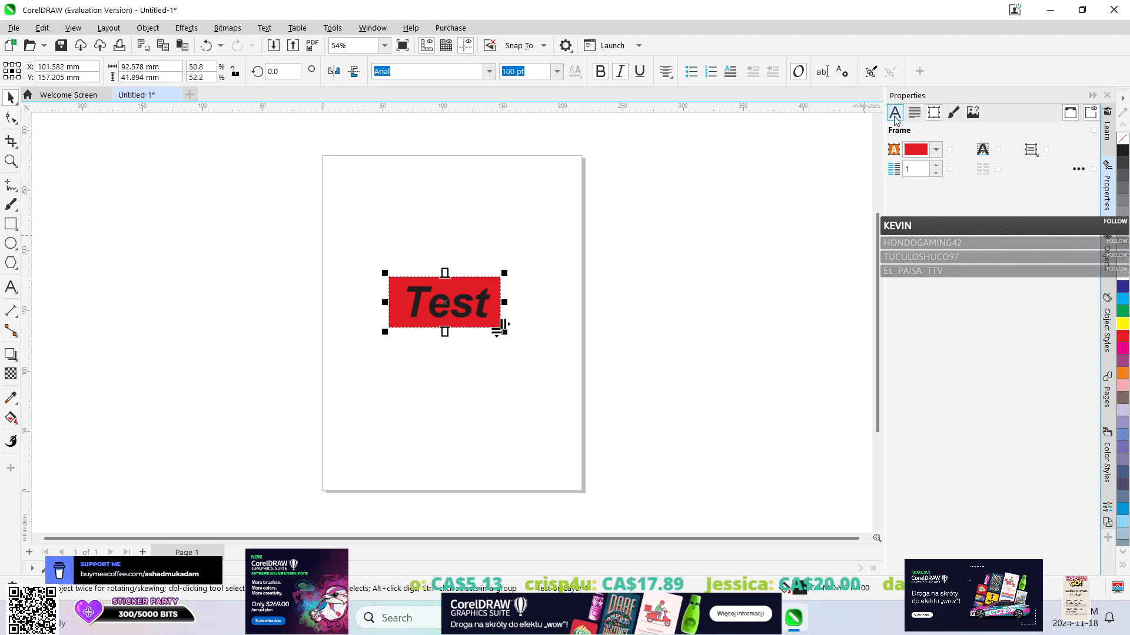
click(914, 112)
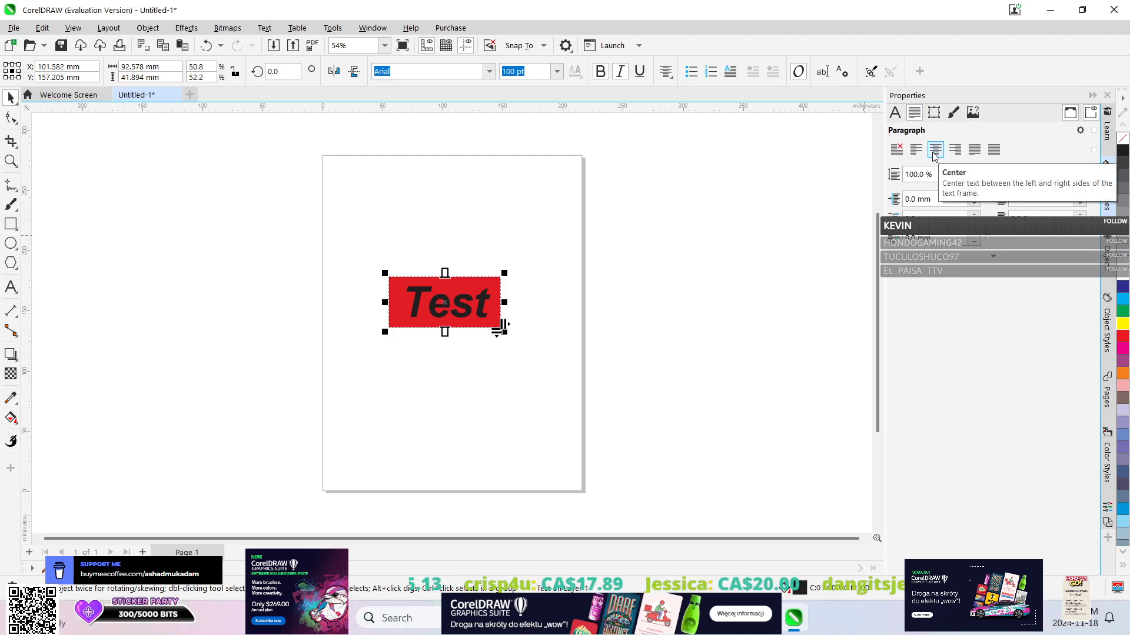
click(895, 113)
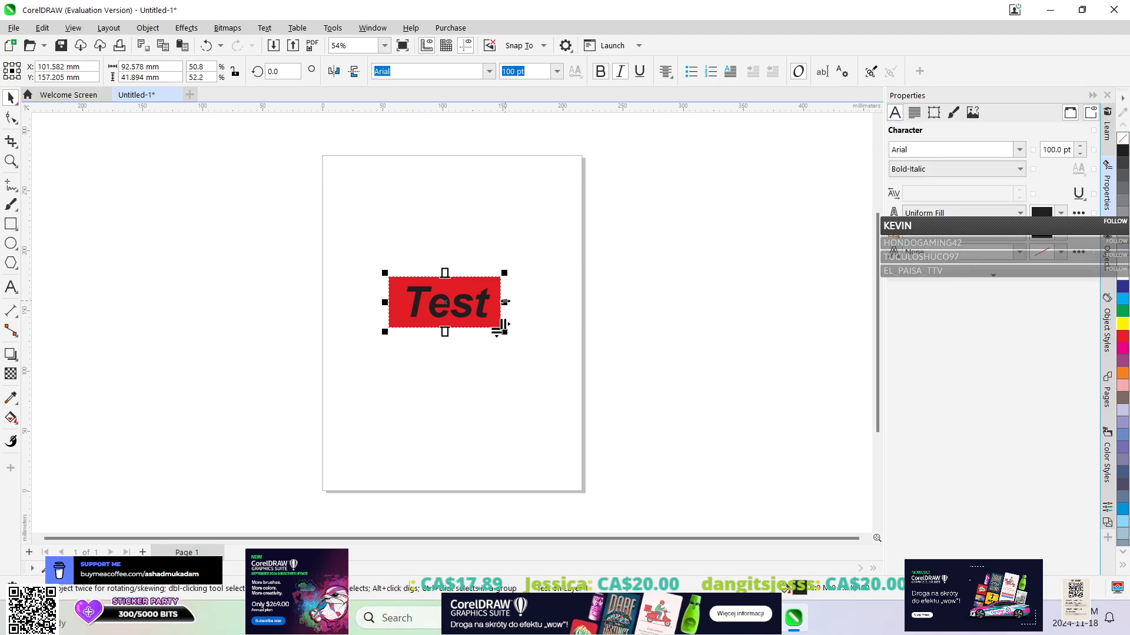
drag(504, 301, 570, 297)
drag(479, 302, 435, 288)
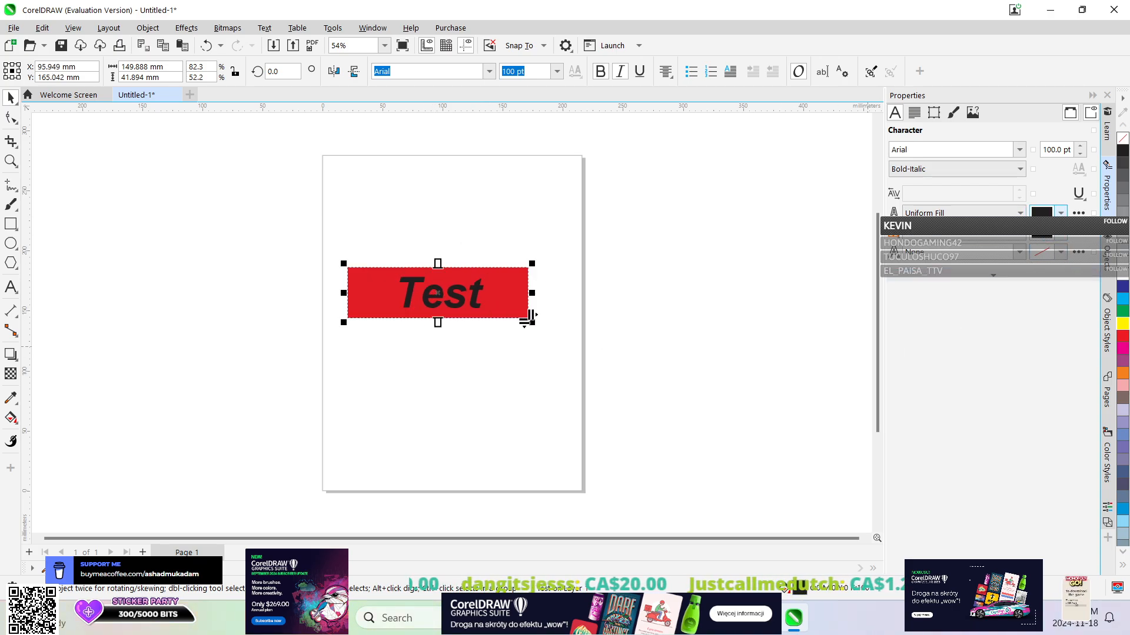
Try the 2 Color Pattern, Vector Pattern and Bitmap Pattern as background fills behind the characters of "Test".
click(1019, 252)
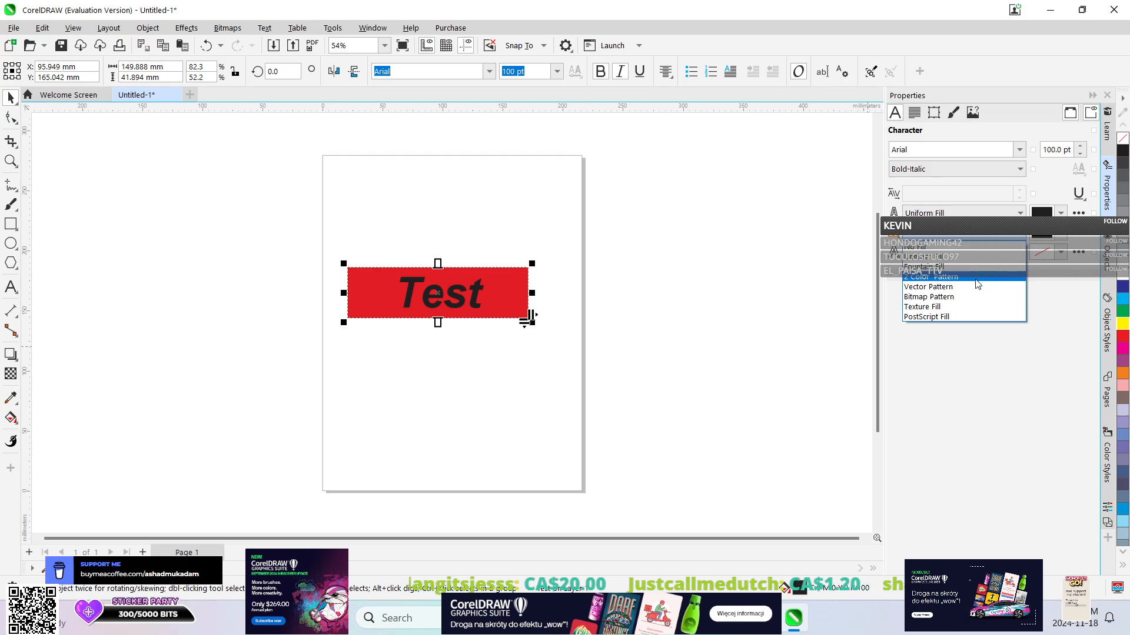
click(963, 283)
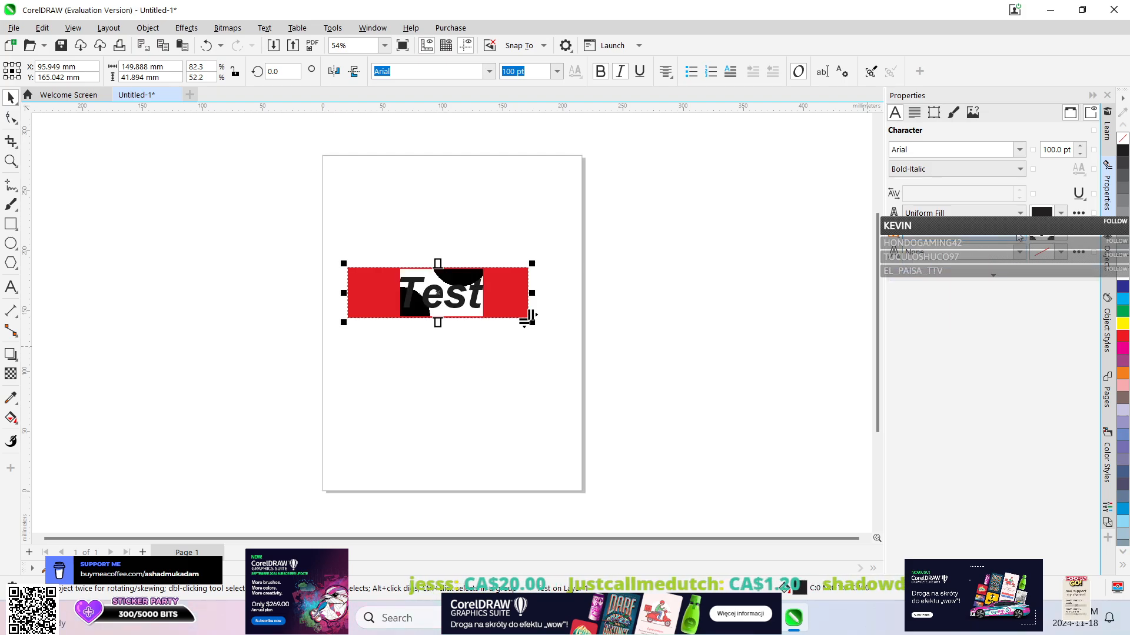
click(1056, 238)
click(1057, 238)
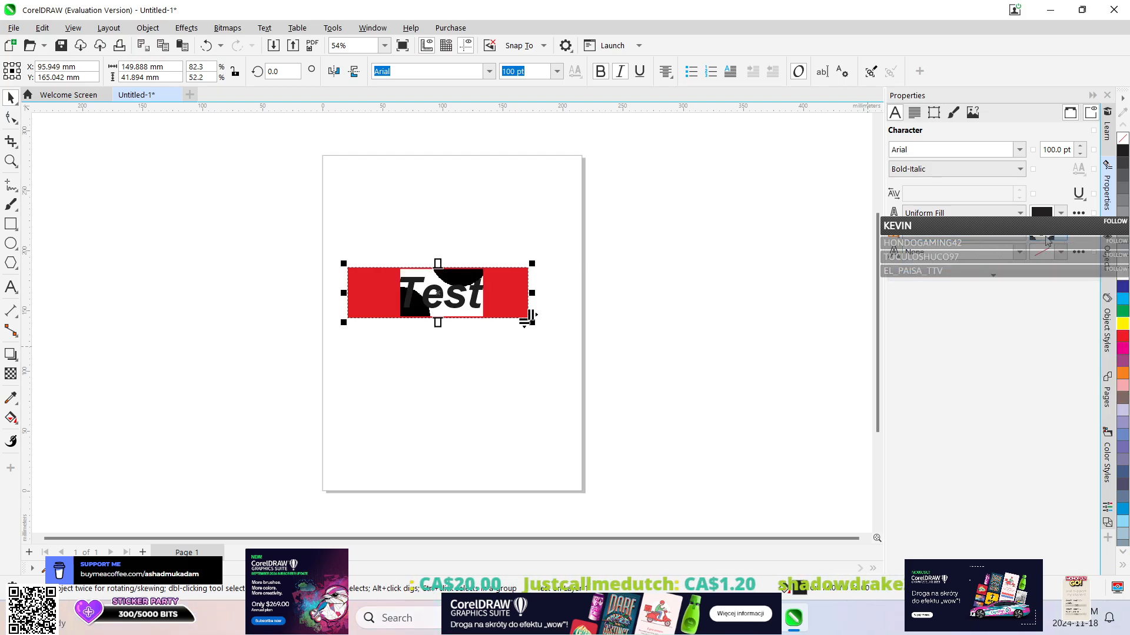
click(1020, 252)
click(958, 286)
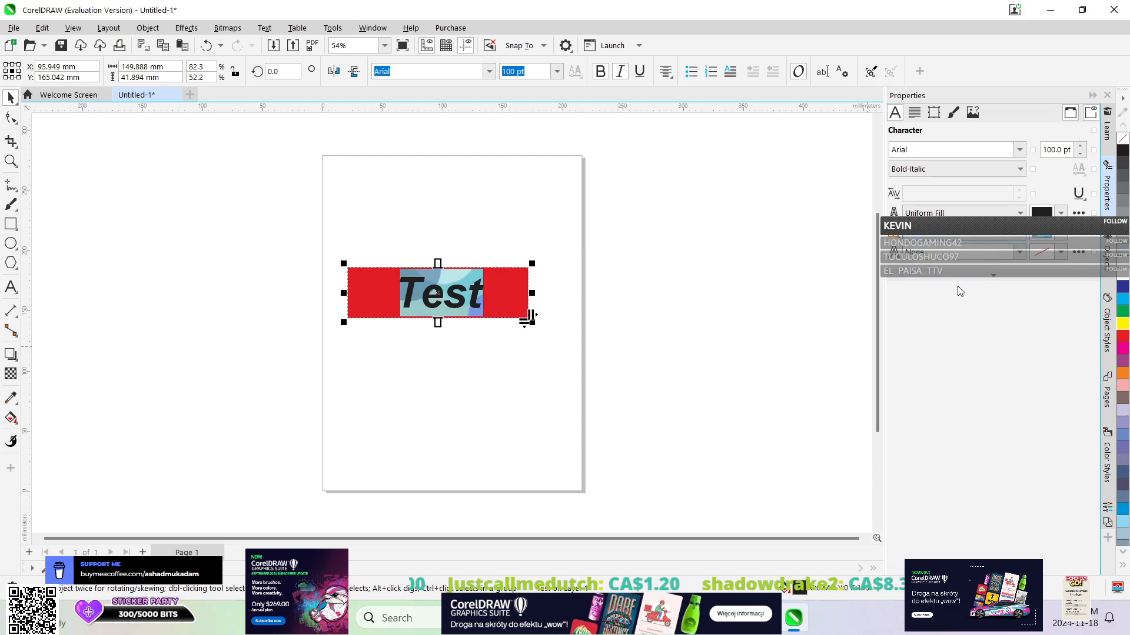
click(1019, 252)
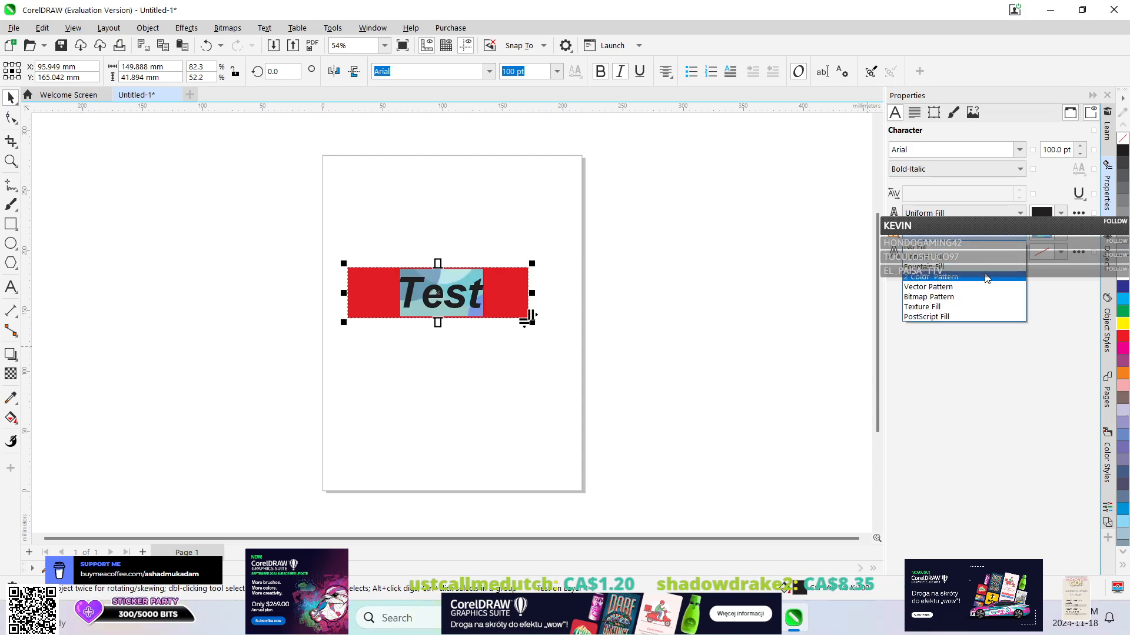
click(975, 299)
Apply a black-to-white fountain fill as the background behind the characters of "Test".
click(1024, 239)
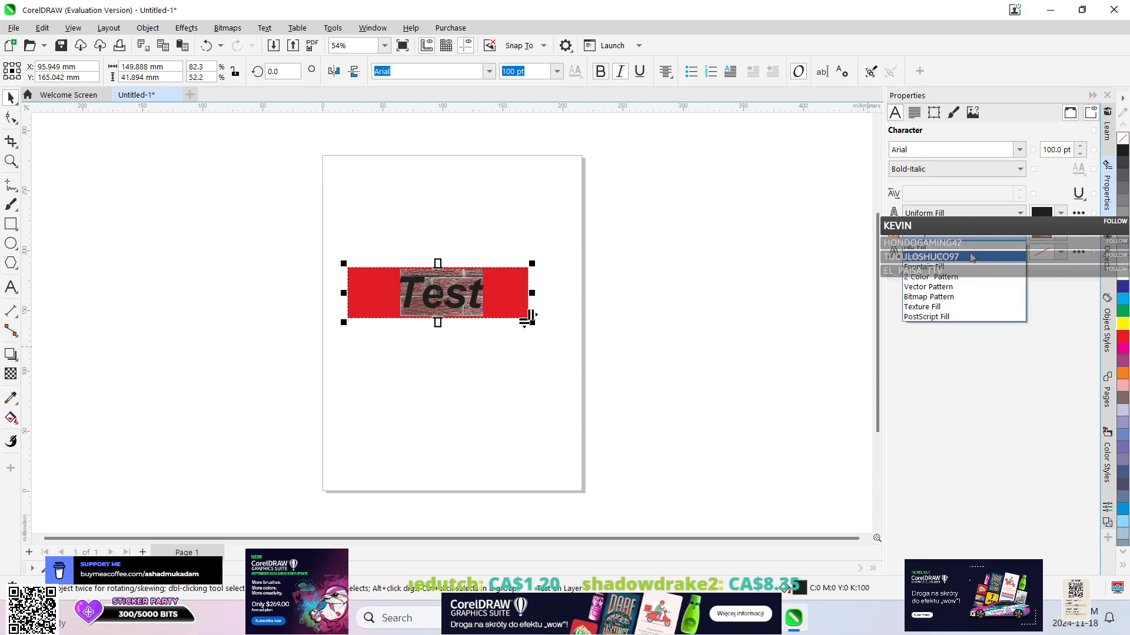
click(963, 271)
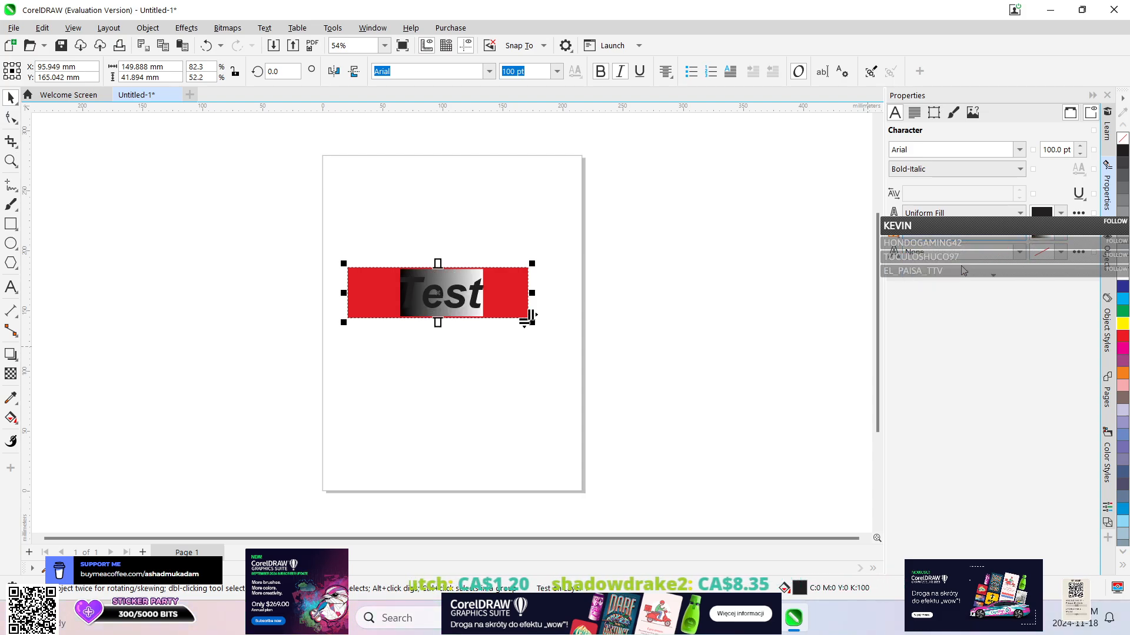
Open the fountain fill settings for the background behind the characters and try #12C7EB as the gradient's start colour.
click(1064, 240)
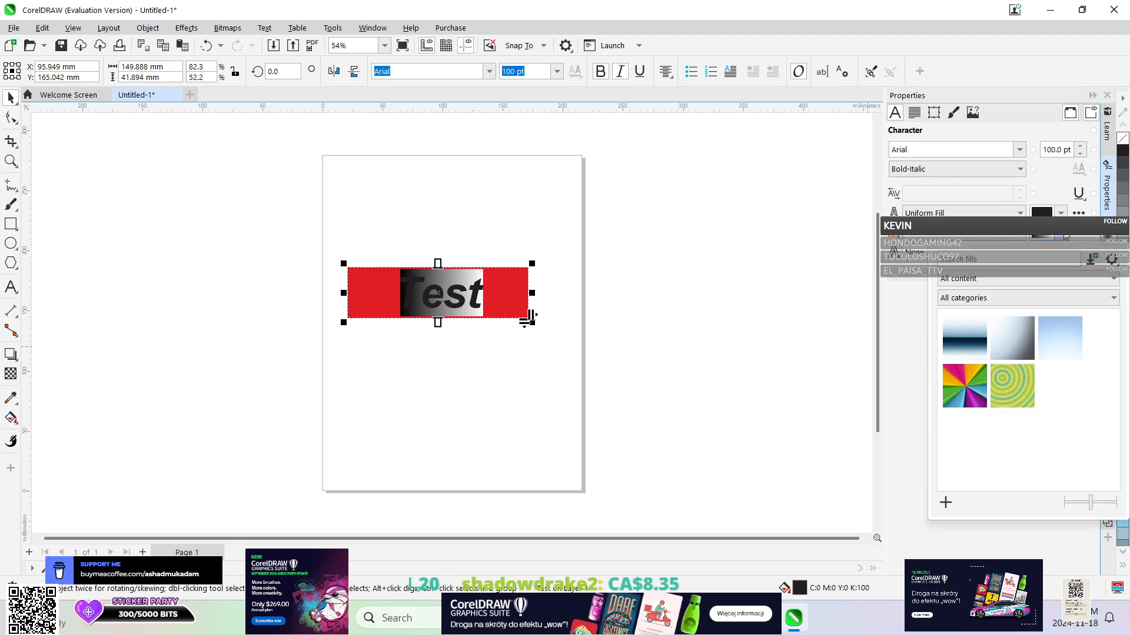
click(1065, 236)
click(1078, 253)
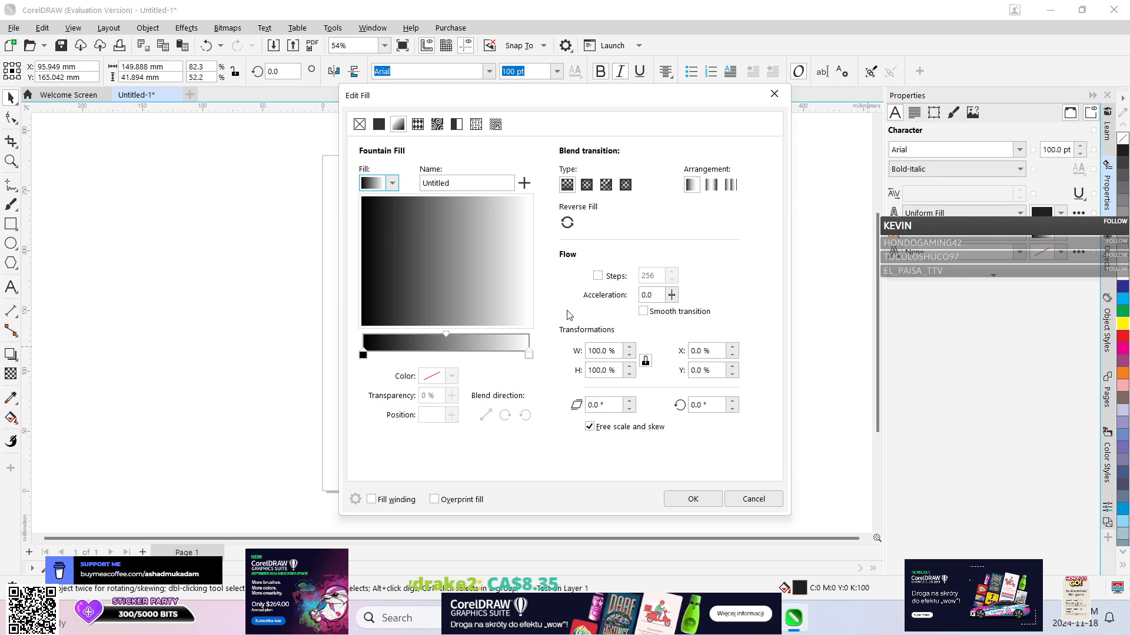
drag(524, 106, 773, 92)
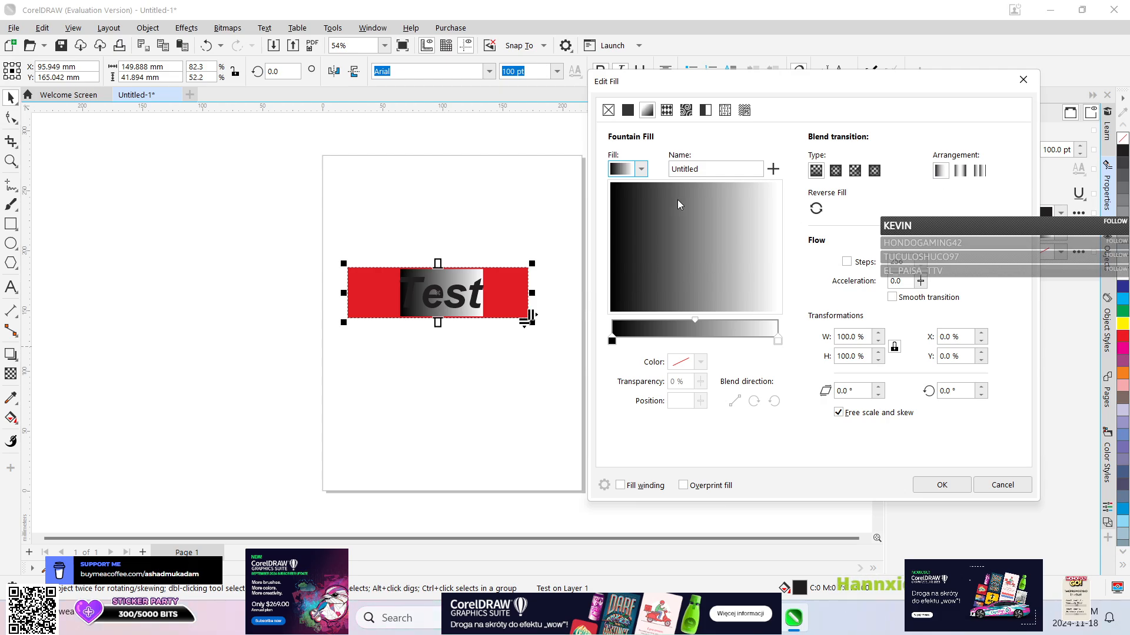
click(615, 339)
click(700, 361)
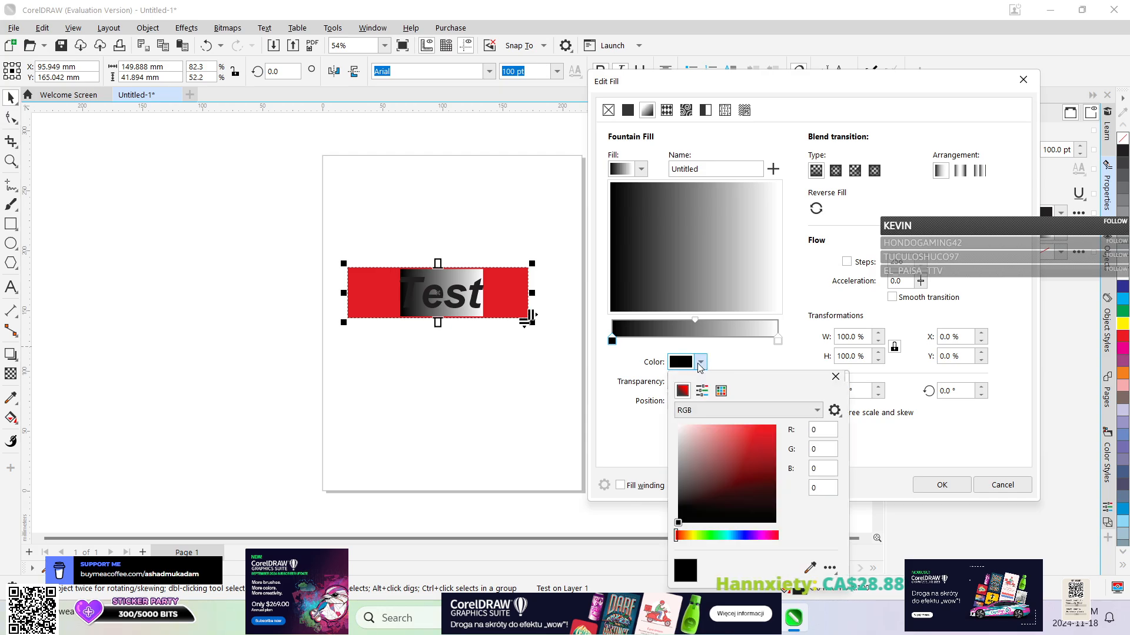
drag(709, 535, 731, 537)
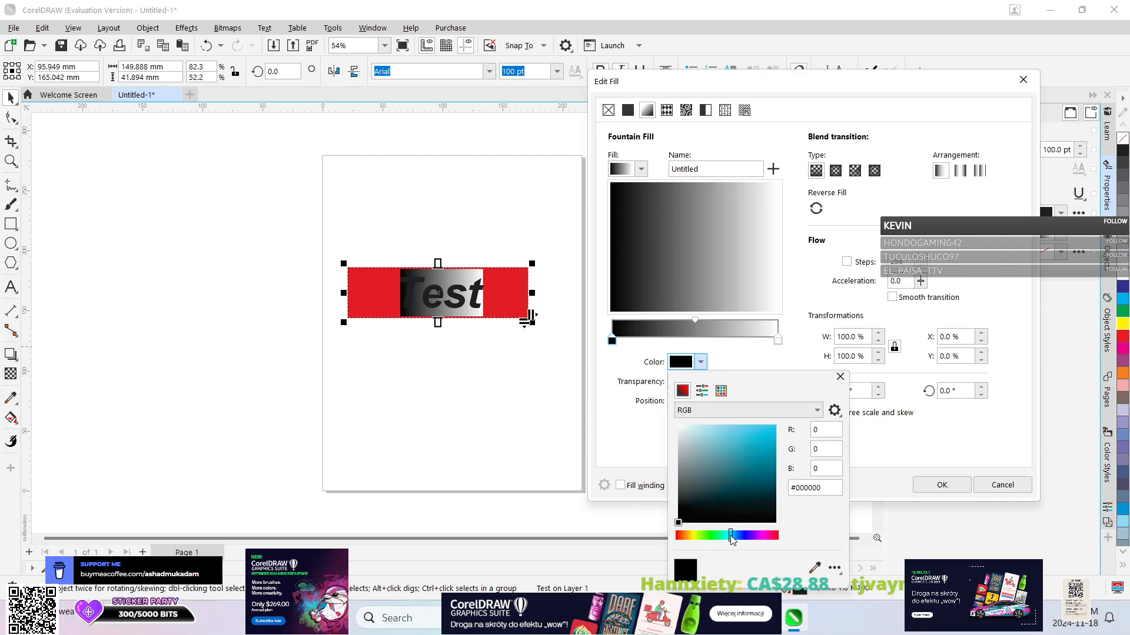
click(763, 431)
click(767, 433)
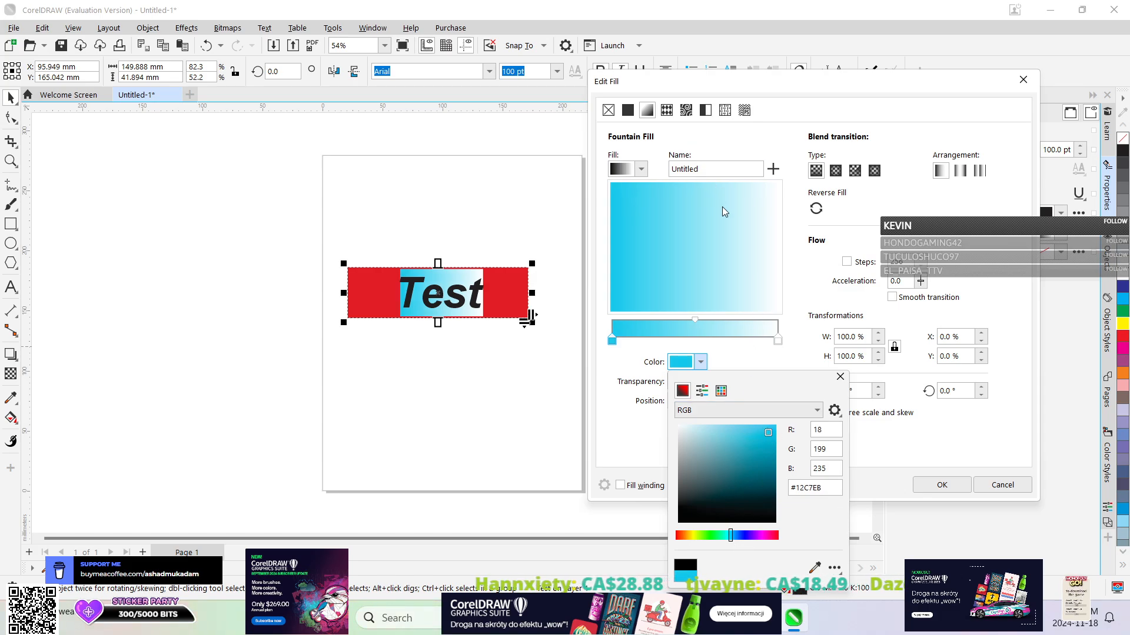
Try green-teal #5DCFA7 as the end colour of the background gradient.
click(778, 343)
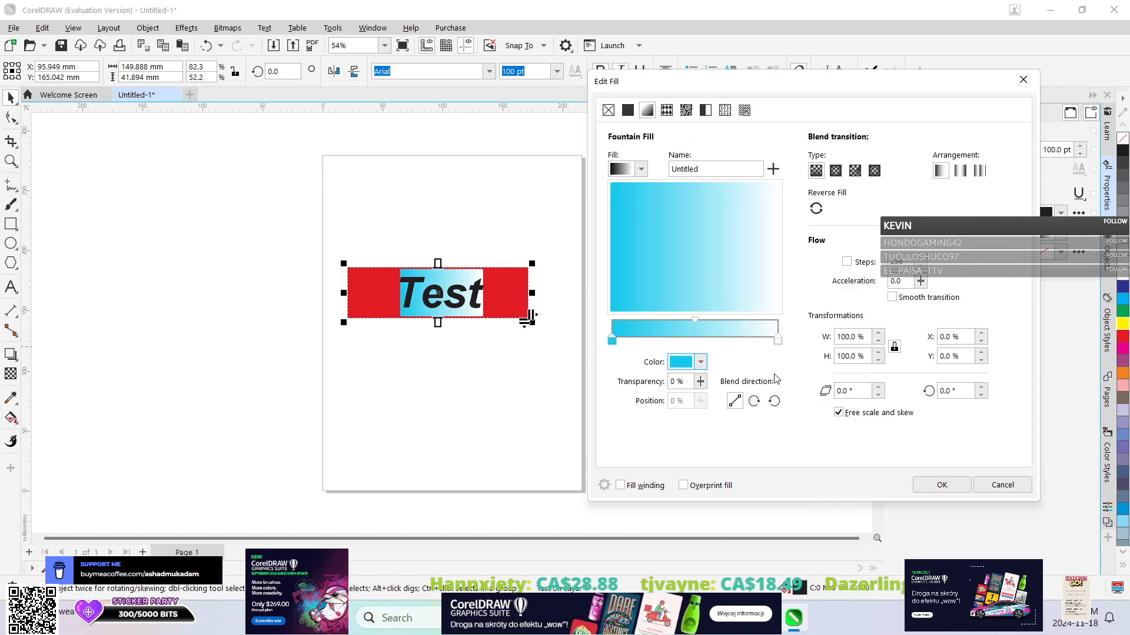
click(778, 342)
click(700, 362)
click(743, 460)
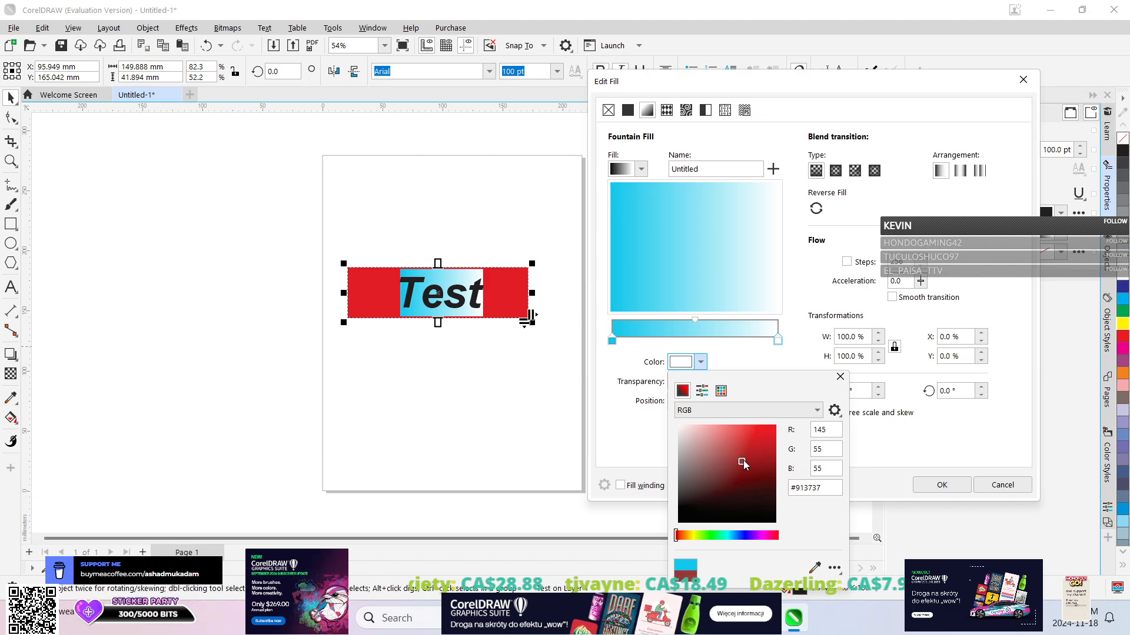
click(762, 432)
click(721, 536)
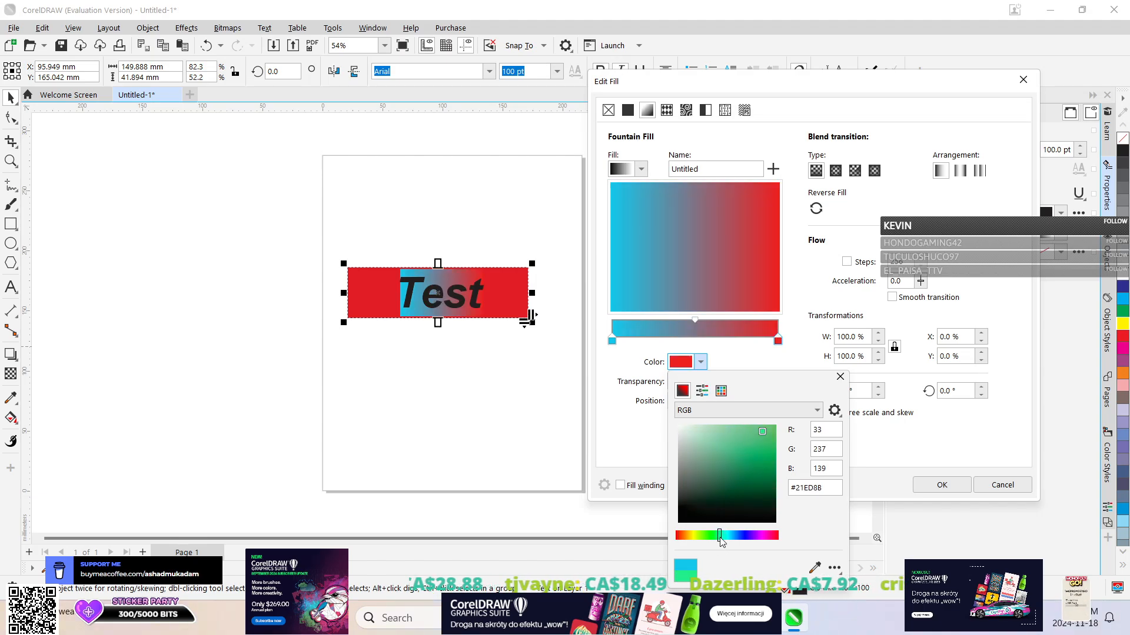
click(732, 443)
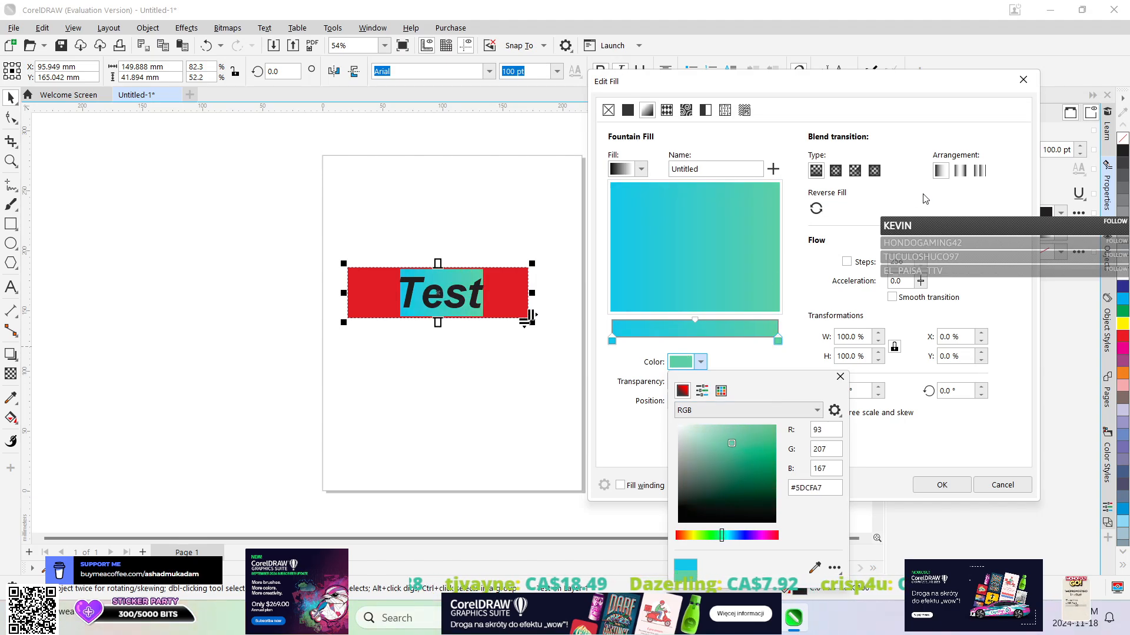
Try the repeating arrangement with the conical and rectangular blend types, then leave the fill settings without applying them.
click(1046, 84)
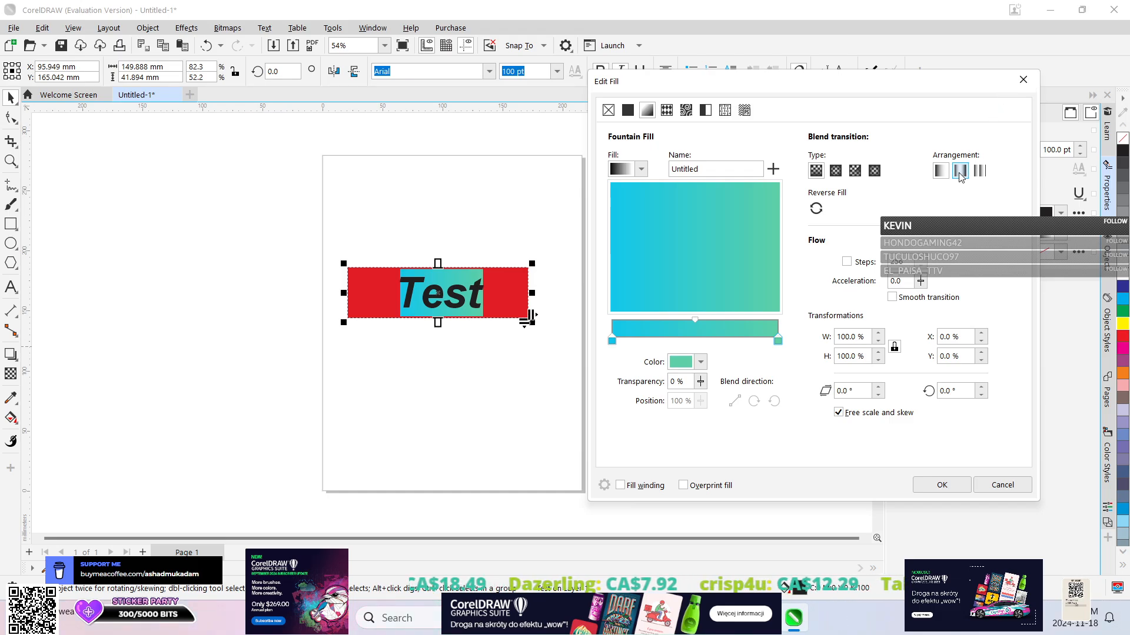
click(978, 170)
click(856, 171)
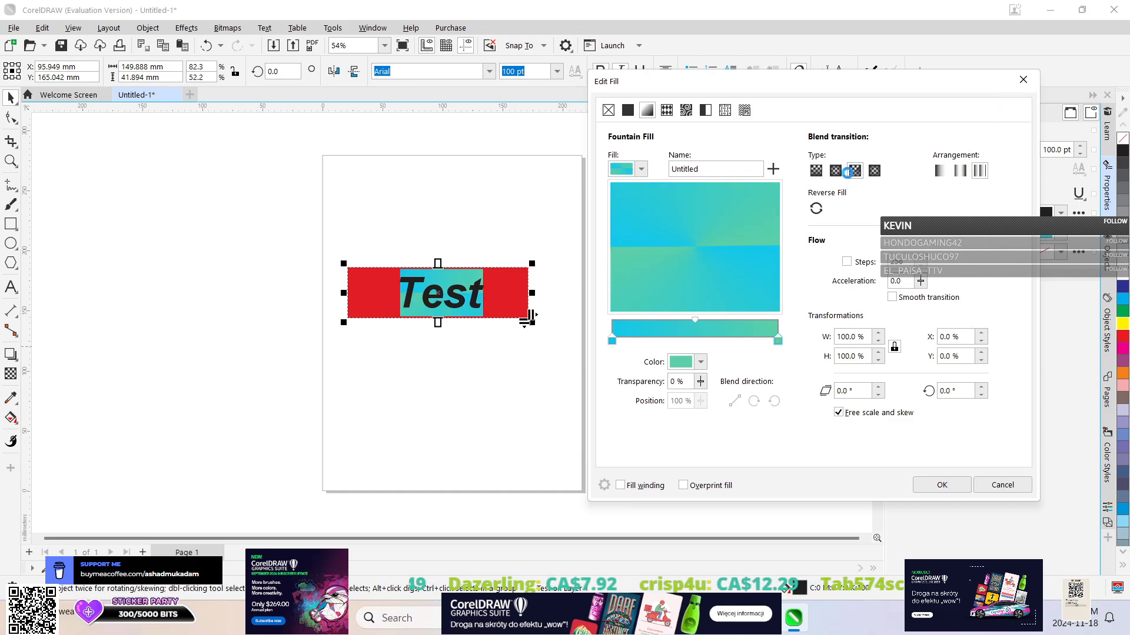
click(874, 171)
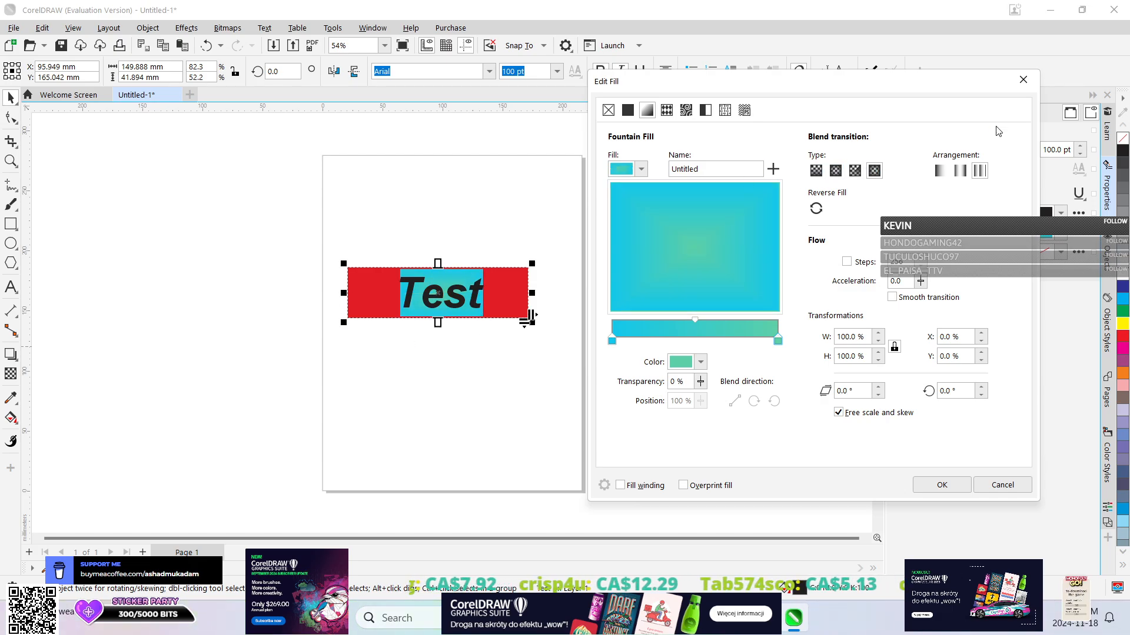
click(1016, 83)
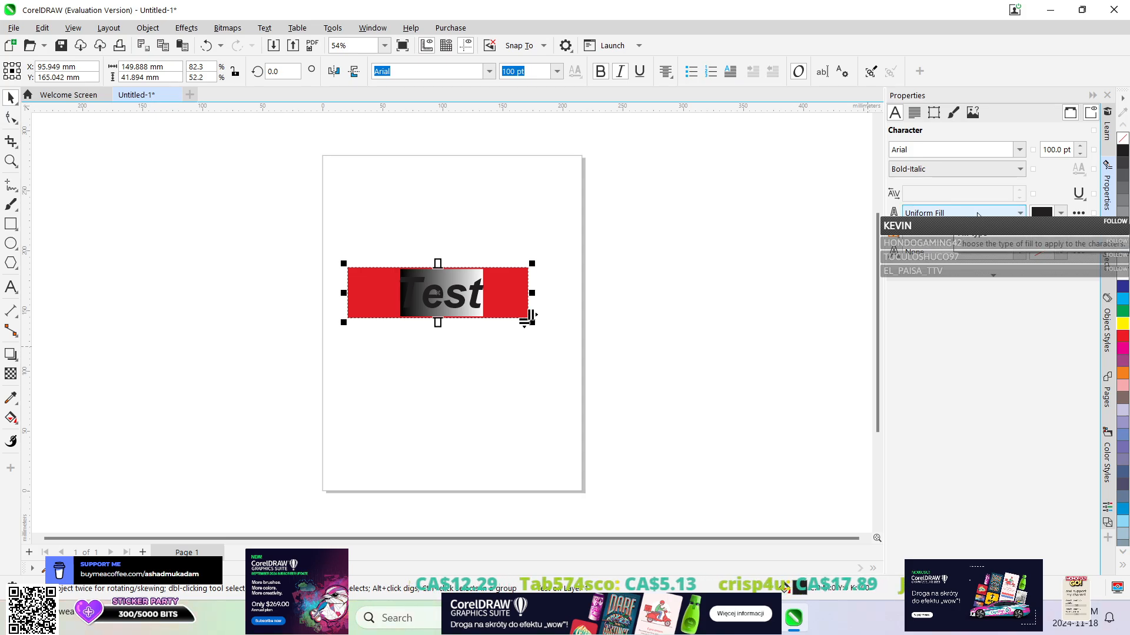
Reopen the fountain fill settings for the characters' background and set the gradient's start colour to cyan, about #1ADFED.
click(1060, 213)
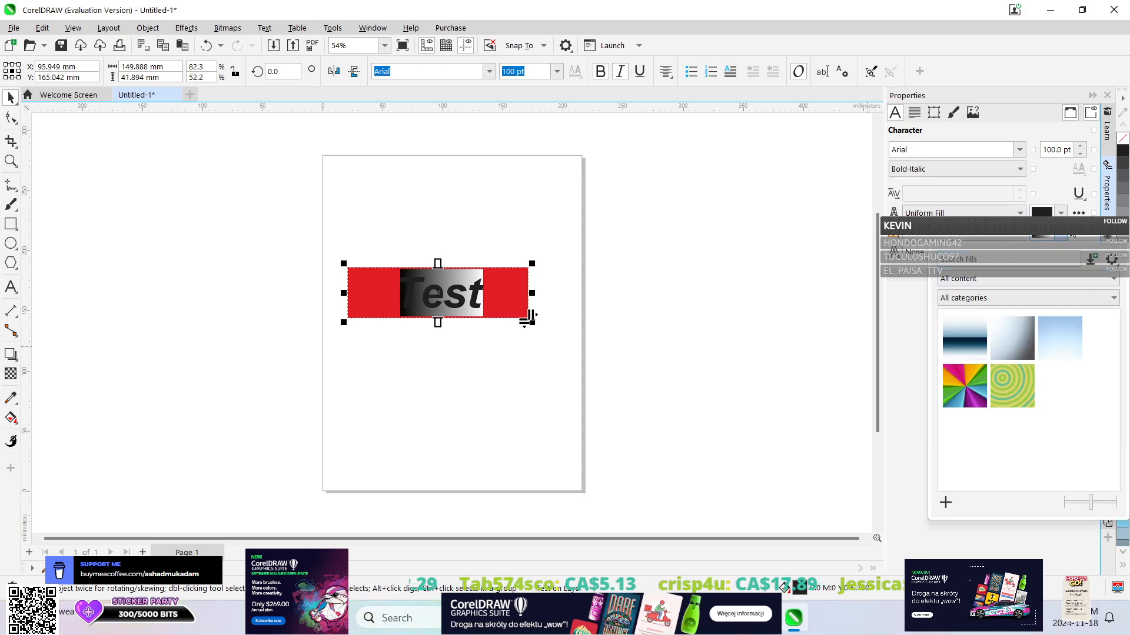
click(1079, 233)
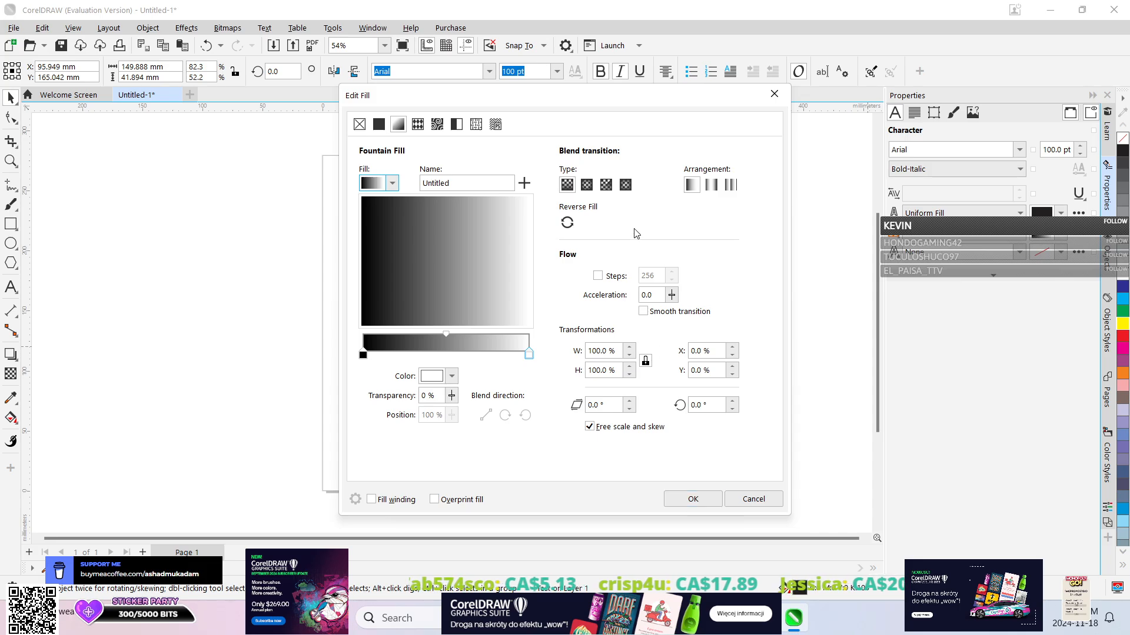
click(363, 356)
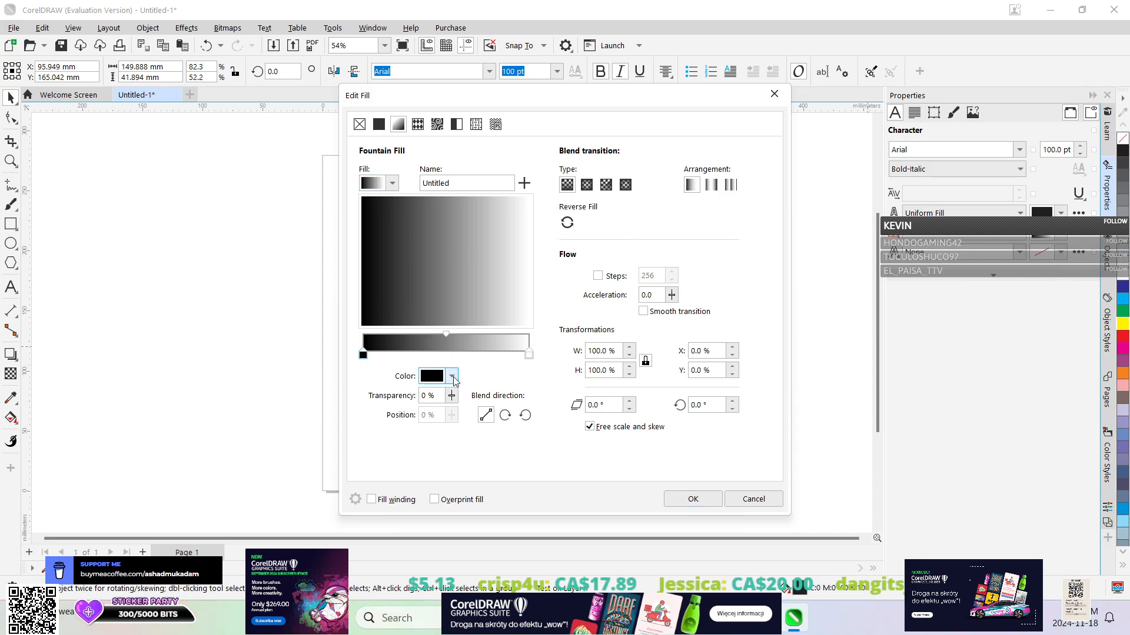
click(452, 376)
click(474, 314)
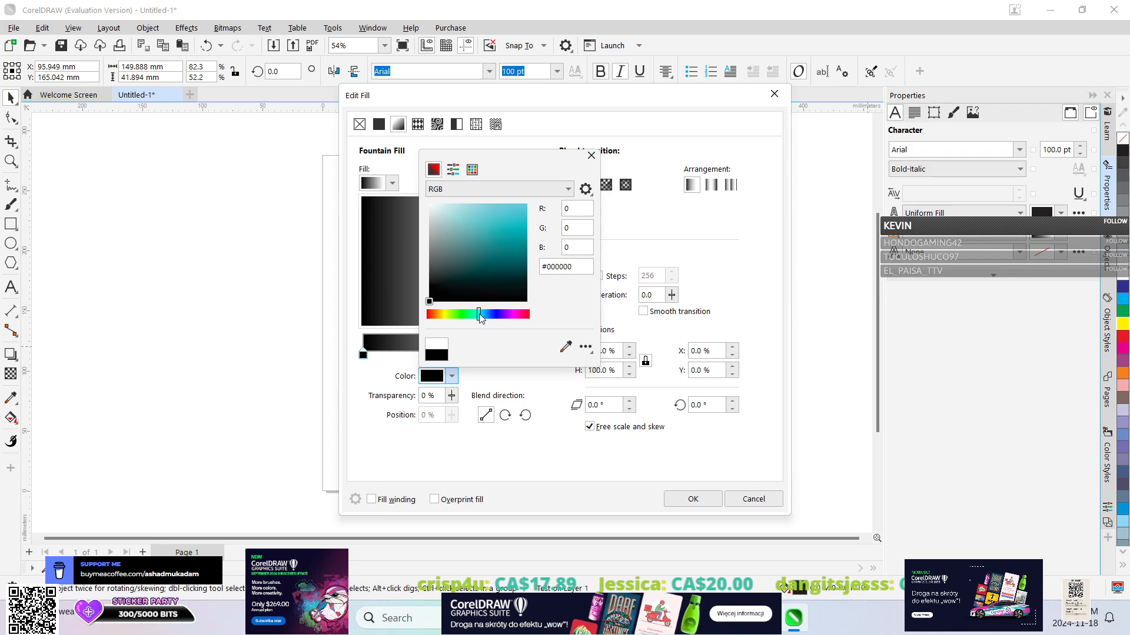
drag(488, 211, 517, 200)
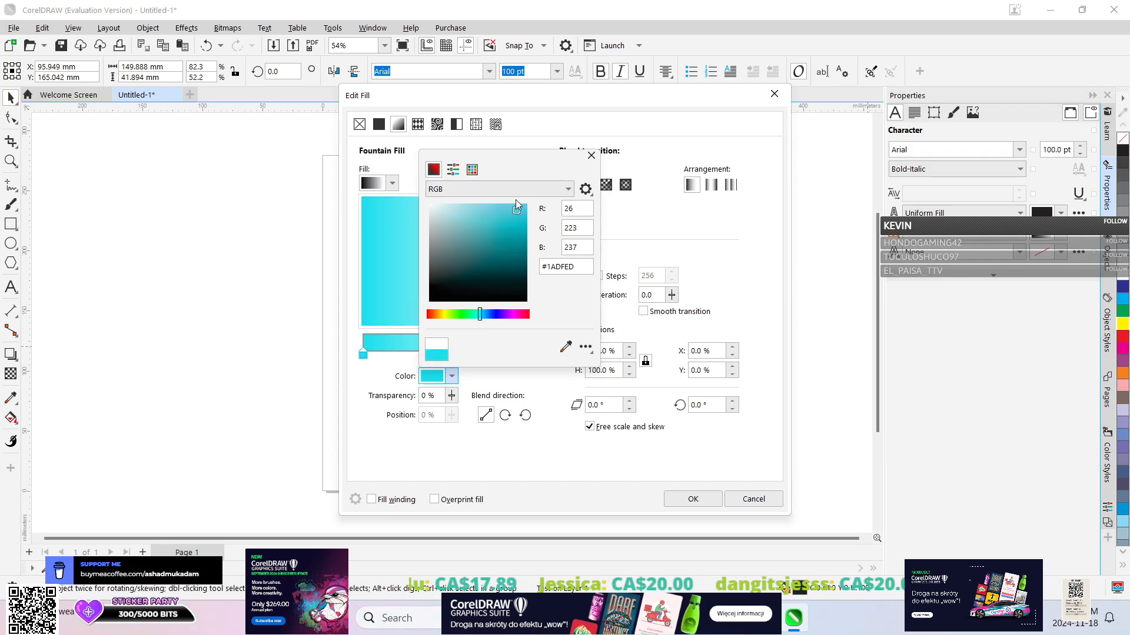
click(591, 156)
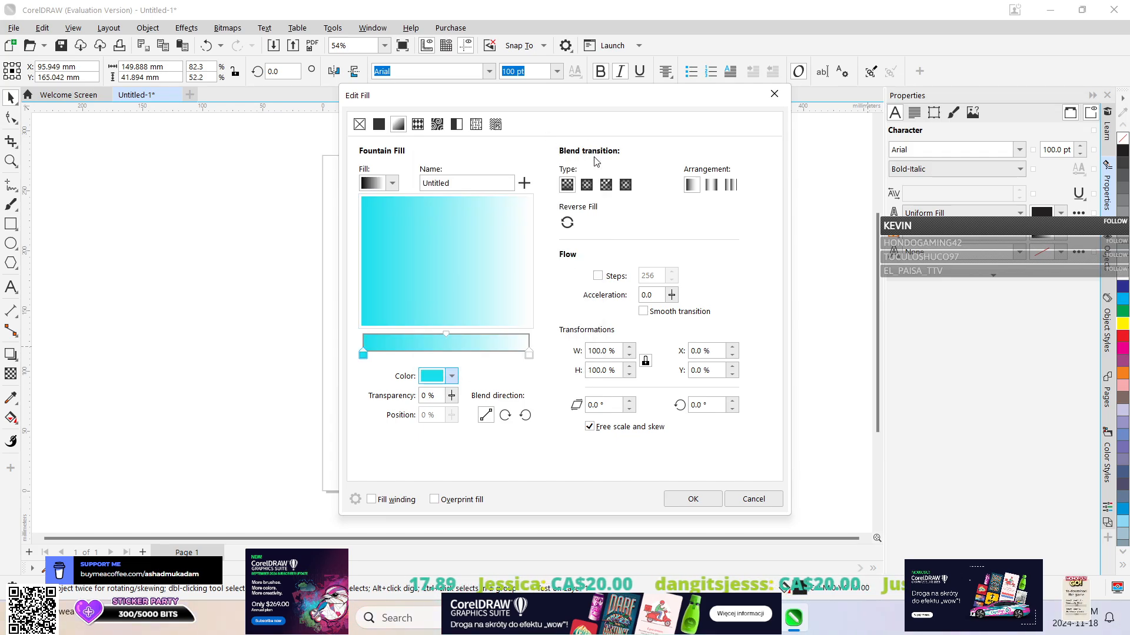
Set the gradient's end colour to green #14DB53, keeping the fill settings window clear of the text.
drag(618, 96, 827, 95)
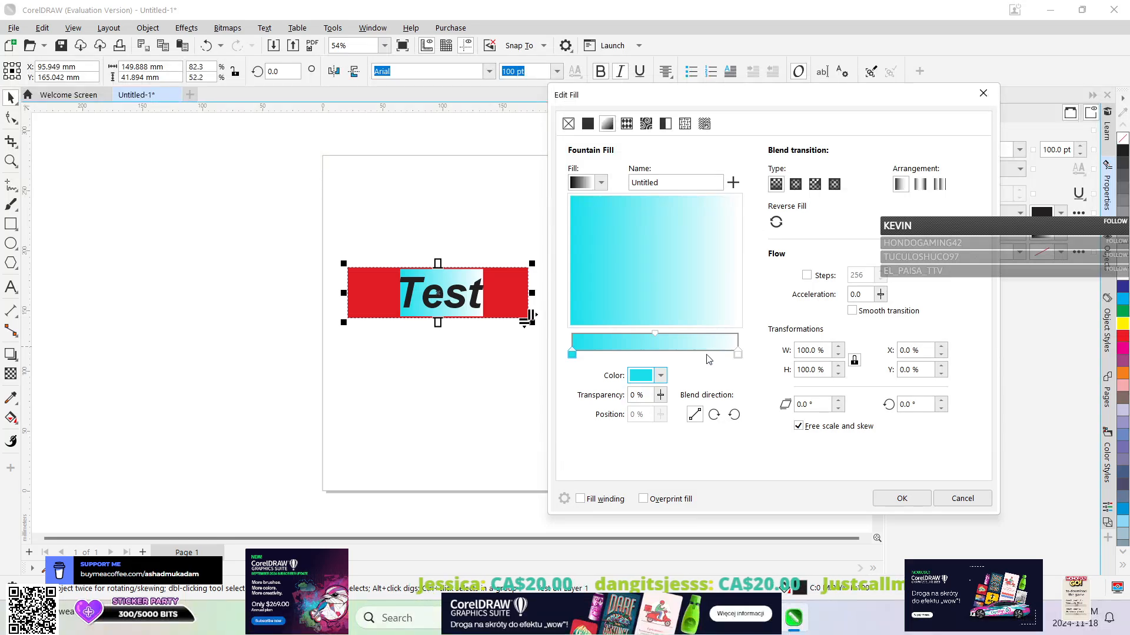
click(738, 355)
click(660, 375)
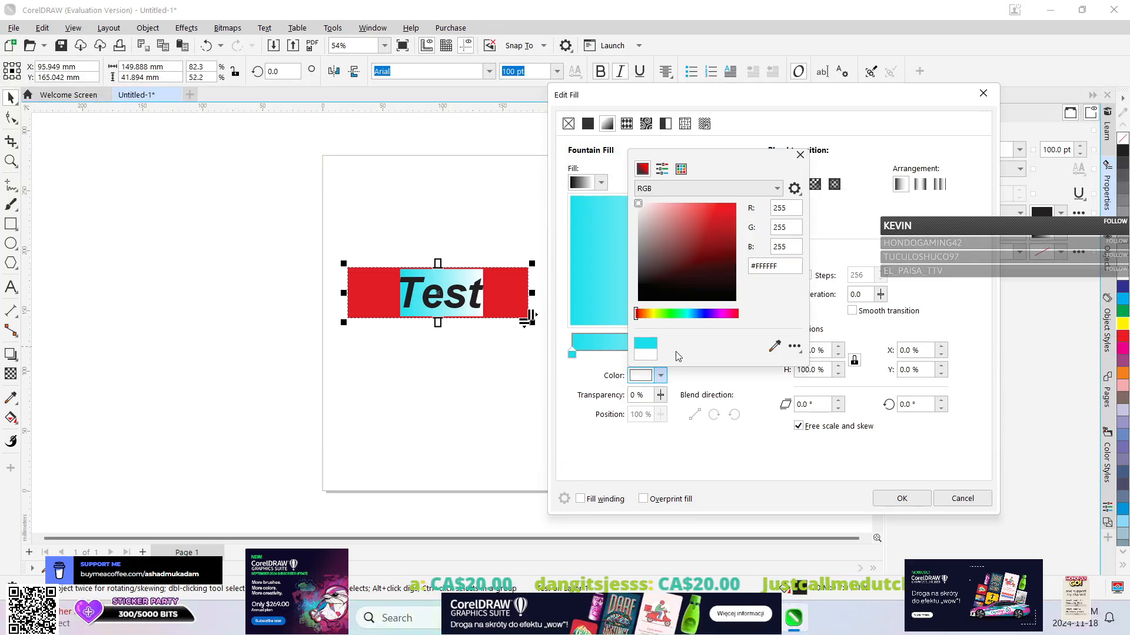
click(691, 314)
drag(691, 315, 675, 324)
drag(728, 221, 727, 217)
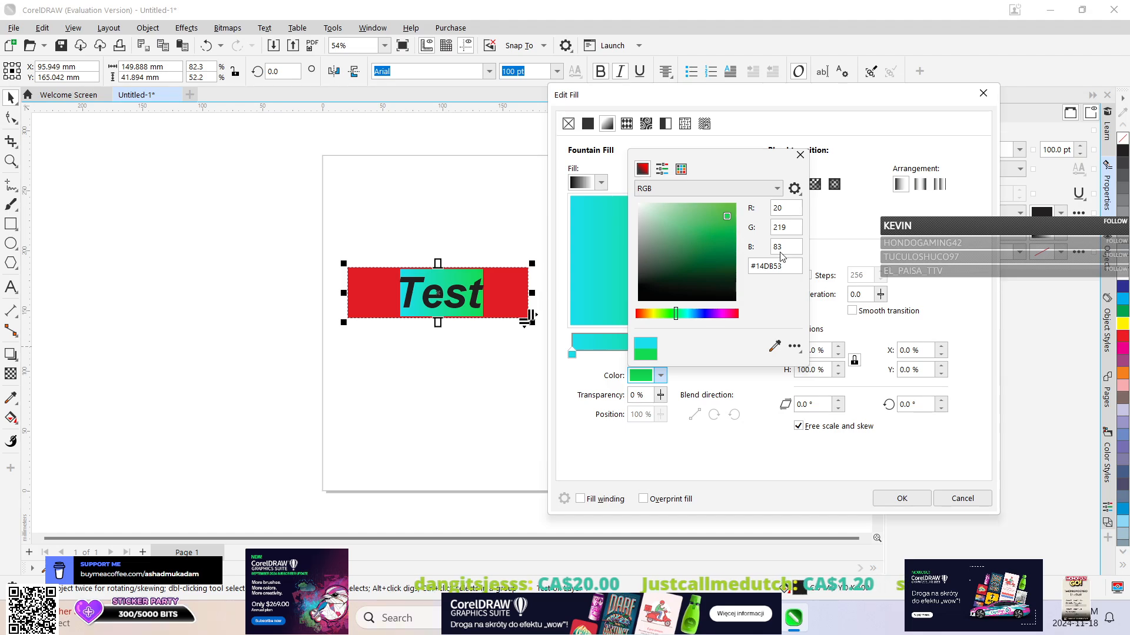
click(799, 155)
Try the conical, rectangular, linear and elliptical blend types on the gradient and set its arrangement to repeating.
click(814, 185)
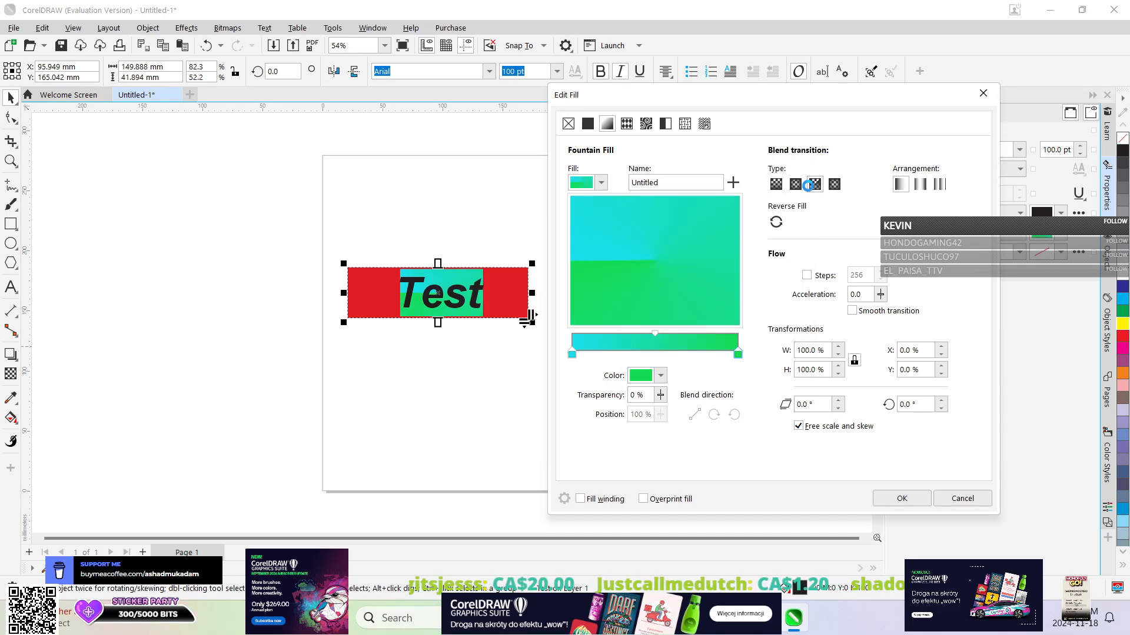
click(839, 184)
click(775, 183)
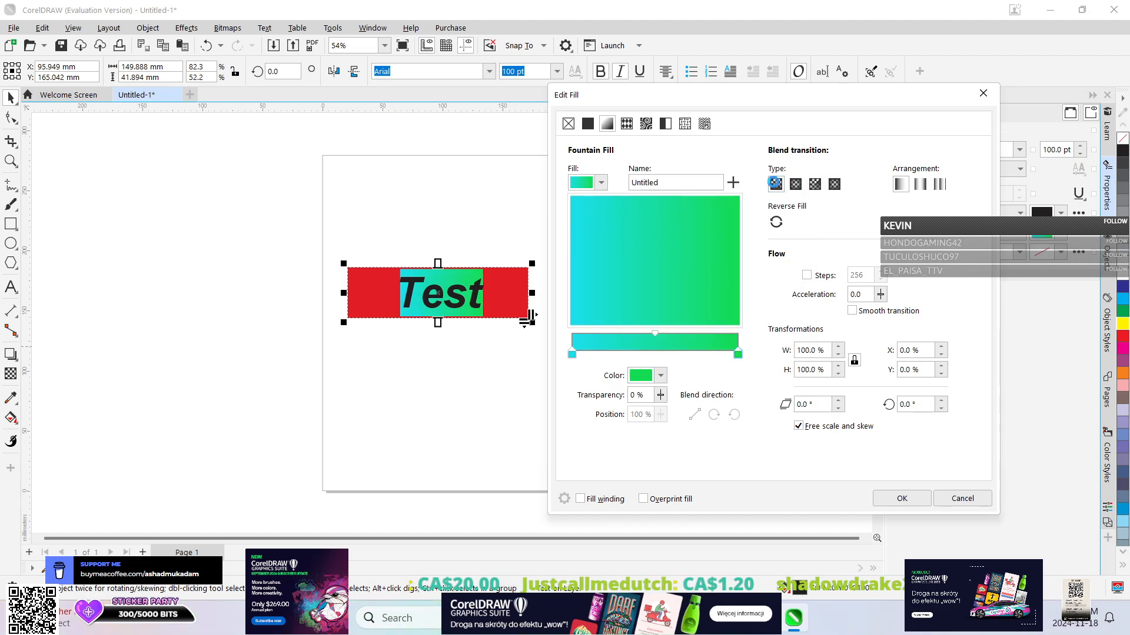
click(790, 179)
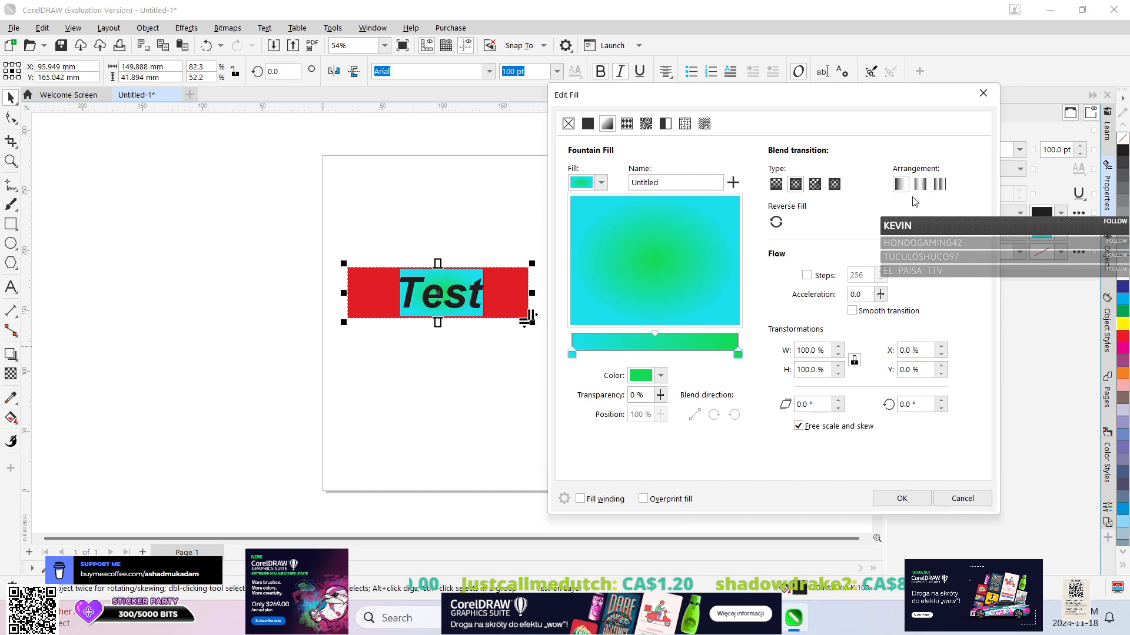
click(939, 186)
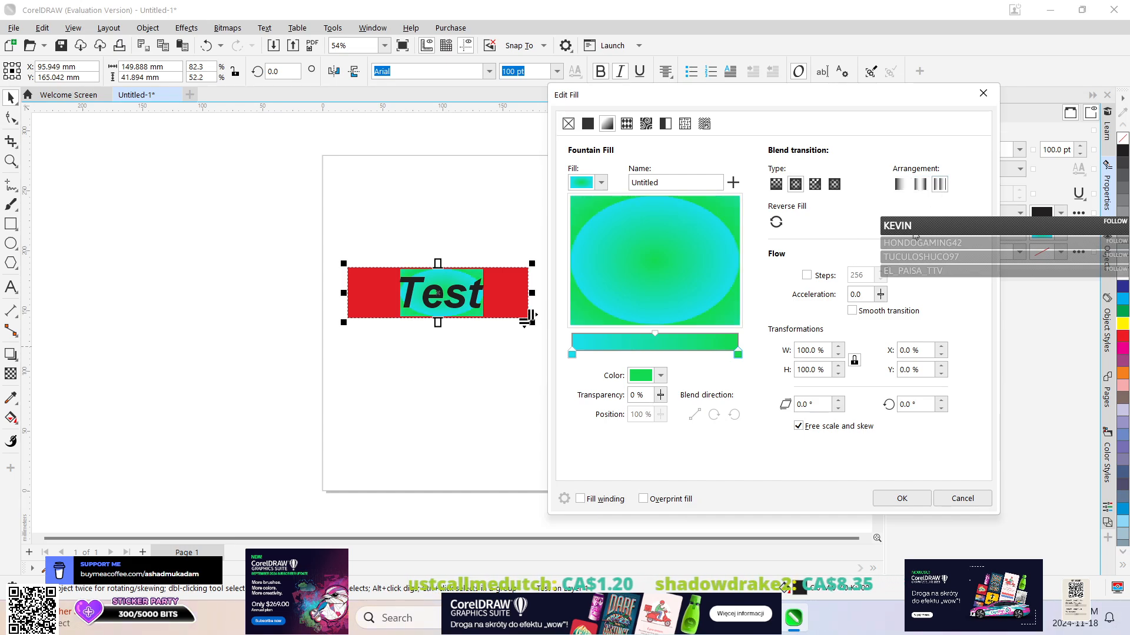
click(903, 187)
click(936, 187)
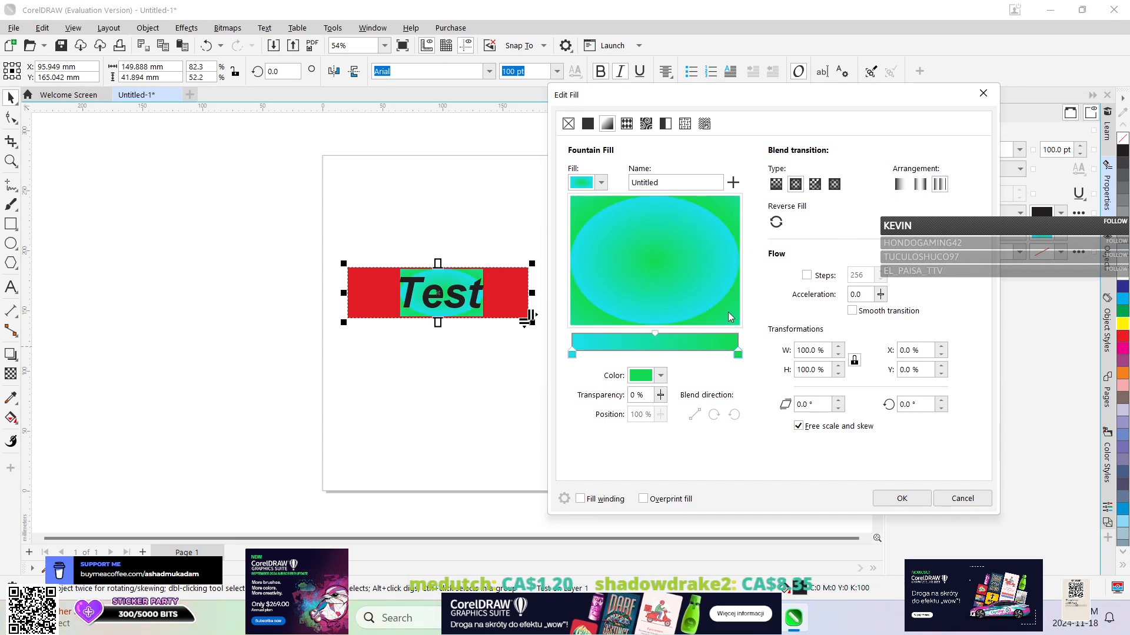
Compare the linear and conical blend types again, choose the rectangular type and apply the background fill.
click(776, 183)
click(815, 183)
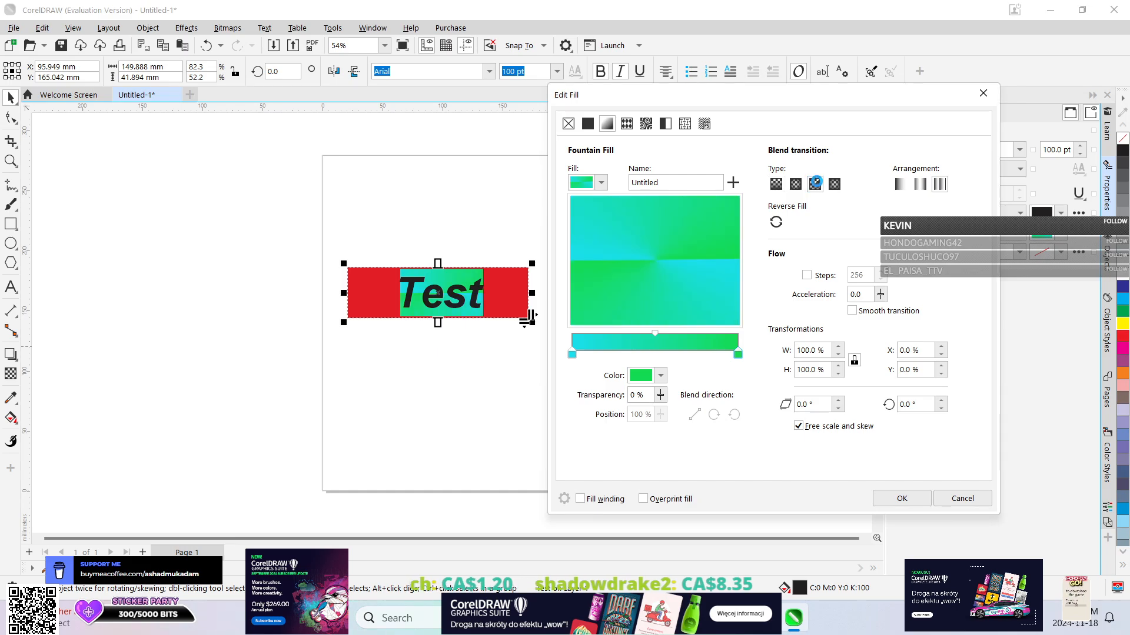
click(835, 184)
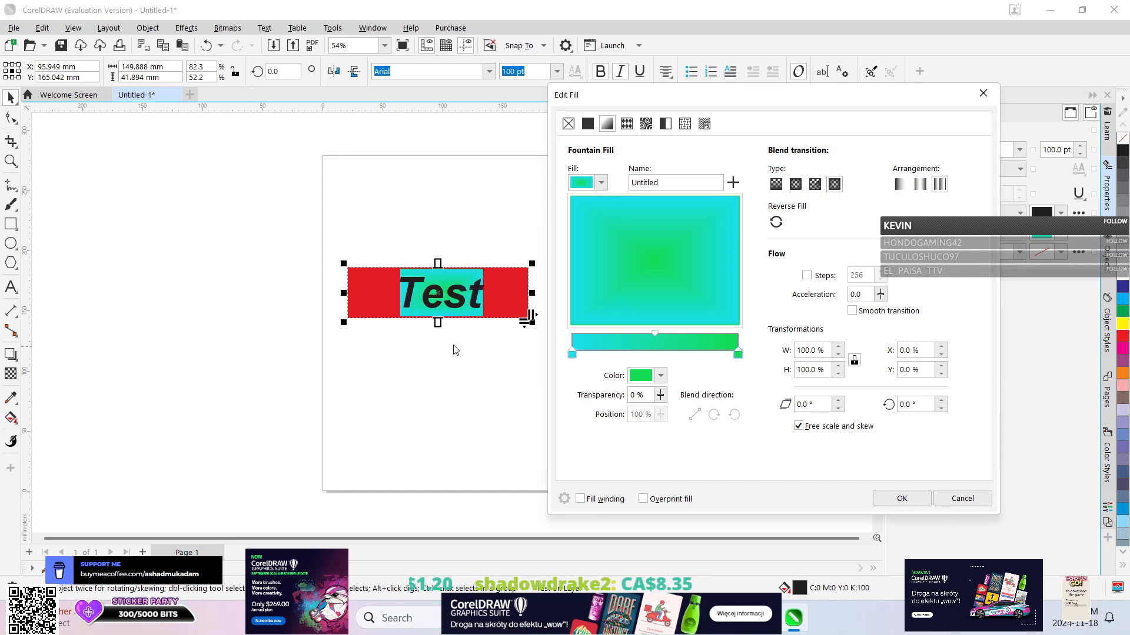
click(887, 498)
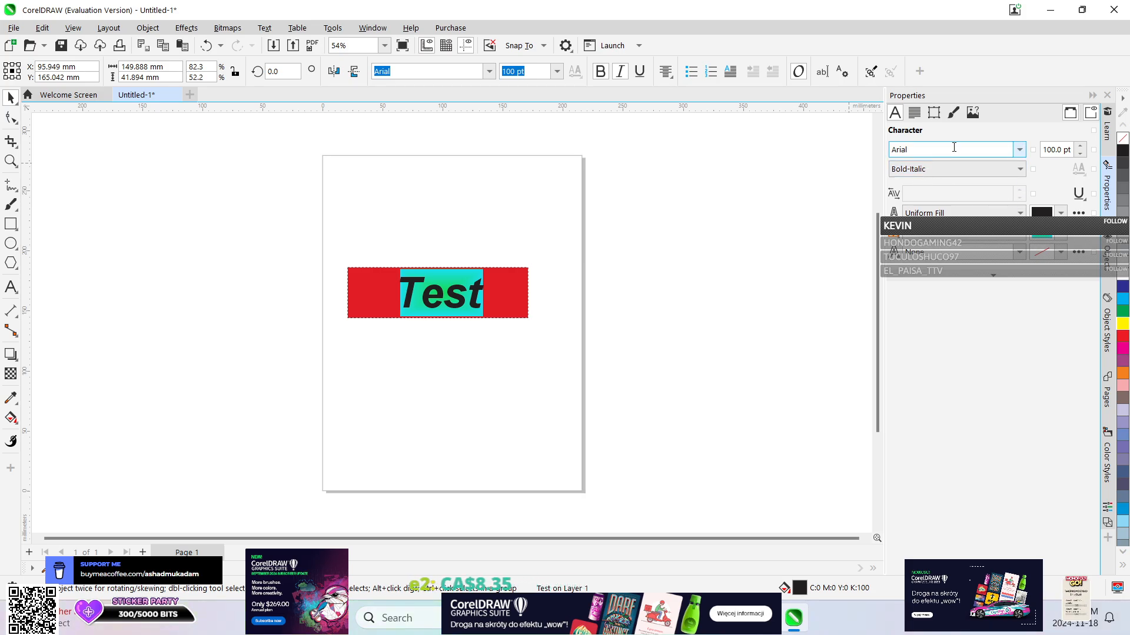
Set the fill colour of the characters in "Test" to a uniform blue, C89 M75 Y0 K0.
click(1022, 253)
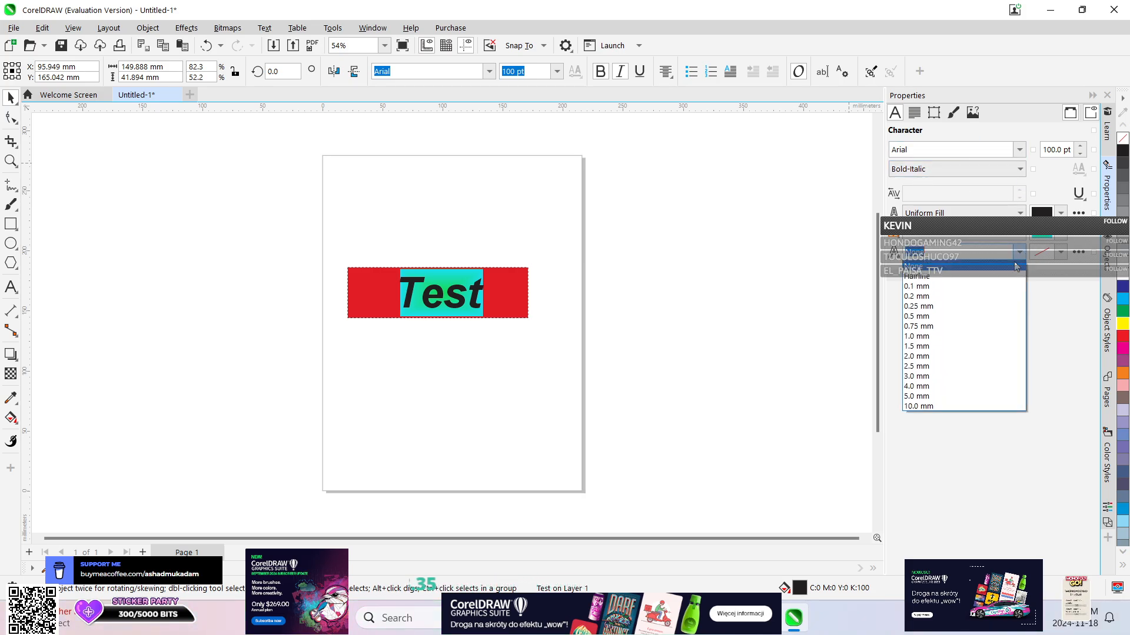
click(1049, 297)
click(1060, 213)
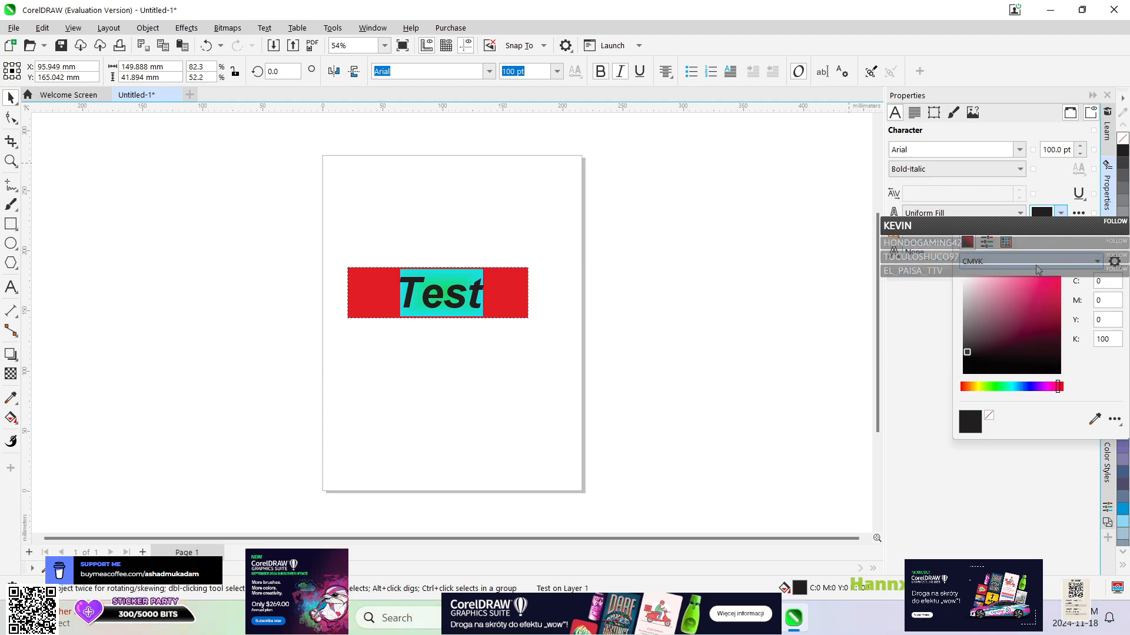
click(1022, 214)
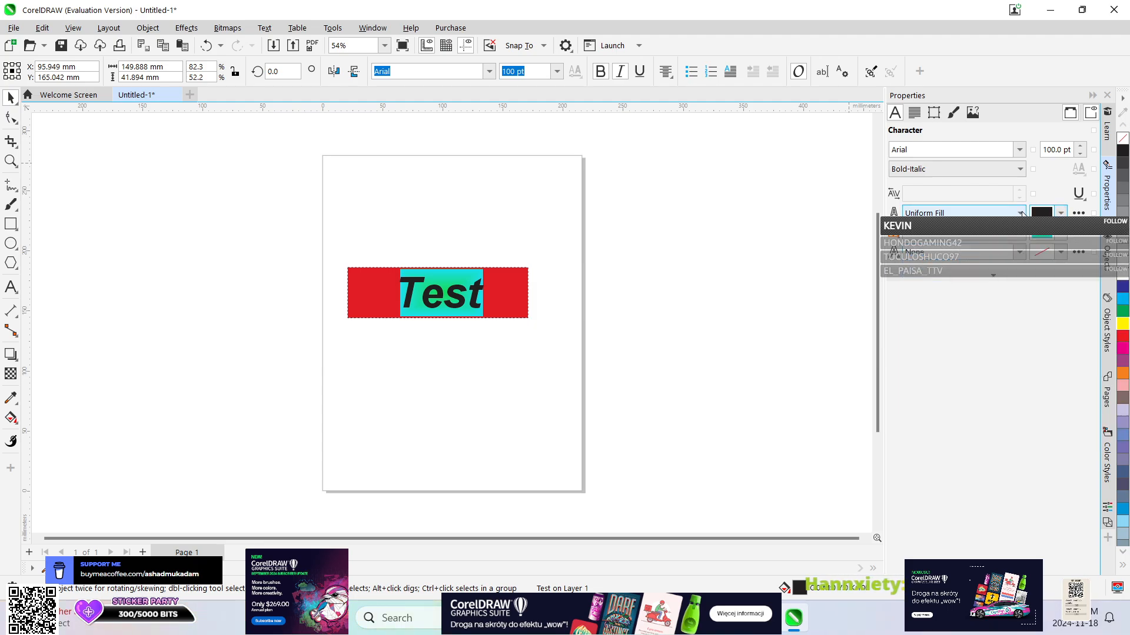
click(1060, 213)
click(1029, 386)
click(1030, 277)
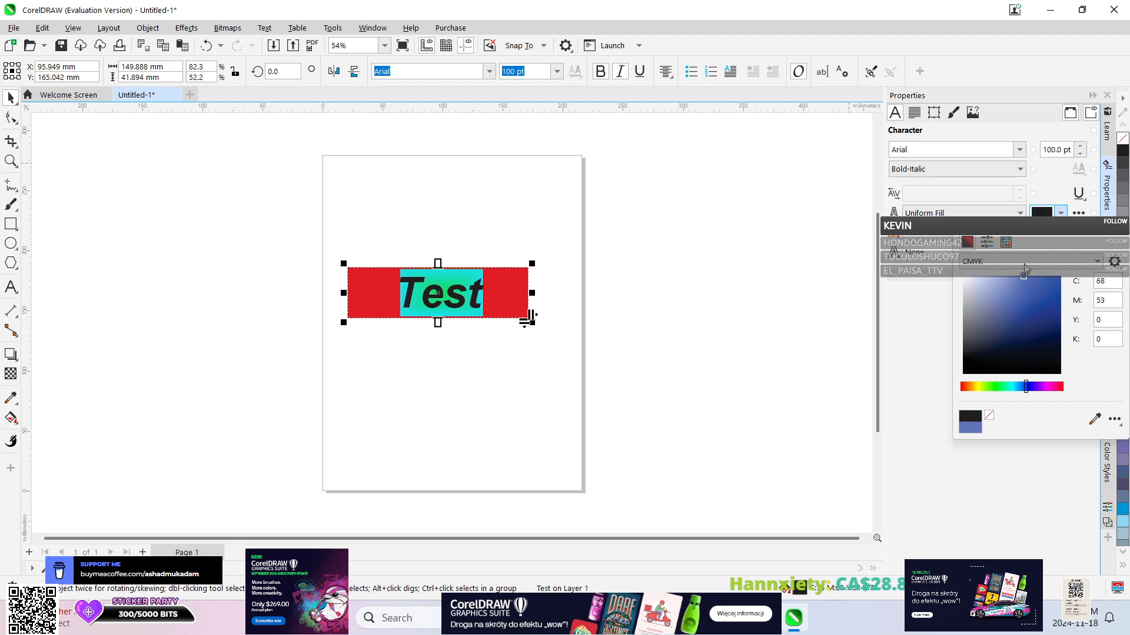
click(1048, 286)
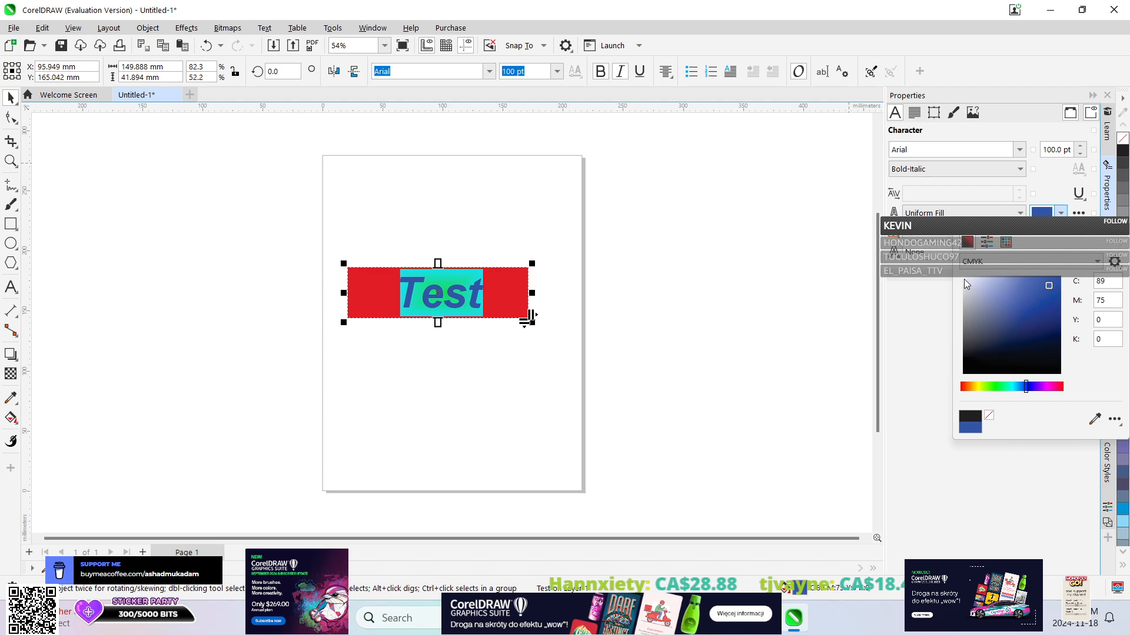
click(1116, 230)
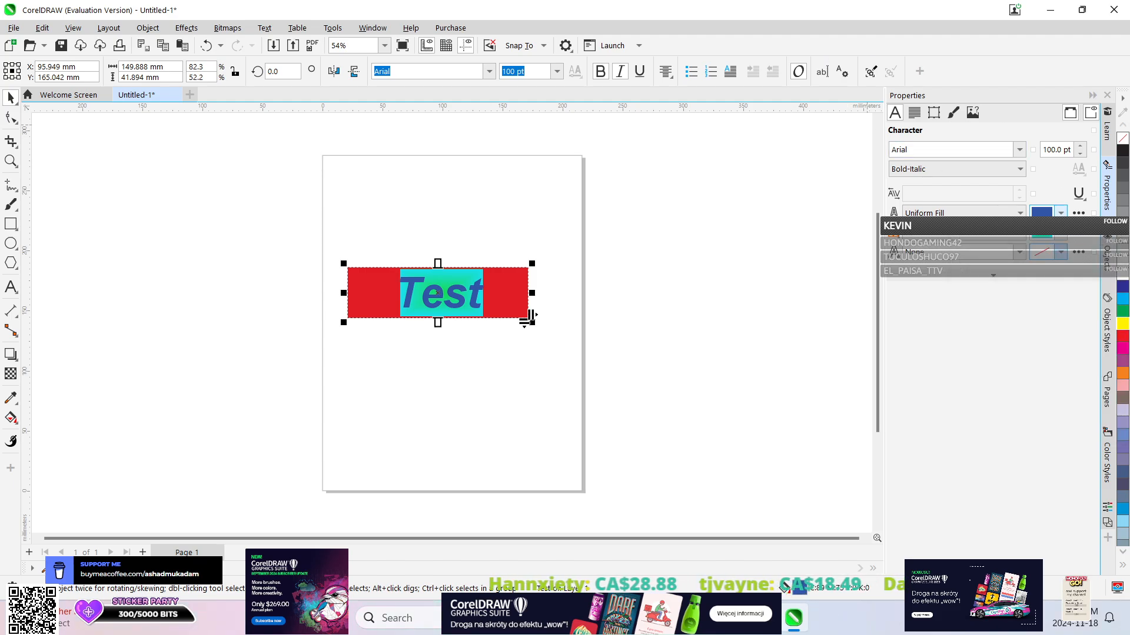
Give the characters a 1.5 mm outline and colour it yellow, undoing and redoing the colour change once to compare.
click(1022, 253)
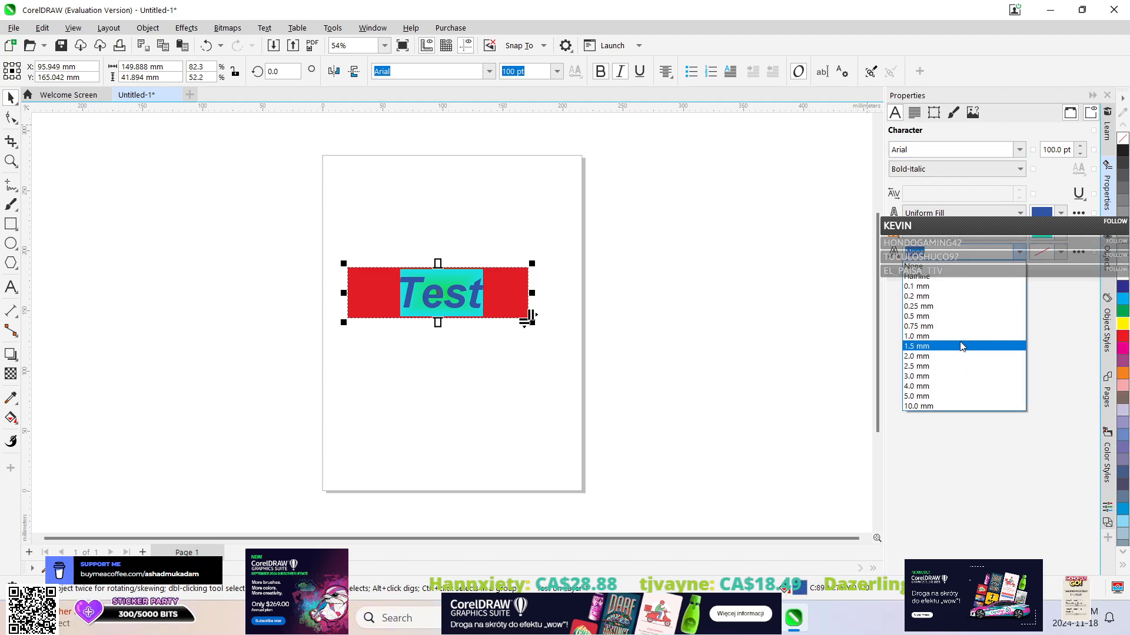
click(960, 345)
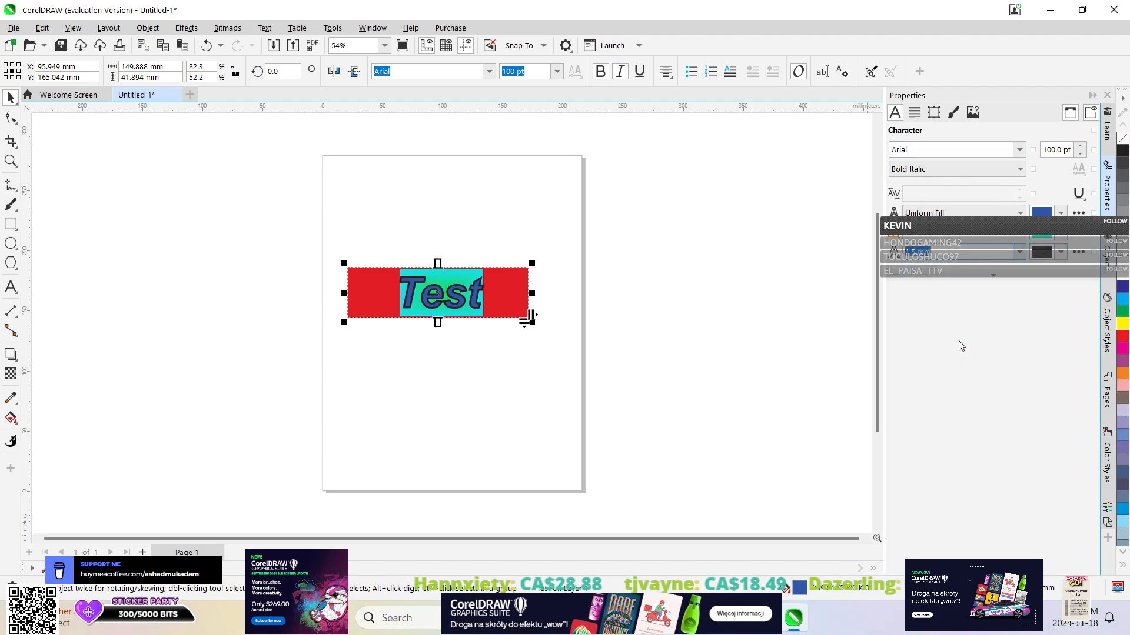
click(1060, 253)
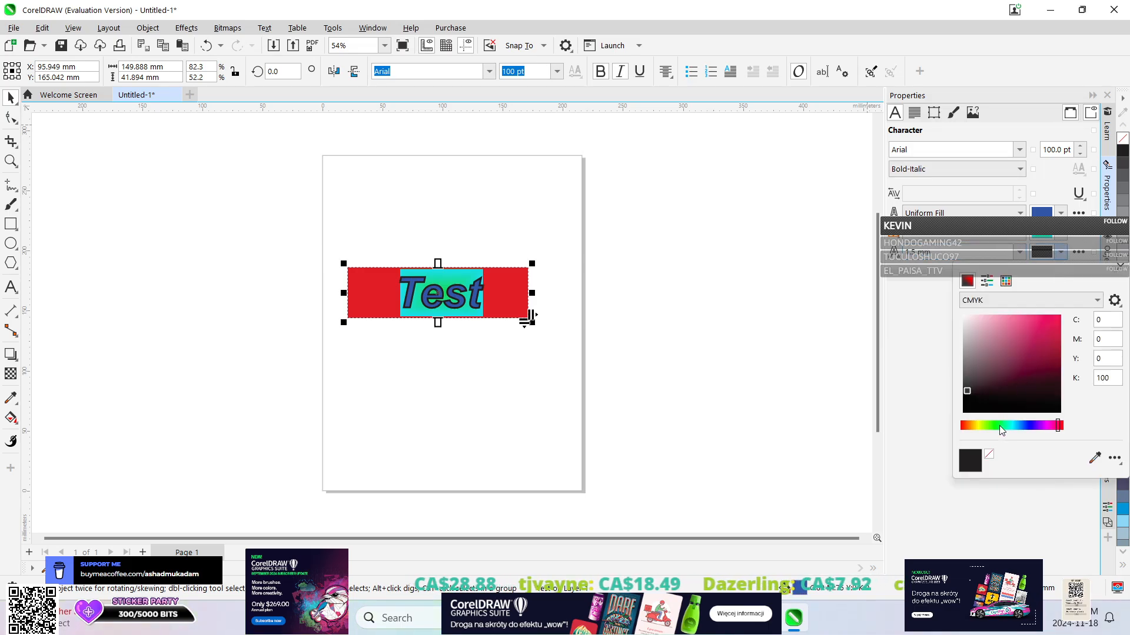
click(975, 426)
drag(974, 427, 976, 427)
drag(1019, 368, 1046, 322)
click(1030, 503)
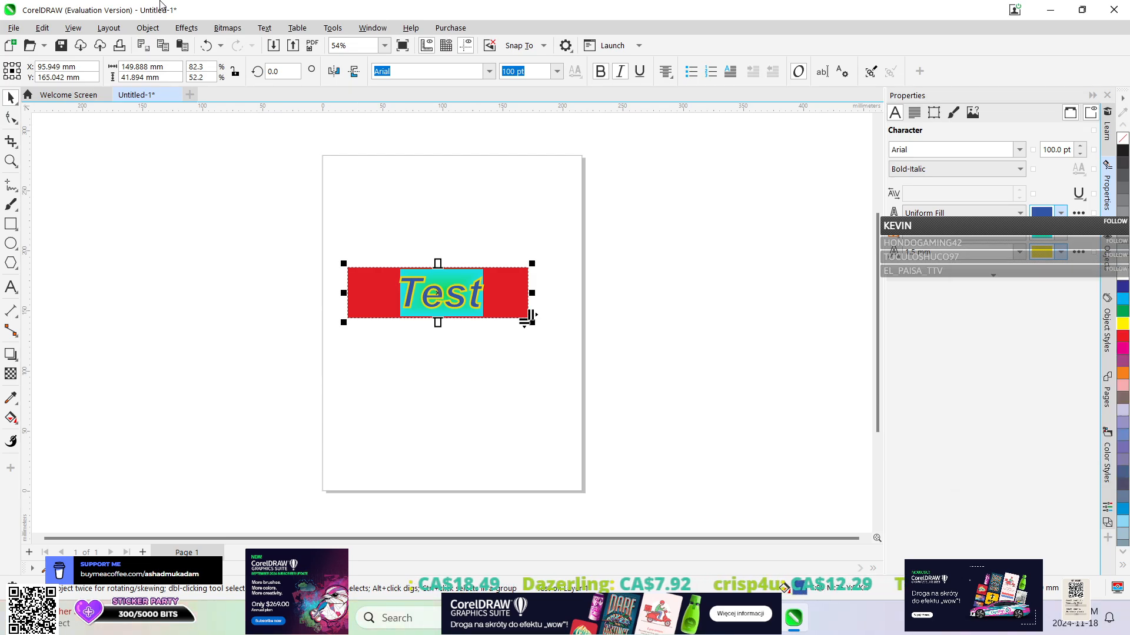
click(206, 45)
click(234, 47)
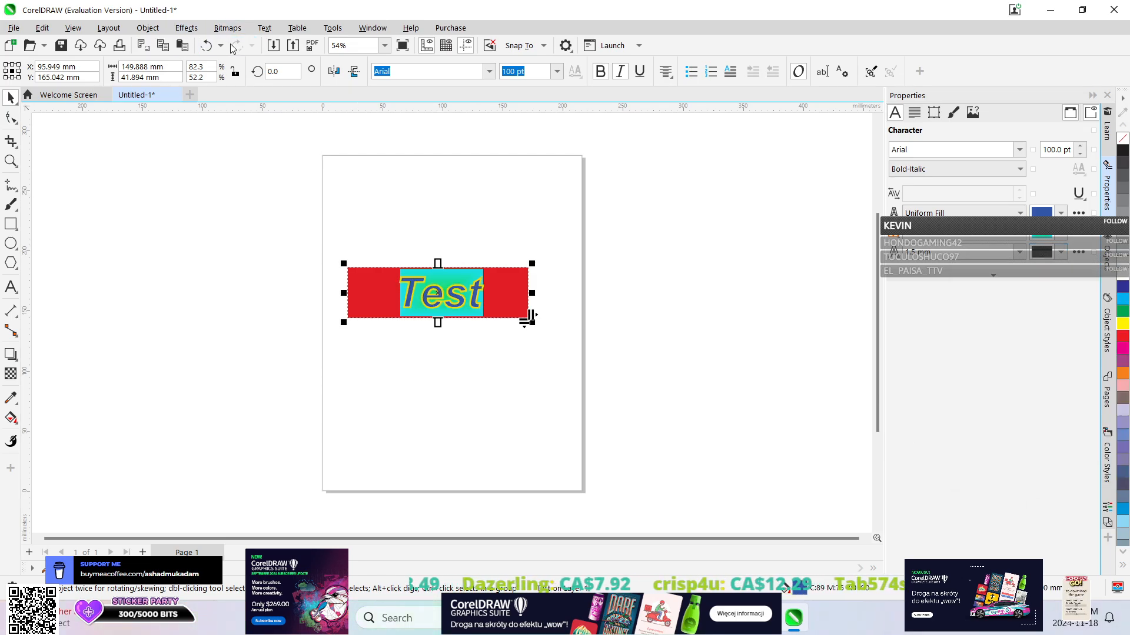
Check which effects and text commands are available for the paragraph text and convert it to artistic text.
click(186, 27)
mouse_move(220, 32)
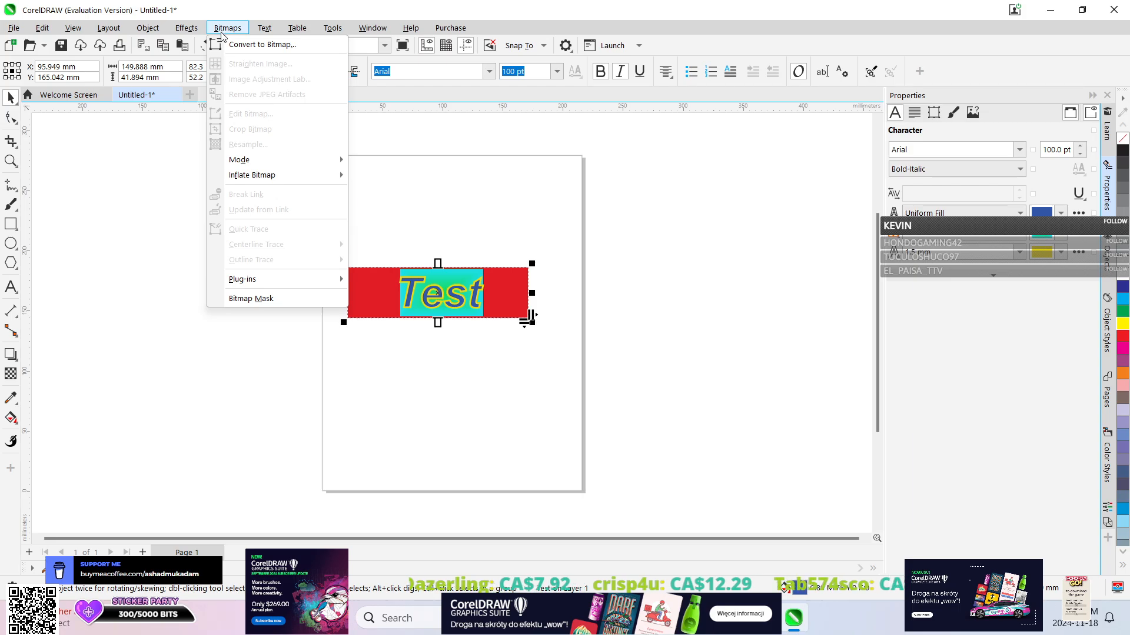
mouse_move(272, 33)
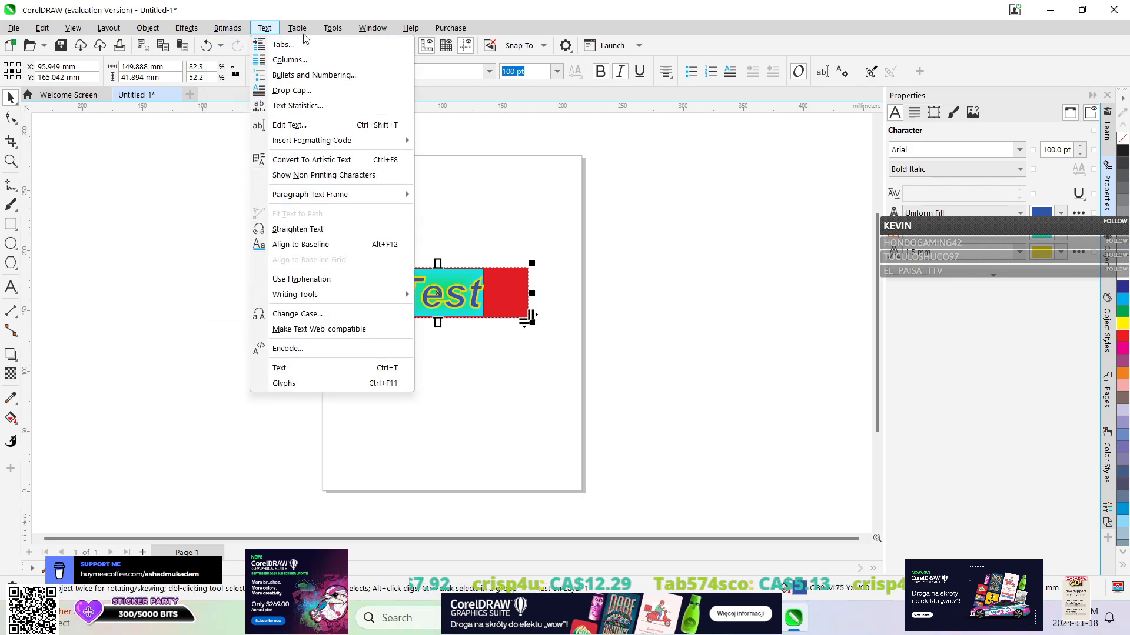
mouse_move(334, 32)
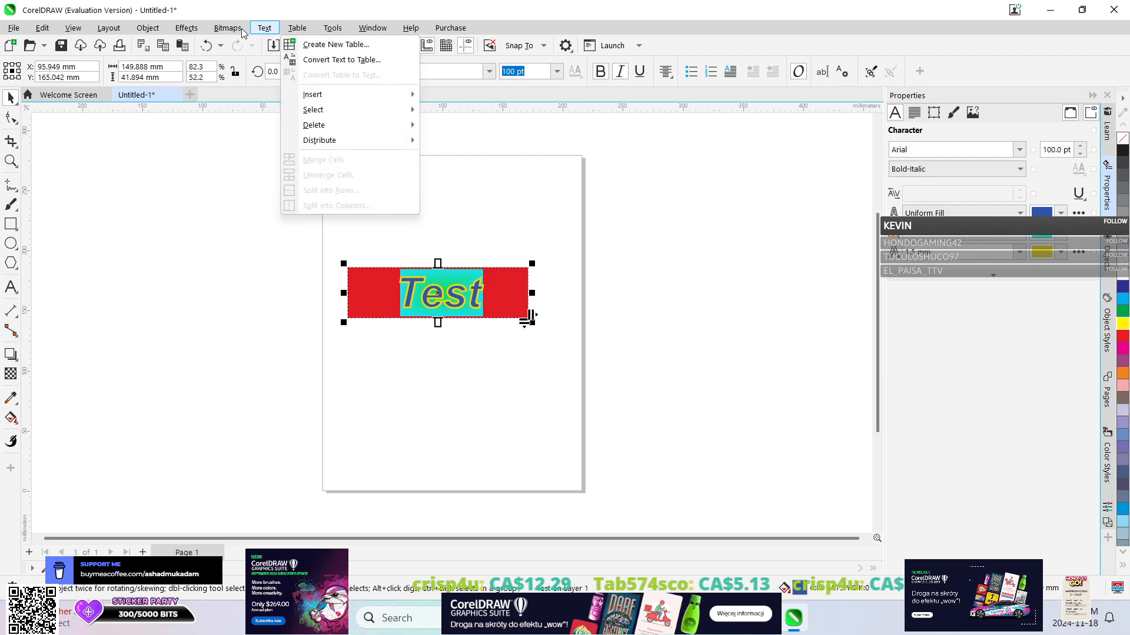
mouse_move(183, 32)
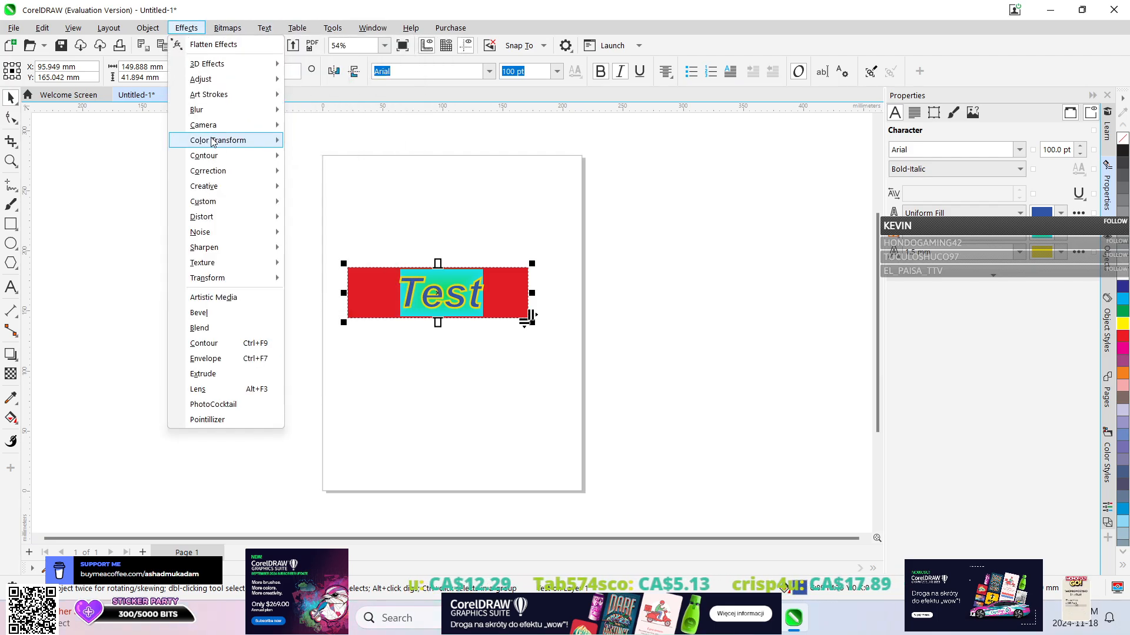
mouse_move(198, 145)
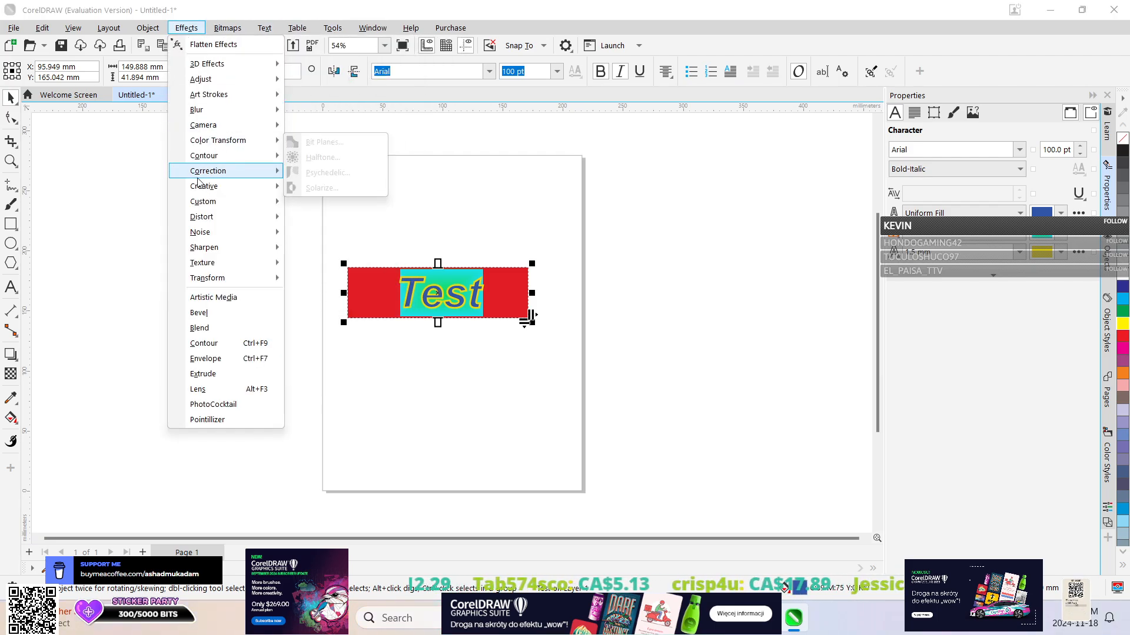
mouse_move(207, 263)
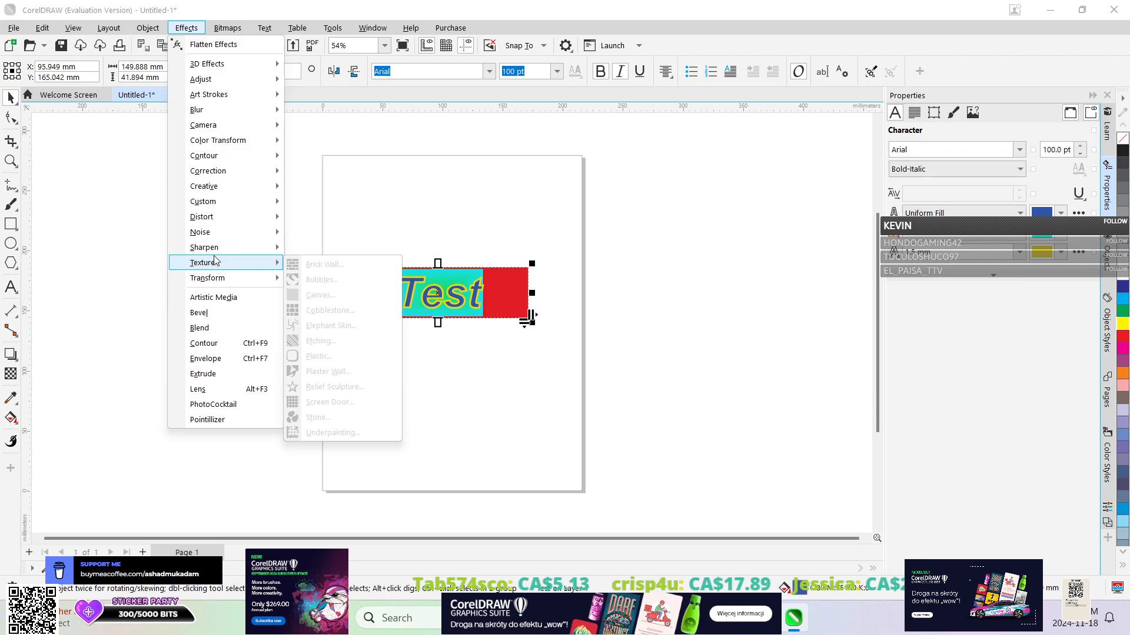
mouse_move(211, 66)
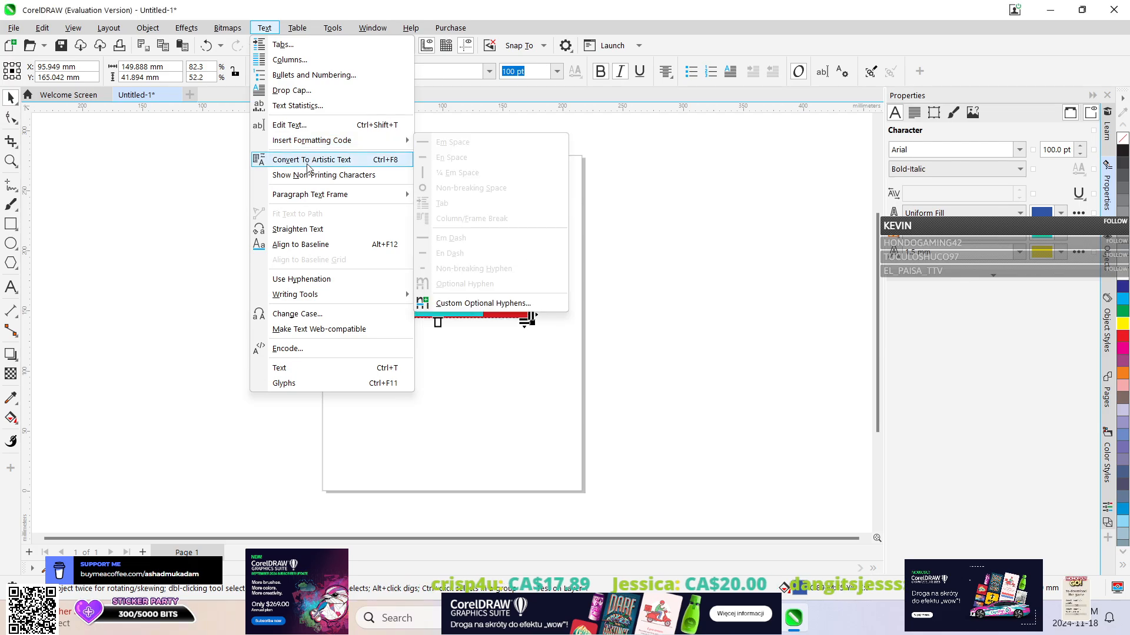
click(307, 162)
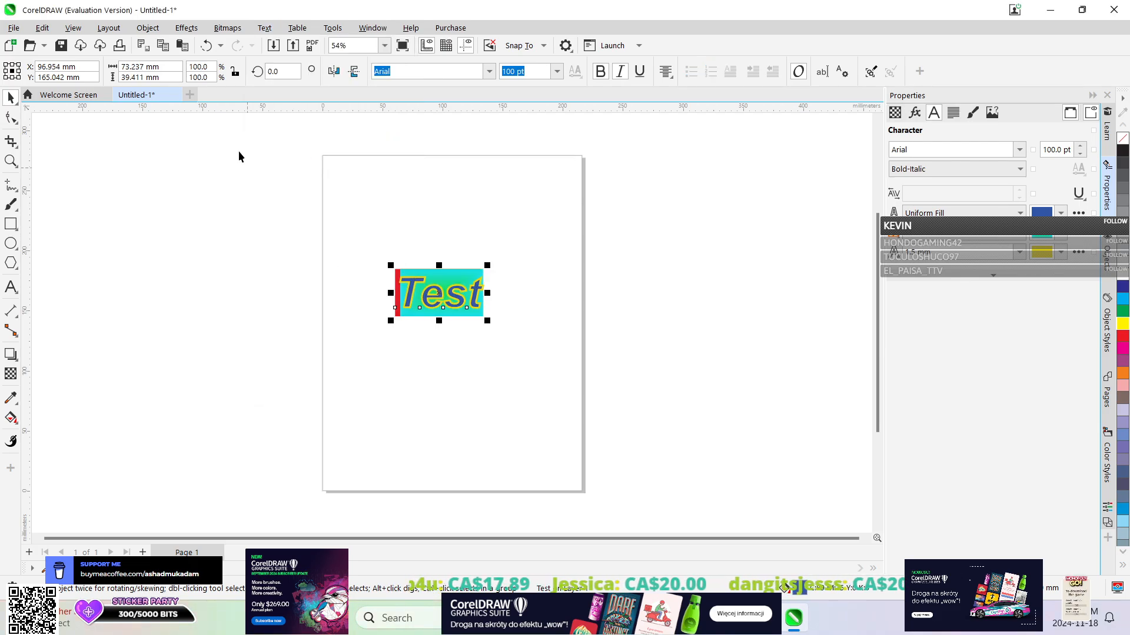
Try a 3D Rotate effect on the artistic text with the horizontal and vertical angles both set to 60.
click(187, 27)
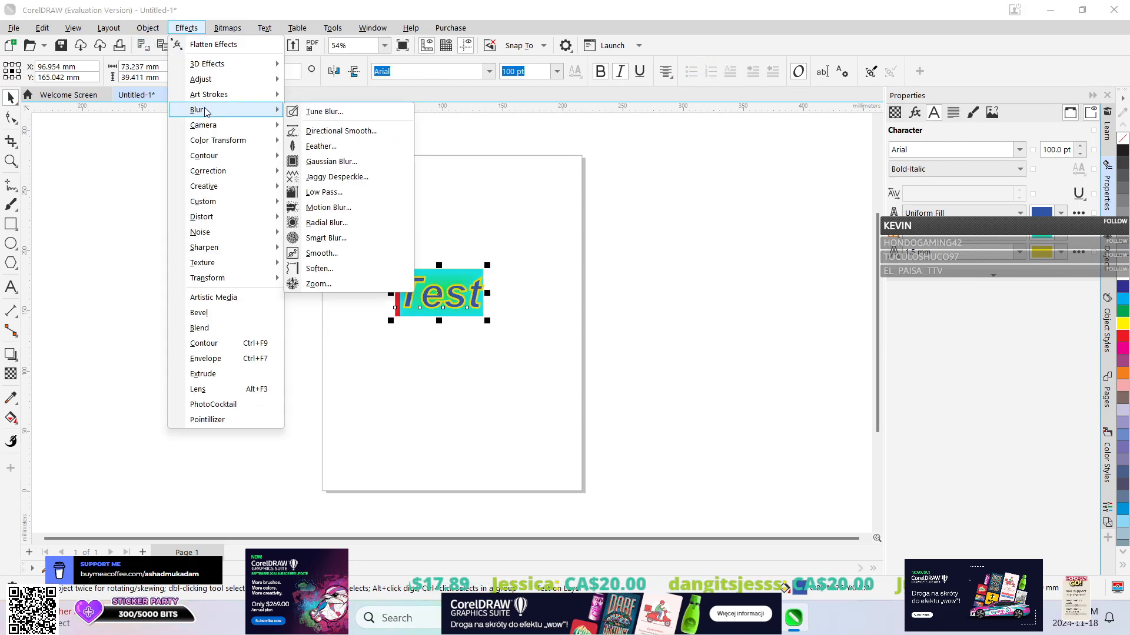
mouse_move(268, 64)
click(318, 65)
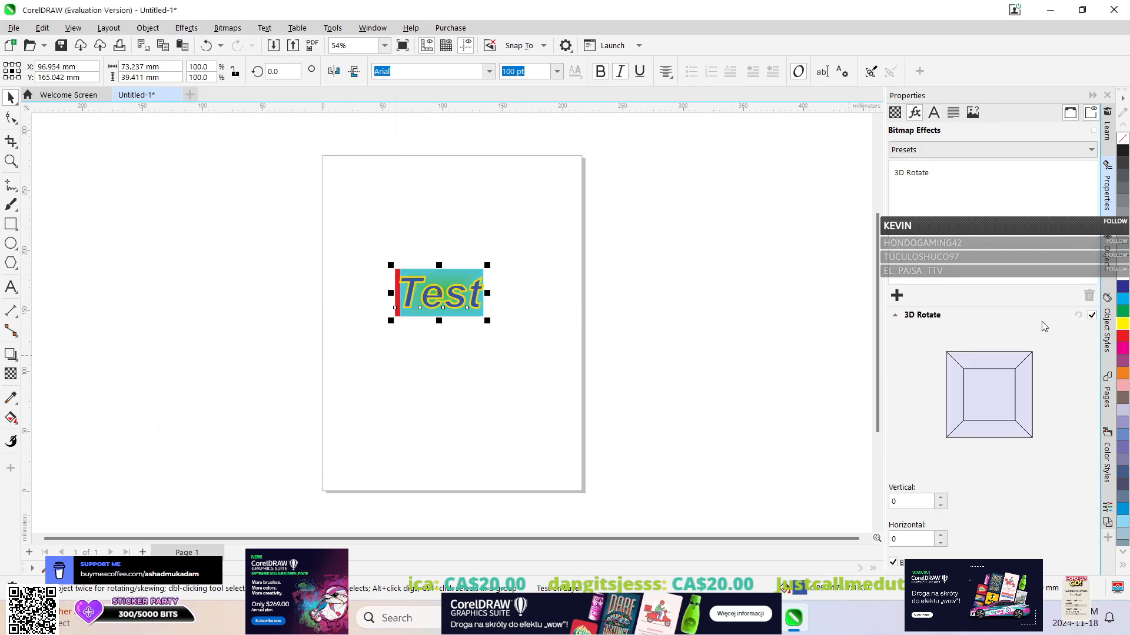
click(923, 536)
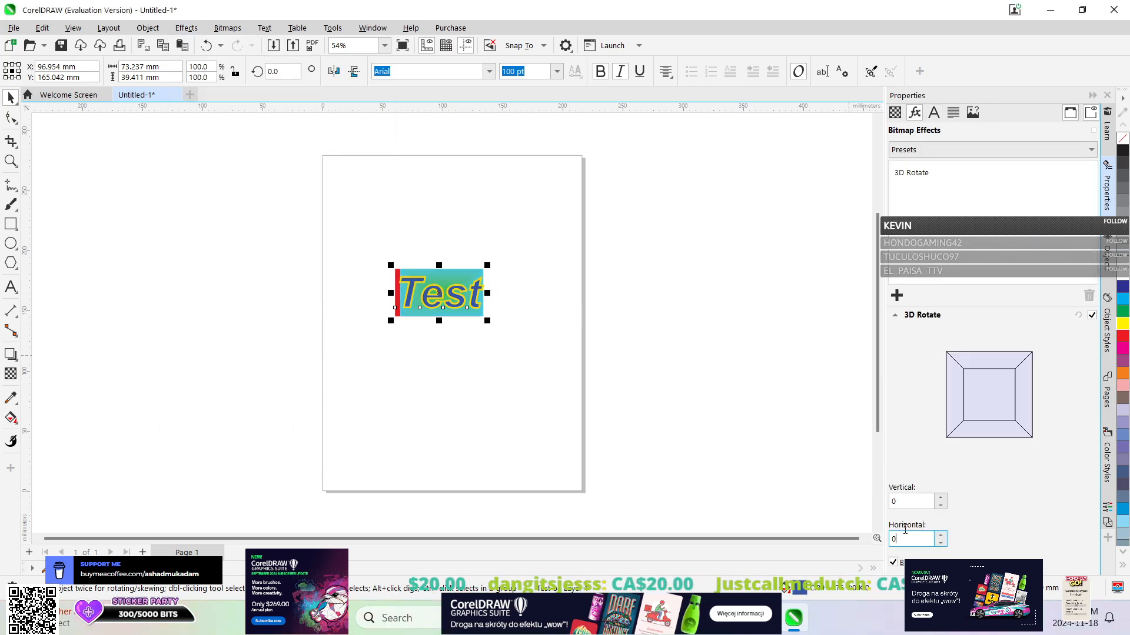
text(60)
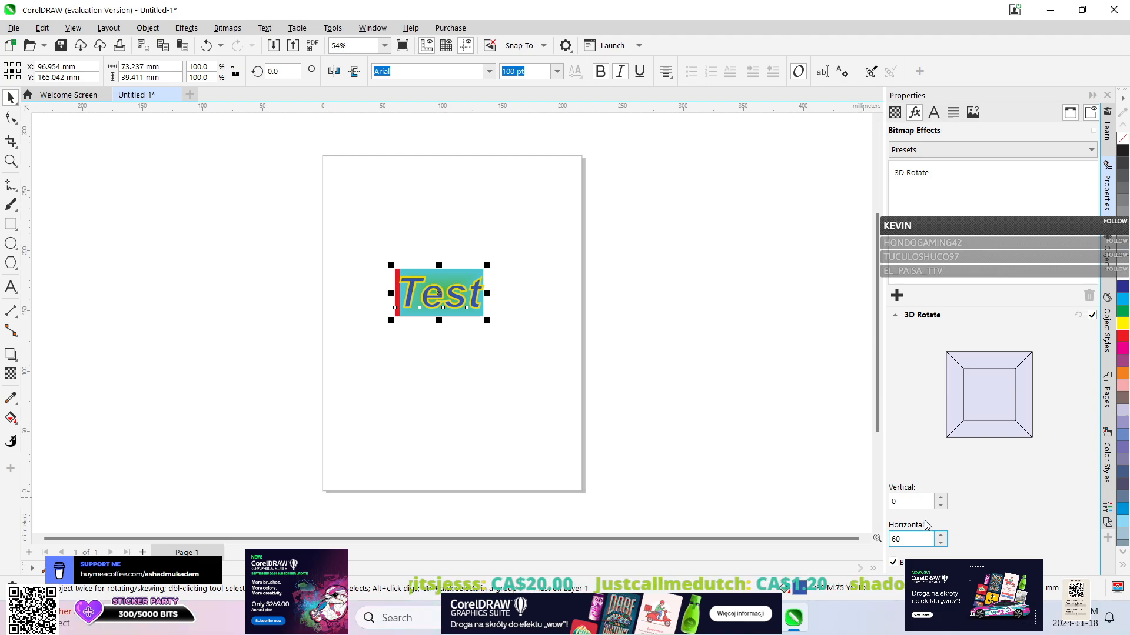
click(925, 500)
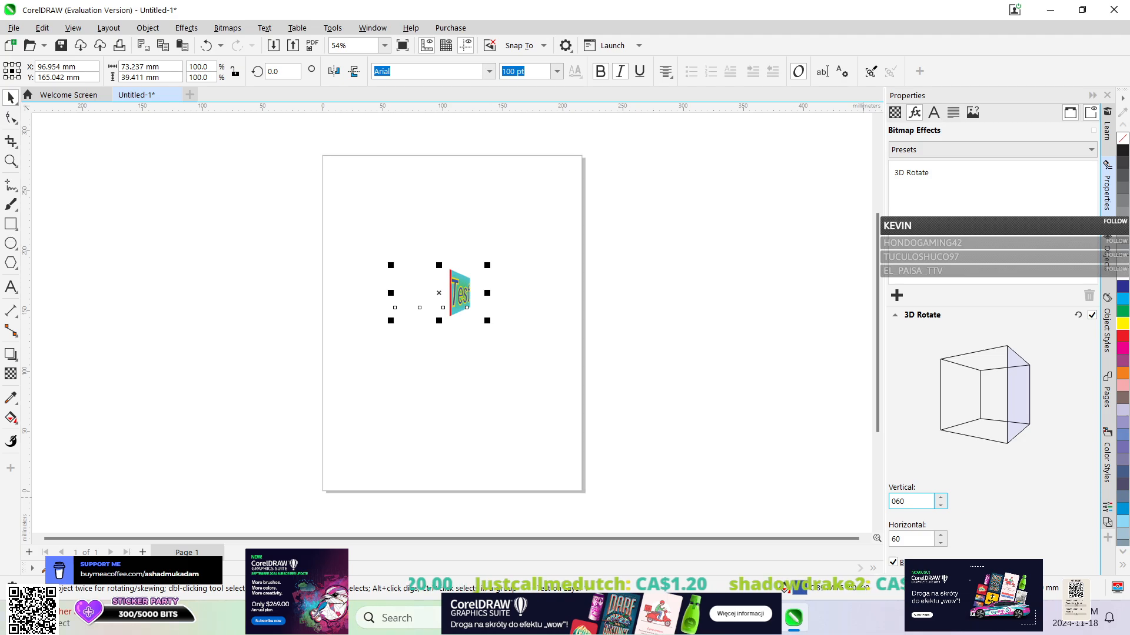
key(Return)
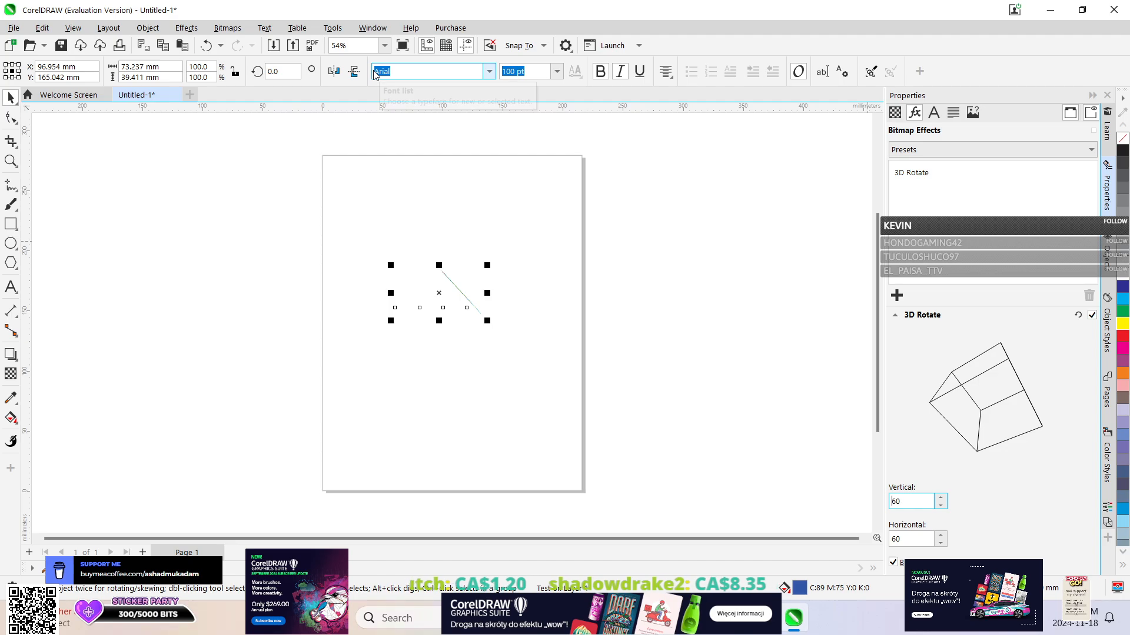
Undo the 3D Rotate effect along with the artistic text conversion and redo only the conversion.
click(206, 47)
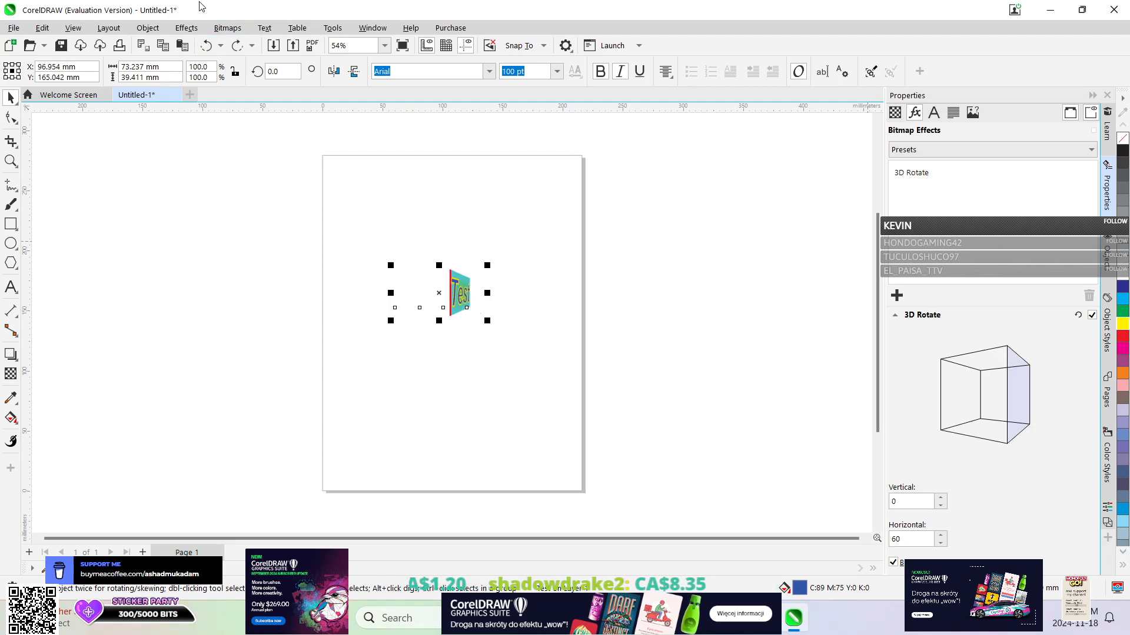
click(220, 46)
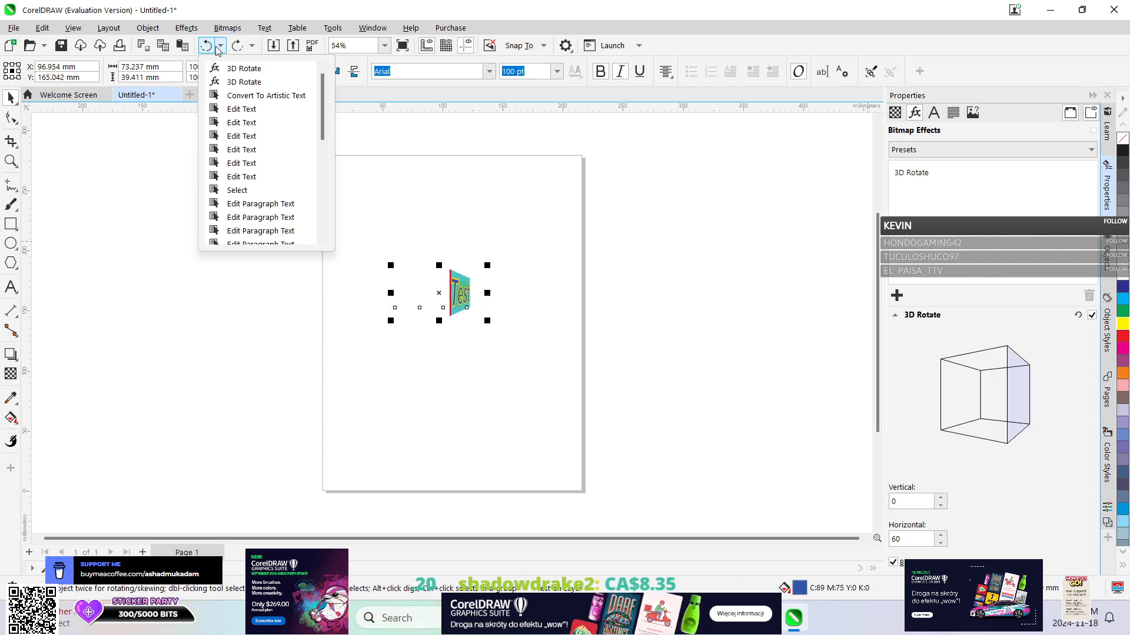
click(232, 96)
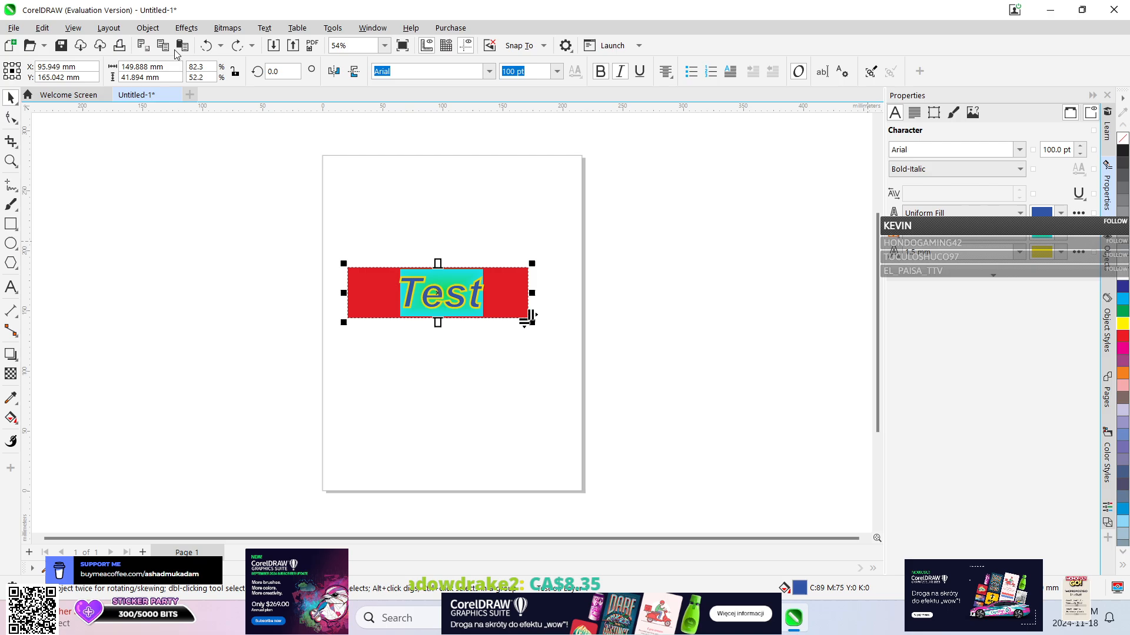
click(237, 46)
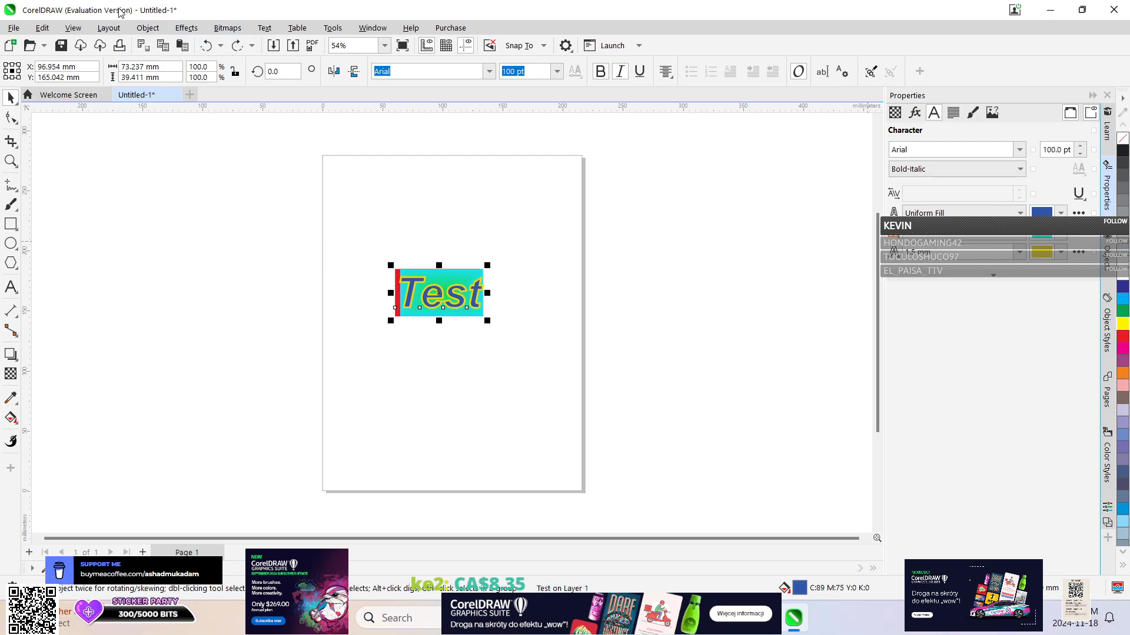
Look through the object commands and effect categories and apply the Sketch Pad art stroke to the artistic text.
click(148, 28)
mouse_move(179, 96)
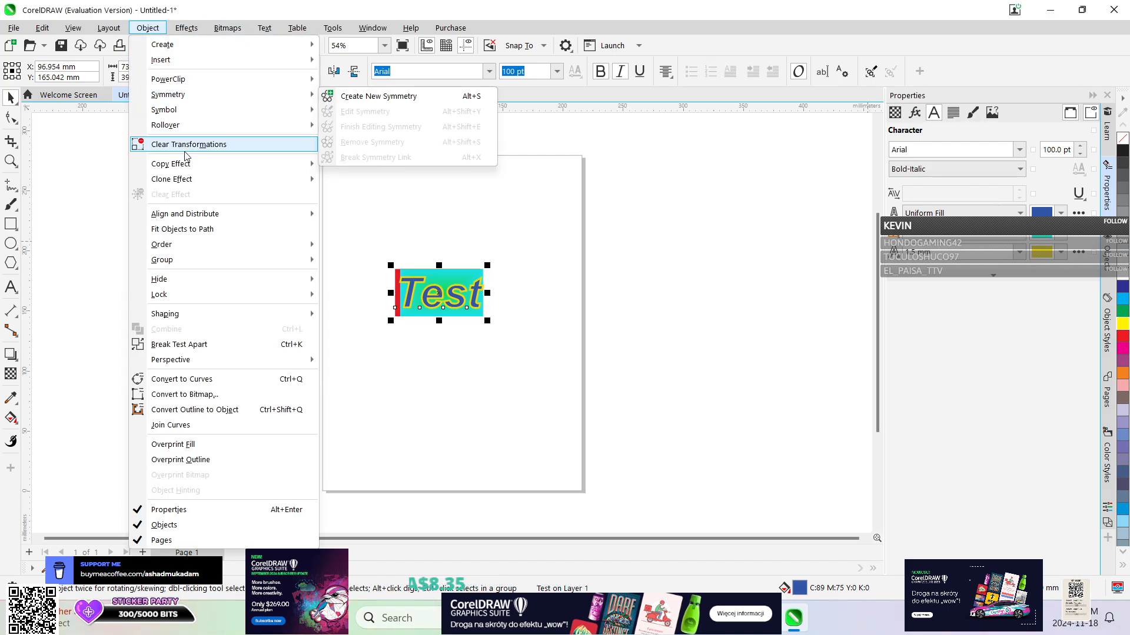
mouse_move(179, 29)
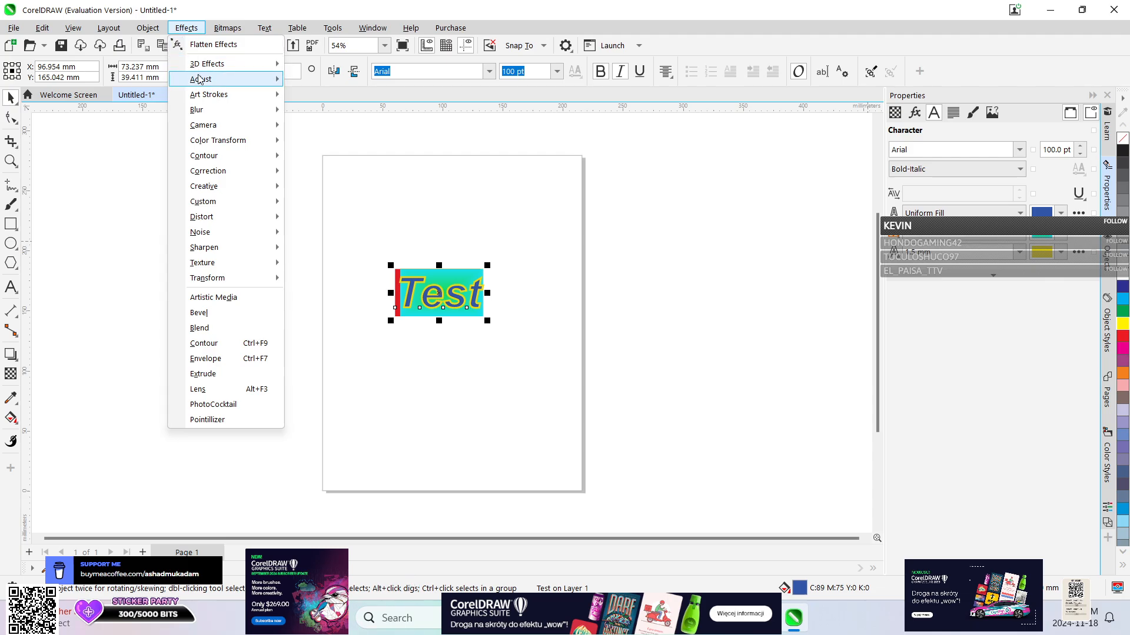
mouse_move(200, 80)
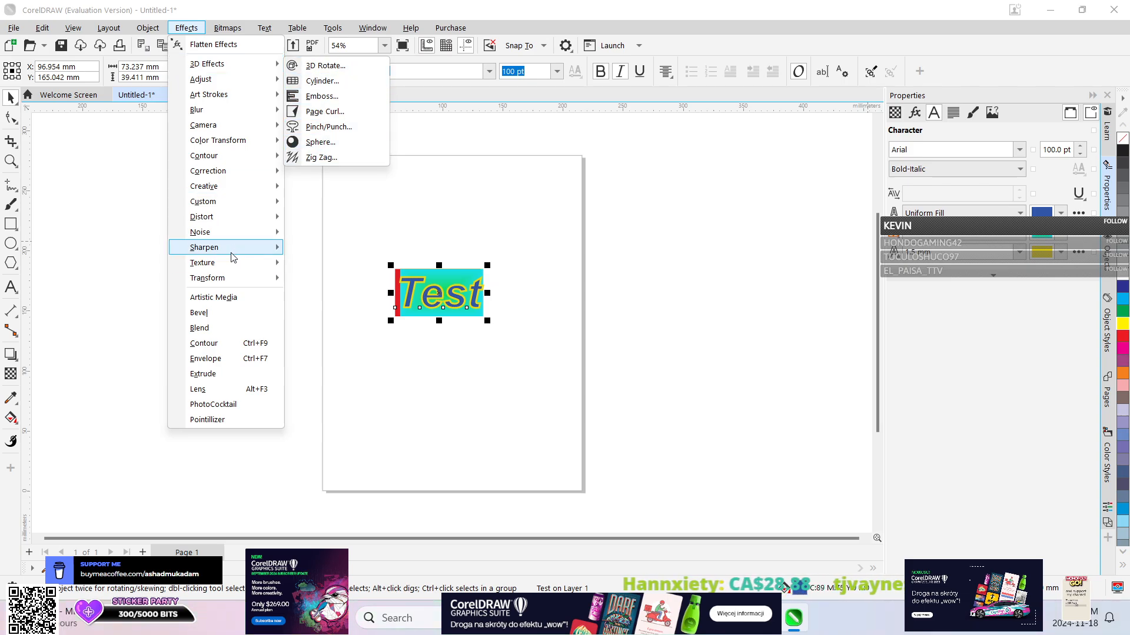
mouse_move(219, 279)
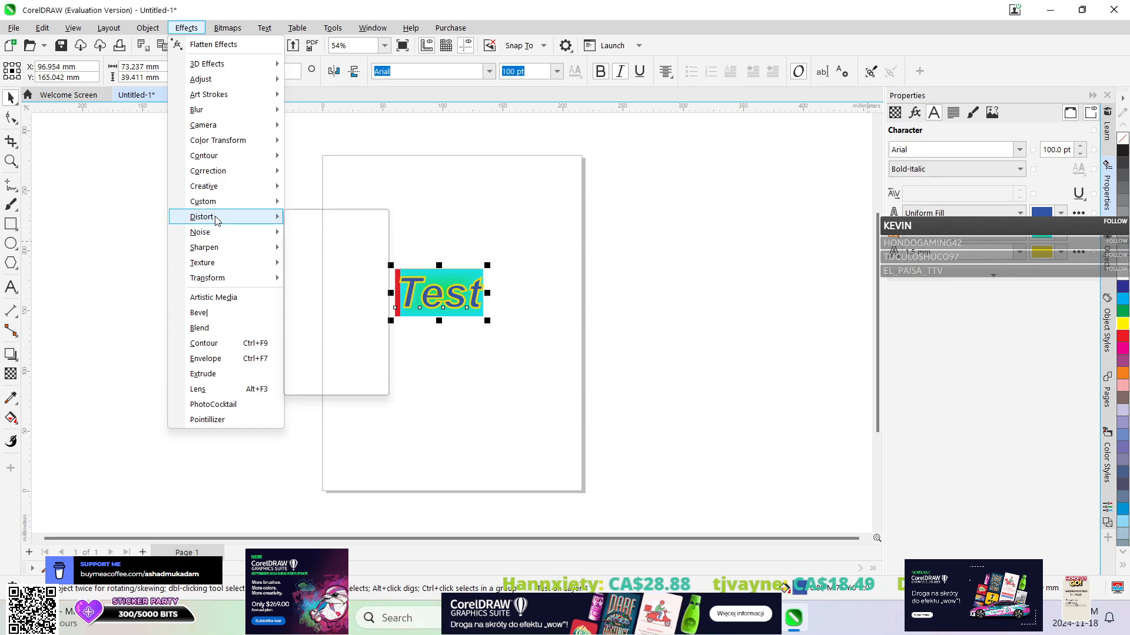
mouse_move(232, 96)
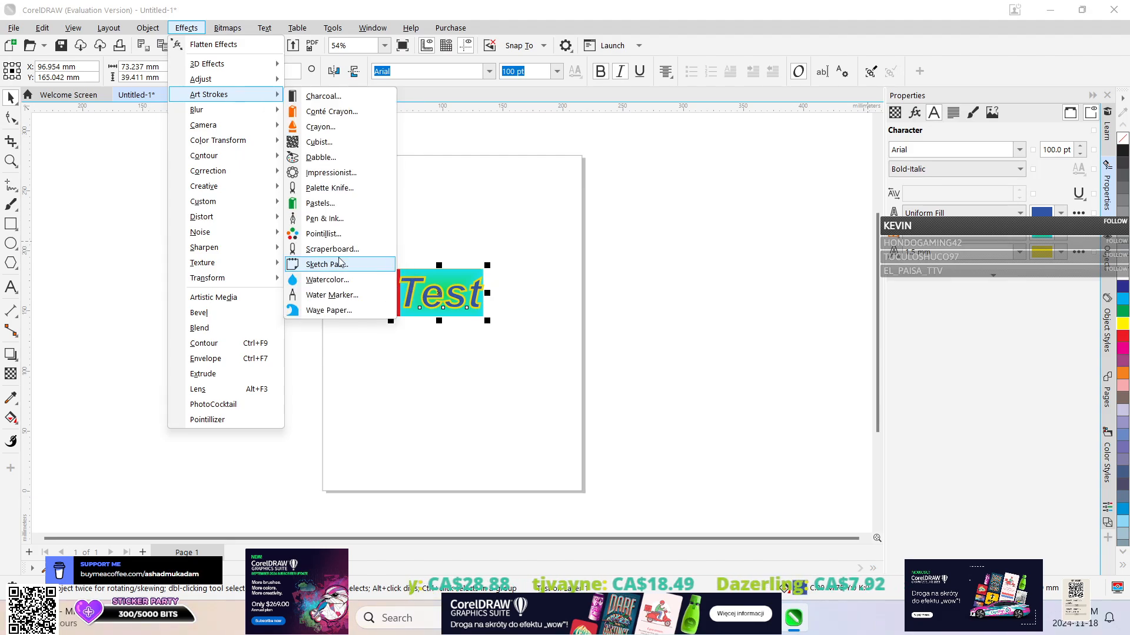
click(325, 264)
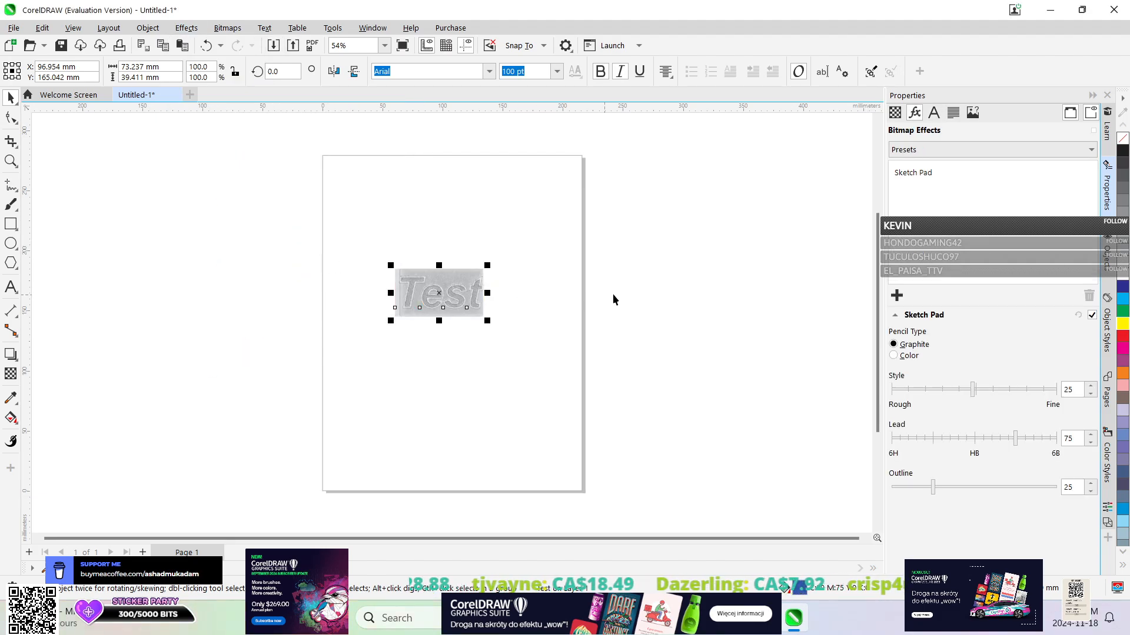
Undo the Sketch Pad effect on the artistic text and close the document without saving it.
click(206, 47)
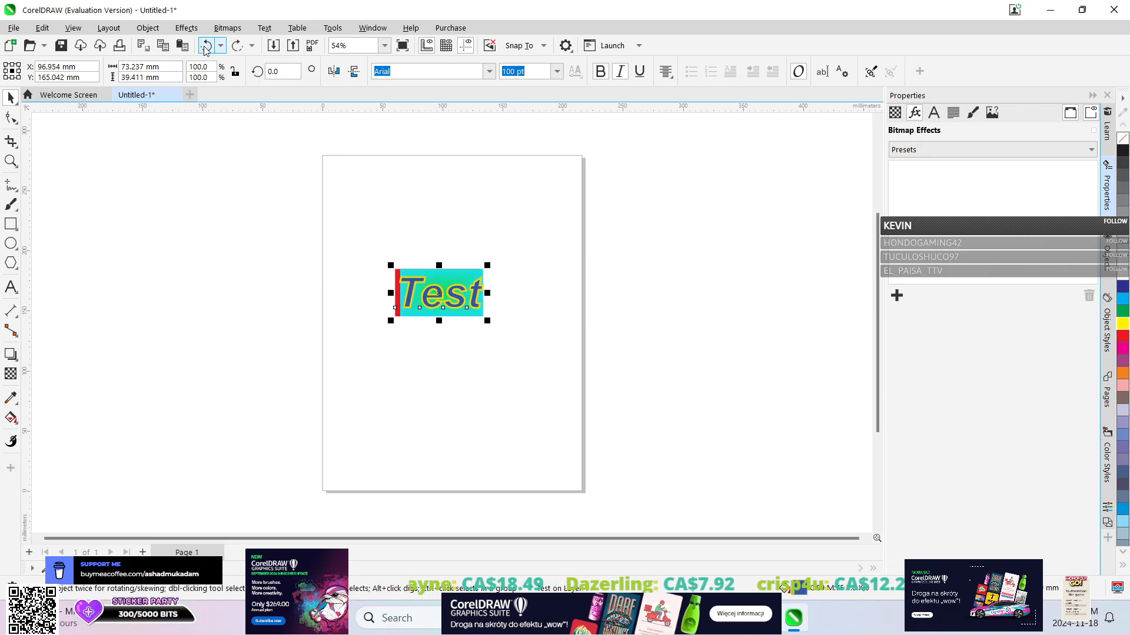
click(147, 28)
click(143, 31)
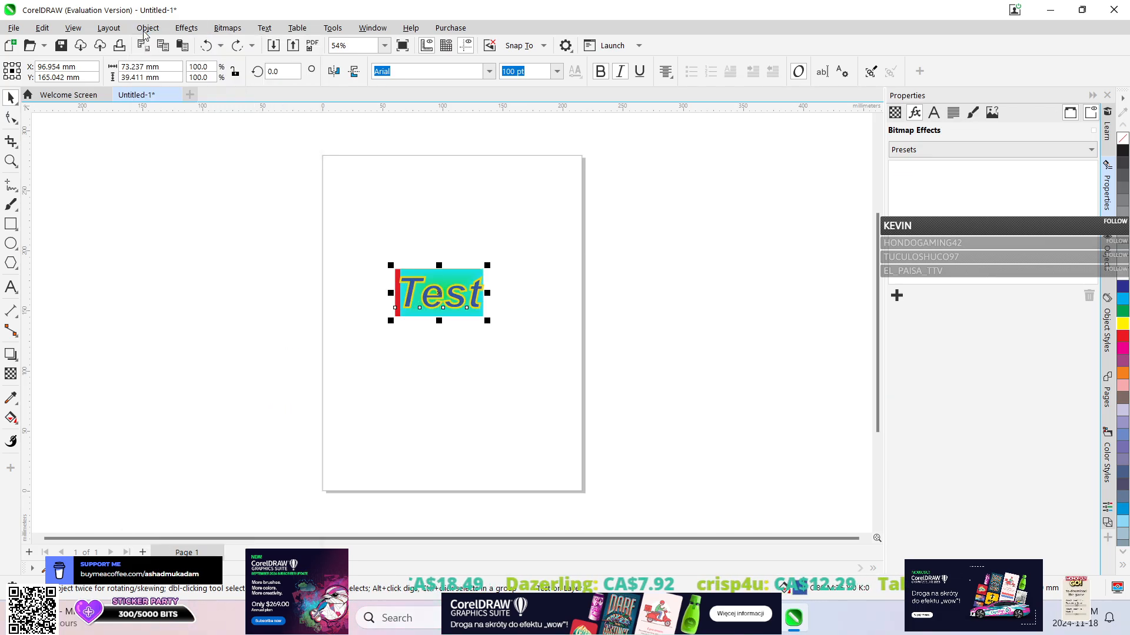
click(177, 96)
click(562, 344)
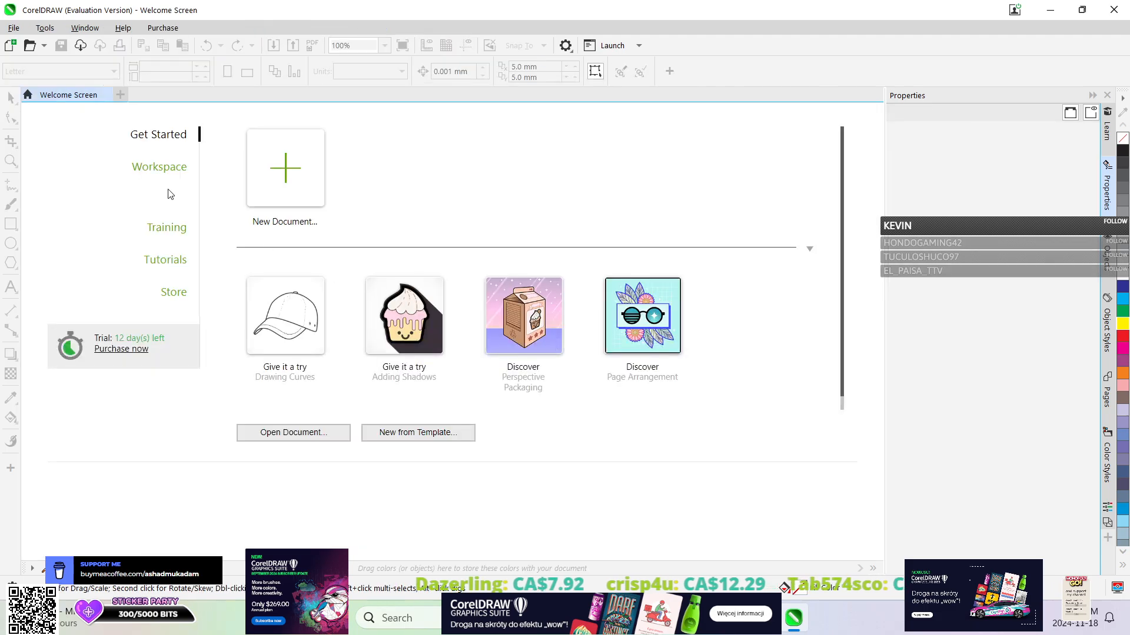
Create a new document from the CorelDRAW Default preset and add a paragraph text frame about 143 × 91 mm reading "Test".
click(281, 167)
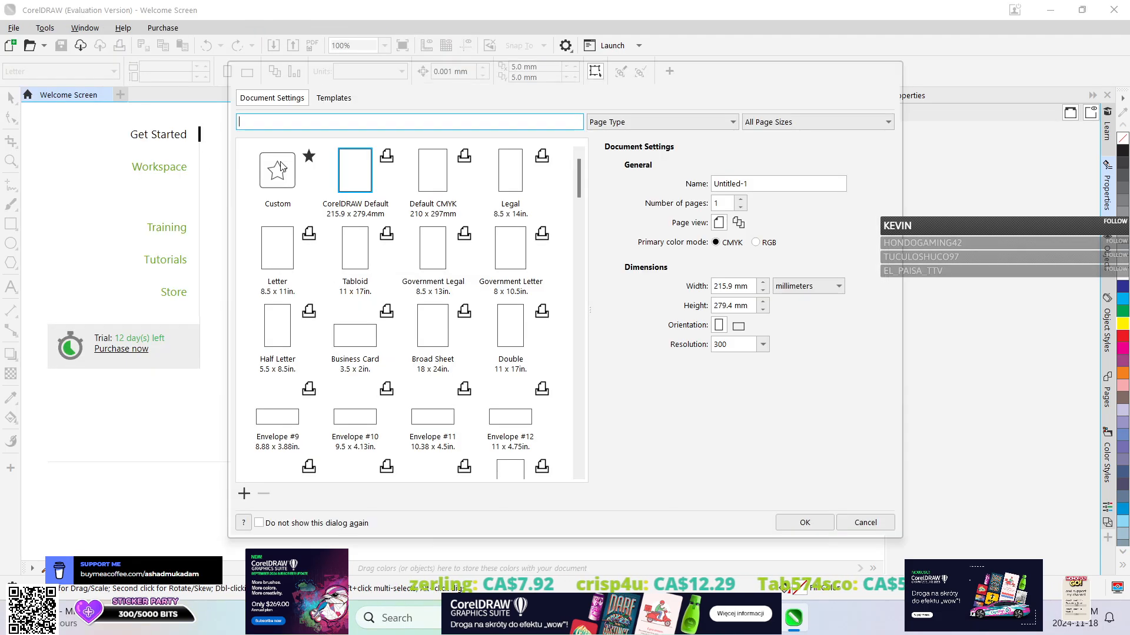
double_click(356, 171)
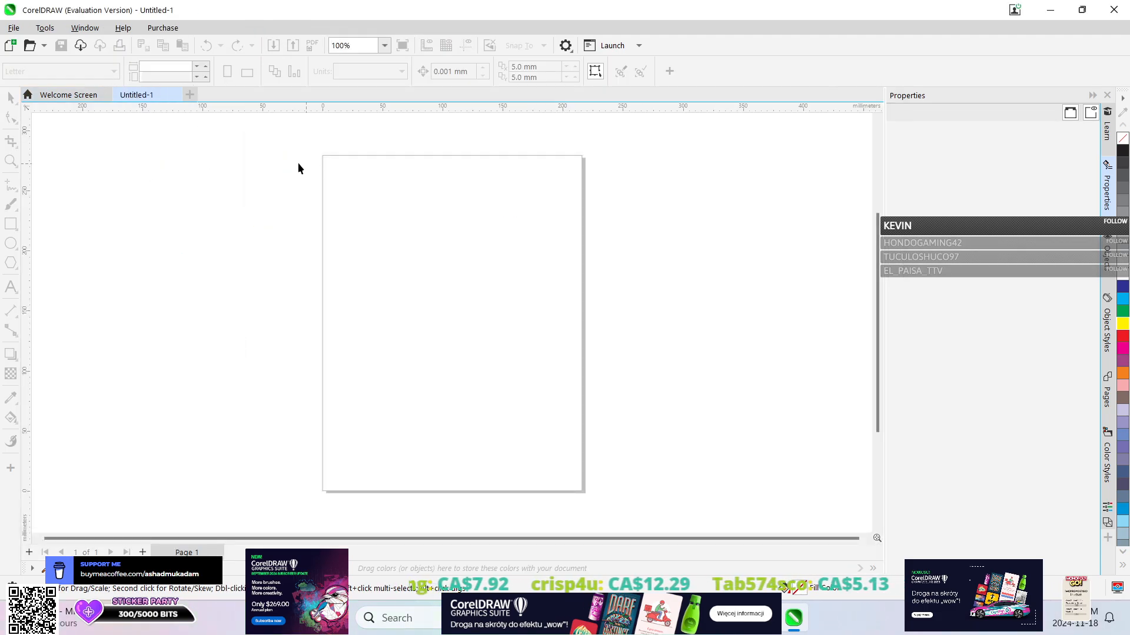
click(11, 287)
drag(360, 223, 532, 332)
text(test)
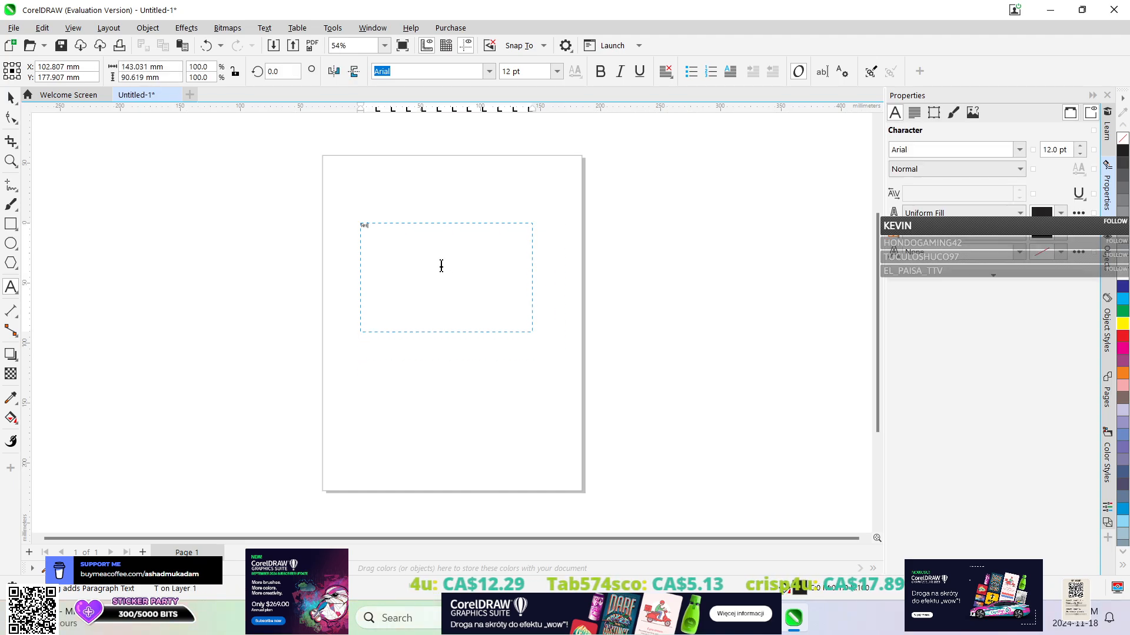
Set the font size of all the text in the frame to 200 pt.
key(ctrl+a)
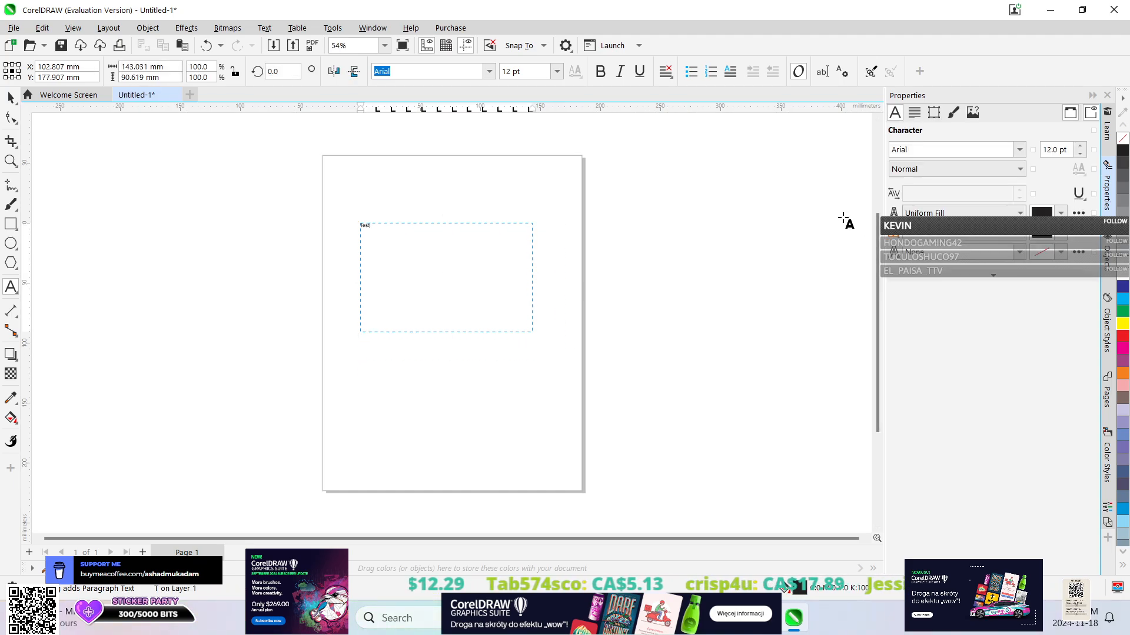
double_click(1058, 150)
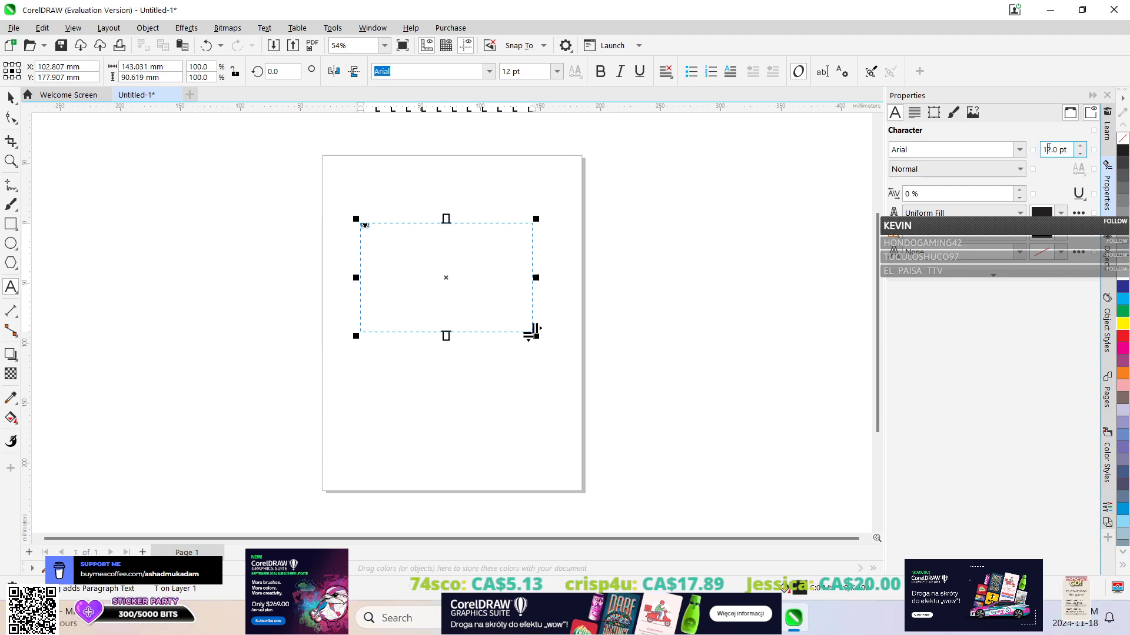
text(200)
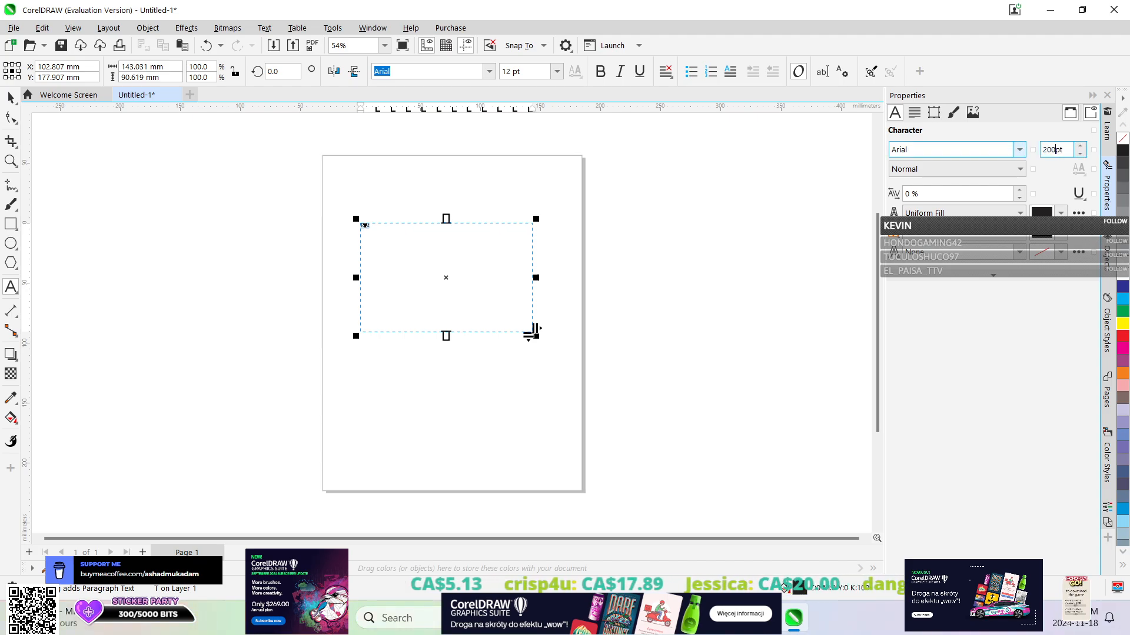
key(Return)
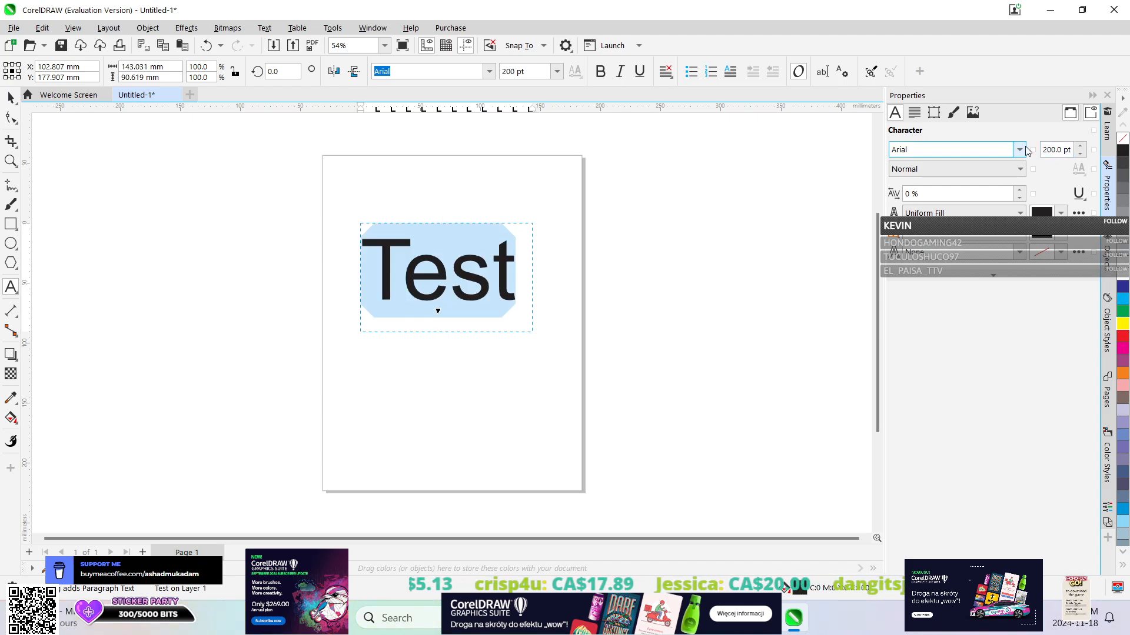
Center the text horizontally in its frame and apply Center Vertical Alignment.
click(914, 111)
click(940, 154)
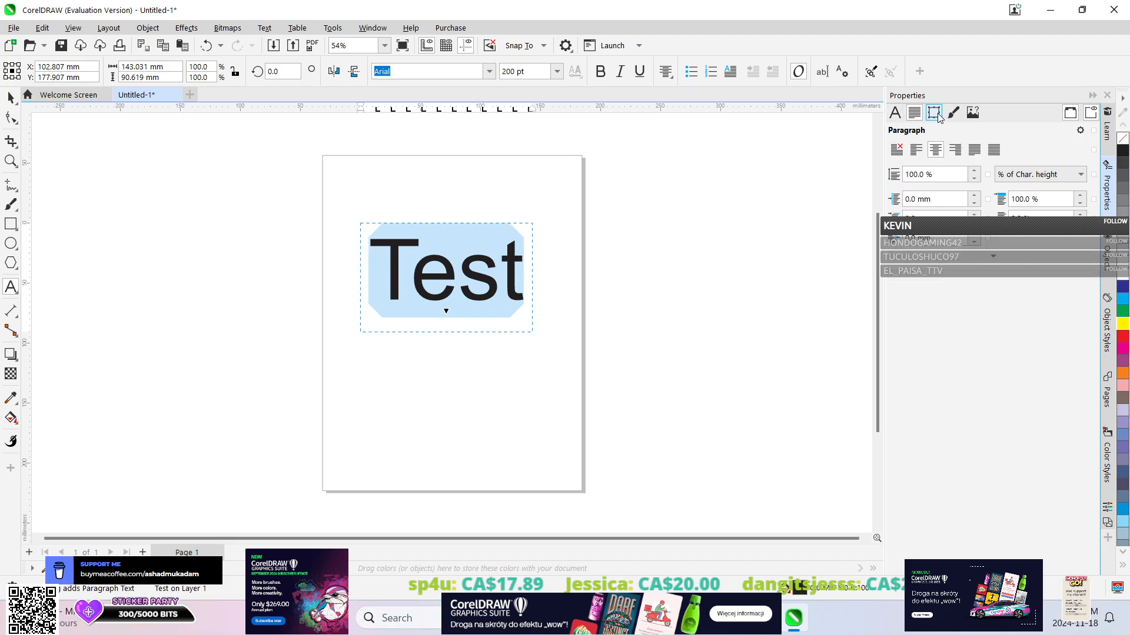
click(937, 115)
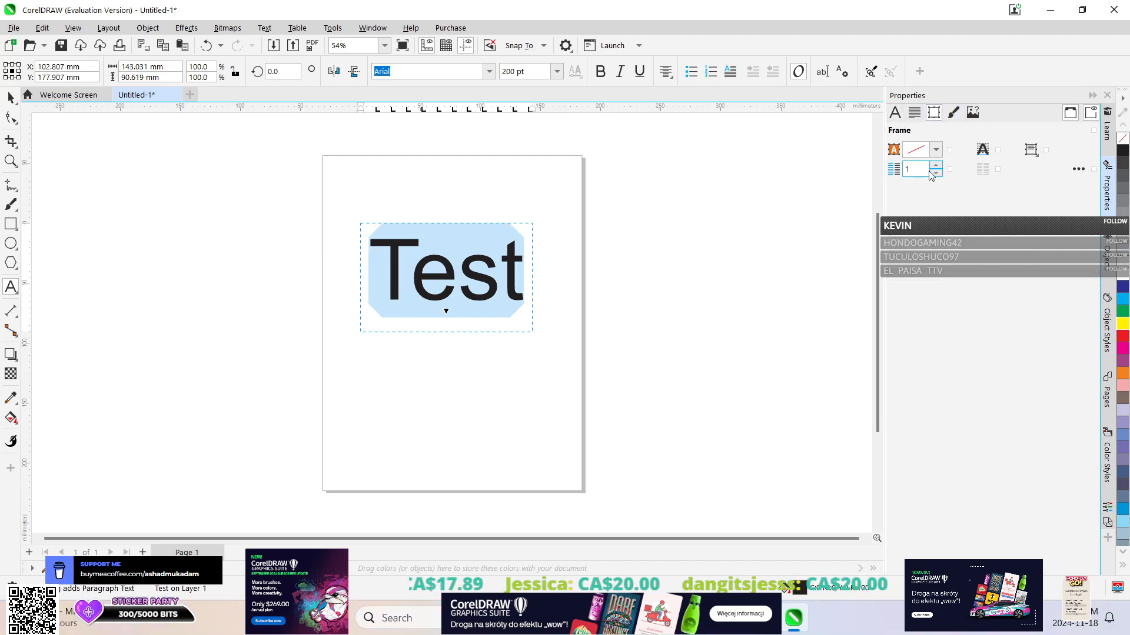
click(1031, 150)
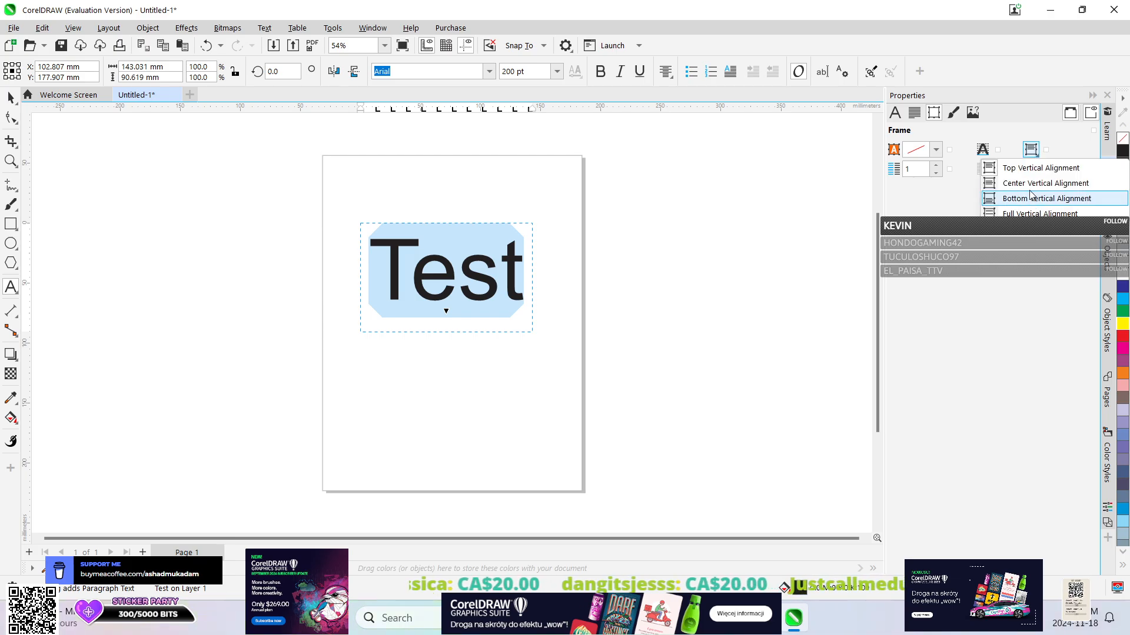
click(1035, 197)
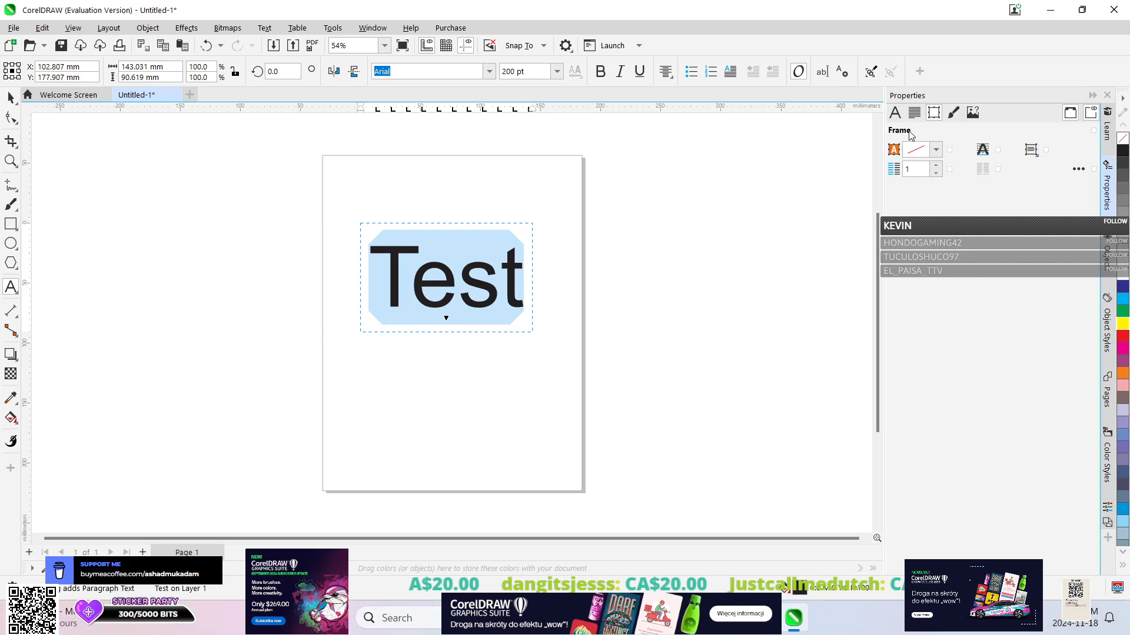
click(895, 112)
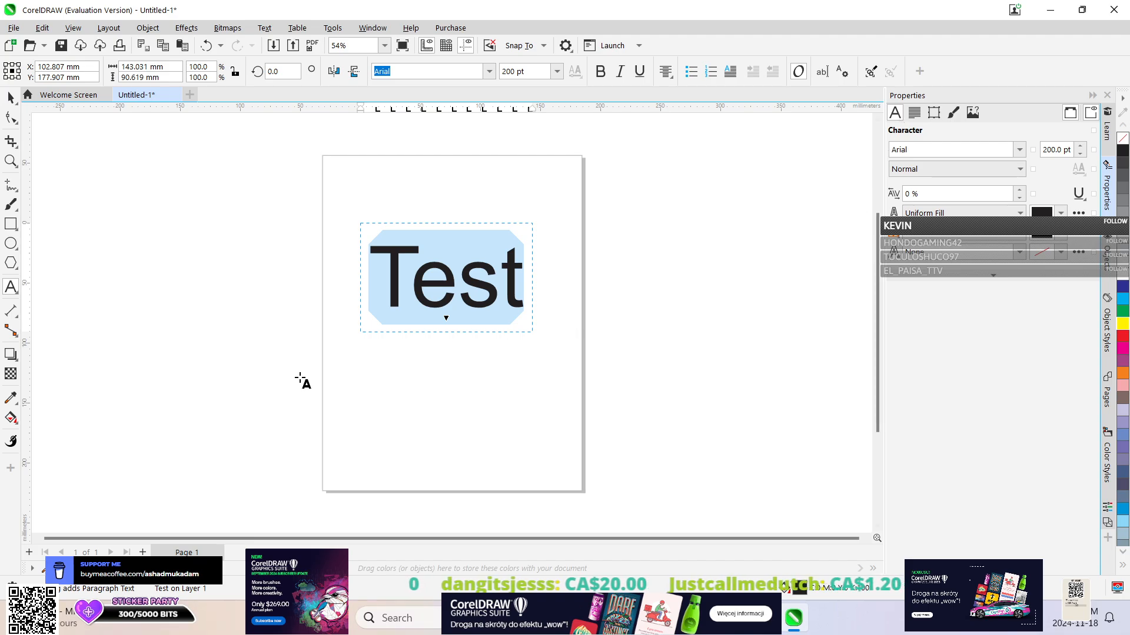
Undo the vertical alignment of the paragraph text and restore it.
click(462, 372)
click(498, 282)
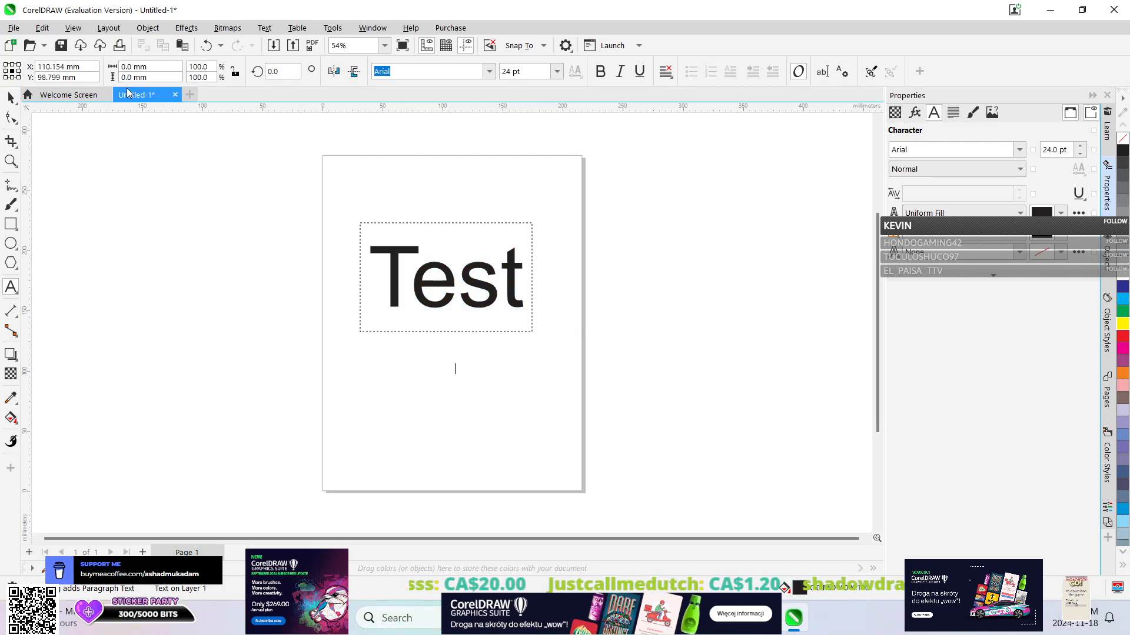
click(203, 46)
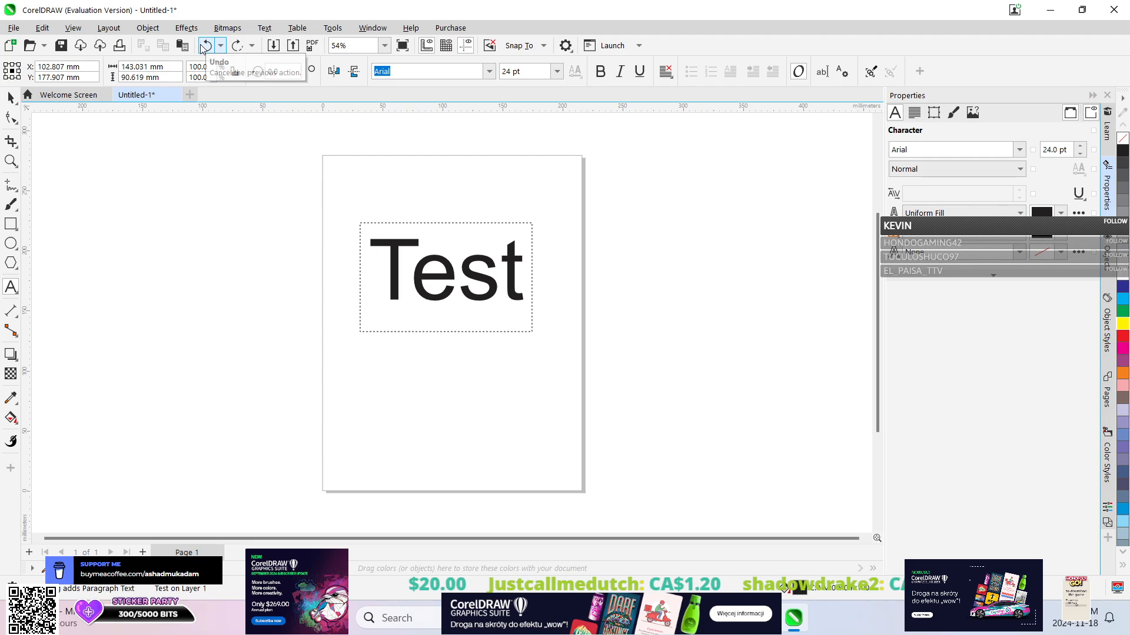
click(453, 371)
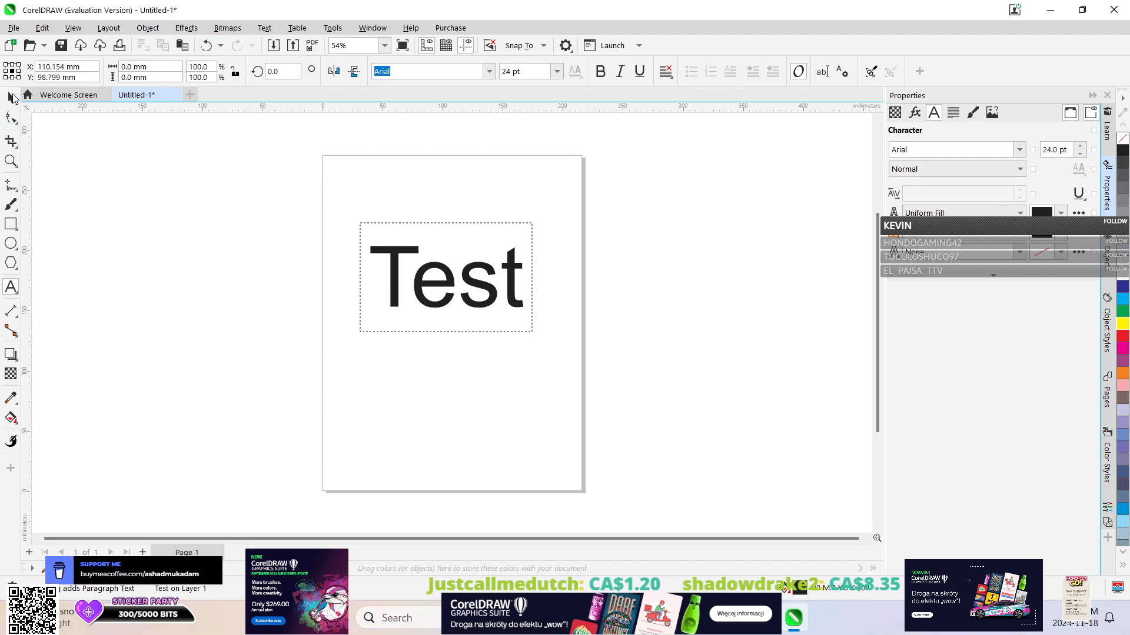
Select the paragraph text and check which effects, bitmap and text commands are available for it.
click(12, 97)
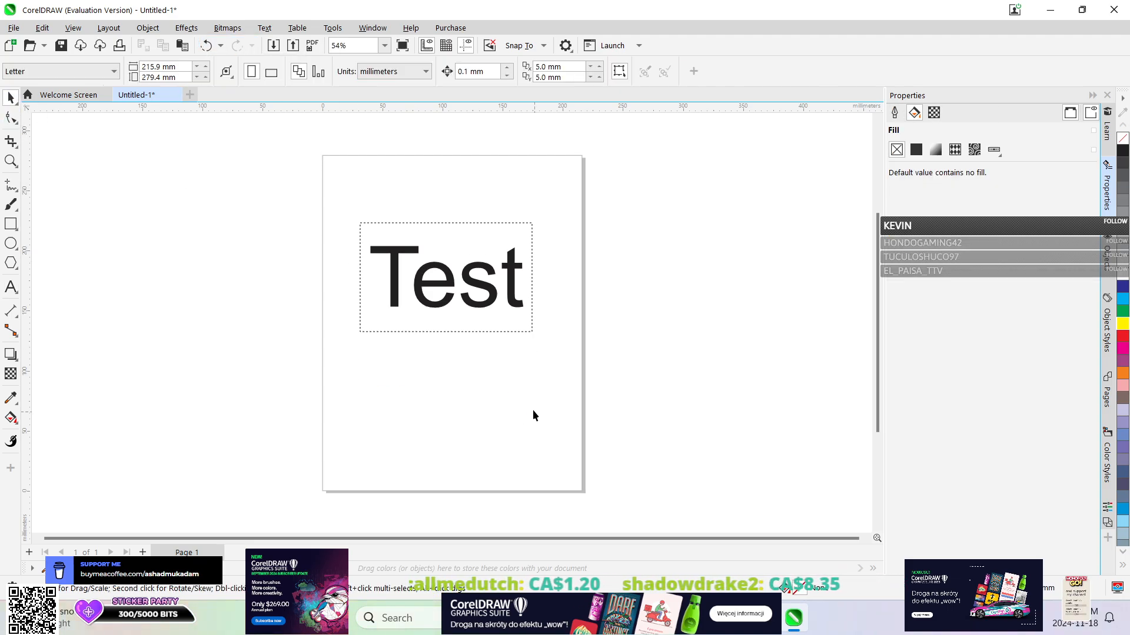
click(464, 299)
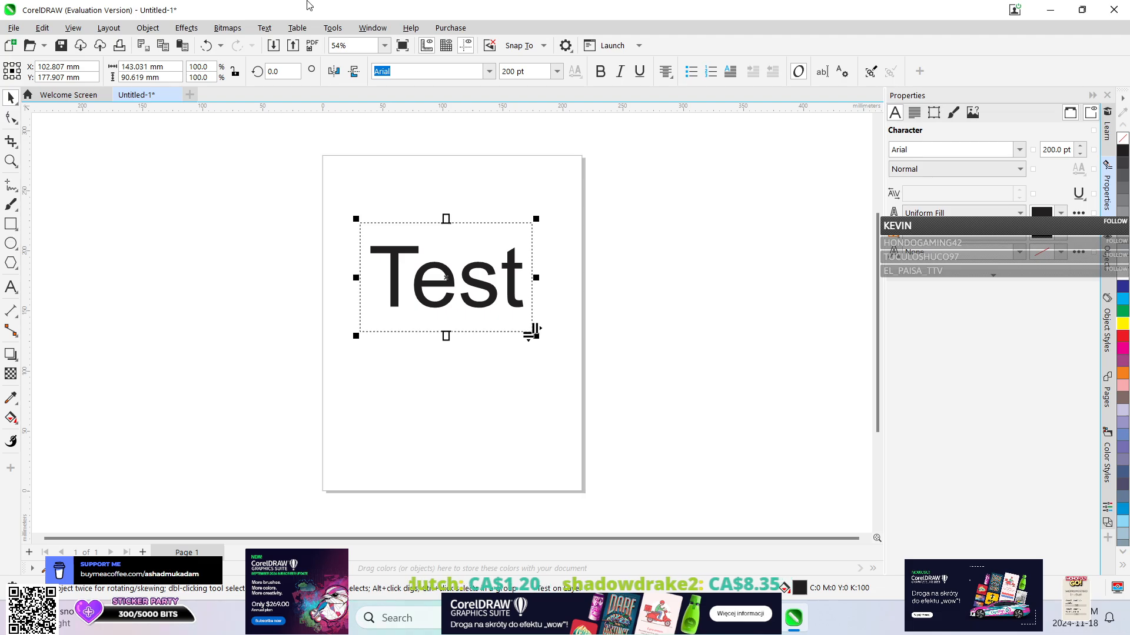
click(223, 27)
mouse_move(189, 28)
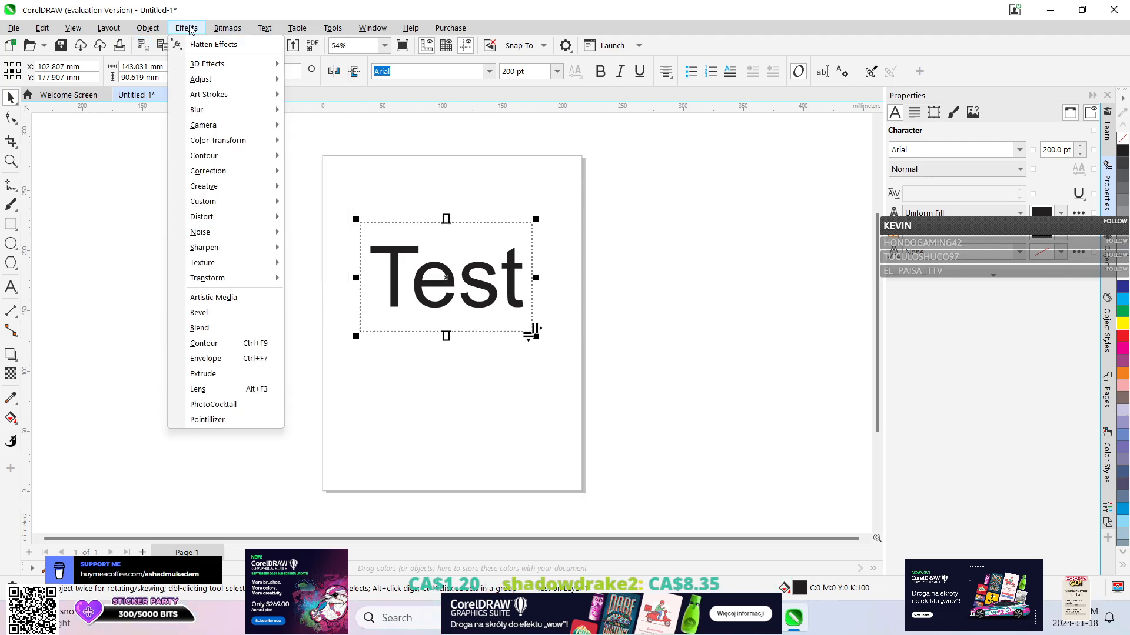
mouse_move(213, 82)
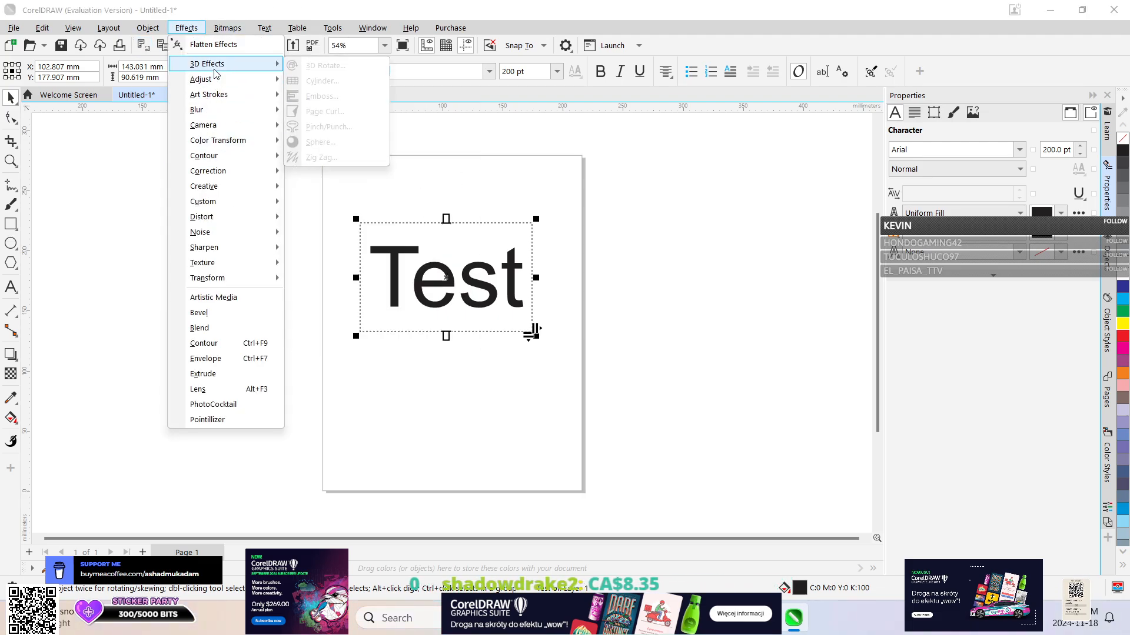
mouse_move(218, 266)
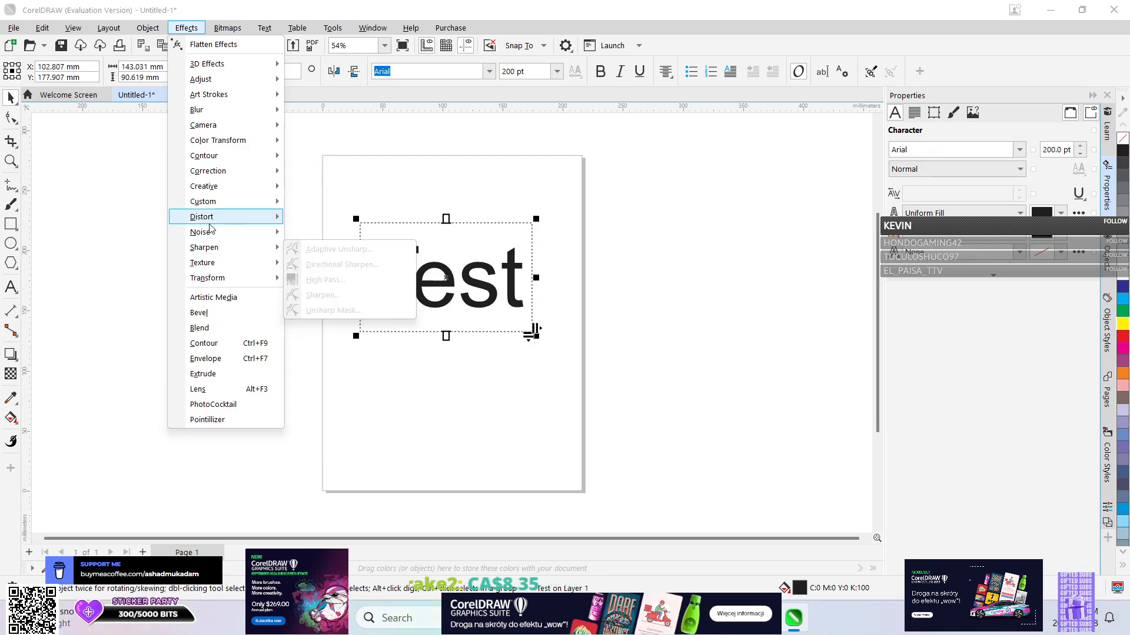
mouse_move(209, 225)
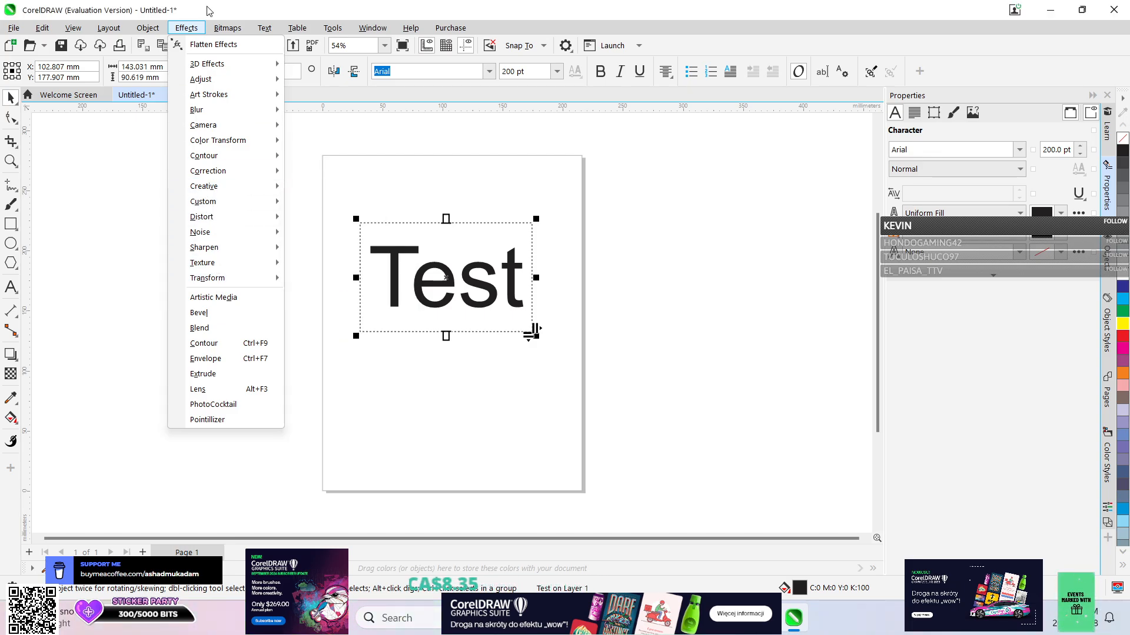
mouse_move(228, 29)
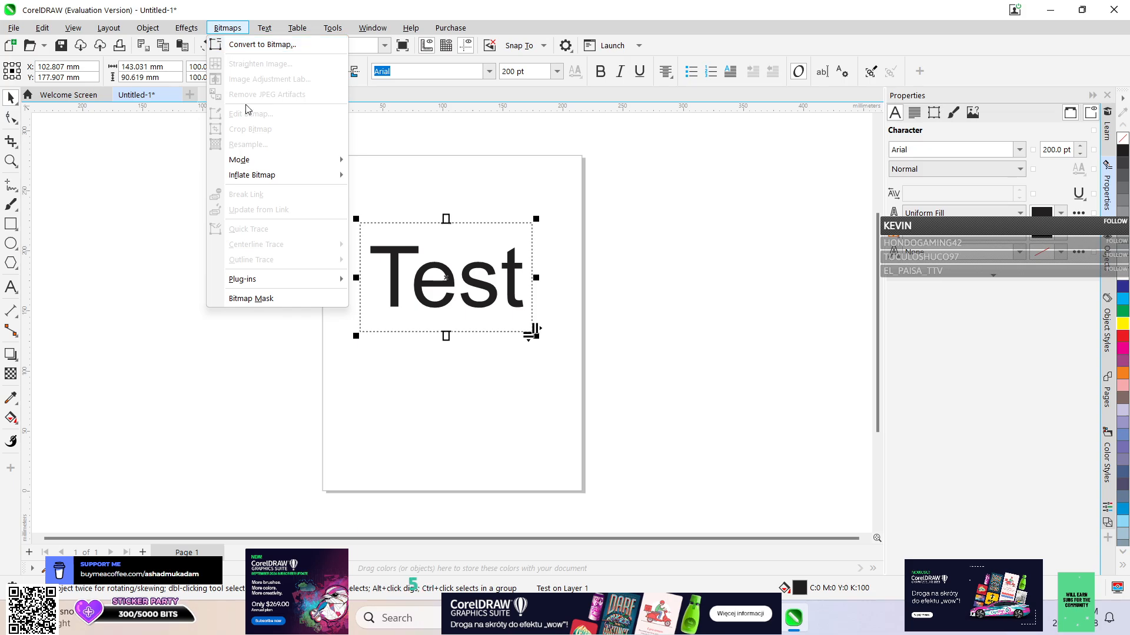
mouse_move(264, 28)
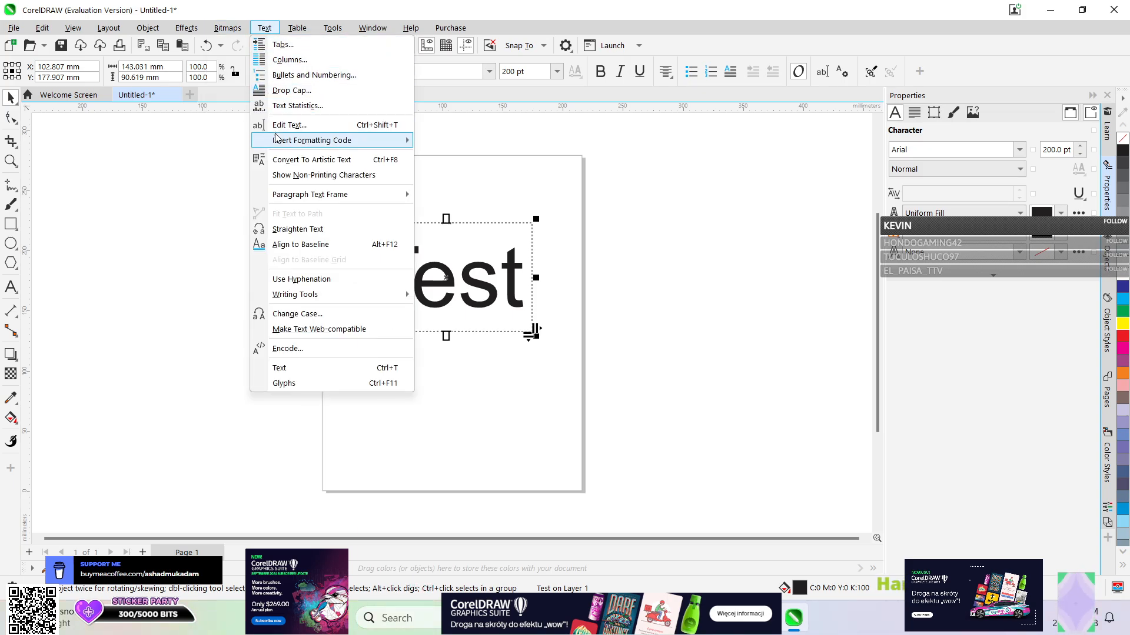
mouse_move(276, 139)
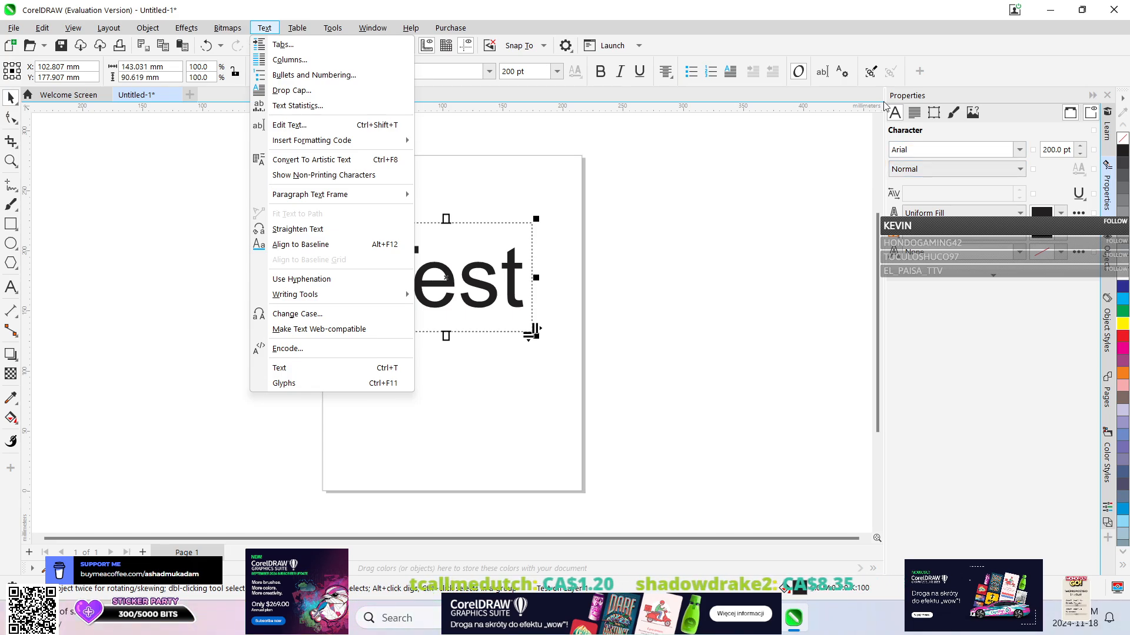
Convert the paragraph text "Test" to curves.
key(Escape)
click(261, 29)
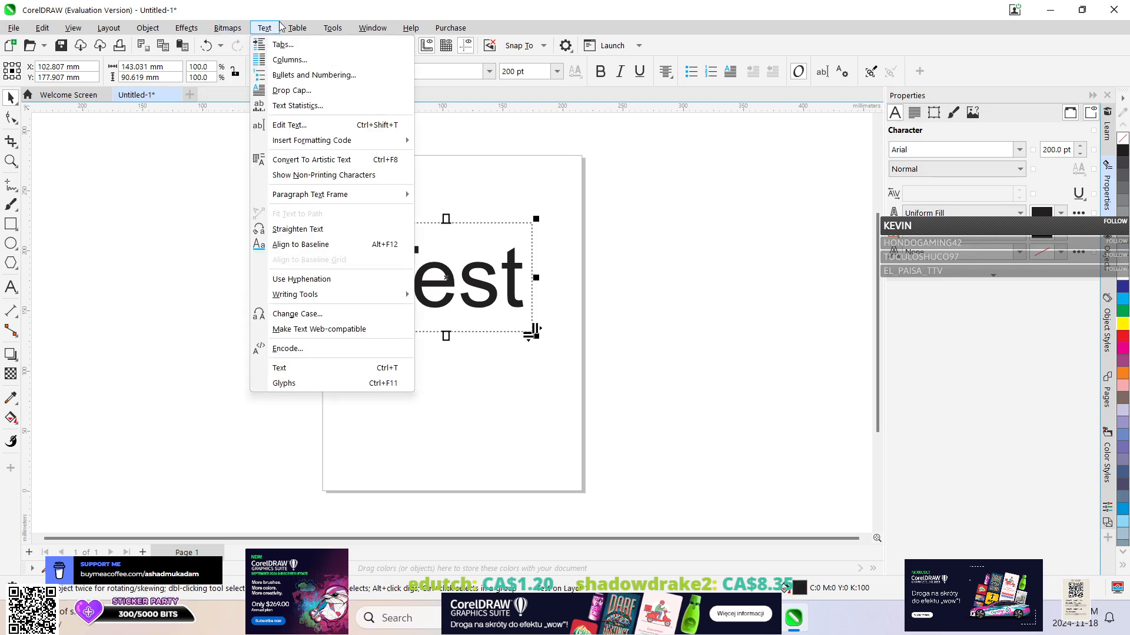
click(275, 25)
key(ctrl+q)
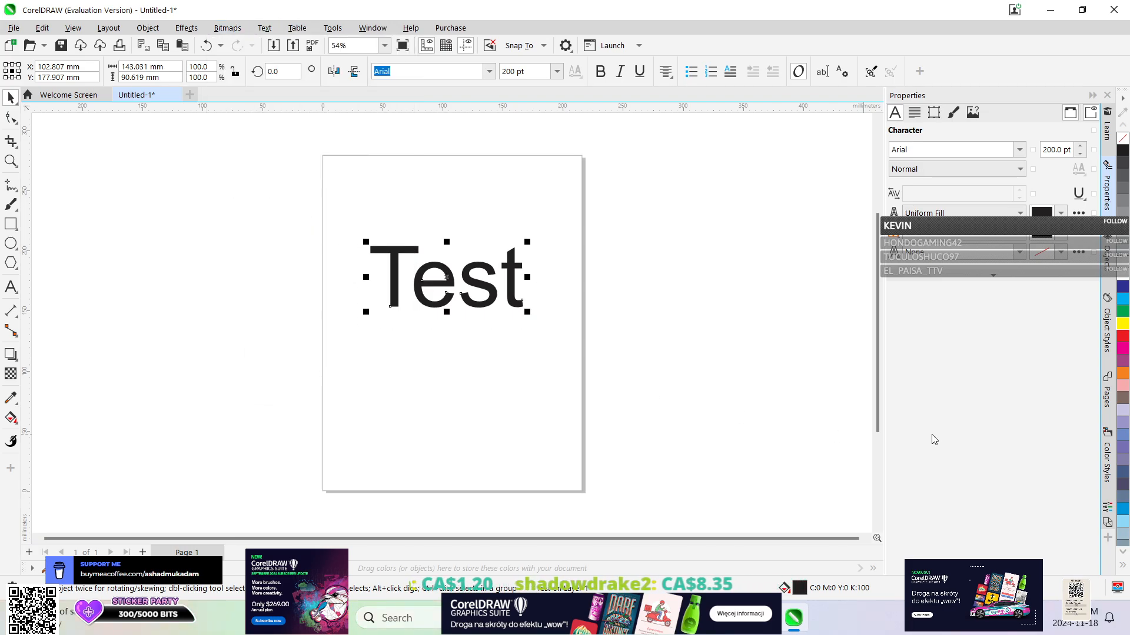
Review the list of undoable actions recorded since the document was created.
click(221, 45)
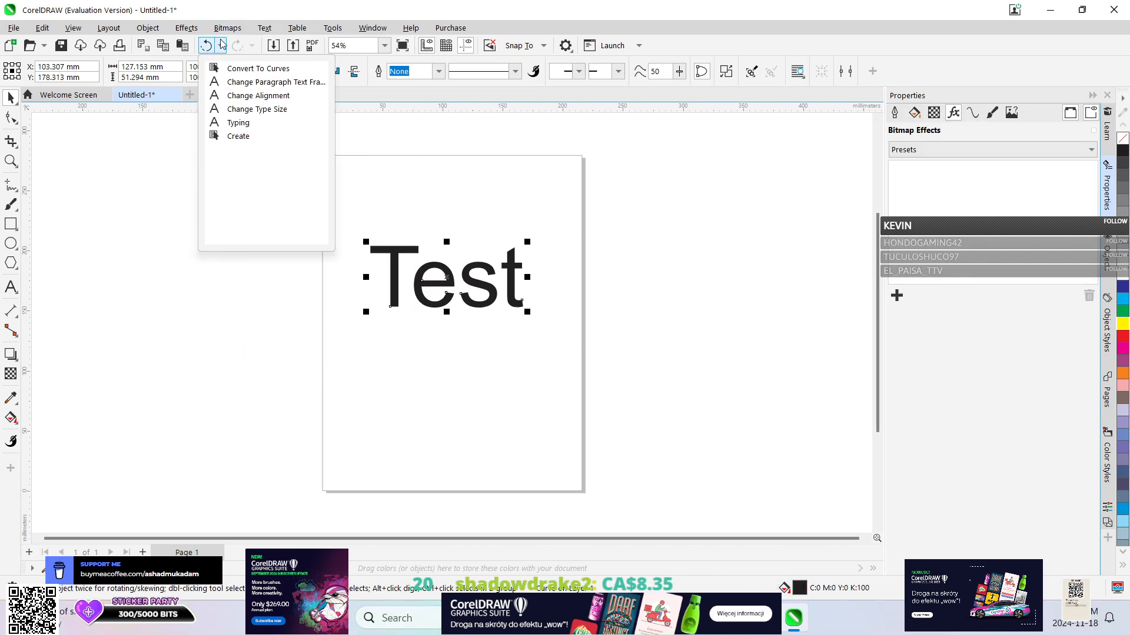
click(222, 45)
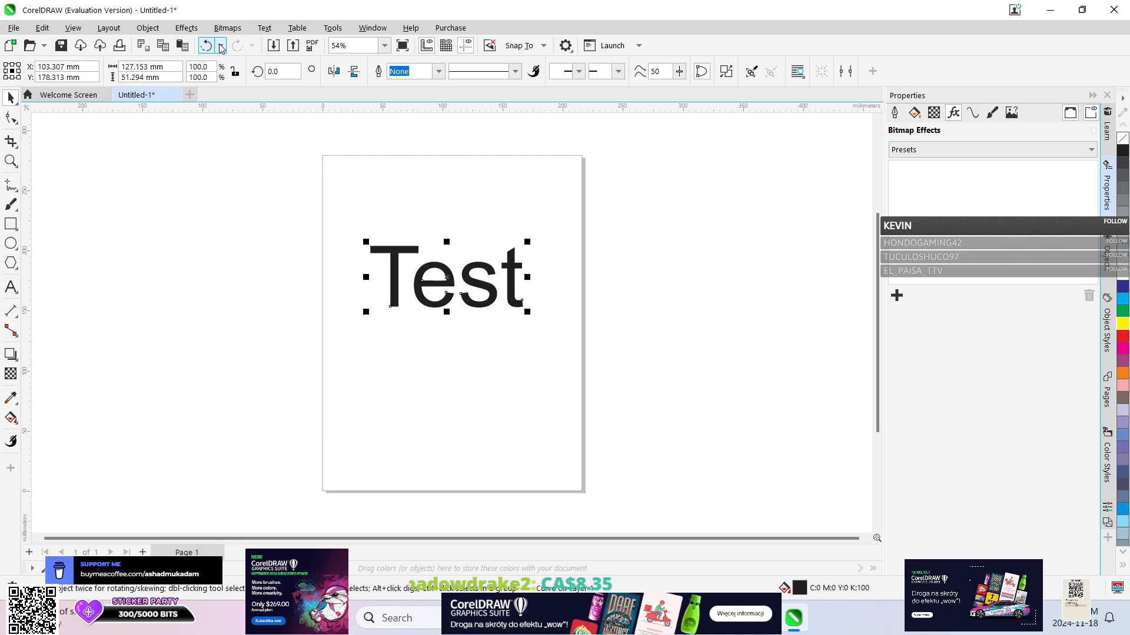
click(221, 46)
click(221, 45)
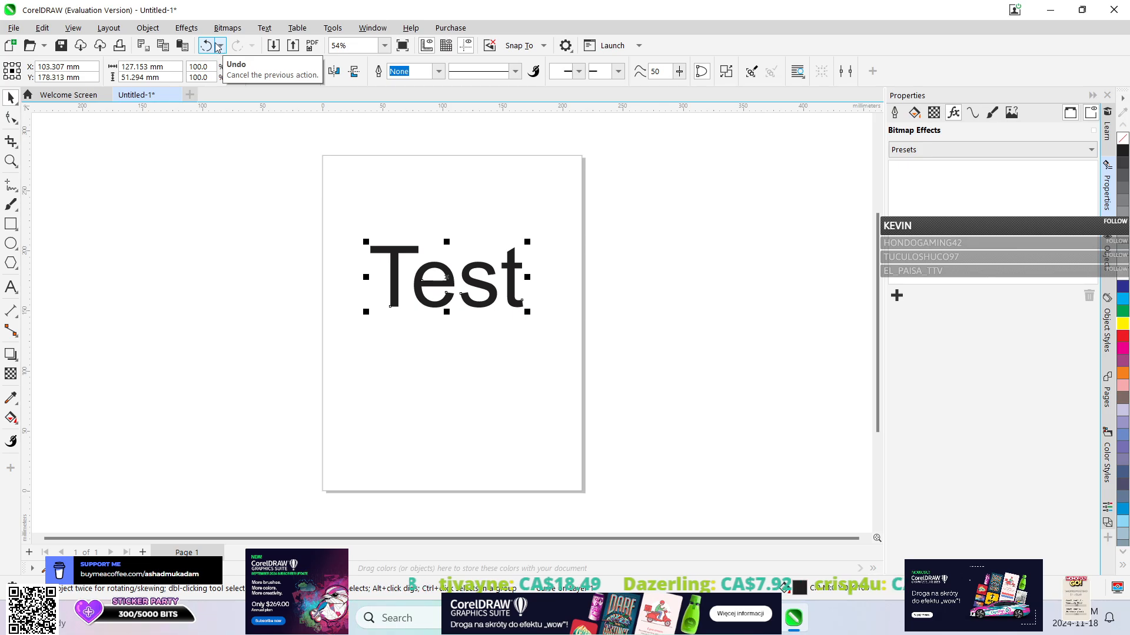
Undo the paragraph of announcement text pasted across the page and reopen the undo history.
click(207, 47)
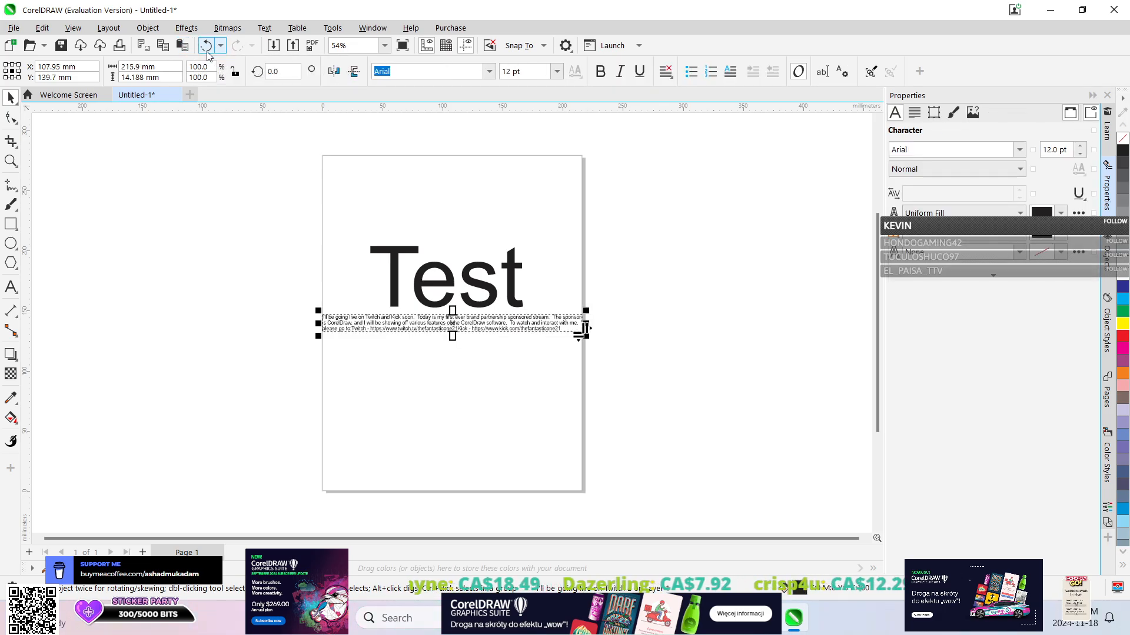
click(206, 47)
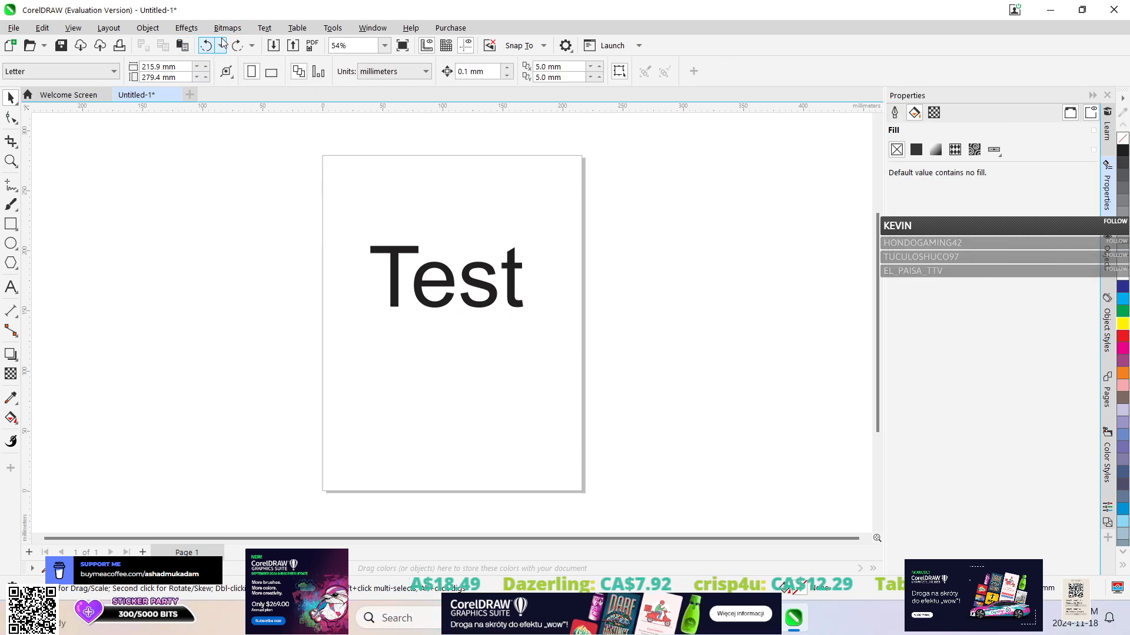
click(222, 46)
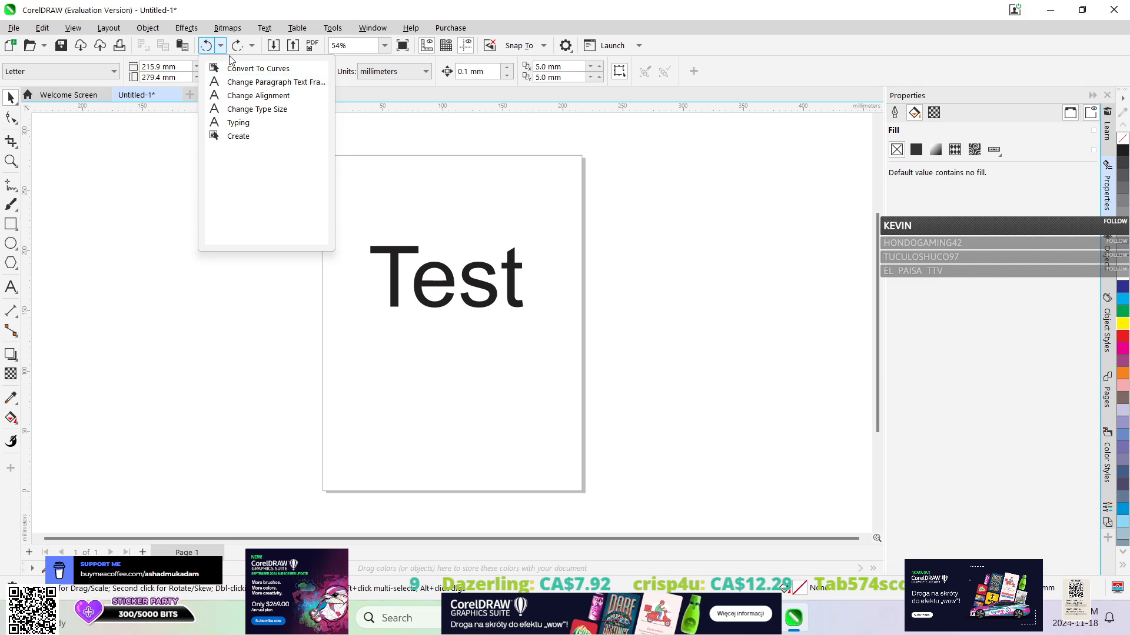
Undo the conversion of "Test" to curves.
click(215, 22)
click(206, 47)
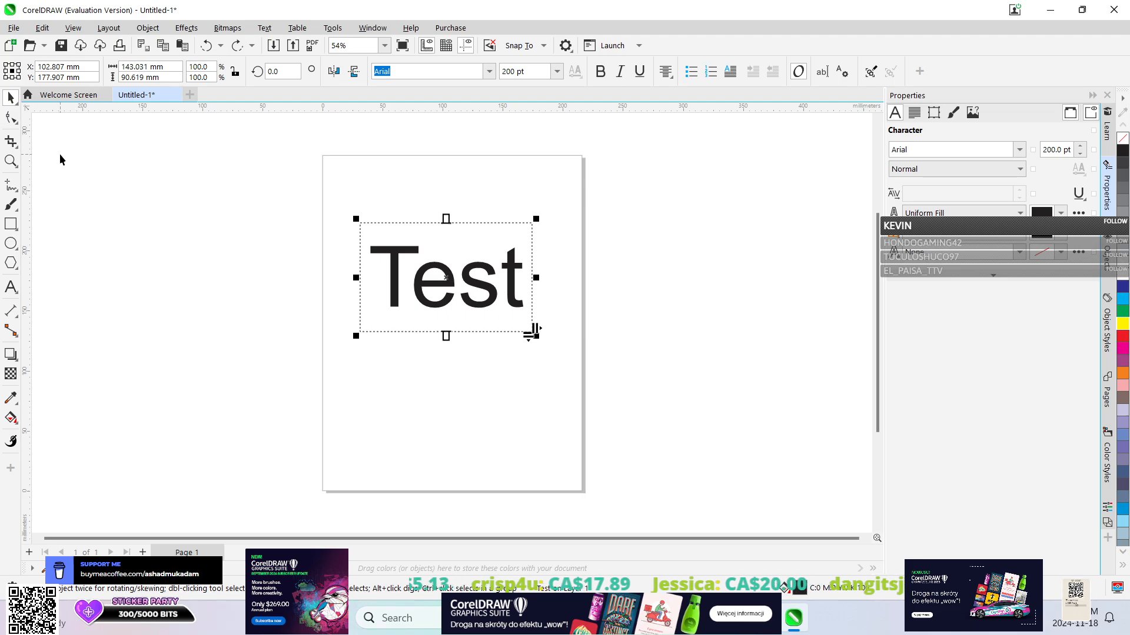
Try the Shadow tool and switch to the Extrude tool for the paragraph text "Test".
click(18, 360)
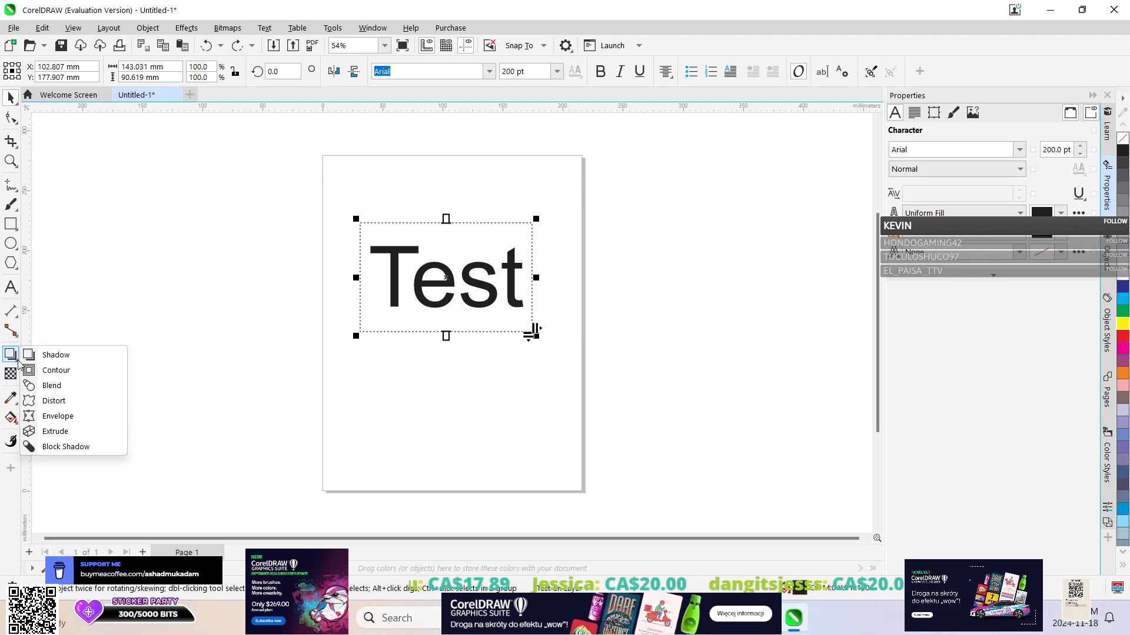
click(16, 361)
click(17, 359)
click(15, 357)
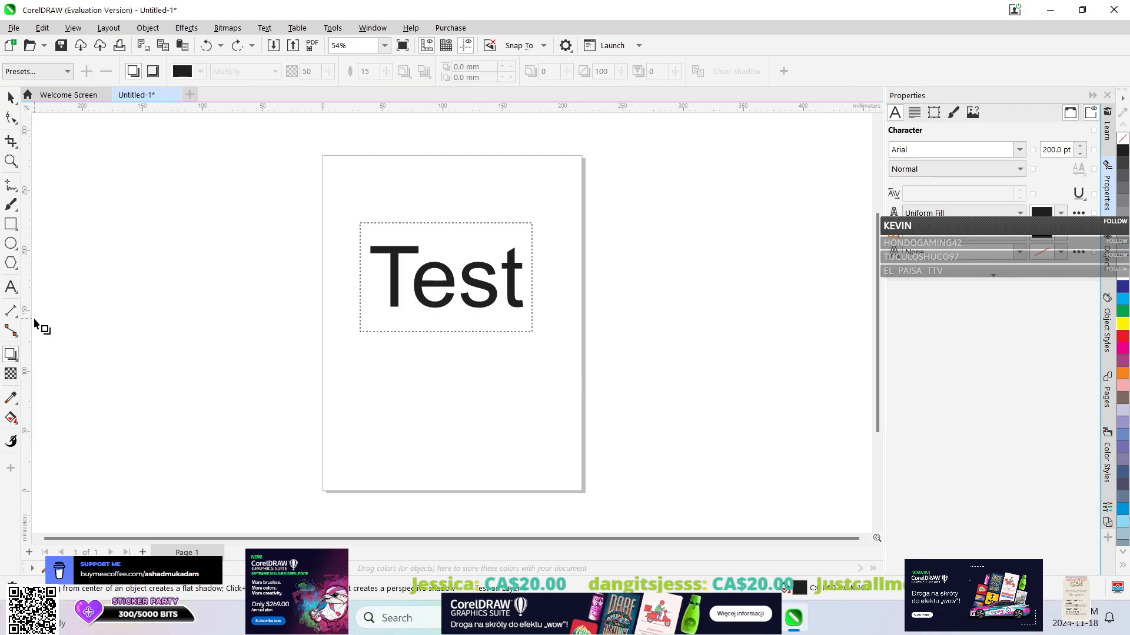
click(18, 364)
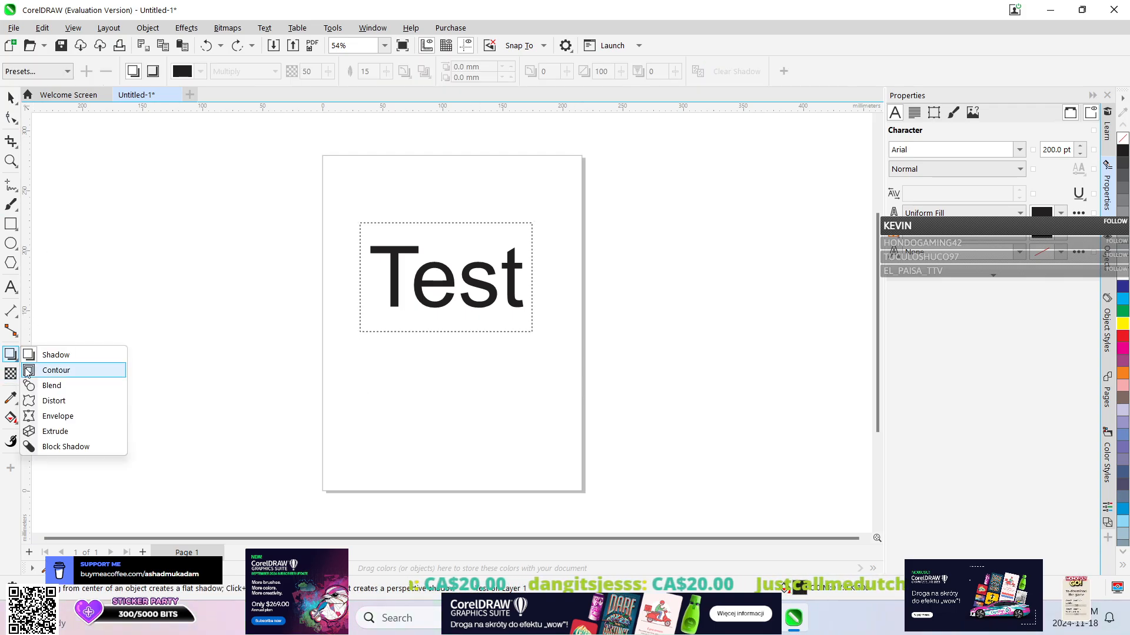
click(65, 430)
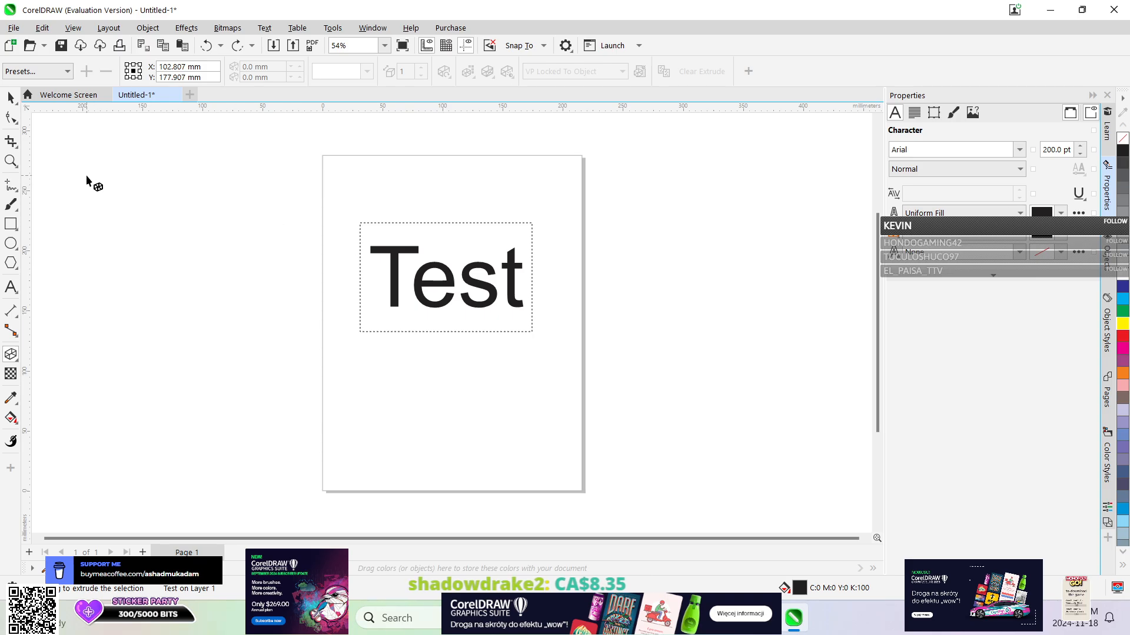
Reselect the paragraph text, try the Extrude tool on it again, and return to the Pick tool.
key(space)
click(460, 272)
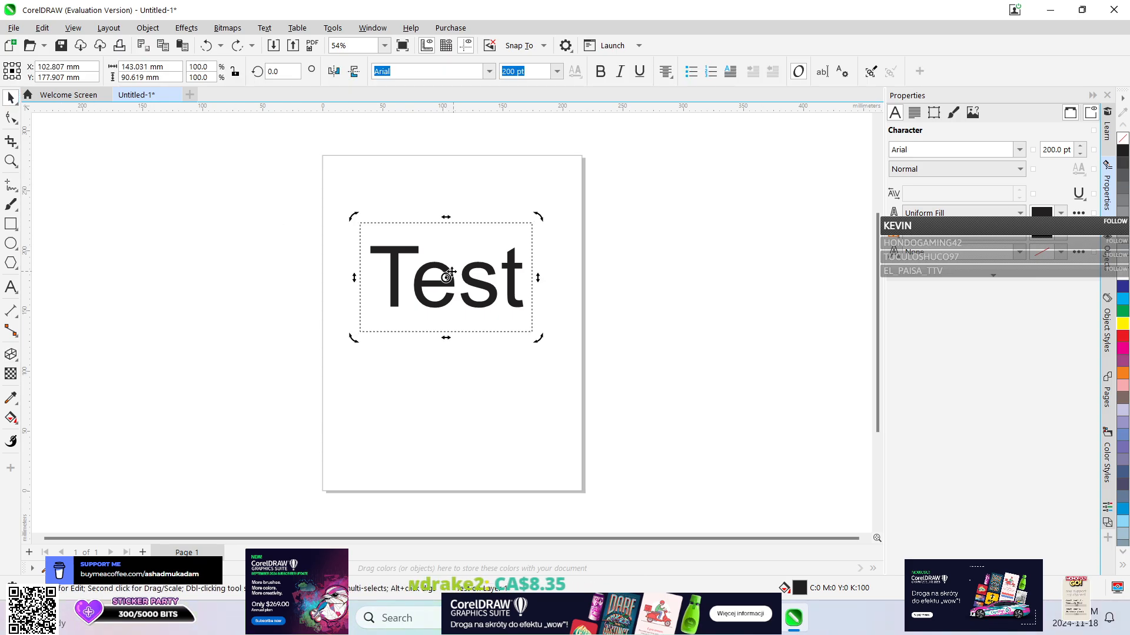
click(450, 273)
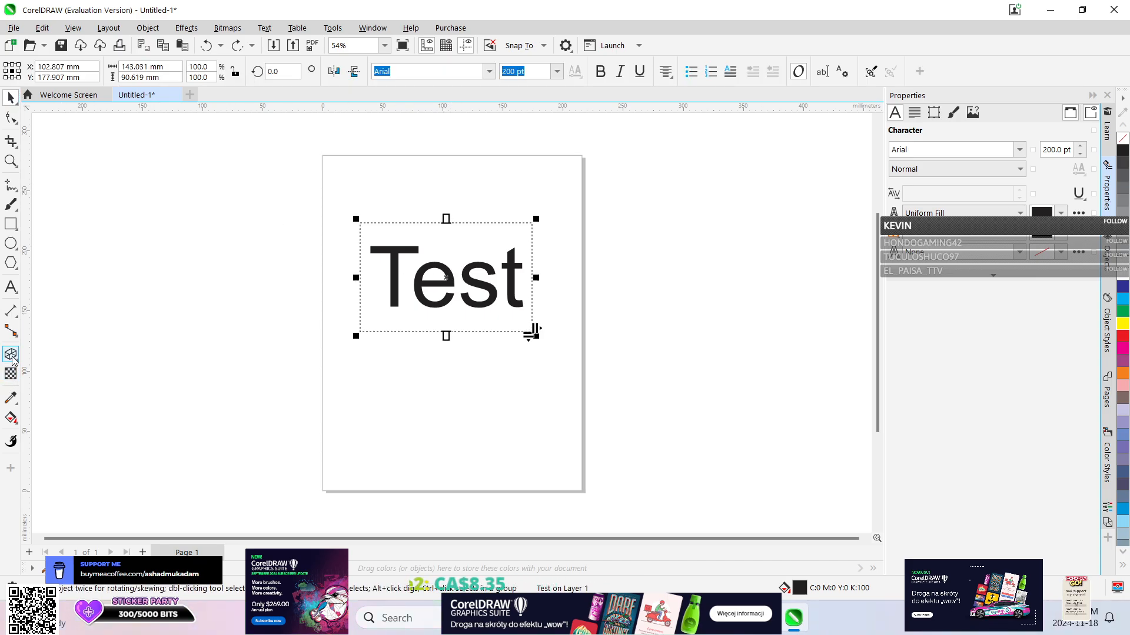
key(space)
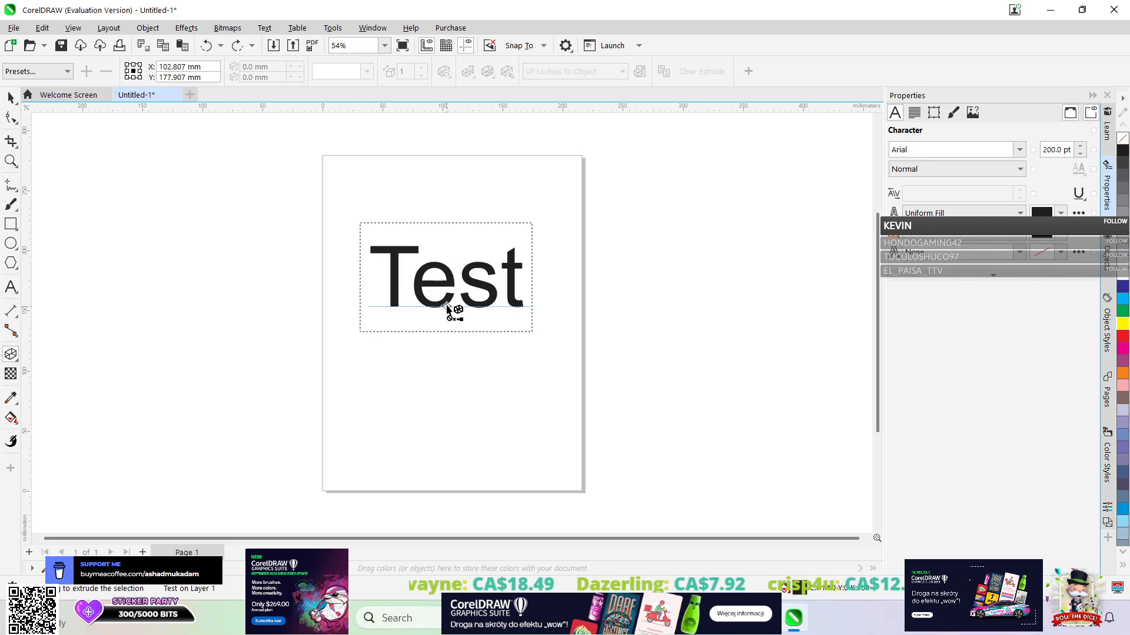
click(13, 101)
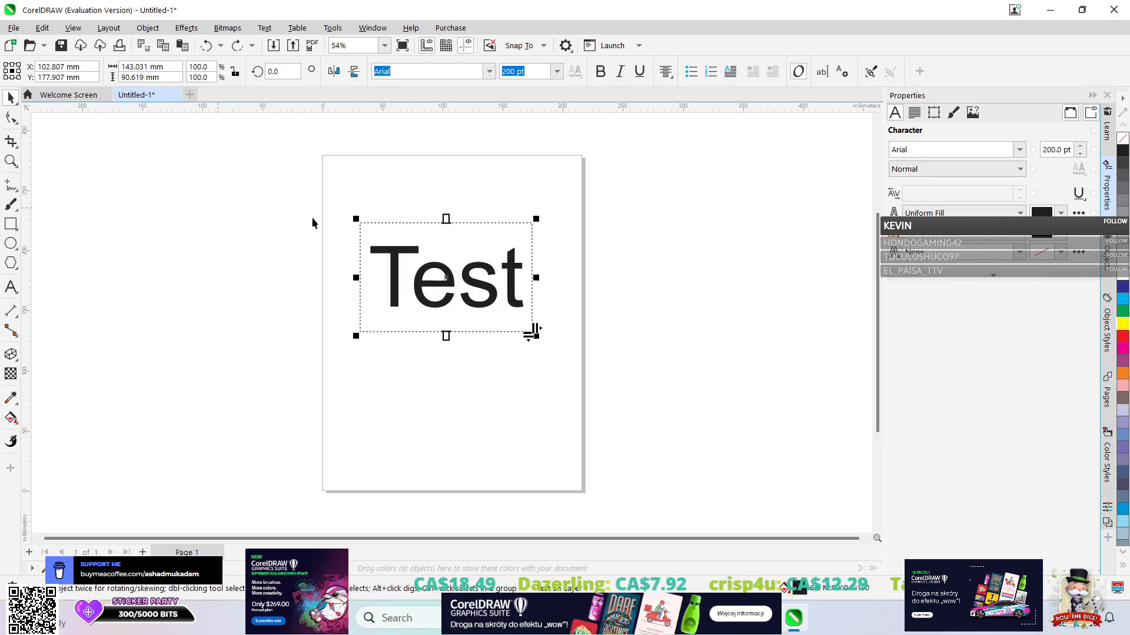
Try reshaping the text frame to about 155 by 60 mm with Free Transform, undo it, and return to the Pick tool.
click(19, 107)
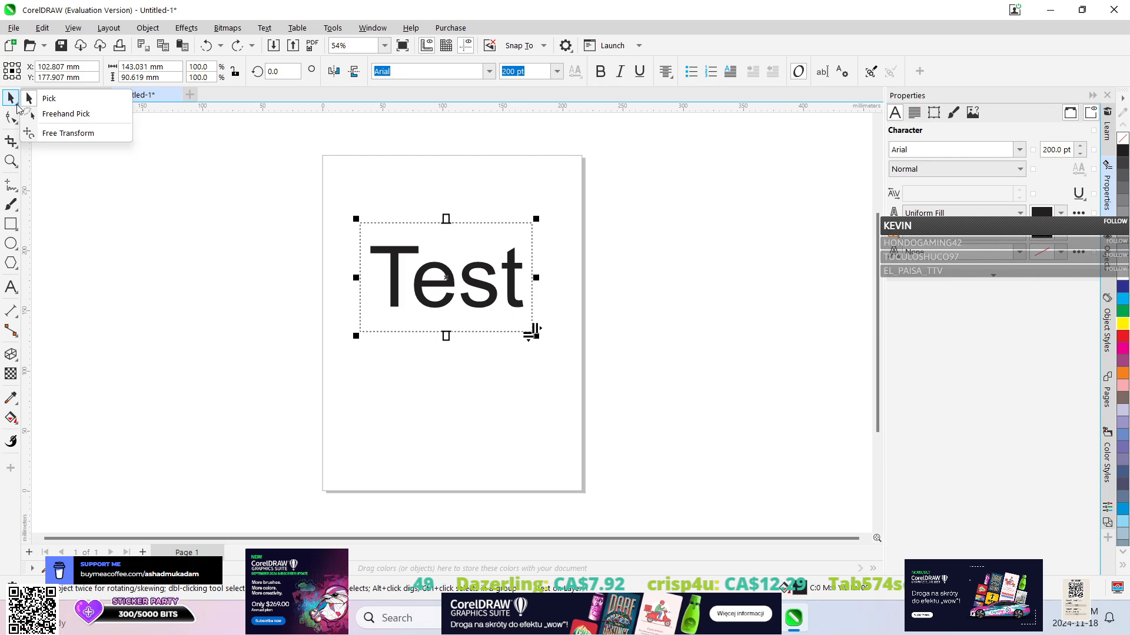
click(12, 105)
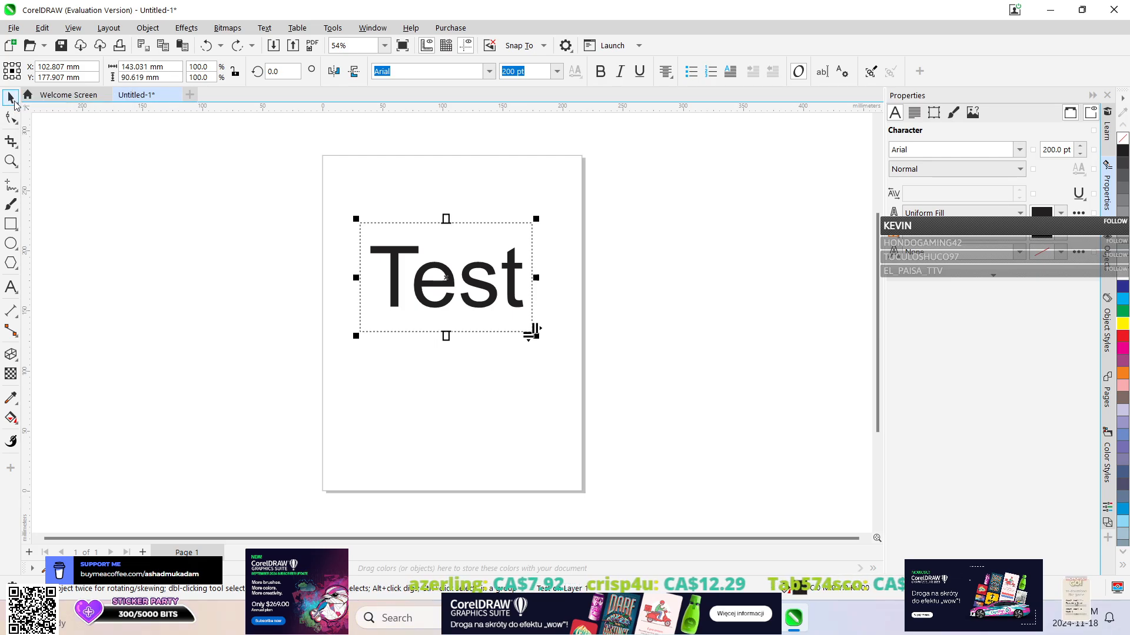
click(17, 103)
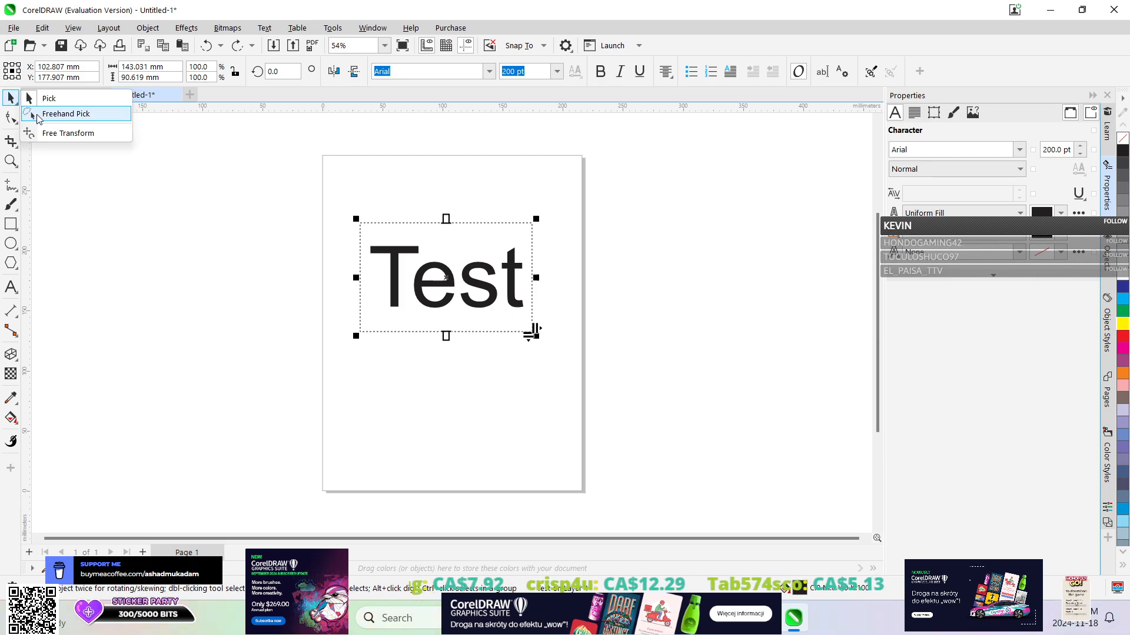
click(68, 133)
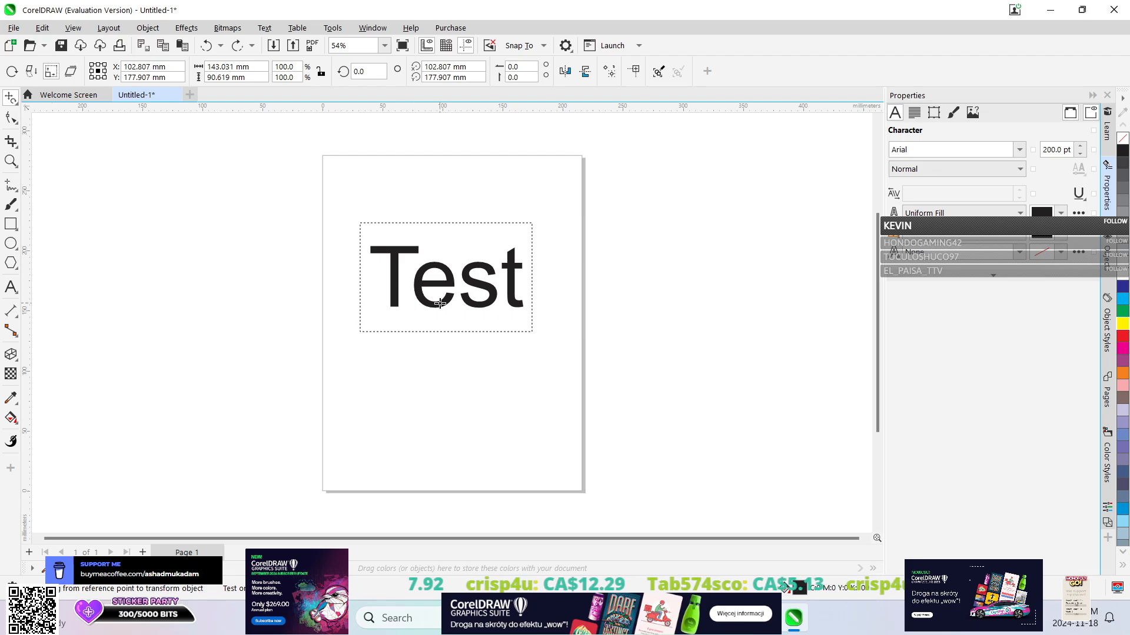
drag(441, 303, 467, 315)
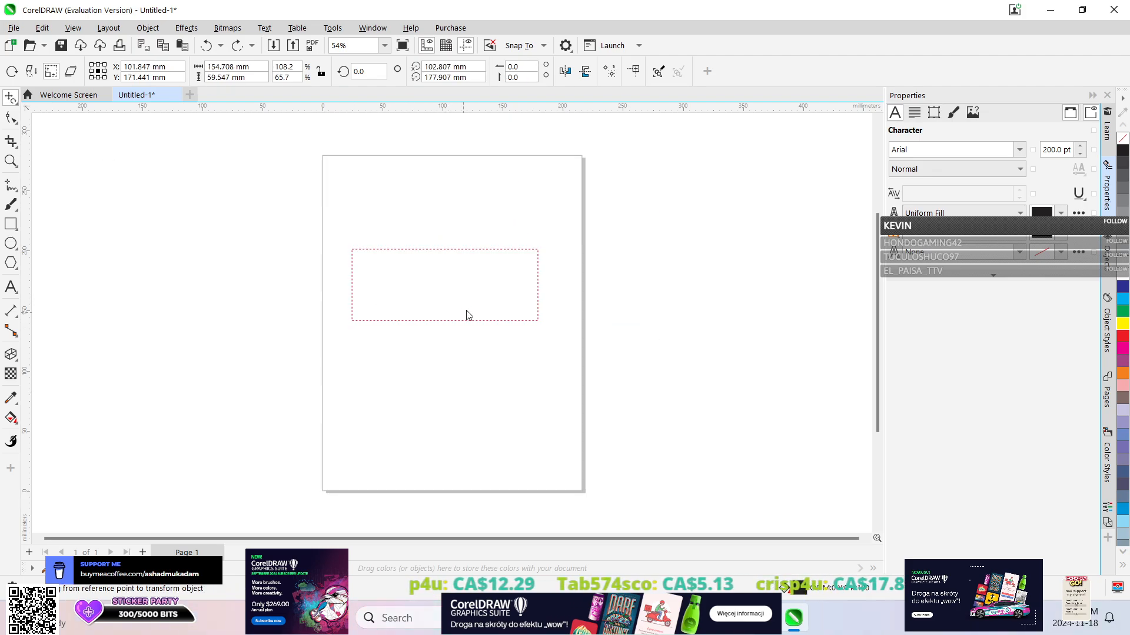
click(207, 47)
click(14, 101)
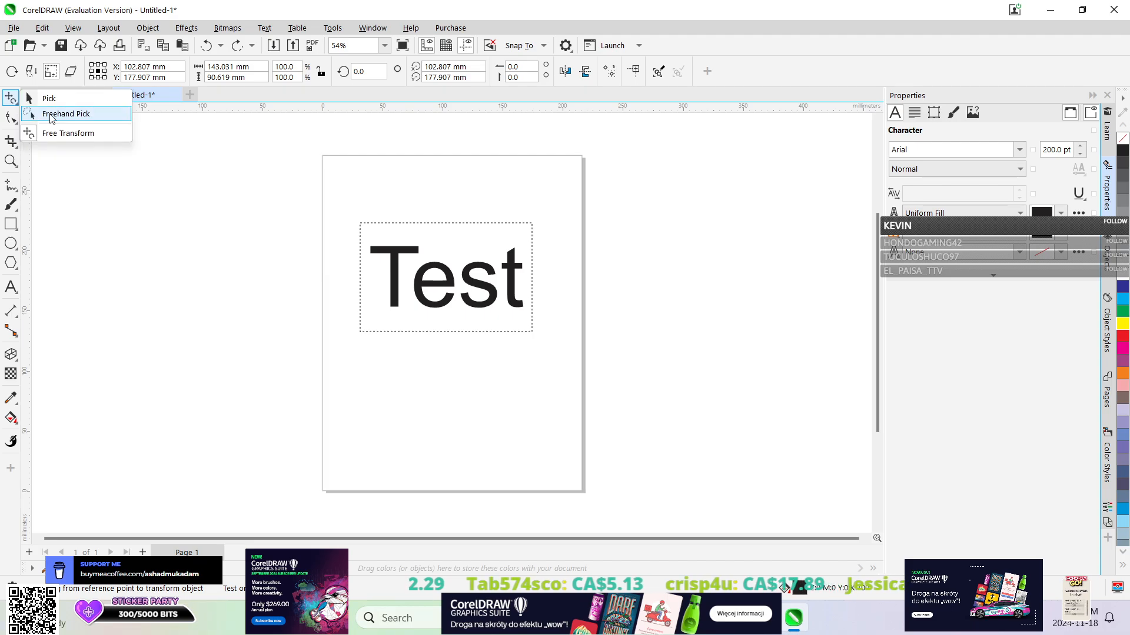
click(61, 101)
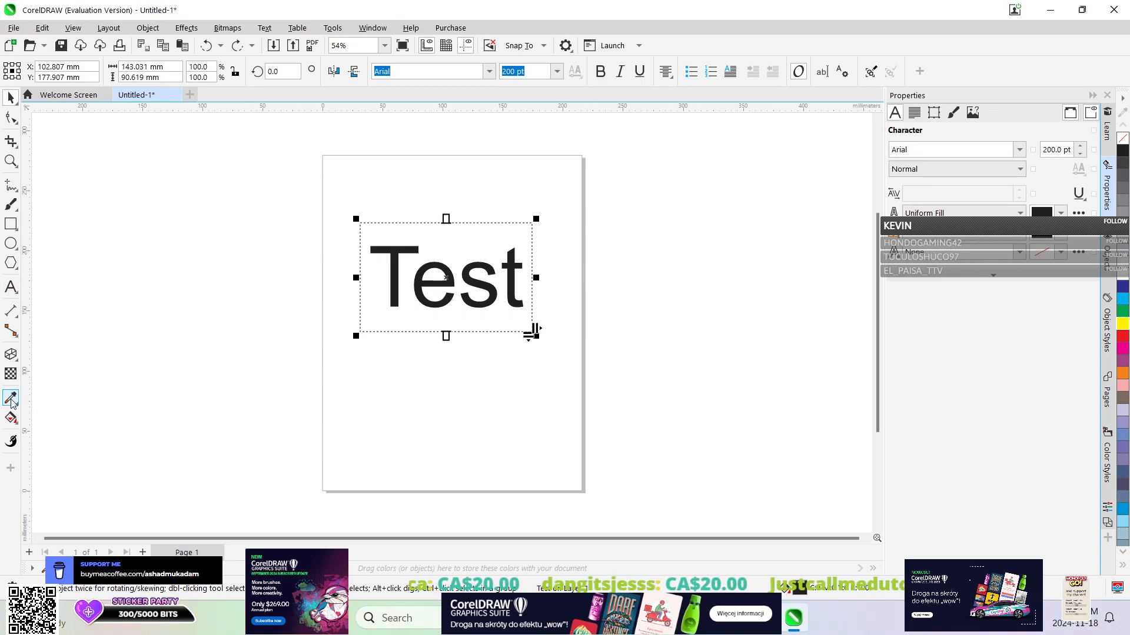
Activate the Extrude tool and check which object commands are available for the paragraph text.
click(12, 355)
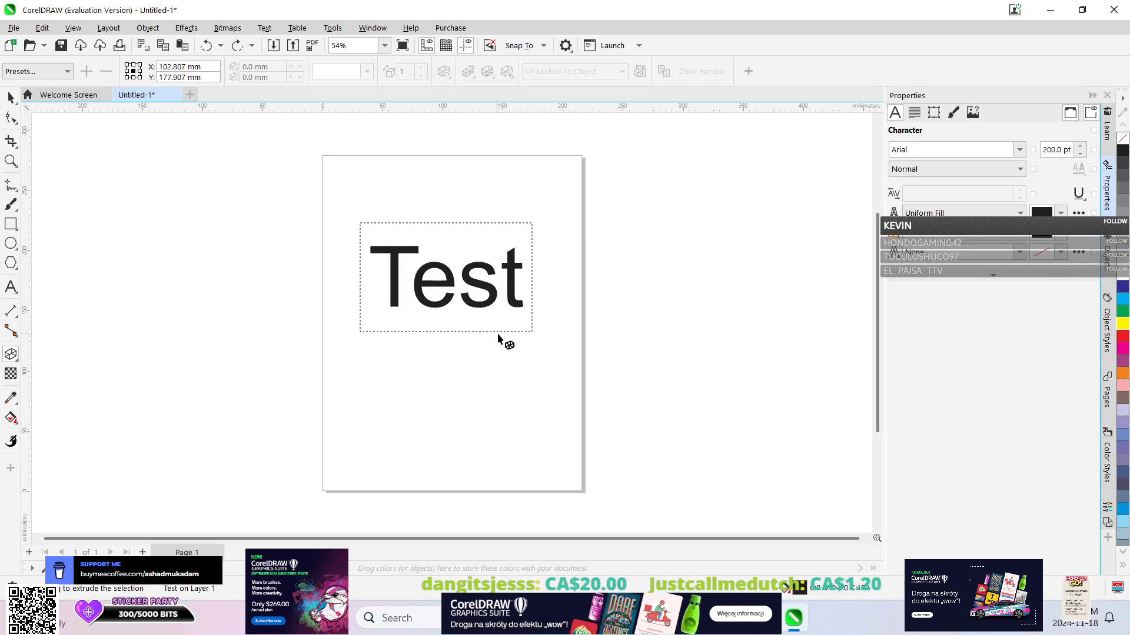
right_click(443, 304)
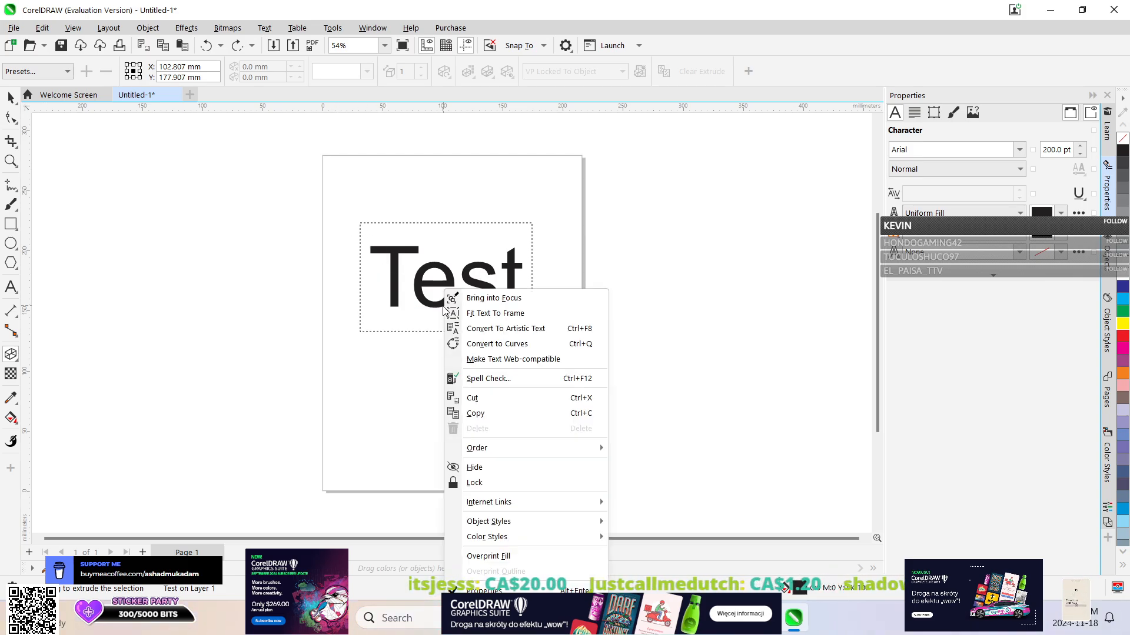
key(Escape)
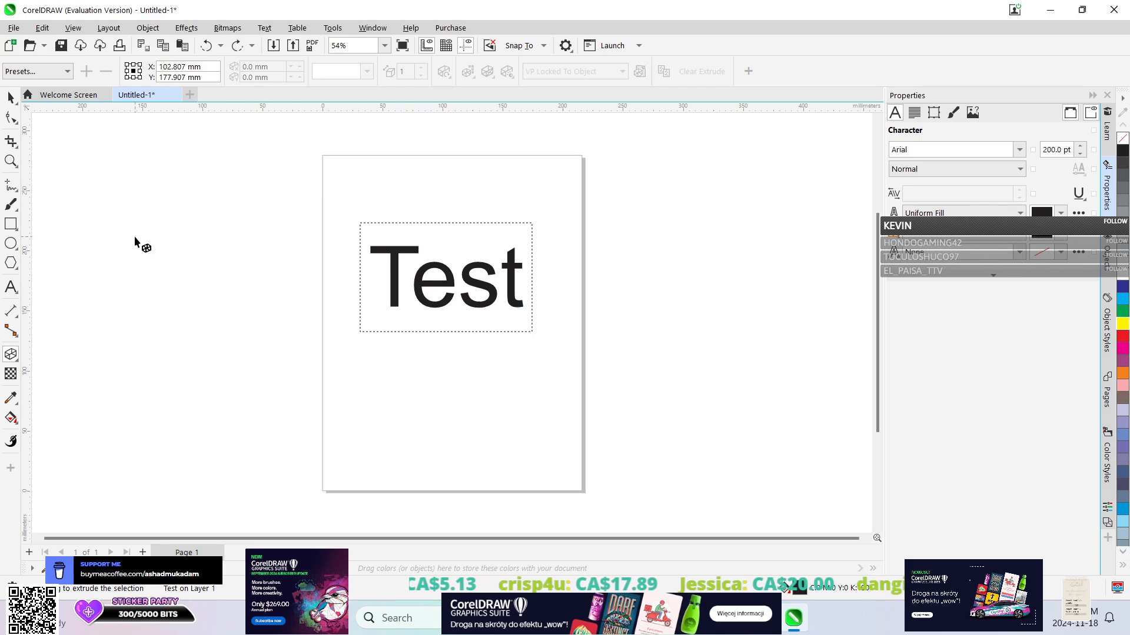
Try a drop shadow on "Test" offset about 4 mm horizontally and 96 mm downward, and undo it.
click(16, 363)
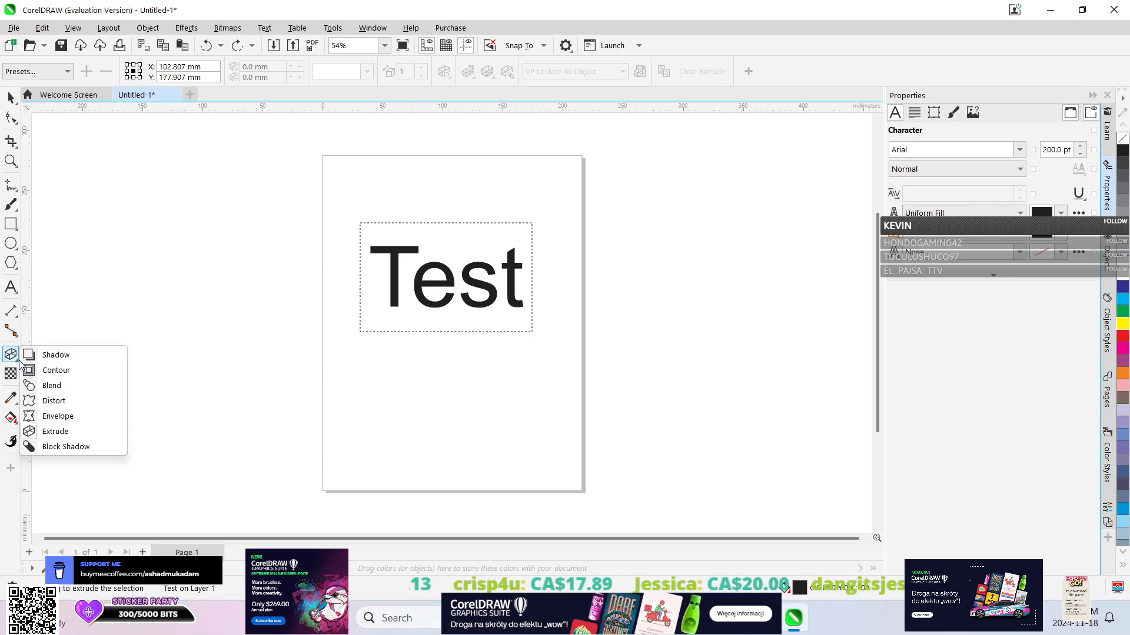
click(70, 357)
drag(446, 352, 474, 445)
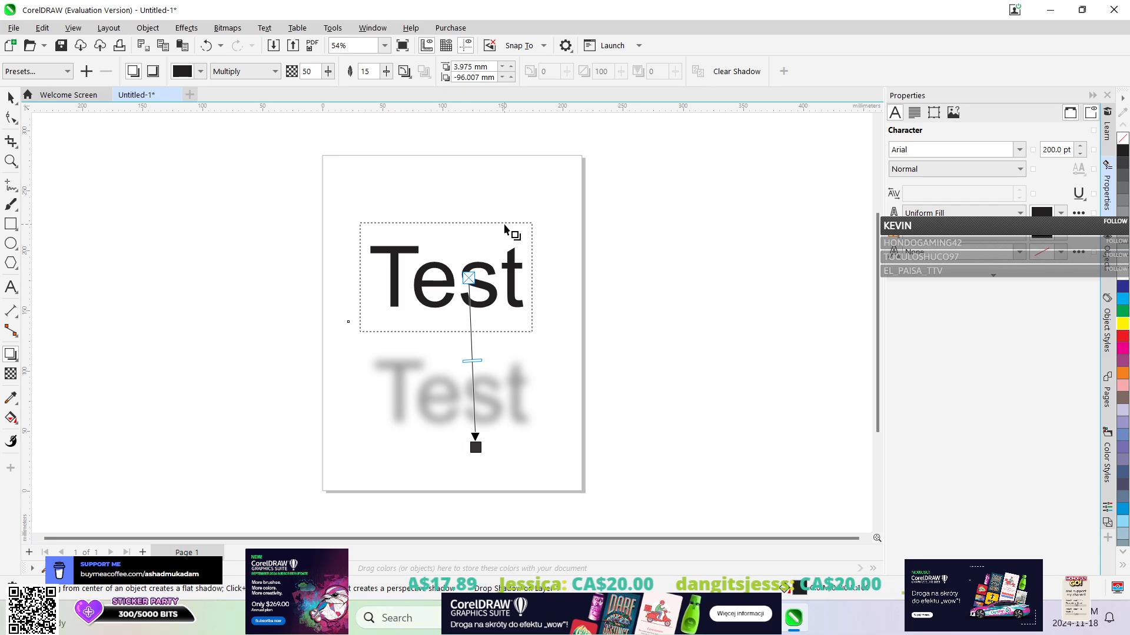
key(ctrl+z)
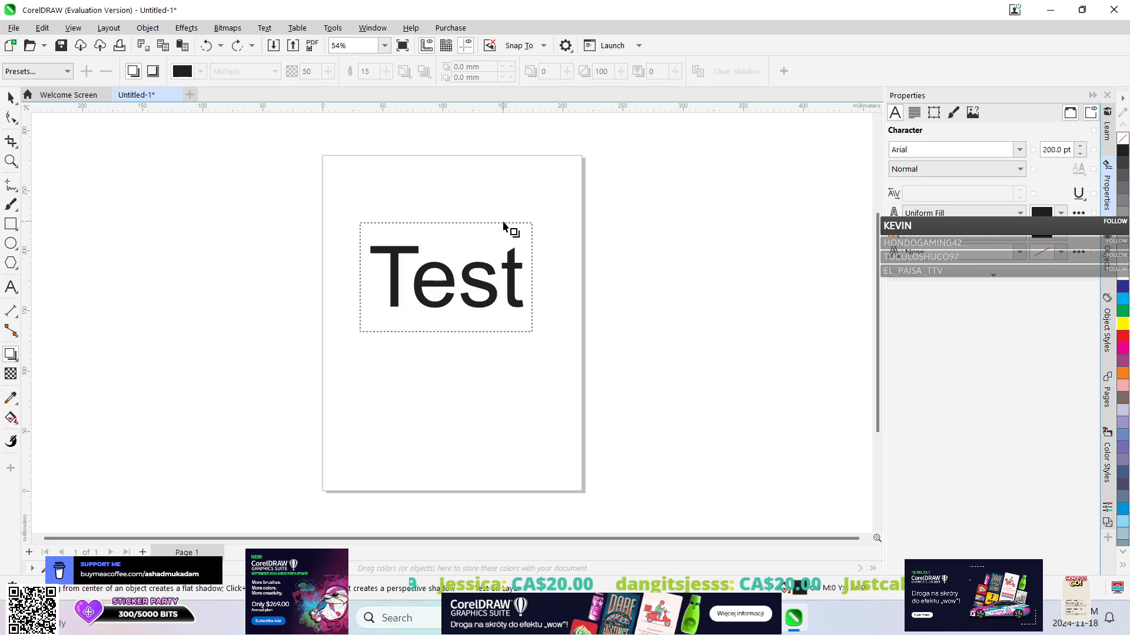
Try the Contour, Blend, Envelope and Block Shadow tools on the paragraph text.
click(17, 360)
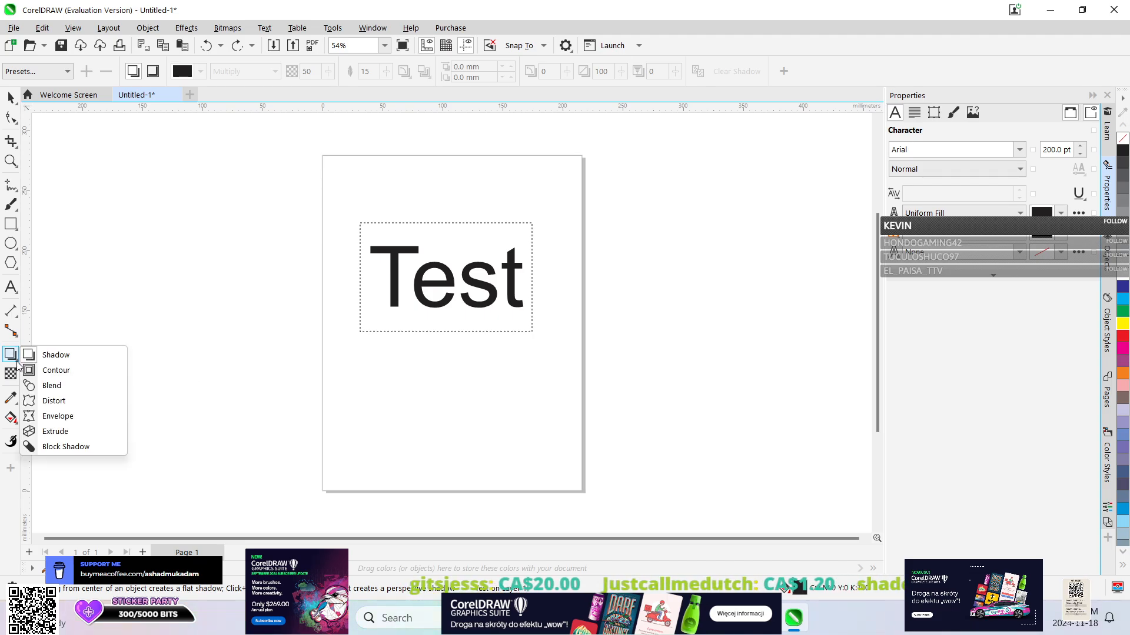
click(48, 368)
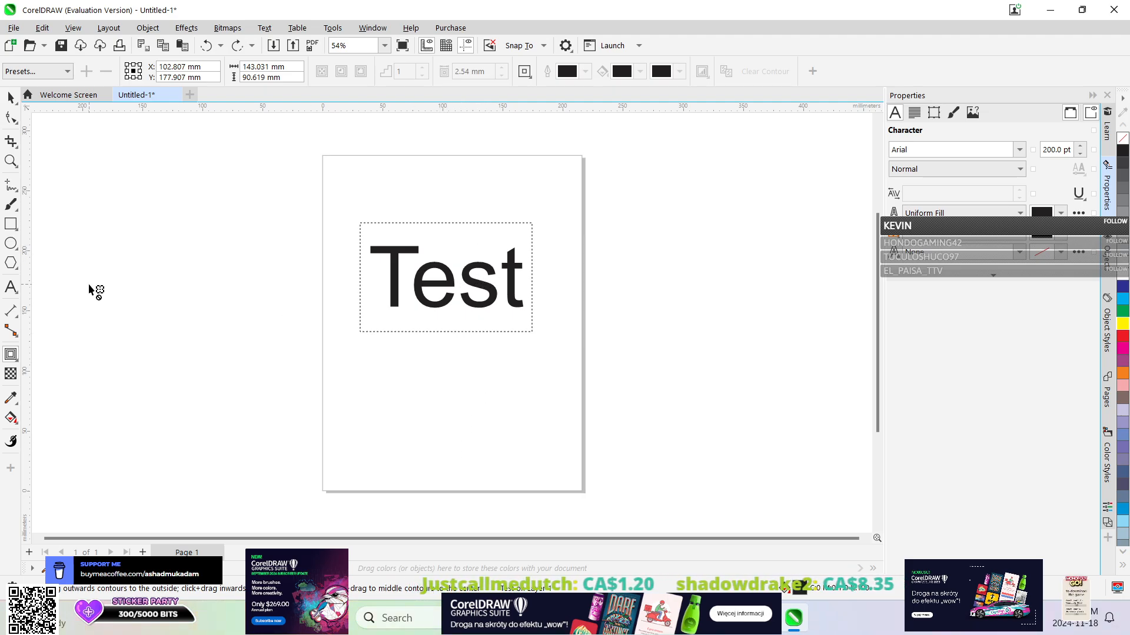
click(13, 360)
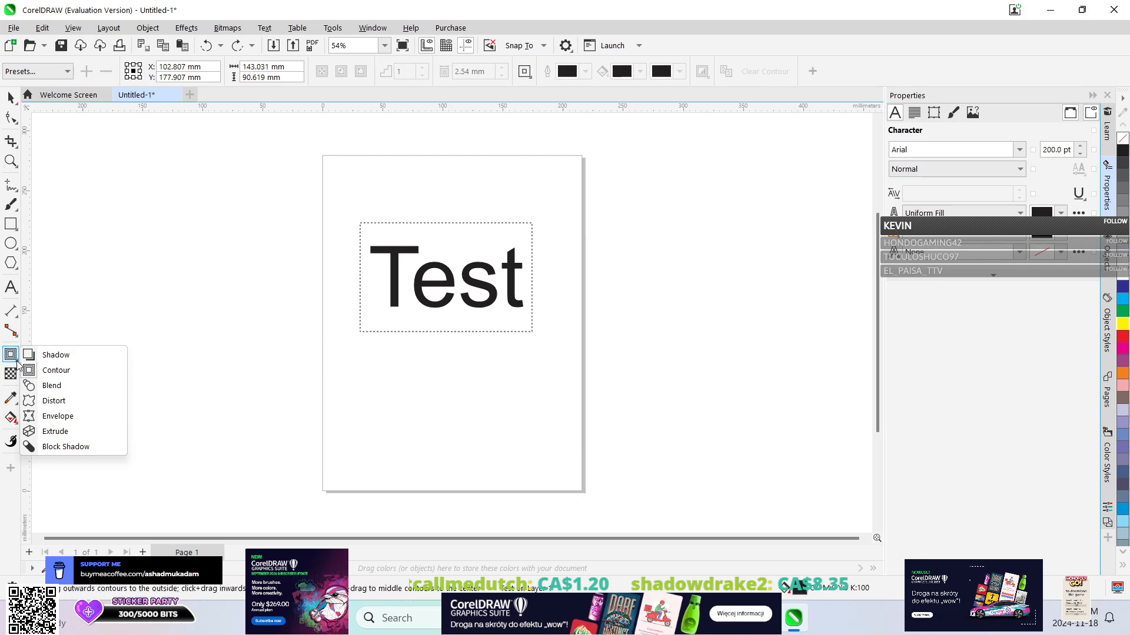
click(53, 384)
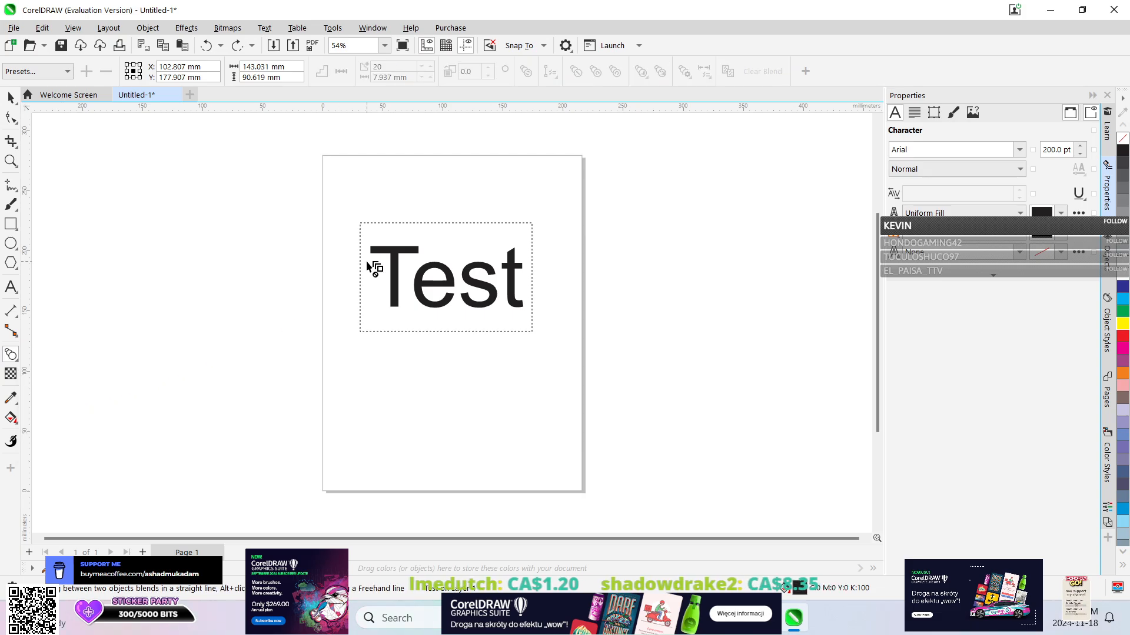
click(14, 359)
click(53, 416)
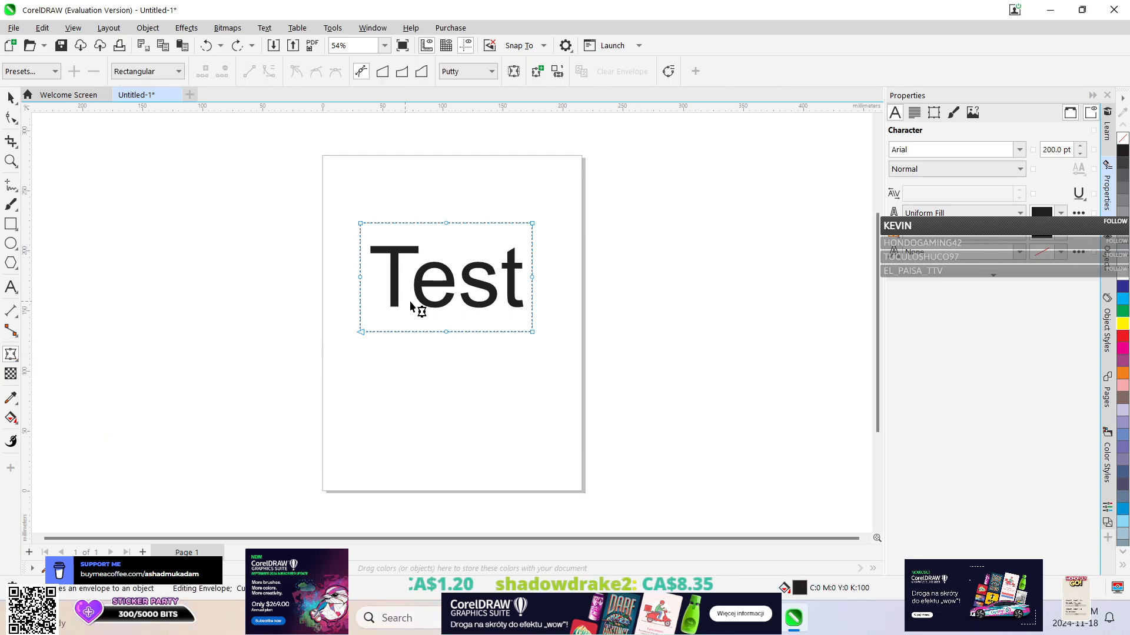
drag(435, 432, 434, 433)
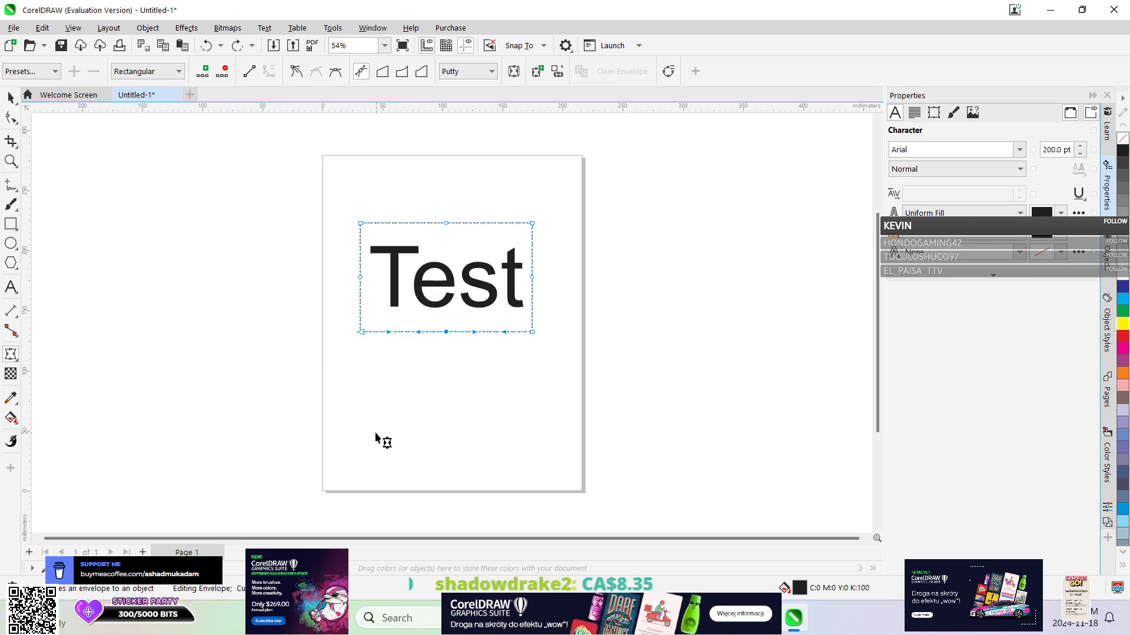
click(20, 363)
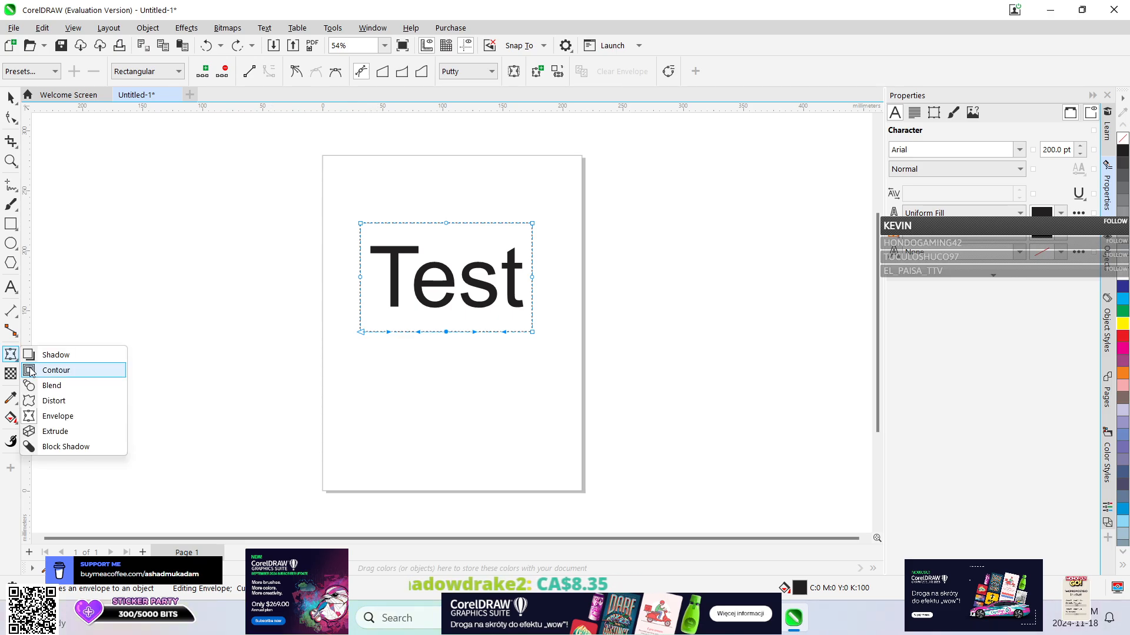
click(63, 449)
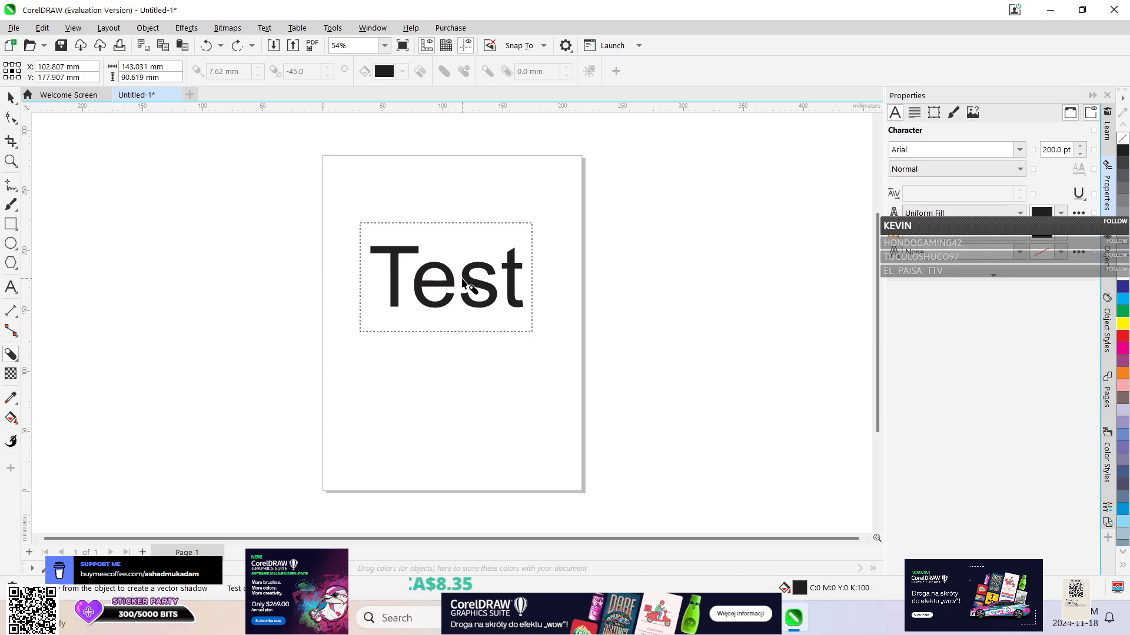
Select the paragraph text "Test" and convert it to artistic text.
click(11, 97)
click(465, 281)
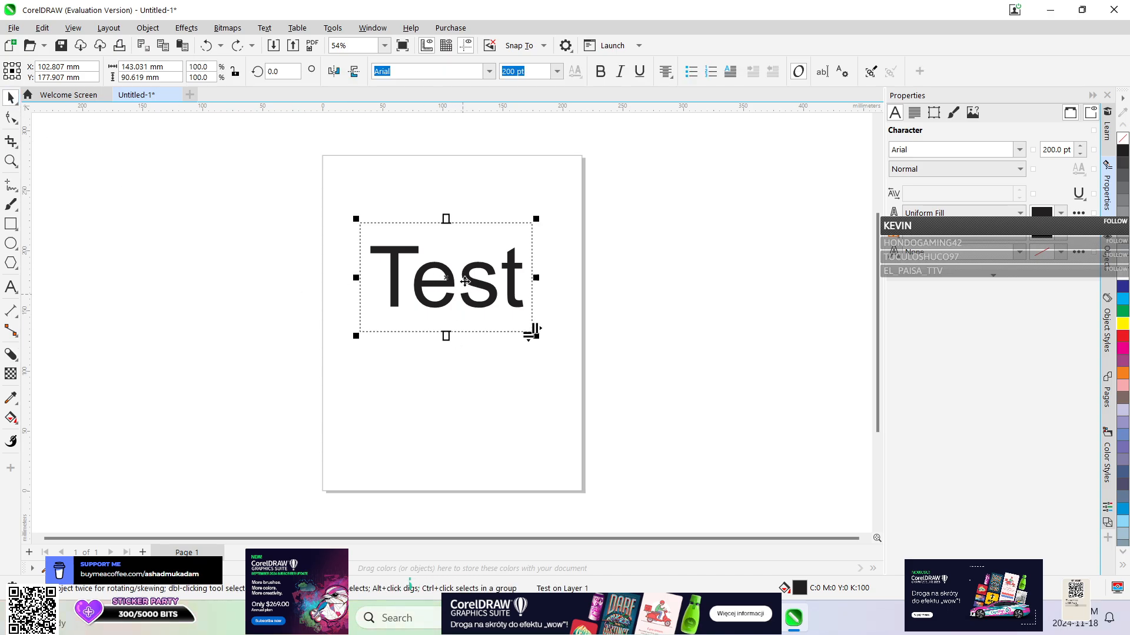
click(264, 28)
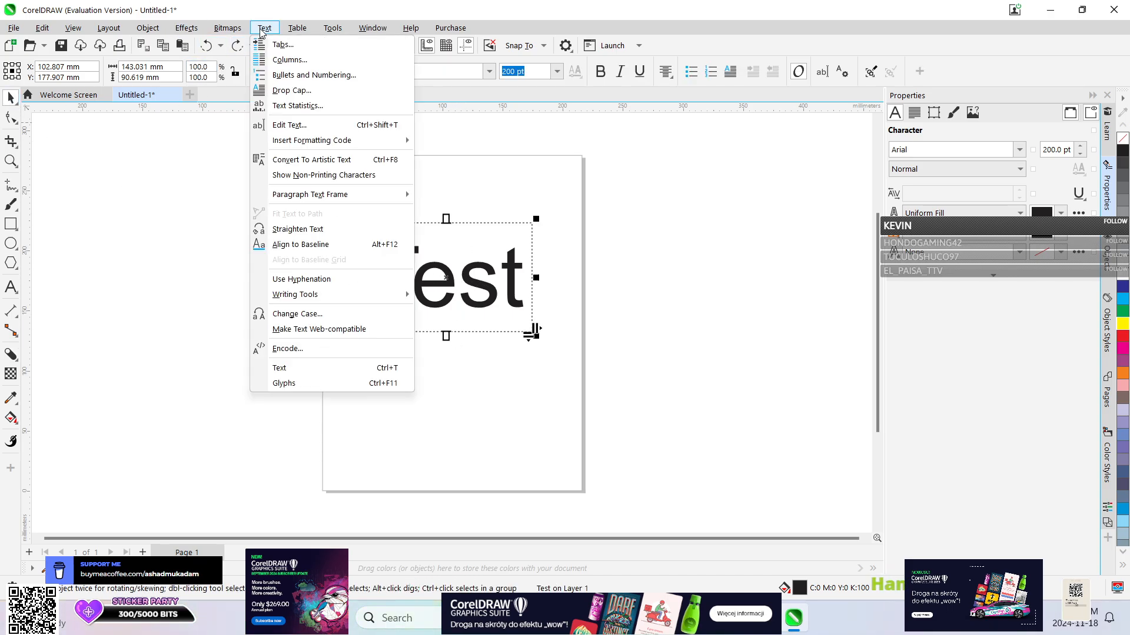
click(302, 164)
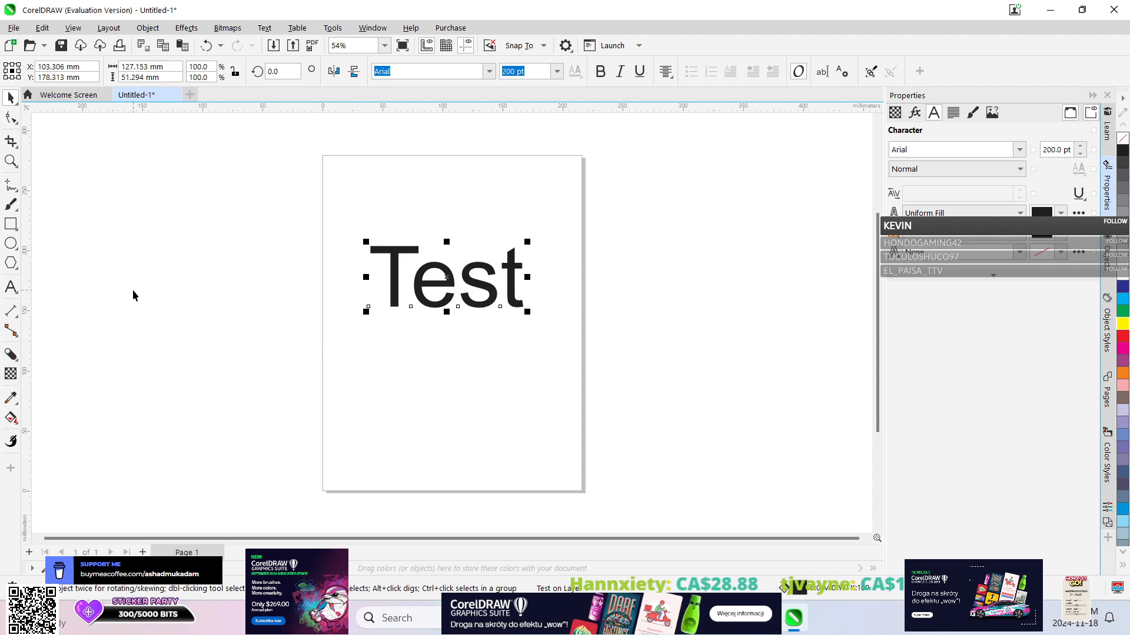
Add a block shadow about 86 mm deep at about 265° to "Test" and set the text background to cyan #23CFED.
click(10, 356)
drag(454, 281, 437, 379)
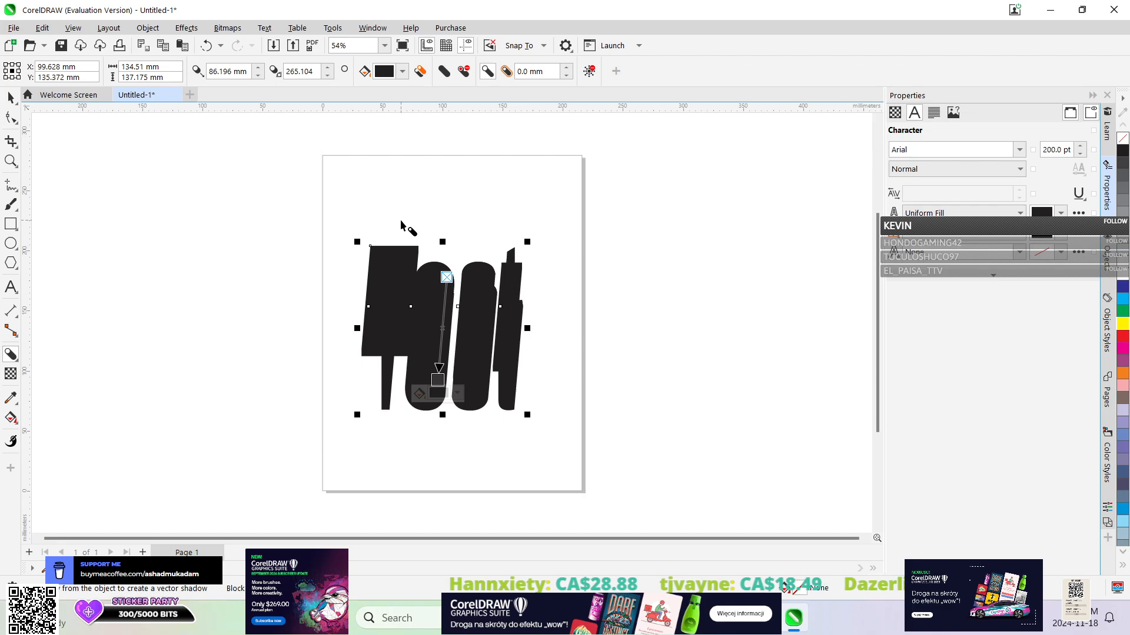
click(1061, 240)
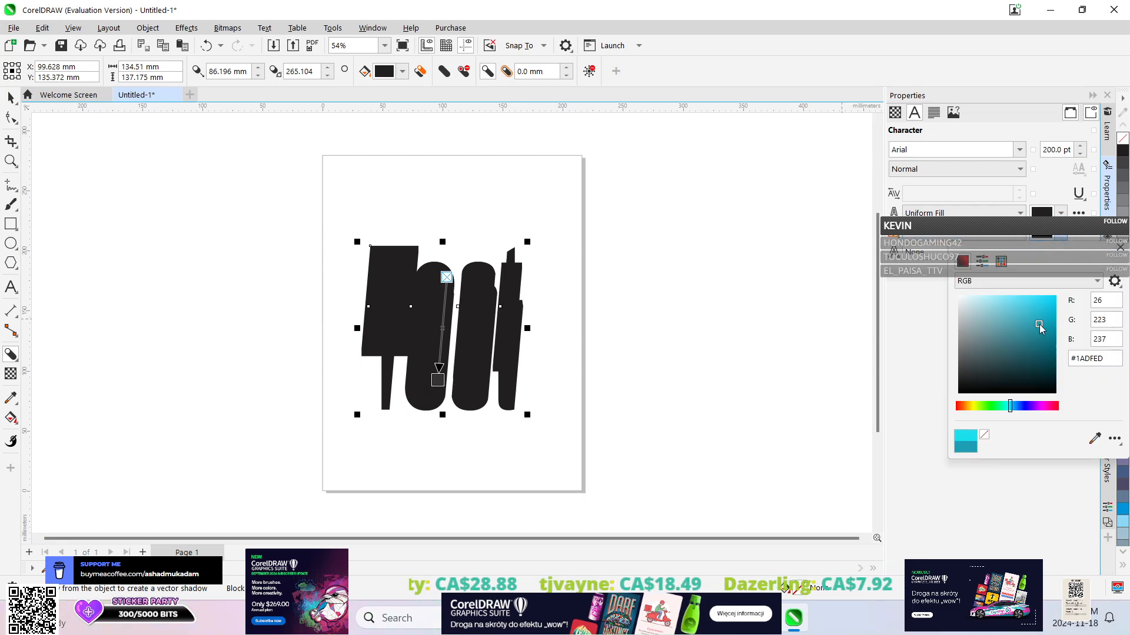
click(1040, 301)
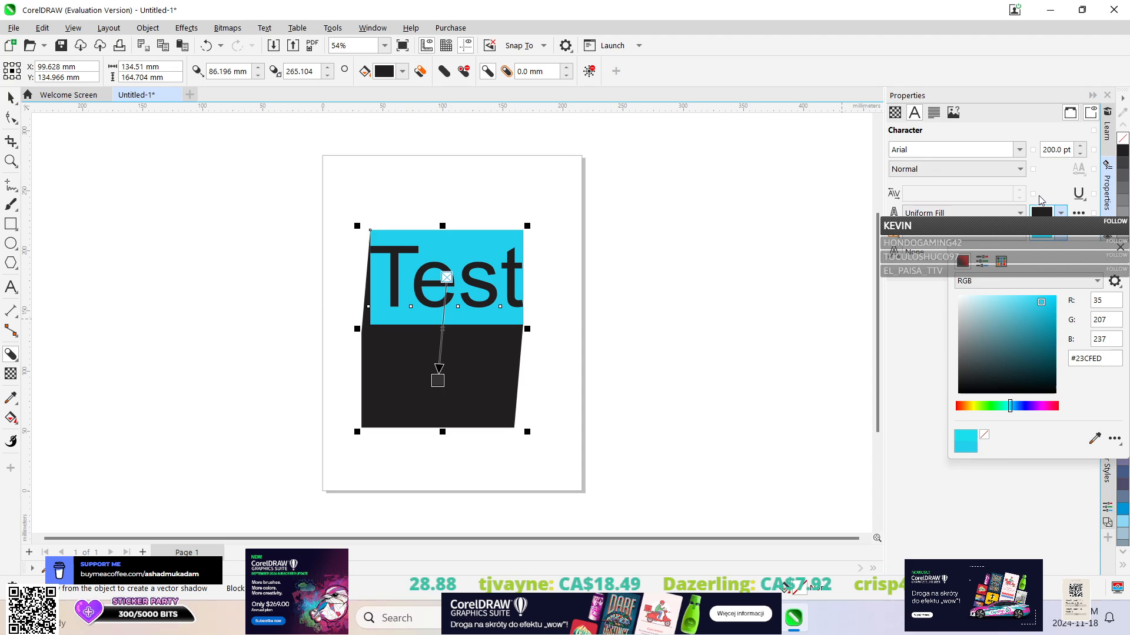
Try to change the uniform fill colour of "Test" from black to a pinkish red.
click(1060, 214)
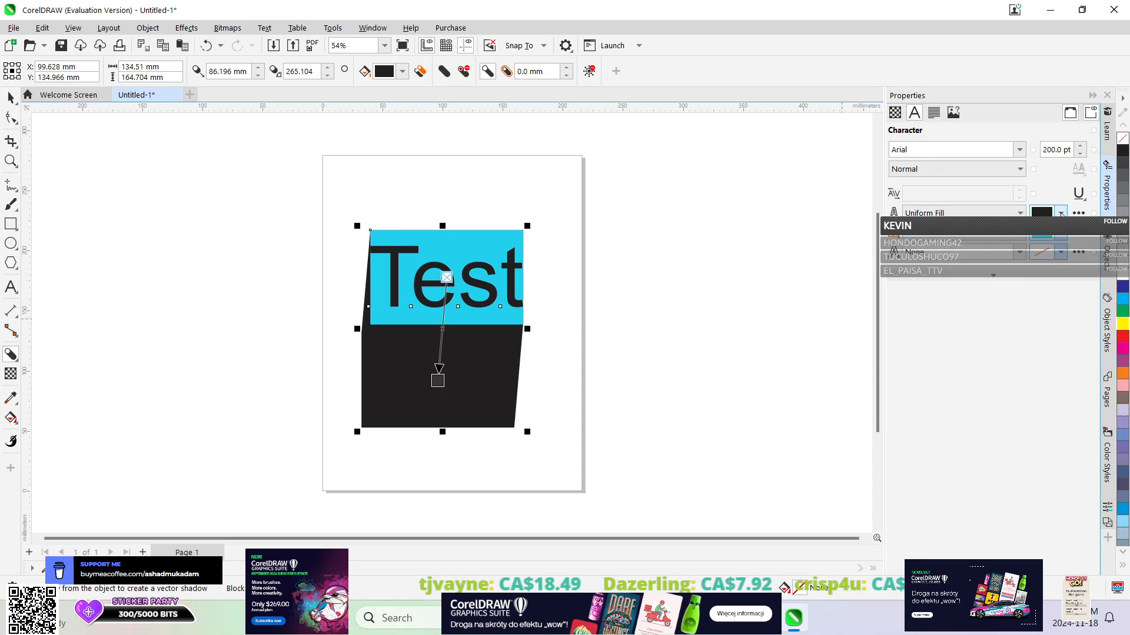
click(1059, 215)
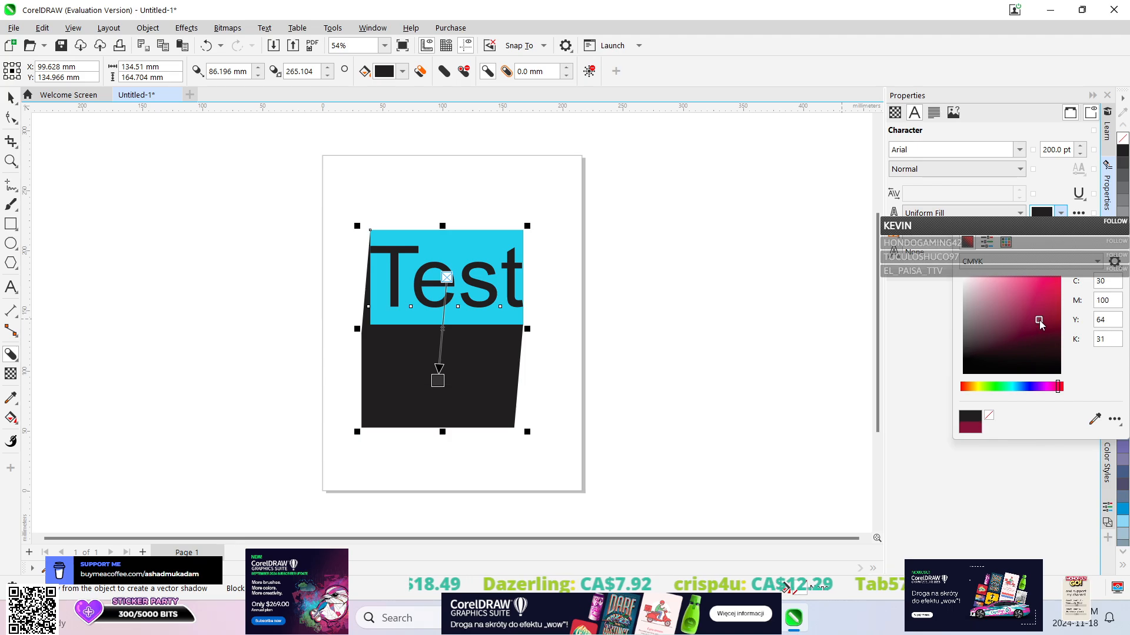
click(1011, 386)
drag(1011, 385, 1057, 387)
drag(1026, 297, 1047, 291)
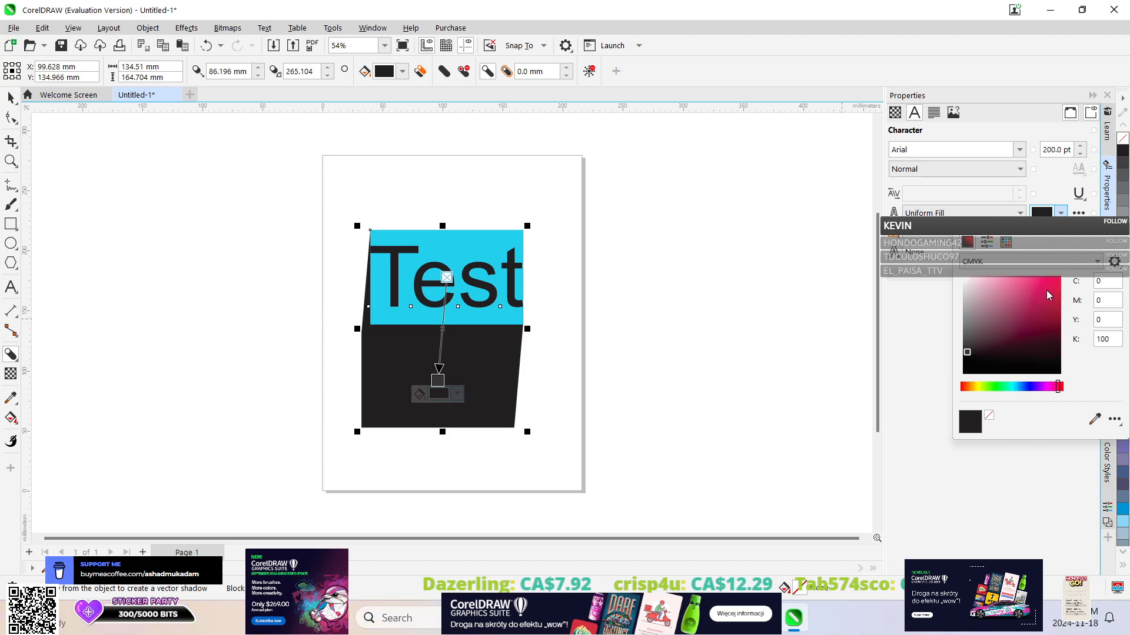
click(1037, 296)
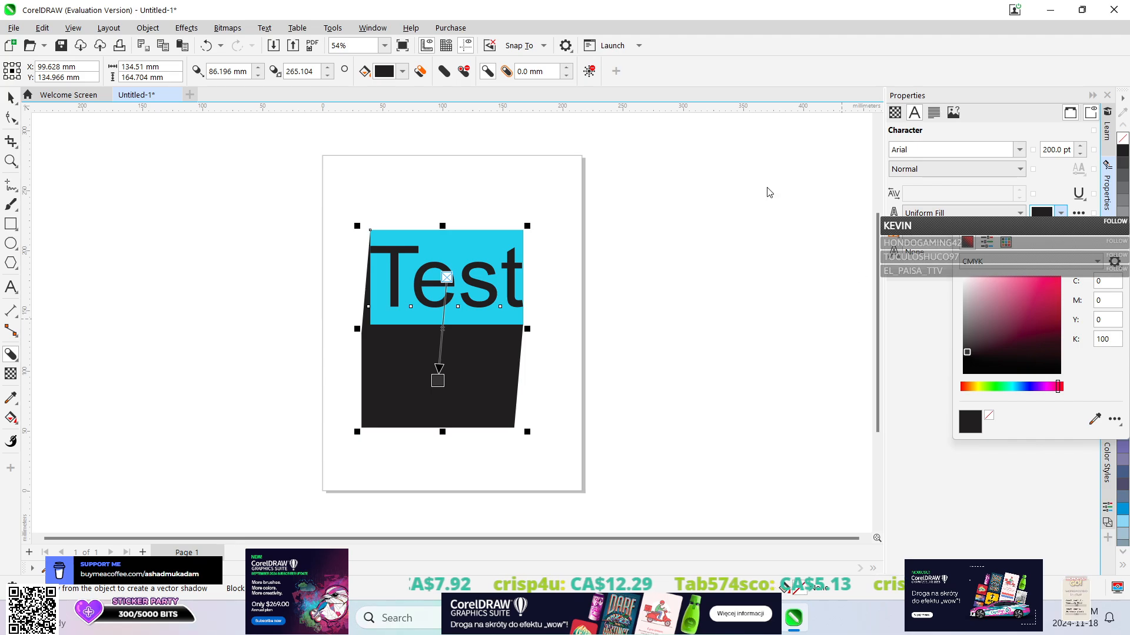
click(975, 475)
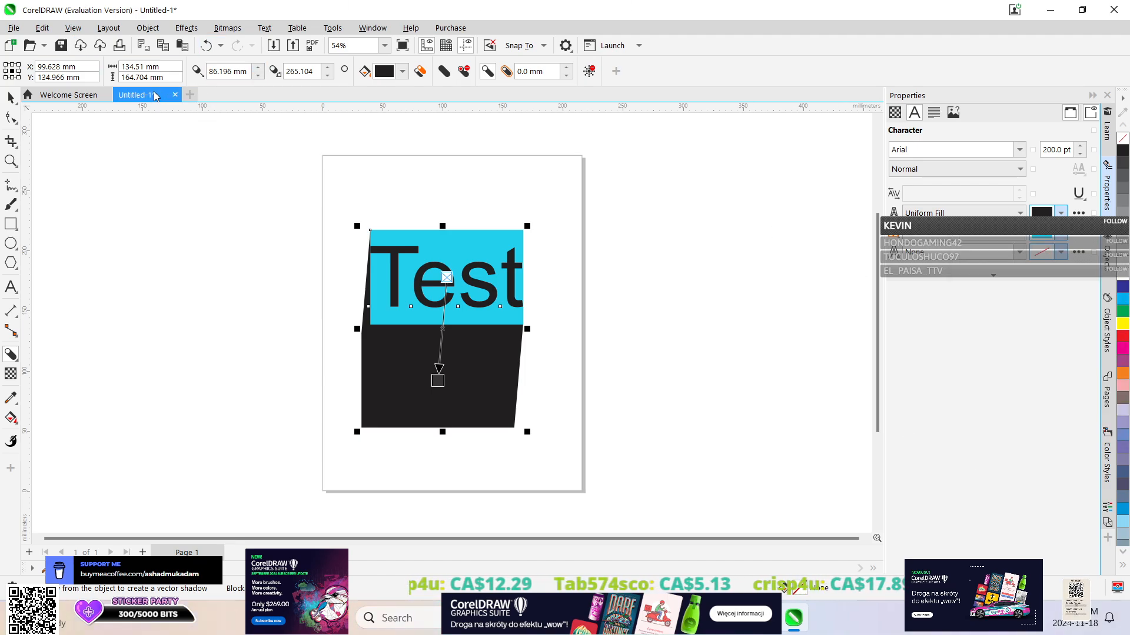
Close the document without saving and create a new CorelDRAW Default document, 215.9 × 279.4 mm, CMYK, 300 dpi.
click(174, 96)
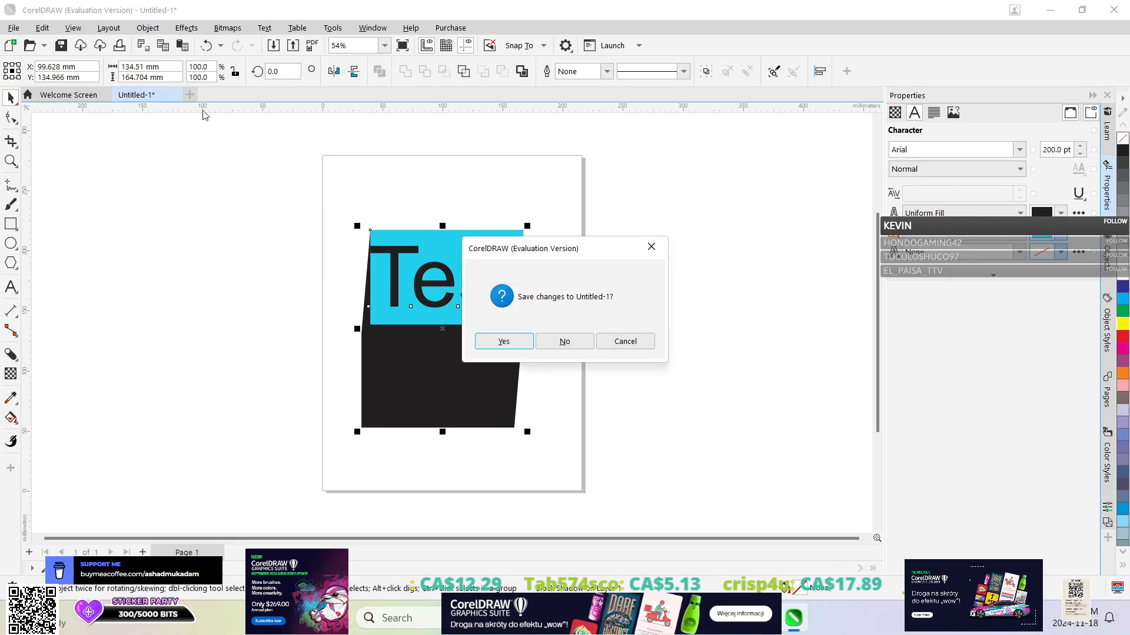
click(564, 341)
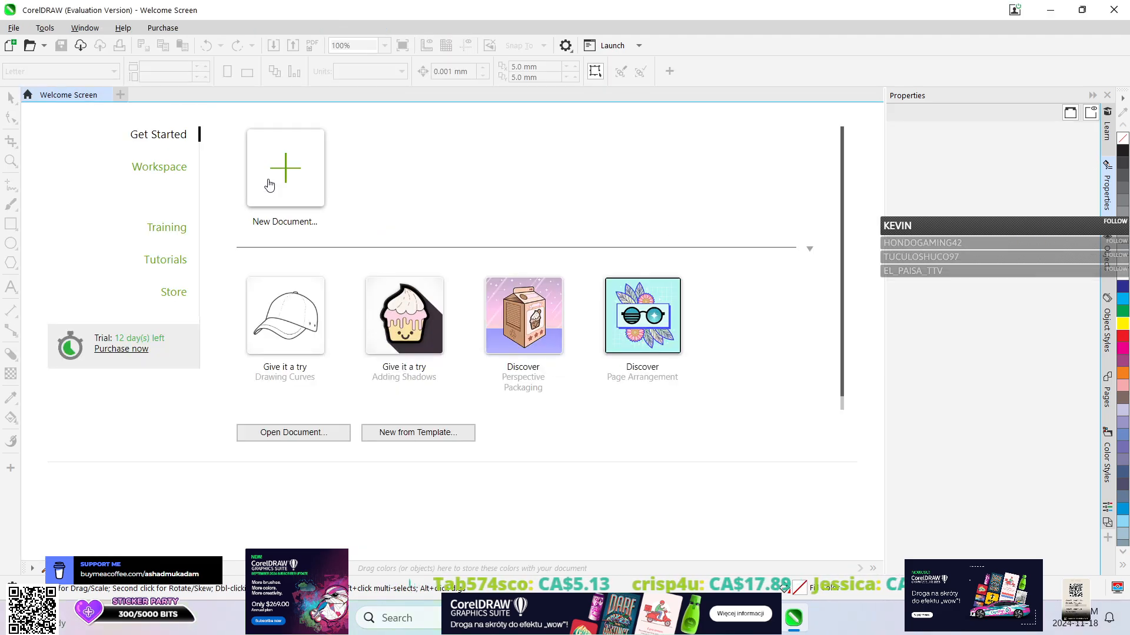
click(303, 200)
click(801, 522)
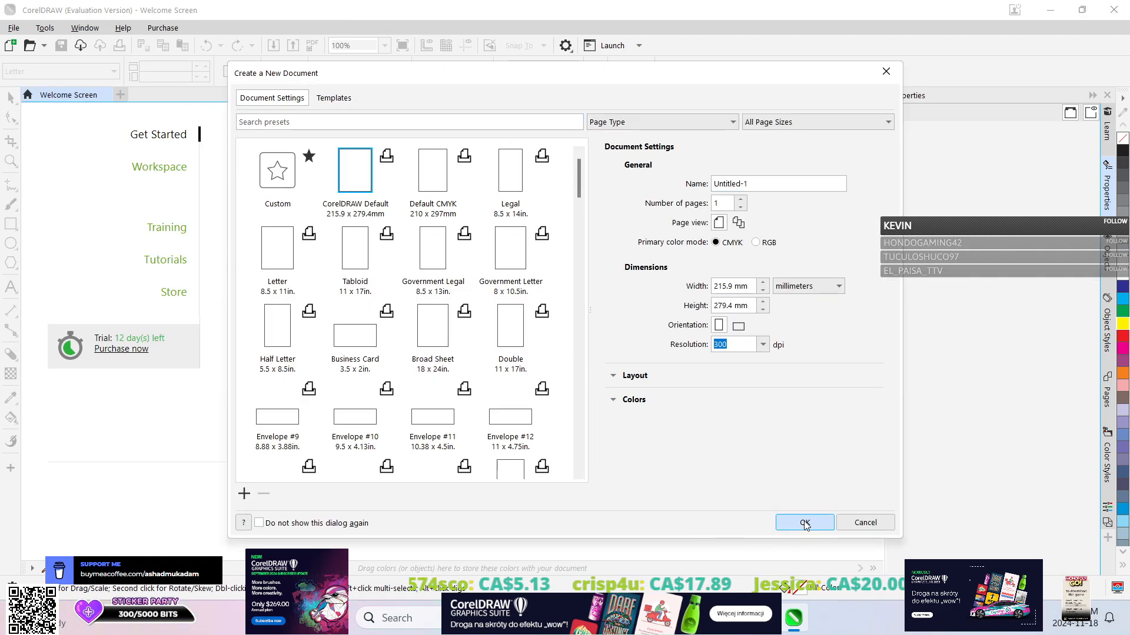
Draw a paragraph text frame about 165 × 108 mm near the page centre and enter "Test" in it.
click(12, 285)
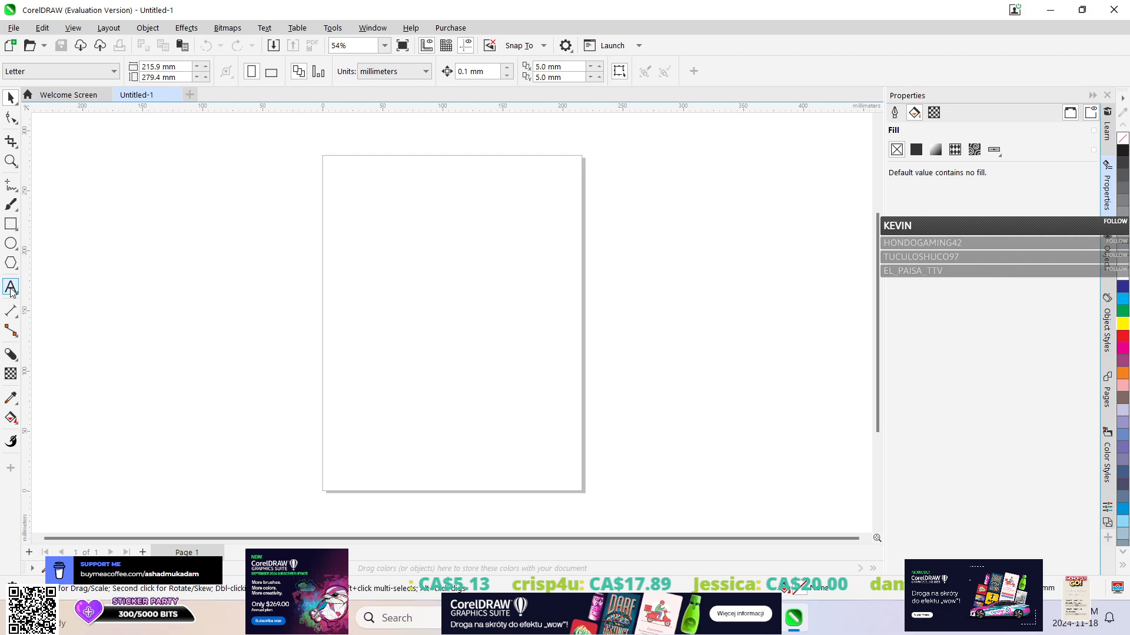
drag(342, 264, 540, 393)
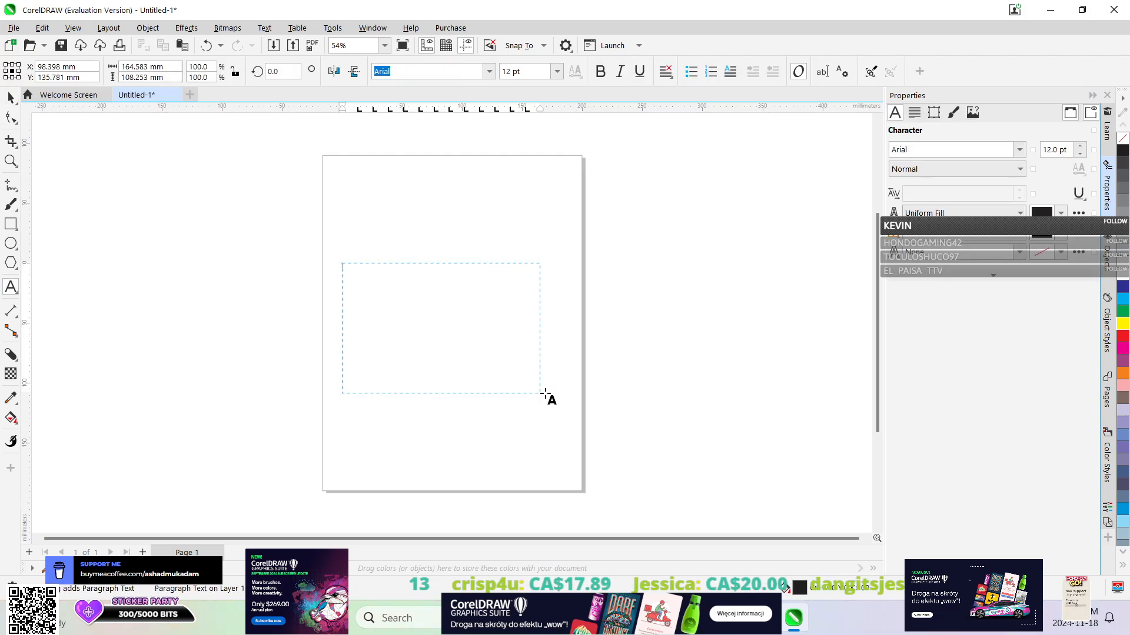
text(Test)
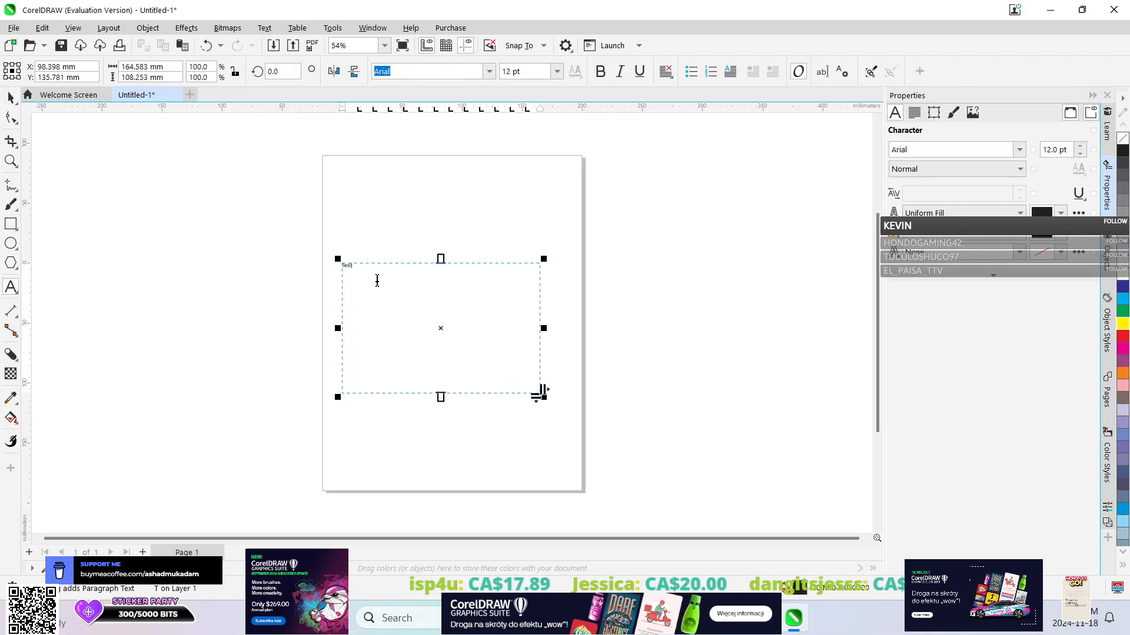
Select the word "Test" in the frame and set its font to Cooper Black.
drag(377, 281, 245, 212)
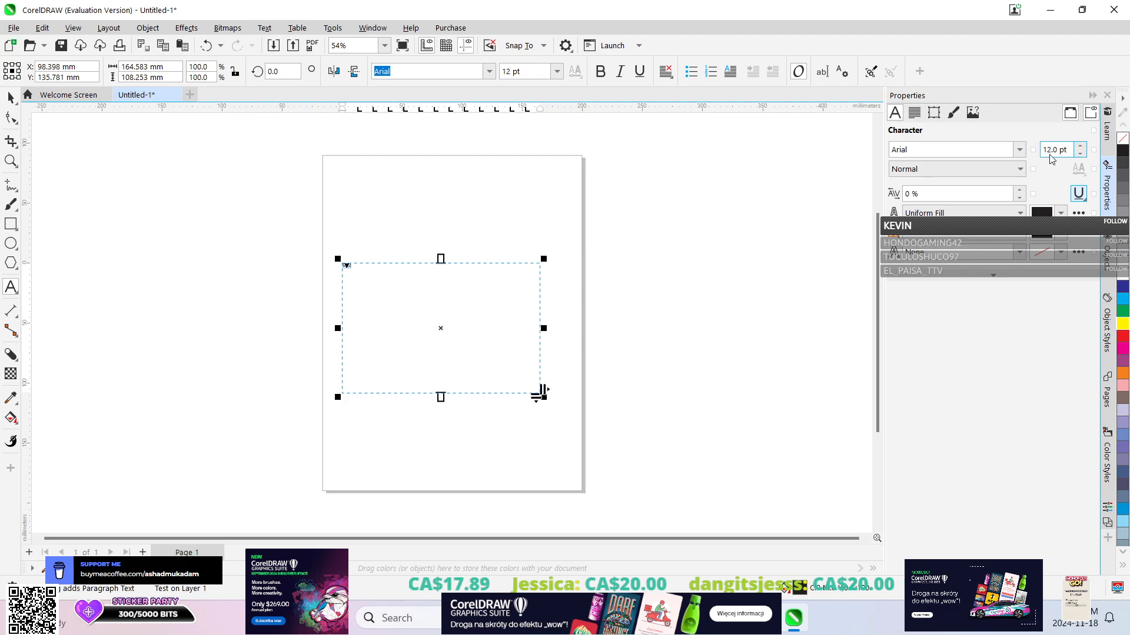
click(1016, 151)
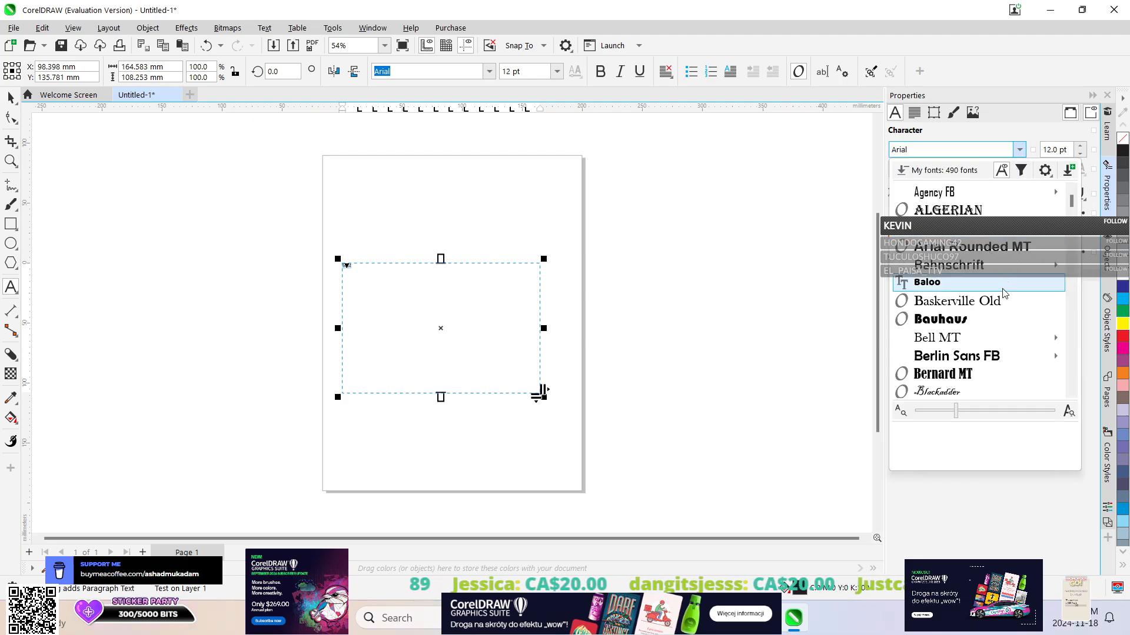
scroll(978, 283, down, 10)
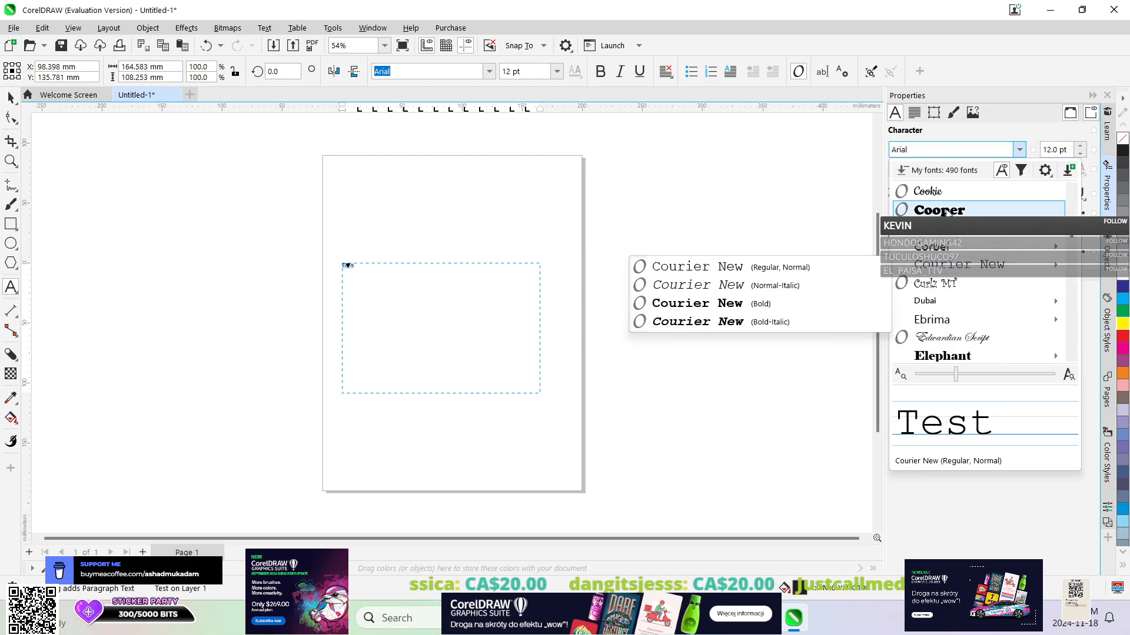
click(953, 210)
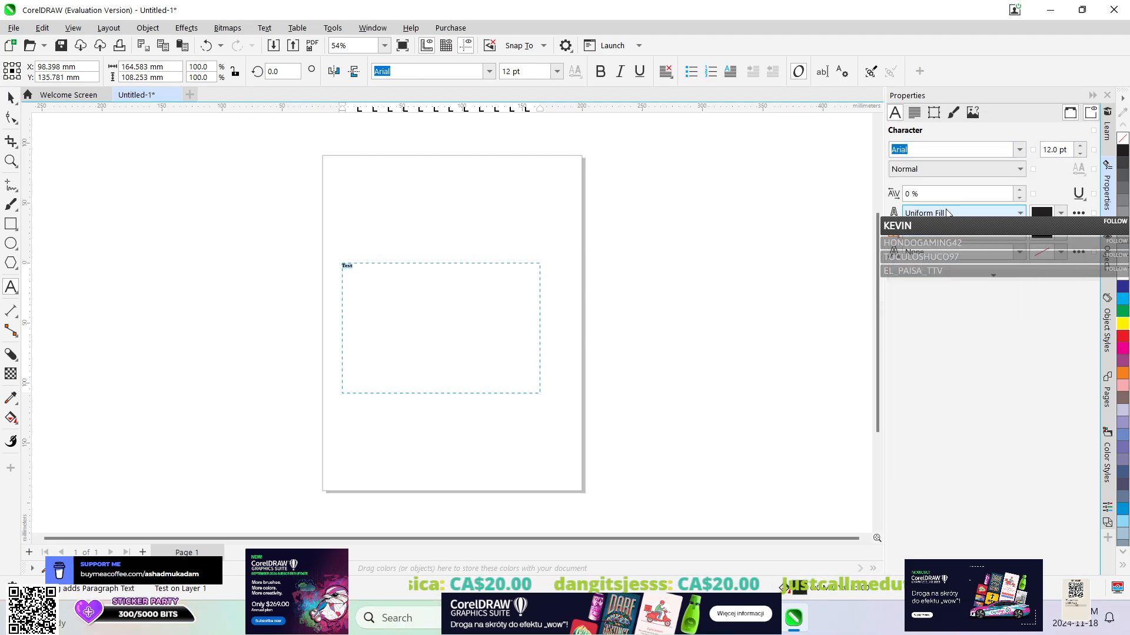
Set the font size to 250 pt and enter "Test" again in the emptied text frame.
double_click(1051, 149)
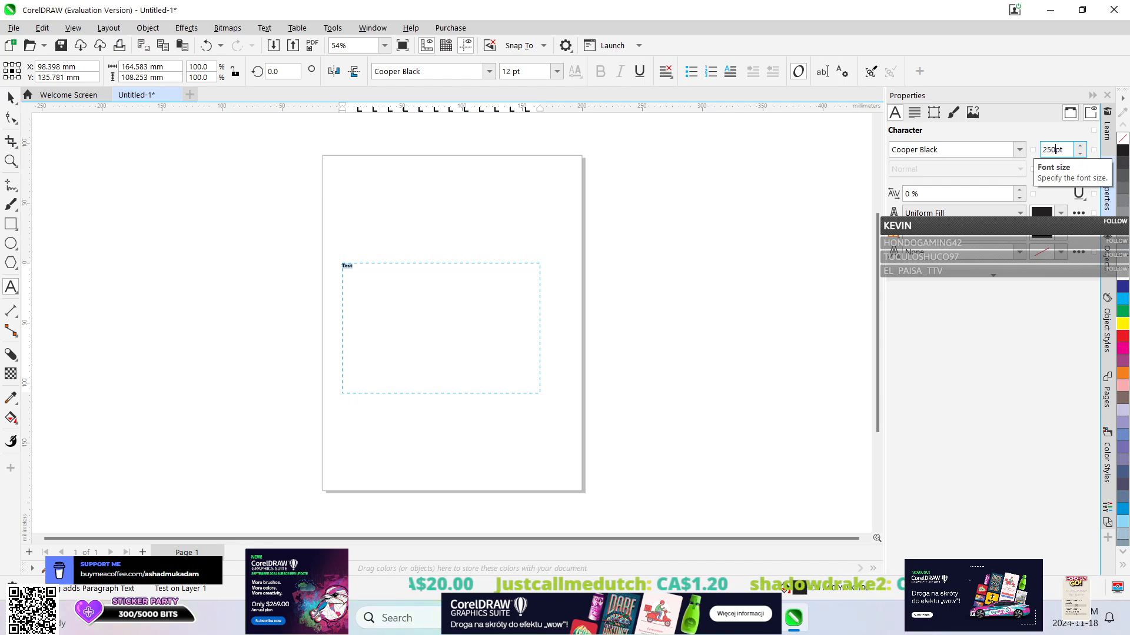
key(Return)
key(Delete)
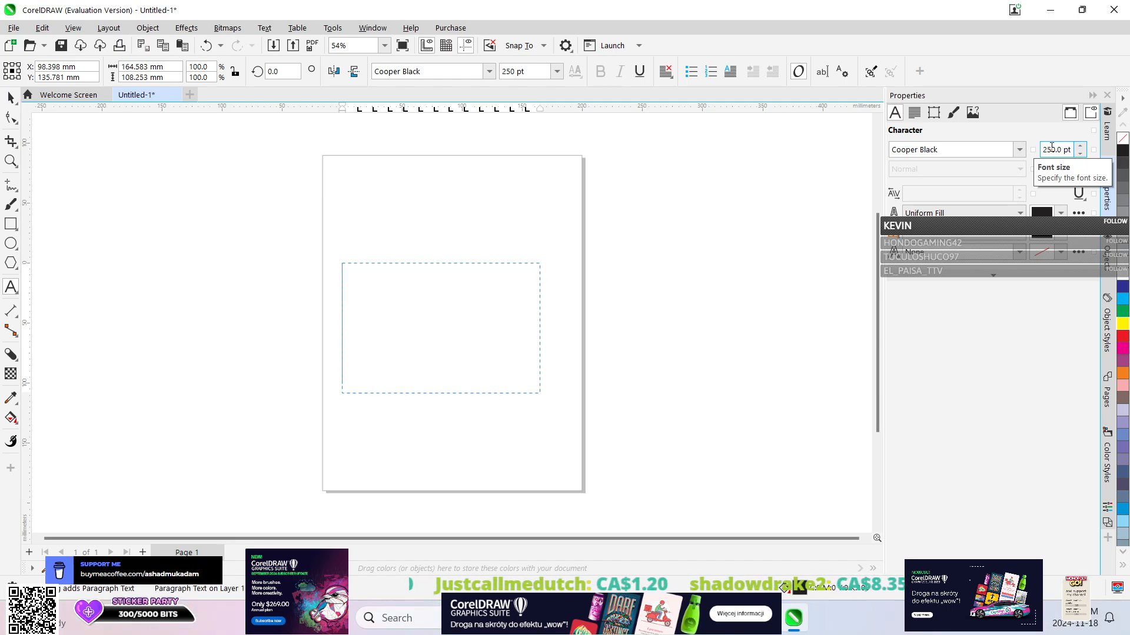
double_click(1051, 147)
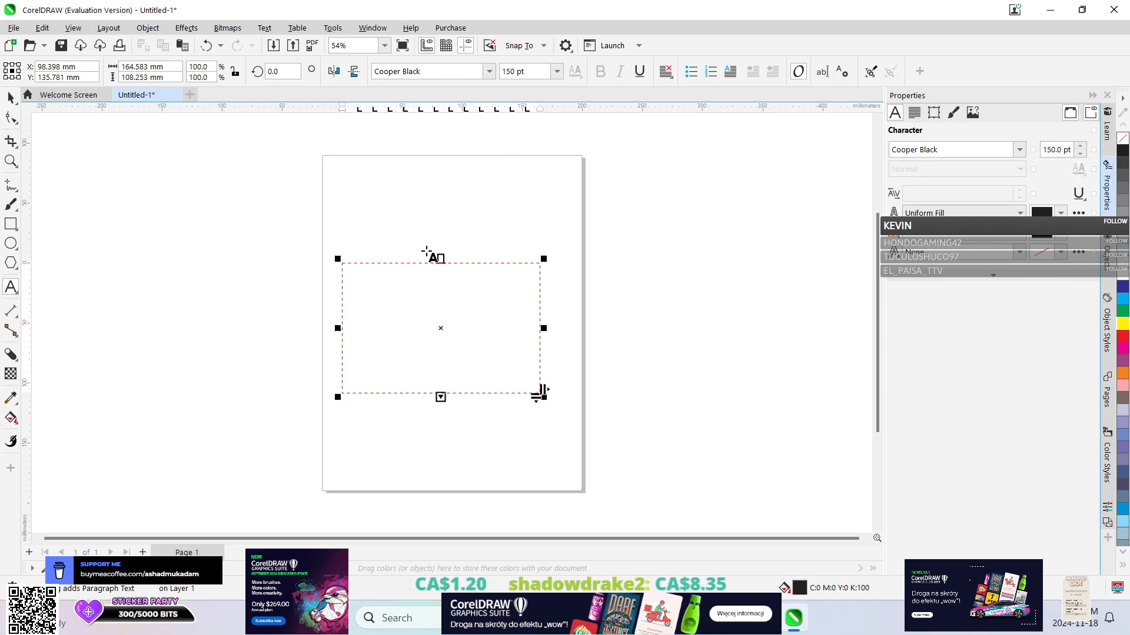
click(430, 282)
text(Tes)
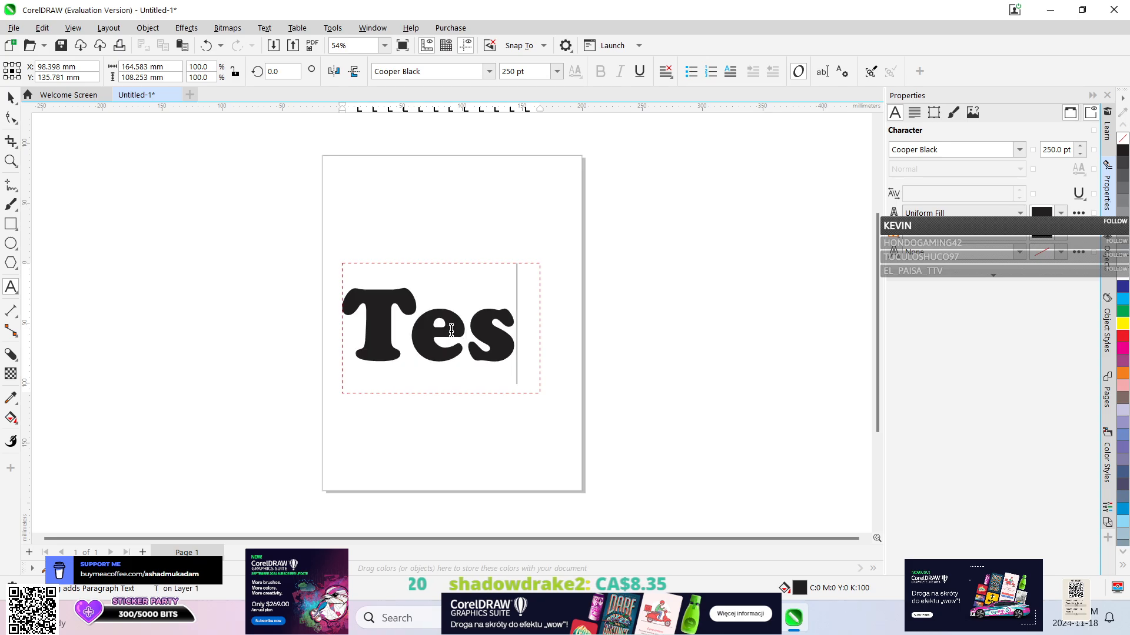
Select all the text in the frame and set its font size to 150 pt.
double_click(1054, 150)
text(15)
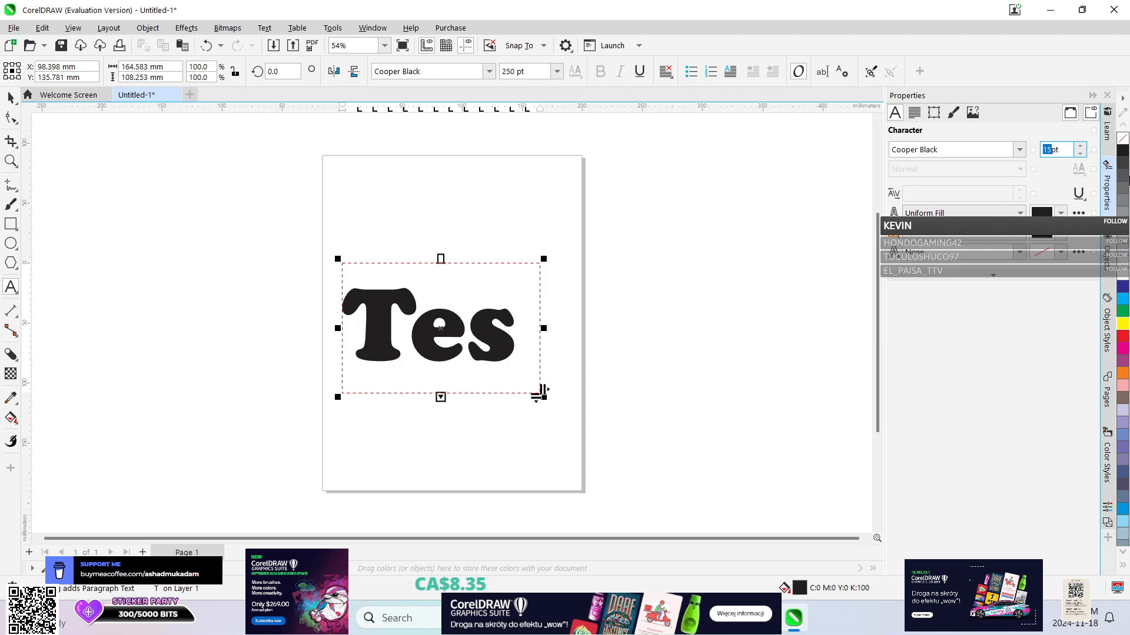
click(454, 291)
key(ctrl+a)
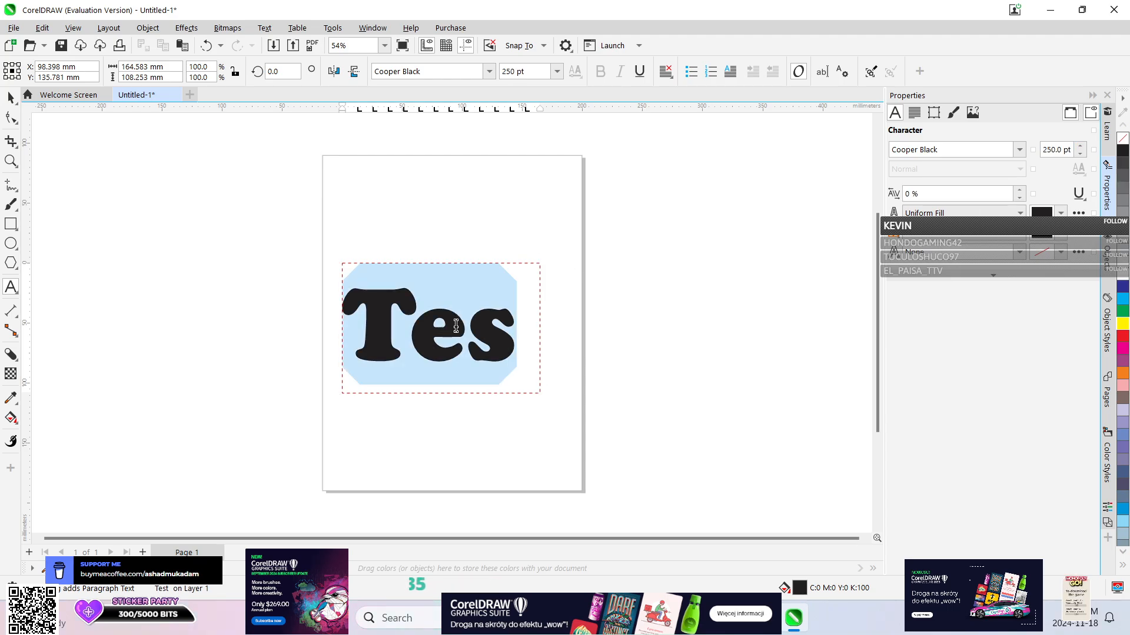
click(1059, 148)
text(15)
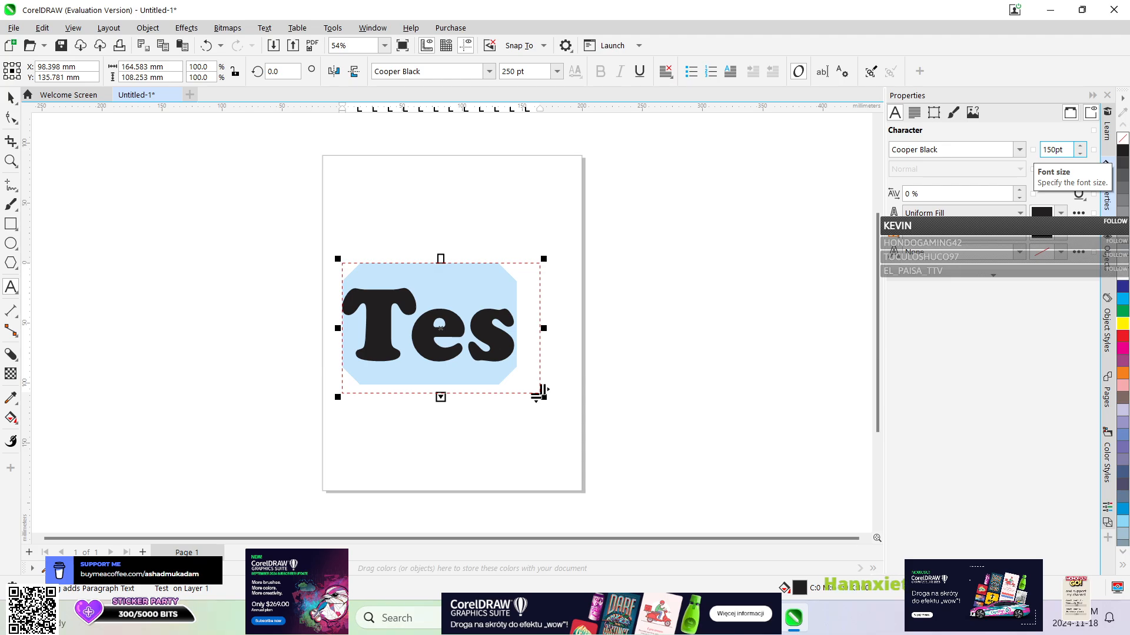
key(Return)
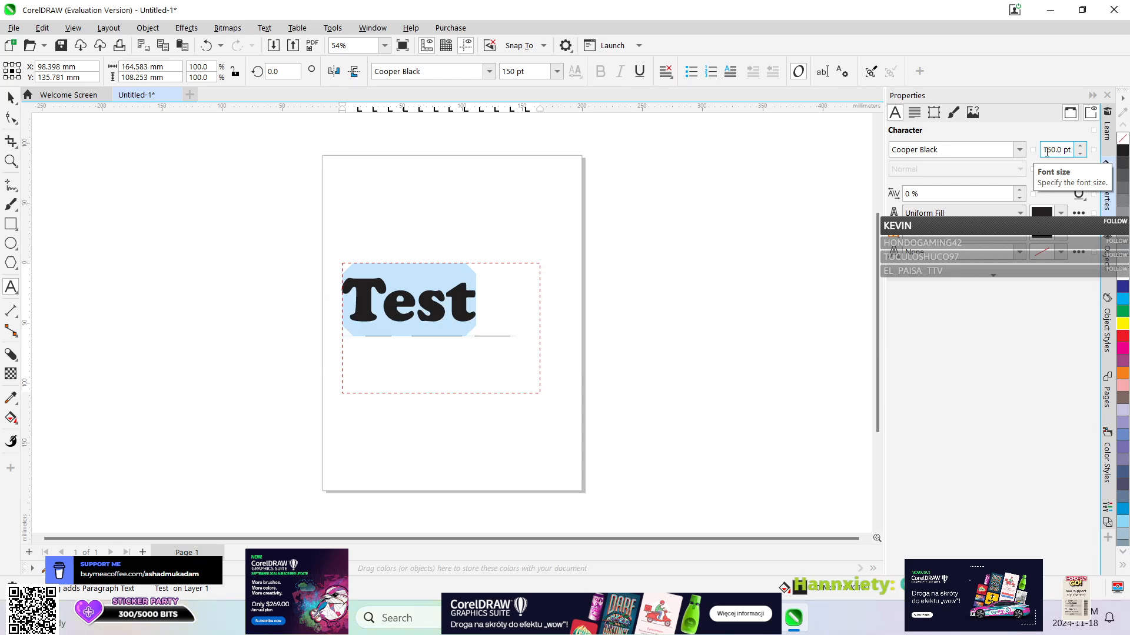
Centre the text "Test" horizontally and vertically within its frame.
click(916, 116)
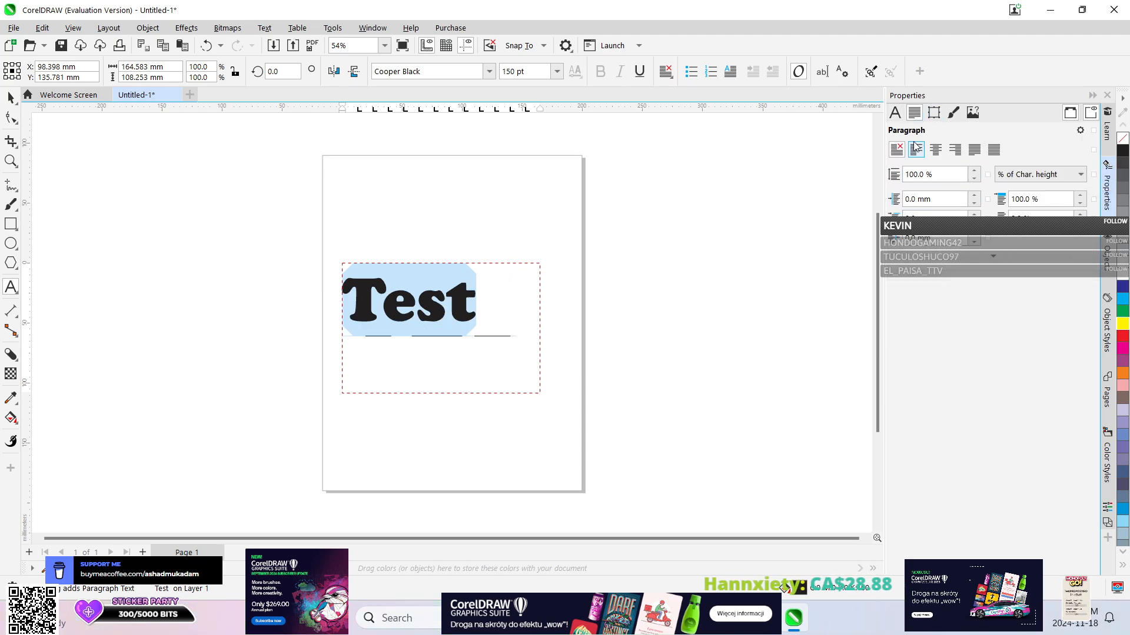
click(935, 149)
click(939, 116)
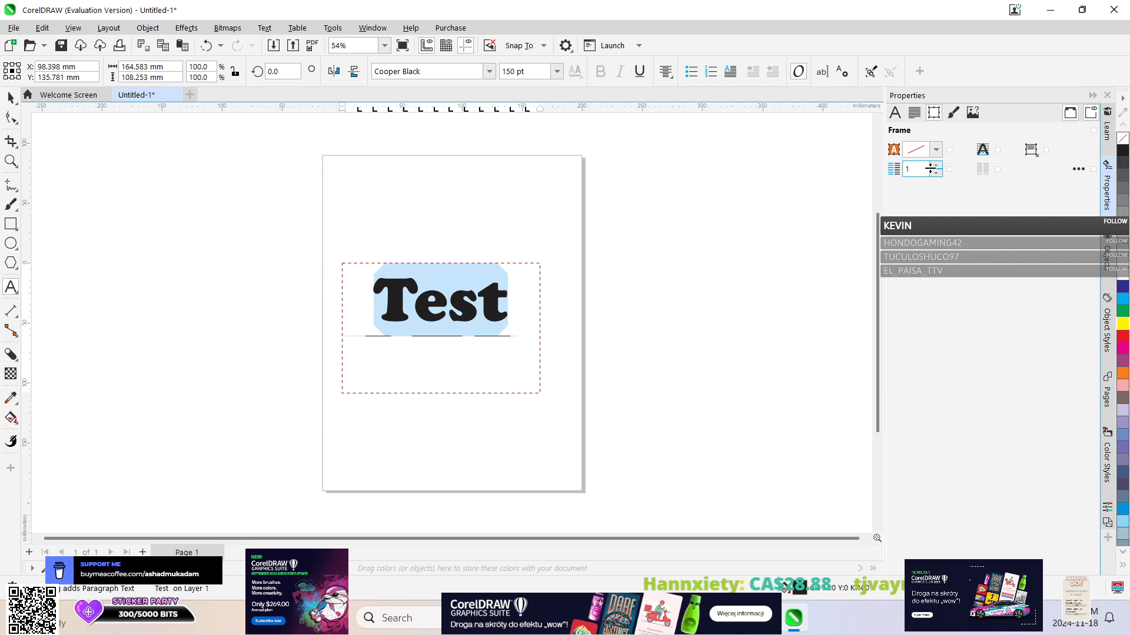
click(1029, 154)
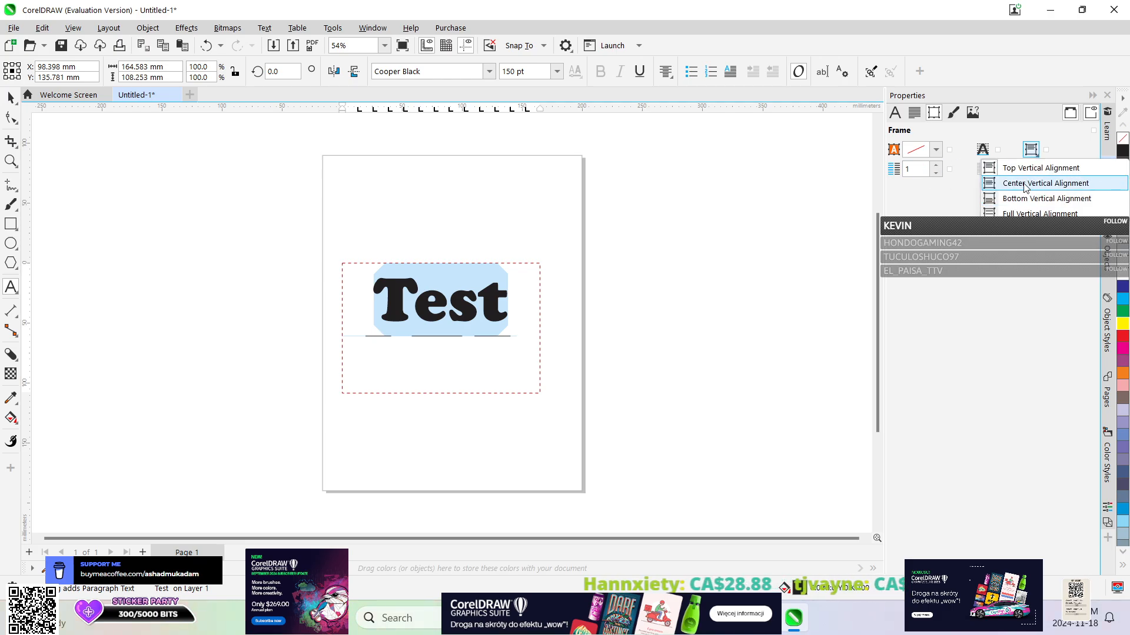
click(1038, 182)
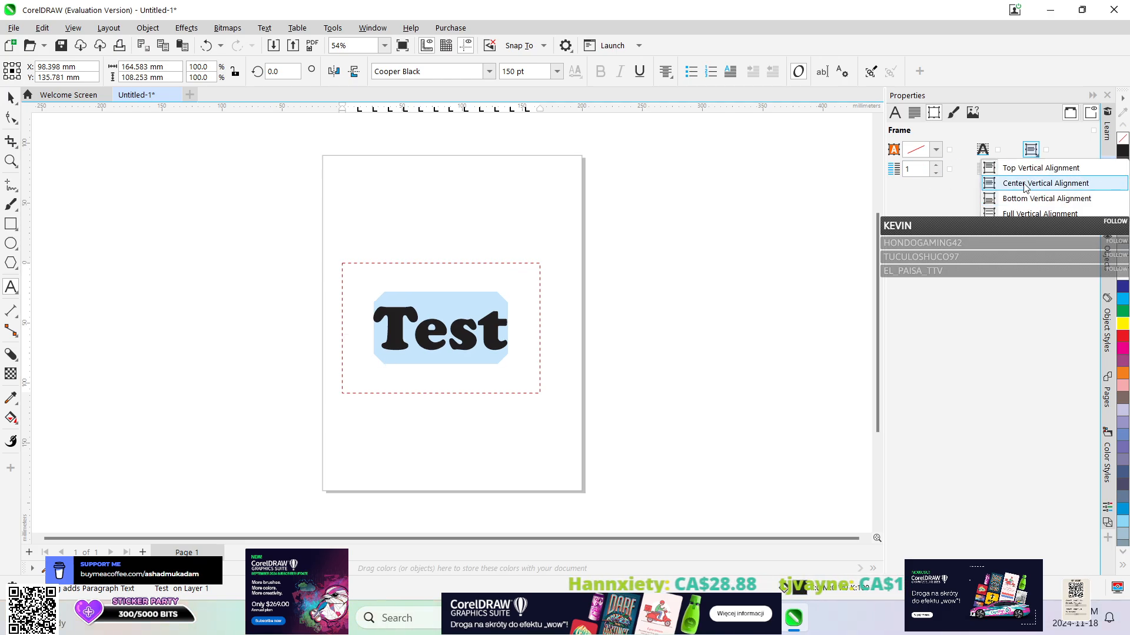
Give the characters of "Test" an outline width of 0.25 mm.
click(894, 113)
click(1015, 238)
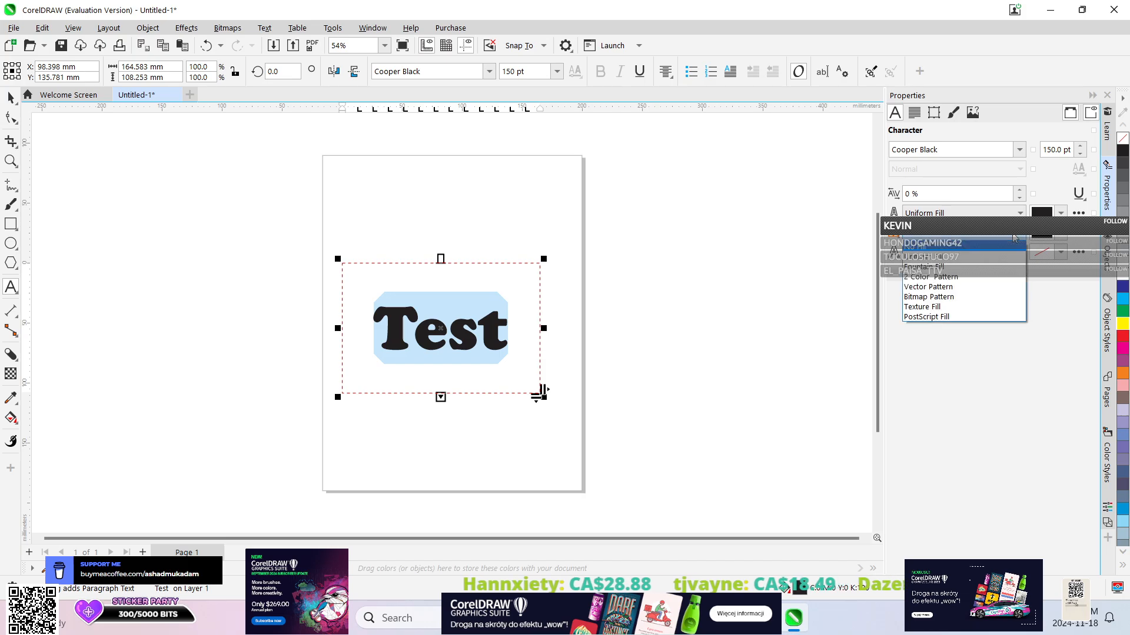
click(1013, 242)
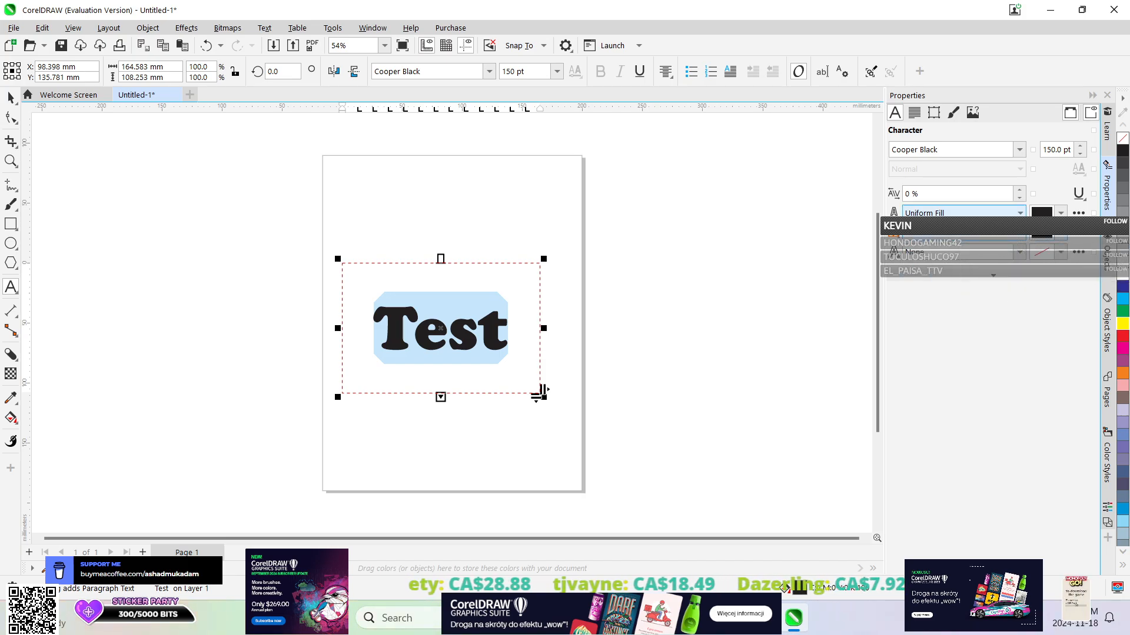
click(1022, 253)
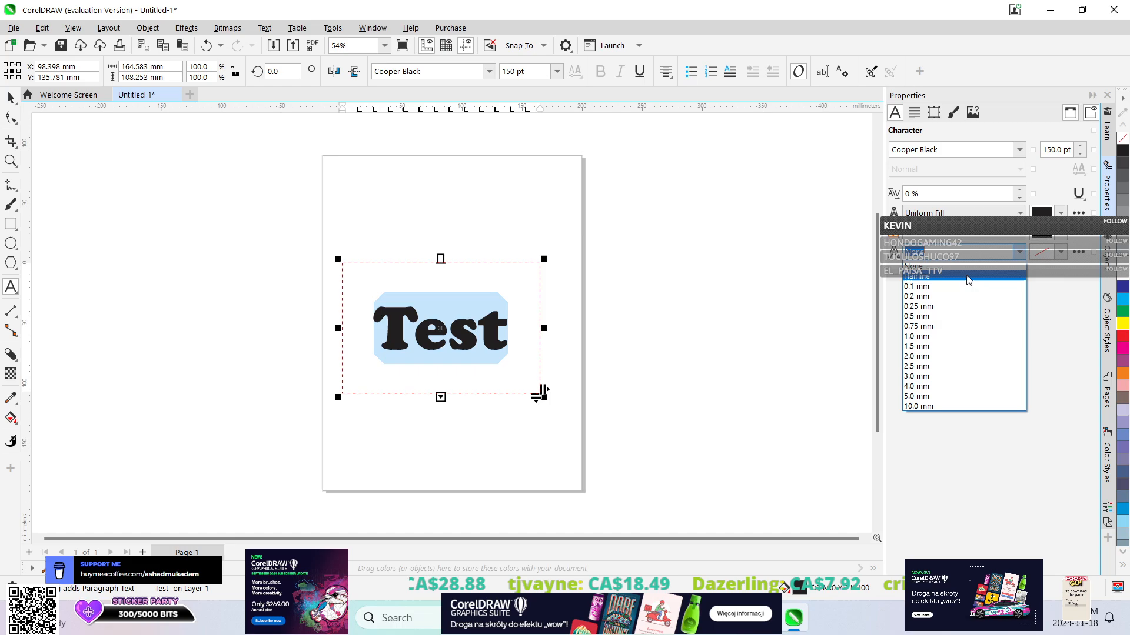
click(920, 309)
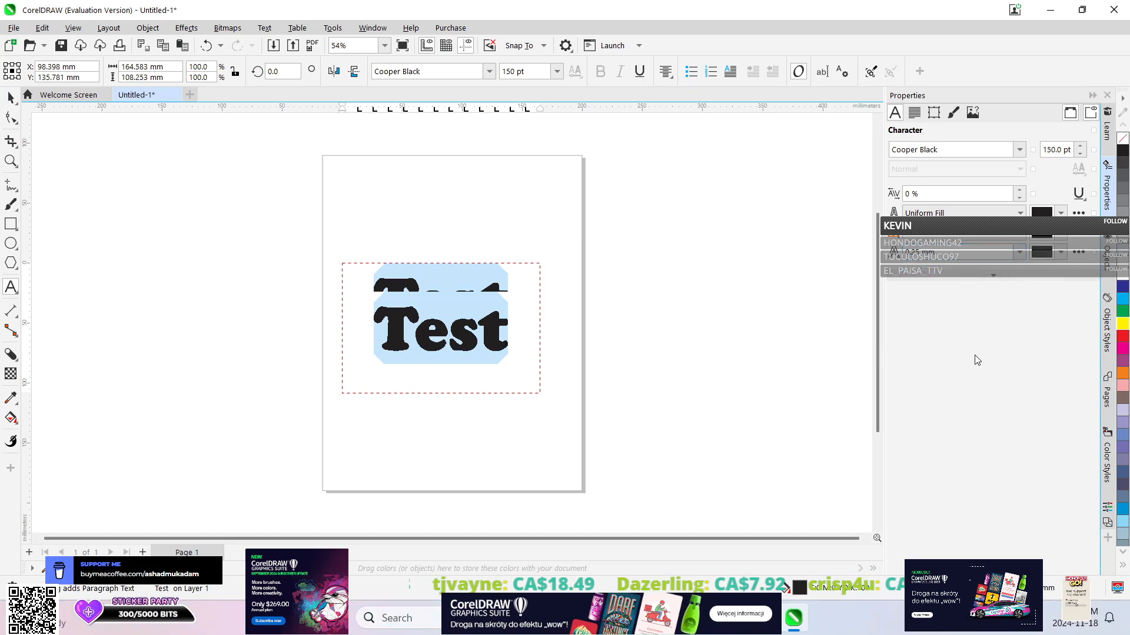
scroll(454, 294, up, 1)
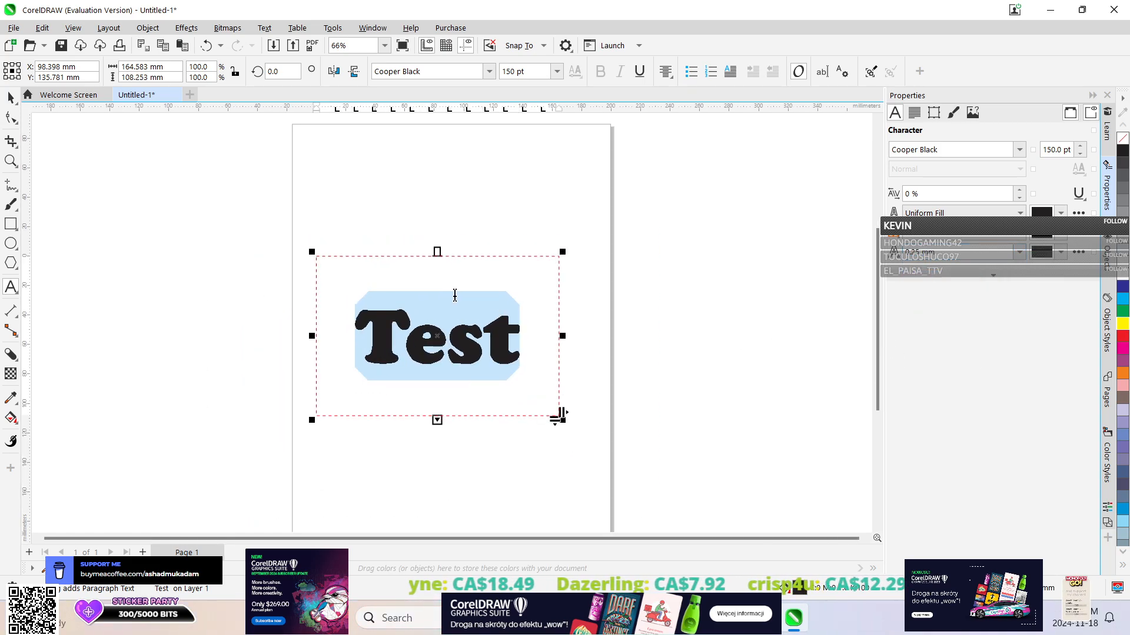
Set the outline colour of the "Test" characters to green C64 M0 Y100 K0 and deselect the text.
scroll(455, 295, down, 1)
scroll(455, 295, up, 1)
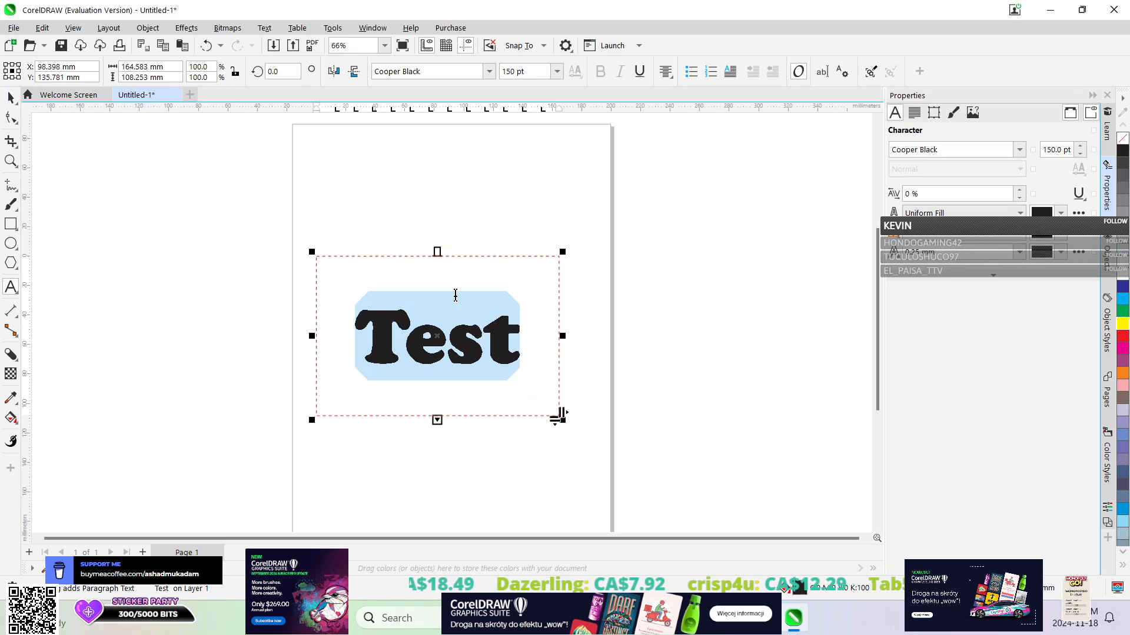
click(1060, 251)
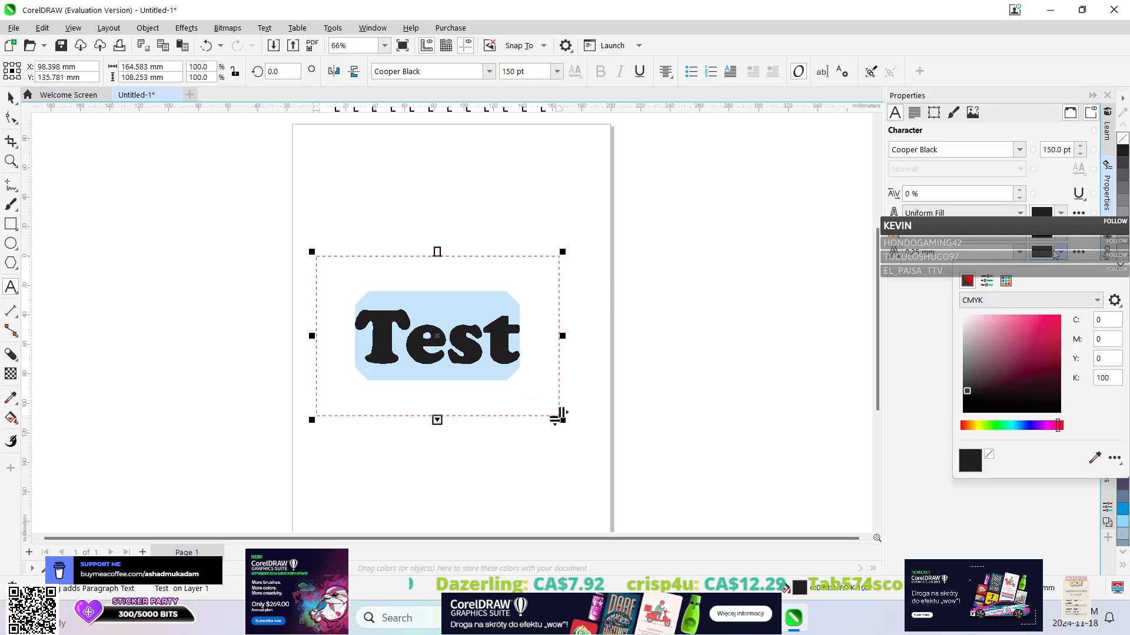
click(990, 425)
mouse_move(1024, 329)
mouse_down()
mouse_move(1027, 320)
mouse_move(1054, 336)
mouse_move(1043, 327)
mouse_up()
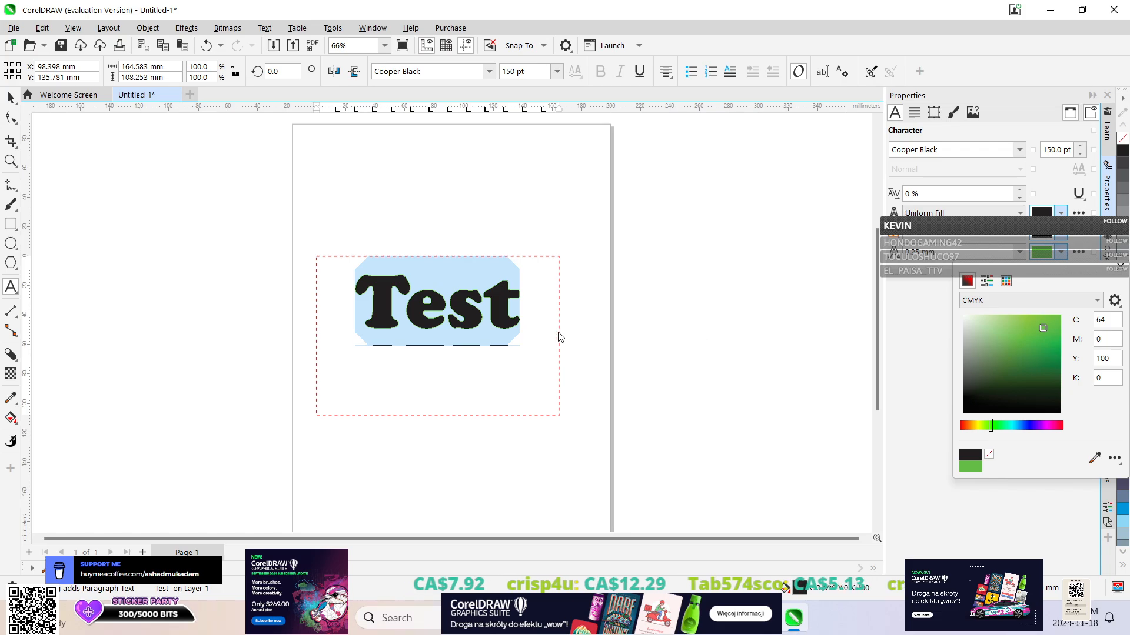
click(400, 380)
click(651, 291)
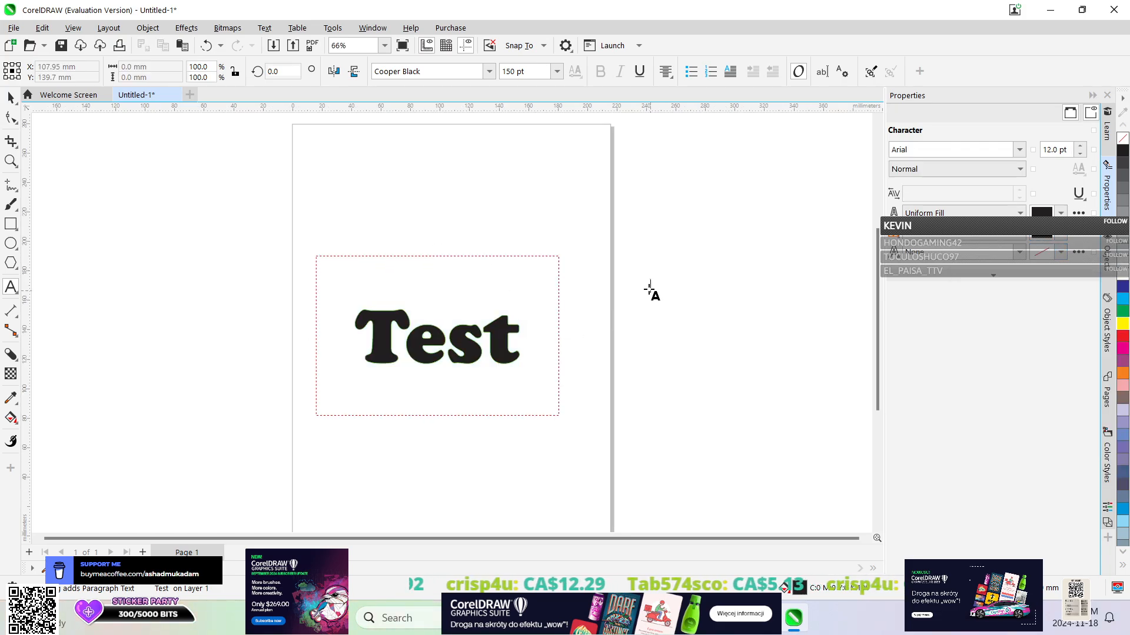
scroll(564, 238, up, 1)
scroll(563, 241, down, 2)
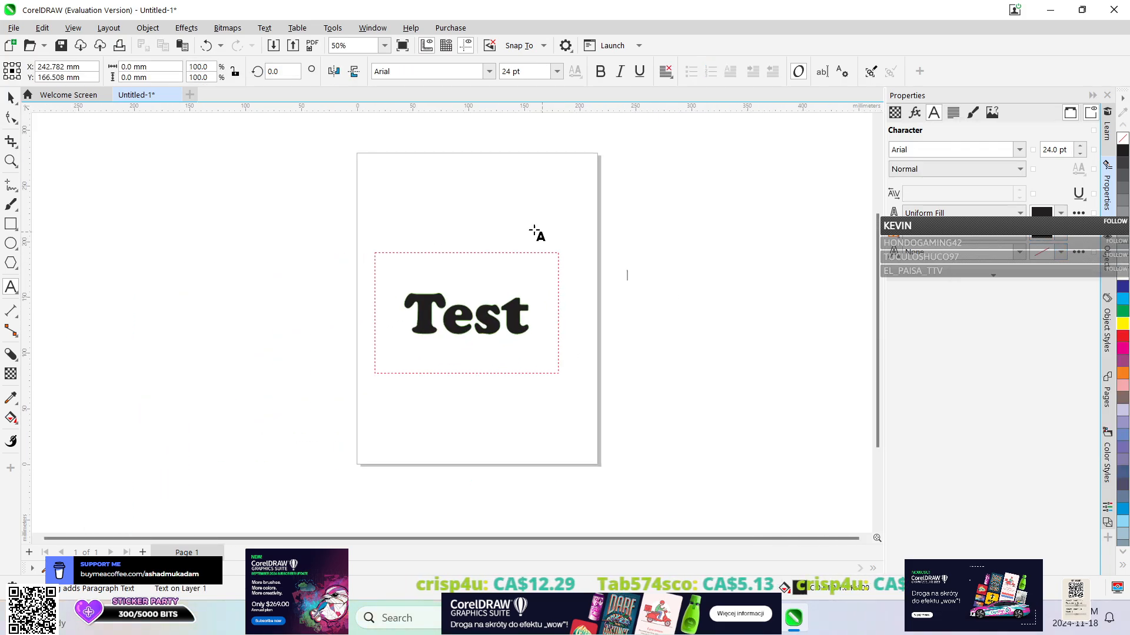
Close the current document without saving and create a new blank 215.9 × 279.4 mm CMYK document.
click(176, 95)
click(564, 341)
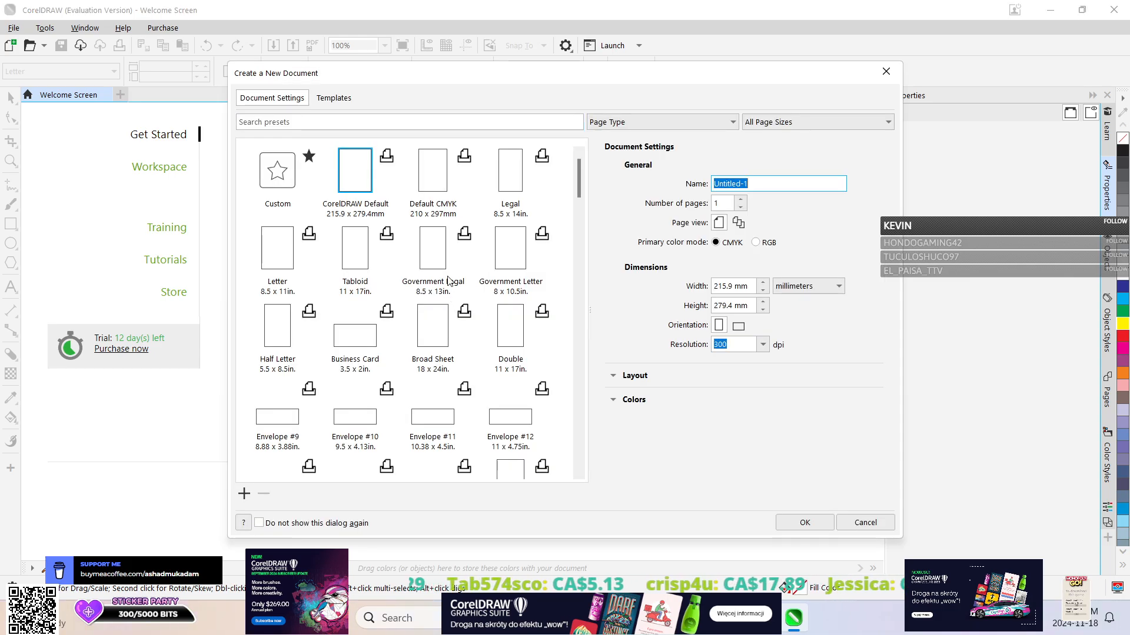
click(798, 523)
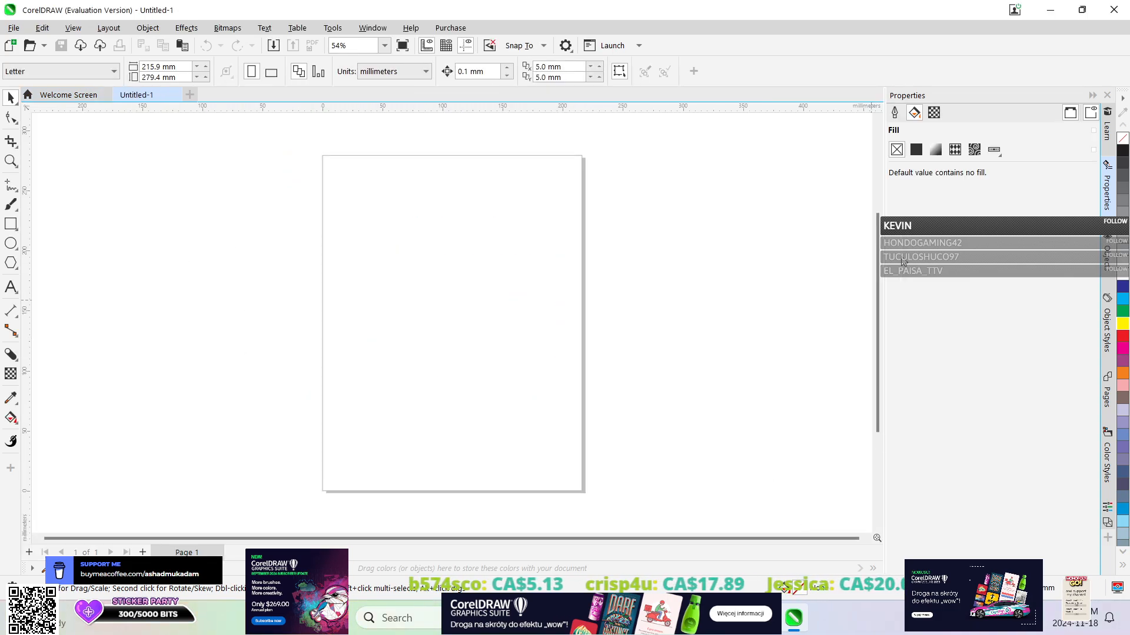
Create a paragraph text frame about 110 × 56 mm in the middle of the page and enter "Test".
click(11, 287)
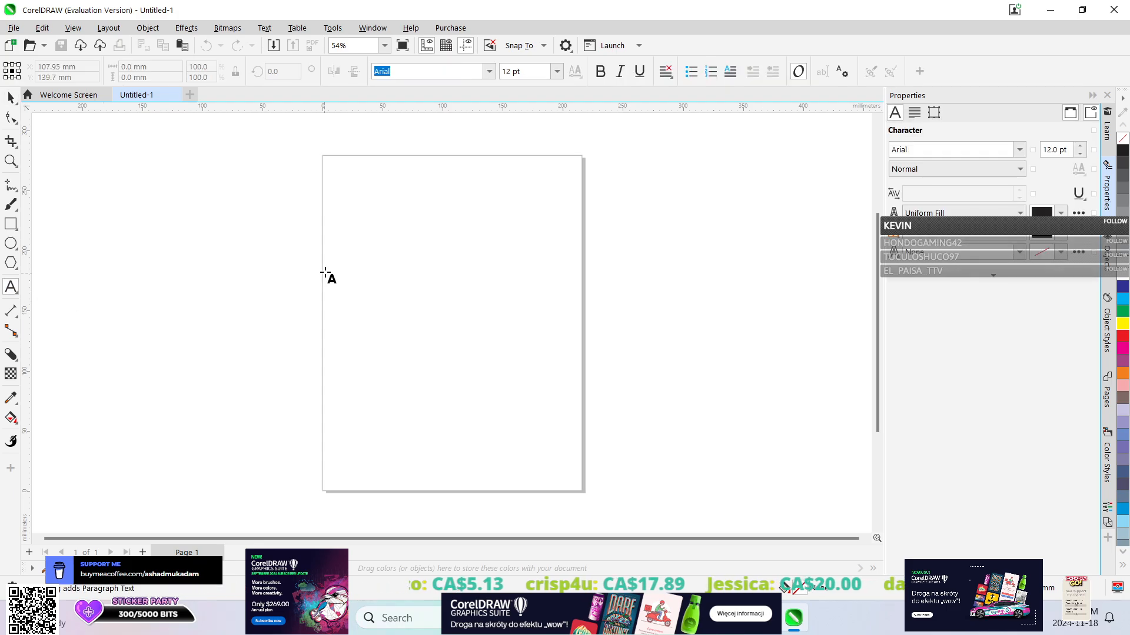
drag(359, 268, 490, 337)
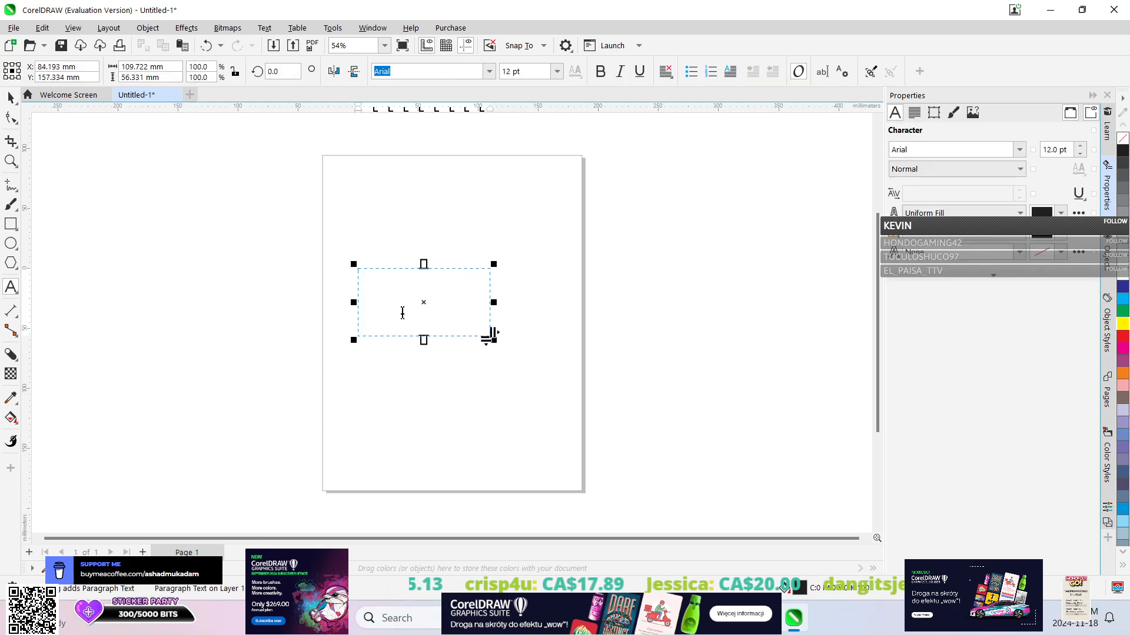
text(Test)
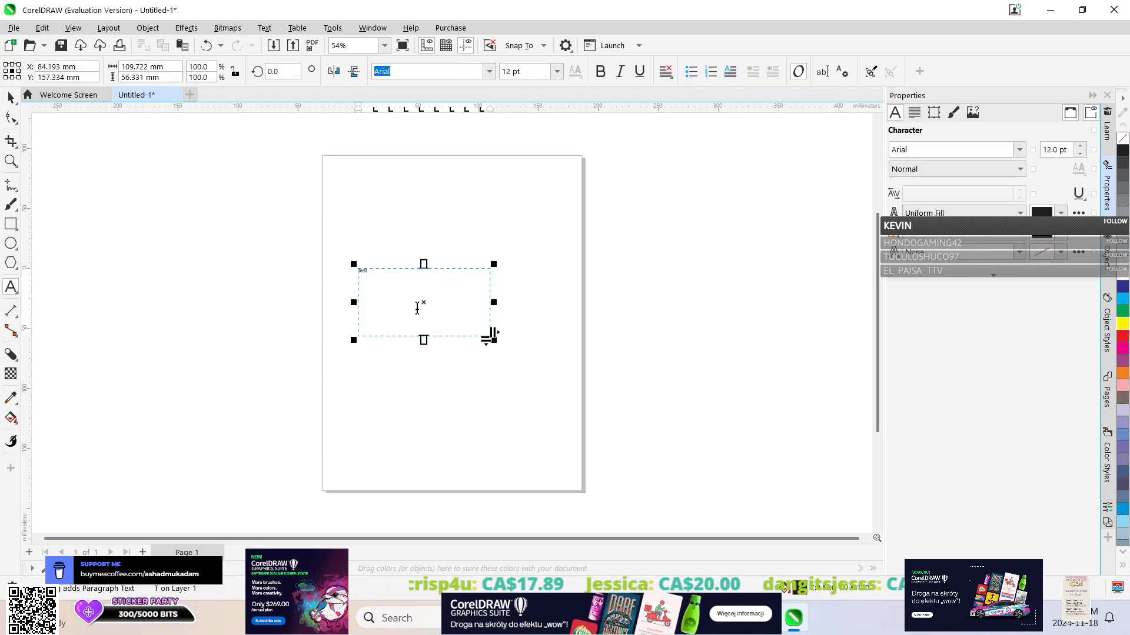
Select all the text in the frame and set its font size to 100 pt.
key(ctrl+a)
click(1046, 148)
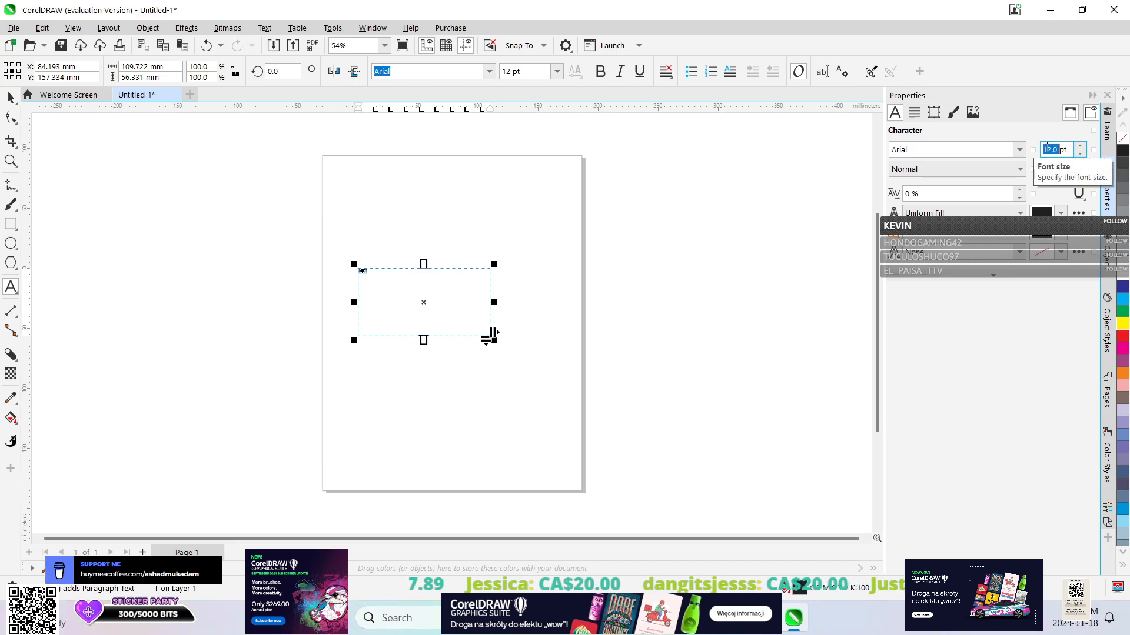
text(100)
key(Return)
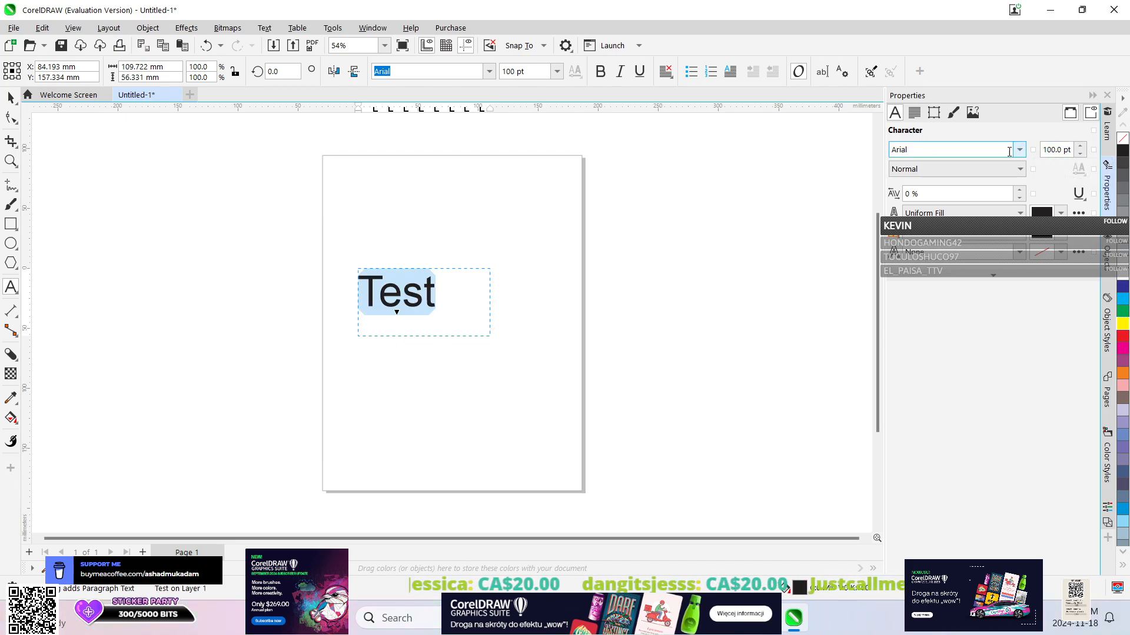
Change the font of the selected "Test" text to Lemon.
click(1019, 149)
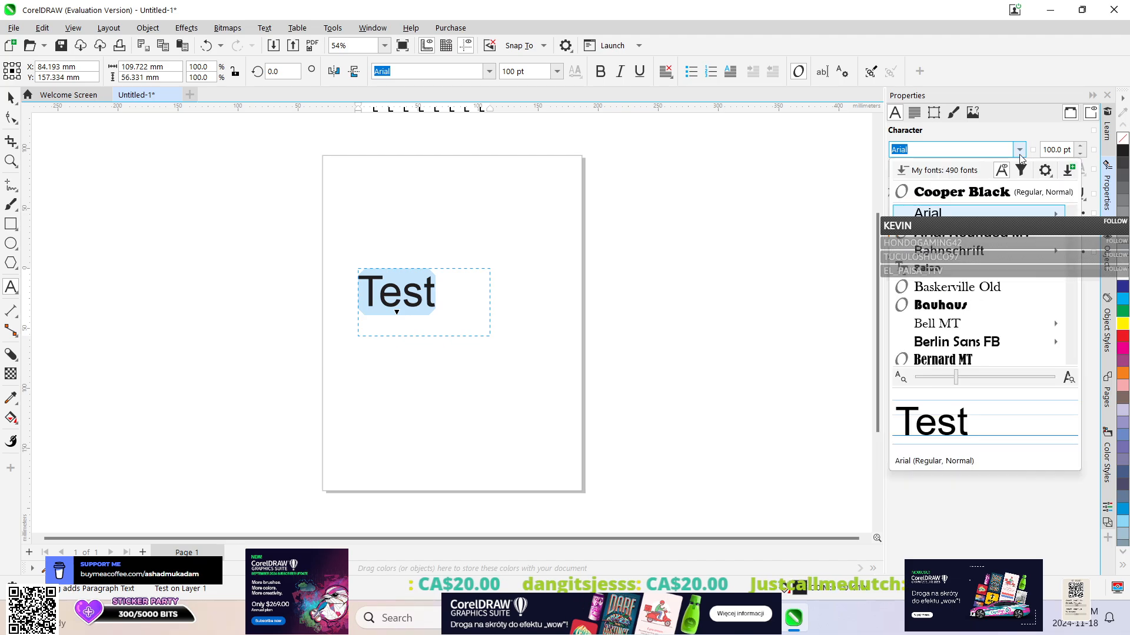
scroll(952, 332, down, 5)
scroll(952, 332, down, 10)
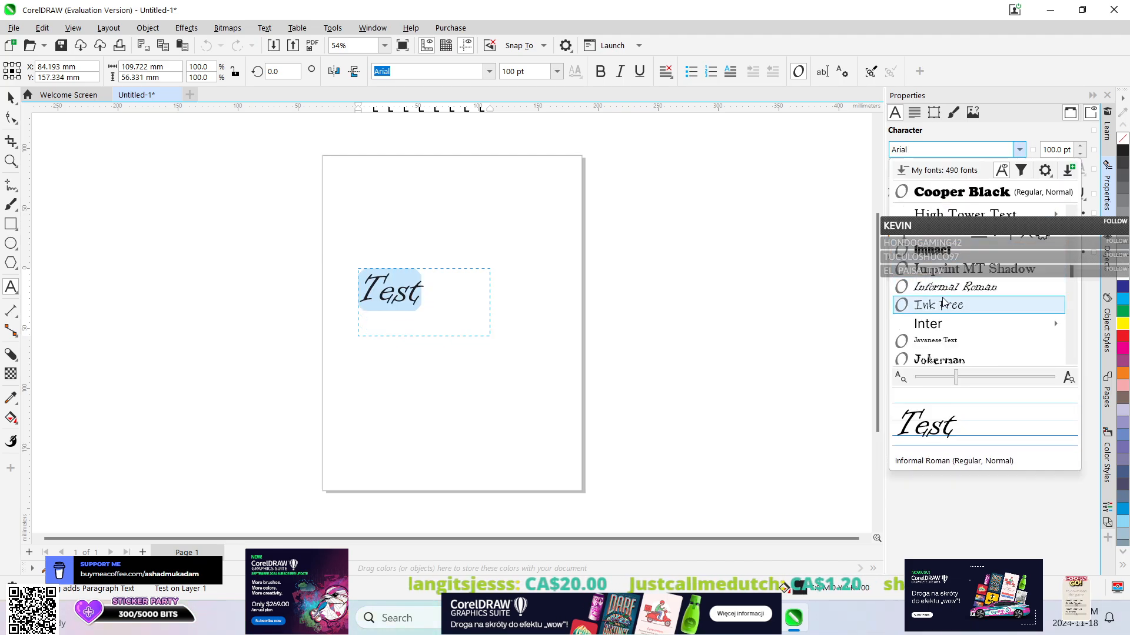
scroll(945, 307, down, 2)
scroll(944, 307, down, 2)
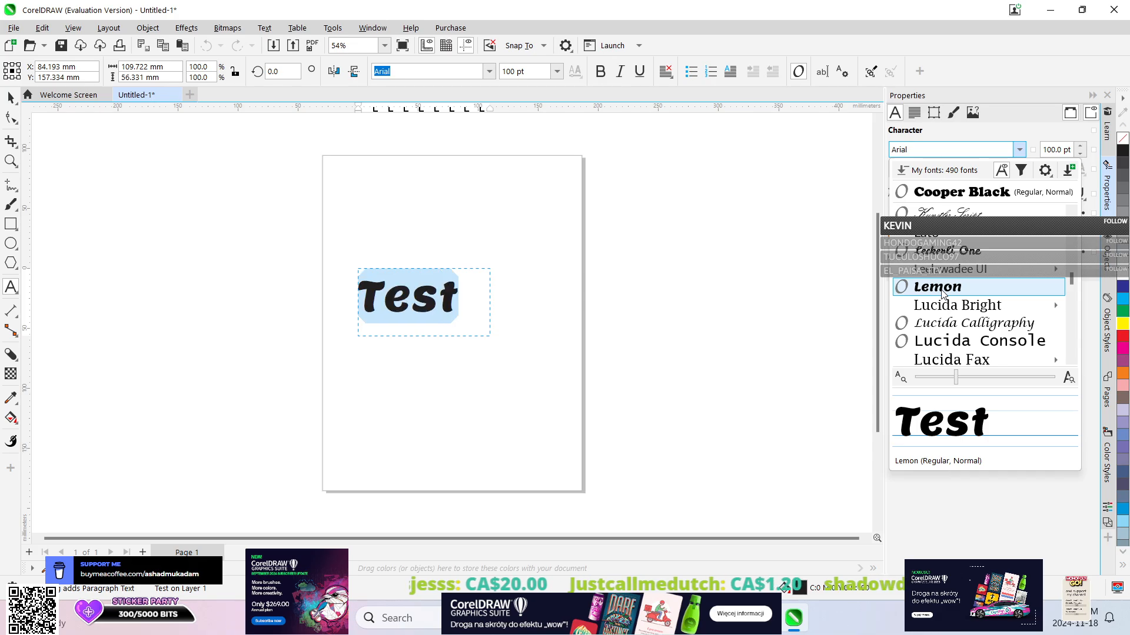
click(942, 292)
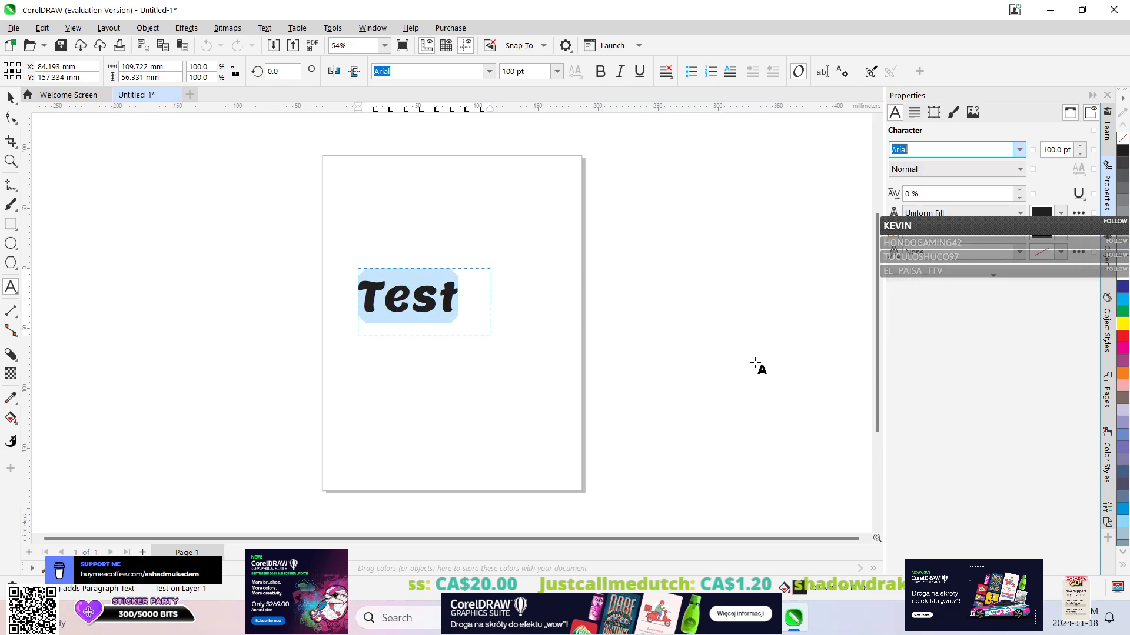
Give the "Test" characters a 0.25 mm outline in yellow C13 M20 Y100 K0.
click(1021, 253)
click(955, 306)
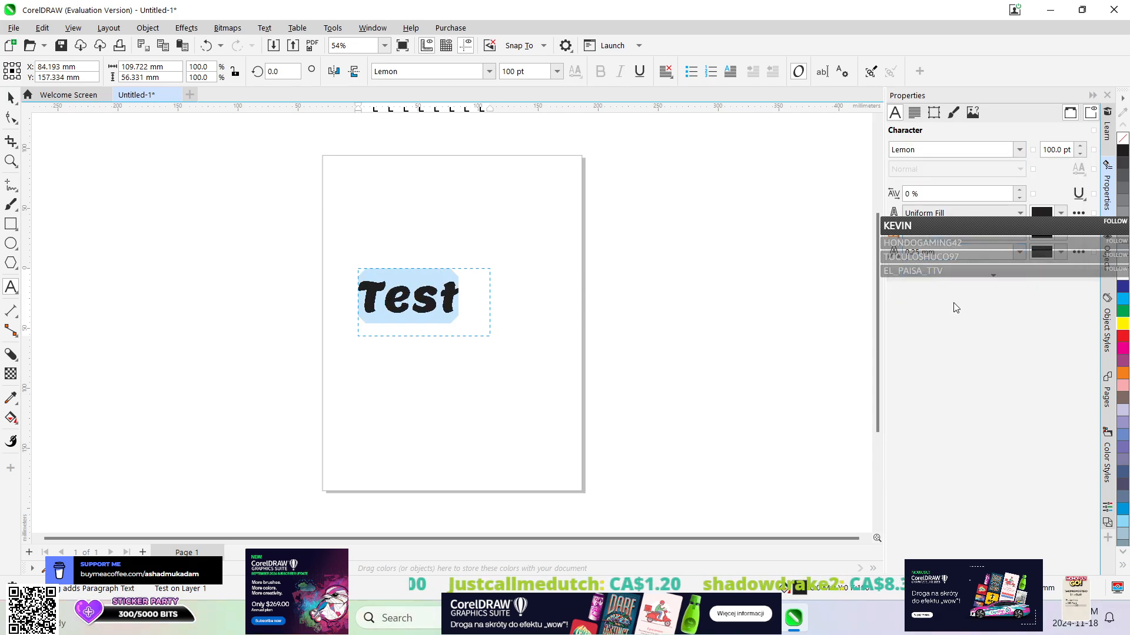
click(1060, 255)
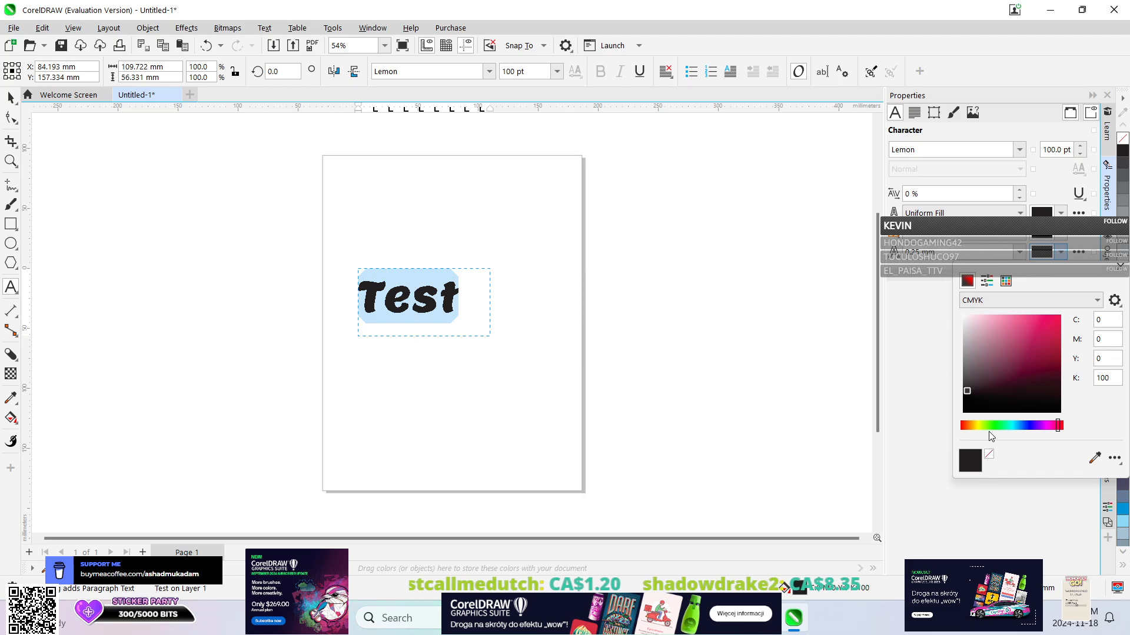
click(1045, 326)
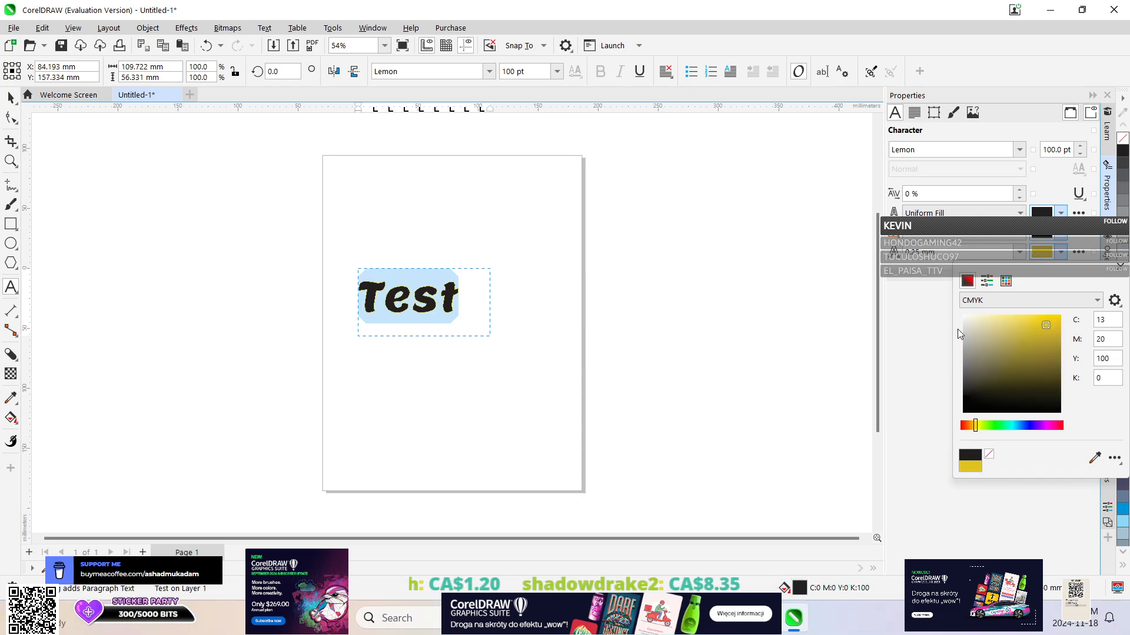
Set the uniform fill of the "Test" characters to light blue C59 M0 Y8 K0.
click(1061, 212)
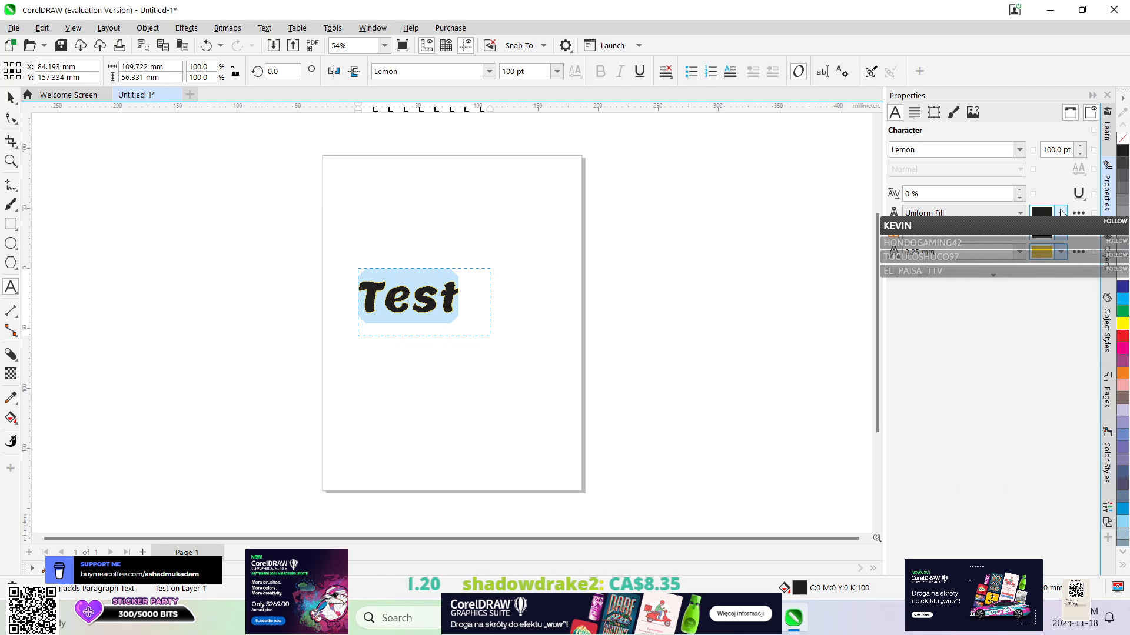
click(1061, 212)
drag(1021, 315, 1009, 295)
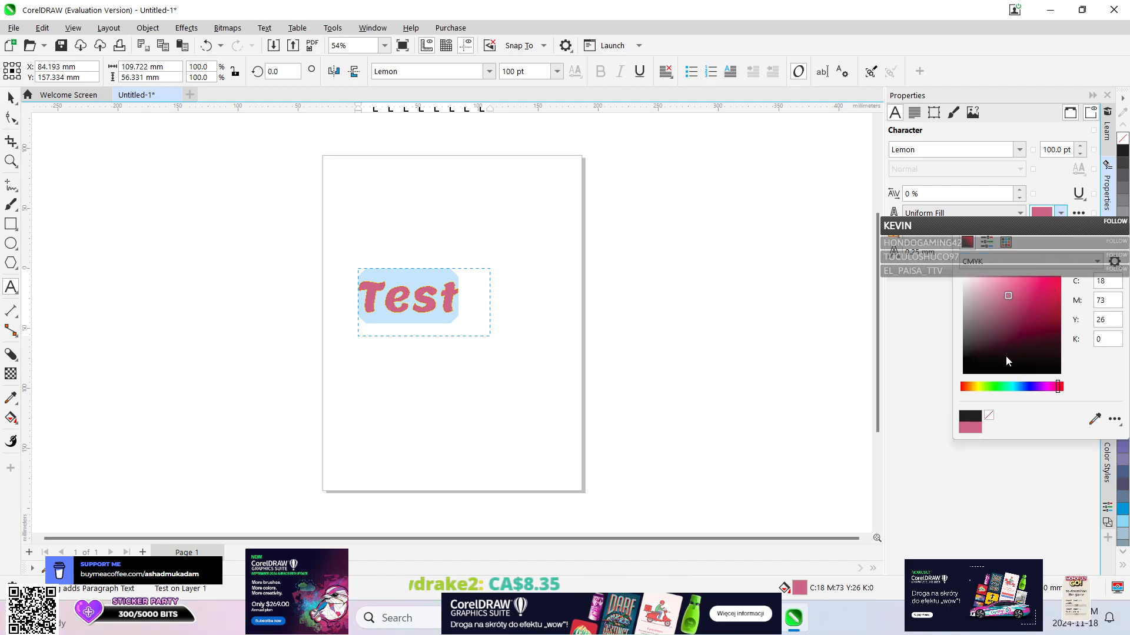
click(1014, 387)
click(1028, 291)
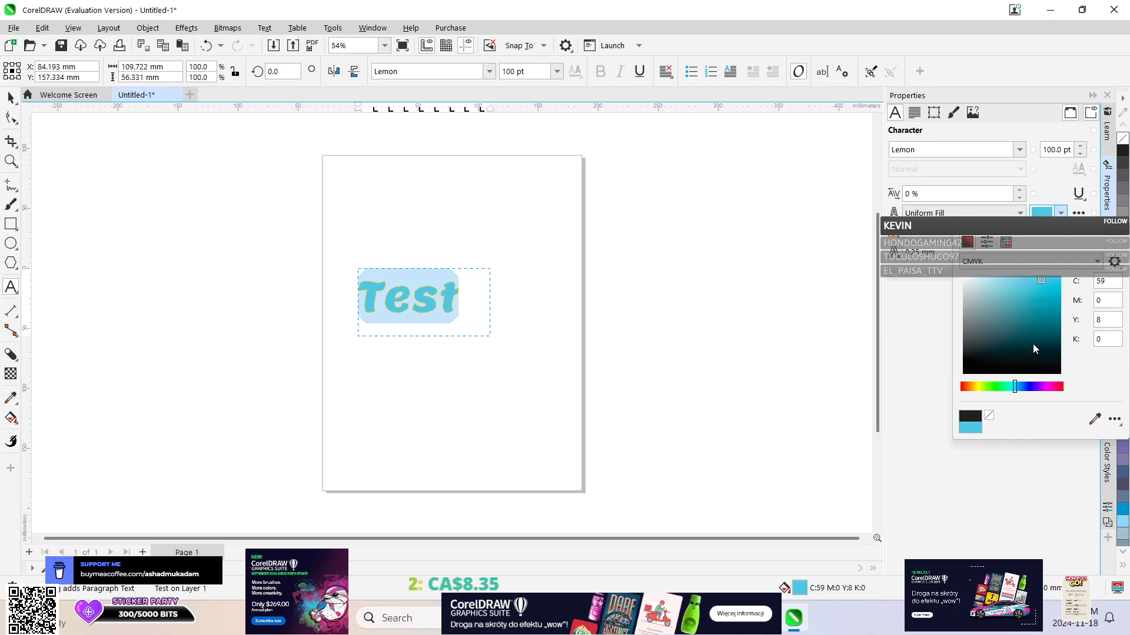
click(915, 366)
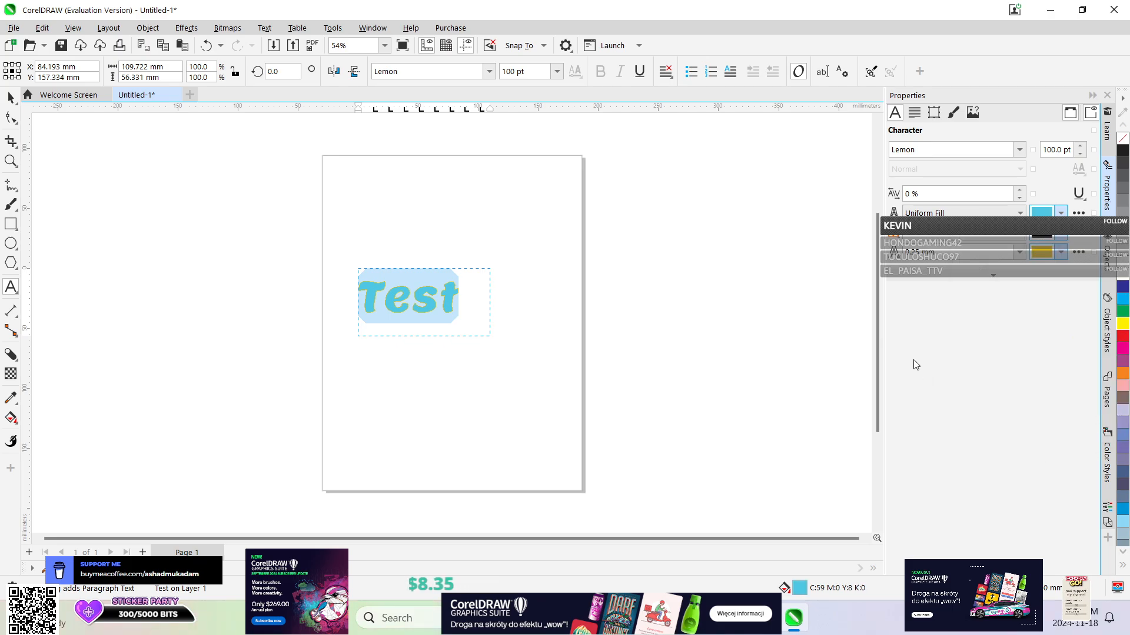
Centre the text "Test" horizontally and vertically within its frame.
click(913, 113)
click(935, 149)
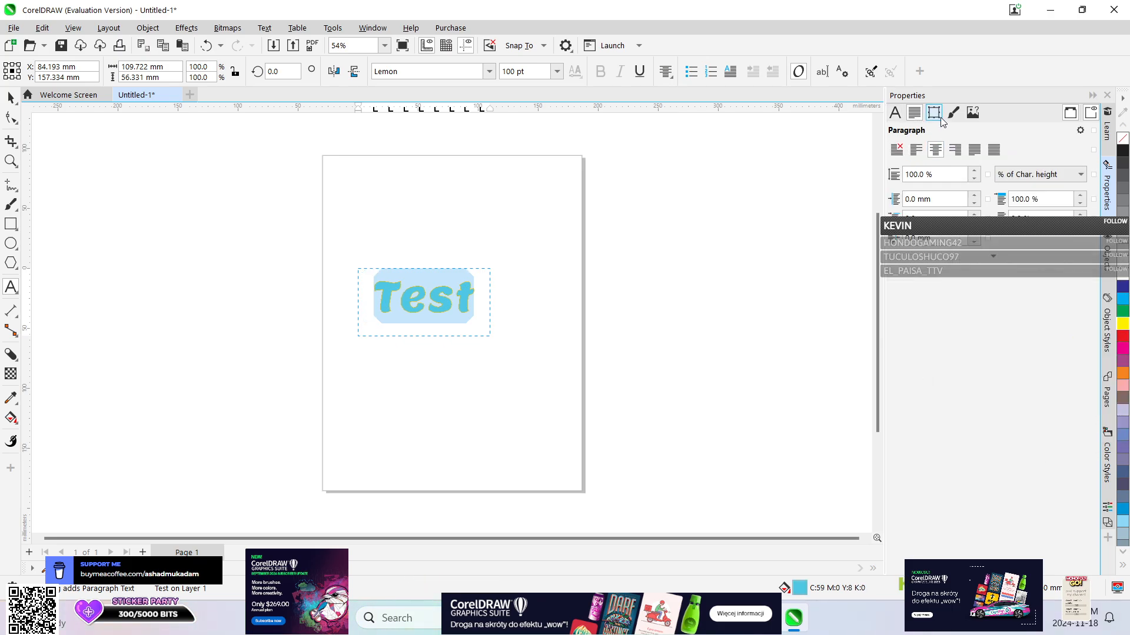
click(934, 112)
click(1030, 149)
click(1030, 184)
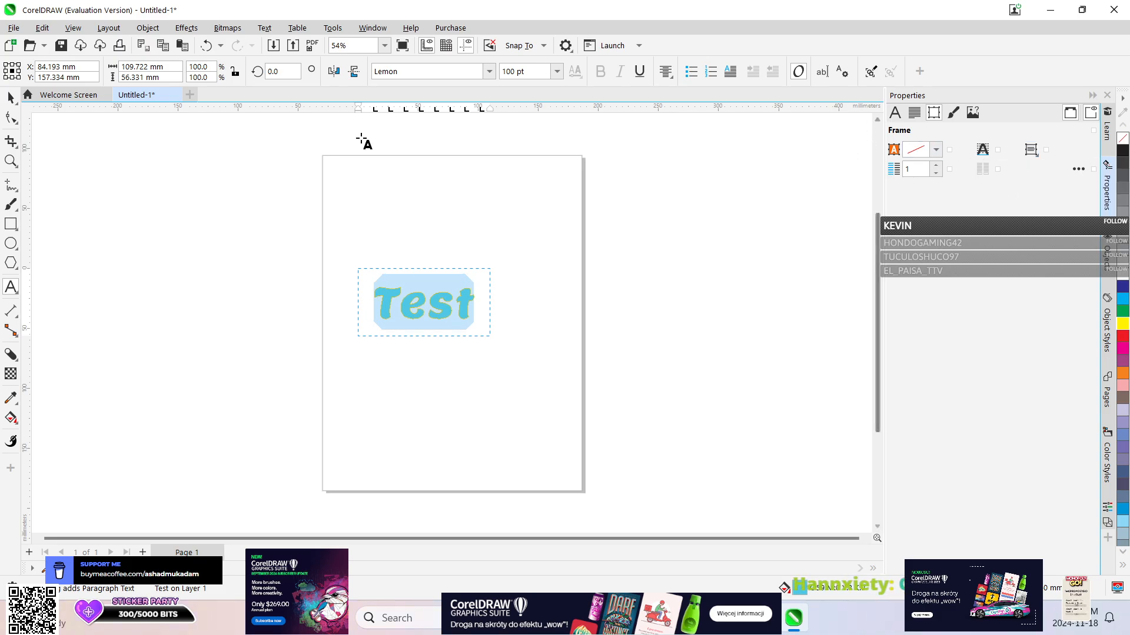
Convert the paragraph text "Test" to artistic text and move it about 20 mm right and 7 mm up.
click(10, 99)
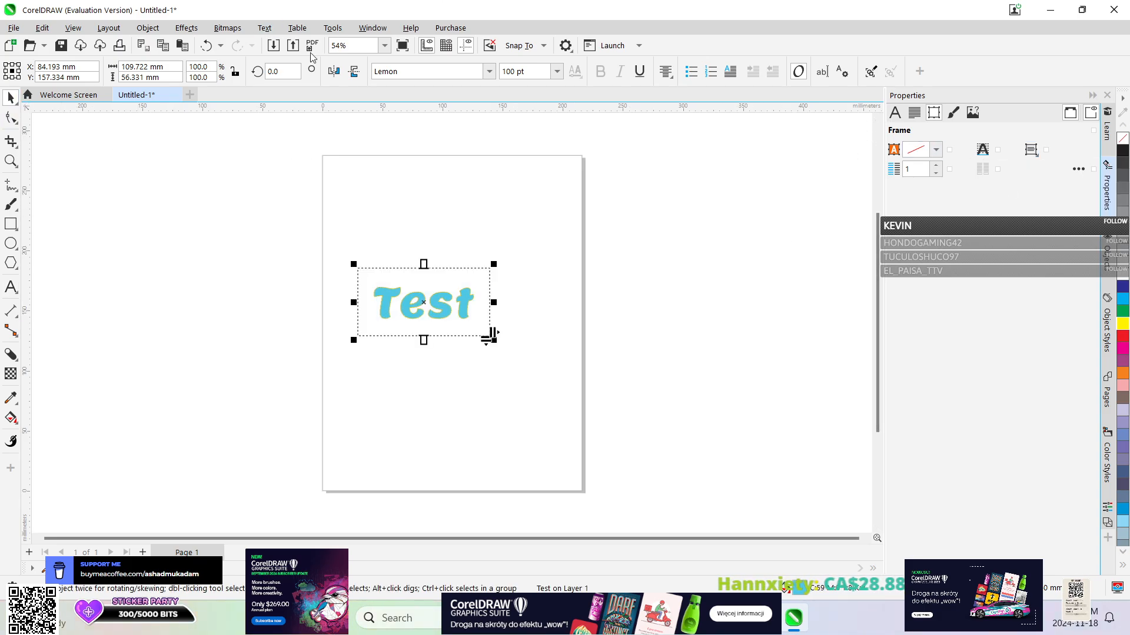
click(893, 113)
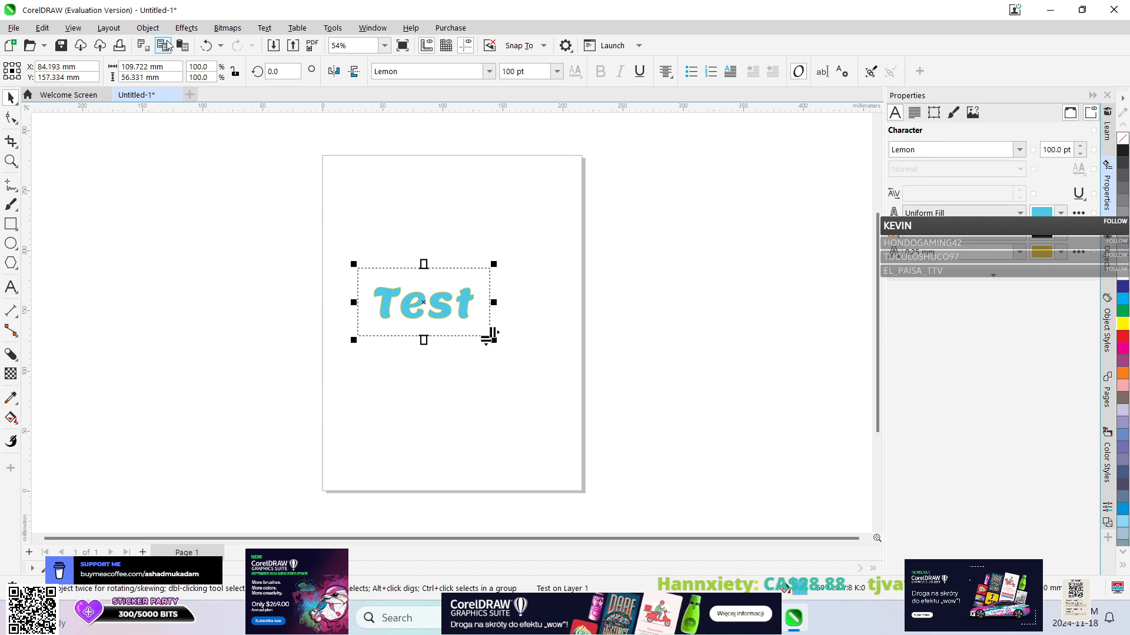
click(264, 27)
click(297, 160)
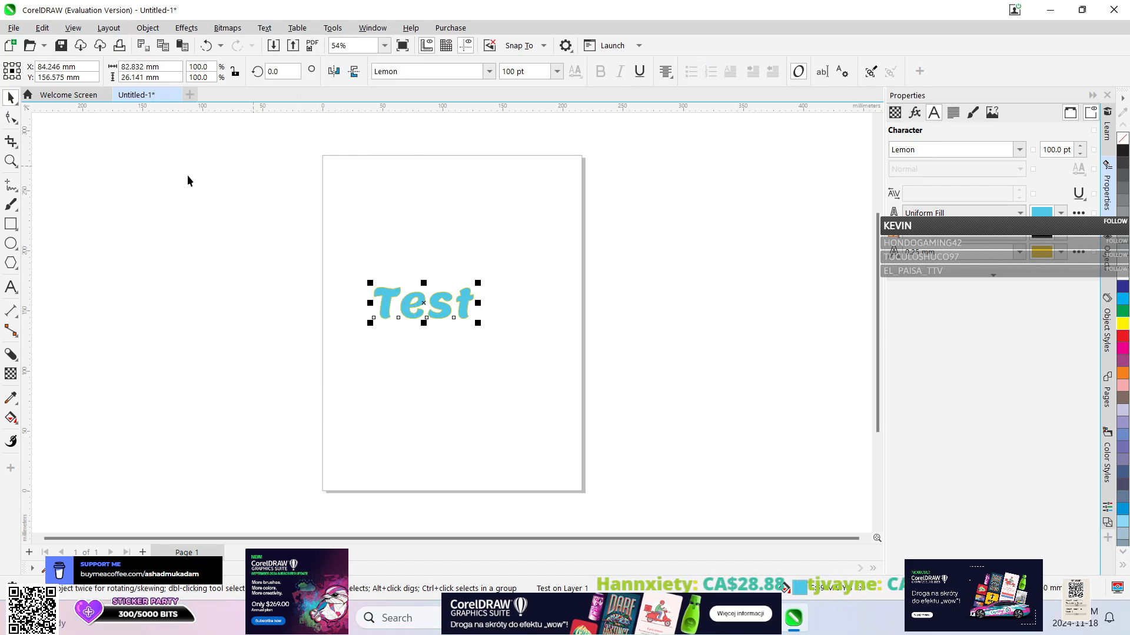
drag(396, 290, 420, 281)
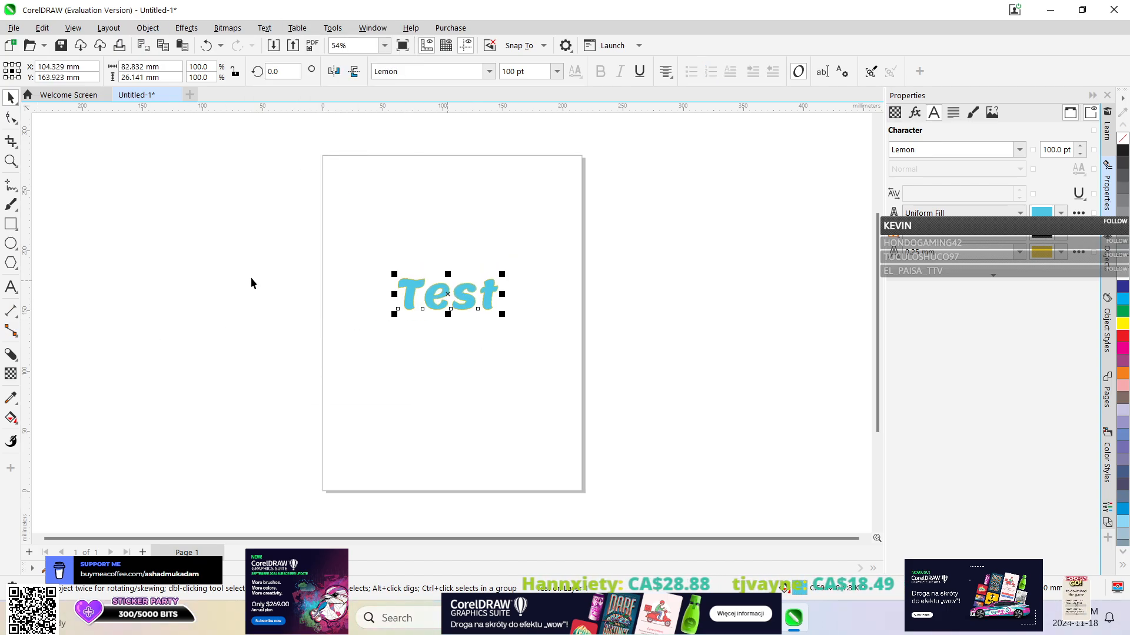
Extrude the "Test" text and place its vanishing point about 85 mm above the letters.
click(14, 356)
click(65, 431)
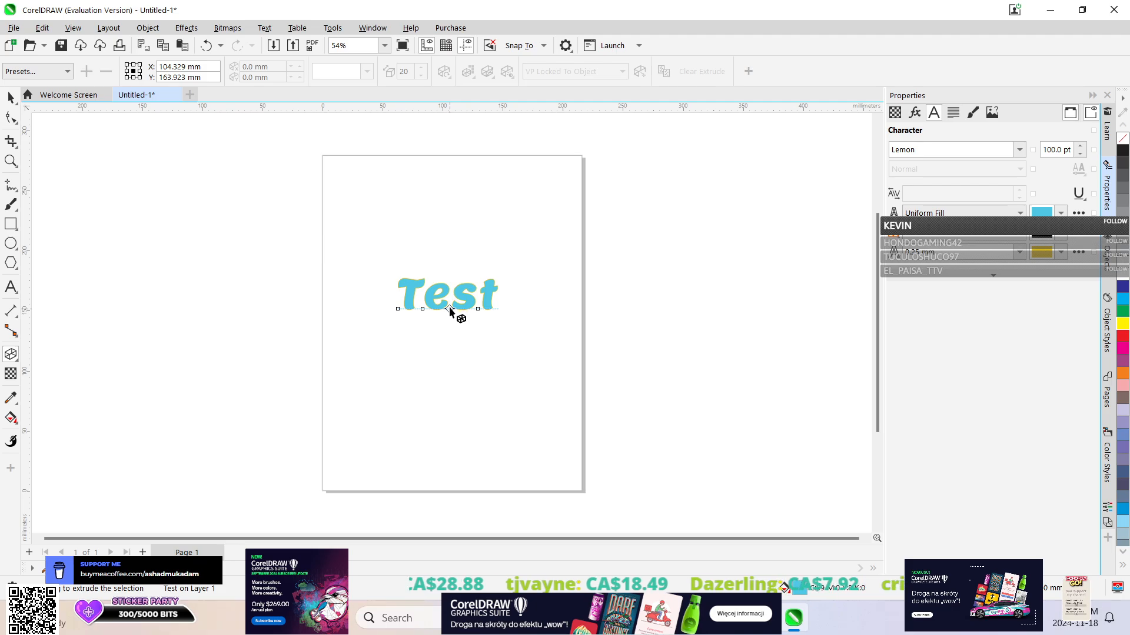
drag(446, 310, 447, 404)
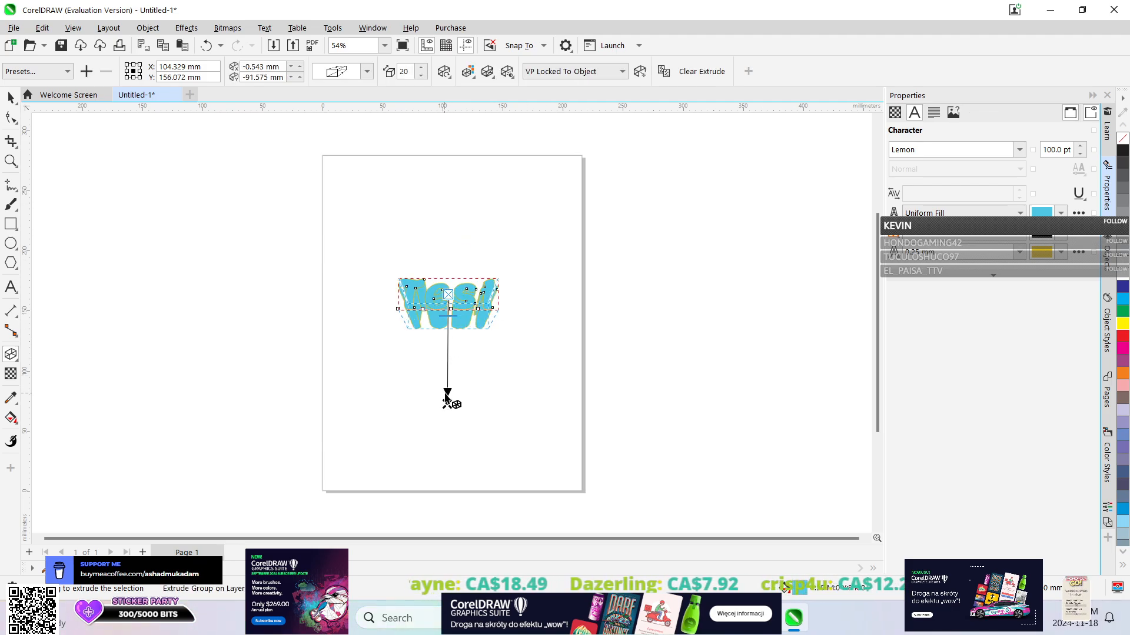
drag(448, 405, 452, 191)
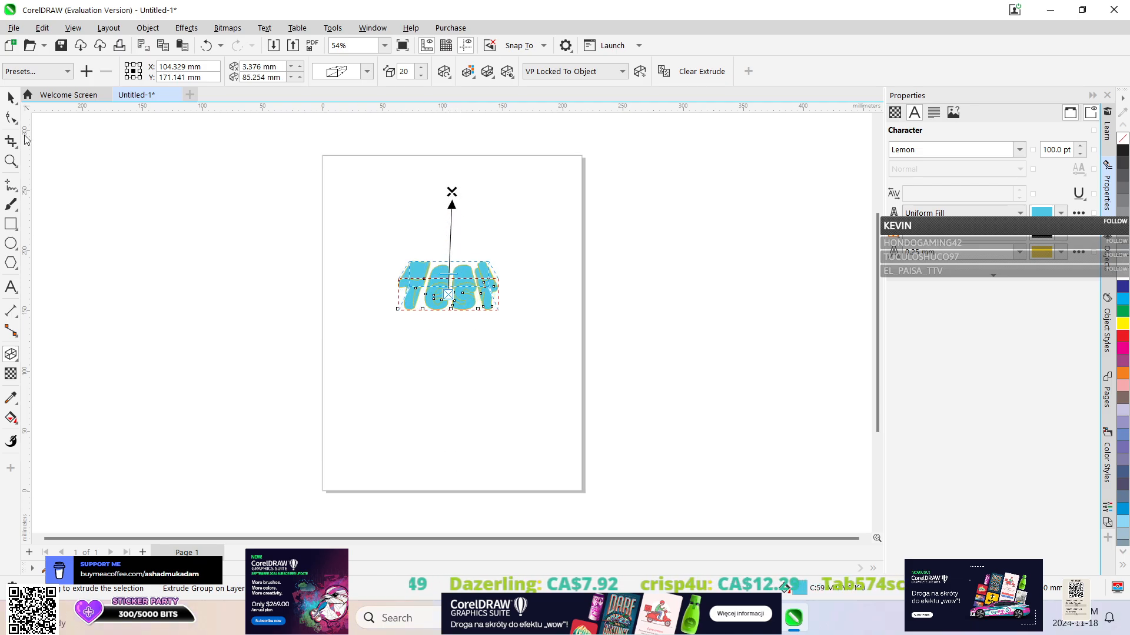
Try to narrow the extruded "Test" text horizontally, and undo the resizing.
click(7, 98)
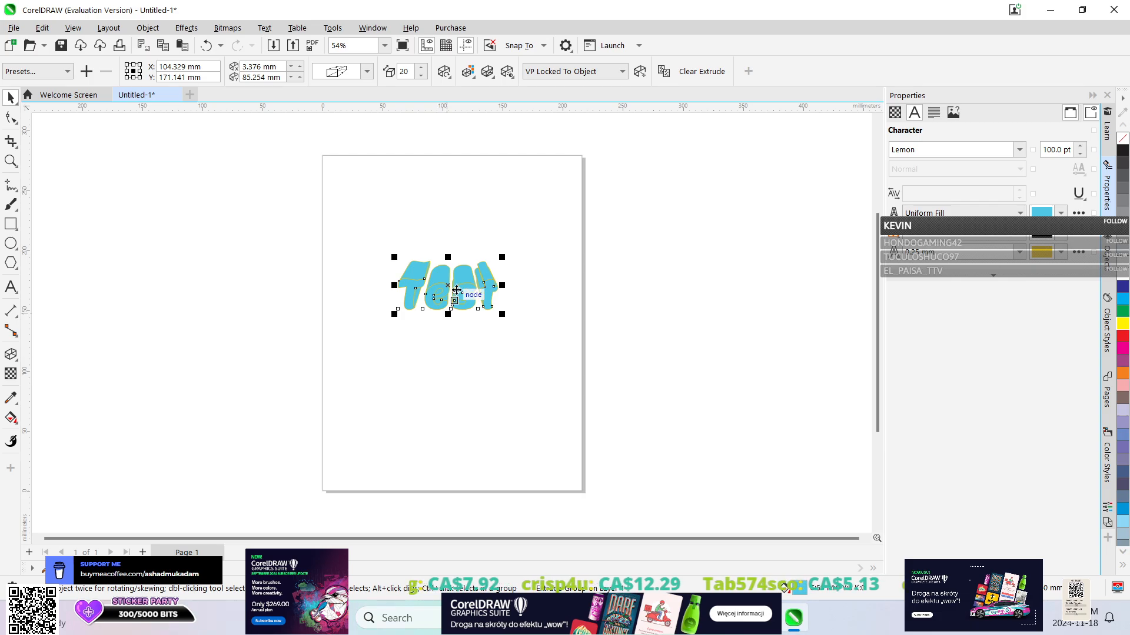
drag(448, 261, 427, 294)
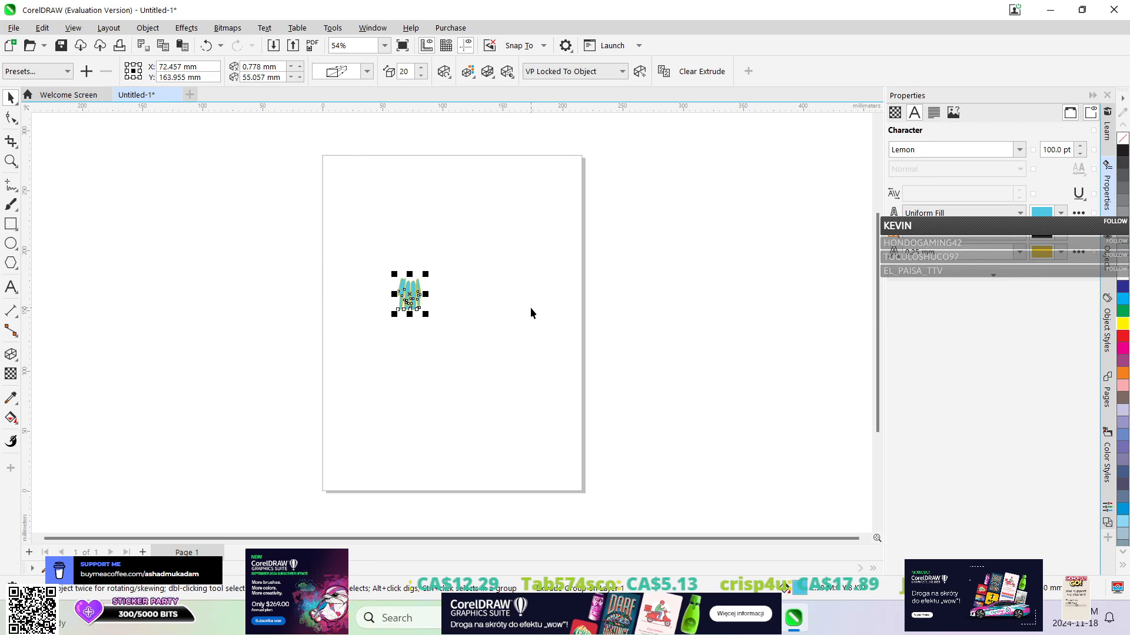
key(ctrl+z)
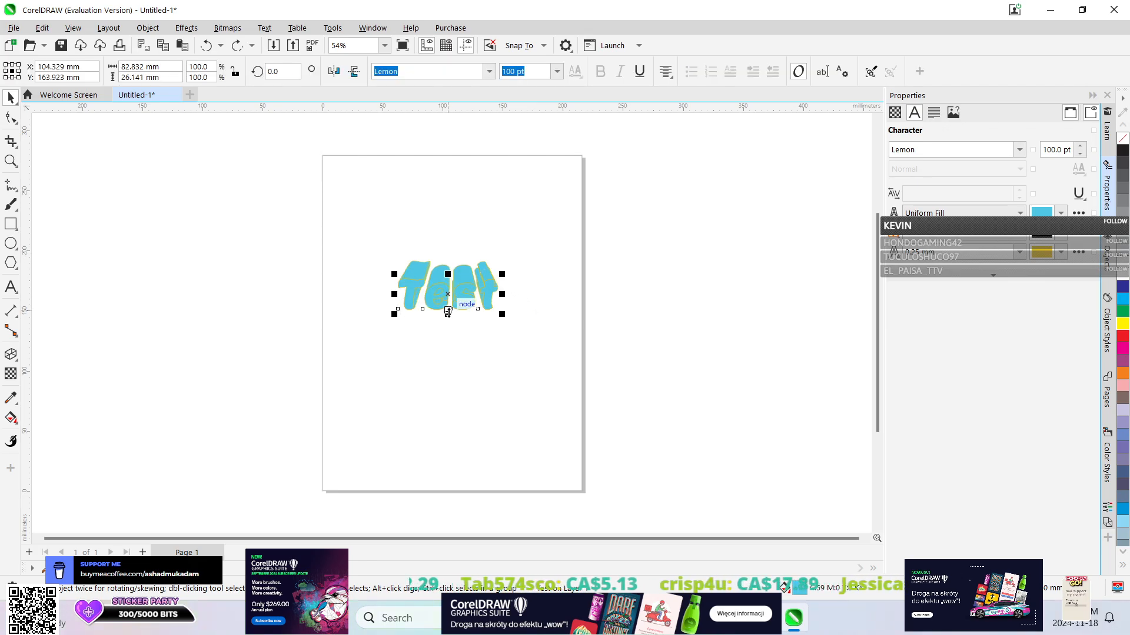
Try to stretch the extruded "Test" text vertically to about 84 mm high, and undo the resizing.
drag(448, 315, 447, 383)
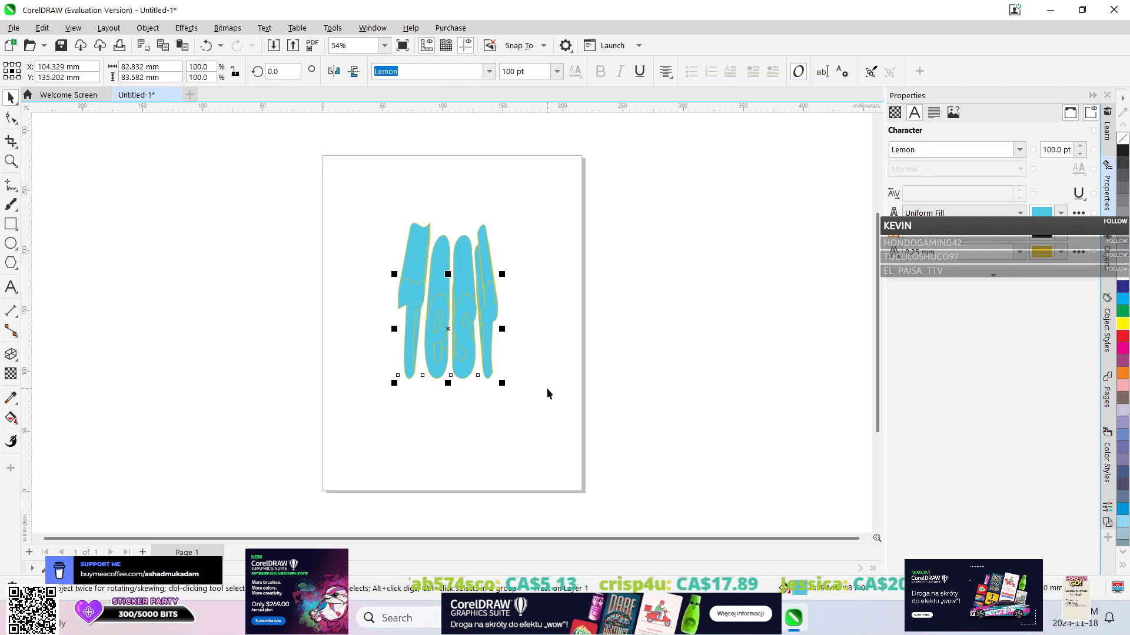
key(ctrl+z)
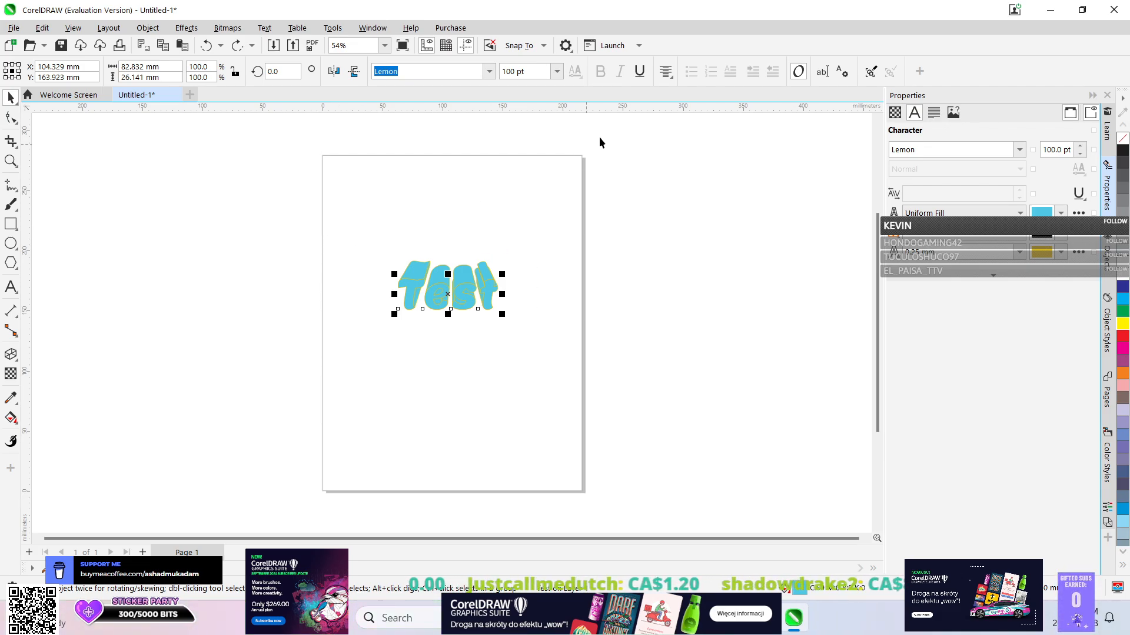
Set the outline colour of the "Test" text to orange, C0 M44 Y100 K0.
click(1062, 253)
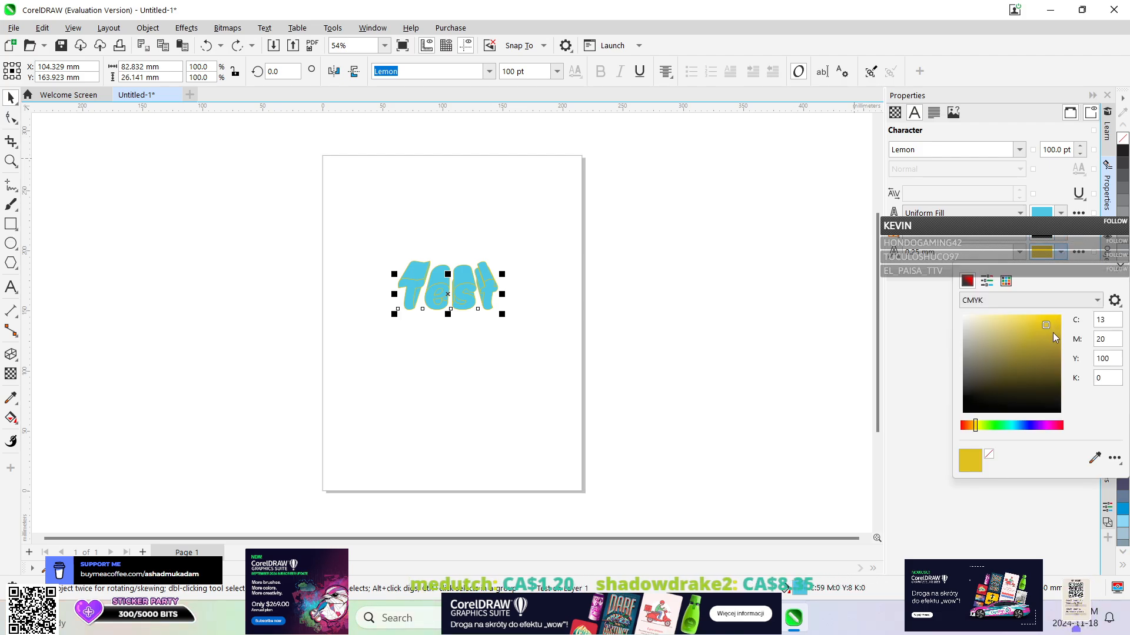
click(997, 426)
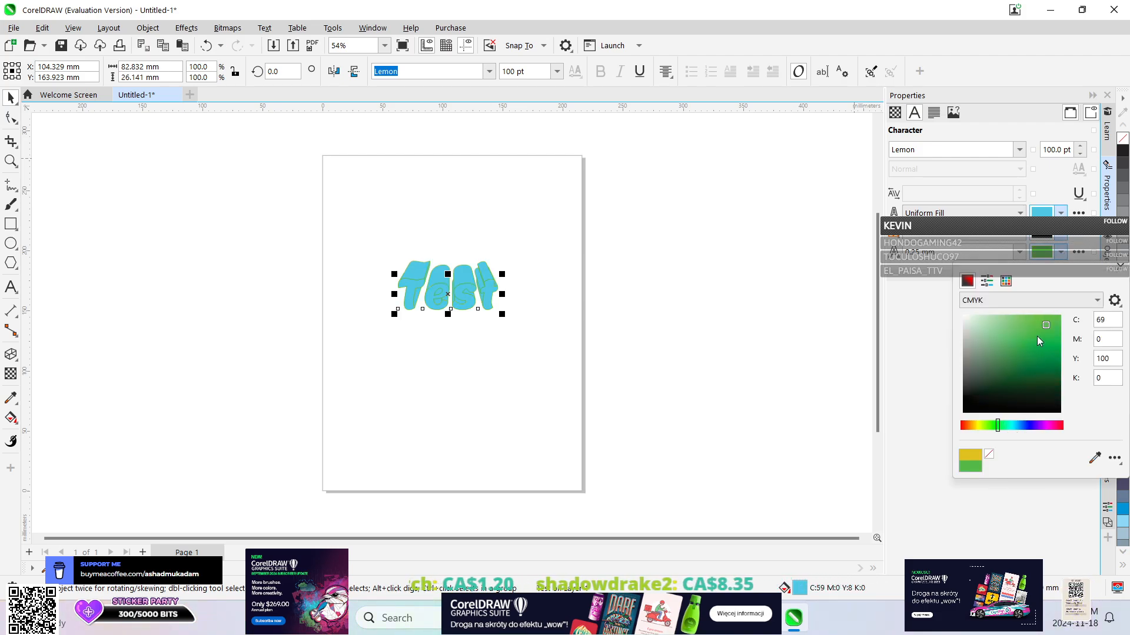
click(972, 425)
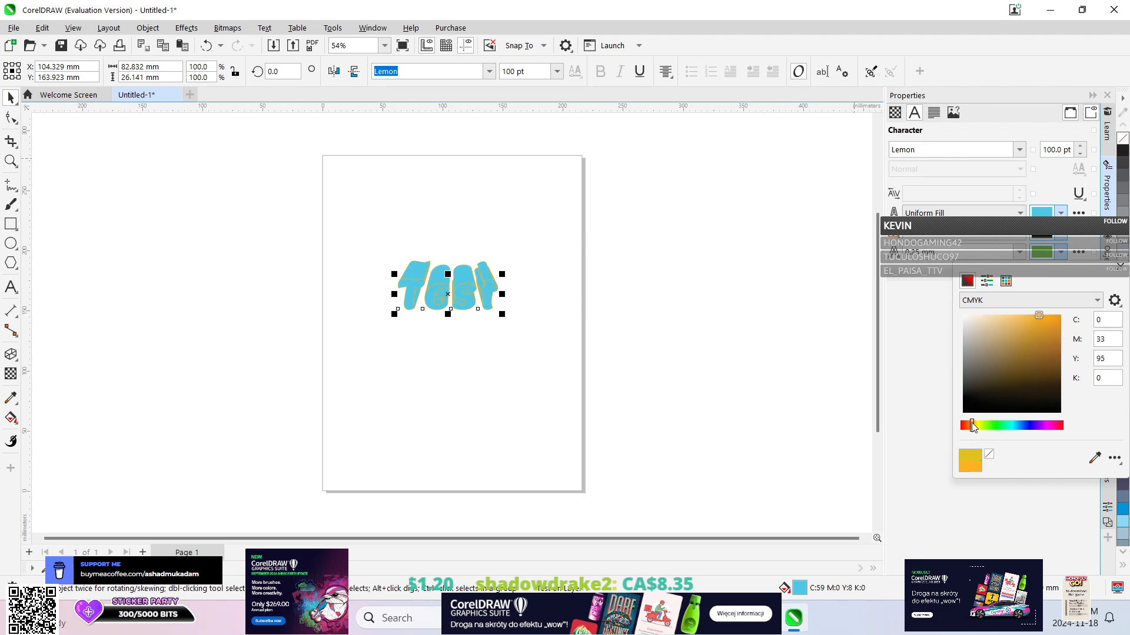
drag(1017, 342, 1047, 414)
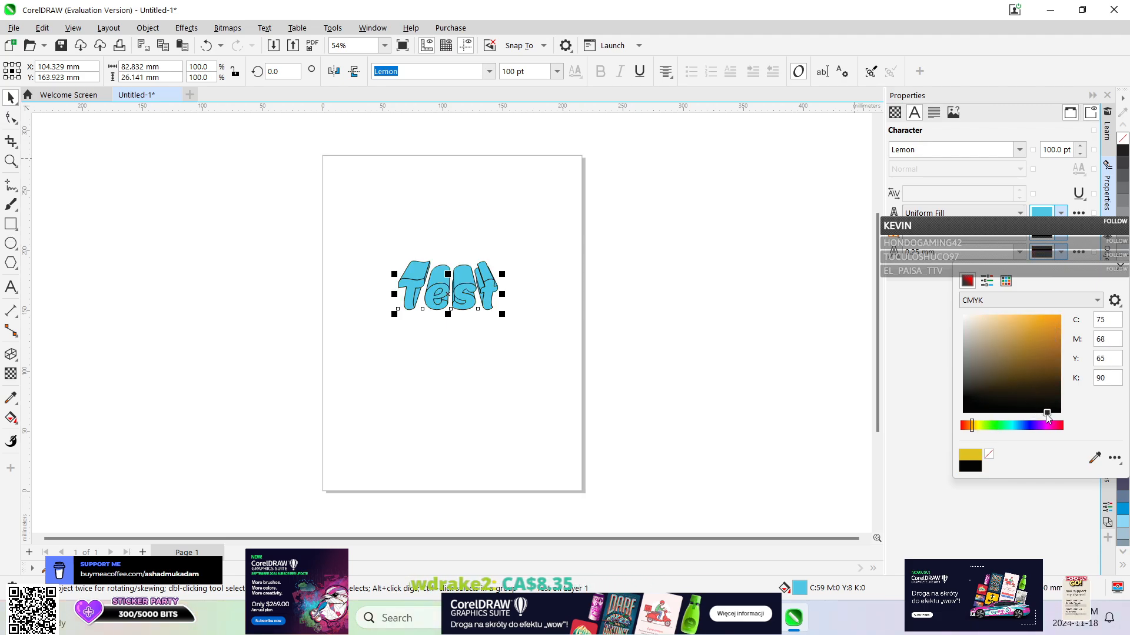
click(977, 413)
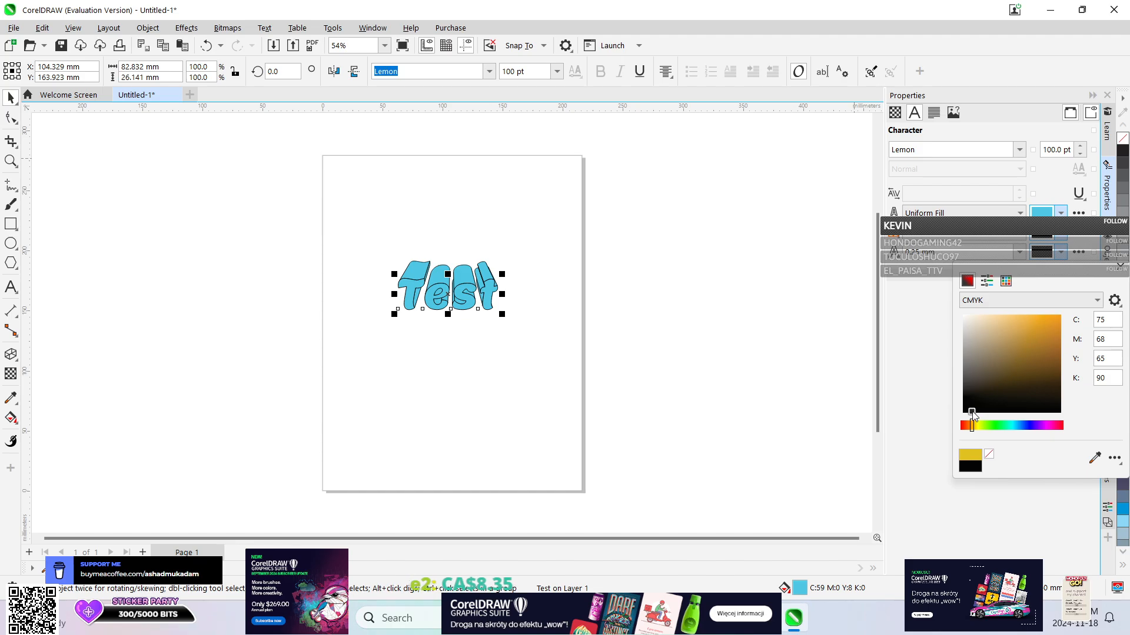
drag(980, 414, 1076, 316)
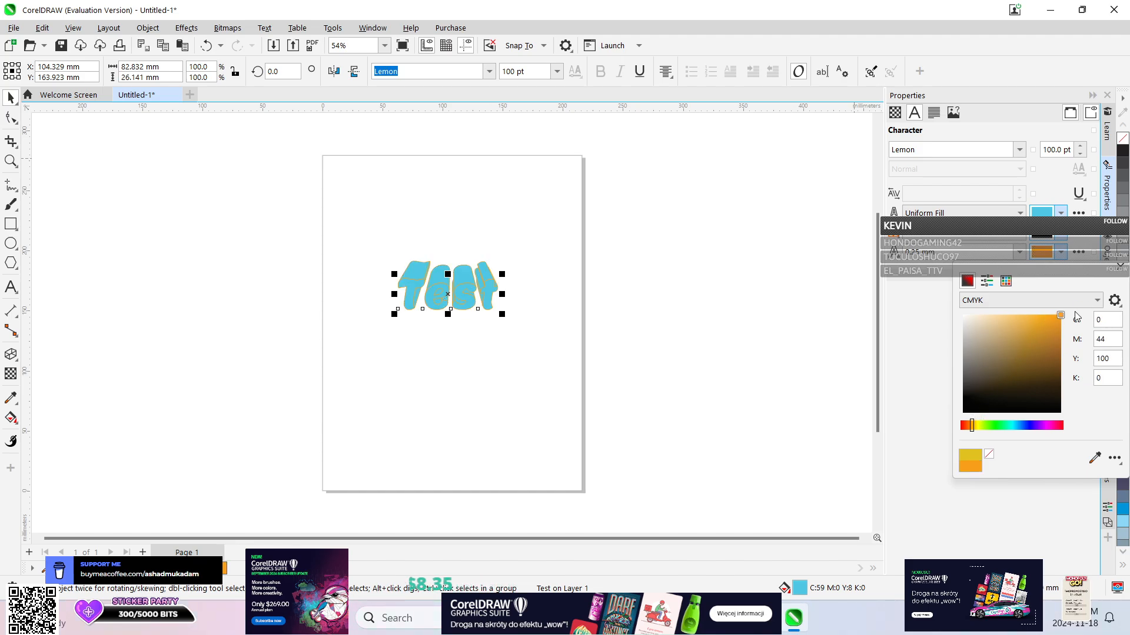
Set the uniform fill of the "Test" text to dark green, C82 M24 Y100 K10.
click(1060, 213)
click(1060, 213)
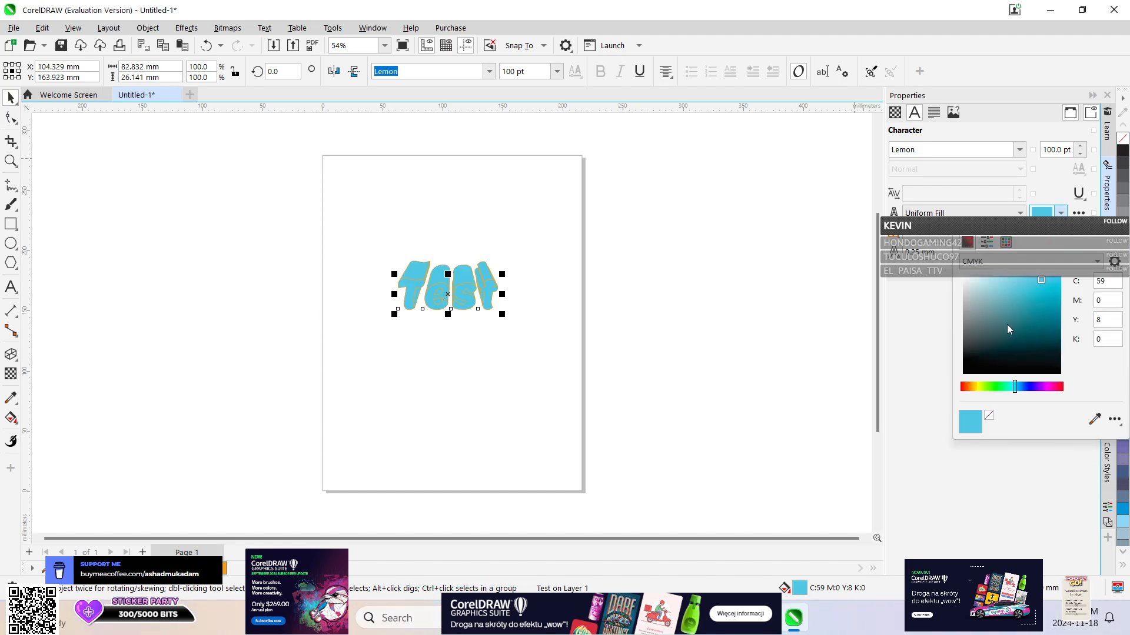
click(995, 385)
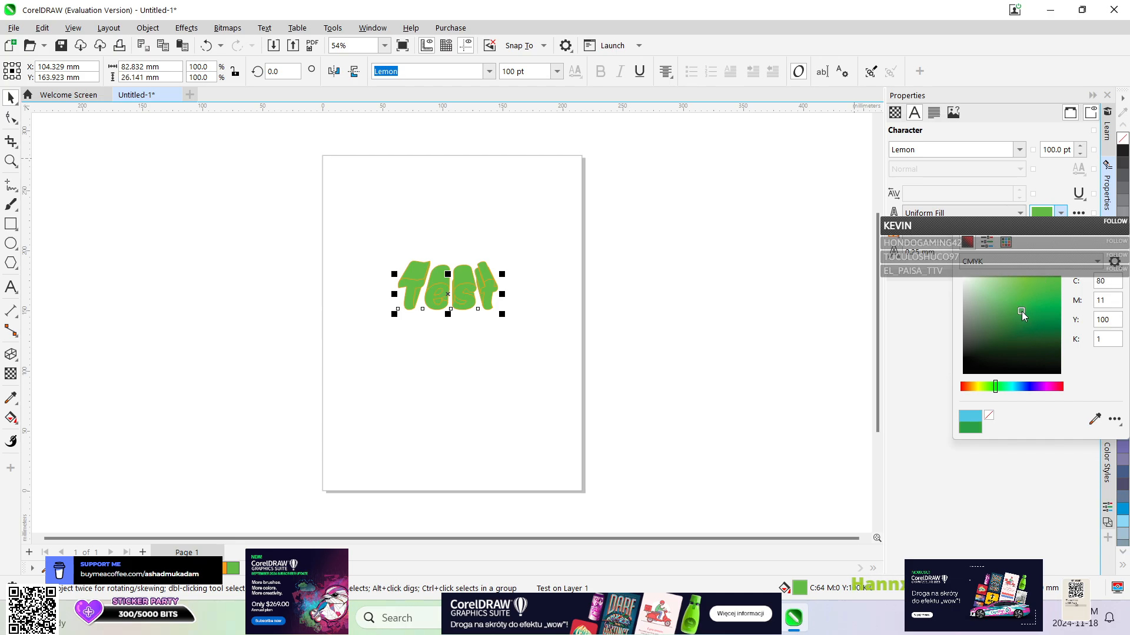
click(1022, 311)
click(1010, 328)
click(1016, 321)
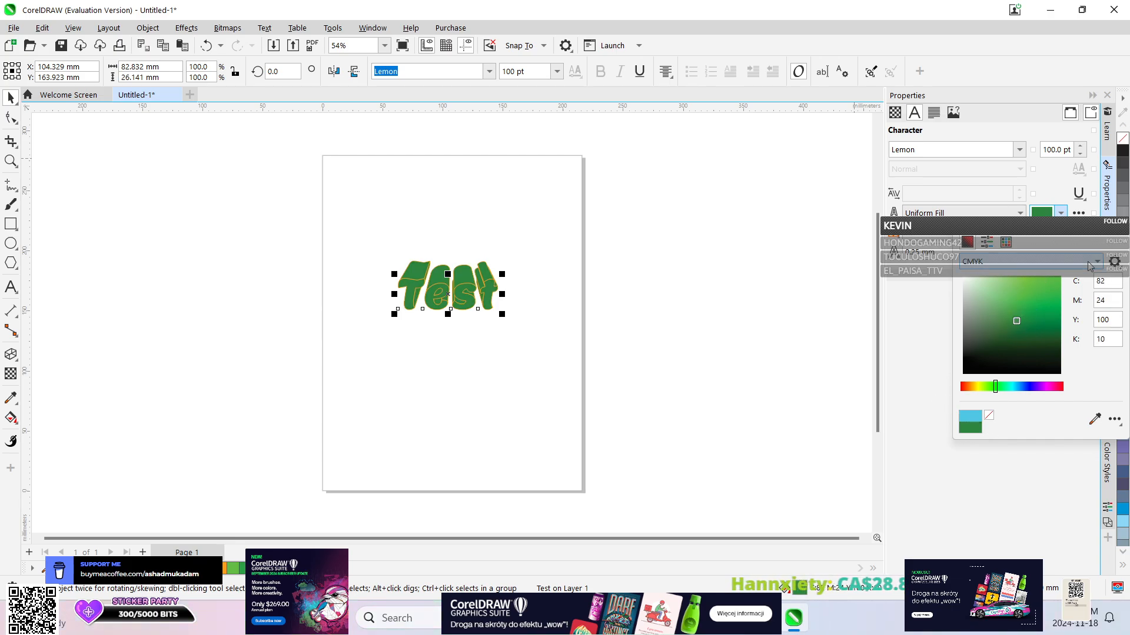
click(506, 245)
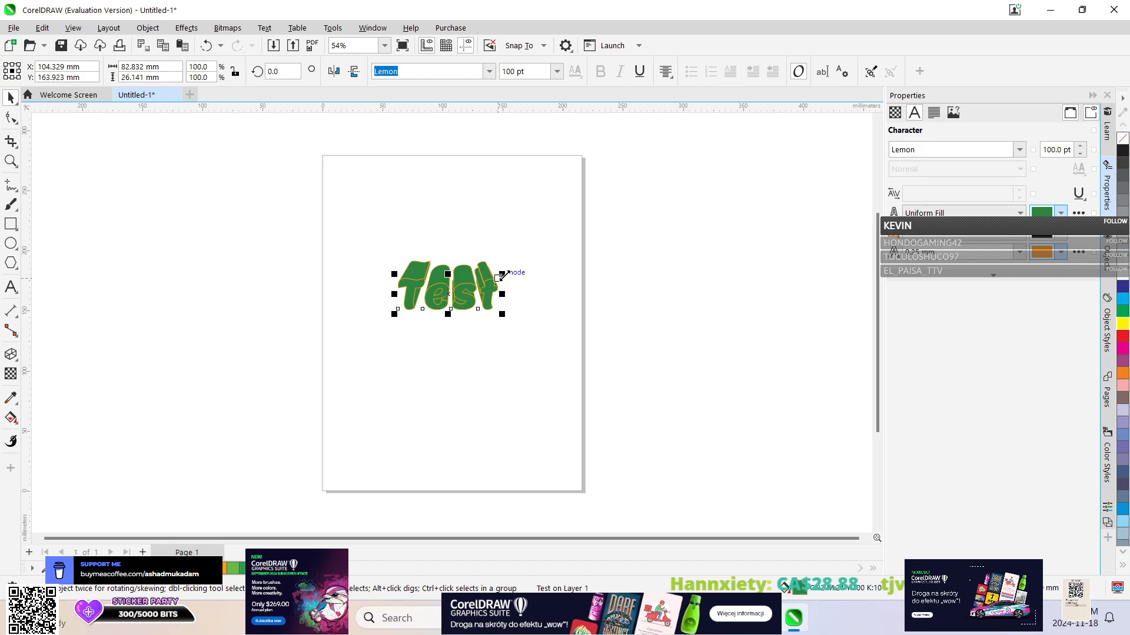
Enlarge the "Test" text to about 92 × 29 mm and move its extrusion vanishing point to about 63 mm below the letters.
mouse_move(501, 274)
mouse_down()
mouse_move(481, 281)
mouse_move(515, 268)
mouse_up()
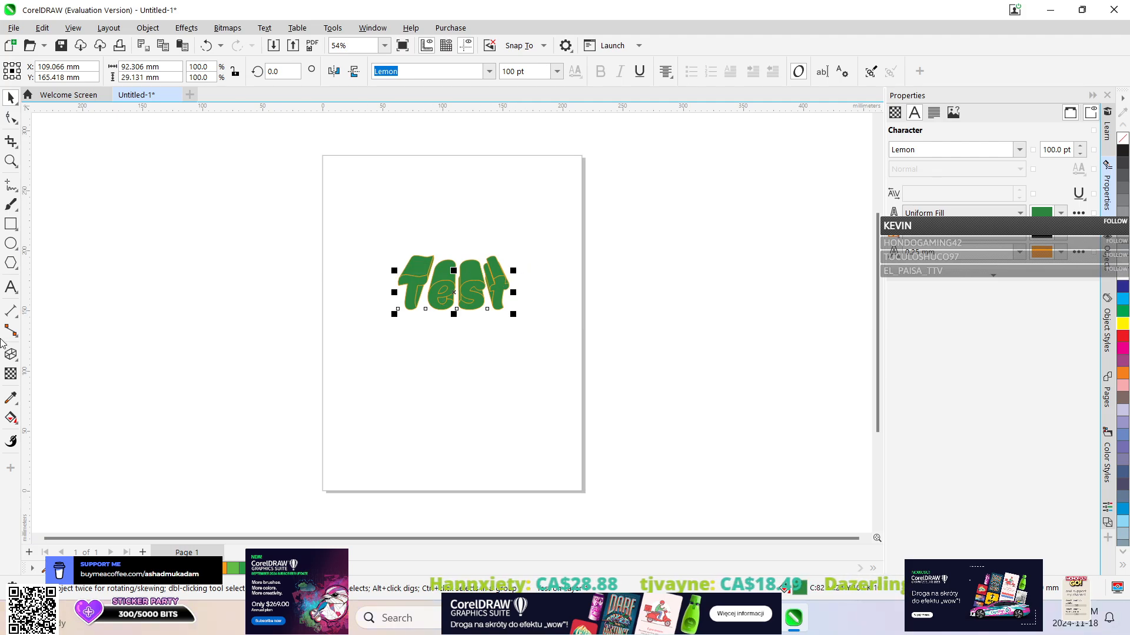
click(443, 300)
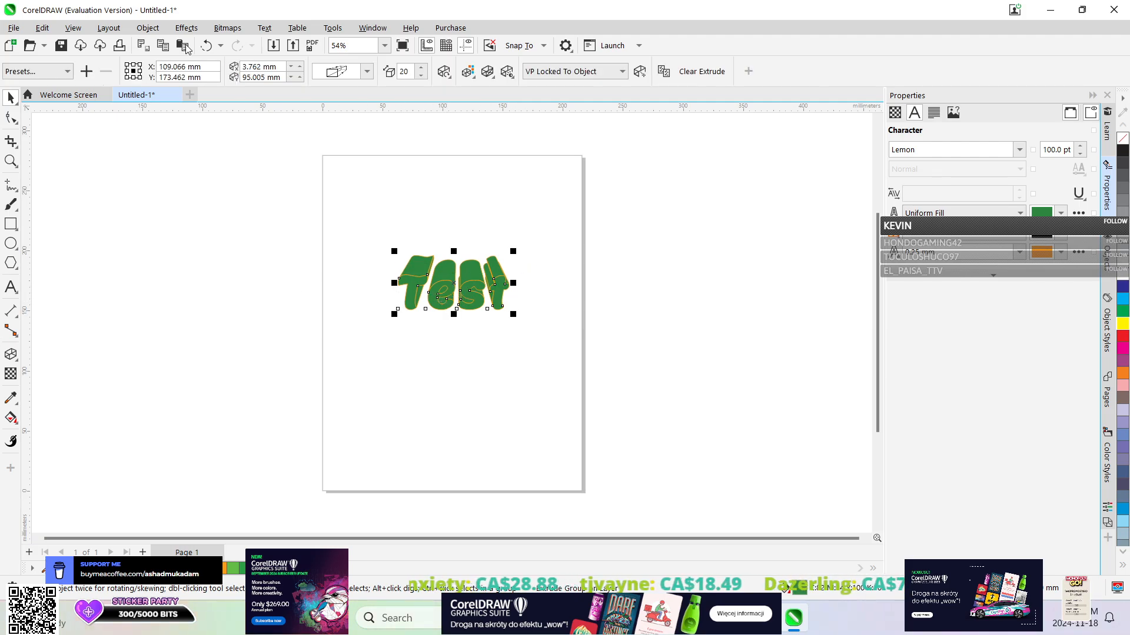
click(10, 354)
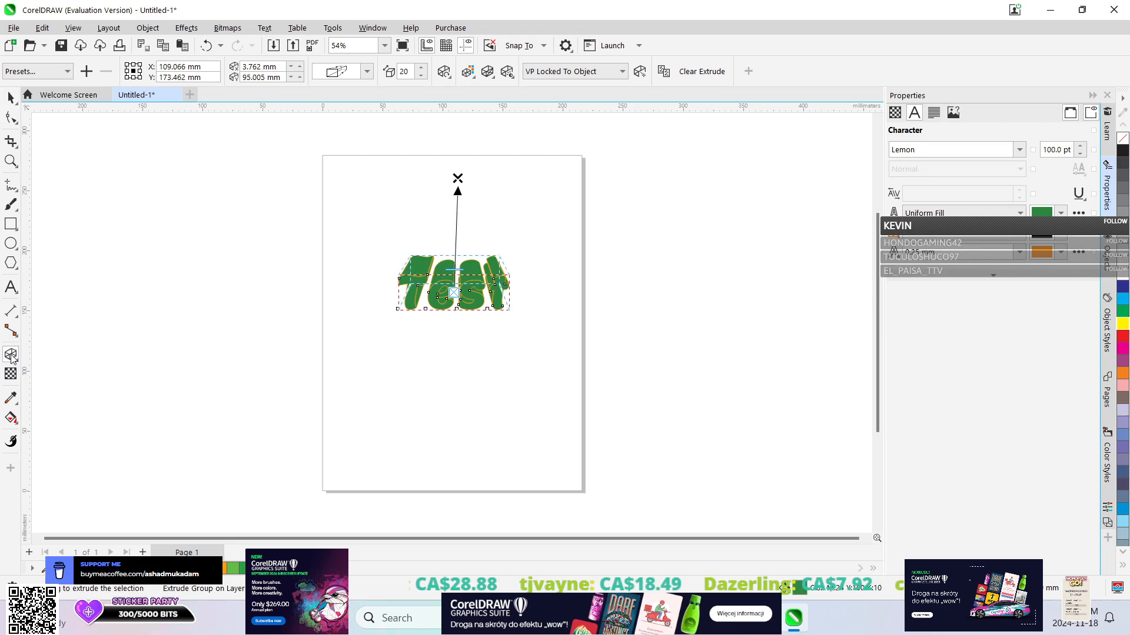
drag(457, 178, 456, 233)
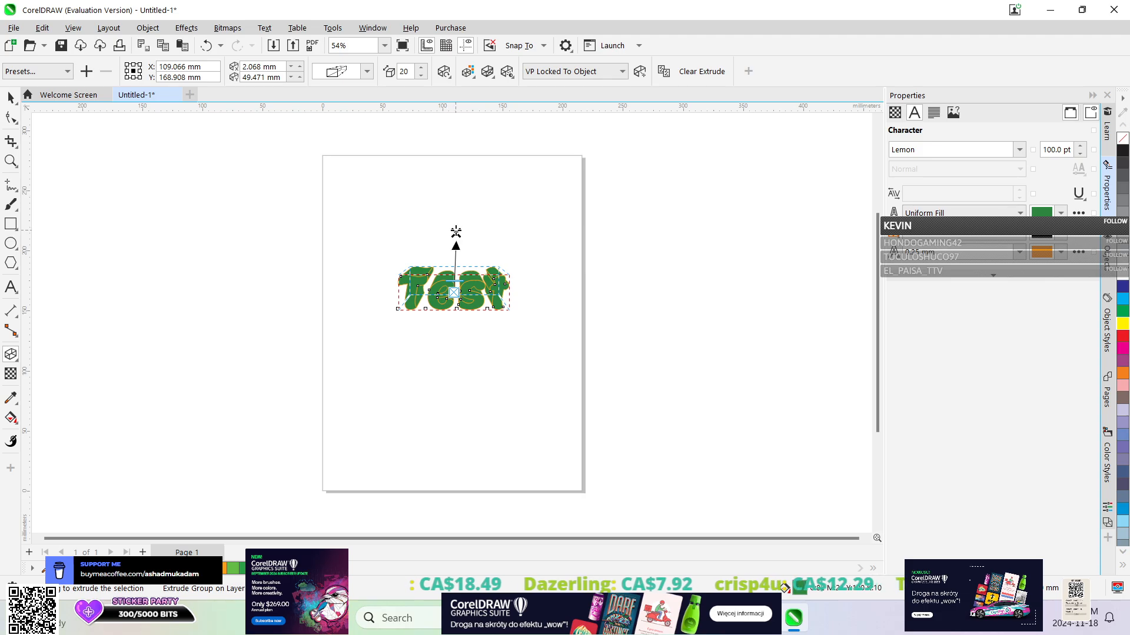
drag(455, 232, 456, 367)
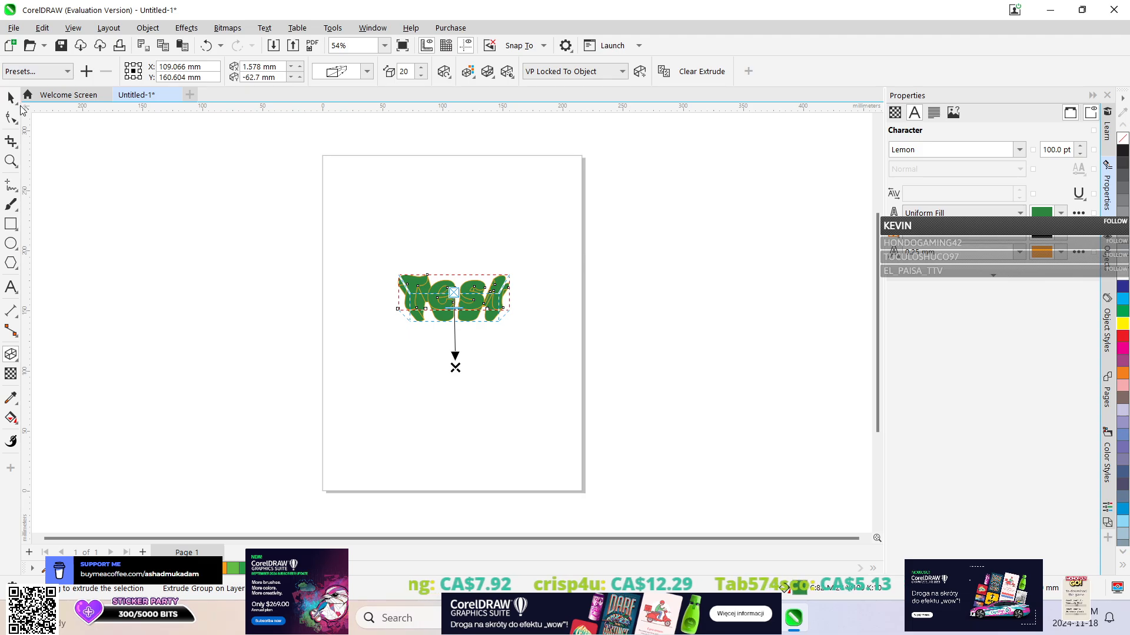
click(10, 99)
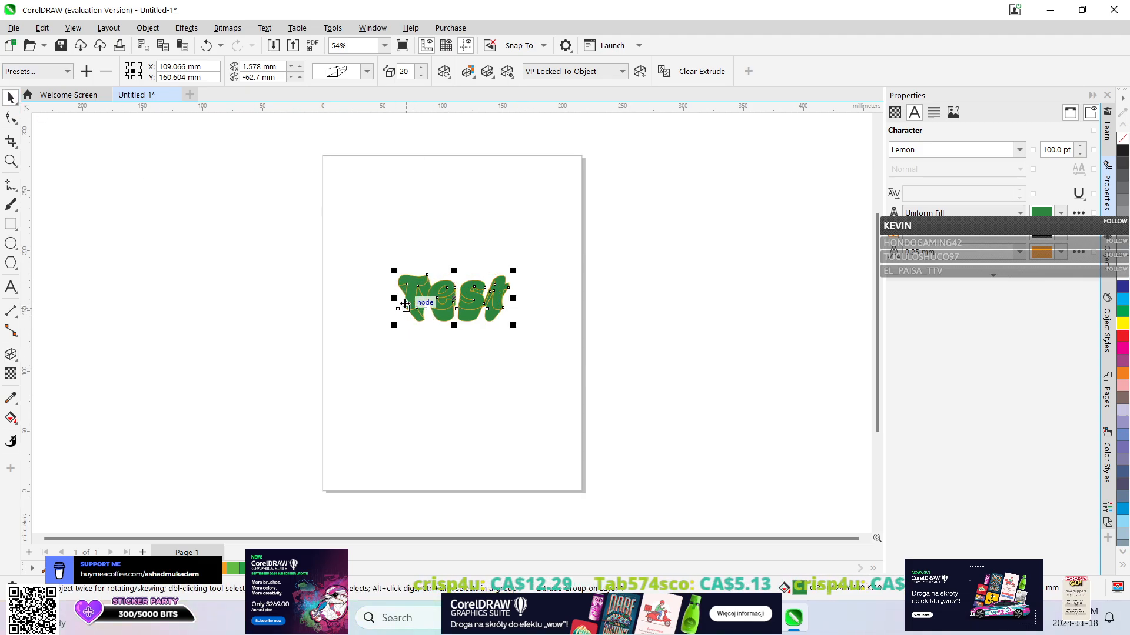
Try to fit the "Test" text to a path, and decline another attempt.
click(436, 299)
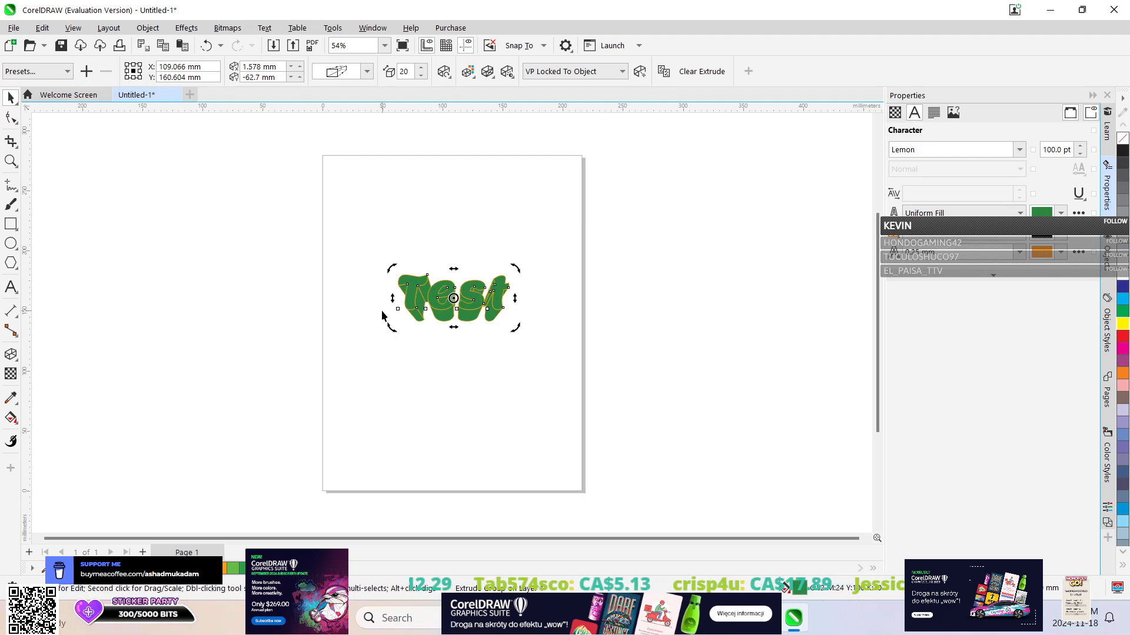
click(464, 227)
click(453, 296)
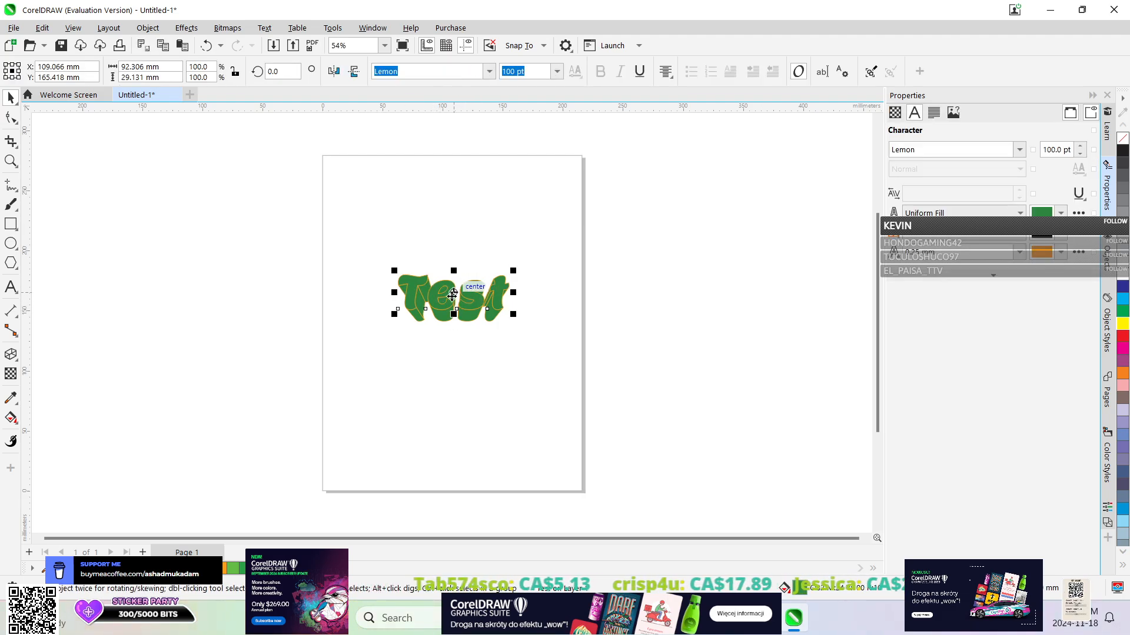
click(277, 28)
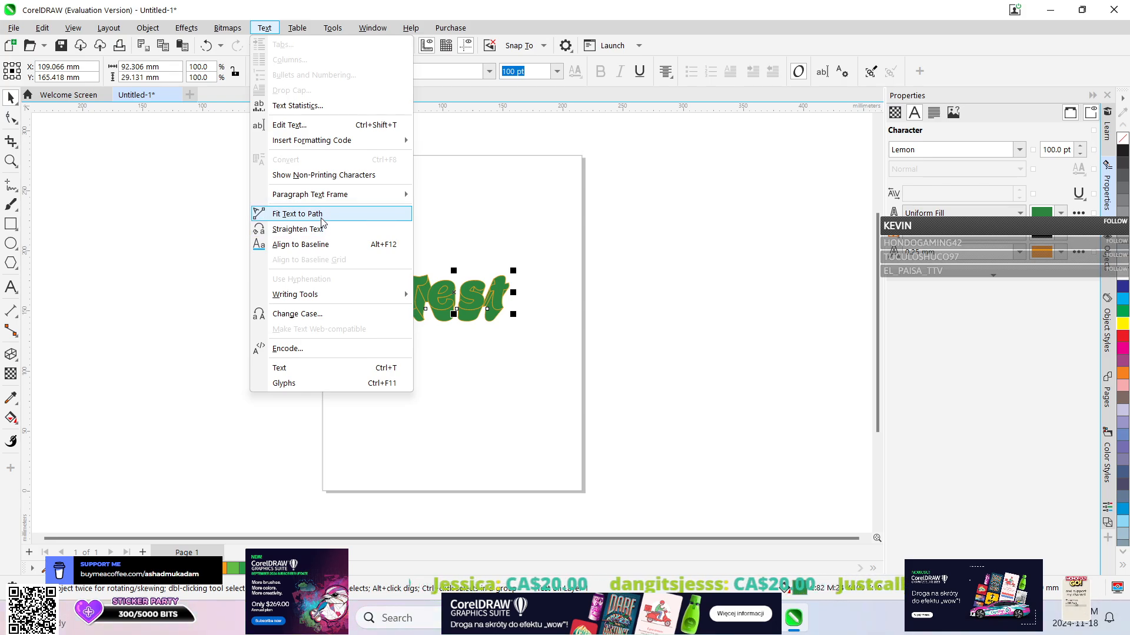
click(322, 215)
click(351, 222)
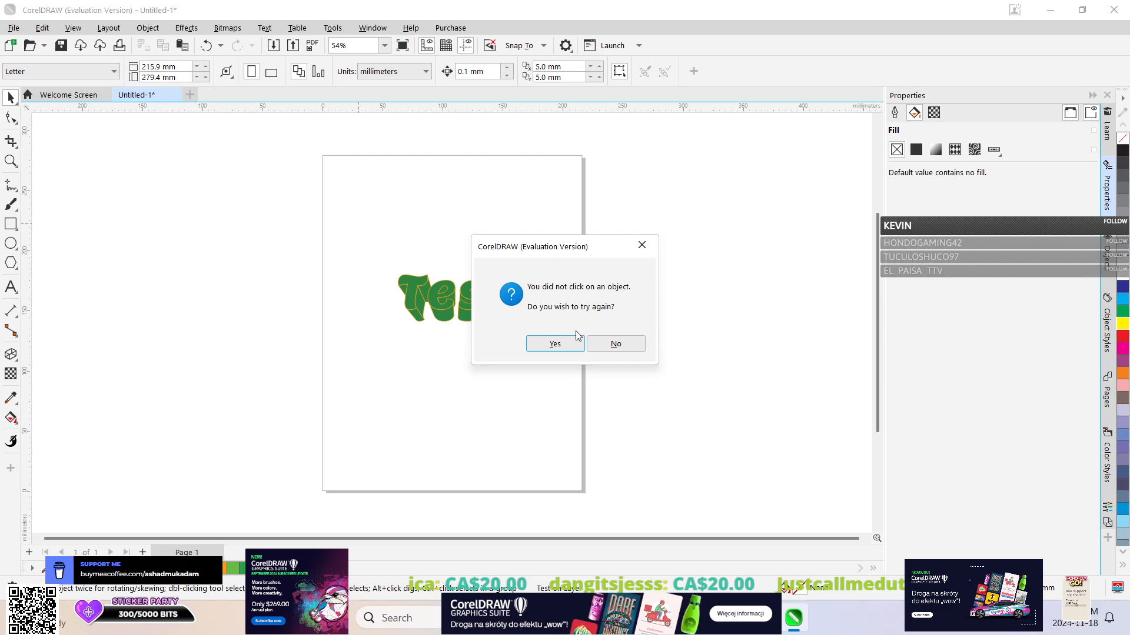
click(606, 344)
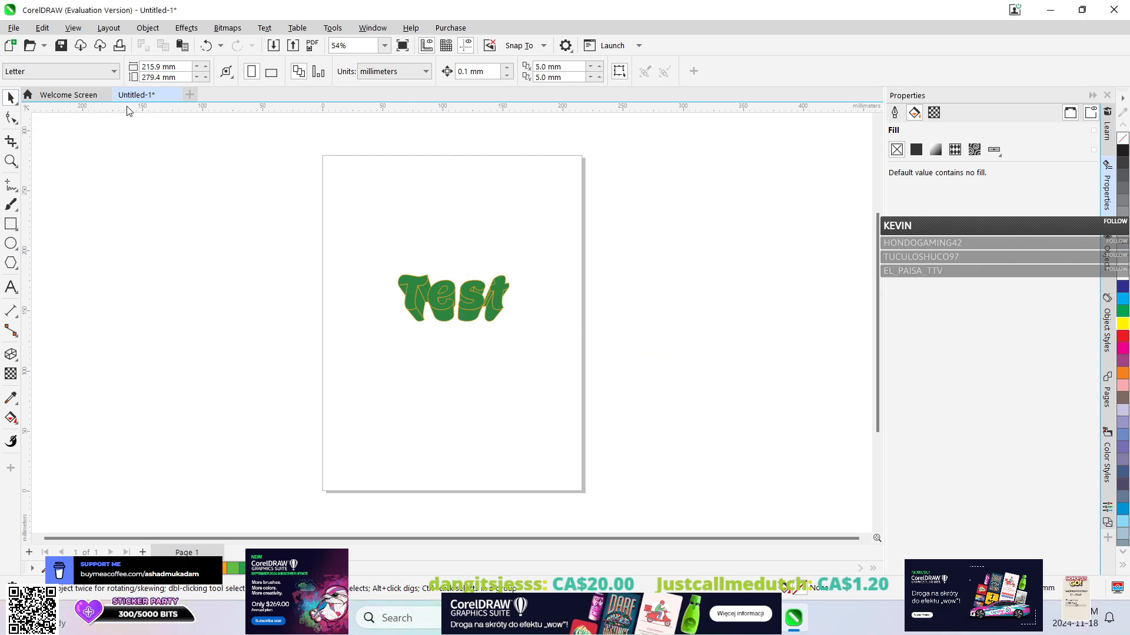
Close the document without saving and create a new one with the CorelDRAW Default preset, 215.9 × 279.4 mm.
click(176, 95)
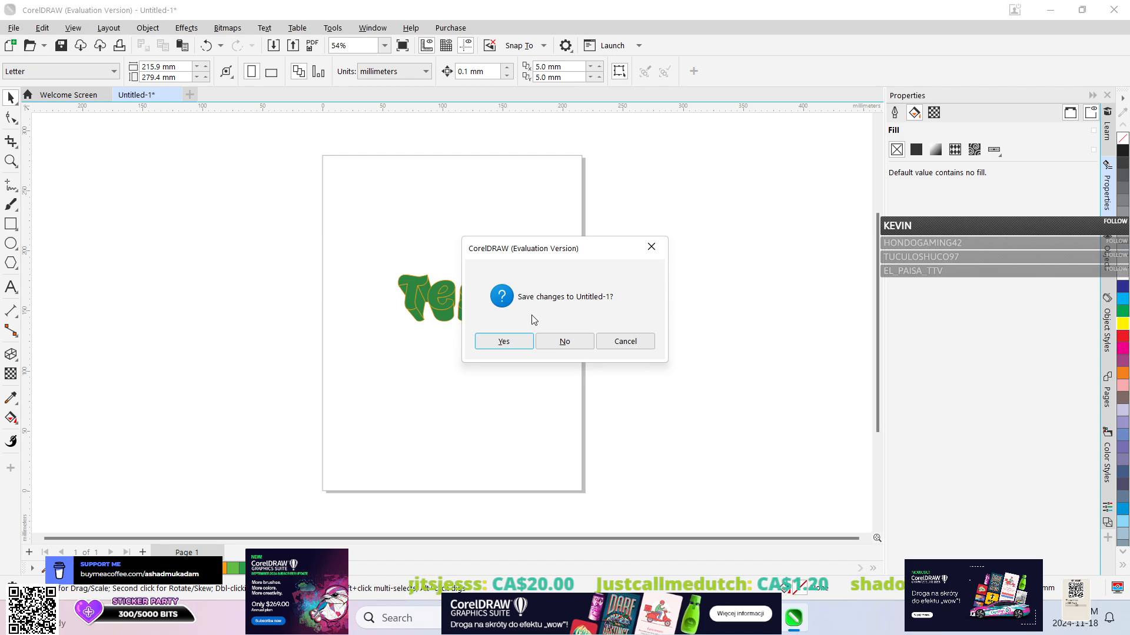
click(568, 346)
click(292, 164)
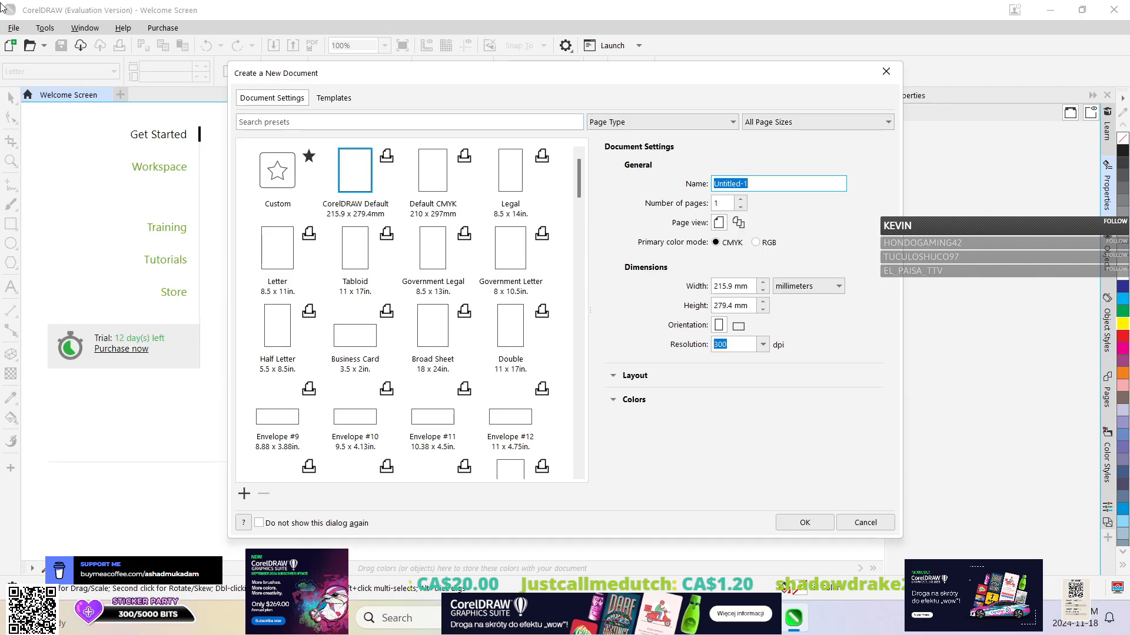
click(799, 525)
Draw an ellipse about 107 × 112 mm near the page centre and shift it about 5 mm left and 3 mm up.
click(11, 243)
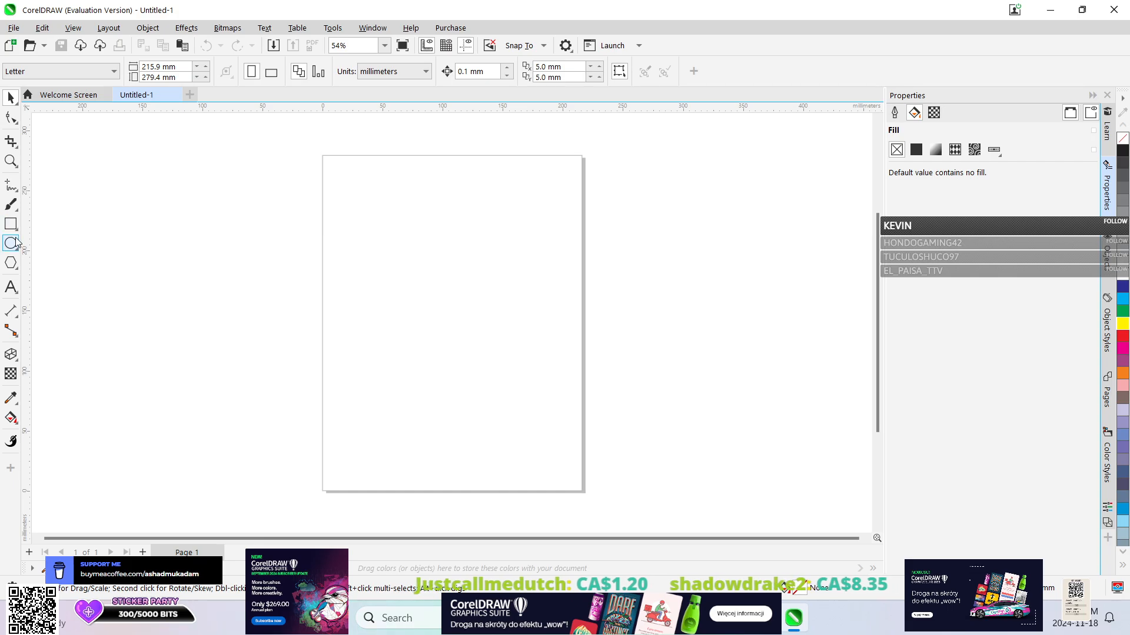
drag(400, 265, 530, 402)
drag(451, 324, 430, 318)
key(ctrl+z)
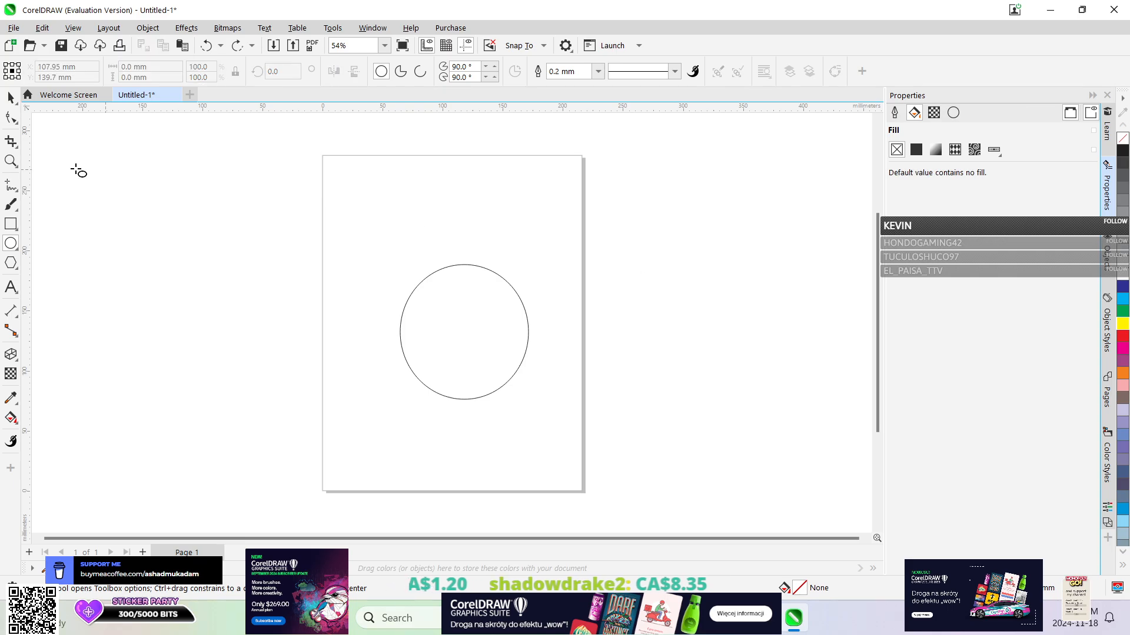
click(10, 100)
mouse_move(495, 329)
mouse_down()
mouse_move(383, 288)
mouse_move(490, 325)
mouse_up()
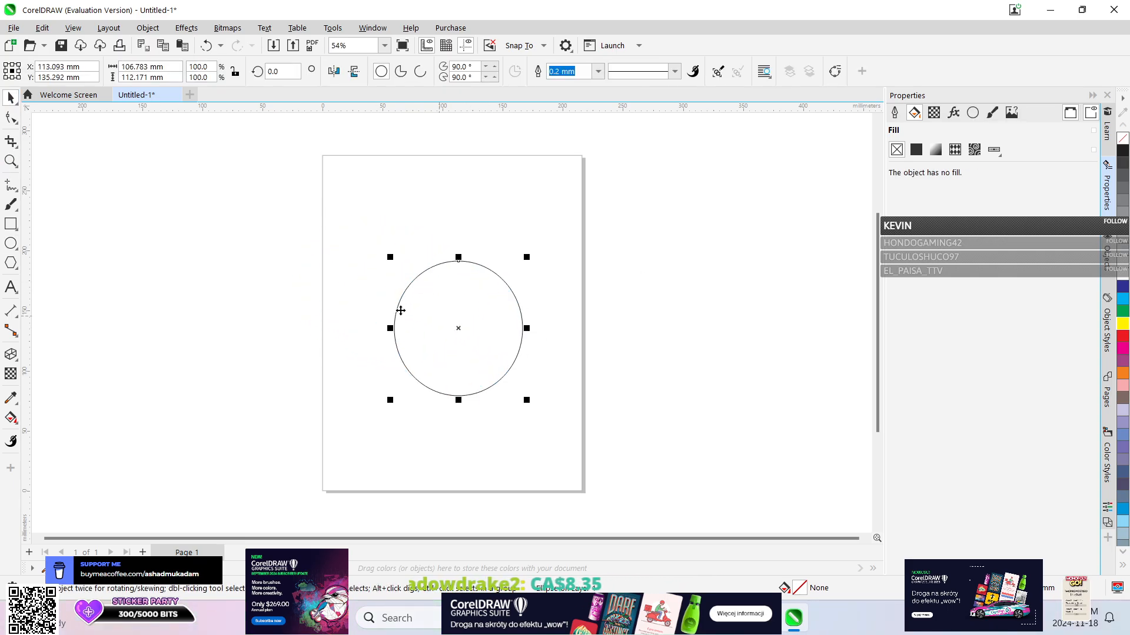
Add a paragraph text frame about 124 × 41 mm above the ellipse, reading "Test Curve Around Circle".
click(7, 290)
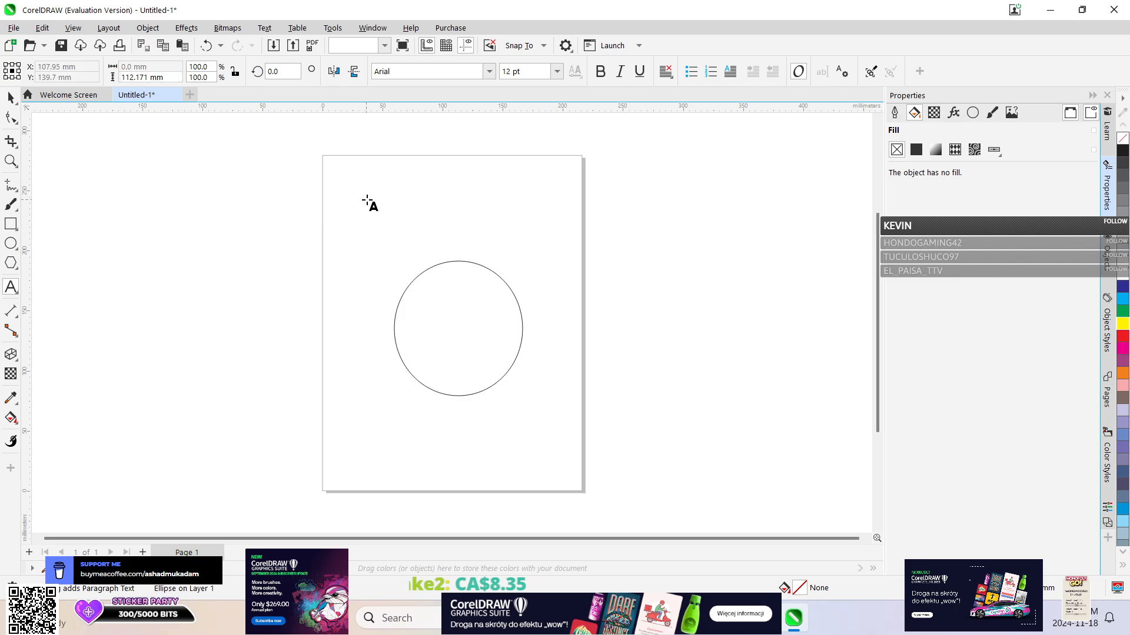
drag(366, 199, 515, 249)
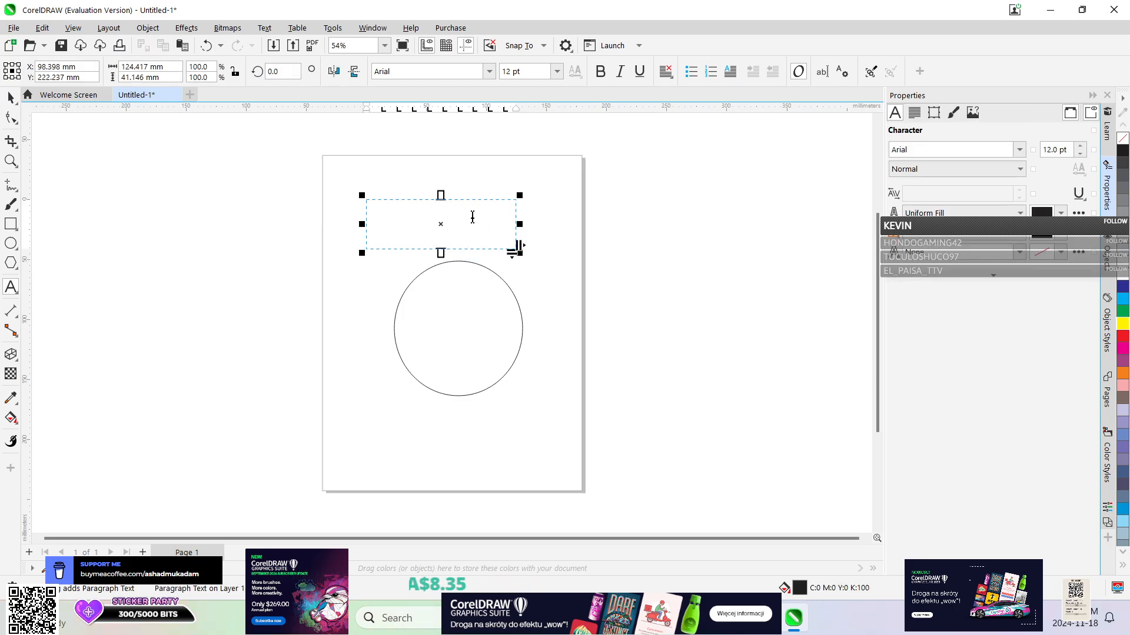
text(Test)
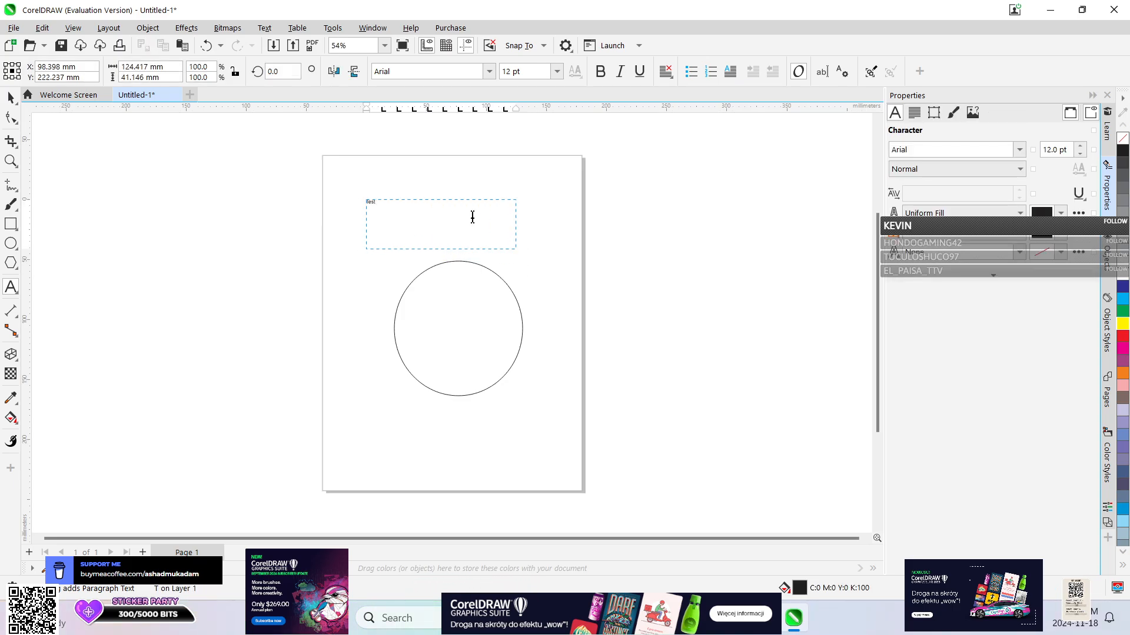
text( Curve Around Cir)
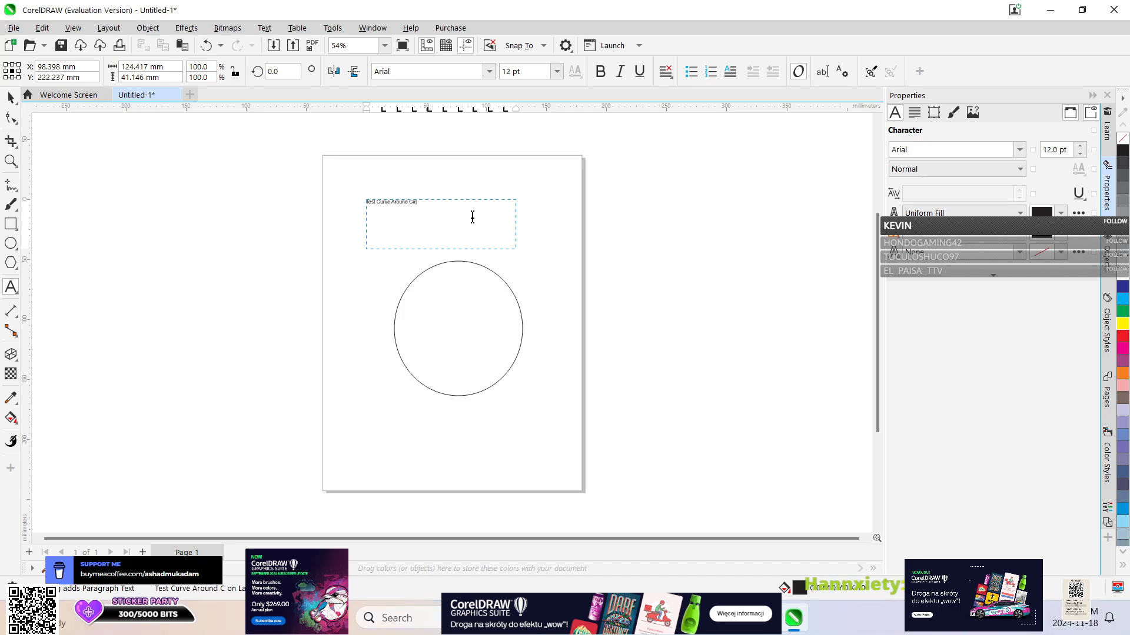
text(cle)
click(498, 178)
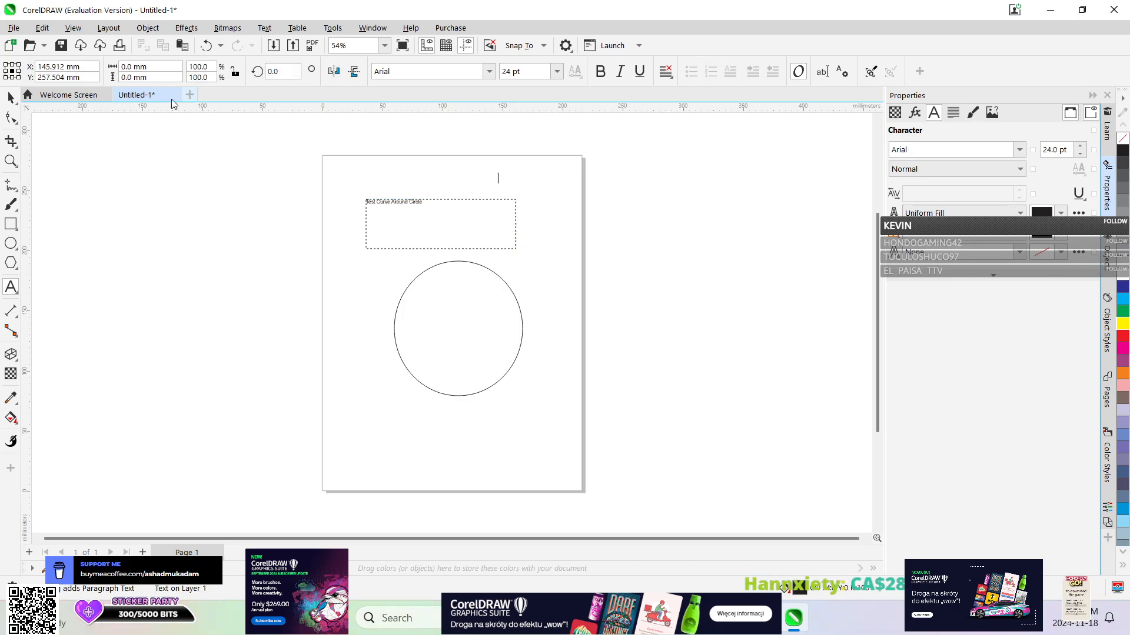
click(11, 98)
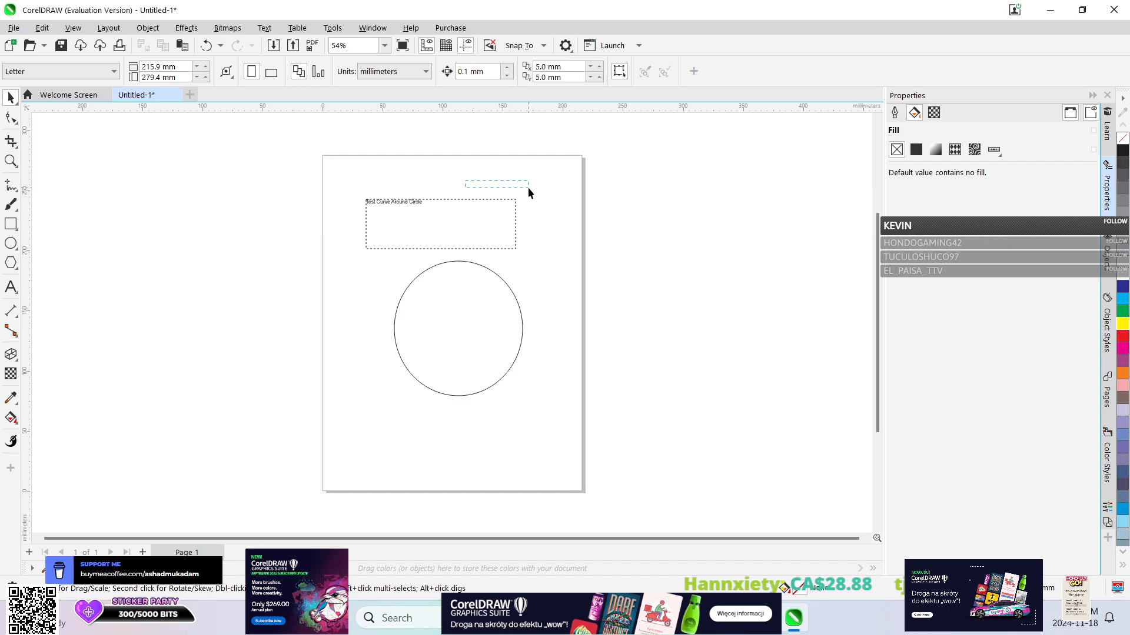
Set the font size of all the text in the "Test Curve Around Circle" frame to 50 pt.
click(447, 233)
double_click(406, 224)
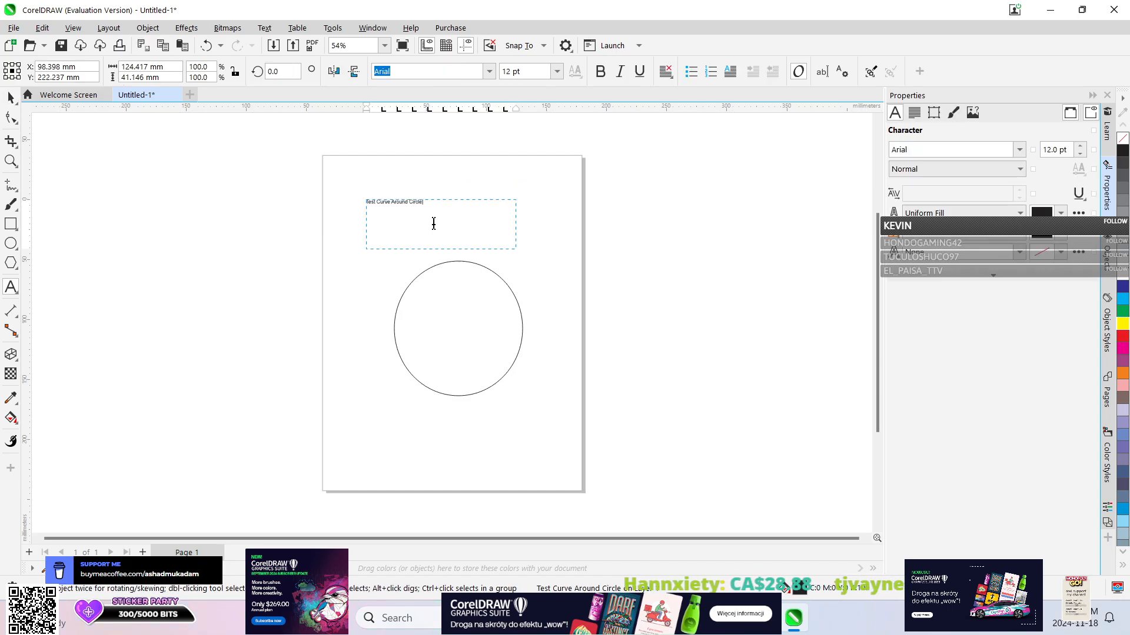
double_click(418, 203)
click(418, 203)
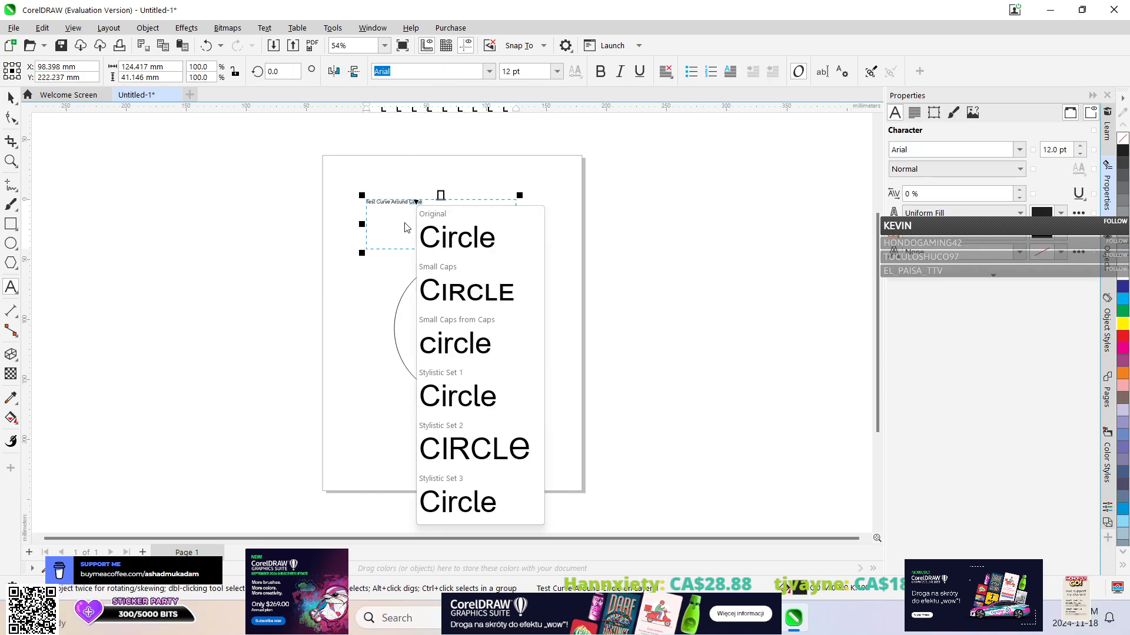
click(403, 223)
key(ctrl+a)
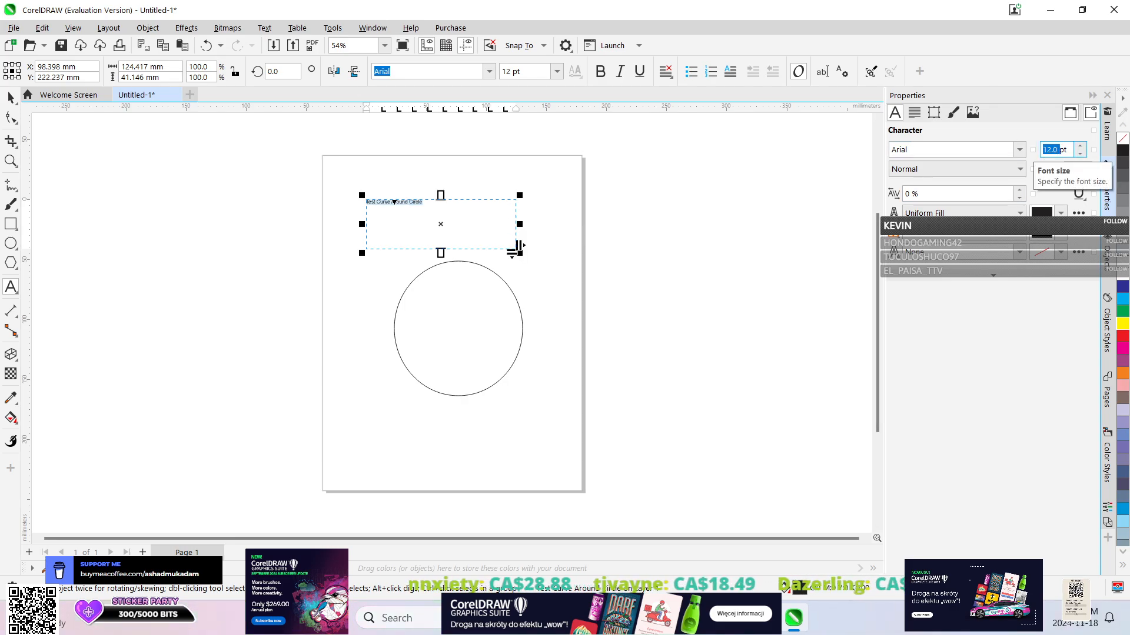
text(50)
key(Return)
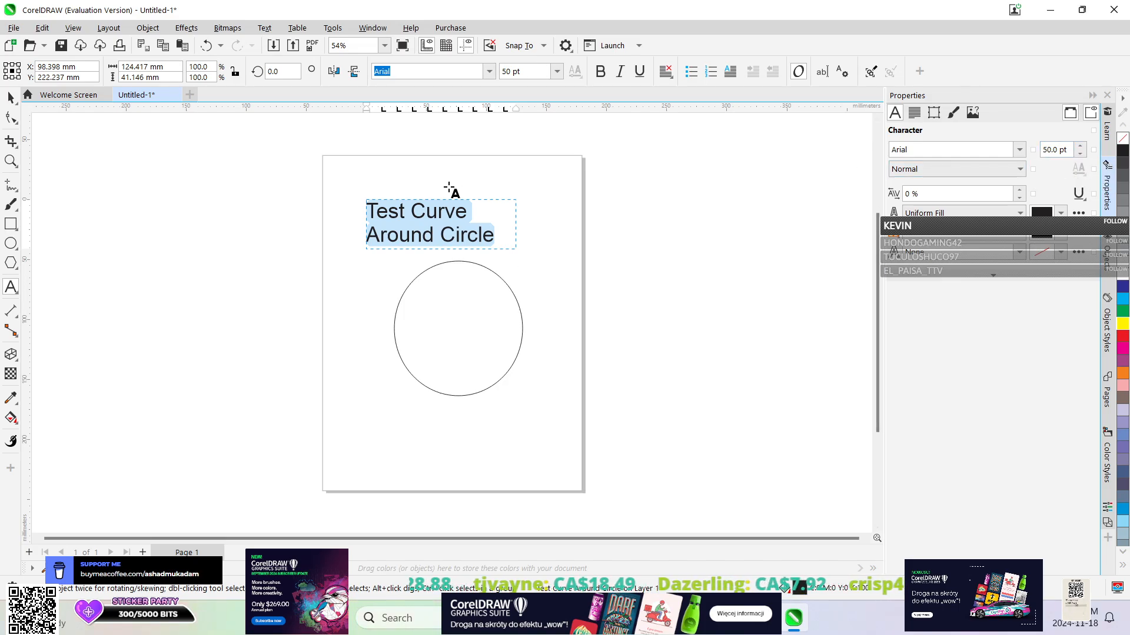
click(10, 97)
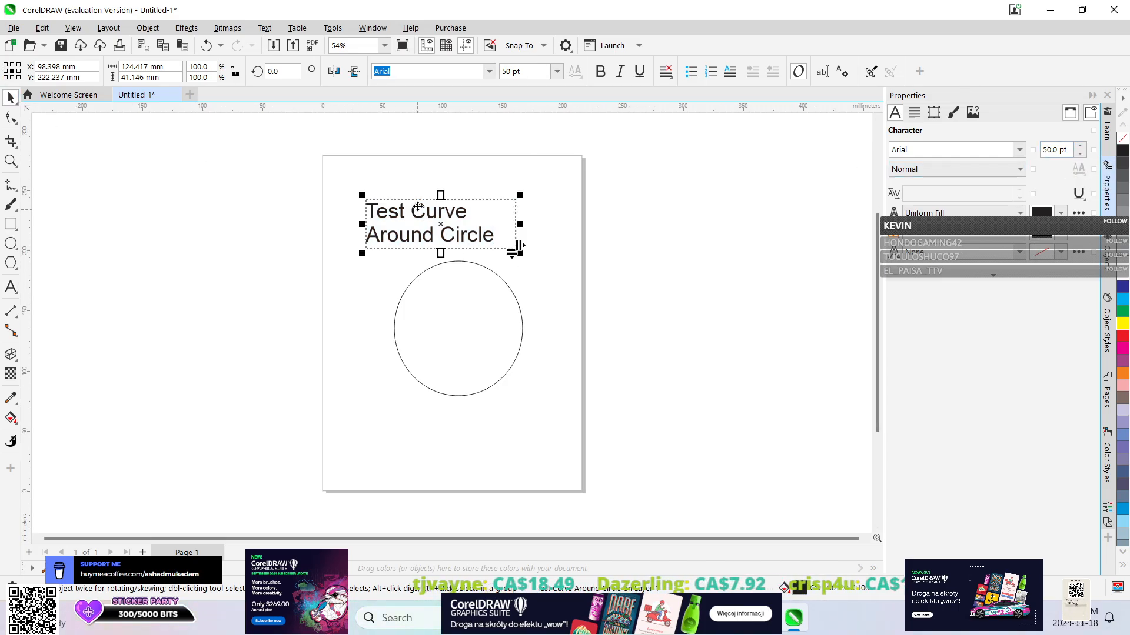
Try to fit the "Test Curve Around Circle" text to the circle's path, retrying twice before declining another attempt.
click(265, 28)
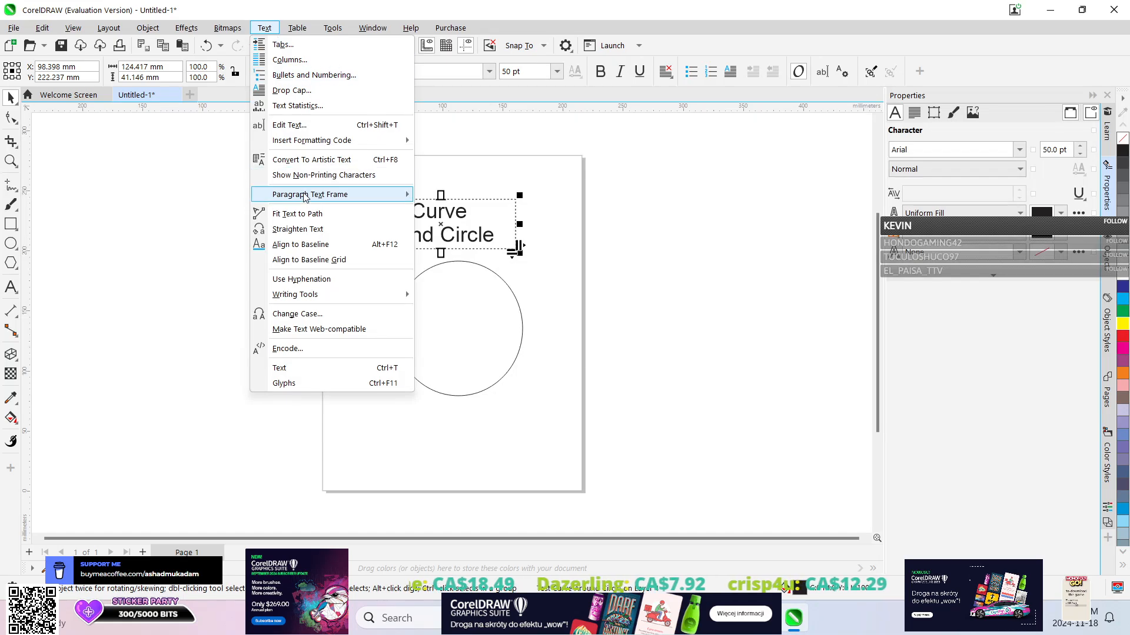
click(291, 213)
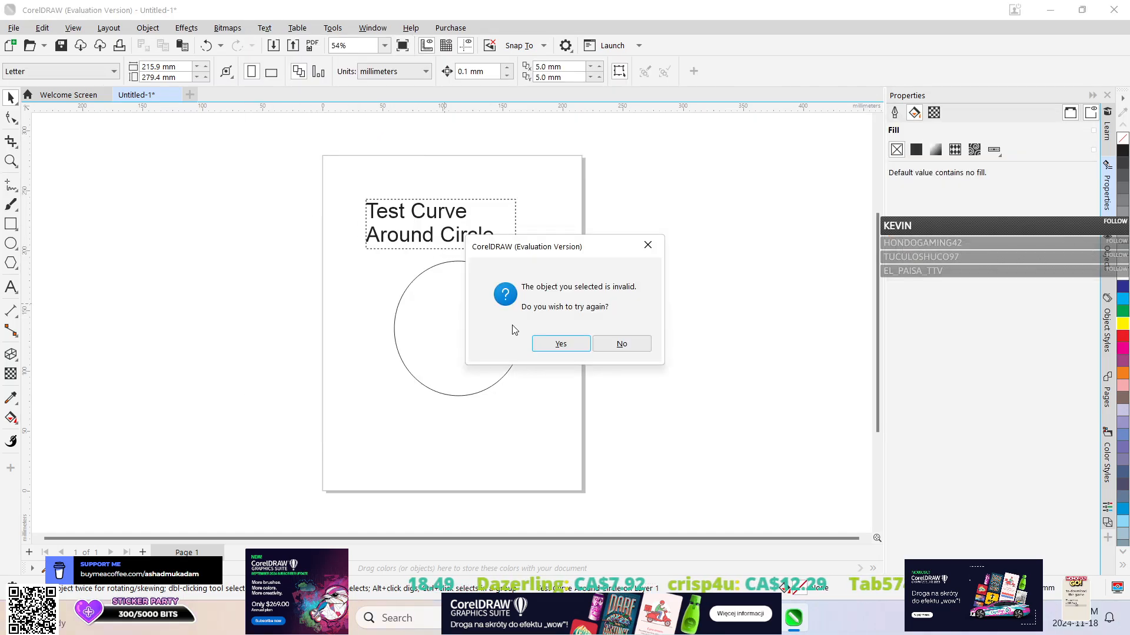
click(551, 344)
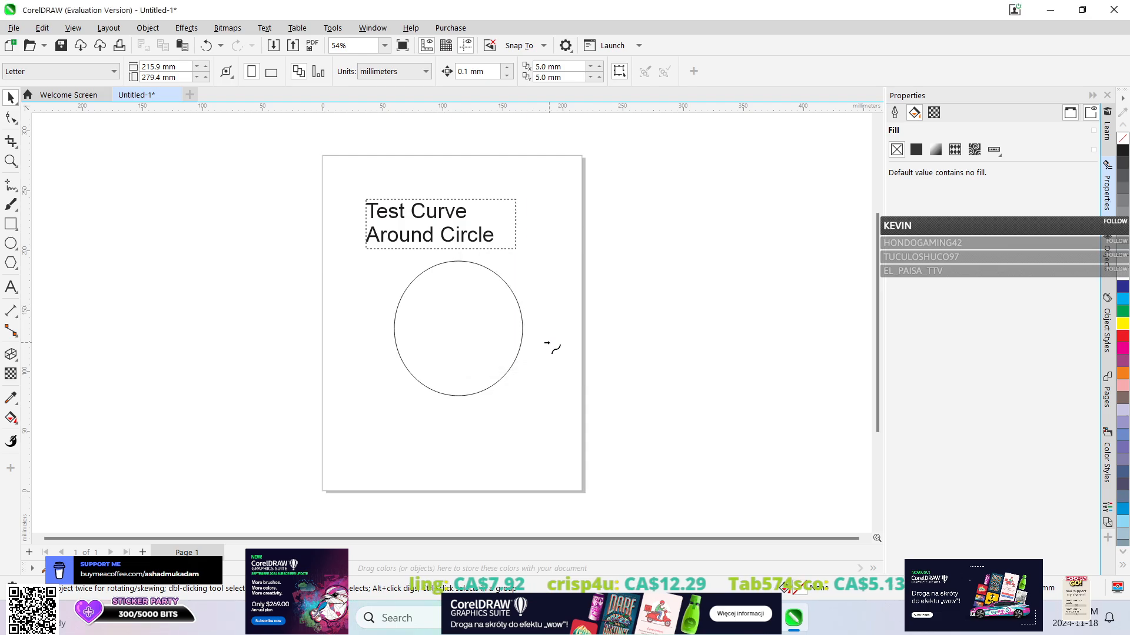
click(414, 281)
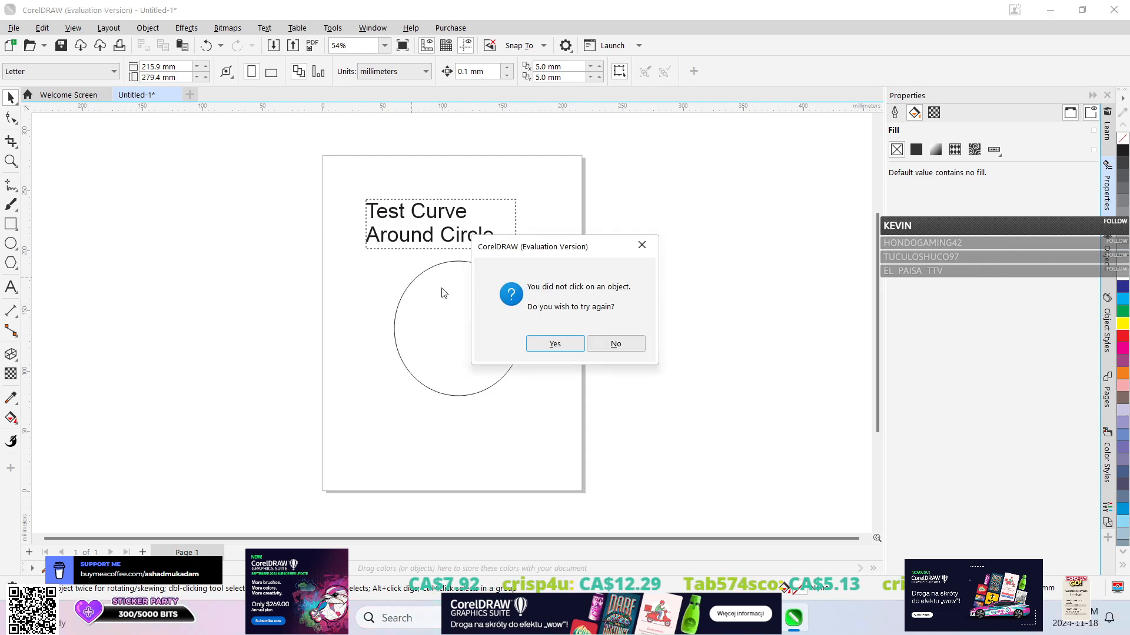
click(558, 343)
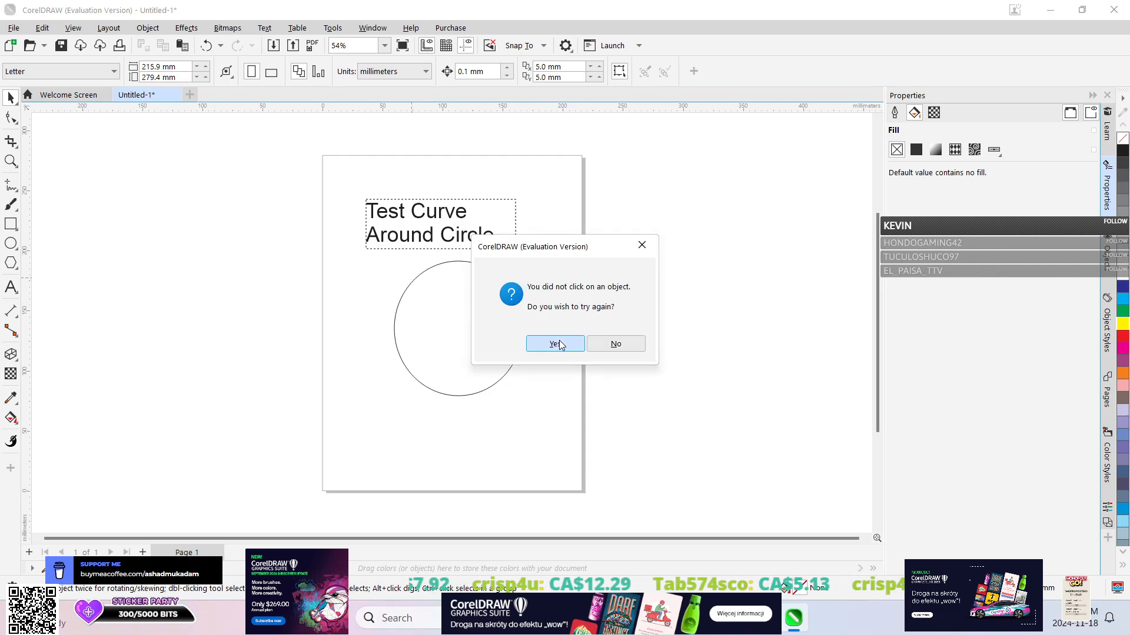
click(419, 273)
click(588, 343)
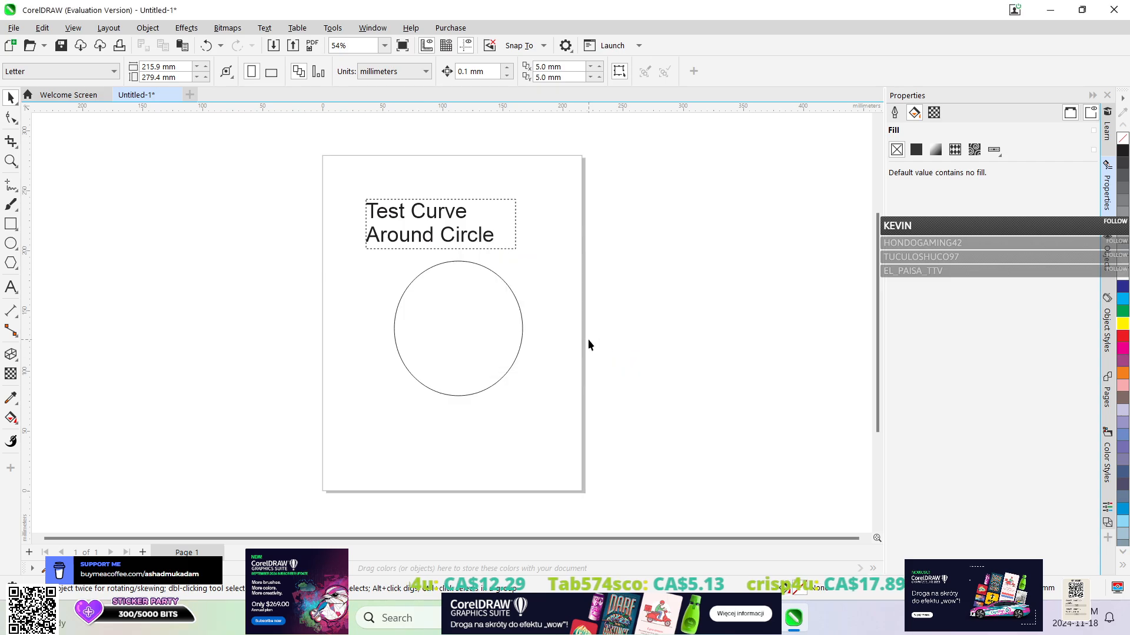
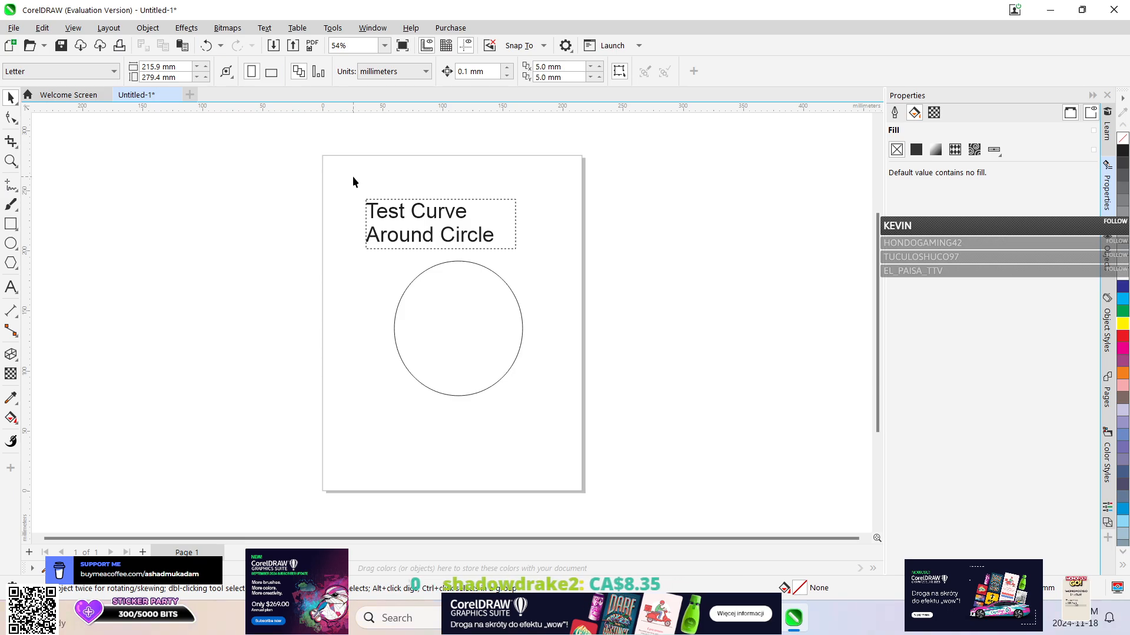
Convert the "Test Curve Around Circle" paragraph text above the circle to artistic text.
click(279, 32)
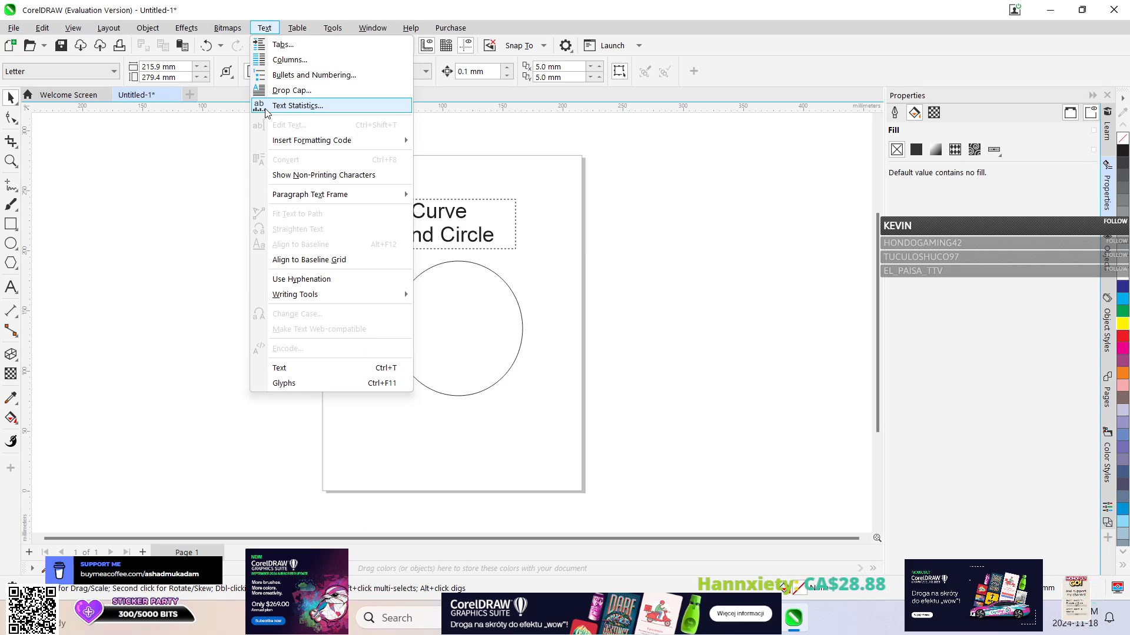
mouse_move(279, 197)
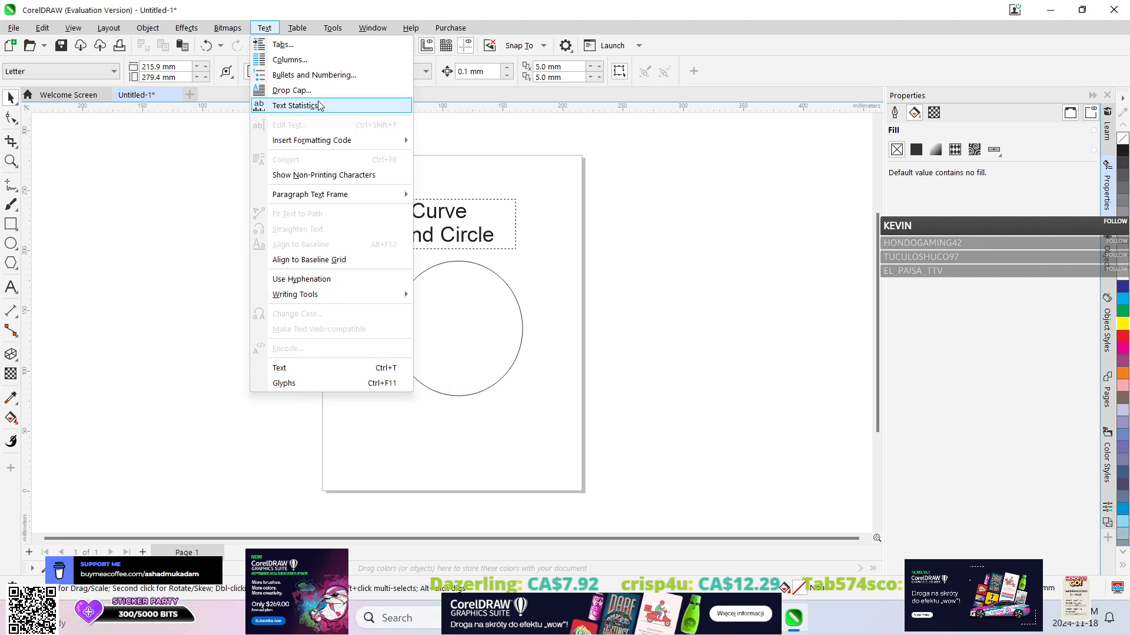
click(441, 213)
click(441, 213)
click(265, 28)
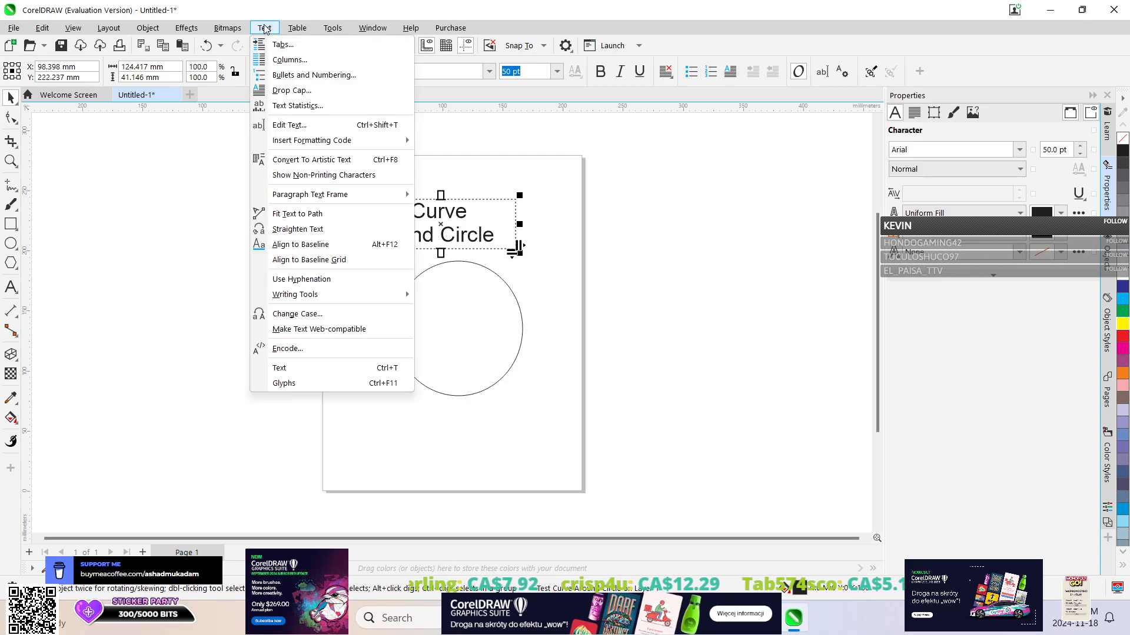
mouse_move(290, 143)
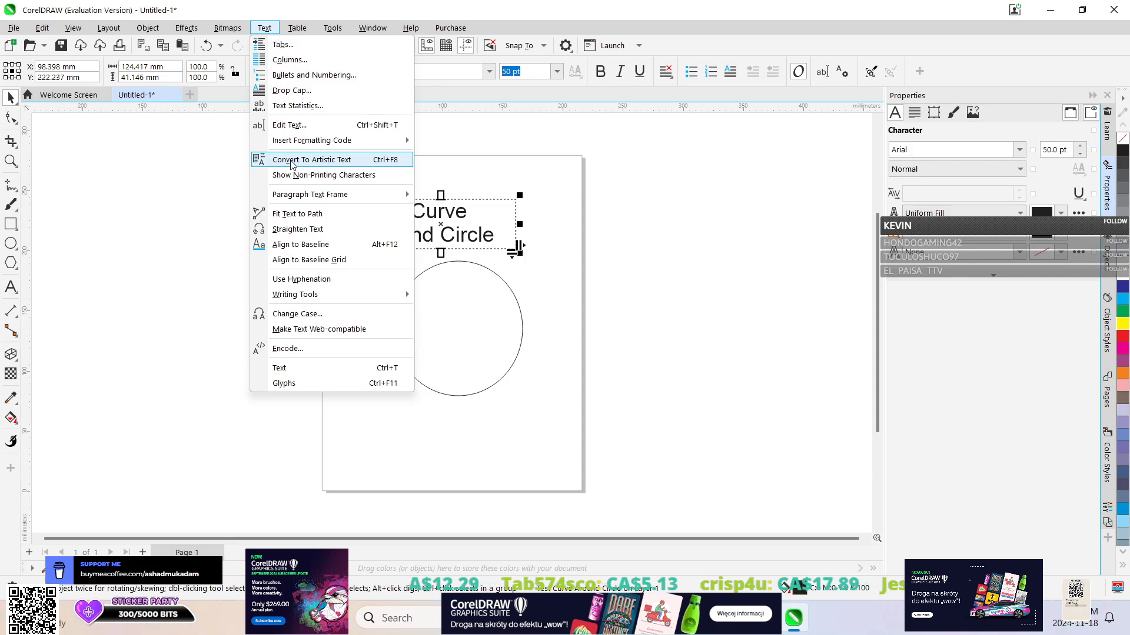
click(291, 162)
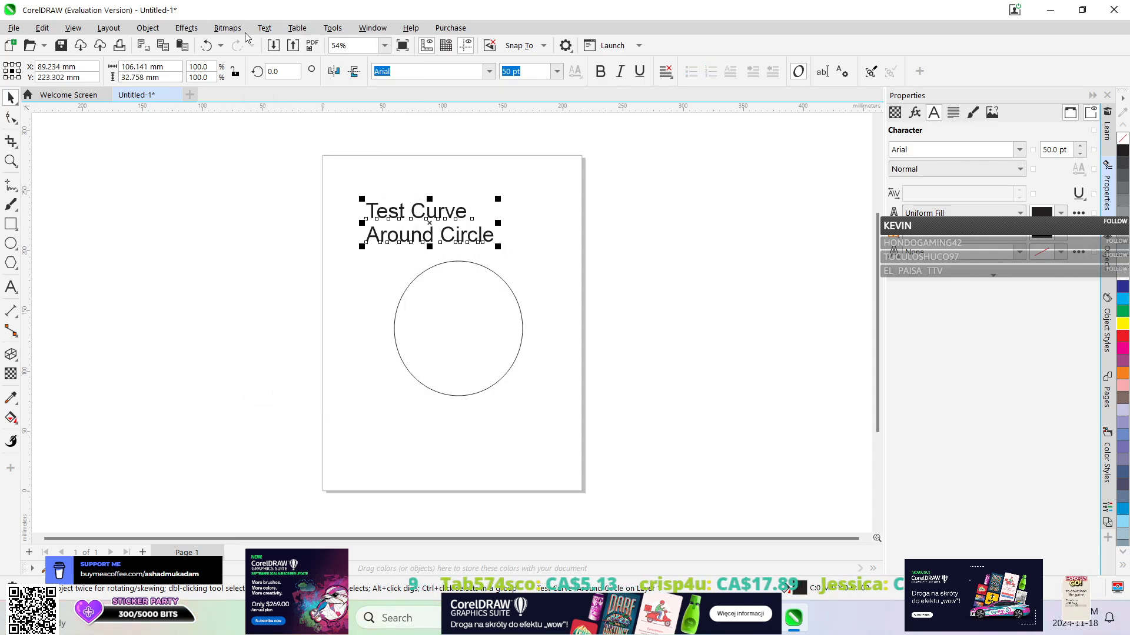
Fit the "Test Curve Around Circle" artistic text to the circle's path, running directly along its upper half at 0 mm offset.
click(265, 28)
click(275, 213)
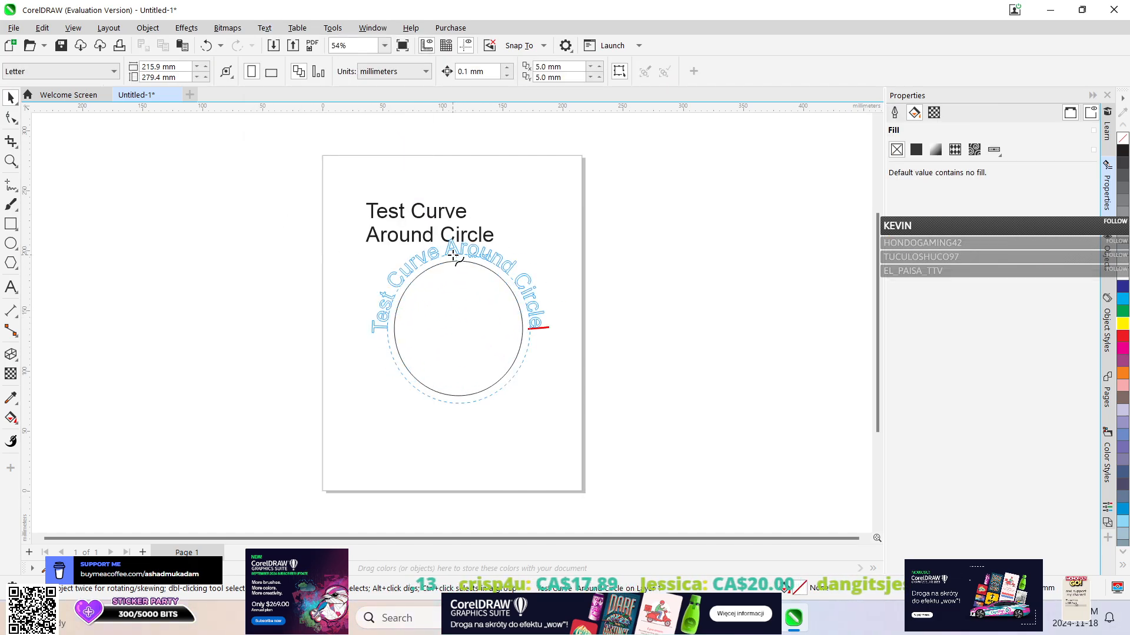
click(529, 333)
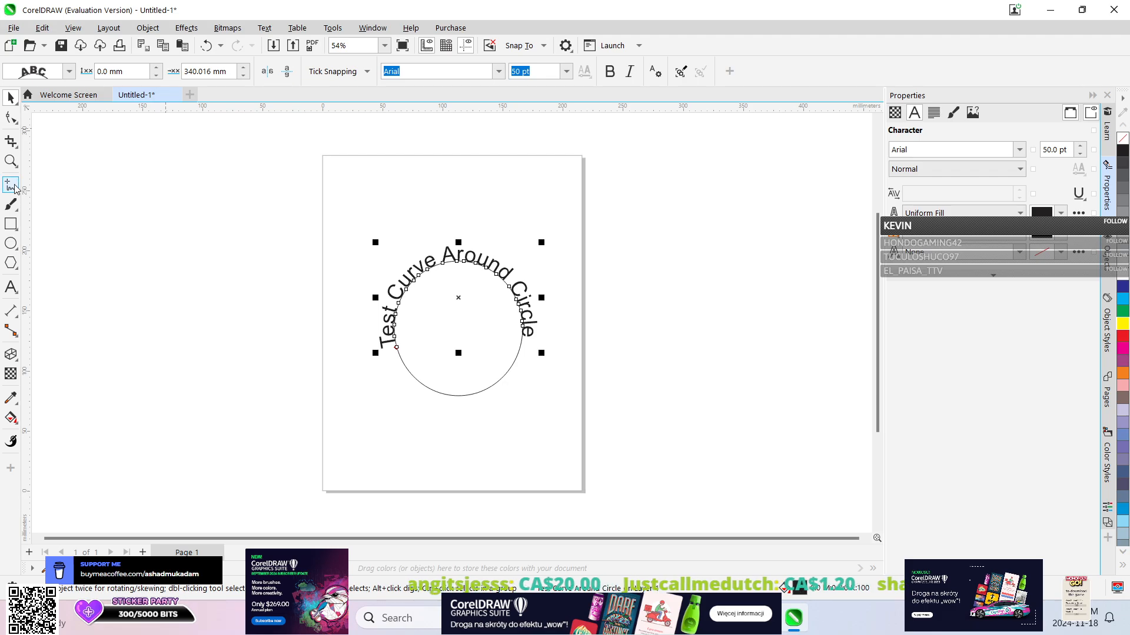
Group the circle with its curved text and move the group off the page's left side, centred at about X -157, Y 219 mm.
drag(358, 200, 565, 413)
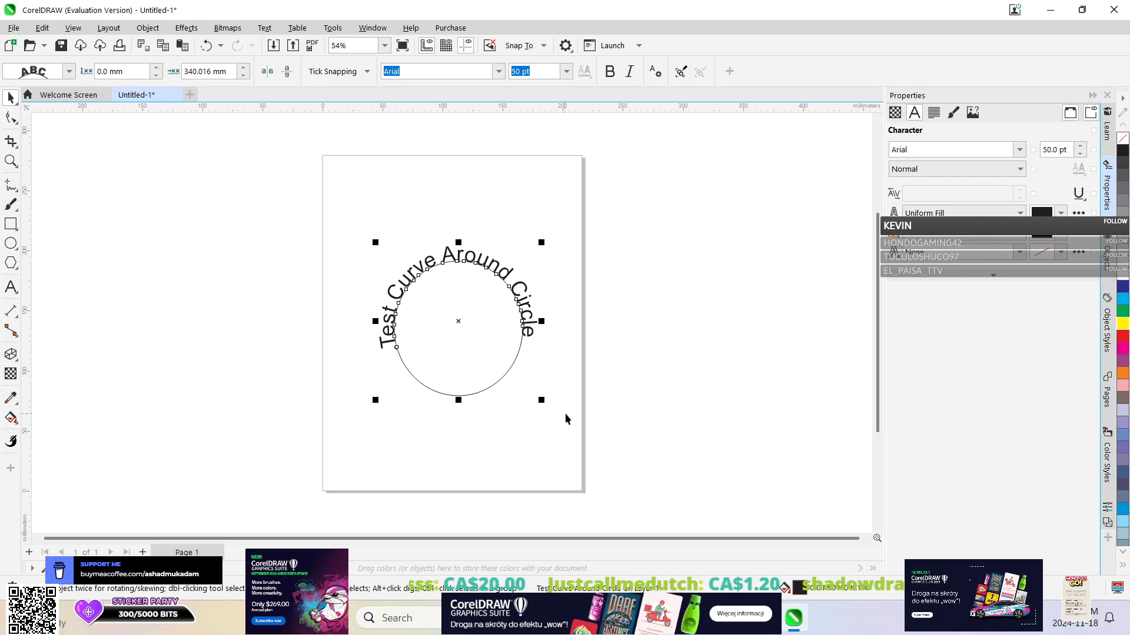
click(148, 29)
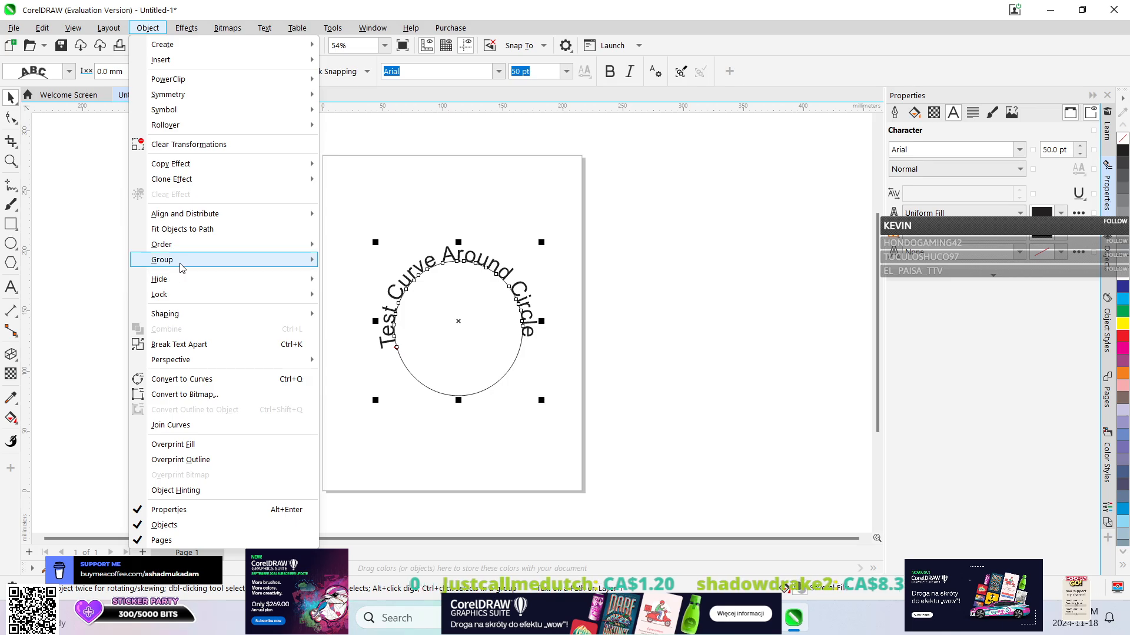
click(353, 258)
drag(429, 298, 106, 212)
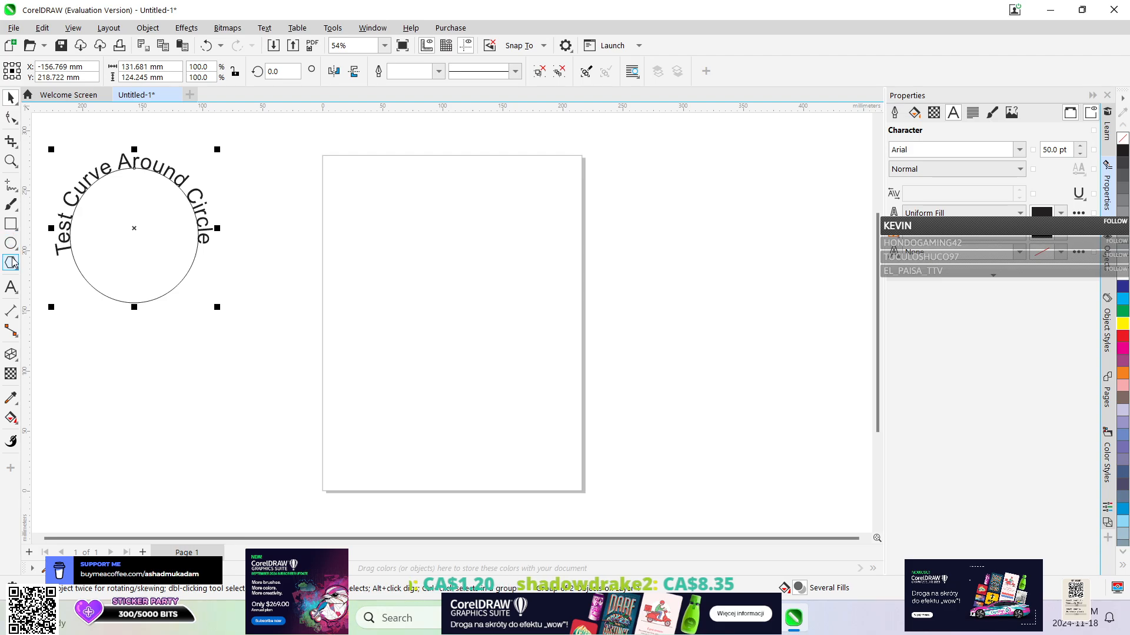
Draw a wide rectangle in the page's lower half and add a text frame about 156 × 65 mm above it reading "Test Text Around Rectangle".
click(10, 223)
drag(367, 314, 553, 432)
key(F8)
drag(364, 197, 552, 275)
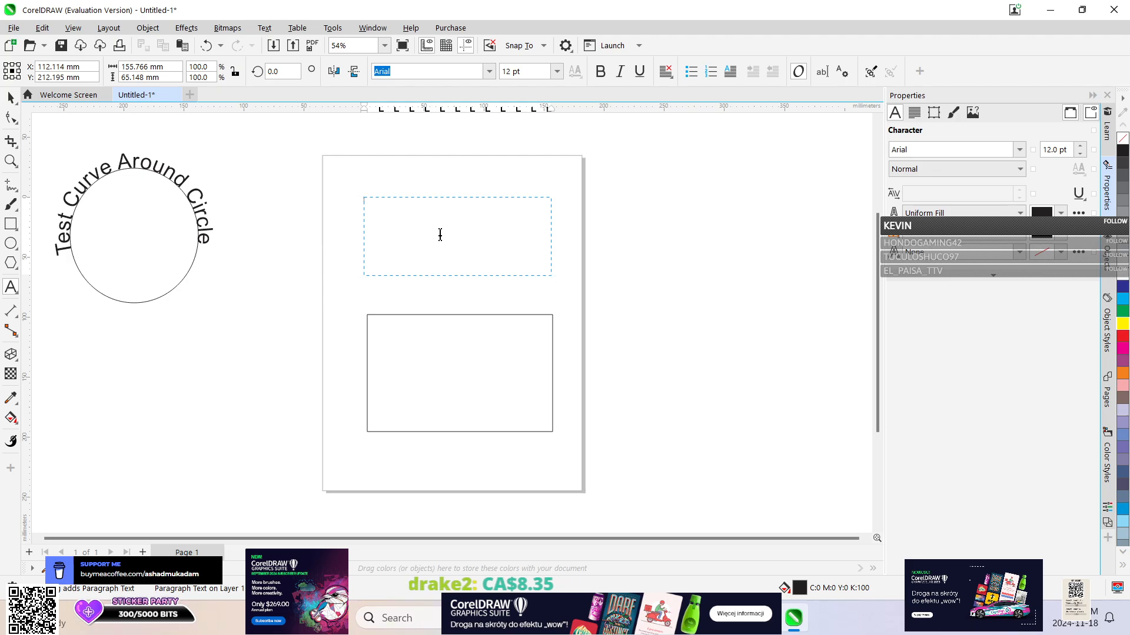
text(Test)
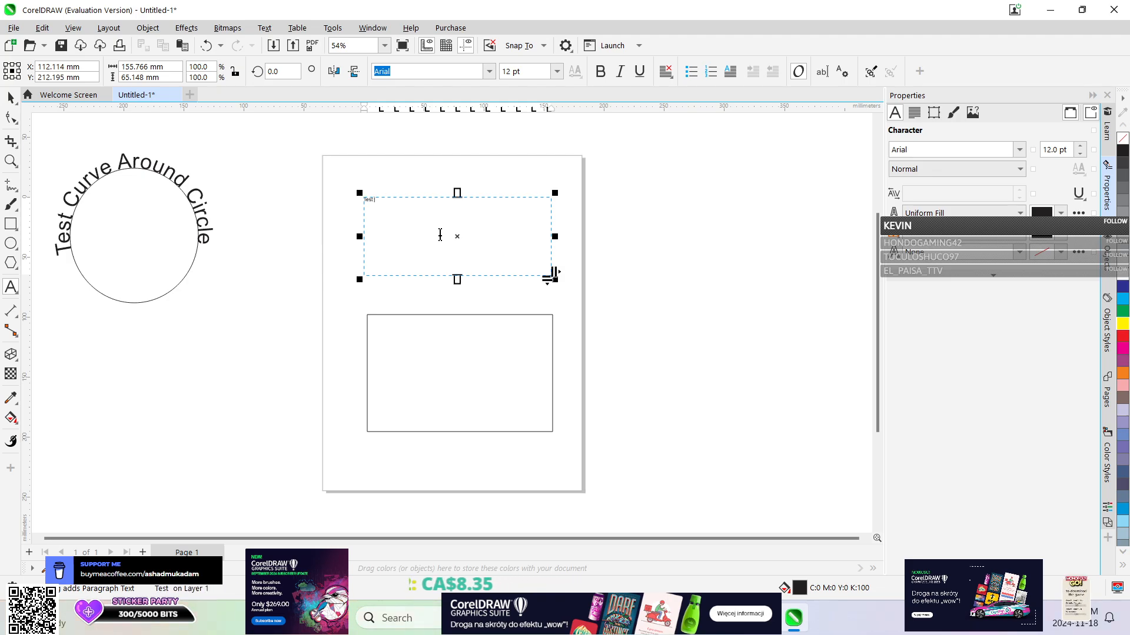
text( Text Around Re)
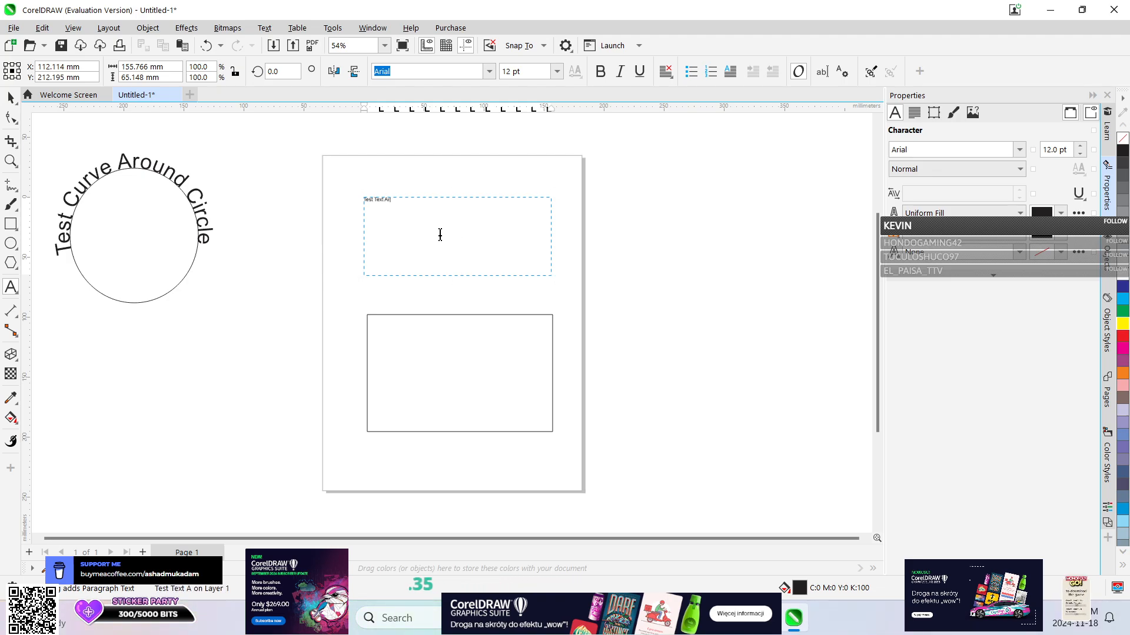
text(ctangl)
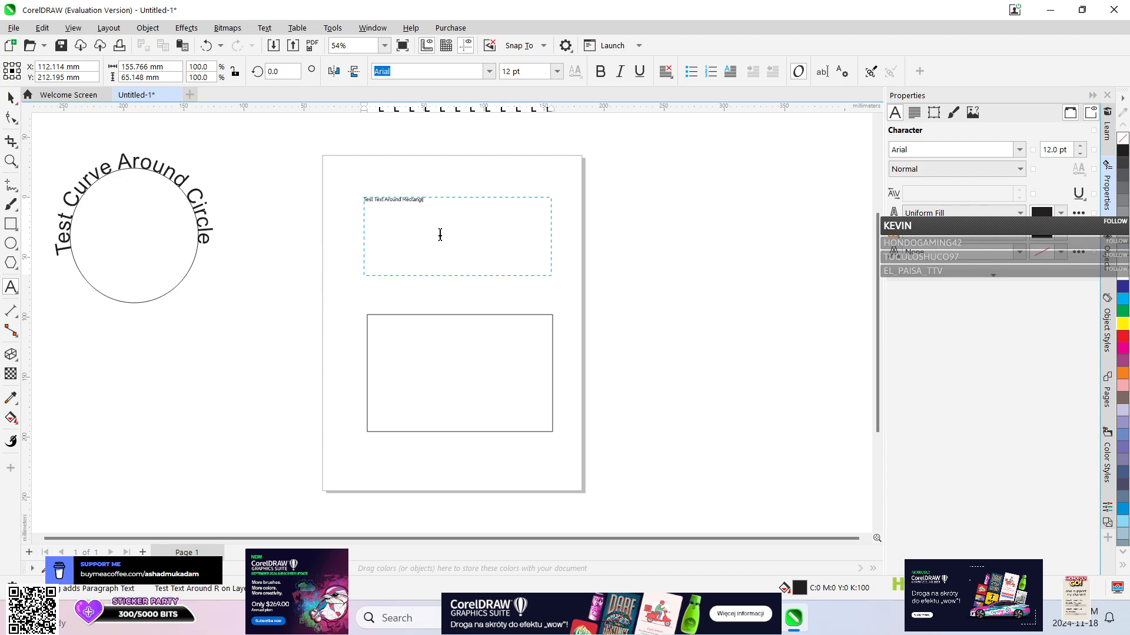
text(e)
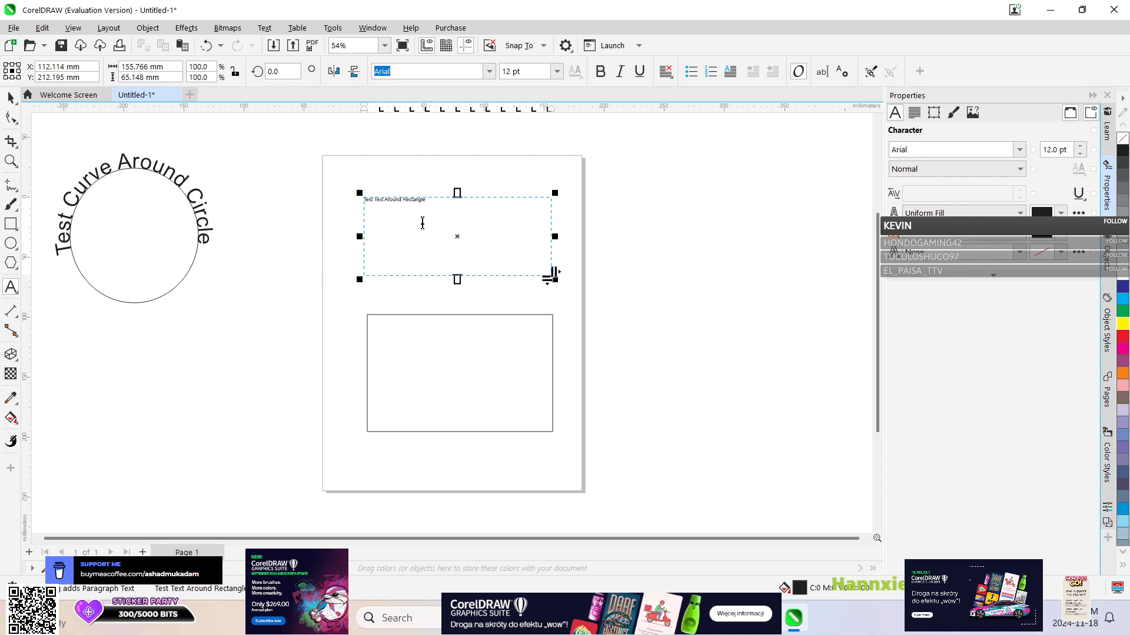
Set the font size of all the "Test Text Around Rectangle" text to 50 pt, after trying 70 pt.
key(ctrl+a)
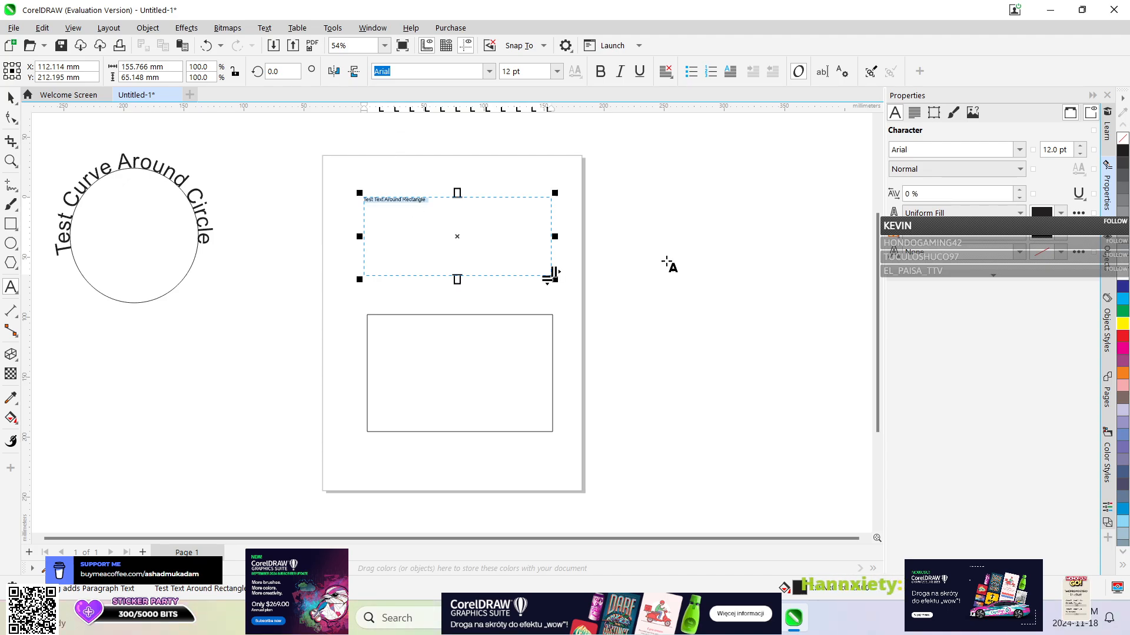
double_click(1051, 150)
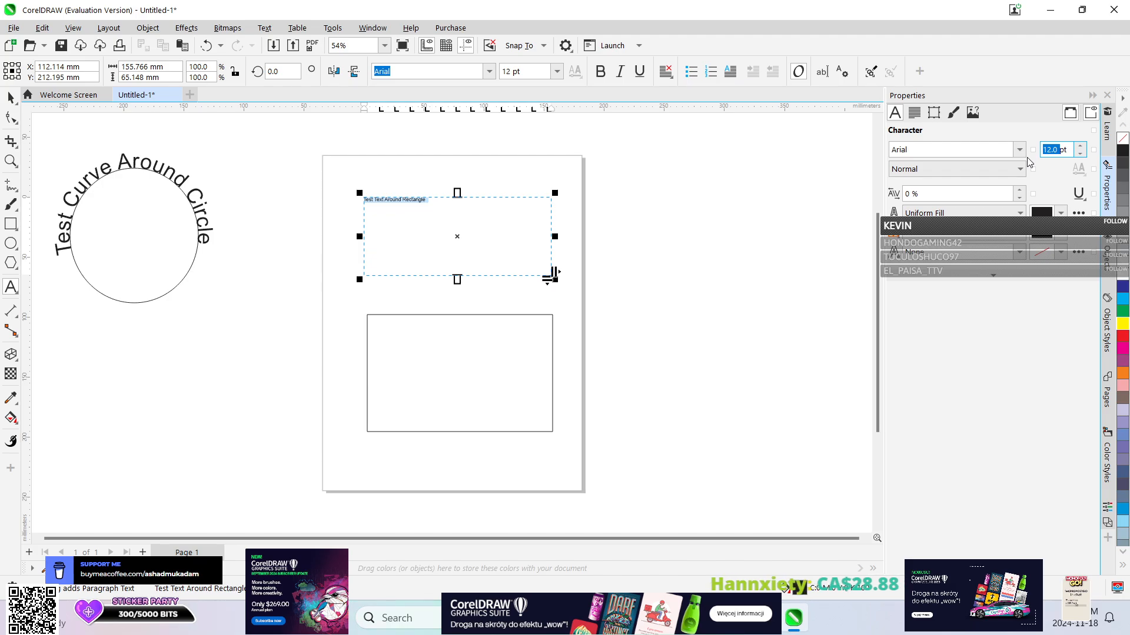
text(70)
key(Return)
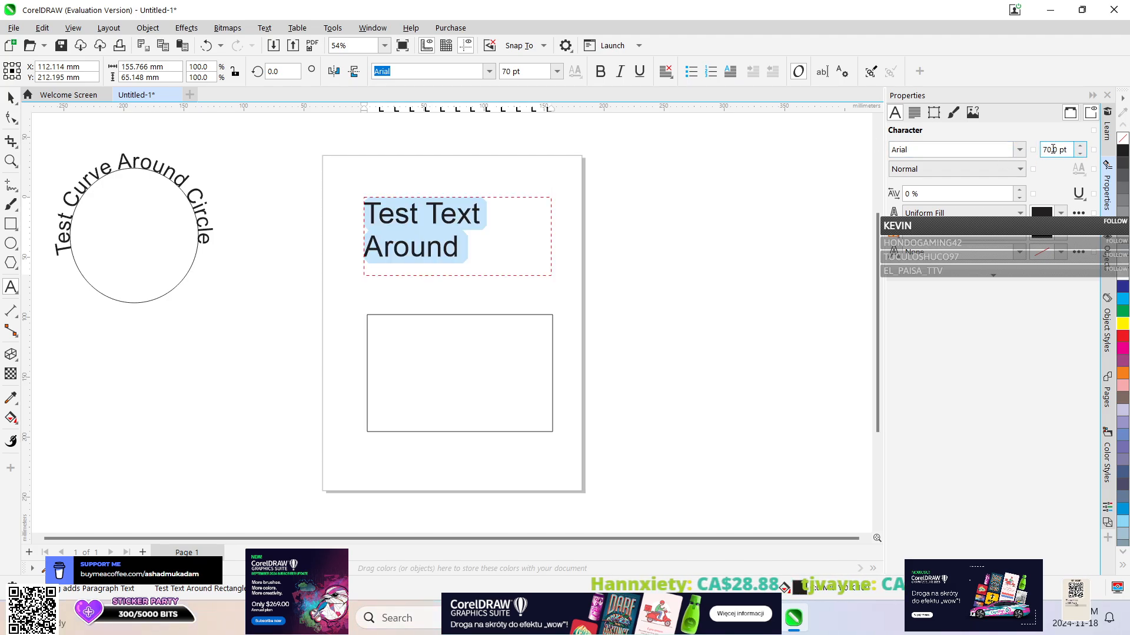
double_click(1048, 148)
text(50)
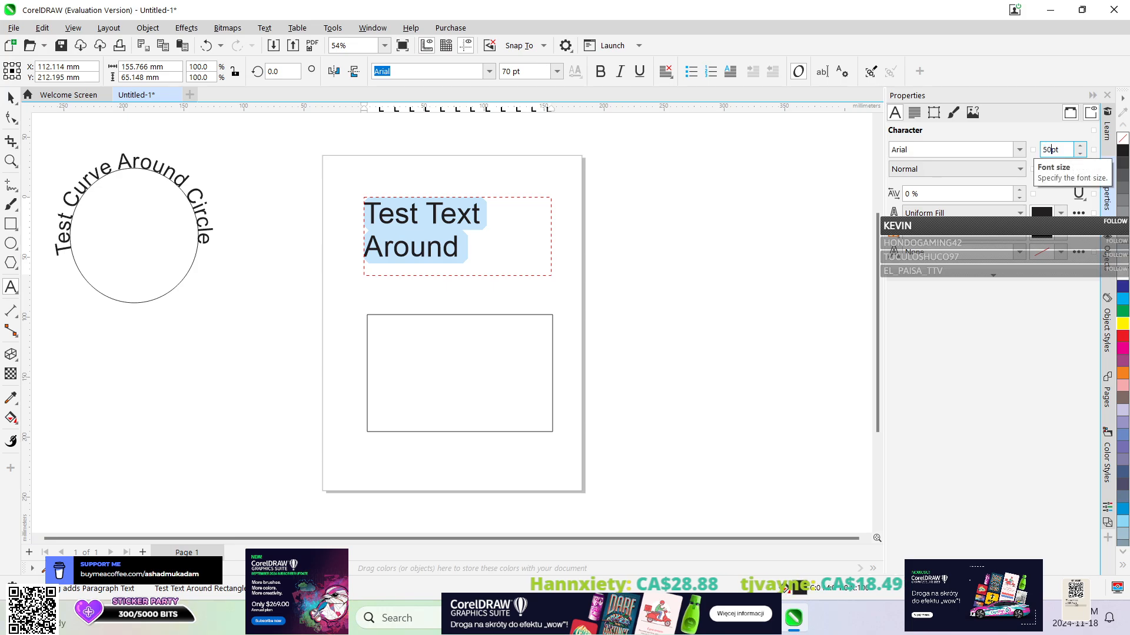
key(Return)
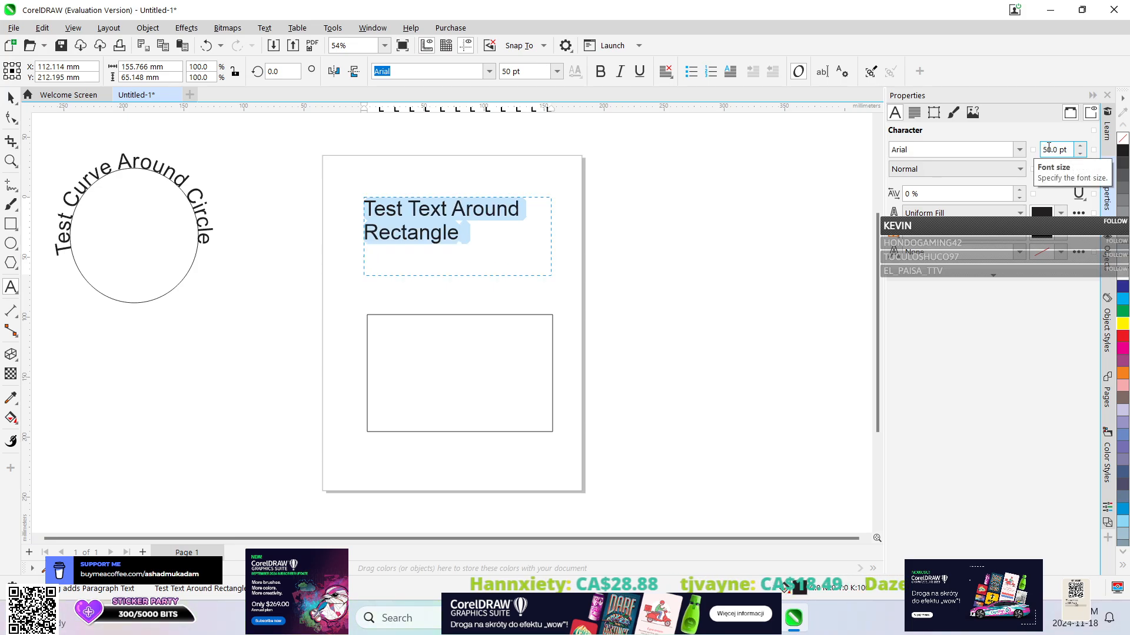
Center the "Test Text Around Rectangle" text horizontally and apply Center Vertical Alignment to its frame.
click(914, 113)
click(935, 150)
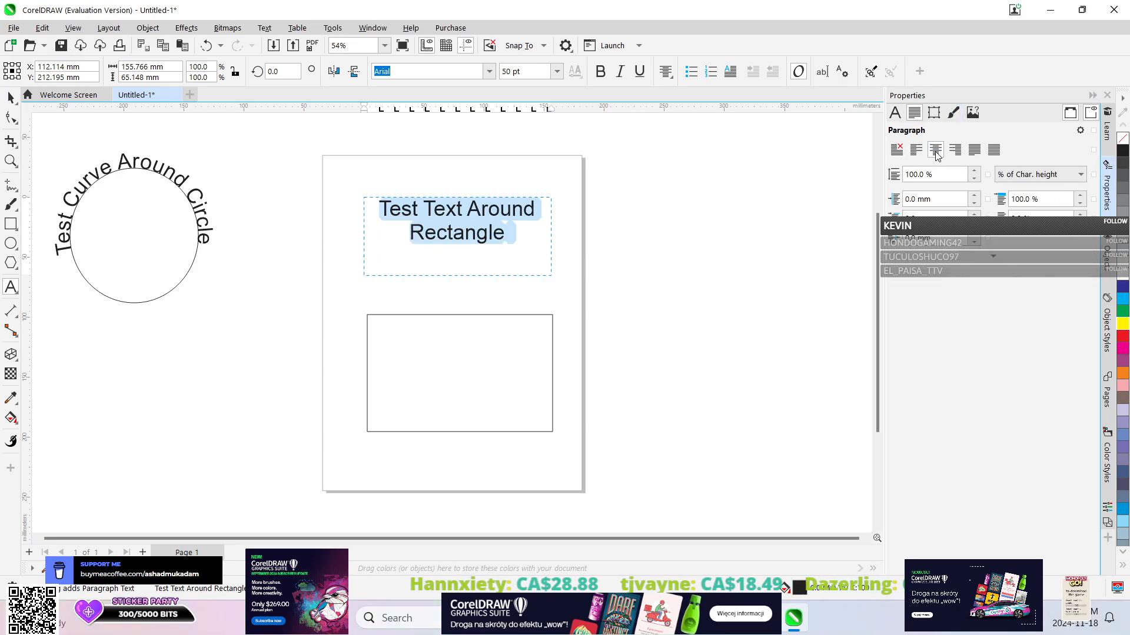
click(934, 112)
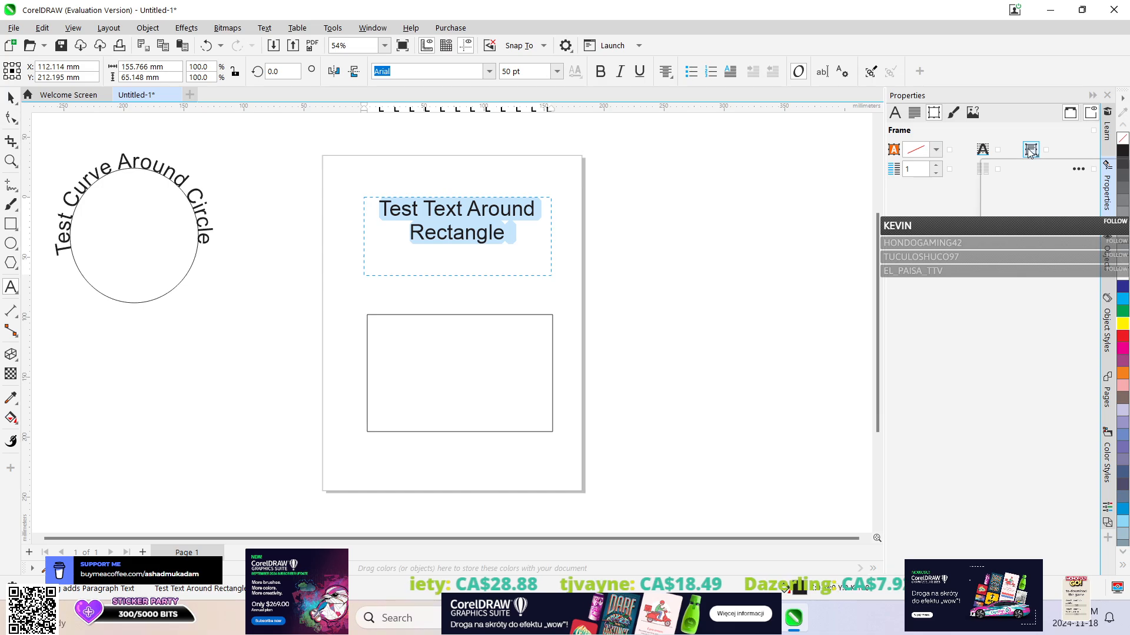
click(1024, 175)
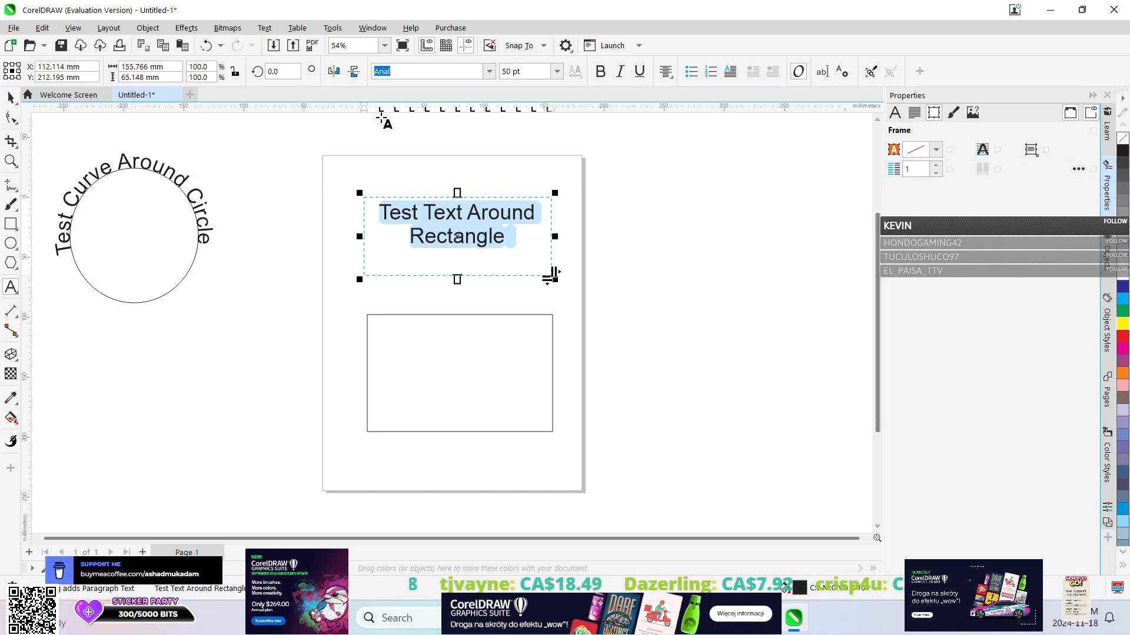
click(257, 29)
click(258, 29)
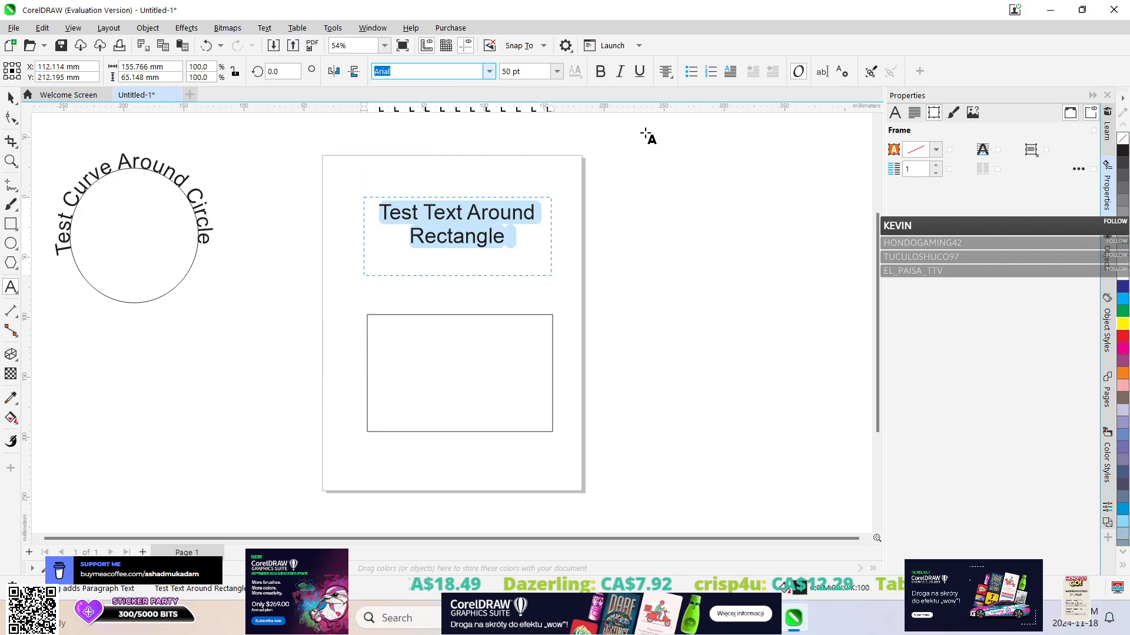
click(1030, 149)
click(1019, 183)
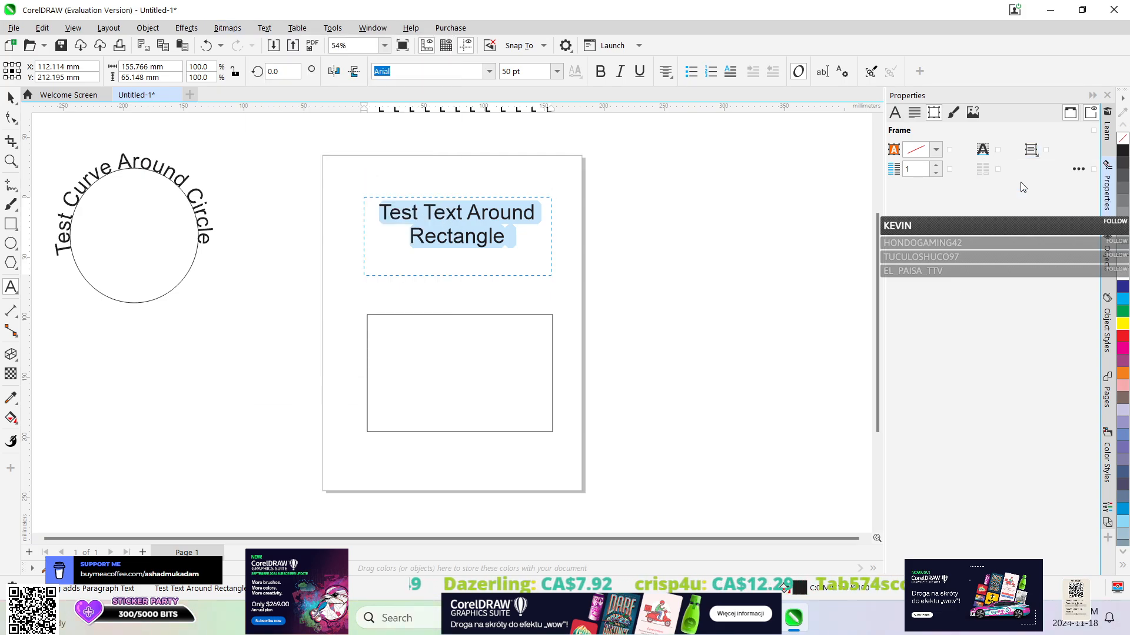
click(1030, 150)
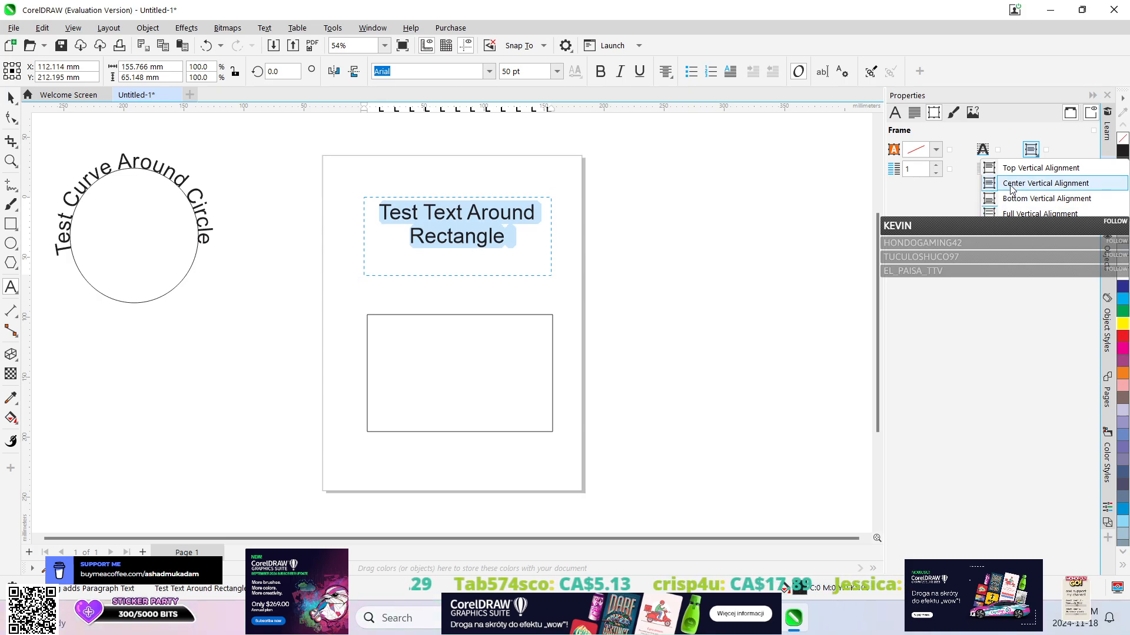
click(1036, 183)
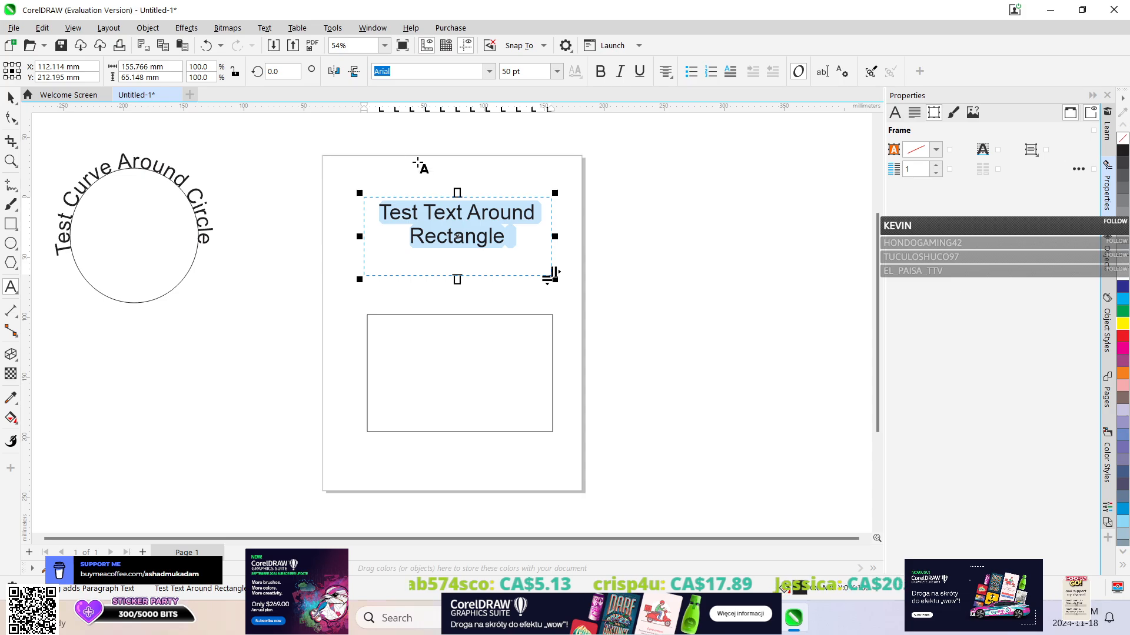
Convert the "Test Text Around Rectangle" paragraph text to artistic text.
click(10, 97)
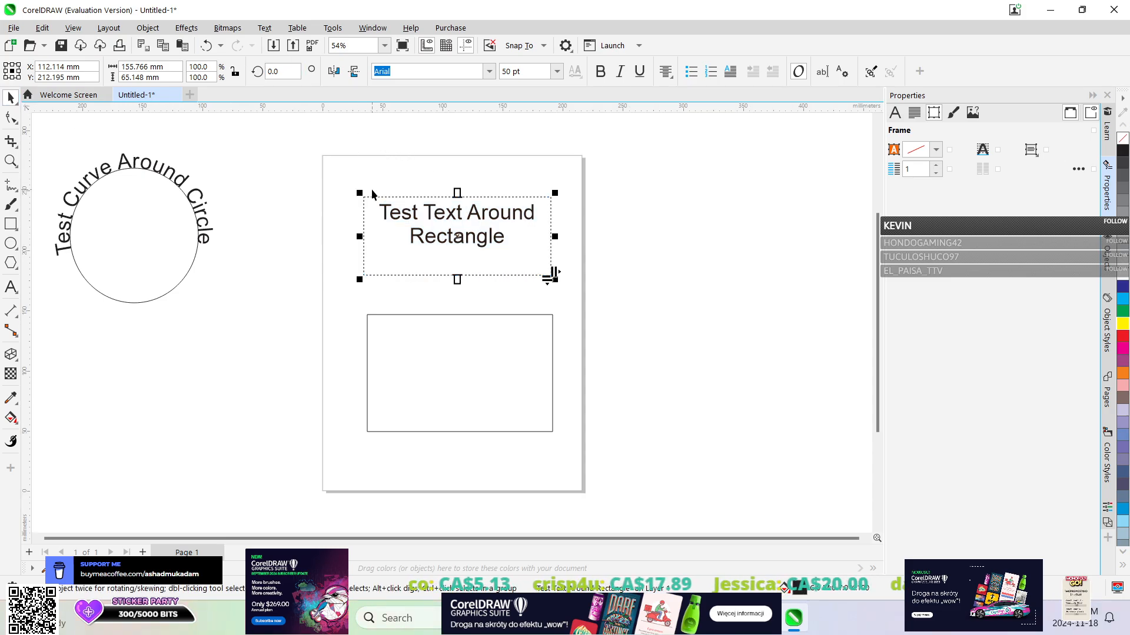
click(264, 28)
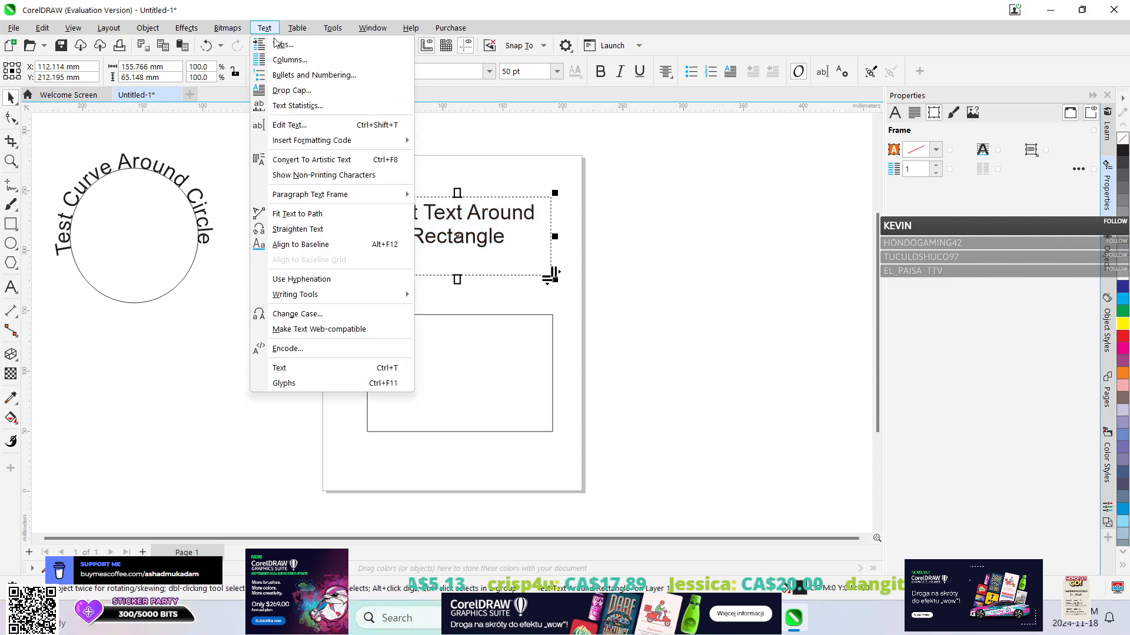
click(297, 159)
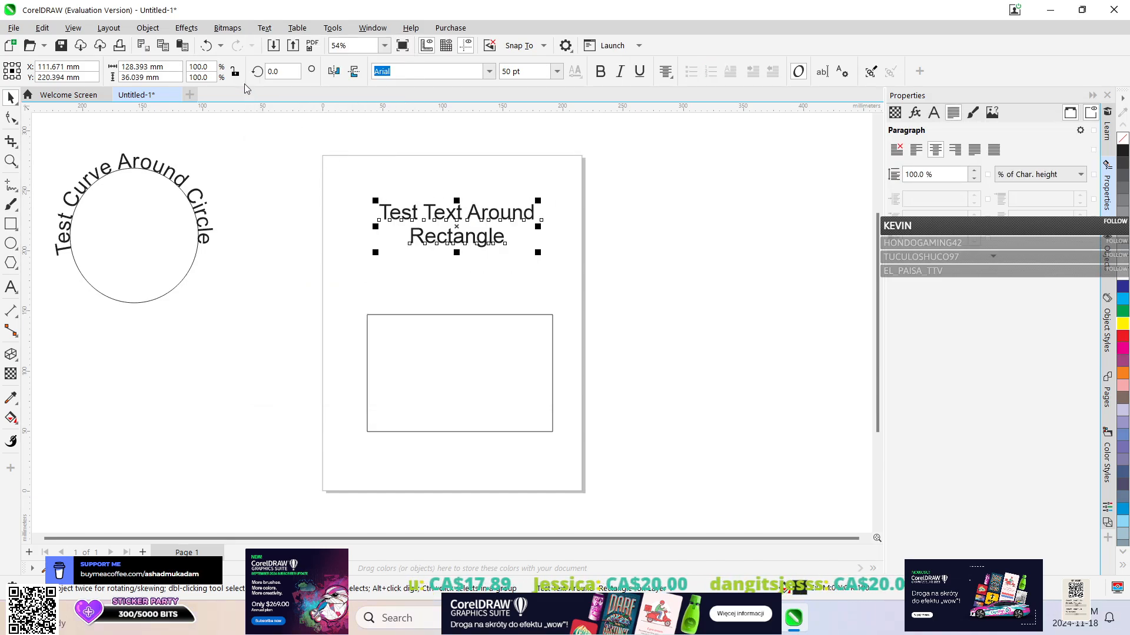
click(894, 112)
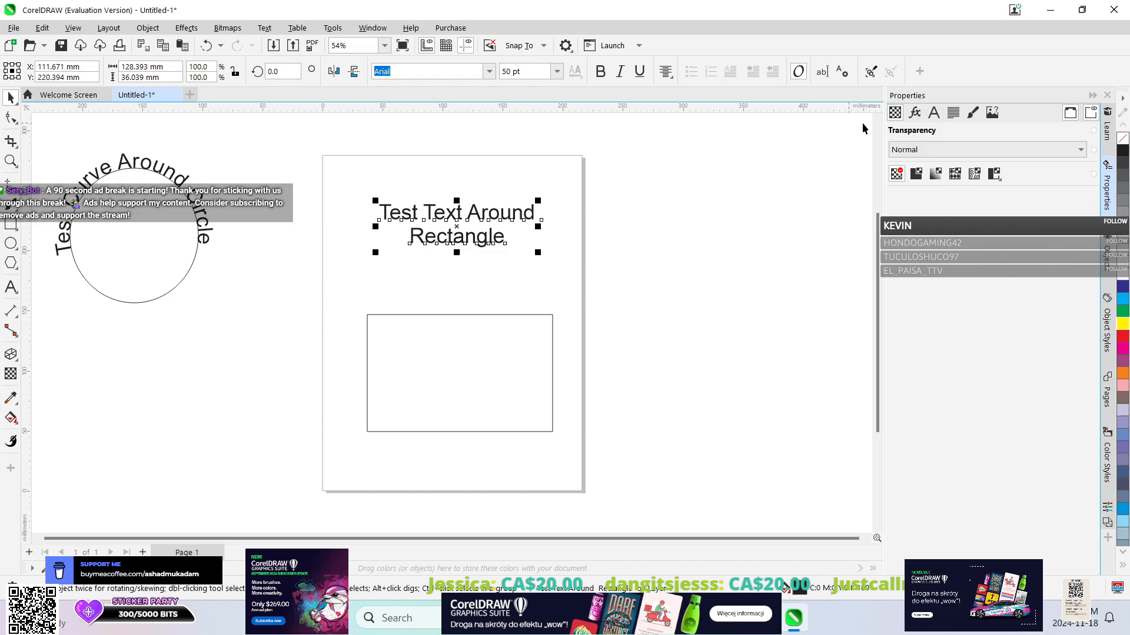
click(914, 112)
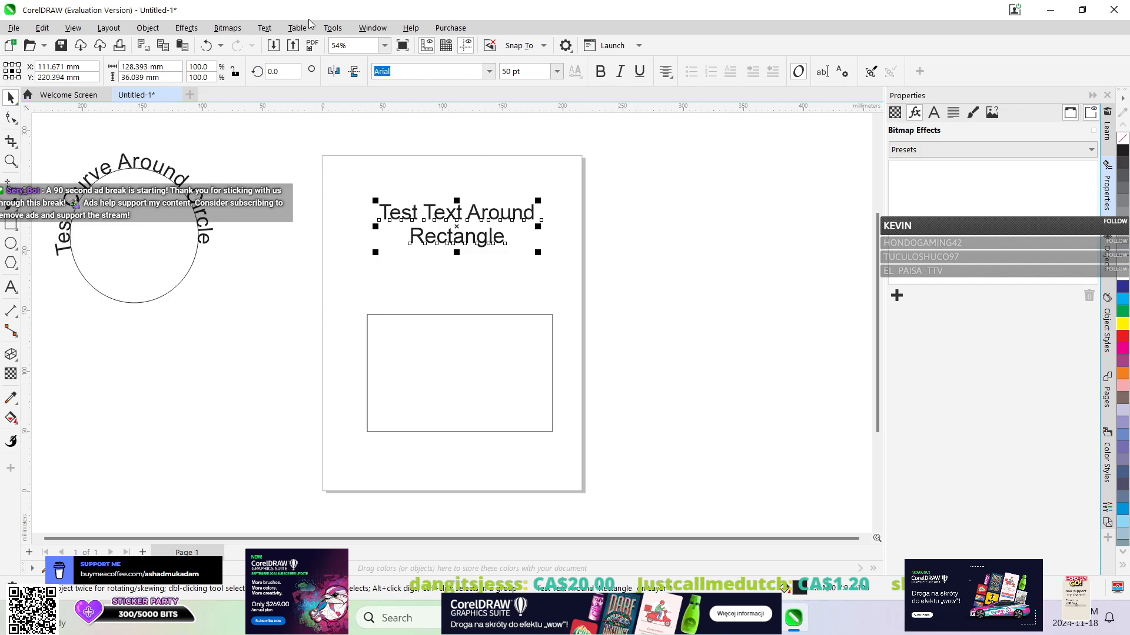
Fit the "Test Text Around Rectangle" text to the rectangle's path, centred over the upper edge about 3.7 mm from the outline.
click(278, 29)
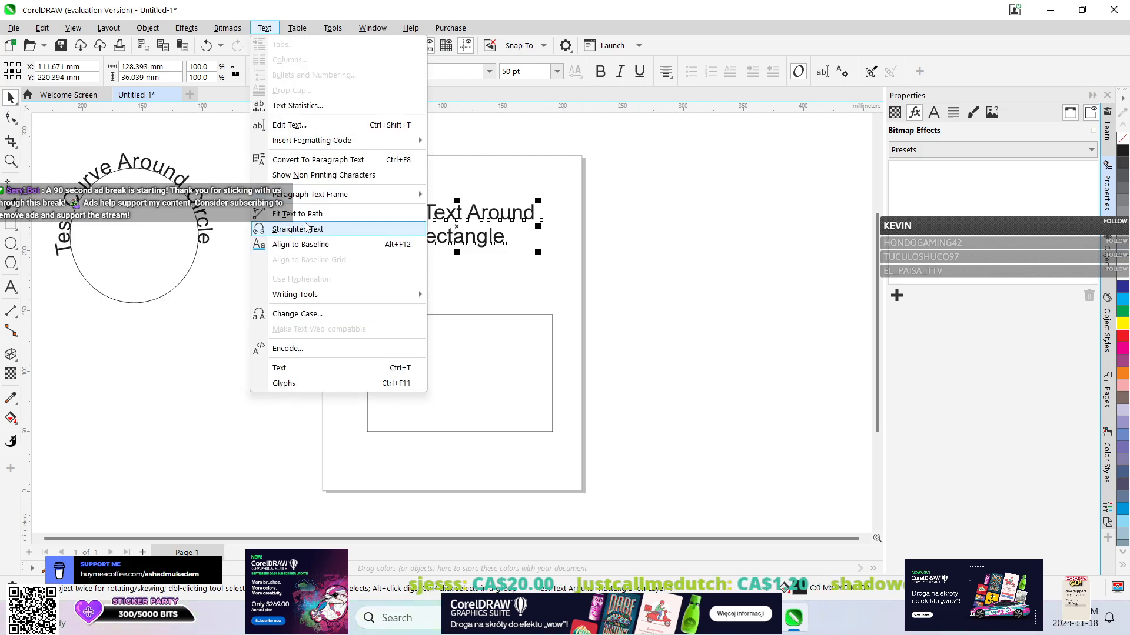
click(268, 227)
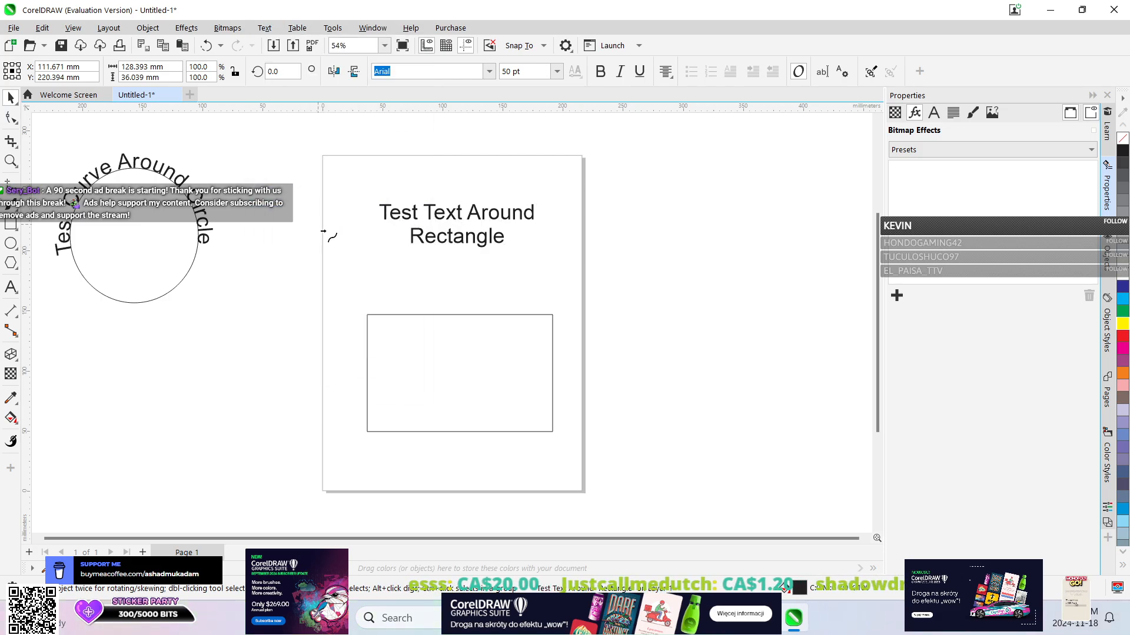
click(462, 313)
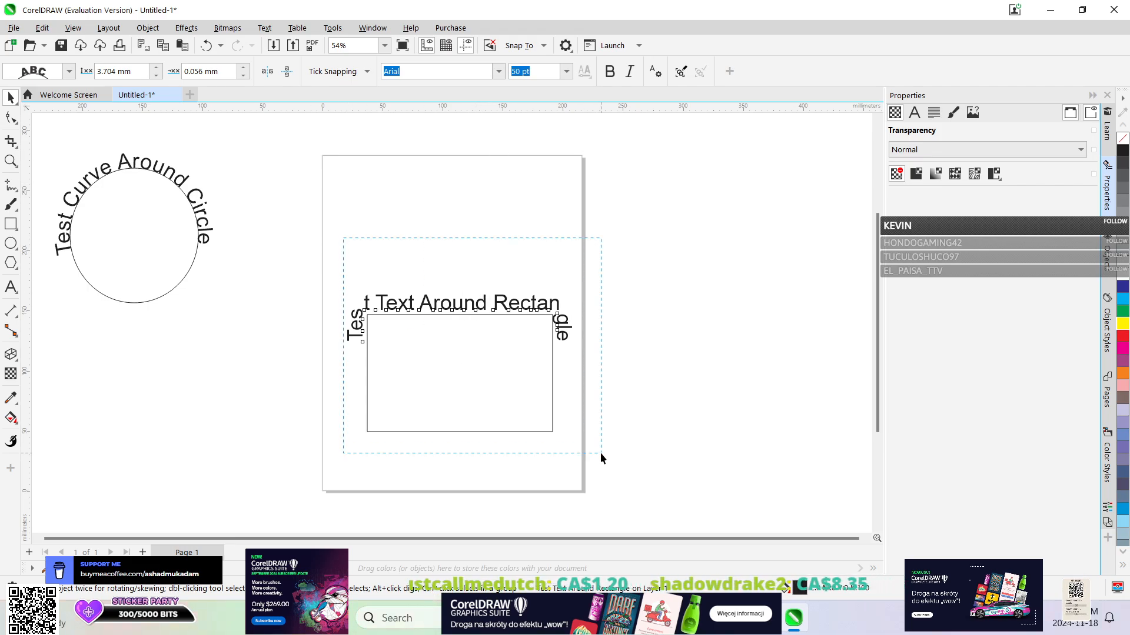
Group the rectangle with its "Test Text Around Rectangle" path text.
drag(600, 453, 601, 453)
click(148, 28)
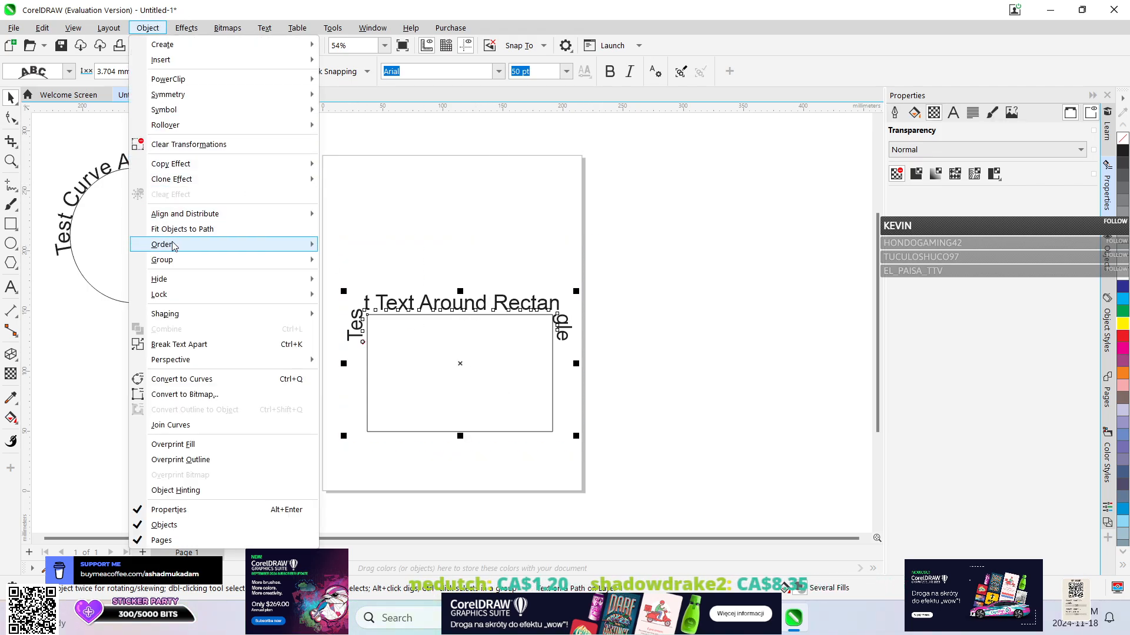
mouse_move(171, 259)
click(342, 261)
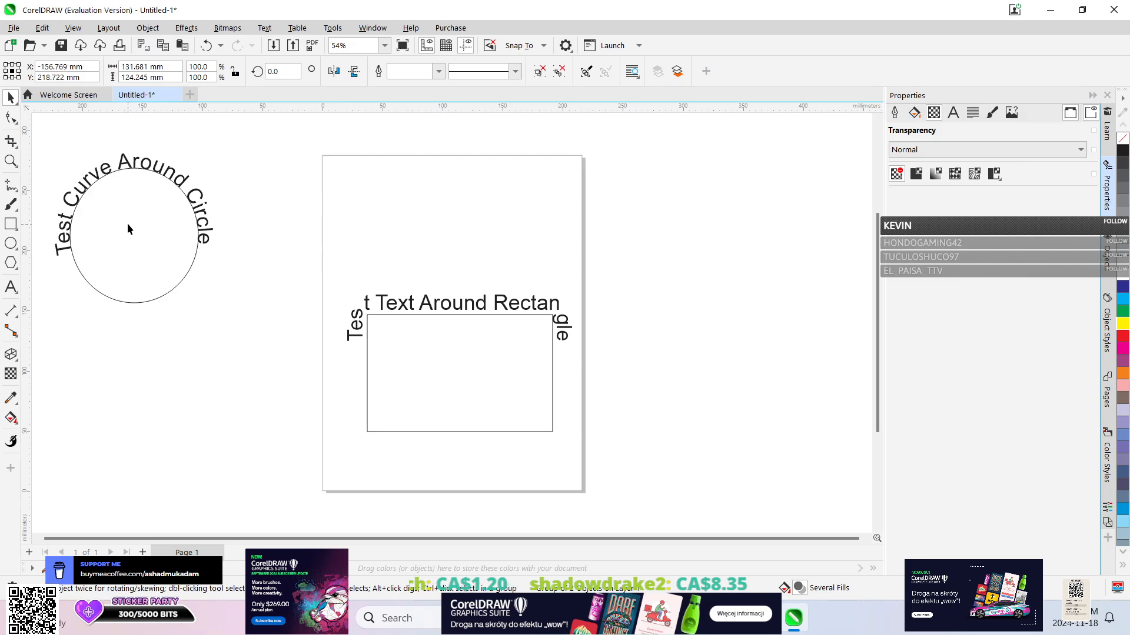
Move the circle with its curved text onto the page over the rectangle, and shift both groups upward together.
drag(128, 228, 592, 527)
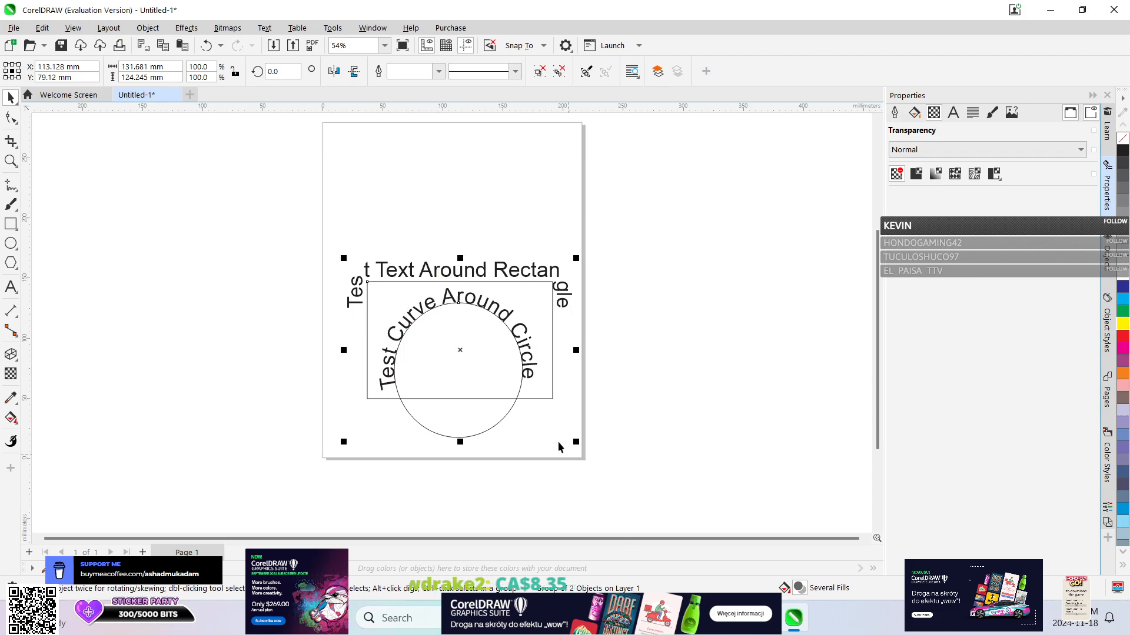
drag(504, 356, 505, 283)
scroll(626, 291, up, 1)
scroll(625, 290, down, 2)
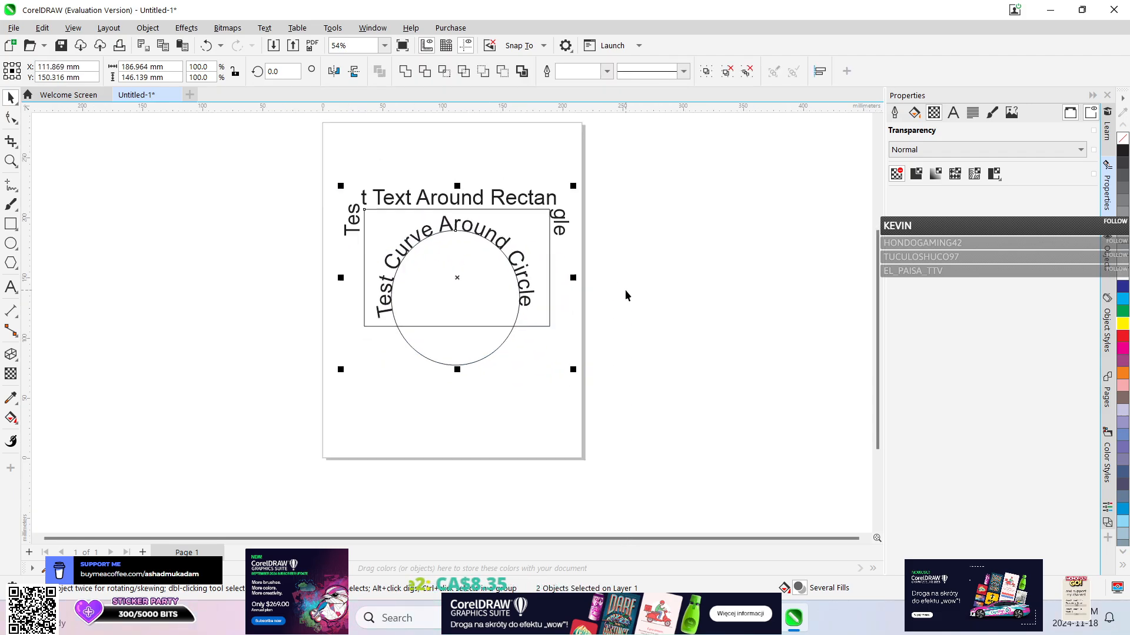
drag(877, 344, 875, 315)
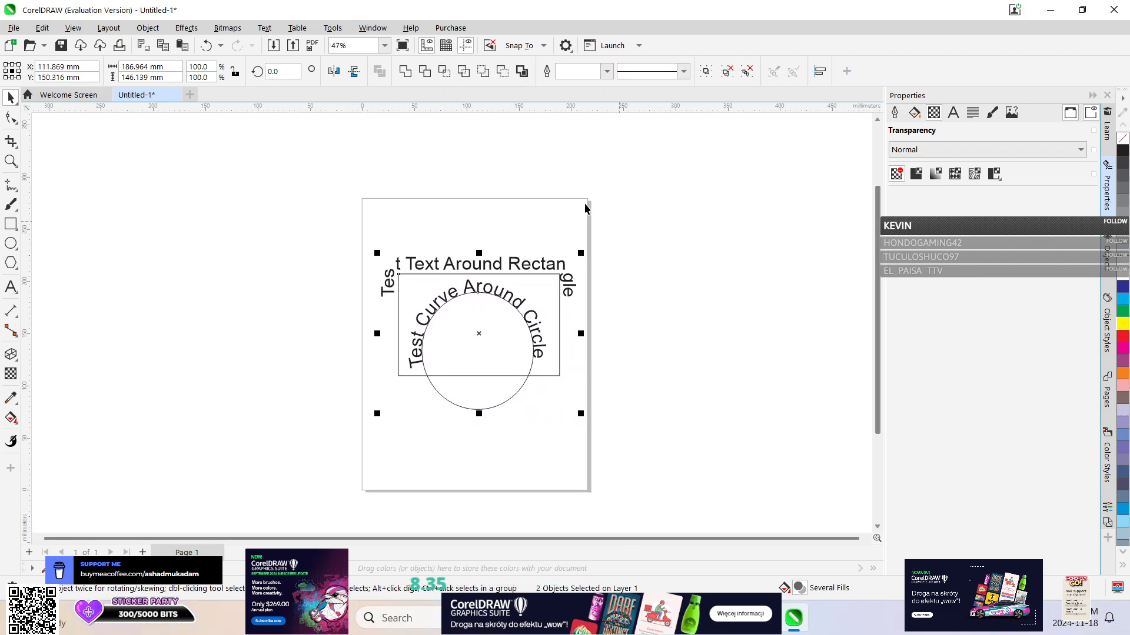
Group the circle and rectangle designs together and reposition the combined group slightly left and down on the page.
click(227, 28)
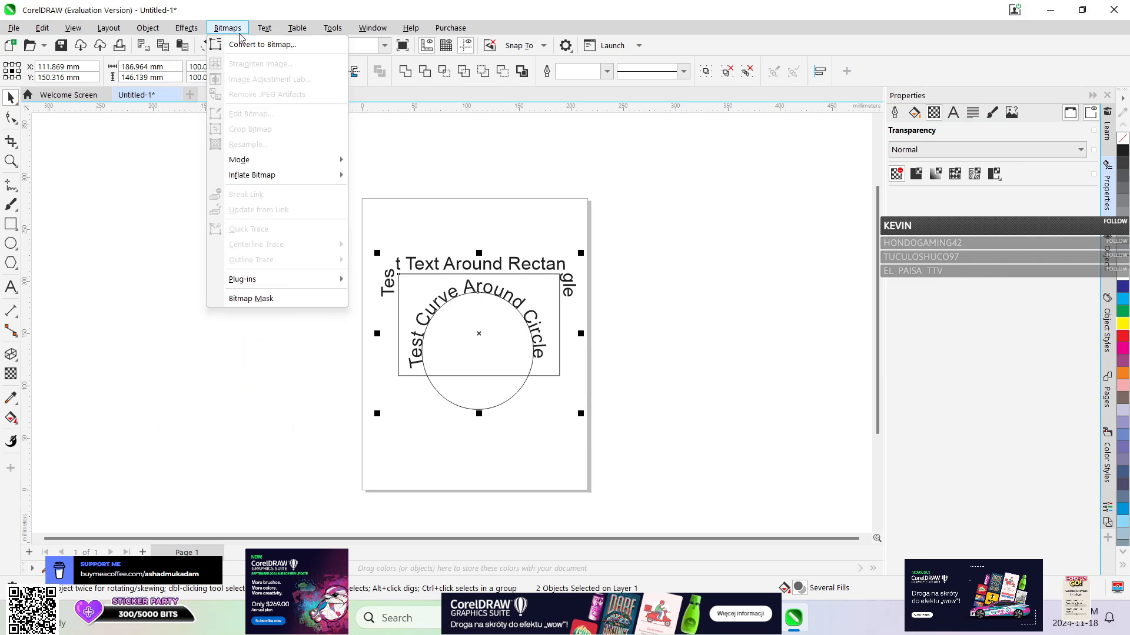
mouse_move(264, 30)
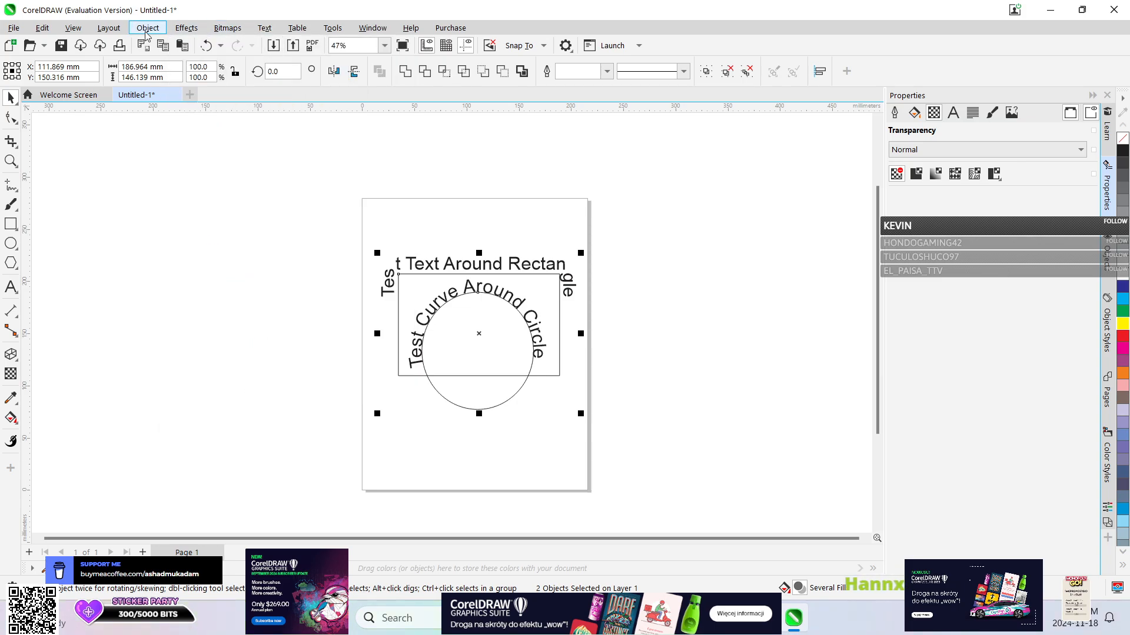
mouse_move(148, 28)
mouse_move(199, 266)
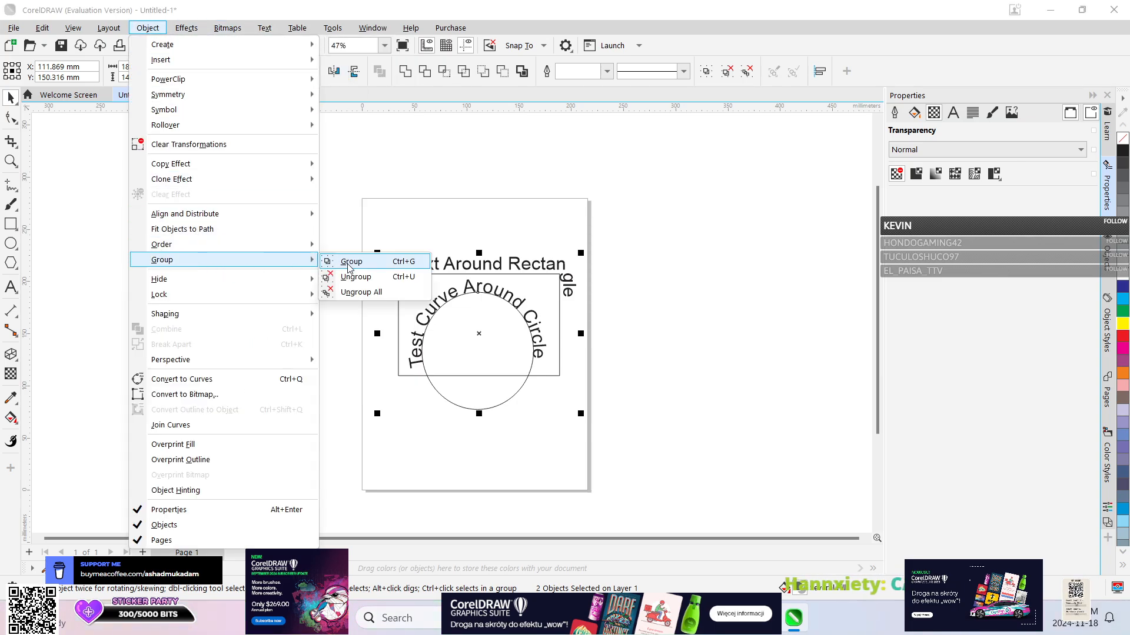
click(348, 263)
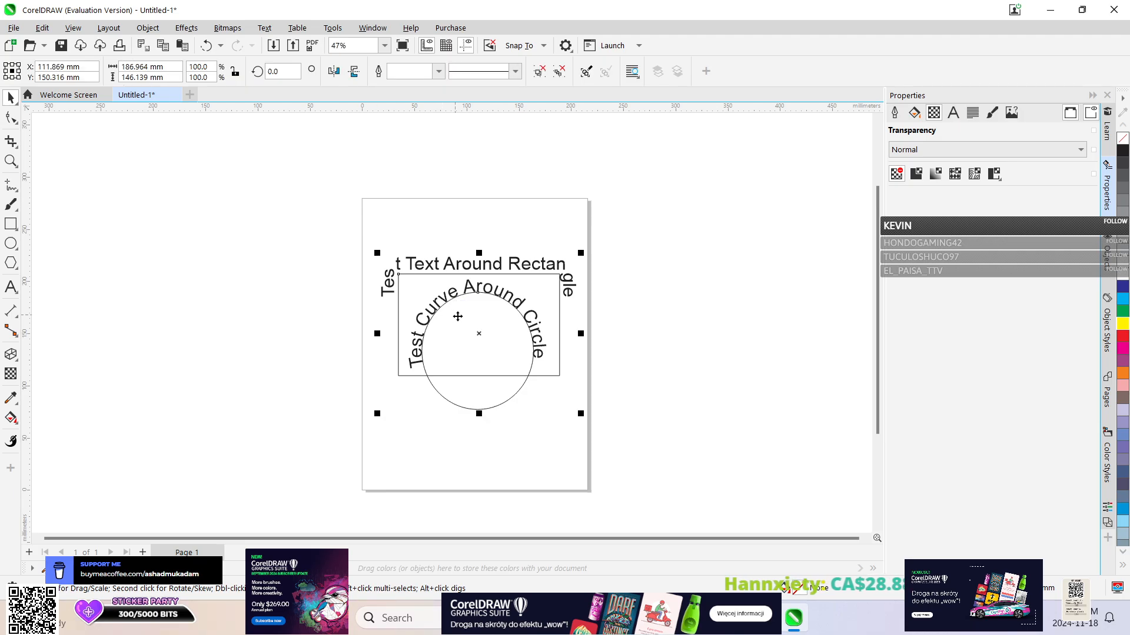
mouse_move(458, 316)
mouse_down()
mouse_move(336, 253)
mouse_move(357, 298)
mouse_move(471, 326)
mouse_move(451, 303)
mouse_up()
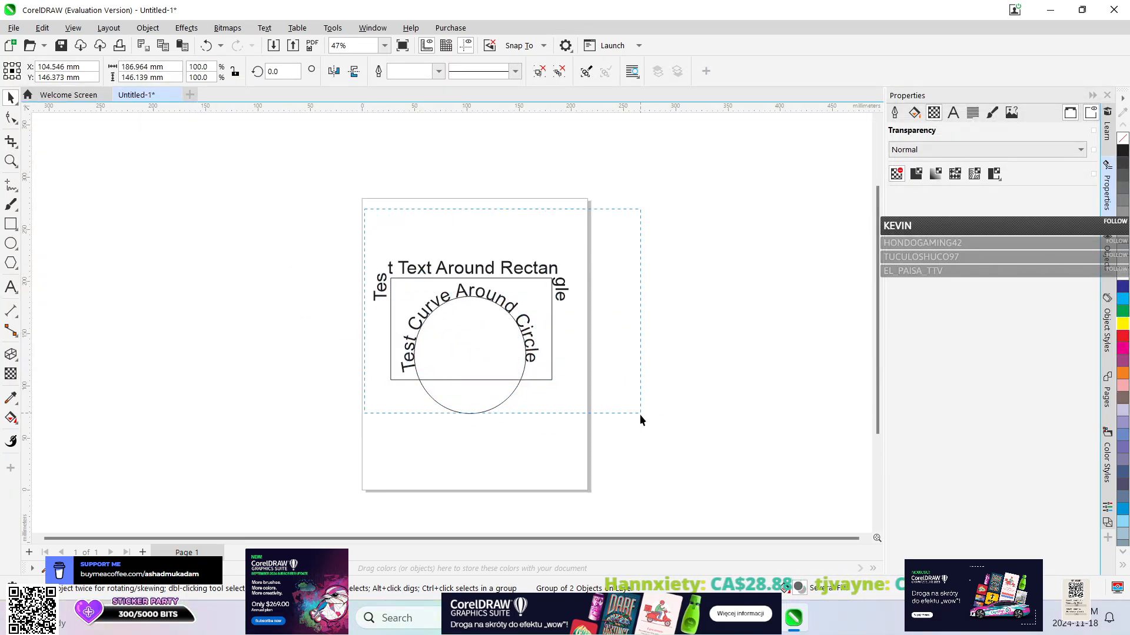
Ungroup all nested groups in the combined circle and rectangle design.
click(141, 28)
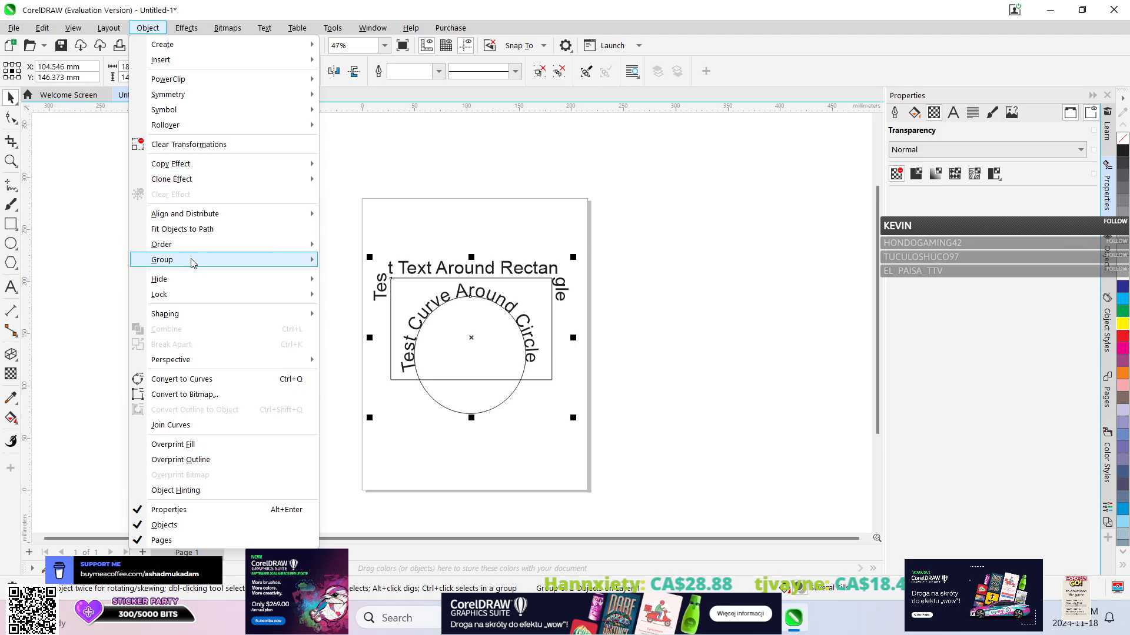
mouse_move(191, 260)
click(377, 292)
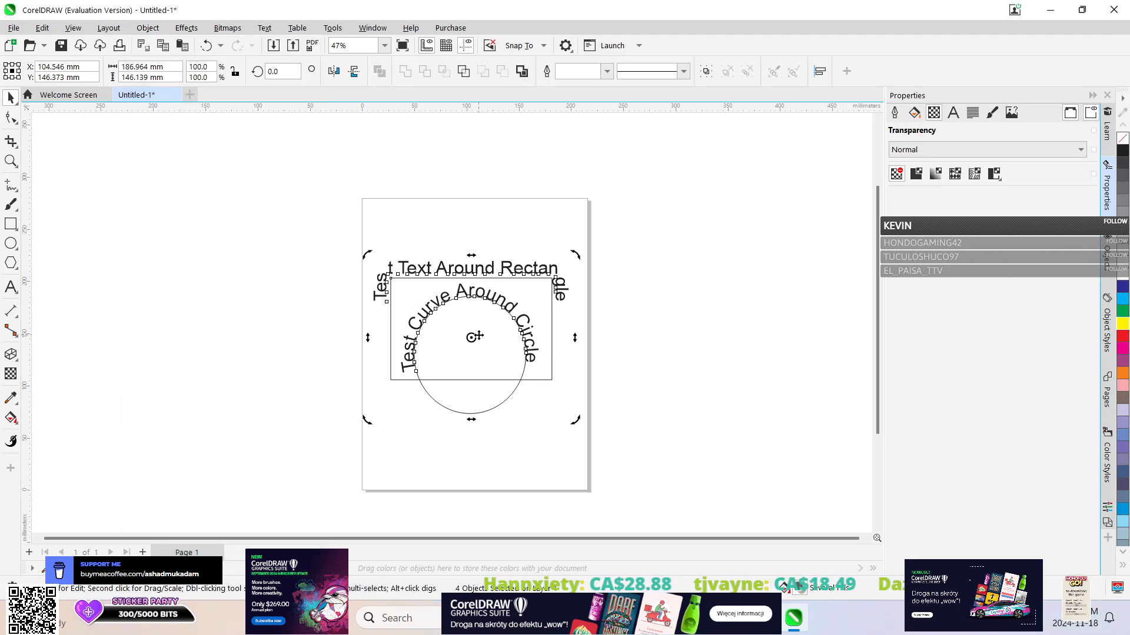
Separate the two designs, moving the circle with its text to the page's lower edge and the rectangle with its text toward the upper edge.
click(497, 210)
drag(470, 340, 475, 443)
click(470, 295)
drag(470, 295, 471, 252)
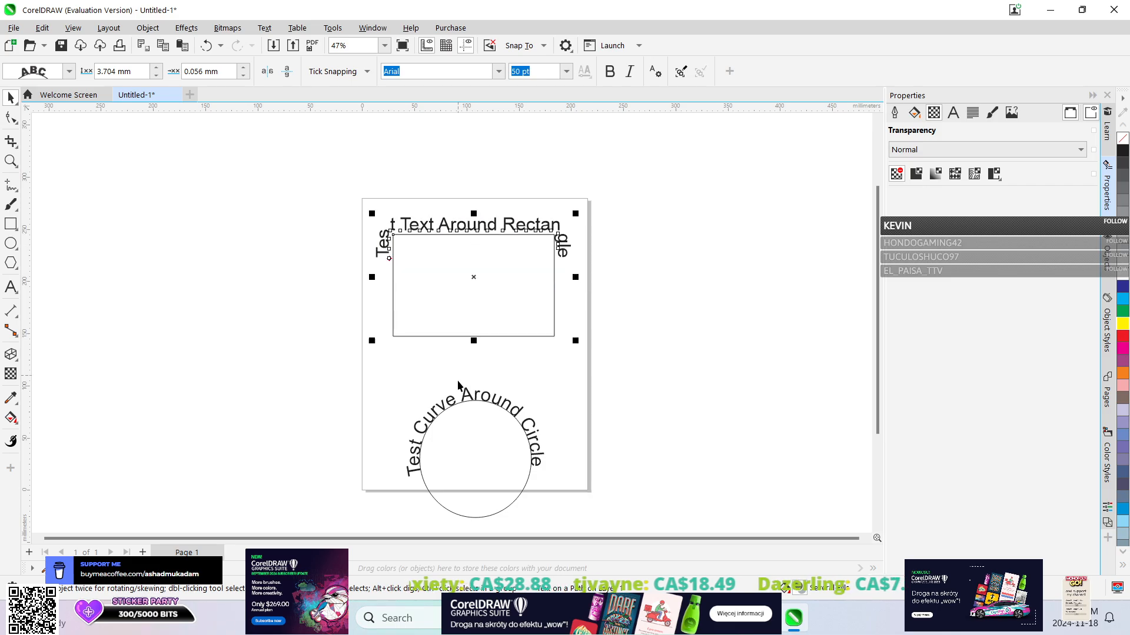
click(459, 289)
click(148, 27)
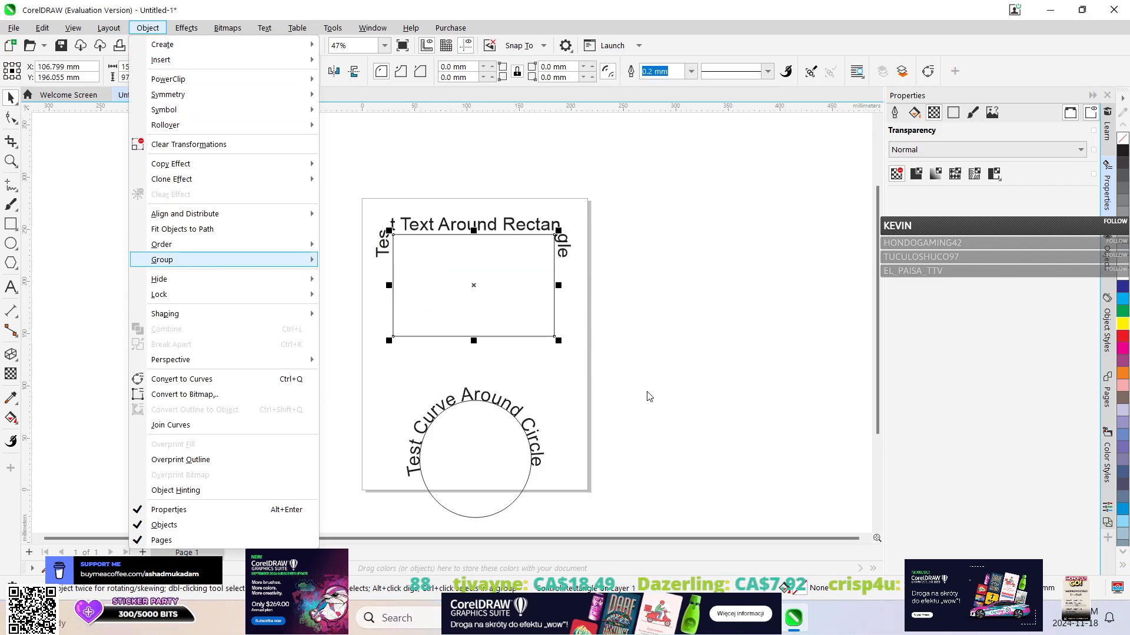
click(346, 192)
drag(592, 360, 592, 360)
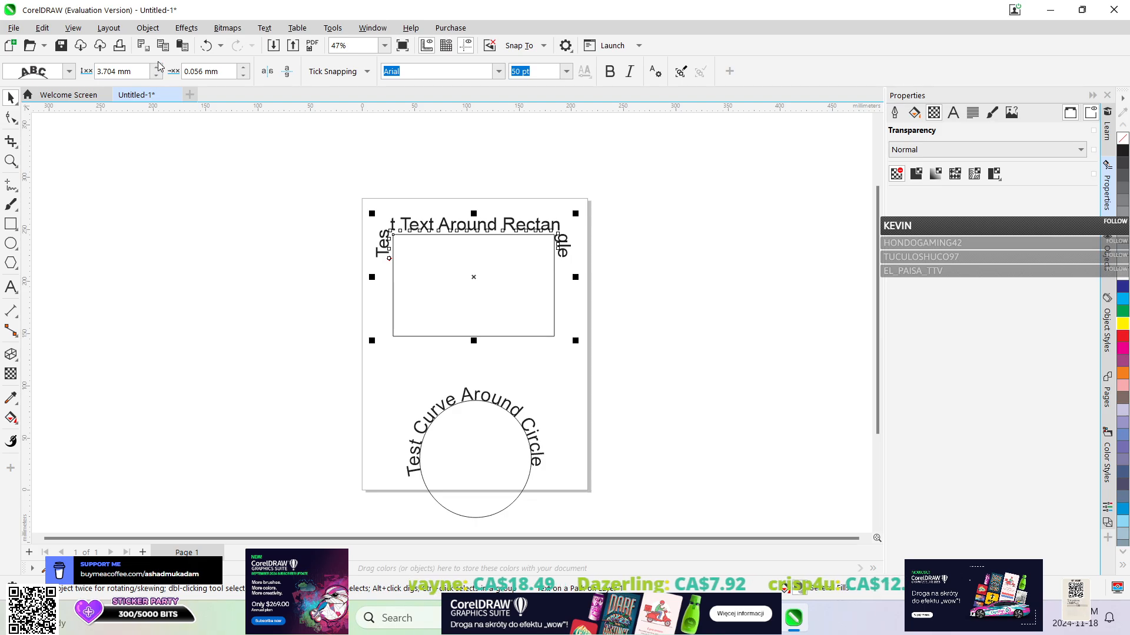
click(148, 28)
click(703, 337)
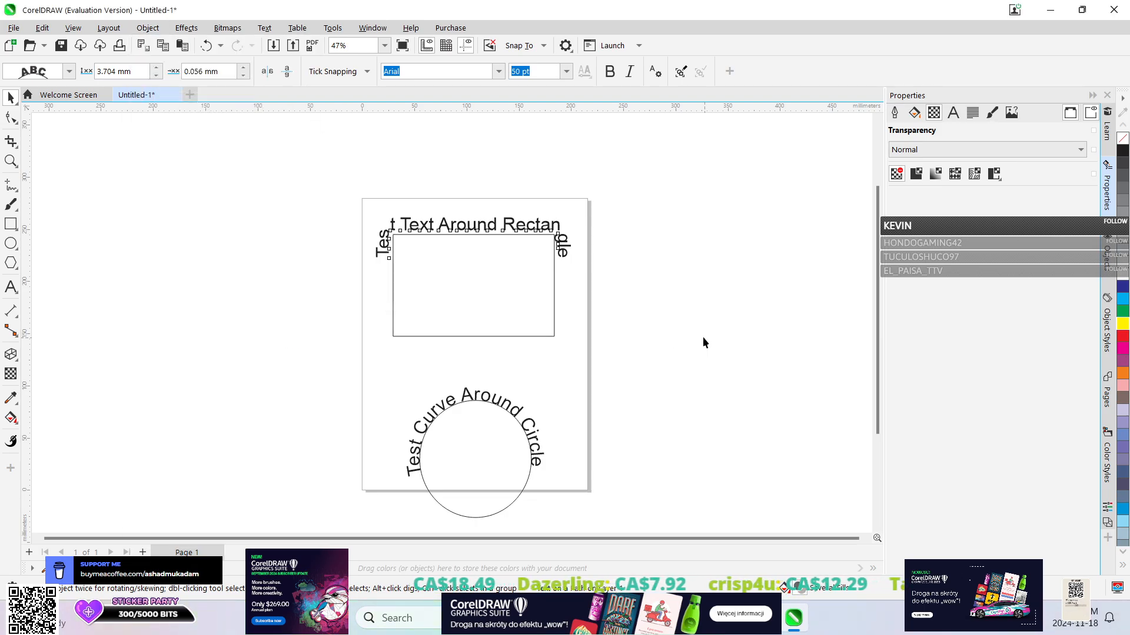
Reposition the rectangle and its path text so the text sits farther outside the rectangle's upper edge.
click(478, 223)
drag(477, 224, 433, 286)
click(438, 218)
click(429, 220)
click(451, 313)
click(451, 311)
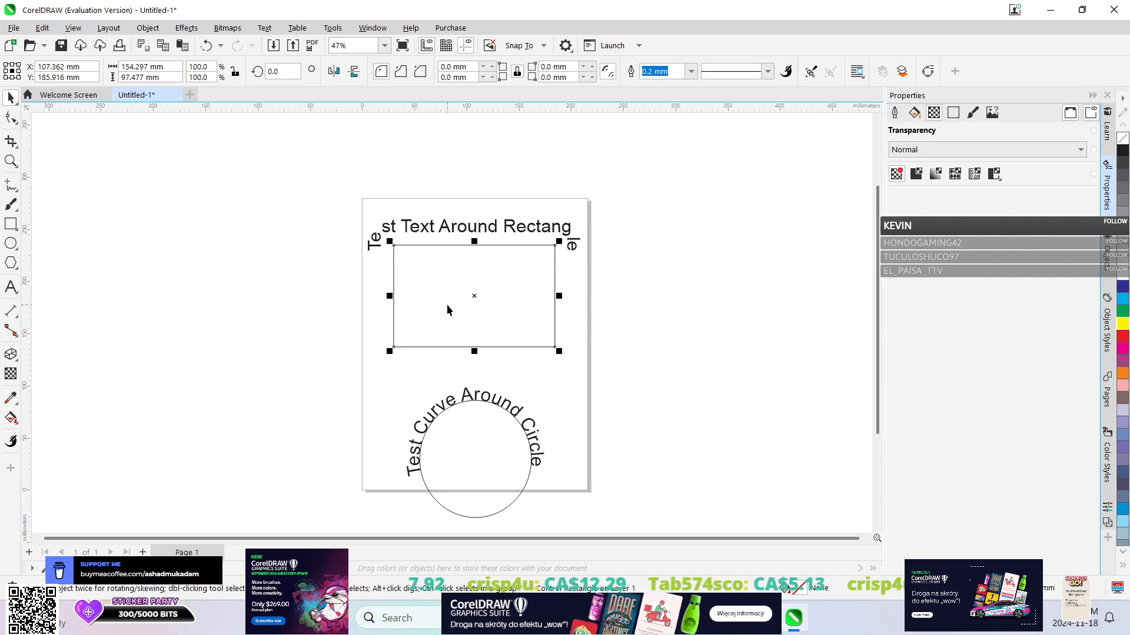
click(402, 304)
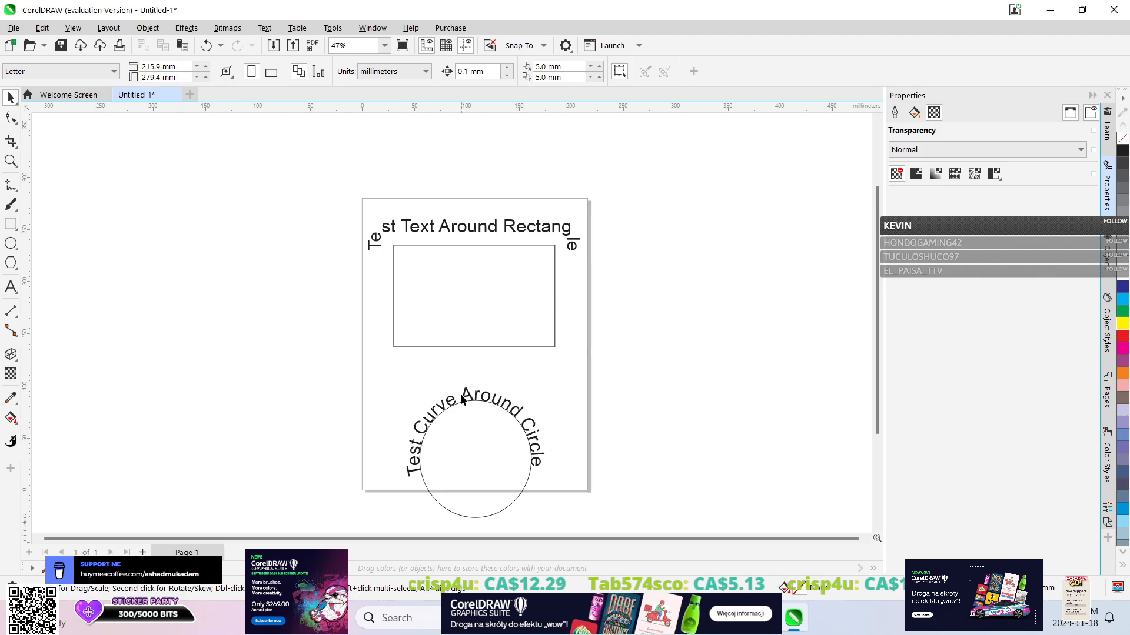
click(465, 411)
click(140, 30)
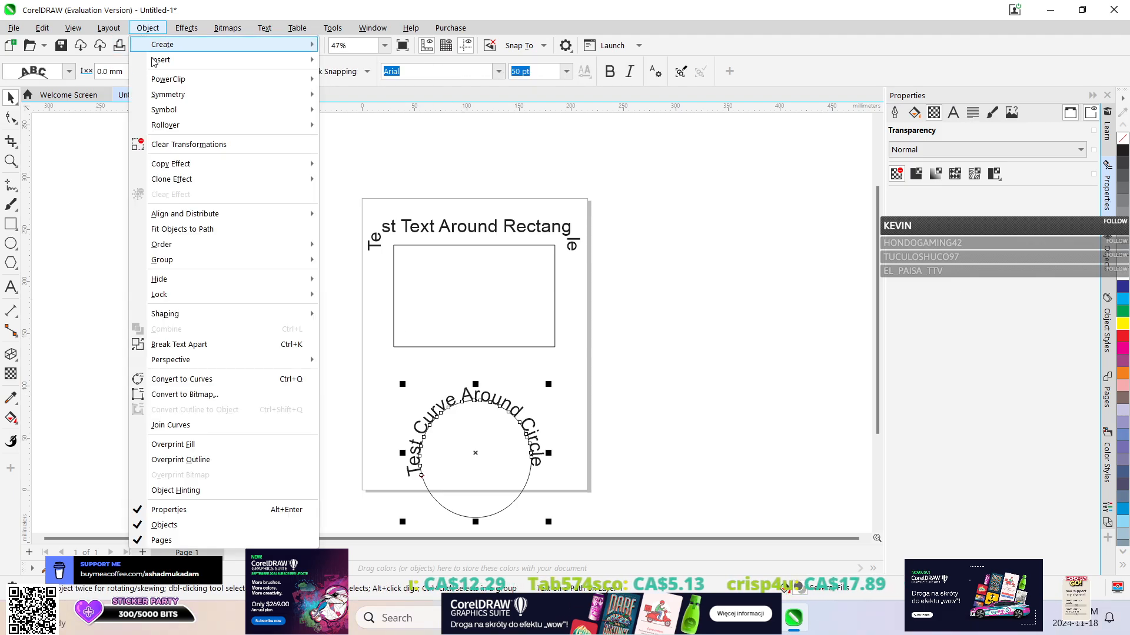
mouse_move(176, 262)
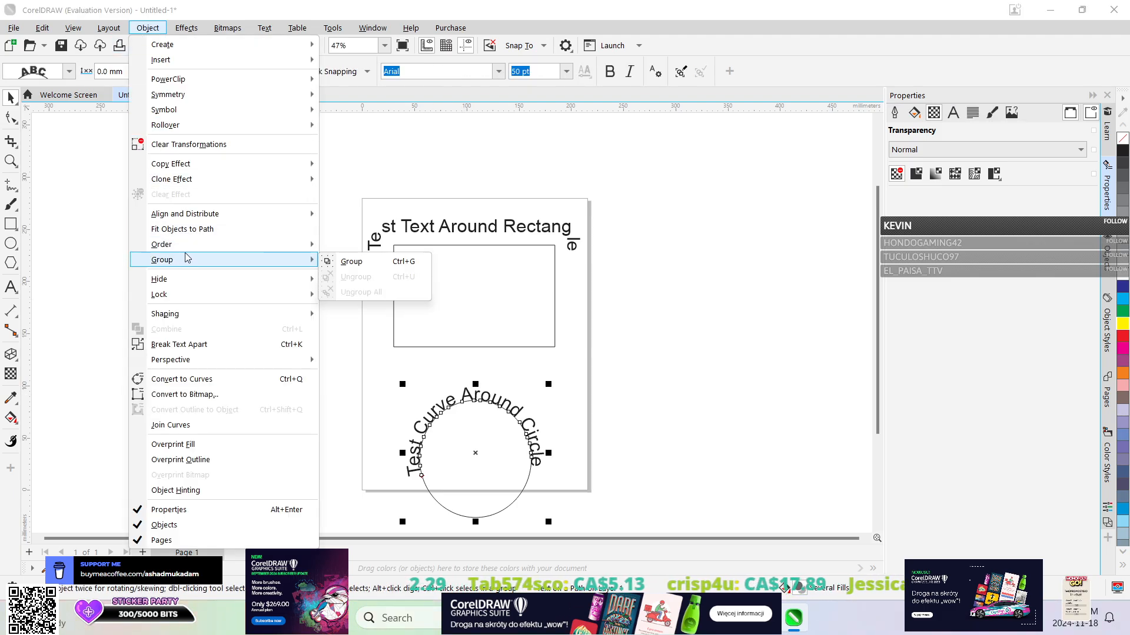
click(64, 192)
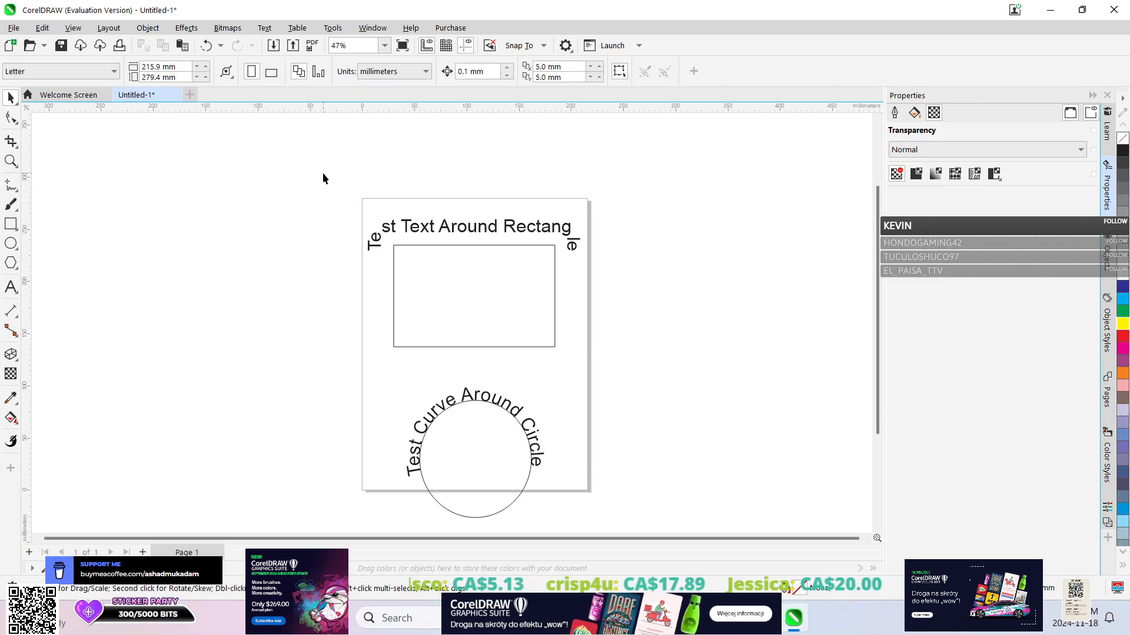
Delete the rectangle, the circle and both path texts from the page.
drag(322, 172, 626, 477)
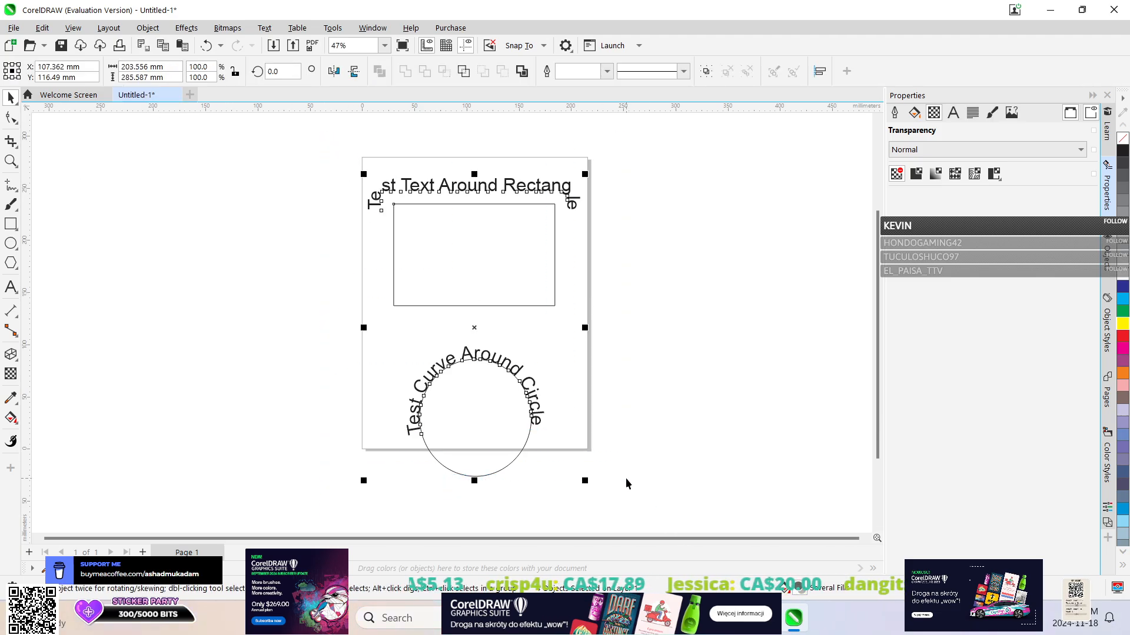
key(Delete)
Draw an ellipse about 111 mm wide and 103 mm high near the middle of the page.
scroll(604, 437, up, 1)
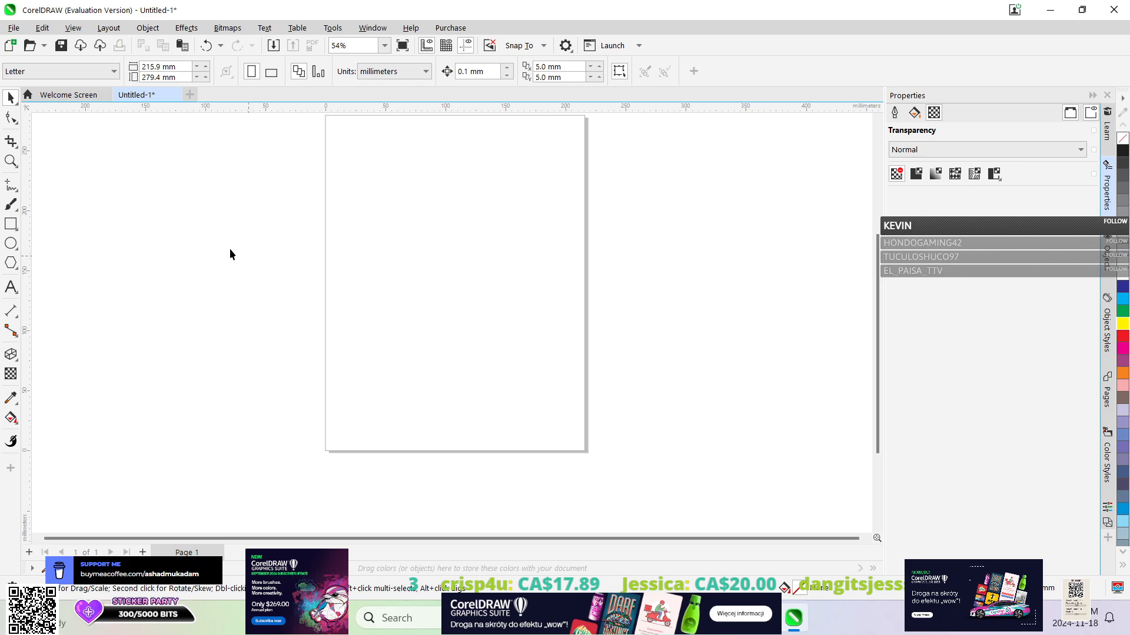
click(10, 243)
drag(377, 236, 509, 358)
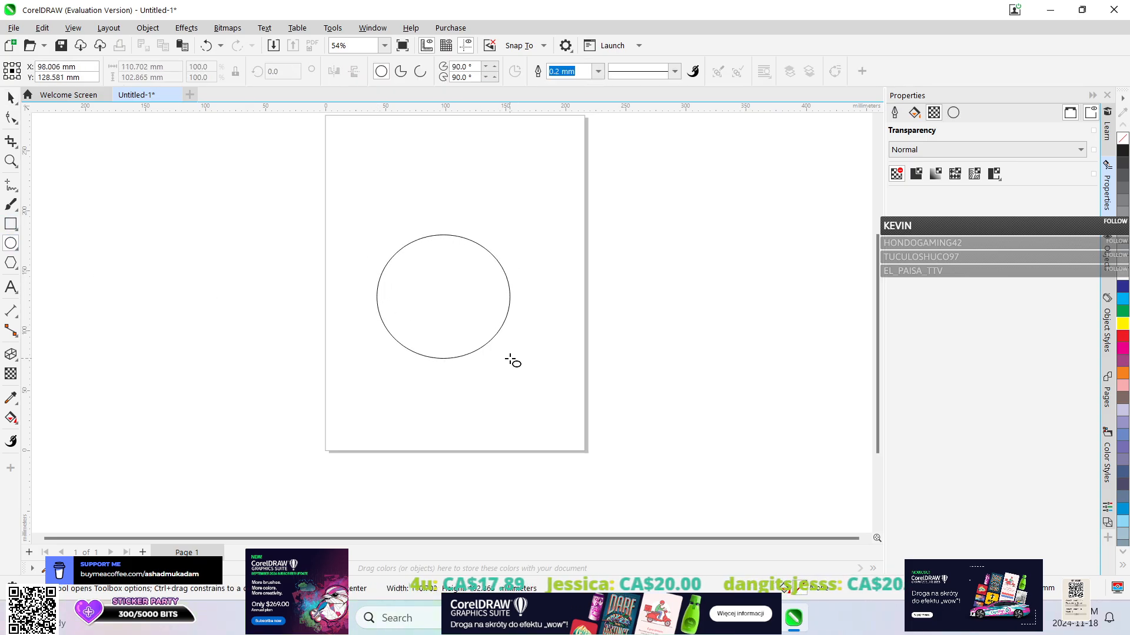
Add a paragraph text frame about 111 × 63 mm above the ellipse containing "Test Around Circle".
click(10, 287)
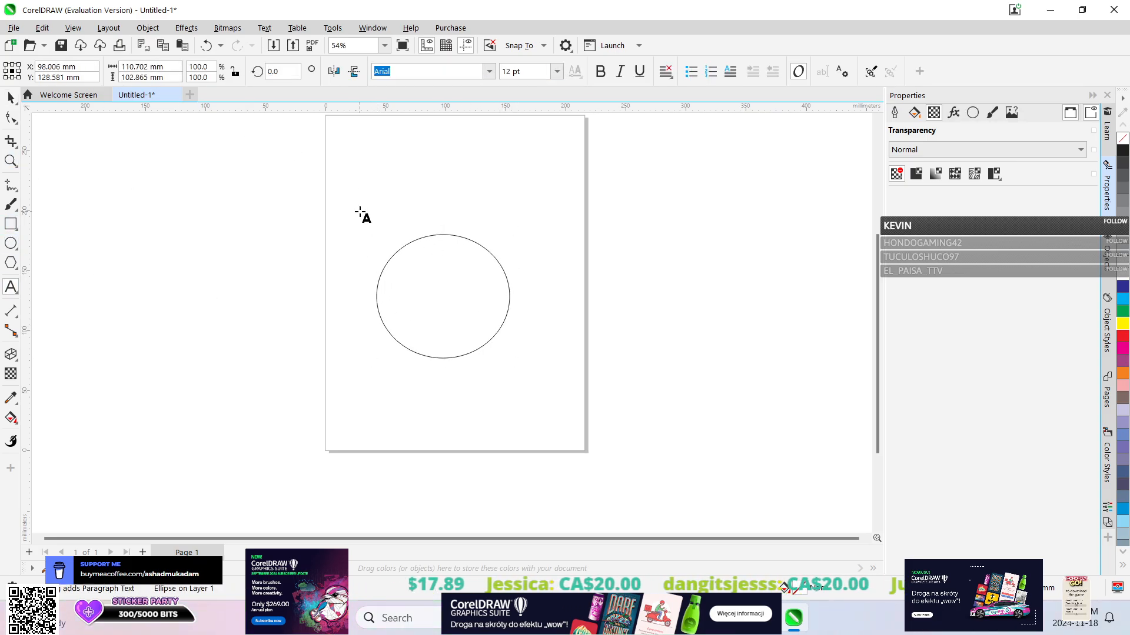
drag(357, 140, 490, 215)
text(Test)
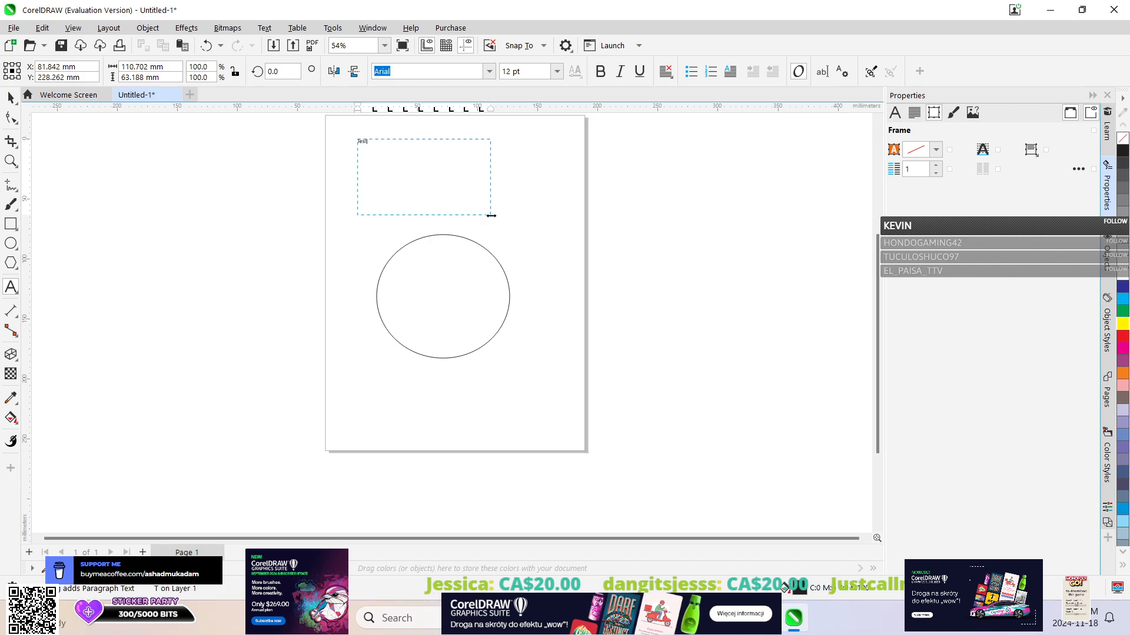
text( Around Circle)
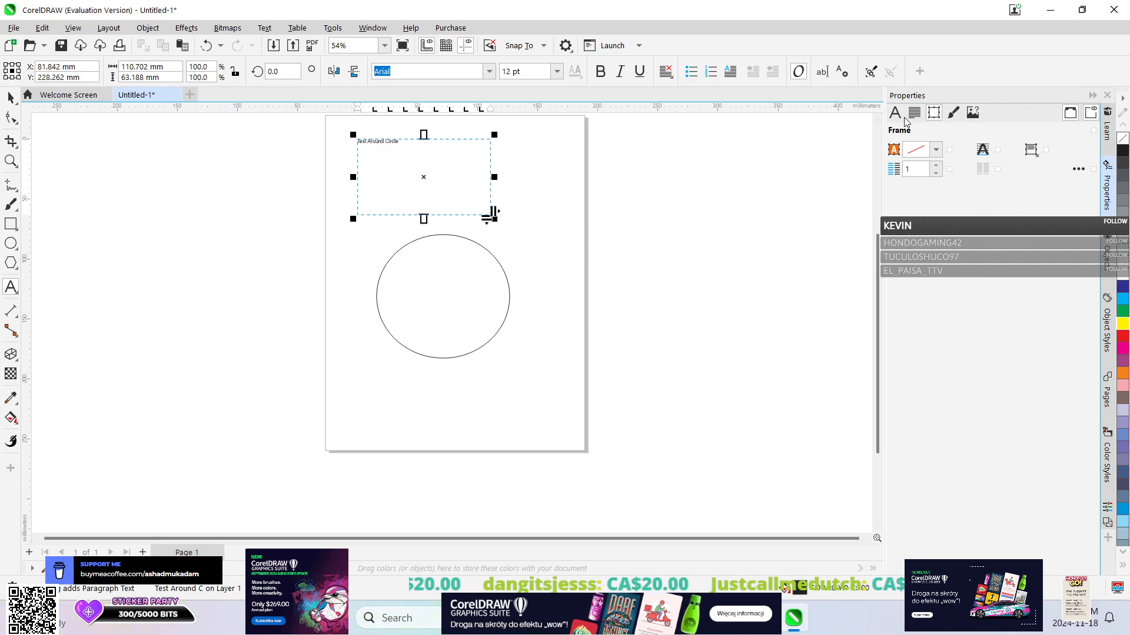
Set the font size of all the "Test Around Circle" text to 50 pt, after trying 60 pt.
click(895, 112)
double_click(1045, 150)
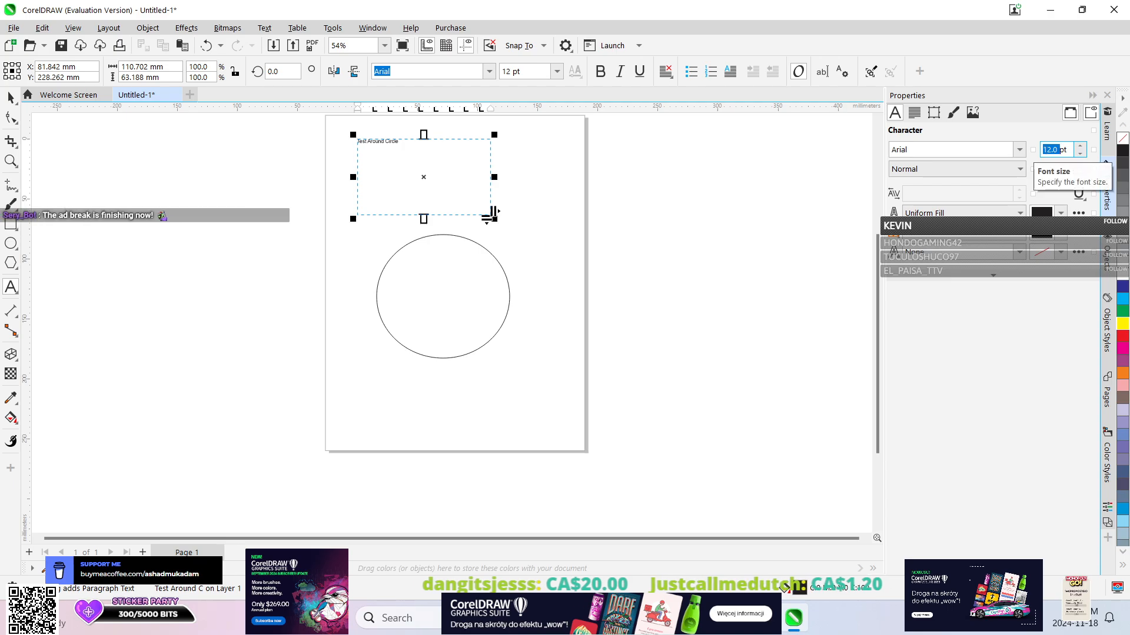
text(60)
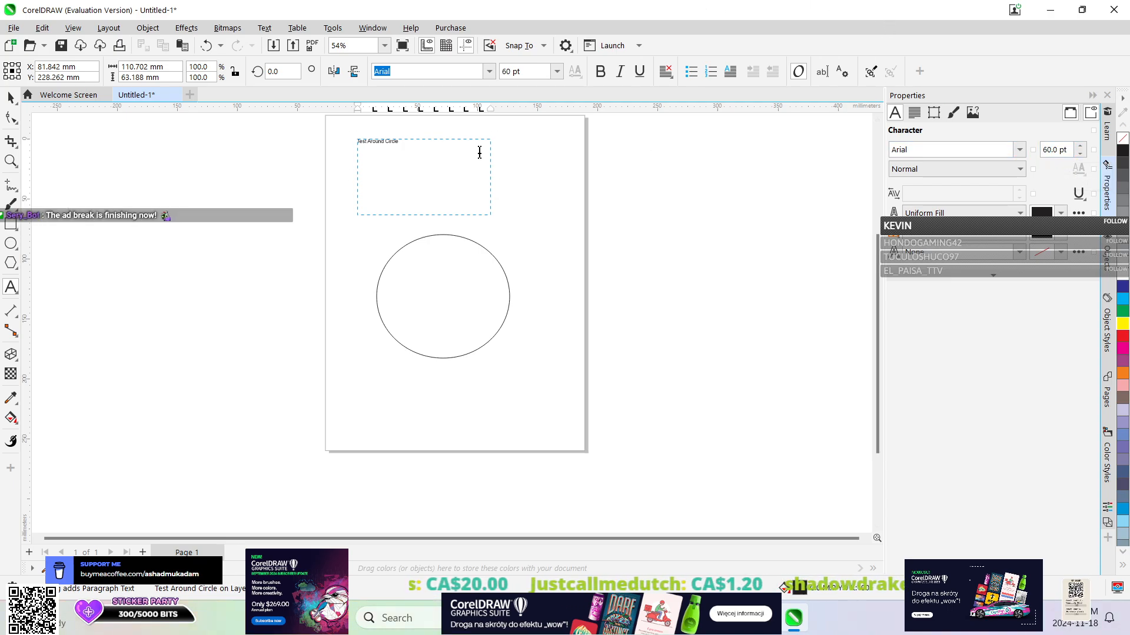
key(ctrl+a)
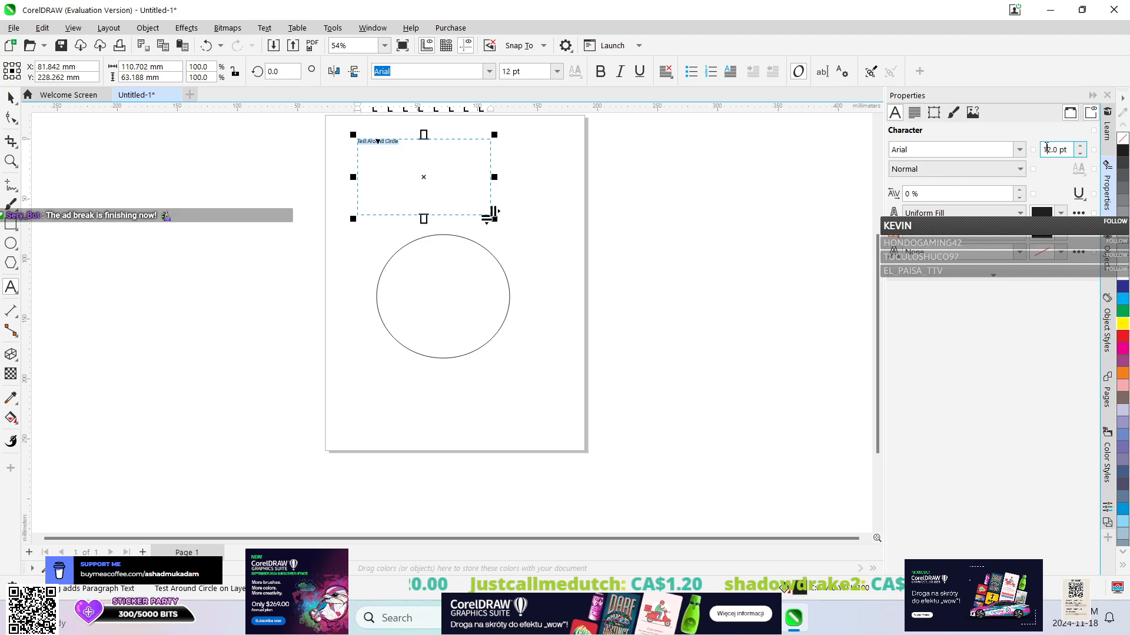
text(60)
key(Return)
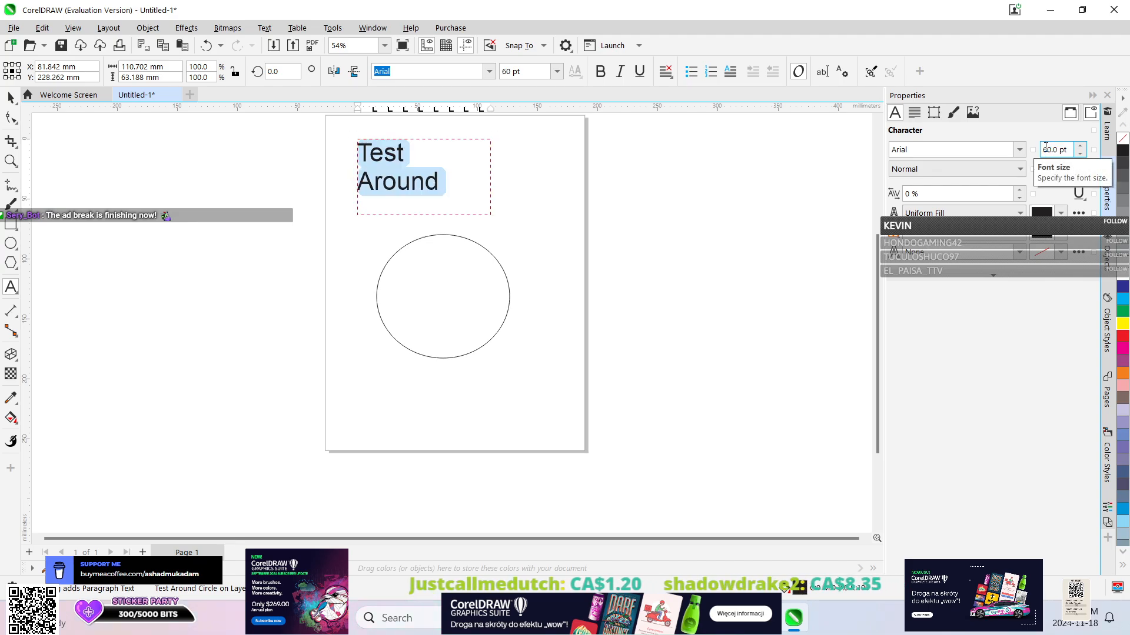
double_click(1056, 149)
text(50)
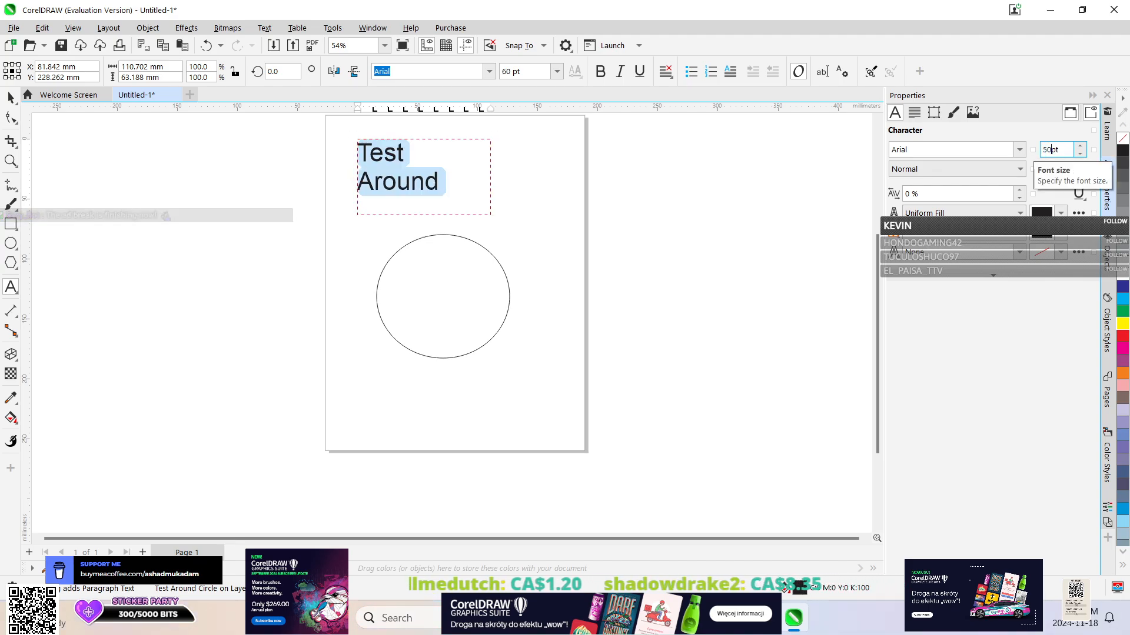
key(Return)
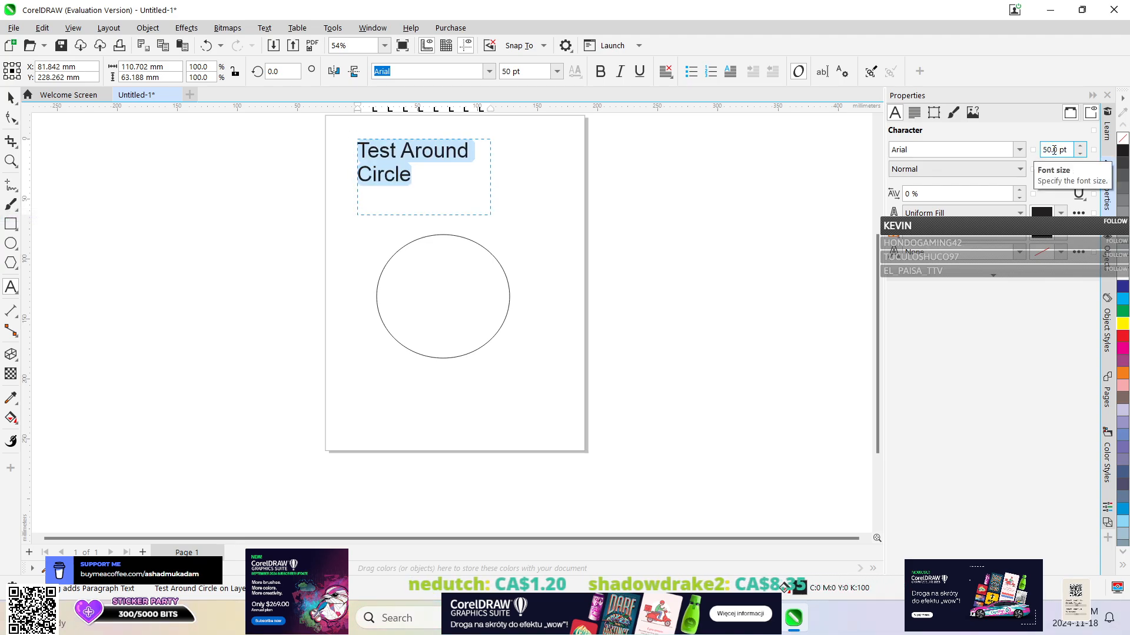
Center the "Test Around Circle" paragraph text horizontally and vertically within its frame.
click(913, 112)
click(955, 152)
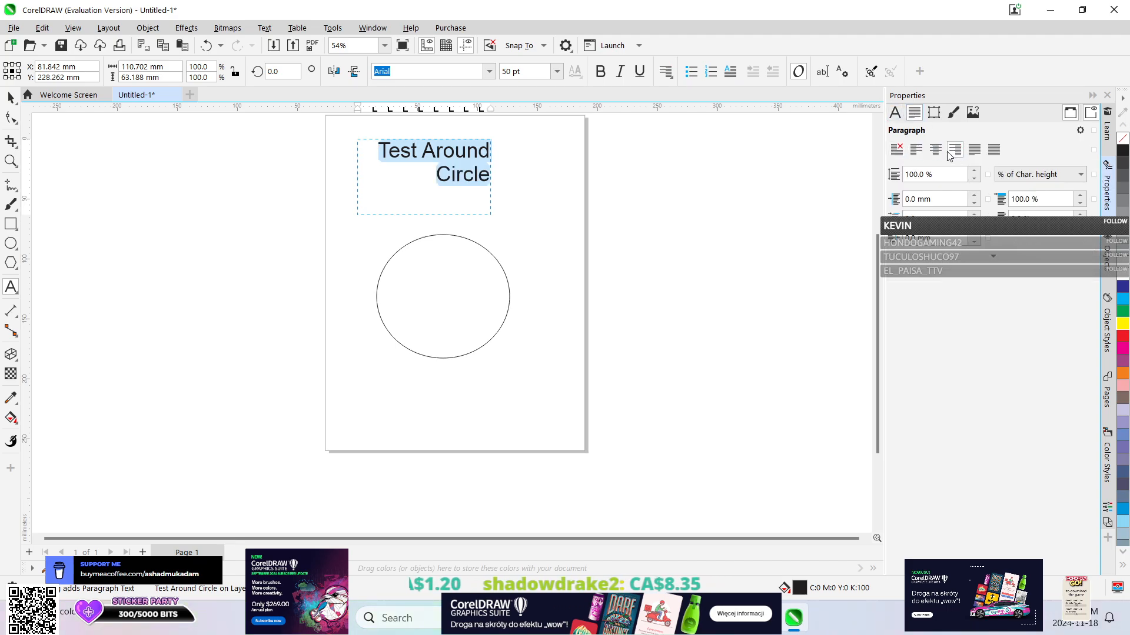
click(936, 151)
click(939, 118)
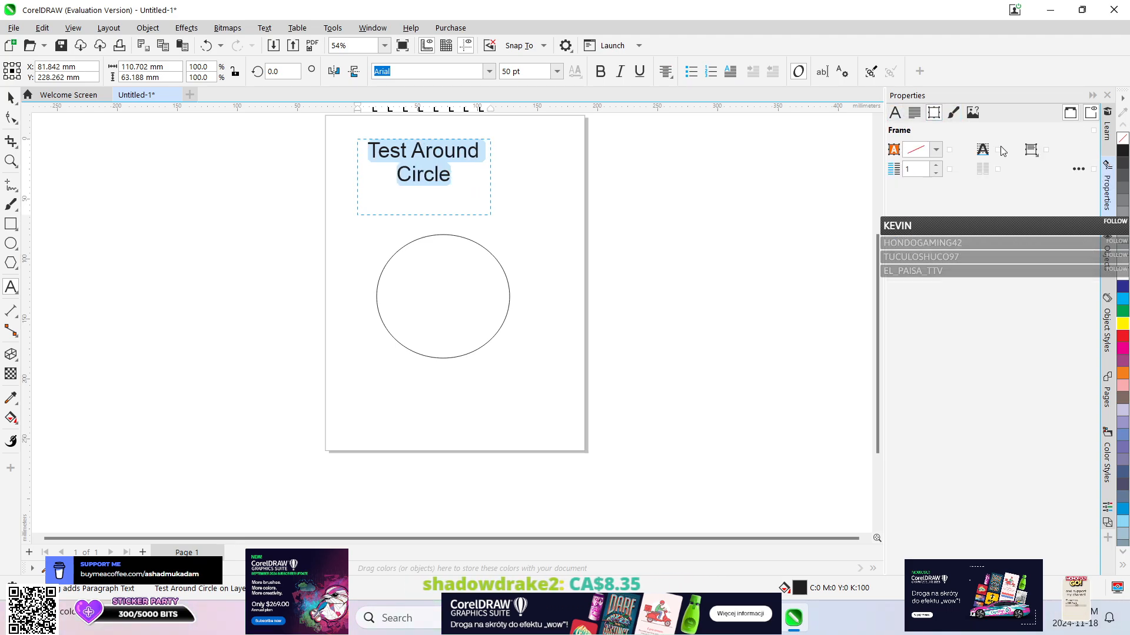
click(1033, 151)
click(1028, 186)
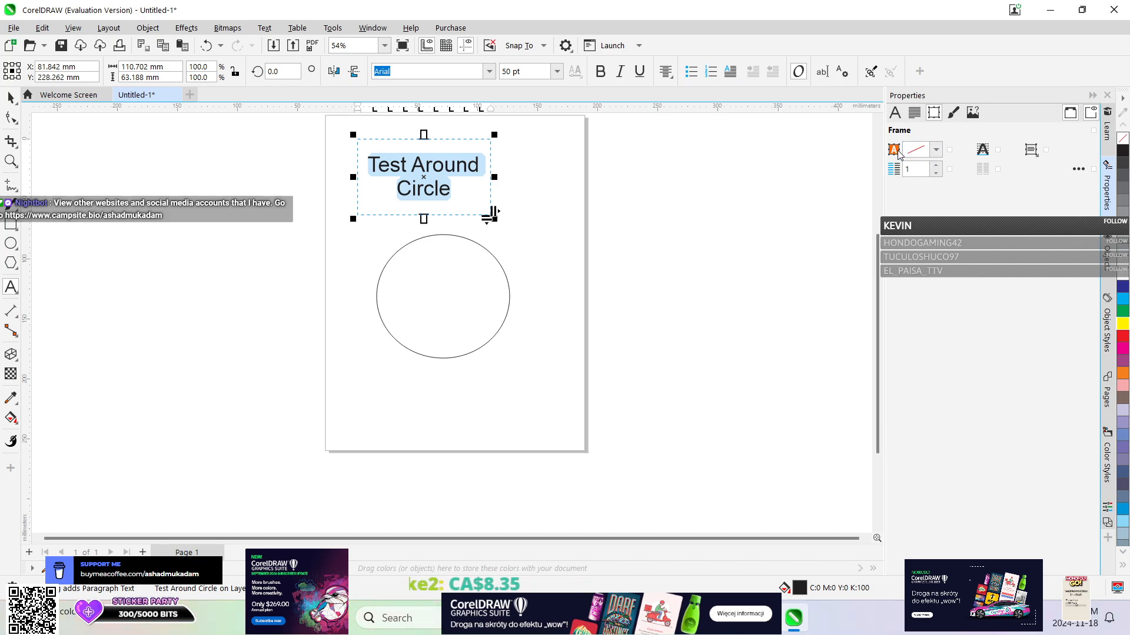
scroll(451, 259, up, 2)
scroll(451, 259, down, 3)
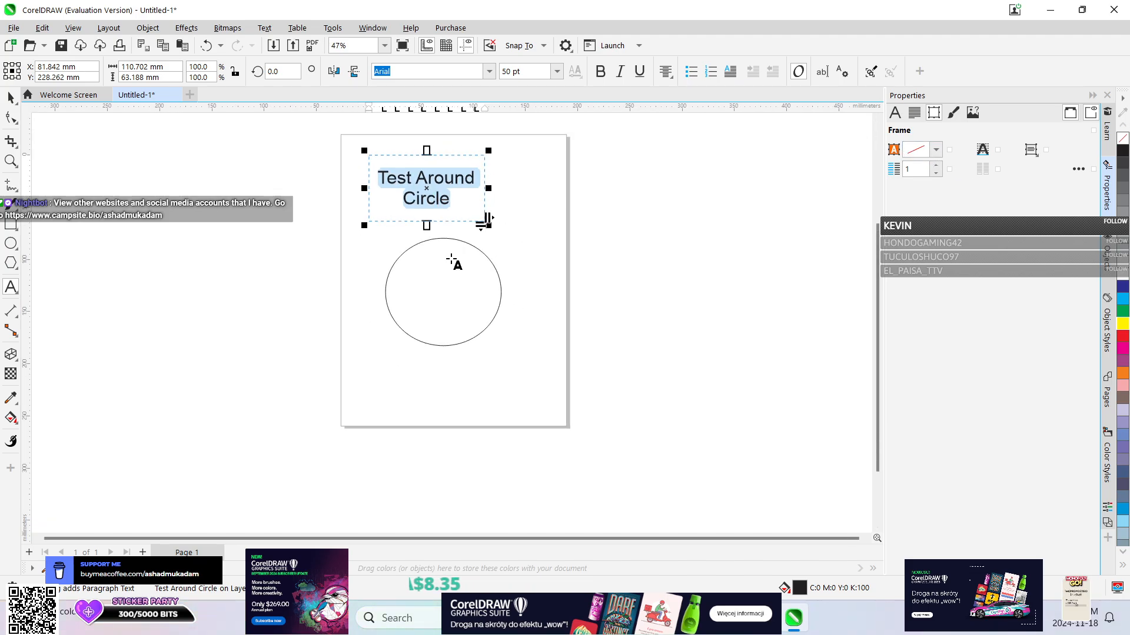
click(894, 112)
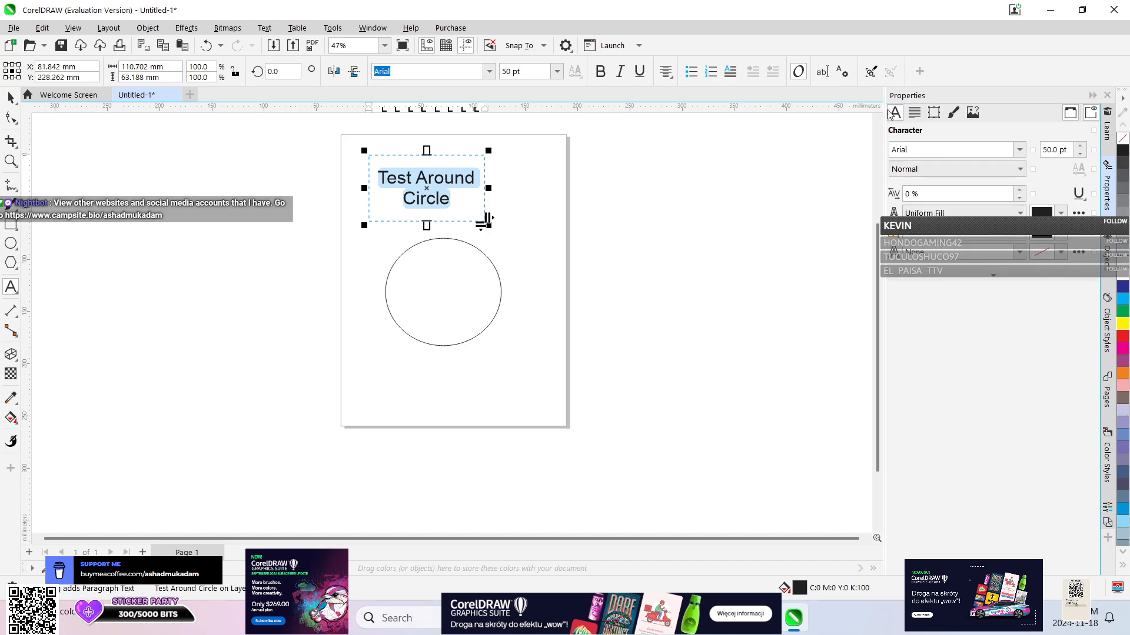
click(187, 28)
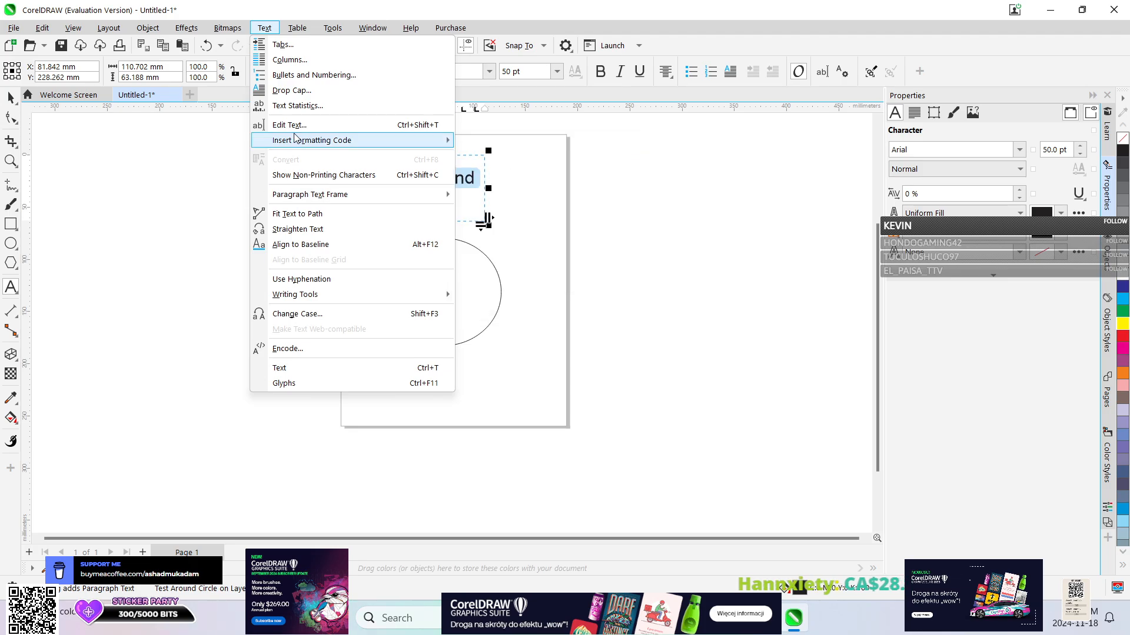
mouse_move(293, 143)
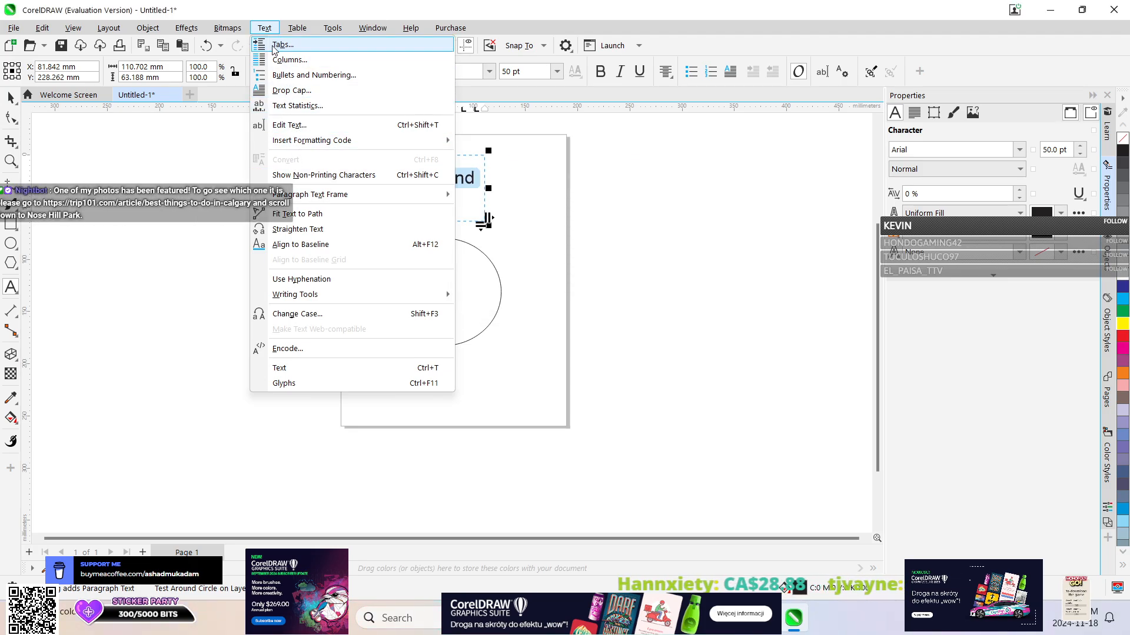
click(637, 195)
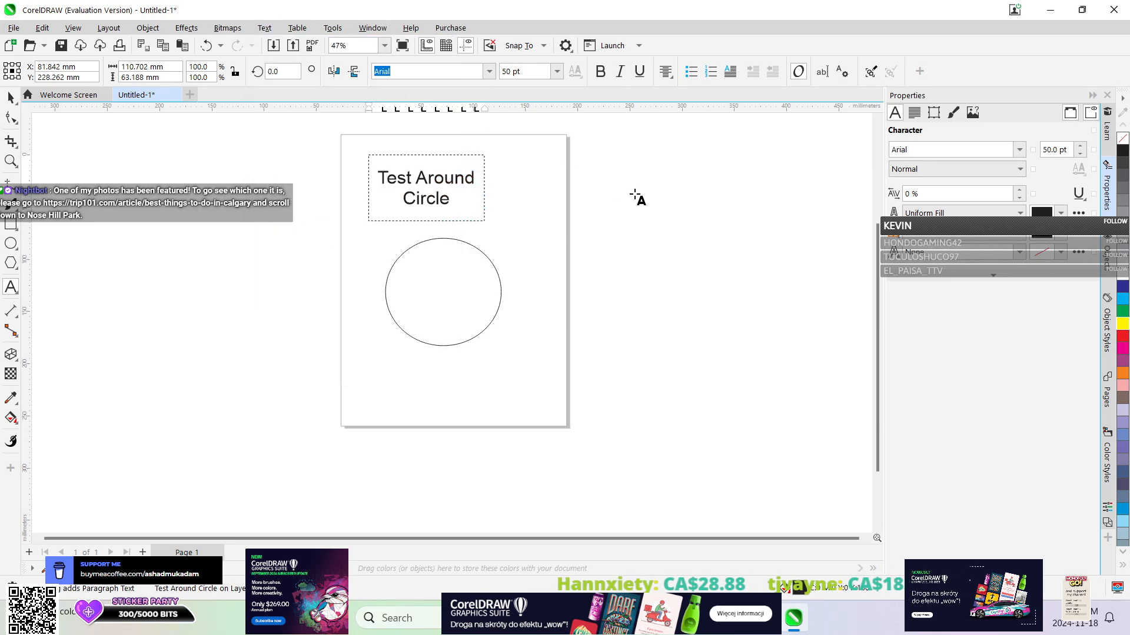
Select the "Test Around Circle" text frame as an object and convert it to artistic text.
click(402, 187)
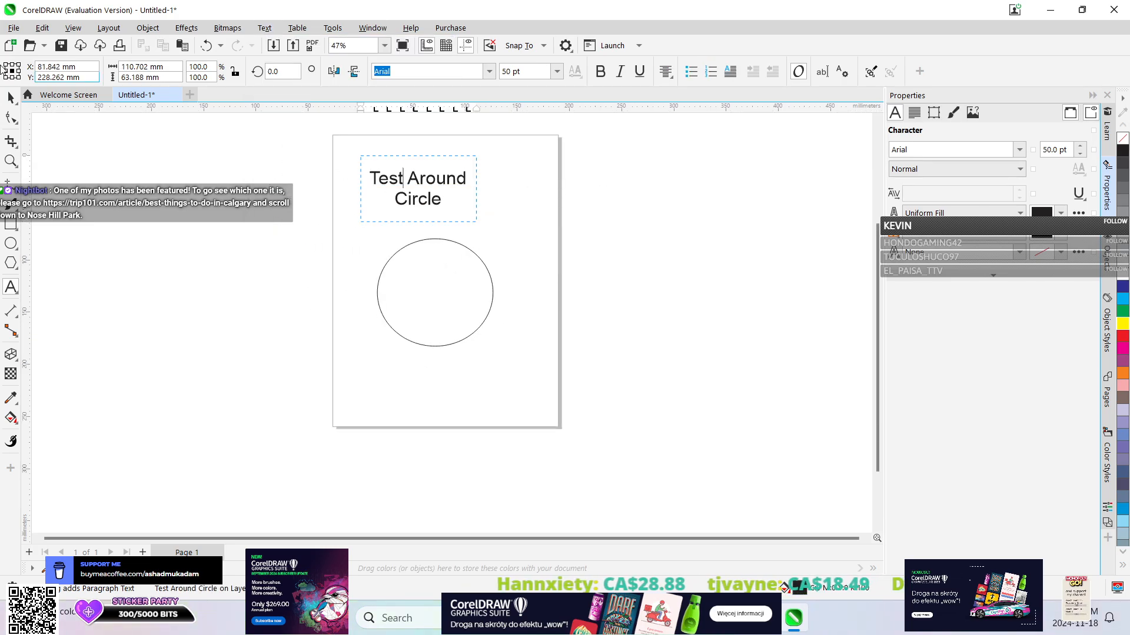
click(10, 95)
click(402, 188)
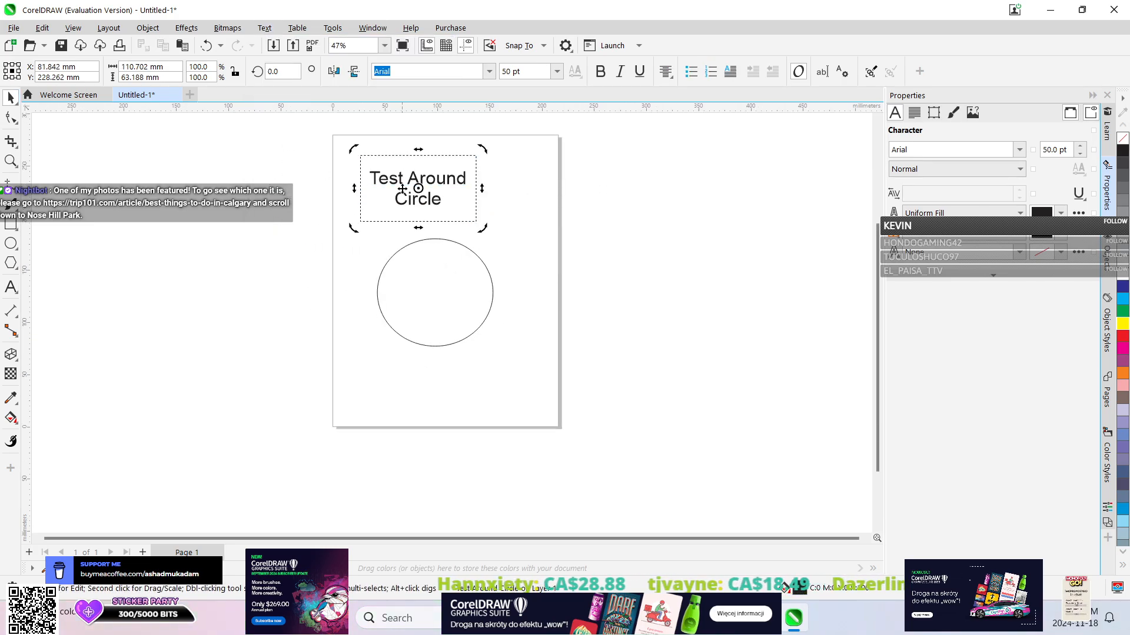
click(474, 219)
click(264, 27)
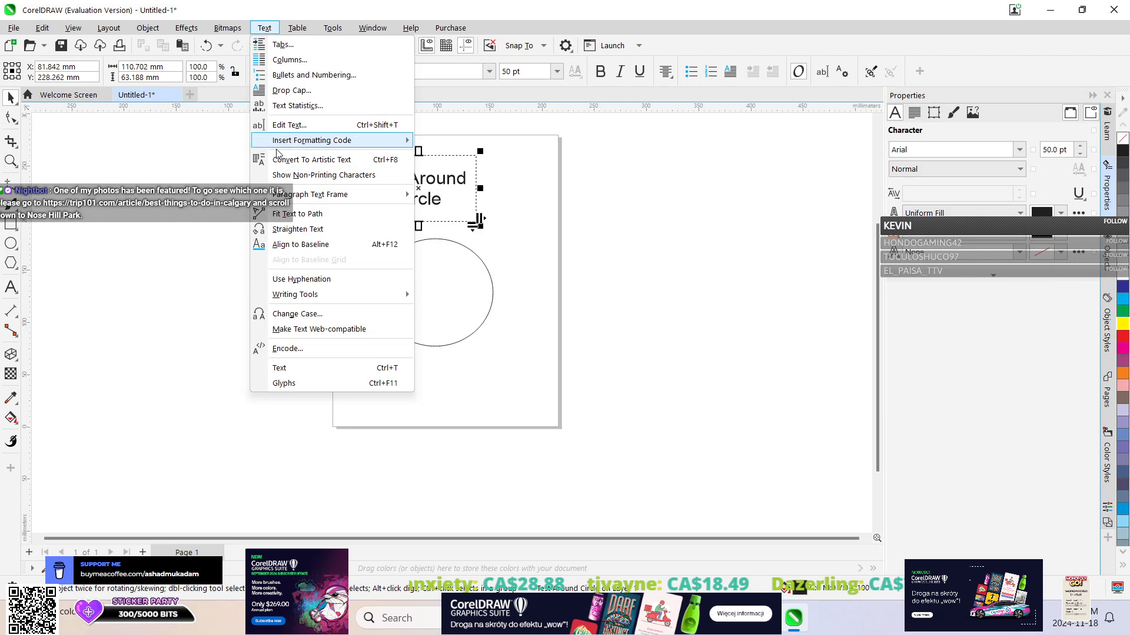
click(278, 167)
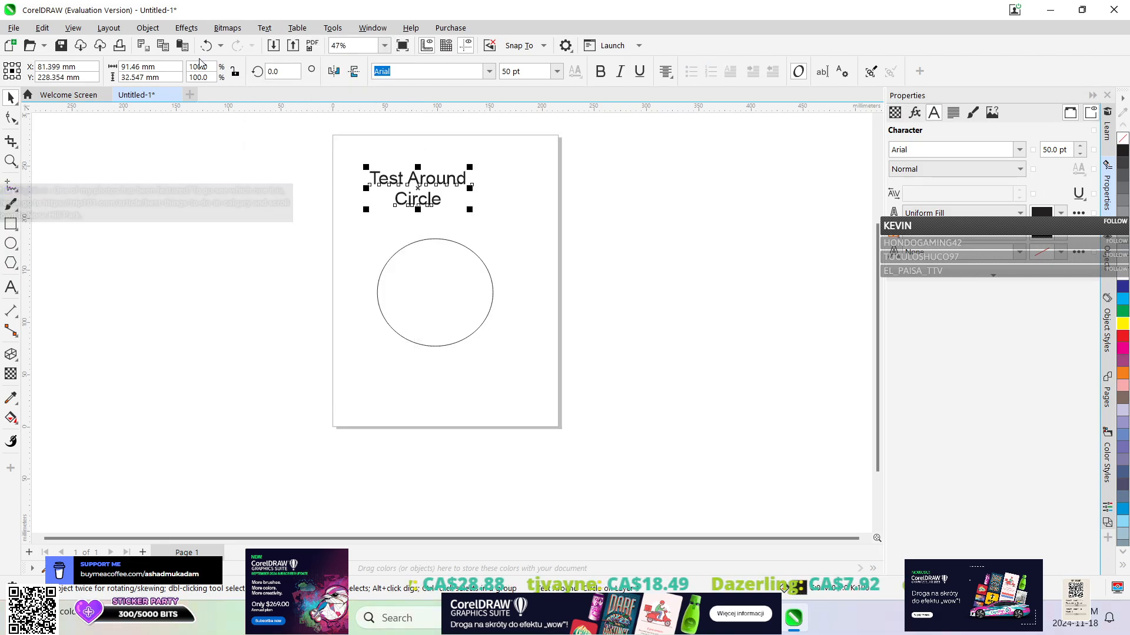
Fit the "Test Around Circle" artistic text along the top of the ellipse and offset it 14 mm outward from the path.
click(264, 28)
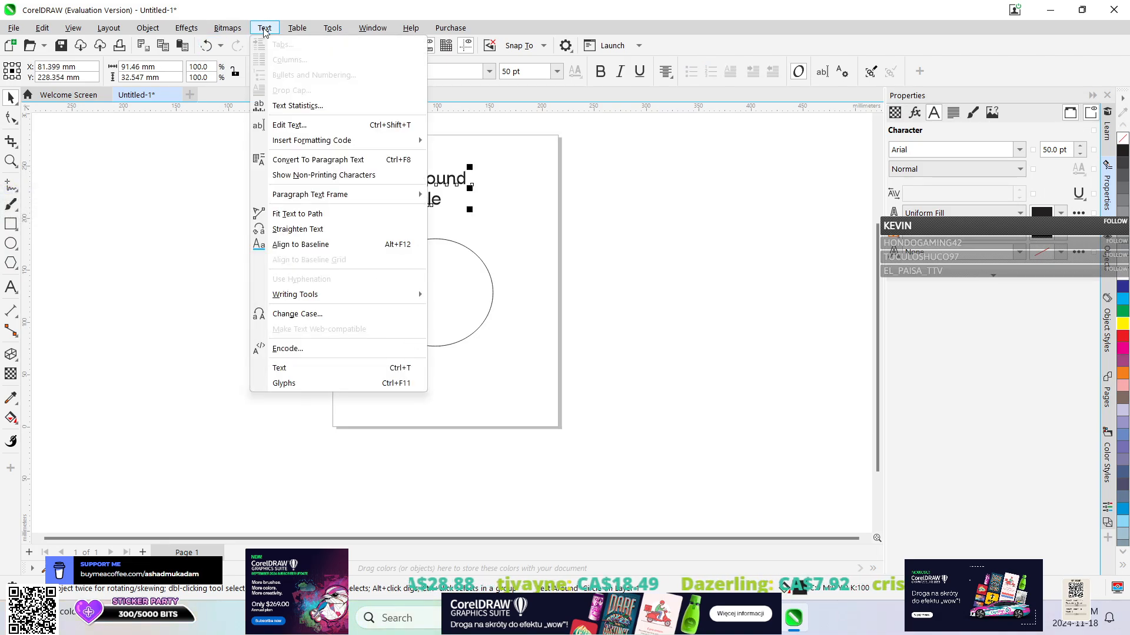
click(294, 215)
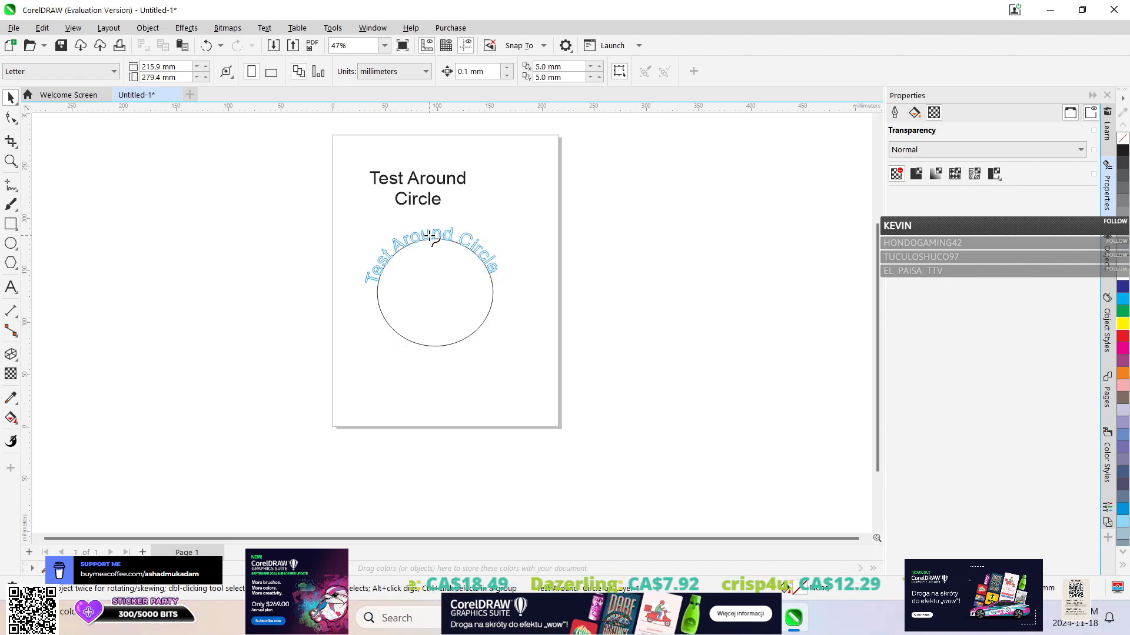
click(432, 237)
click(351, 262)
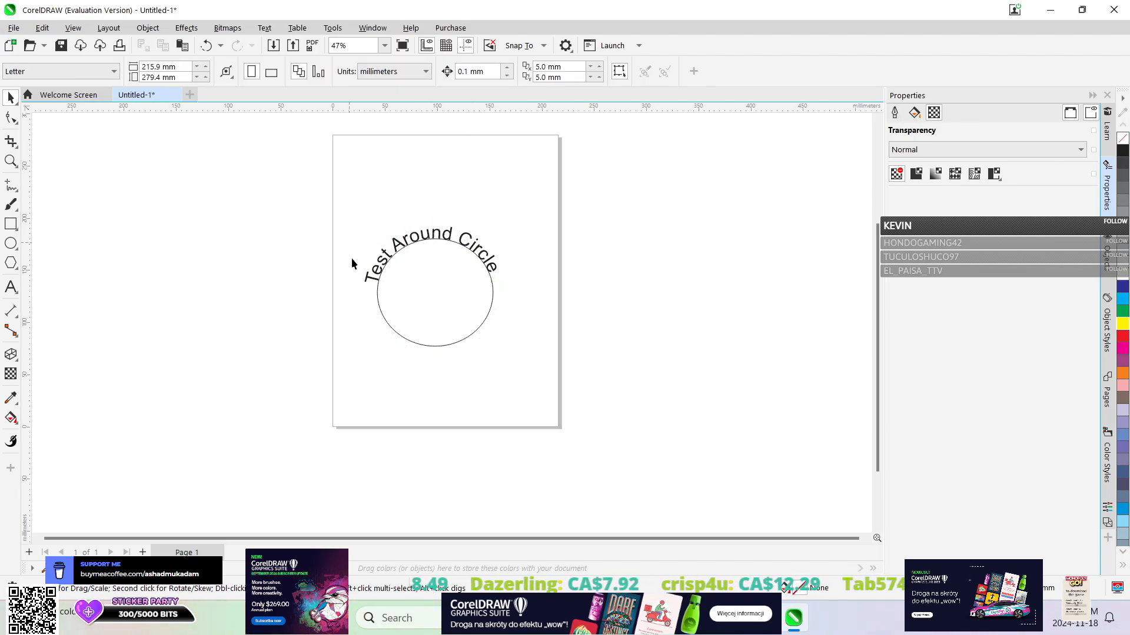
click(371, 272)
drag(370, 272, 373, 242)
click(147, 27)
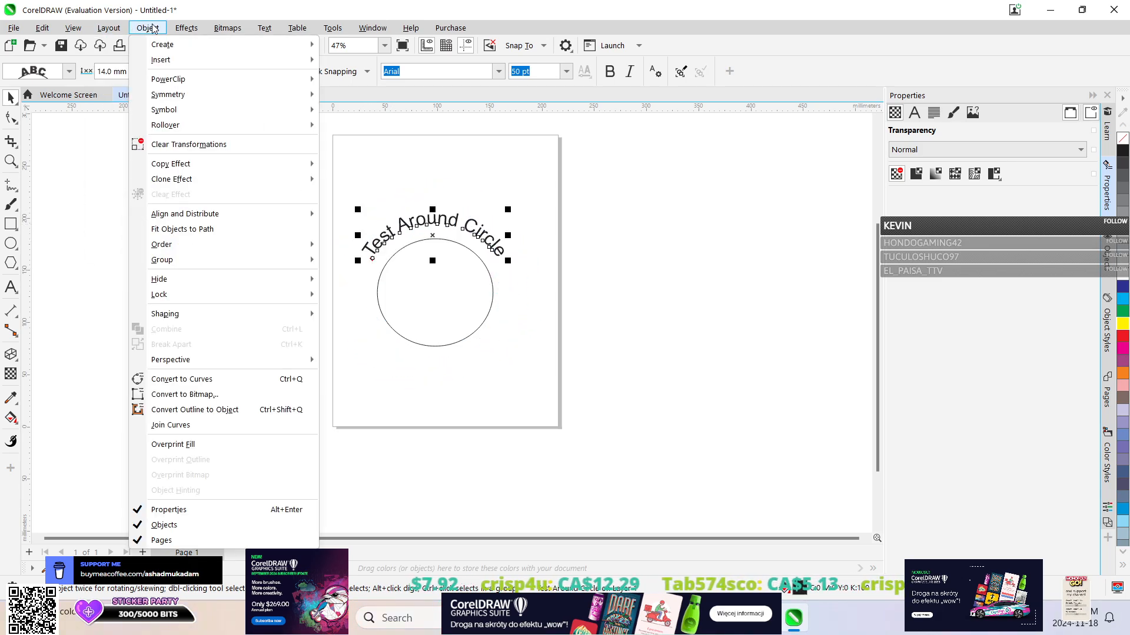
mouse_move(200, 263)
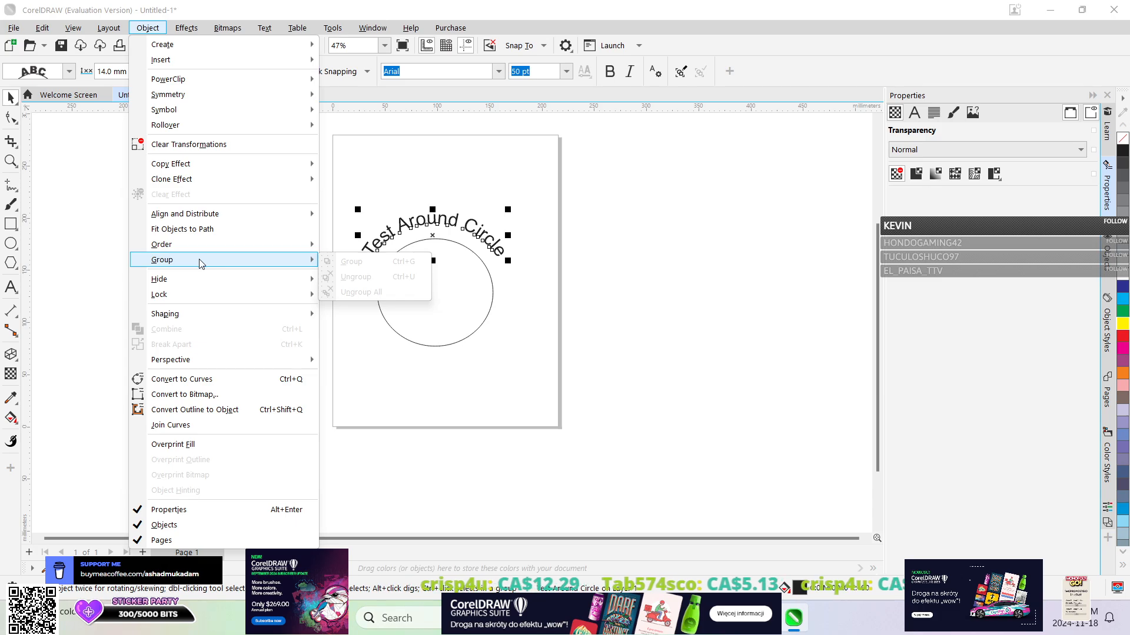
click(419, 247)
drag(583, 353, 582, 353)
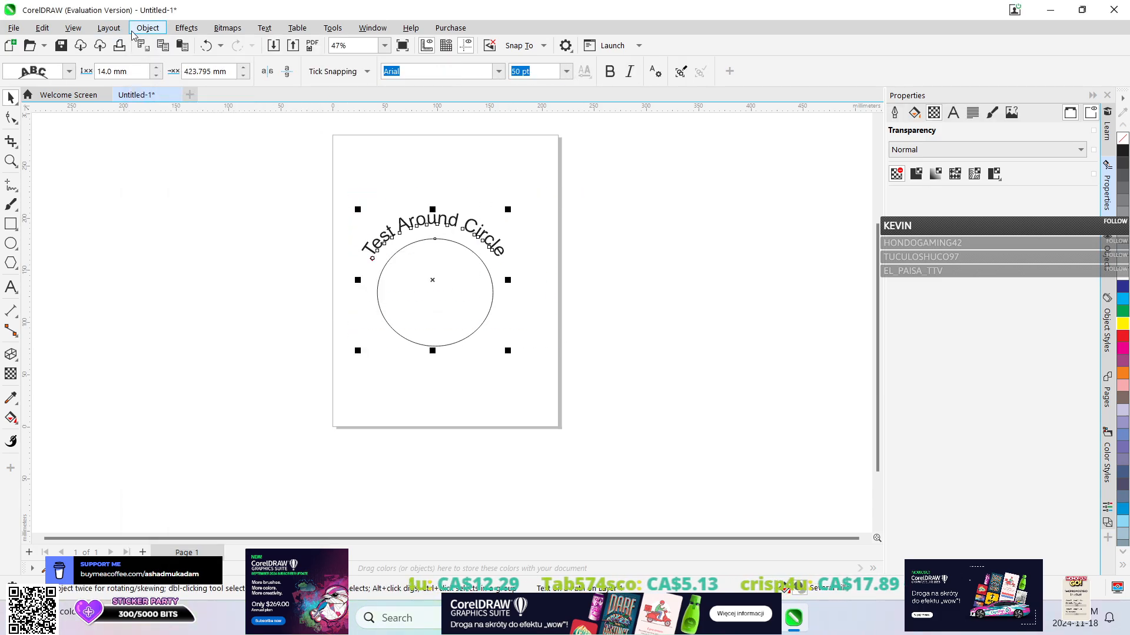
click(147, 28)
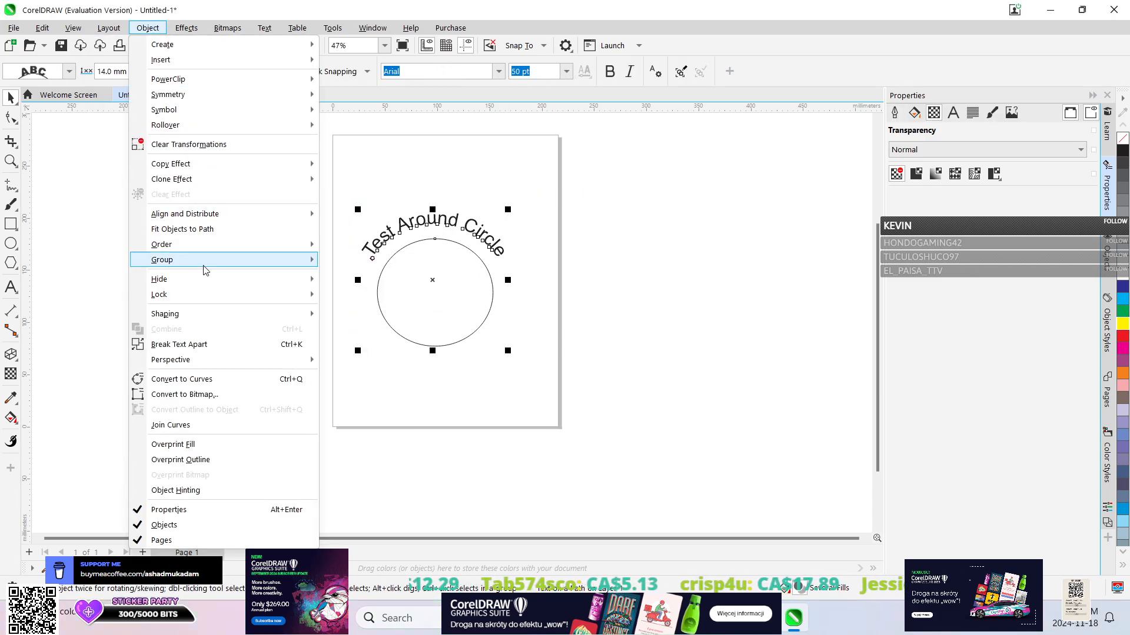
mouse_move(205, 266)
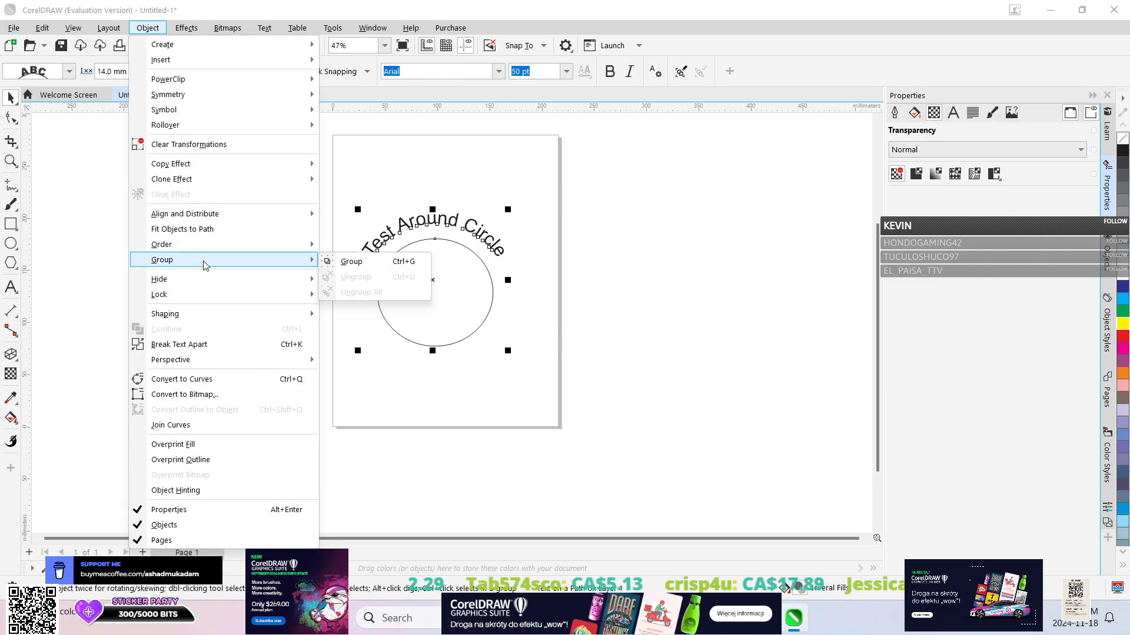
click(447, 177)
scroll(726, 319, up, 1)
scroll(726, 320, down, 2)
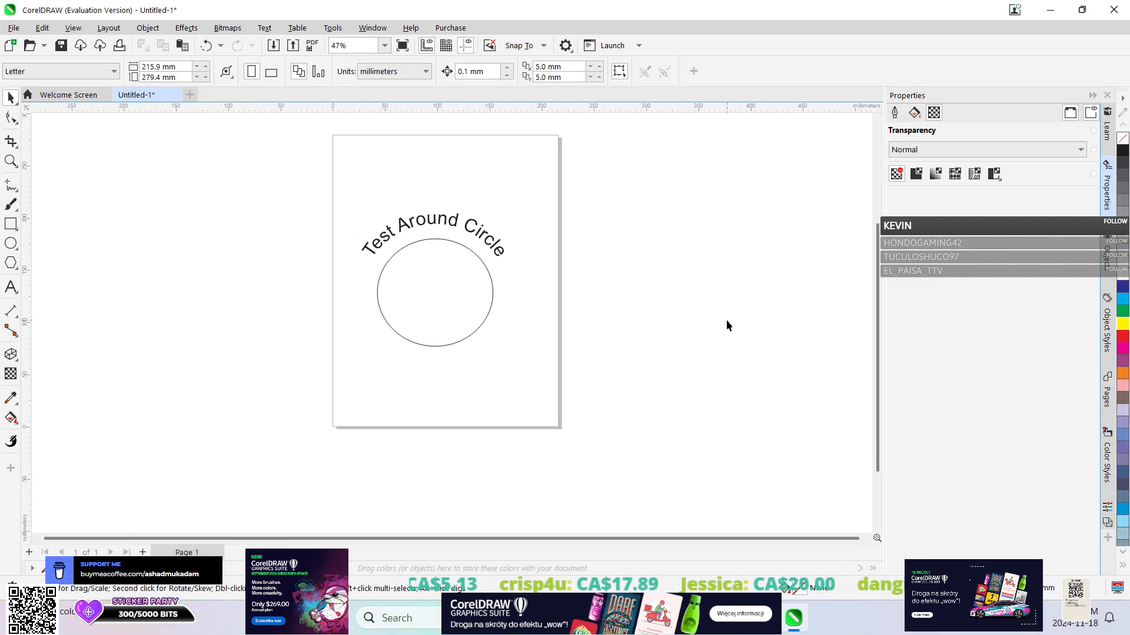
Close the current document without saving it and create a new blank Letter-size document.
drag(878, 290, 866, 271)
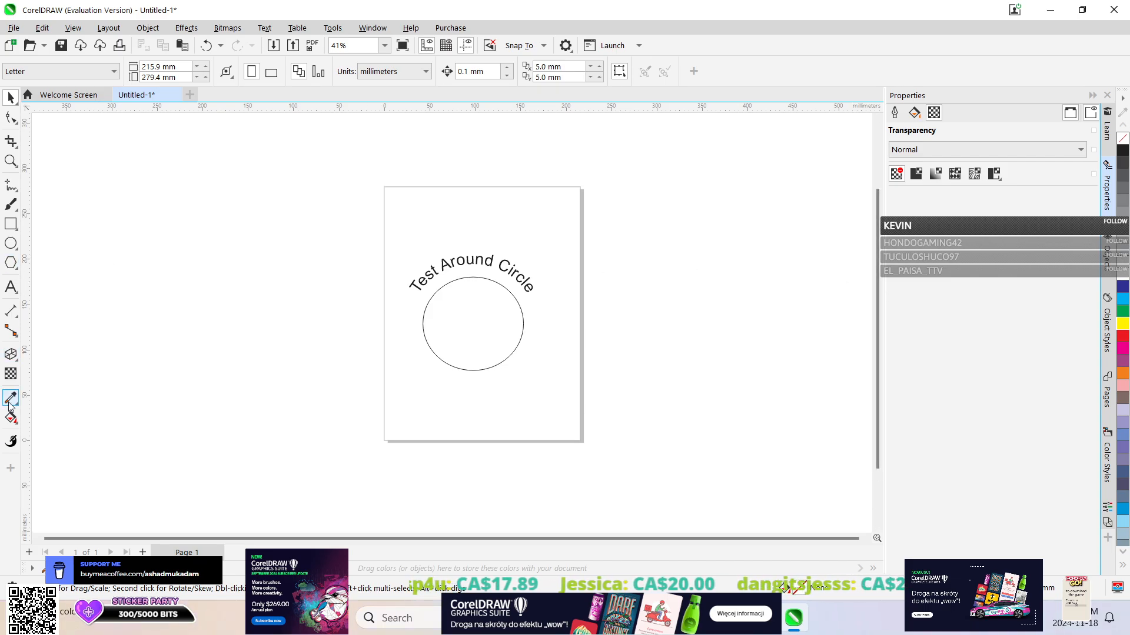
scroll(520, 246, up, 2)
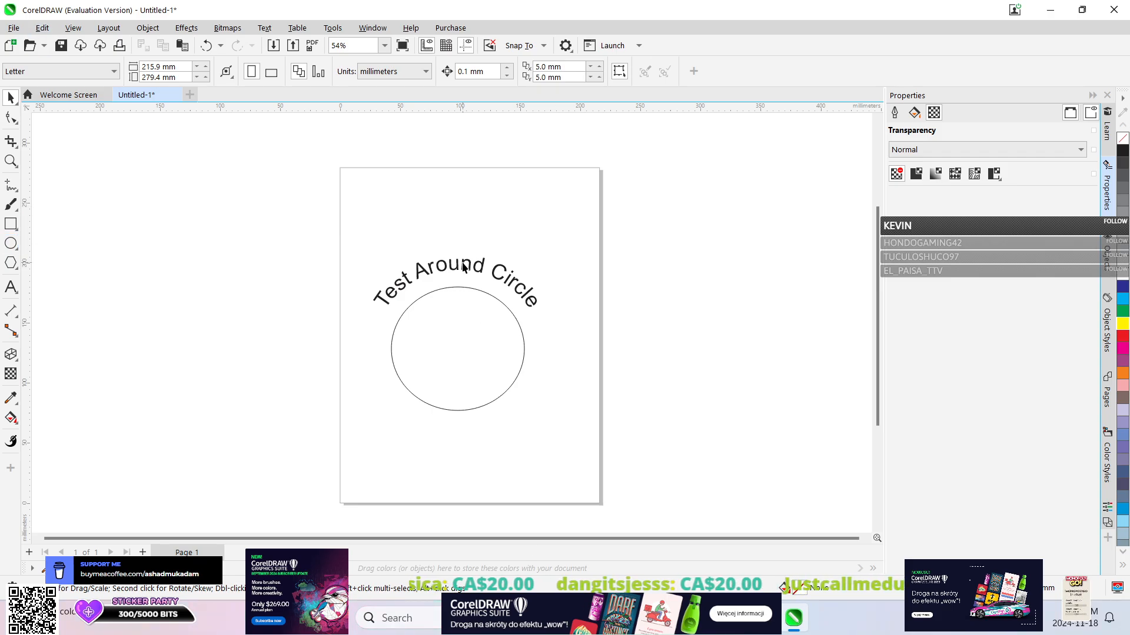
click(175, 94)
click(562, 342)
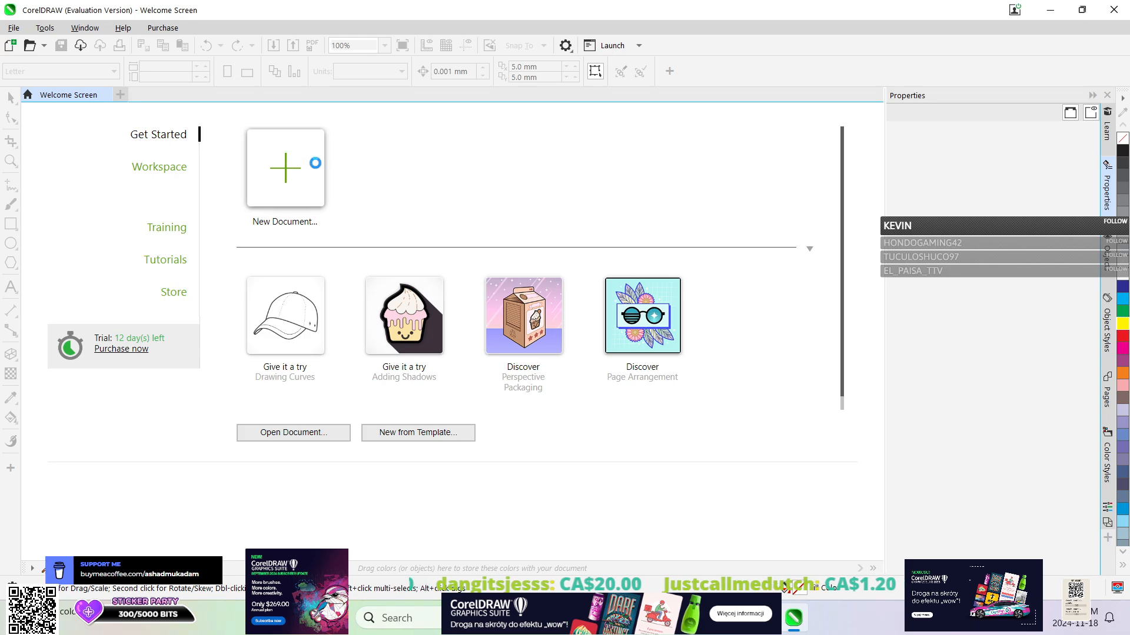
click(315, 163)
click(803, 522)
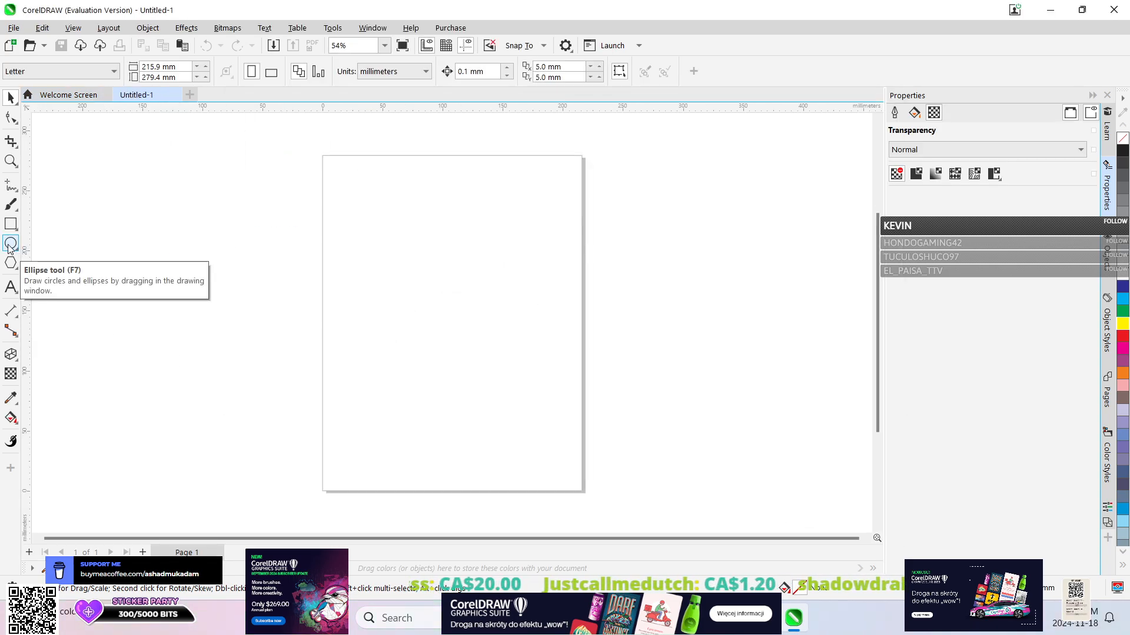
Draw an ellipse about 104 × 96 mm near the page's middle and give it a light green uniform fill, C31 M0 Y40 K0.
click(9, 244)
drag(385, 253, 519, 375)
click(915, 114)
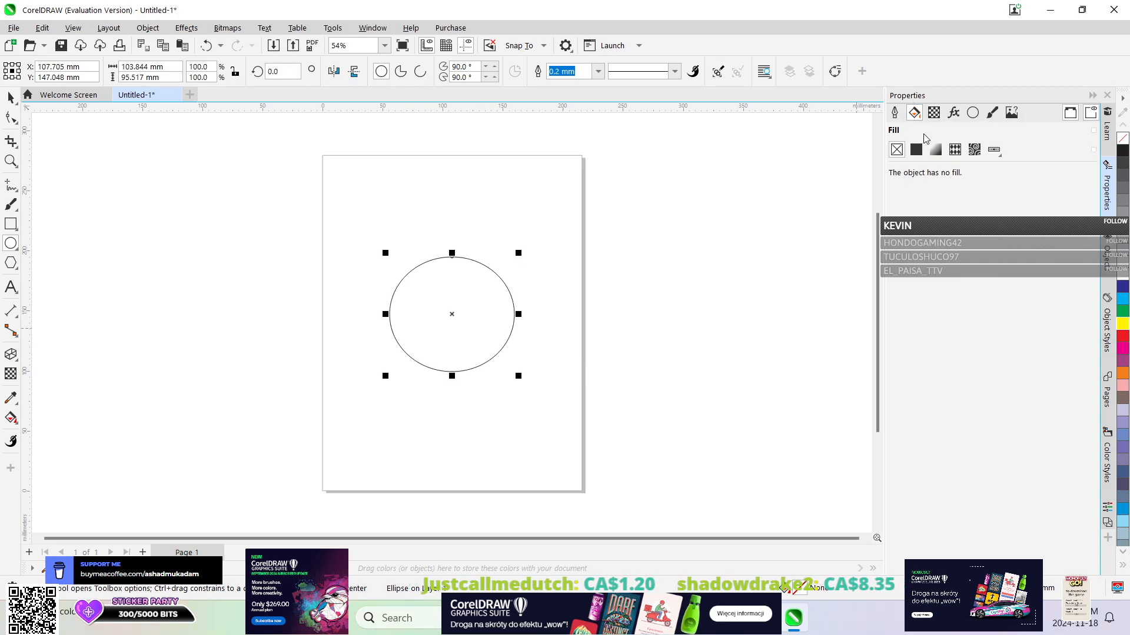
click(918, 151)
click(928, 320)
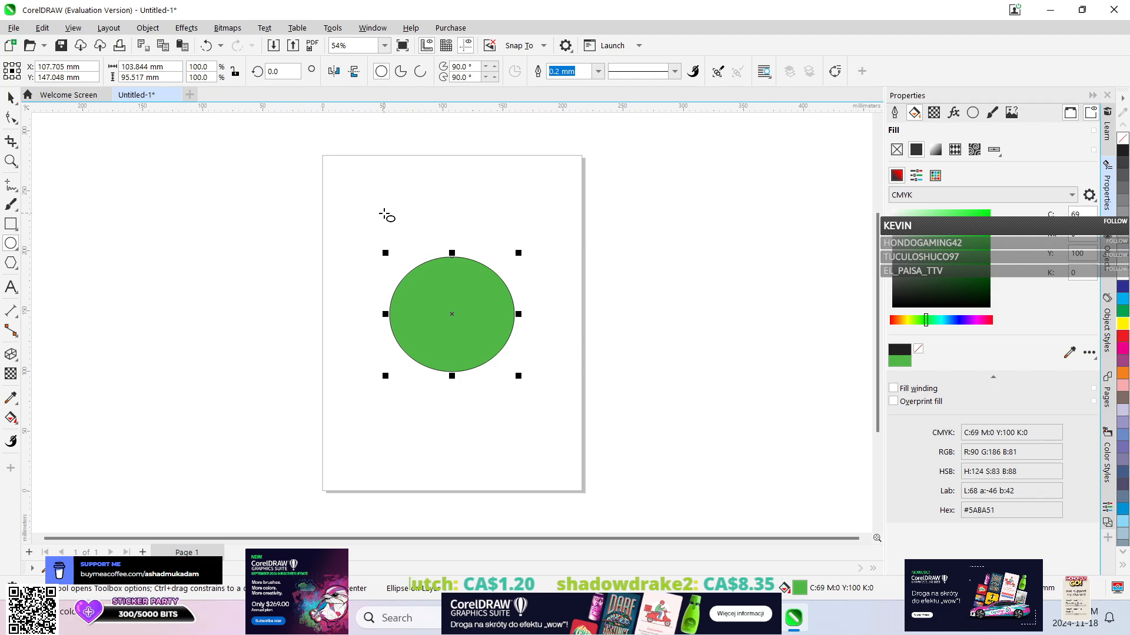
drag(934, 215, 916, 216)
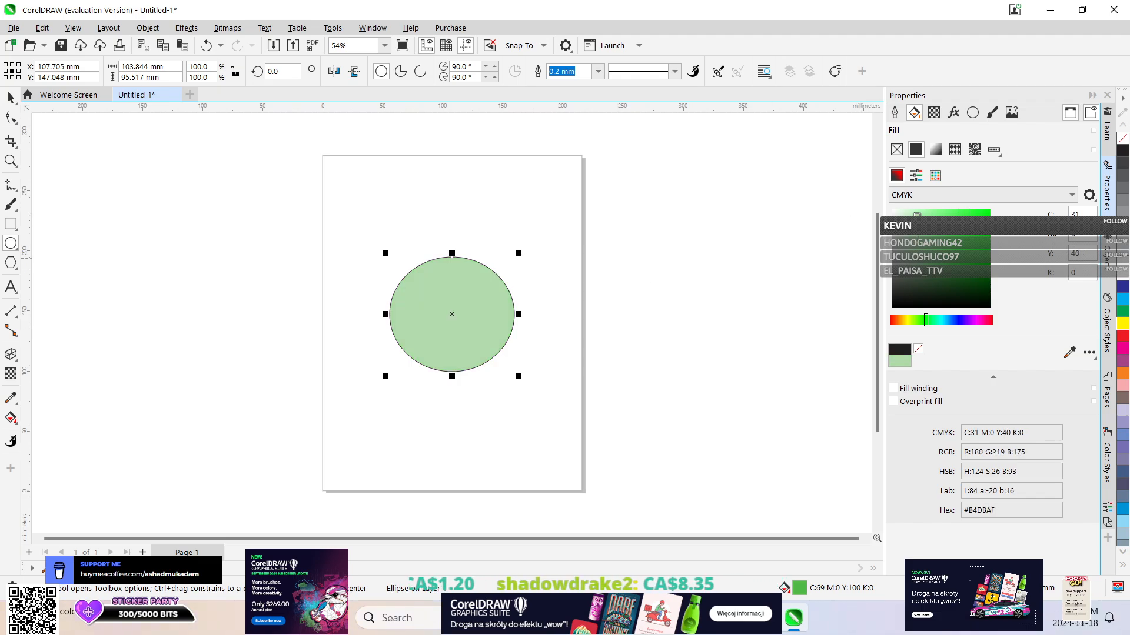
Extrude the green ellipse toward the page's upper right corner, with the vanishing point at about 92 mm horizontally and 104 mm vertically.
click(9, 357)
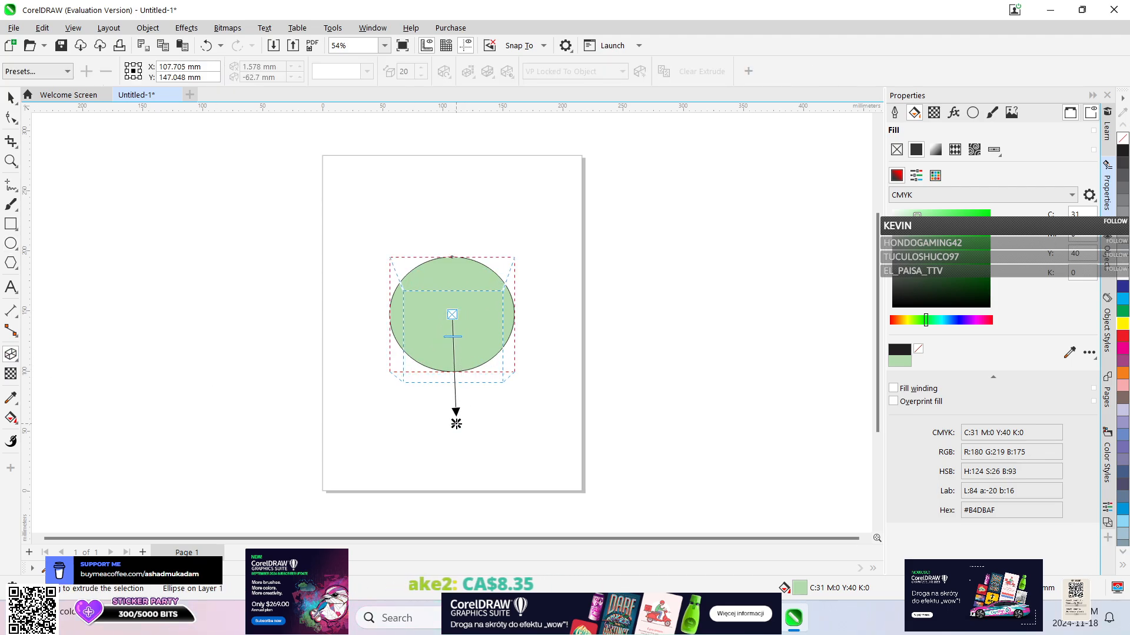
drag(454, 455, 387, 446)
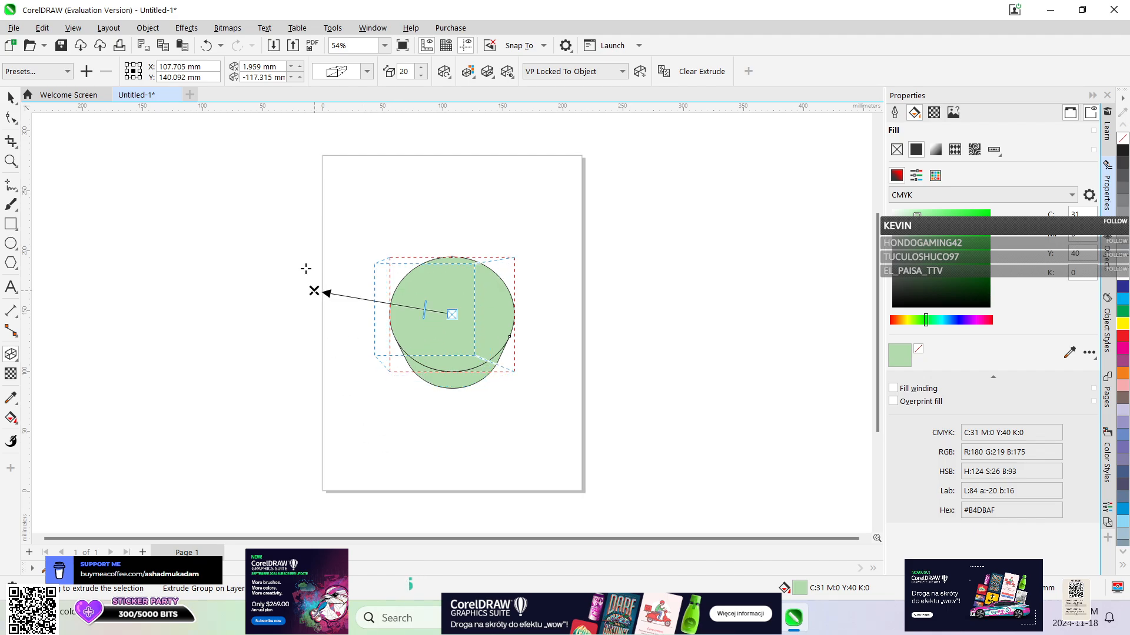
drag(314, 291, 559, 166)
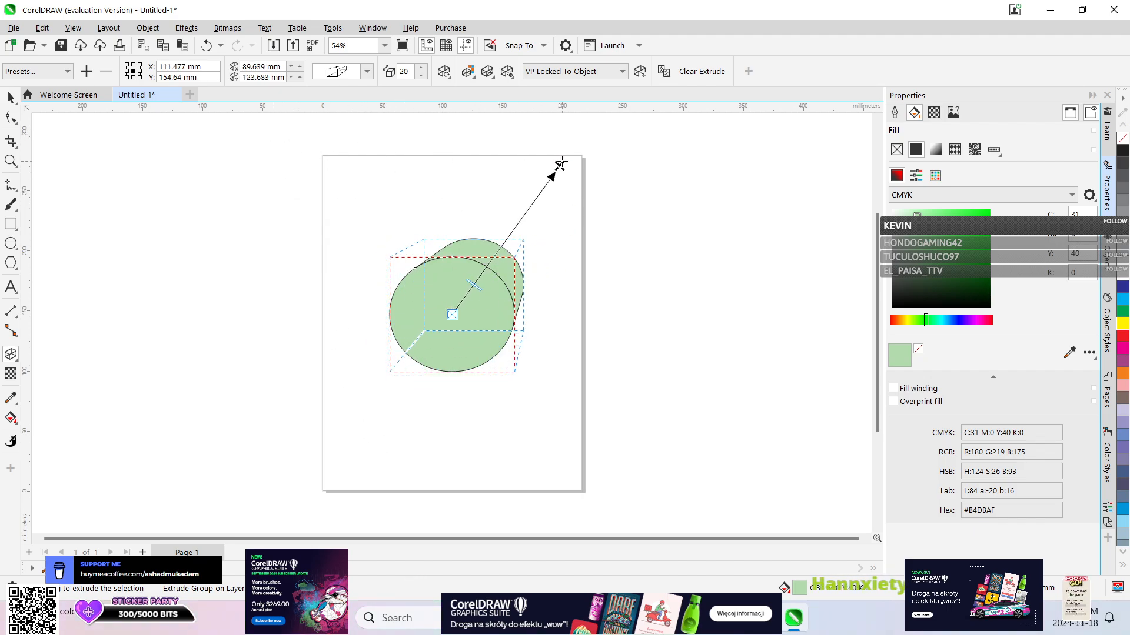
drag(559, 165, 482, 201)
drag(464, 201, 562, 189)
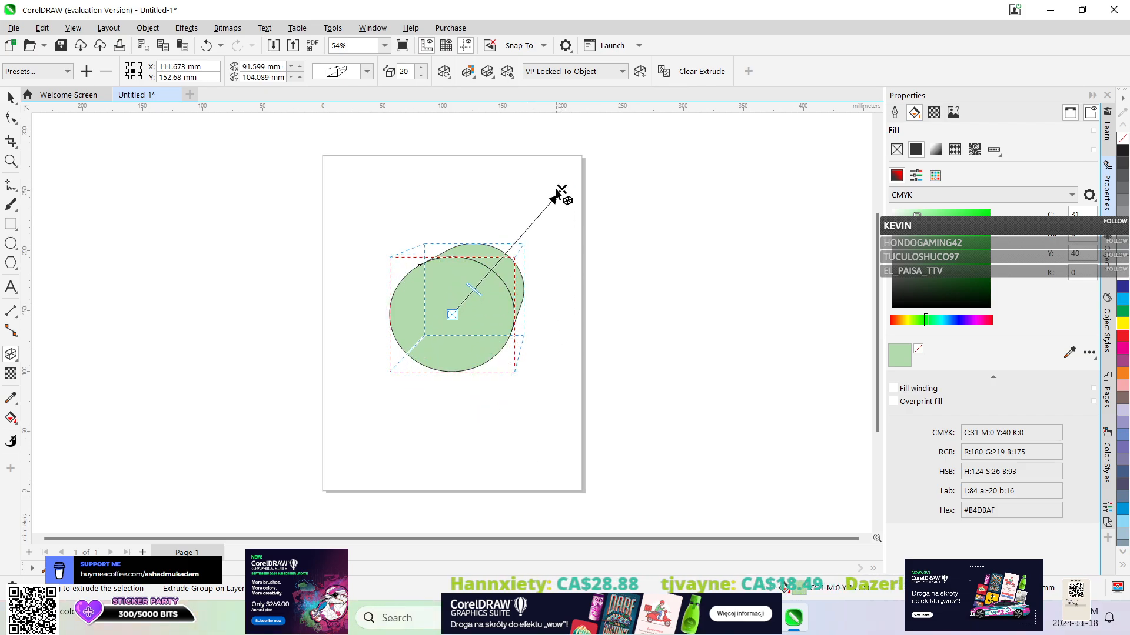
click(186, 28)
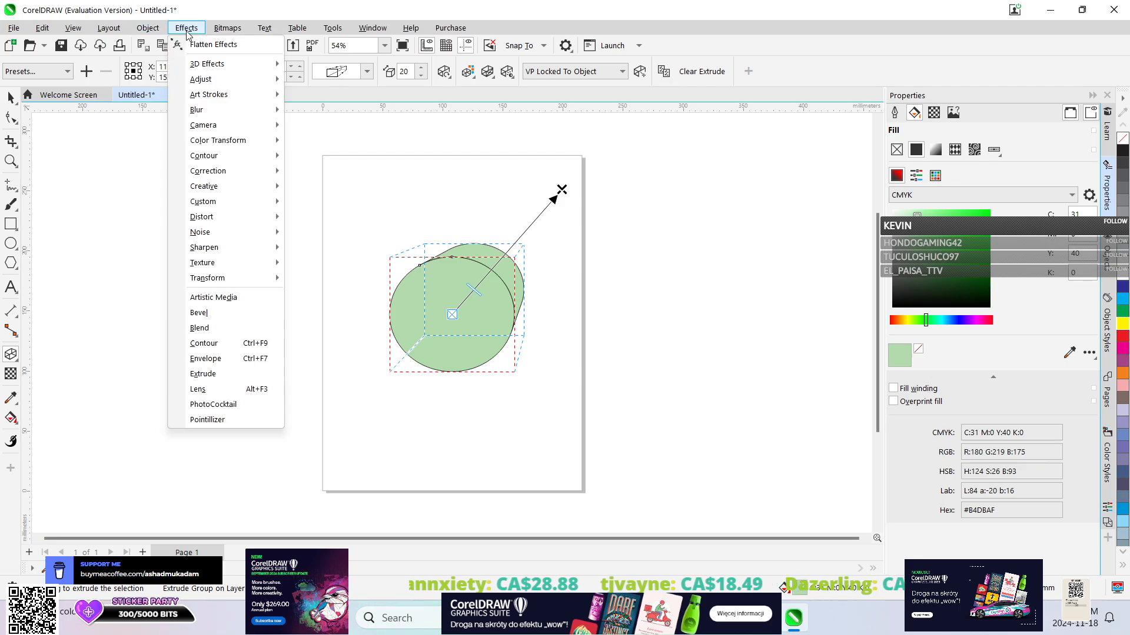
mouse_move(203, 64)
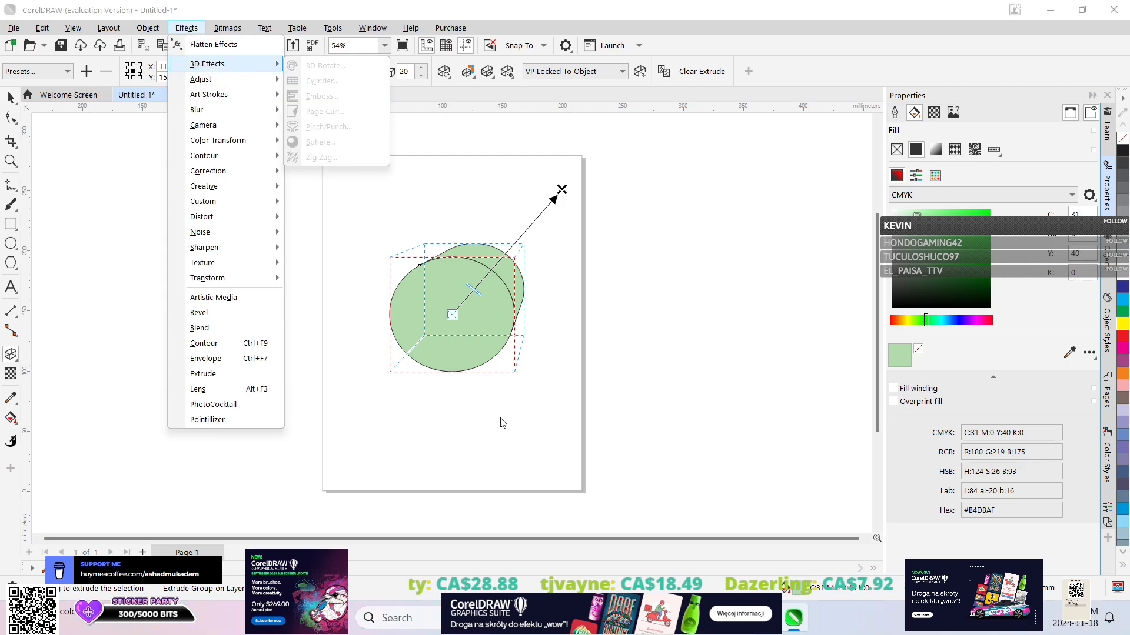
click(10, 97)
click(186, 28)
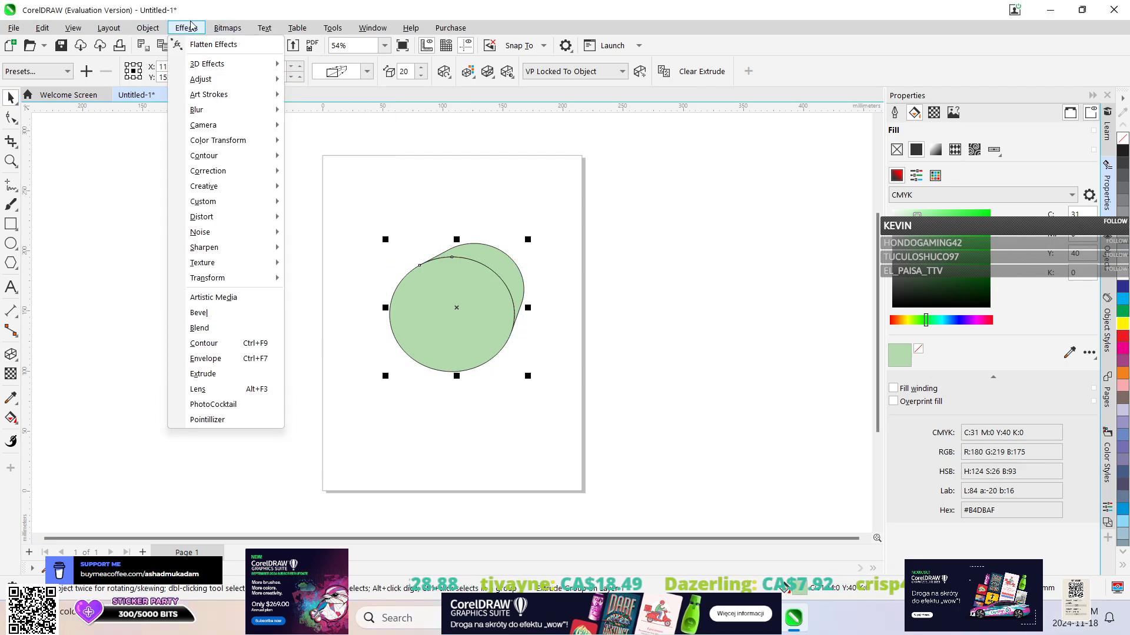
mouse_move(224, 65)
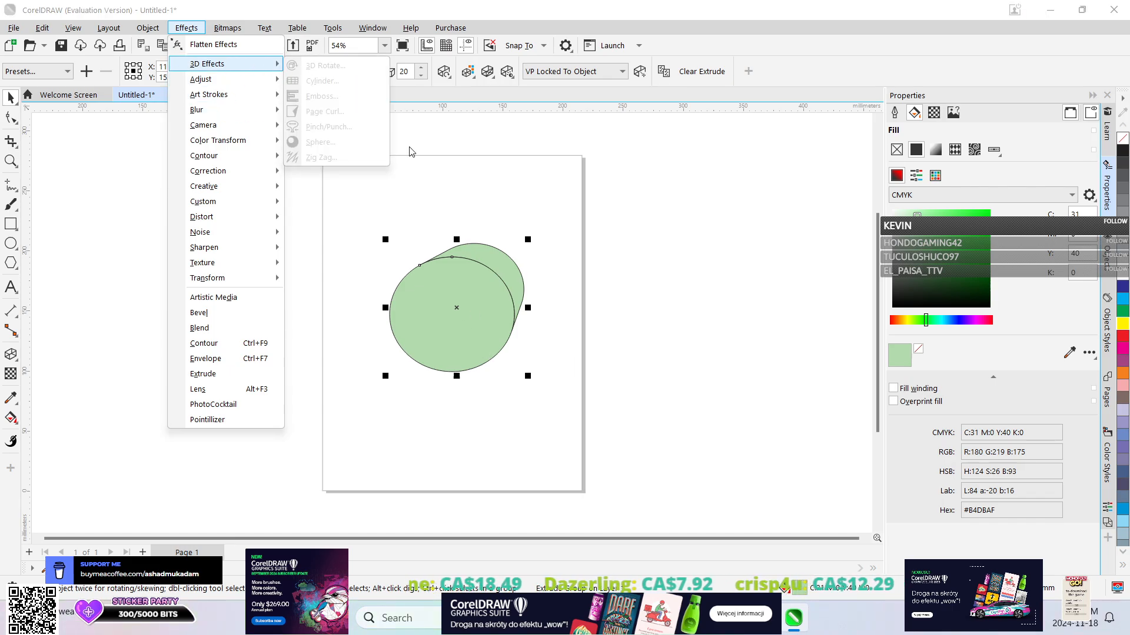
click(457, 238)
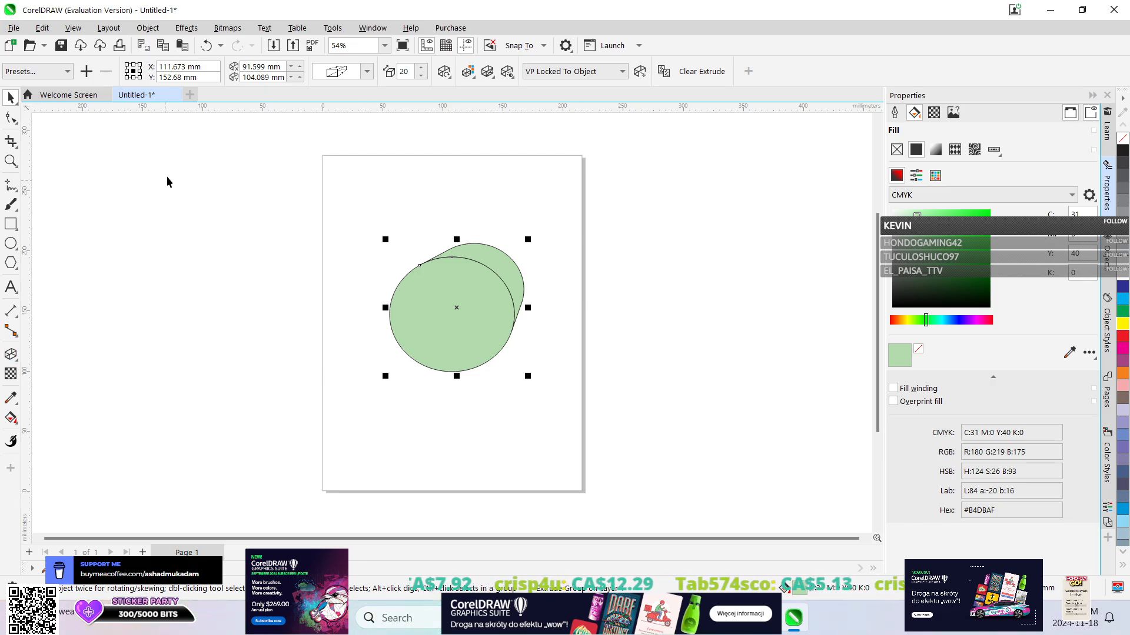
Undo all vector extrusions of the ellipse, keeping its light green fill, C31 M0 Y40 K0.
click(221, 46)
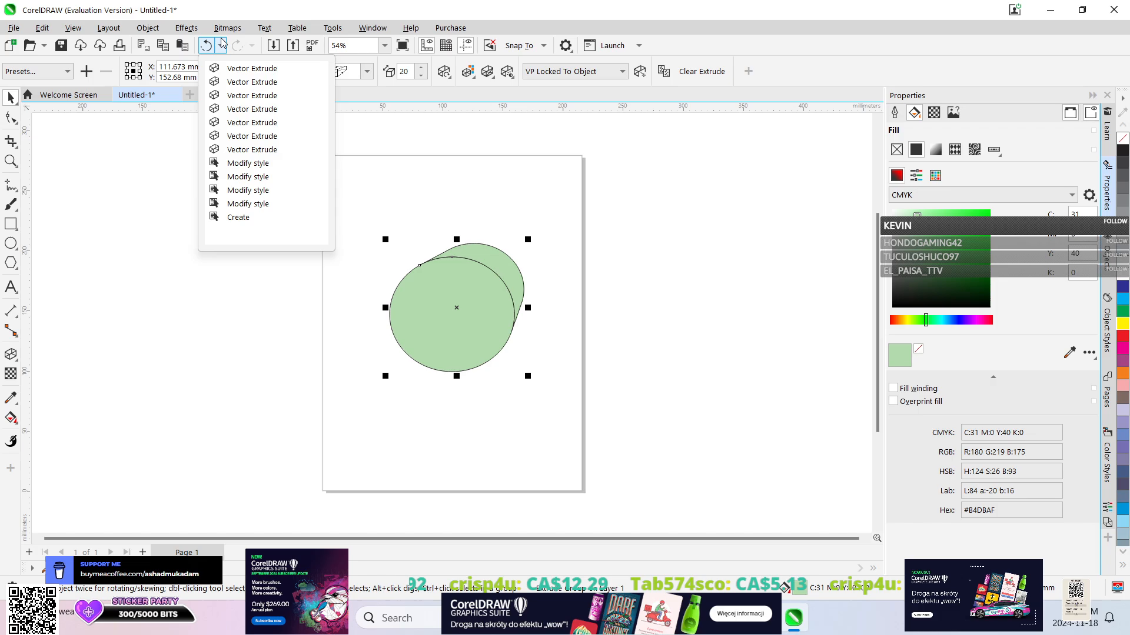
click(247, 163)
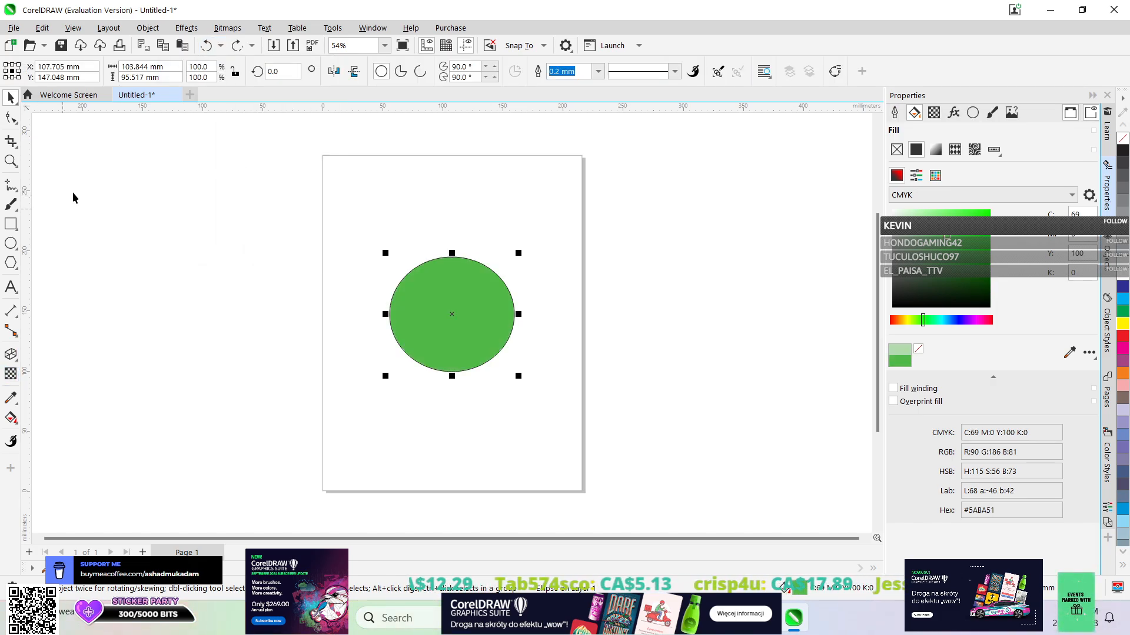
click(236, 46)
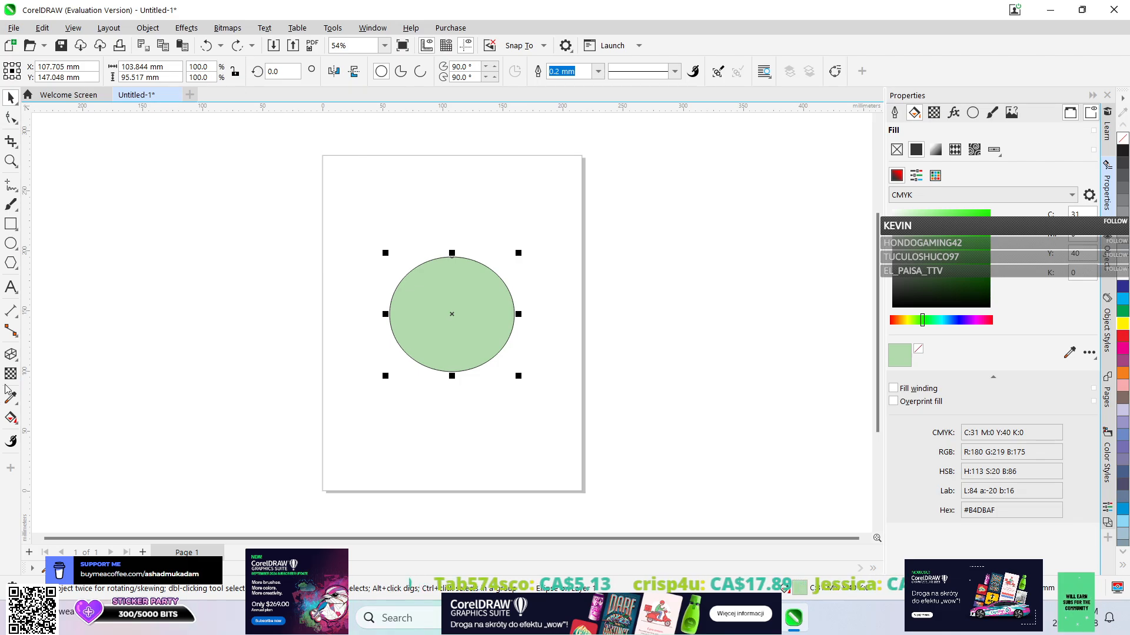
Add a drop shadow to the green ellipse, cast toward its lower left and offset about -4.8 mm horizontally and -5.8 mm vertically.
click(12, 354)
click(56, 356)
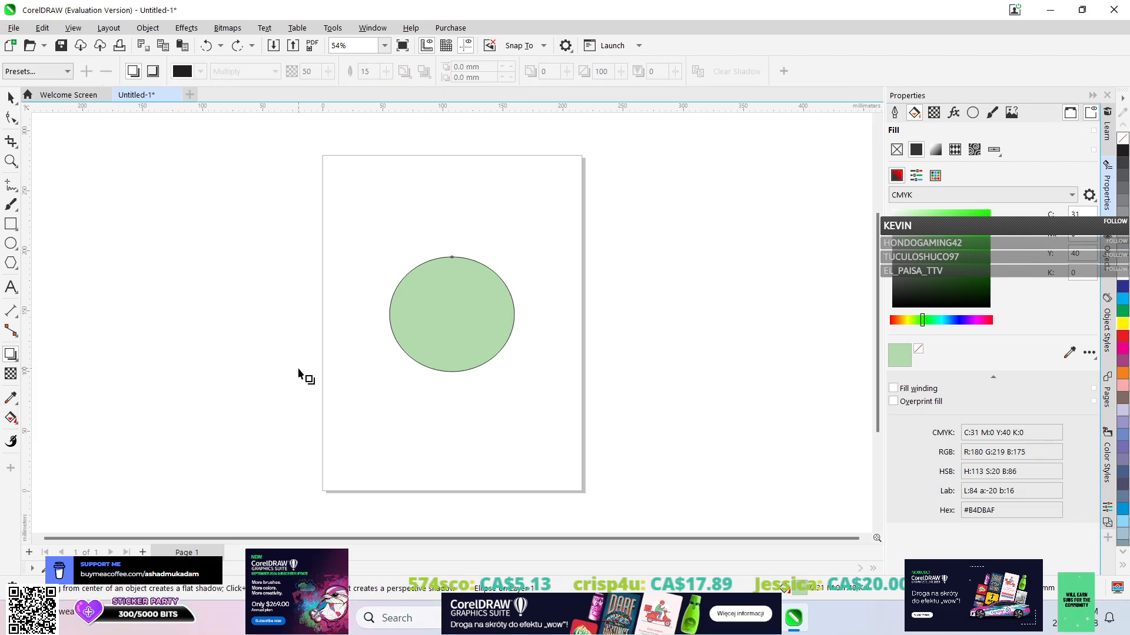
drag(452, 314, 398, 379)
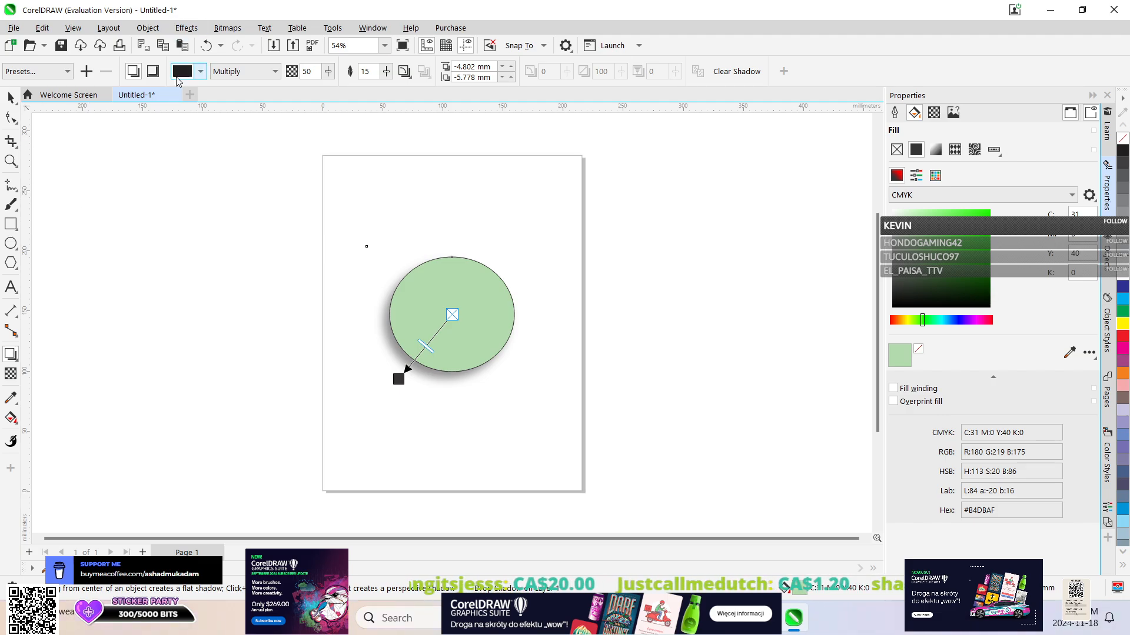
Close the current document without saving it and create another blank 215.9 × 279.4 mm CMYK document at 300 dpi.
click(176, 94)
click(566, 342)
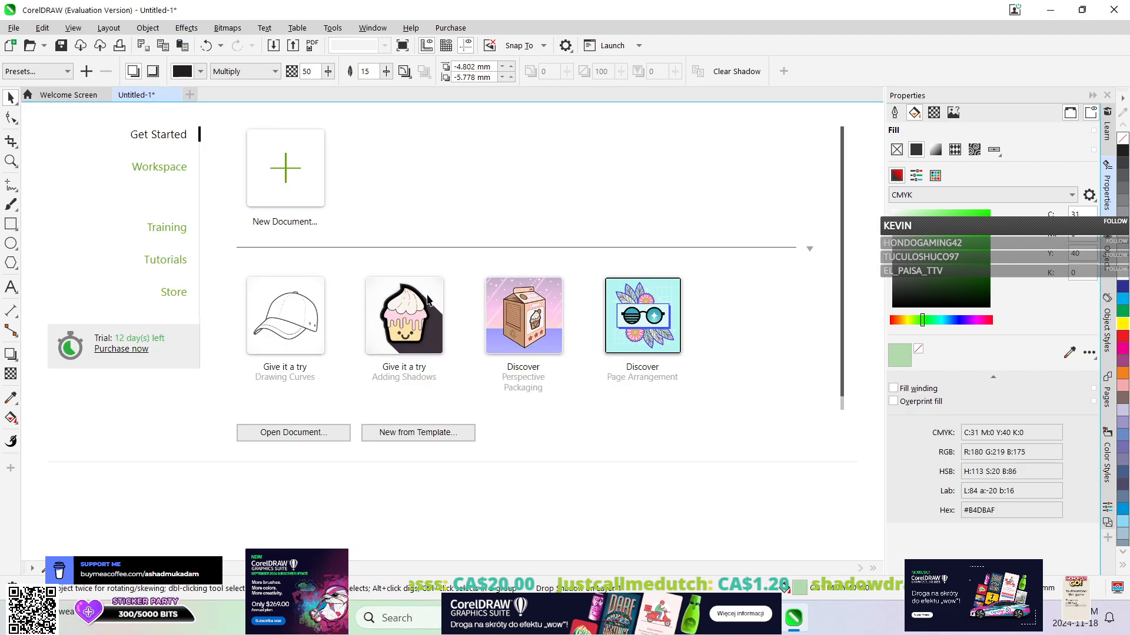
key(ctrl+n)
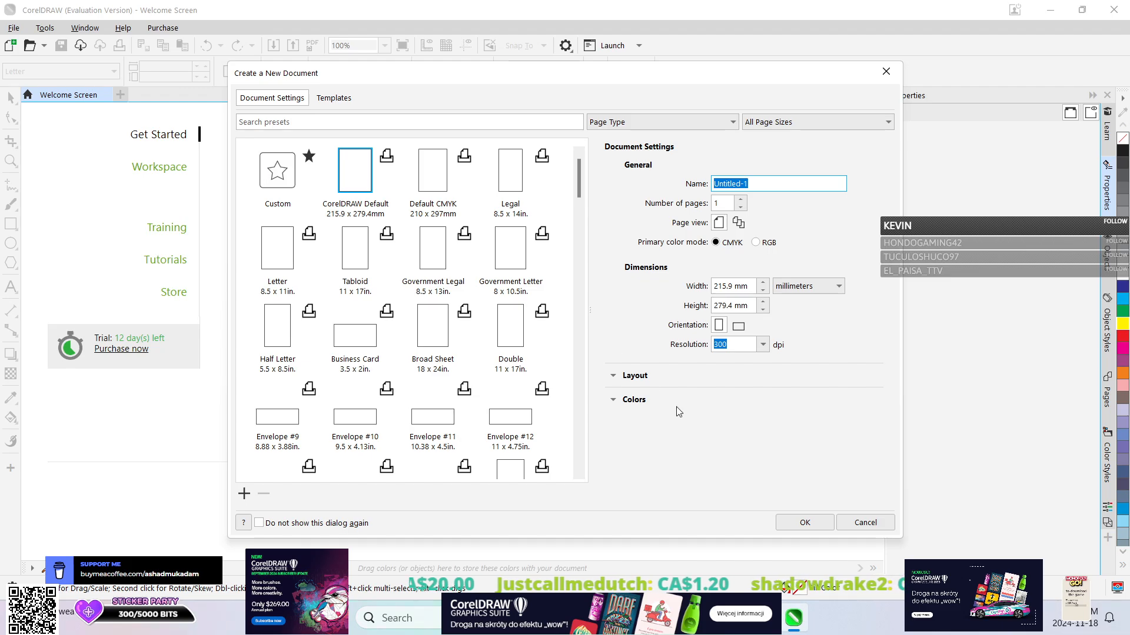
click(802, 523)
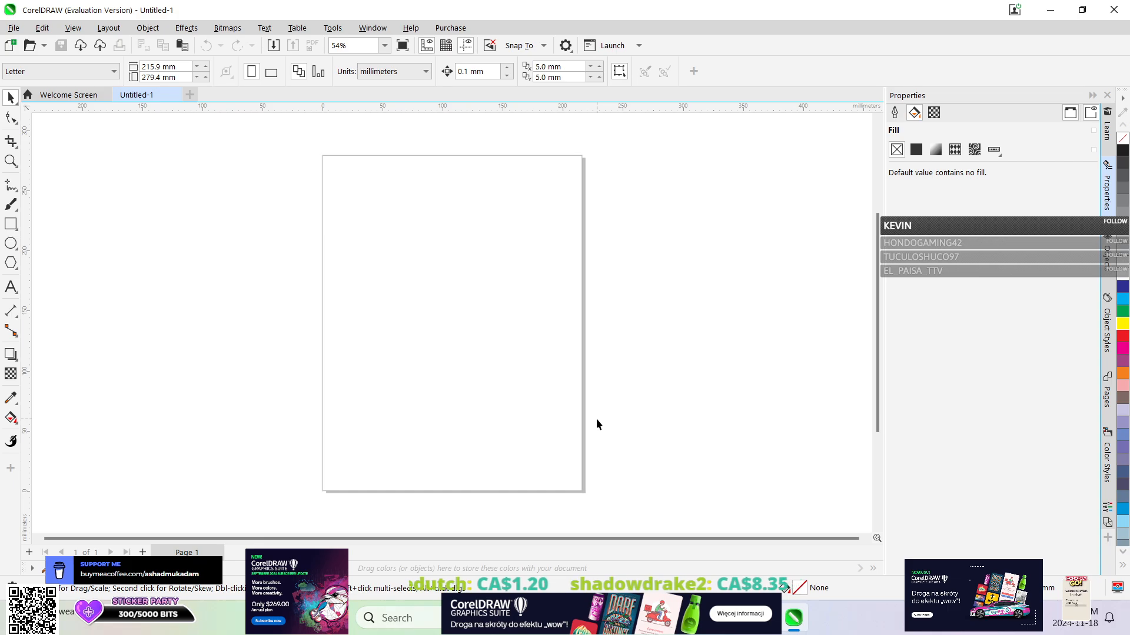
click(16, 359)
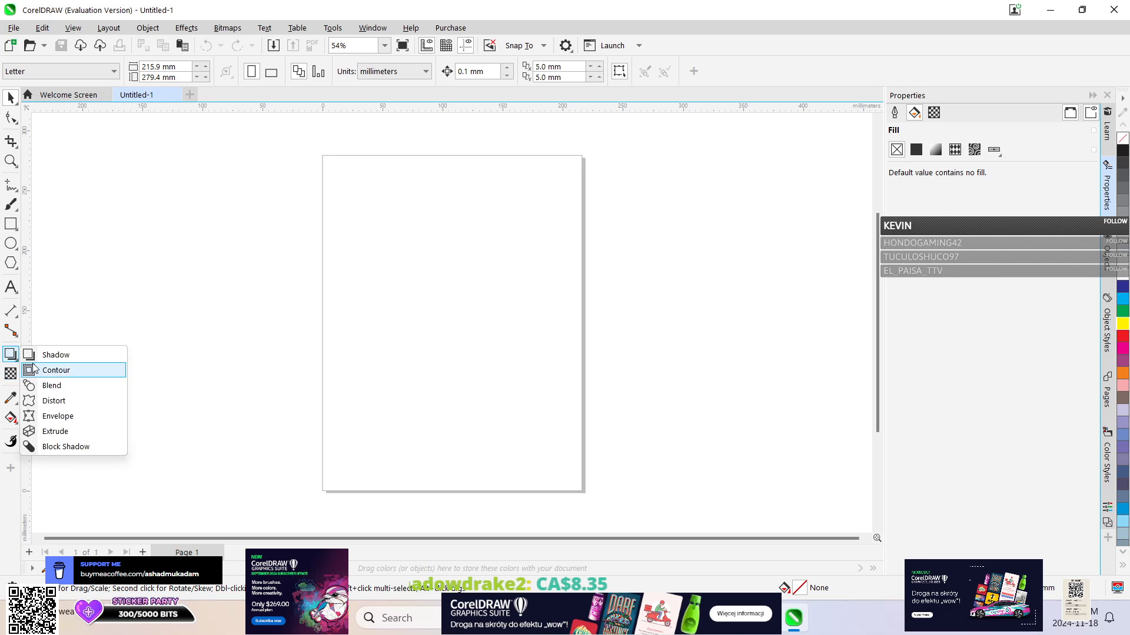
click(17, 359)
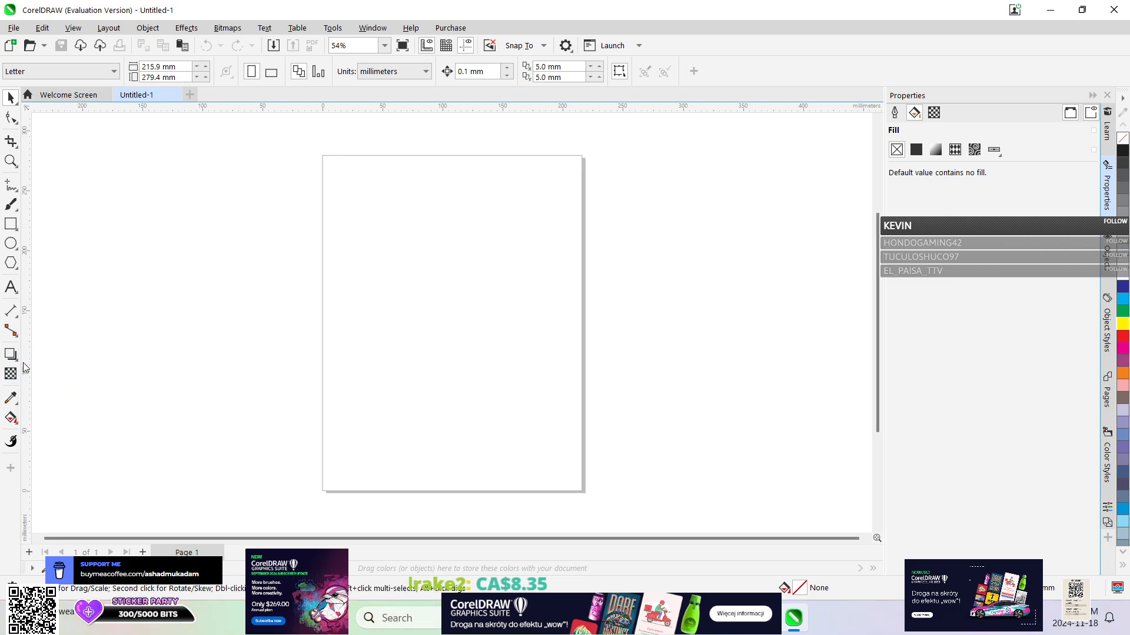
click(17, 315)
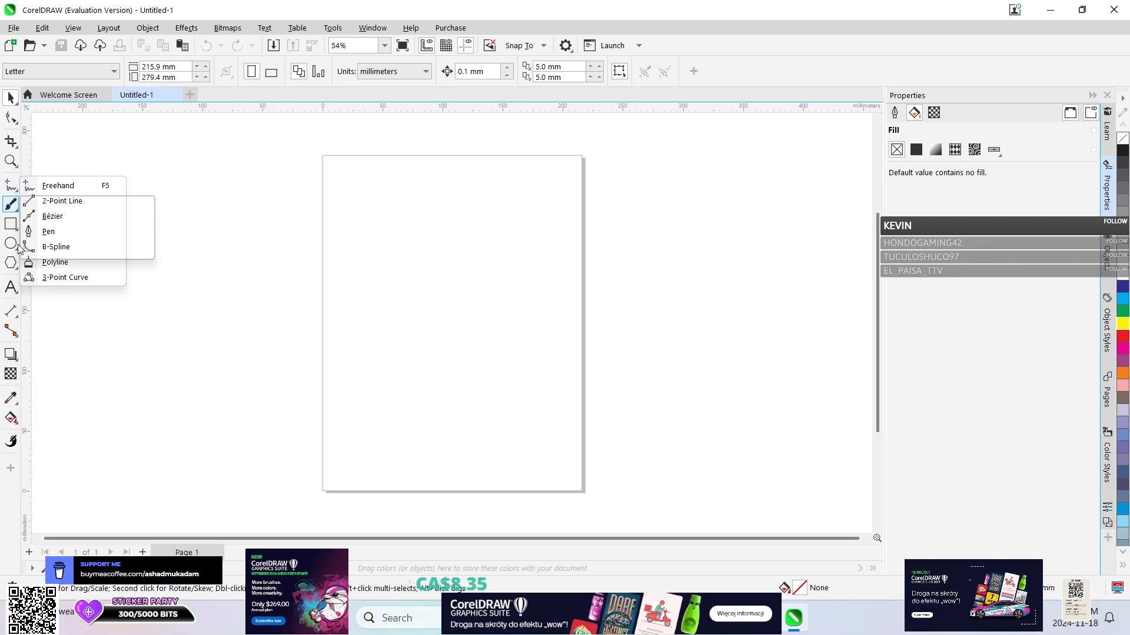
Draw an ellipse about 70 × 65 mm in the page's upper left area and give it a crimson uniform fill, C13 M100 Y45 K1.
click(11, 243)
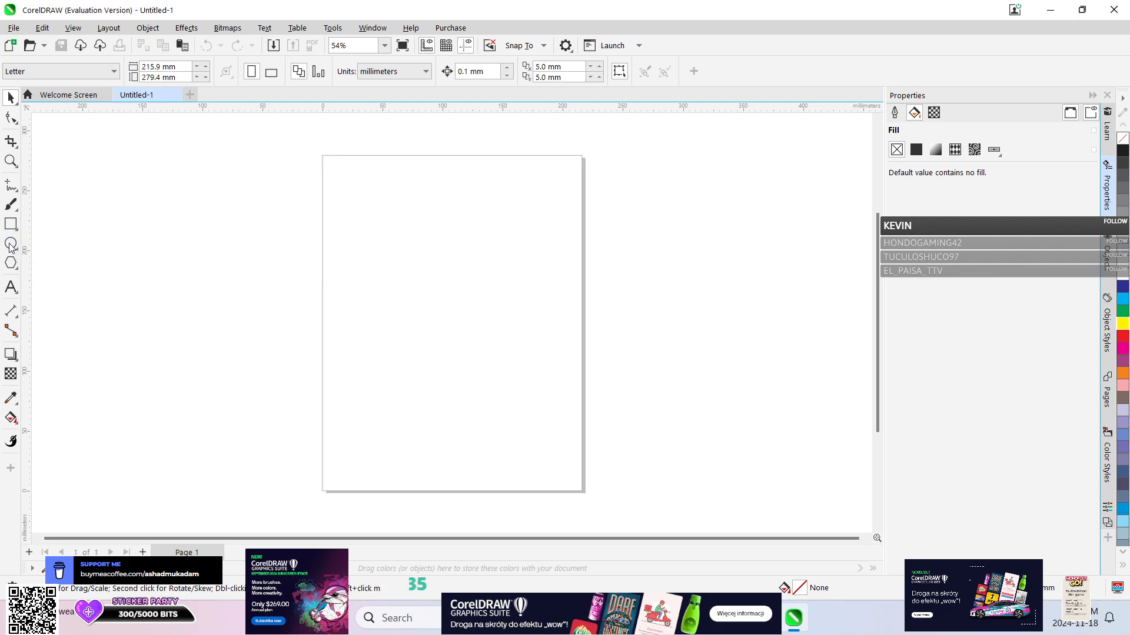
mouse_move(346, 229)
mouse_down()
mouse_move(402, 305)
mouse_move(432, 308)
mouse_up()
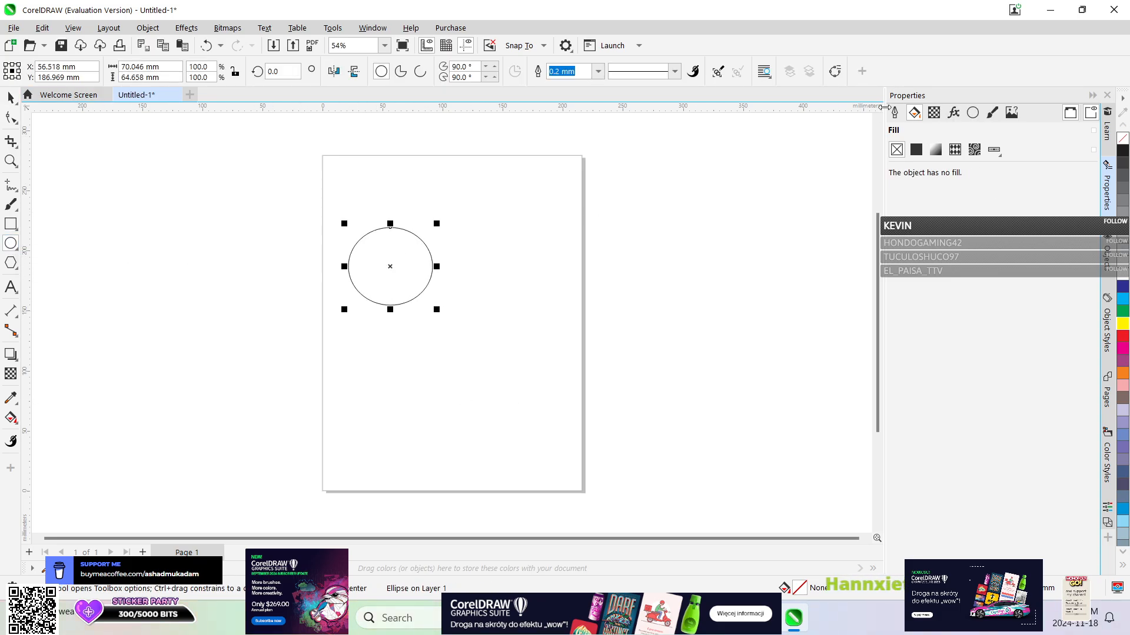
click(912, 147)
click(975, 227)
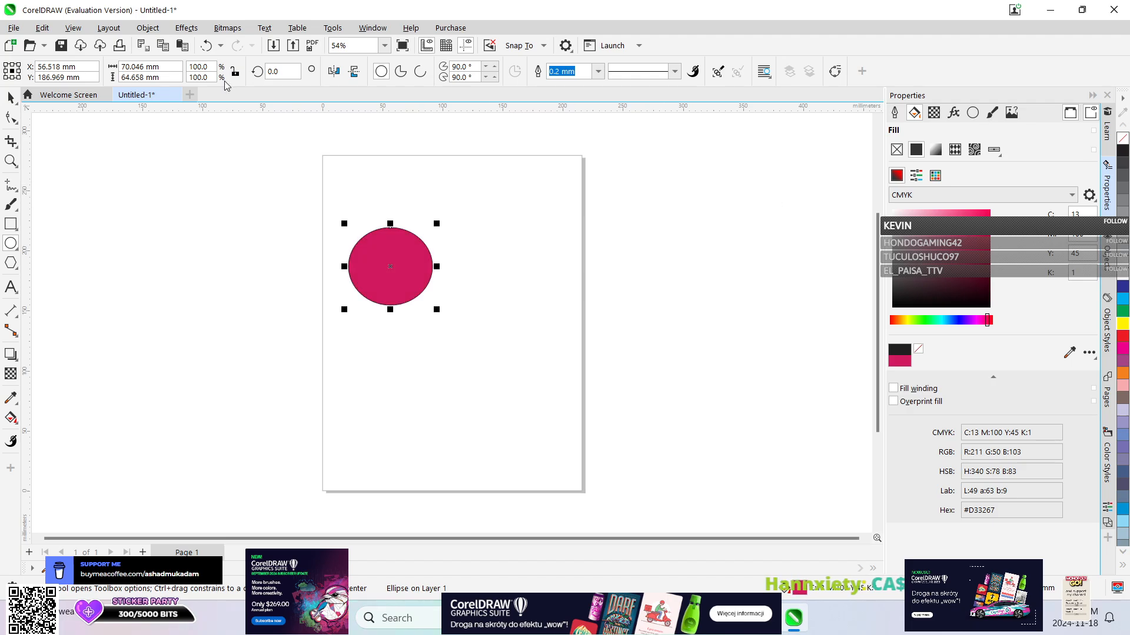
click(185, 28)
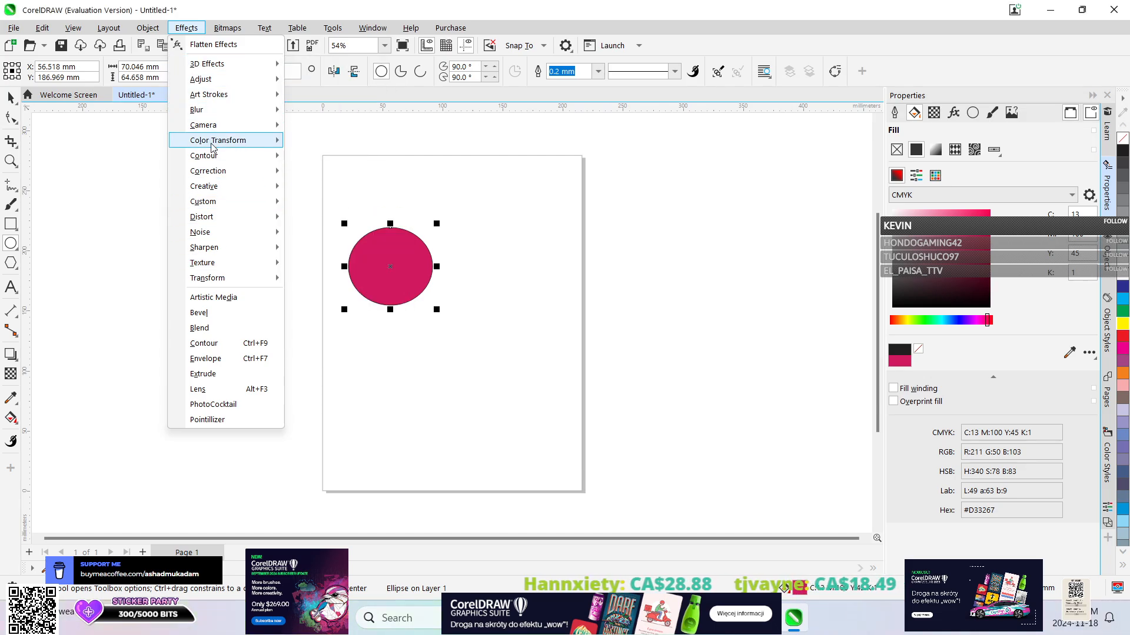
mouse_move(219, 229)
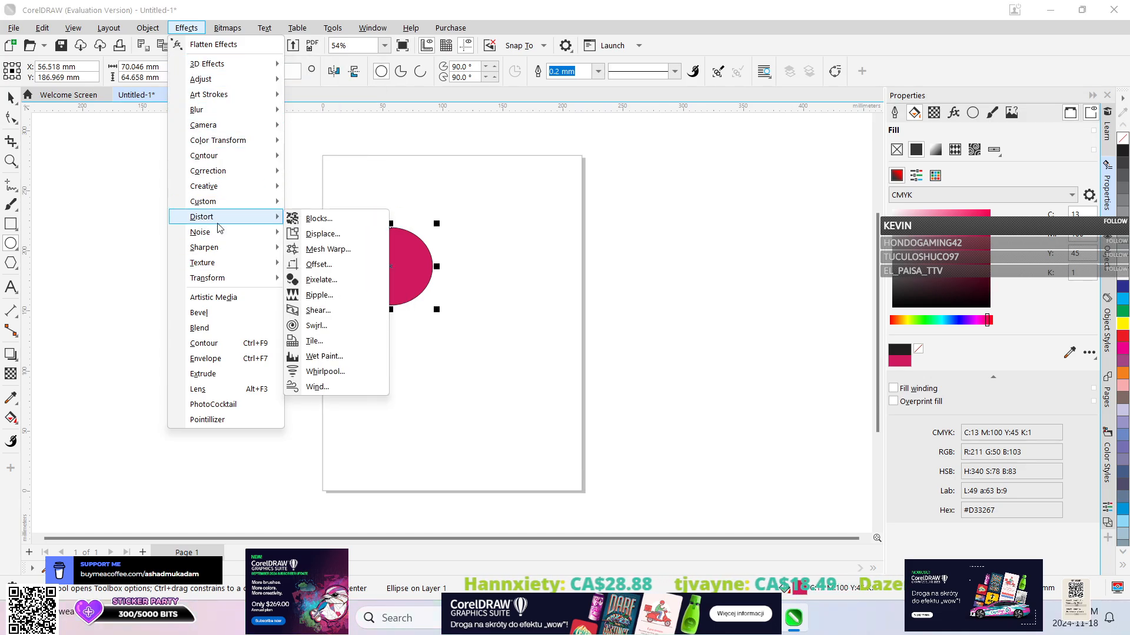
mouse_move(139, 29)
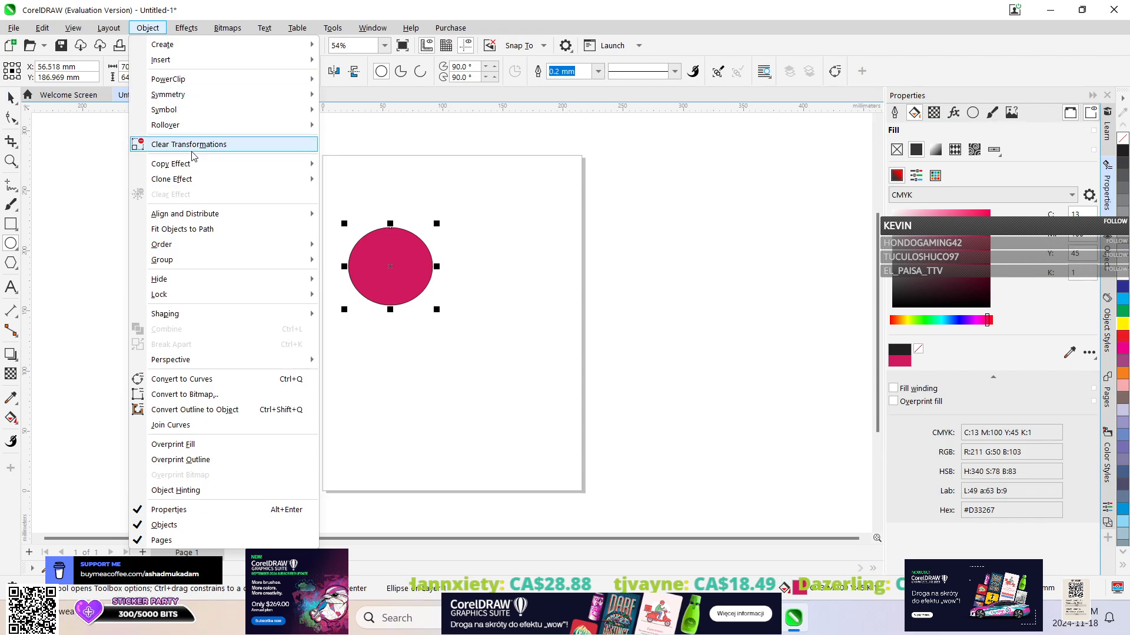
mouse_move(197, 168)
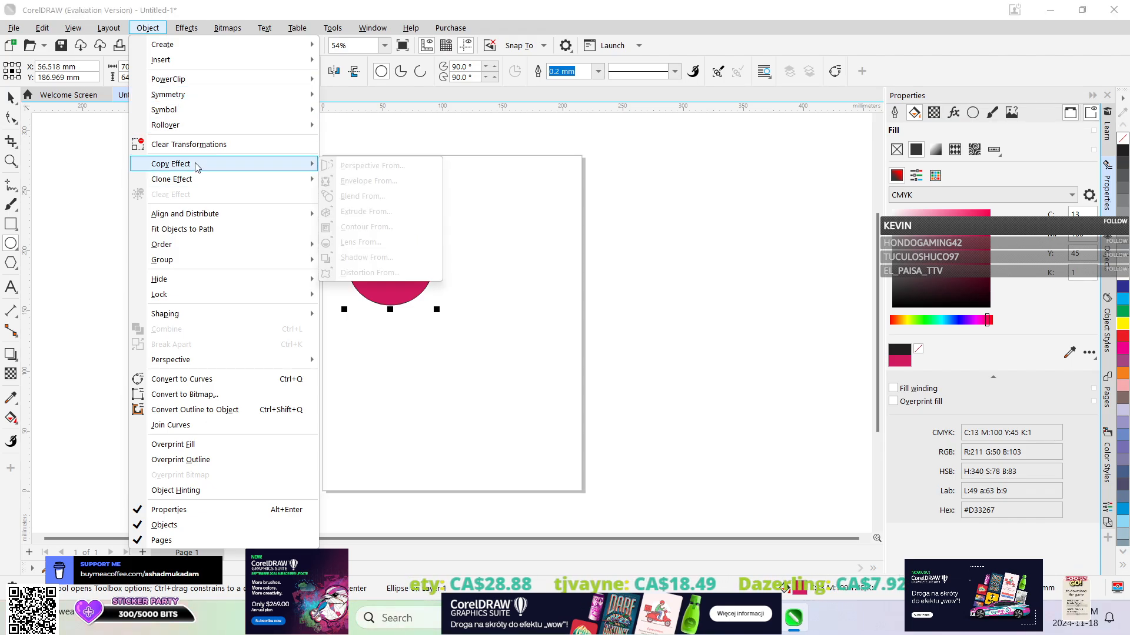
click(11, 96)
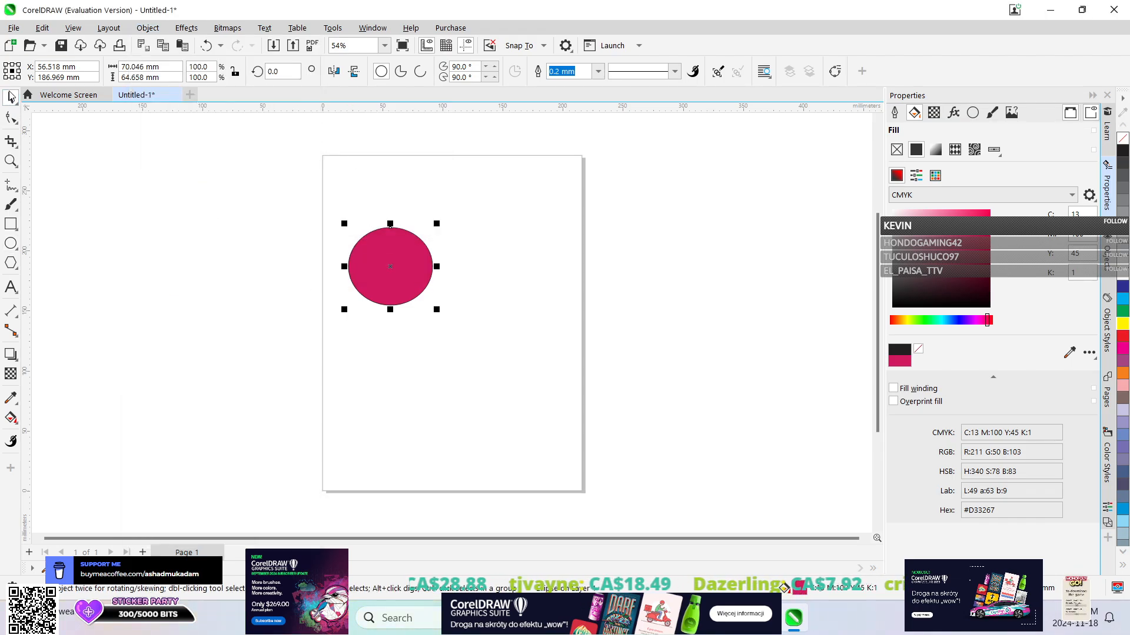
Bring up the Step and Repeat settings for the selected crimson ellipse.
click(109, 28)
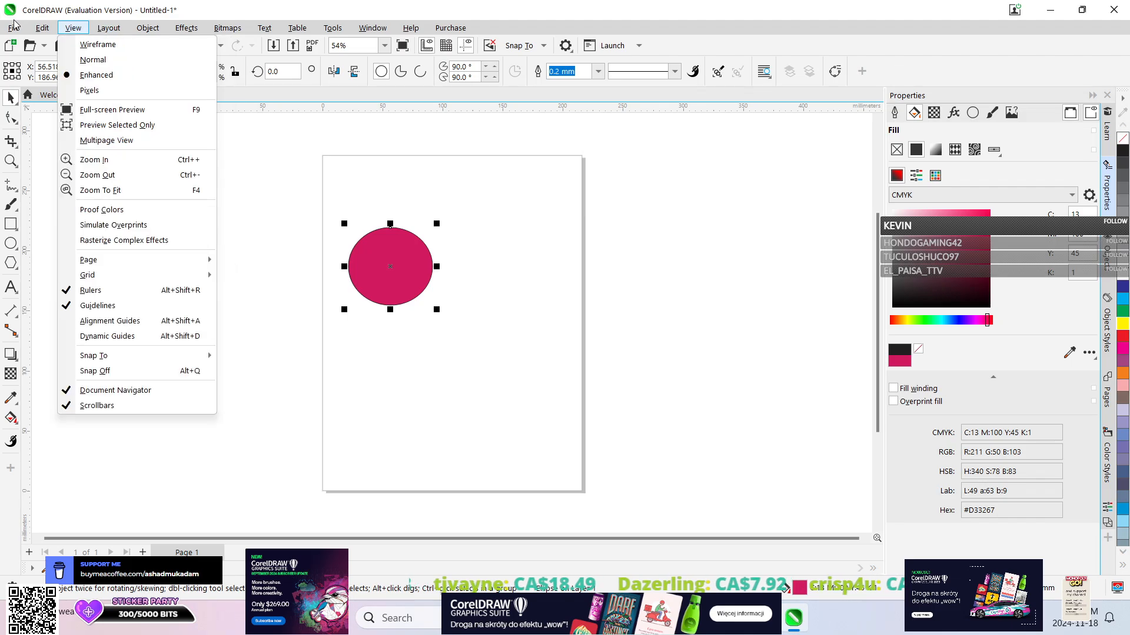
mouse_move(47, 30)
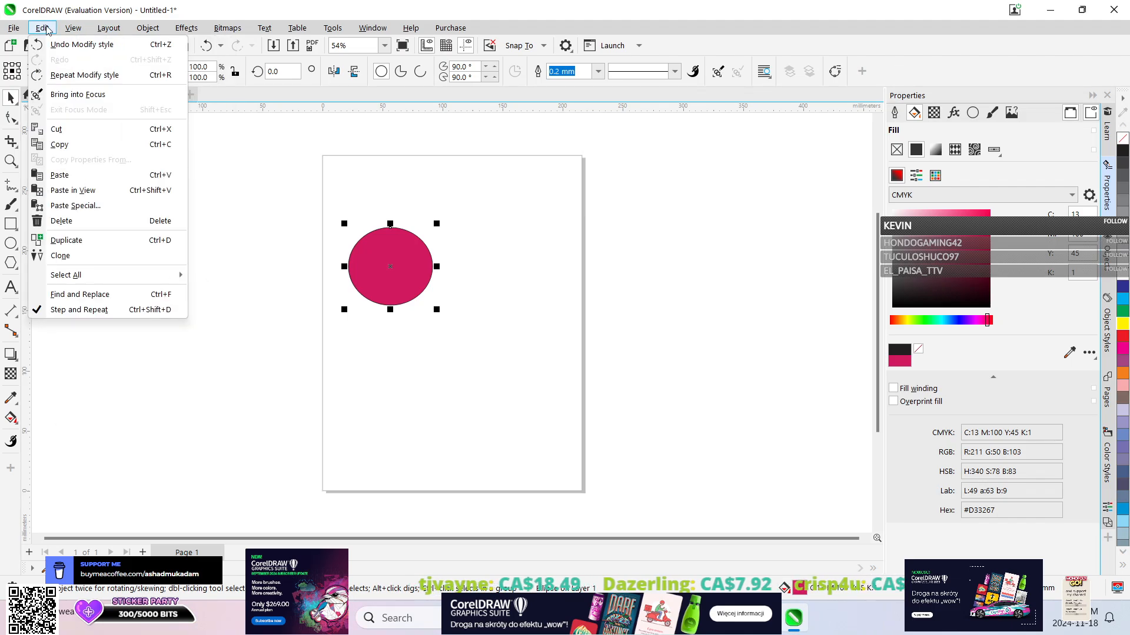
click(112, 310)
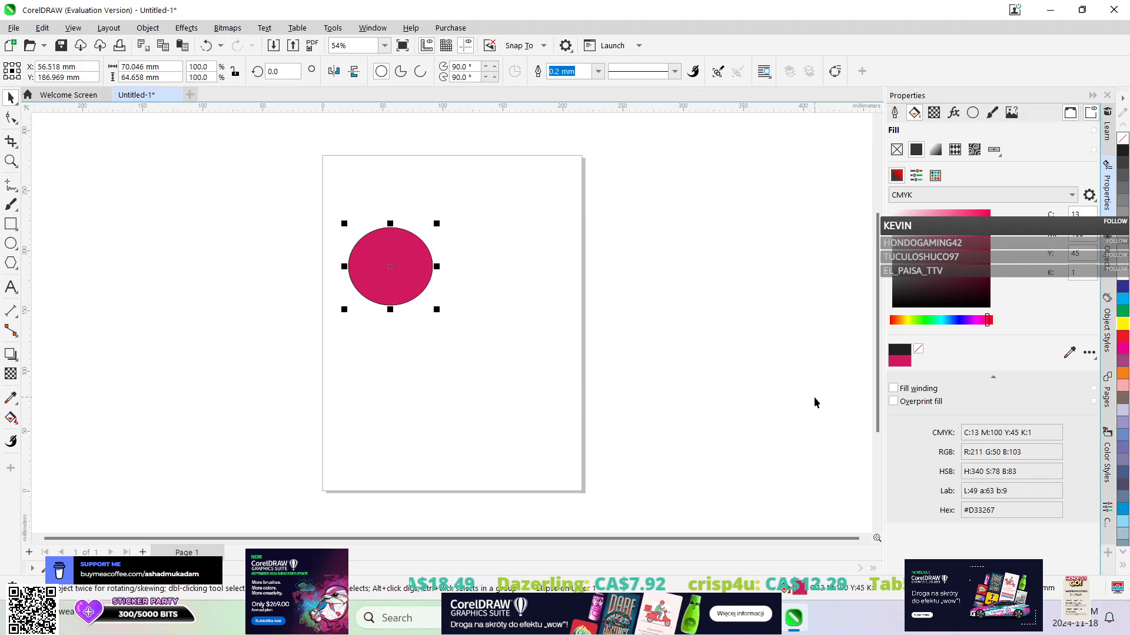
click(73, 29)
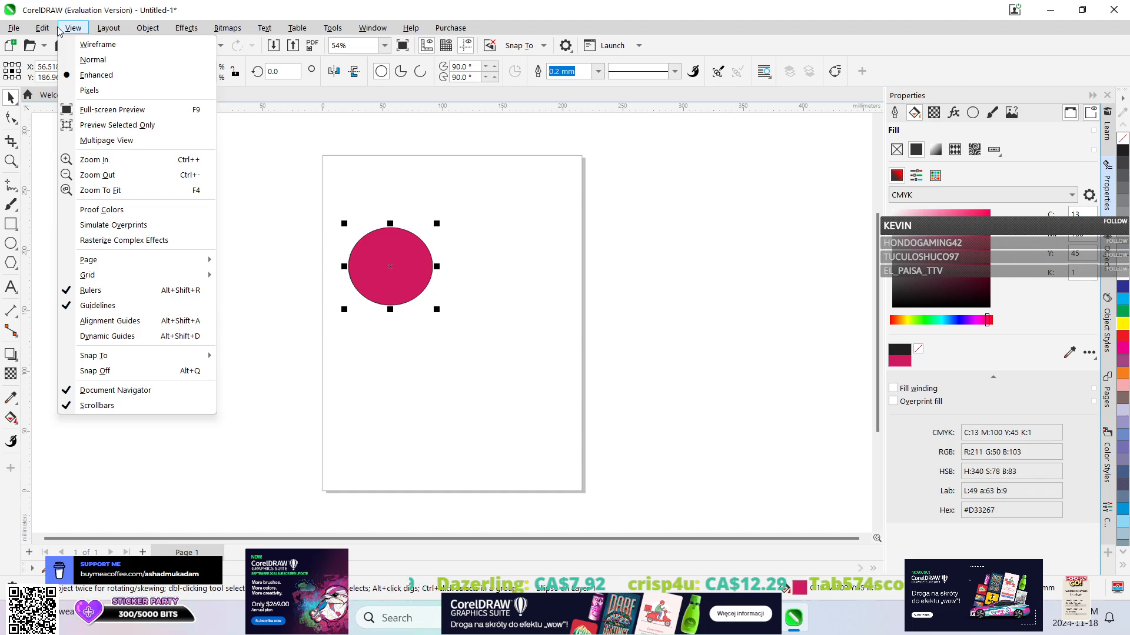
mouse_move(43, 28)
click(79, 311)
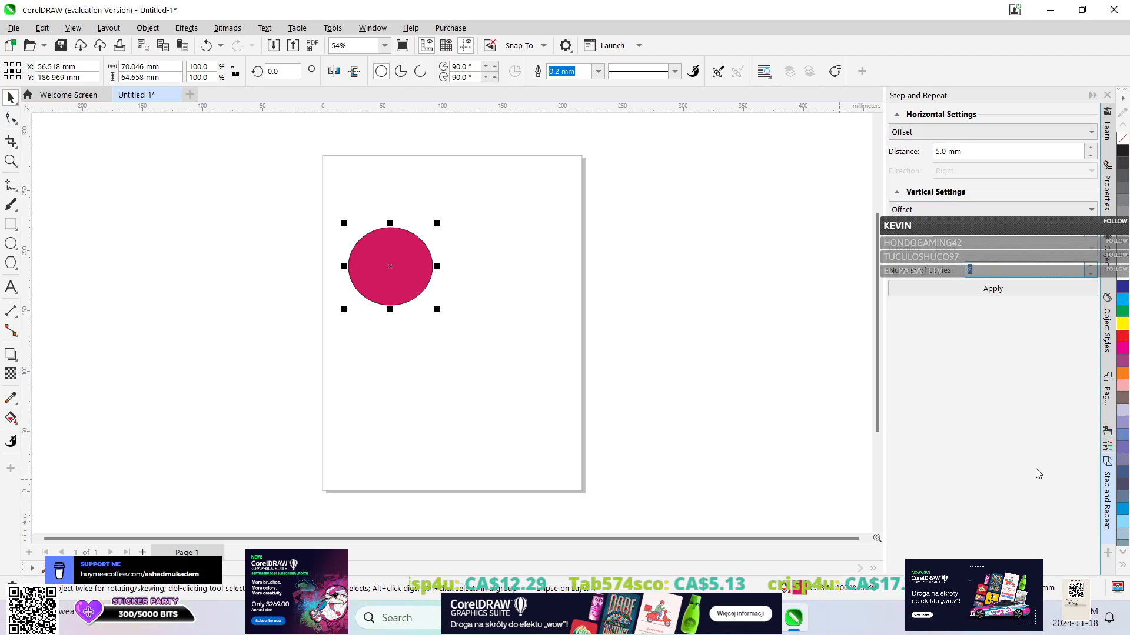
Create 100 step-and-repeat copies of the ellipse with a 5 mm horizontal offset and move the copies diagonally across the page.
text(100)
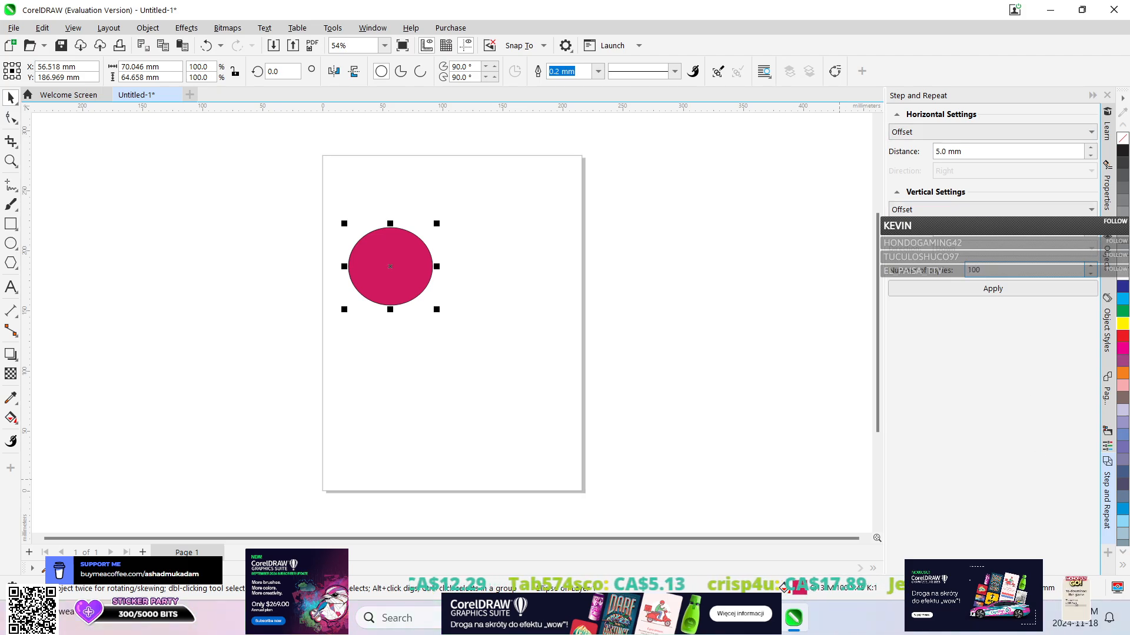
click(987, 285)
drag(441, 227, 229, 493)
drag(407, 366, 403, 513)
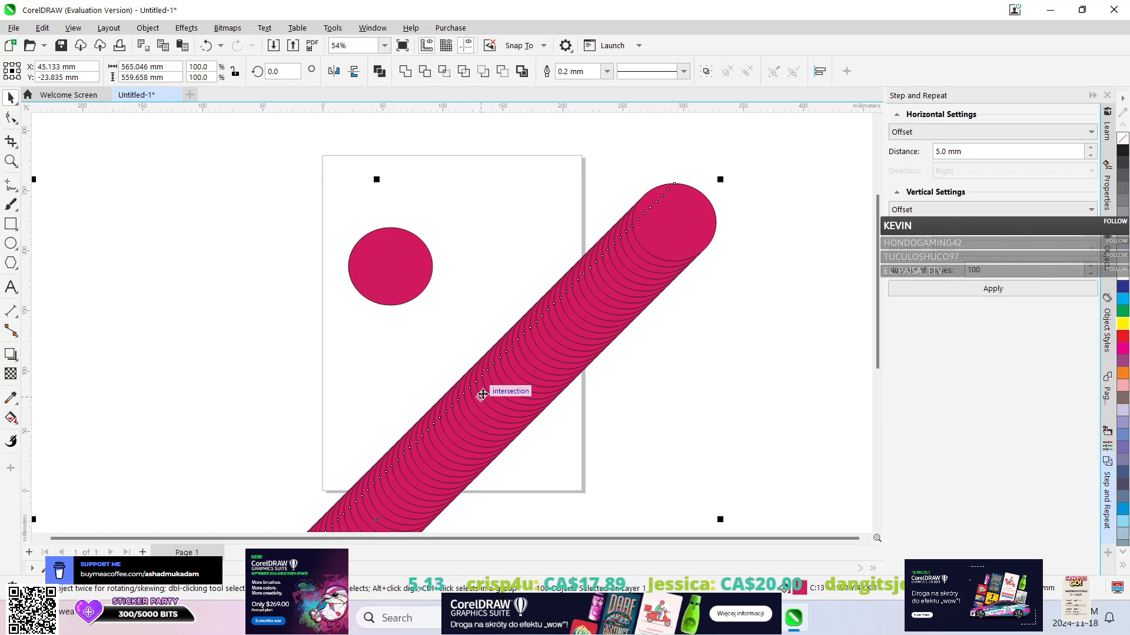
drag(479, 383, 604, 247)
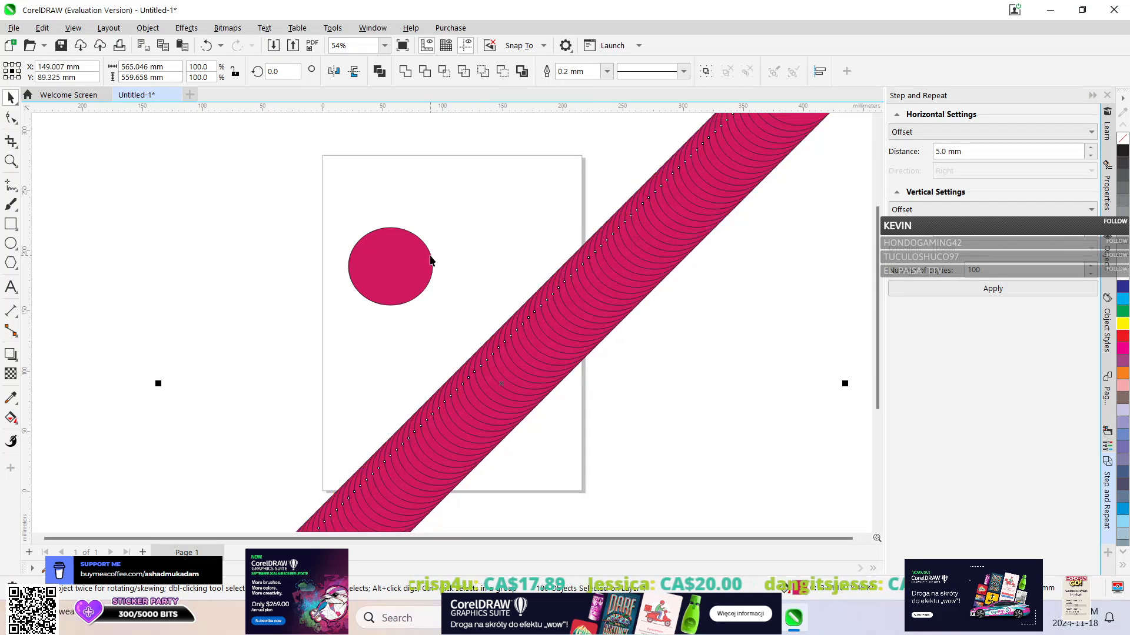
click(430, 256)
click(551, 312)
click(403, 263)
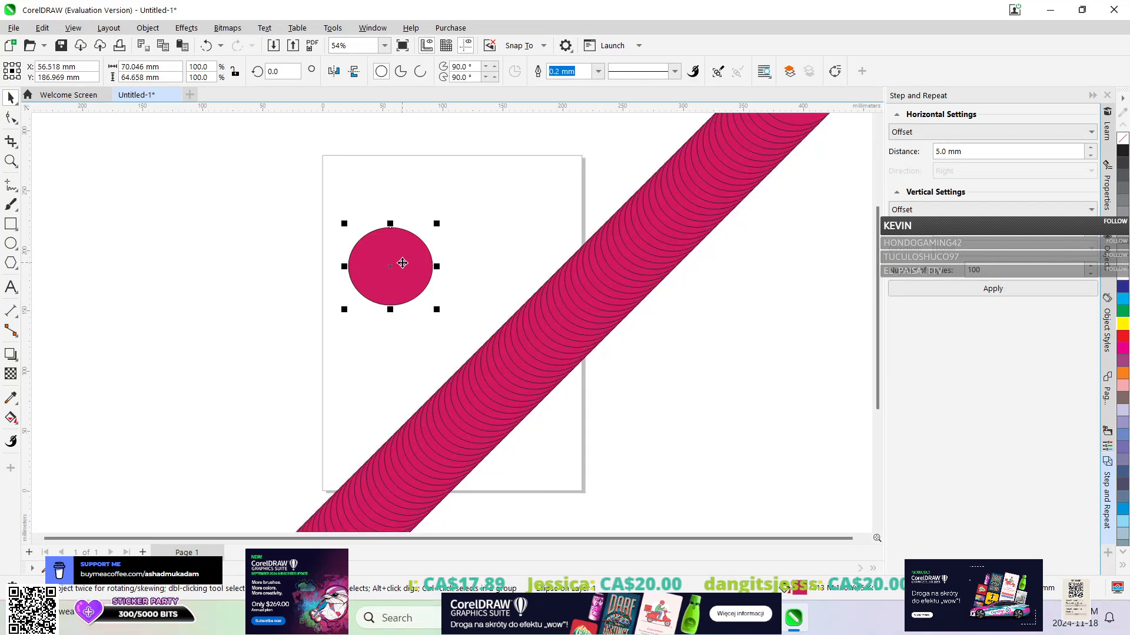
Undo the moves and the creation of the 100 ellipse copies.
key(ctrl+z)
key(ctrl+z)
key(ctrl+z)
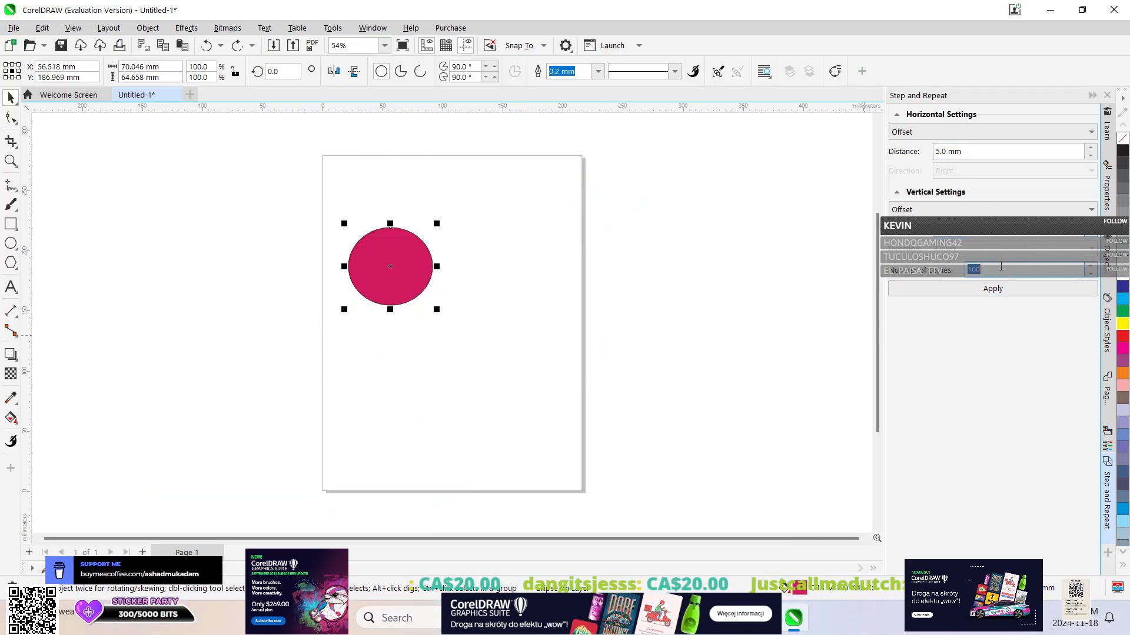
Create 5 step-and-repeat copies of the crimson ellipse with no horizontal or vertical offset, and undo them.
text(5)
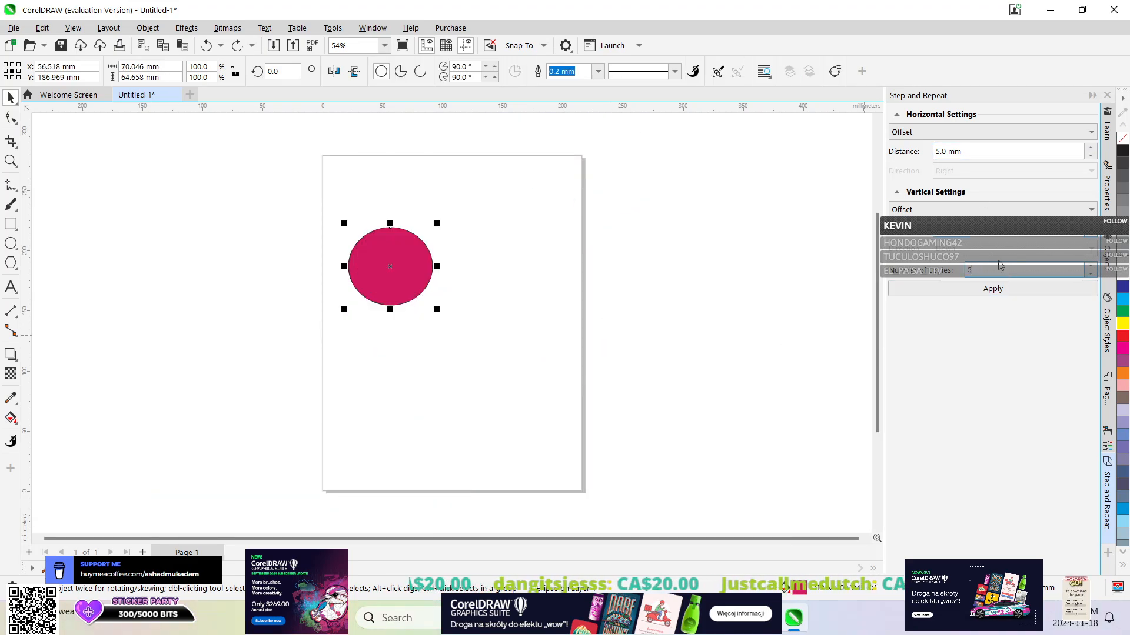
click(946, 132)
click(940, 145)
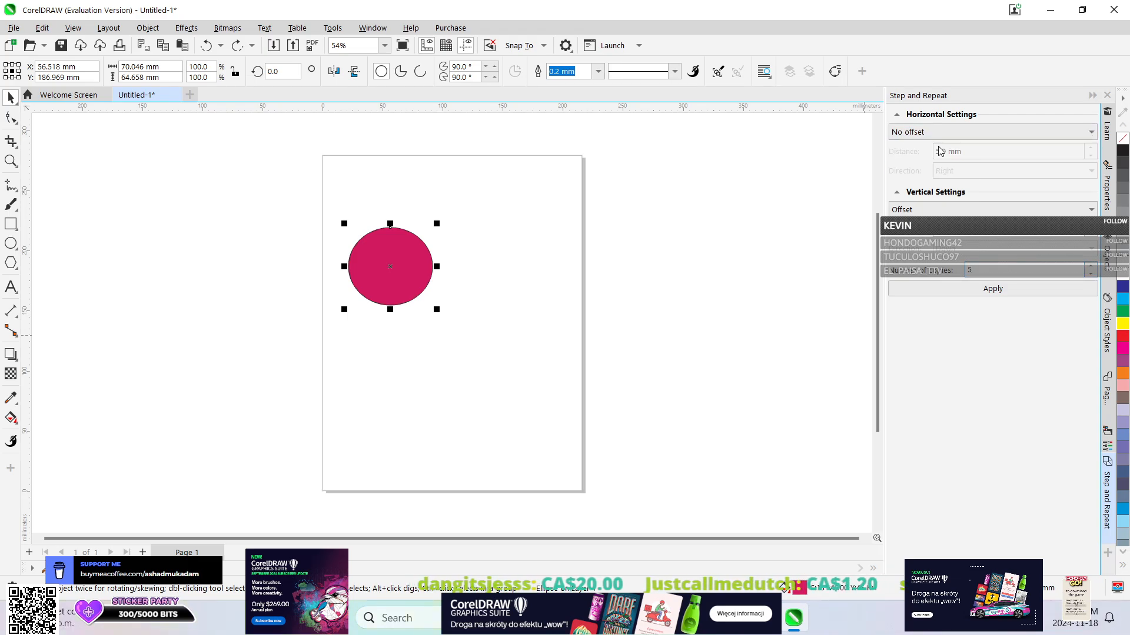
click(946, 209)
click(939, 222)
click(992, 288)
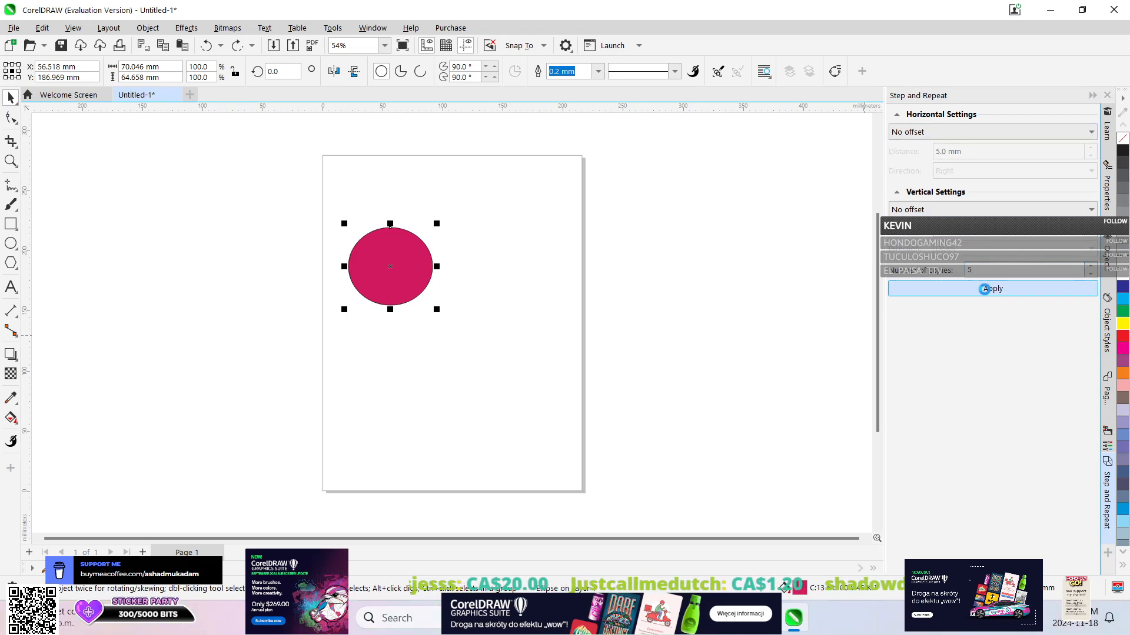
click(986, 287)
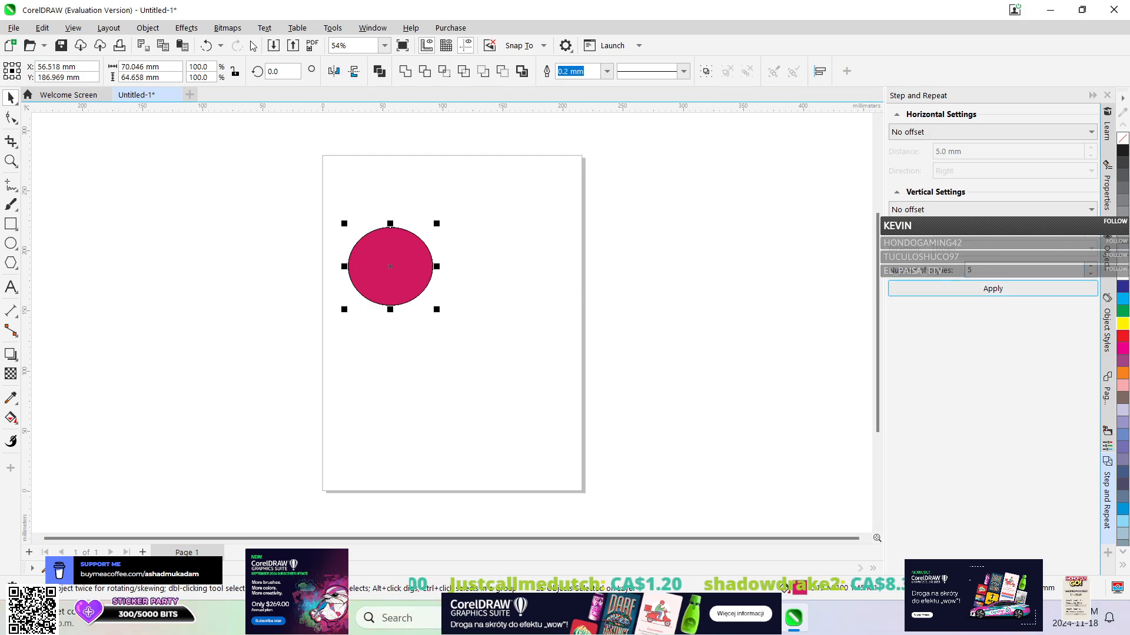
click(220, 46)
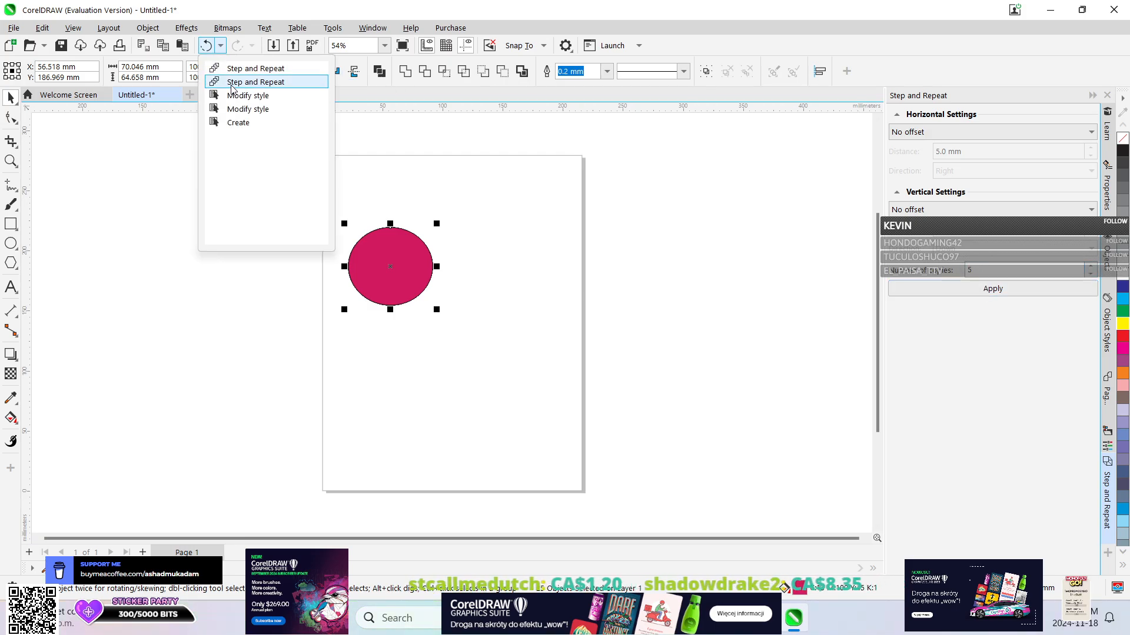
click(233, 88)
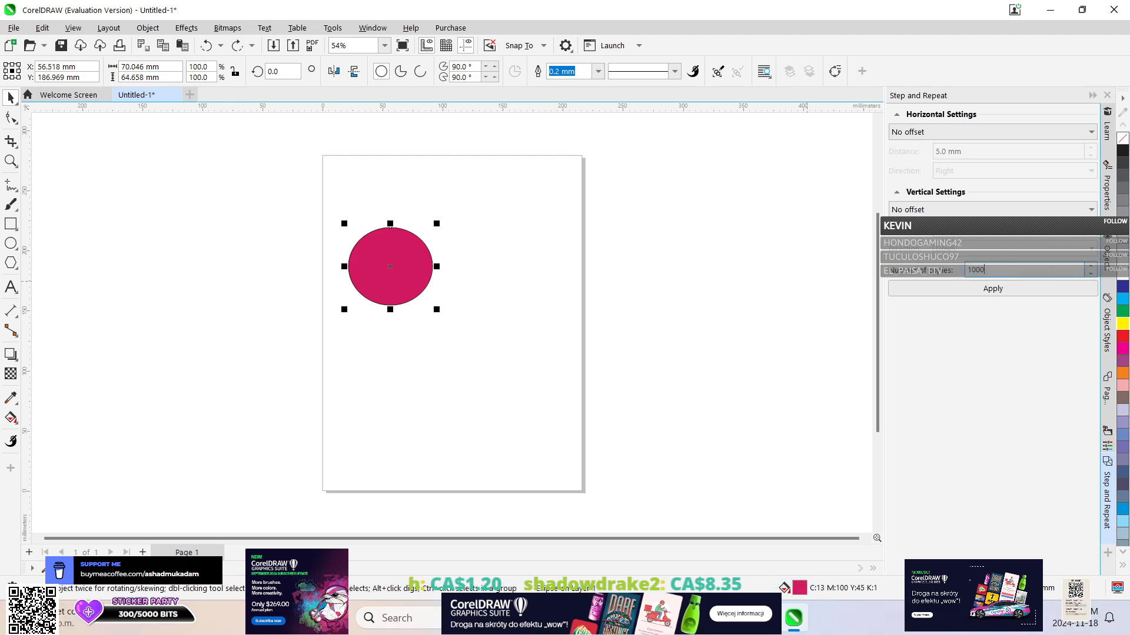
Create 1000 step-and-repeat copies of the ellipse directly on top of it, and undo them.
click(1000, 287)
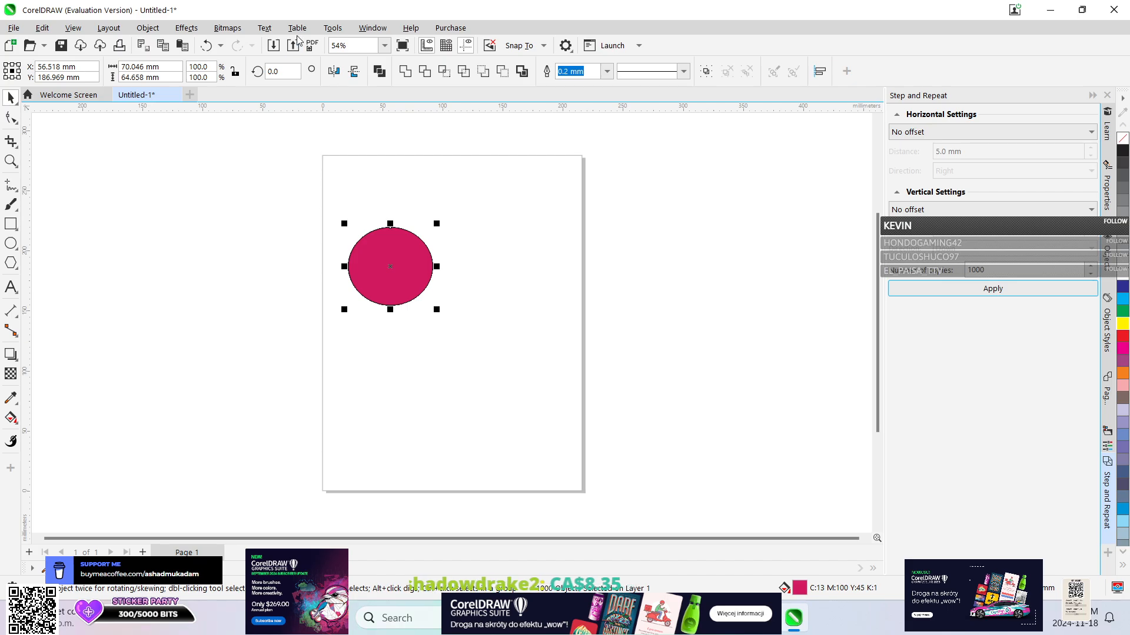
click(206, 46)
click(220, 46)
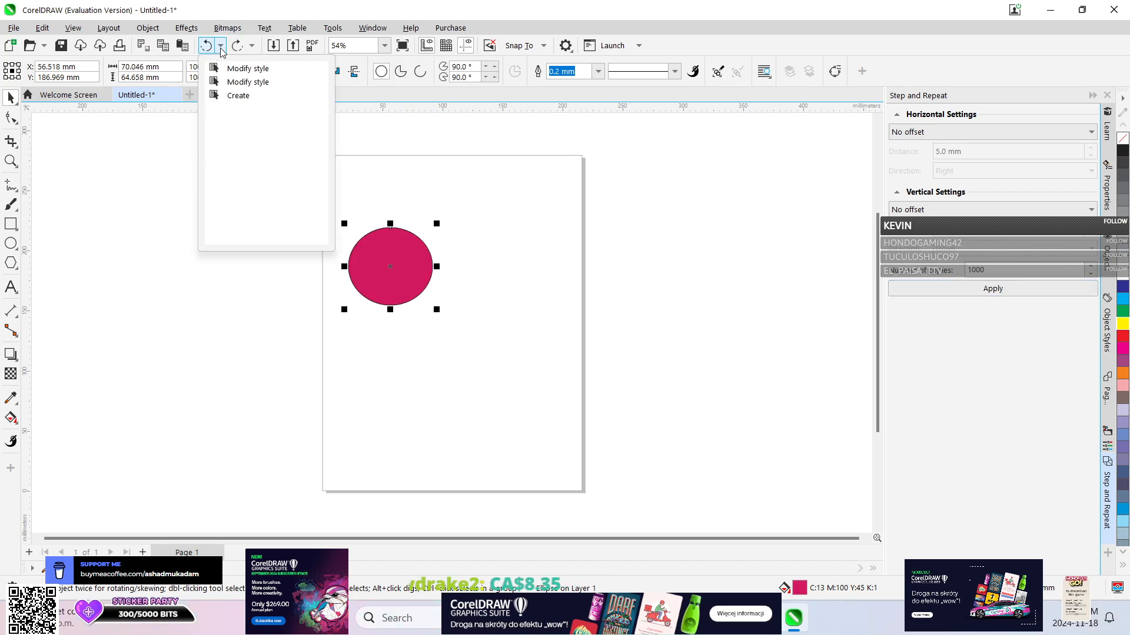
click(220, 46)
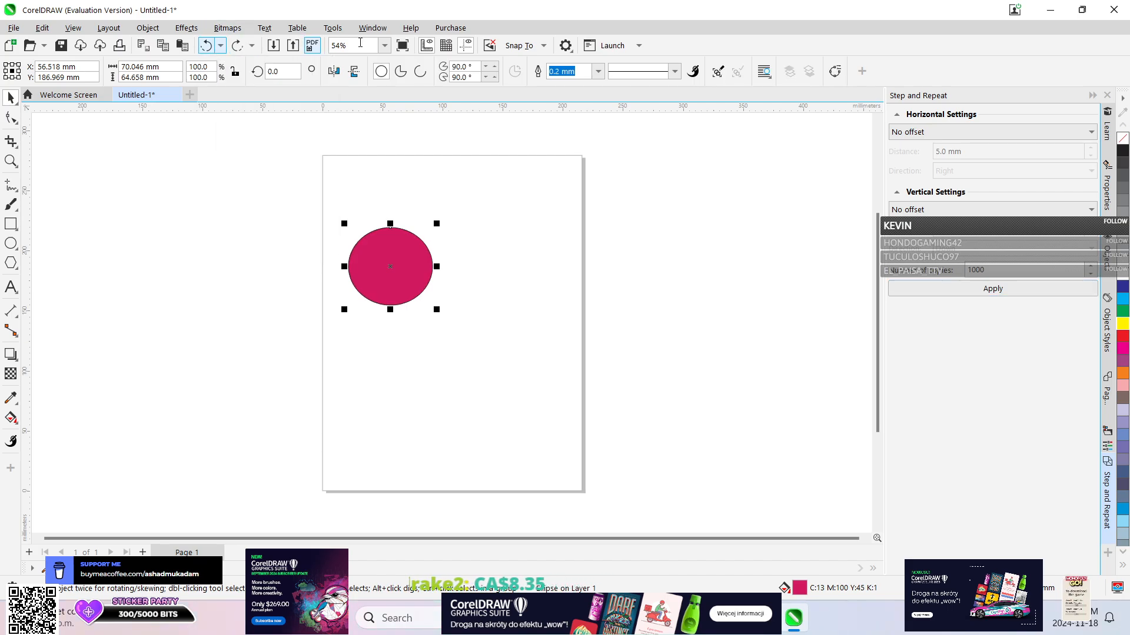
Set the number of copies to 5 and use Spacing between objects for both the horizontal and vertical settings.
right_click(999, 274)
click(986, 267)
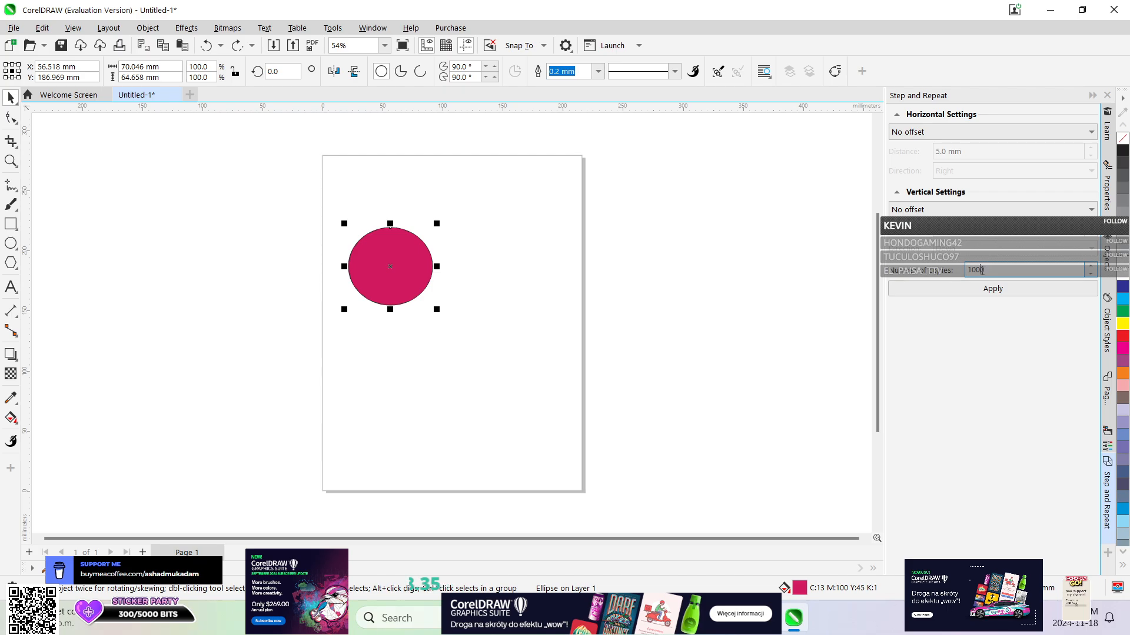
click(988, 132)
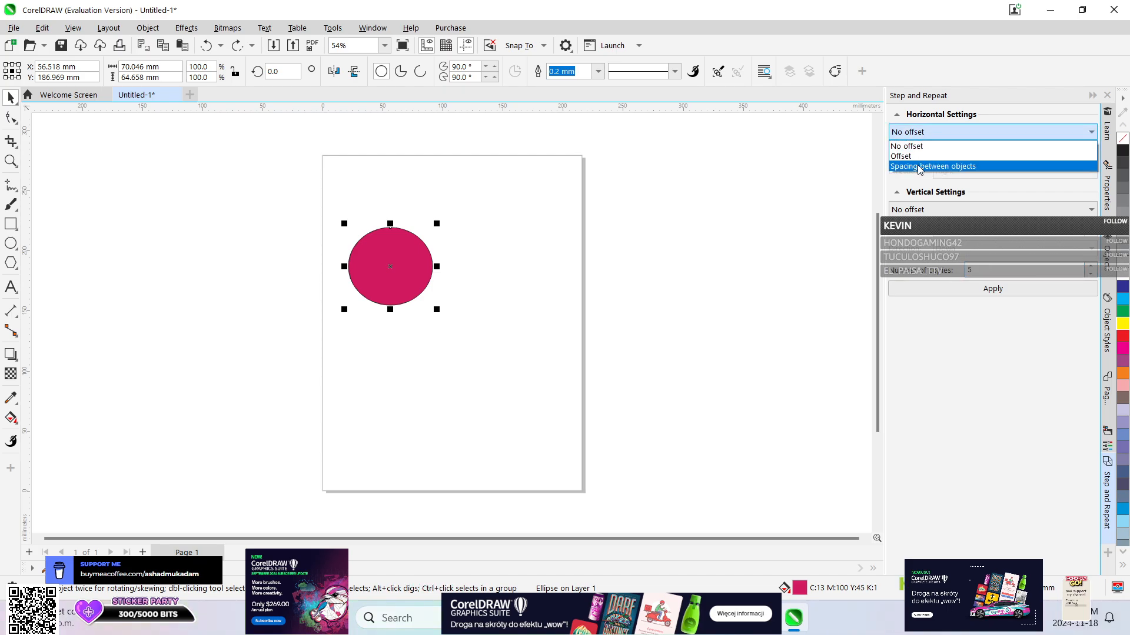
click(930, 167)
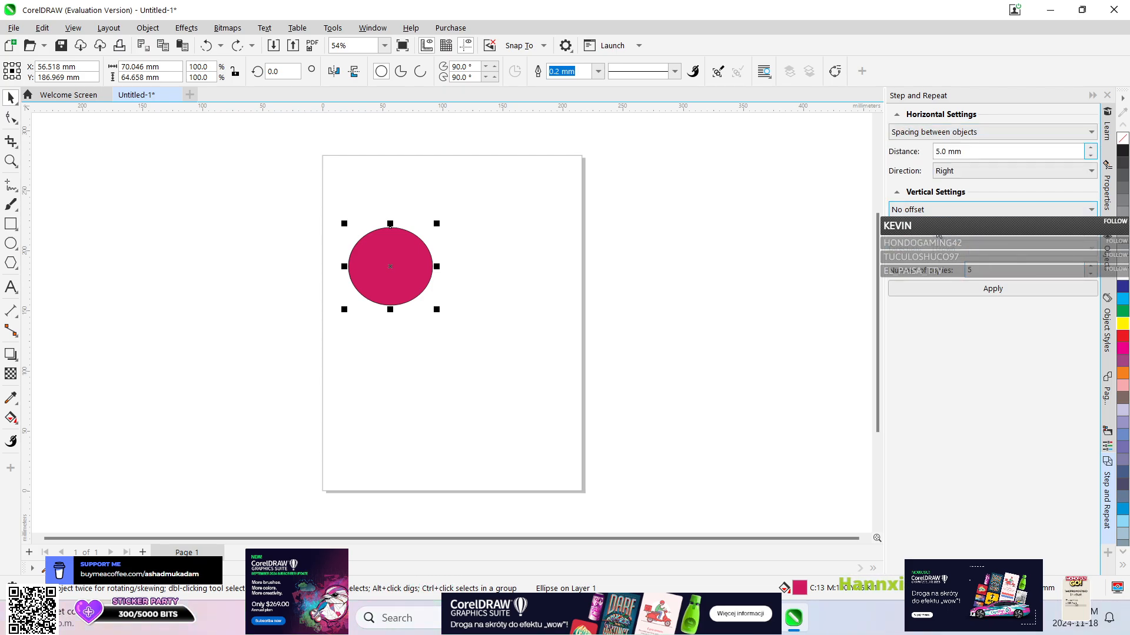
click(941, 209)
click(929, 244)
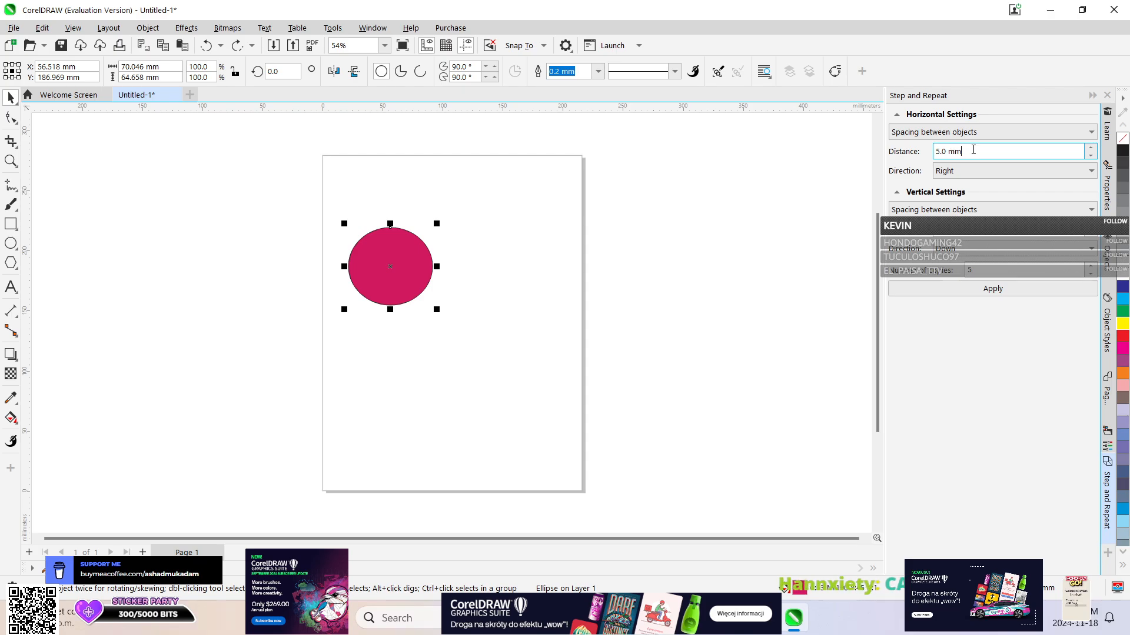
Create 5 diagonal copies of the ellipse spaced 0.1 mm apart toward the right and down, and undo them.
double_click(943, 152)
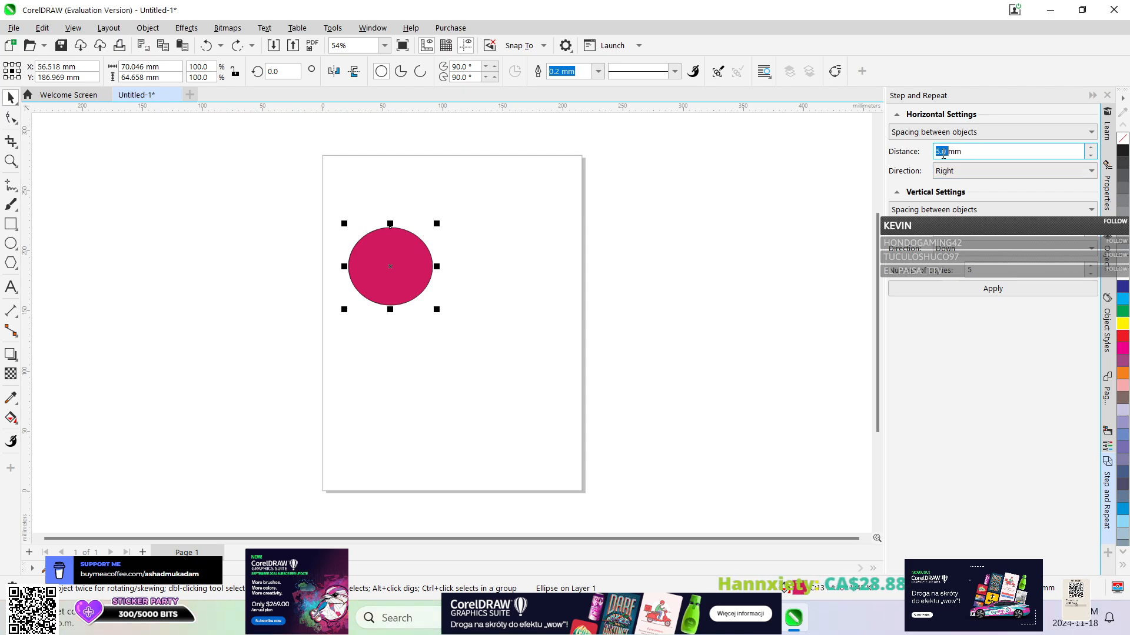
click(954, 187)
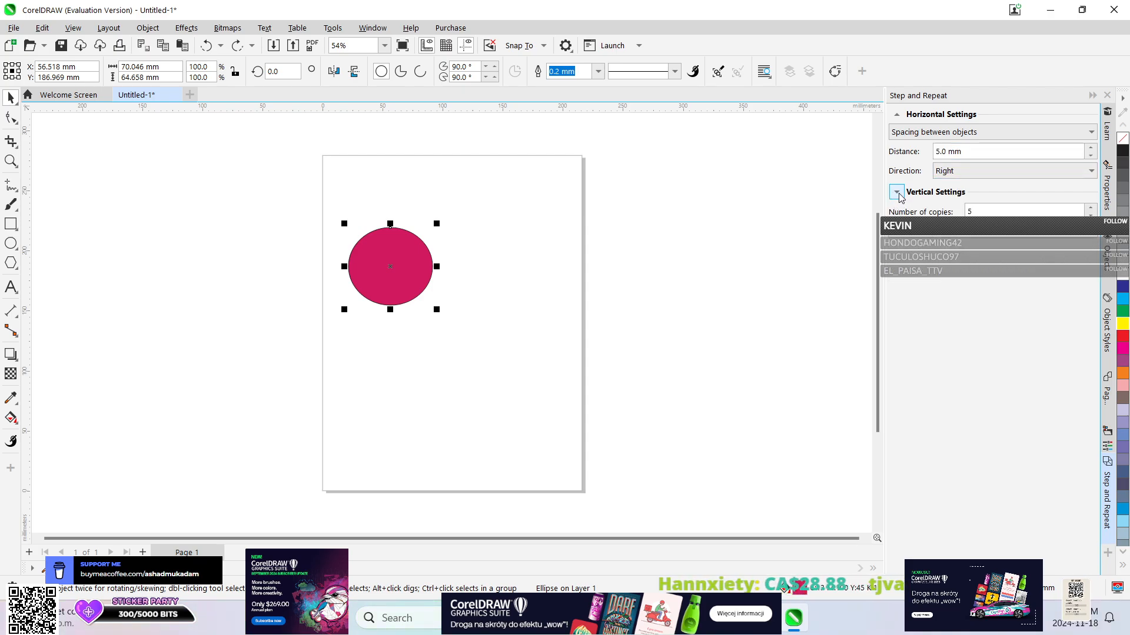
click(897, 193)
click(980, 171)
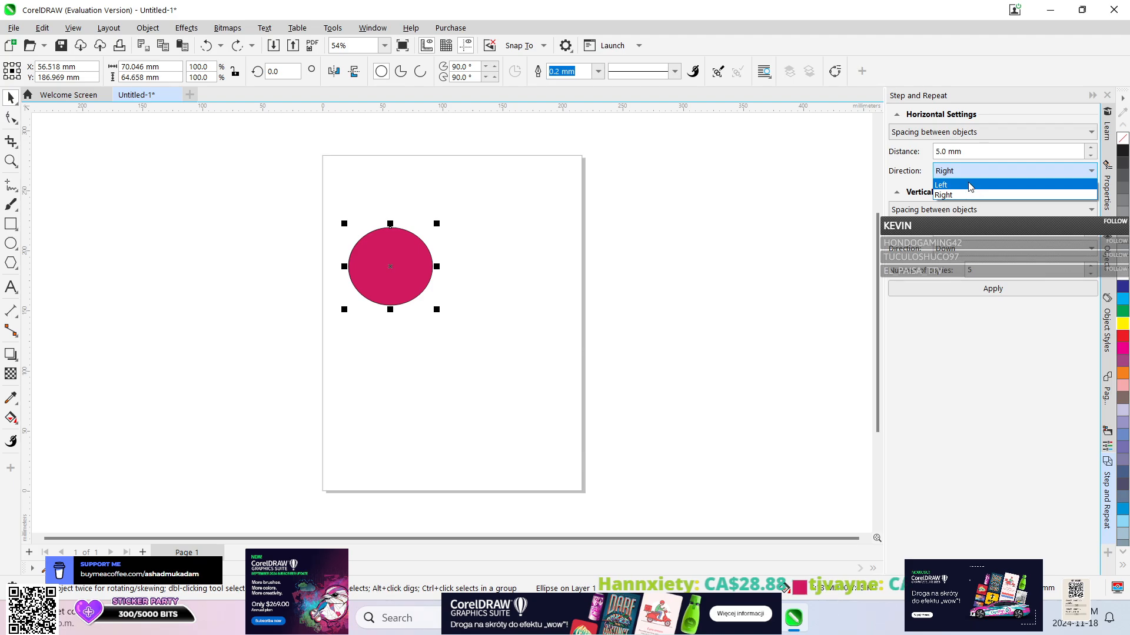
click(968, 176)
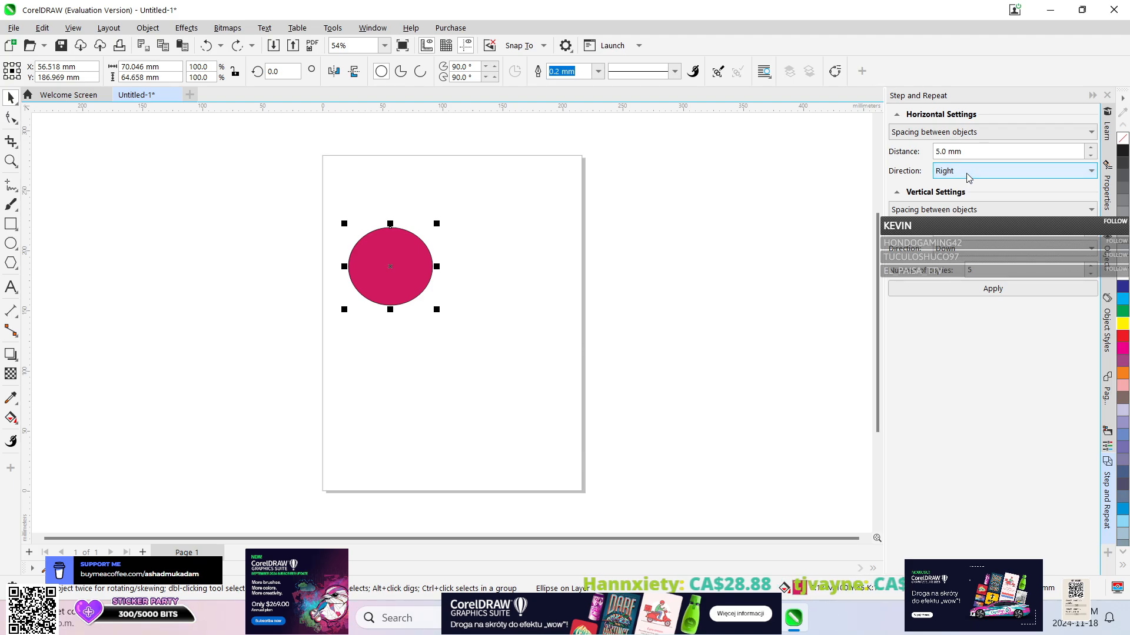
double_click(940, 152)
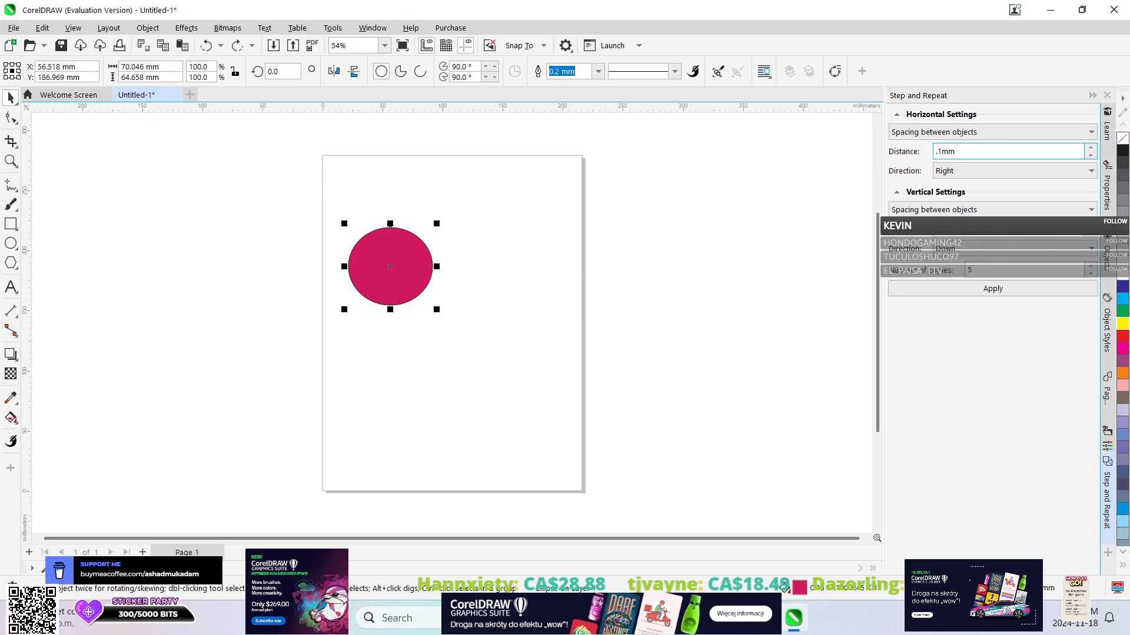
key(Return)
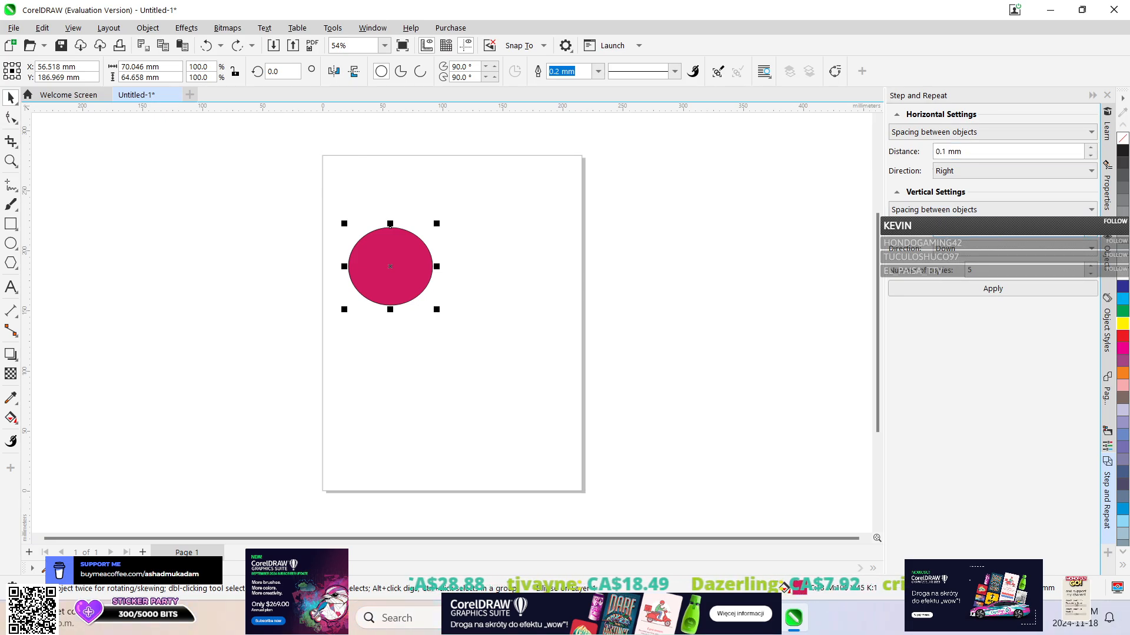
click(1003, 292)
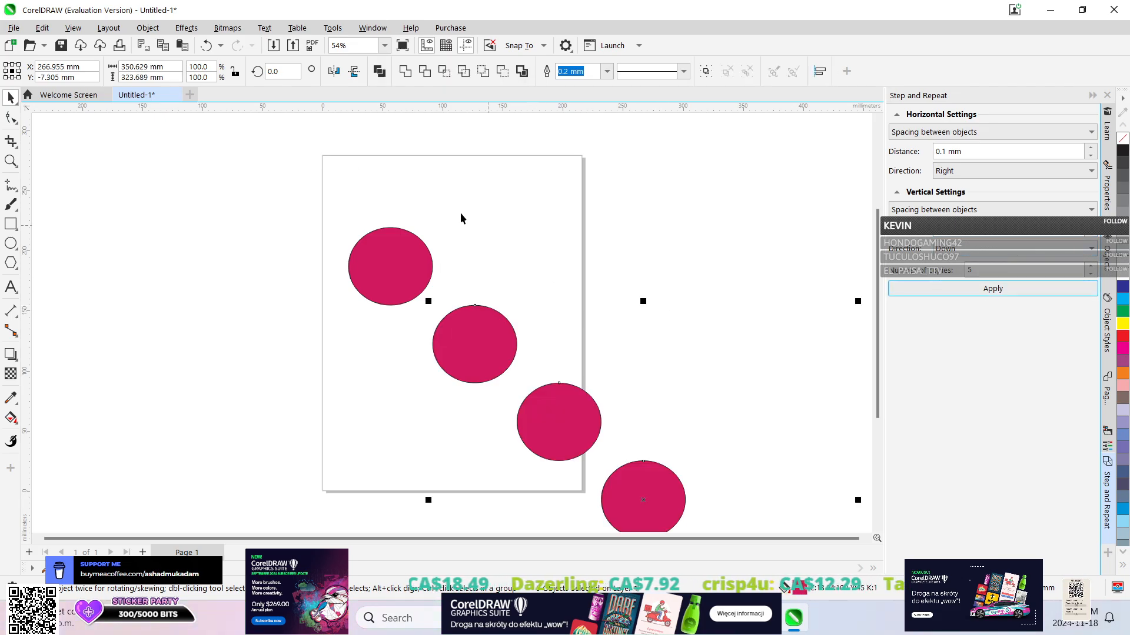
click(206, 46)
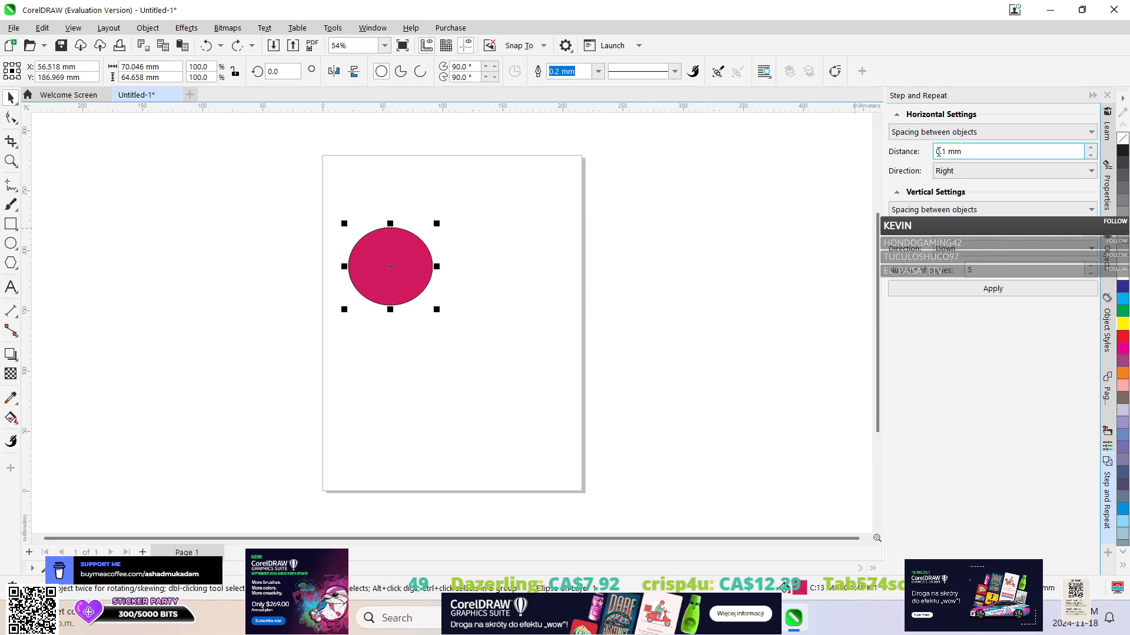
Create 5 diagonal copies of the ellipse with a spacing of -5.4 mm, inspect the result, and undo them.
click(1091, 156)
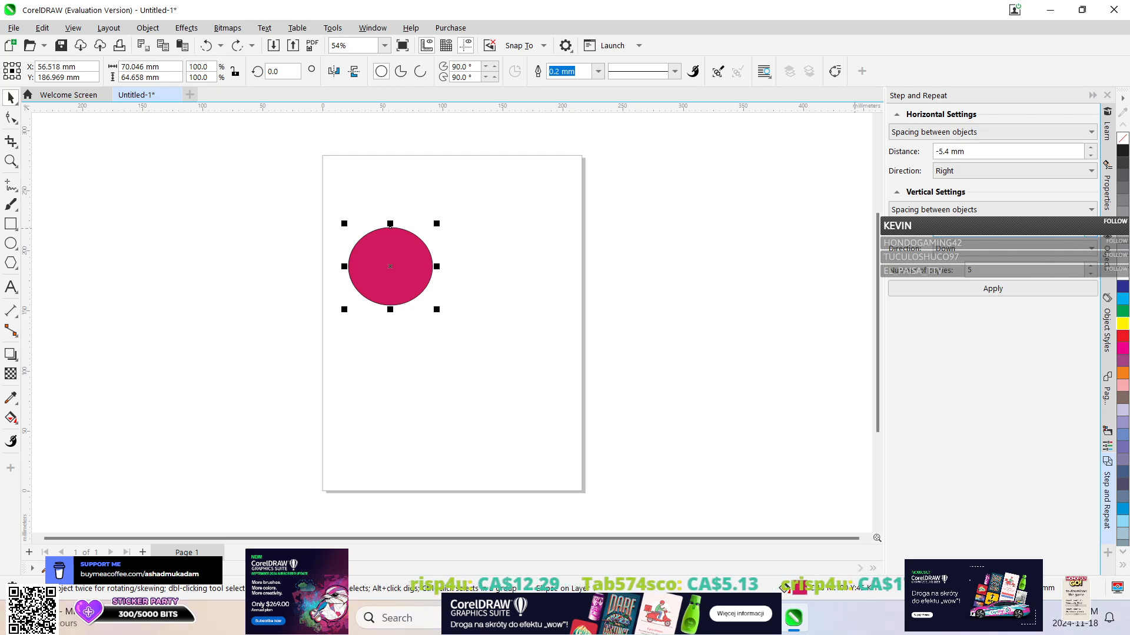
click(988, 290)
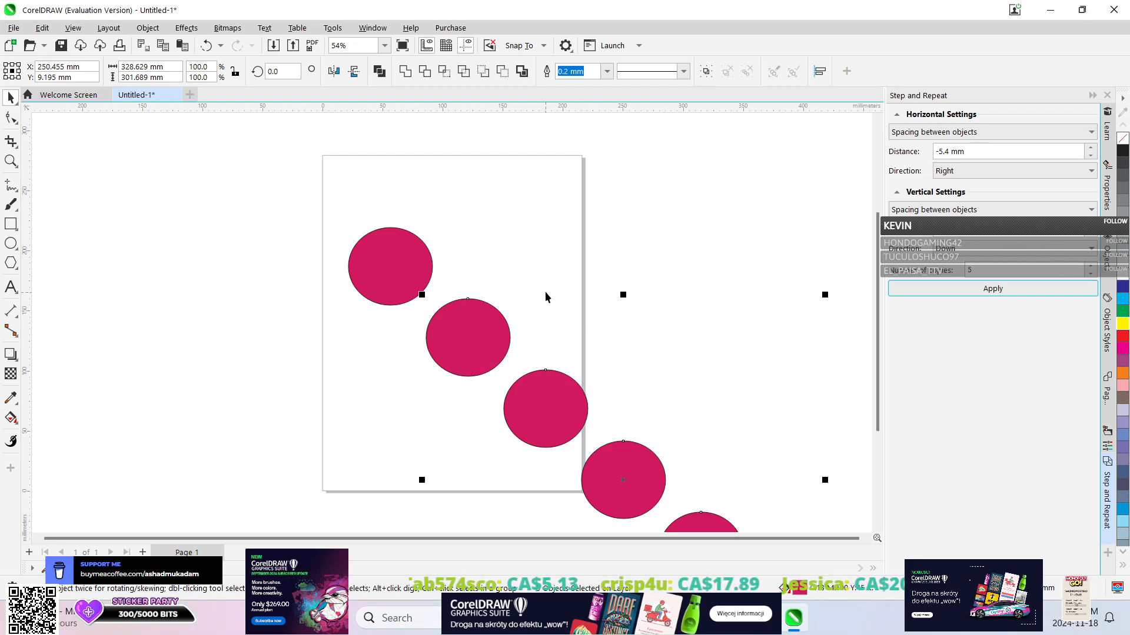
scroll(605, 295, down, 1)
scroll(604, 295, down, 1)
scroll(604, 296, up, 2)
scroll(605, 295, down, 3)
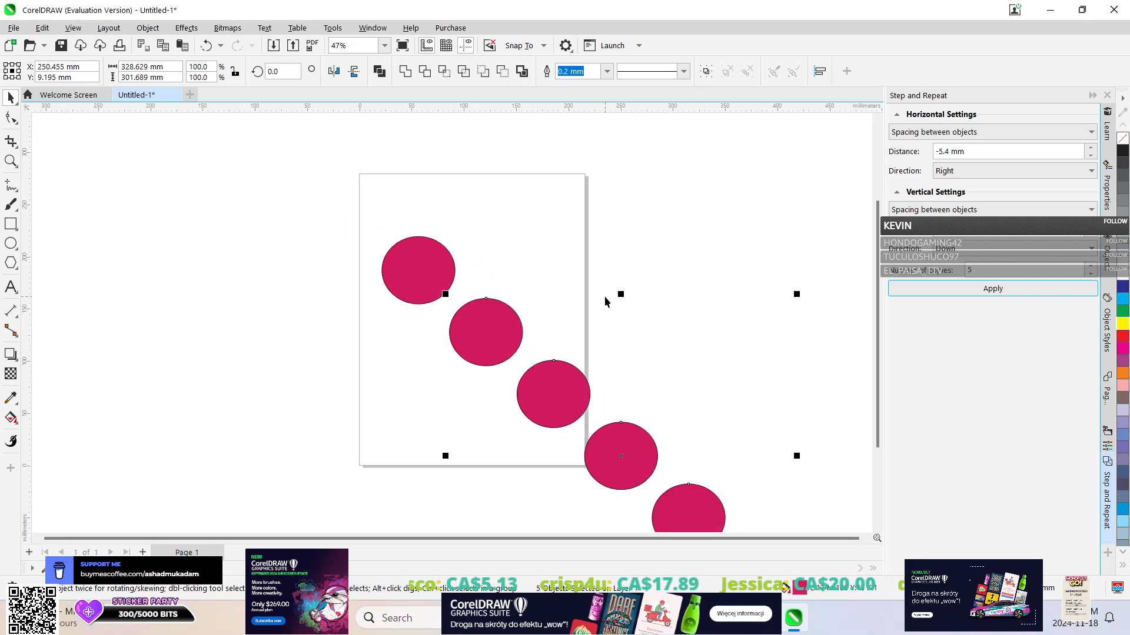
scroll(605, 301, up, 3)
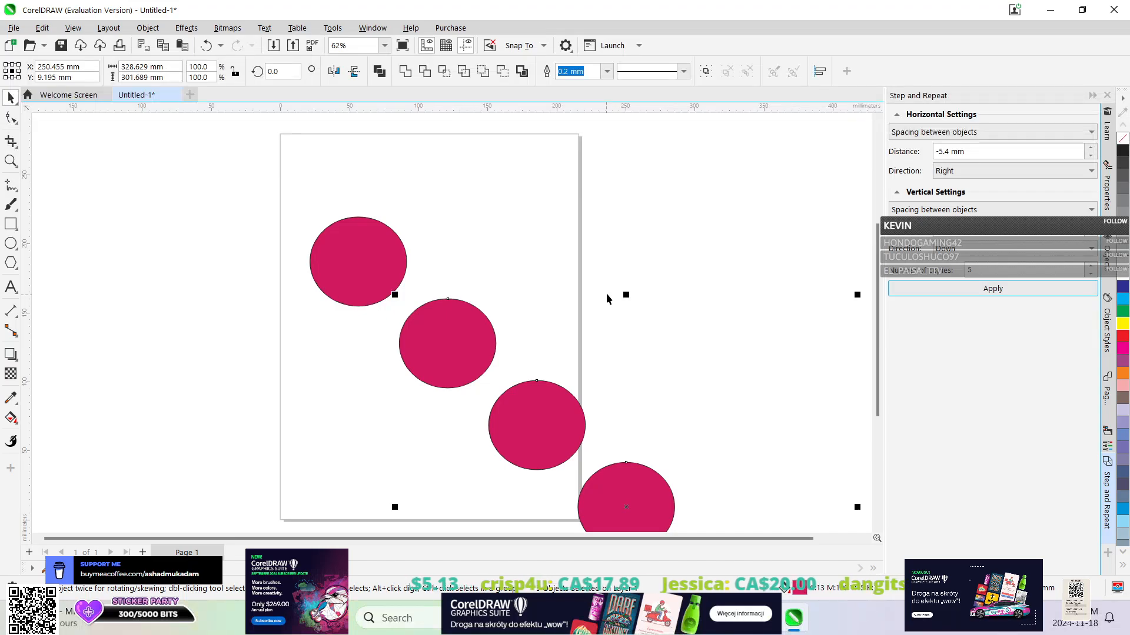
key(ctrl+z)
Create 5 overlapping copies of the ellipse with a spacing of -100 mm and move them diagonally across the page over the original.
click(975, 149)
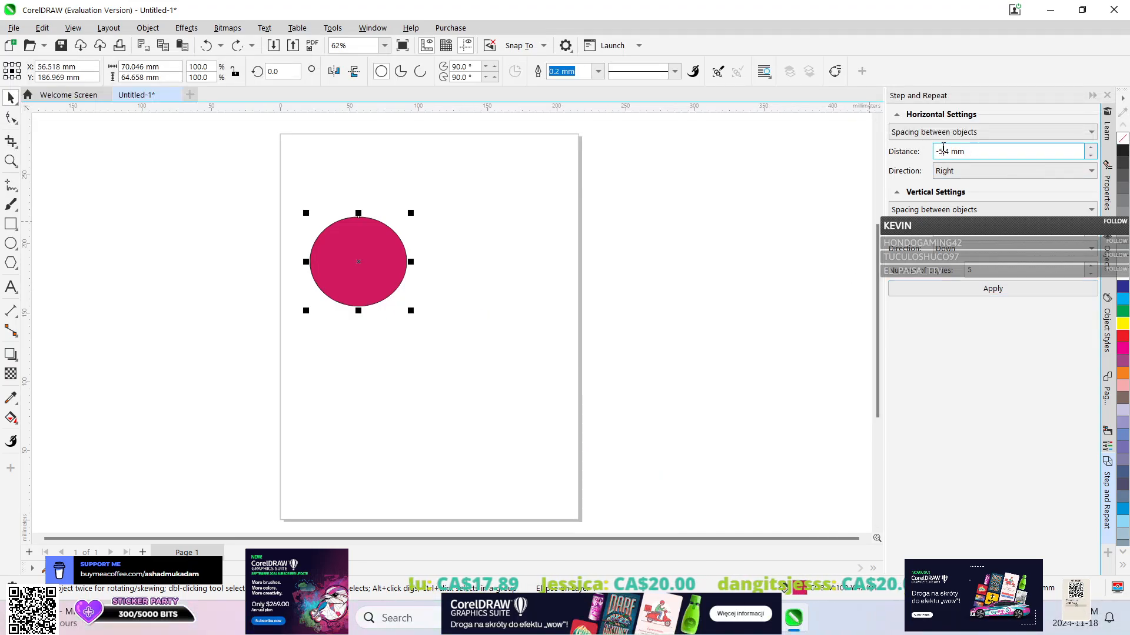
drag(996, 156, 869, 139)
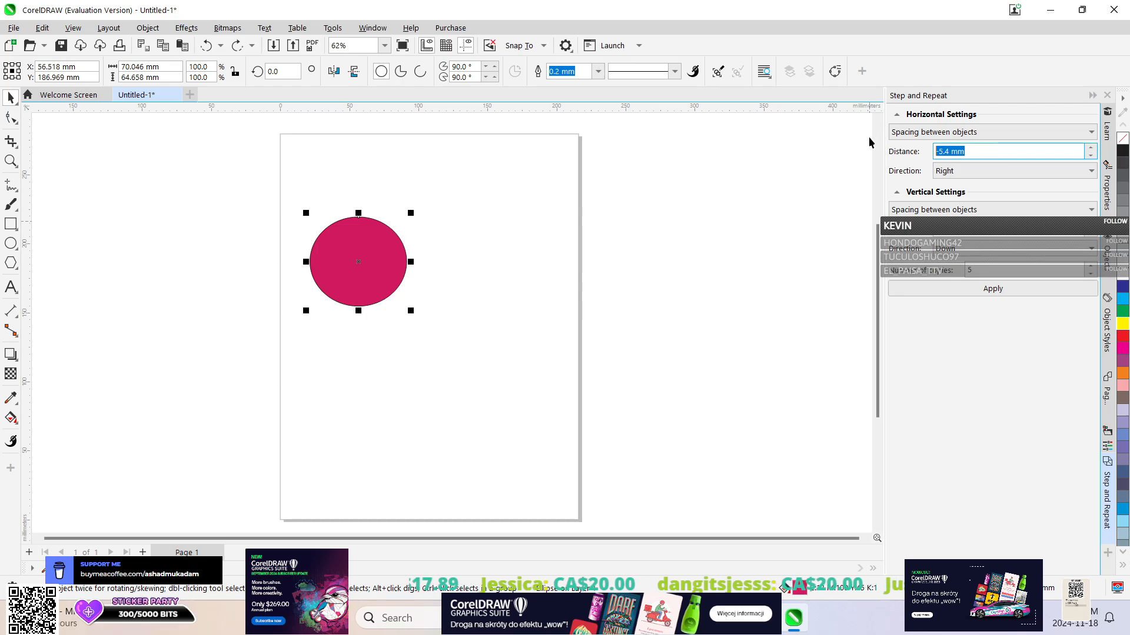
text(-100)
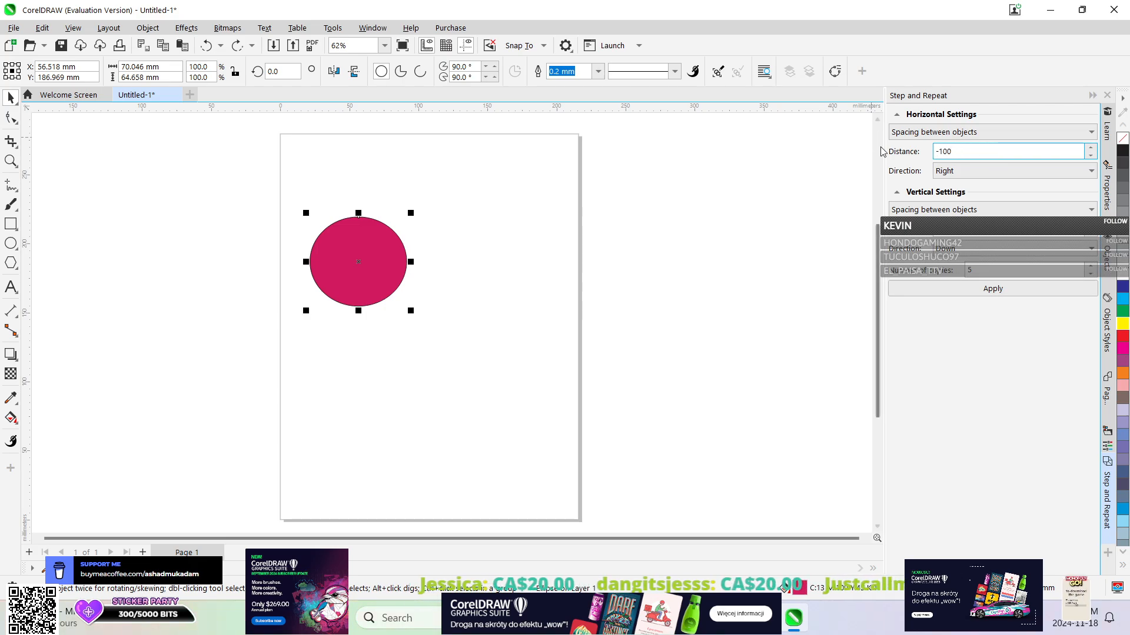
key(Return)
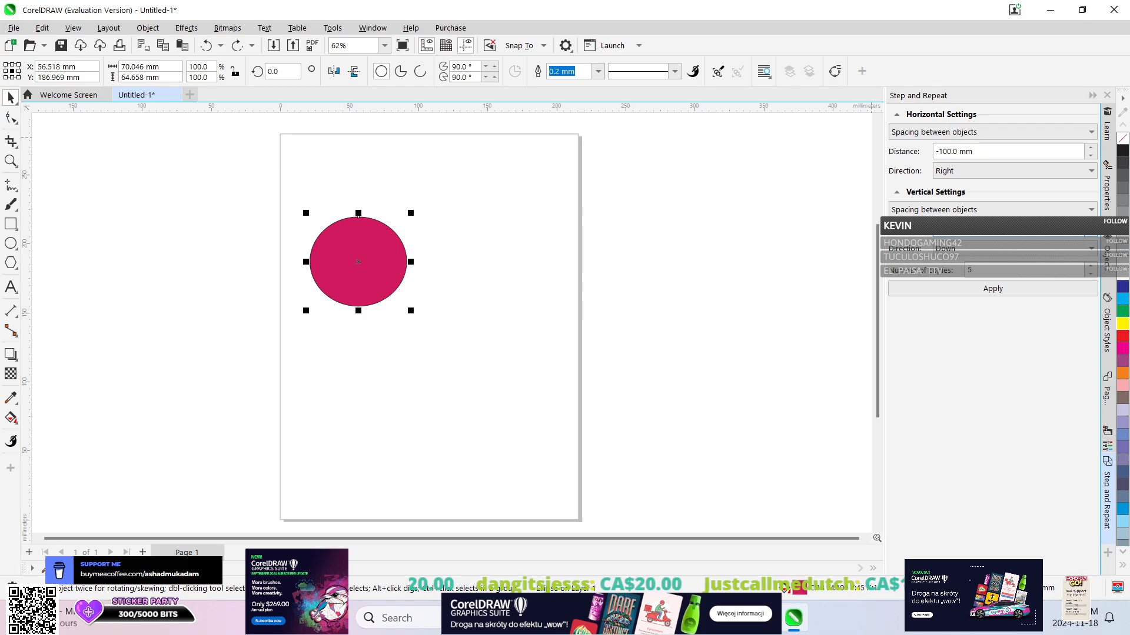
click(968, 291)
scroll(447, 234, up, 2)
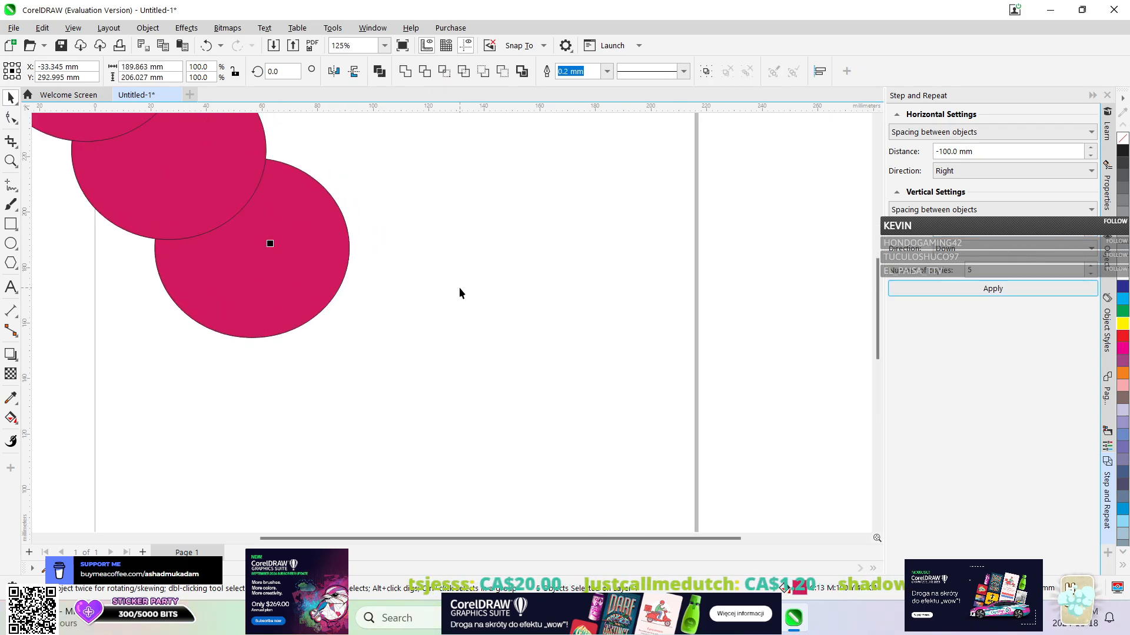
scroll(459, 287, down, 2)
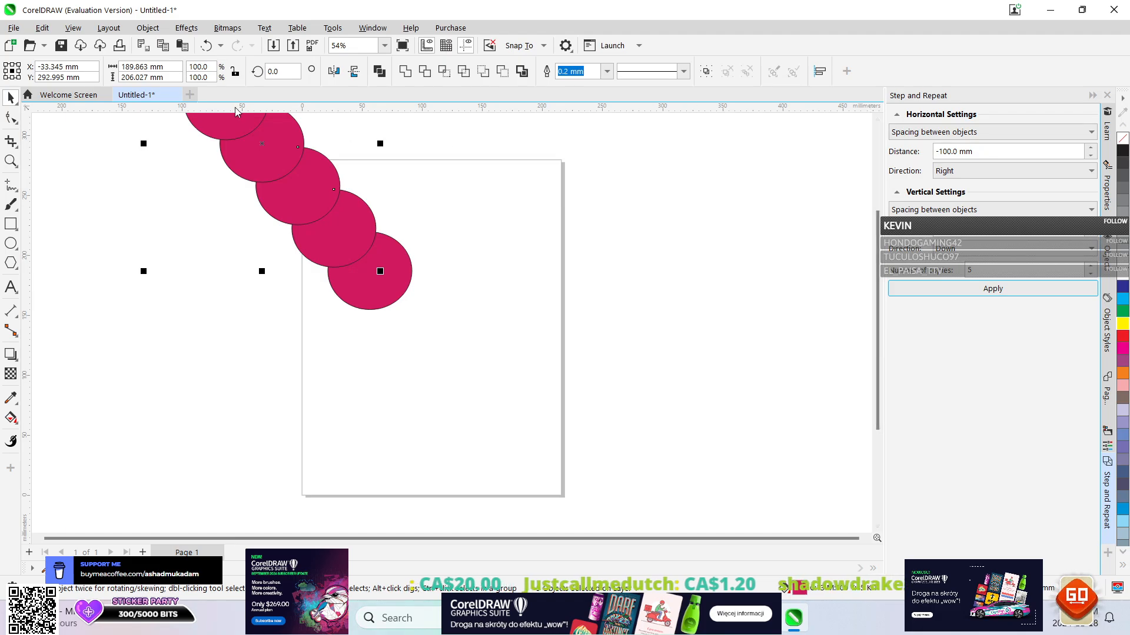
drag(266, 180, 438, 328)
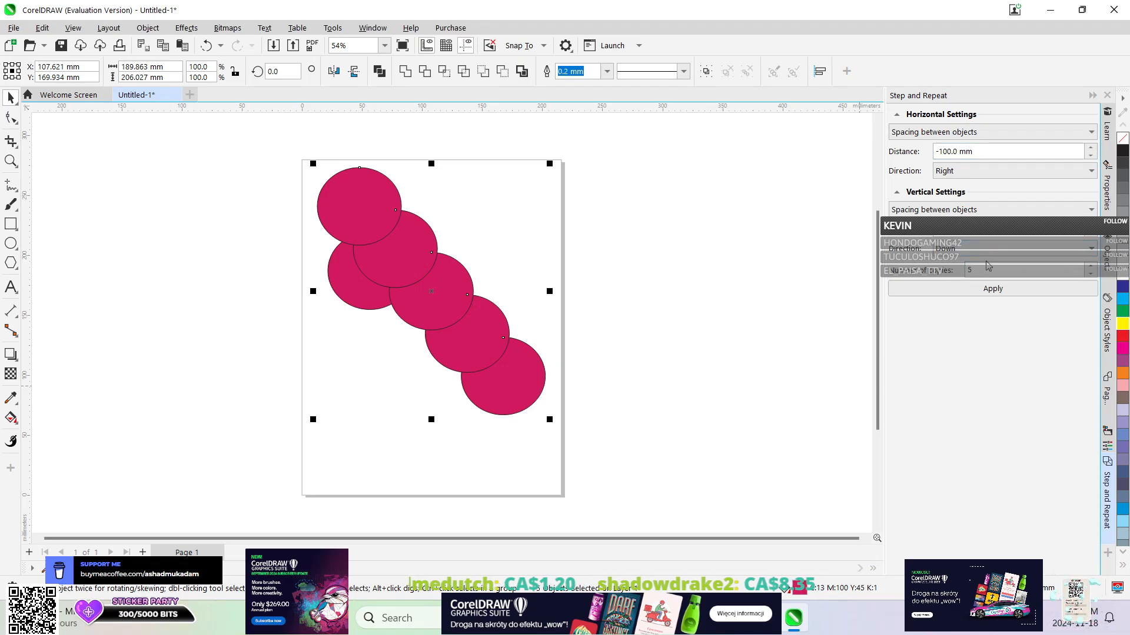
Create 5 diagonal copies of the selected row of crimson ellipses with a spacing of -50 mm and inspect the result.
click(947, 152)
double_click(948, 151)
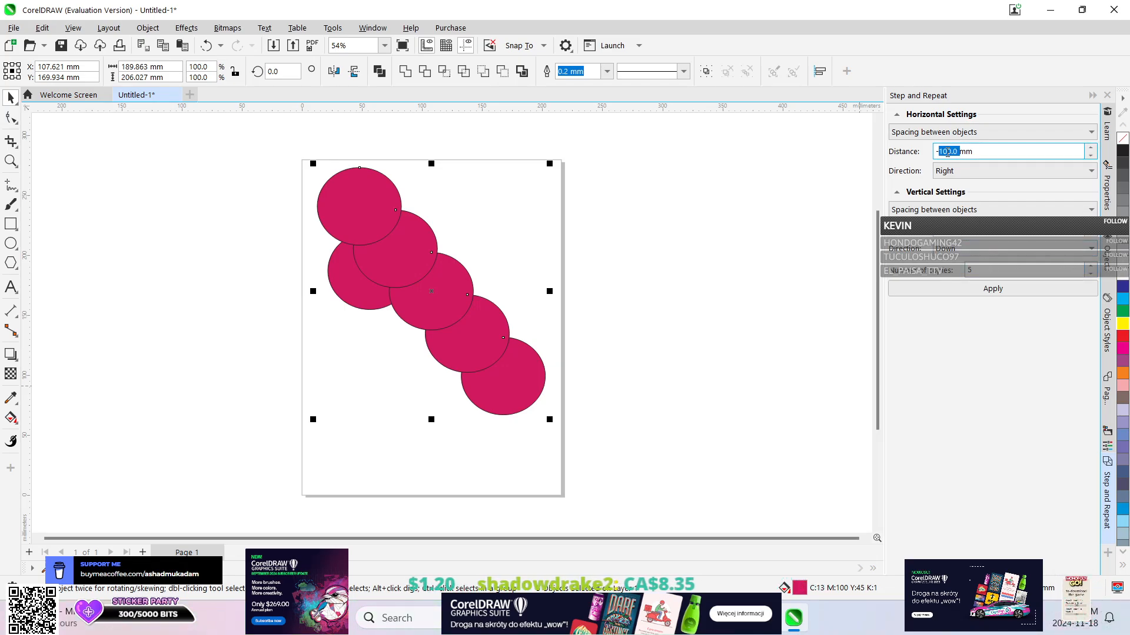
text(5)
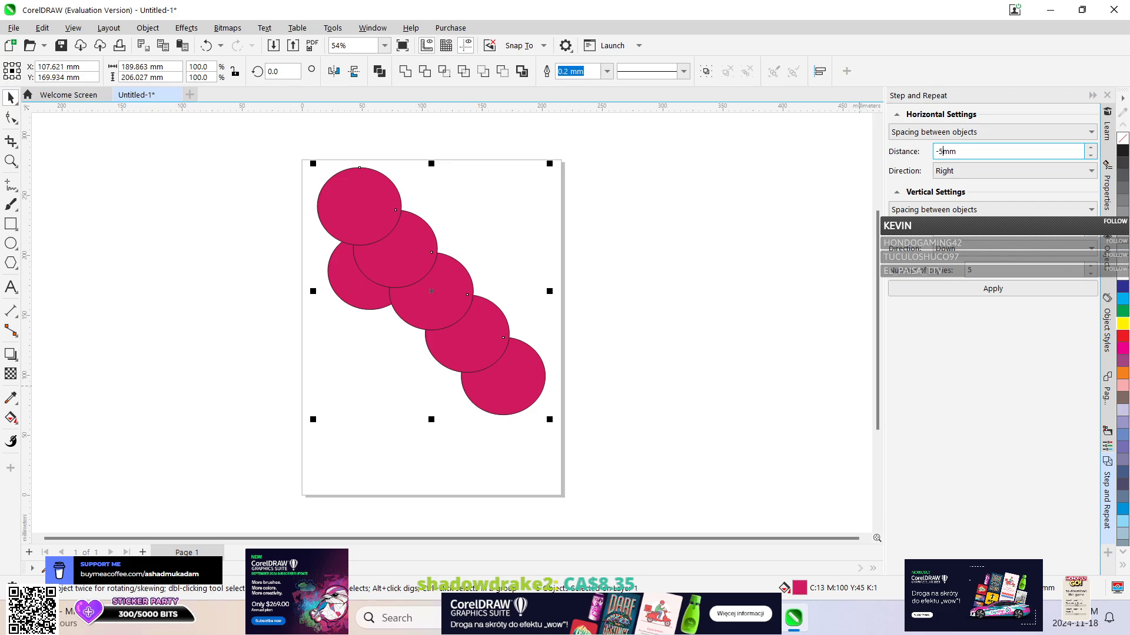
key(Return)
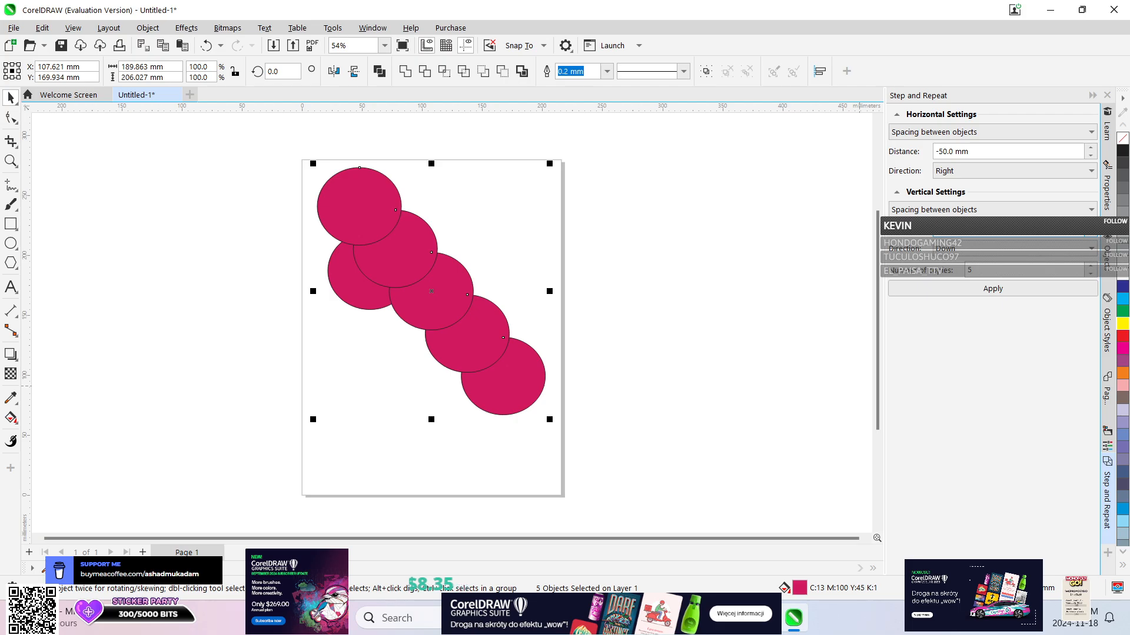
click(980, 290)
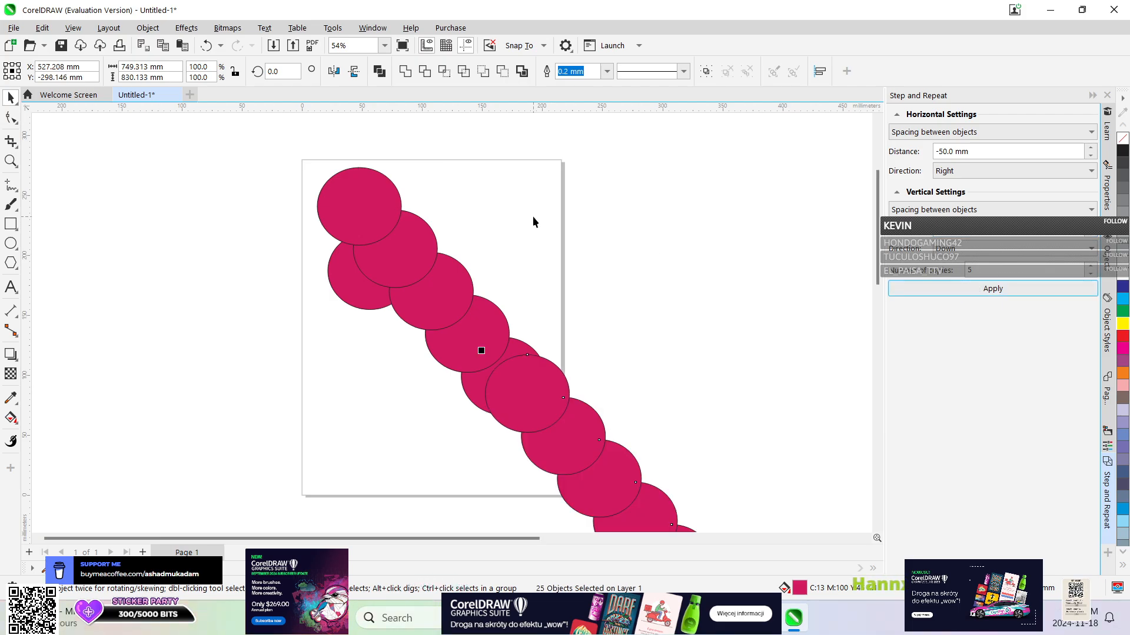
scroll(663, 280, down, 2)
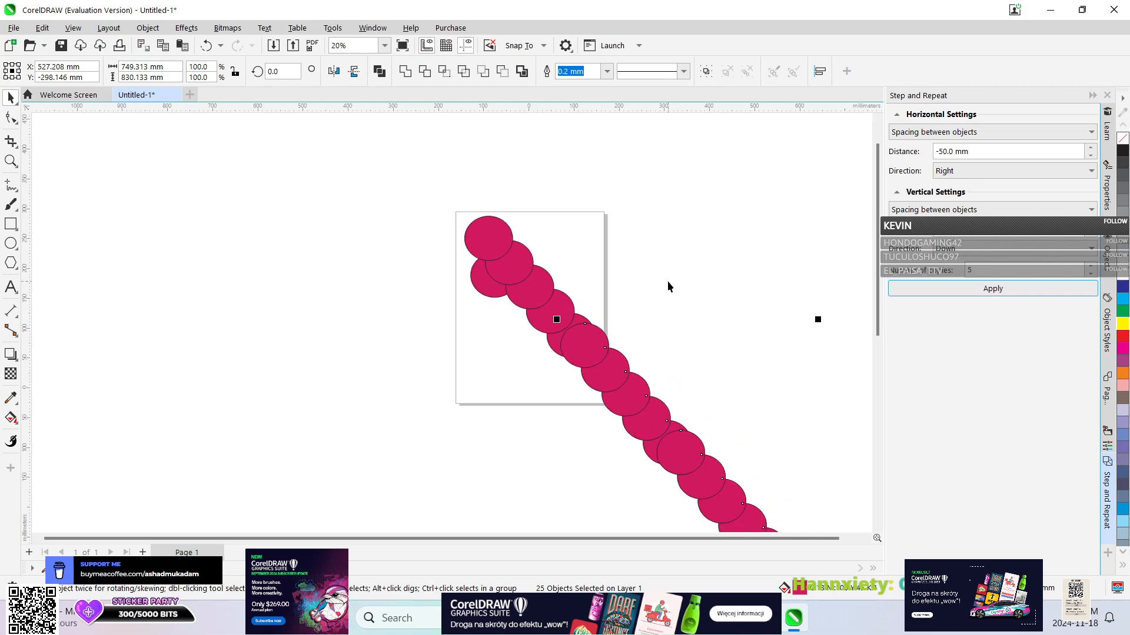
scroll(667, 281, up, 2)
Close the current drawing without saving and create a new 215.9 x 279.4 mm CorelDRAW Default document.
click(177, 95)
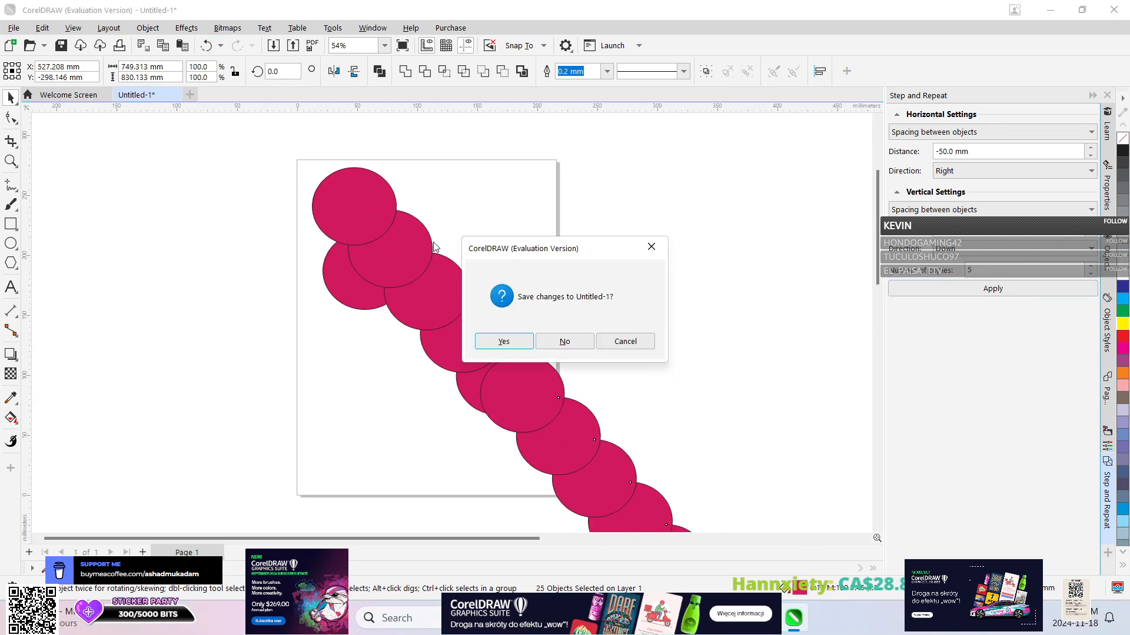
click(565, 341)
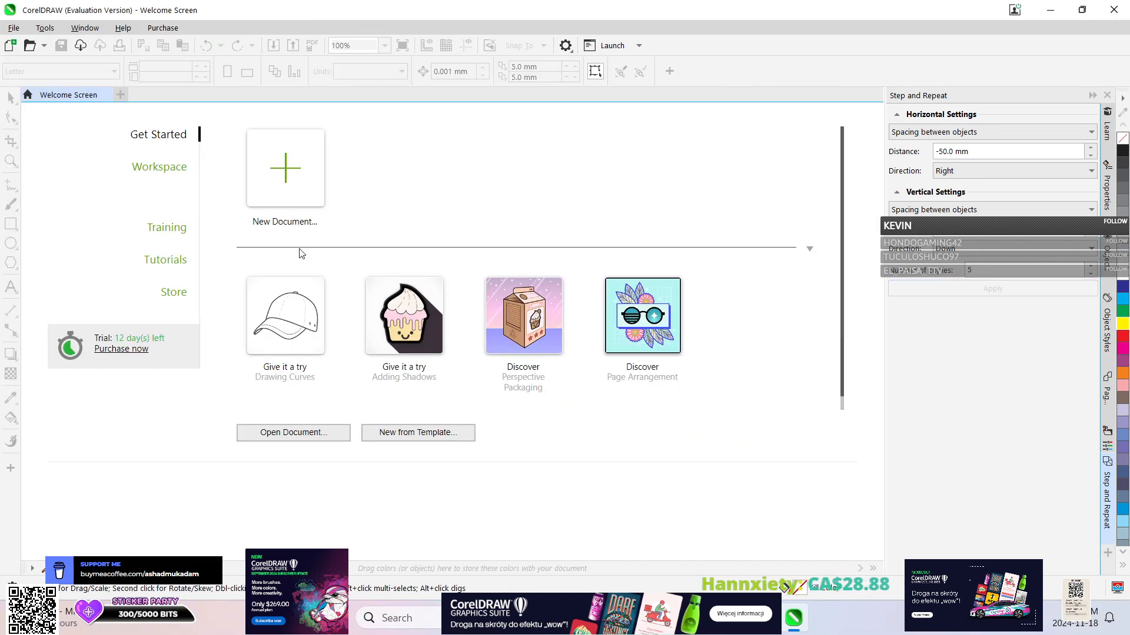
click(298, 165)
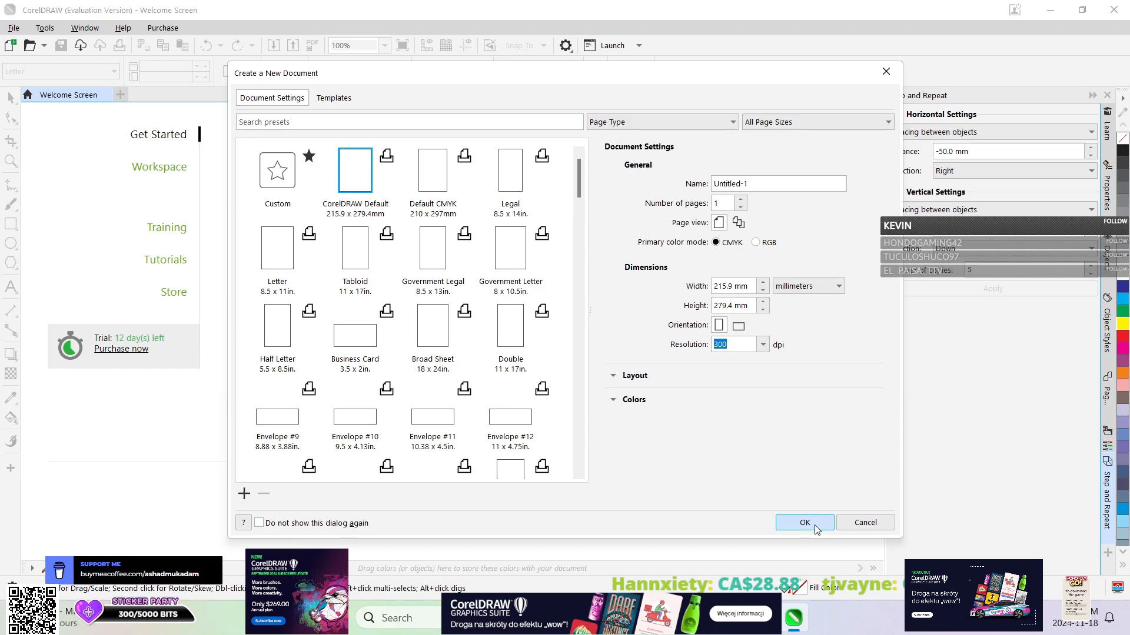
click(812, 523)
Draw an ellipse about 96 x 89 mm near the middle of the page.
click(938, 151)
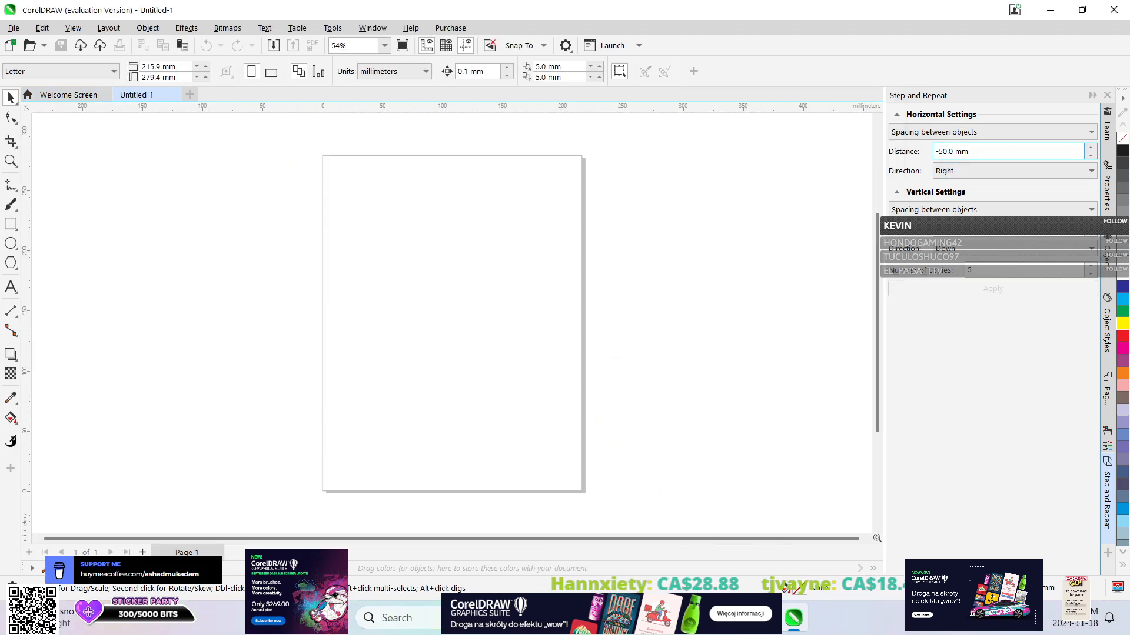
click(10, 243)
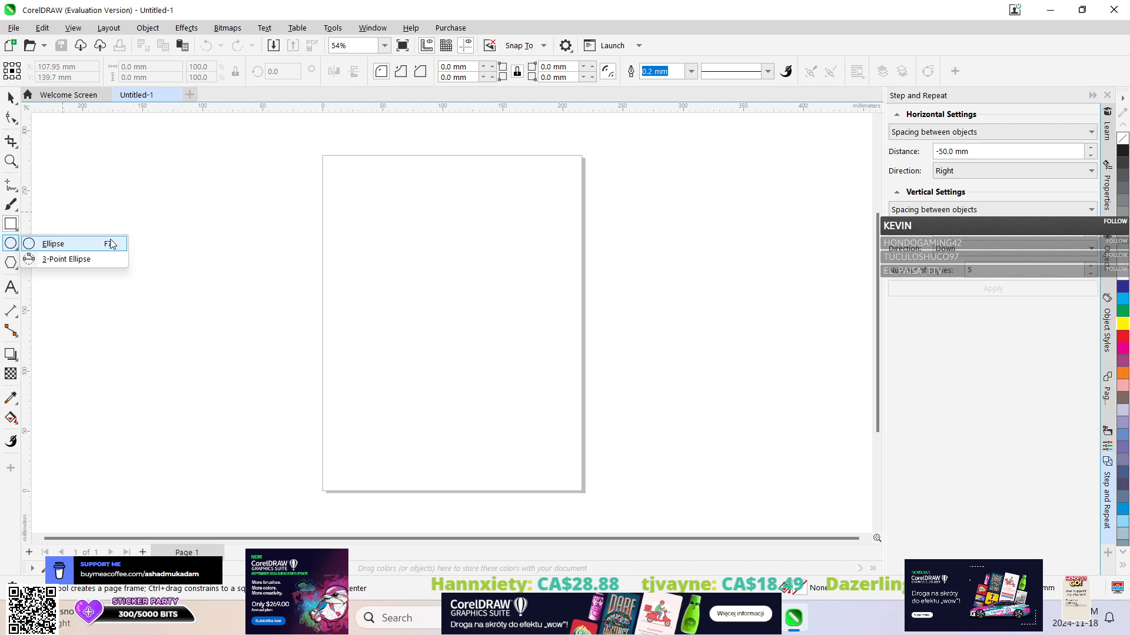
click(122, 192)
click(16, 228)
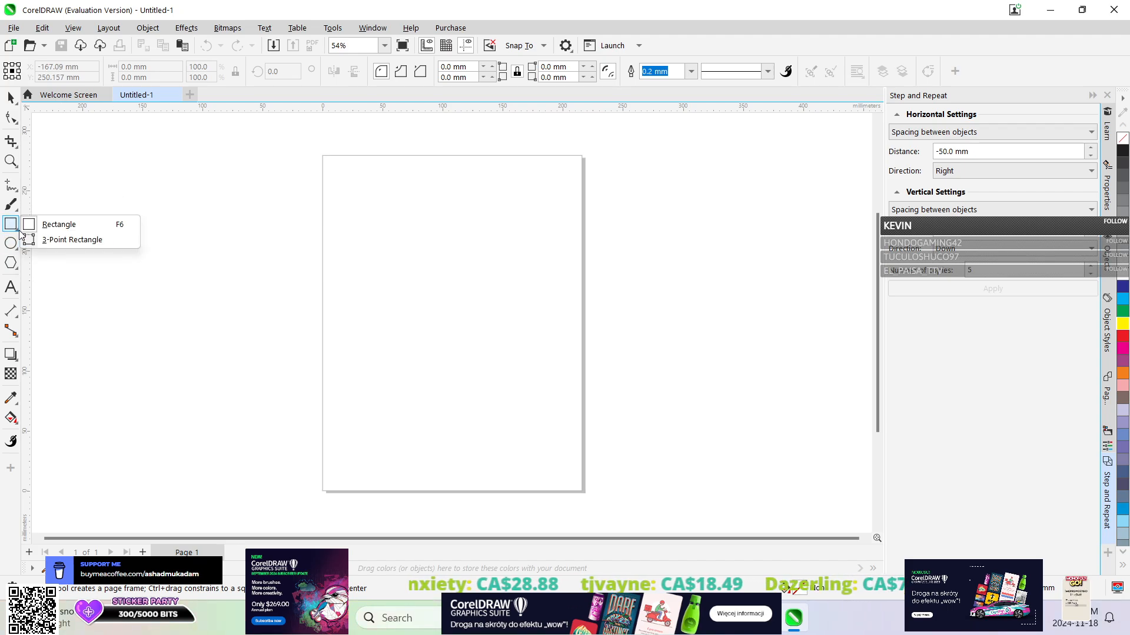
click(15, 242)
click(14, 244)
drag(377, 237, 496, 347)
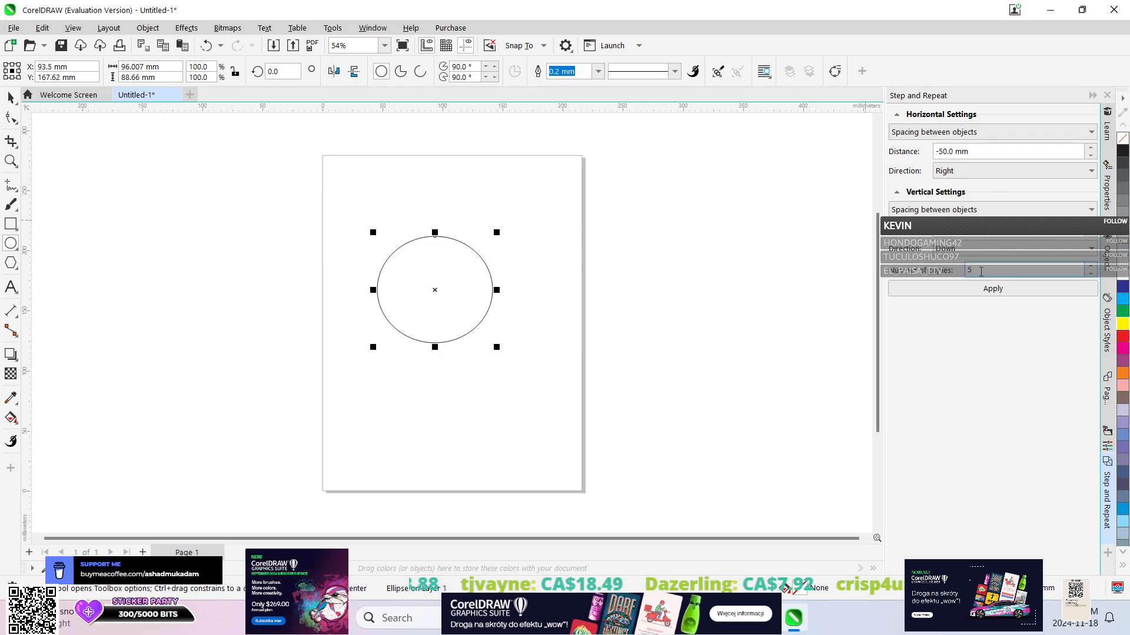
Try 5 diagonal copies of the ellipse with a spacing of -50 mm and with -20 mm, undoing each set.
click(980, 295)
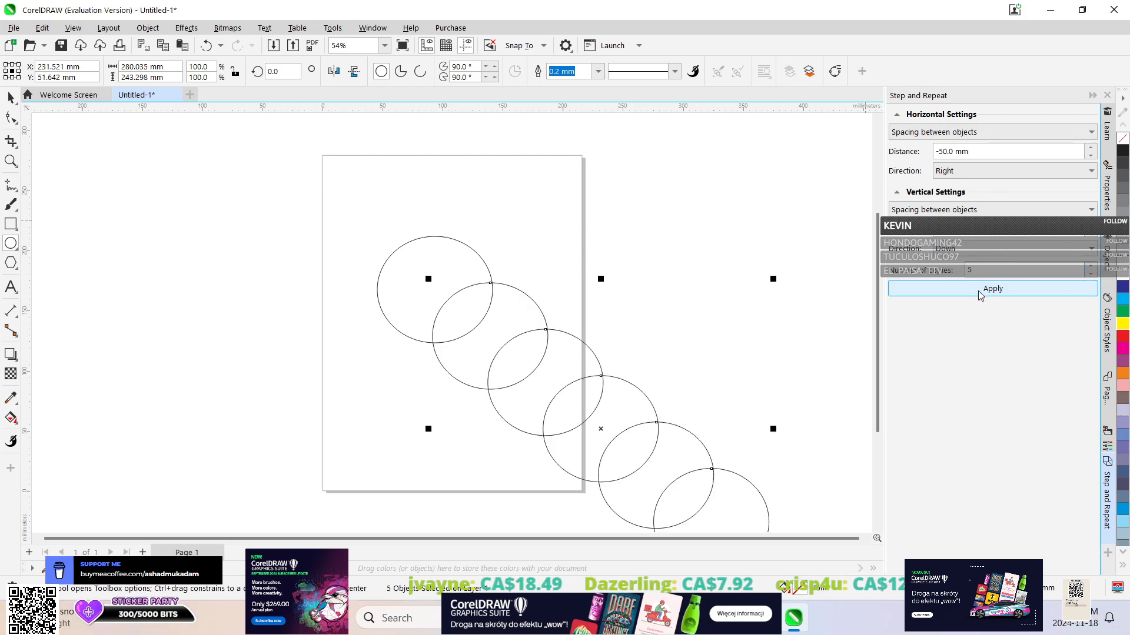
key(ctrl+z)
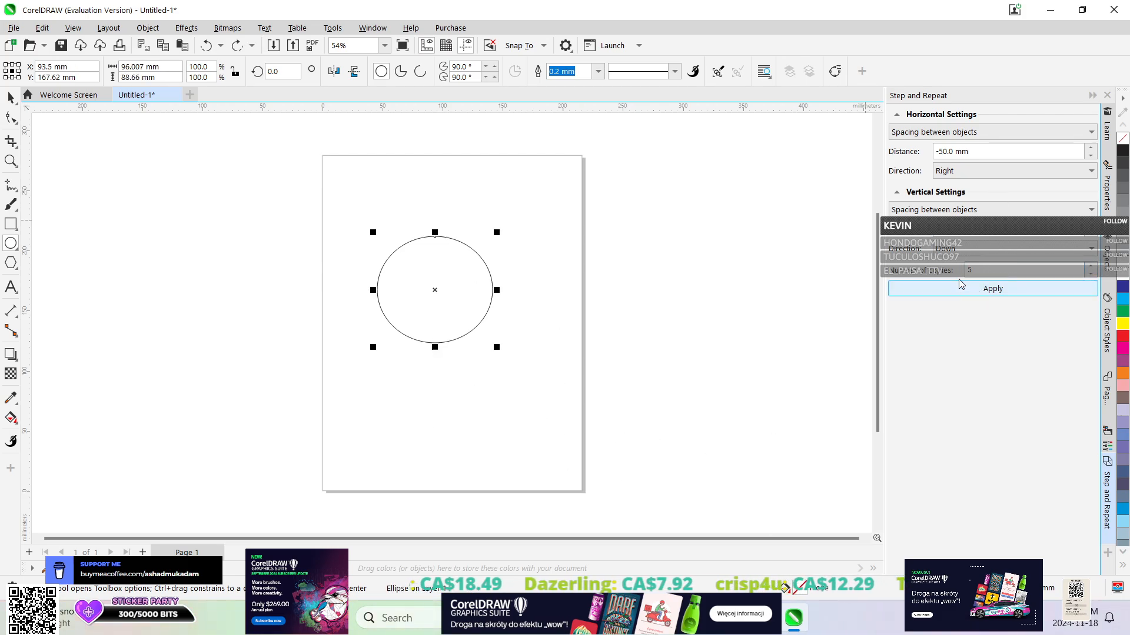
click(939, 152)
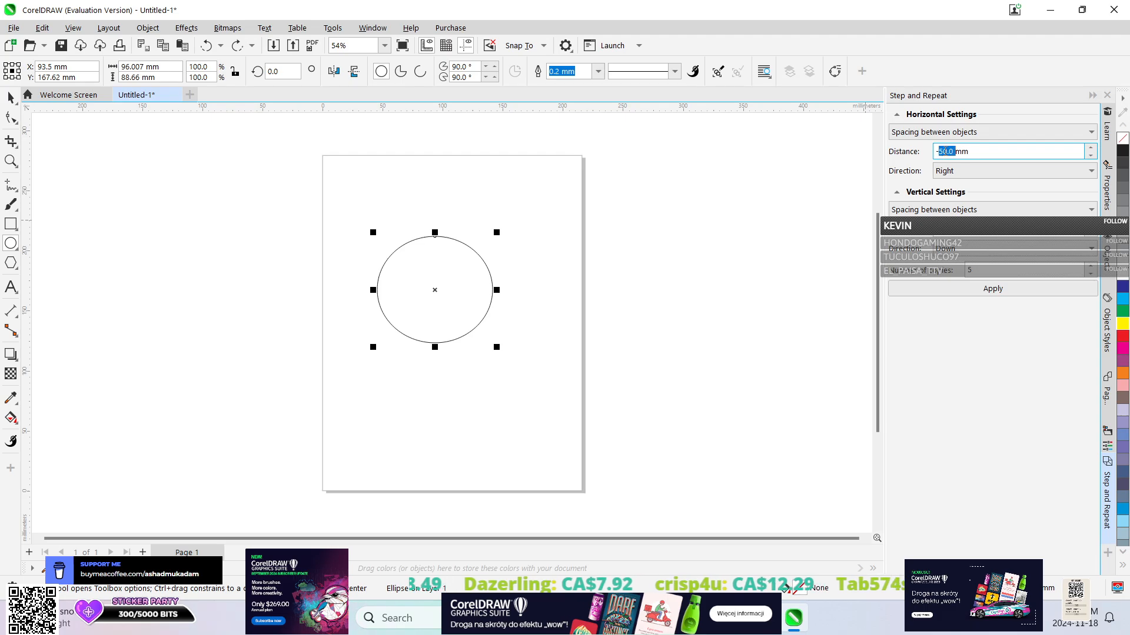
text(20.0)
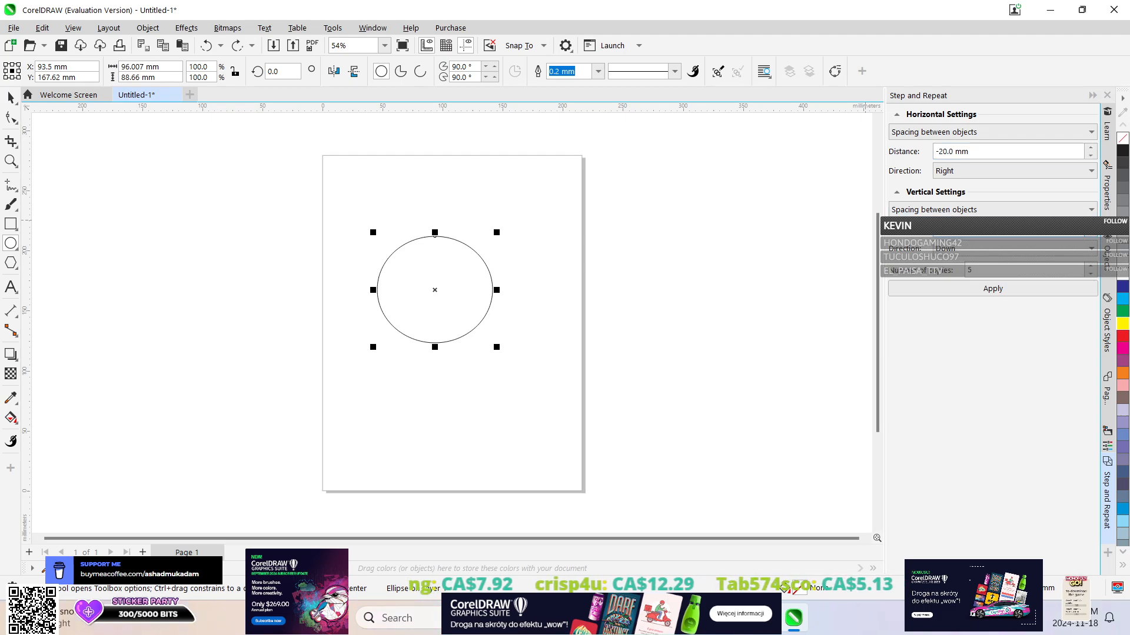
click(983, 288)
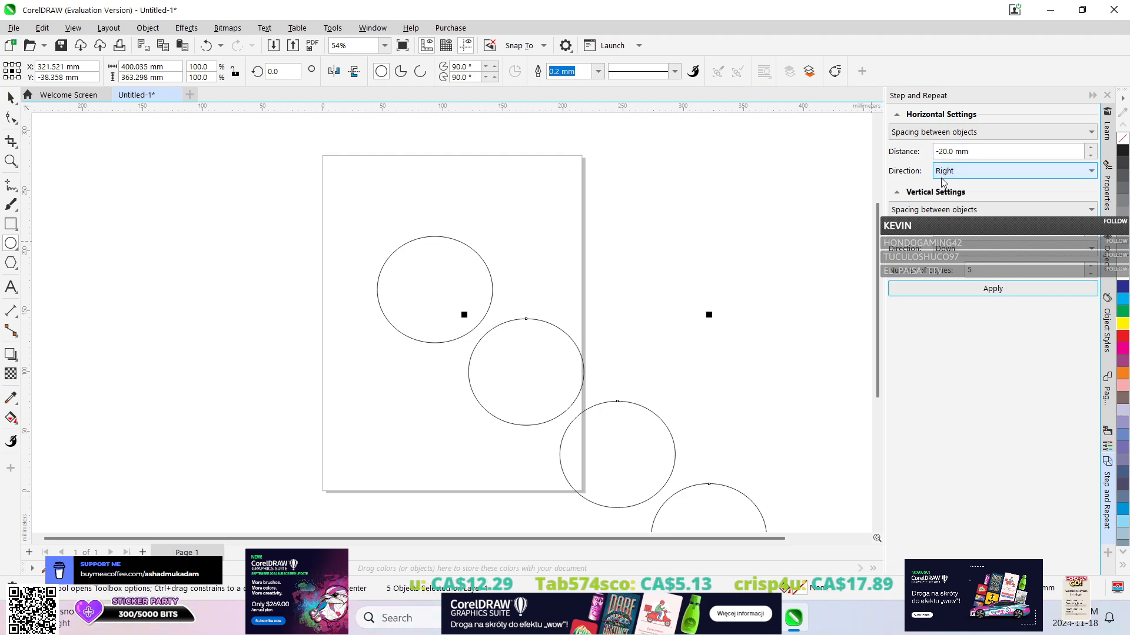
key(ctrl+z)
Create 5 overlapping diagonal copies of the ellipse with a spacing of -60 mm.
double_click(944, 151)
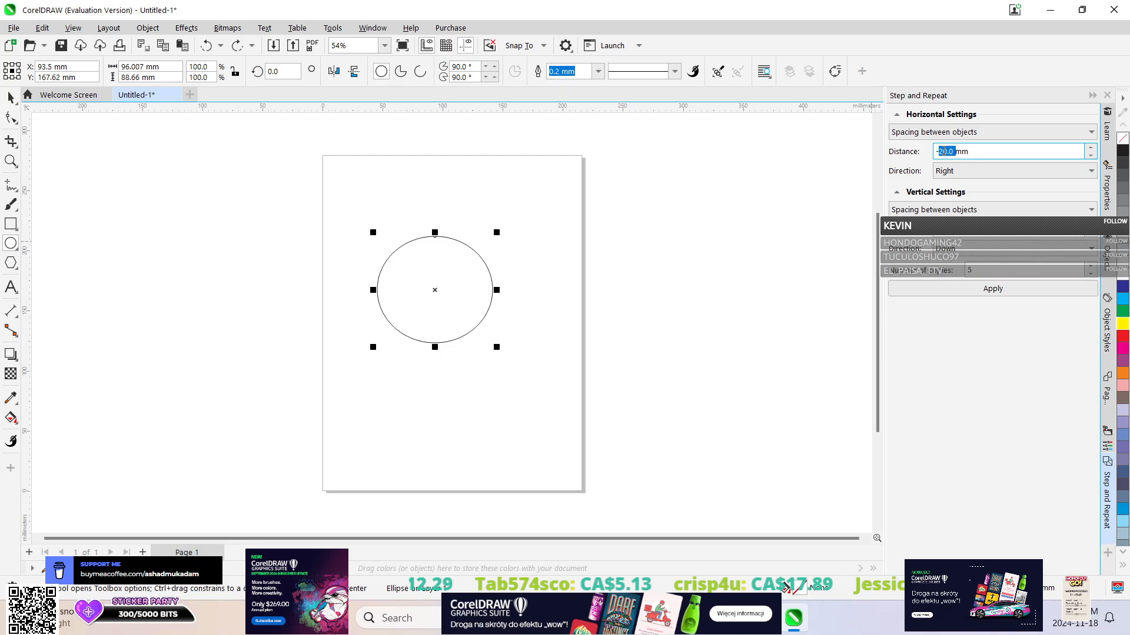
text(75)
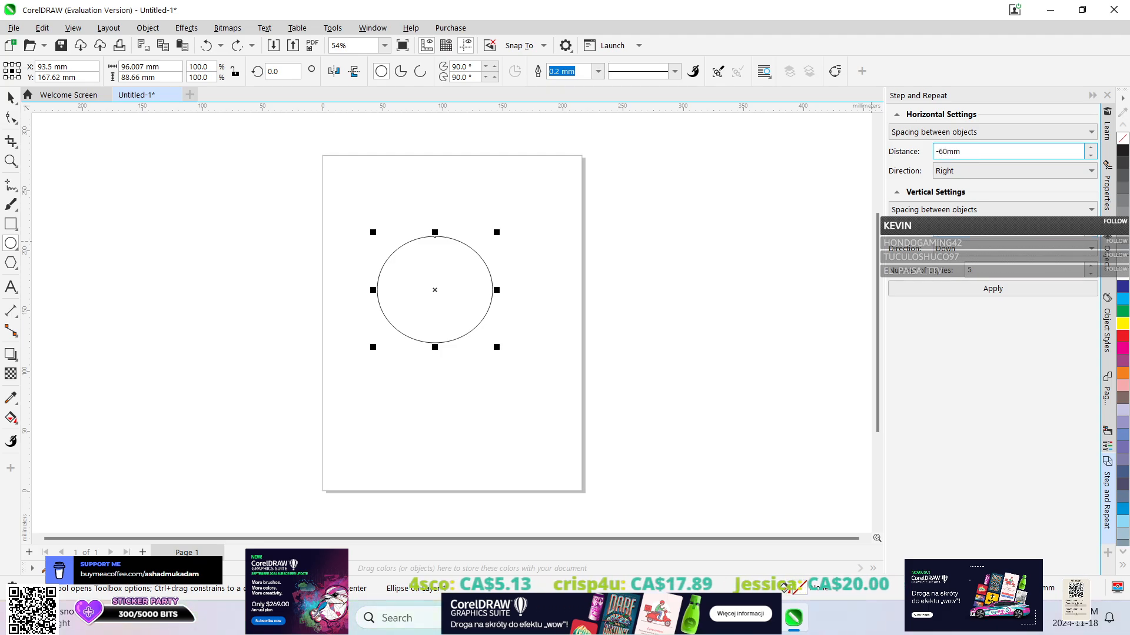
key(Return)
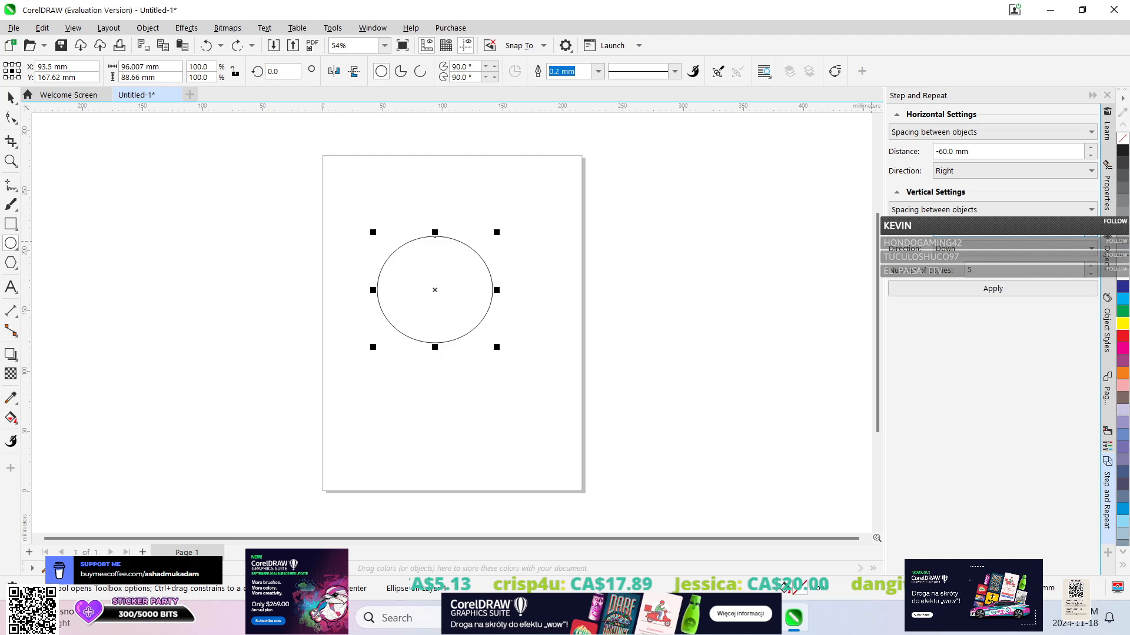
click(968, 289)
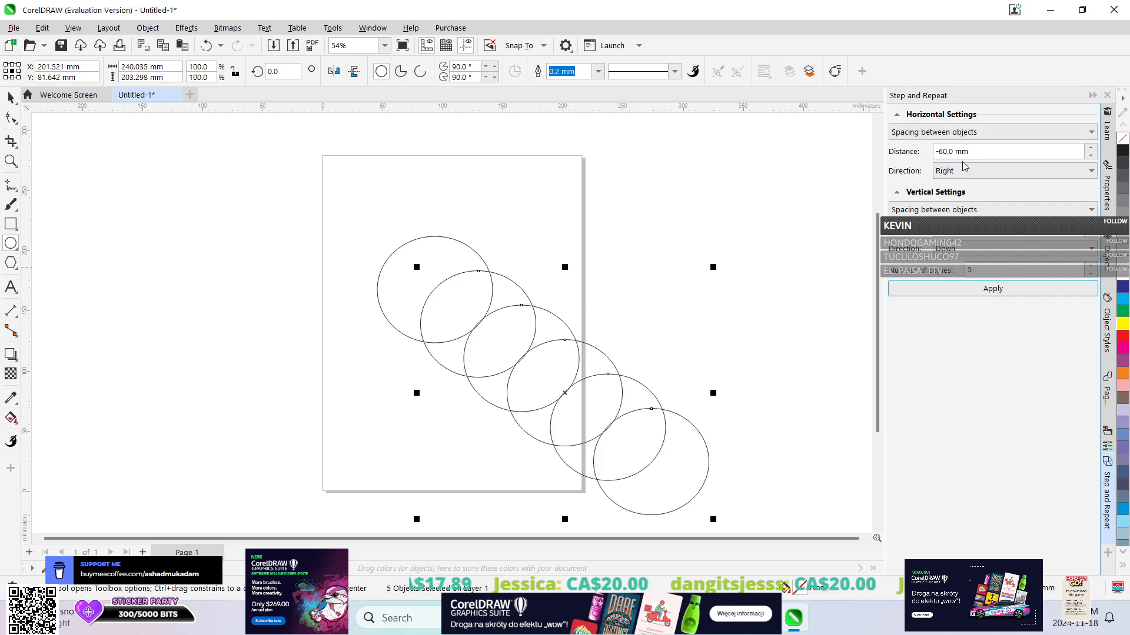
Set the horizontal repeat distance to -5 mm and switch both the vertical and horizontal settings to Offset.
drag(939, 151, 935, 151)
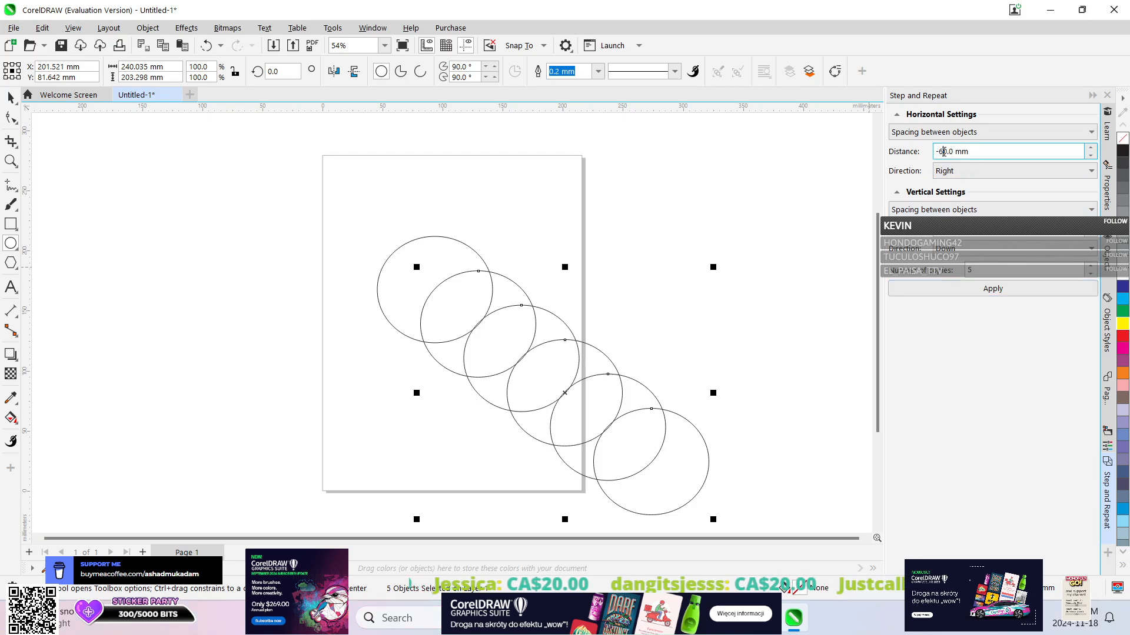
text(5)
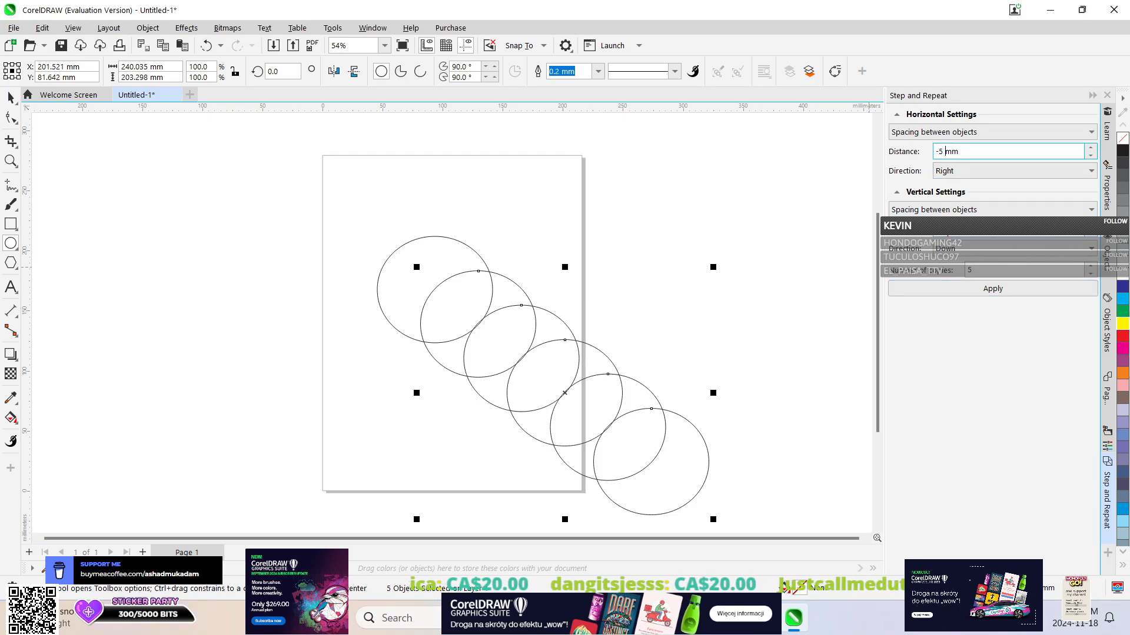
click(947, 232)
click(972, 210)
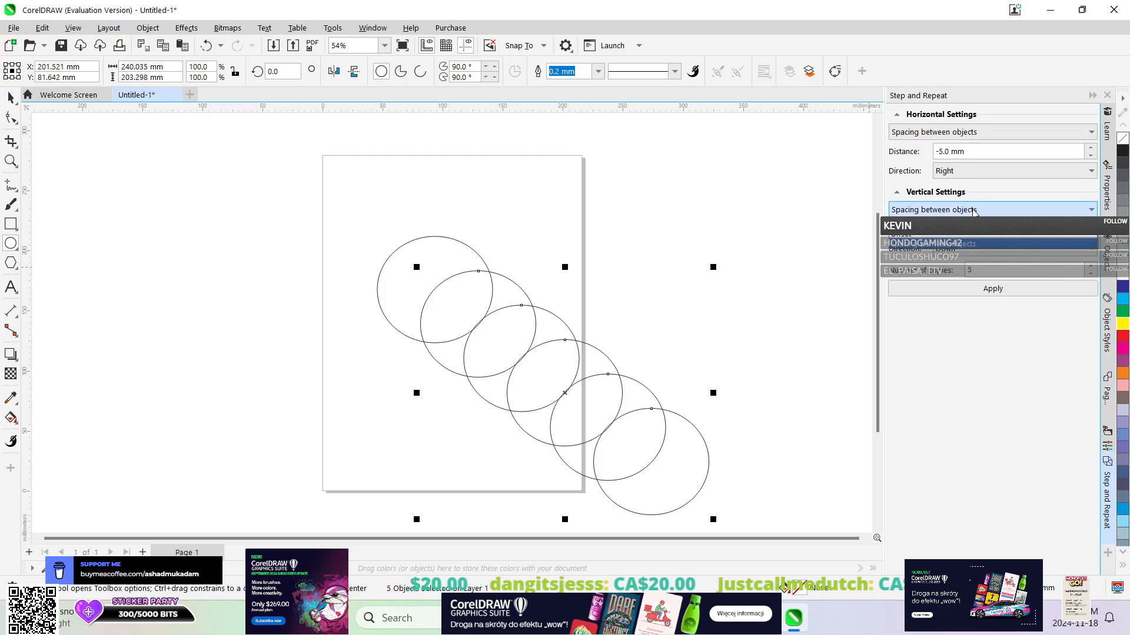
click(971, 232)
click(969, 135)
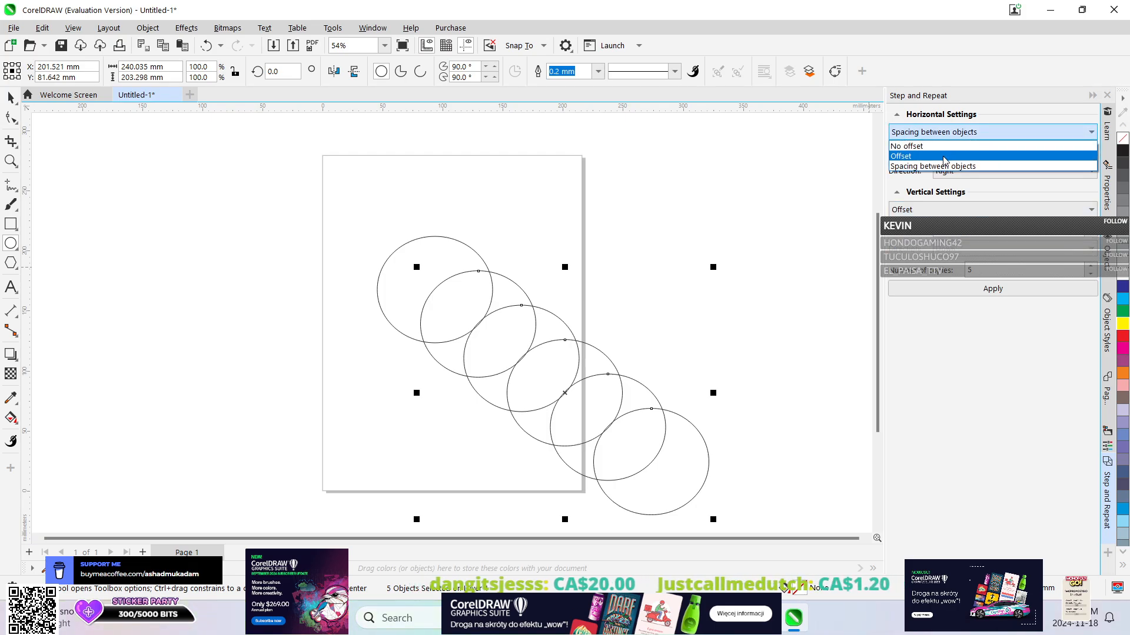
click(965, 156)
Discard the drawing with the overlapping ellipses and start a fresh CorelDRAW Default document named Untitled-1.
click(13, 100)
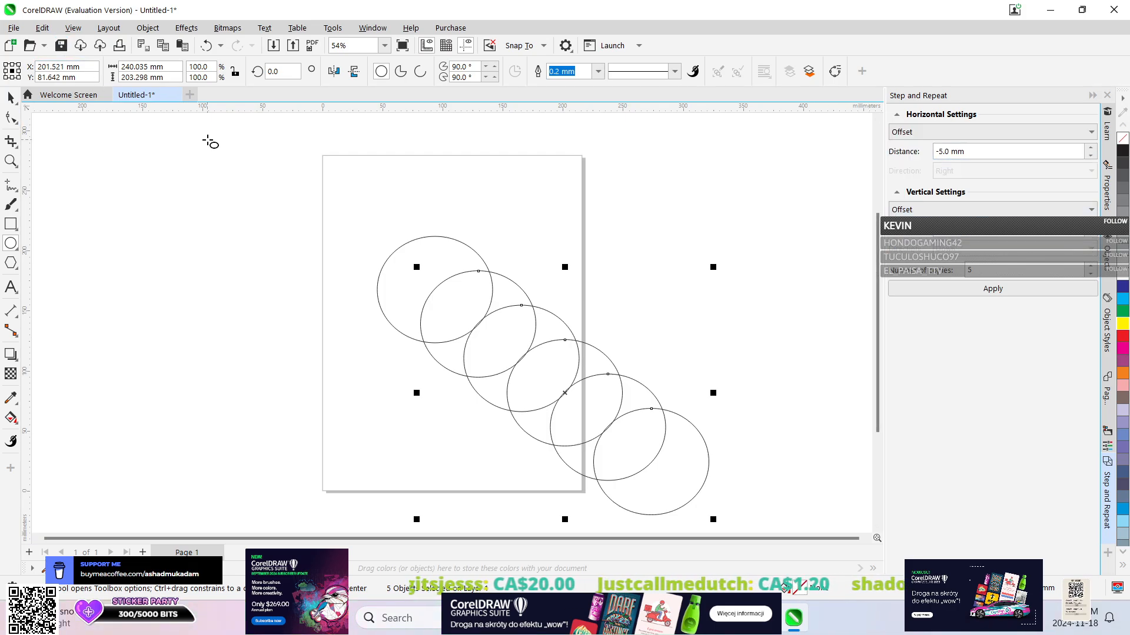
click(178, 96)
click(562, 347)
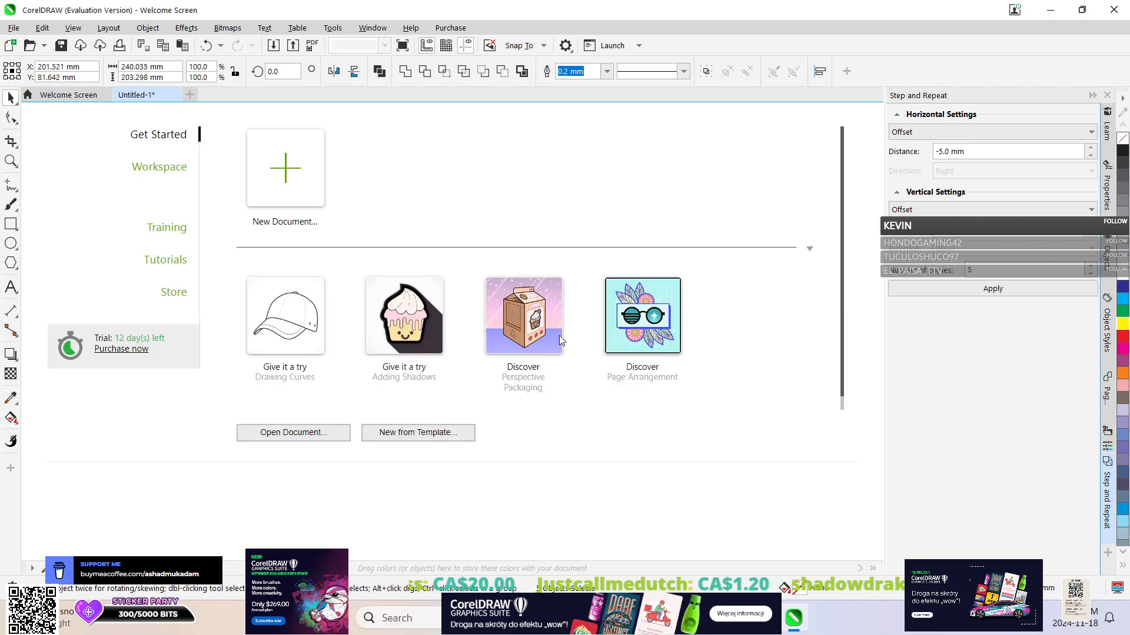
key(ctrl+n)
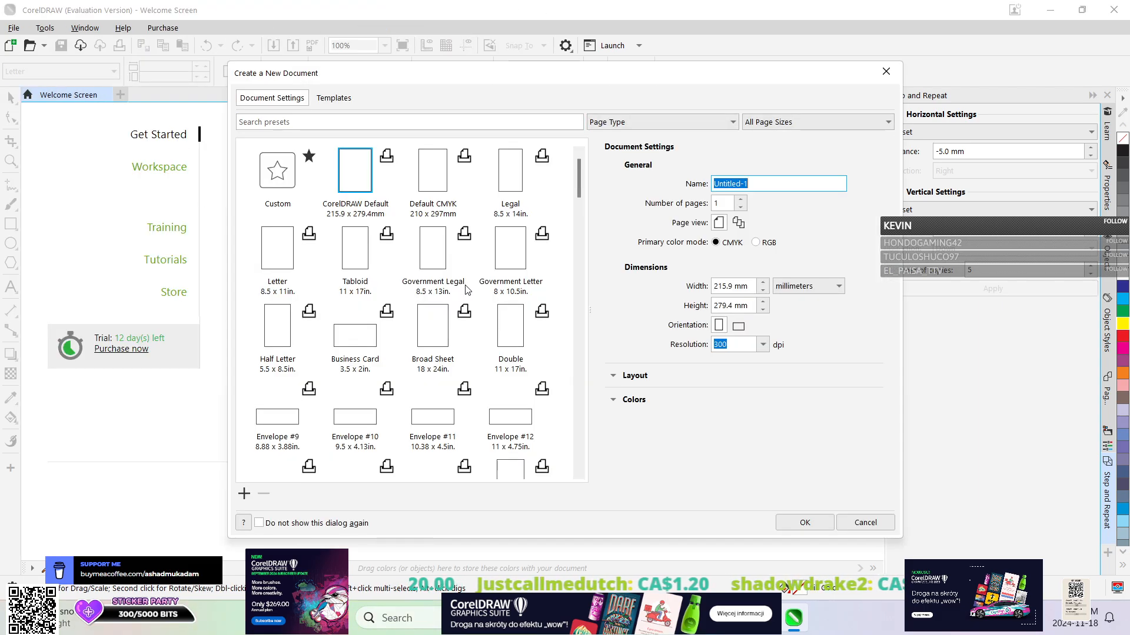
click(794, 522)
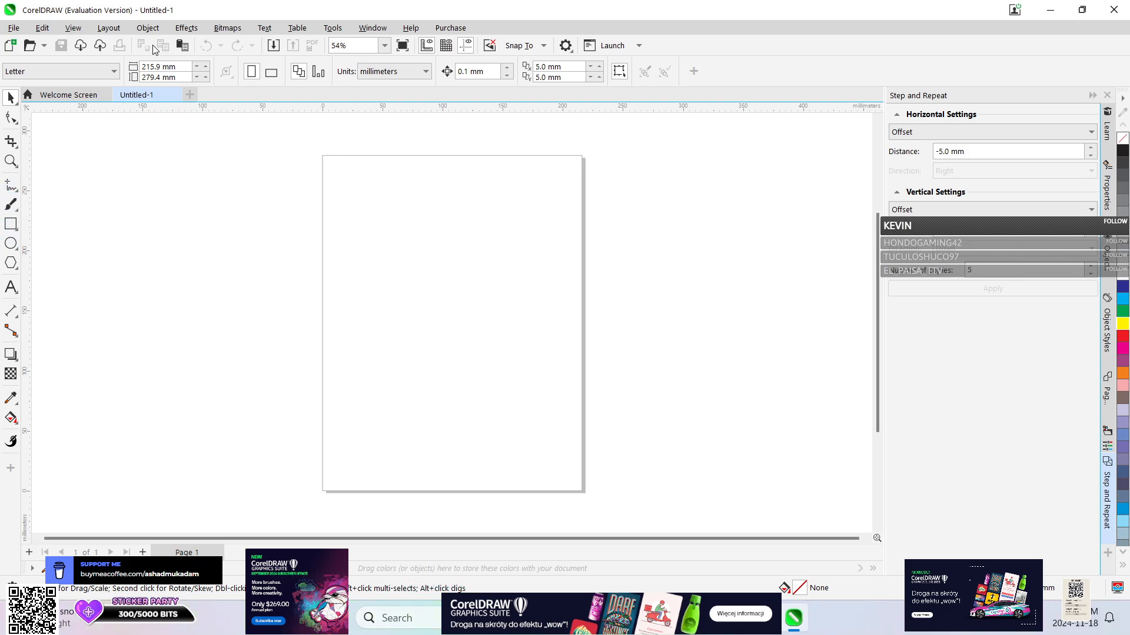
Draw an upright ellipse about 85 x 96 mm in the left half of the page.
click(147, 27)
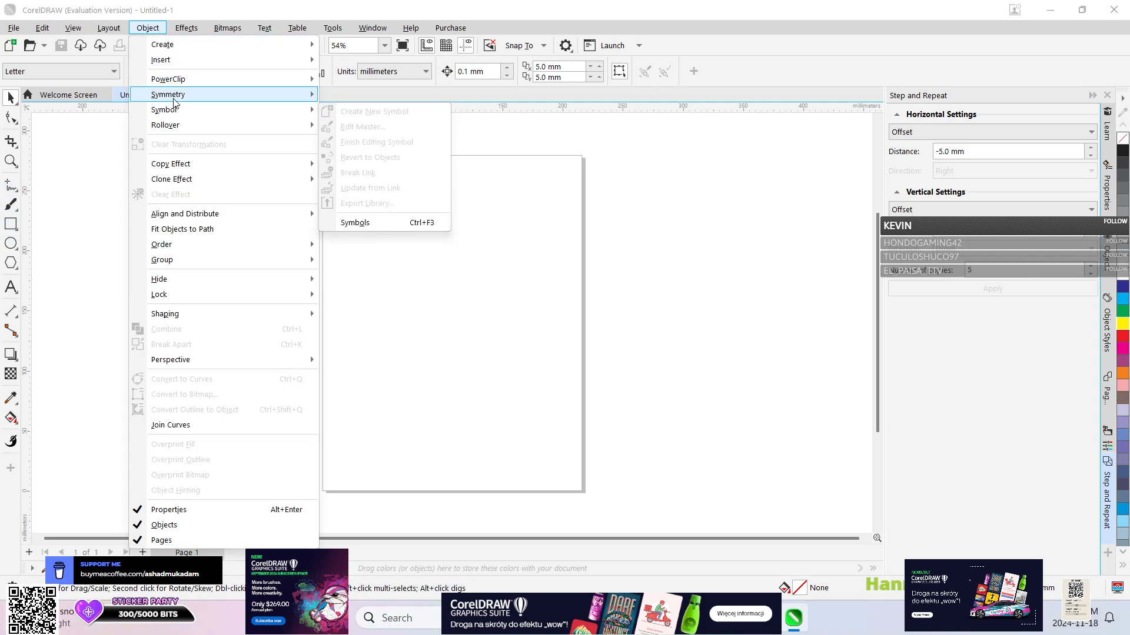
mouse_move(175, 102)
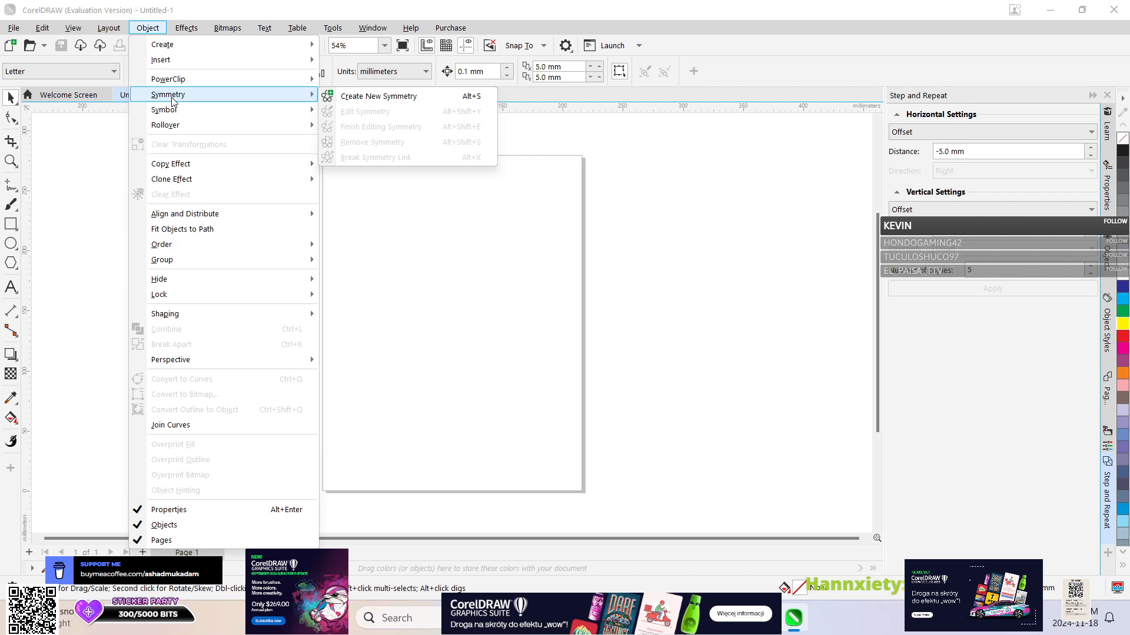
click(10, 243)
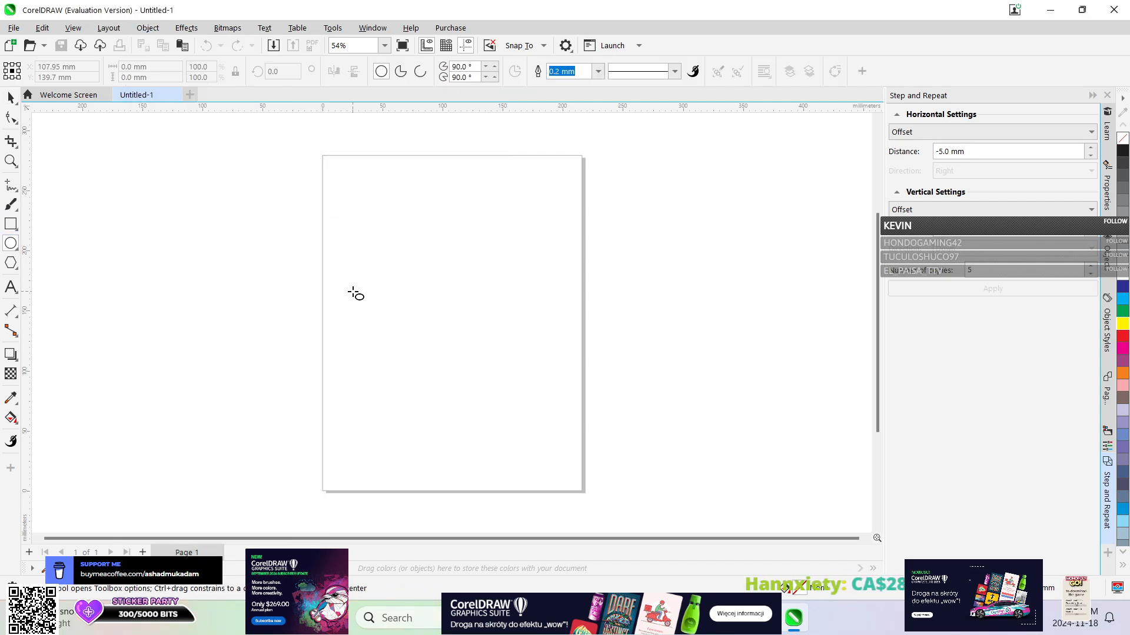
drag(346, 268, 449, 384)
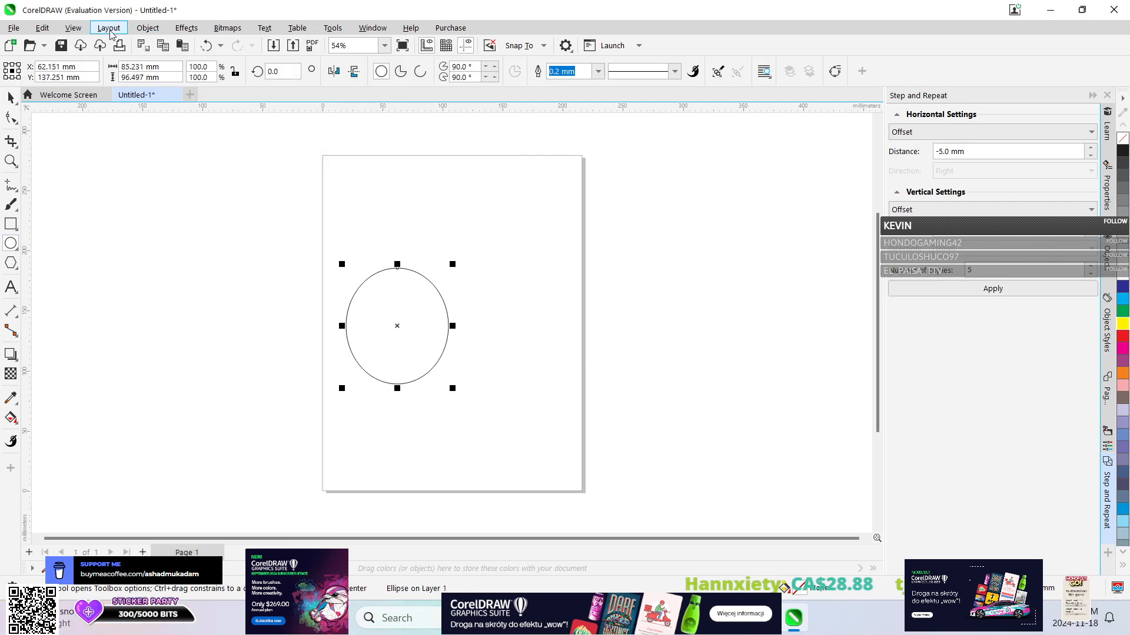
click(109, 28)
click(11, 97)
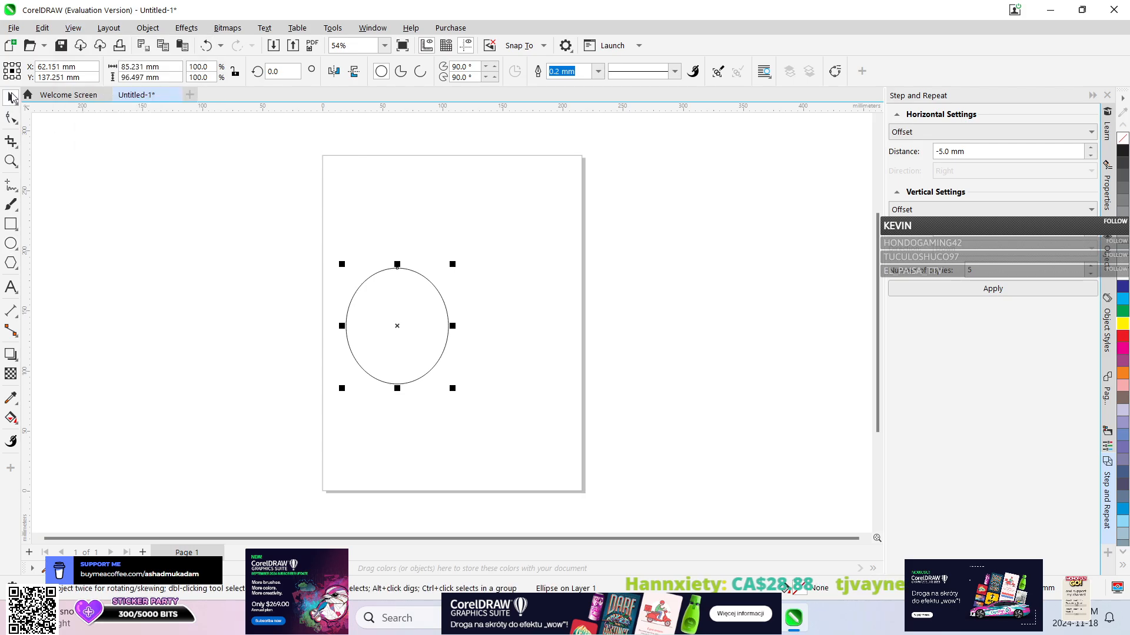
click(148, 27)
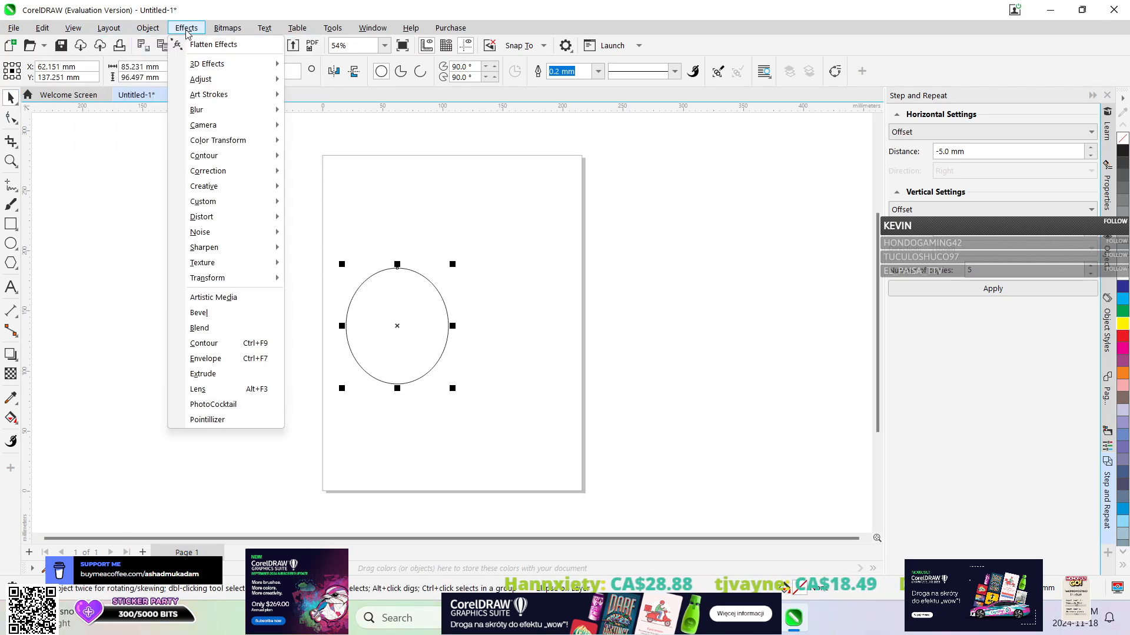
mouse_move(101, 28)
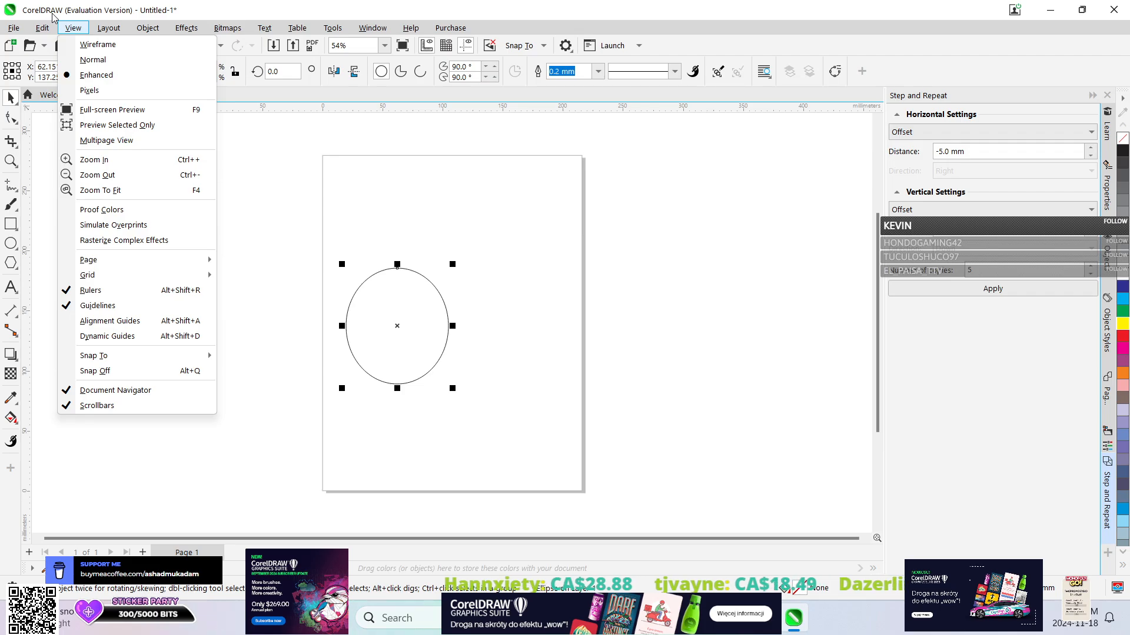
mouse_move(184, 30)
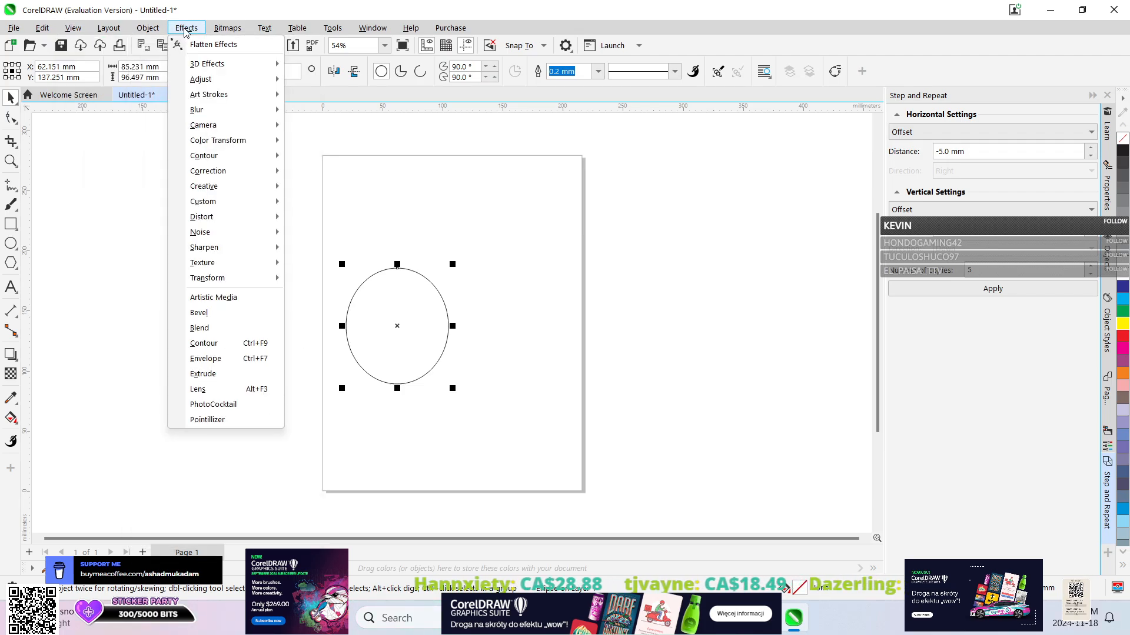
click(215, 28)
click(215, 28)
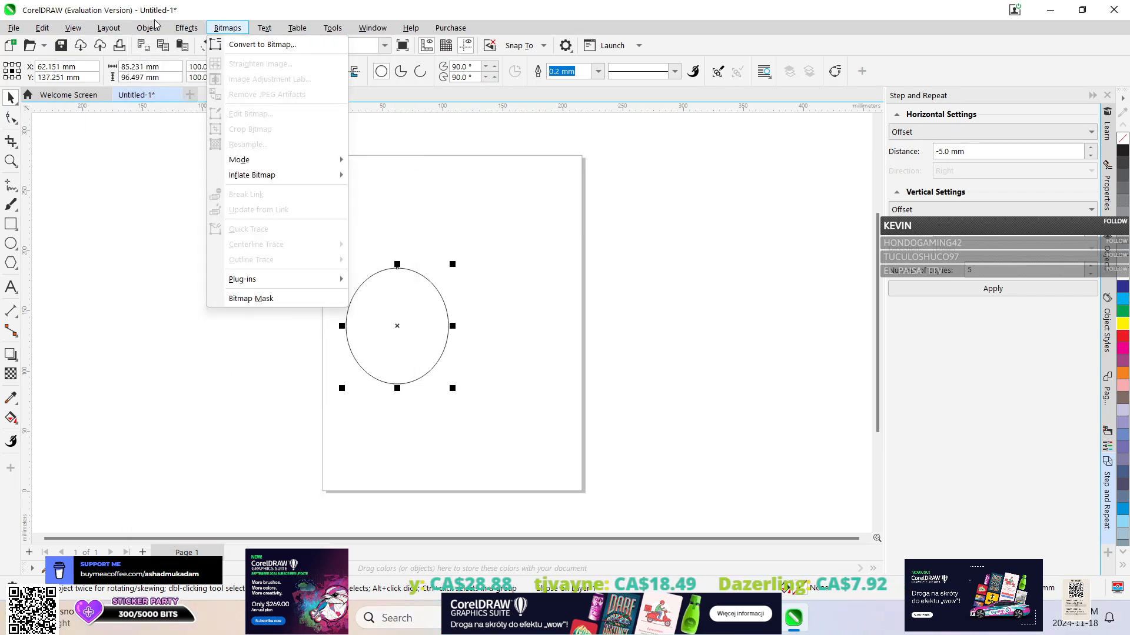
Create a new symmetry from the ellipse and move the original towards the mirror line until it overlaps its mirrored copy.
mouse_move(150, 30)
mouse_move(175, 96)
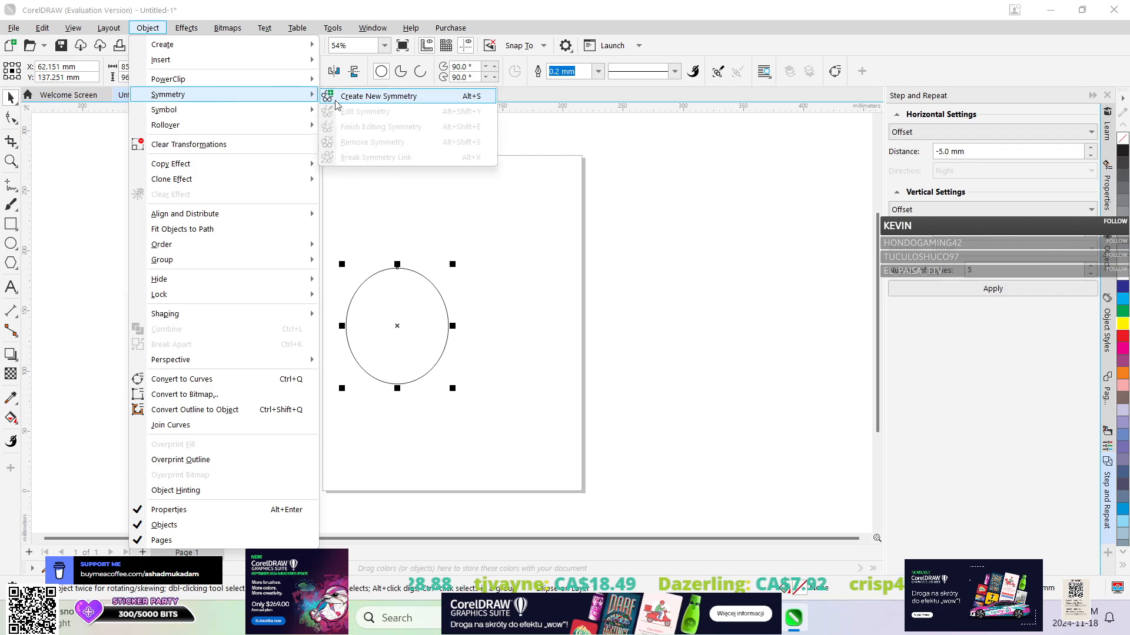
click(362, 95)
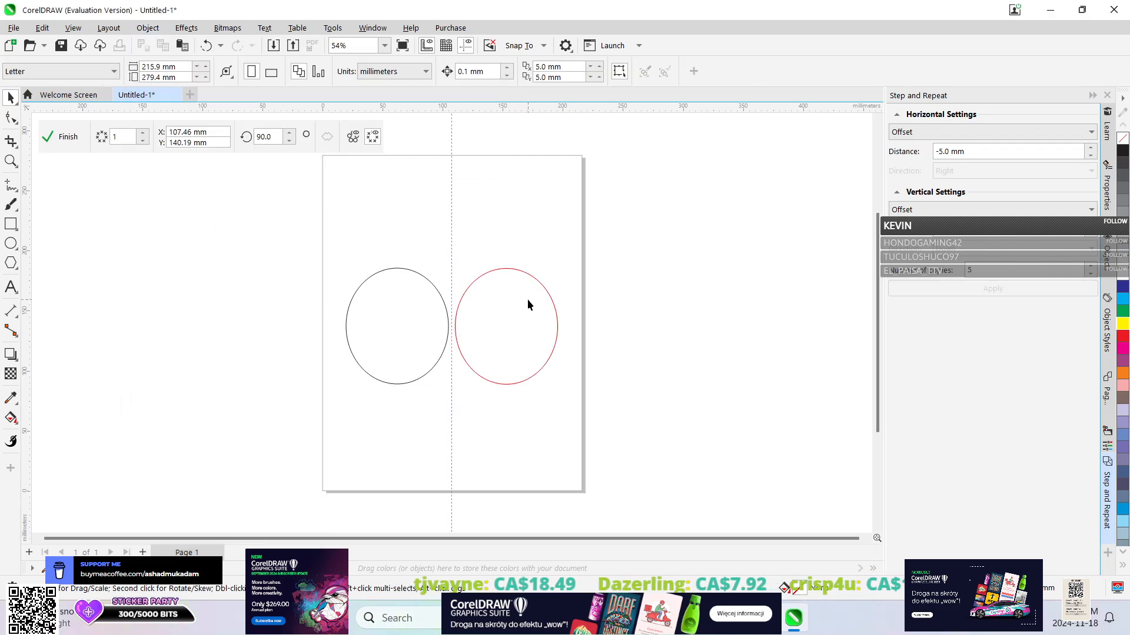
mouse_move(418, 323)
mouse_down()
mouse_move(377, 248)
mouse_move(426, 320)
mouse_move(397, 325)
mouse_move(480, 346)
mouse_move(451, 322)
mouse_move(377, 341)
mouse_move(284, 321)
mouse_move(409, 332)
mouse_up()
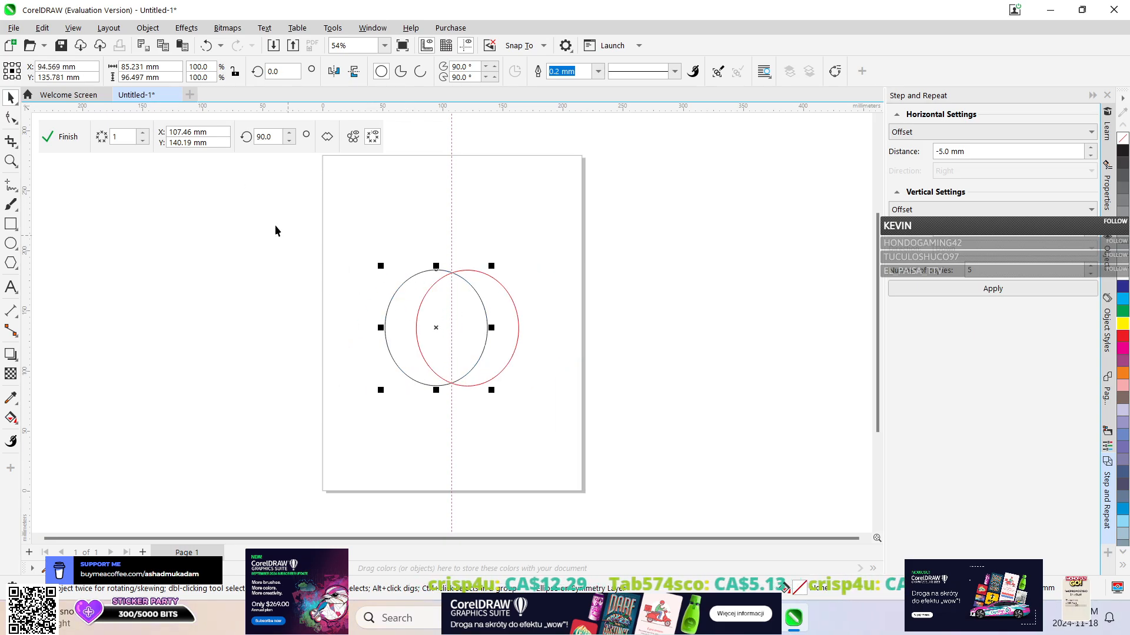
Undo back through the creation of the symmetry group and move the single ellipse to the right of the page centre.
click(222, 46)
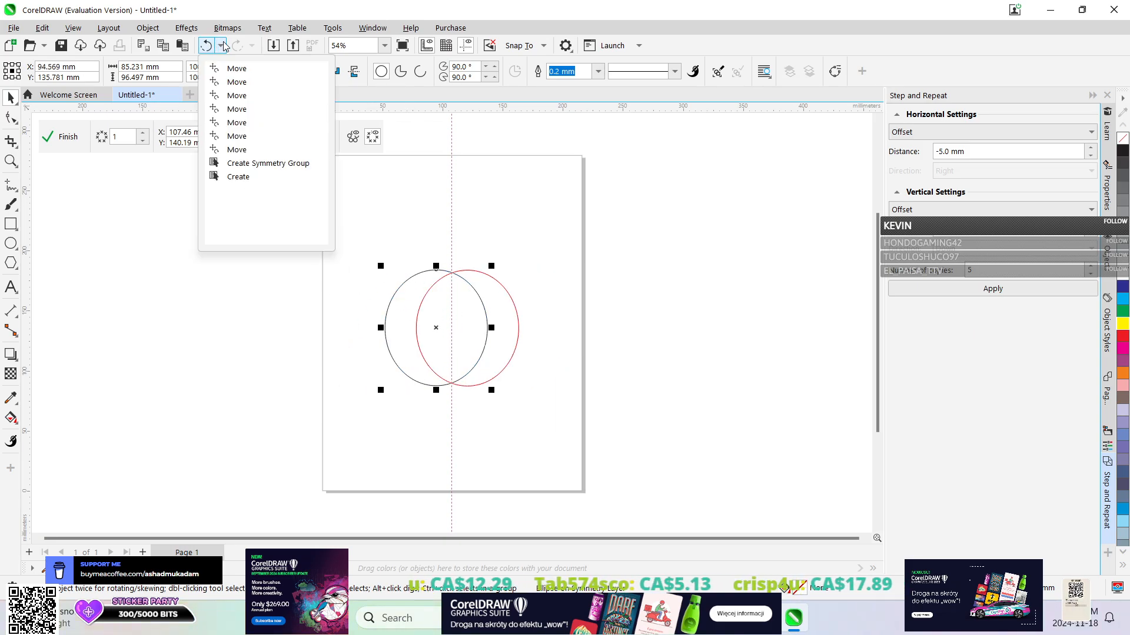
click(230, 165)
drag(381, 309, 455, 296)
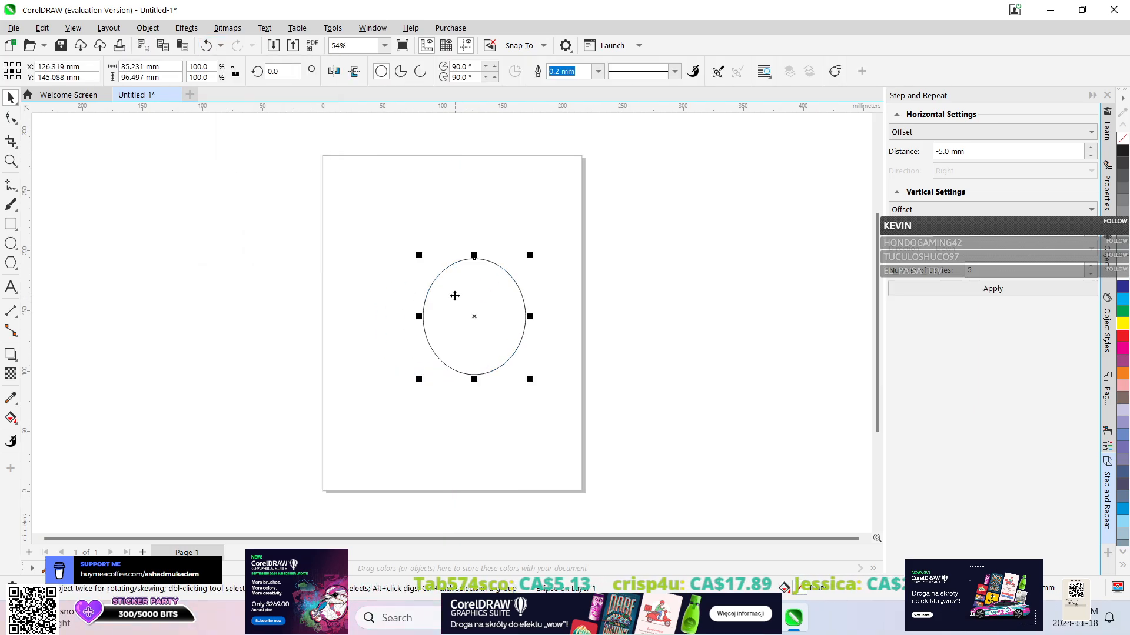
Show the ellipse's object properties and move the ellipse back to the left half of the page.
click(1106, 189)
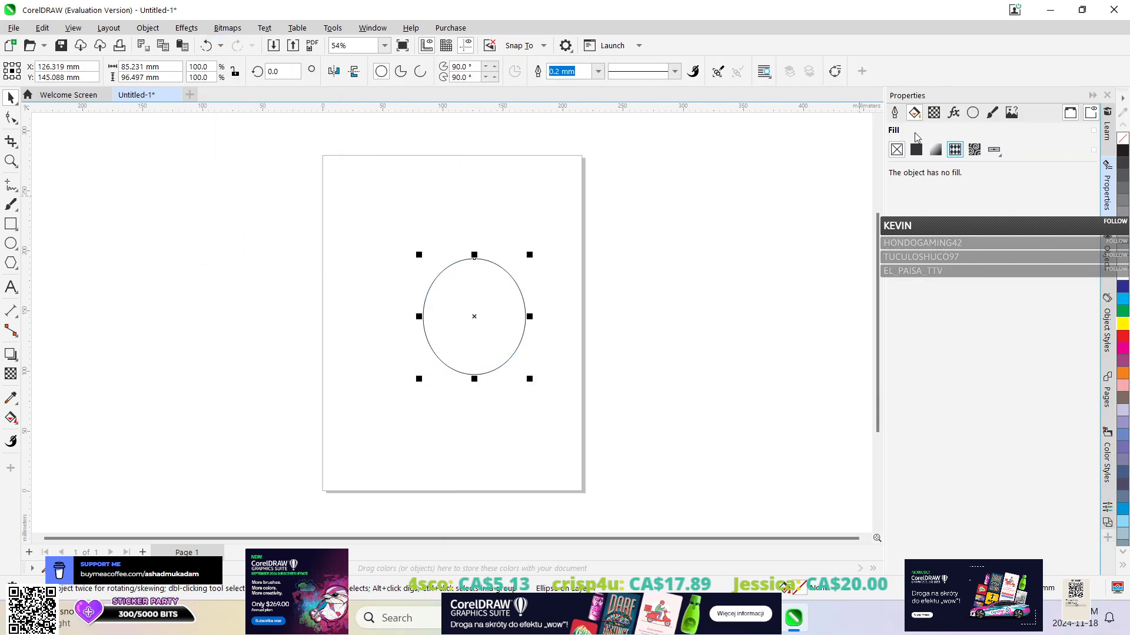
click(142, 28)
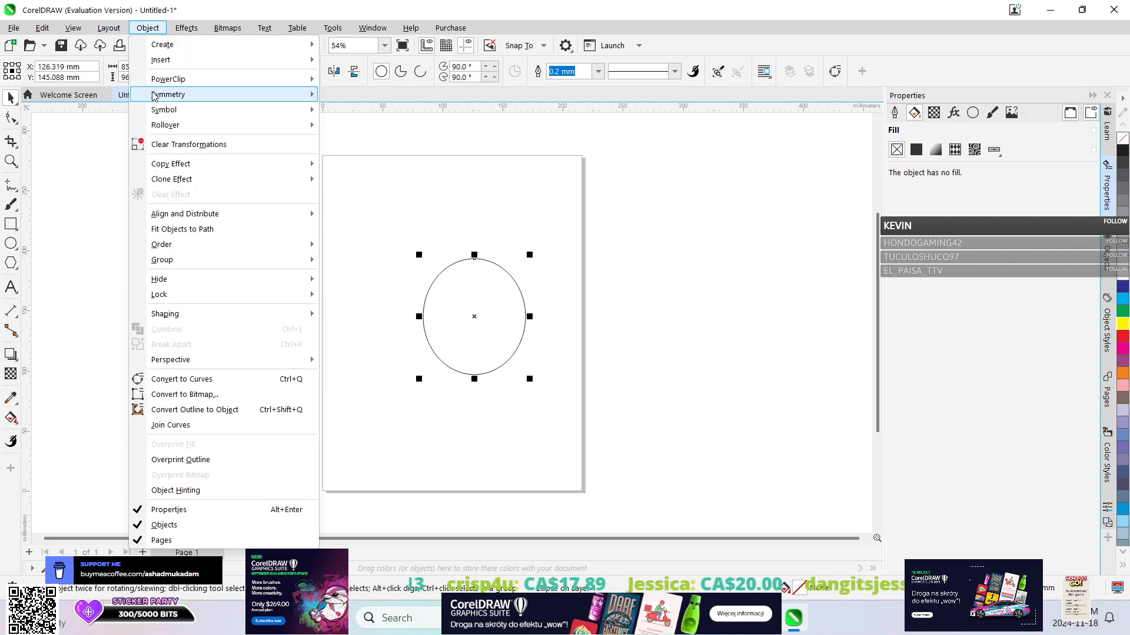
click(130, 13)
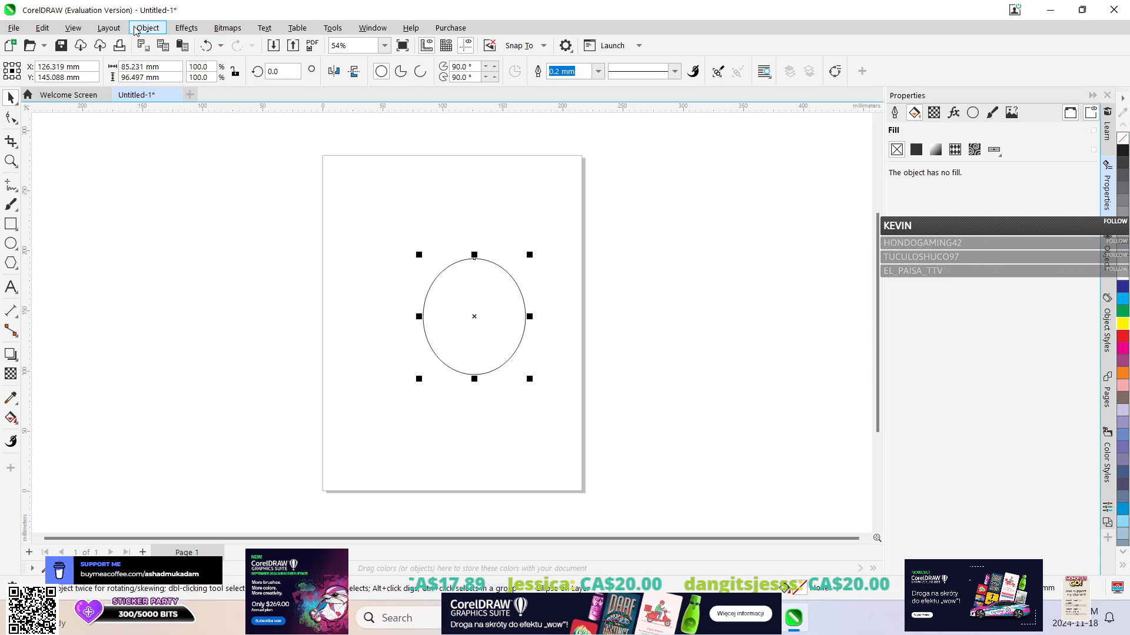
drag(464, 299, 383, 290)
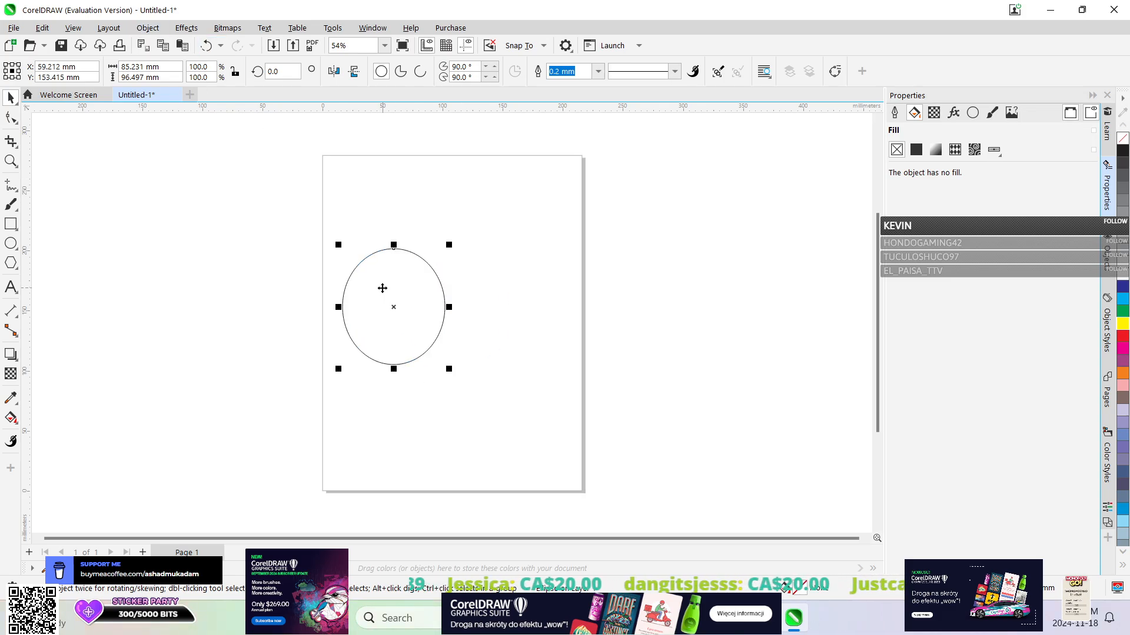
Create a new symmetry from the ellipse in the left half of the page.
click(137, 29)
mouse_move(295, 96)
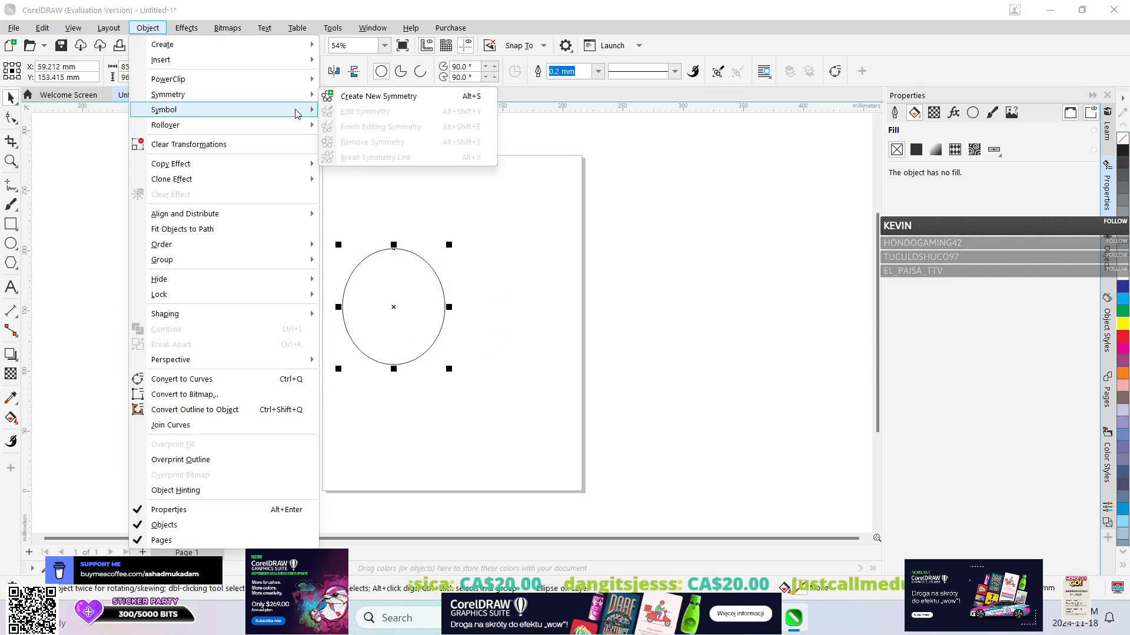
click(376, 97)
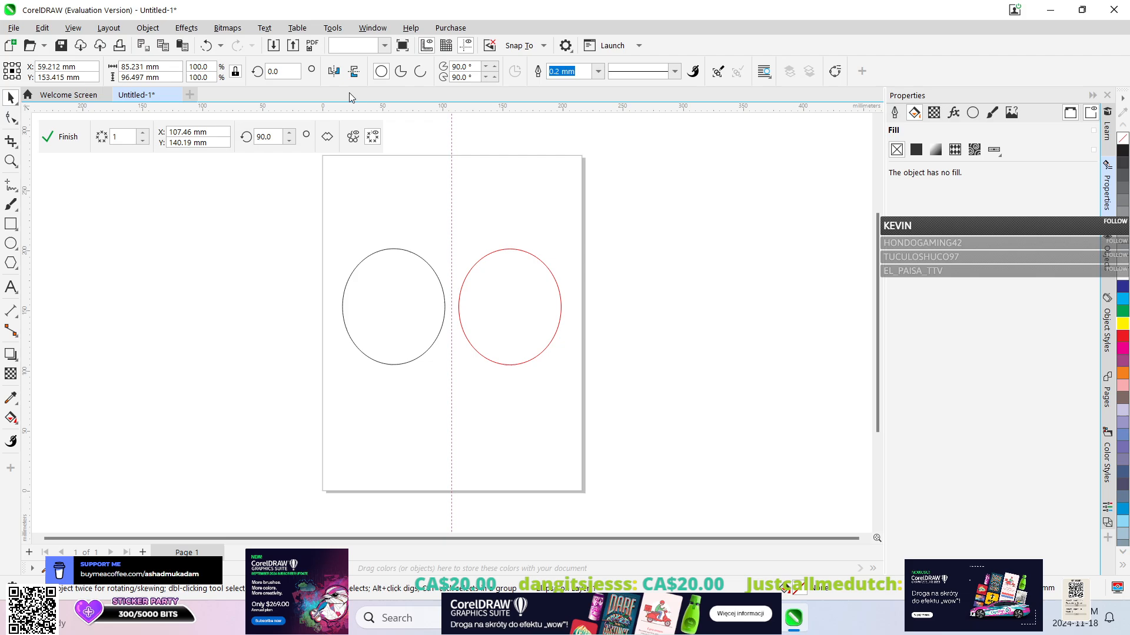
click(149, 27)
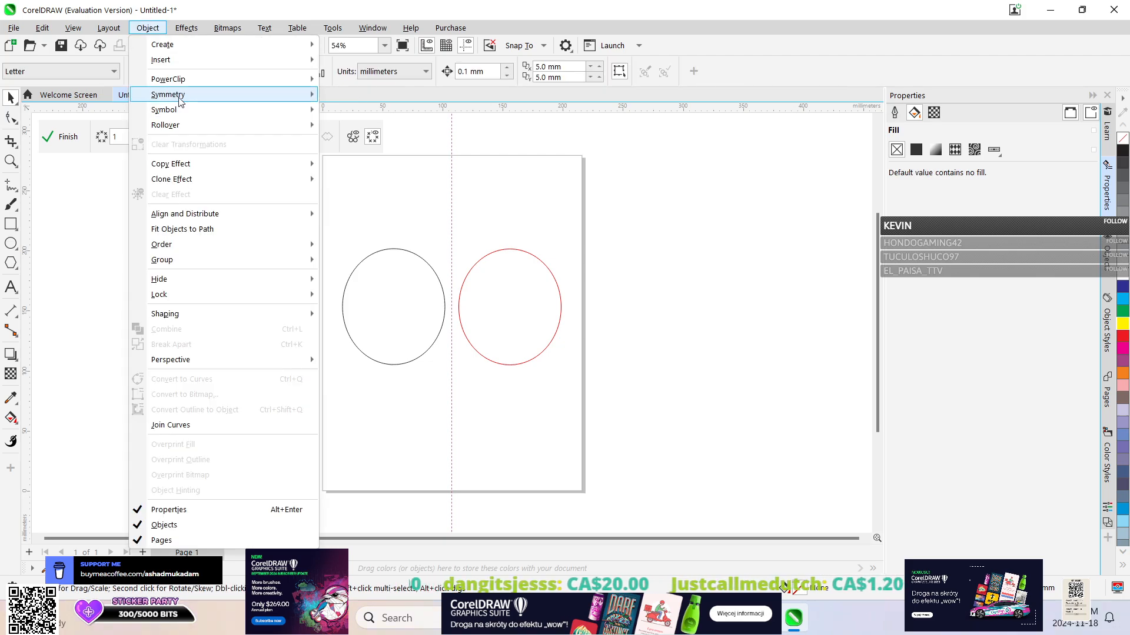
mouse_move(177, 94)
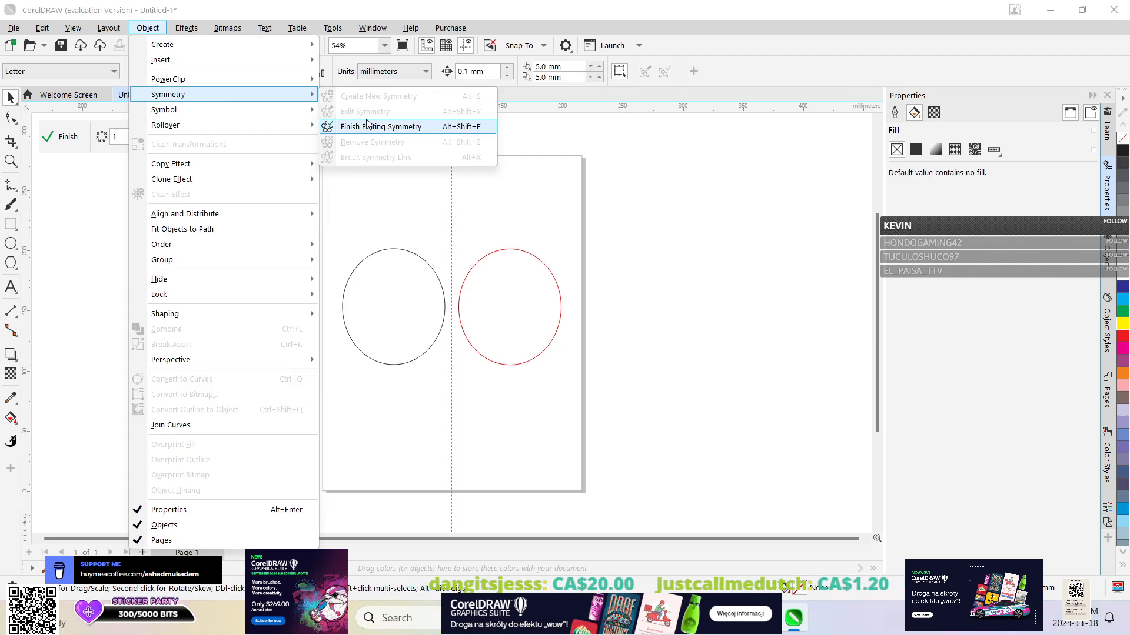
click(175, 6)
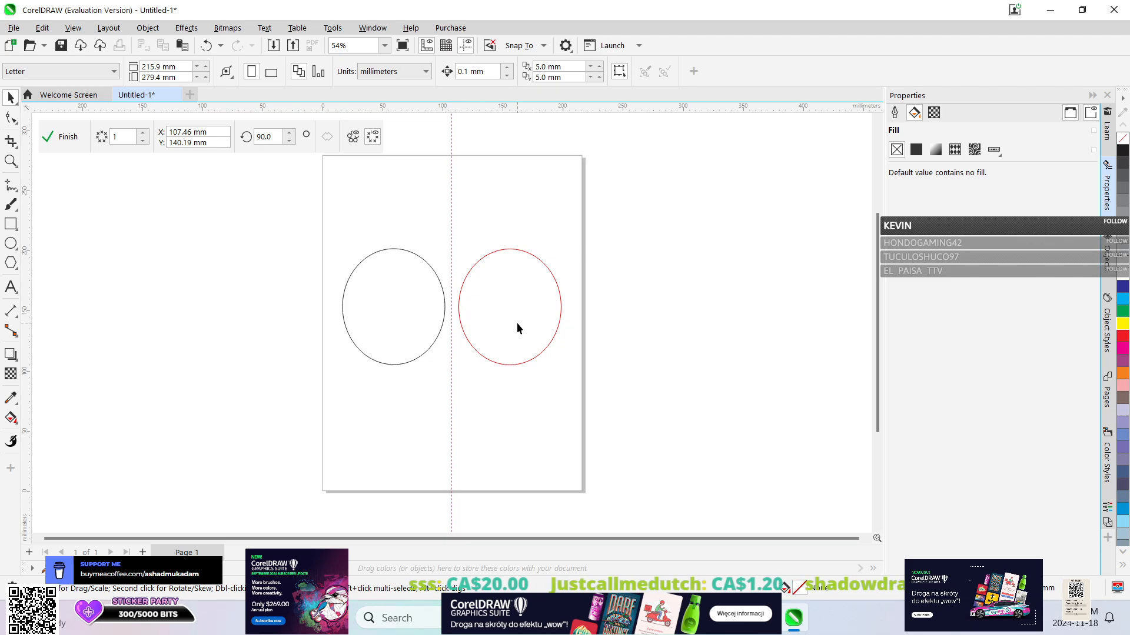
Shift the original ellipse slightly down and left, and try moving its red mirrored copy directly.
drag(398, 288, 390, 313)
drag(396, 312, 374, 320)
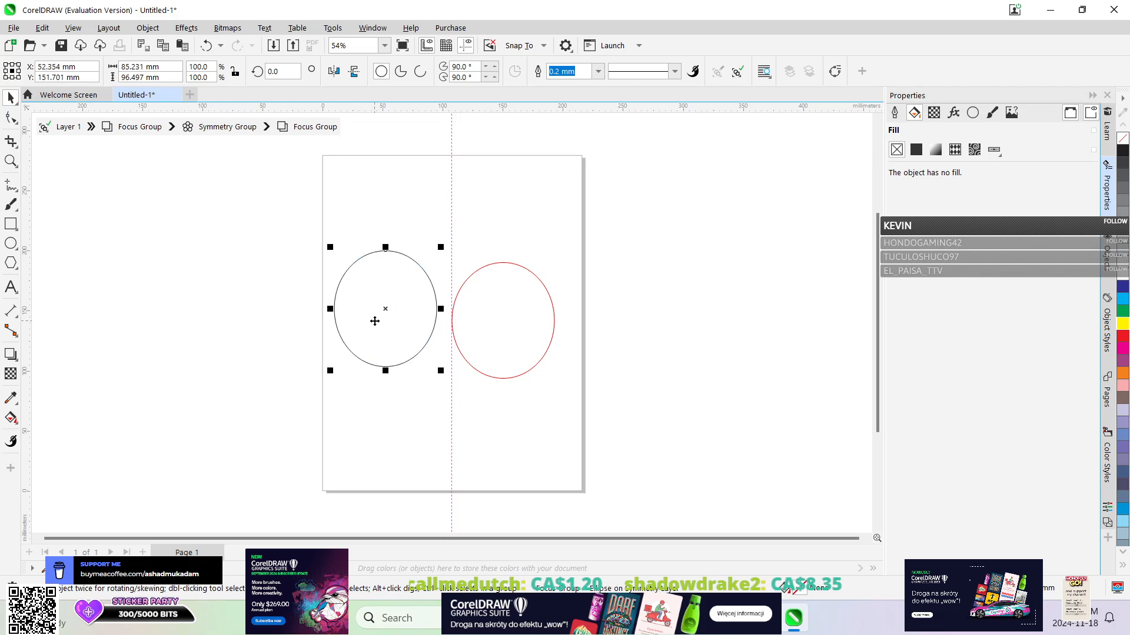
double_click(517, 325)
mouse_move(518, 326)
mouse_down()
mouse_move(542, 293)
mouse_move(515, 309)
mouse_up()
click(474, 376)
click(500, 302)
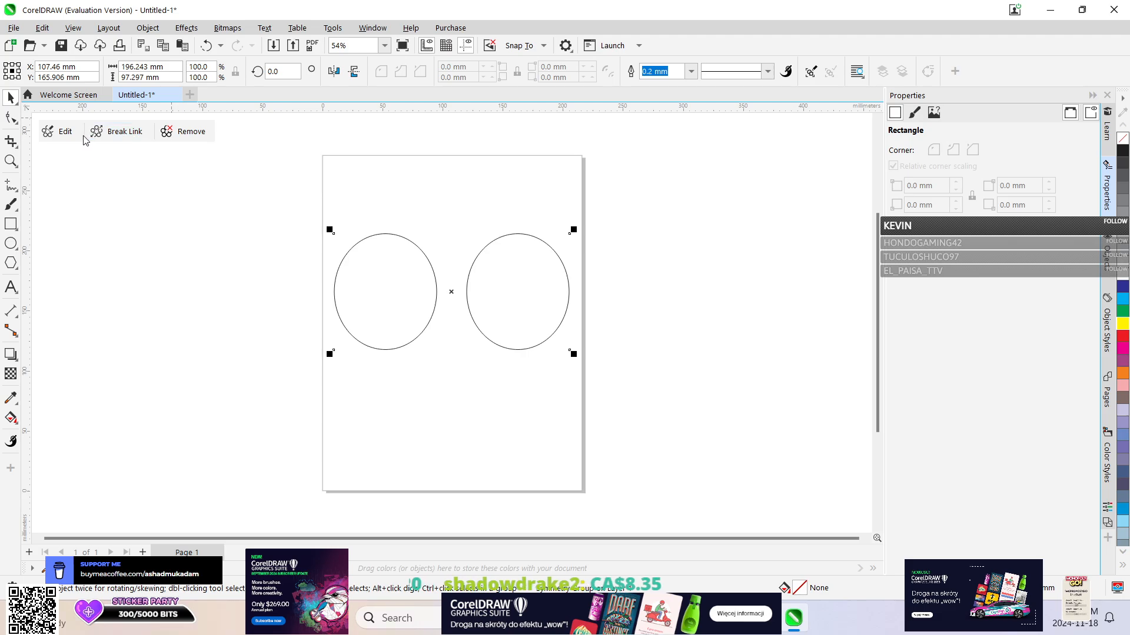
Reopen the symmetry group for editing and move the original ellipse up and left until it straddles the page's left edge.
click(59, 131)
drag(506, 284, 499, 250)
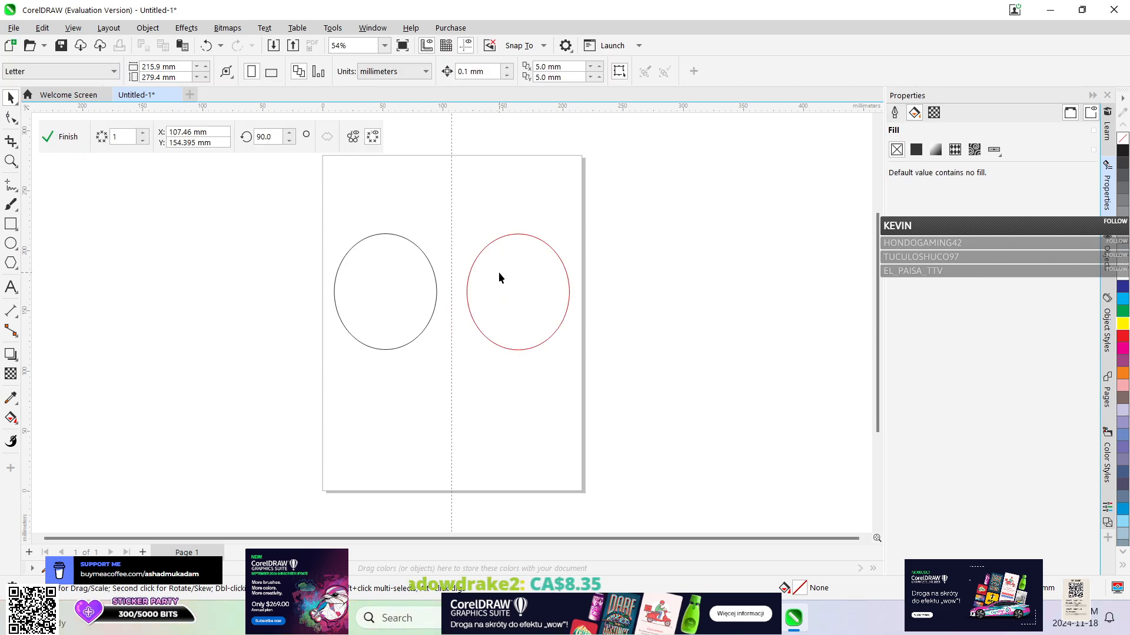
drag(382, 285, 385, 311)
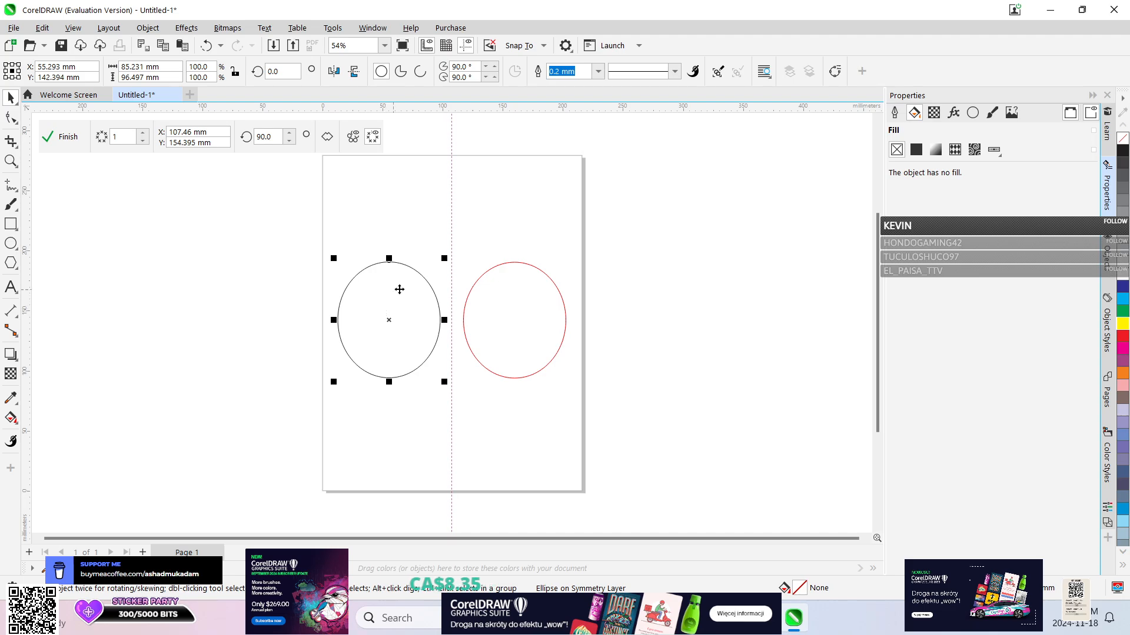
click(489, 298)
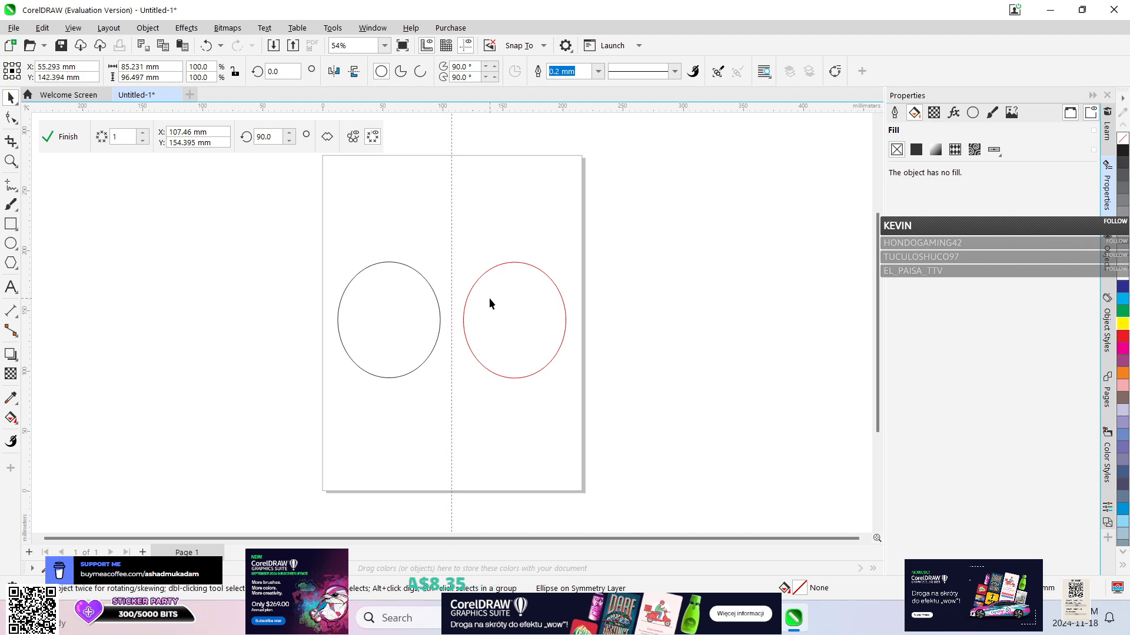
click(380, 310)
drag(380, 310, 320, 257)
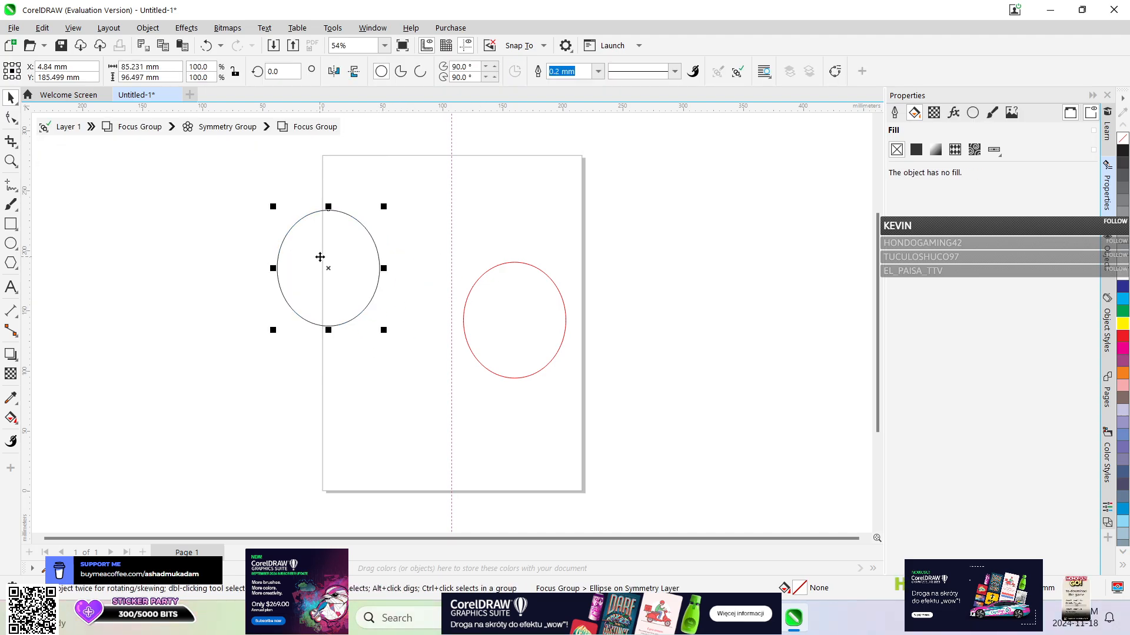
Leave symmetry editing and move the whole symmetry group to about X 98 mm, Y 161 mm.
double_click(506, 323)
drag(542, 304, 610, 341)
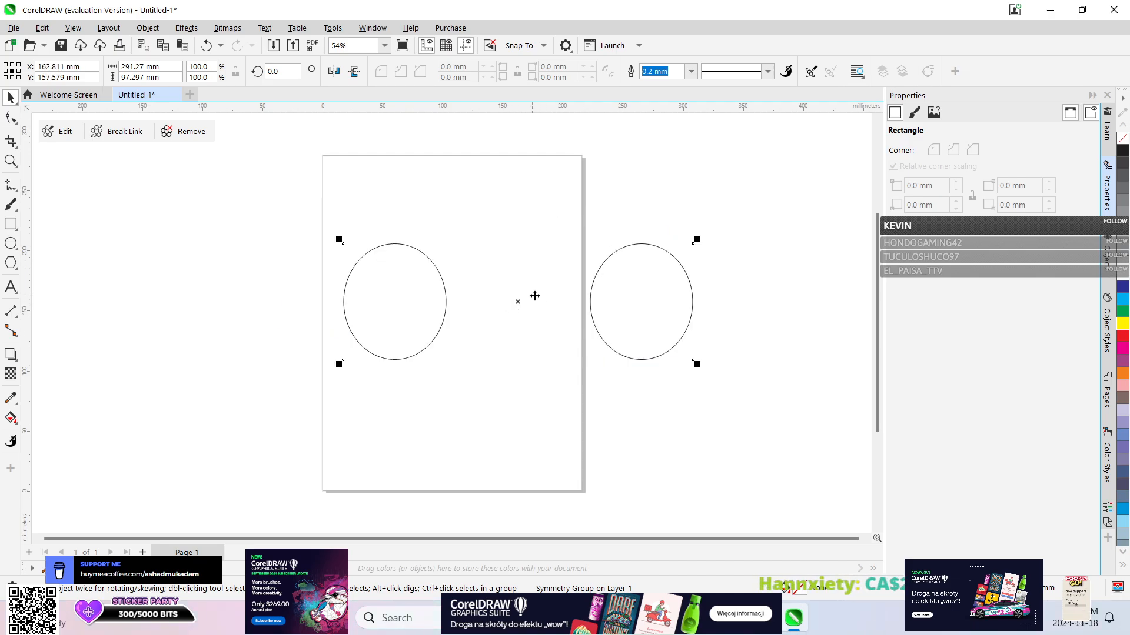
drag(534, 296, 478, 281)
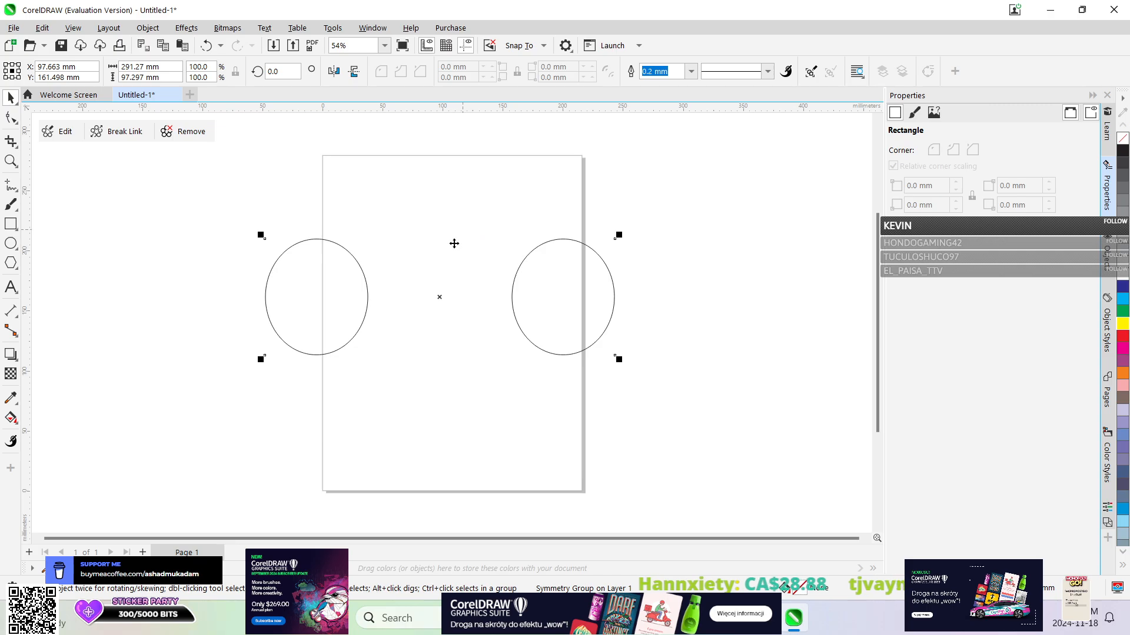
click(111, 28)
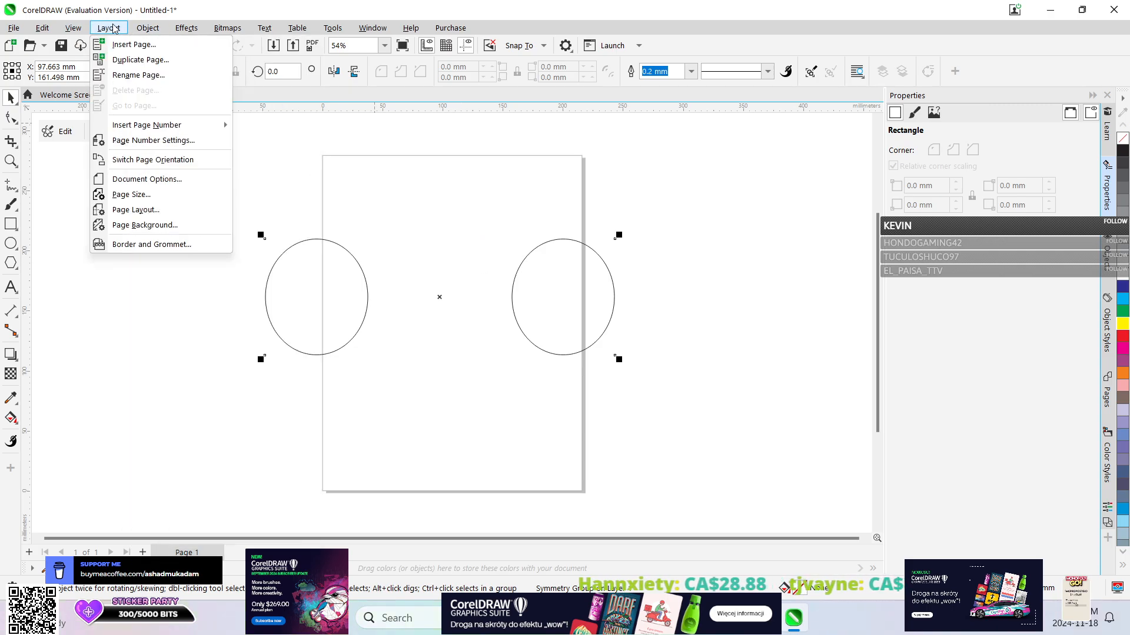
mouse_move(147, 28)
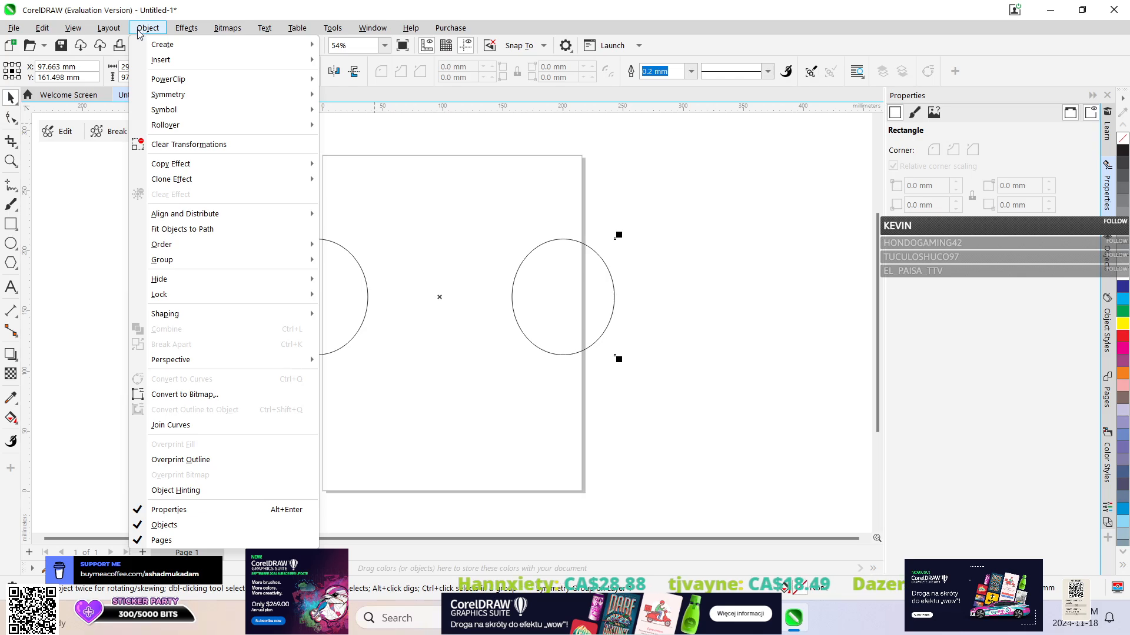
click(146, 28)
click(146, 28)
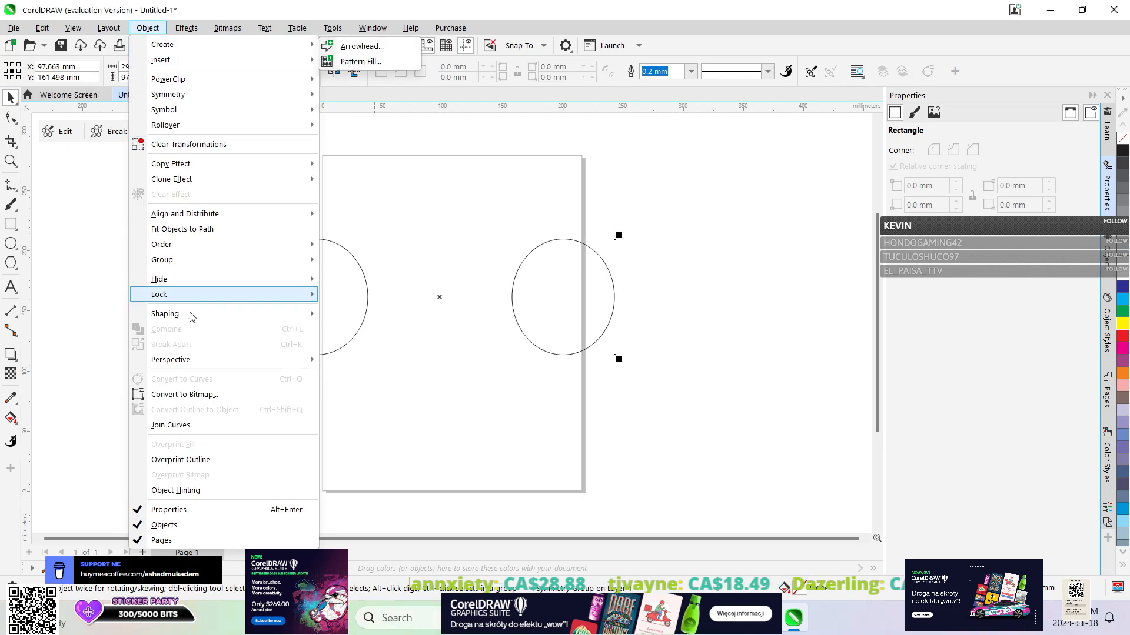
click(152, 7)
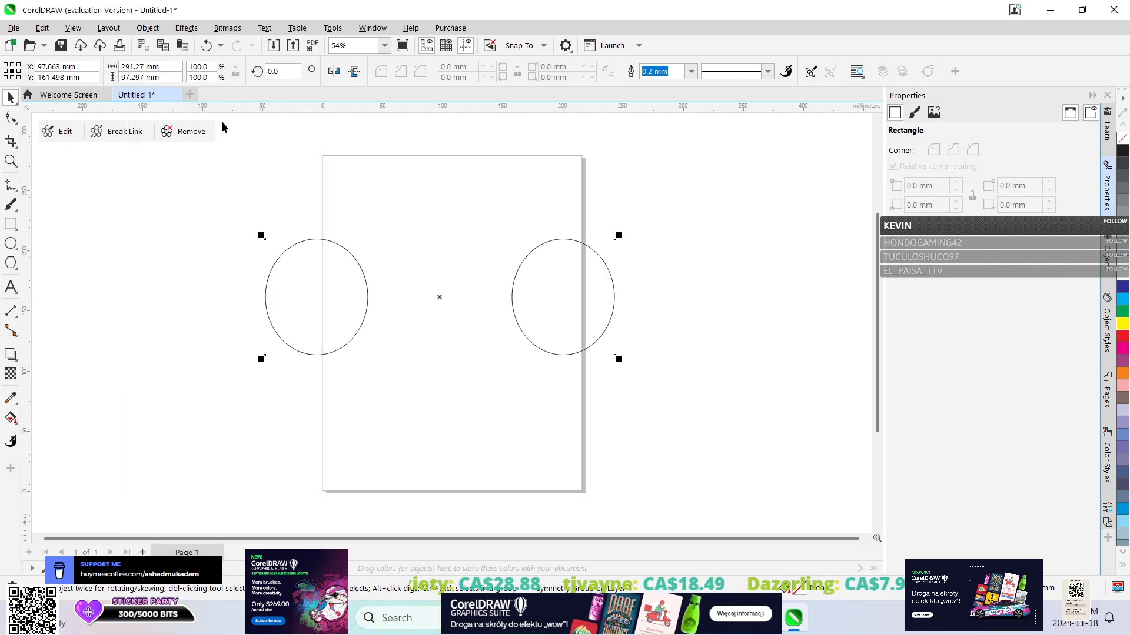
Close the symmetry drawing without saving and create a new document from the CorelDRAW Default preset, 215.9 x 279.4 mm.
click(176, 95)
click(564, 339)
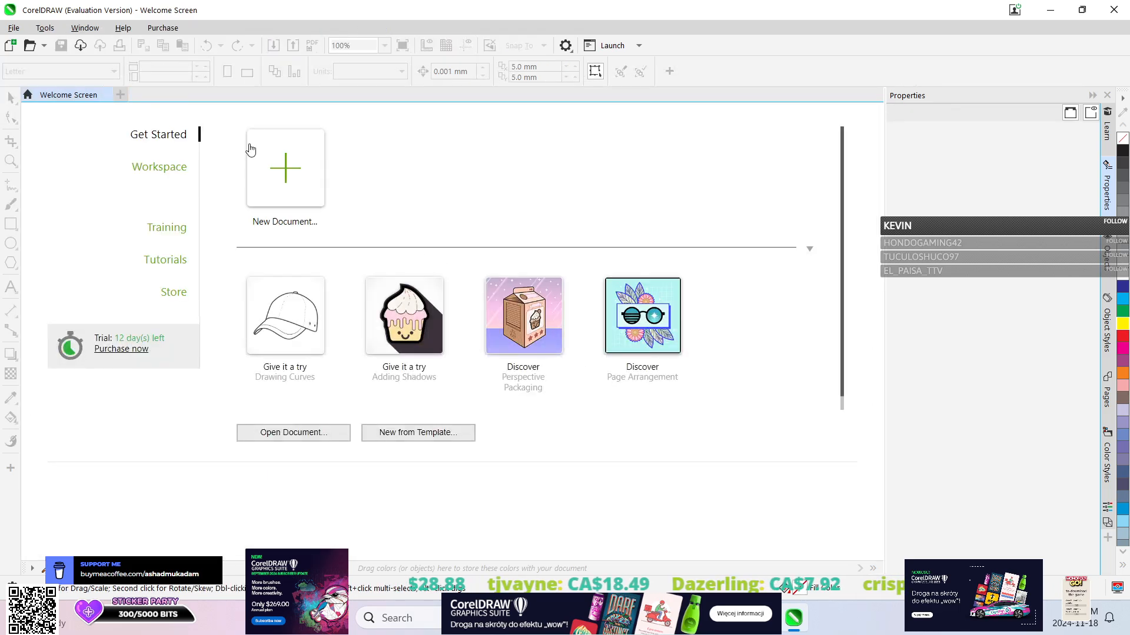
click(300, 197)
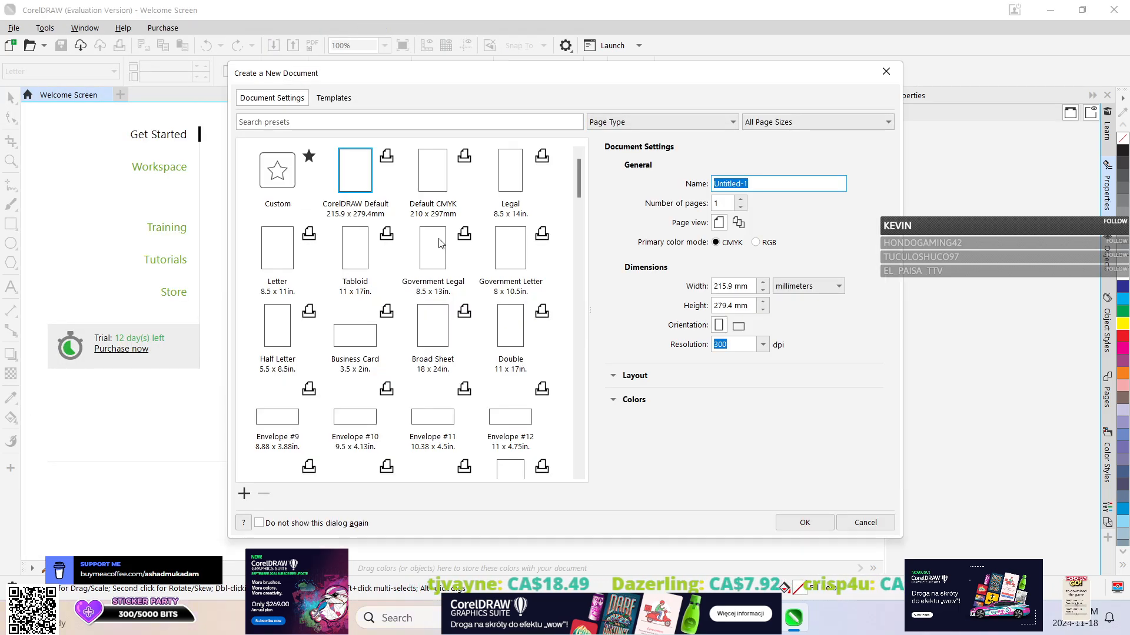
click(804, 523)
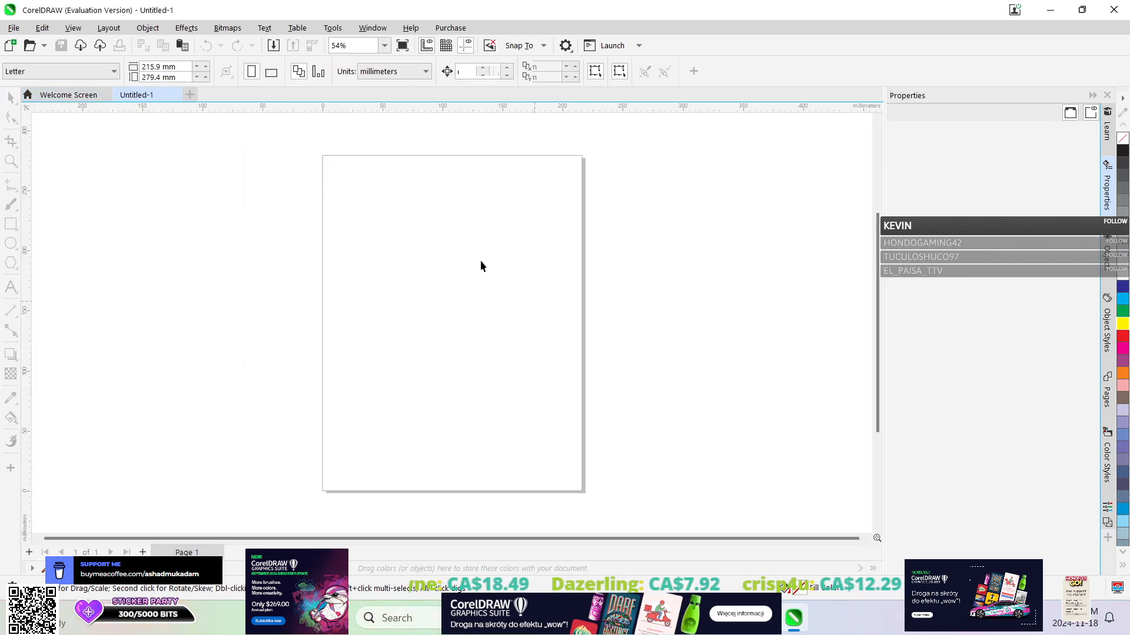
click(148, 29)
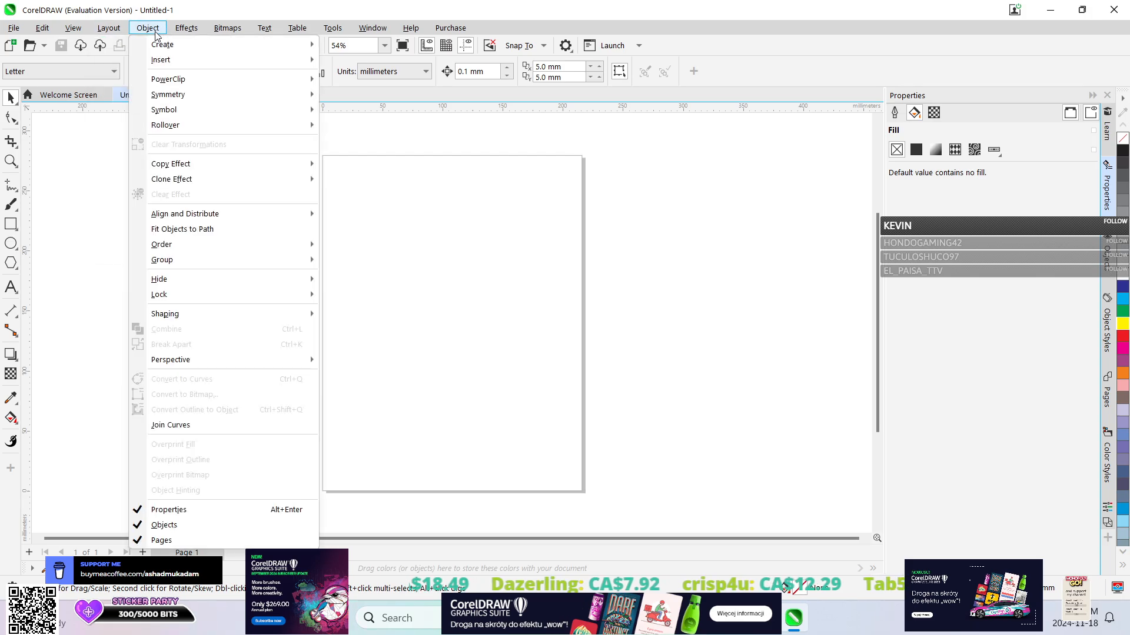
mouse_move(174, 114)
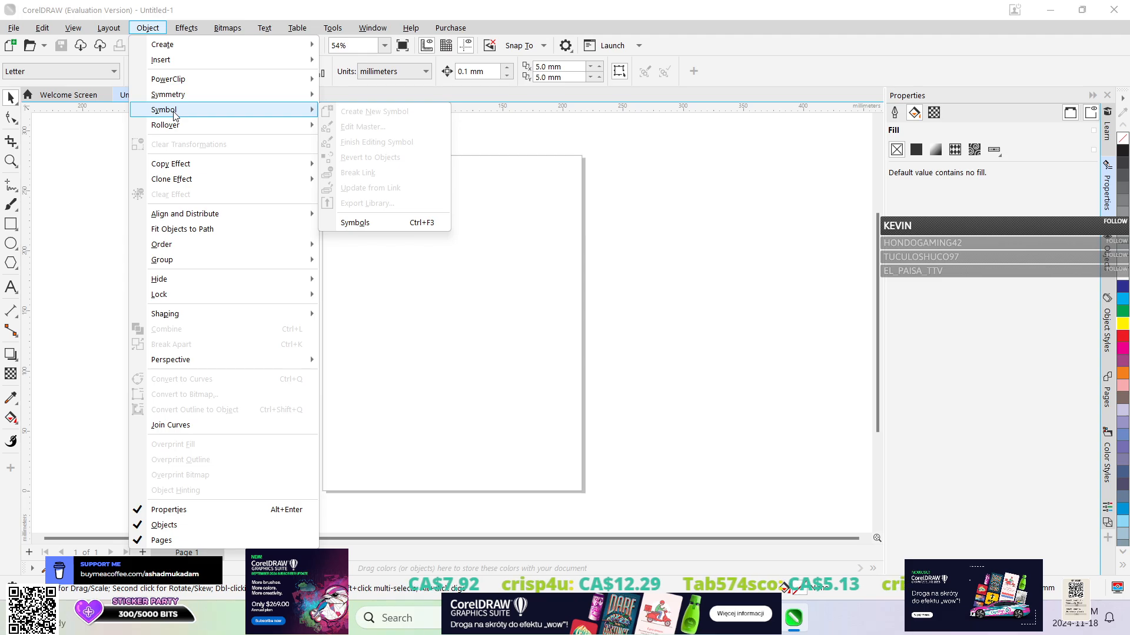
click(150, 28)
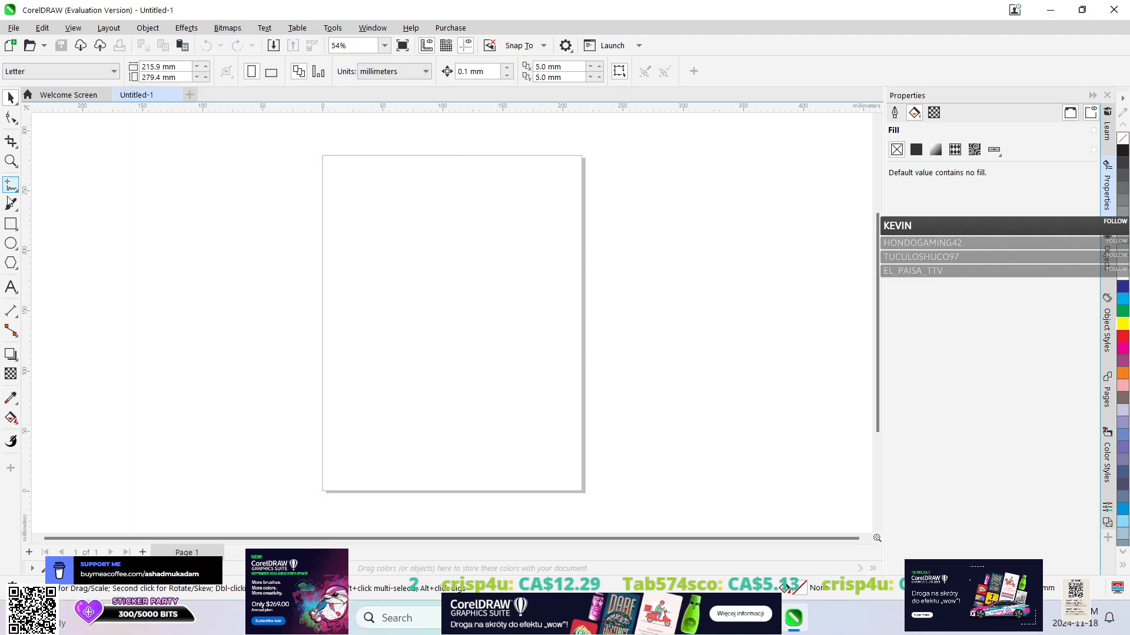
Draw a rectangle about 100 x 70 mm in the upper half of the page and turn it into a new symbol.
click(12, 225)
drag(386, 244, 508, 327)
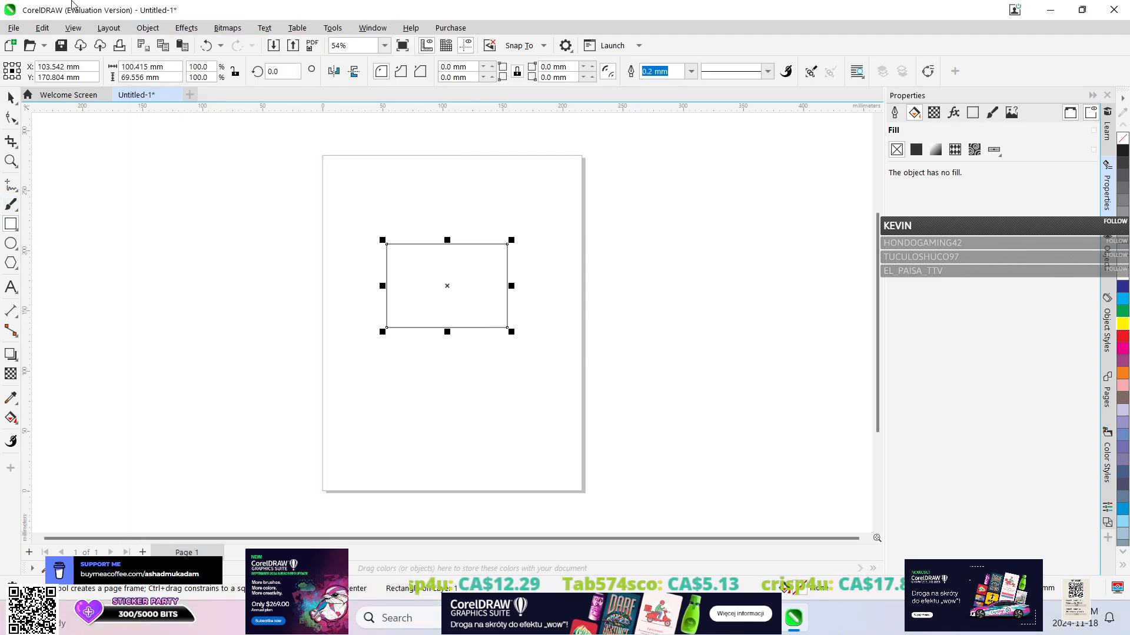
click(146, 28)
mouse_move(294, 109)
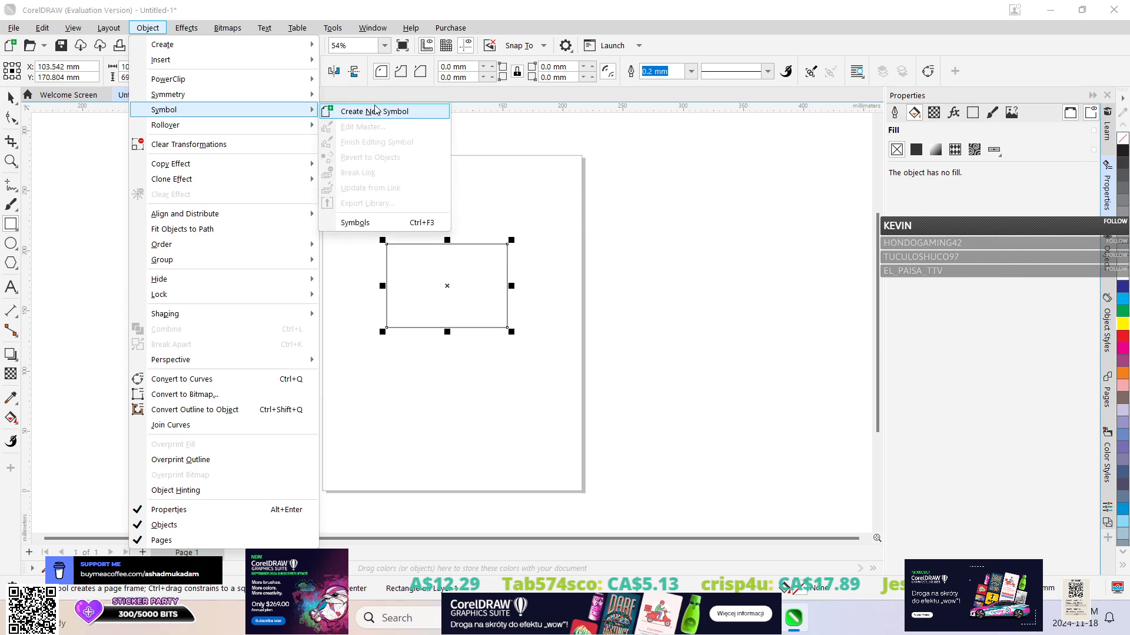
click(377, 111)
click(547, 327)
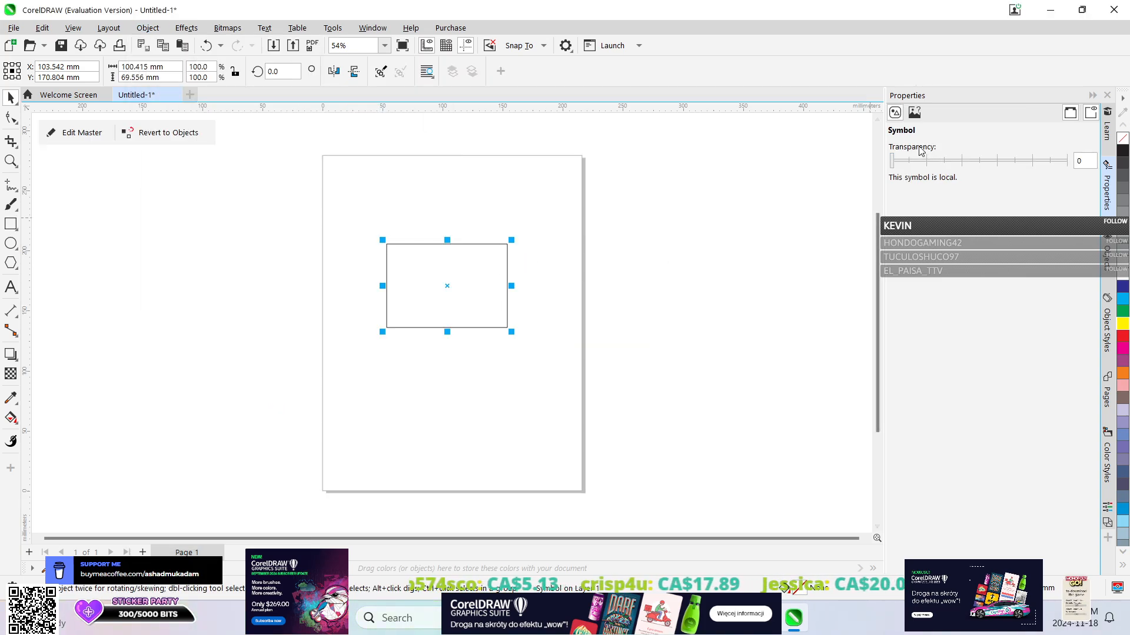
Move the rectangle symbol to about X 98 mm, Y 176 mm and revert it to ordinary objects.
mouse_move(436, 291)
mouse_down()
mouse_move(391, 323)
mouse_move(471, 291)
mouse_move(417, 278)
mouse_up()
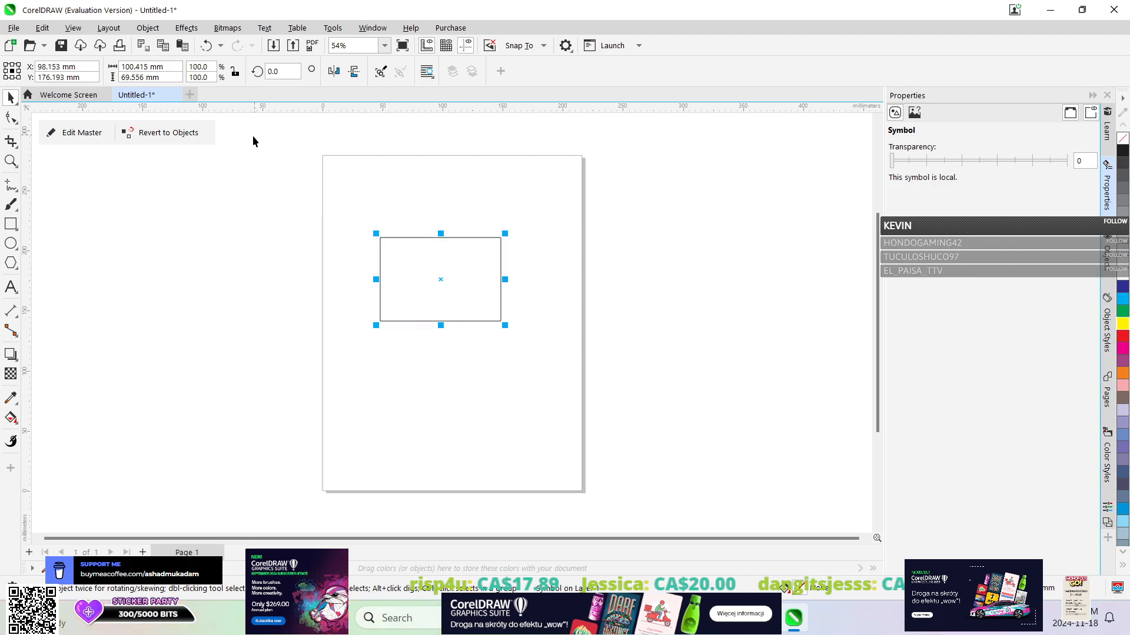
click(178, 132)
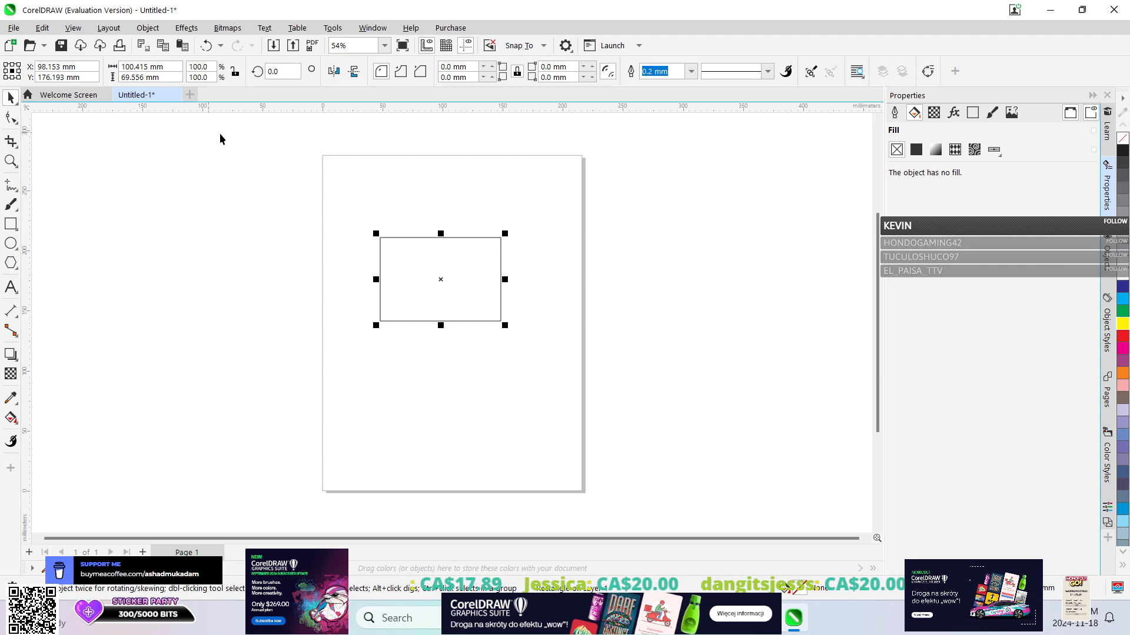
click(148, 28)
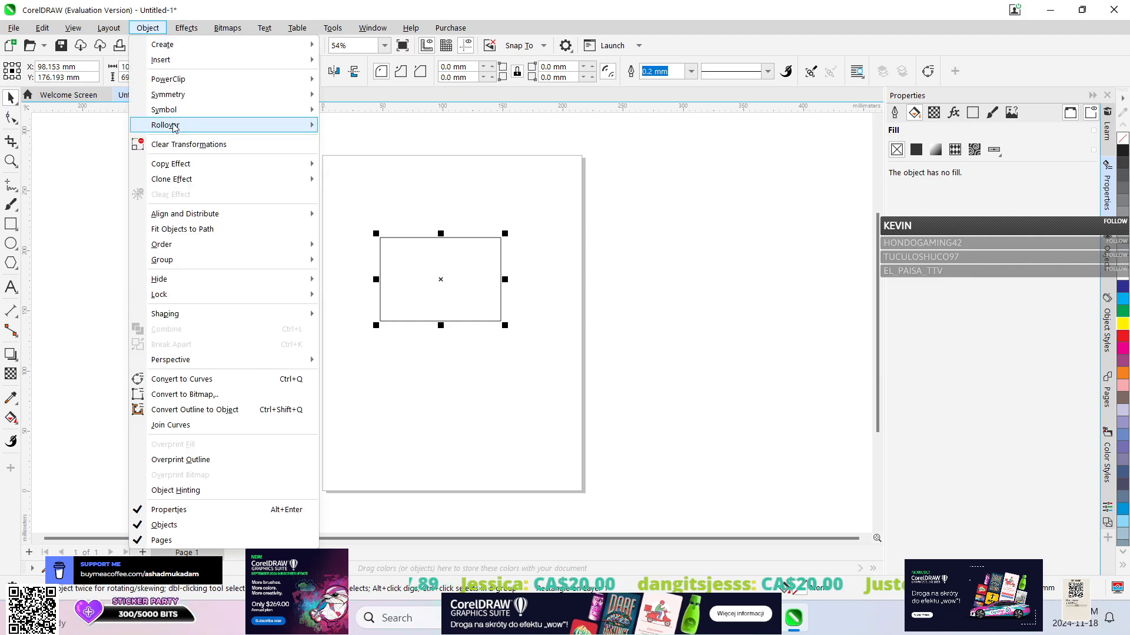
mouse_move(188, 171)
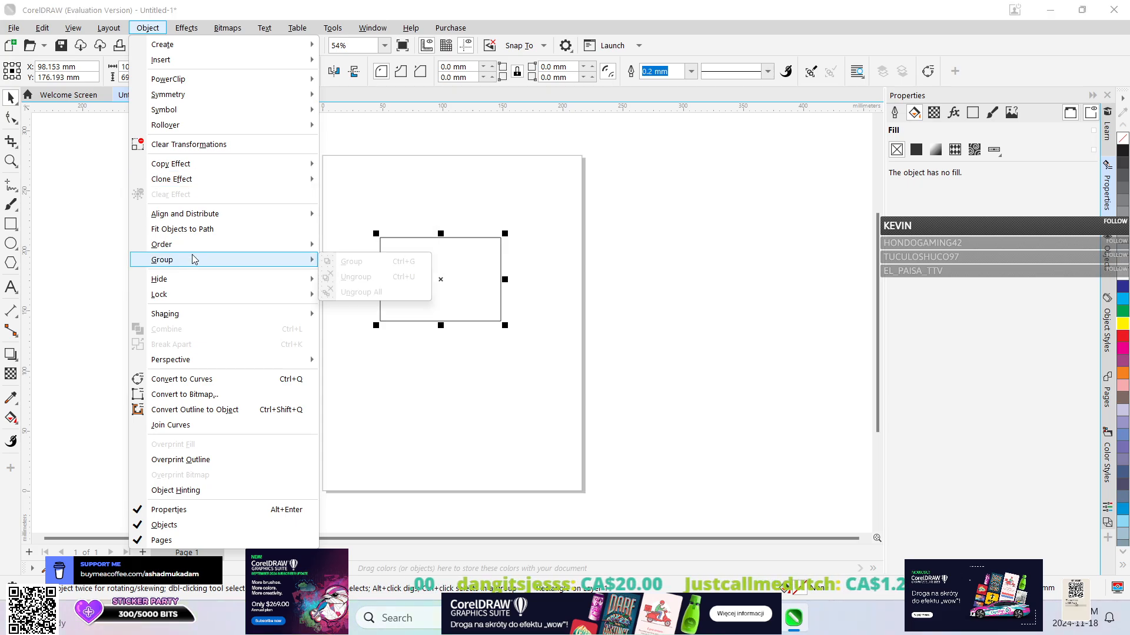
mouse_move(189, 33)
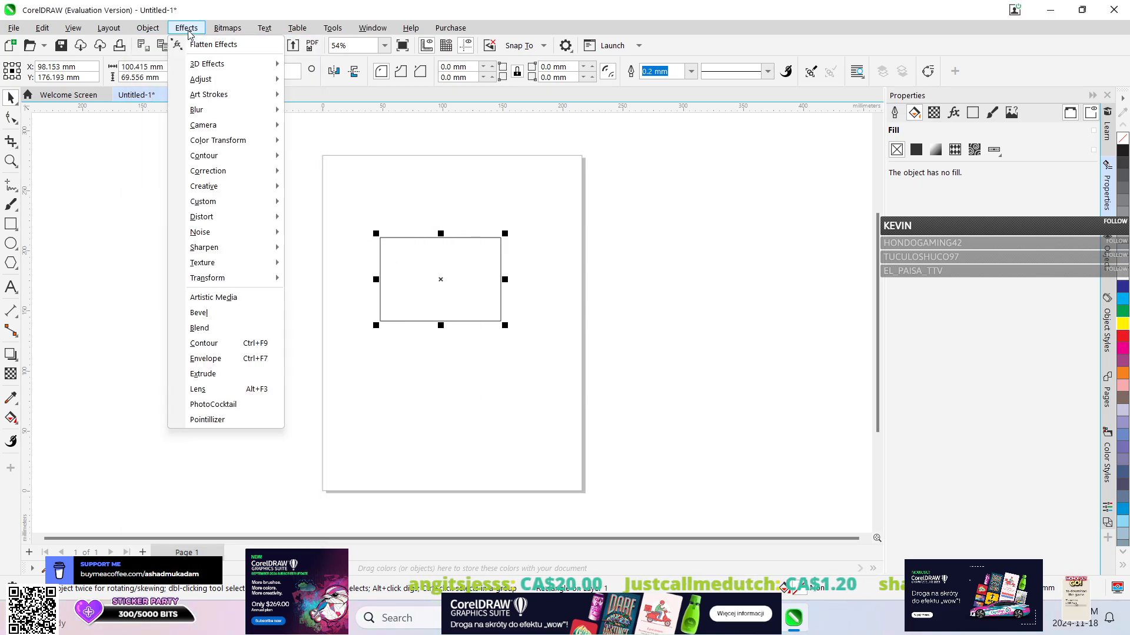
mouse_move(196, 147)
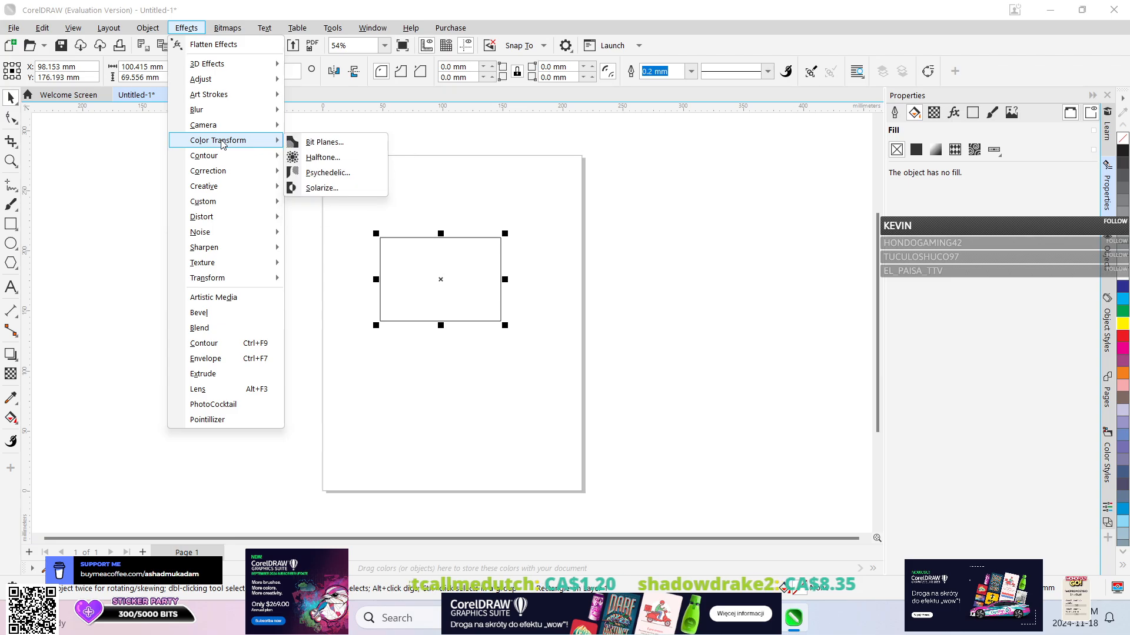
click(511, 185)
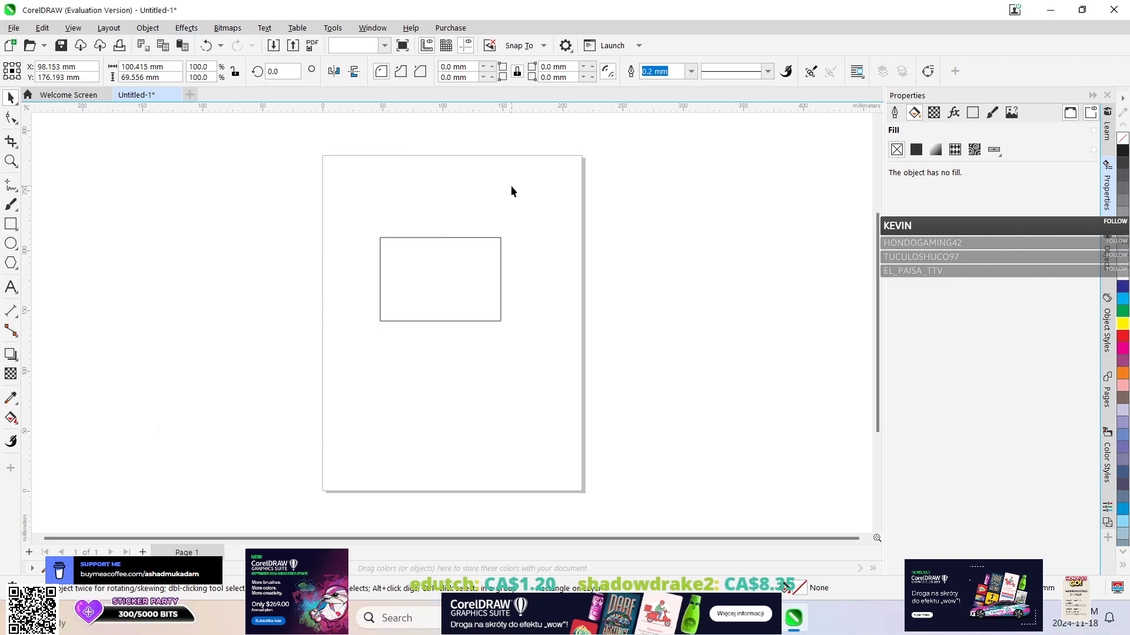
click(915, 151)
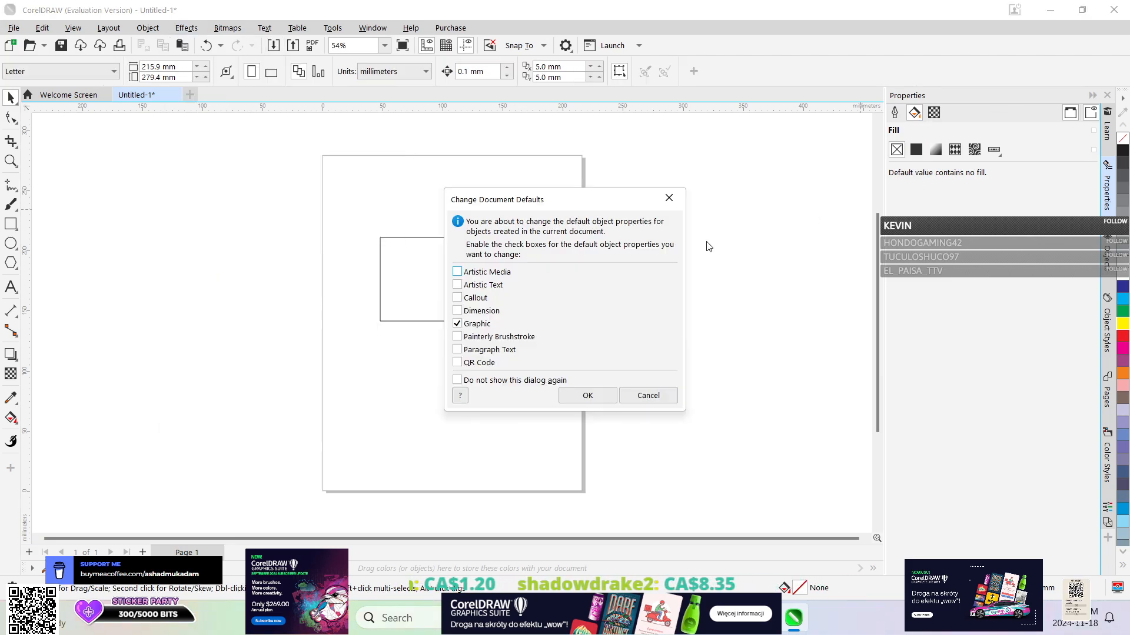
click(647, 397)
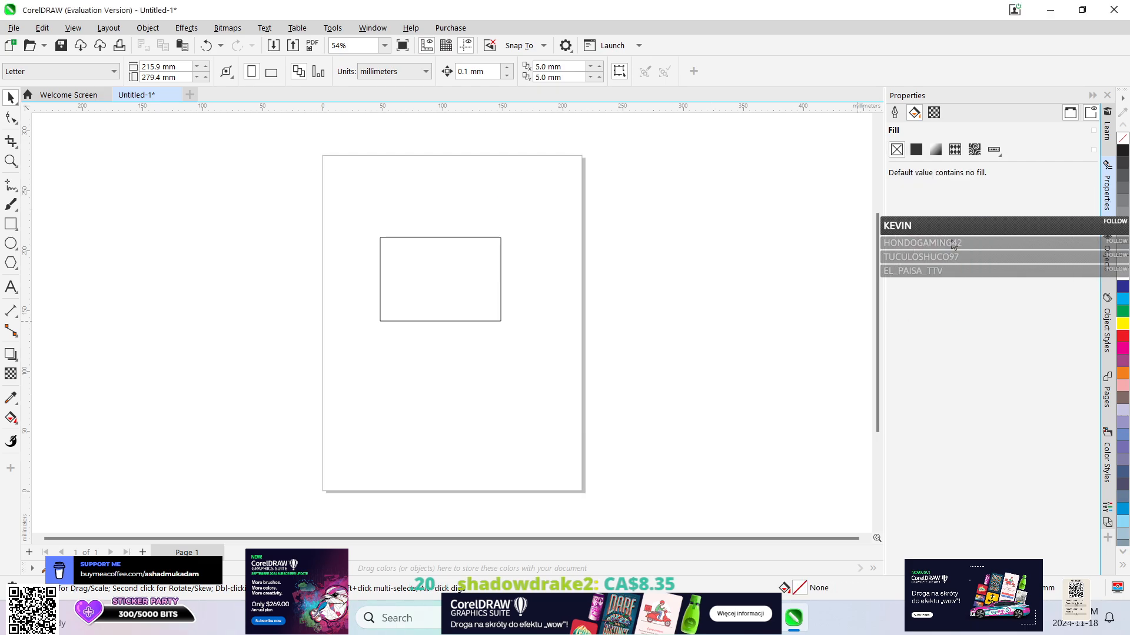
click(916, 151)
key(Escape)
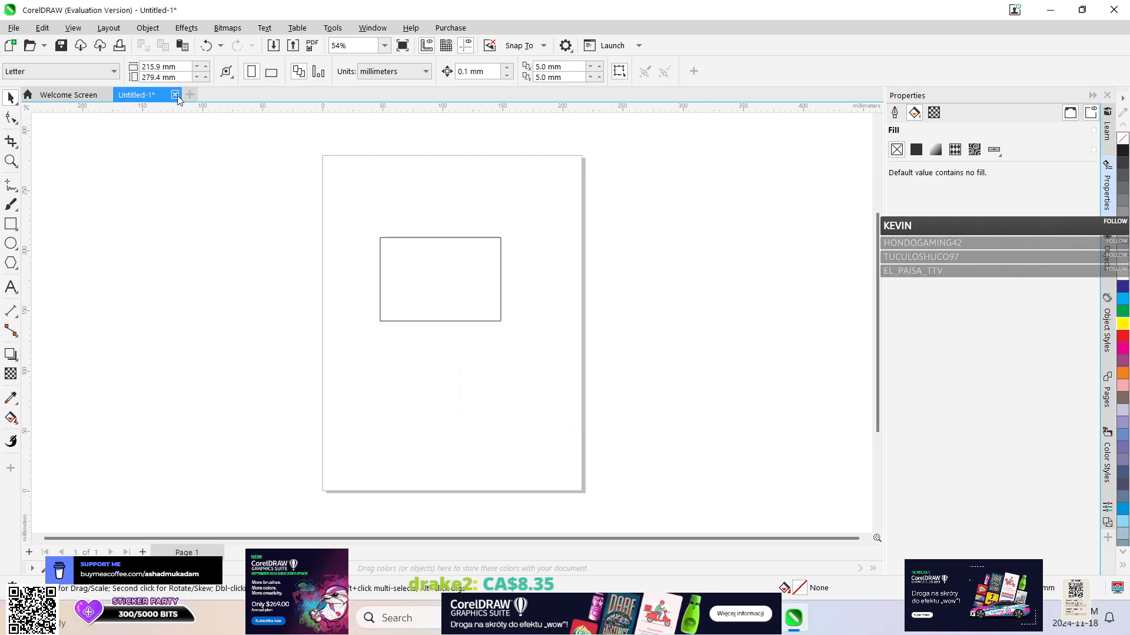
Close the rectangle document without saving and create a new blank document.
click(176, 95)
click(563, 338)
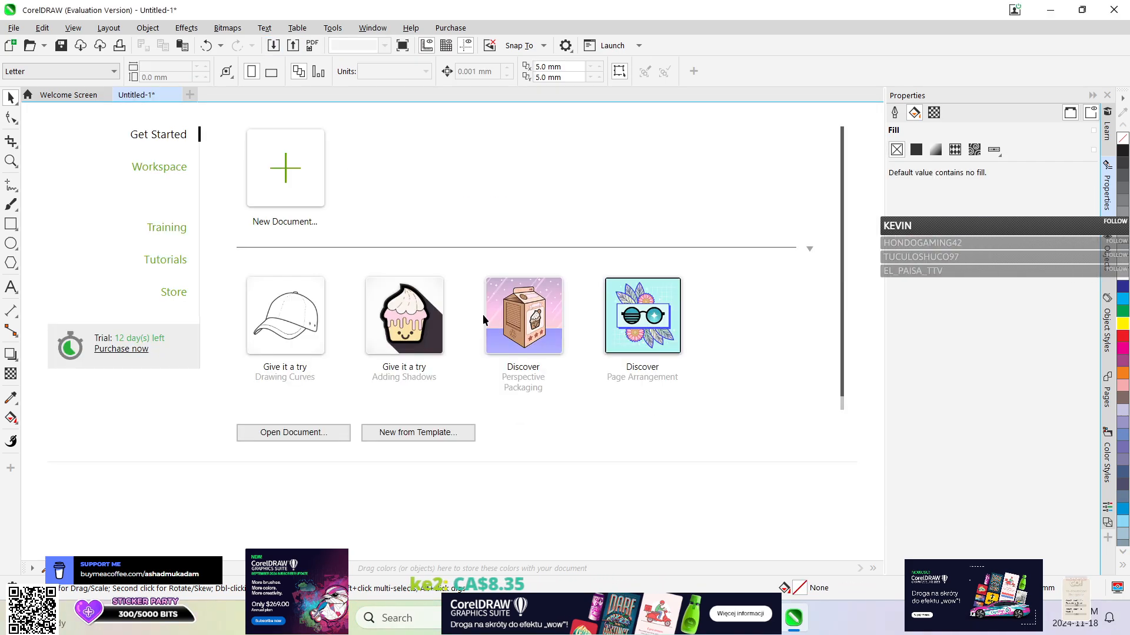
click(264, 158)
click(793, 521)
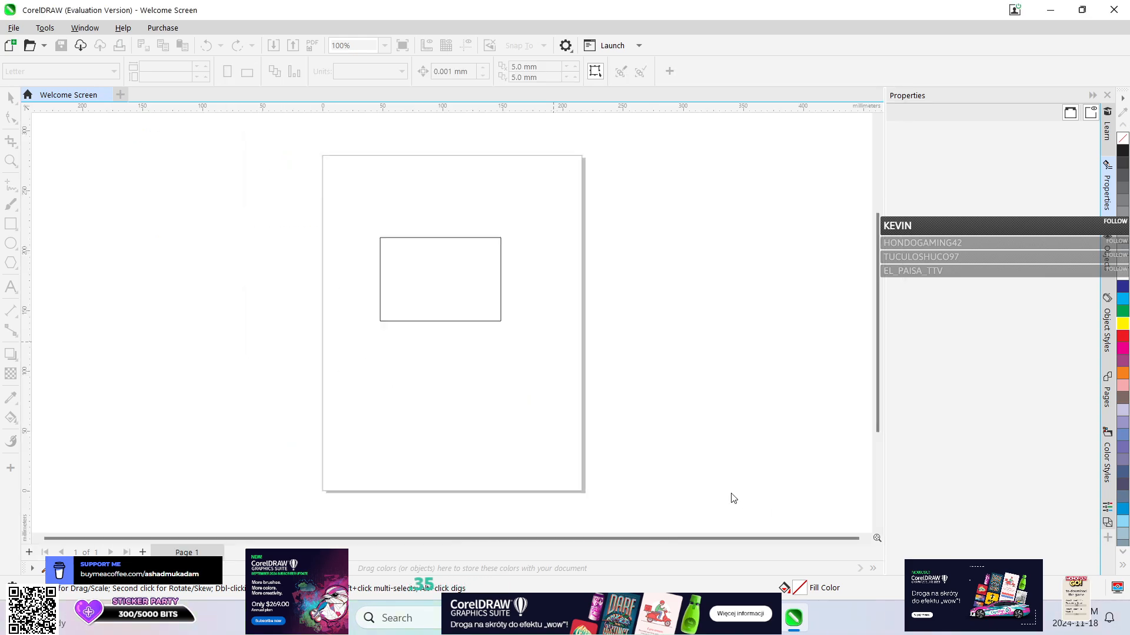
Draw a rectangle about 127 x 92 mm and give it a uniform pink fill of C3 M100 Y50 K0.
click(10, 225)
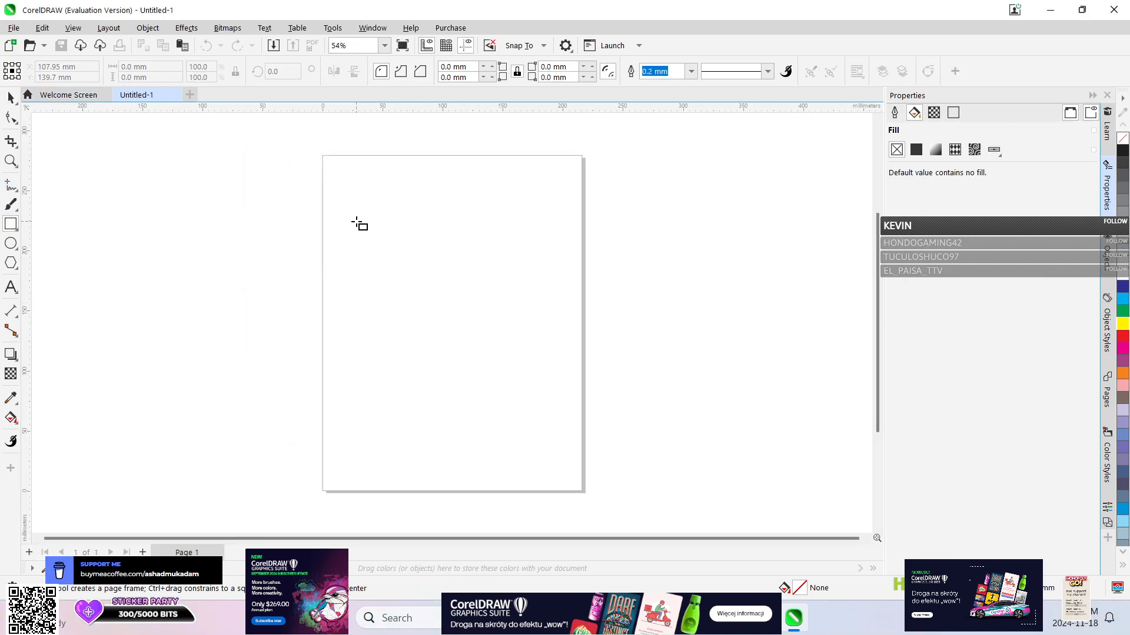
drag(385, 235, 537, 346)
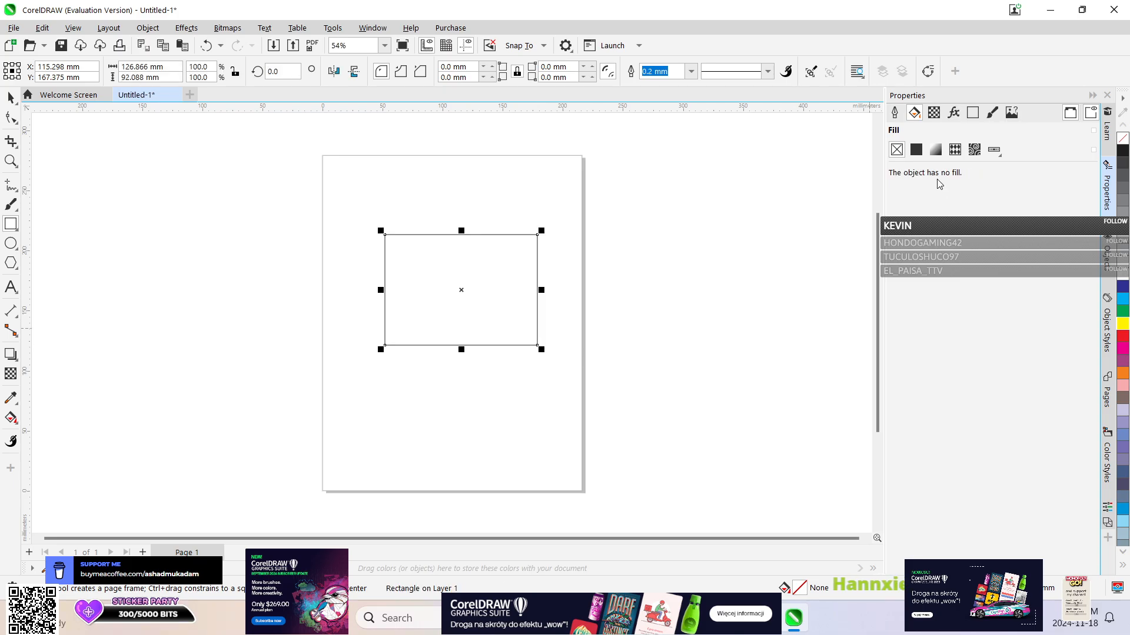
click(916, 150)
drag(965, 258, 978, 216)
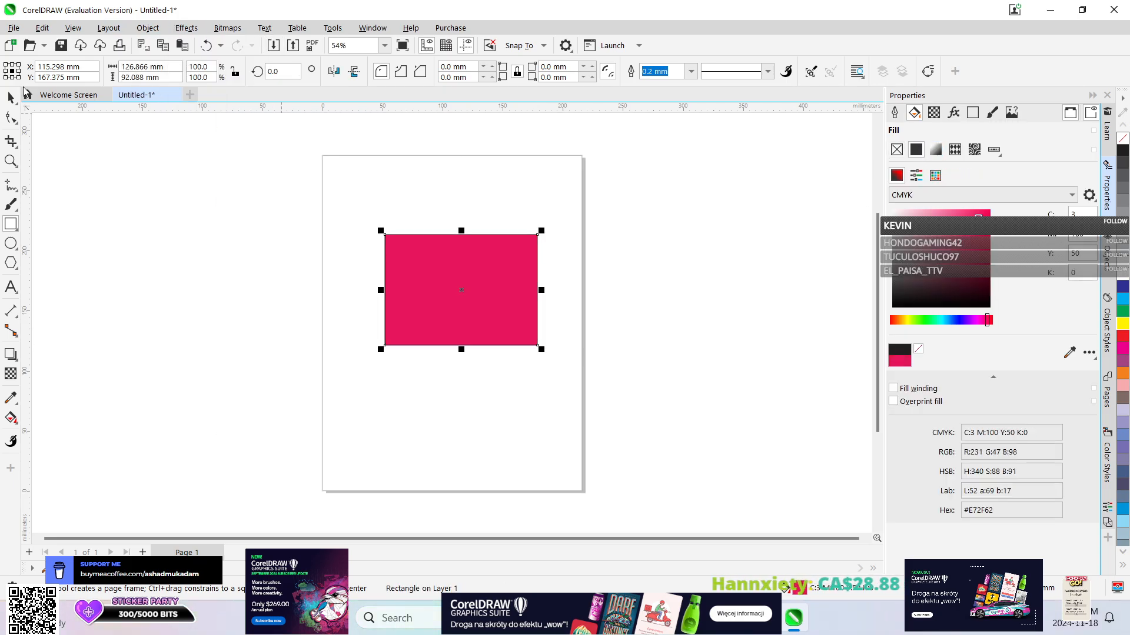
Try a Gaussian Blur with a radius of about 149.5 on the pink rectangle, and undo the blur completely.
click(186, 28)
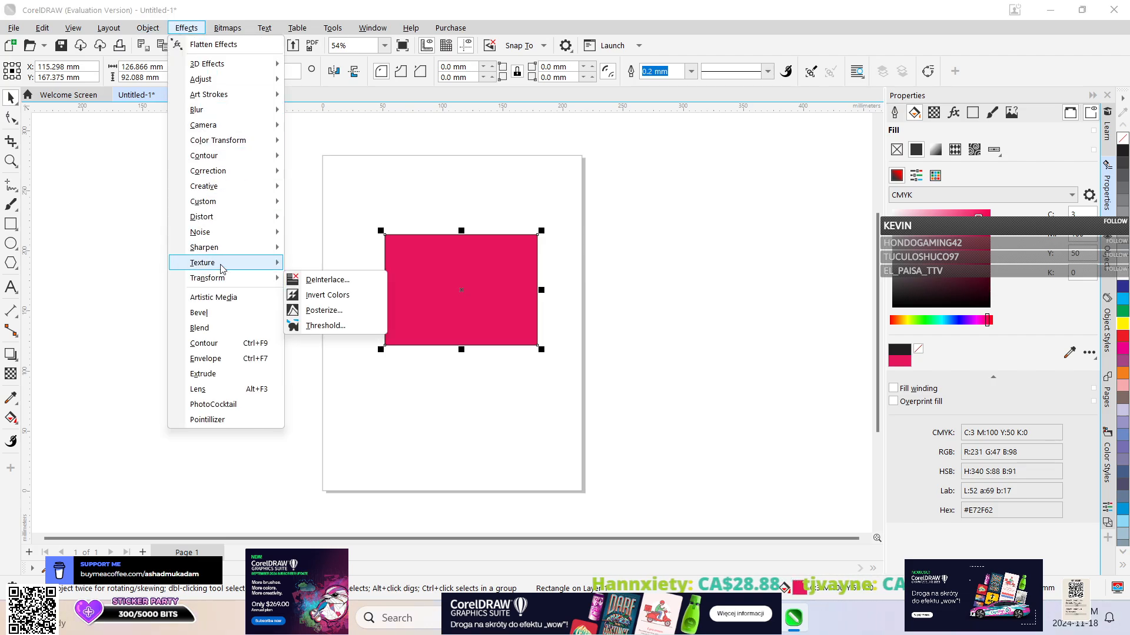
mouse_move(222, 269)
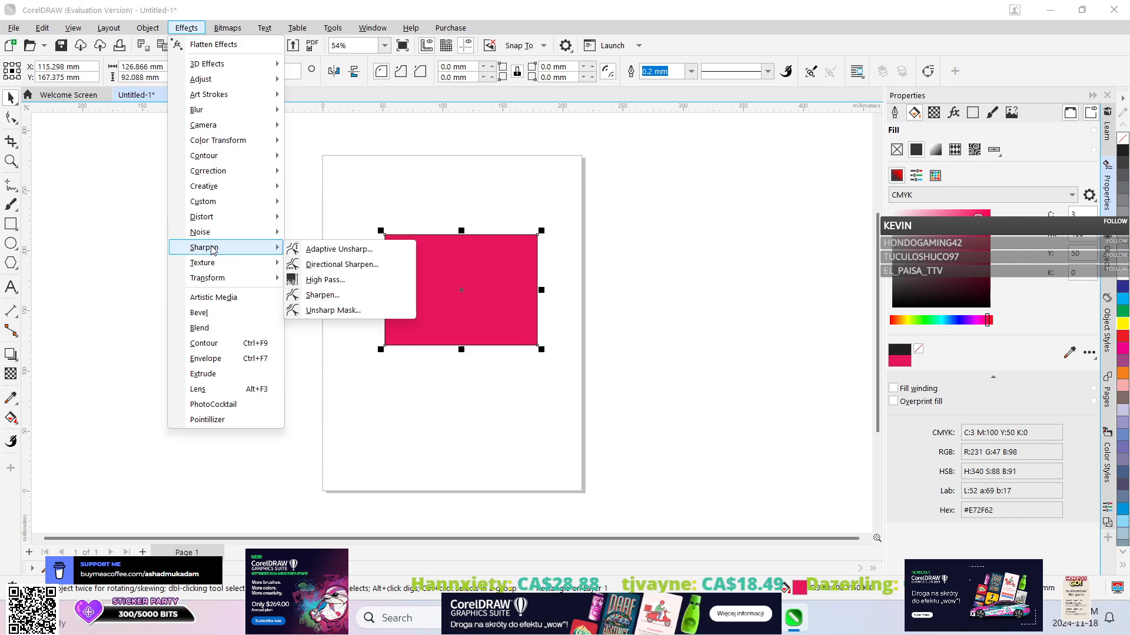
mouse_move(211, 225)
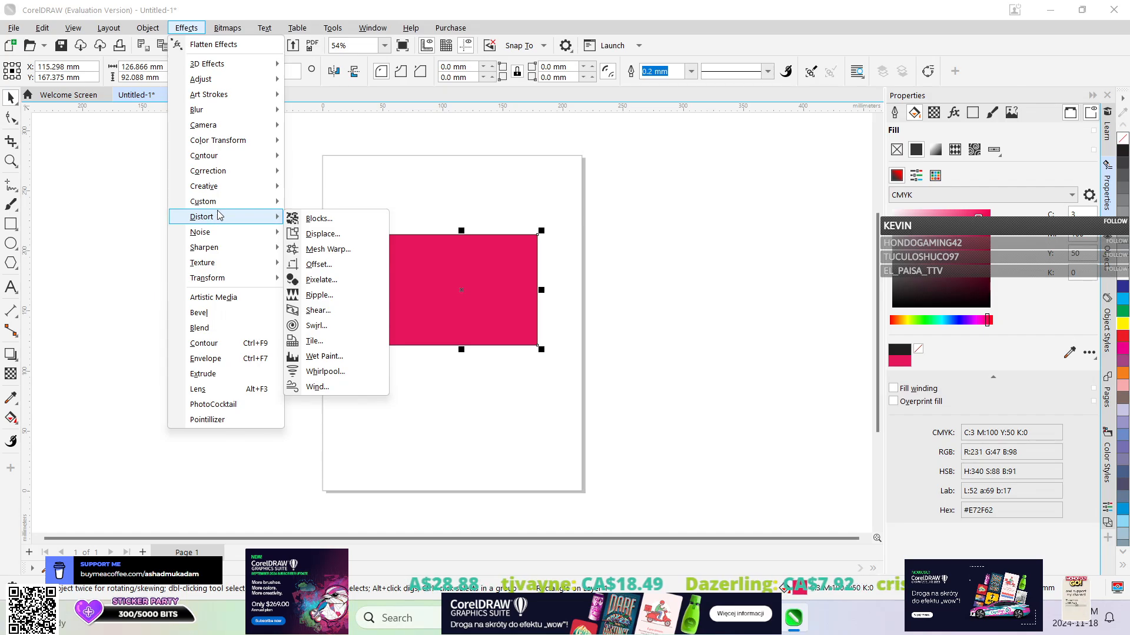
mouse_move(222, 204)
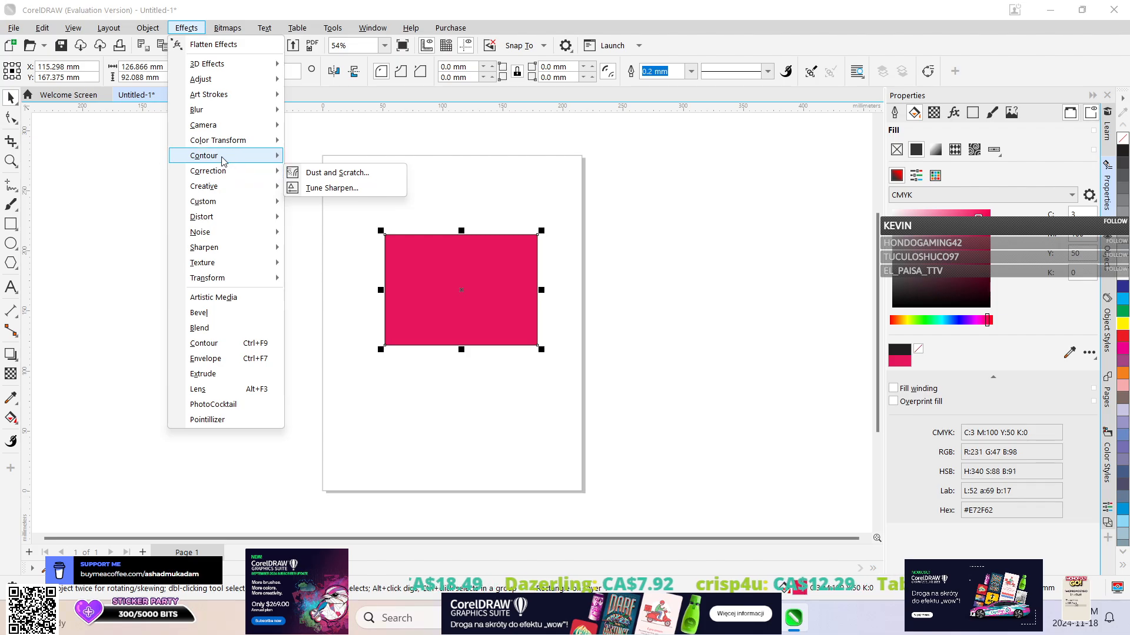
mouse_move(218, 132)
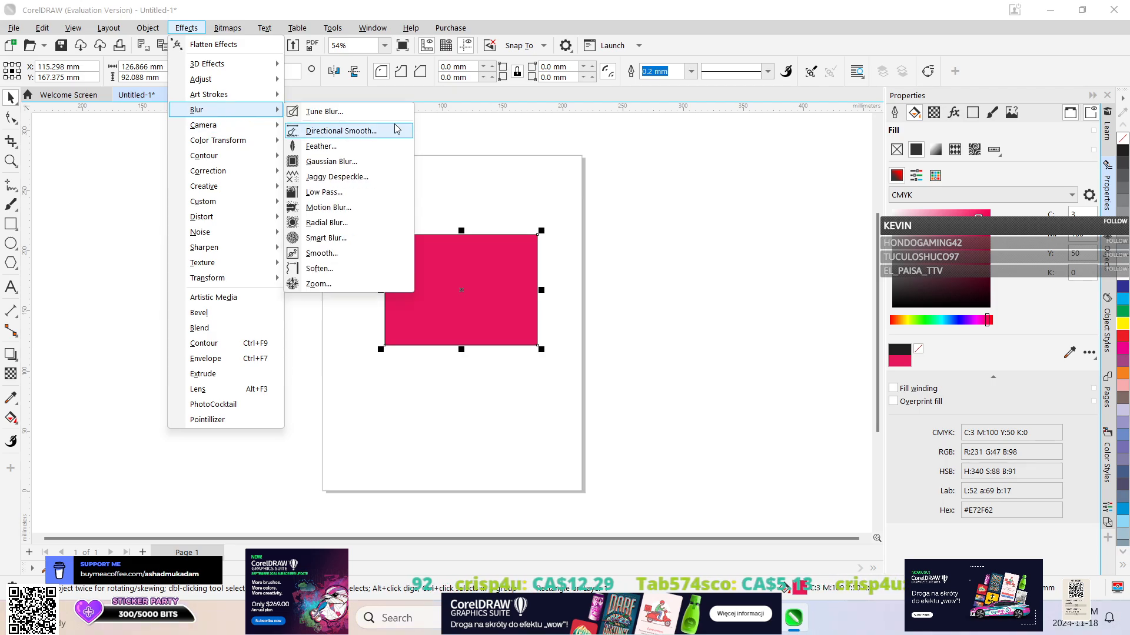
click(330, 162)
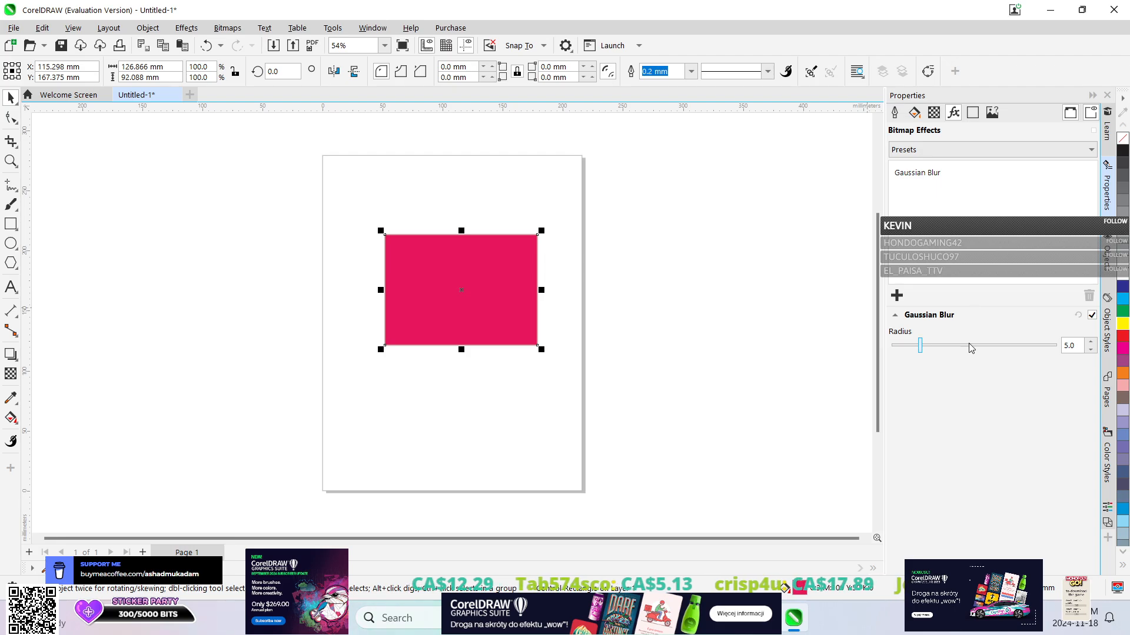
mouse_move(922, 352)
mouse_down()
mouse_move(1036, 318)
mouse_move(941, 346)
mouse_up()
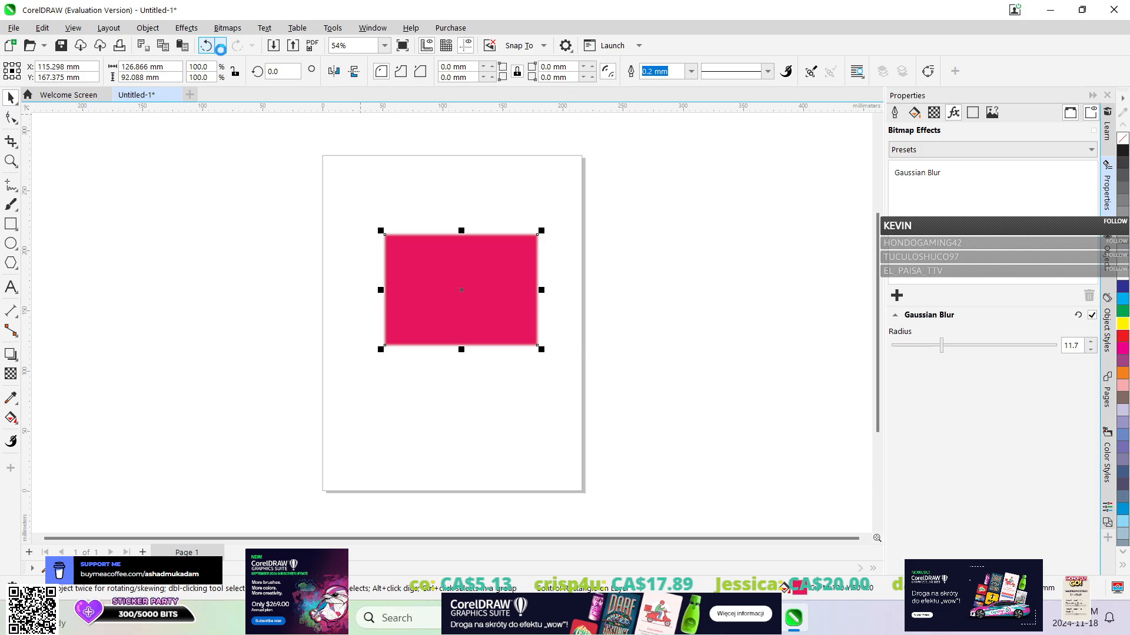
click(221, 45)
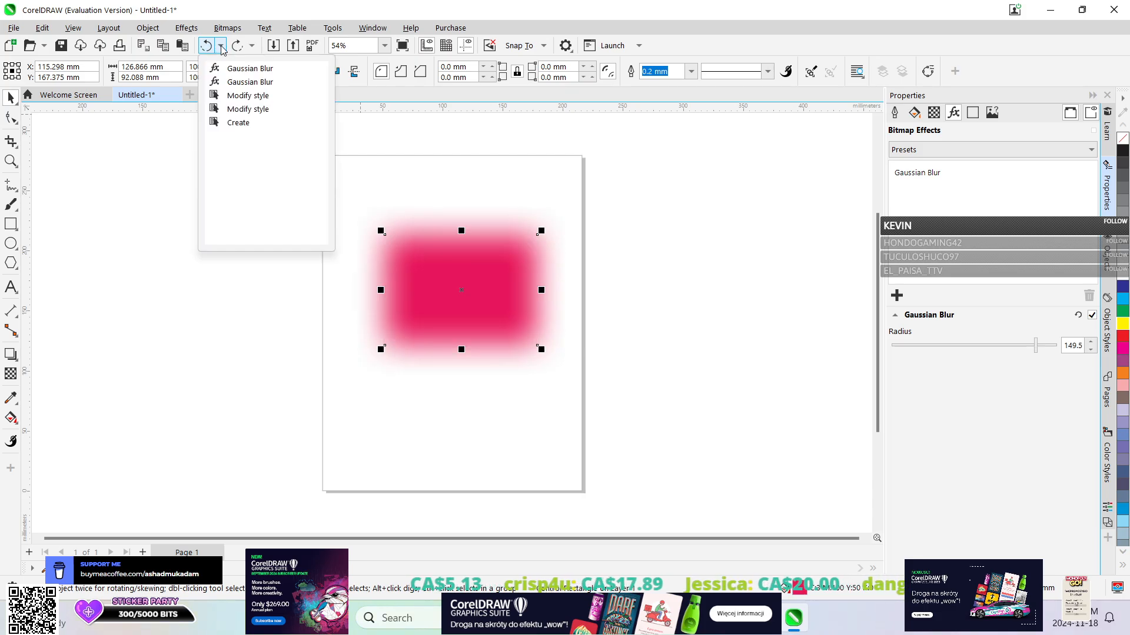
click(231, 82)
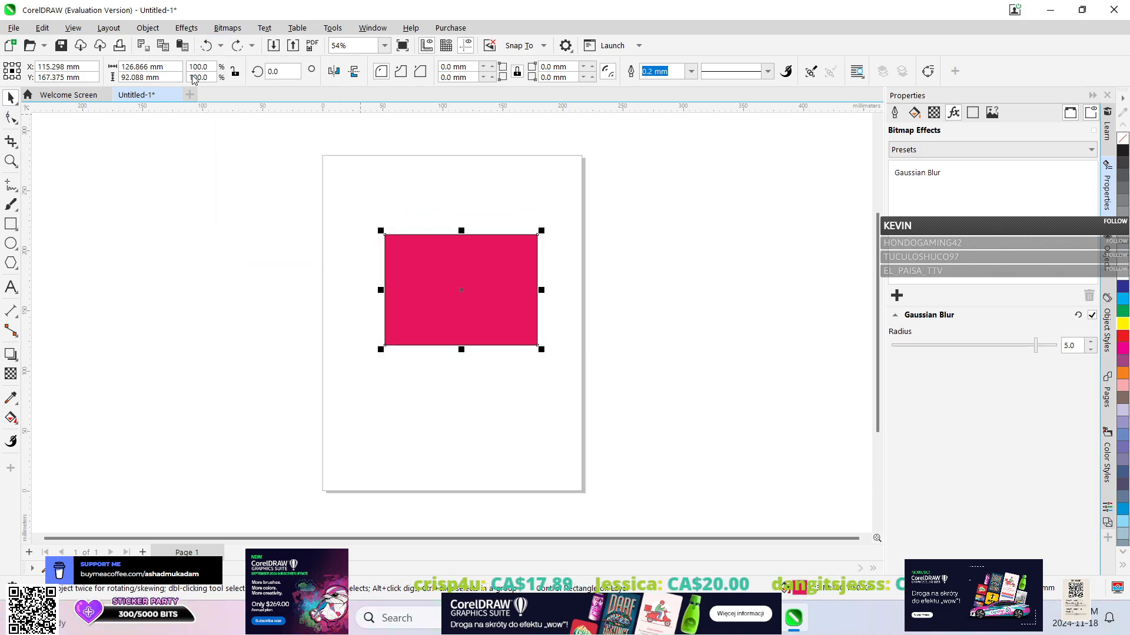
Apply the Feather effect to the pink rectangle and increase its width to about 1129.
click(147, 27)
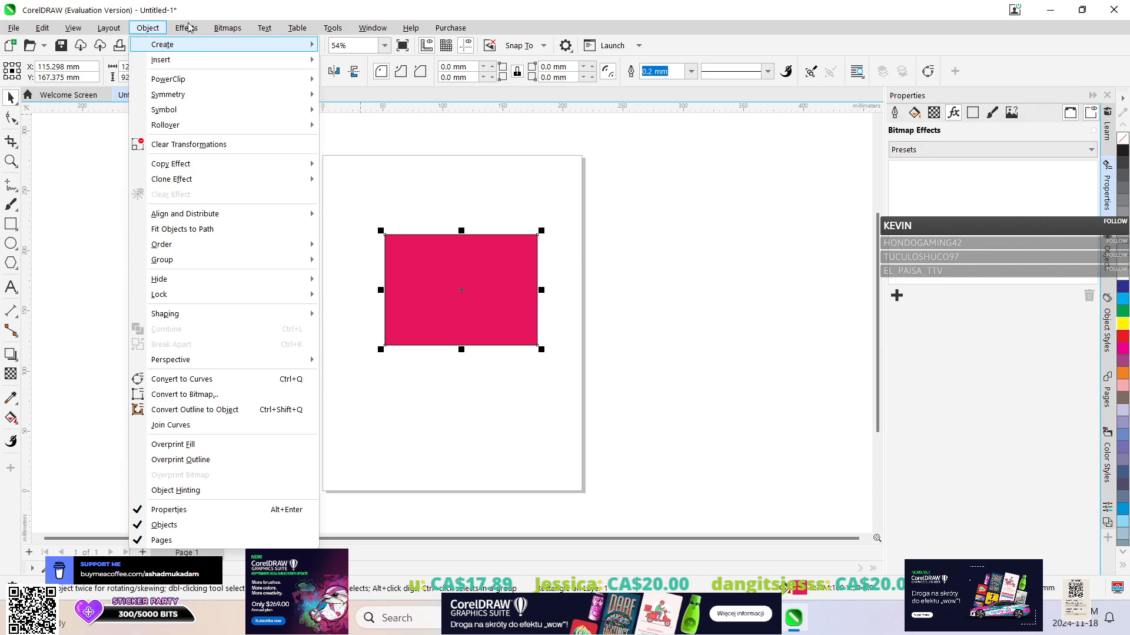
mouse_move(176, 30)
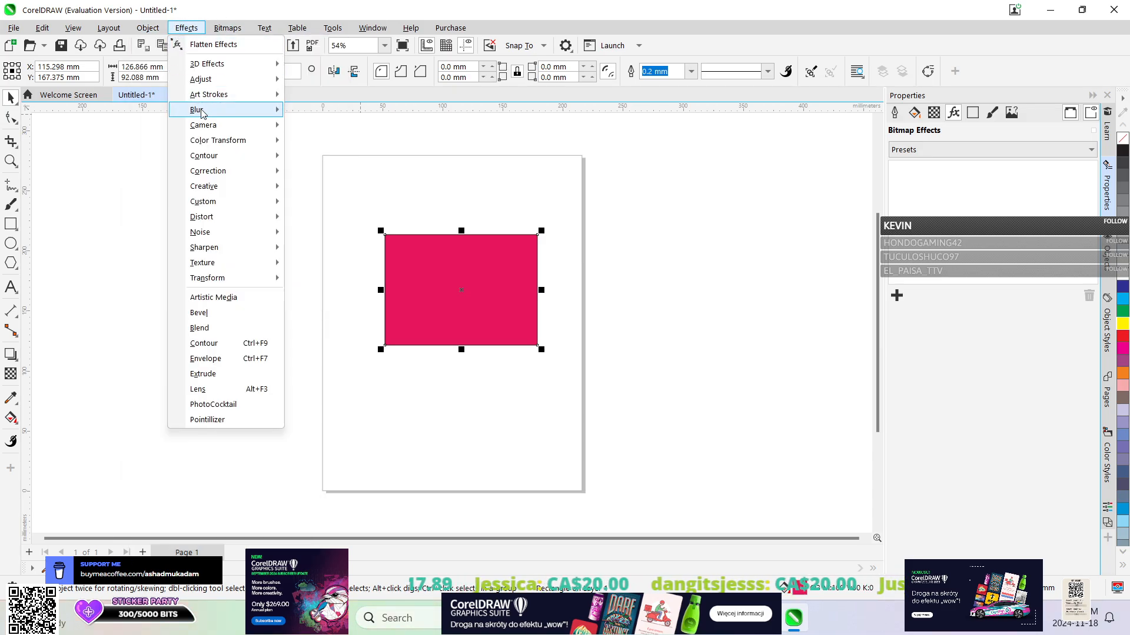
mouse_move(202, 110)
click(346, 145)
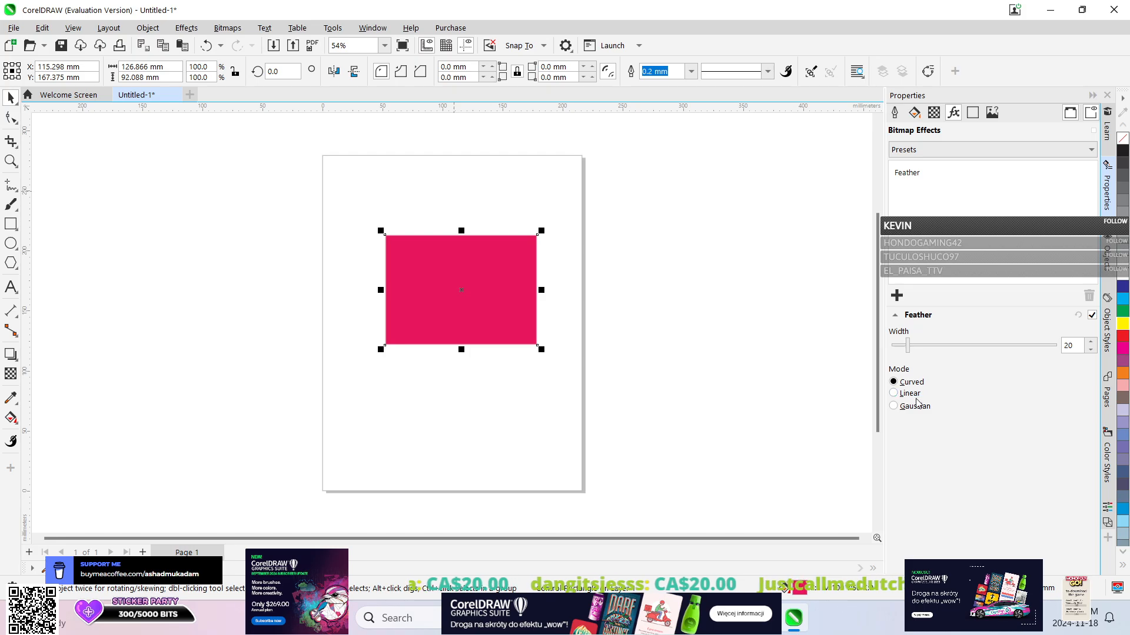
drag(915, 343, 1036, 350)
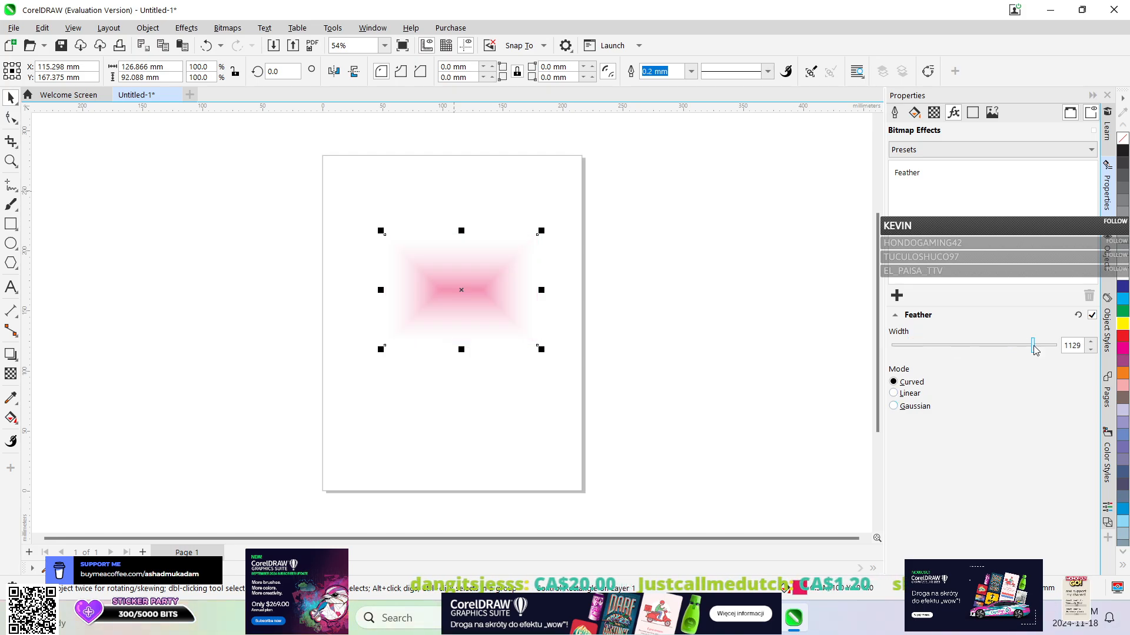
Try the Linear and Gaussian feather modes, return to Curved, and reduce the feather width to about 60.
click(916, 394)
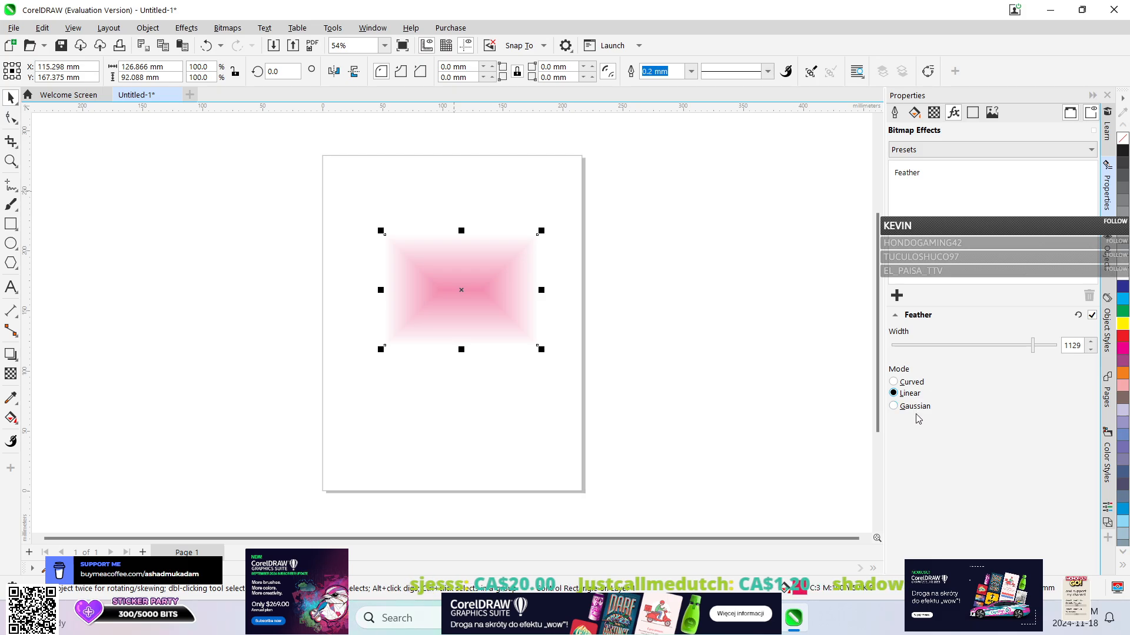
click(921, 410)
click(908, 384)
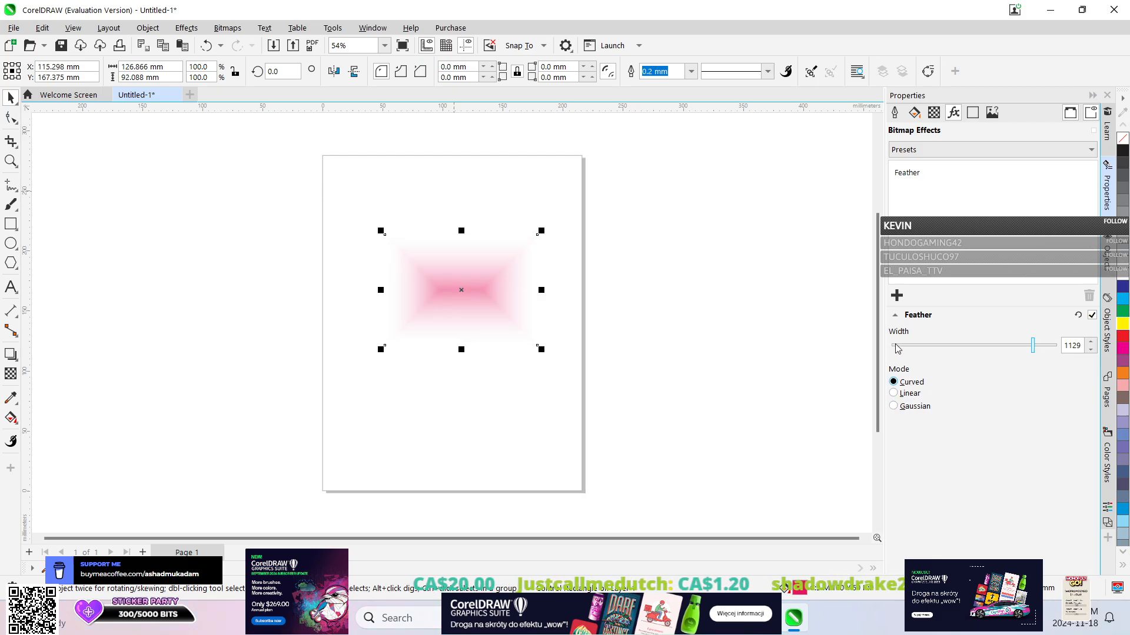
drag(896, 348, 929, 348)
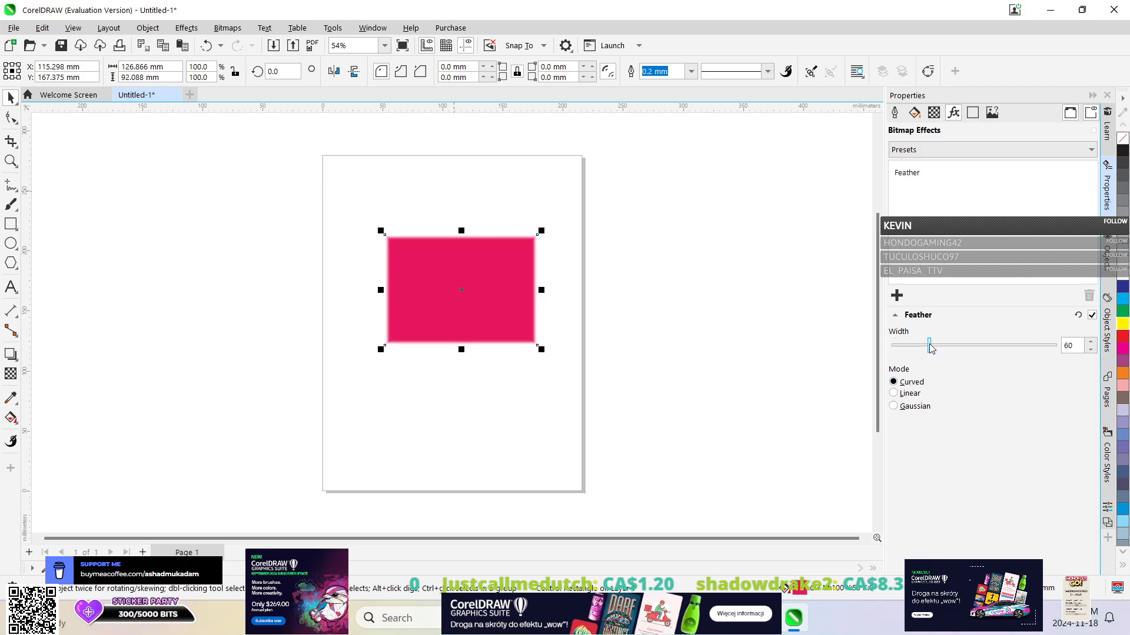
Undo the Feather effect completely and apply a Motion Blur with a distance of about 564 to the pink rectangle.
click(220, 47)
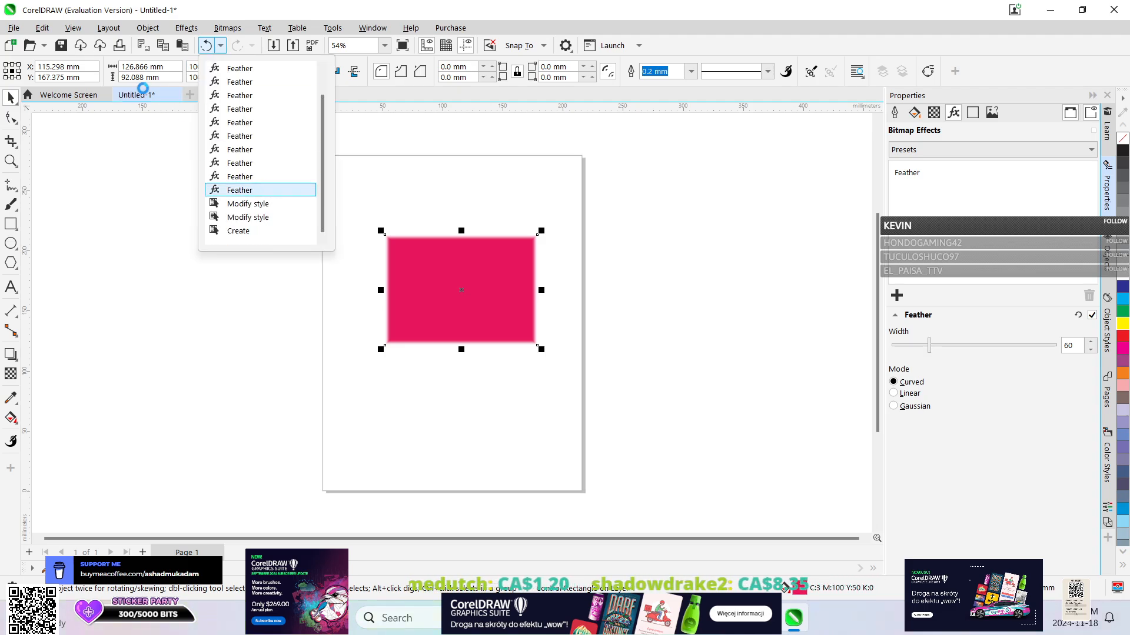
click(187, 27)
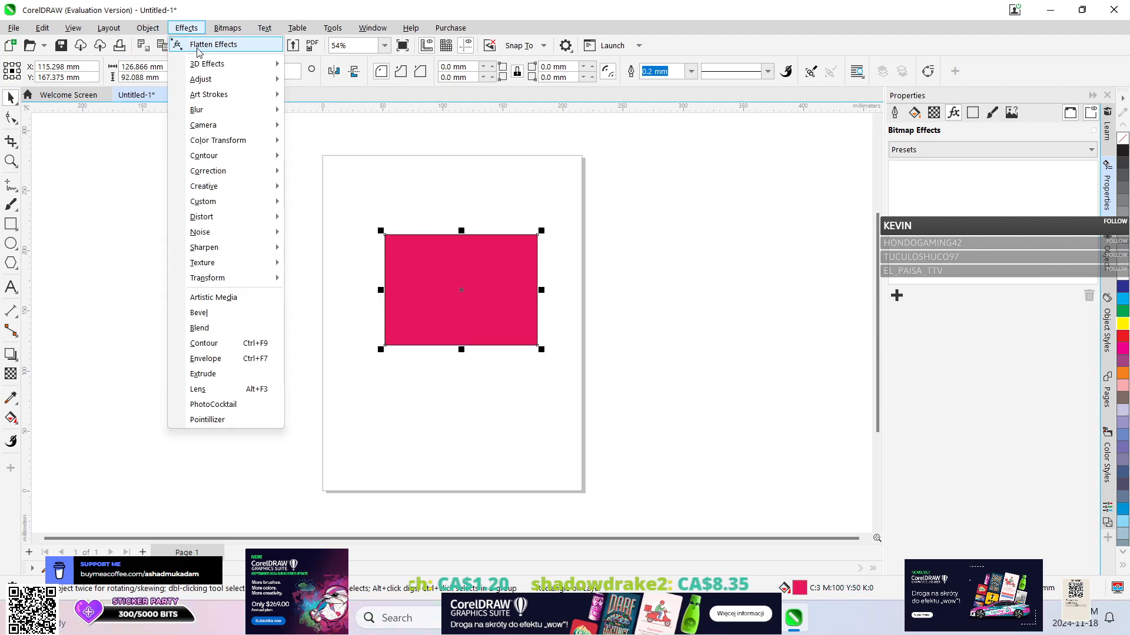
mouse_move(218, 114)
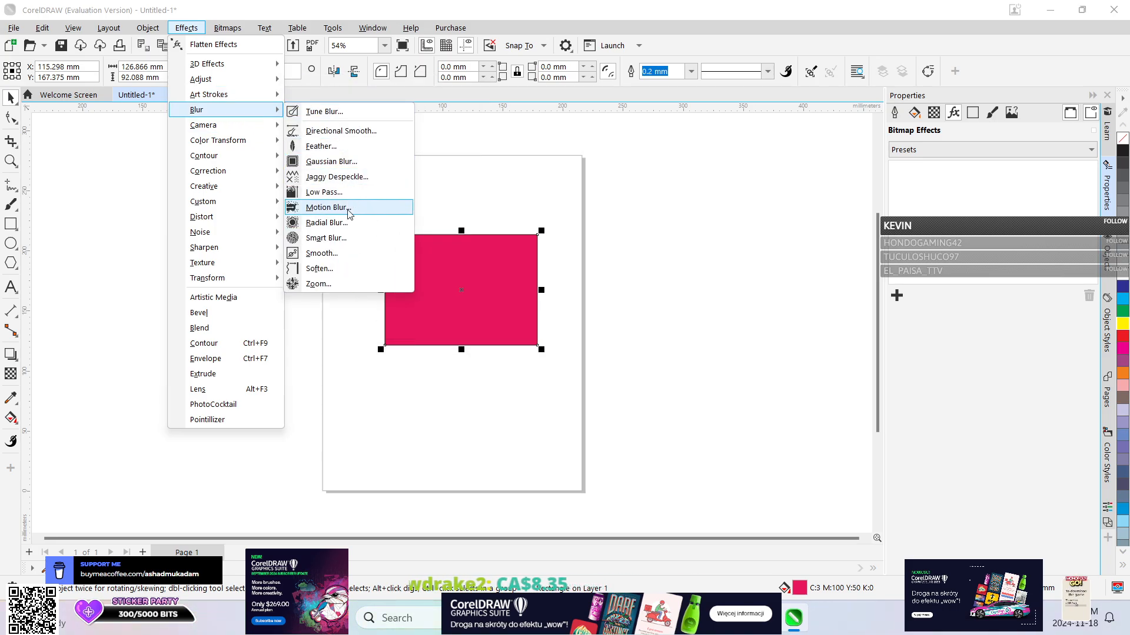
click(345, 209)
drag(898, 346, 1008, 347)
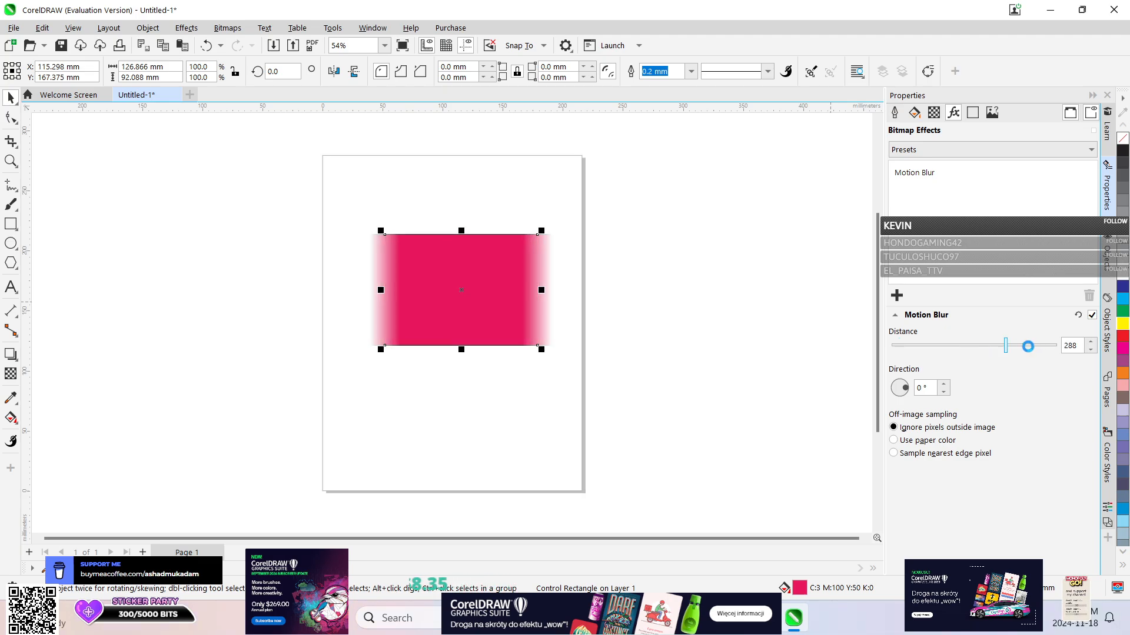
click(1027, 346)
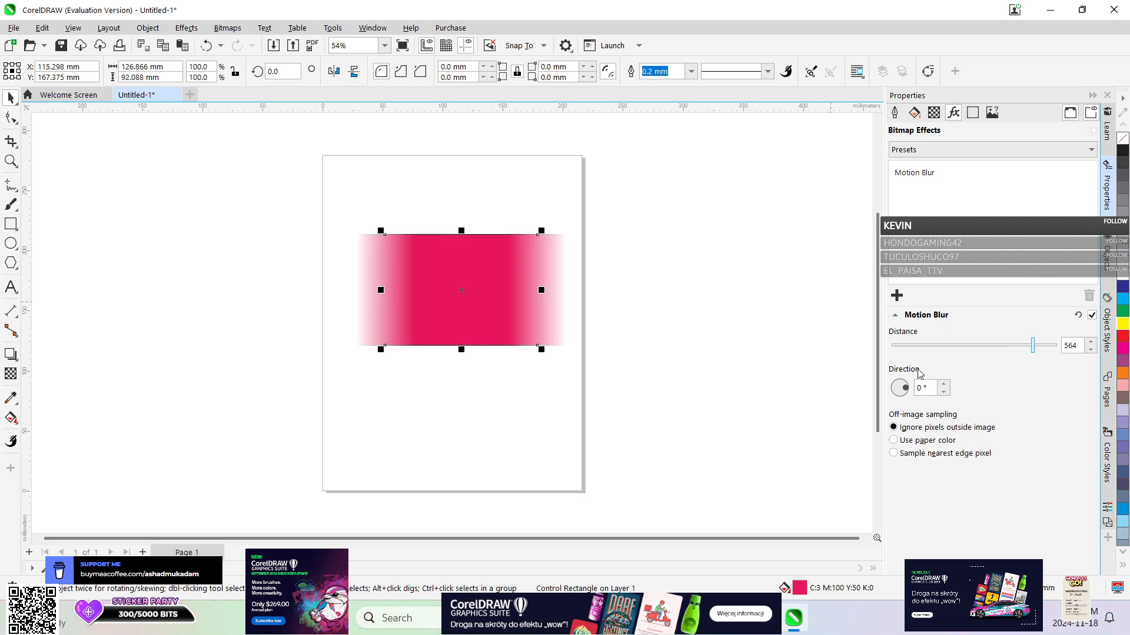
Try the paper color and nearest edge pixel options for off-image sampling, and return to Ignore pixels outside image.
click(921, 441)
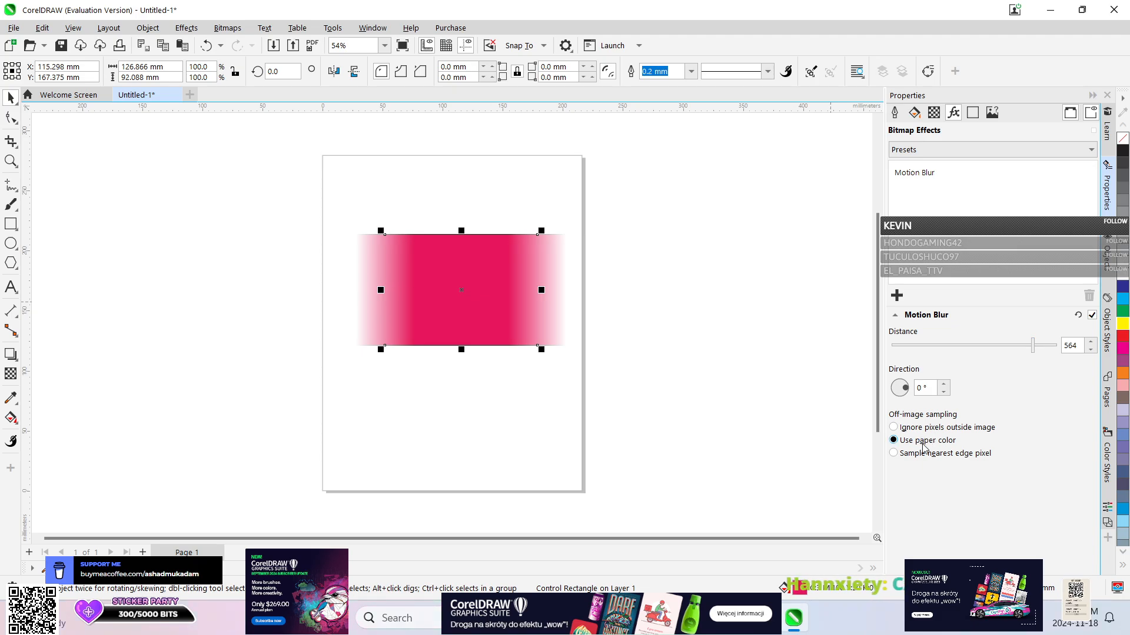
click(928, 457)
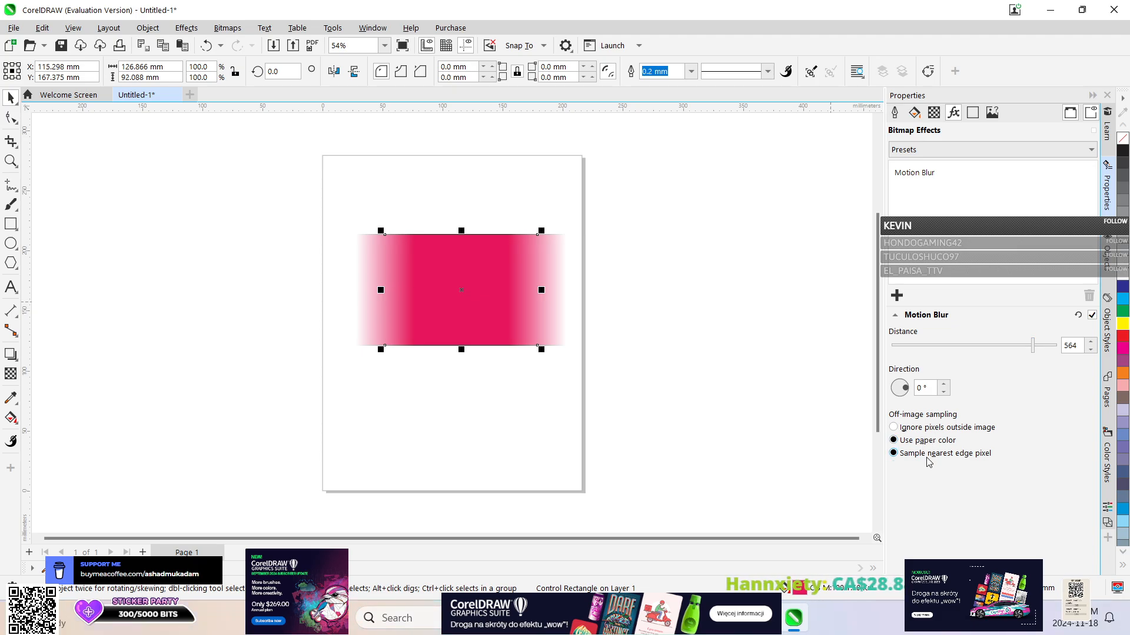
click(895, 428)
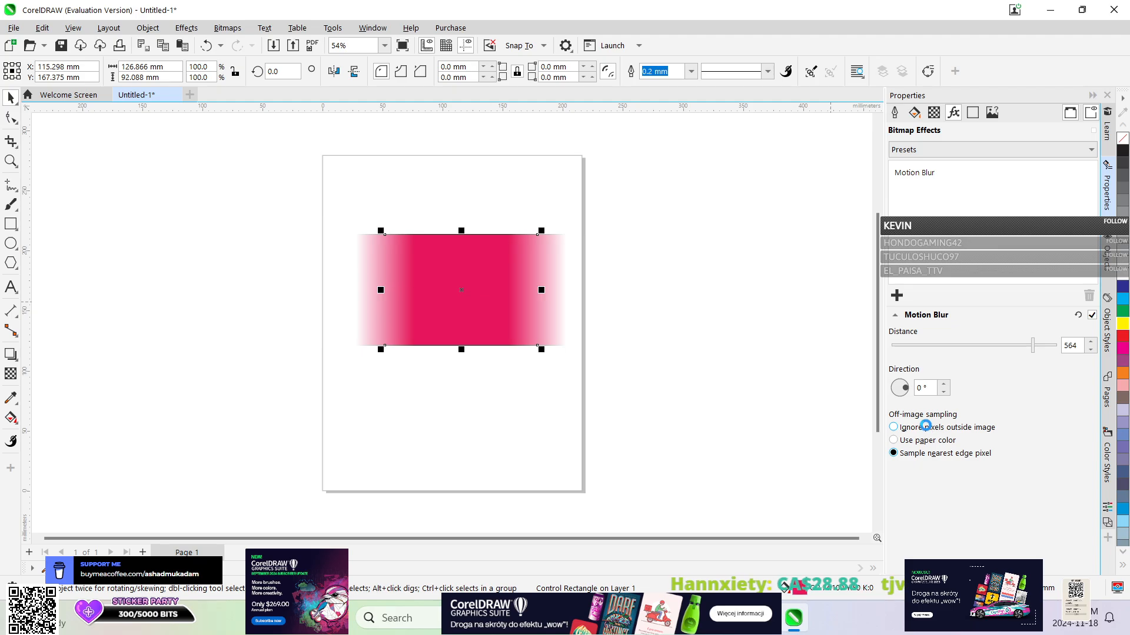
Increase the Motion Blur direction on the pink rectangle in steps up to 30°.
click(942, 388)
click(942, 394)
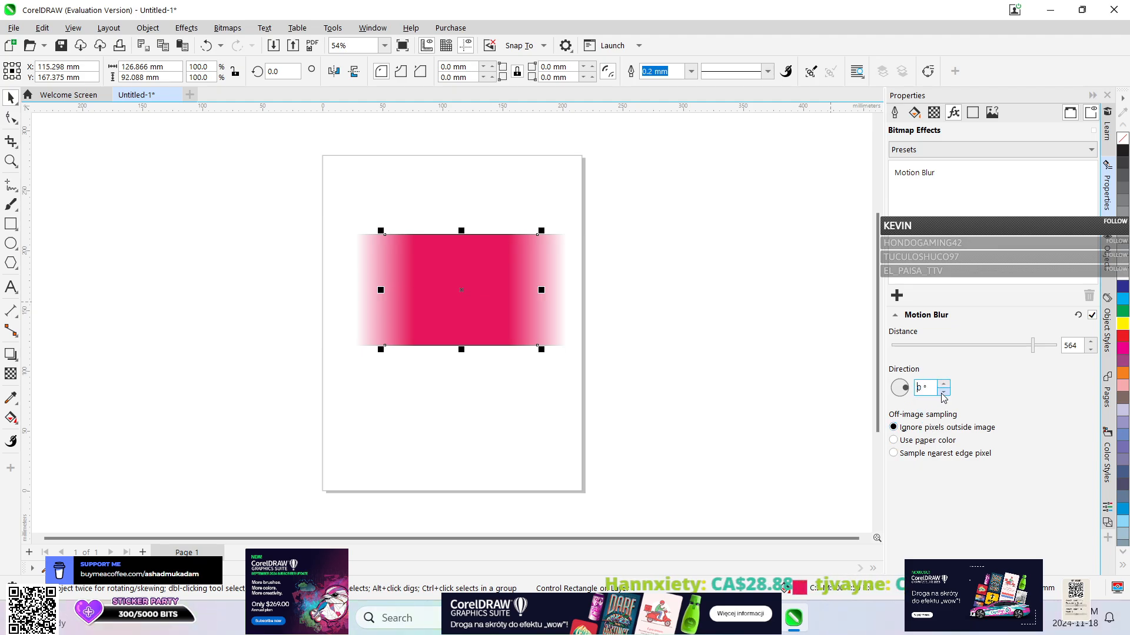
click(943, 384)
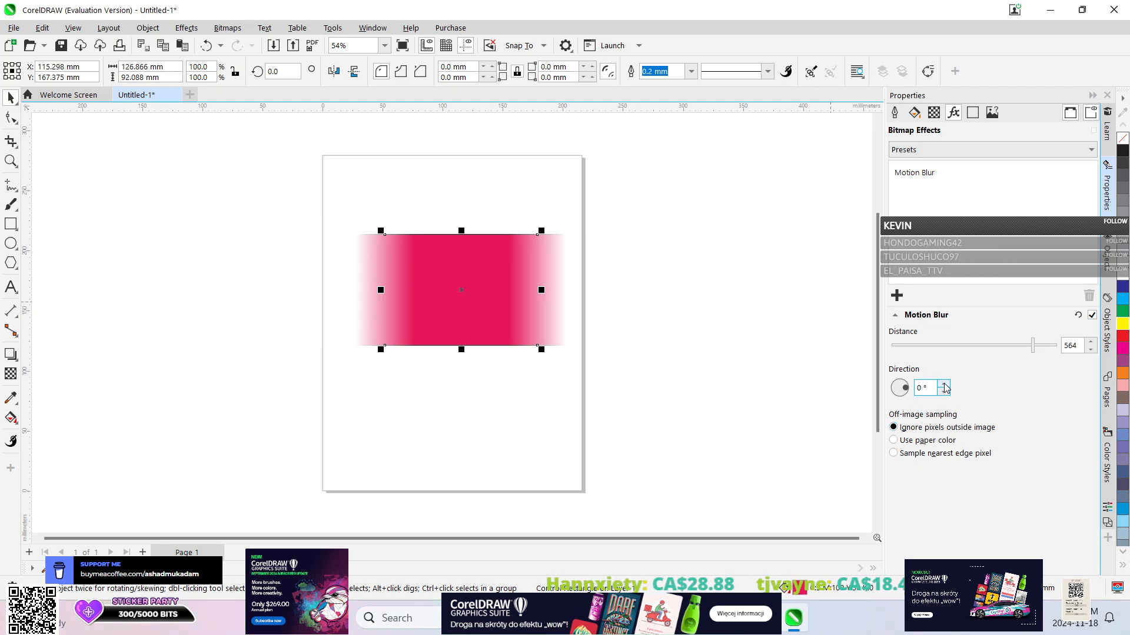
click(943, 384)
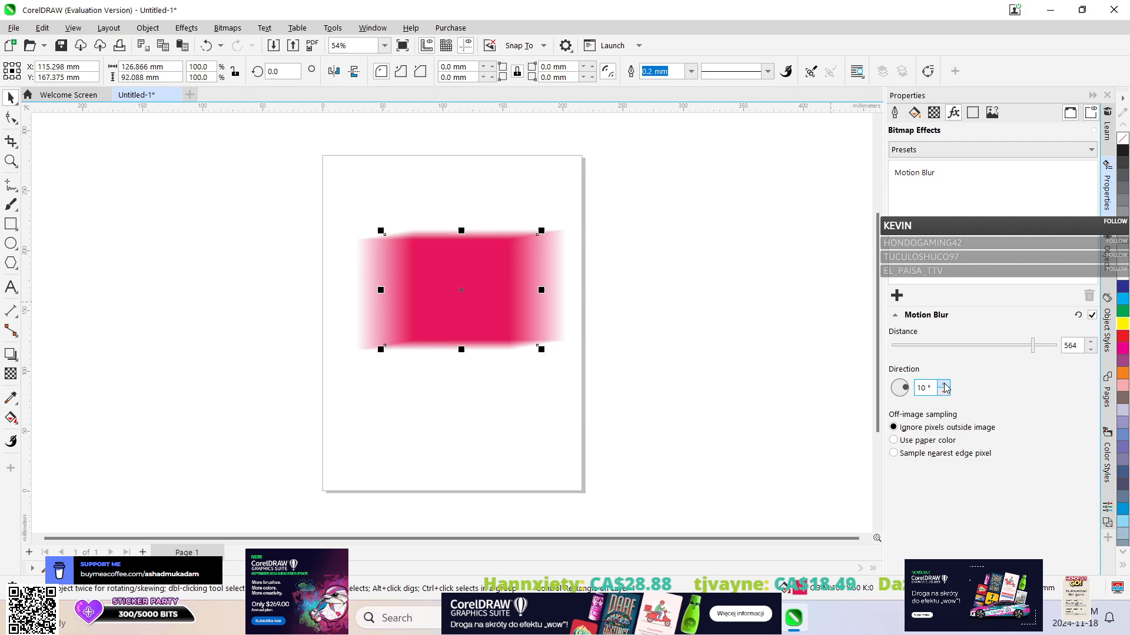
click(943, 383)
click(942, 384)
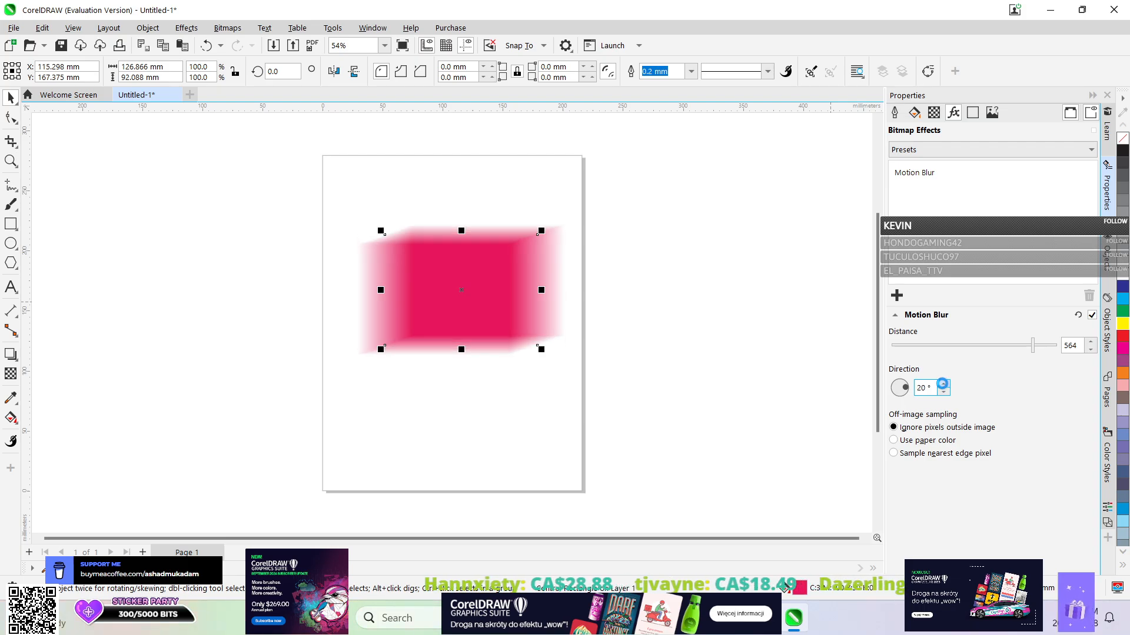
click(942, 383)
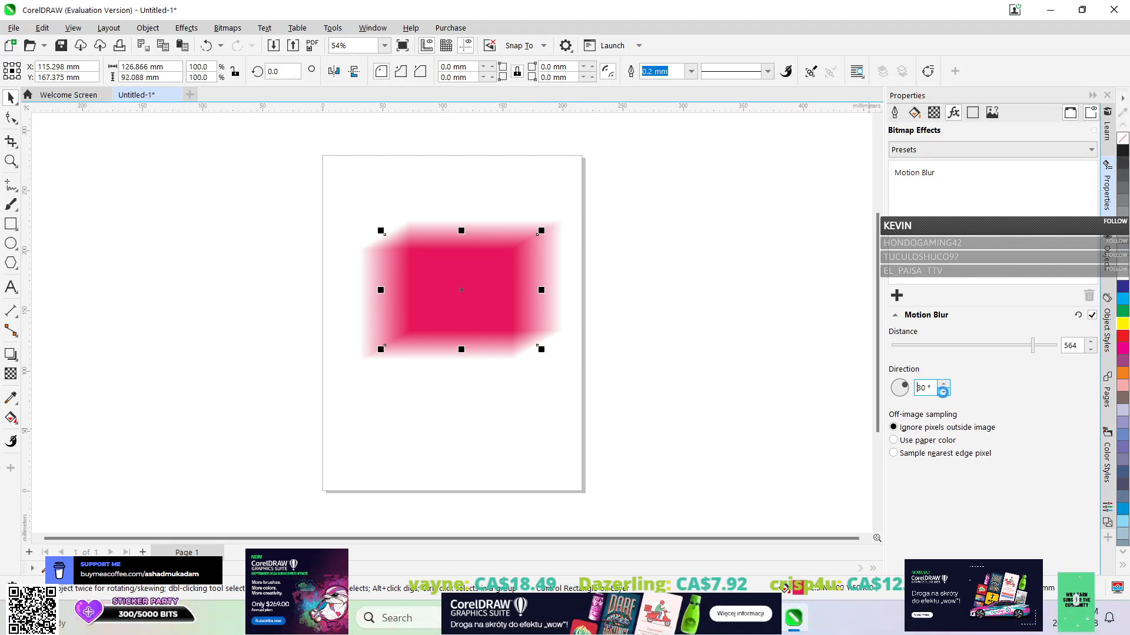
Reduce the Motion Blur direction on the pink rectangle in steps back to 0°.
click(943, 391)
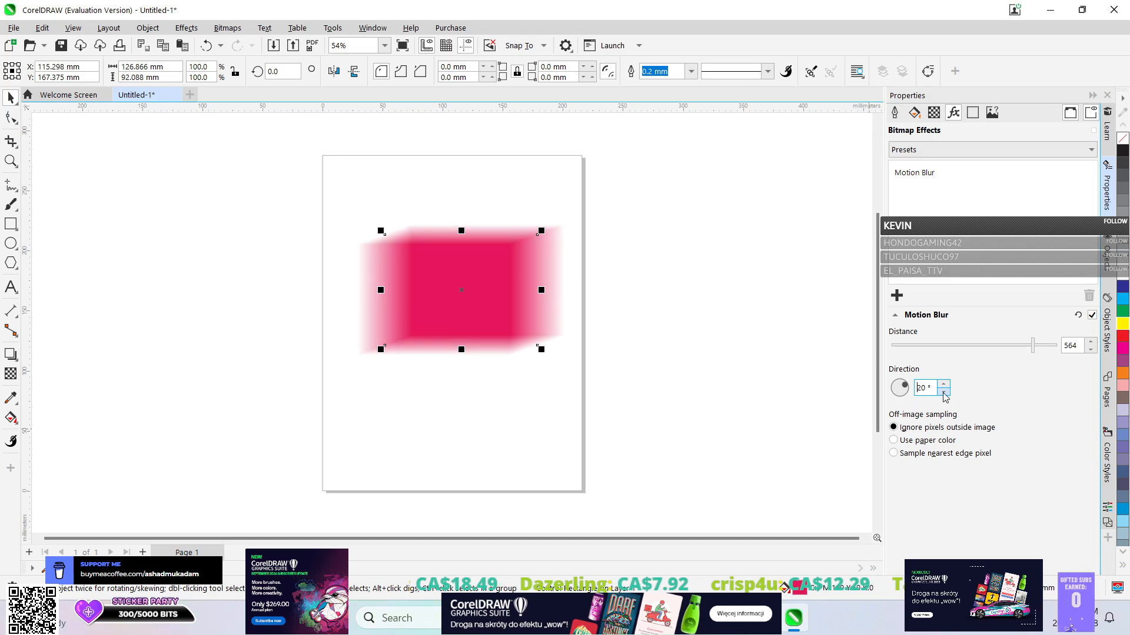
click(943, 391)
click(943, 391)
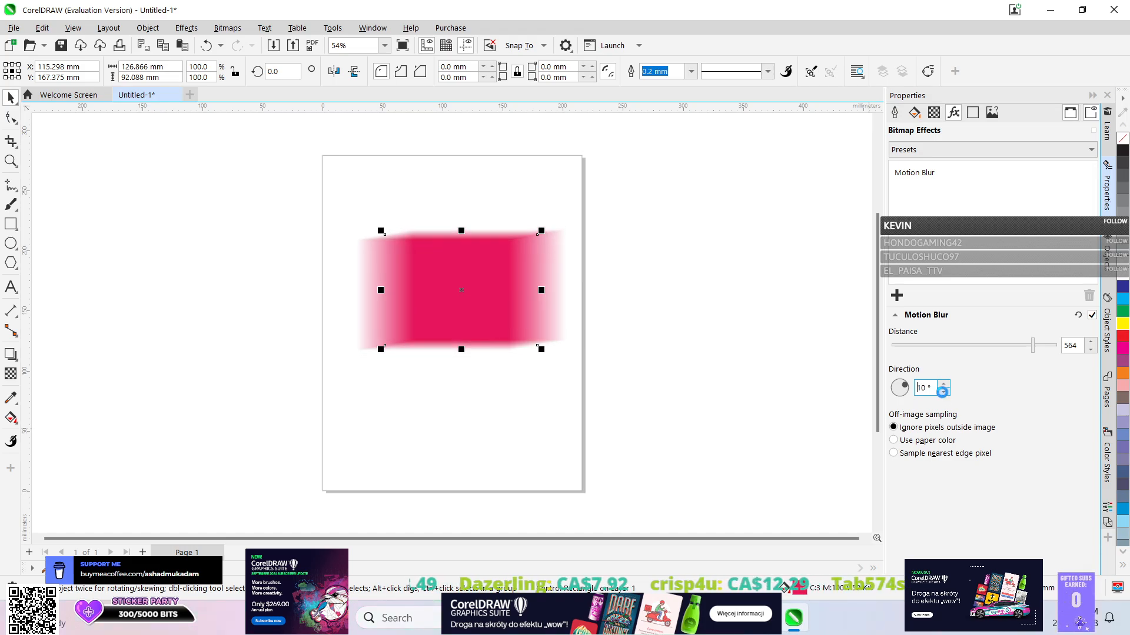
click(943, 391)
click(943, 391)
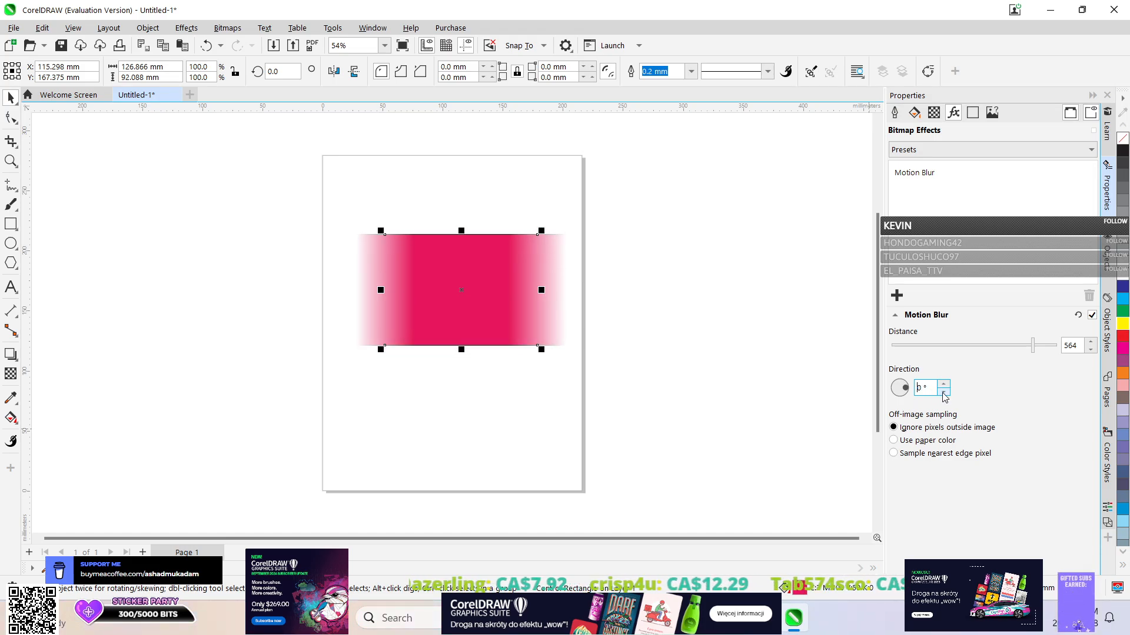
Open the undo history containing the Motion Blur changes.
click(220, 45)
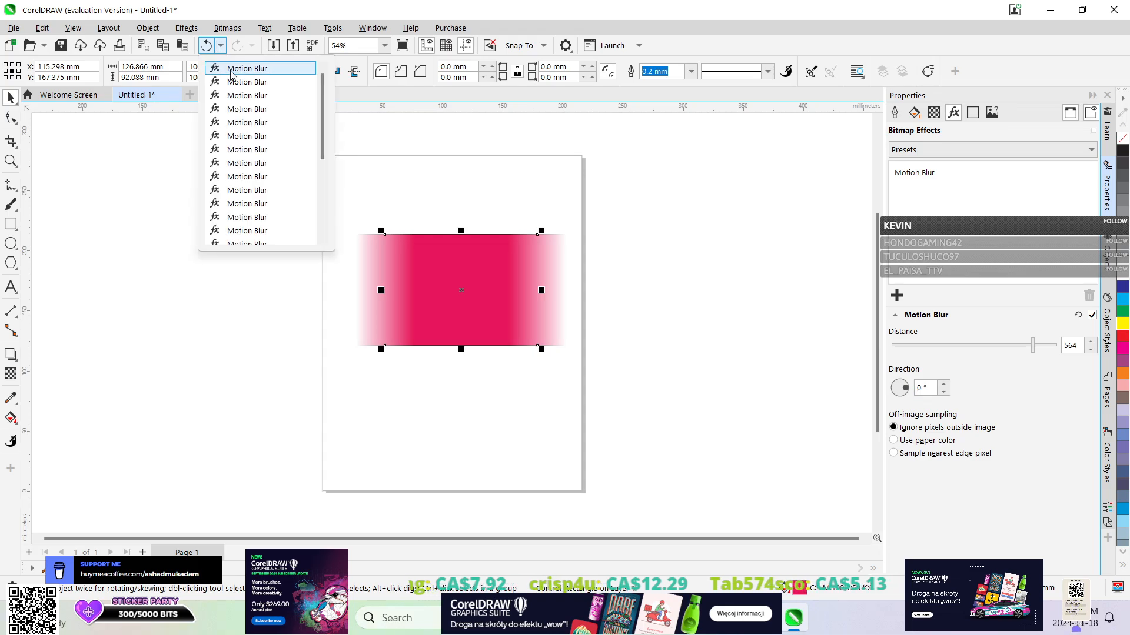
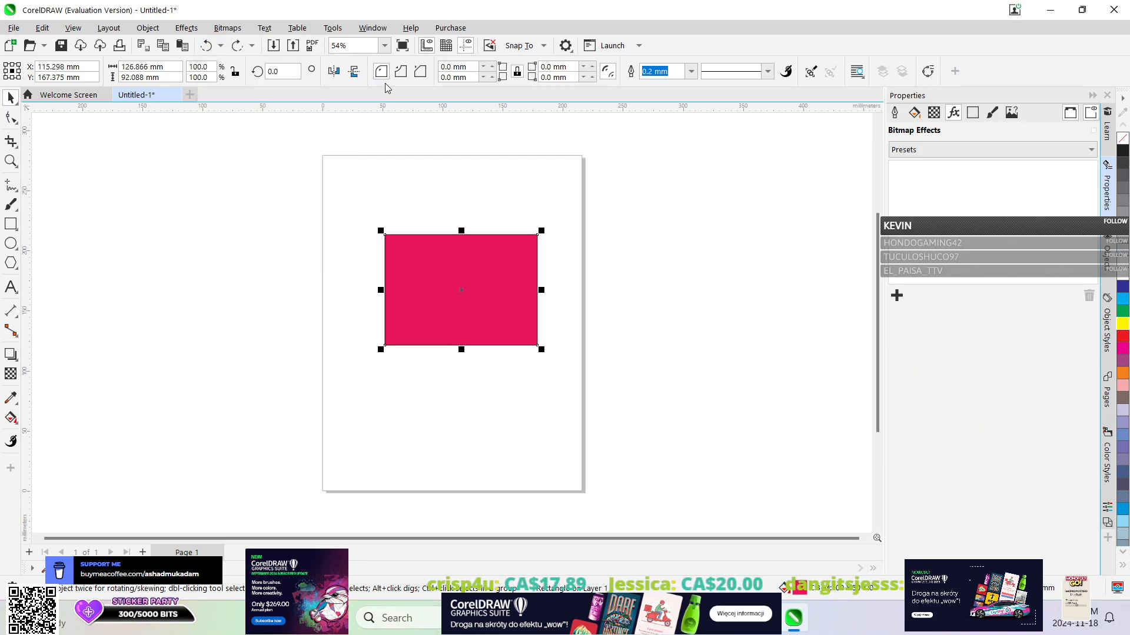
Try the Jaggy Despeckle blur on the red rectangle with width and height at 4, 5 and 3, and undo the effect.
click(169, 26)
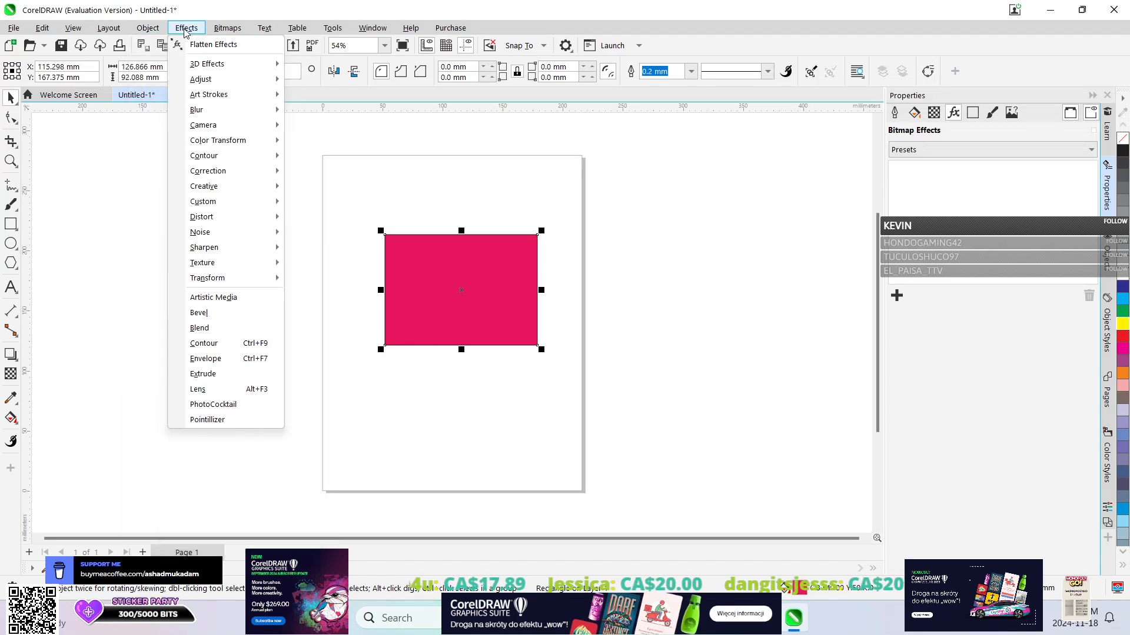
mouse_move(211, 114)
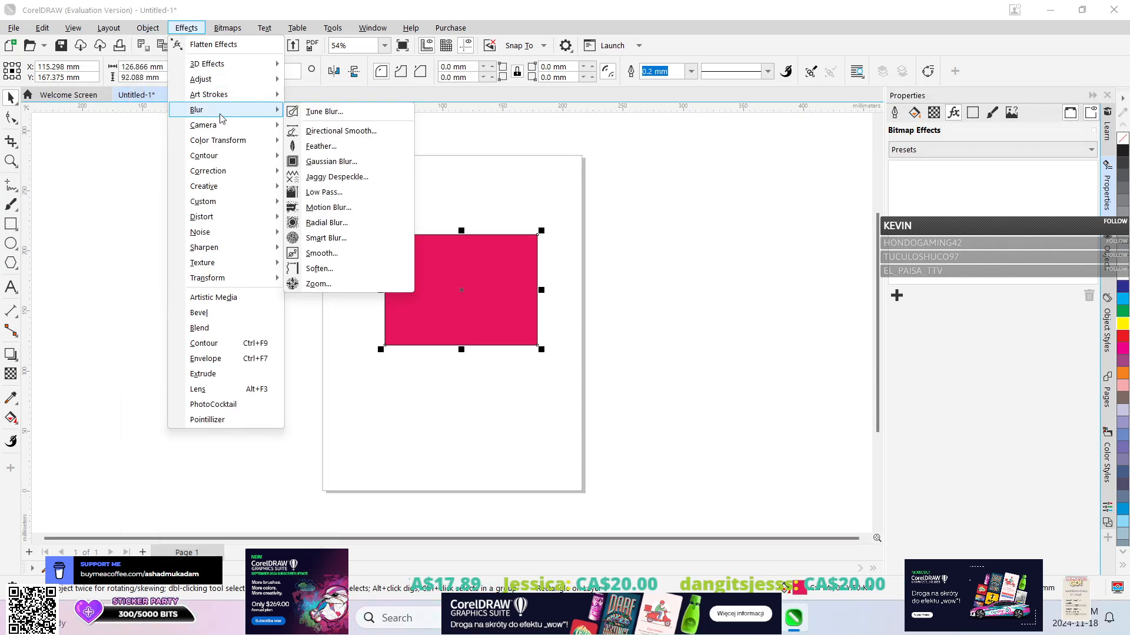
click(338, 179)
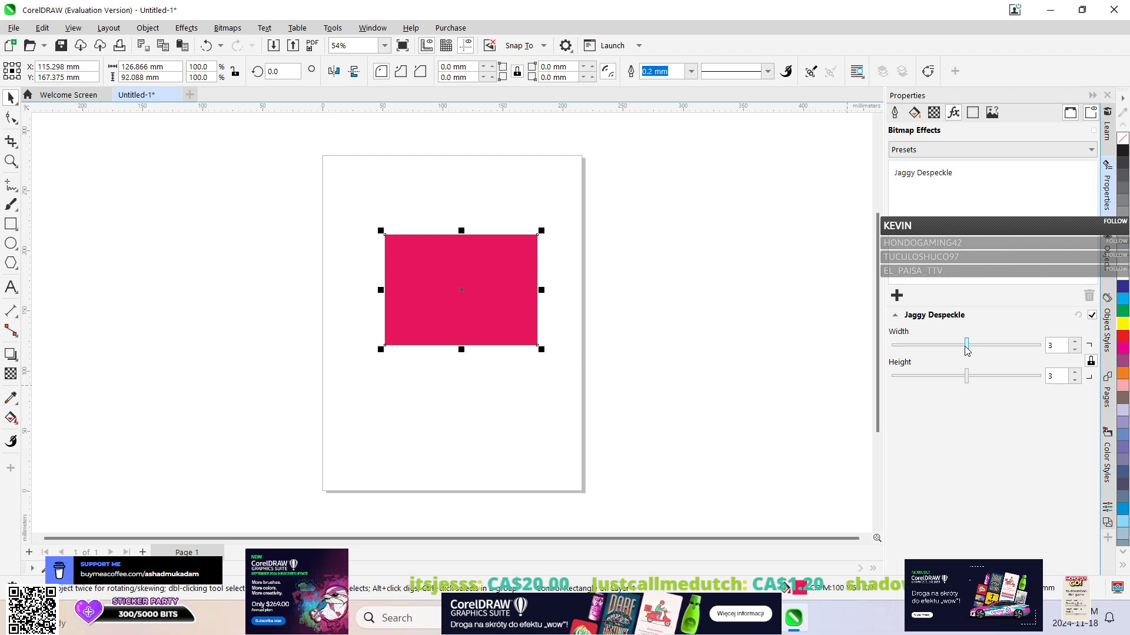
click(1037, 347)
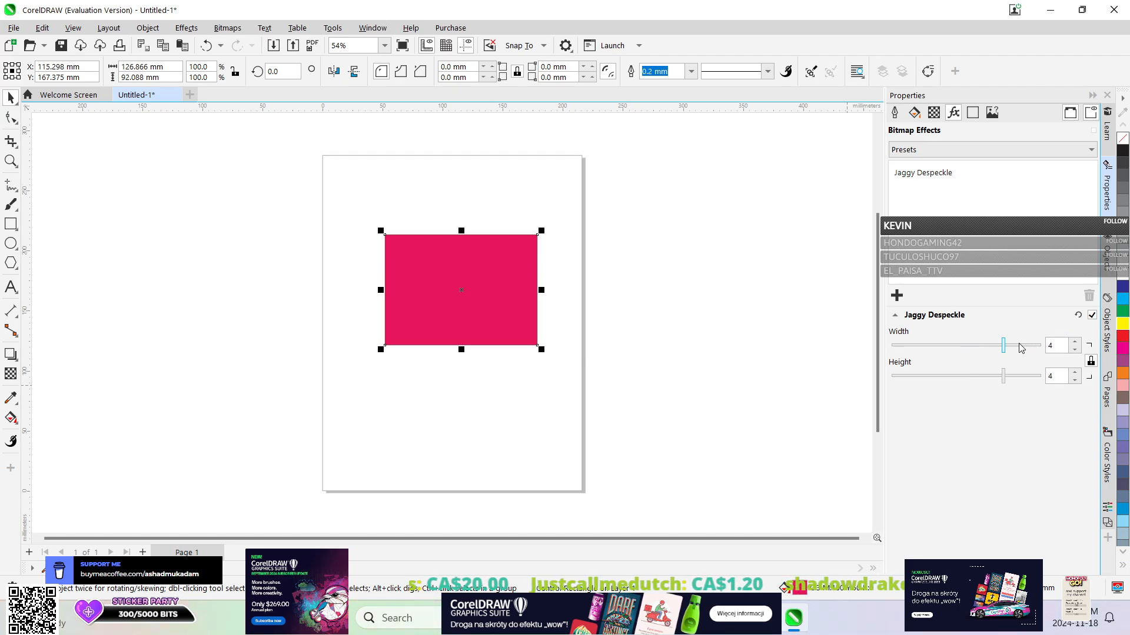
click(1024, 347)
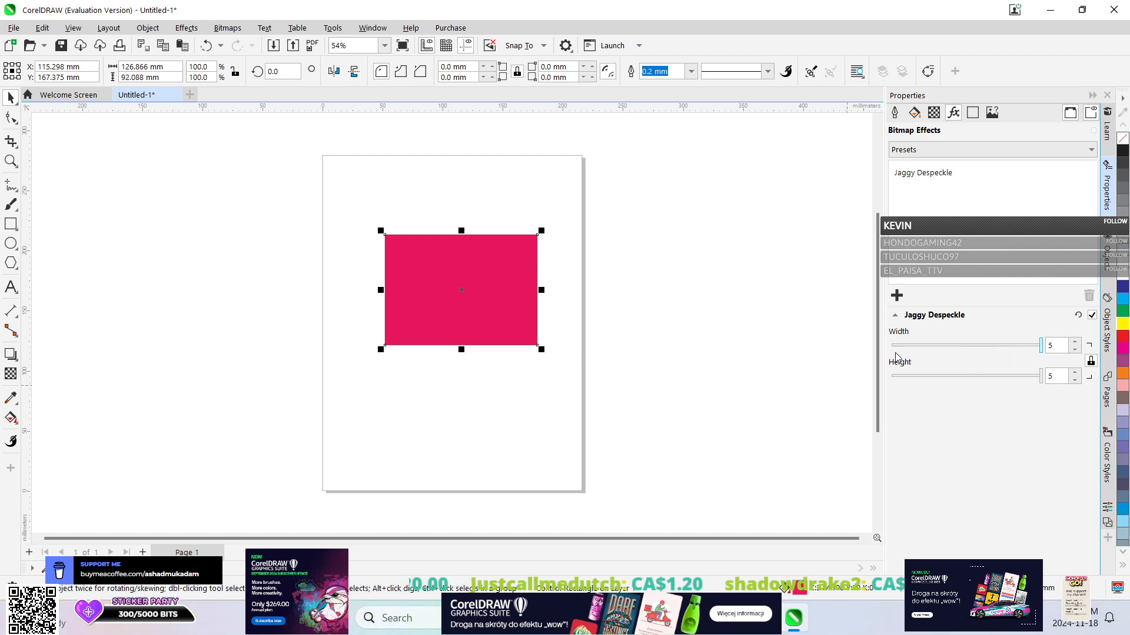
click(965, 347)
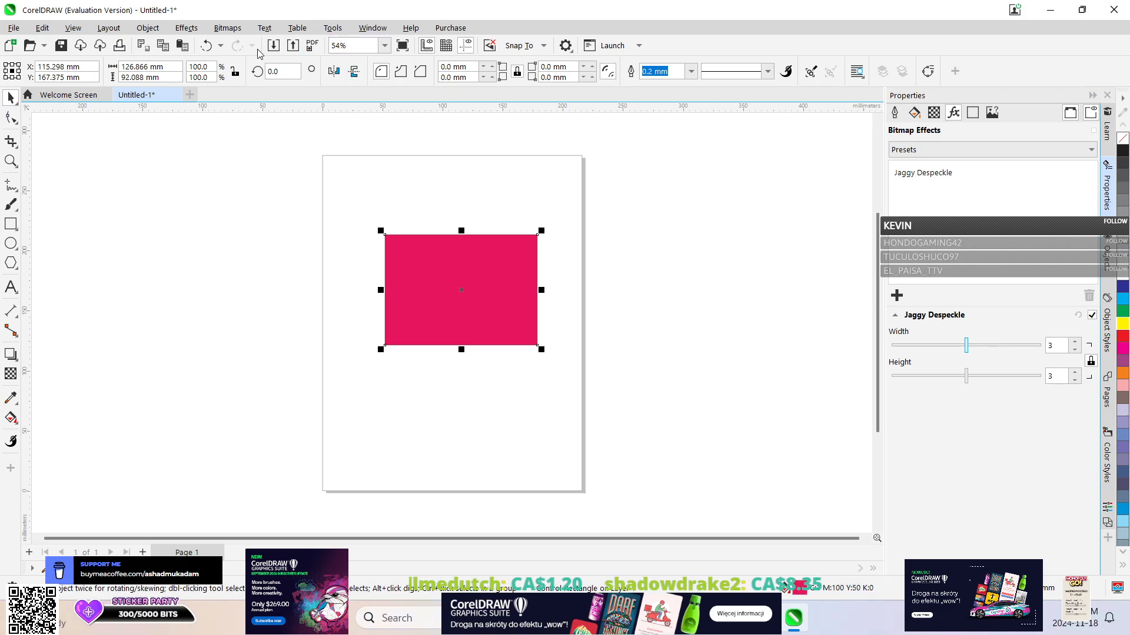
click(220, 45)
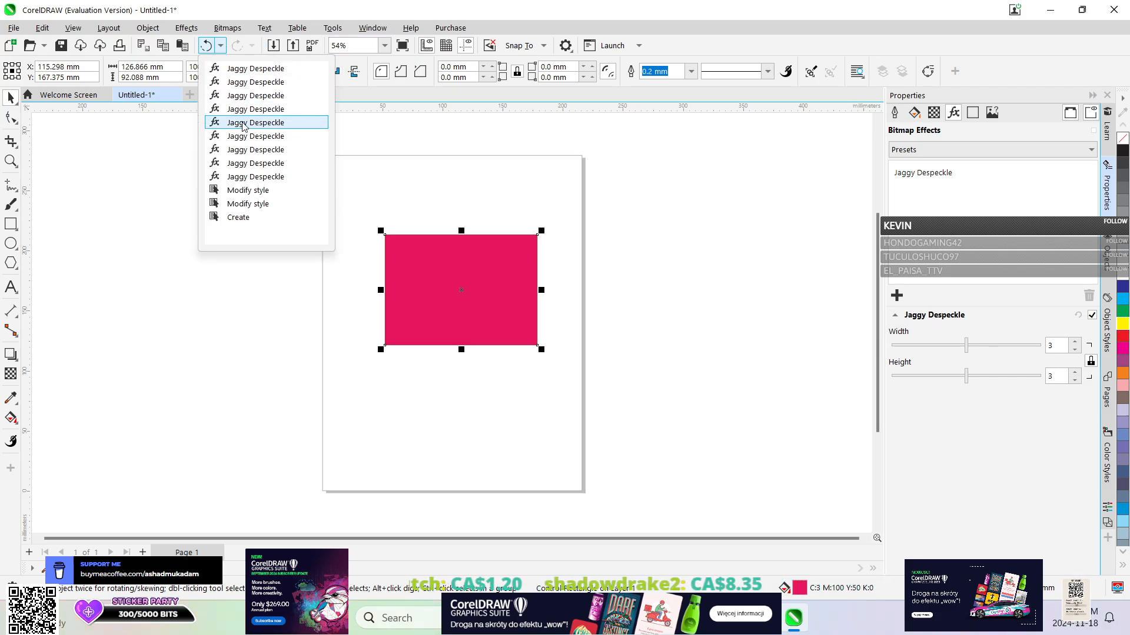
click(247, 176)
Try the Smart Blur effect on the rectangle with an amount of 65, and undo it completely.
click(194, 31)
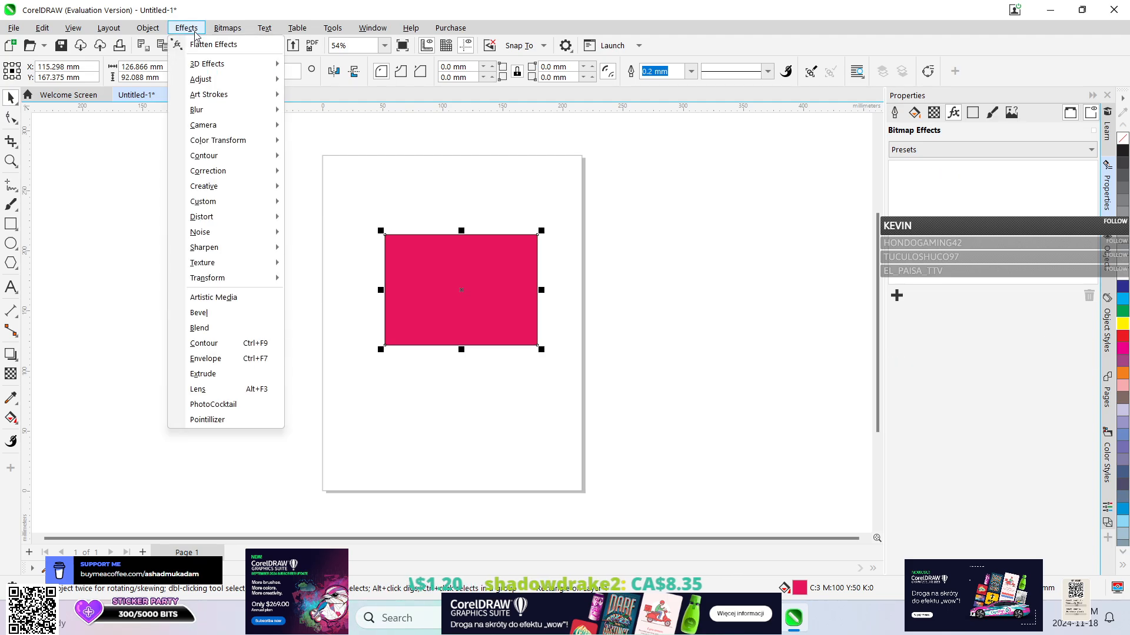
mouse_move(274, 111)
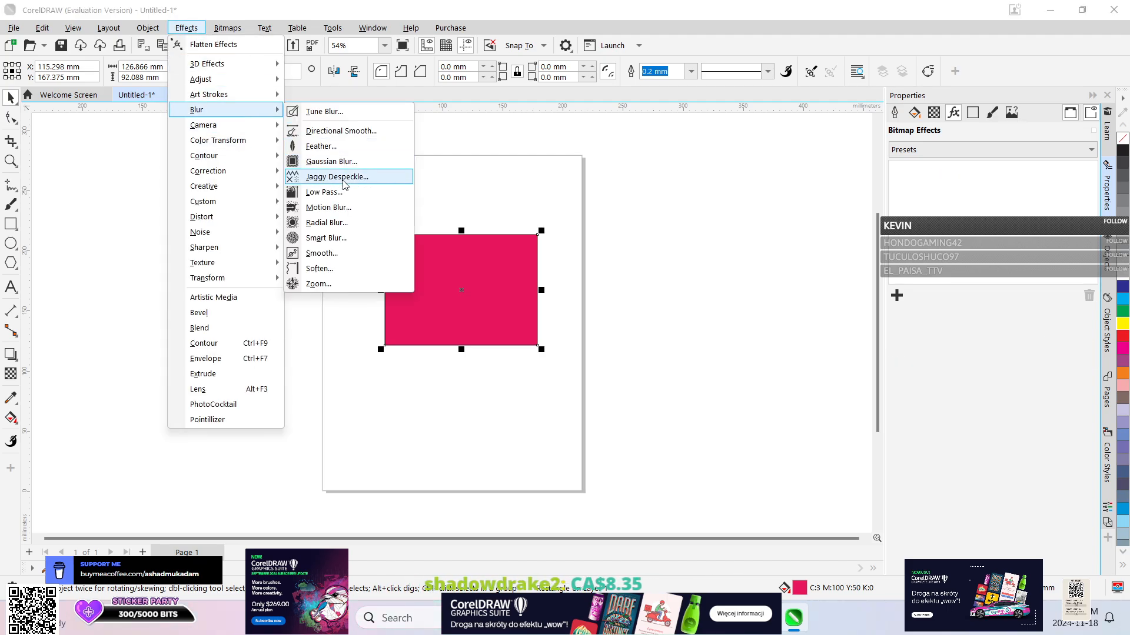
click(333, 241)
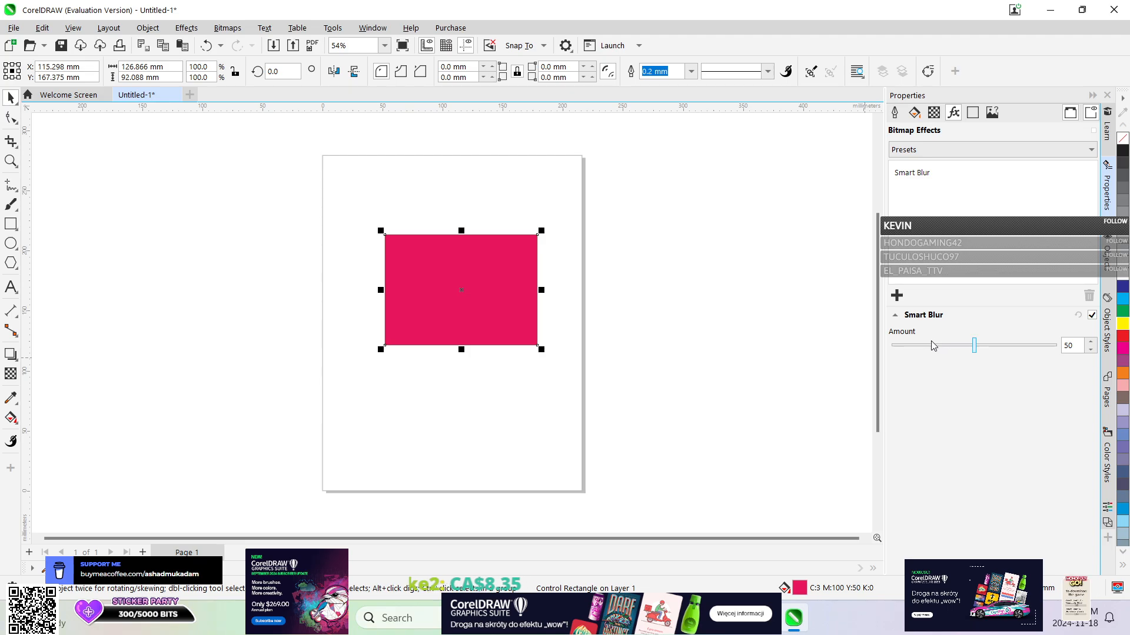
drag(919, 350, 987, 352)
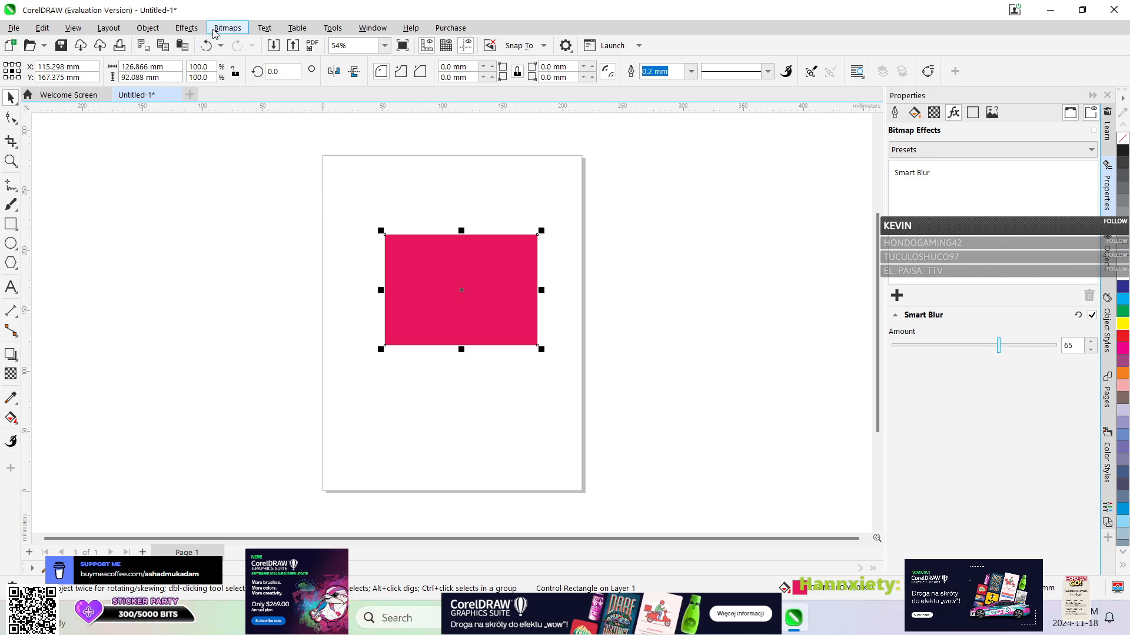
click(220, 45)
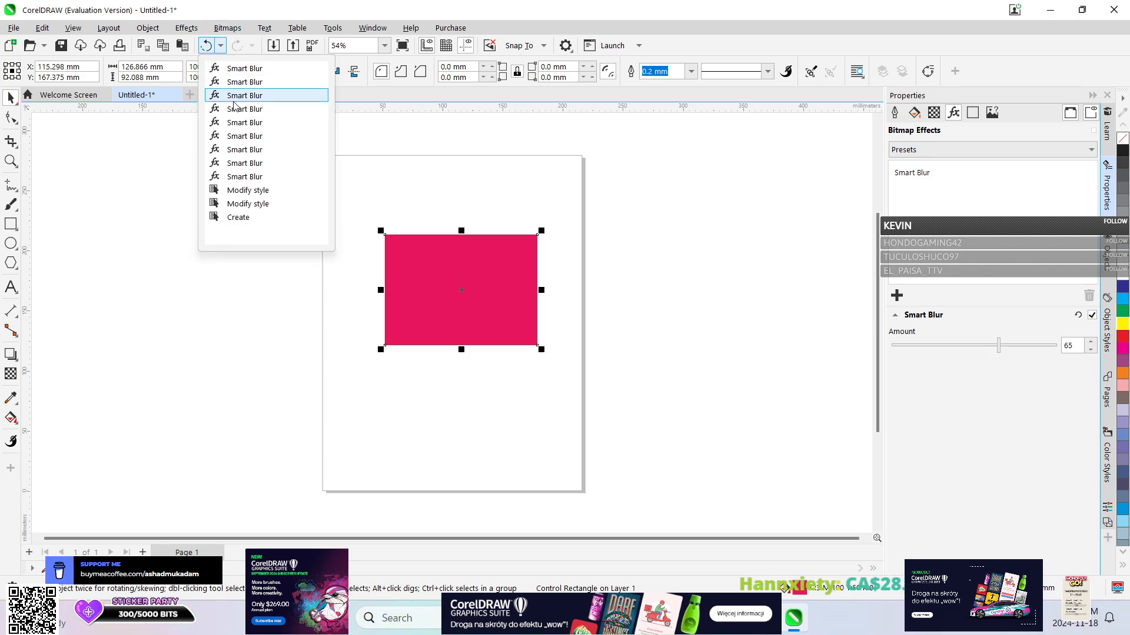
click(243, 176)
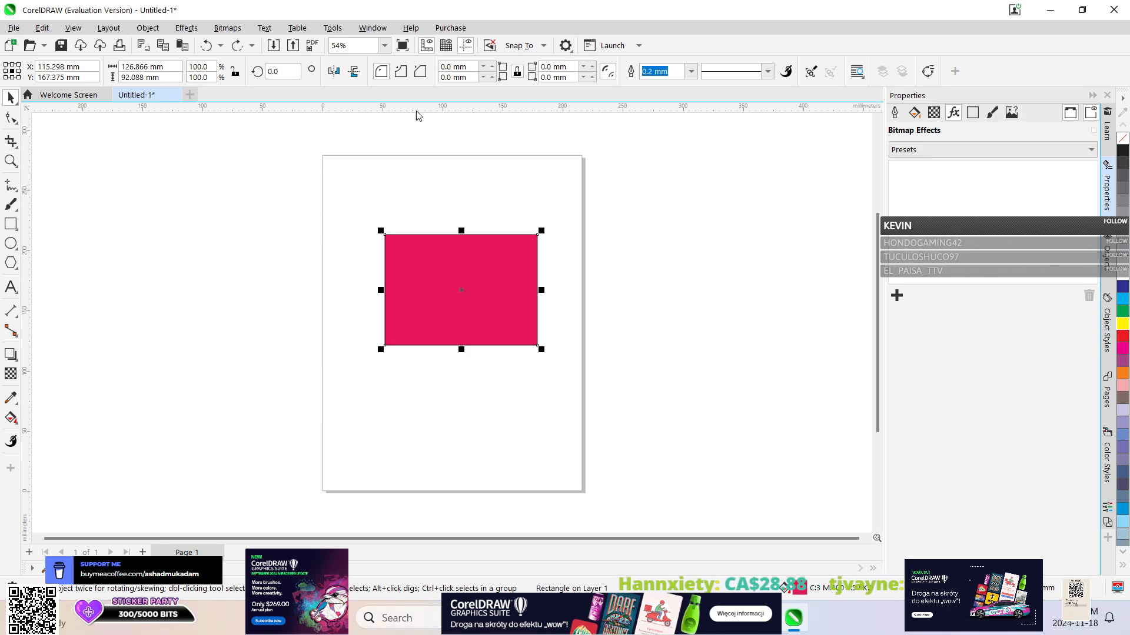
Apply the Soften blur effect to the rectangle and set its percentage to 47.
click(227, 28)
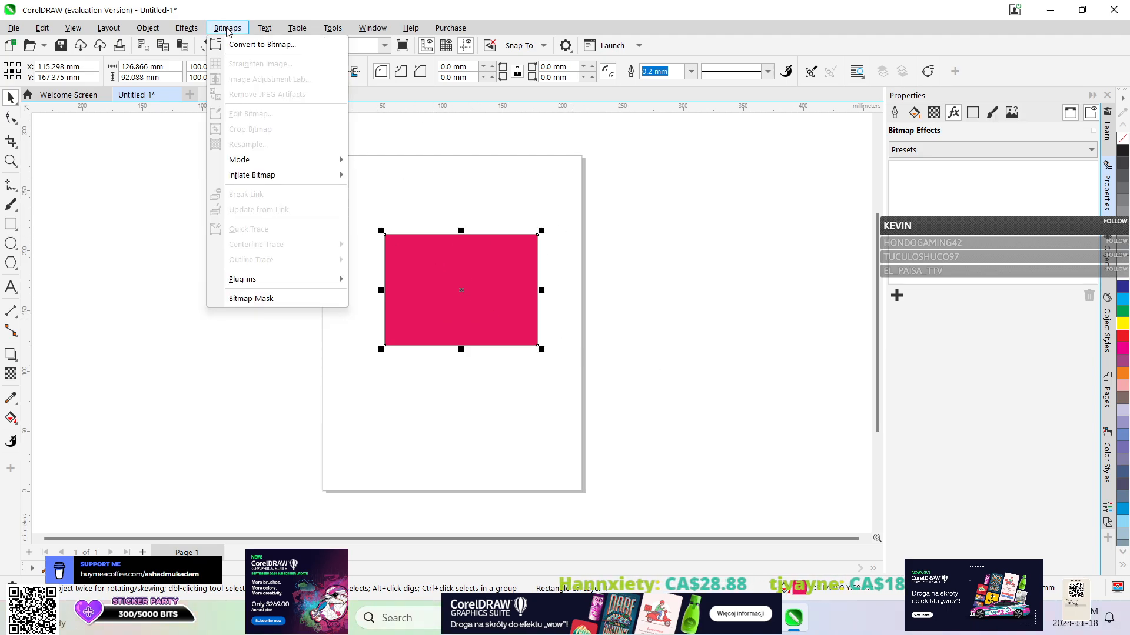
mouse_move(175, 30)
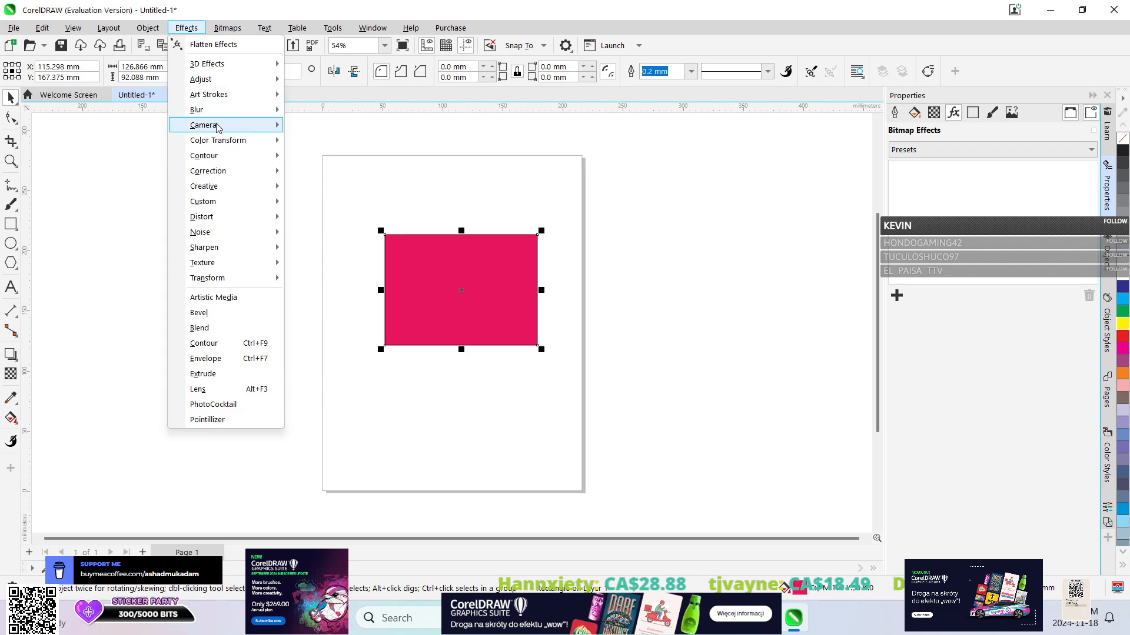
mouse_move(247, 110)
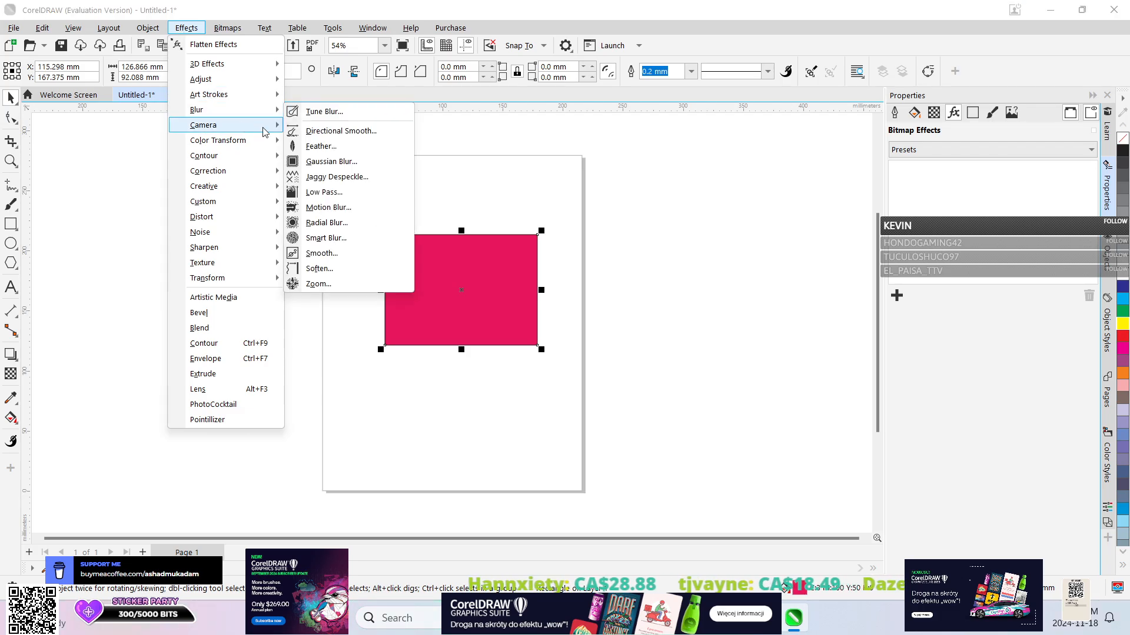
click(346, 268)
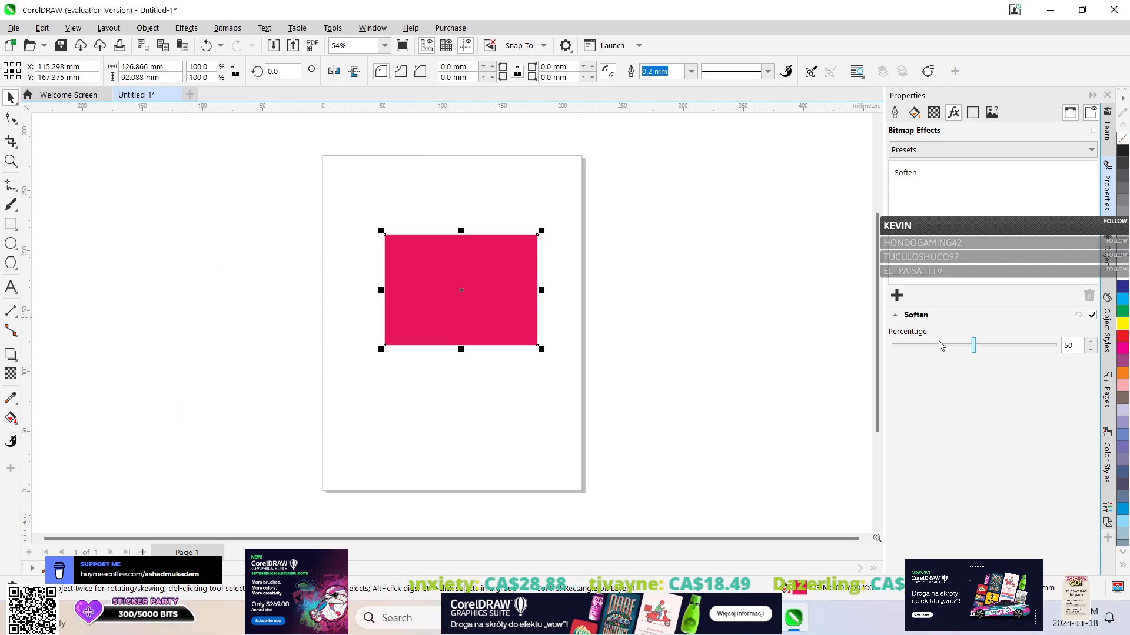
click(921, 347)
drag(1025, 346, 971, 347)
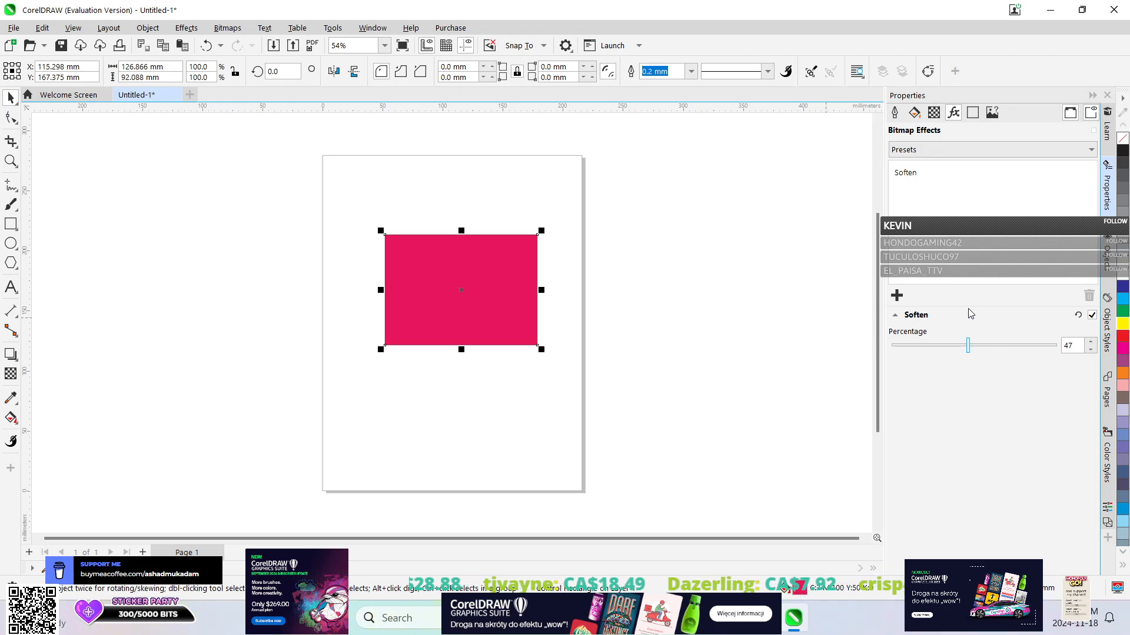
Change the rectangle's uniform fill to a fountain fill.
click(928, 115)
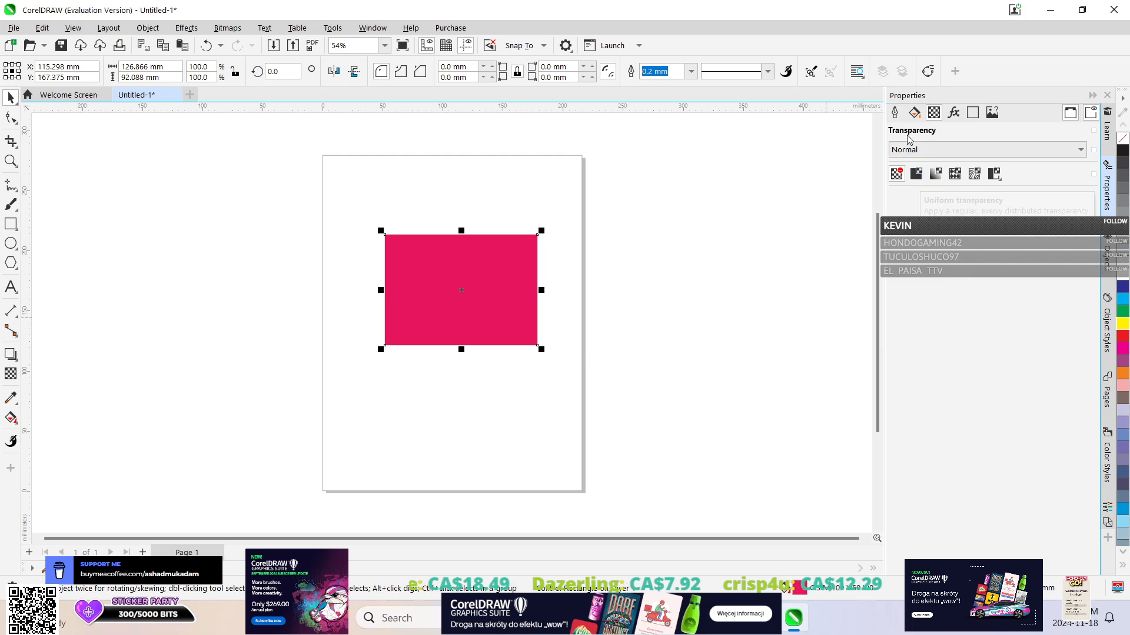
click(915, 112)
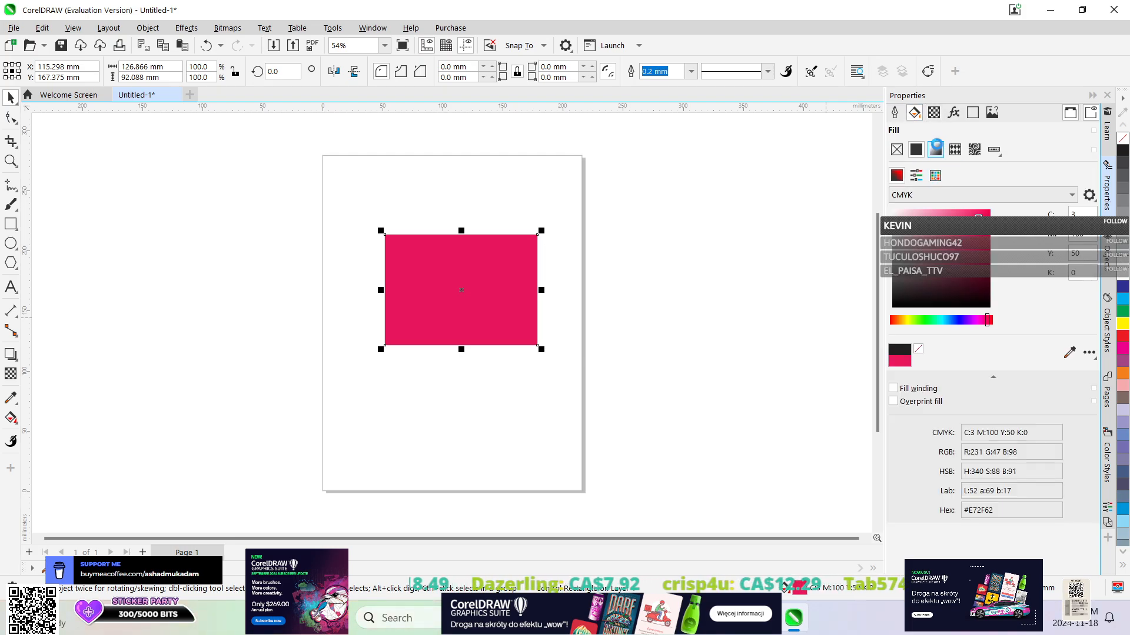
click(935, 150)
Vary the Soften percentage on the gradient-filled rectangle, trying 87 and 30 and finishing at 93.
click(953, 112)
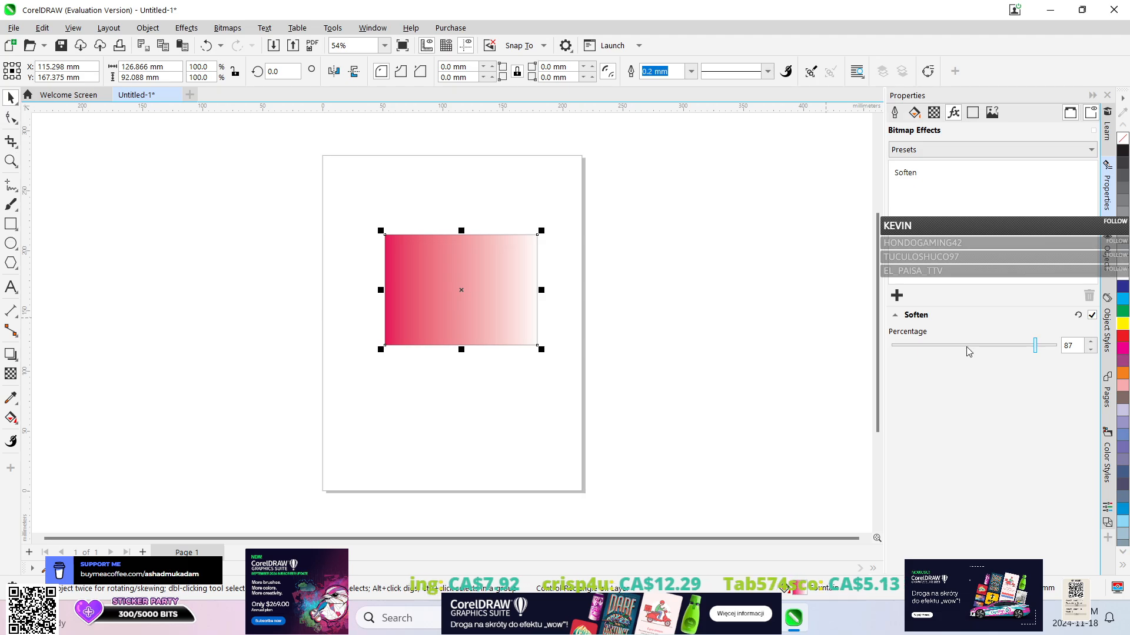
click(914, 112)
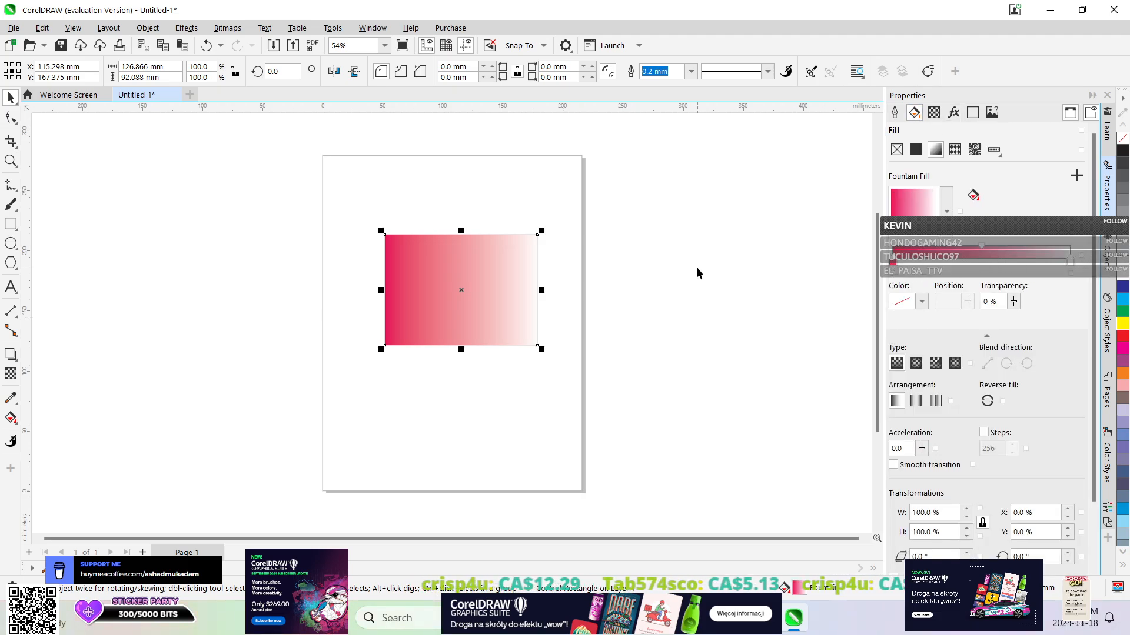
click(961, 113)
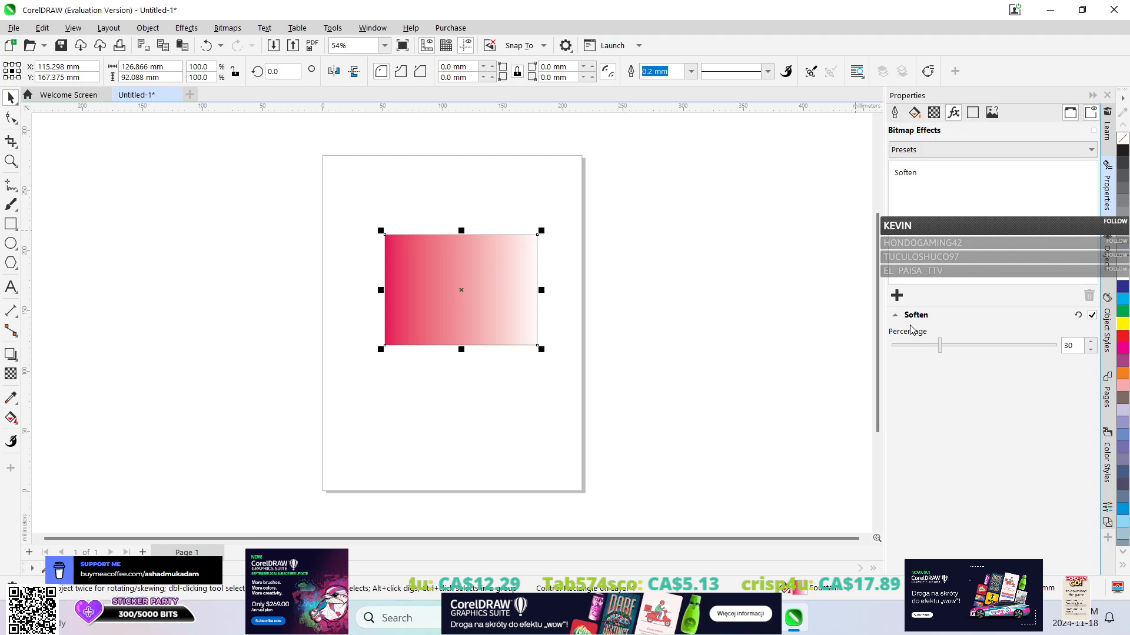
click(914, 346)
drag(914, 346, 1046, 348)
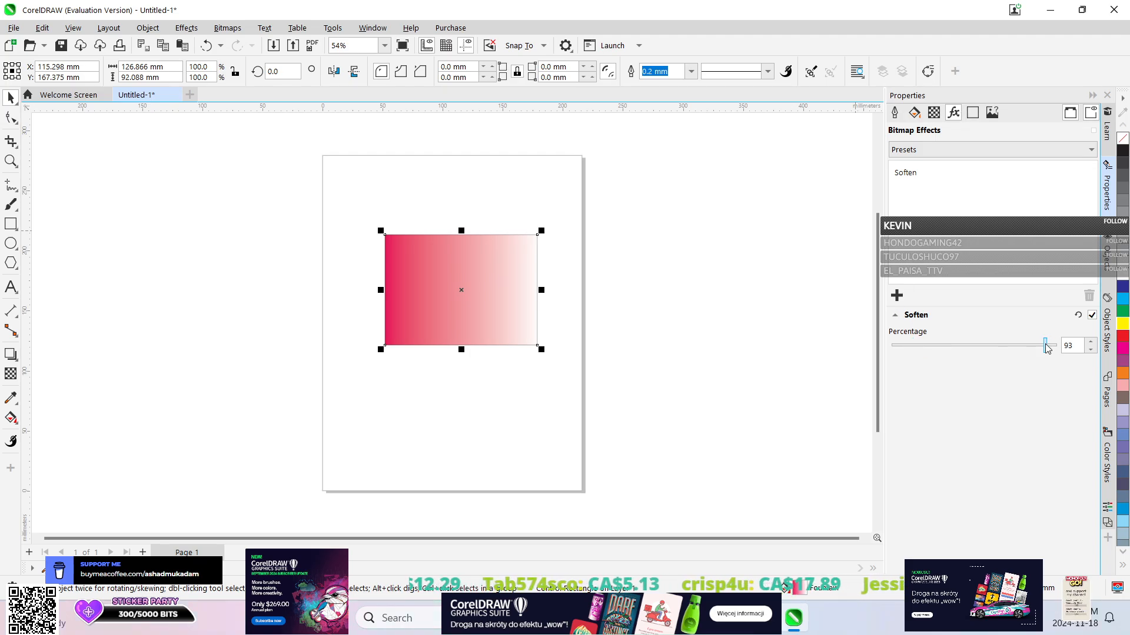
Undo the fountain fill and all Soften changes on the rectangle.
click(915, 113)
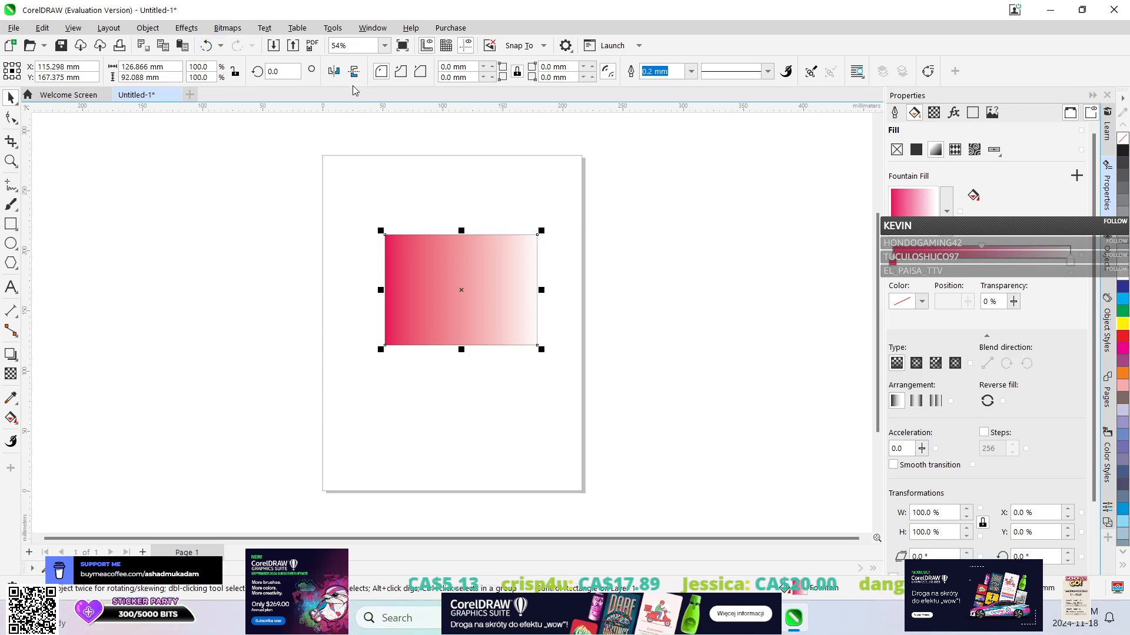
click(220, 46)
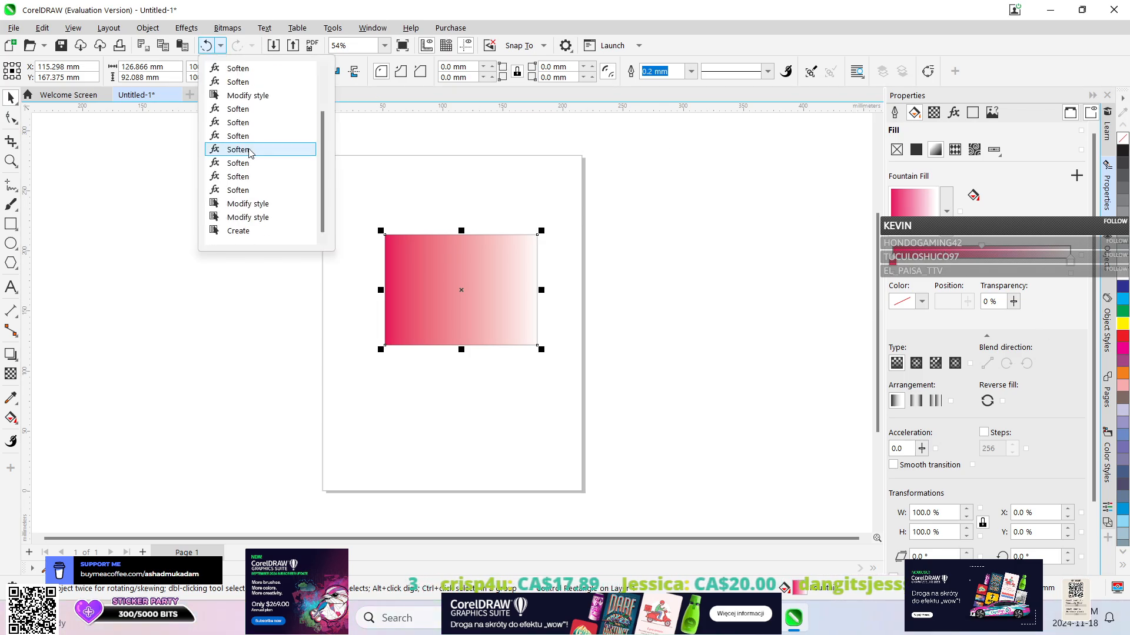
click(258, 188)
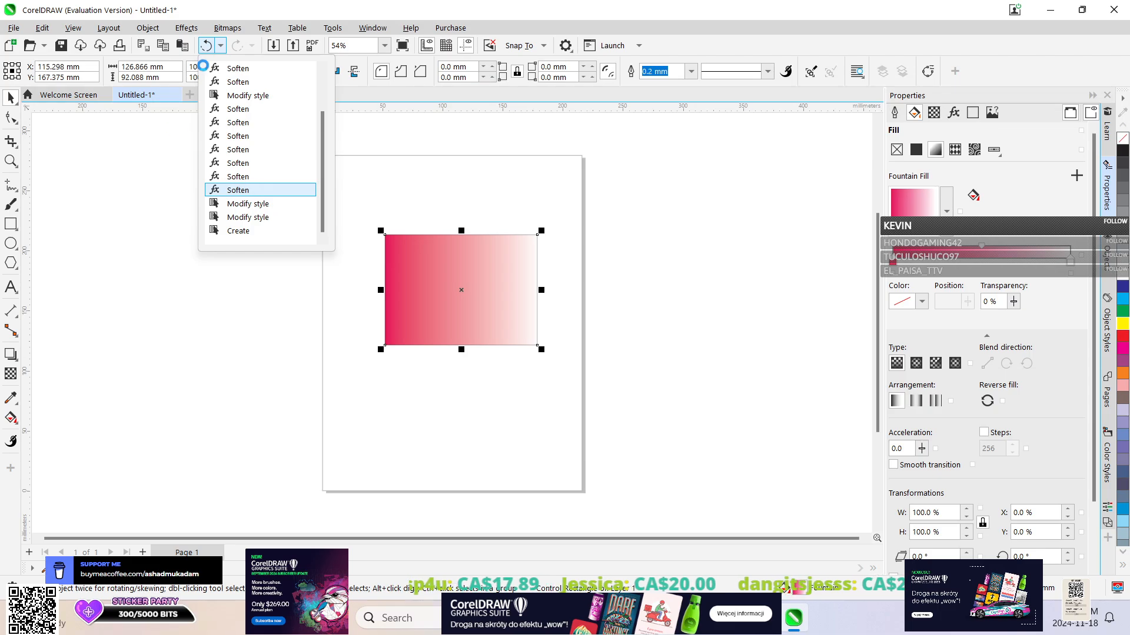
Try the Smooth blur effect on the rectangle at 87 percent, and undo it completely.
click(173, 29)
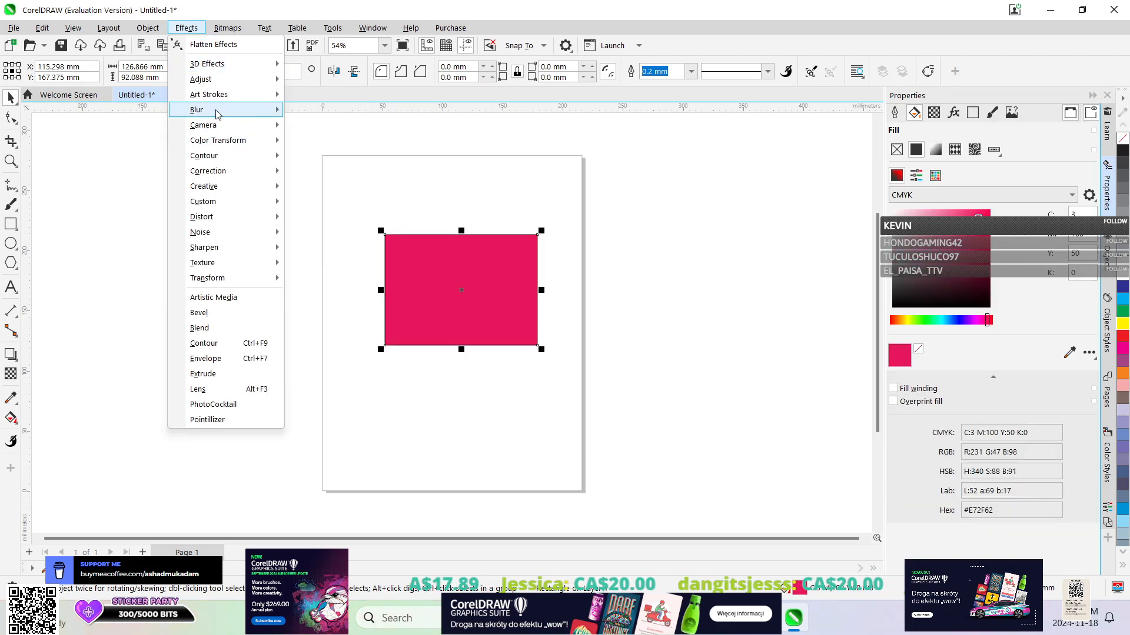
mouse_move(235, 112)
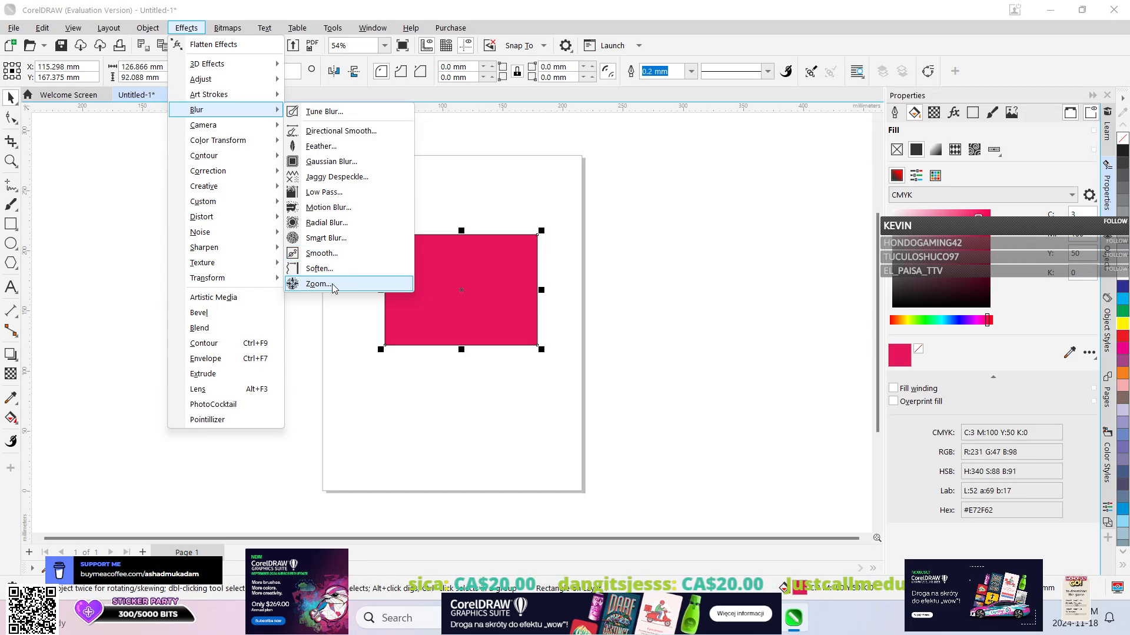
click(334, 254)
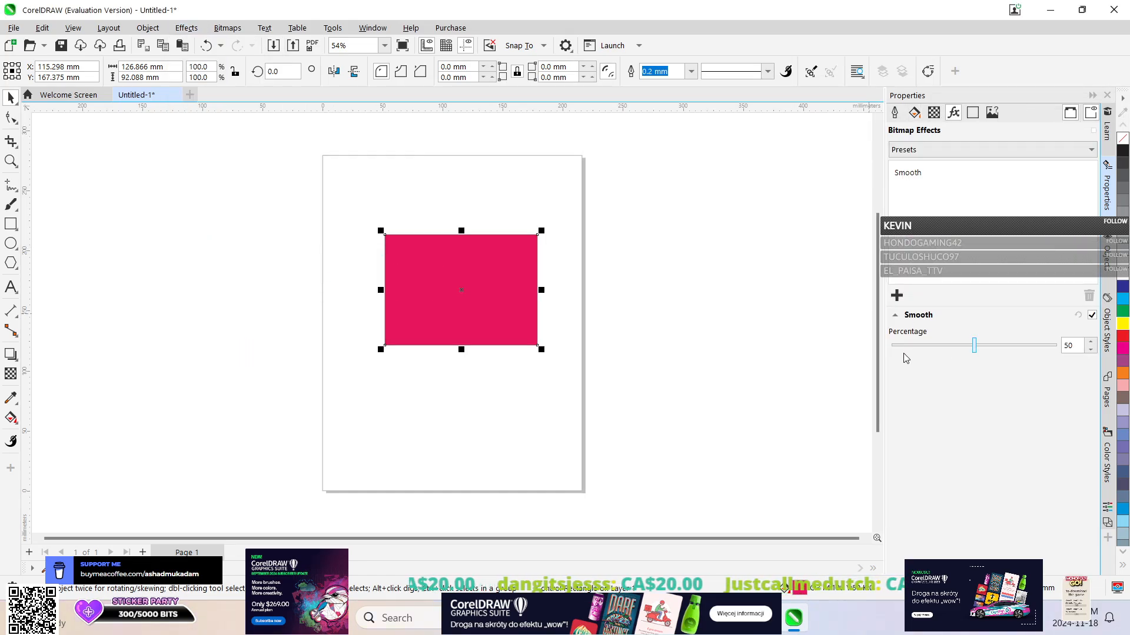
drag(973, 345, 1013, 347)
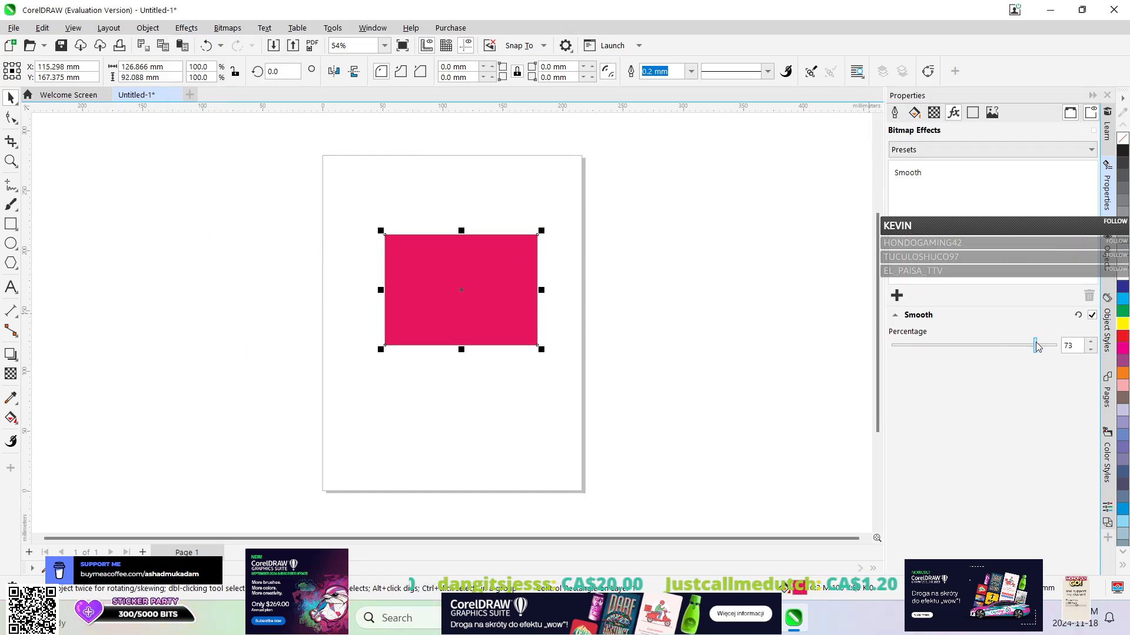
click(220, 46)
click(241, 109)
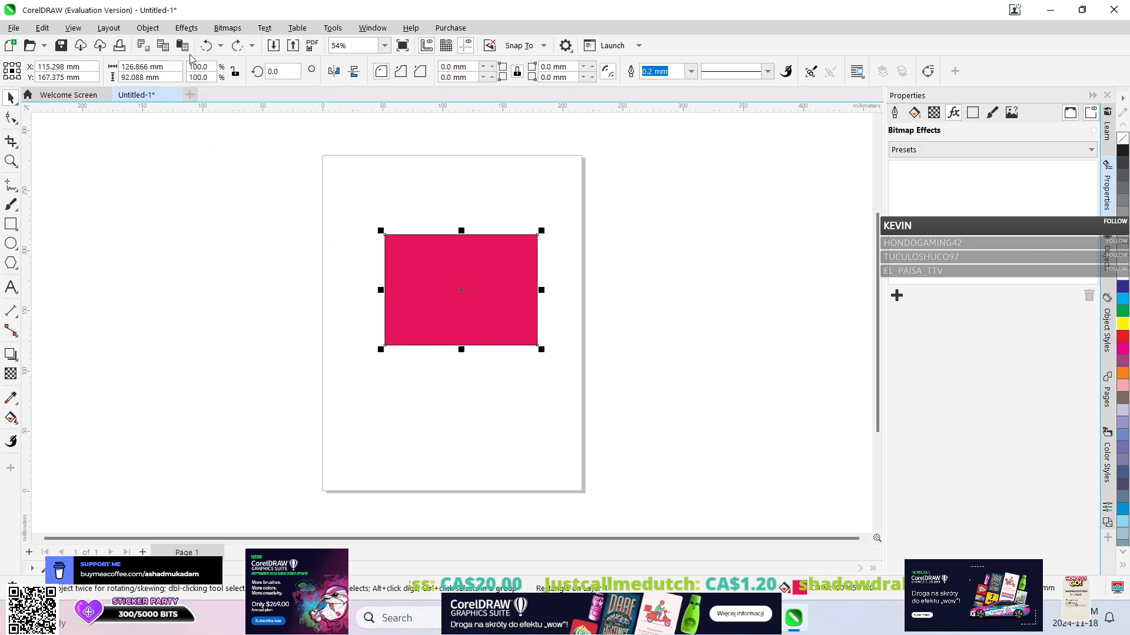
Try the Zoom blur effect on the rectangle at amounts 85, 7 and 87, and undo it completely.
click(188, 29)
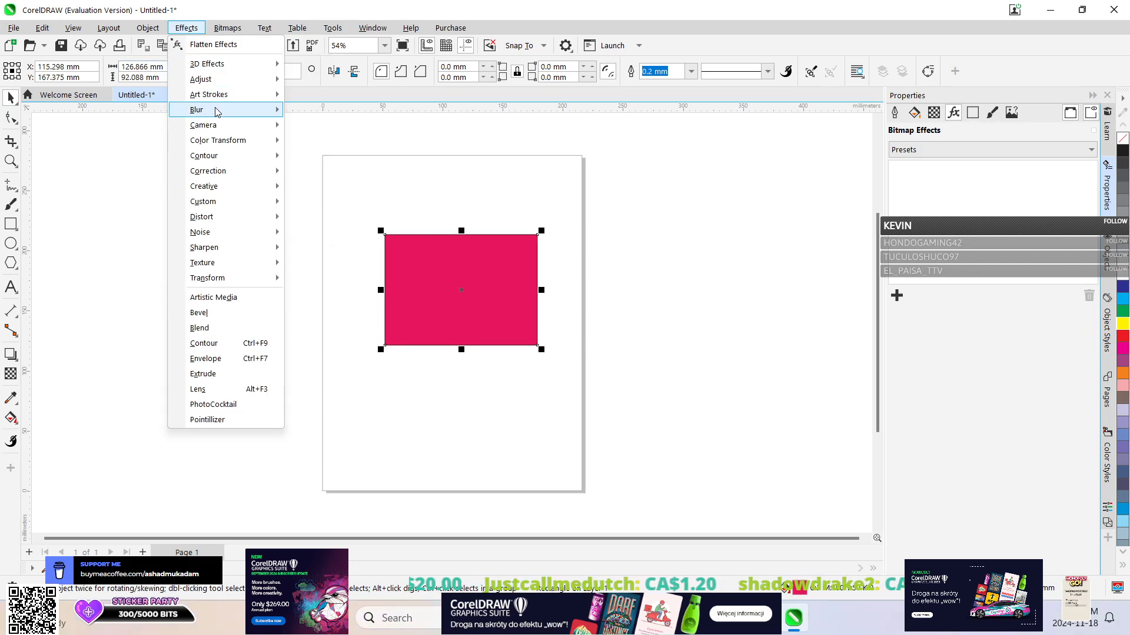
mouse_move(235, 112)
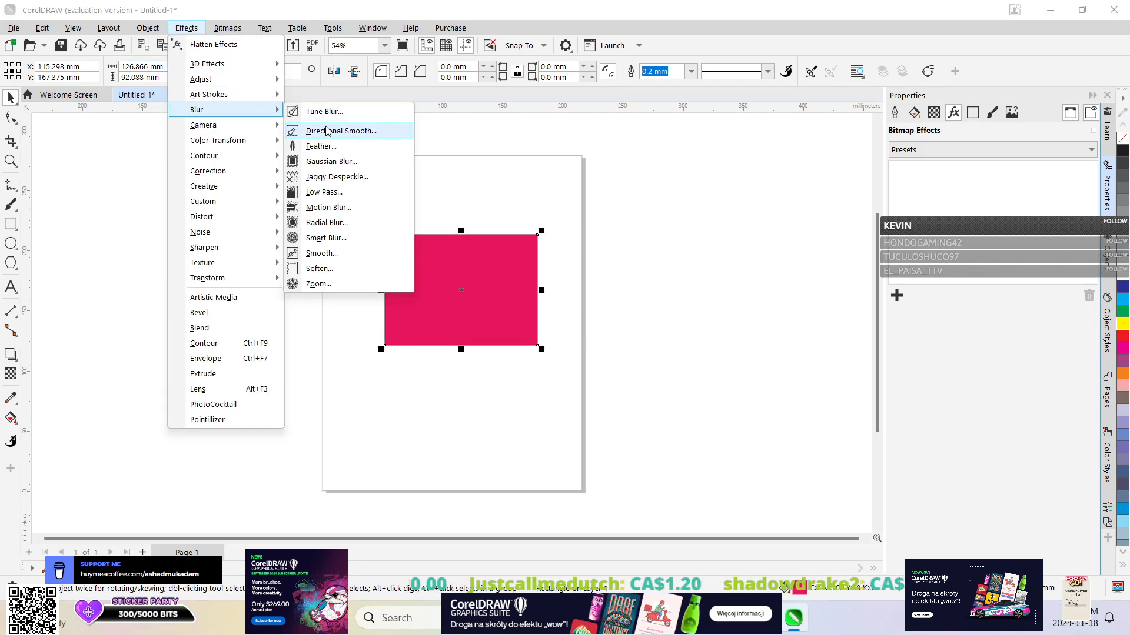
click(318, 283)
drag(896, 363, 1011, 363)
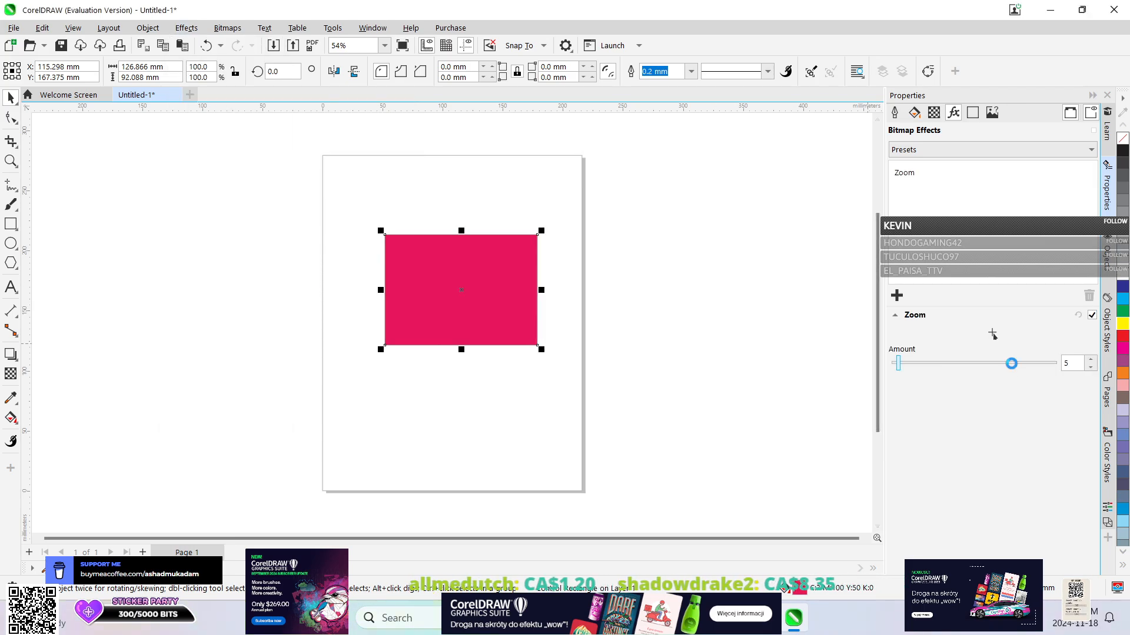
click(1031, 362)
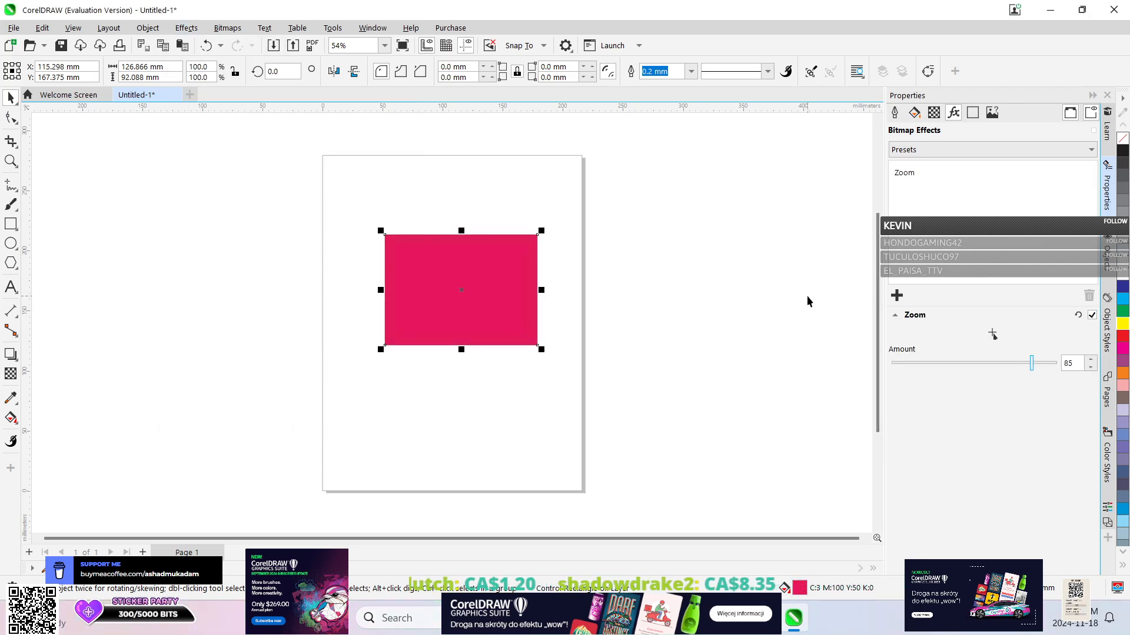
click(902, 364)
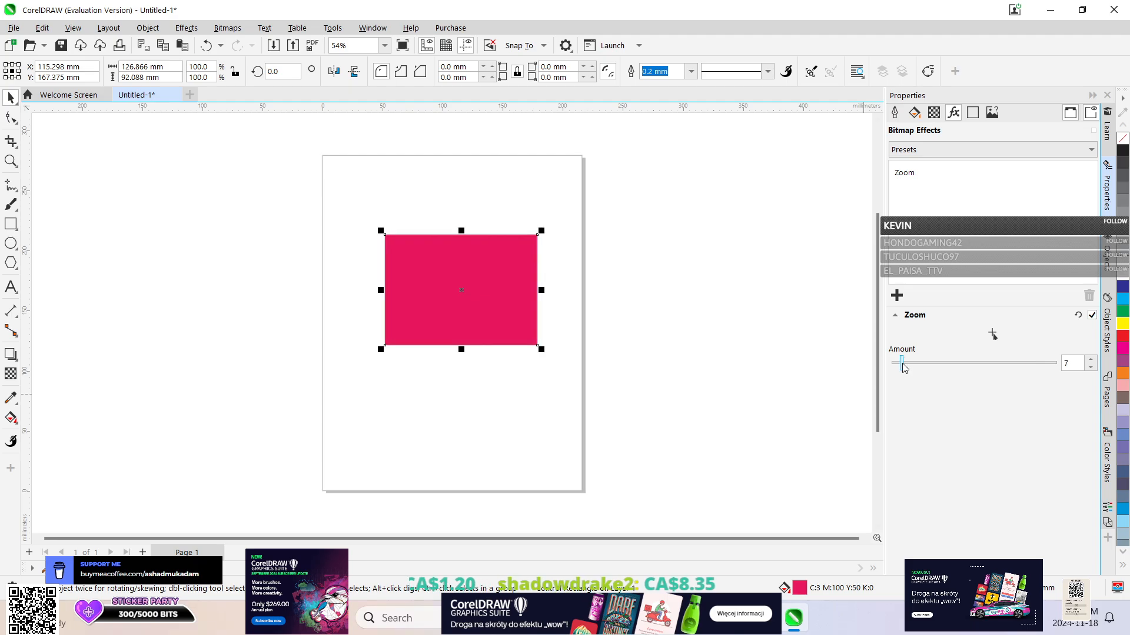
click(1034, 364)
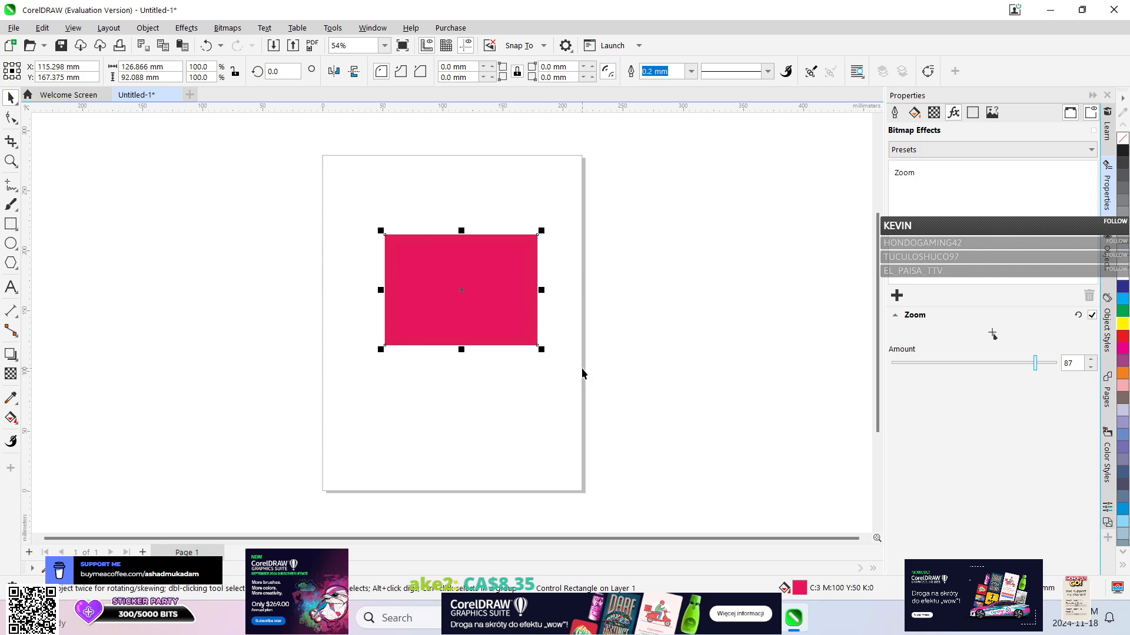
click(221, 45)
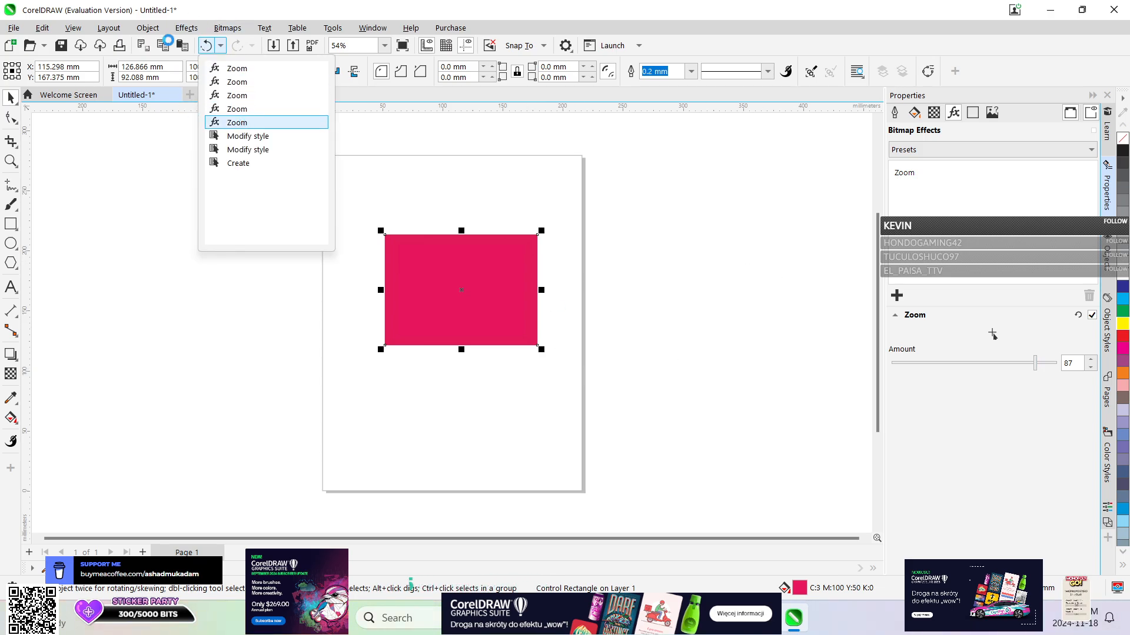
click(213, 122)
Try the Motion Blur effect on the rectangle with a distance of 280, and undo it completely.
click(185, 27)
mouse_move(218, 115)
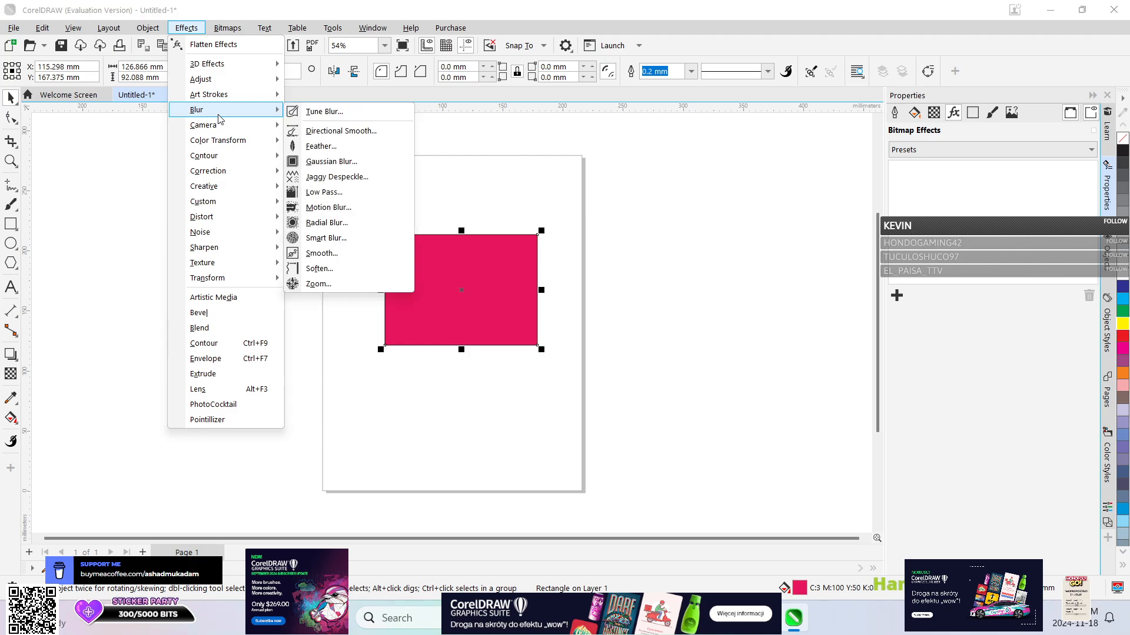
click(330, 208)
click(1006, 345)
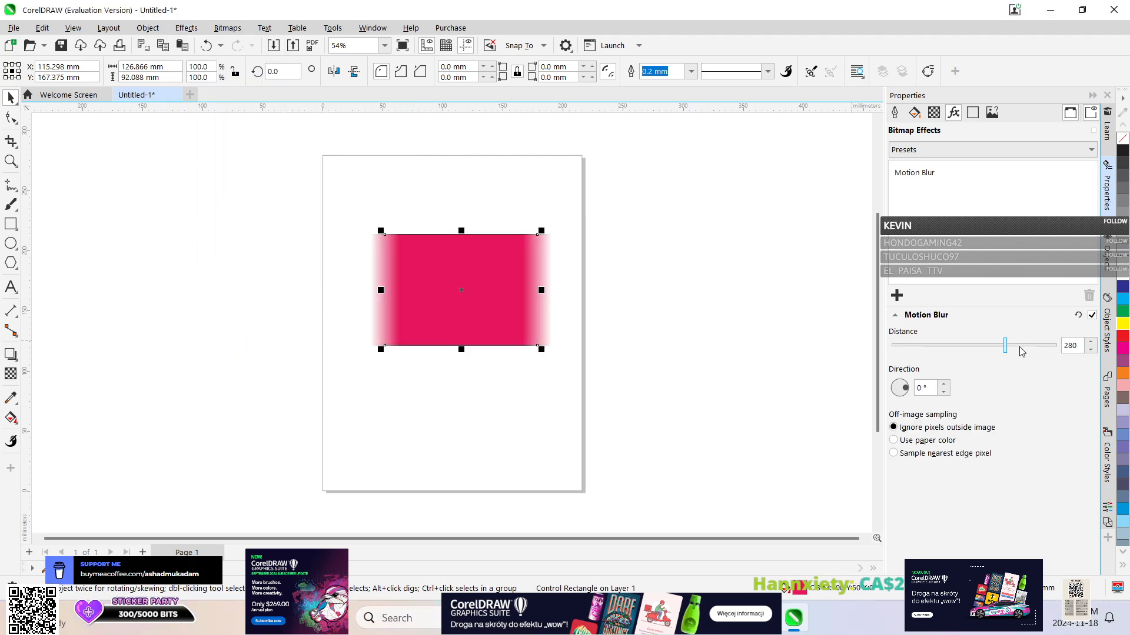
click(223, 45)
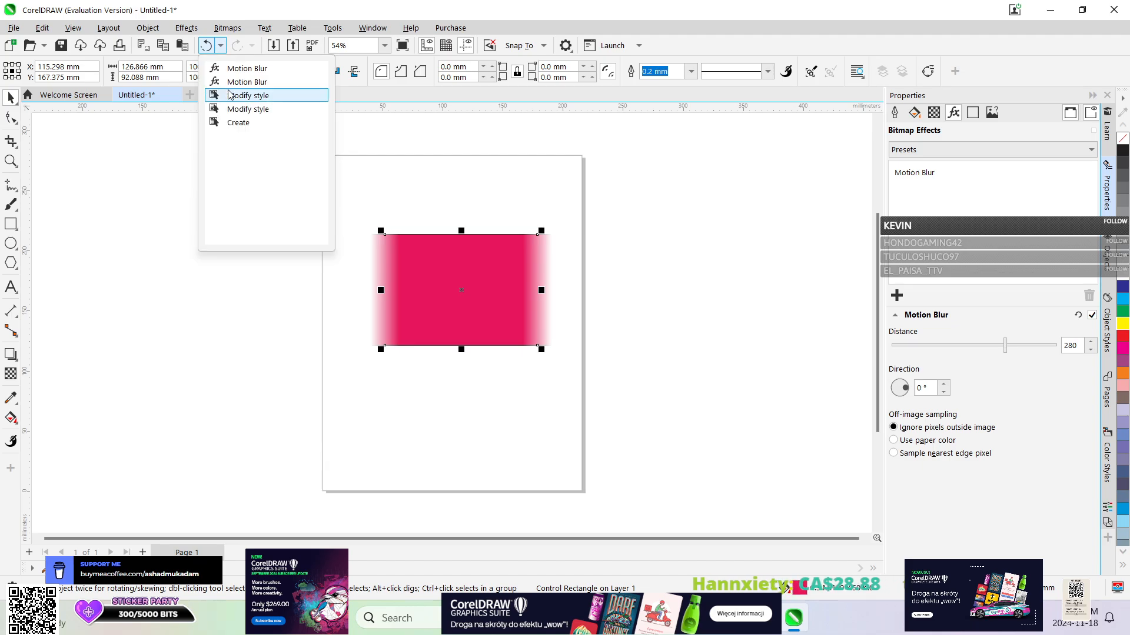
click(235, 80)
Try the Feather effect on the rectangle at widths 688 and 54 in Curved mode, and undo it completely.
click(184, 28)
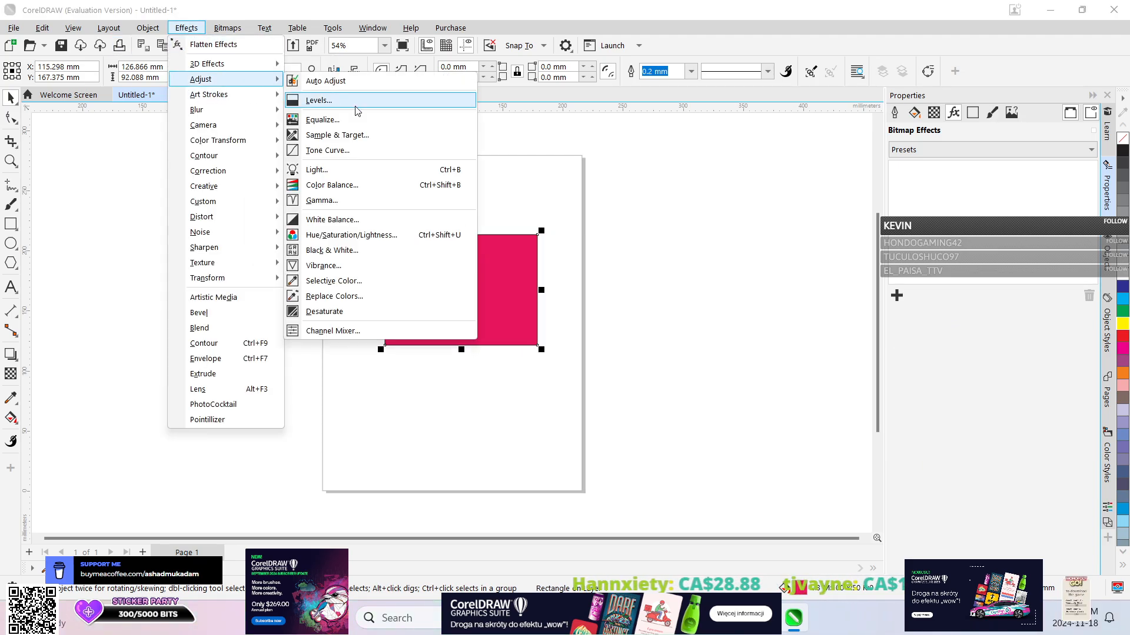
mouse_move(235, 96)
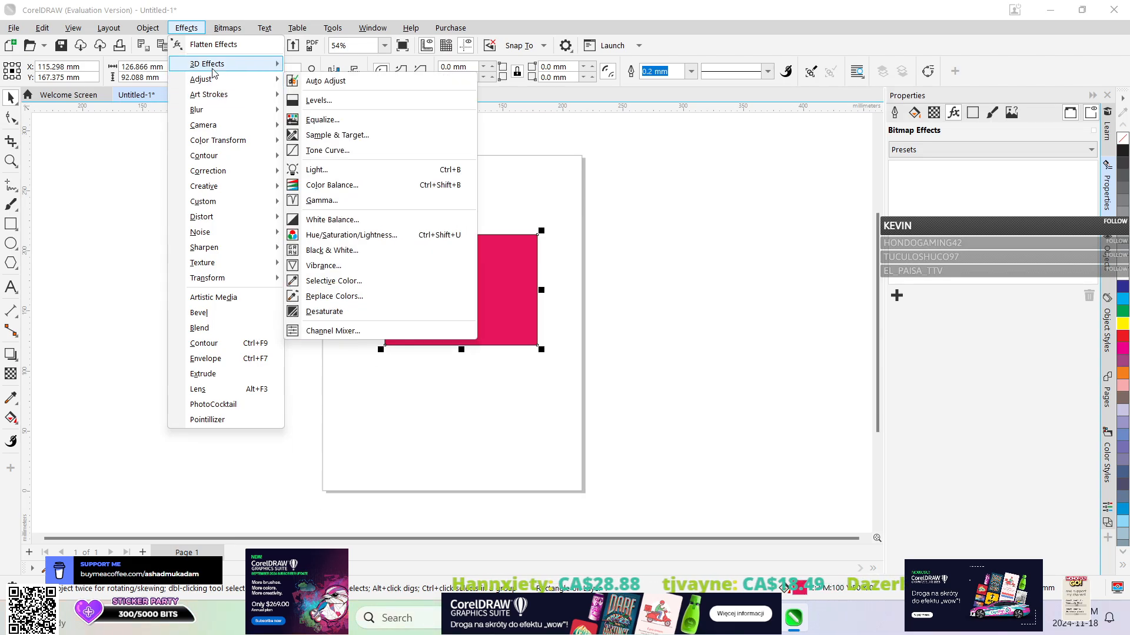
mouse_move(213, 70)
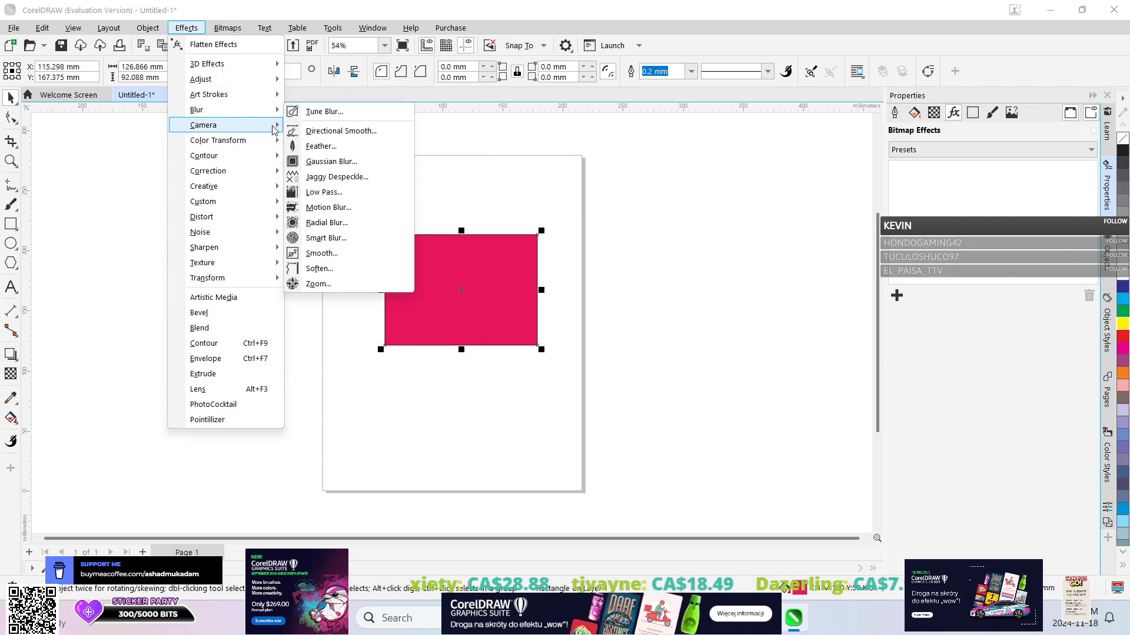
click(320, 146)
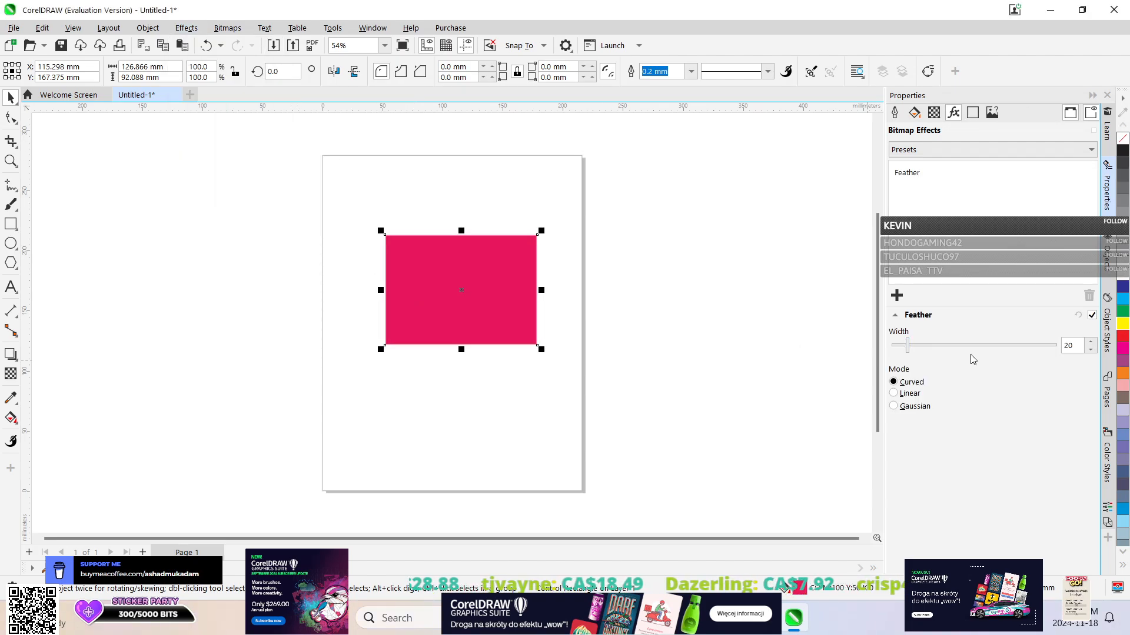
click(1012, 347)
drag(999, 343, 927, 342)
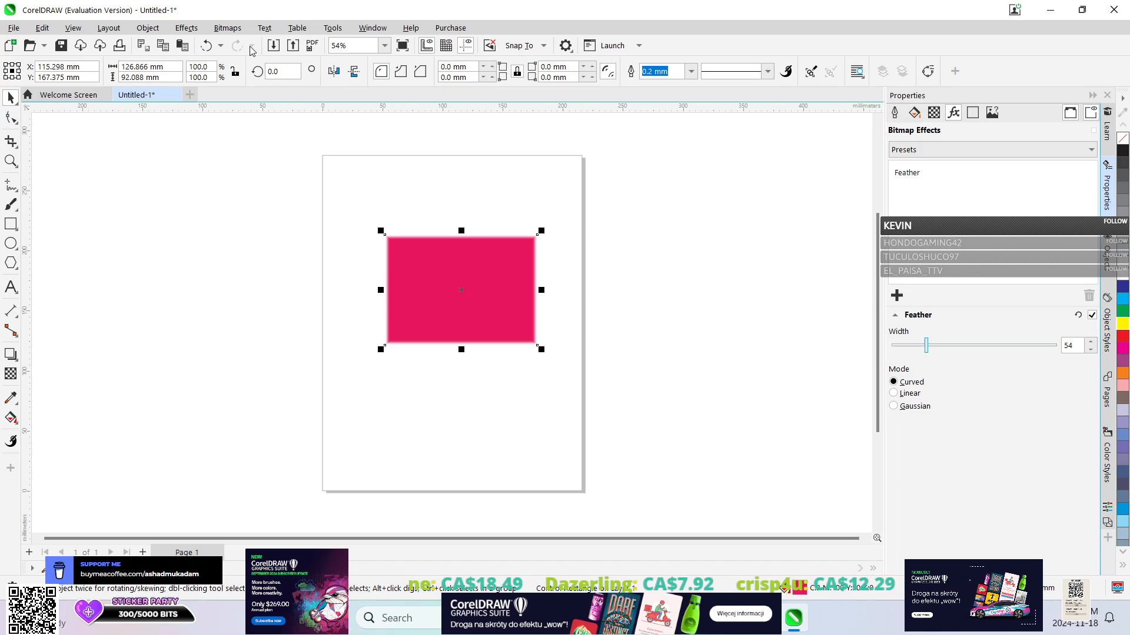
click(210, 46)
click(219, 46)
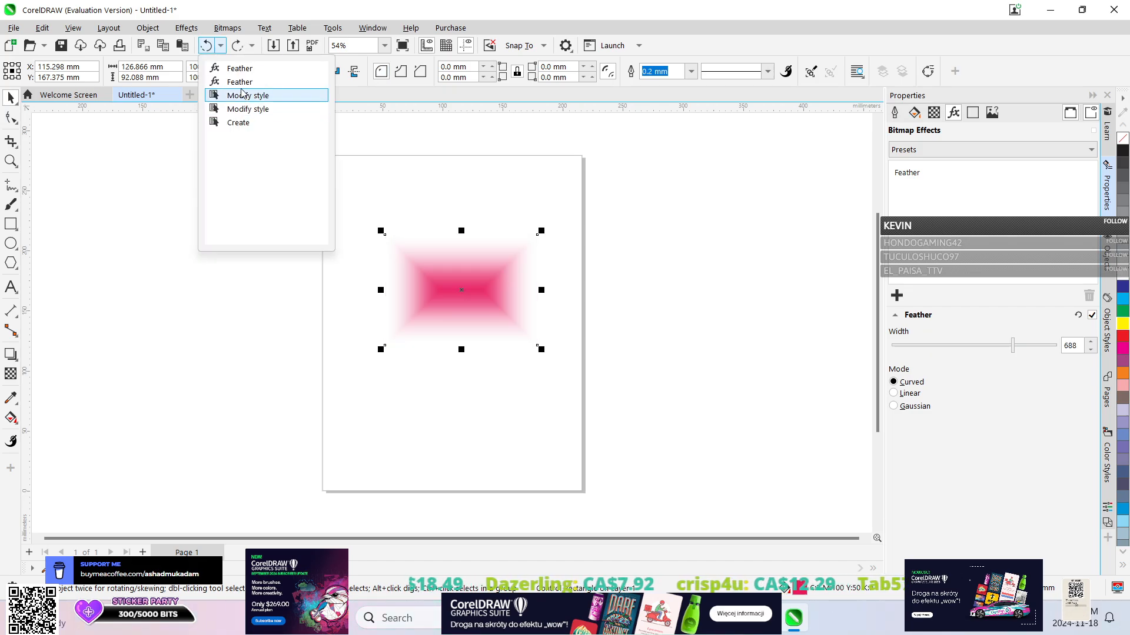
click(235, 94)
Try the Directional Smooth effect on the rectangle at 80 and 98 percent, and undo it completely.
click(186, 28)
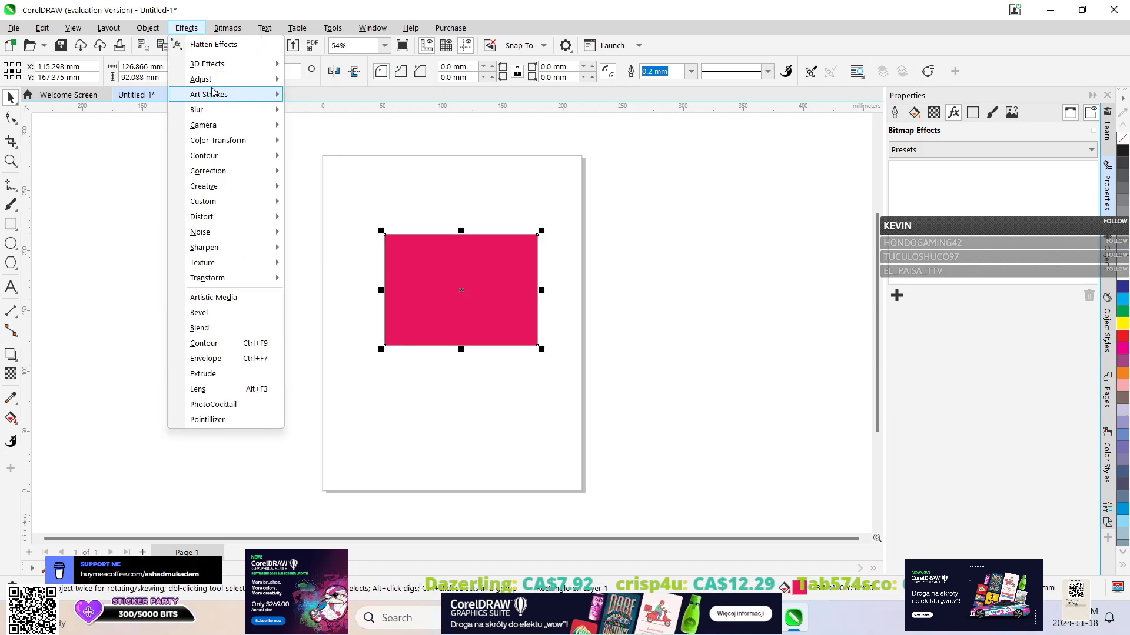
mouse_move(215, 109)
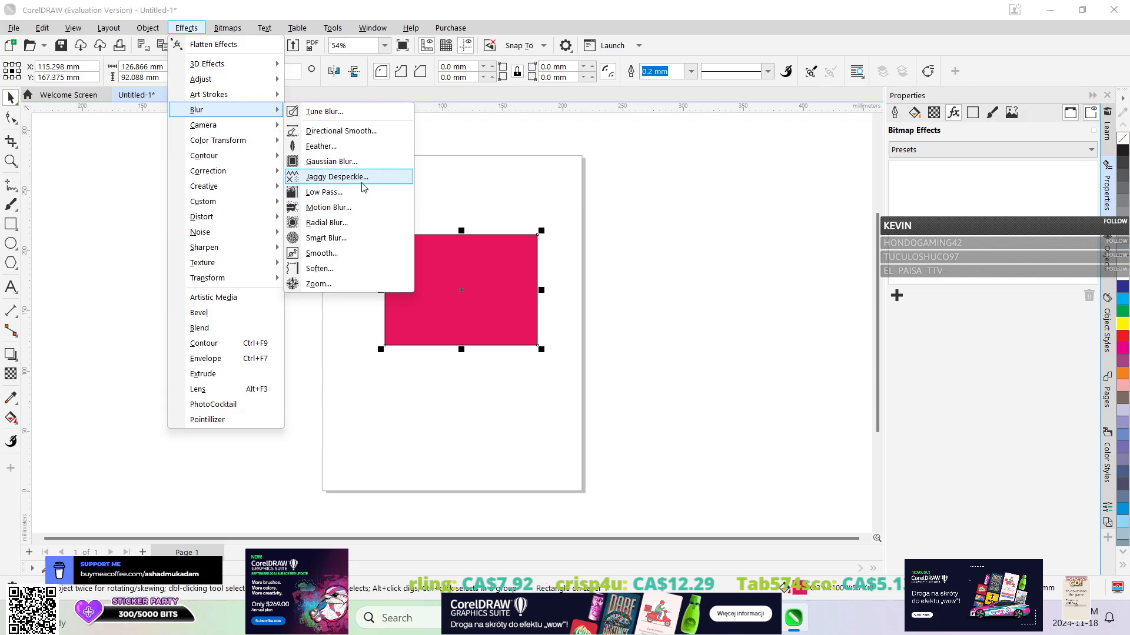
click(349, 136)
click(1023, 345)
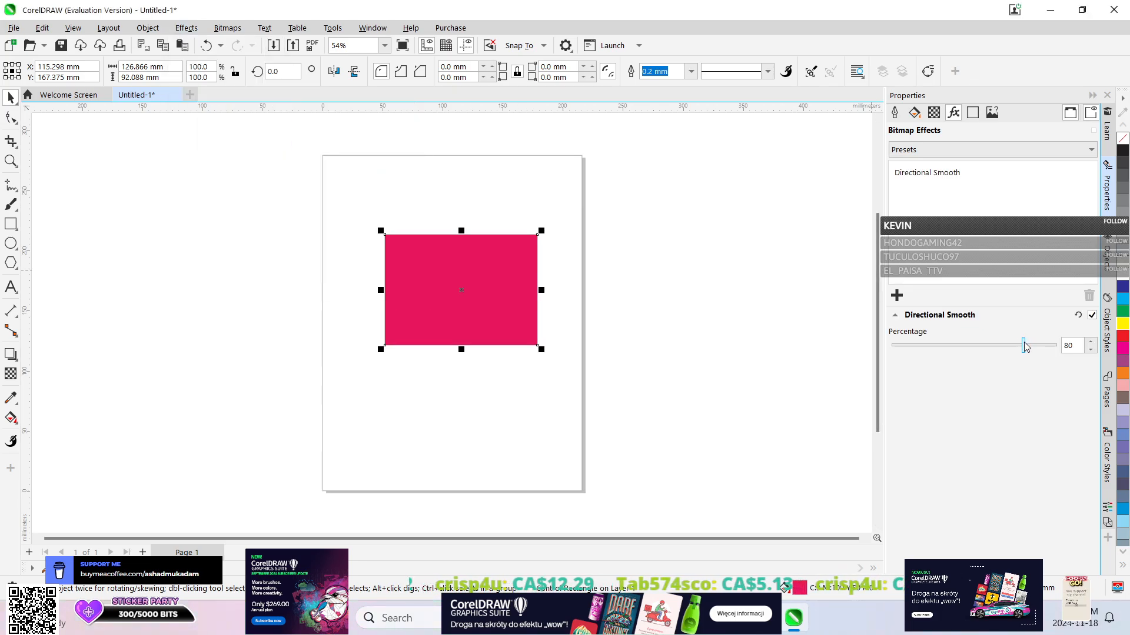
drag(1025, 345, 1053, 351)
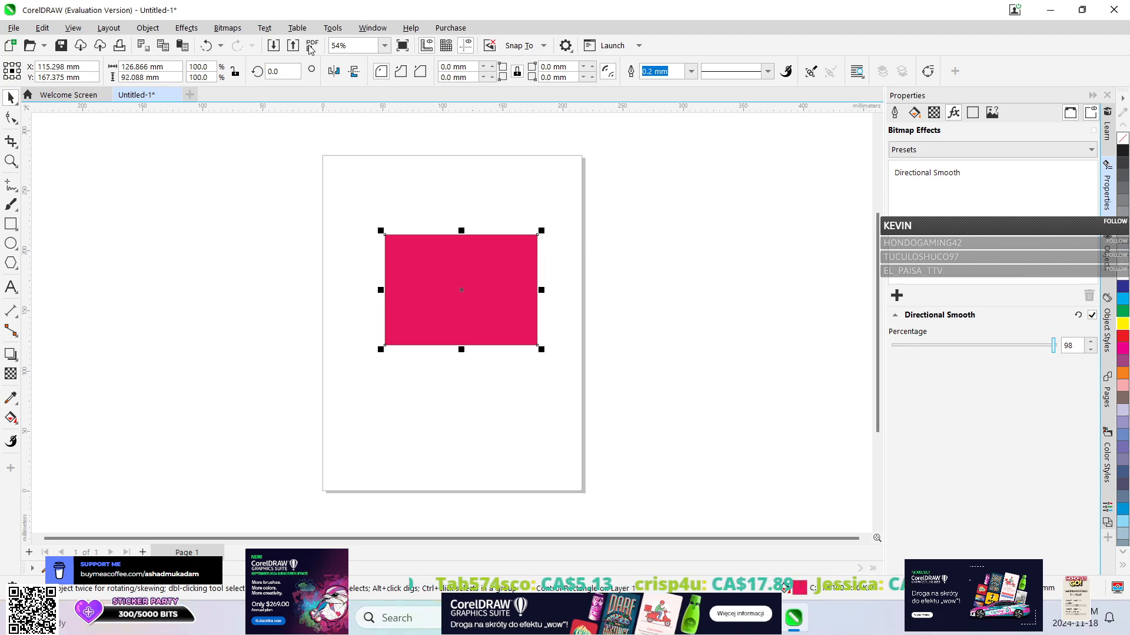
click(220, 46)
click(226, 152)
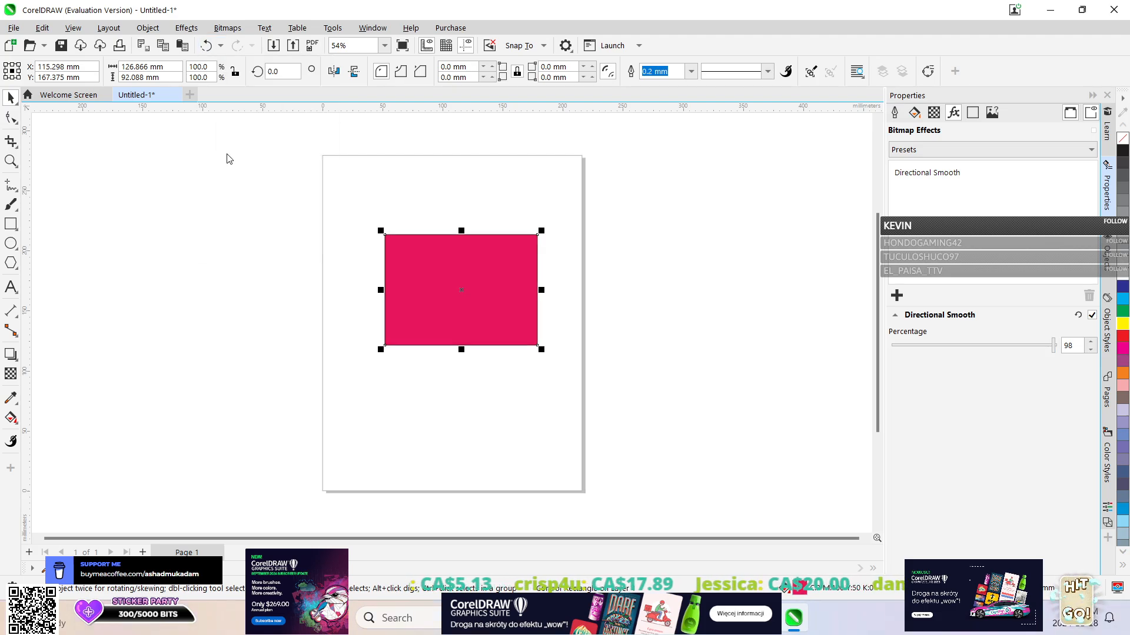
Try the Pinch/Punch 3D effect on the rectangle across its range, finishing at 78, and undo it completely.
click(148, 28)
mouse_move(216, 26)
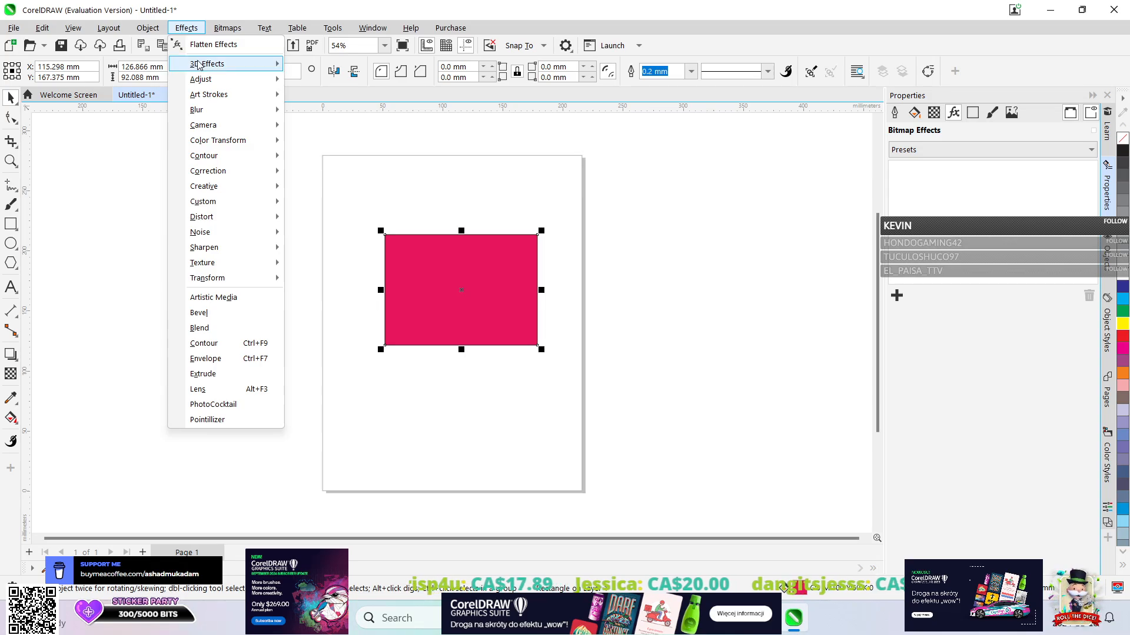
mouse_move(223, 64)
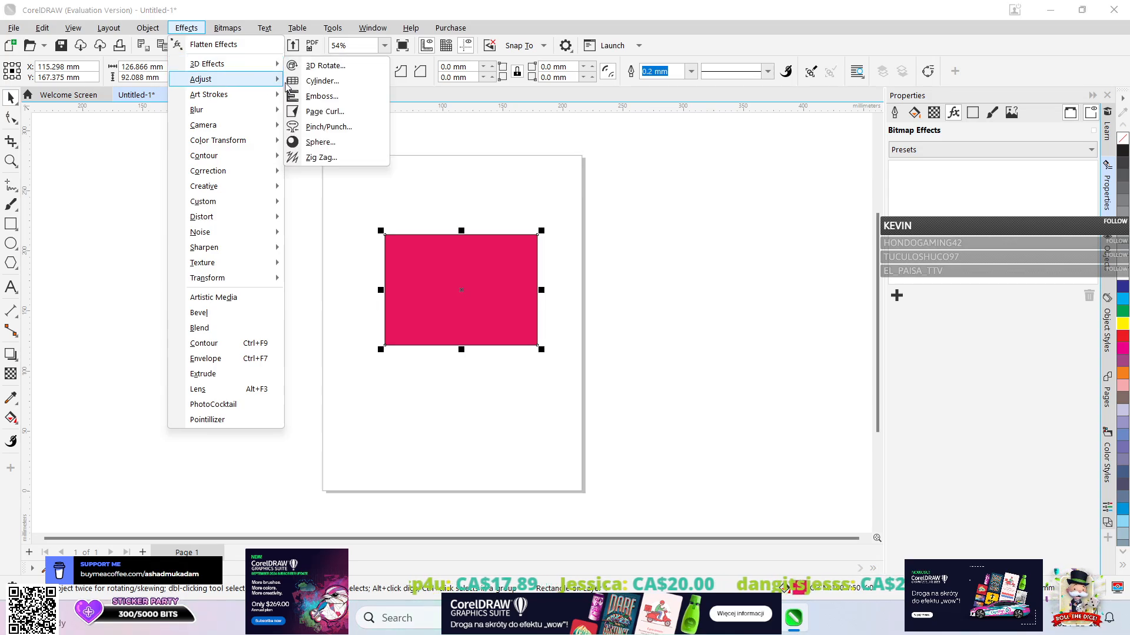
click(346, 128)
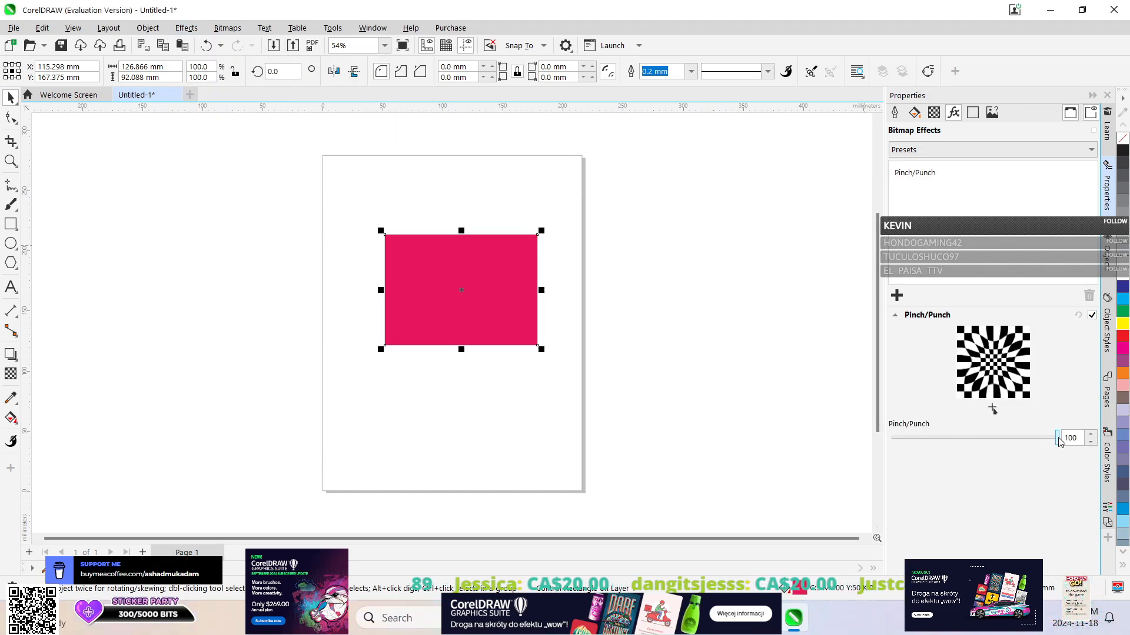
drag(1058, 438, 898, 445)
mouse_move(1037, 439)
mouse_down()
mouse_move(1050, 441)
mouse_move(900, 437)
mouse_move(1039, 444)
mouse_up()
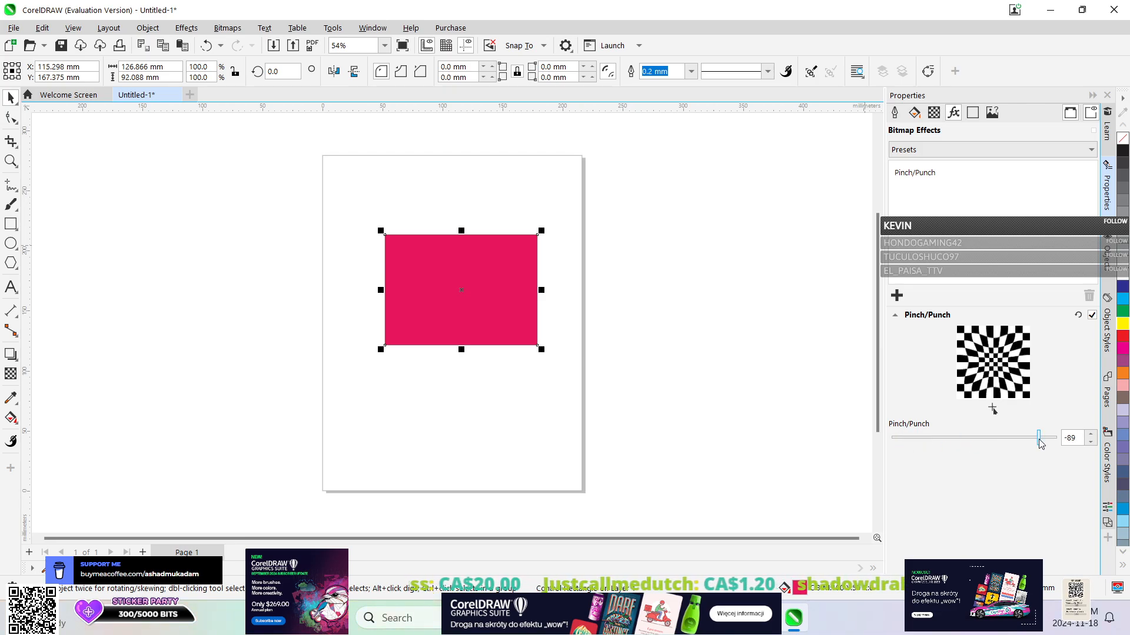
click(221, 45)
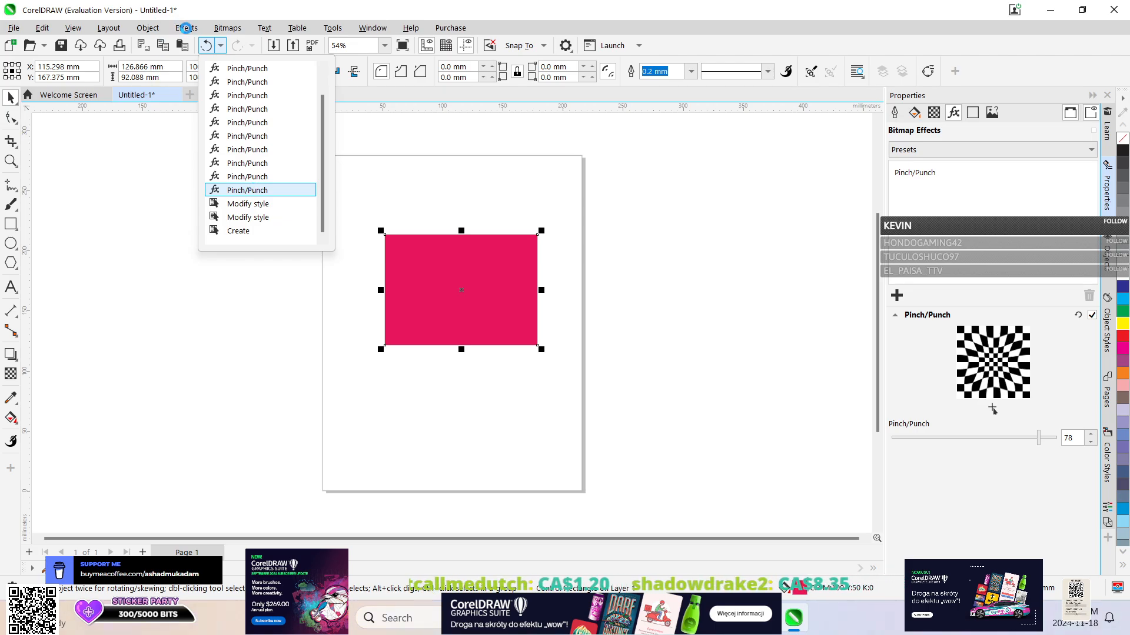
Apply the Zig Zag 3D effect to the rectangle with 93 waves and strength 62, and reduce the waves to 4.
click(186, 28)
click(185, 28)
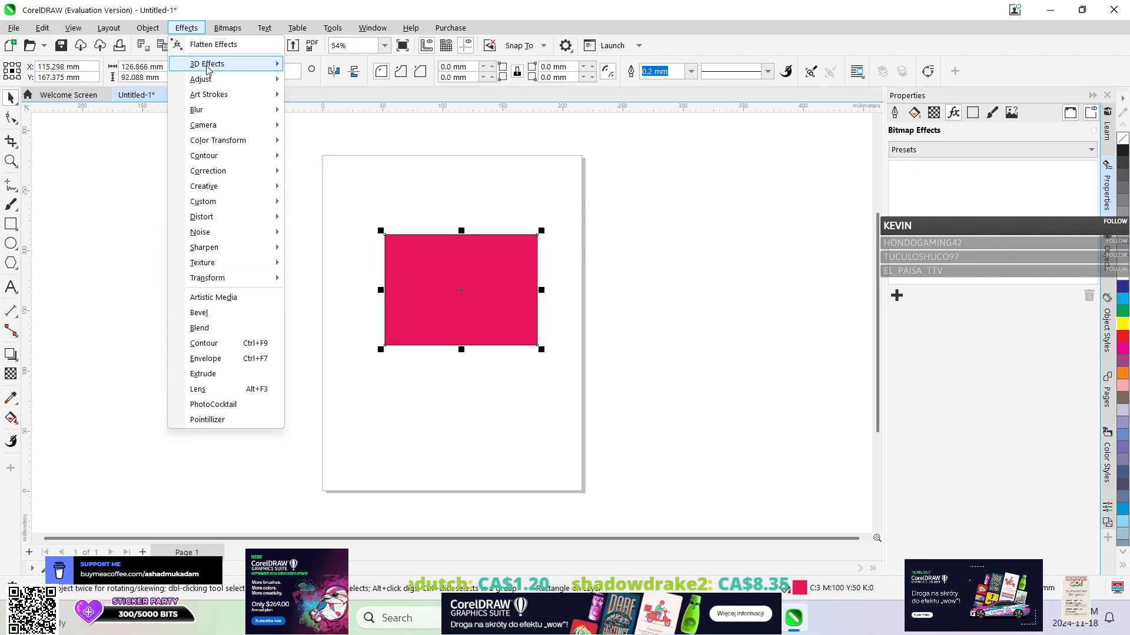
mouse_move(207, 68)
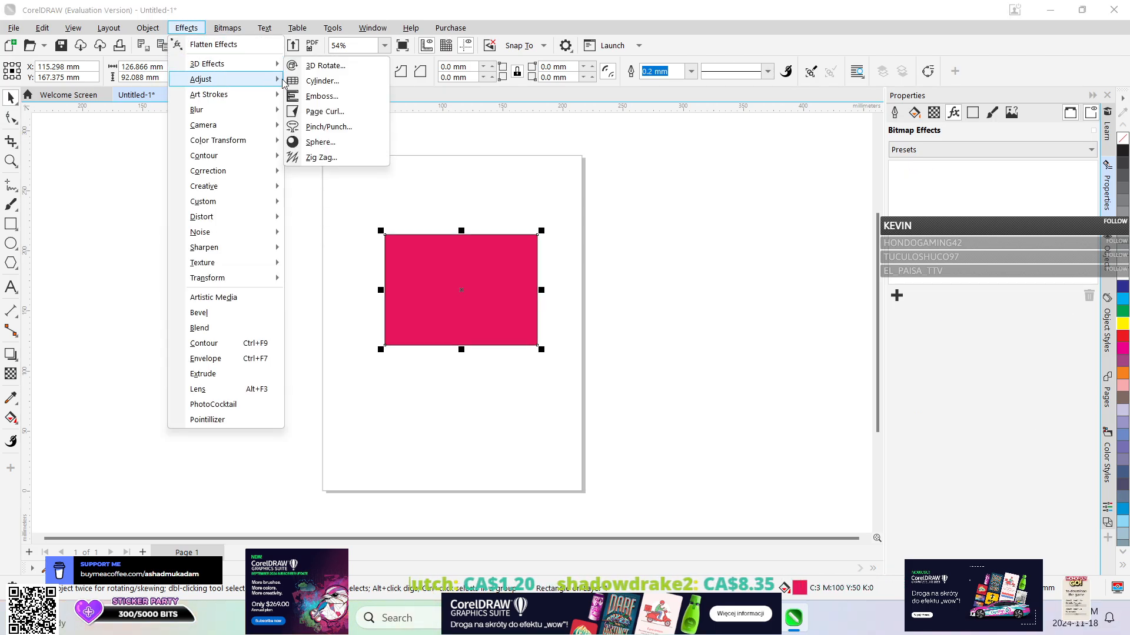
right_click(342, 156)
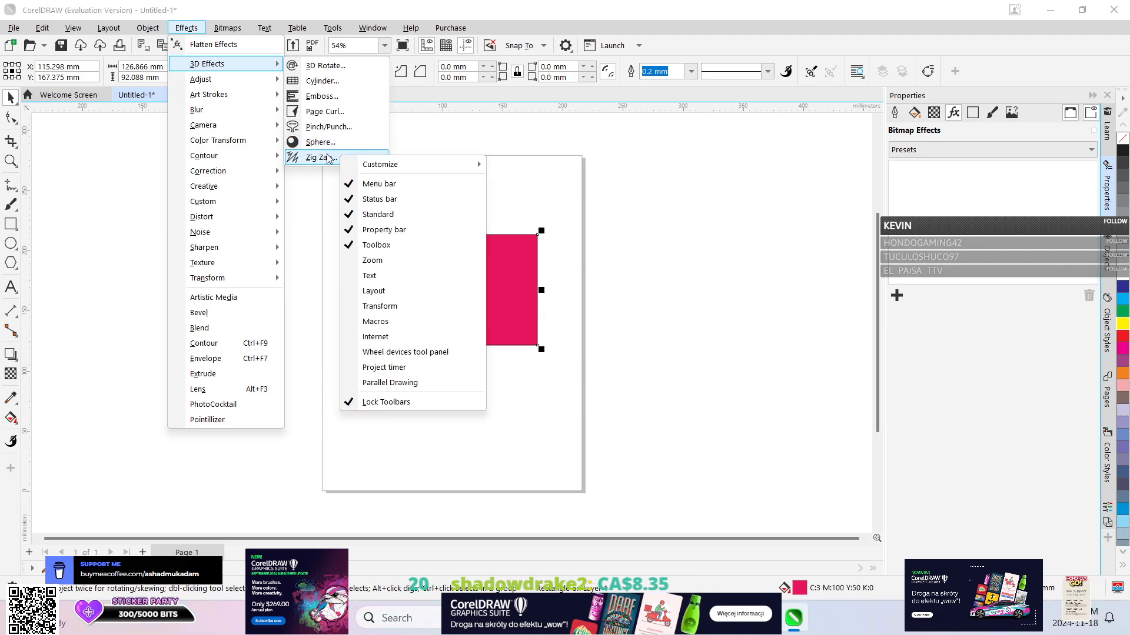
click(320, 168)
scroll(982, 410, down, 1)
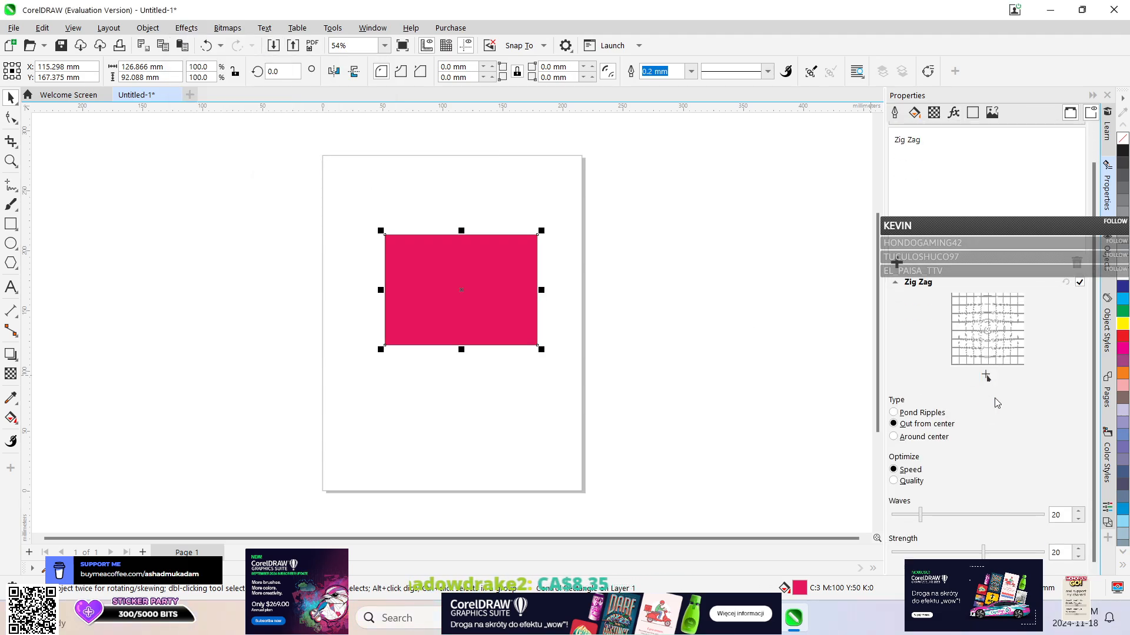
drag(921, 514, 1040, 559)
drag(969, 559, 1015, 554)
click(895, 515)
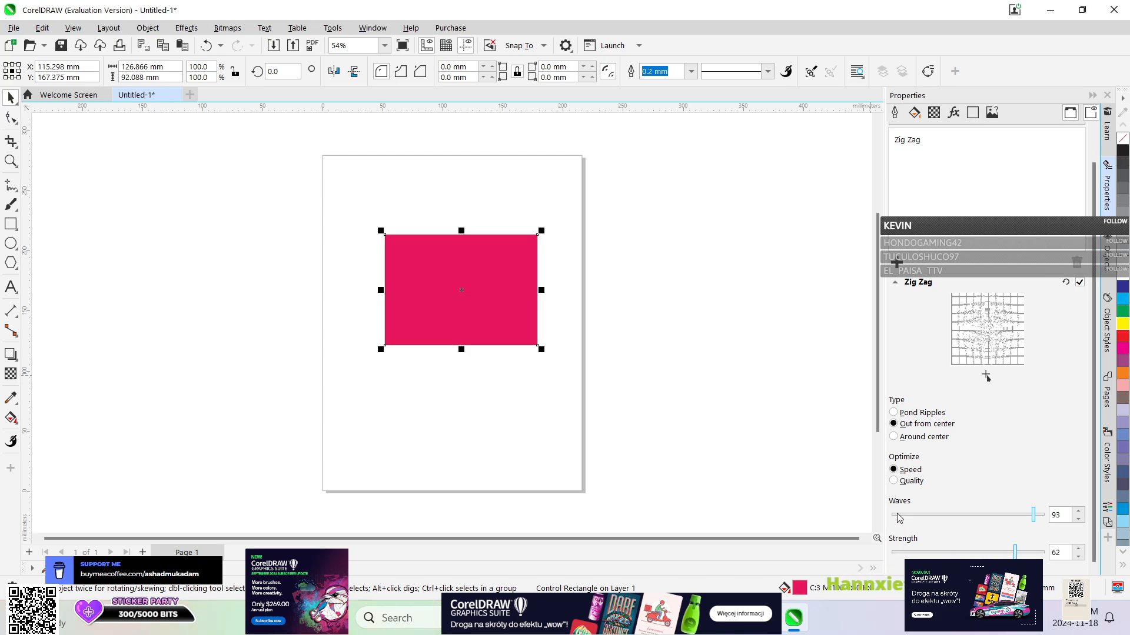
scroll(936, 356, up, 2)
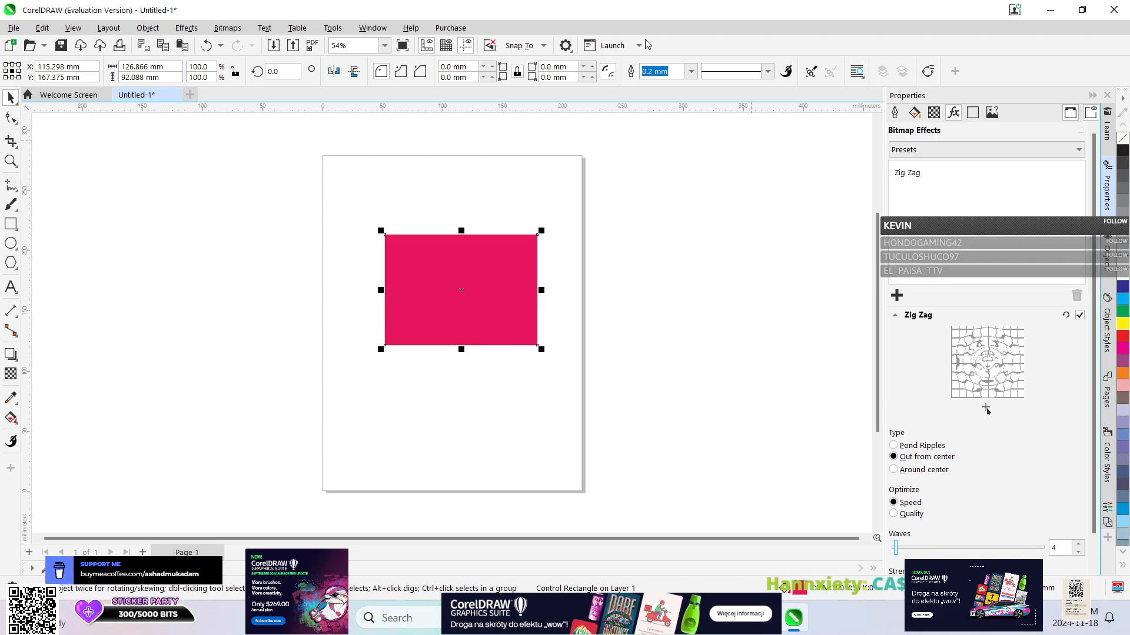
Undo all Zig Zag changes on the rectangle, keeping its red fill.
click(220, 46)
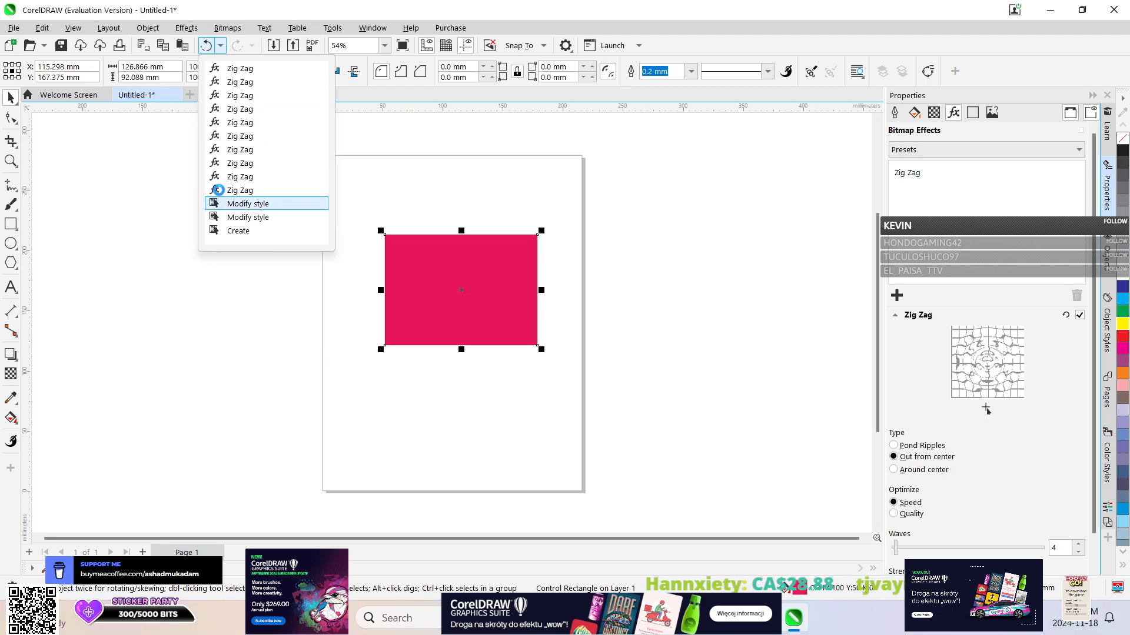
click(218, 203)
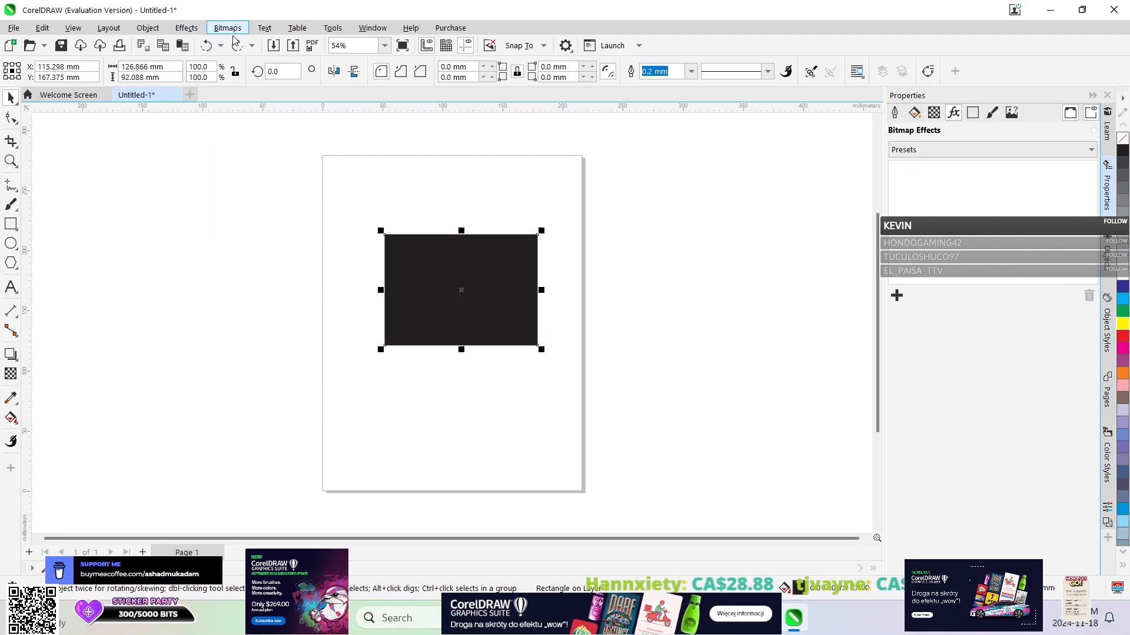
click(148, 28)
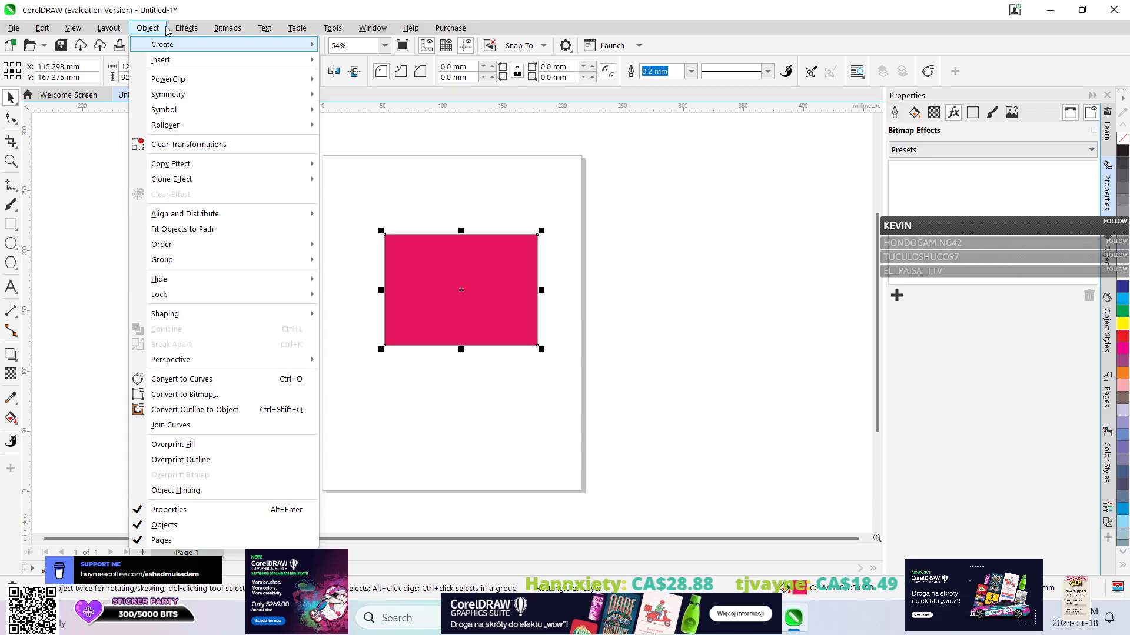
Try the 3D Rotate effect on the rectangle with a vertical rotation of 9, and undo it completely.
mouse_move(187, 28)
mouse_move(207, 64)
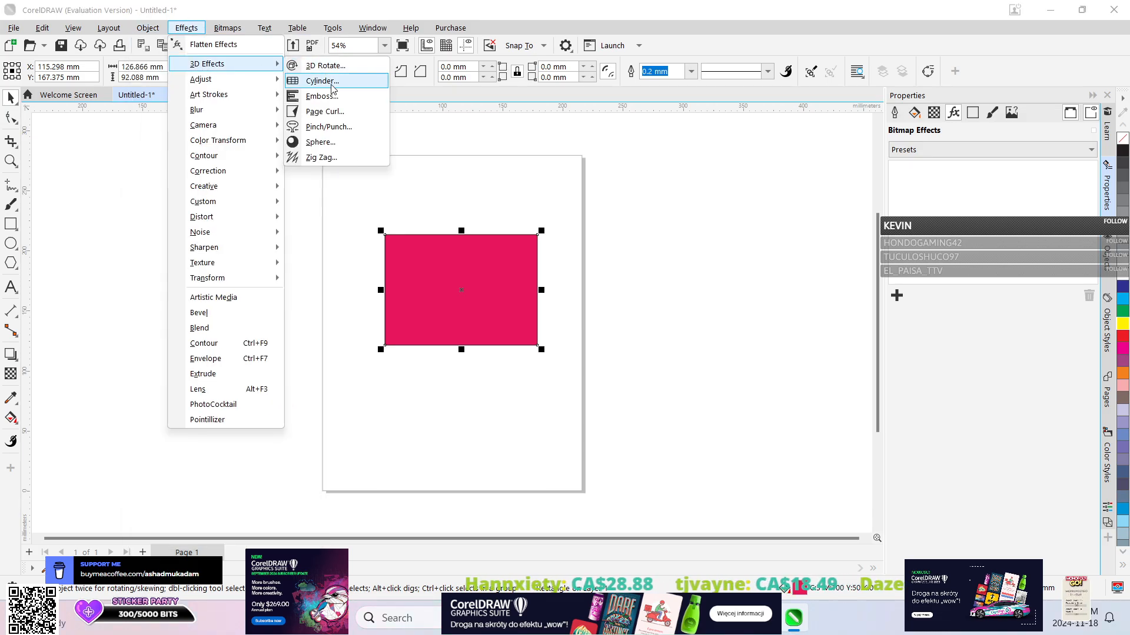
click(325, 66)
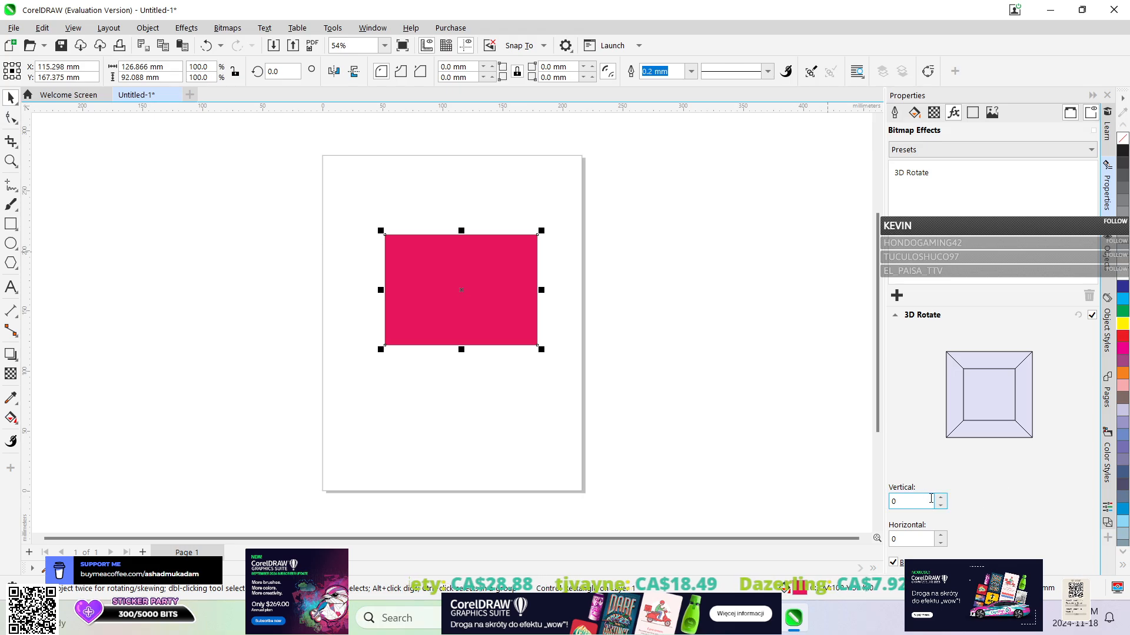
click(941, 499)
click(942, 498)
click(940, 498)
click(941, 498)
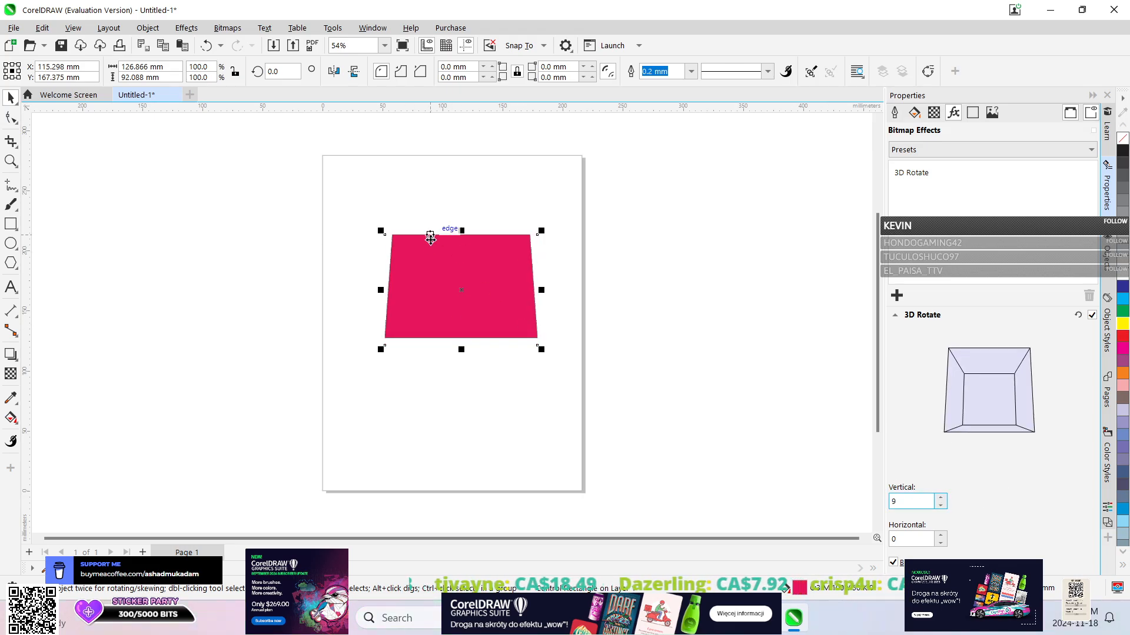
click(220, 46)
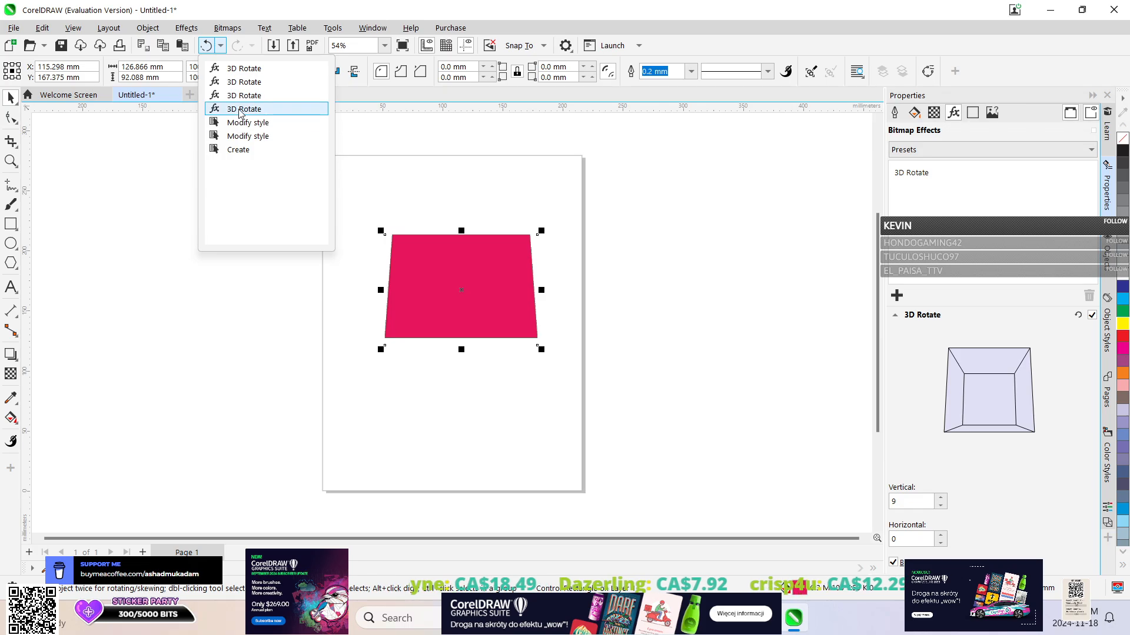
click(244, 109)
Apply the Fabric creative effect to the rectangle in the Strings style, with the rotation at 40° and then 15°.
click(147, 28)
mouse_move(186, 28)
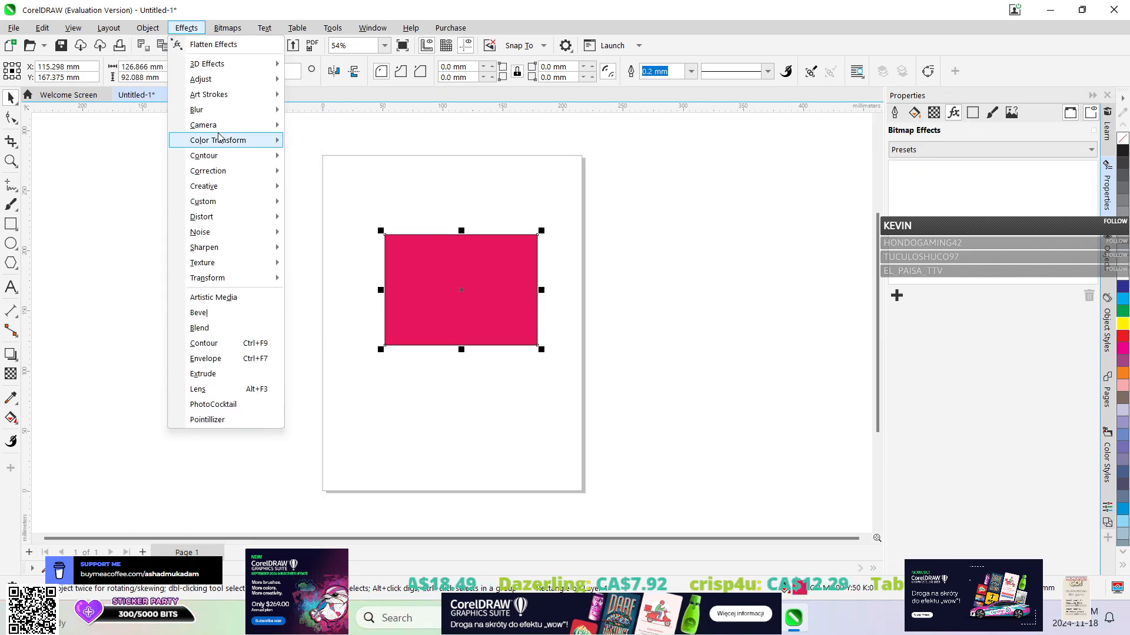
mouse_move(204, 130)
mouse_move(206, 186)
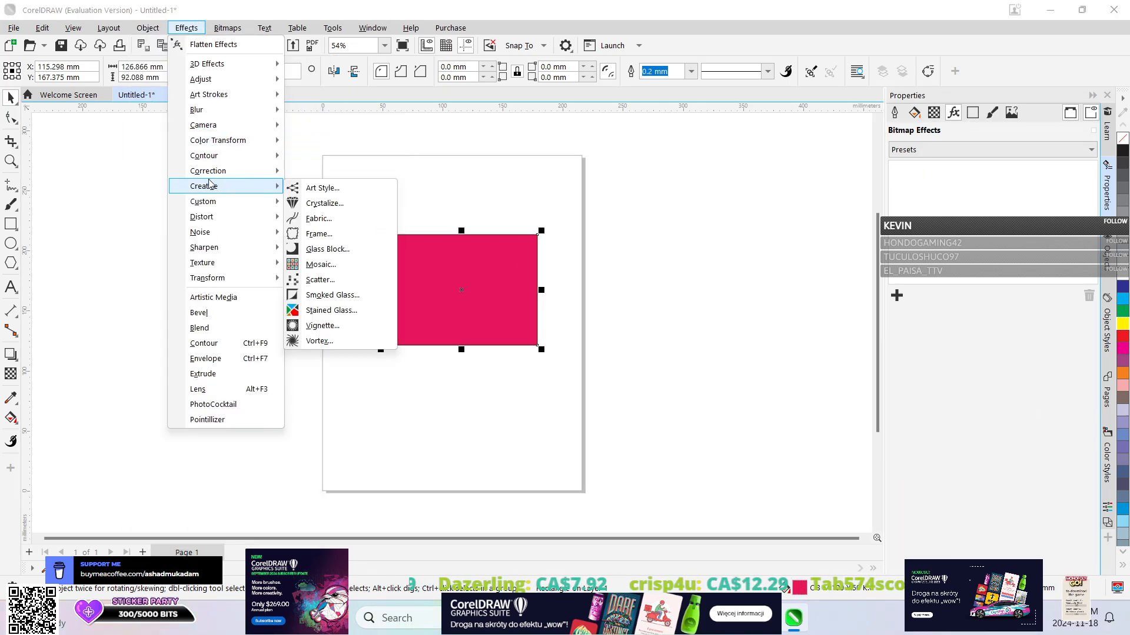
click(336, 227)
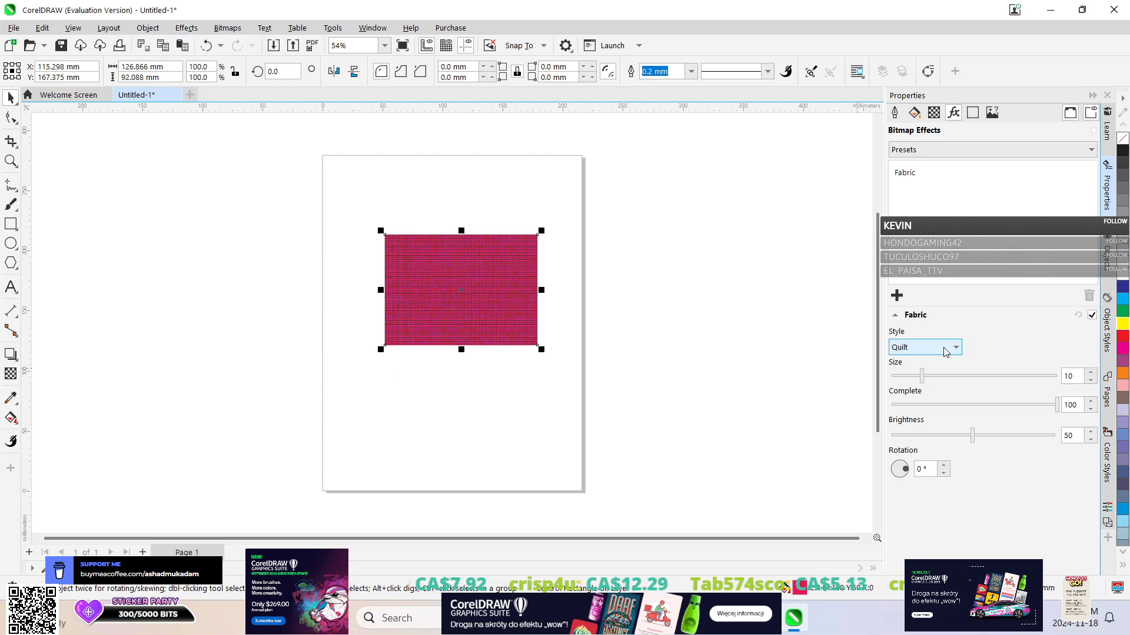
click(954, 345)
click(936, 389)
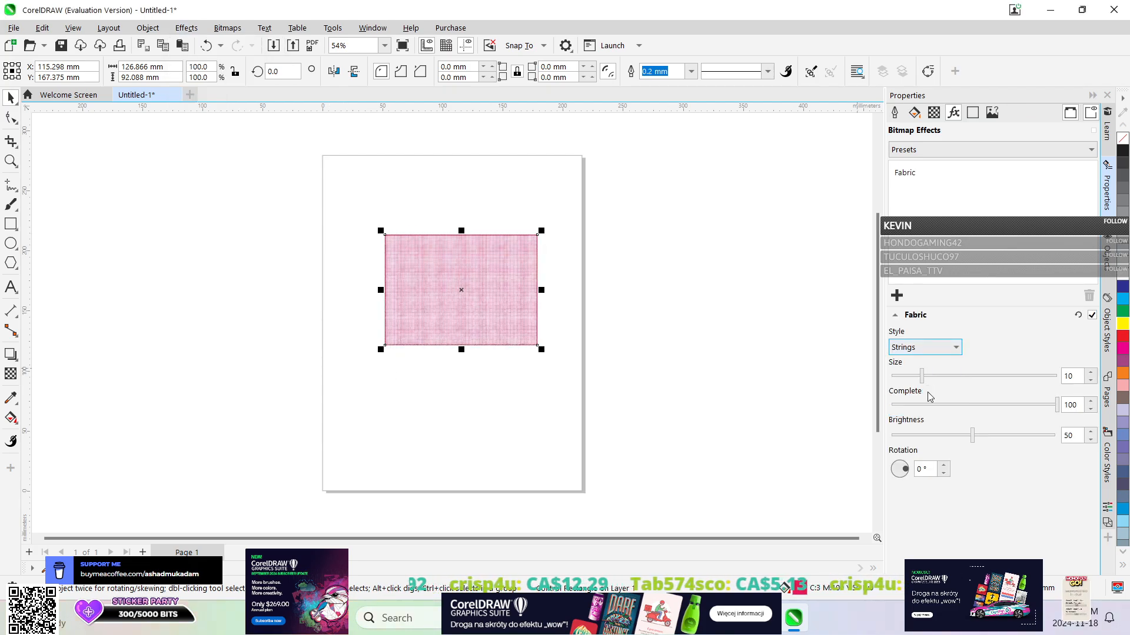
click(943, 464)
click(943, 464)
click(943, 464)
click(943, 465)
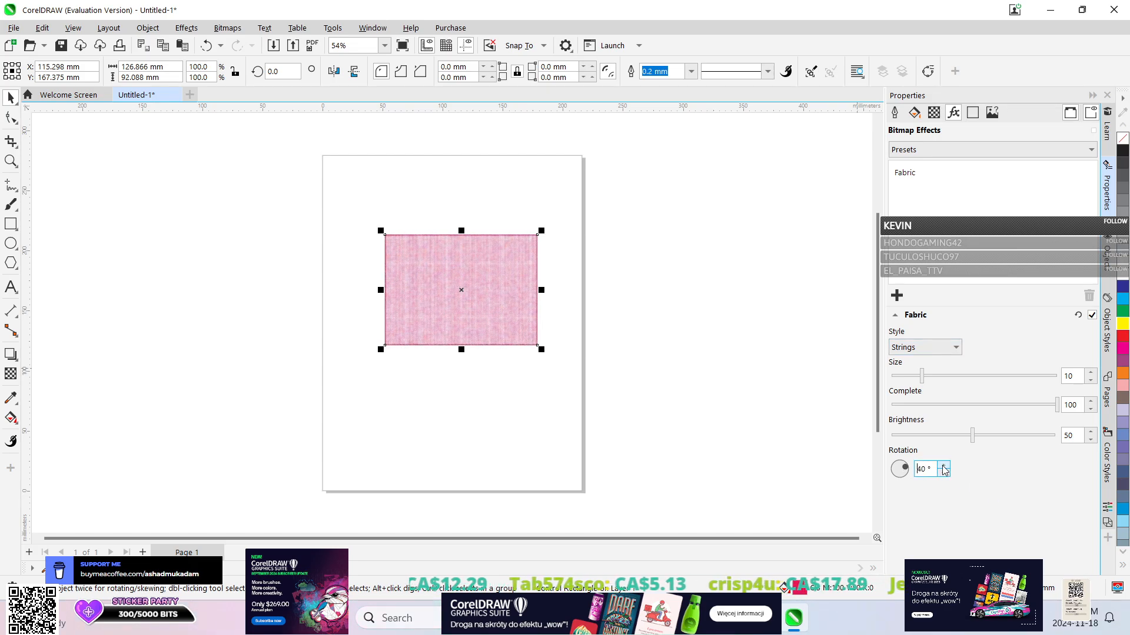
click(942, 475)
click(942, 474)
click(942, 474)
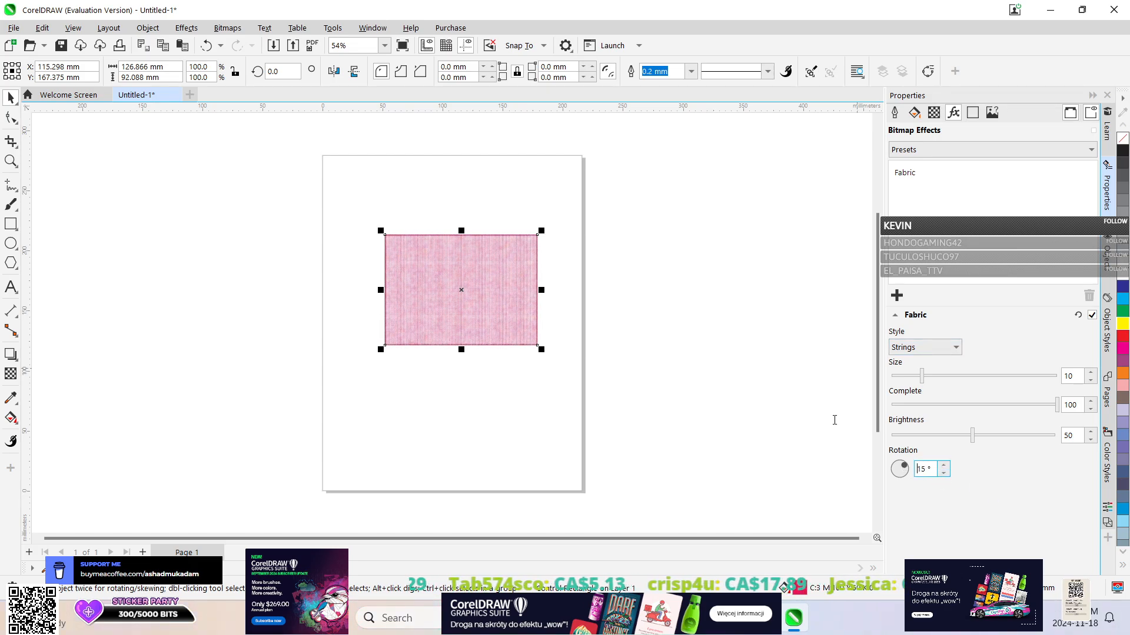
Undo all Fabric changes on the rectangle, keeping its red fill.
click(221, 47)
scroll(242, 181, down, 3)
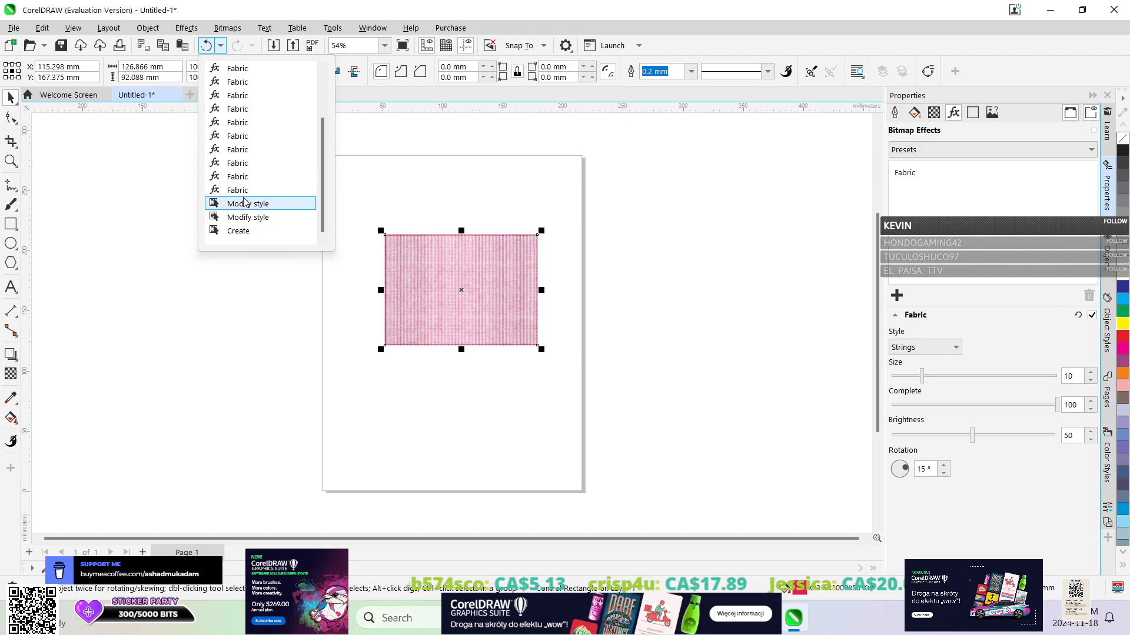
click(241, 190)
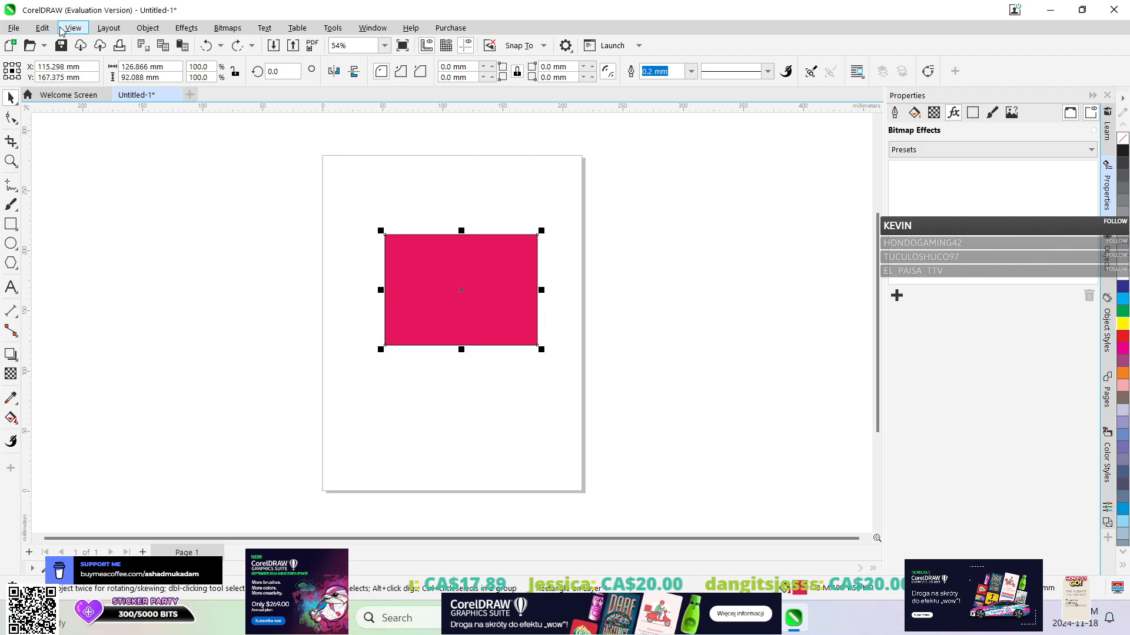
click(232, 28)
mouse_move(260, 25)
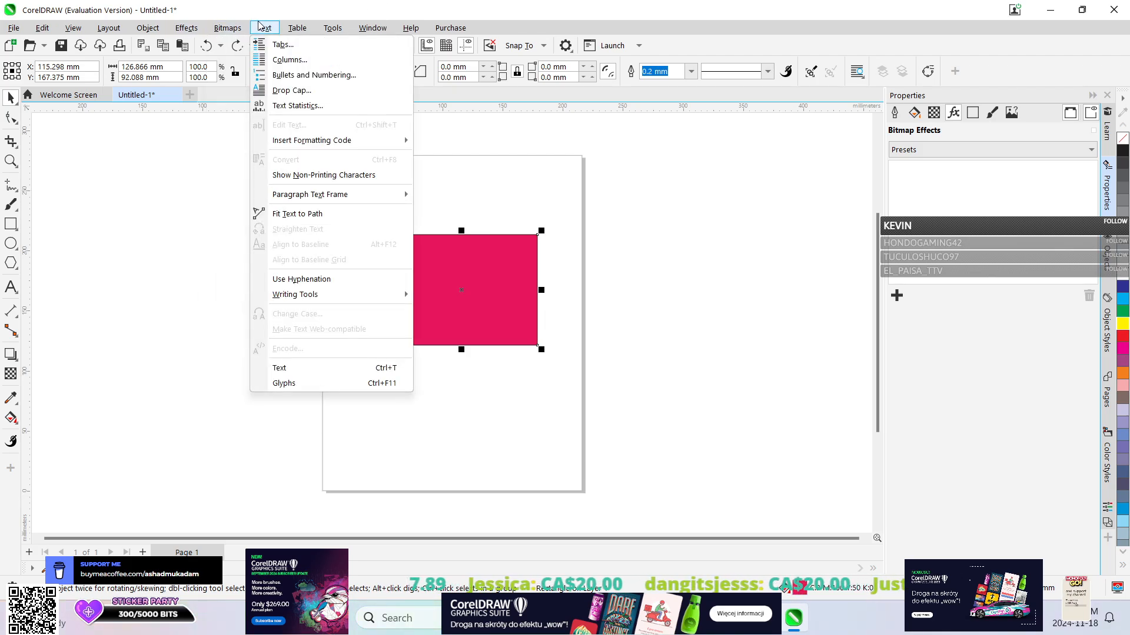
click(188, 25)
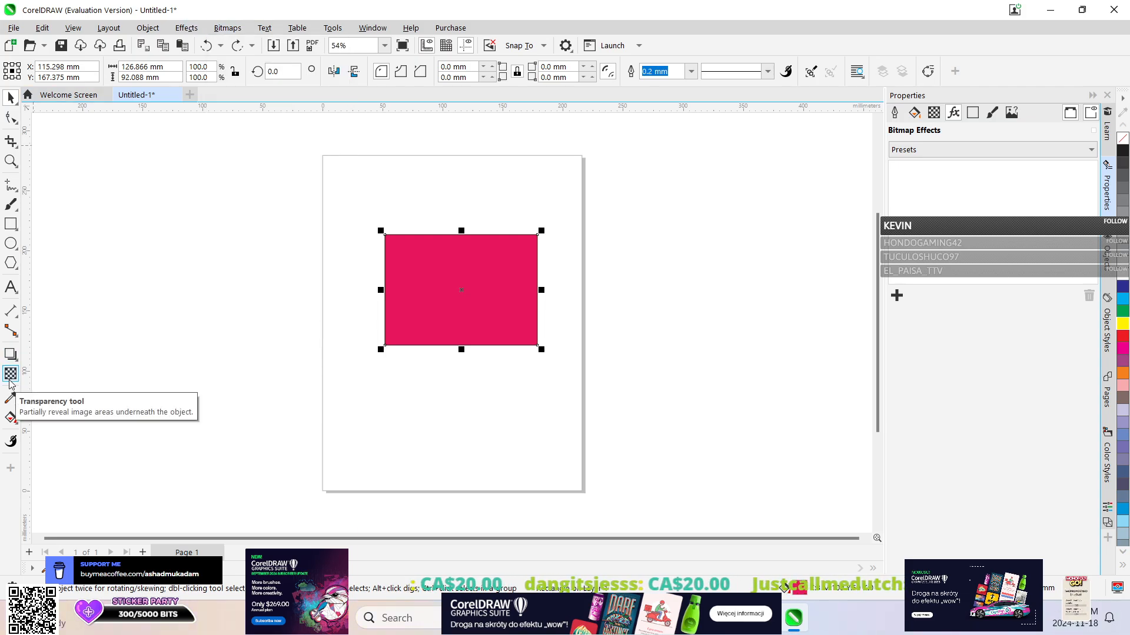
Try the Plastic texture effect on the rectangle at depths of 80 and 92, and undo it completely.
click(203, 31)
mouse_move(217, 264)
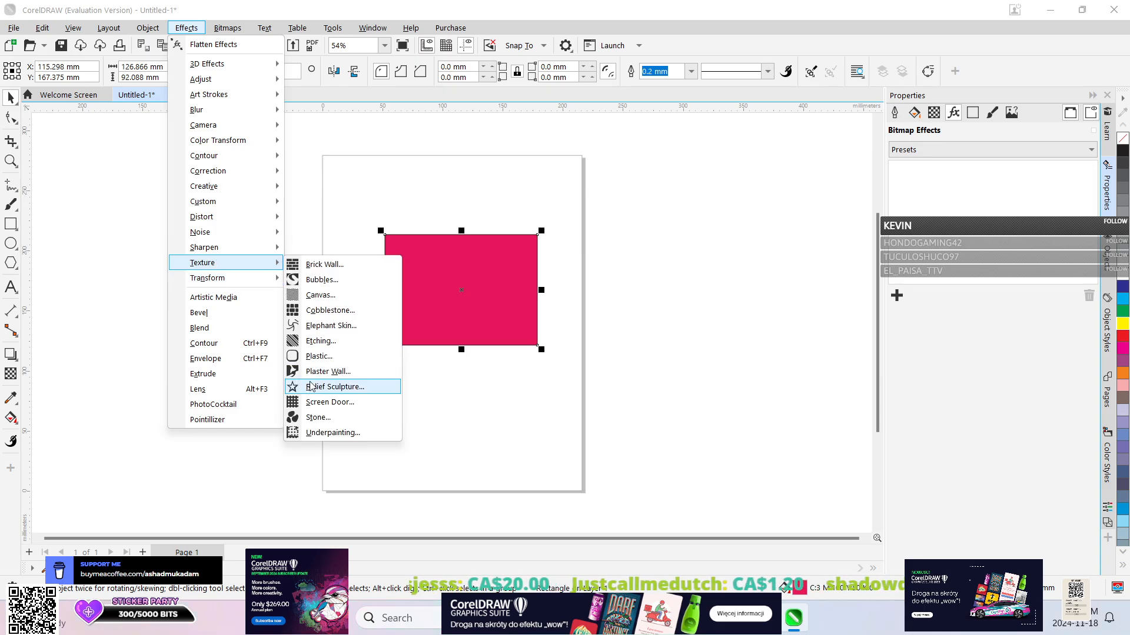
click(310, 356)
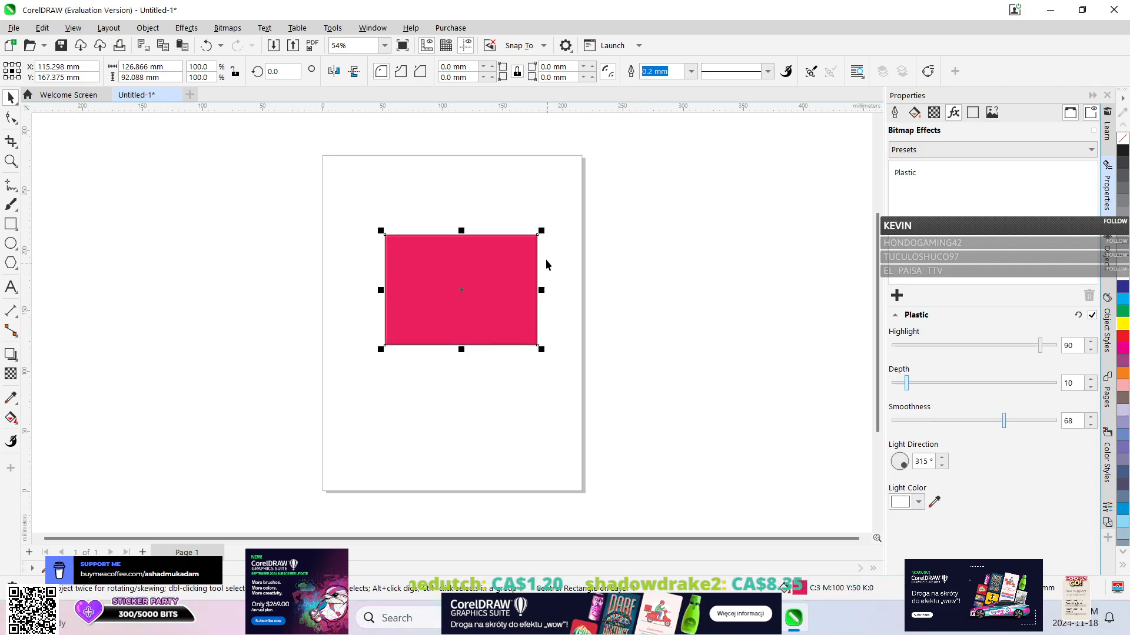
click(1023, 382)
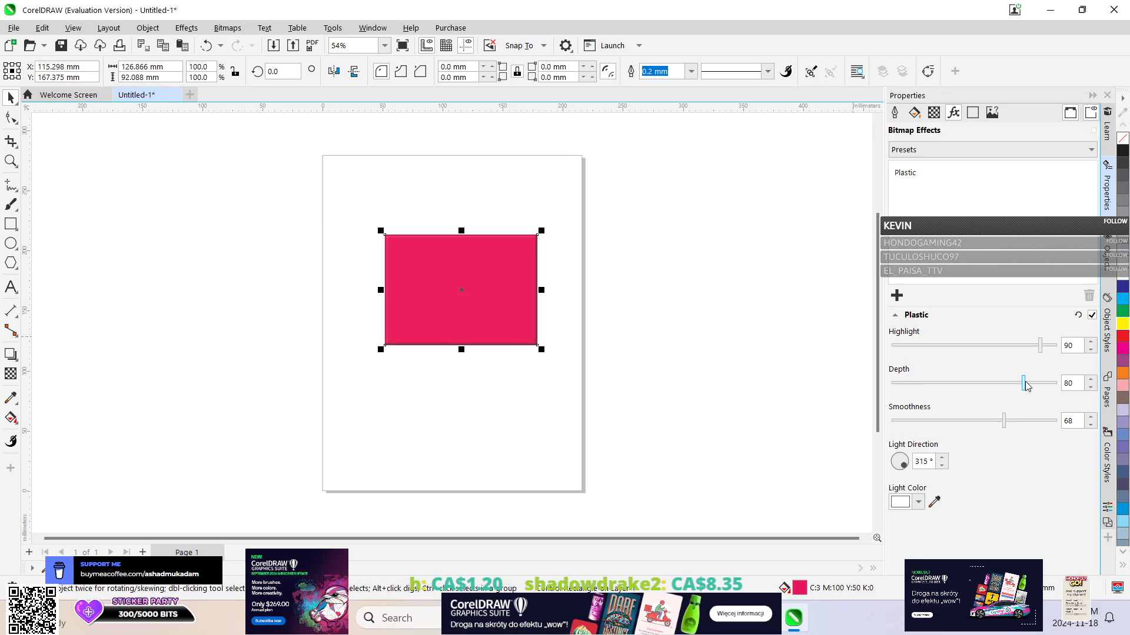
click(1043, 382)
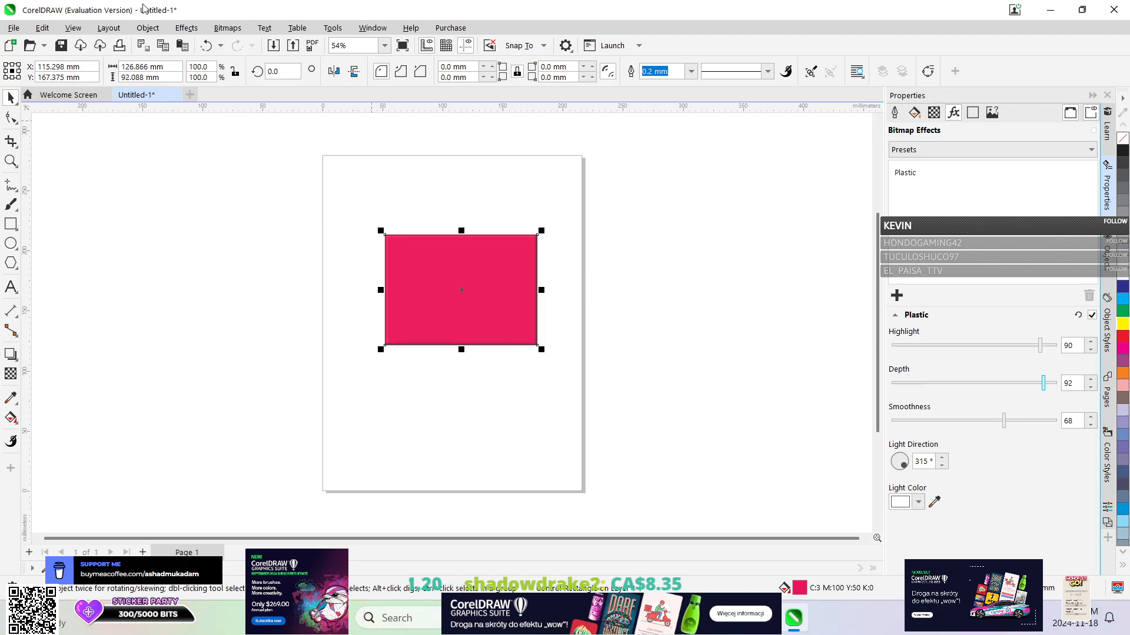
click(221, 46)
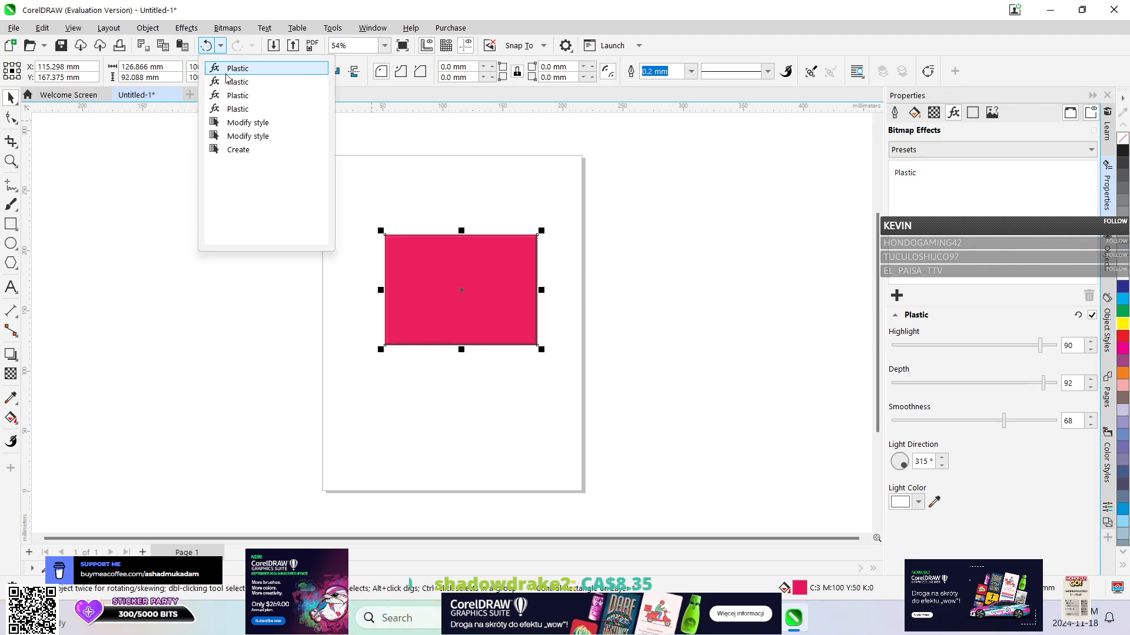
click(227, 112)
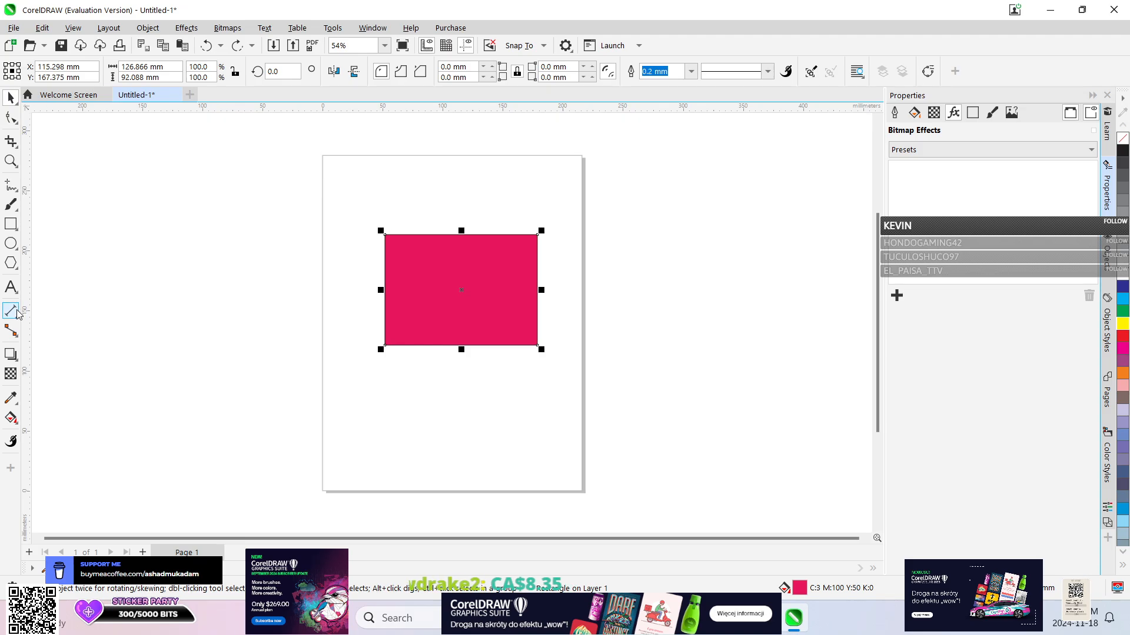
Try uniform transparency on the rectangle, finishing at 0, and return to the Pick tool.
click(10, 375)
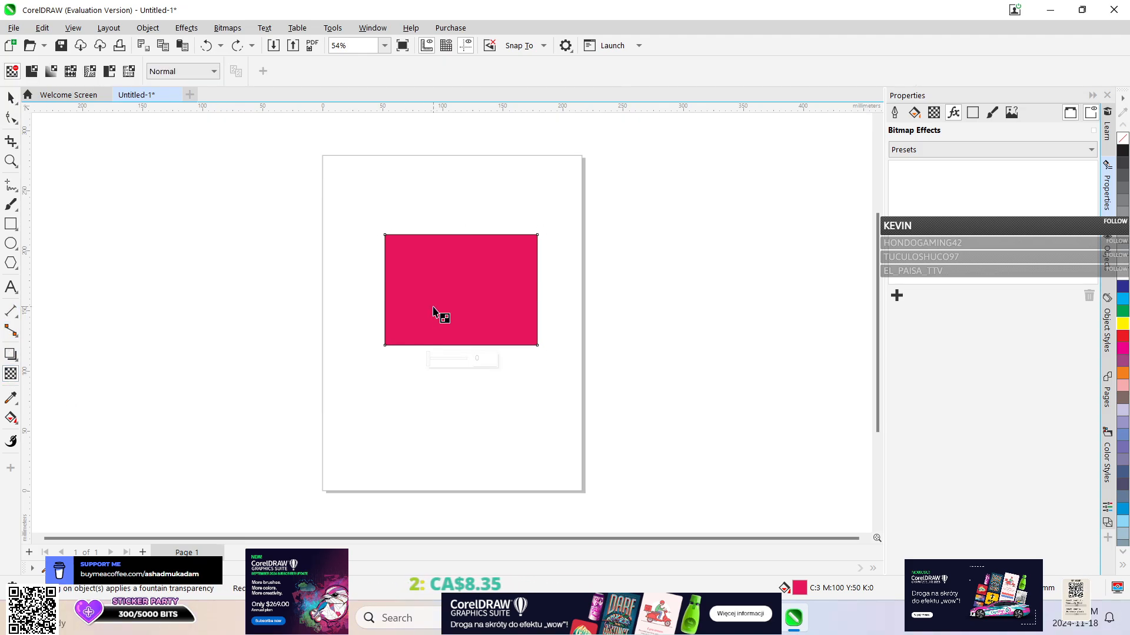
drag(429, 359, 346, 348)
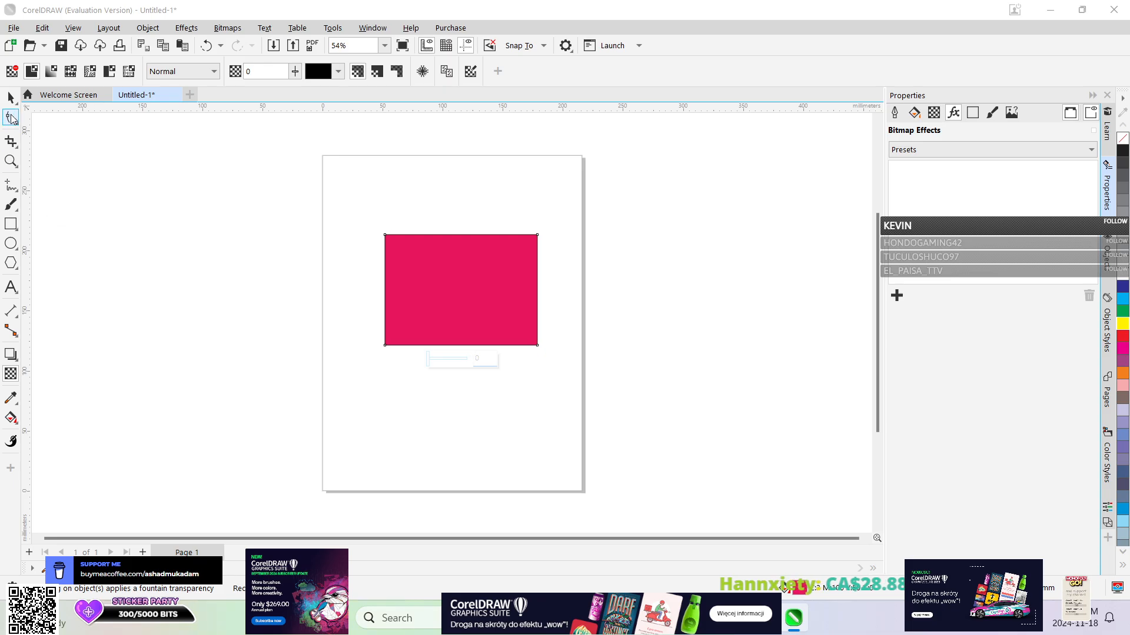
click(12, 98)
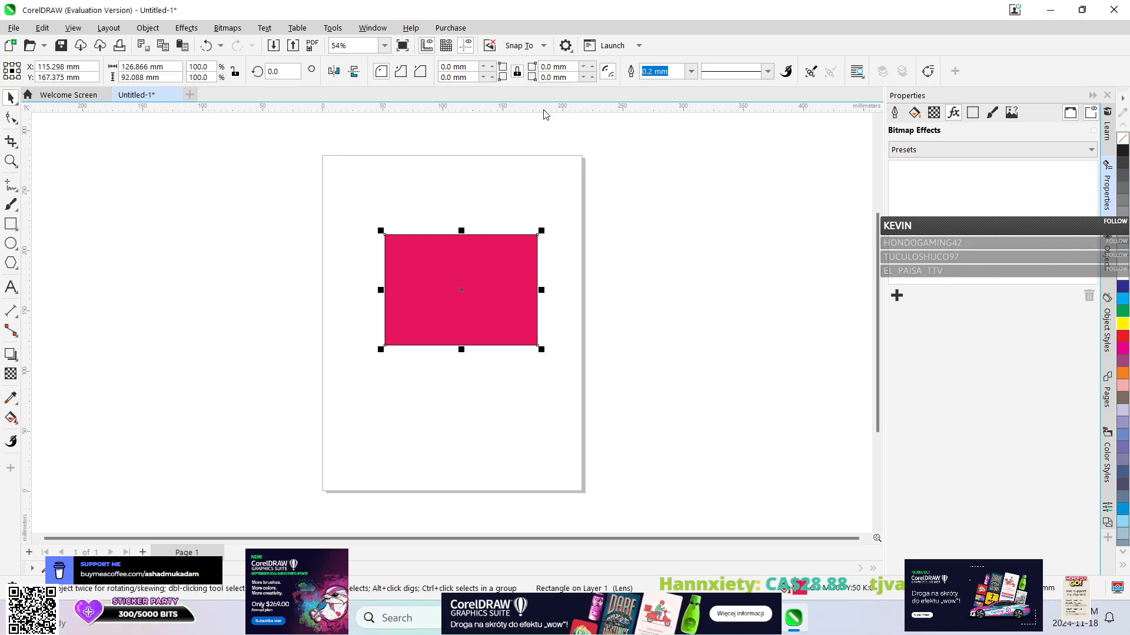
Apply the Add Noise effect to the rectangle with Gaussian noise, level 92 and density 89, and inspect the grain up close.
click(186, 28)
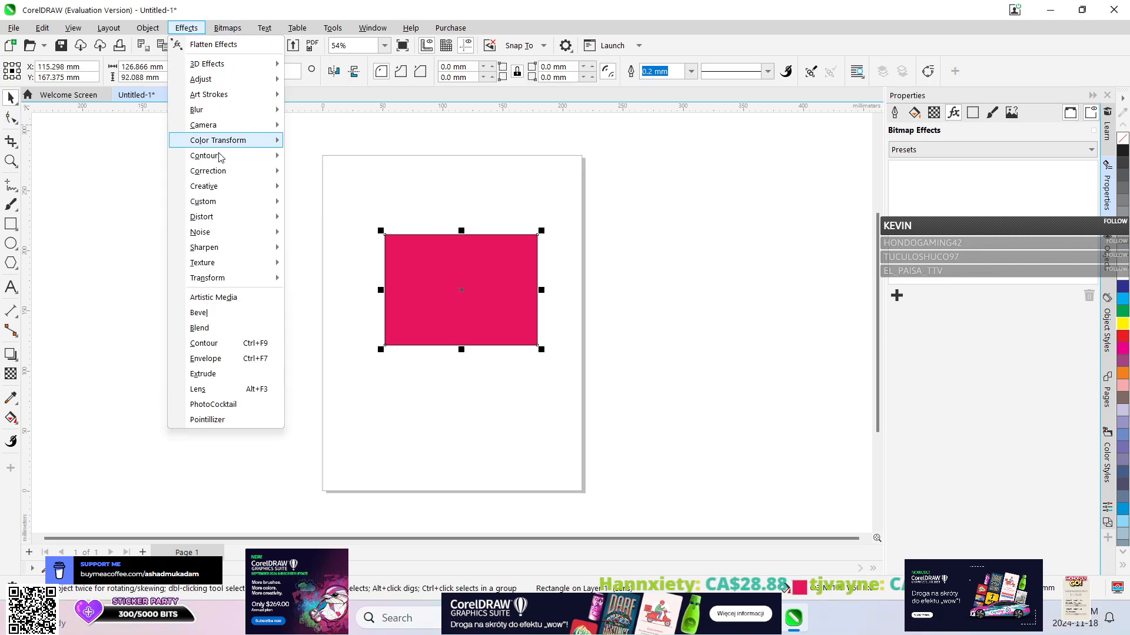
mouse_move(230, 233)
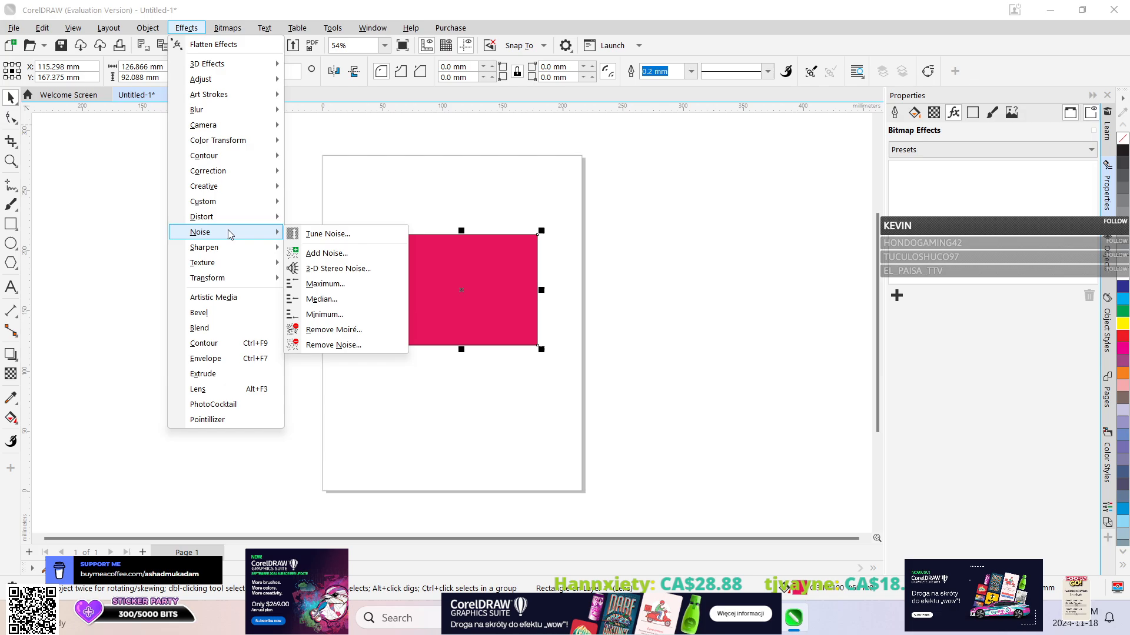
click(327, 253)
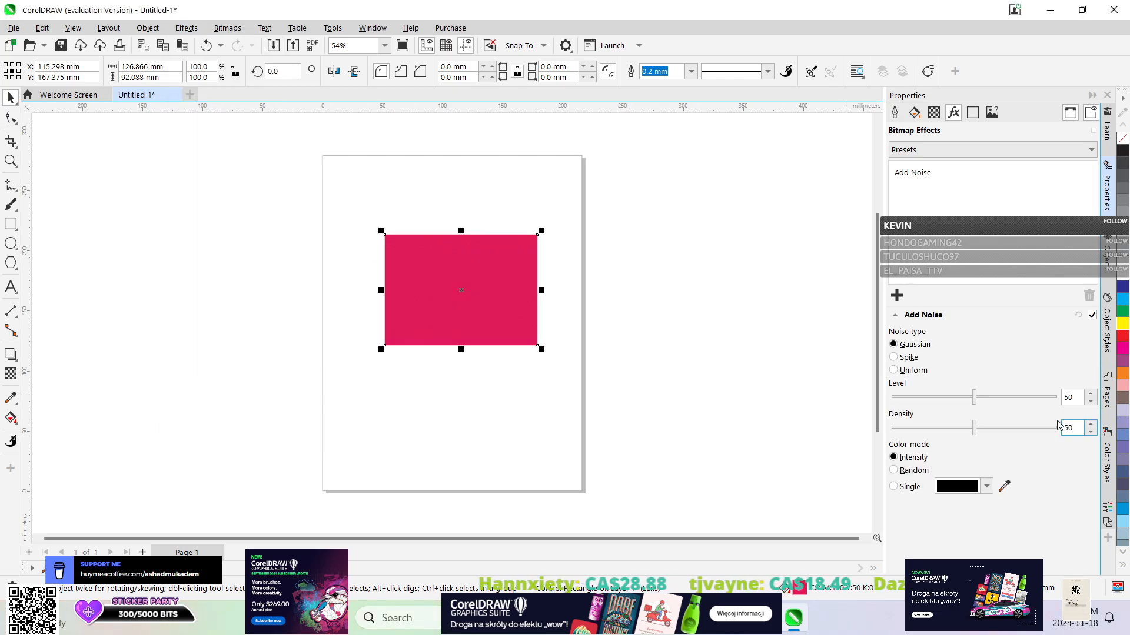
click(1042, 398)
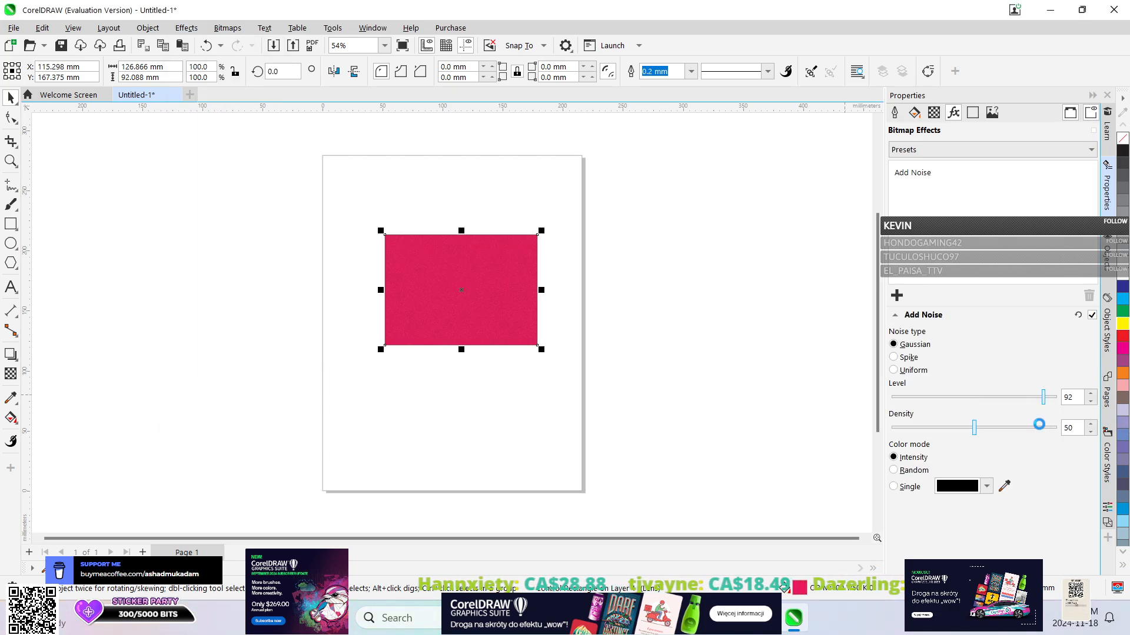
click(1039, 424)
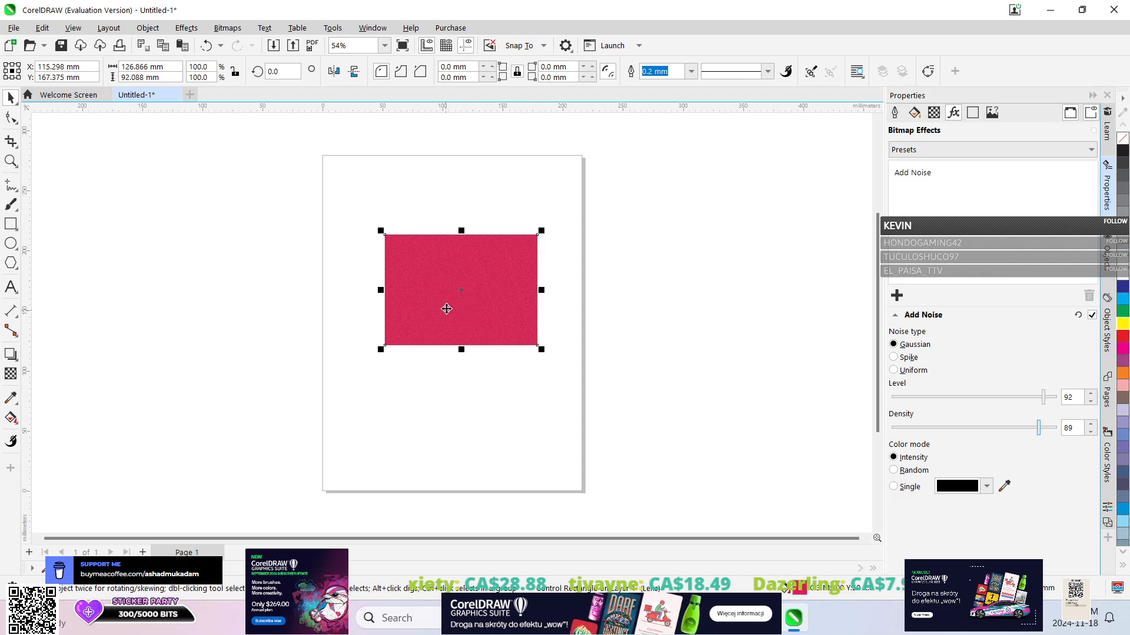
scroll(447, 296, up, 6)
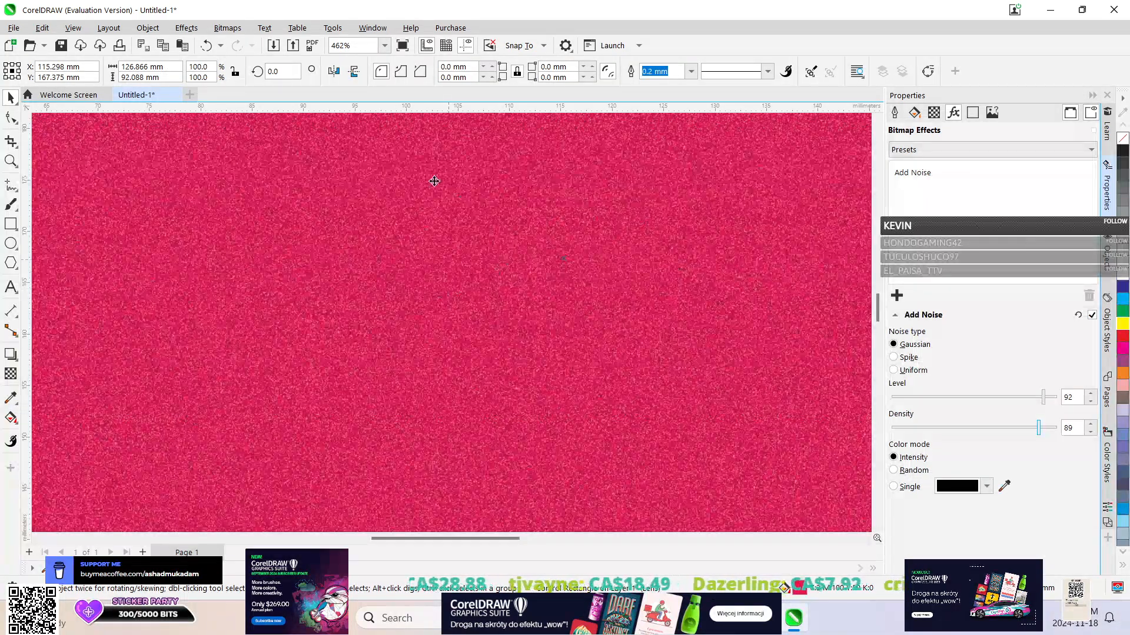
scroll(489, 325, down, 7)
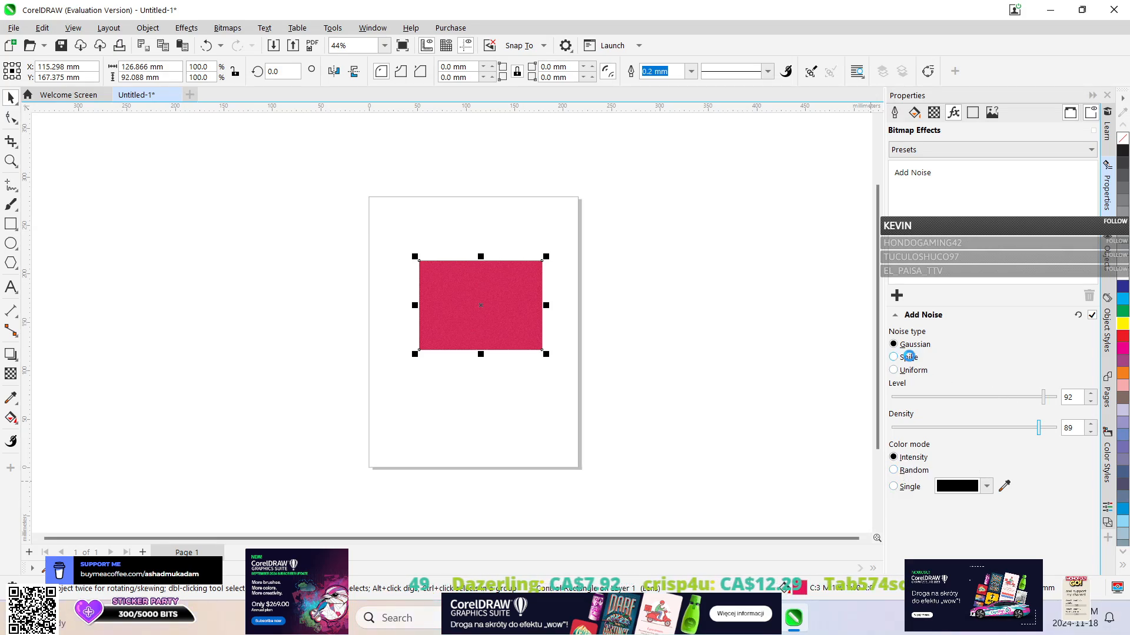
Switch the noise type to Spike and then Uniform, and undo all Add Noise changes on the rectangle.
click(909, 357)
click(910, 372)
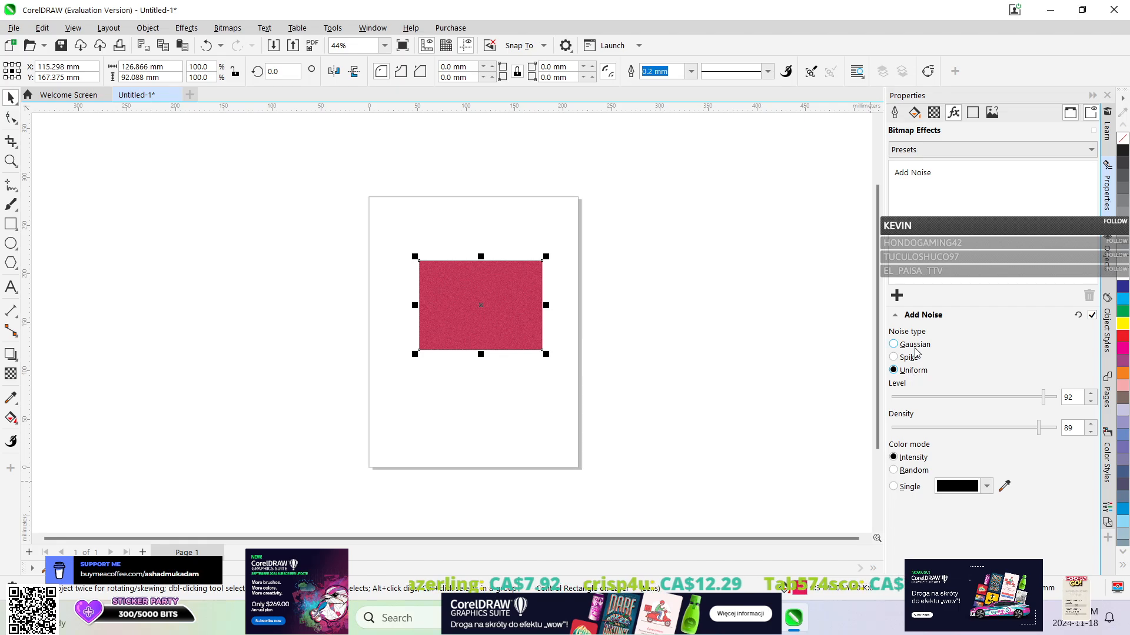
click(221, 46)
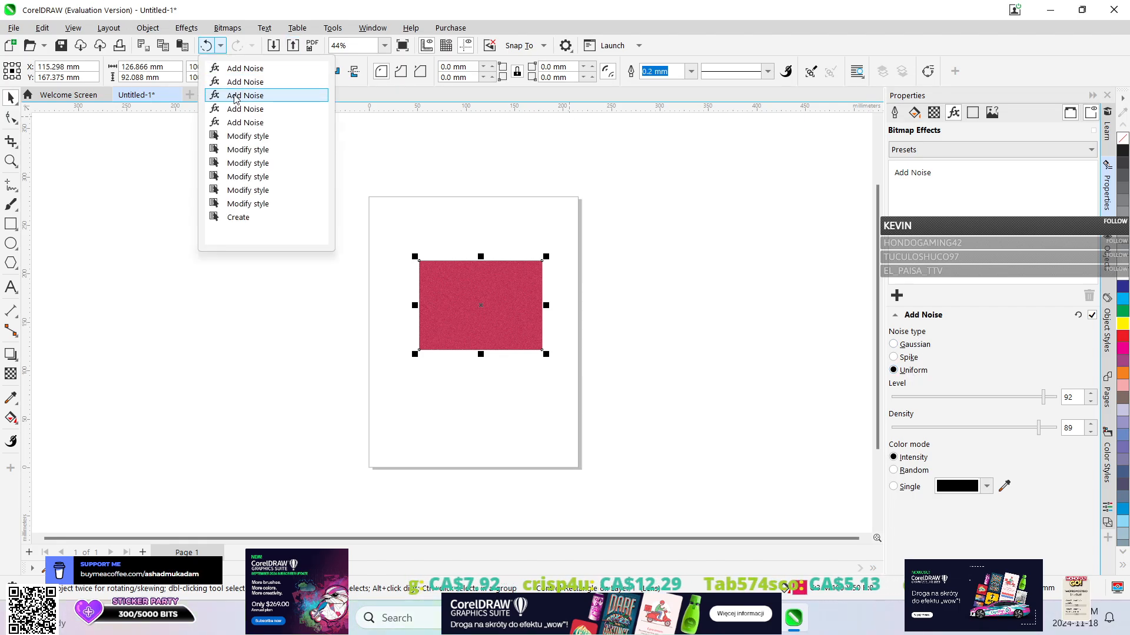
click(236, 121)
click(186, 28)
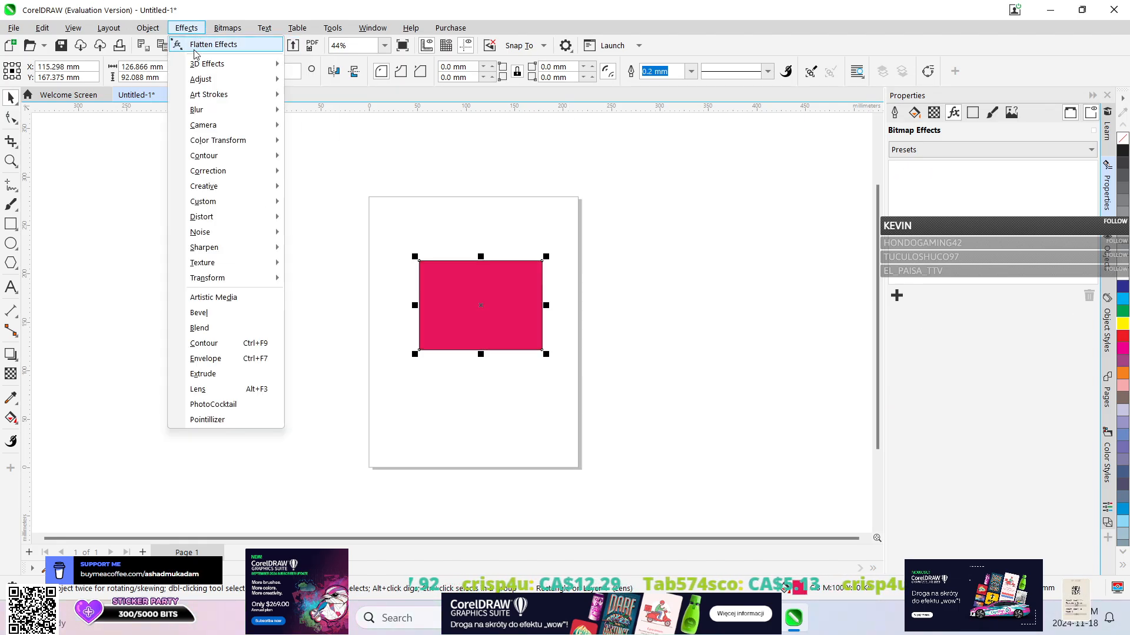
mouse_move(224, 228)
mouse_move(265, 30)
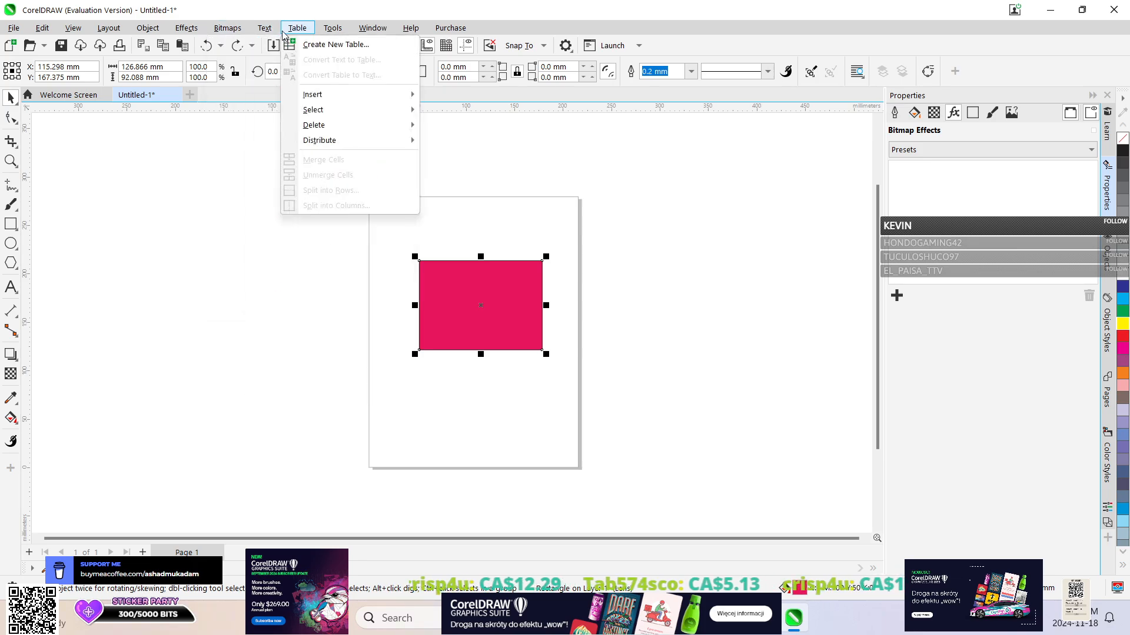
click(152, 199)
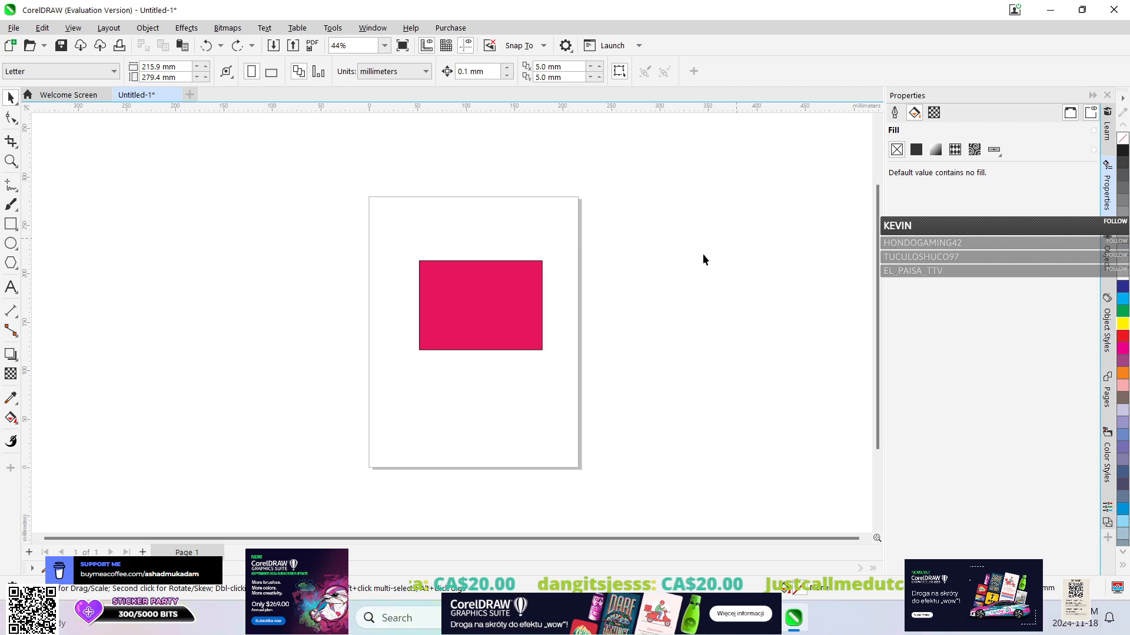
Close the program without saving the drawing, and dismiss the trial purchase offer.
click(1113, 10)
click(574, 343)
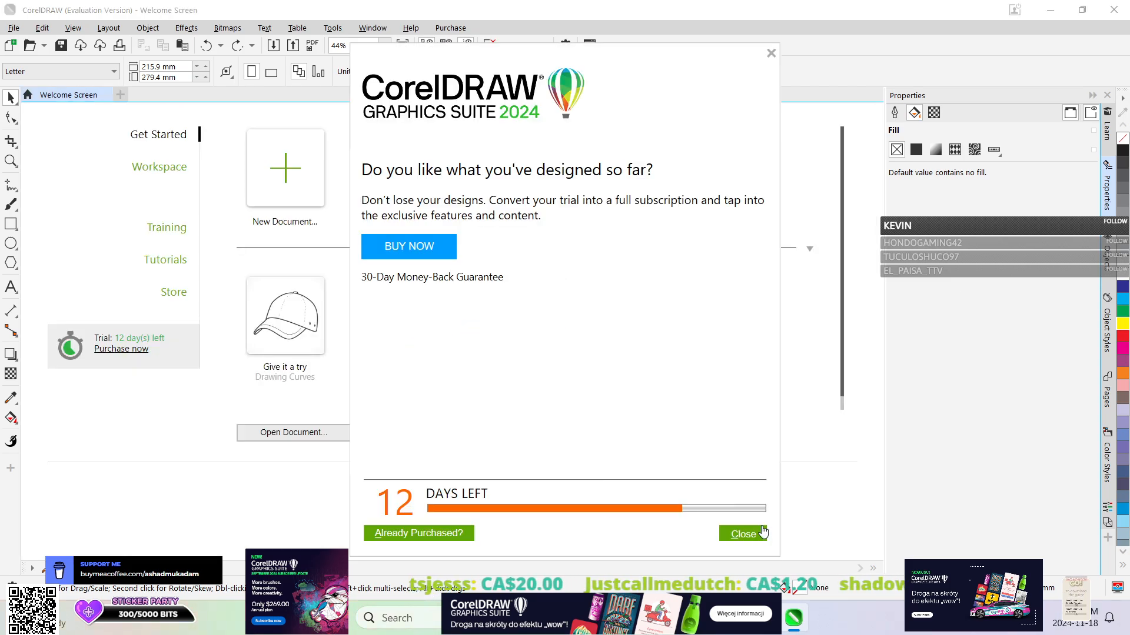
click(743, 533)
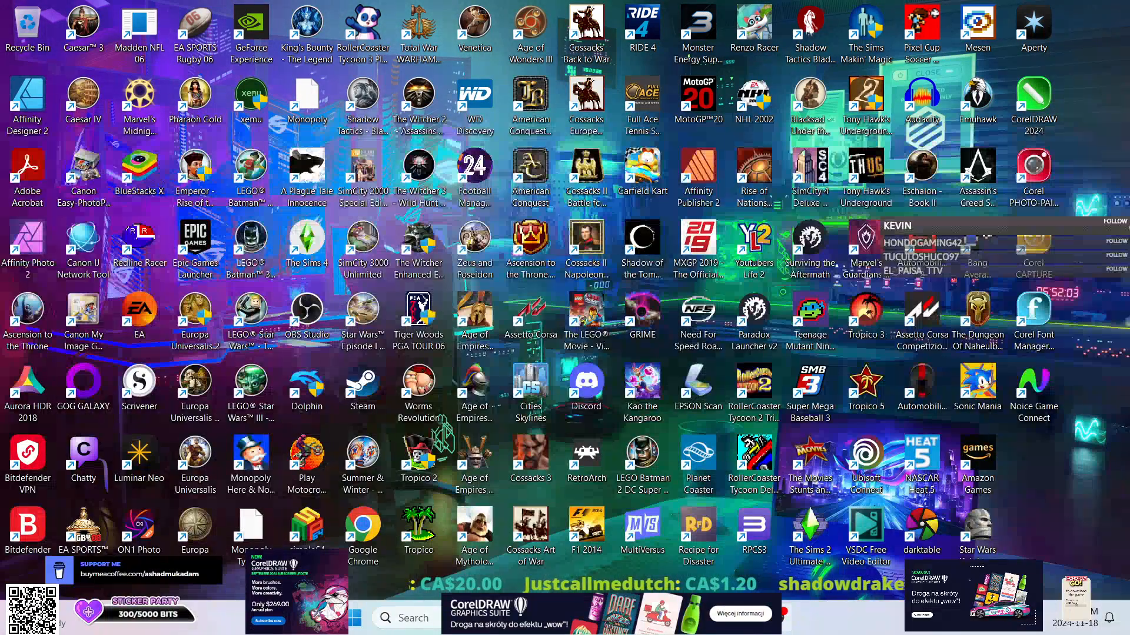